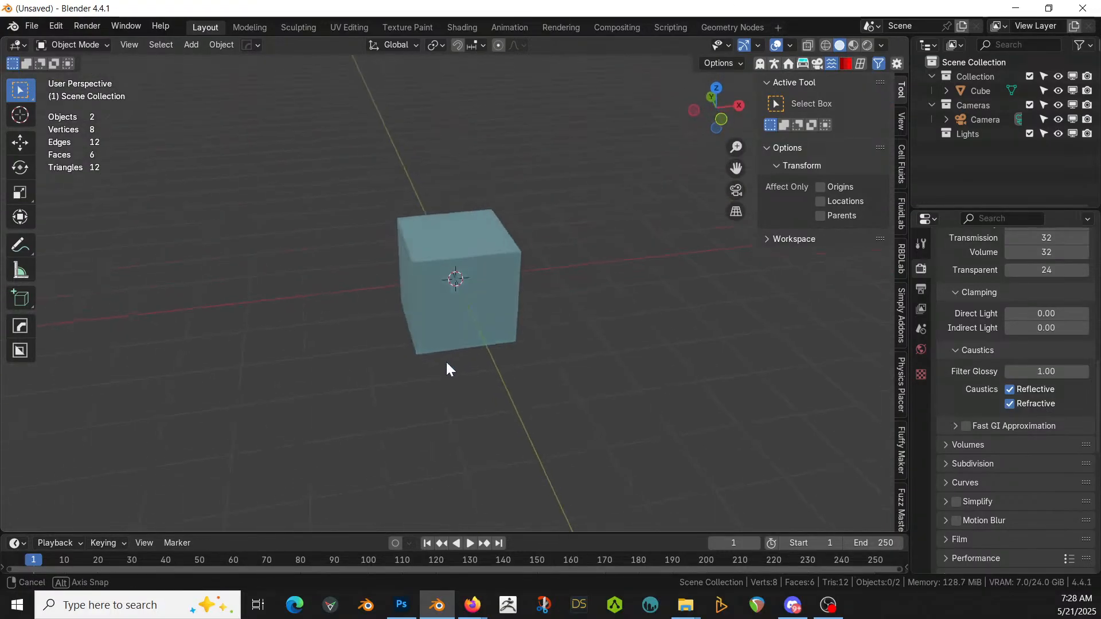
Step: Delete the default cube and add a mesh plane at the world origin
{"action": "left_click", "coordinate": [457, 265]}
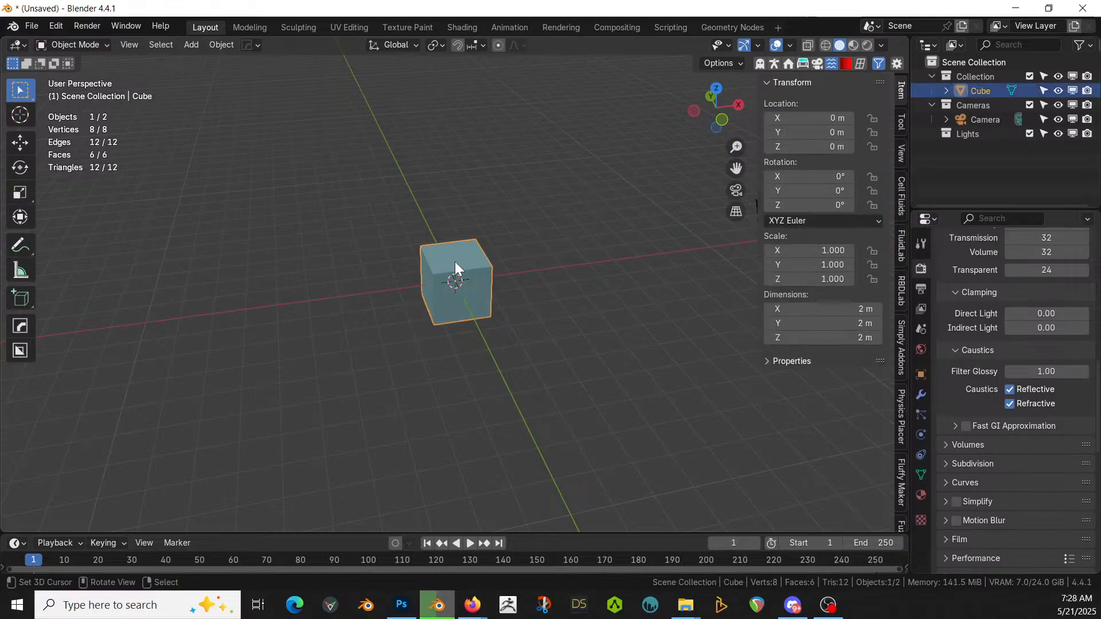
{"action": "key", "text": "Delete"}
{"action": "key", "text": "shift+a"}
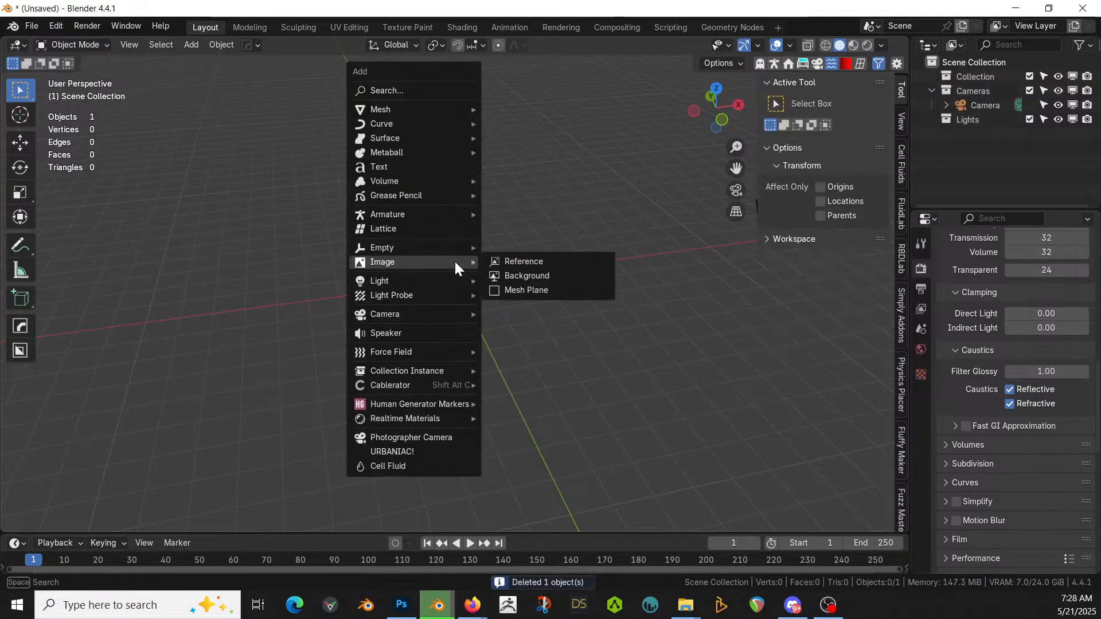
{"action": "mouse_move", "coordinate": [431, 106]}
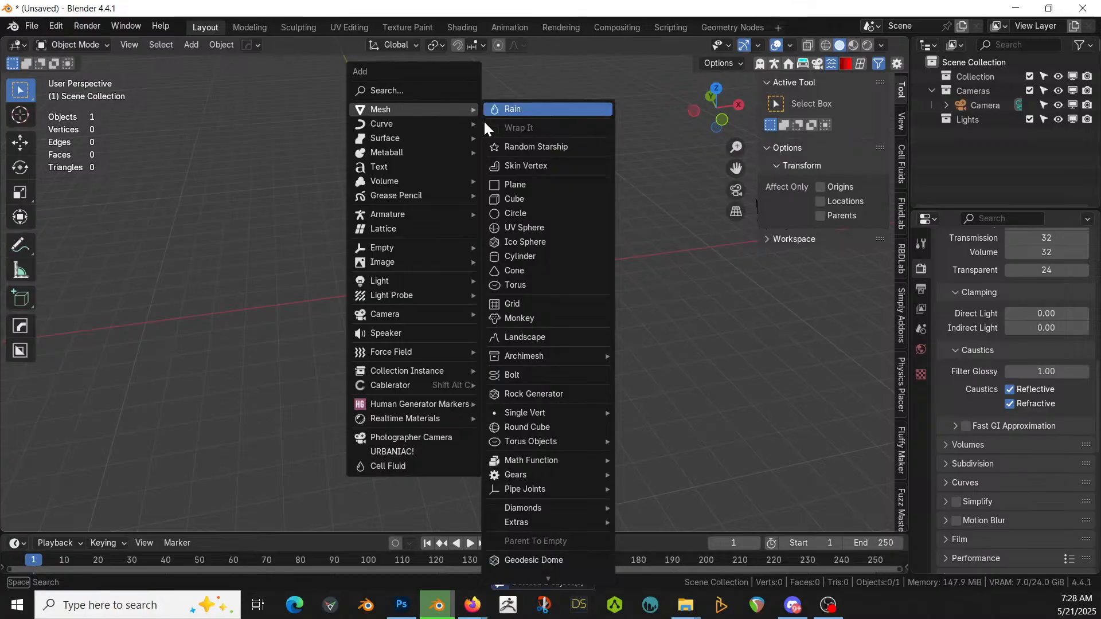
{"action": "left_click", "coordinate": [581, 191]}
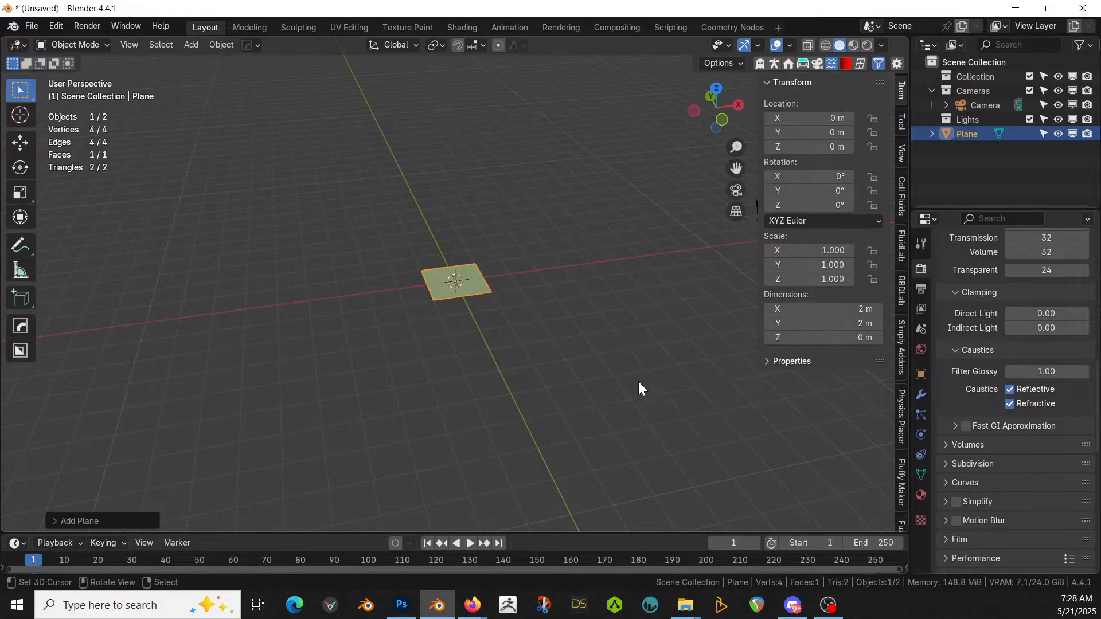
Step: Scale the plane uniformly by a factor of 75
{"action": "key", "text": "s"}
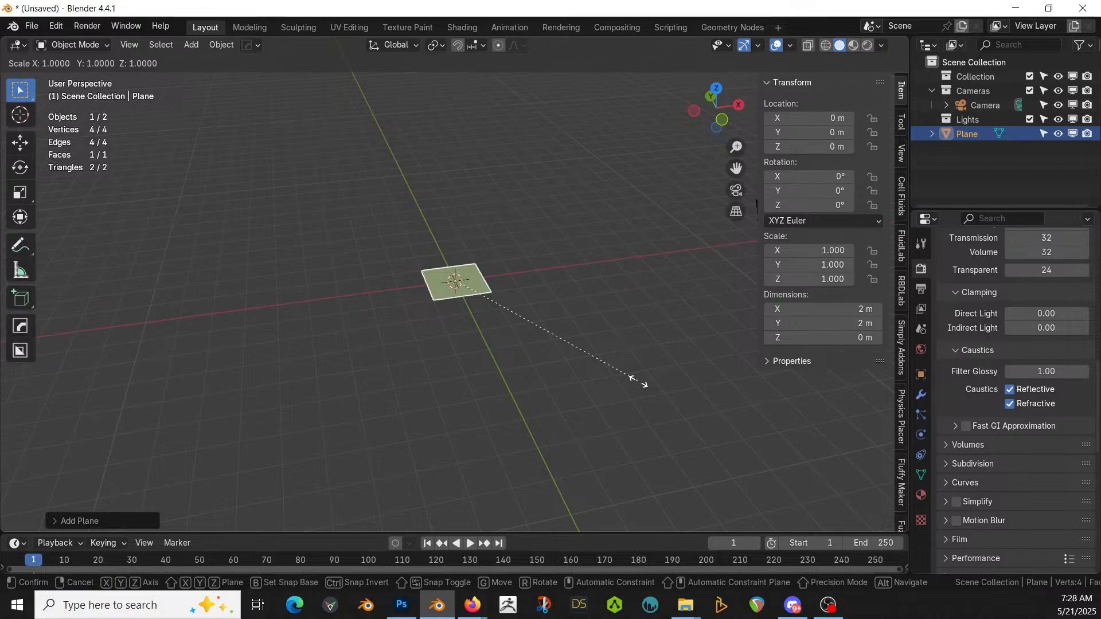
{"action": "type", "text": "75"}
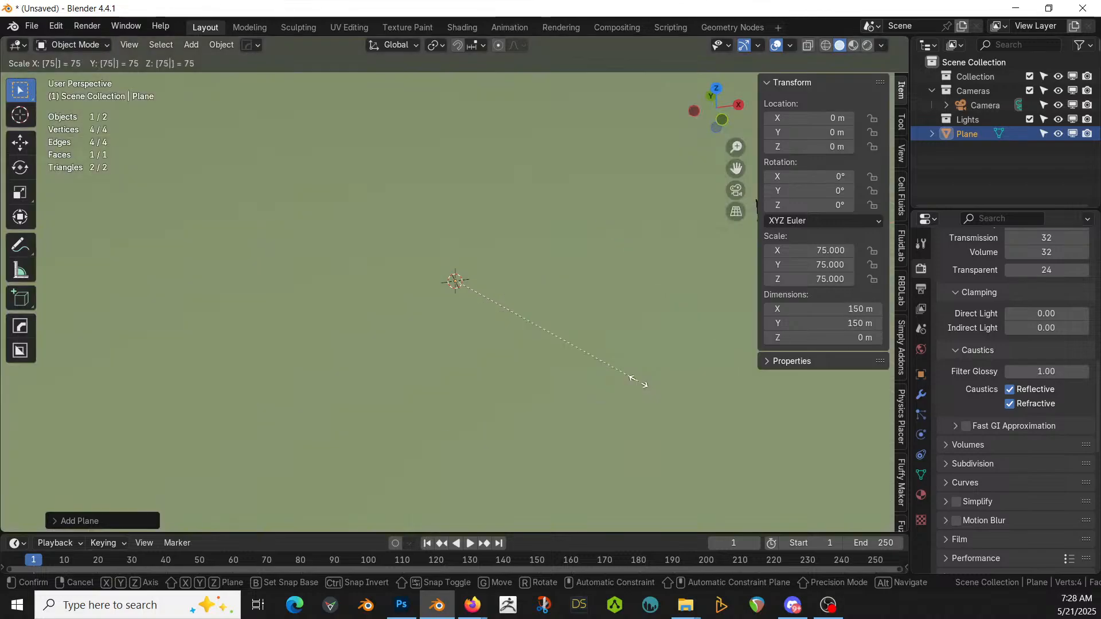
{"action": "key", "text": "Return"}
{"action": "middle_click_drag", "start_coordinate": [548, 215], "coordinate": [582, 277]}
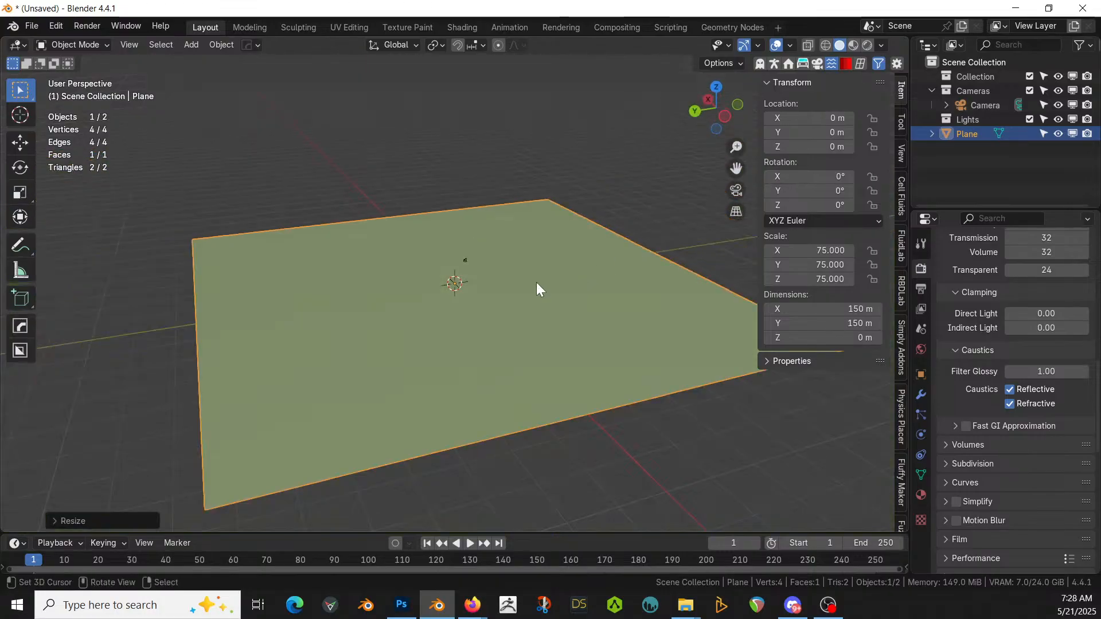
Step: Apply the plane's rotation and scale, and enter Edit Mode with edge selection
{"action": "key", "text": "ctrl+a"}
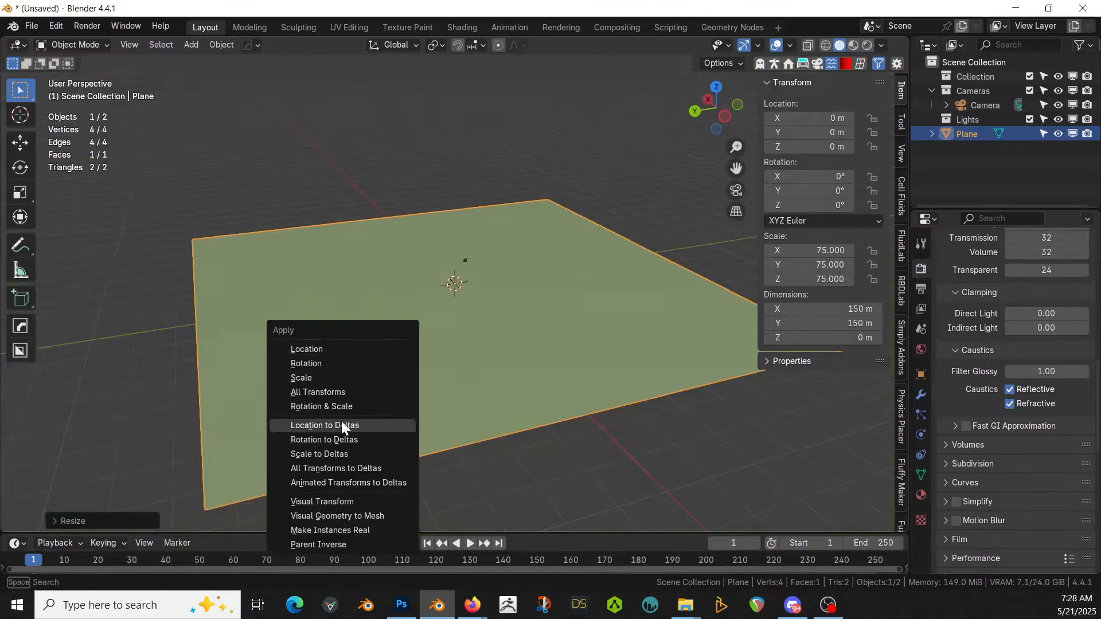
{"action": "left_click", "coordinate": [352, 405]}
{"action": "middle_click_drag", "start_coordinate": [500, 352], "coordinate": [602, 349]}
{"action": "key", "text": "Tab"}
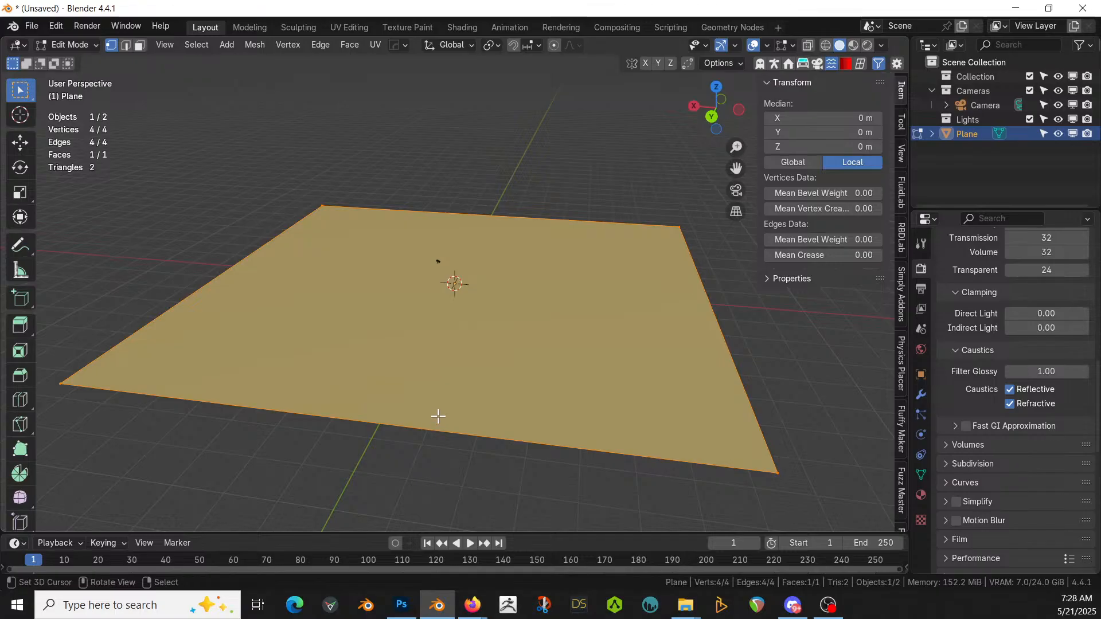
{"action": "key", "text": "2"}
{"action": "left_click", "coordinate": [434, 415]}
{"action": "key", "text": "ctrl+r"}
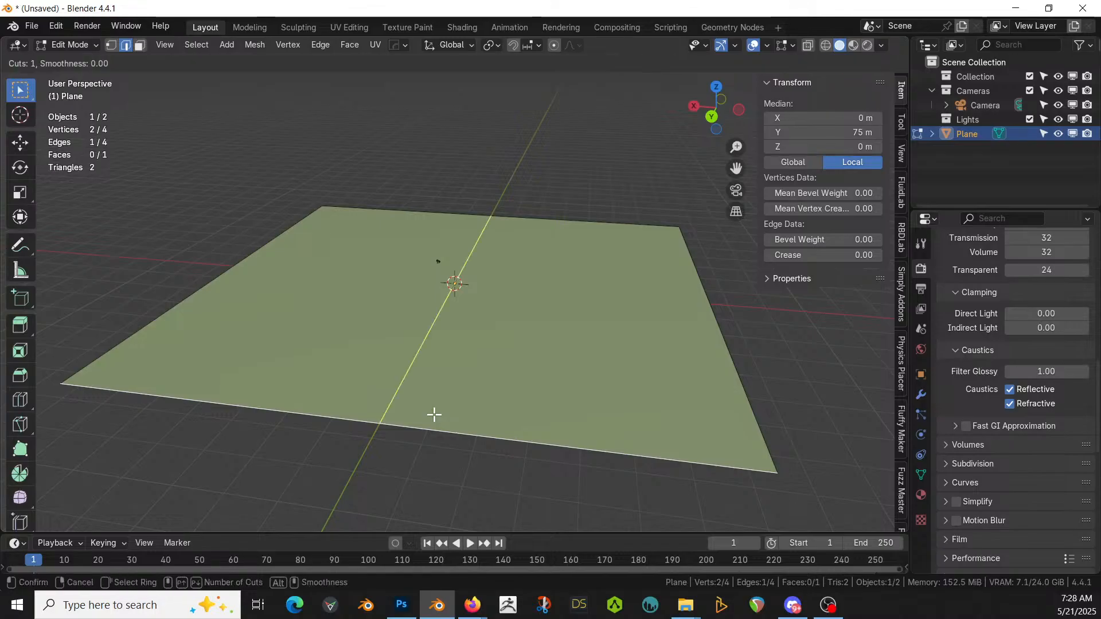
{"action": "left_click", "coordinate": [434, 415]}
{"action": "right_click", "coordinate": [434, 415]}
{"action": "middle_click_drag", "start_coordinate": [741, 333], "coordinate": [686, 339]}
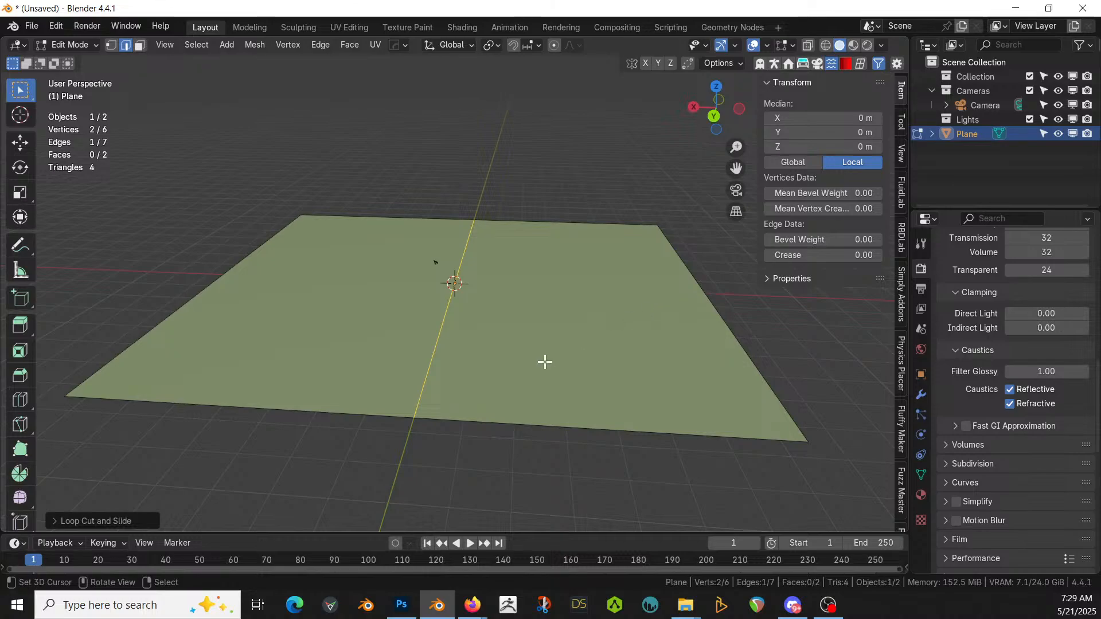
{"action": "key", "text": "ctrl+z"}
Step: Extrude the plane's negative-X edge straight down along Z by about 82 m and show the extrusion's settings
{"action": "middle_click_drag", "start_coordinate": [545, 361], "coordinate": [361, 370]}
{"action": "left_click", "coordinate": [396, 369]}
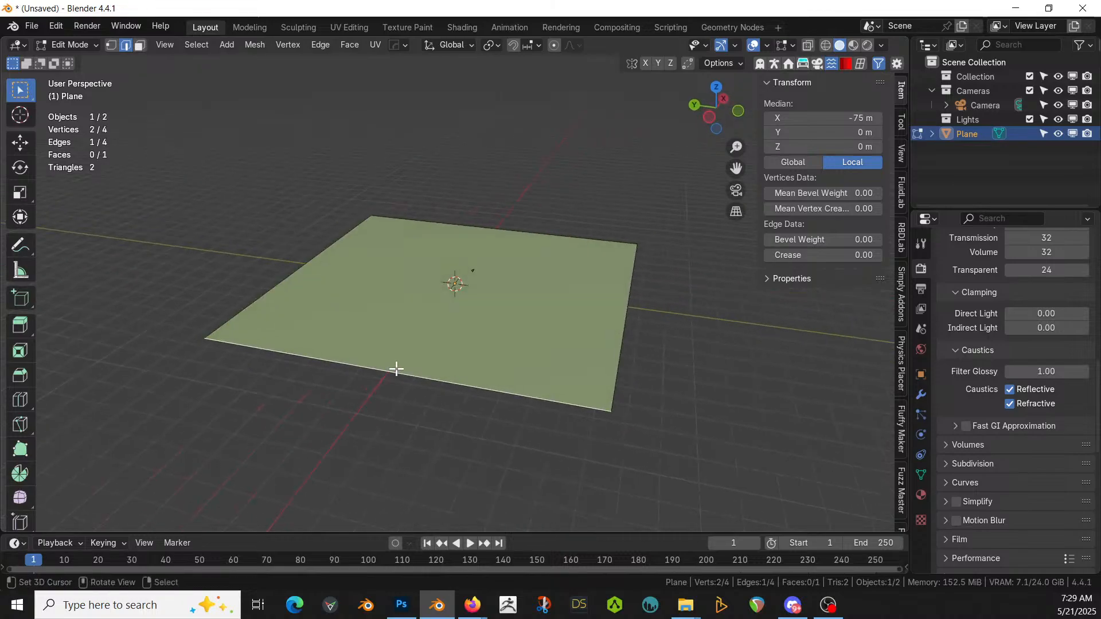
{"action": "key", "text": "KP_1"}
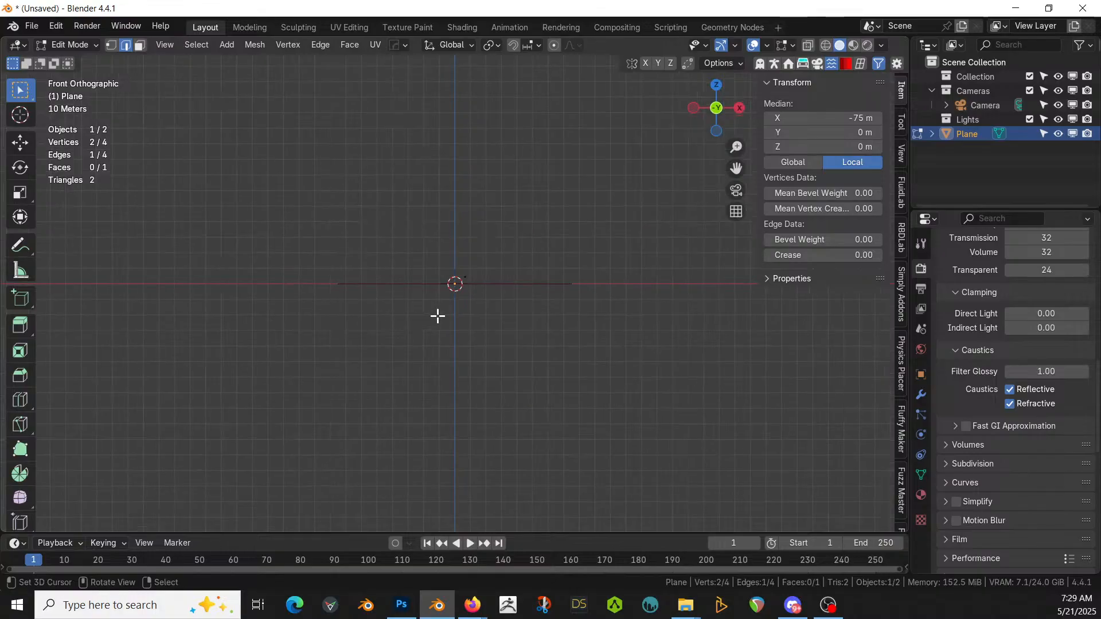
{"action": "key", "text": "e"}
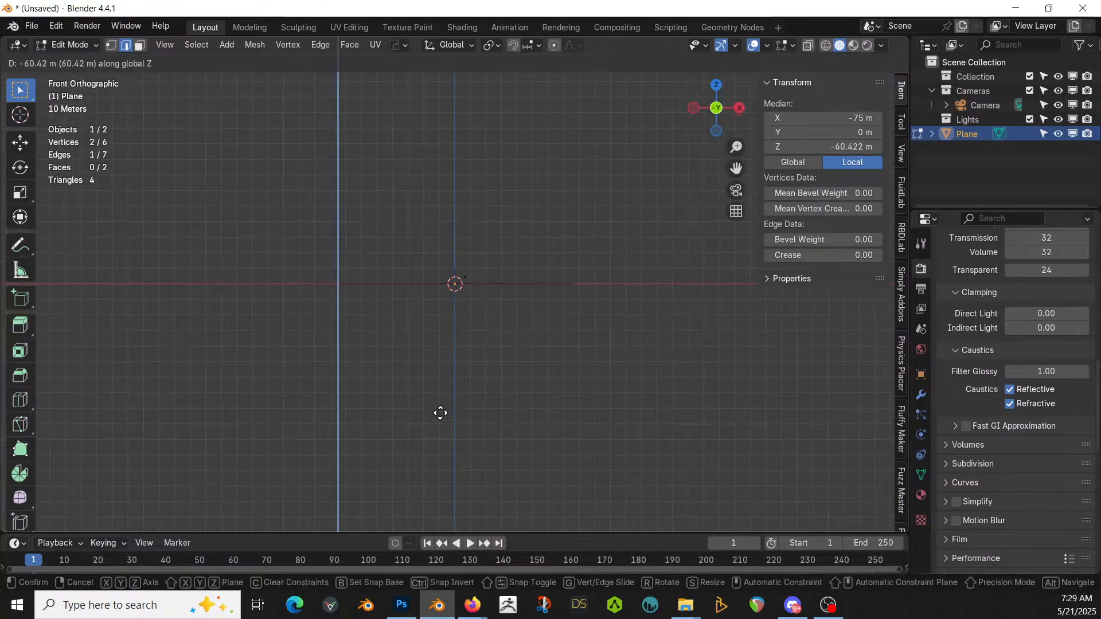
{"action": "left_click", "coordinate": [439, 444]}
{"action": "middle_click_drag", "start_coordinate": [439, 443], "coordinate": [676, 441]}
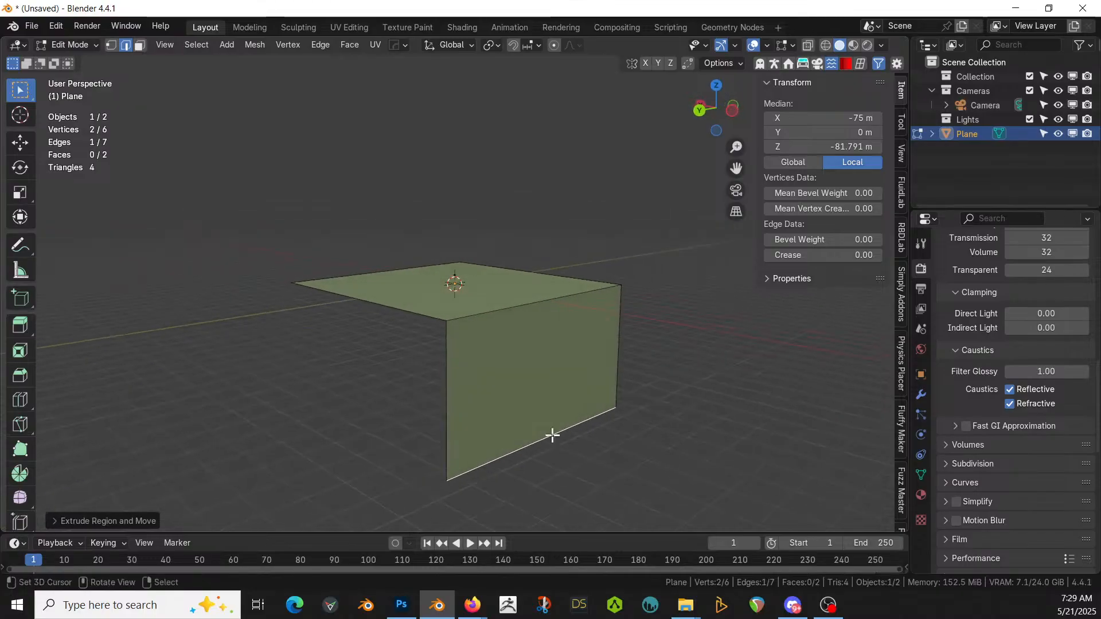
{"action": "left_click", "coordinate": [55, 523]}
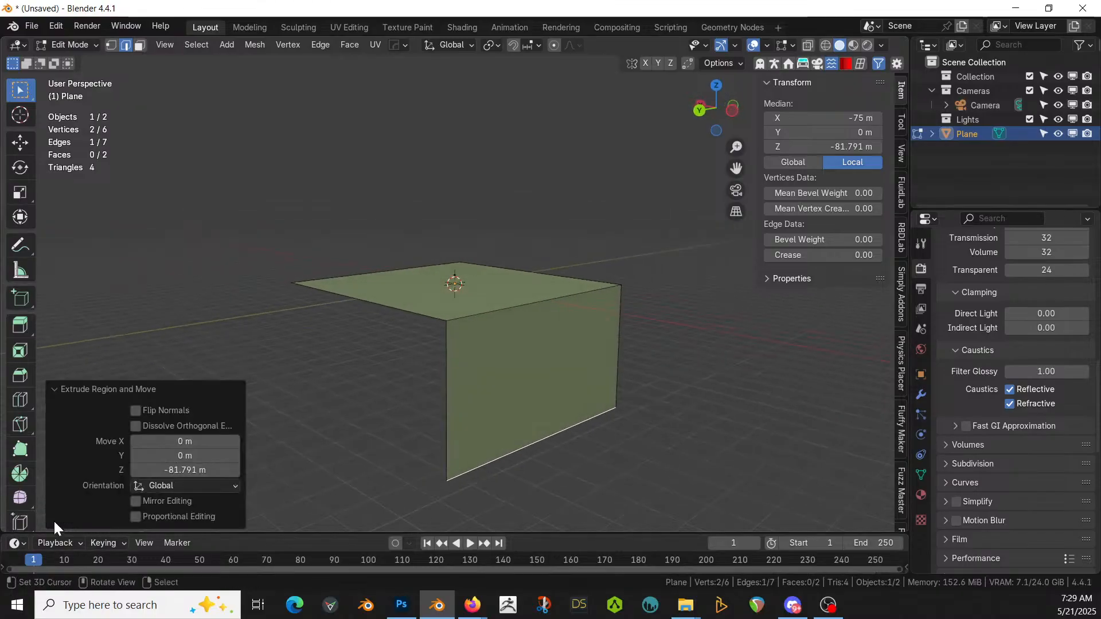
Step: Set the extrusion's Z move distance to -100 m
{"action": "left_click", "coordinate": [184, 470]}
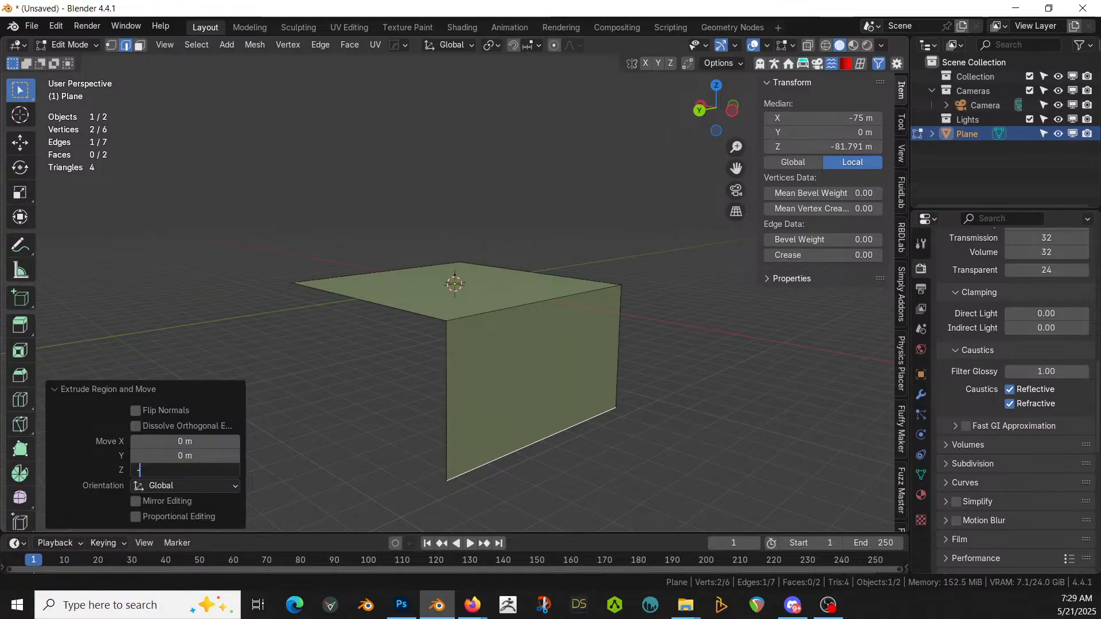
{"action": "key", "text": "Return"}
{"action": "middle_click_drag", "start_coordinate": [482, 421], "coordinate": [531, 431]}
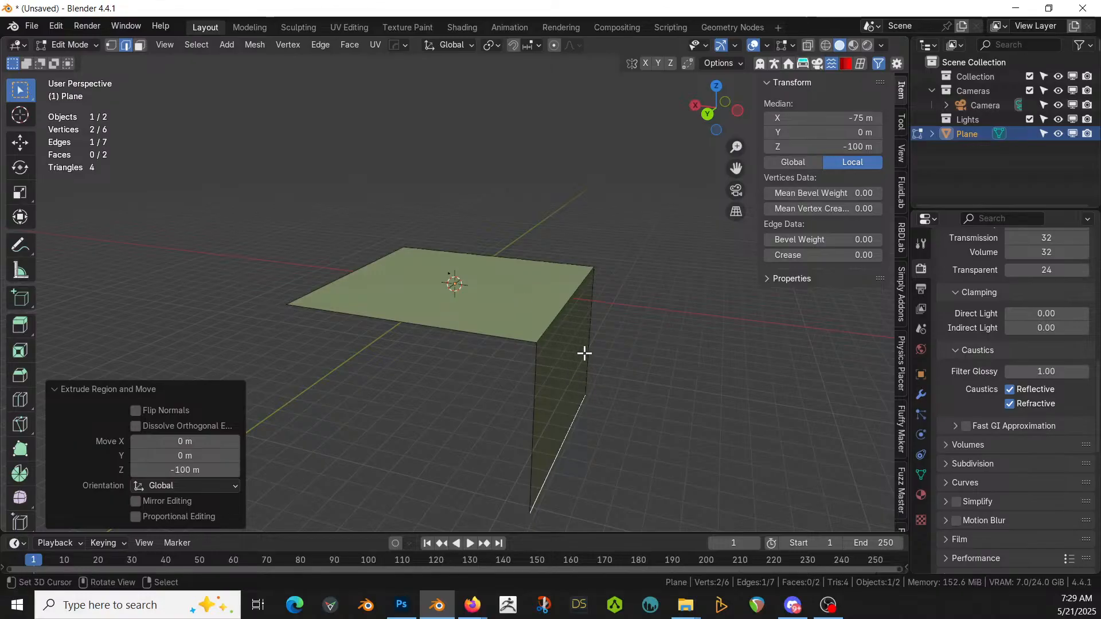
{"action": "middle_click_drag", "start_coordinate": [734, 357], "coordinate": [449, 385]}
{"action": "middle_click_drag", "start_coordinate": [446, 425], "coordinate": [466, 436]}
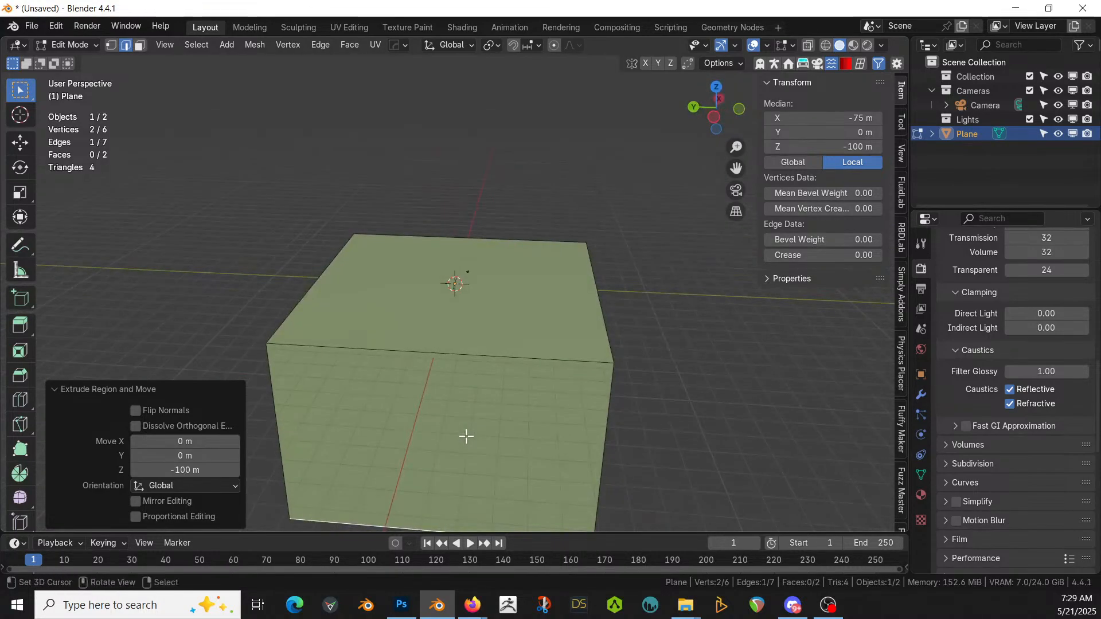
{"action": "scroll", "coordinate": [466, 436], "scroll_direction": "down", "scroll_amount": 2}
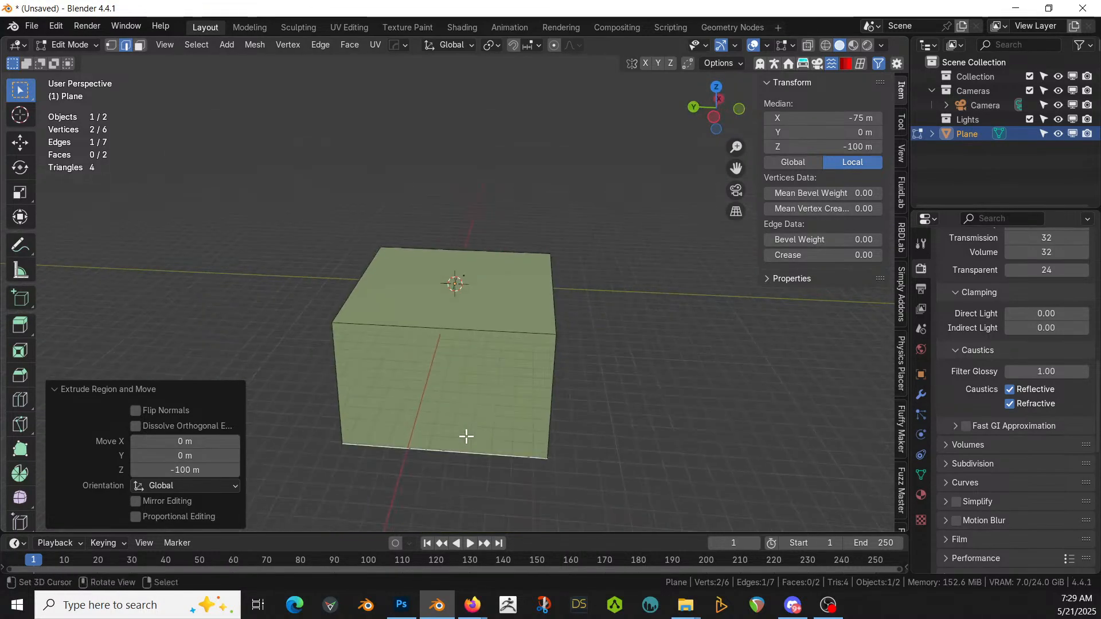
Step: Set the extrusion's Z move distance to -150 m
{"action": "left_click", "coordinate": [178, 469]}
{"action": "type", "text": "-1"}
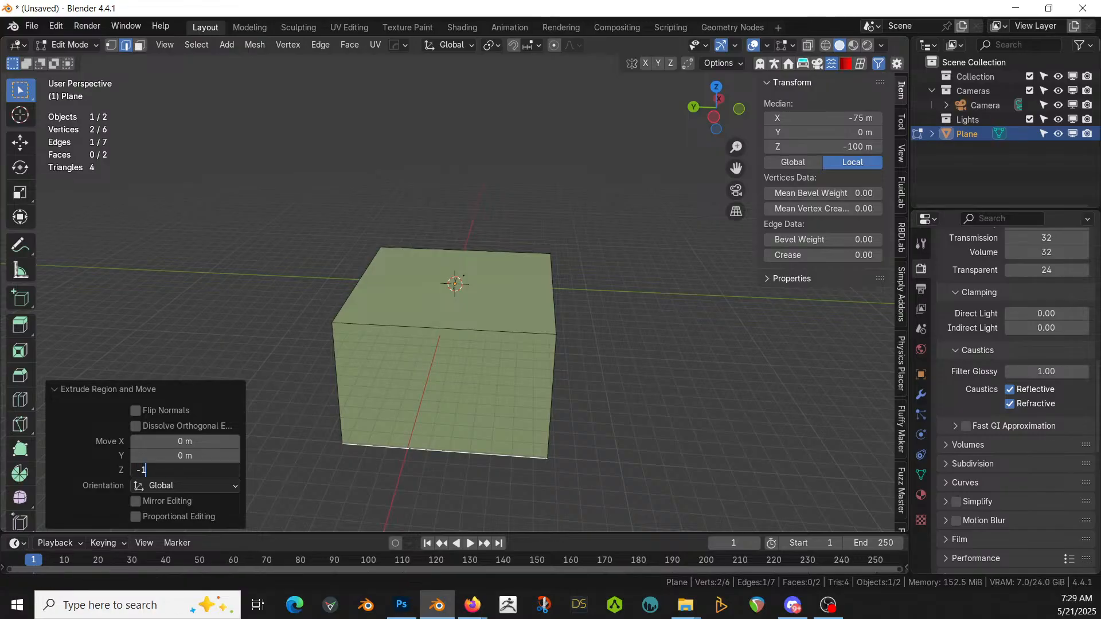
{"action": "type", "text": "50"}
{"action": "key", "text": "Return"}
{"action": "mouse_move", "coordinate": [423, 379]}
{"action": "middle_mouse_down"}
{"action": "mouse_move", "coordinate": [178, 340]}
{"action": "mouse_move", "coordinate": [249, 357]}
{"action": "mouse_move", "coordinate": [285, 317]}
{"action": "mouse_move", "coordinate": [286, 333]}
{"action": "mouse_move", "coordinate": [415, 379]}
{"action": "middle_mouse_up"}
Step: Subdivide all edges of the mesh with 10 cuts and return to Object Mode
{"action": "key", "text": "a"}
{"action": "key", "text": "ctrl+e"}
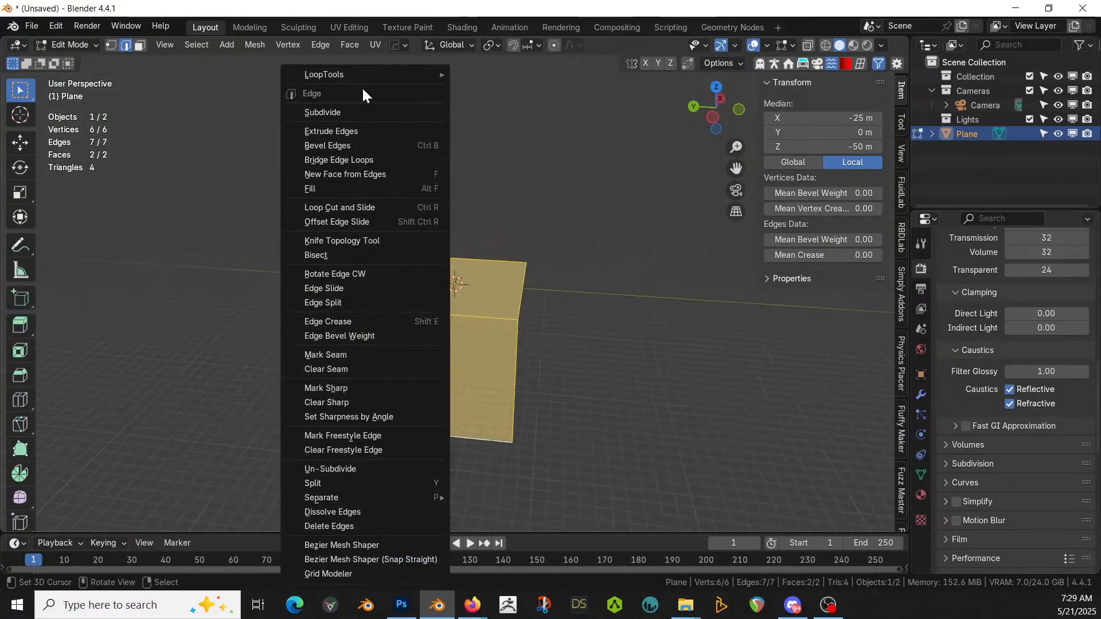
{"action": "key", "text": "Escape"}
{"action": "key", "text": "ctrl+e"}
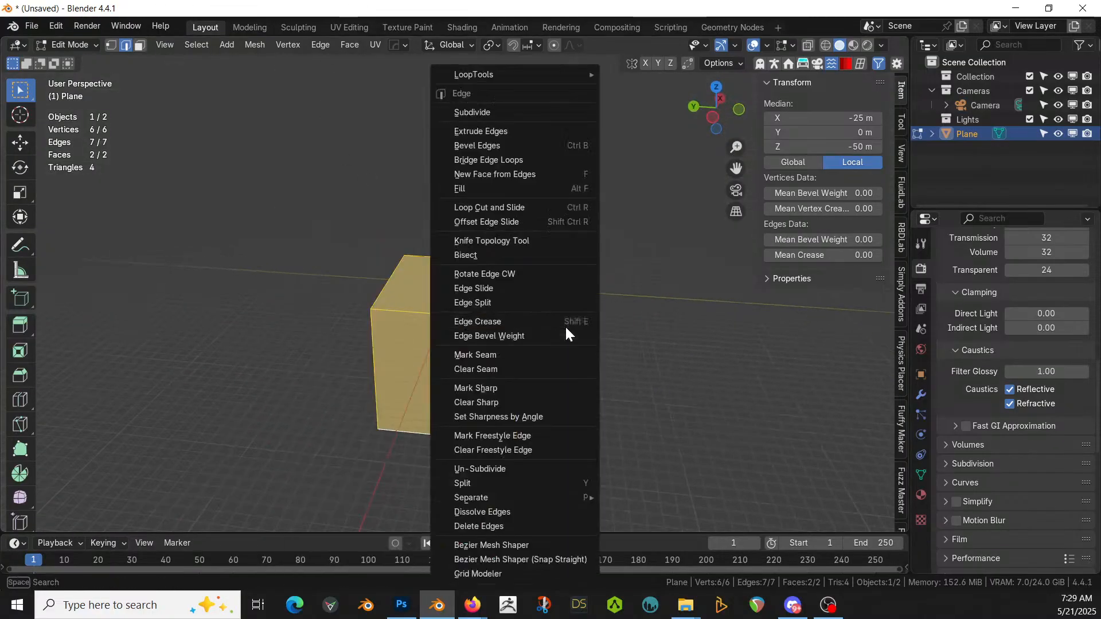
{"action": "left_click", "coordinate": [537, 111]}
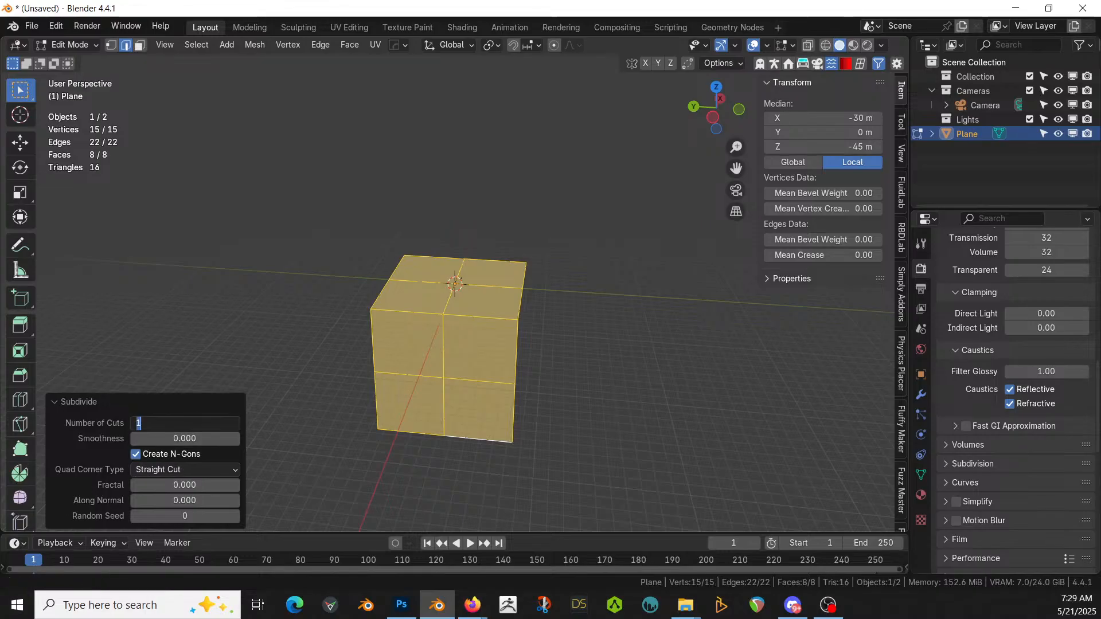
{"action": "type", "text": "10"}
{"action": "key", "text": "Return"}
{"action": "middle_click_drag", "start_coordinate": [516, 418], "coordinate": [432, 343]}
{"action": "key", "text": "Tab"}
{"action": "middle_click_drag", "start_coordinate": [462, 381], "coordinate": [616, 417]}
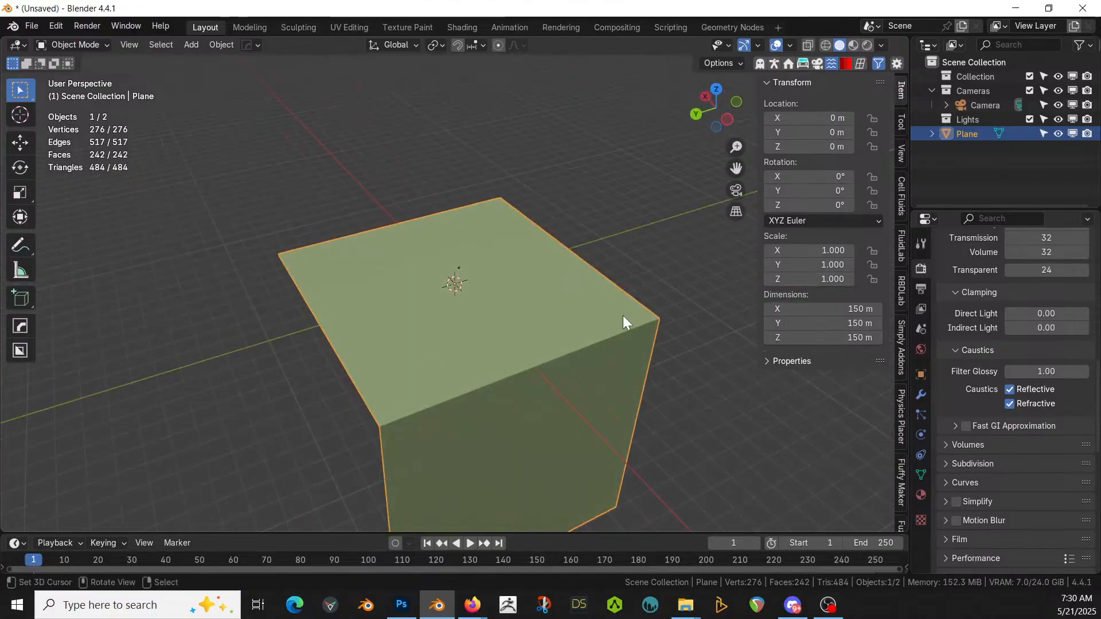
{"action": "middle_click_drag", "start_coordinate": [621, 317], "coordinate": [474, 294]}
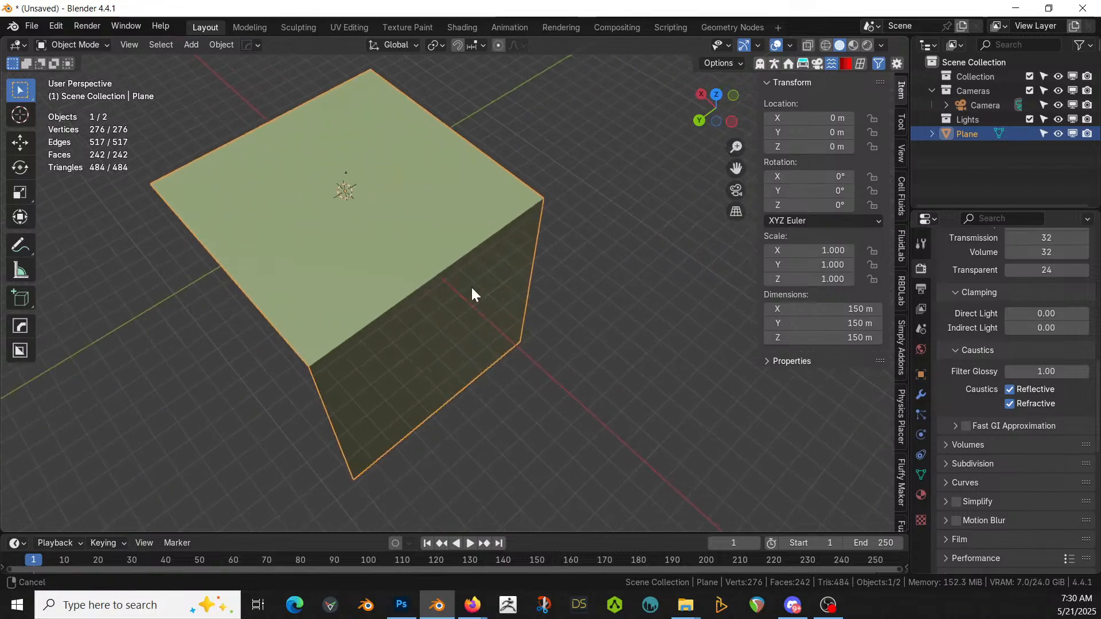
Step: Return to Edit Mode, enable proportional editing and change its influence distance
{"action": "key", "text": "Tab"}
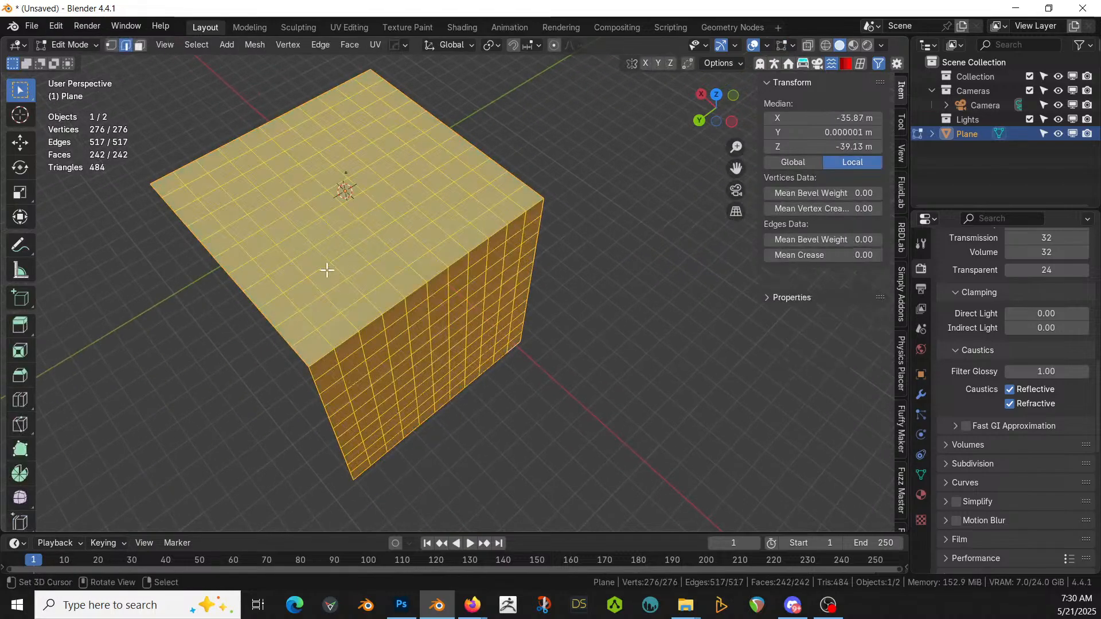
{"action": "key", "text": "o"}
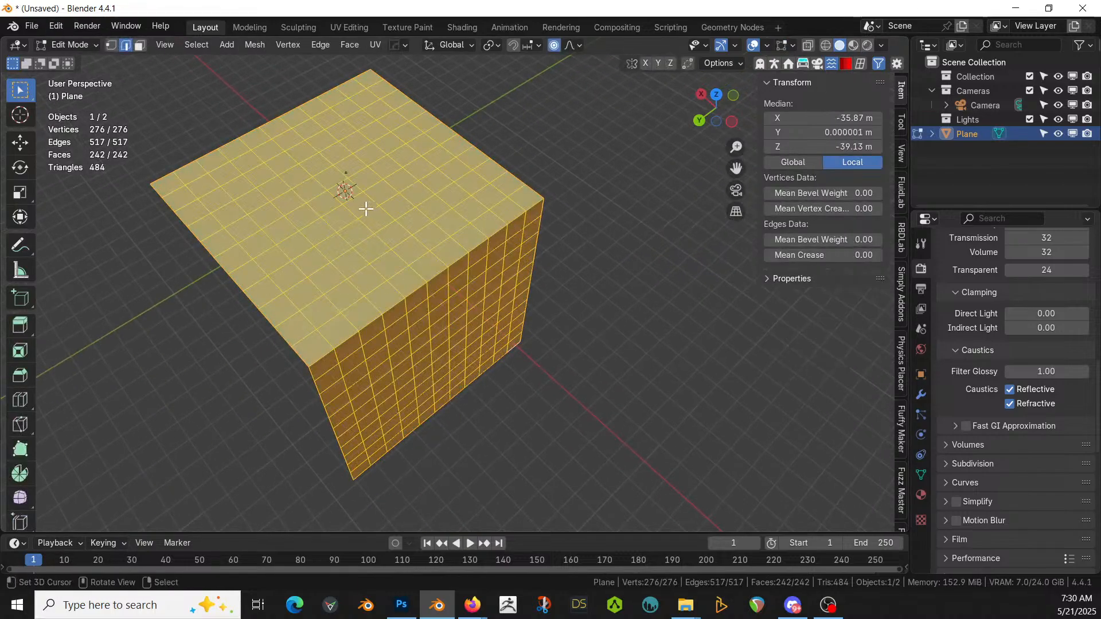
{"action": "left_click", "coordinate": [576, 45]}
{"action": "left_click", "coordinate": [568, 224]}
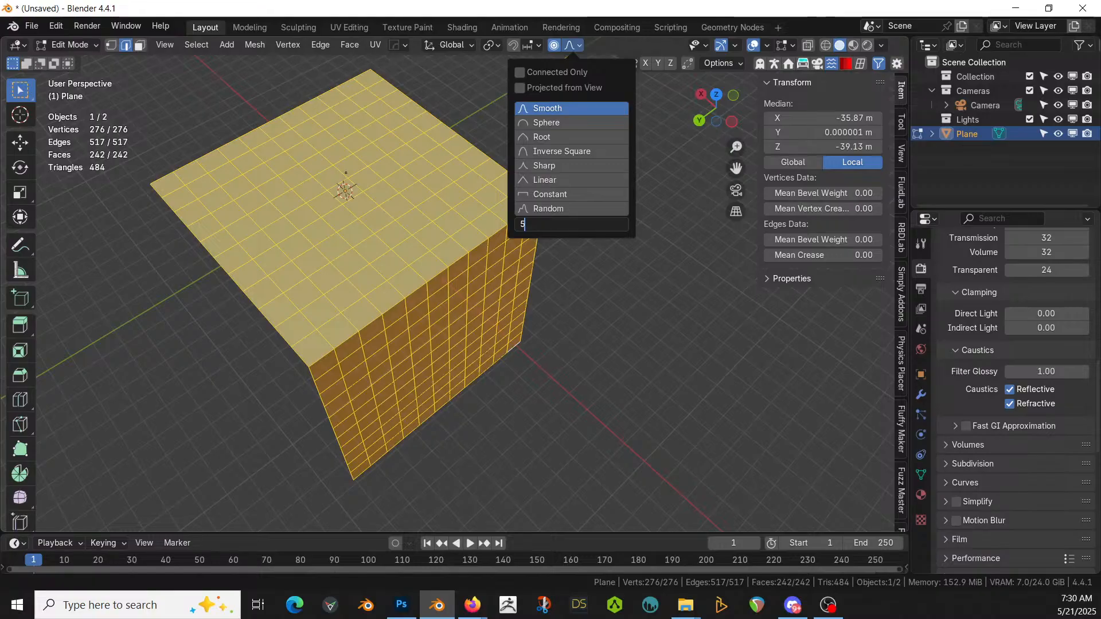
{"action": "key", "text": "Return"}
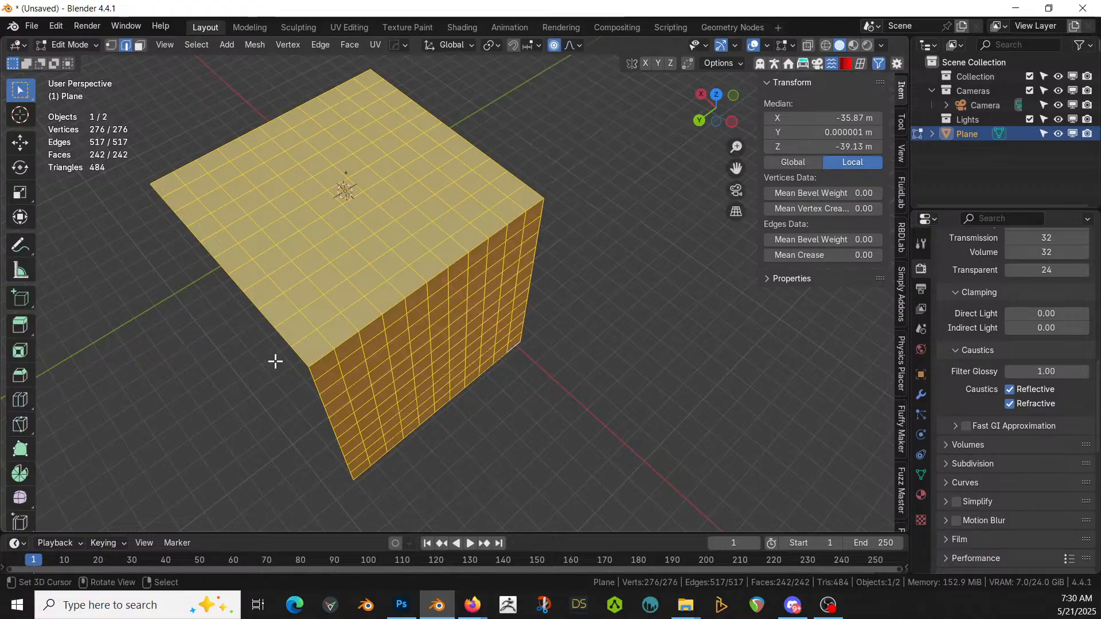
Step: In top view, move the corner vertex at negative X, positive Y about -31 m in X and 15 m in Y with proportional size 88.58 m
{"action": "key", "text": "1"}
{"action": "left_click", "coordinate": [306, 365]}
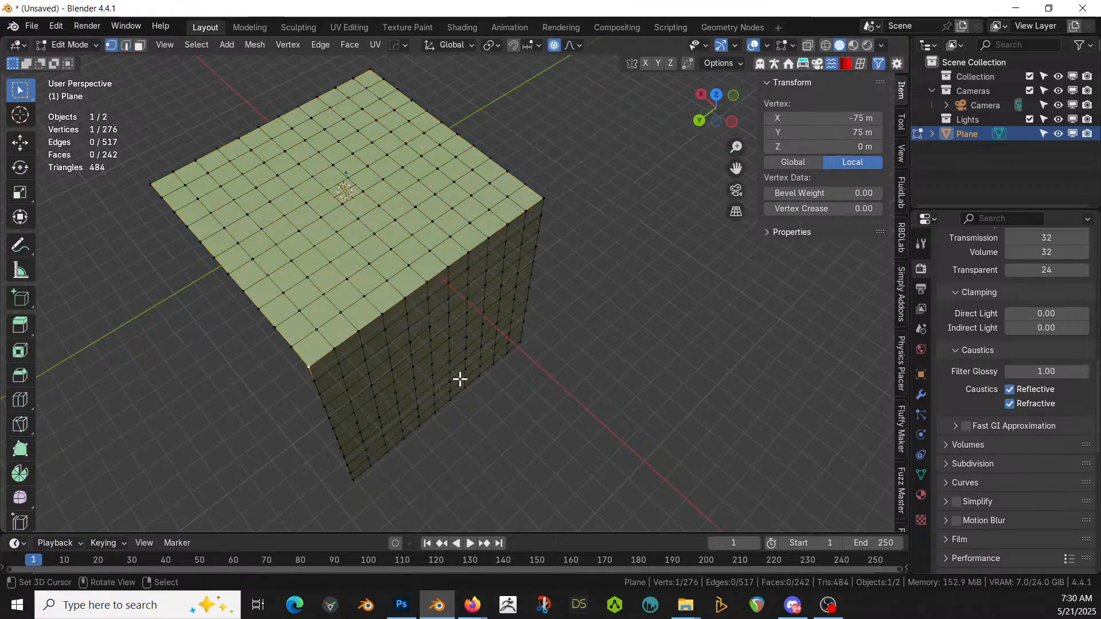
{"action": "key", "text": "KP_7"}
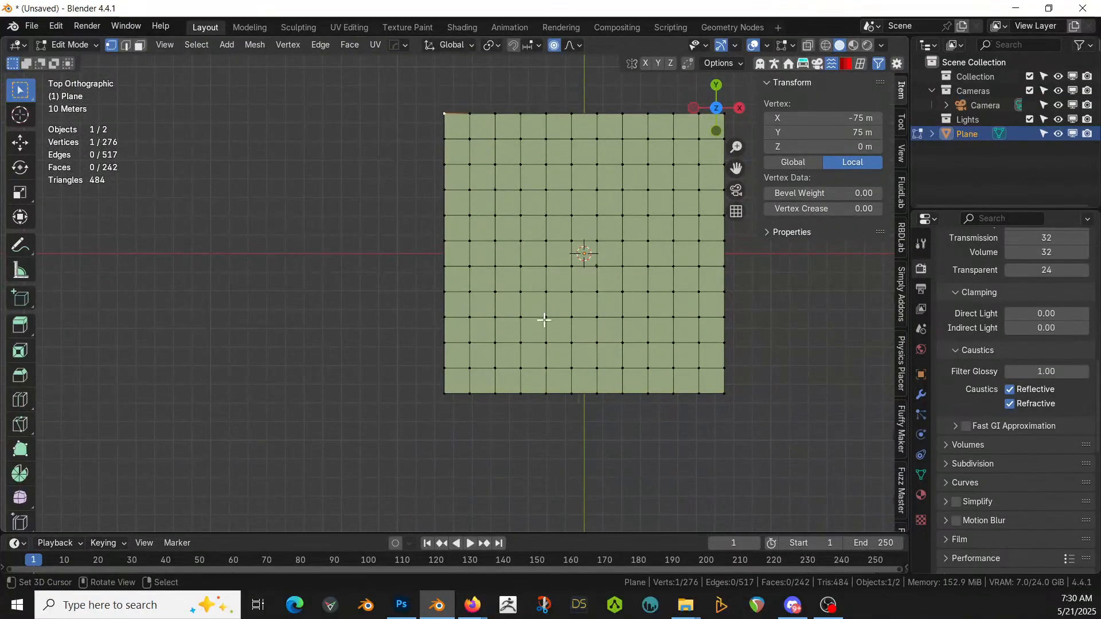
{"action": "middle_click_drag", "start_coordinate": [546, 320], "coordinate": [622, 483], "text": "shift"}
{"action": "key", "text": "g"}
{"action": "scroll", "coordinate": [568, 428], "scroll_direction": "down", "scroll_amount": 4}
{"action": "scroll", "coordinate": [553, 423], "scroll_direction": "down", "scroll_amount": 1}
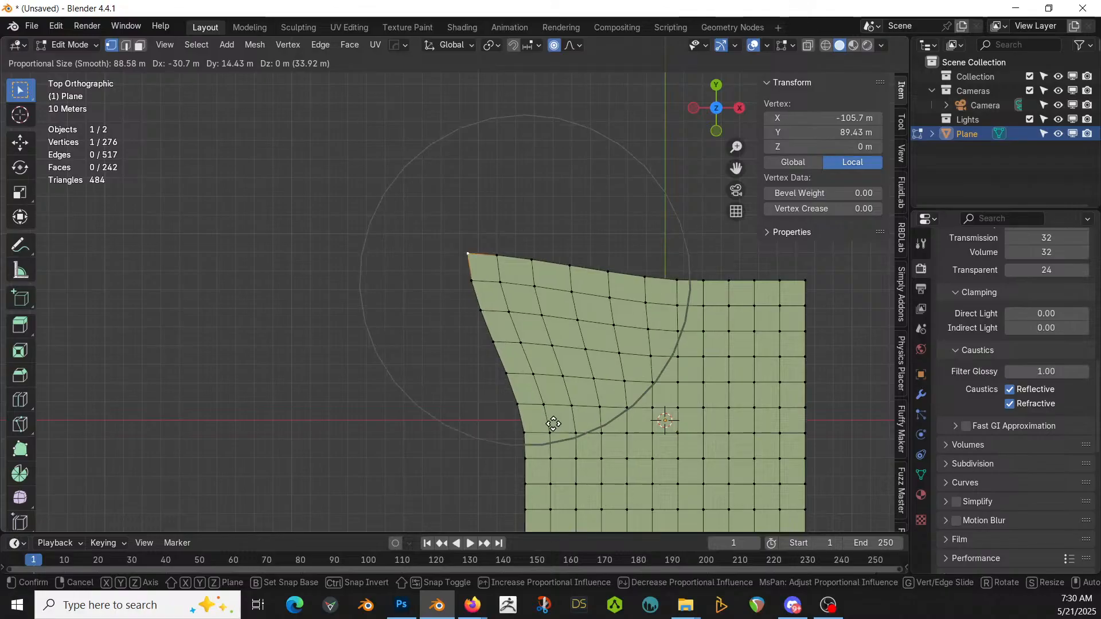
{"action": "left_click", "coordinate": [554, 423]}
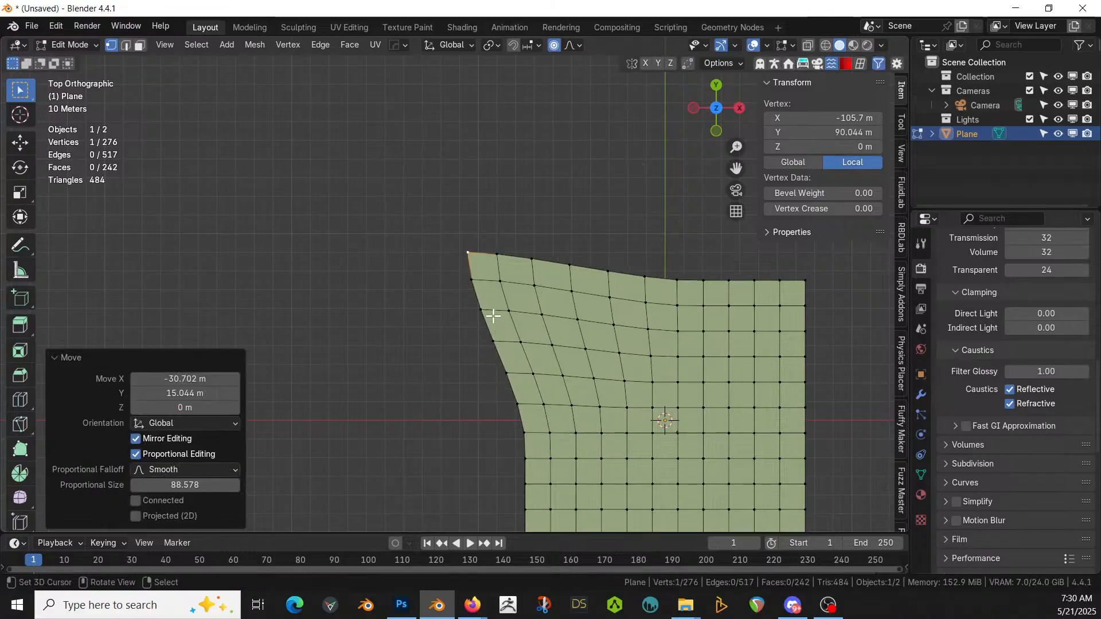
Step: Move a vertex near that corner on the same front edge about -13.5 m in X and -4 m in Y with proportional editing
{"action": "key", "text": "g"}
{"action": "left_click", "coordinate": [456, 315]}
{"action": "middle_click_drag", "start_coordinate": [456, 315], "coordinate": [465, 292]}
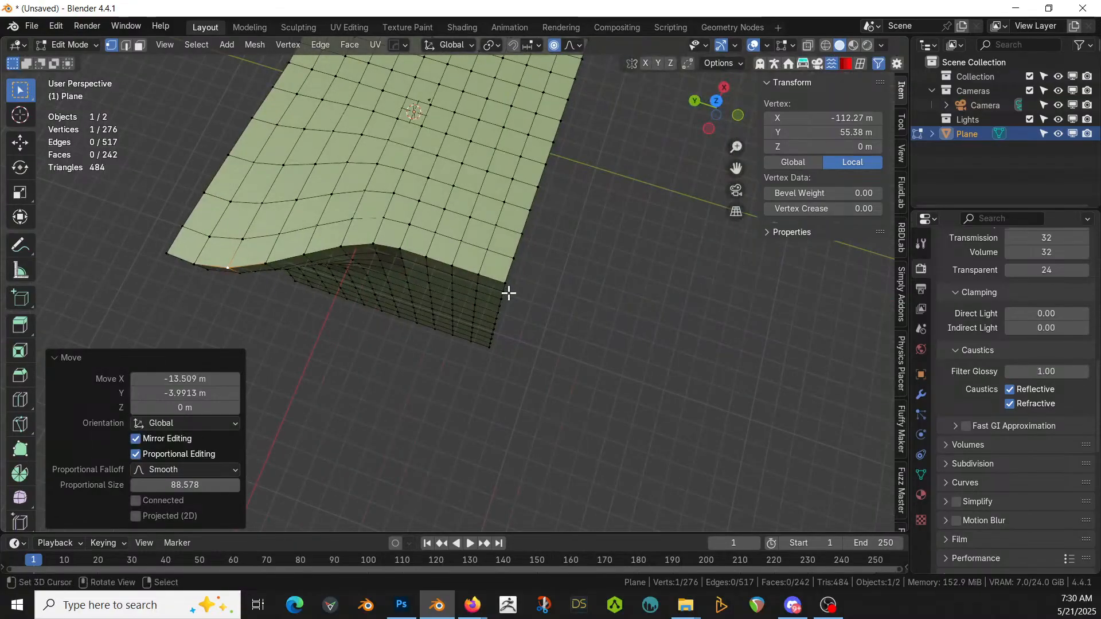
Step: Move the negative-X, negative-Y top corner vertex about -29.5 m in X and -12.6 m in Y, and raise it about 8 m with proportional editing
{"action": "key", "text": "KP_7"}
{"action": "left_click", "coordinate": [455, 332]}
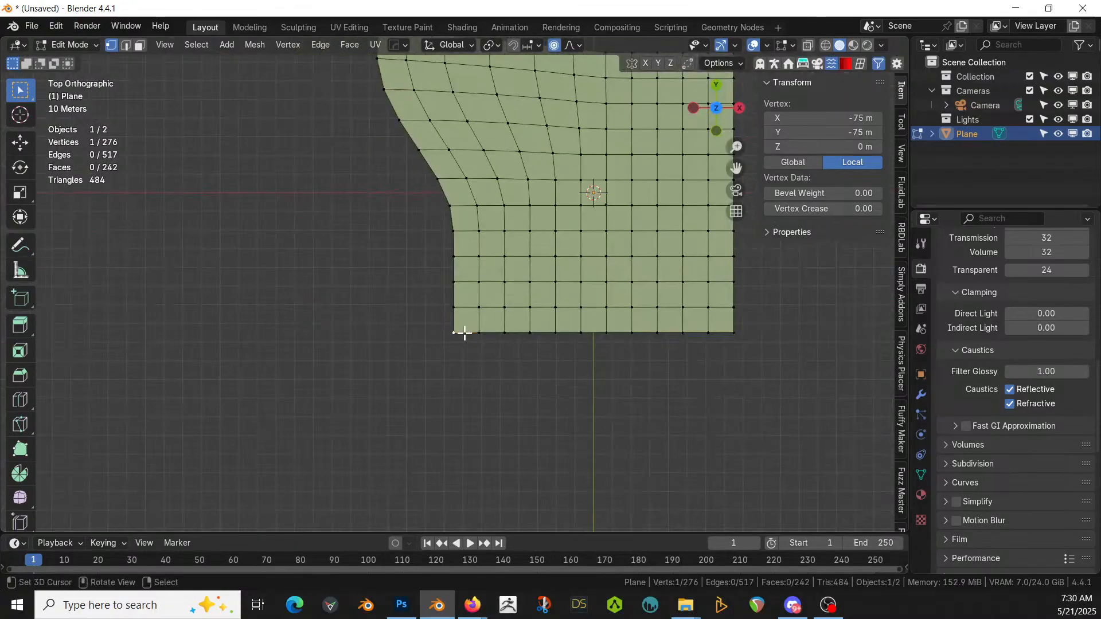
{"action": "key", "text": "g"}
{"action": "left_click", "coordinate": [405, 356]}
{"action": "middle_click_drag", "start_coordinate": [406, 356], "coordinate": [482, 239]}
{"action": "key", "text": "g"}
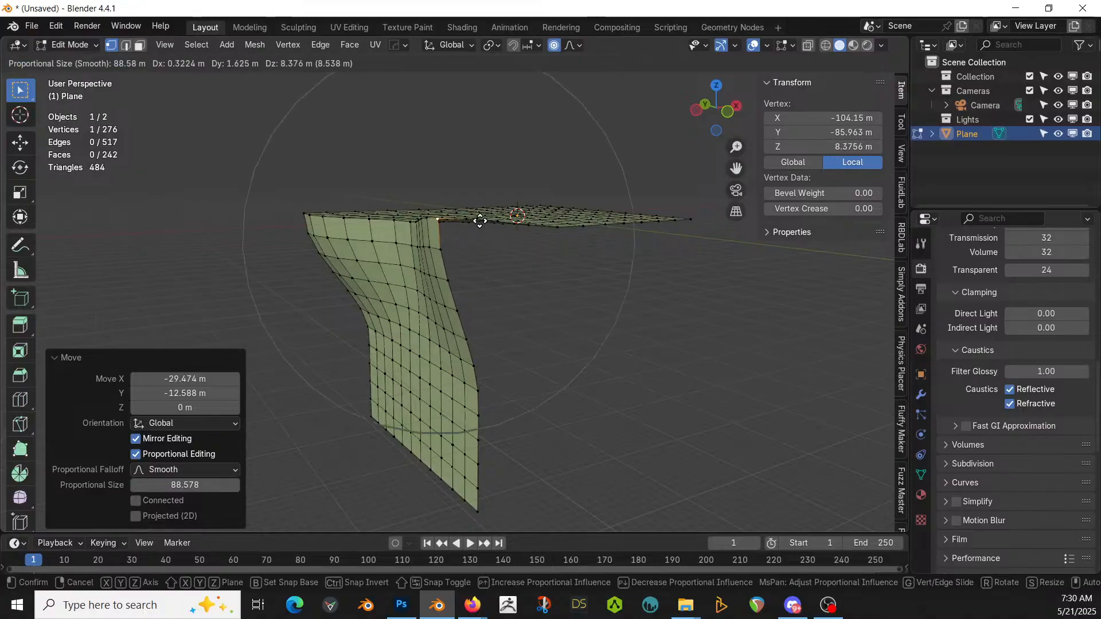
{"action": "left_click", "coordinate": [477, 223]}
Step: Move a vertex near the positive-Y end of the cliff's top edge about -2.9 m in X, 3.5 m in Y and 8.7 m in Z
{"action": "left_click", "coordinate": [330, 218]}
{"action": "key", "text": "g"}
{"action": "left_click", "coordinate": [319, 206]}
{"action": "middle_click_drag", "start_coordinate": [320, 206], "coordinate": [472, 258]}
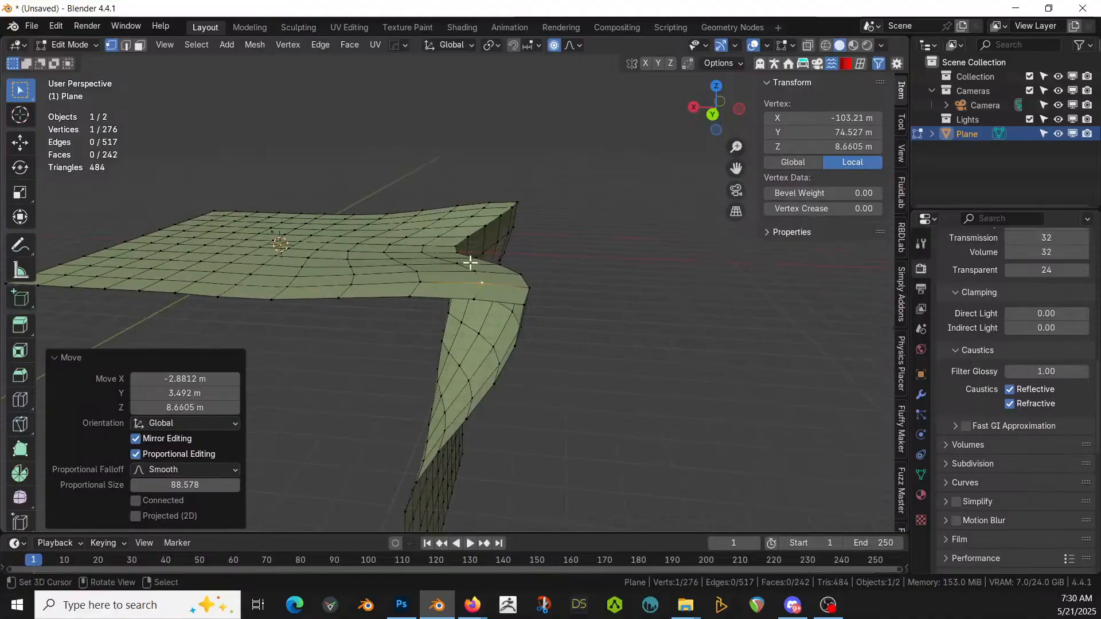
Step: Raise two more vertices on the plateau's top surface with proportional editing to form gentle hills
{"action": "left_click", "coordinate": [405, 283]}
{"action": "key", "text": "g"}
{"action": "left_click", "coordinate": [327, 236]}
{"action": "left_click", "coordinate": [320, 226]}
{"action": "key", "text": "g"}
{"action": "left_click", "coordinate": [317, 195]}
Step: Move a plateau vertex at positive X and Y about 6.9 m in X, -0.8 m in Y and 10.8 m in Z with proportional size 66.55 m
{"action": "middle_click_drag", "start_coordinate": [333, 218], "coordinate": [221, 244]}
{"action": "key", "text": "g"}
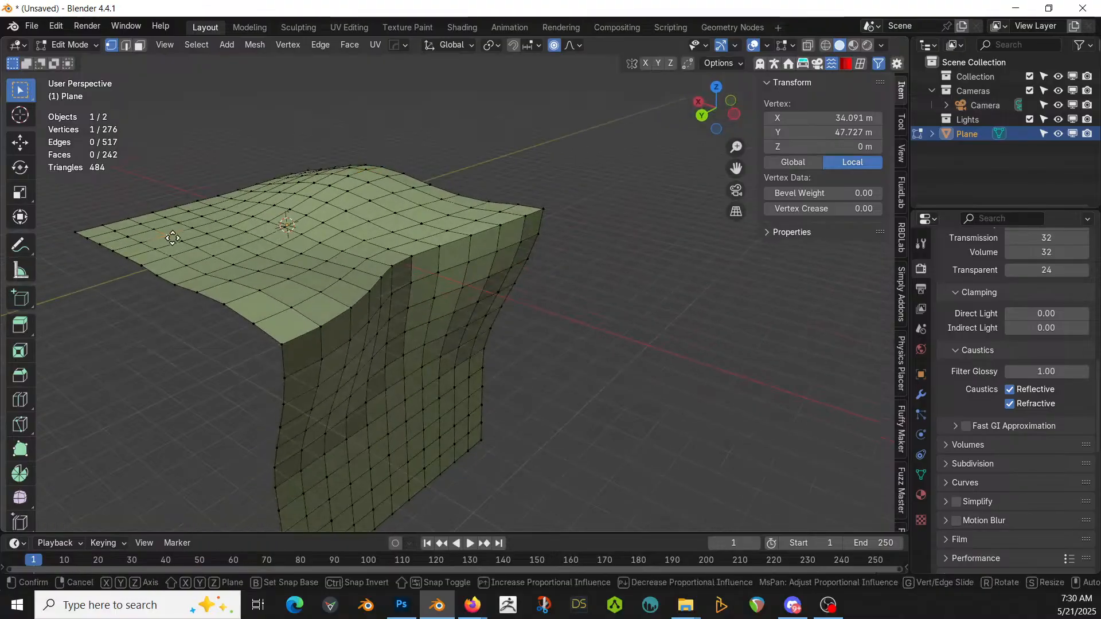
{"action": "scroll", "coordinate": [162, 215], "scroll_direction": "down", "scroll_amount": 3}
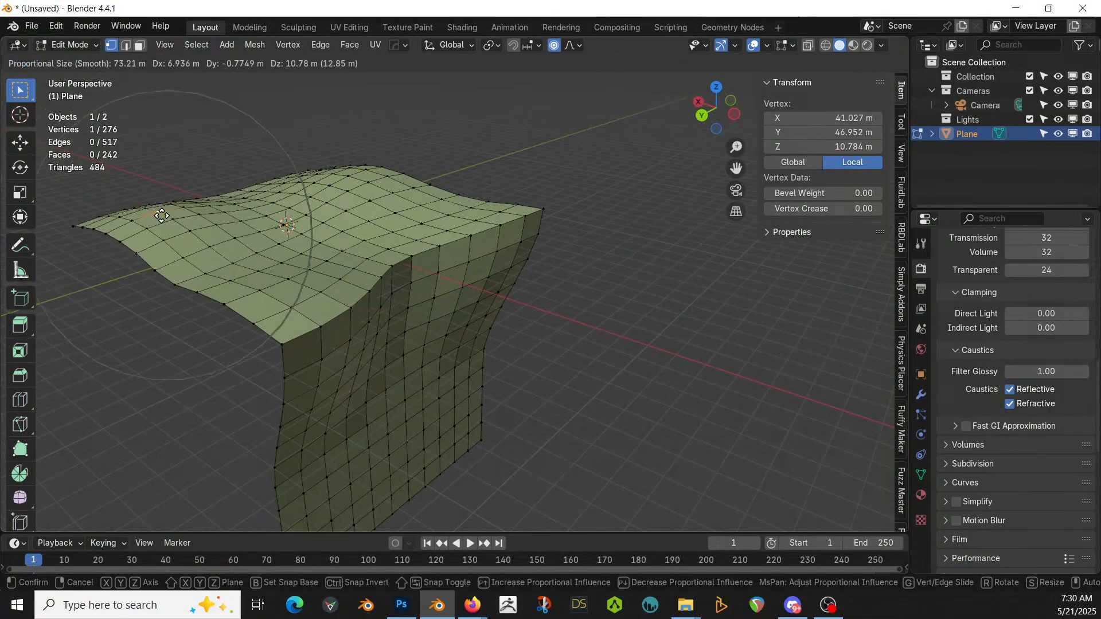
{"action": "left_click", "coordinate": [162, 215]}
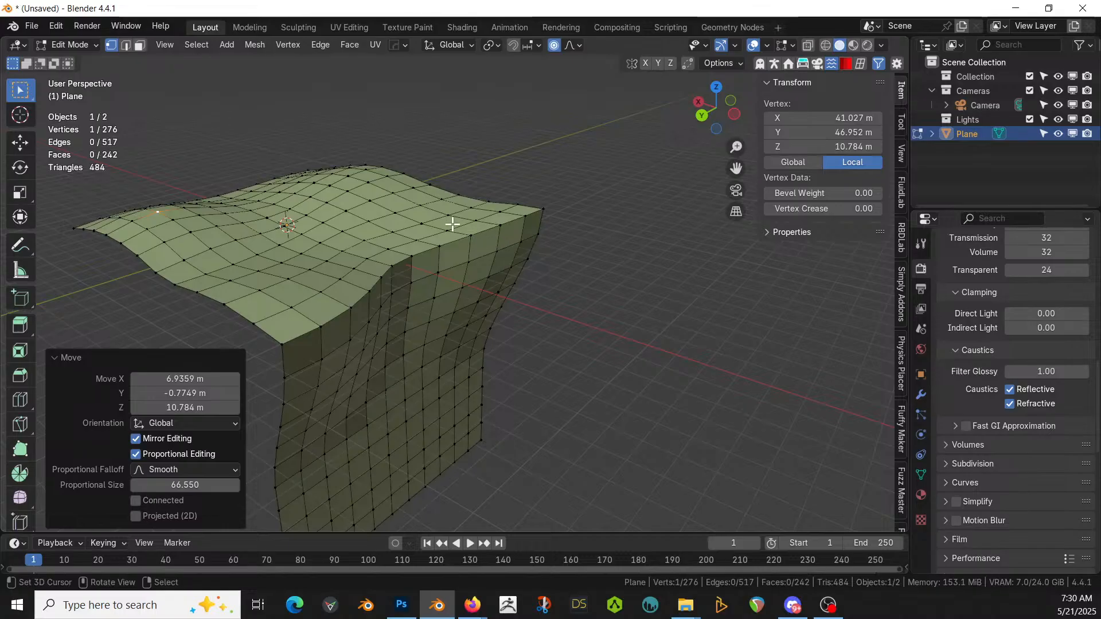
Step: Lower a vertex on the negative-Y half of the cliff's top edge using a smaller proportional influence
{"action": "key", "text": "g"}
{"action": "scroll", "coordinate": [466, 247], "scroll_direction": "down", "scroll_amount": 5}
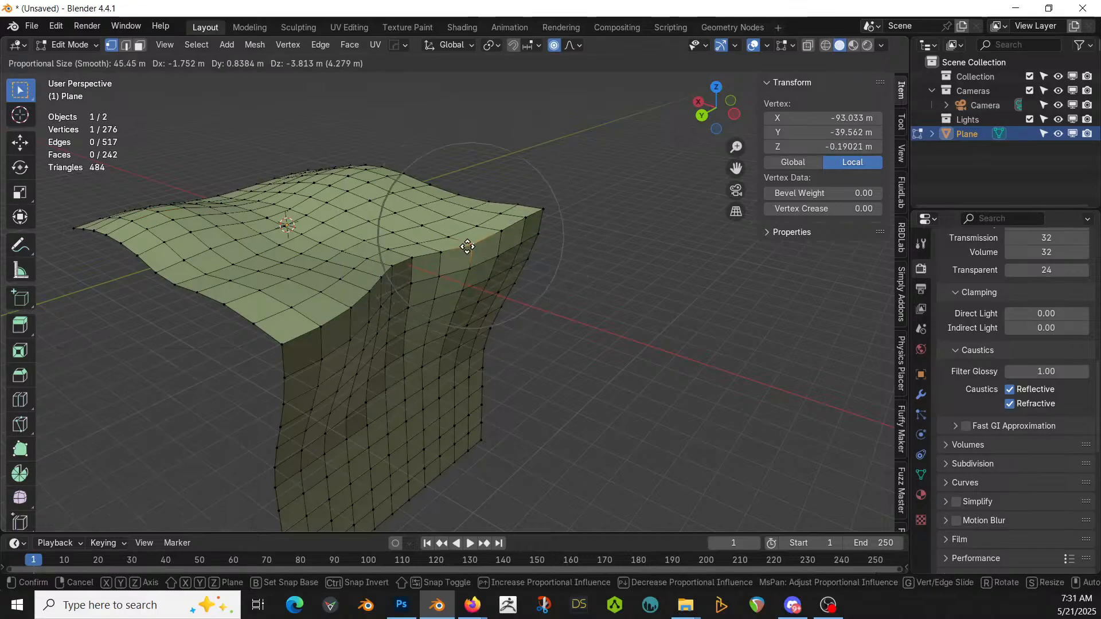
{"action": "left_click", "coordinate": [467, 255]}
Step: Move a lower cliff-face vertex about -8.1 m in X, 4.1 m in Y and -5.7 m in Z with proportional size 55 m, and return to Object Mode
{"action": "middle_click_drag", "start_coordinate": [467, 256], "coordinate": [421, 450]}
{"action": "key", "text": "g"}
{"action": "scroll", "coordinate": [408, 380], "scroll_direction": "down", "scroll_amount": 3}
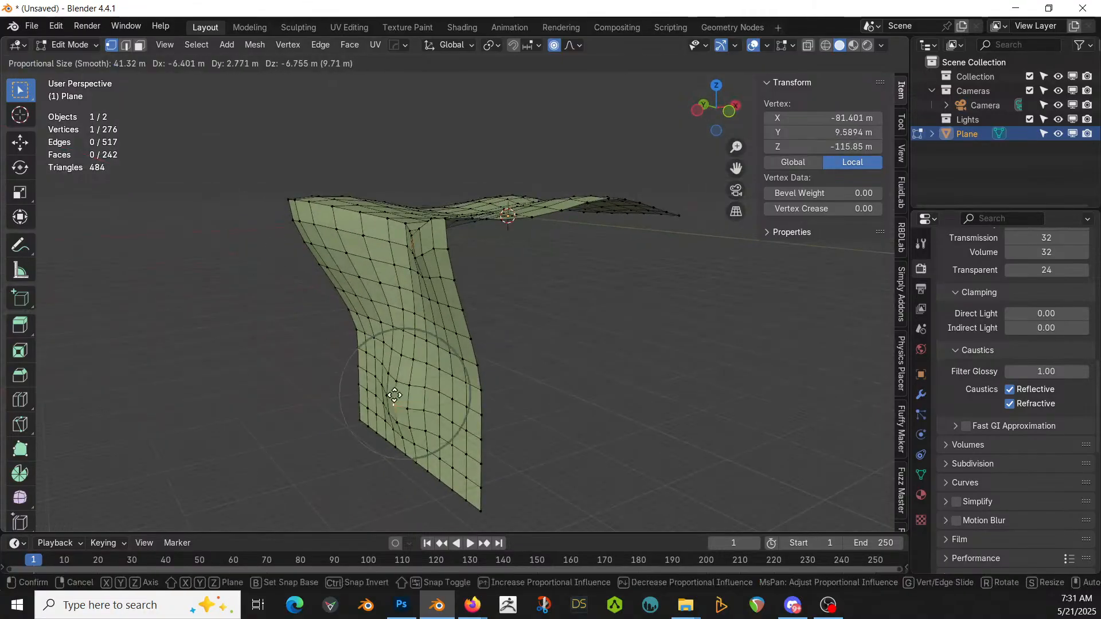
{"action": "left_click", "coordinate": [390, 394]}
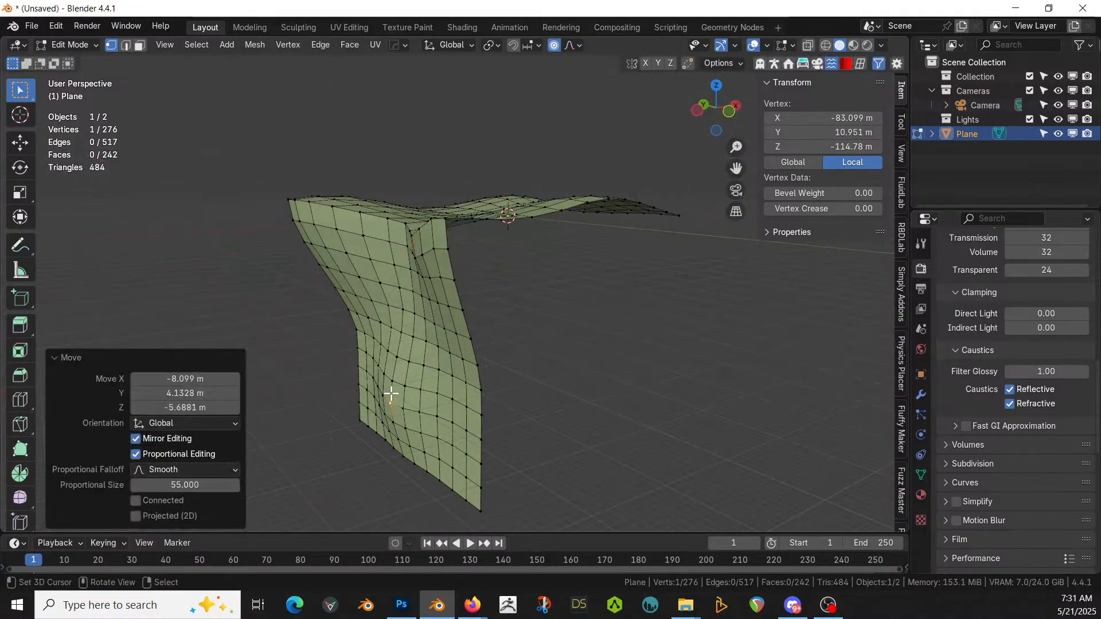
{"action": "middle_click_drag", "start_coordinate": [441, 359], "coordinate": [617, 383]}
{"action": "key", "text": "Tab"}
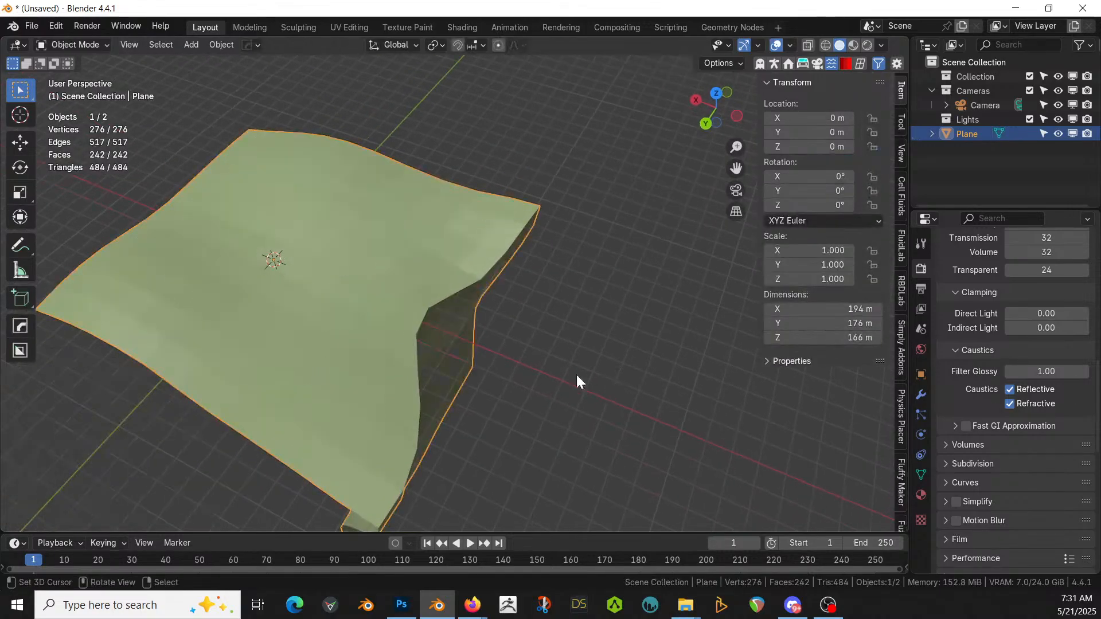
{"action": "middle_click_drag", "start_coordinate": [363, 334], "coordinate": [297, 238]}
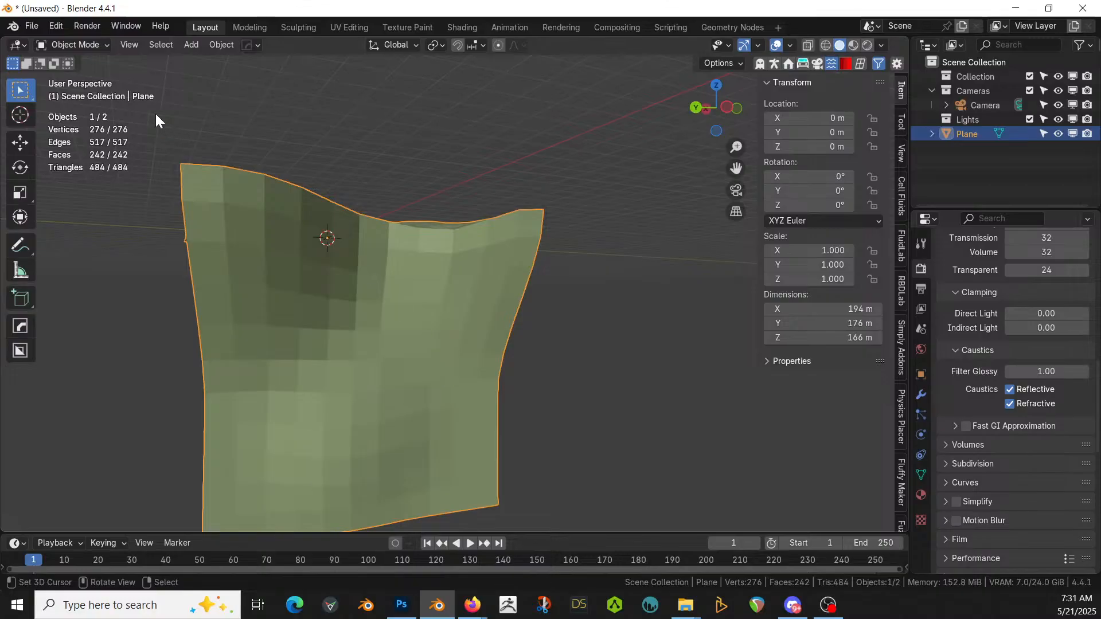
Step: Start saving the file under a new name and browse to the 250521-1 Livestream High Rock Bridge Exit folder
{"action": "left_click", "coordinate": [32, 26]}
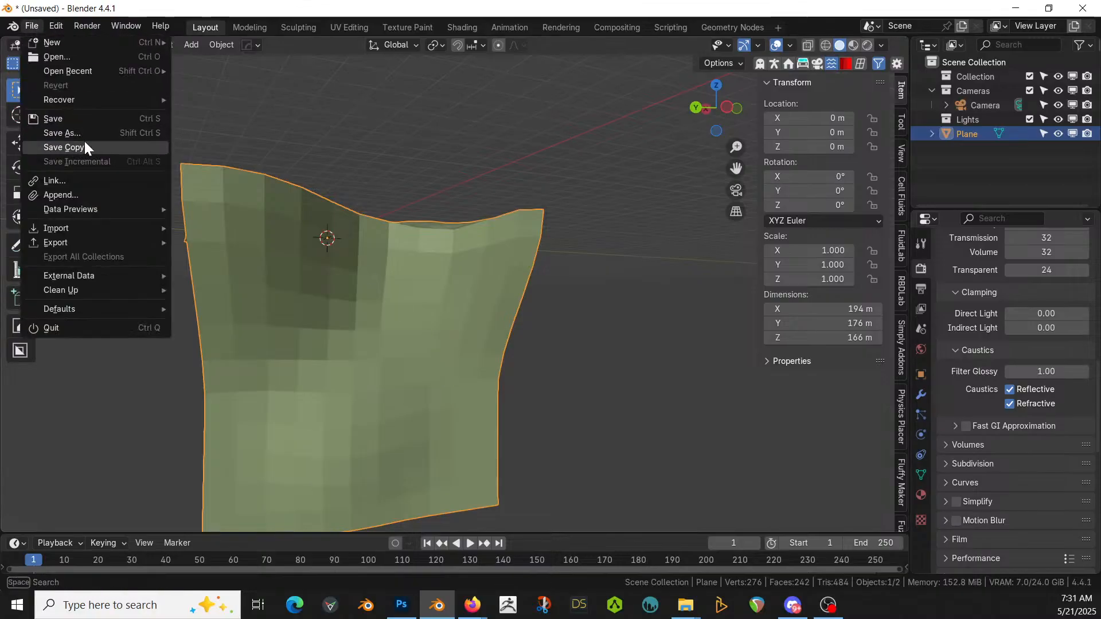
{"action": "left_click", "coordinate": [83, 133]}
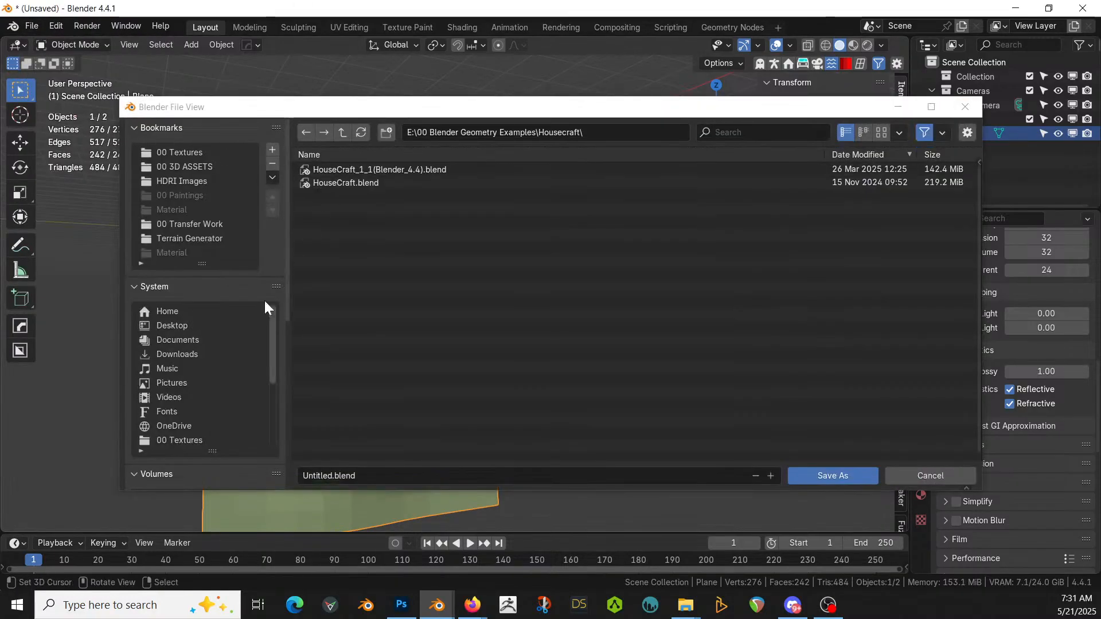
{"action": "scroll", "coordinate": [235, 410], "scroll_direction": "down", "scroll_amount": 5}
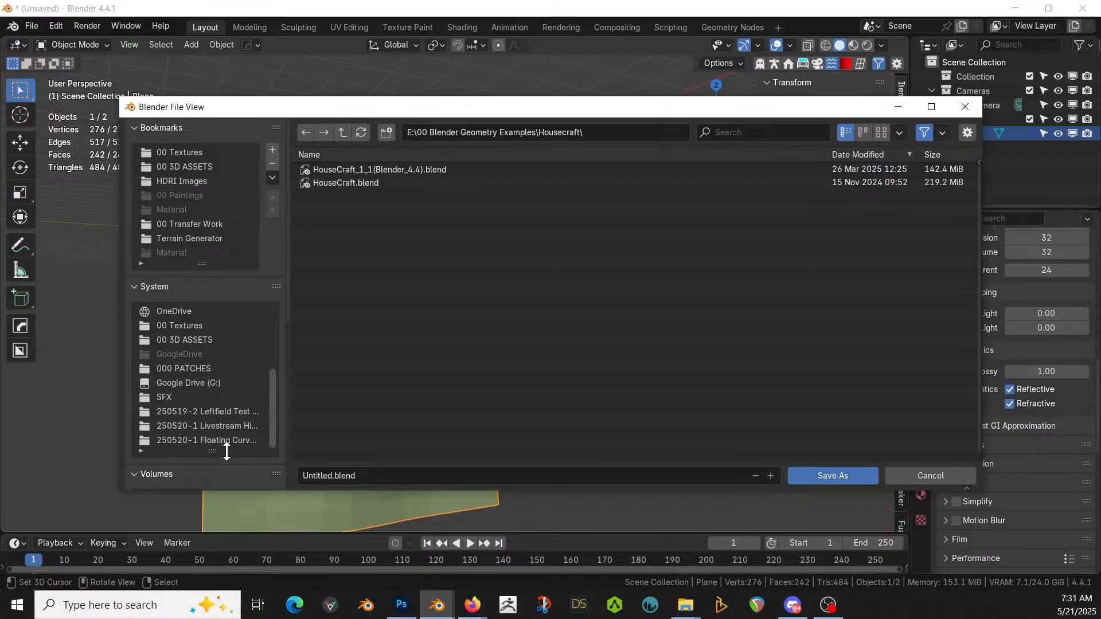
{"action": "left_click", "coordinate": [231, 425]}
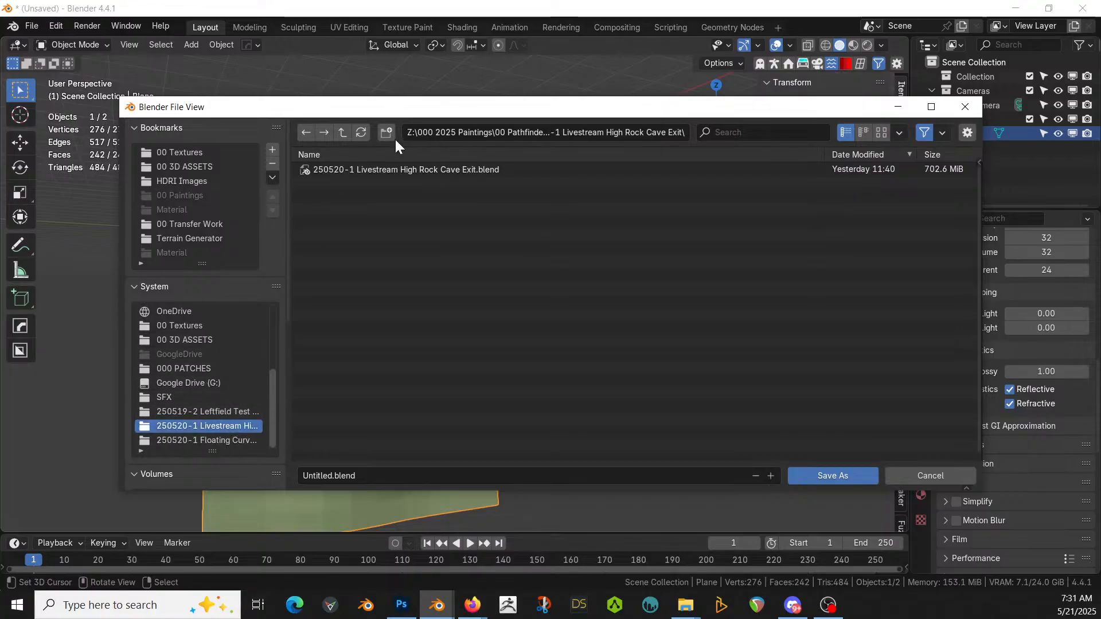
{"action": "left_click", "coordinate": [342, 133]}
{"action": "double_click", "coordinate": [425, 168]}
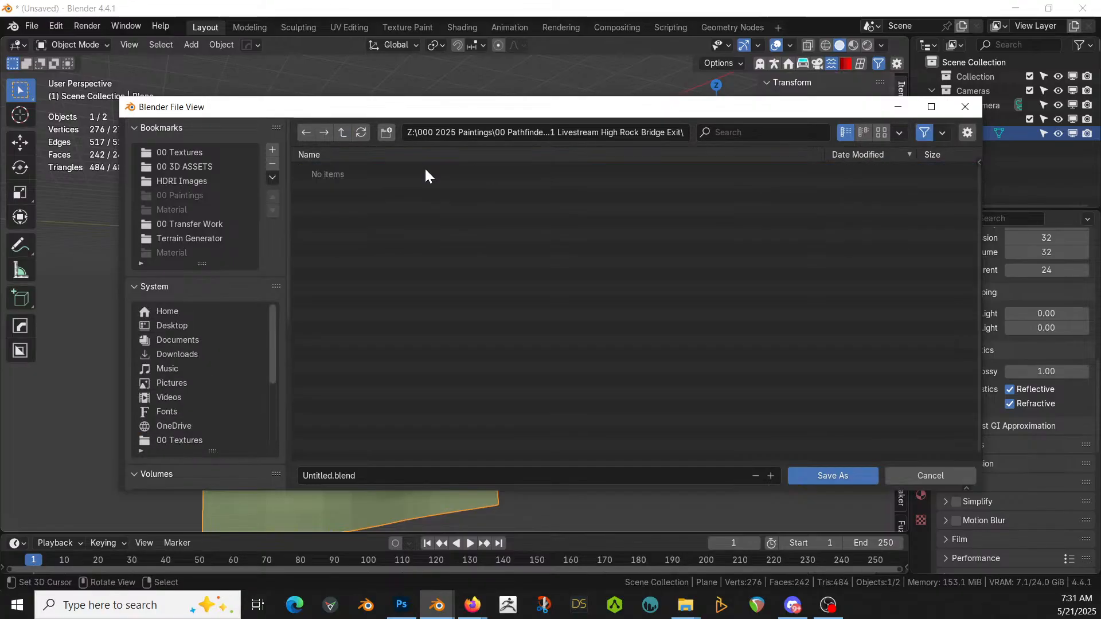
Step: Name the file "250521-1 Livestream High Rock Bridge Exit" and save it
{"action": "left_click", "coordinate": [374, 475]}
{"action": "type", "text": "25"}
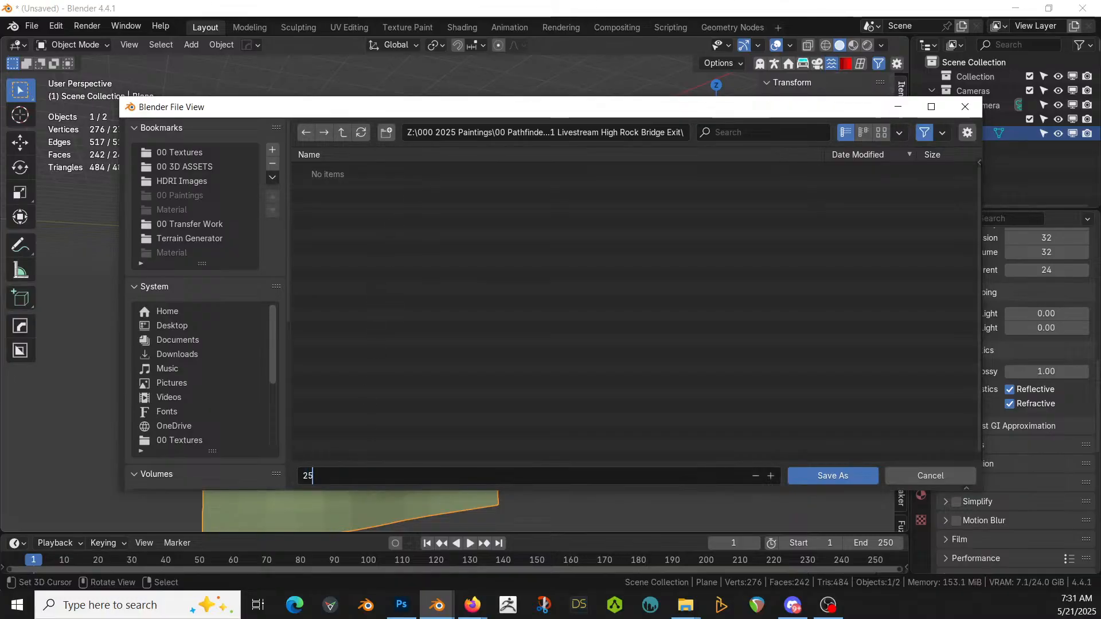
{"action": "type", "text": "0521-1"}
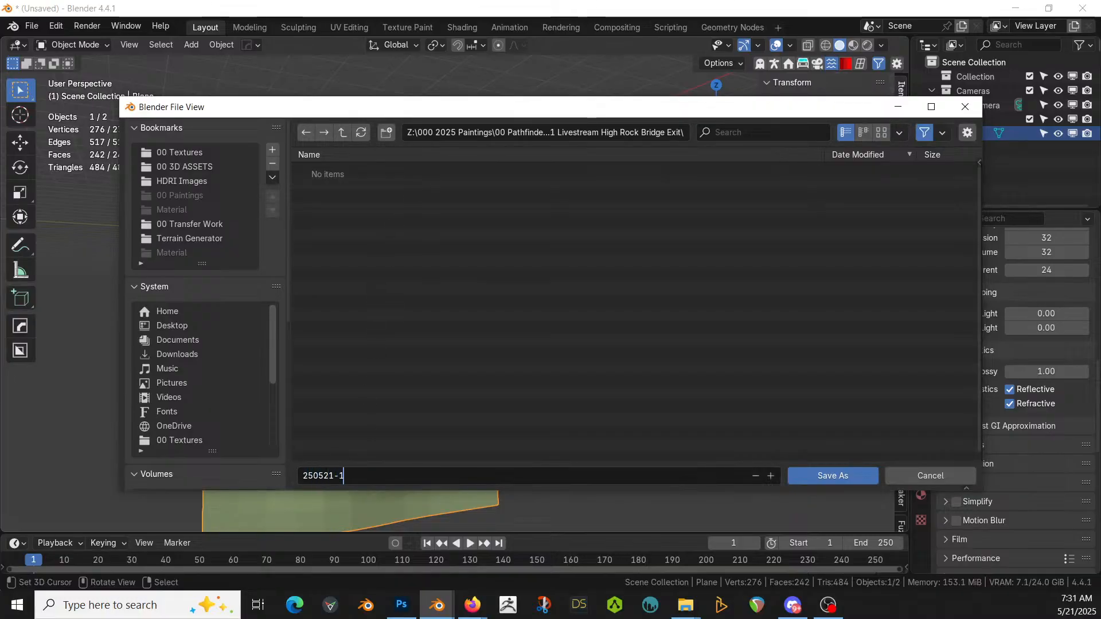
{"action": "type", "text": " Livestream High Rock Bridge Exit"}
{"action": "key", "text": "Return"}
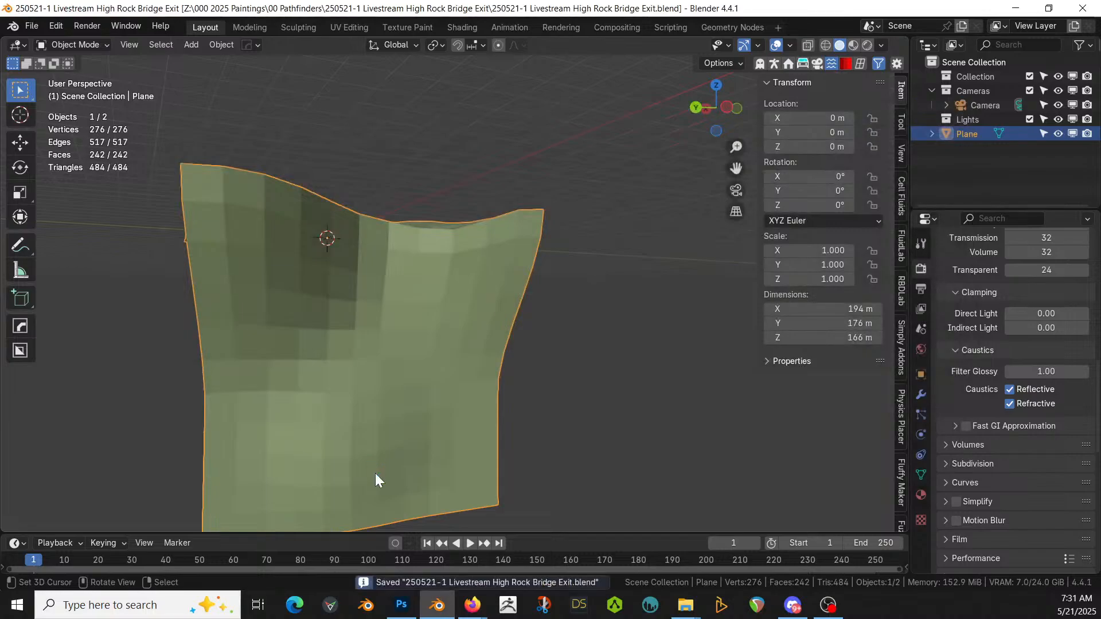
Step: In Edit Mode, move the cliff's positive-Y vertical border edges about -28.1 m in X, 11.3 m in Y and -2.5 m in Z with proportional size 55 m
{"action": "middle_click_drag", "start_coordinate": [464, 338], "coordinate": [317, 370]}
{"action": "key", "text": "Tab"}
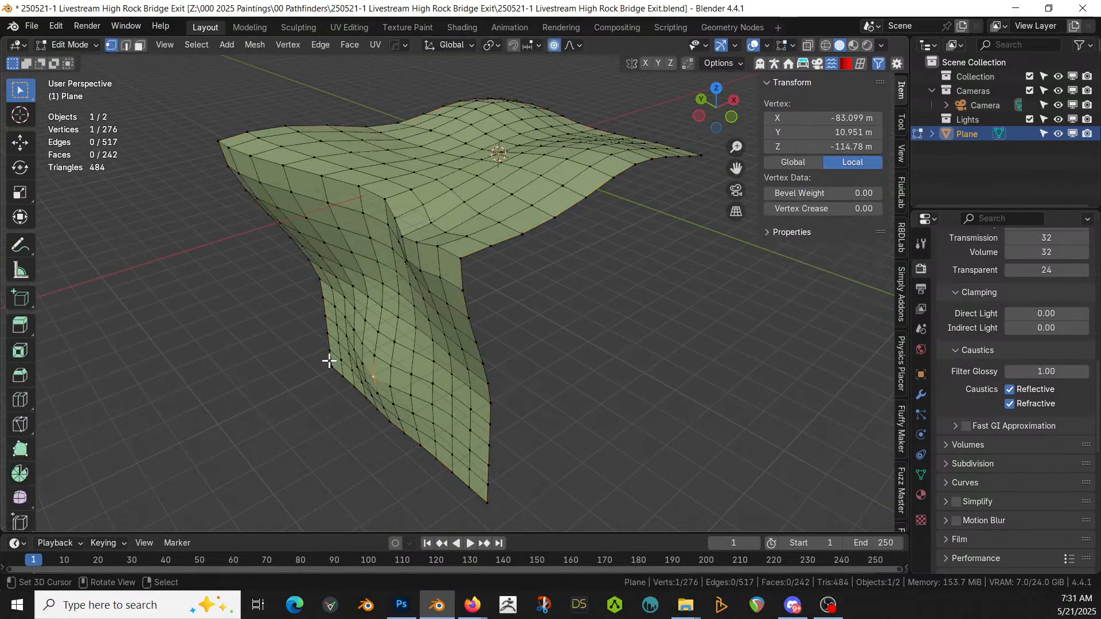
{"action": "key", "text": "2"}
{"action": "left_click", "coordinate": [328, 353], "text": "alt"}
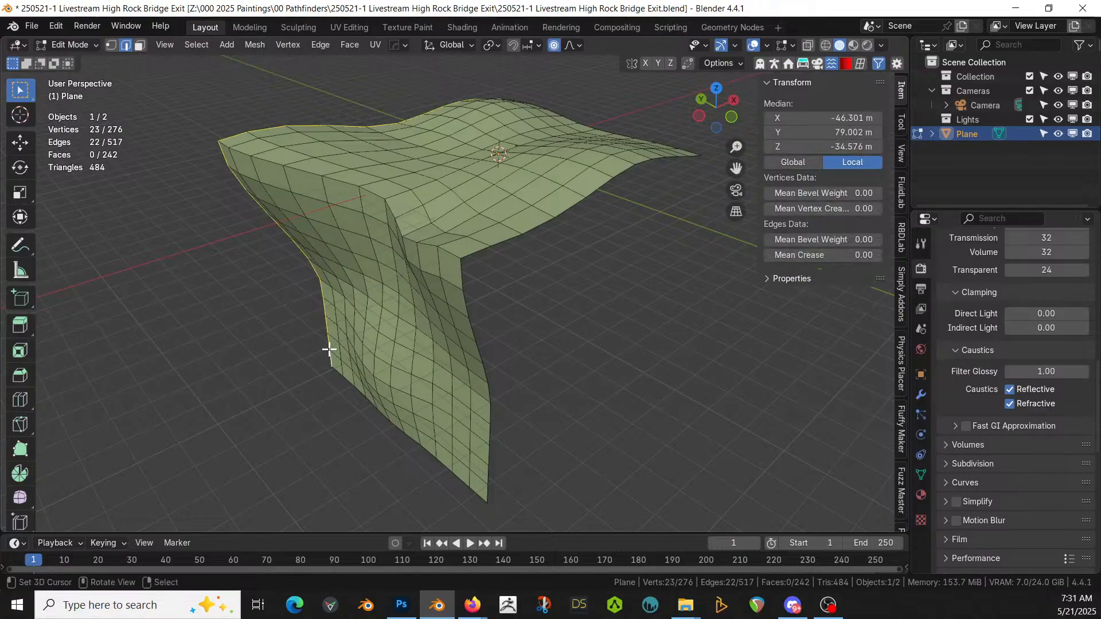
{"action": "left_click", "coordinate": [329, 355]}
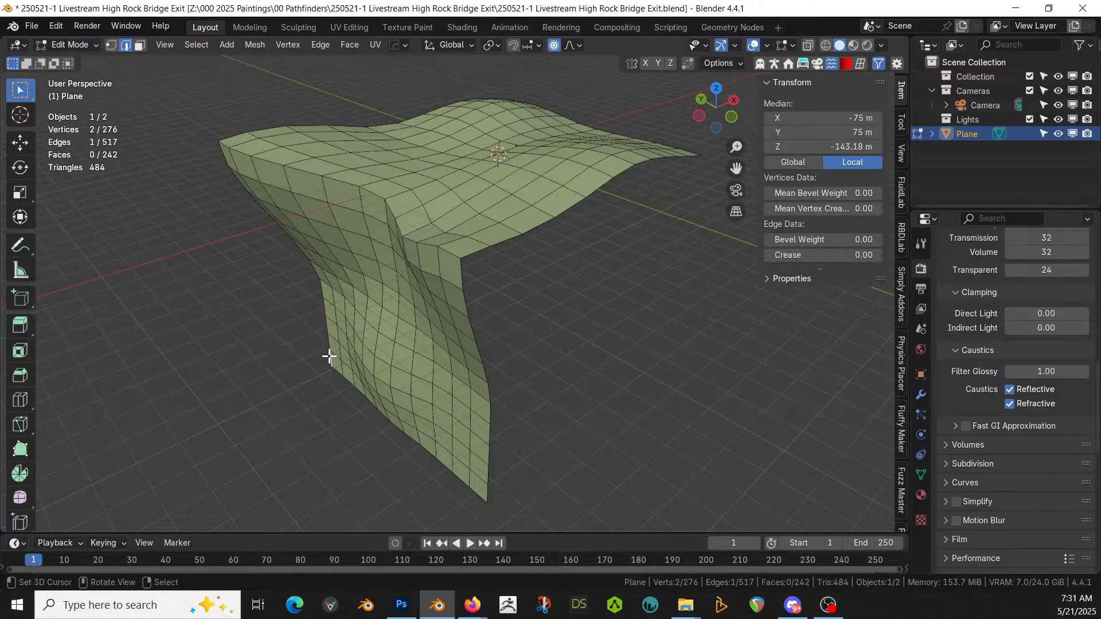
{"action": "left_click", "coordinate": [223, 155], "text": "ctrl"}
{"action": "middle_click_drag", "start_coordinate": [374, 197], "coordinate": [359, 341]}
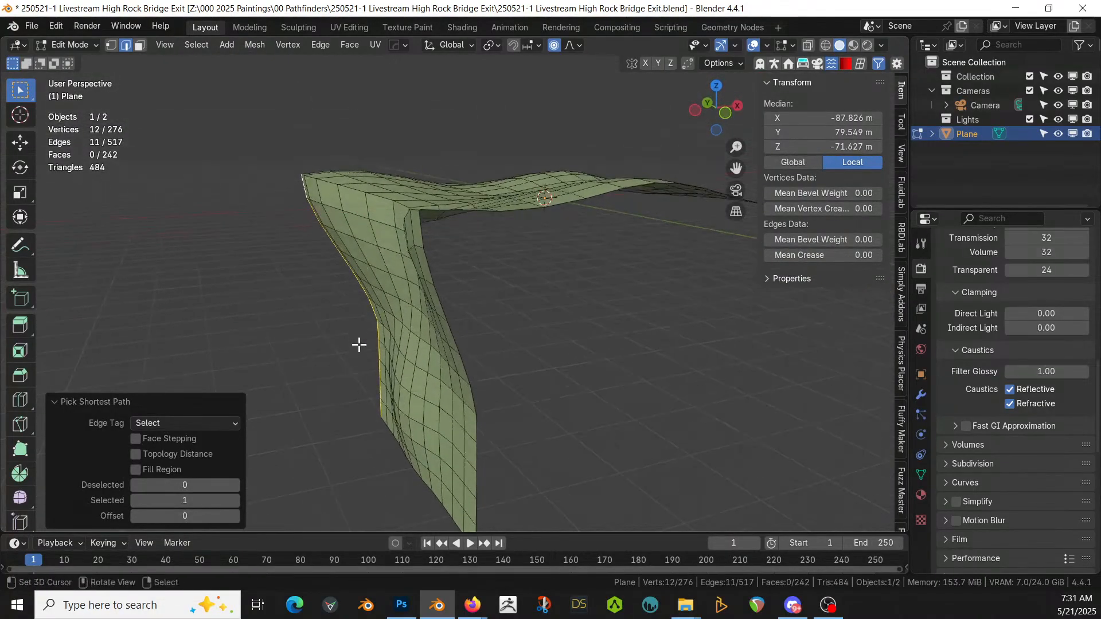
{"action": "key", "text": "g"}
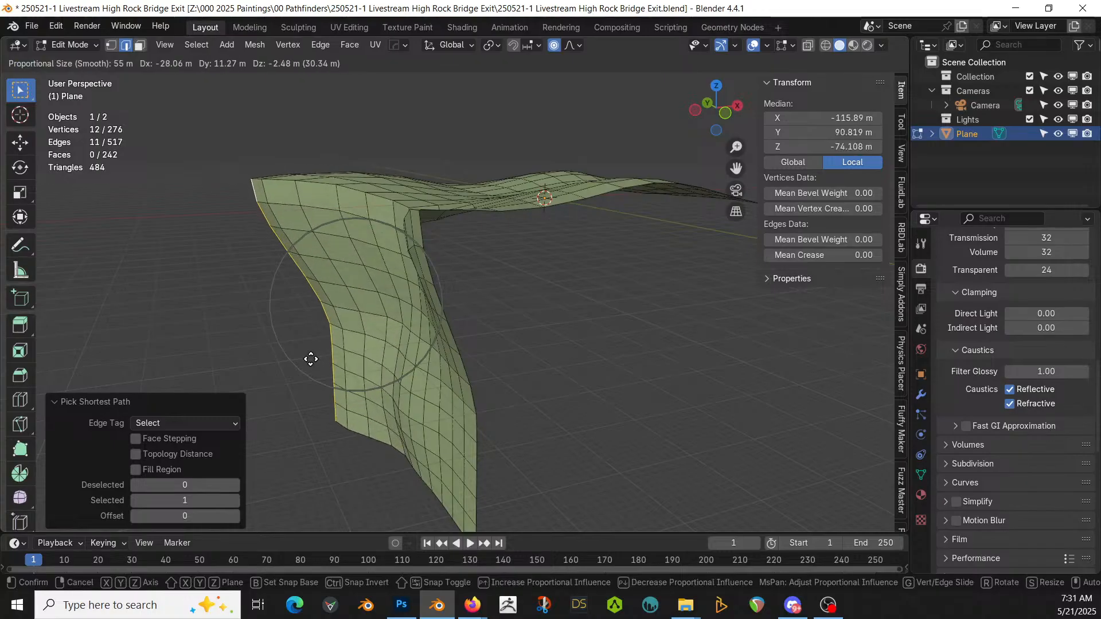
{"action": "left_click", "coordinate": [351, 368]}
Step: Activate the Transform tool and rotate the selected border edges about 32.6° around Z with proportional editing
{"action": "middle_click_drag", "start_coordinate": [351, 368], "coordinate": [310, 455]}
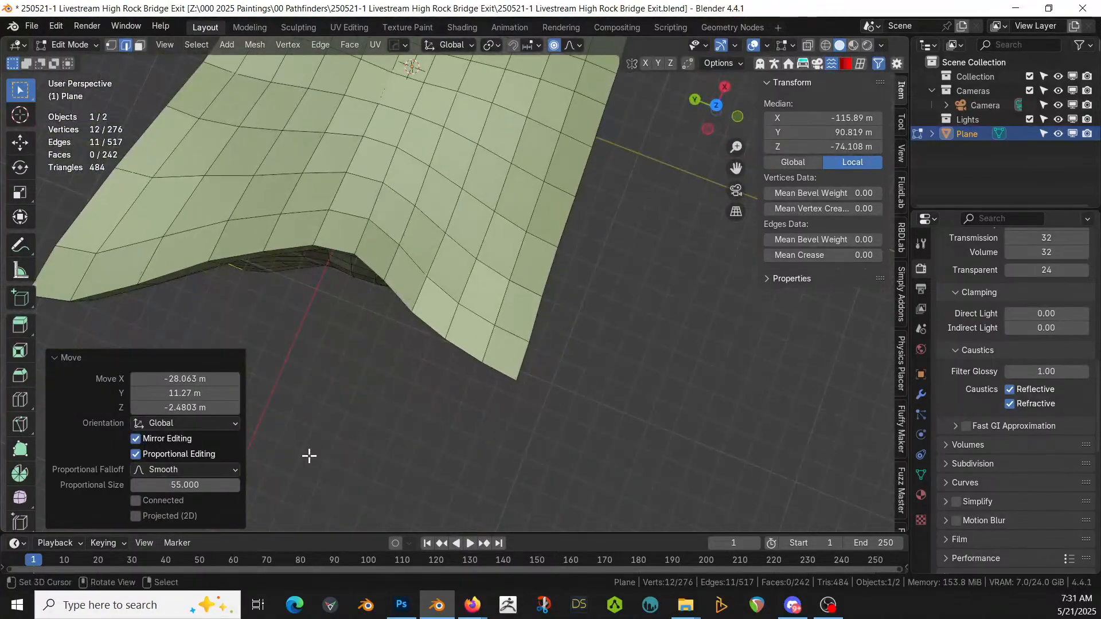
{"action": "left_click", "coordinate": [19, 218]}
{"action": "middle_click_drag", "start_coordinate": [214, 300], "coordinate": [325, 381]}
{"action": "key", "text": "r"}
{"action": "key", "text": "z"}
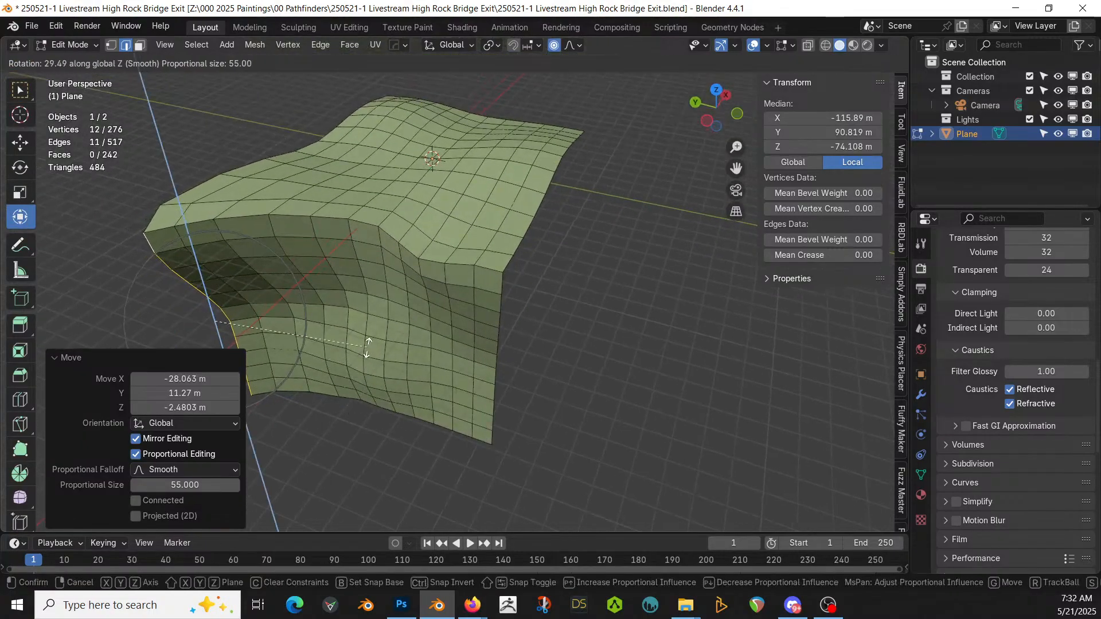
{"action": "left_click", "coordinate": [353, 340]}
Step: Move the selected positive-Y border edges about -16.7 m along X with proportional editing
{"action": "key", "text": "g"}
{"action": "key", "text": "x"}
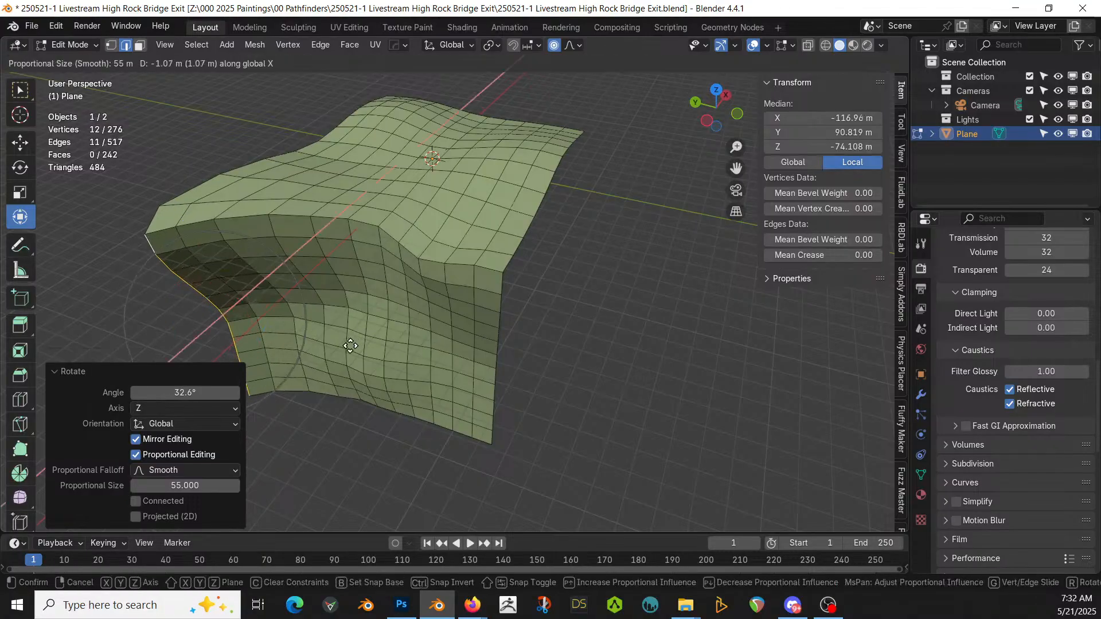
{"action": "left_click", "coordinate": [337, 363]}
Step: Select the lower vertical border edges on the cliff's negative-Y side and move them about -17.7 m along X with proportional size 55 m
{"action": "middle_click_drag", "start_coordinate": [337, 364], "coordinate": [450, 335]}
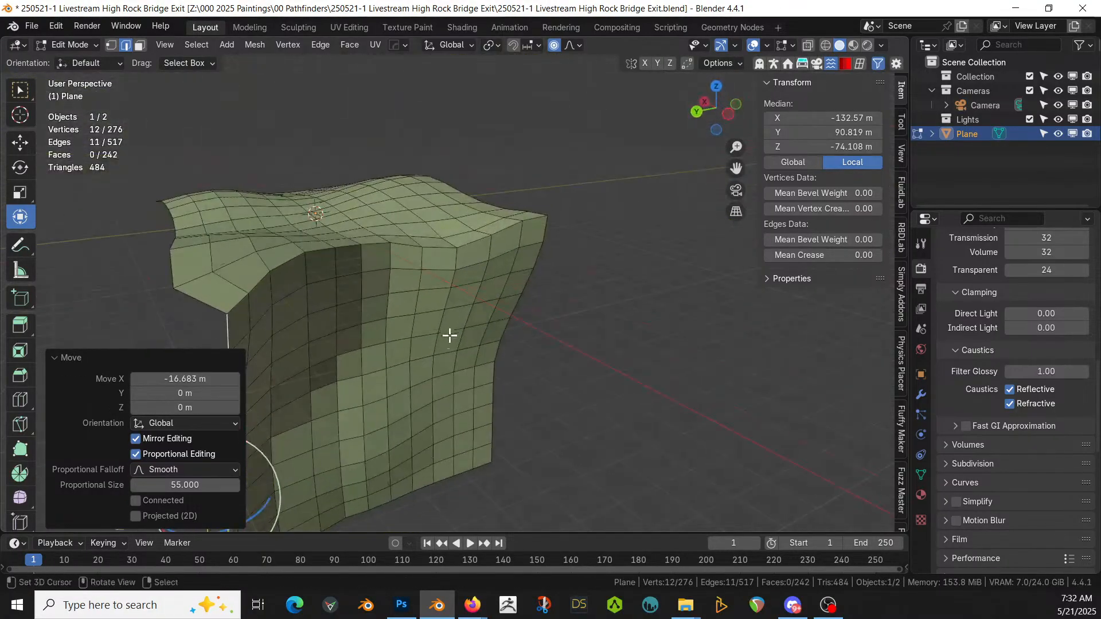
{"action": "left_click", "coordinate": [491, 460]}
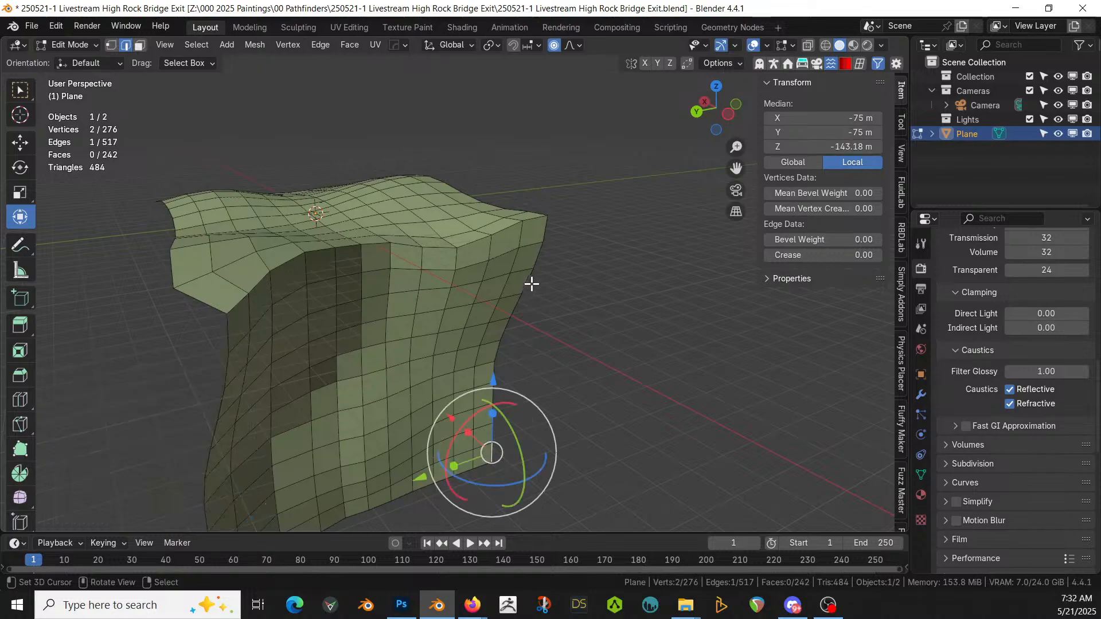
{"action": "left_click", "coordinate": [506, 324], "text": "ctrl"}
{"action": "middle_click_drag", "start_coordinate": [511, 305], "coordinate": [562, 397]}
{"action": "key", "text": "g"}
{"action": "key", "text": "x"}
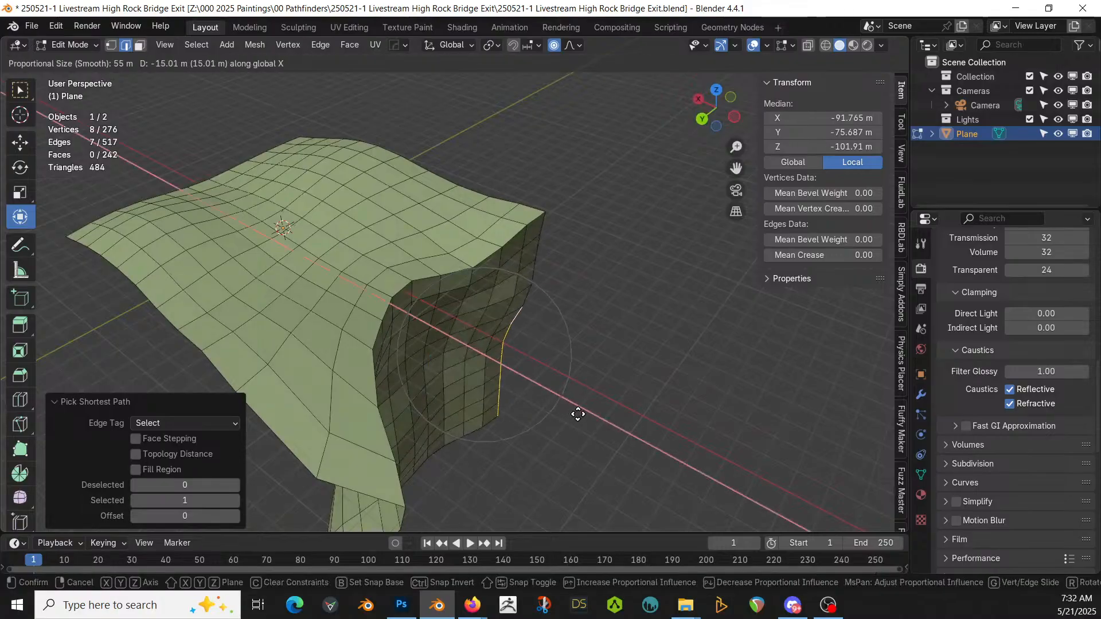
{"action": "left_click", "coordinate": [581, 416]}
Step: Rotate the selected negative-Y border edges about -32.7° around Z with proportional editing, and return to Object Mode
{"action": "key", "text": "r"}
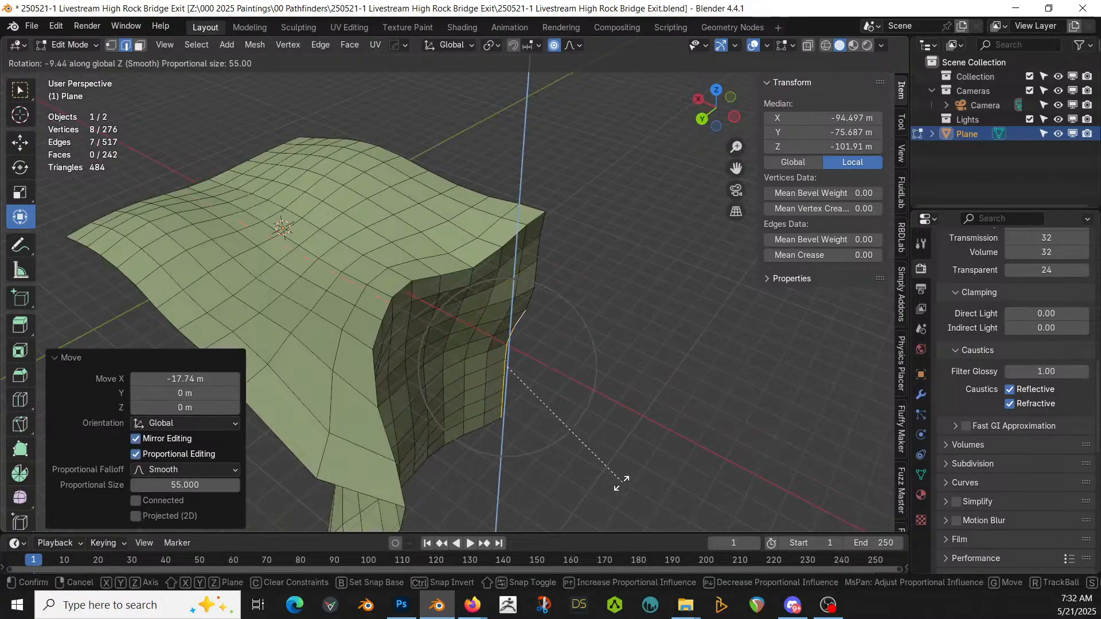
{"action": "key", "text": "z"}
{"action": "left_click", "coordinate": [553, 481]}
{"action": "middle_click_drag", "start_coordinate": [553, 482], "coordinate": [549, 382]}
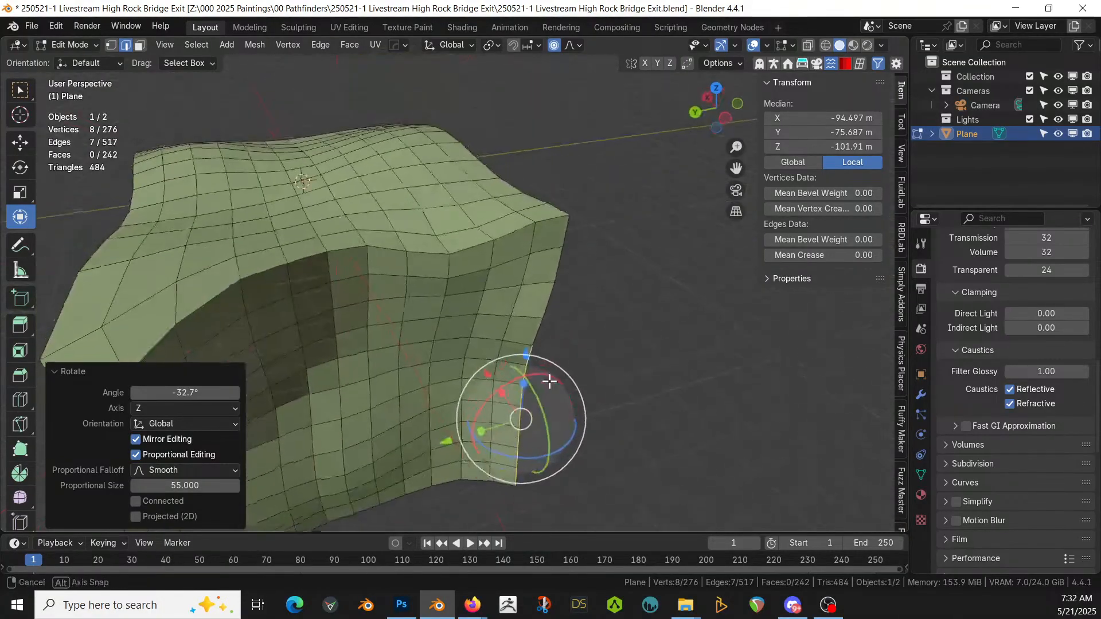
{"action": "key", "text": "Tab"}
{"action": "scroll", "coordinate": [296, 305], "scroll_direction": "up", "scroll_amount": 2}
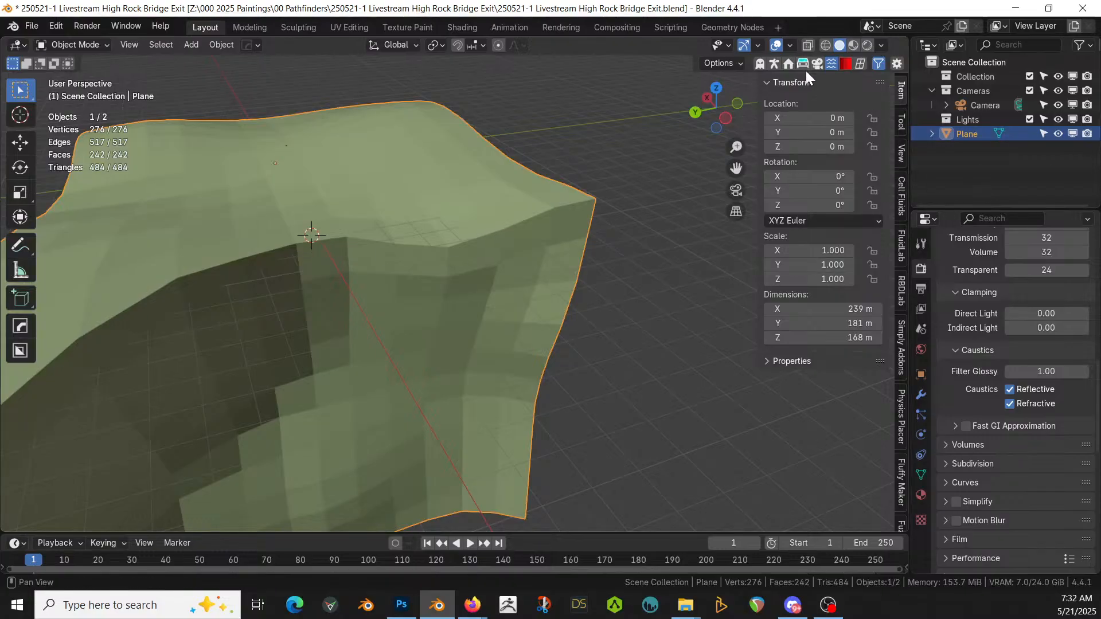
Step: Show the character add-ons in the sidebar and generate a human figure with HumGen
{"action": "left_click", "coordinate": [775, 63]}
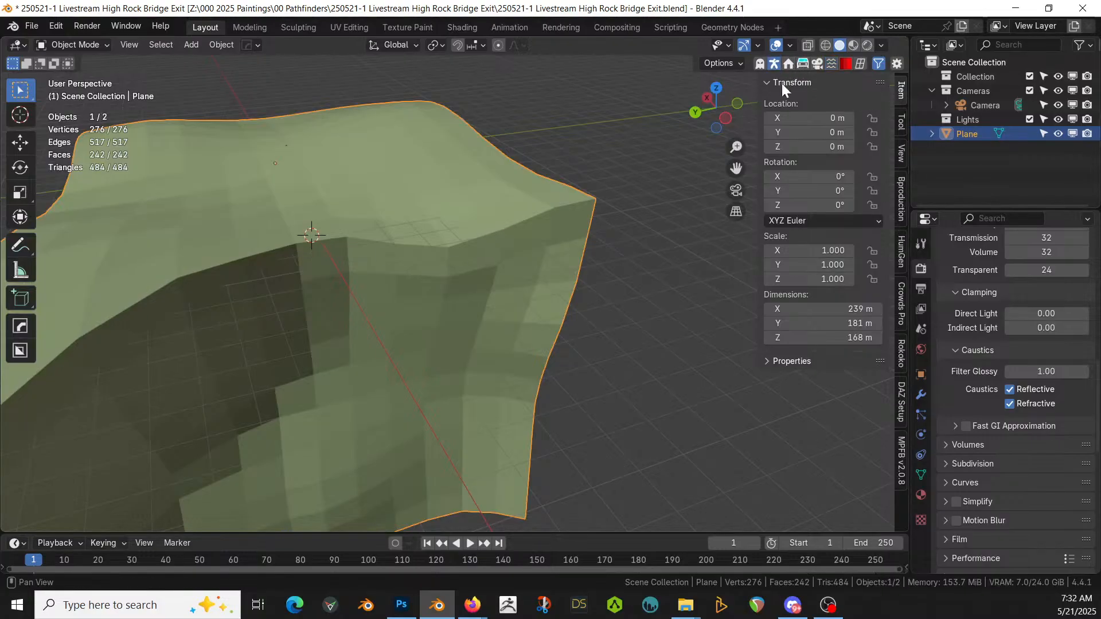
{"action": "left_click", "coordinate": [900, 247]}
{"action": "left_click", "coordinate": [858, 198]}
{"action": "left_click", "coordinate": [726, 317]}
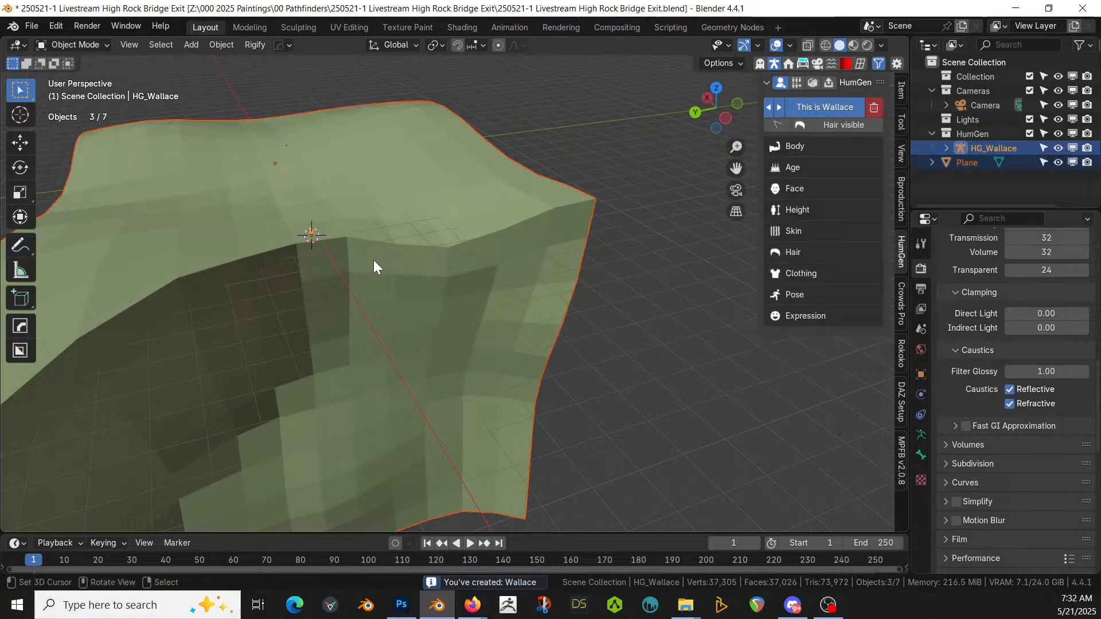
Step: Select the cliff plane and enter Edit Mode, with its positive-Y border in view
{"action": "scroll", "coordinate": [373, 259], "scroll_direction": "down", "scroll_amount": 3}
{"action": "scroll", "coordinate": [380, 269], "scroll_direction": "up", "scroll_amount": 7}
{"action": "middle_click_drag", "start_coordinate": [381, 270], "coordinate": [517, 315]}
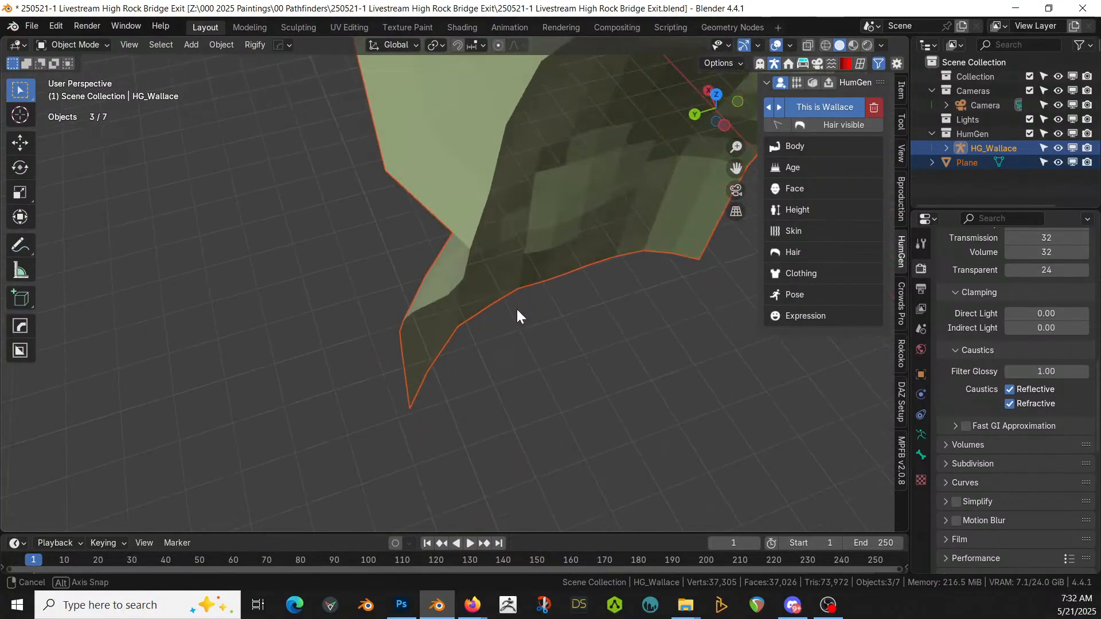
{"action": "left_click", "coordinate": [450, 219]}
{"action": "key", "text": "Tab"}
{"action": "mouse_move", "coordinate": [449, 219]}
{"action": "middle_mouse_down"}
{"action": "mouse_move", "coordinate": [456, 208]}
{"action": "mouse_move", "coordinate": [465, 229]}
{"action": "middle_mouse_up"}
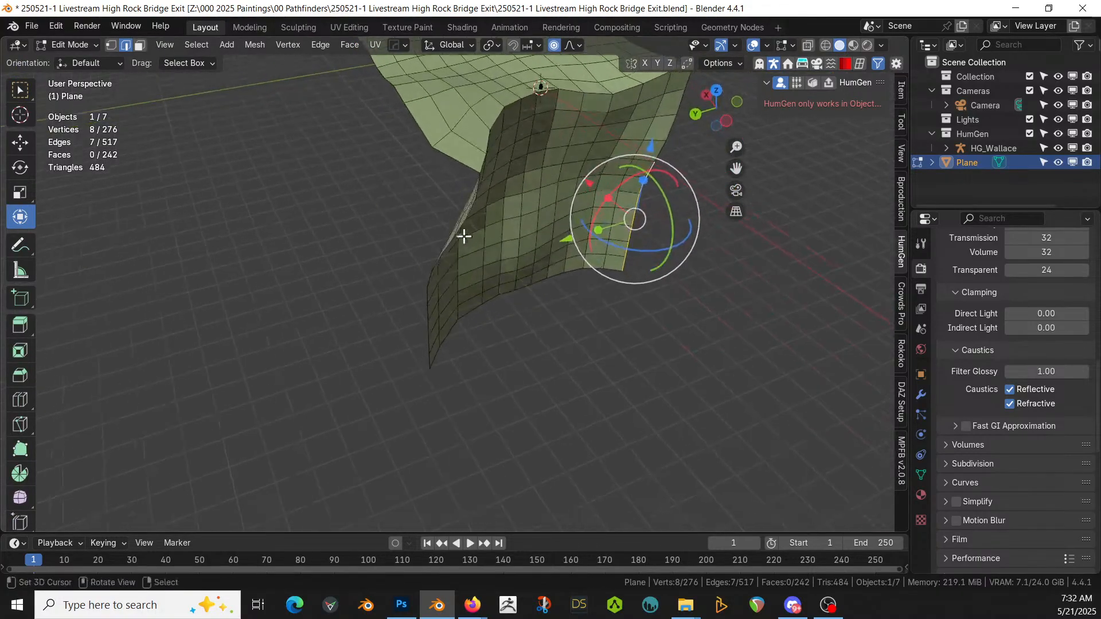
Step: Extrude the cliff's positive-Y border edge loop about 12 m along X and 26.6 m along Y in top view
{"action": "key", "text": "alt+a"}
{"action": "right_click", "coordinate": [431, 364]}
{"action": "key", "text": "alt+a"}
{"action": "right_click", "coordinate": [431, 365], "text": "alt"}
{"action": "middle_click_drag", "start_coordinate": [430, 365], "coordinate": [468, 426]}
{"action": "key", "text": "KP_7"}
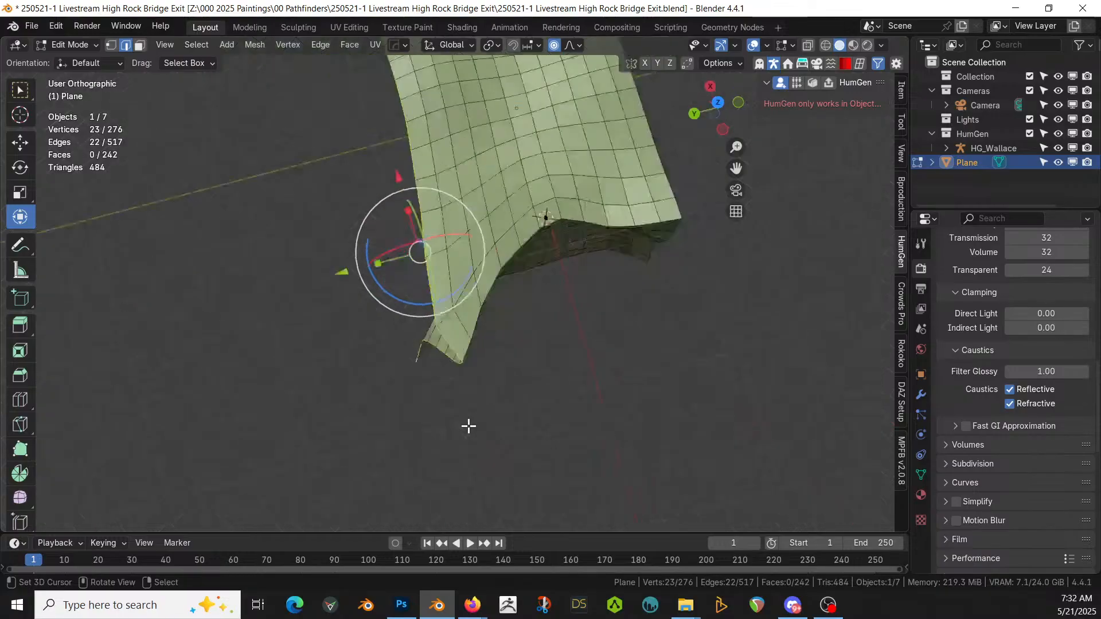
{"action": "key", "text": "e"}
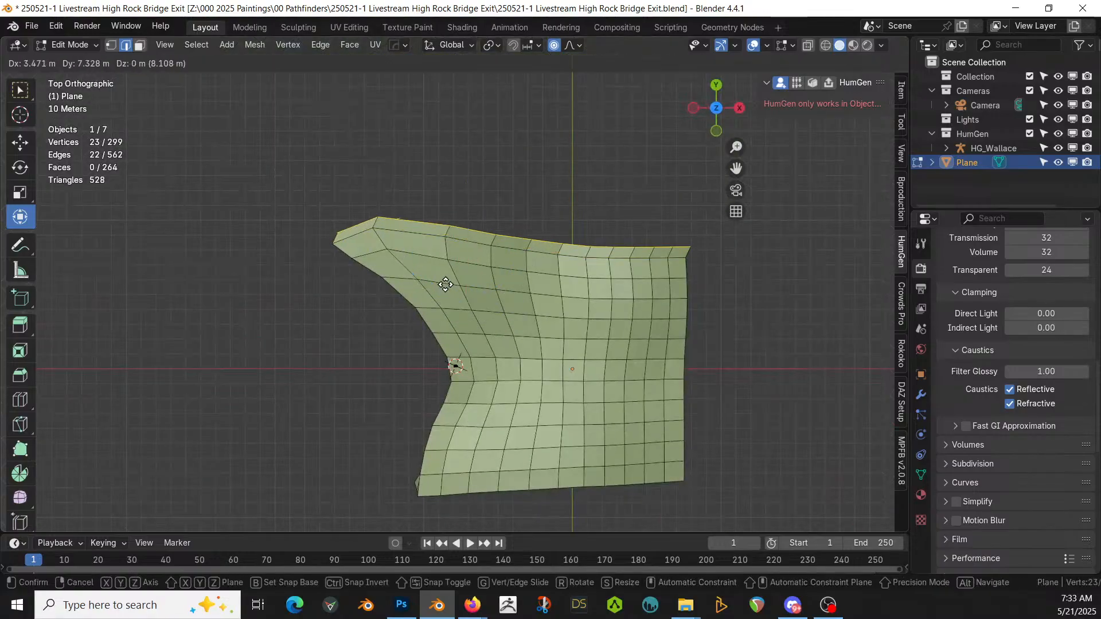
{"action": "left_click", "coordinate": [459, 258]}
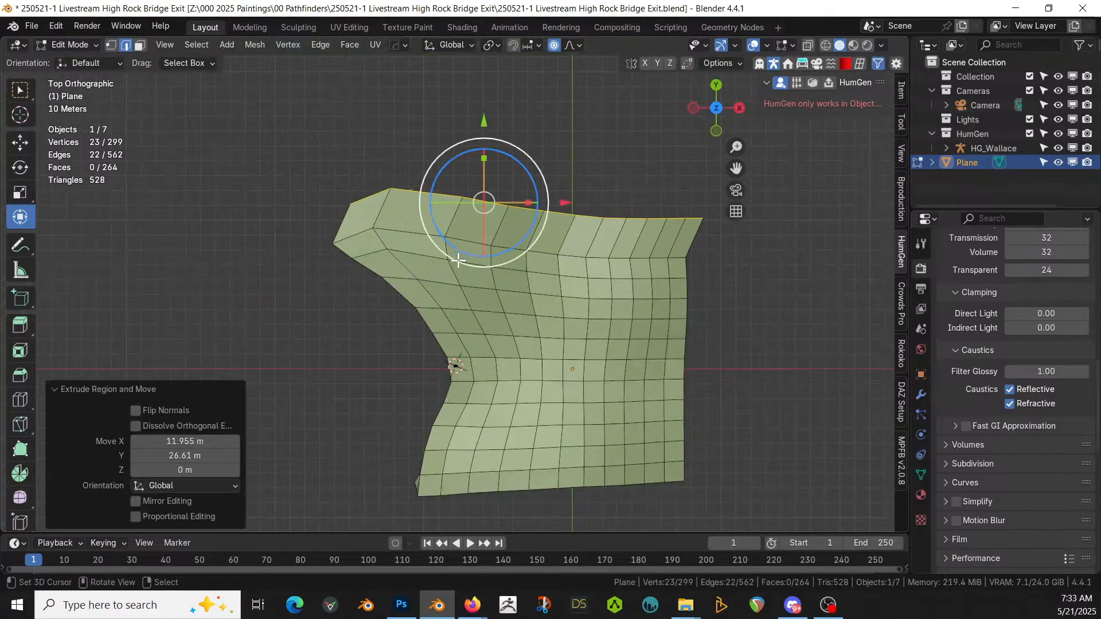
Step: Extrude the cliff's negative-Y border edge loop outward in top view, then save the file and return to Object Mode
{"action": "middle_click_drag", "start_coordinate": [502, 342], "coordinate": [539, 297], "text": "shift"}
{"action": "right_click", "coordinate": [435, 181]}
{"action": "right_click", "coordinate": [435, 181], "text": "alt"}
{"action": "key", "text": "KP_7"}
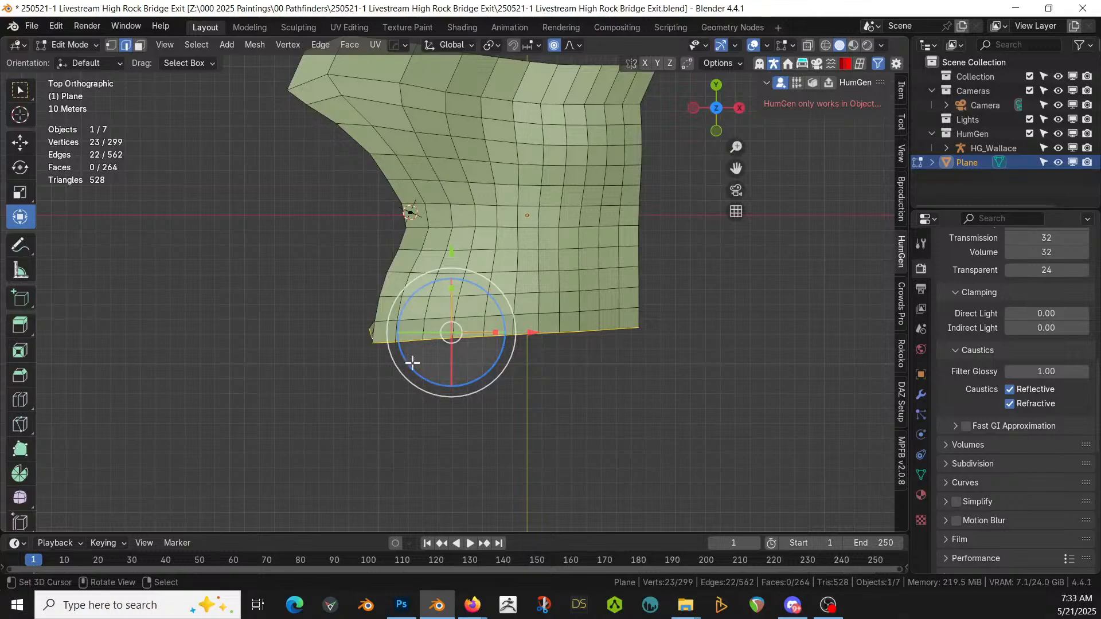
{"action": "key", "text": "e"}
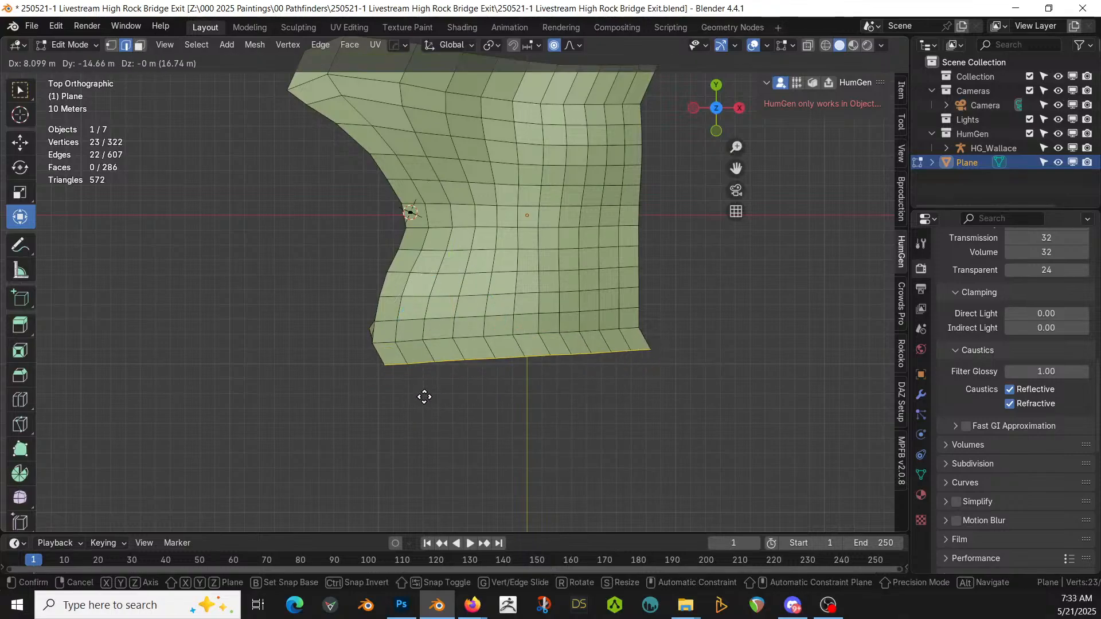
{"action": "left_click", "coordinate": [428, 400]}
{"action": "middle_click_drag", "start_coordinate": [428, 400], "coordinate": [621, 315]}
{"action": "key", "text": "Tab"}
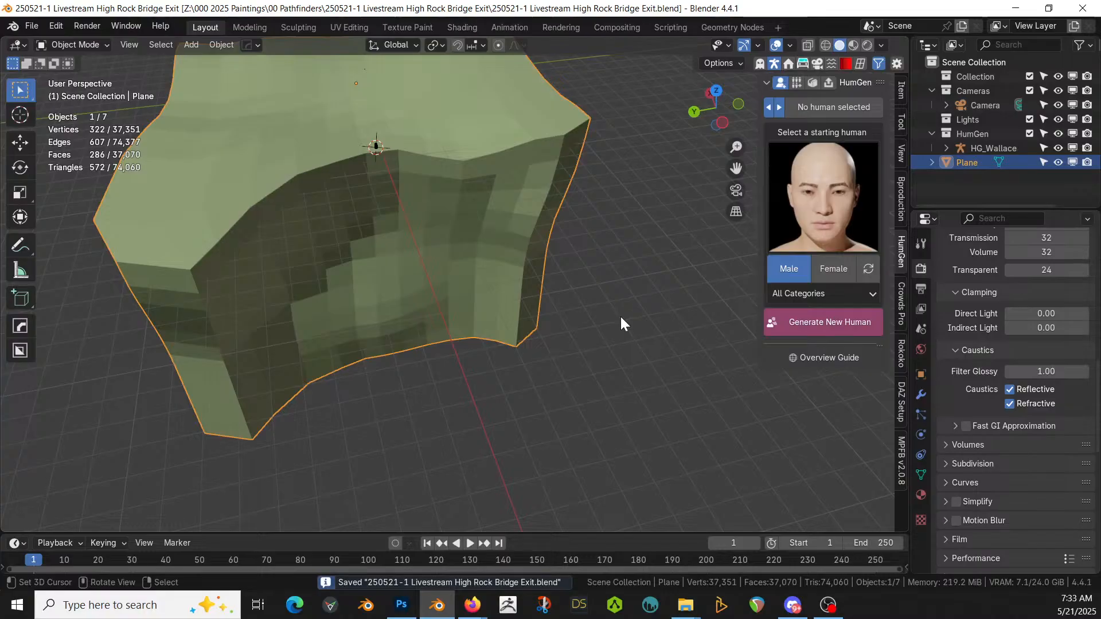
Step: Lower a rim edge on the cliff's positive-Y side about 4.8 m in Edit Mode, using proportional editing with size 28.224
{"action": "middle_click_drag", "start_coordinate": [594, 251], "coordinate": [470, 166]}
{"action": "middle_click_drag", "start_coordinate": [387, 199], "coordinate": [415, 431], "text": "shift"}
{"action": "scroll", "coordinate": [415, 446], "scroll_direction": "up", "scroll_amount": 2}
{"action": "middle_click_drag", "start_coordinate": [415, 432], "coordinate": [390, 359]}
{"action": "key", "text": "Tab"}
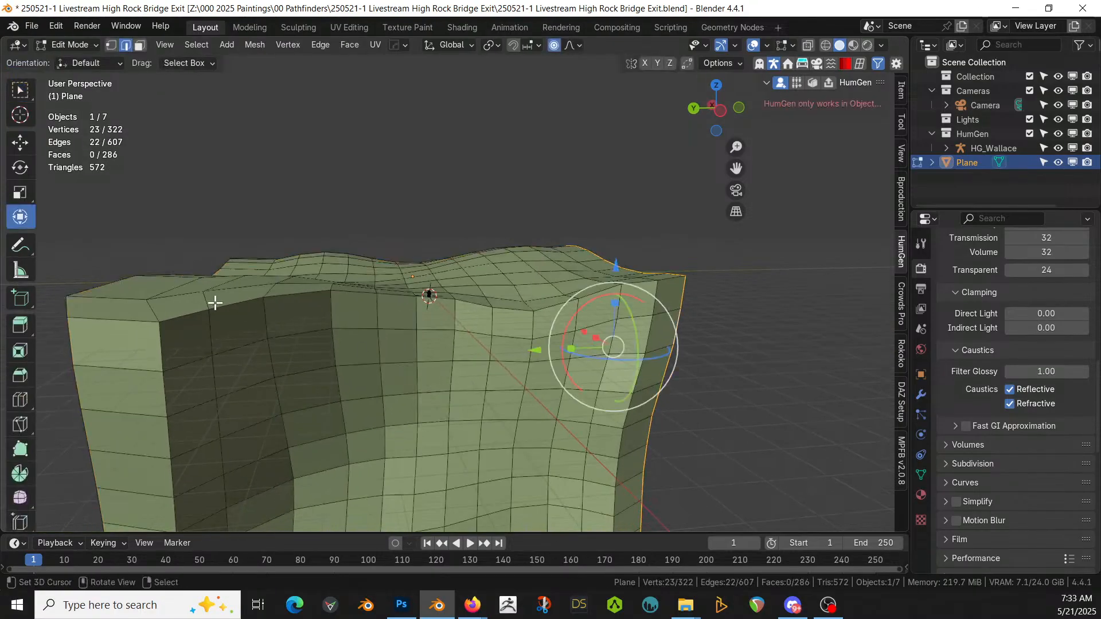
{"action": "left_click", "coordinate": [211, 309]}
{"action": "left_click_drag", "start_coordinate": [233, 302], "coordinate": [251, 321]}
{"action": "scroll", "coordinate": [246, 319], "scroll_direction": "up", "scroll_amount": 3}
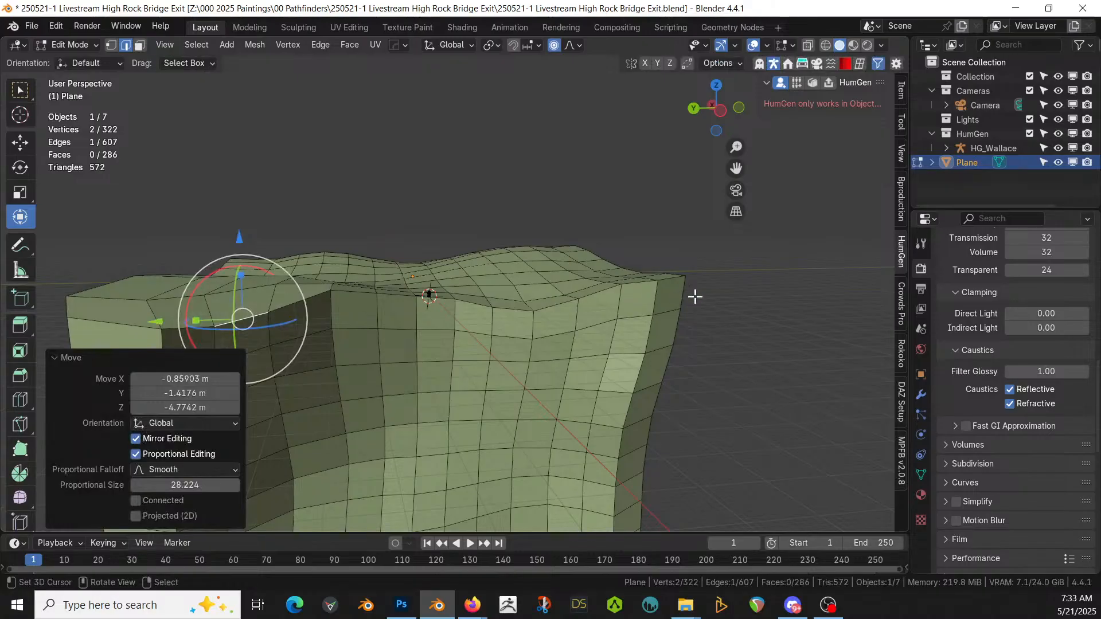
Step: Move a rim edge on the negative-Y side about -6.6 m in X and -7.1 m in Z with proportional editing, and return to Object Mode
{"action": "middle_click_drag", "start_coordinate": [584, 300], "coordinate": [617, 300]}
{"action": "key", "text": "g"}
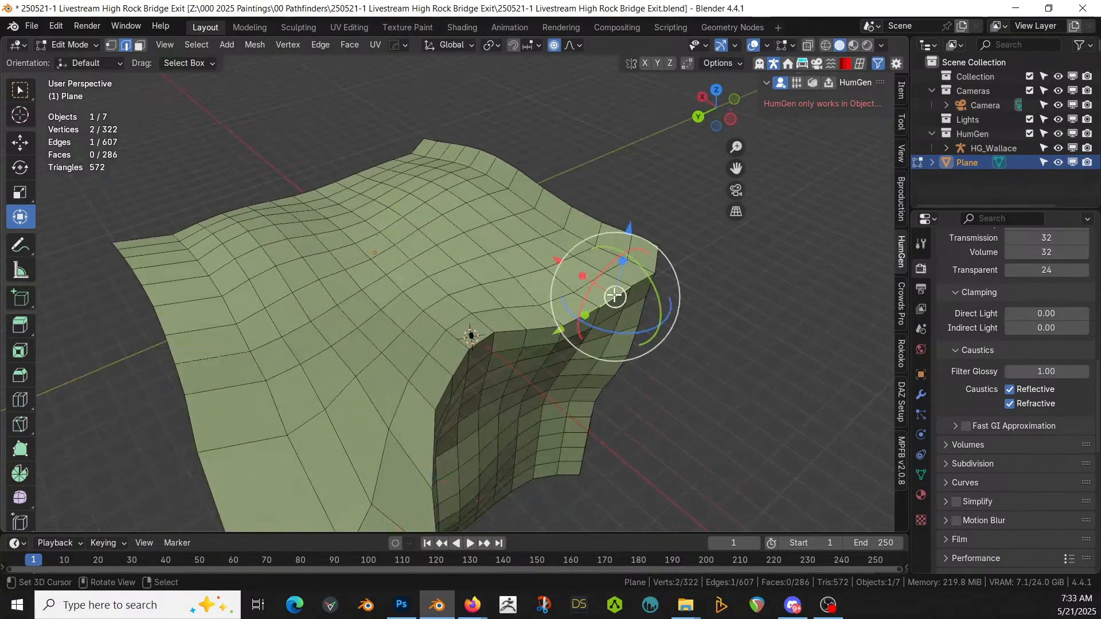
{"action": "left_click", "coordinate": [610, 310]}
{"action": "middle_click_drag", "start_coordinate": [611, 310], "coordinate": [509, 261]}
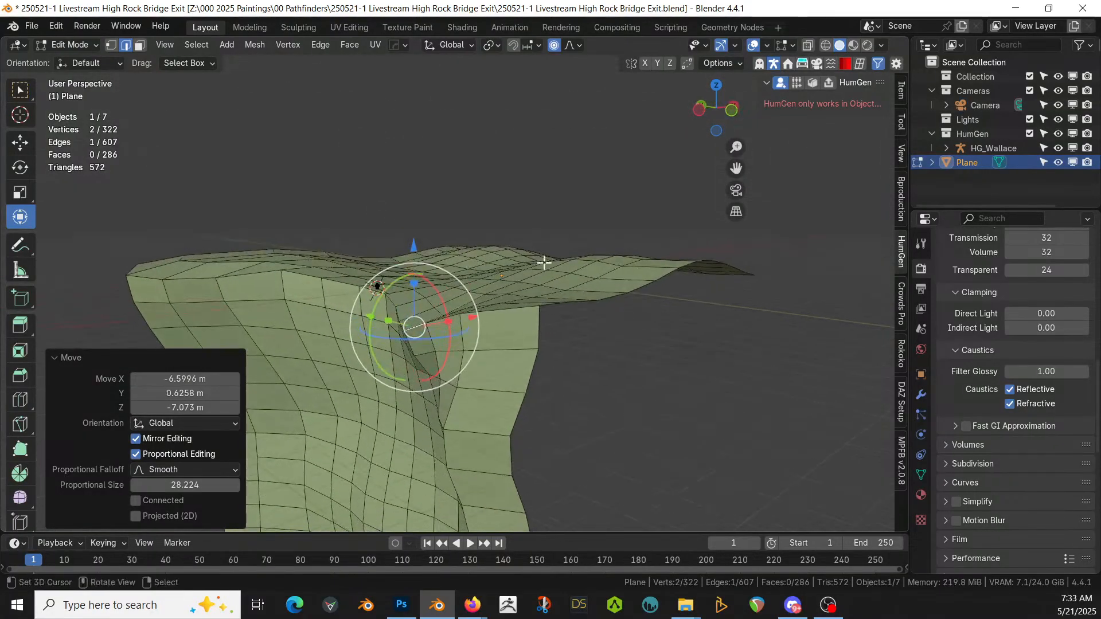
{"action": "key", "text": "Tab"}
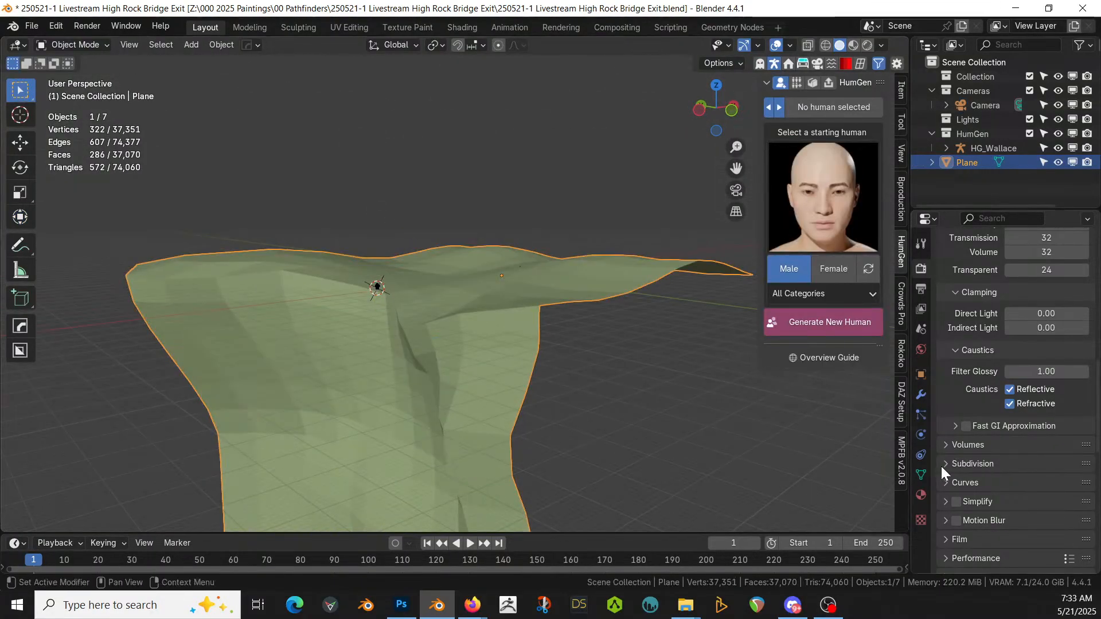
Step: Add the Terrainer_Base terrain modifier to the cliff plane
{"action": "left_click", "coordinate": [921, 394]}
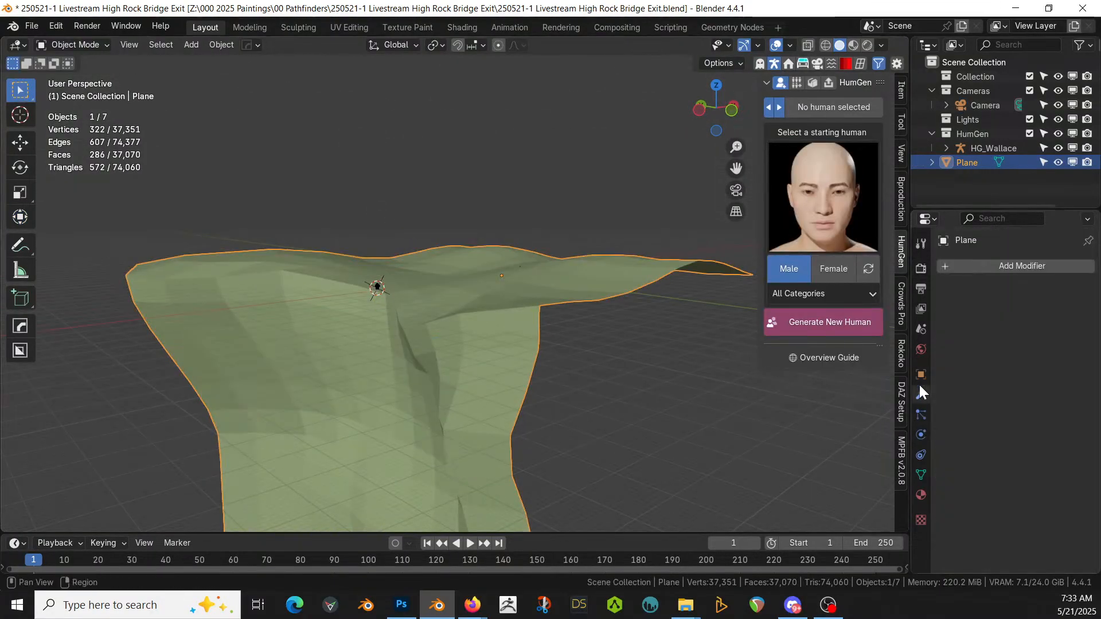
{"action": "left_click", "coordinate": [1000, 265]}
{"action": "mouse_move", "coordinate": [986, 472]}
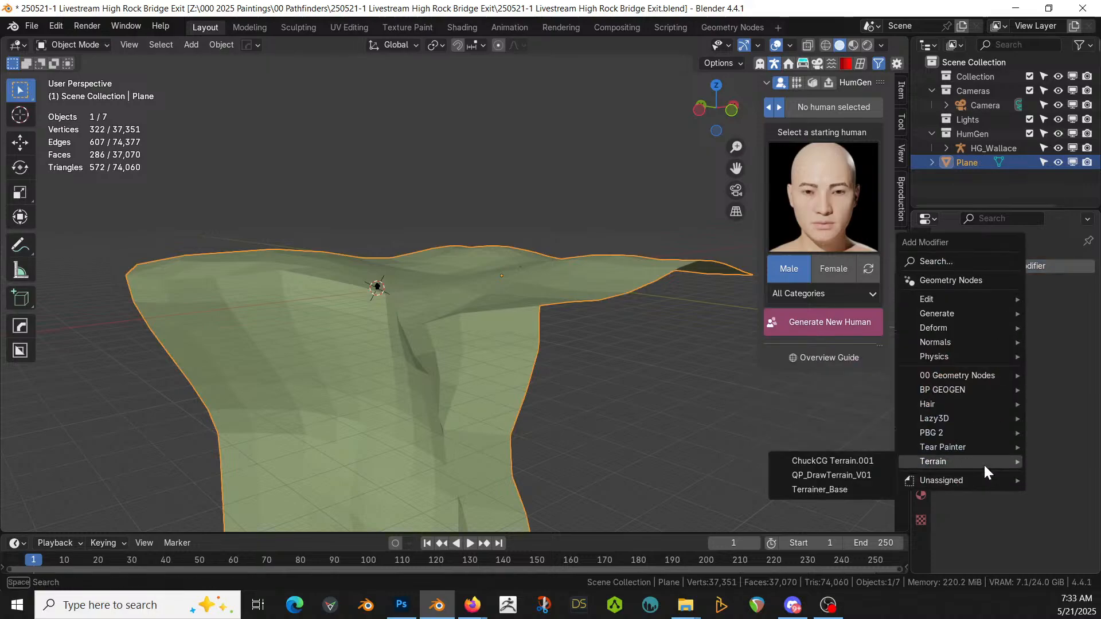
{"action": "left_click", "coordinate": [847, 491]}
{"action": "middle_click_drag", "start_coordinate": [835, 486], "coordinate": [740, 378]}
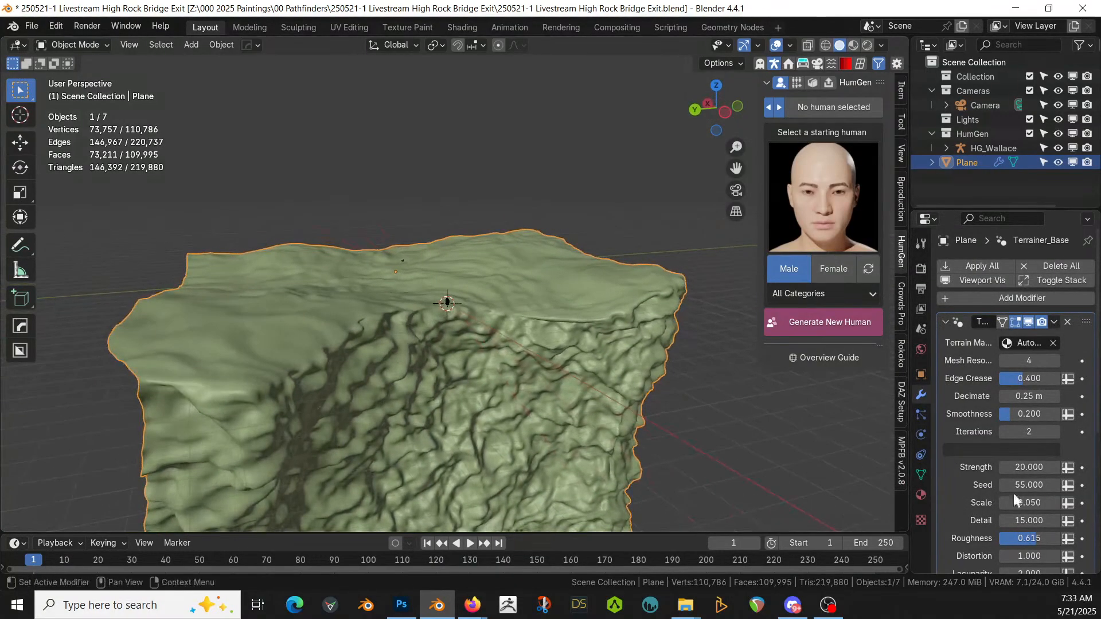
Step: Set the terrain modifier's Strength to 5 and its Decimate value to 0.1 m
{"action": "left_click", "coordinate": [1029, 468]}
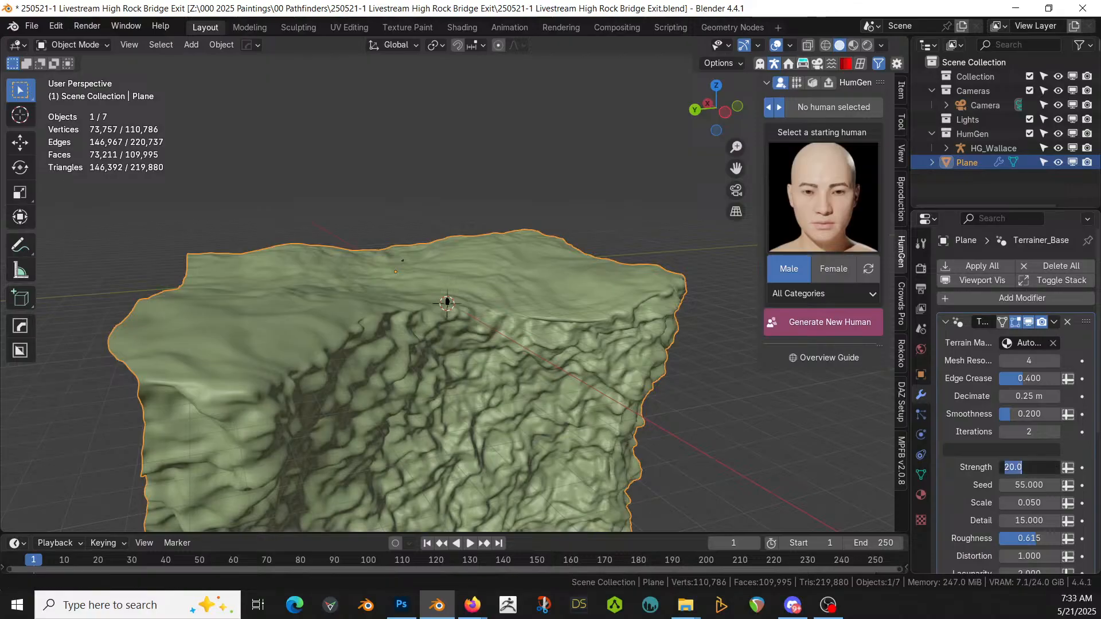
{"action": "key", "text": "Return"}
{"action": "middle_click_drag", "start_coordinate": [491, 394], "coordinate": [397, 376]}
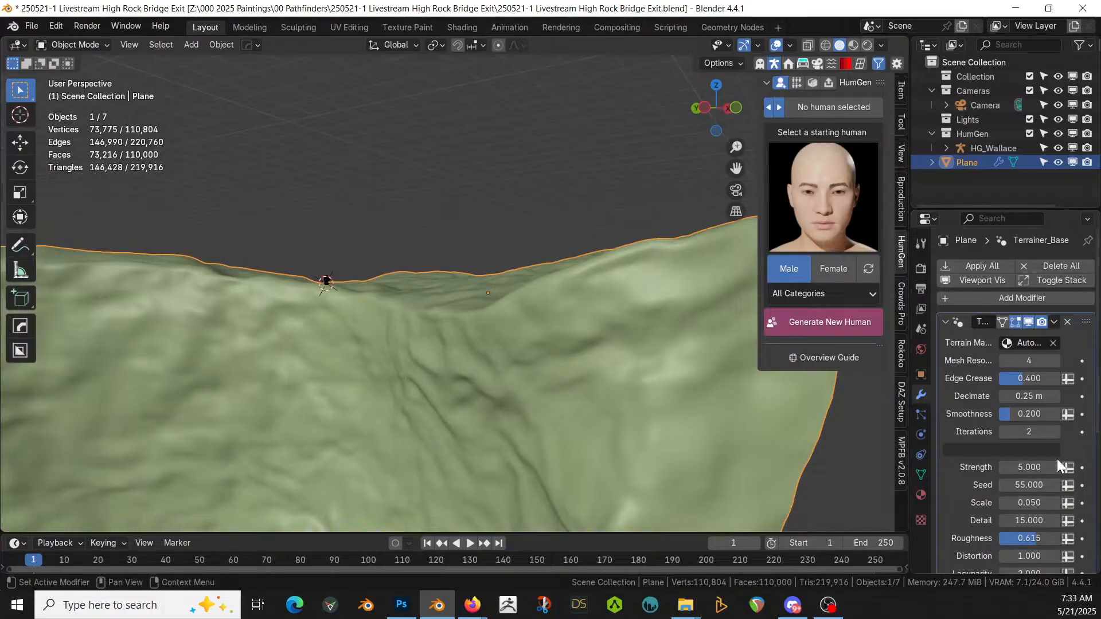
{"action": "left_click", "coordinate": [1030, 396]}
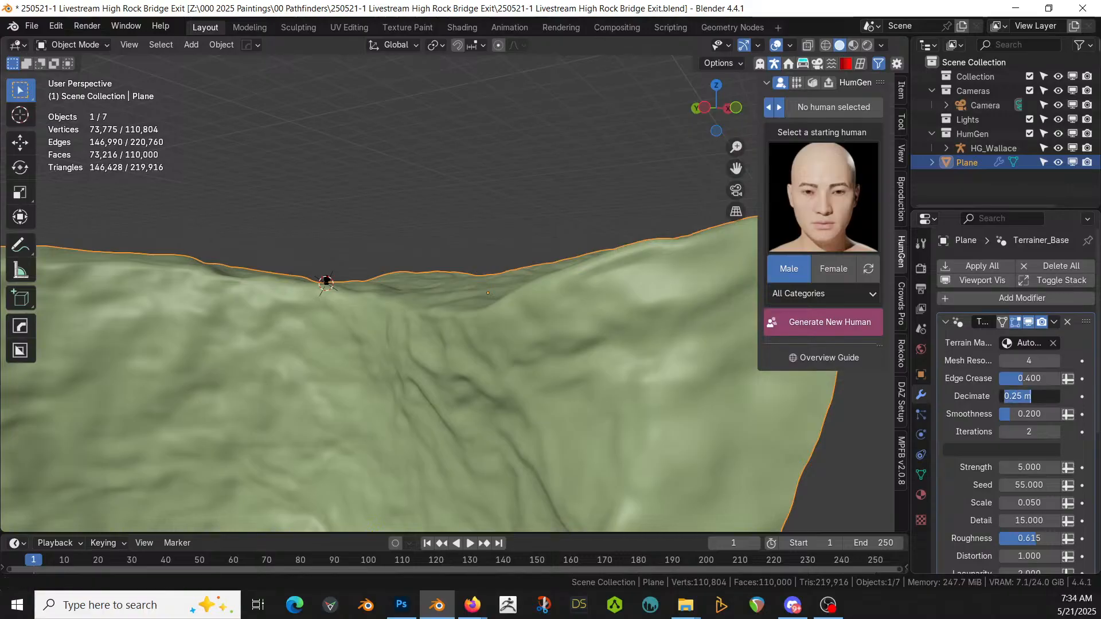
{"action": "key", "text": "Return"}
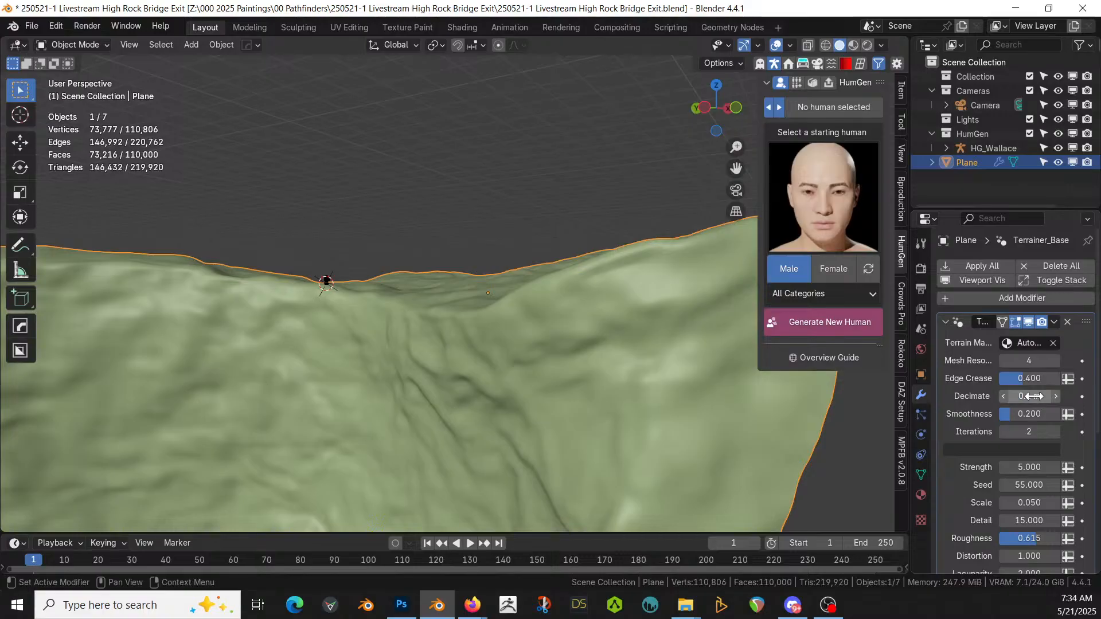
{"action": "middle_click_drag", "start_coordinate": [460, 360], "coordinate": [482, 353]}
{"action": "scroll", "coordinate": [593, 389], "scroll_direction": "up", "scroll_amount": 4}
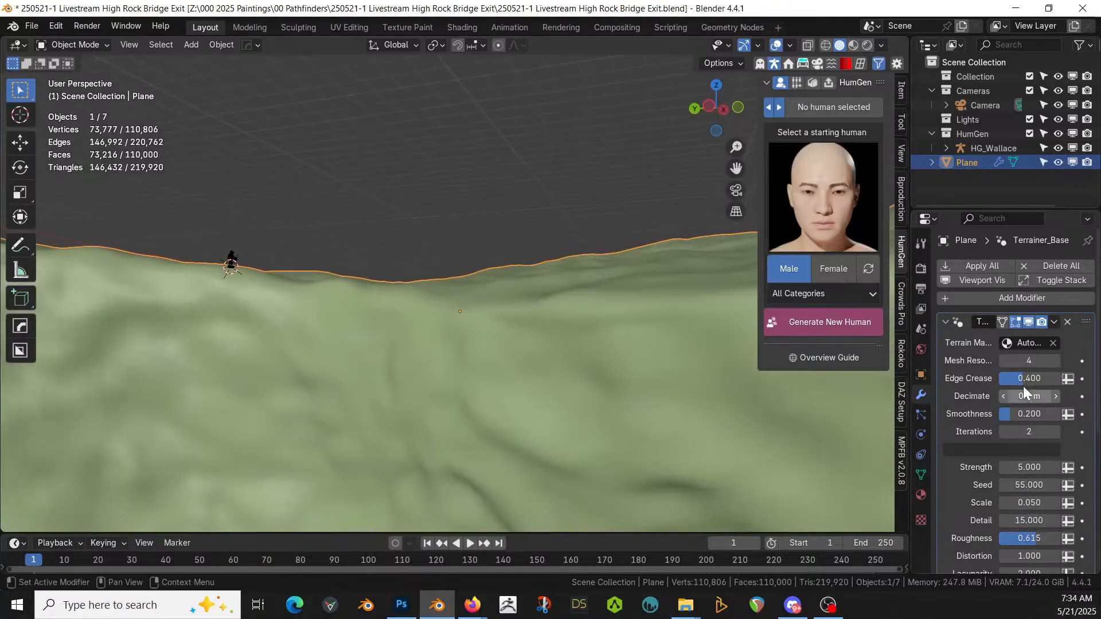
Step: Raise the terrain modifier's mesh resolution to 5, and compare Iterations values 1 and 0, keeping 1
{"action": "left_click", "coordinate": [1055, 360]}
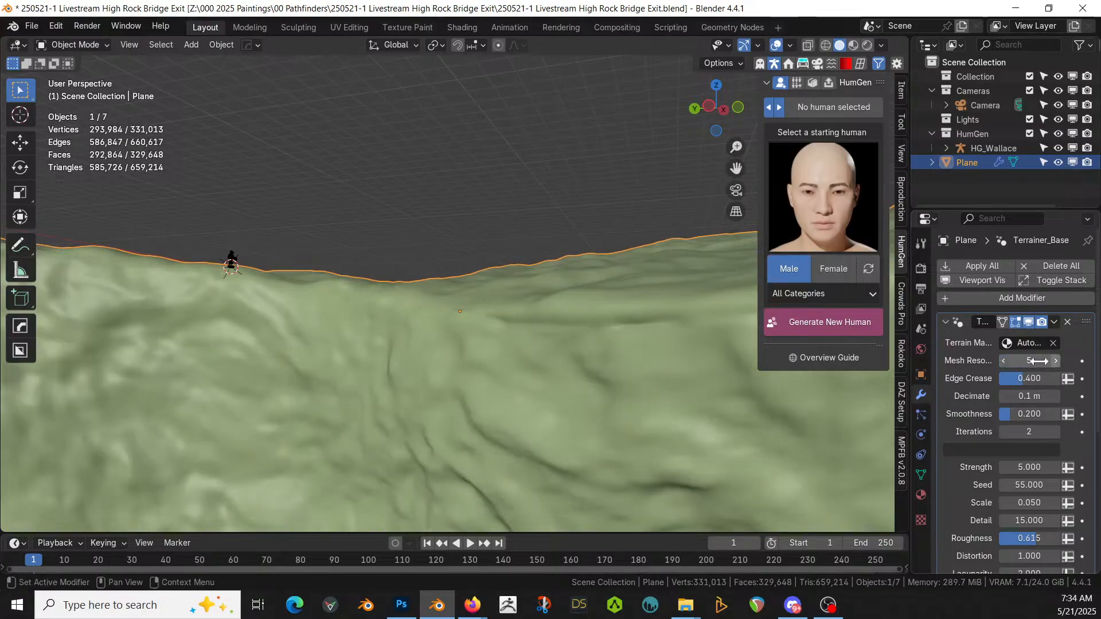
{"action": "middle_click_drag", "start_coordinate": [497, 378], "coordinate": [478, 412]}
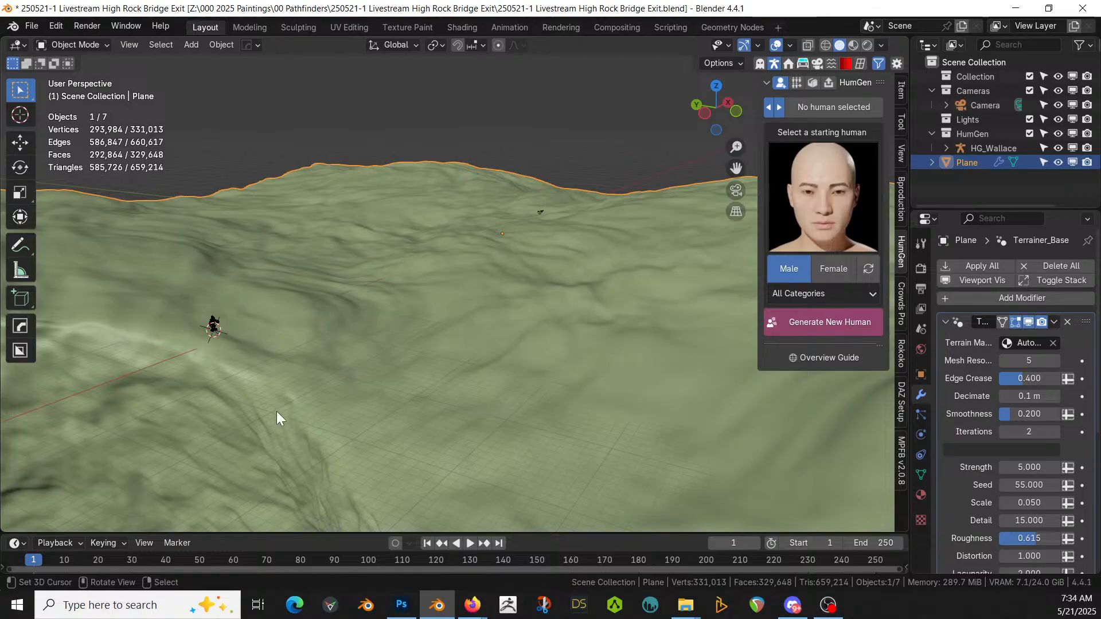
{"action": "left_click", "coordinate": [1004, 432]}
{"action": "middle_click_drag", "start_coordinate": [269, 433], "coordinate": [394, 427]}
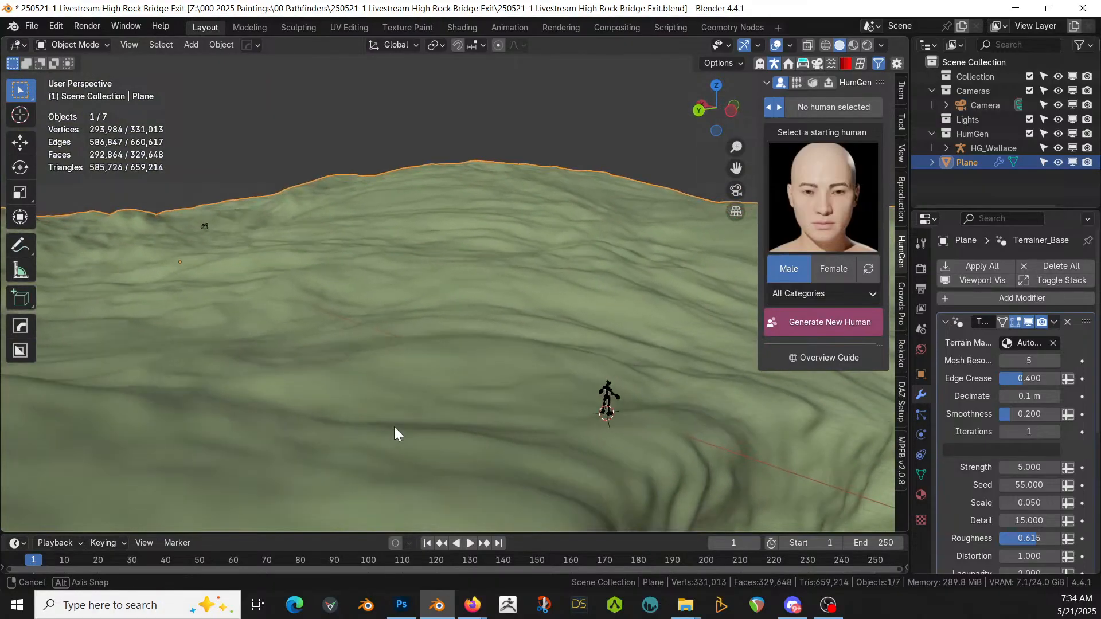
{"action": "left_click", "coordinate": [1005, 431]}
{"action": "middle_click_drag", "start_coordinate": [869, 428], "coordinate": [476, 411]}
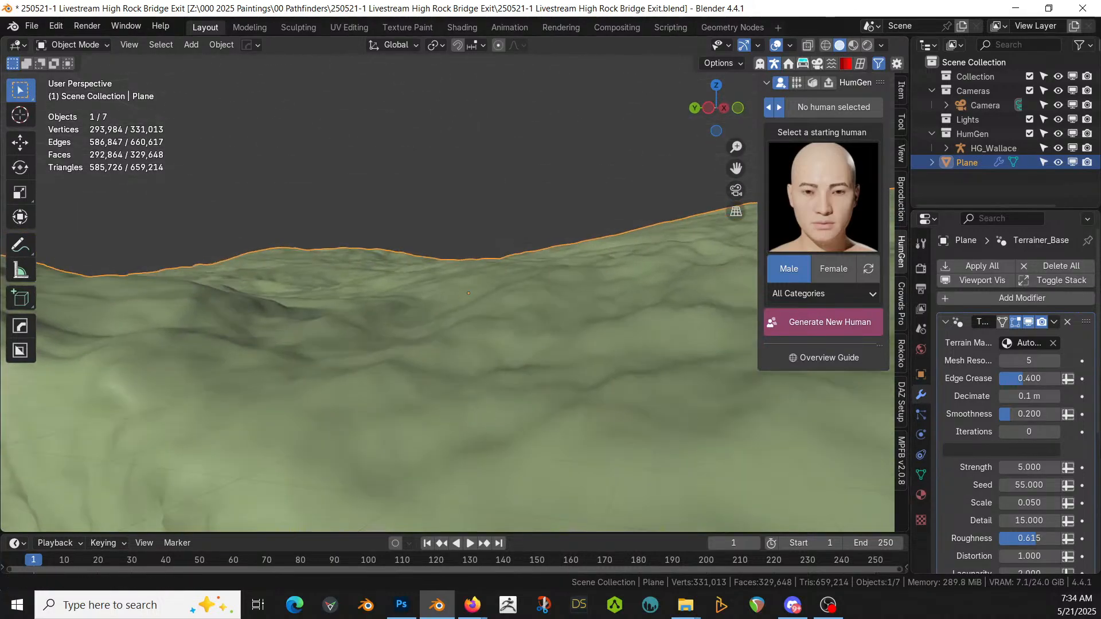
{"action": "left_click", "coordinate": [1057, 432]}
{"action": "middle_click_drag", "start_coordinate": [118, 369], "coordinate": [176, 357]}
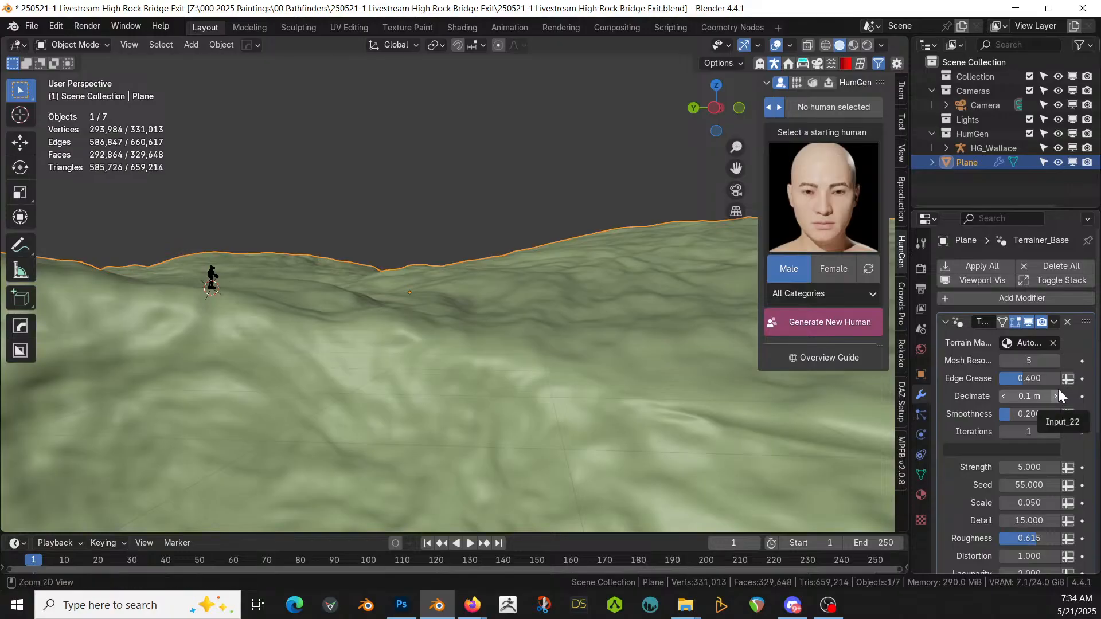
Step: Apply the Terrainer_Base modifier to the cliff, check the resulting mesh in Edit Mode and save the file
{"action": "key", "text": "ctrl+a"}
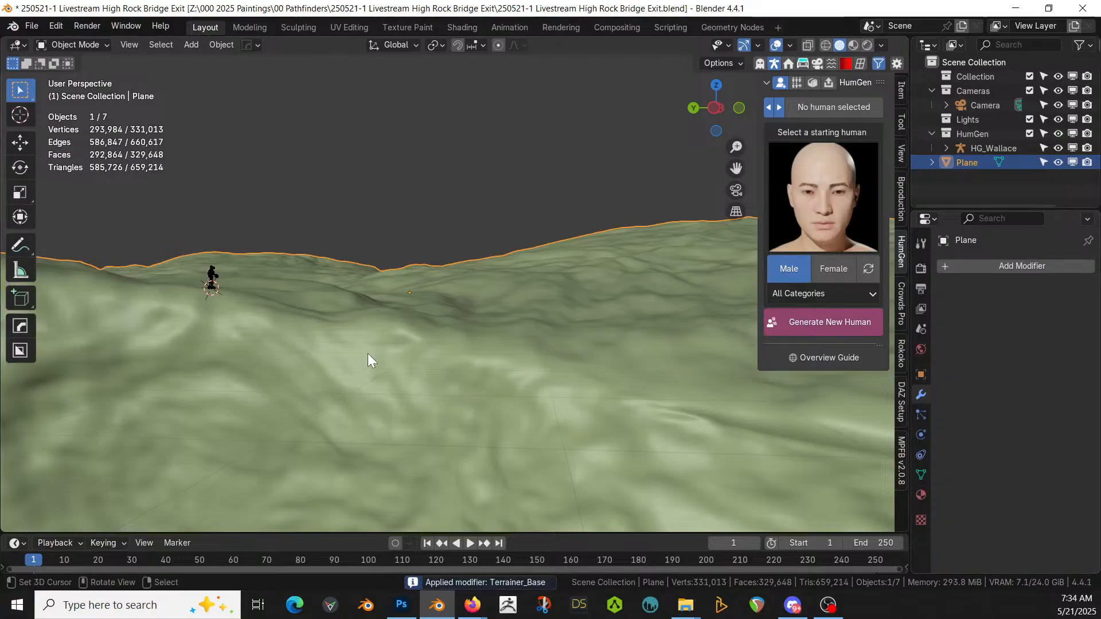
{"action": "key", "text": "Tab"}
{"action": "middle_click_drag", "start_coordinate": [367, 353], "coordinate": [545, 321]}
{"action": "key", "text": "Tab"}
{"action": "scroll", "coordinate": [469, 299], "scroll_direction": "down", "scroll_amount": 4}
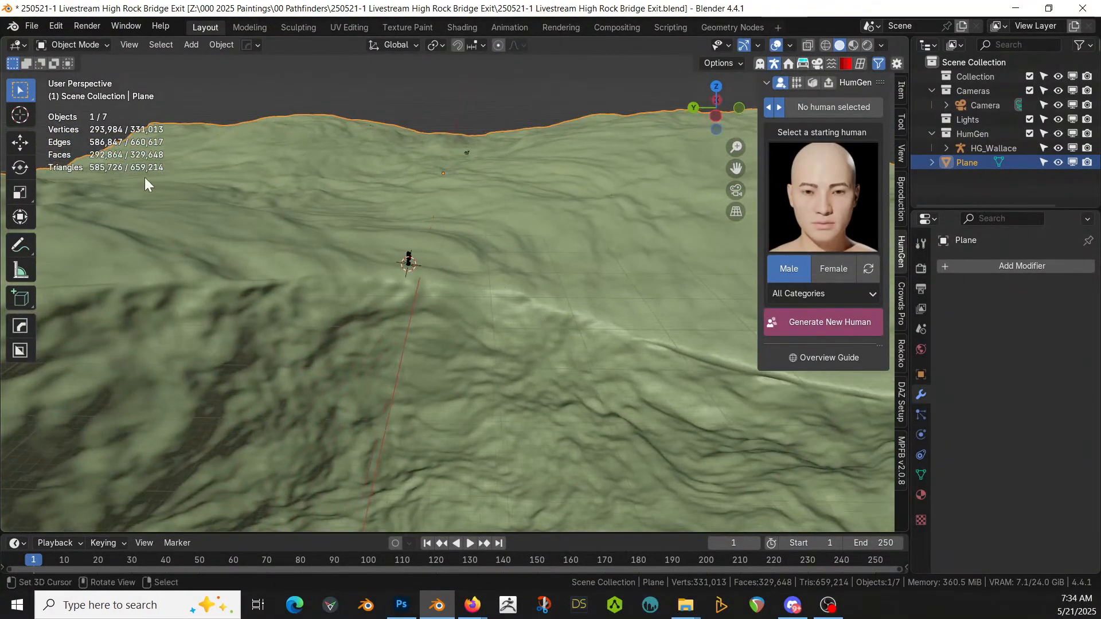
{"action": "middle_click_drag", "start_coordinate": [540, 299], "coordinate": [538, 302]}
{"action": "key", "text": "ctrl+s"}
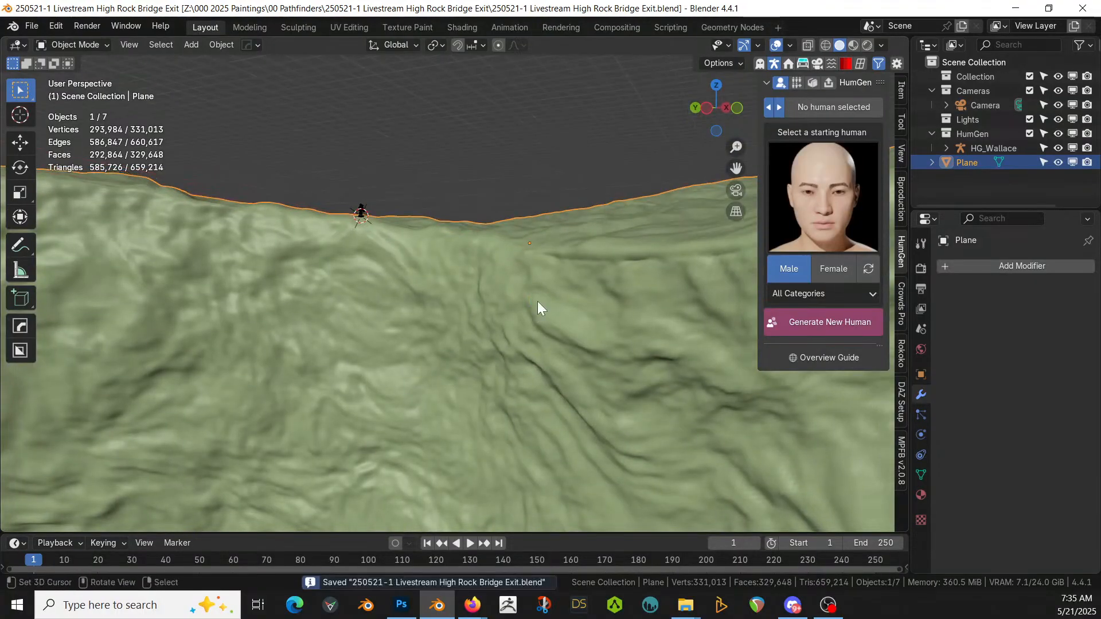
Step: Show the Photographer camera settings, enable Exposure and set it to 7.5
{"action": "left_click", "coordinate": [819, 62]}
{"action": "left_click", "coordinate": [904, 307]}
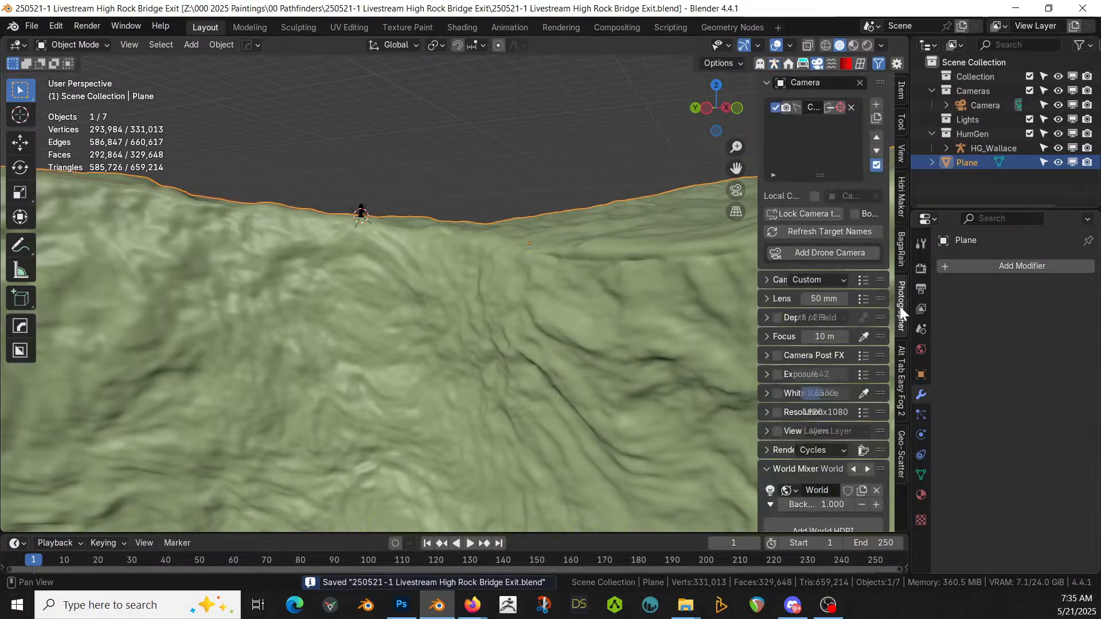
{"action": "left_click", "coordinate": [777, 374]}
{"action": "left_click", "coordinate": [820, 375]}
{"action": "type", "text": "7.5"}
{"action": "key", "text": "Return"}
Step: Switch the viewport to Rendered shading and inspect the cliff's terrain material
{"action": "middle_click_drag", "start_coordinate": [694, 356], "coordinate": [490, 308]}
{"action": "key", "text": "z"}
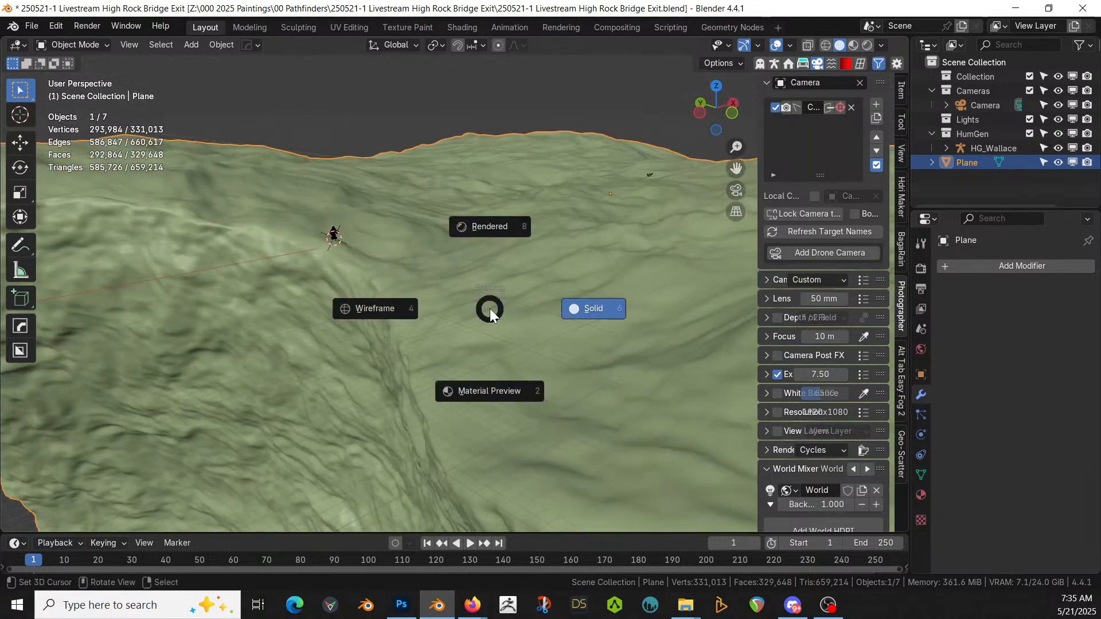
{"action": "key", "text": "8"}
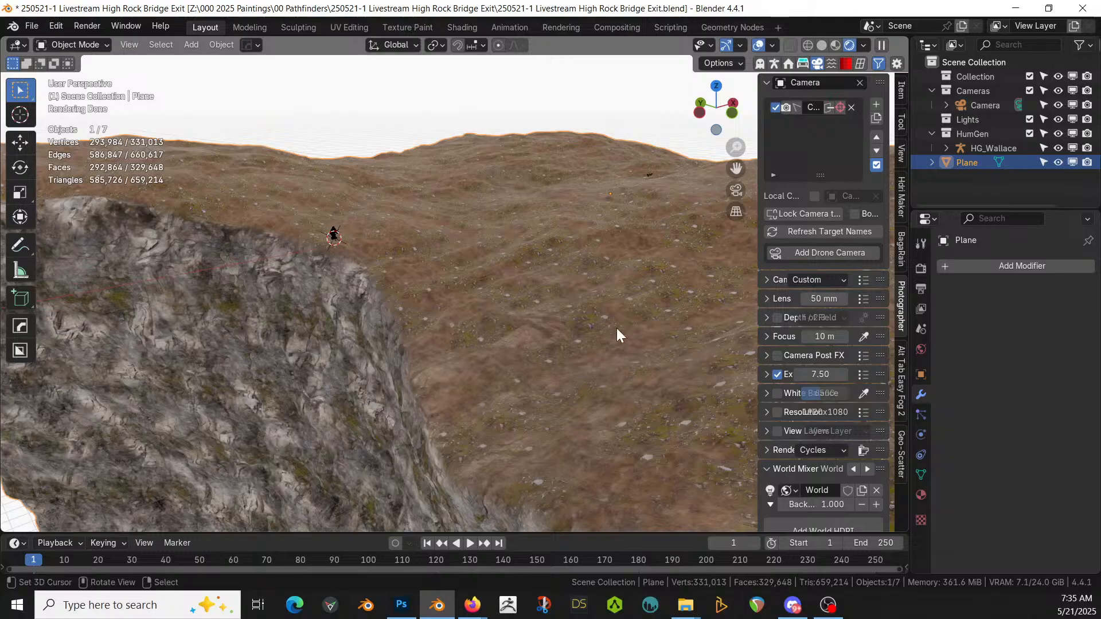
{"action": "middle_click_drag", "start_coordinate": [573, 329], "coordinate": [508, 436]}
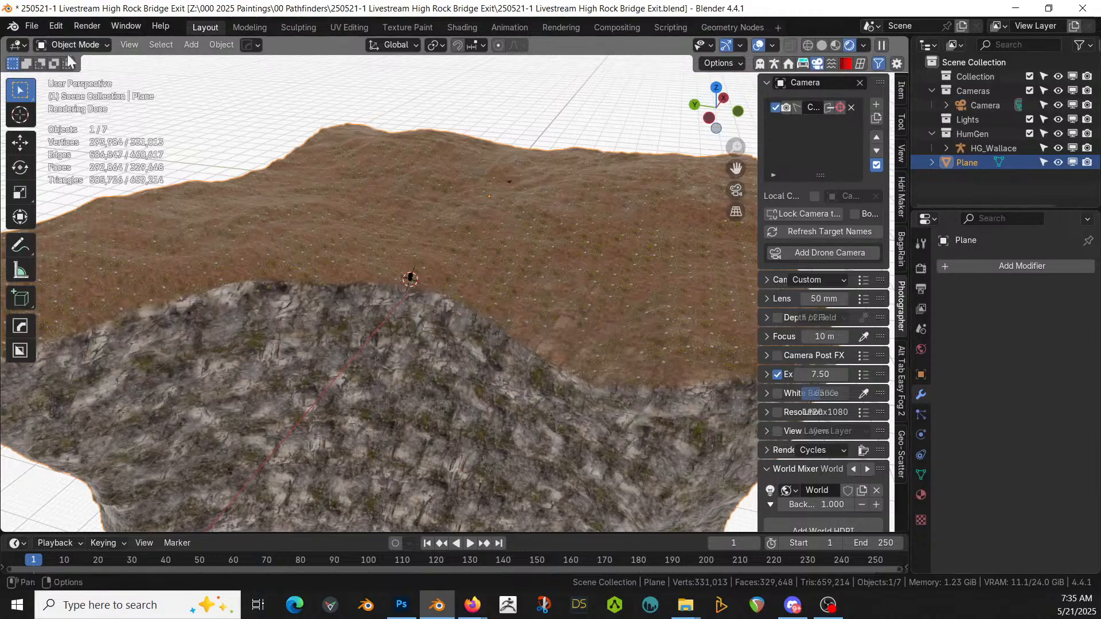
Step: Split the 3D viewport into two areas and turn the new one into an Asset Browser
{"action": "mouse_move", "coordinate": [3, 40]}
{"action": "left_mouse_down"}
{"action": "mouse_move", "coordinate": [550, 84]}
{"action": "mouse_move", "coordinate": [550, 94]}
{"action": "left_mouse_up"}
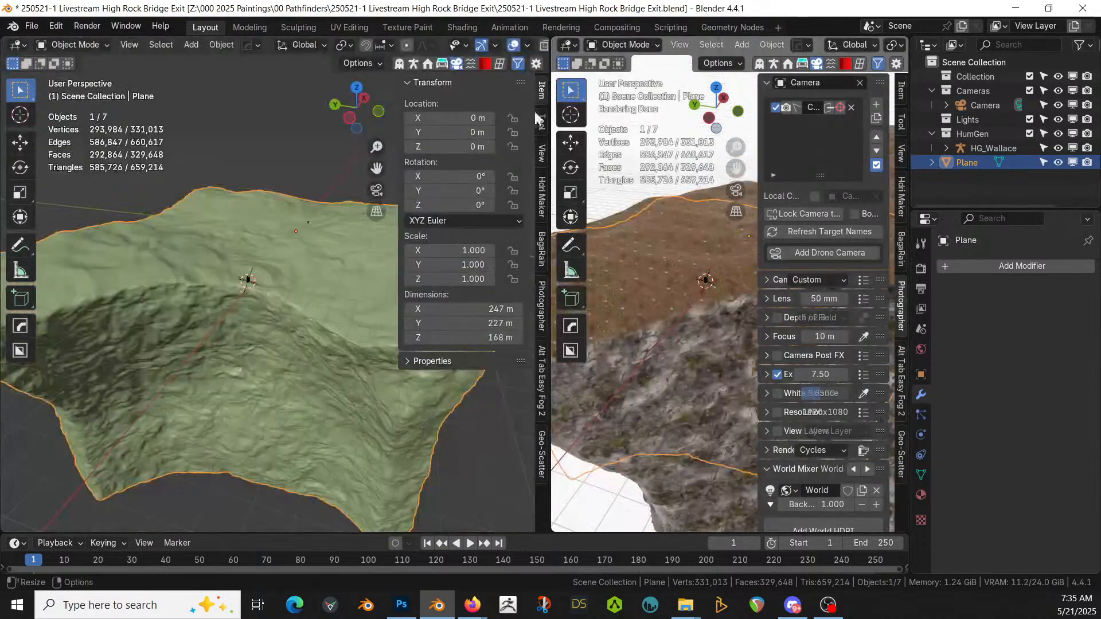
{"action": "key", "text": "shift+F1"}
{"action": "key", "text": "shift+F1"}
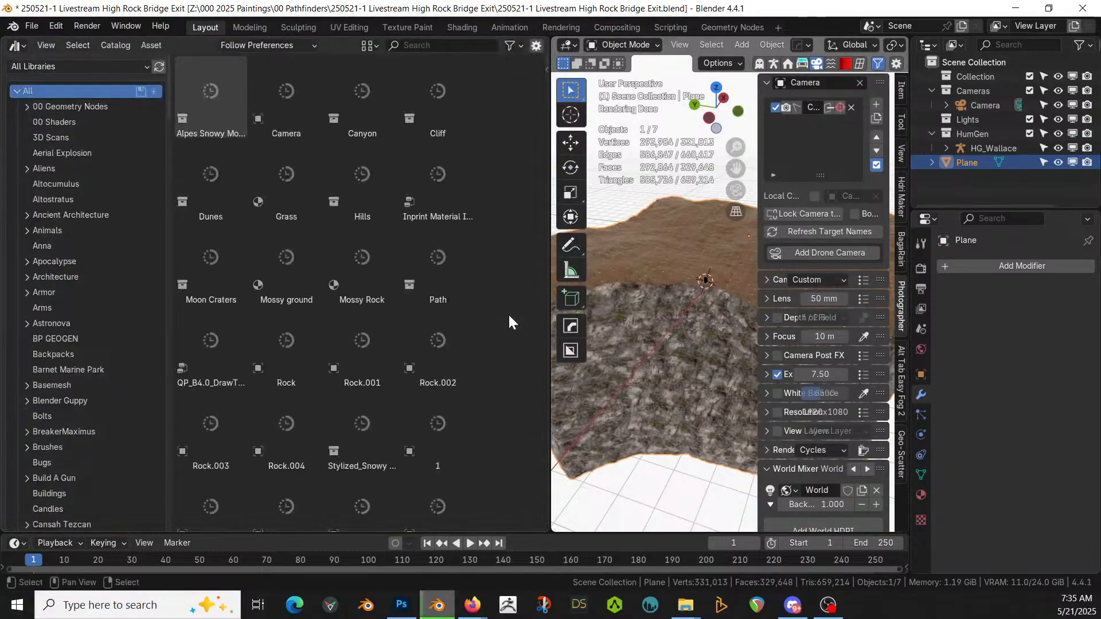
Step: Switch the asset library to 00 Blender Shaders and browse the Landscape materials within the Seth Created catalog
{"action": "left_click", "coordinate": [53, 65]}
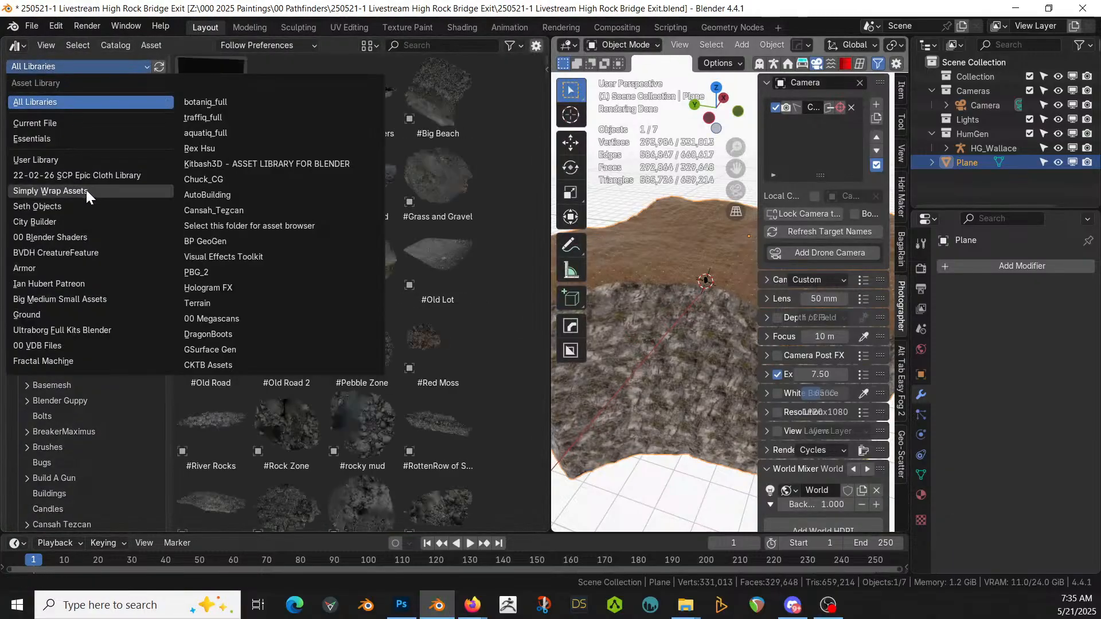
{"action": "left_click", "coordinate": [64, 236]}
{"action": "left_click", "coordinate": [54, 182]}
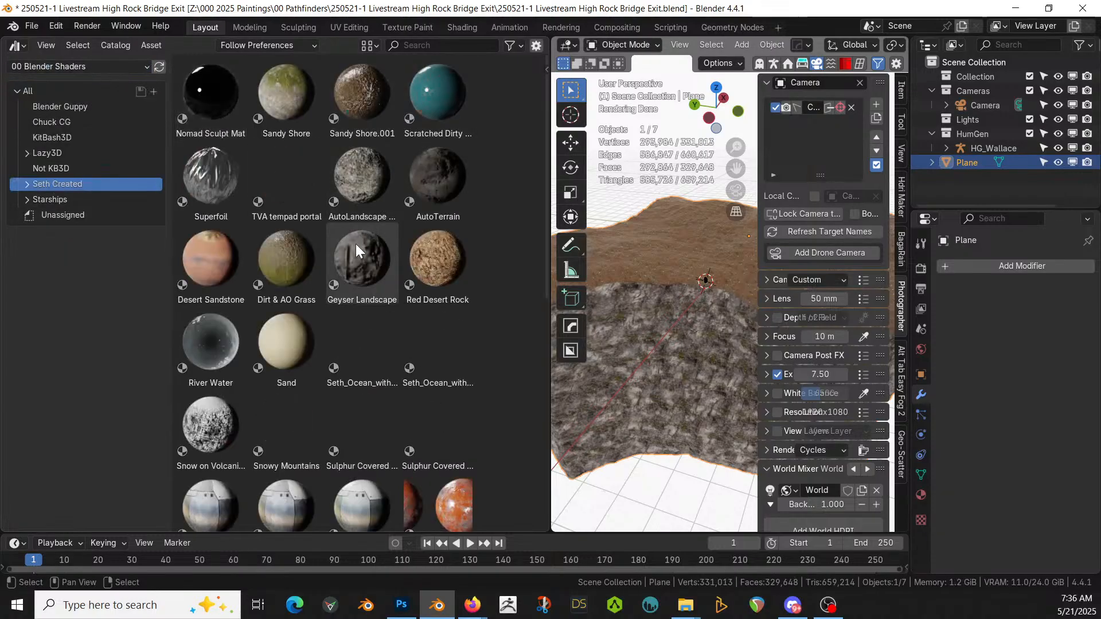
{"action": "left_click", "coordinate": [27, 184]}
{"action": "left_click", "coordinate": [72, 228]}
{"action": "left_click", "coordinate": [71, 214]}
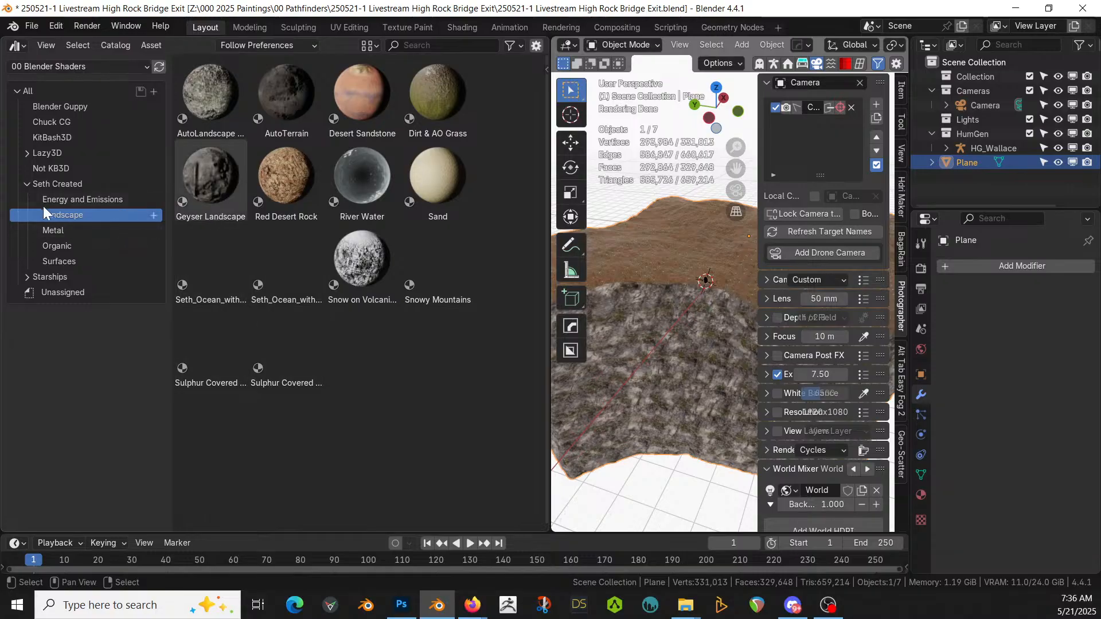
Step: Find the Snowy Mountains material in the full Seth Created catalog and assign it to the terrain plane
{"action": "left_click", "coordinate": [39, 184]}
{"action": "scroll", "coordinate": [489, 365], "scroll_direction": "down", "scroll_amount": 8}
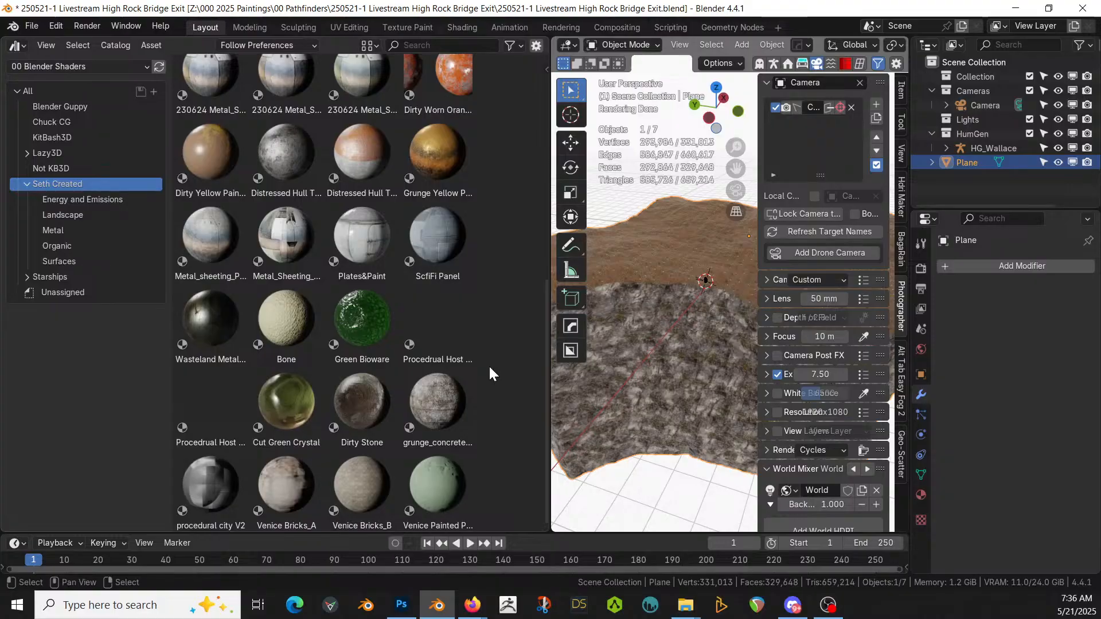
{"action": "scroll", "coordinate": [490, 370], "scroll_direction": "up", "scroll_amount": 7}
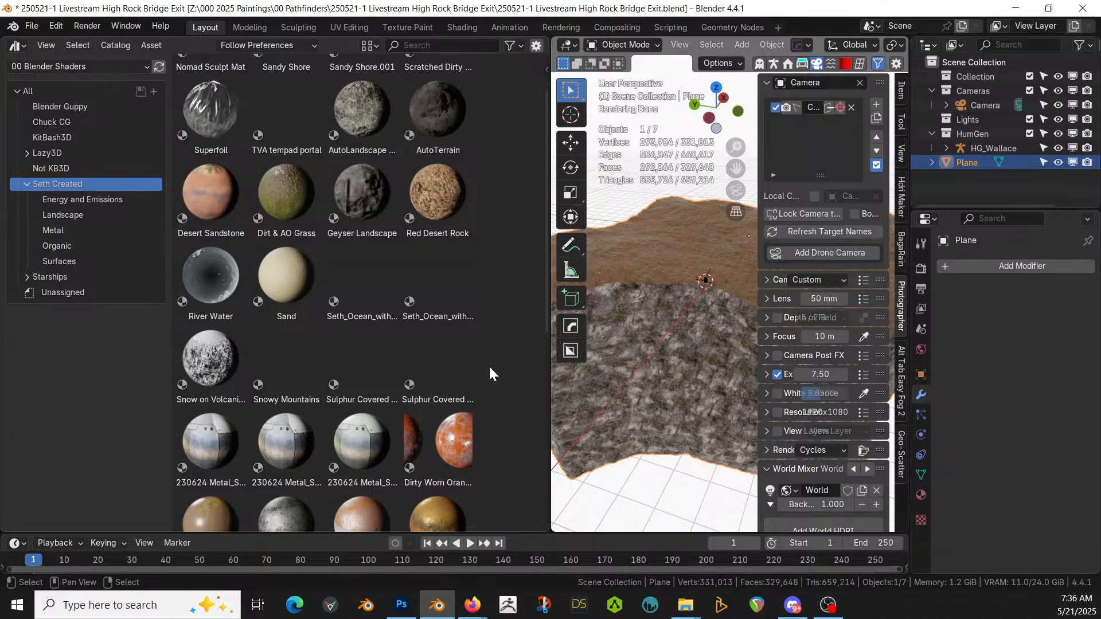
{"action": "left_click_drag", "start_coordinate": [287, 367], "coordinate": [704, 294]}
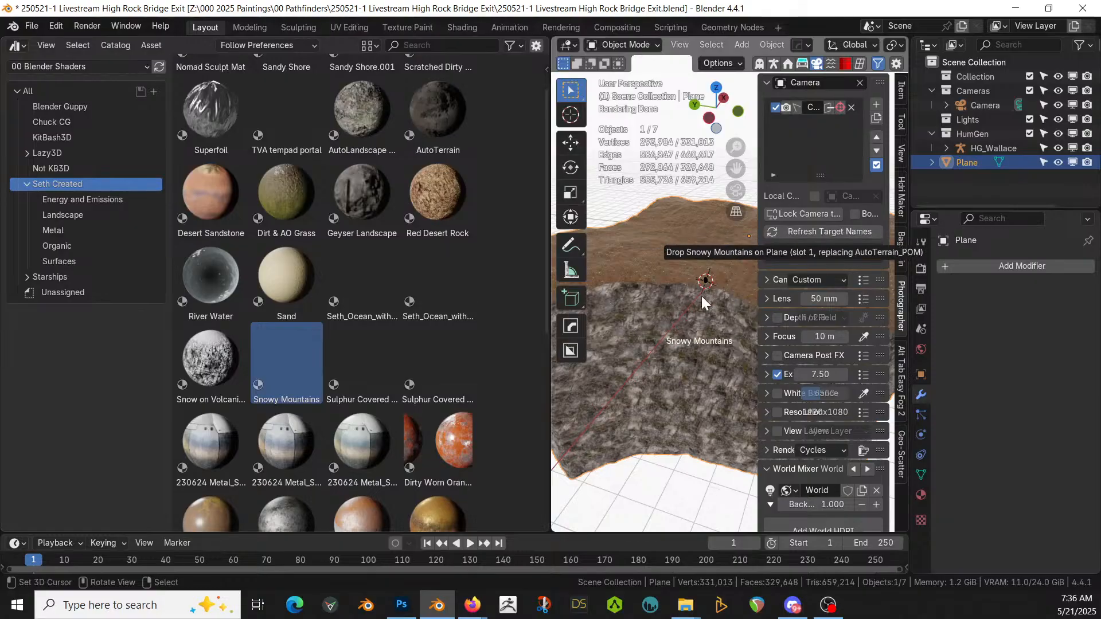
{"action": "left_click_drag", "start_coordinate": [702, 297], "coordinate": [702, 297]}
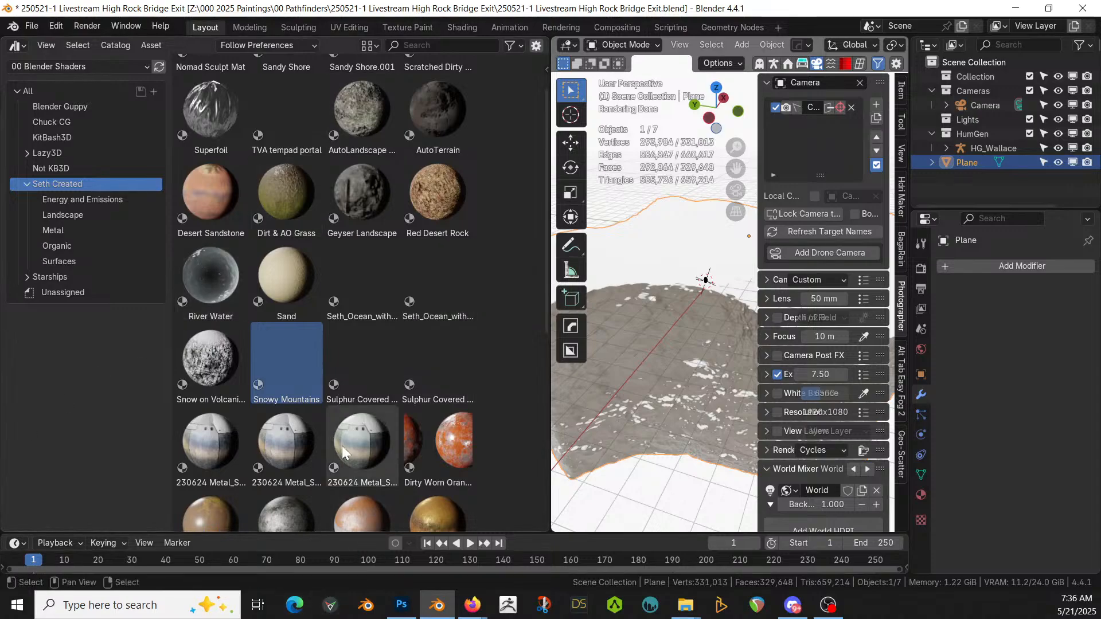
Step: Look through the Seth Created and Unassigned catalogs for a different terrain material
{"action": "scroll", "coordinate": [342, 446], "scroll_direction": "down", "scroll_amount": 2}
{"action": "scroll", "coordinate": [342, 445], "scroll_direction": "down", "scroll_amount": 9}
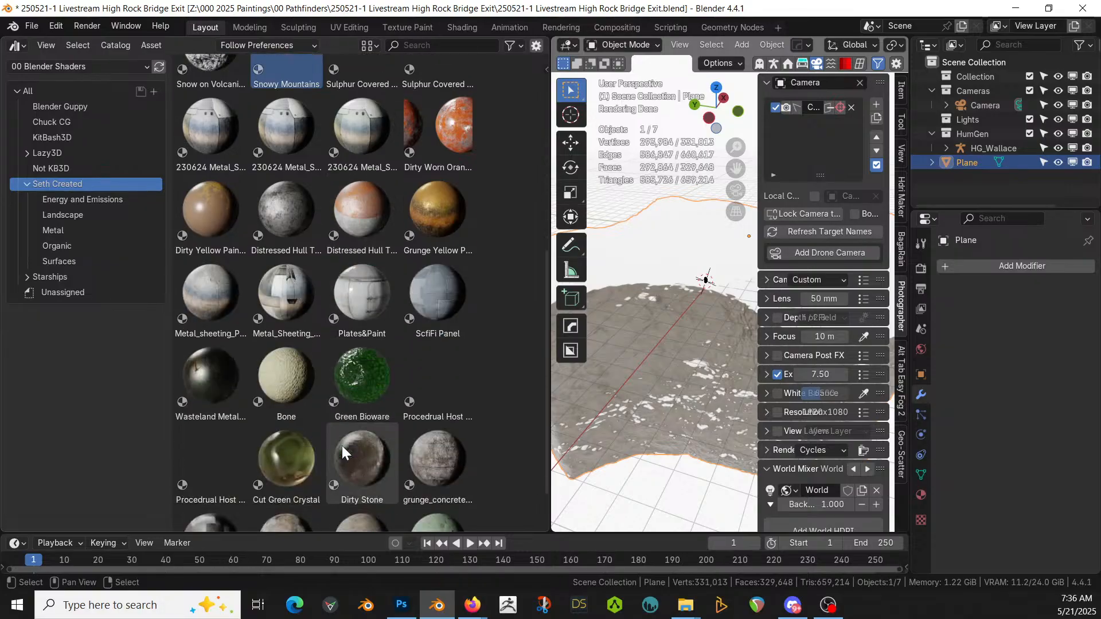
{"action": "scroll", "coordinate": [342, 452], "scroll_direction": "down", "scroll_amount": 2}
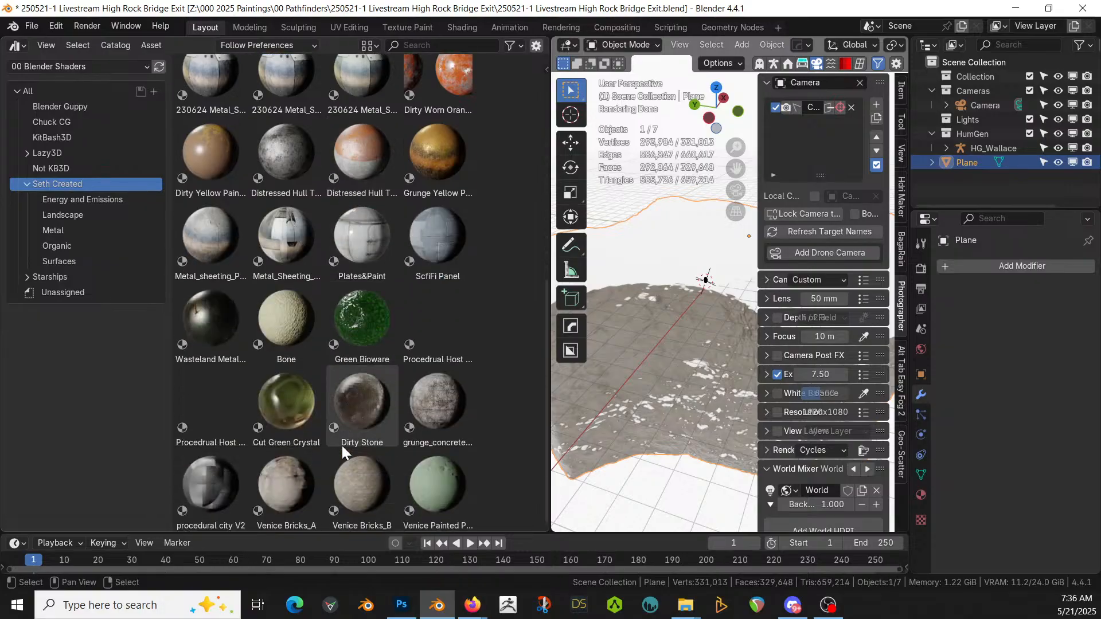
{"action": "left_click", "coordinate": [55, 291]}
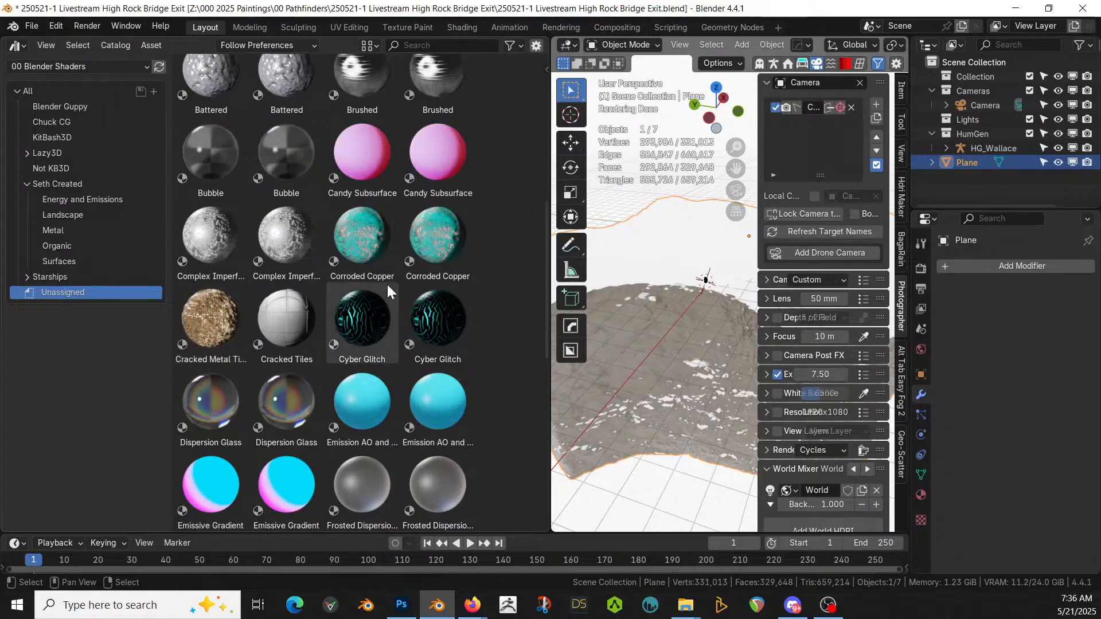
{"action": "scroll", "coordinate": [400, 290], "scroll_direction": "up", "scroll_amount": 13}
{"action": "scroll", "coordinate": [401, 291], "scroll_direction": "down", "scroll_amount": 18}
{"action": "scroll", "coordinate": [400, 291], "scroll_direction": "down", "scroll_amount": 12}
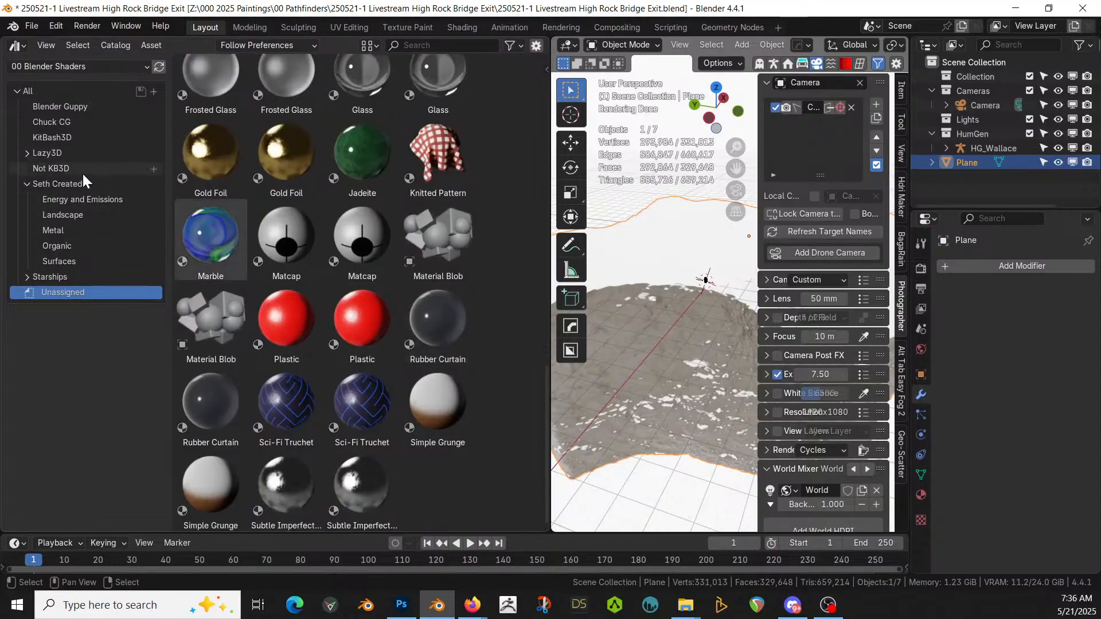
{"action": "left_click", "coordinate": [80, 185]}
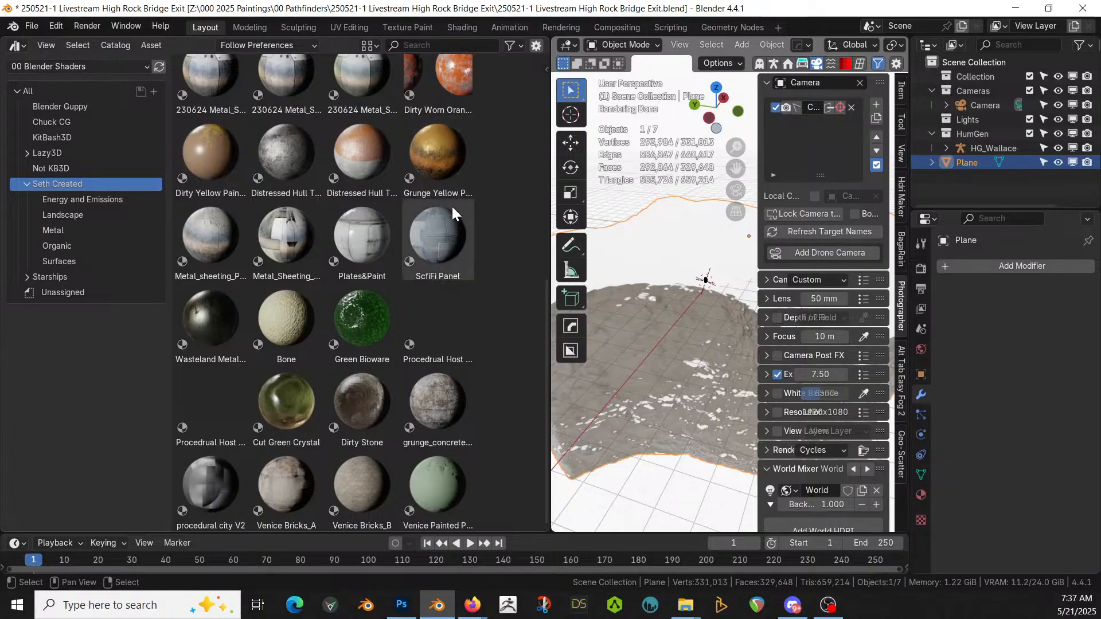
Step: Close the Asset Browser area and apply the Sandy Shore material to the terrain plane
{"action": "left_click_drag", "start_coordinate": [2, 51], "coordinate": [509, 182]}
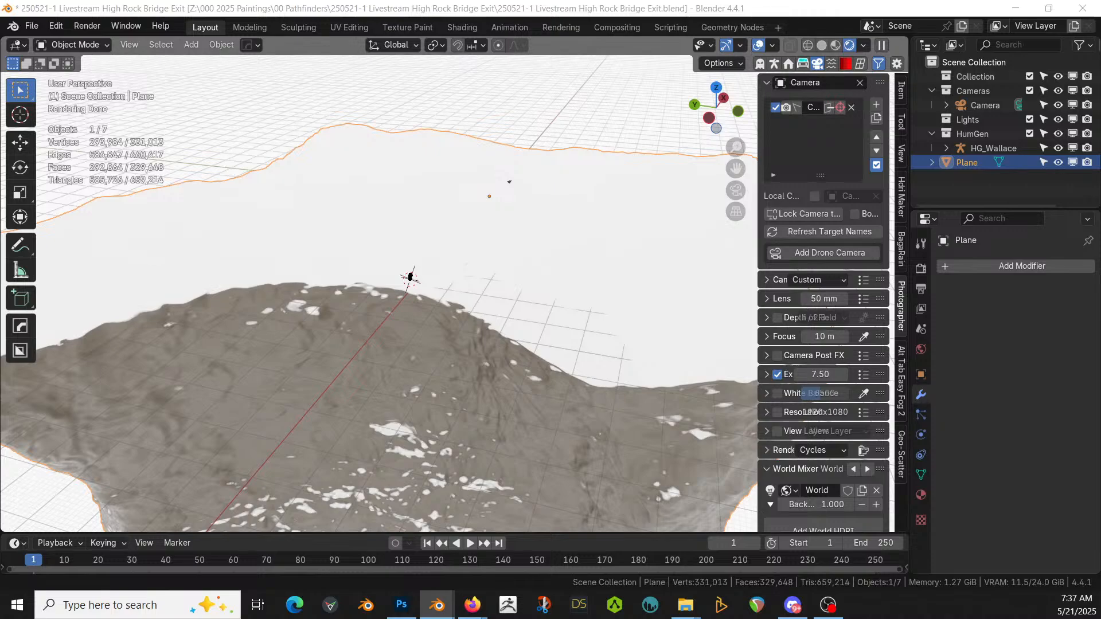
{"action": "left_click_drag", "start_coordinate": [1, 459], "coordinate": [482, 278]}
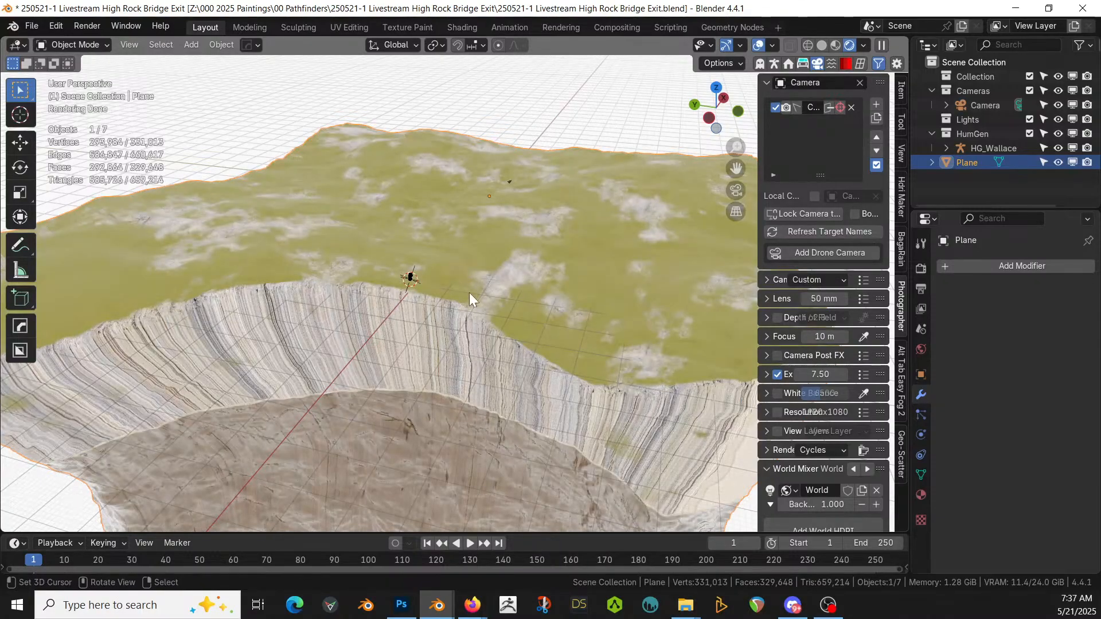
Step: Unwrap the entire terrain mesh with Smart UV Project at a 66° angle limit and inspect the texture in Object Mode
{"action": "middle_click_drag", "start_coordinate": [469, 298], "coordinate": [518, 263]}
{"action": "key", "text": "Tab"}
{"action": "key", "text": "a"}
{"action": "key", "text": "u"}
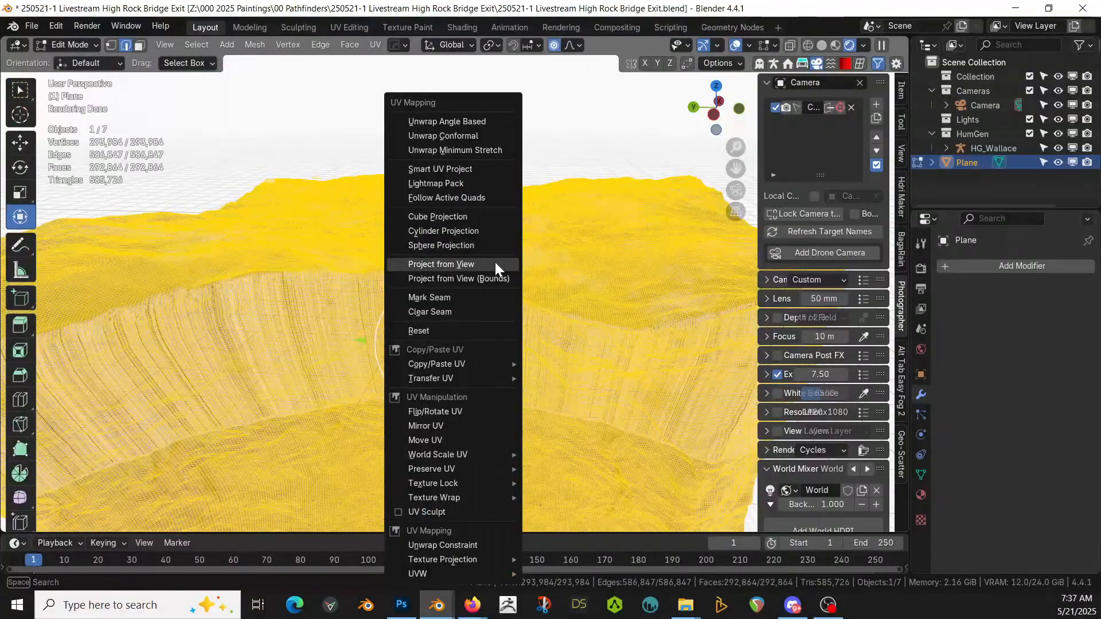
{"action": "left_click", "coordinate": [445, 168]}
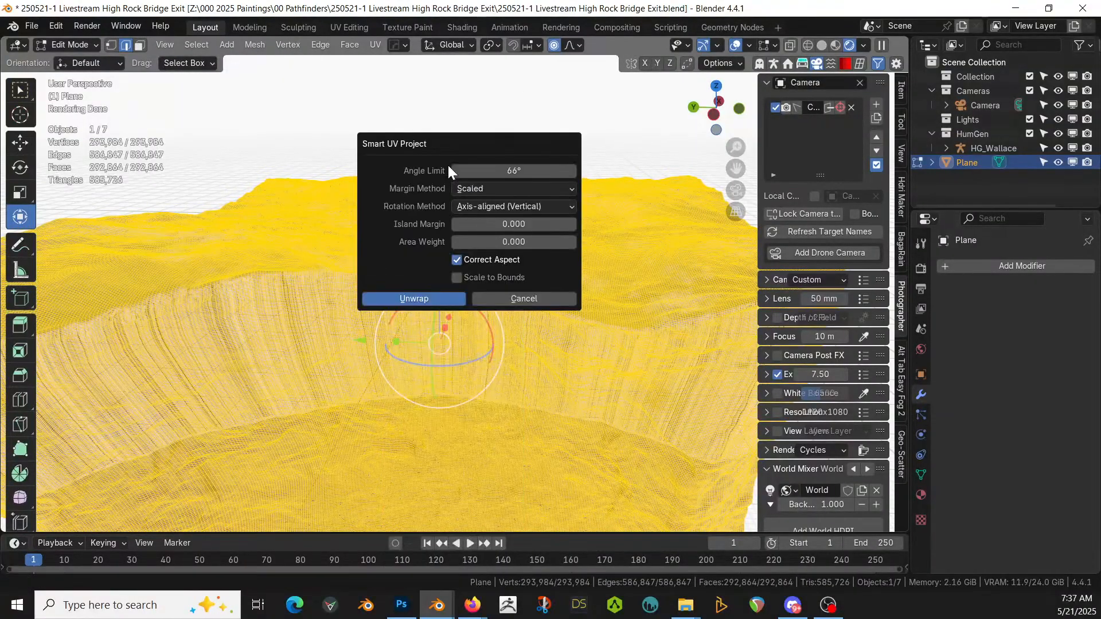
{"action": "left_click", "coordinate": [418, 296]}
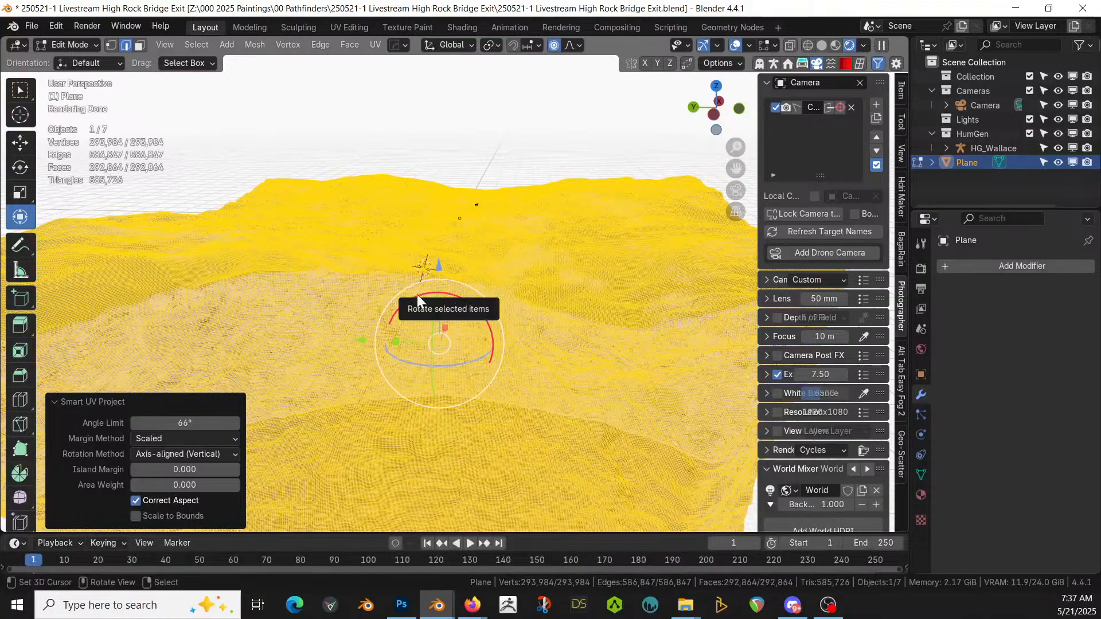
{"action": "key", "text": "Tab"}
{"action": "middle_click_drag", "start_coordinate": [441, 302], "coordinate": [477, 243]}
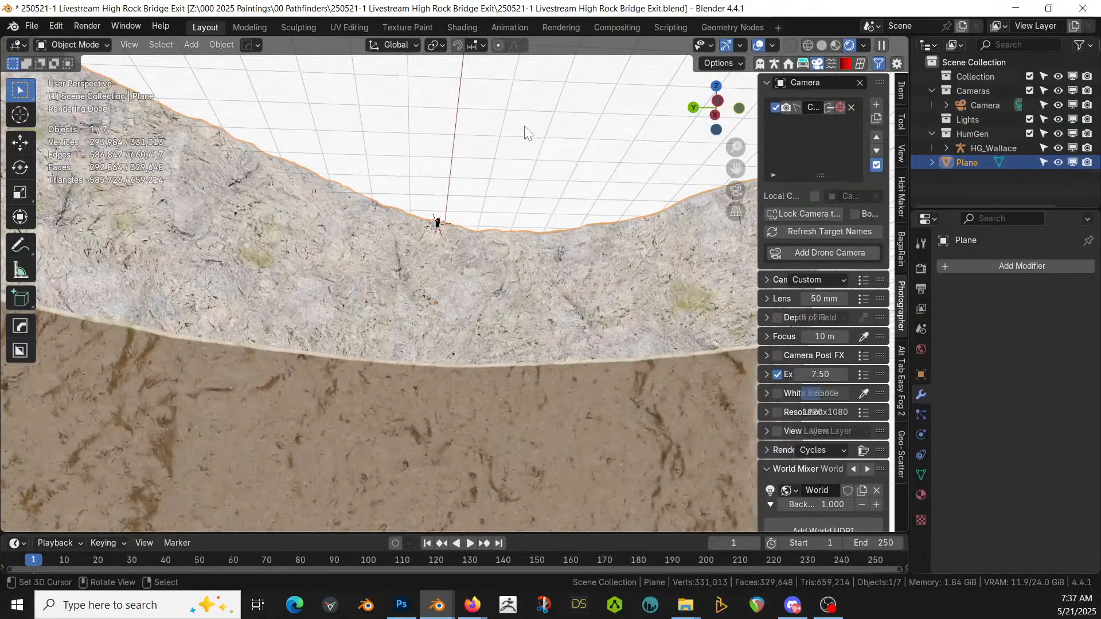
Step: Open the Sandy Shore node tree in the Shading workspace and set its viewport to Rendered shading
{"action": "left_click", "coordinate": [463, 27]}
{"action": "scroll", "coordinate": [649, 435], "scroll_direction": "down", "scroll_amount": 6}
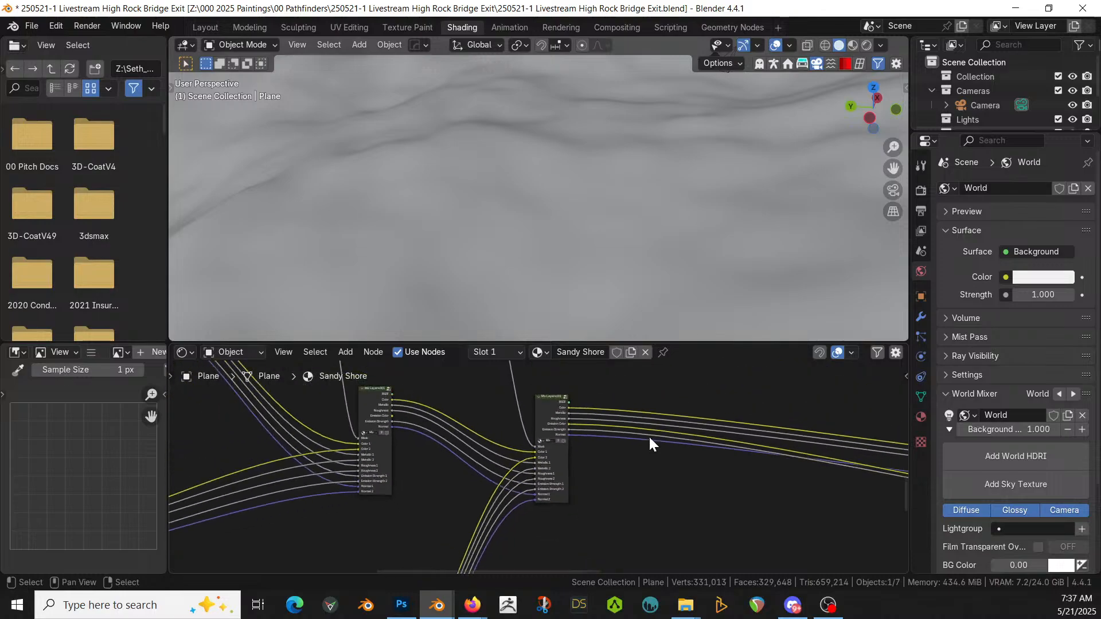
{"action": "middle_click_drag", "start_coordinate": [651, 437], "coordinate": [743, 368]}
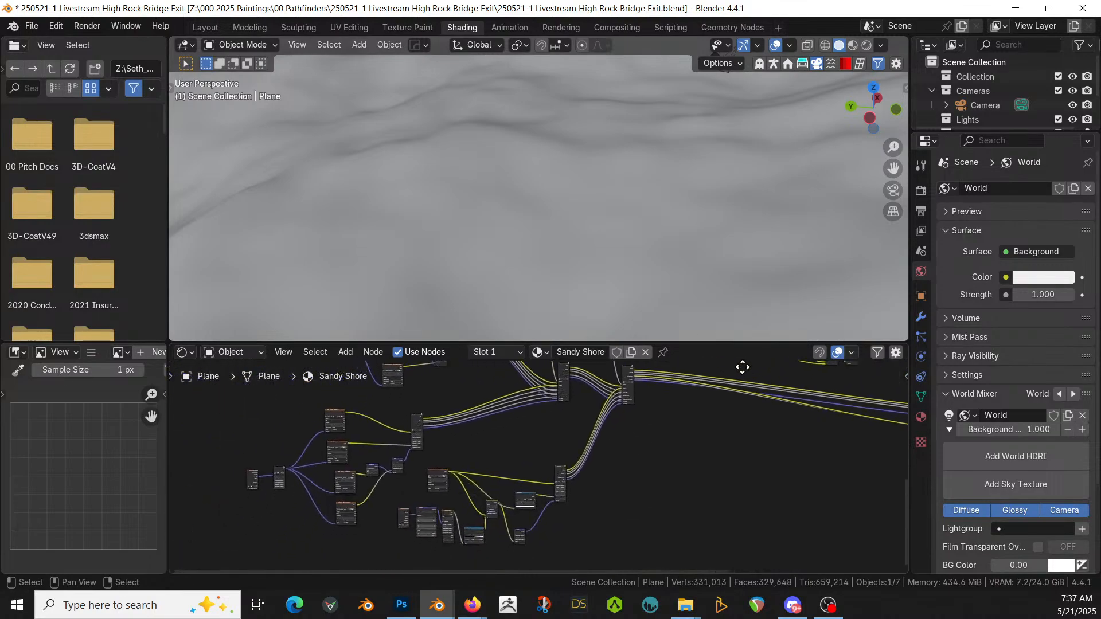
{"action": "key", "text": "z"}
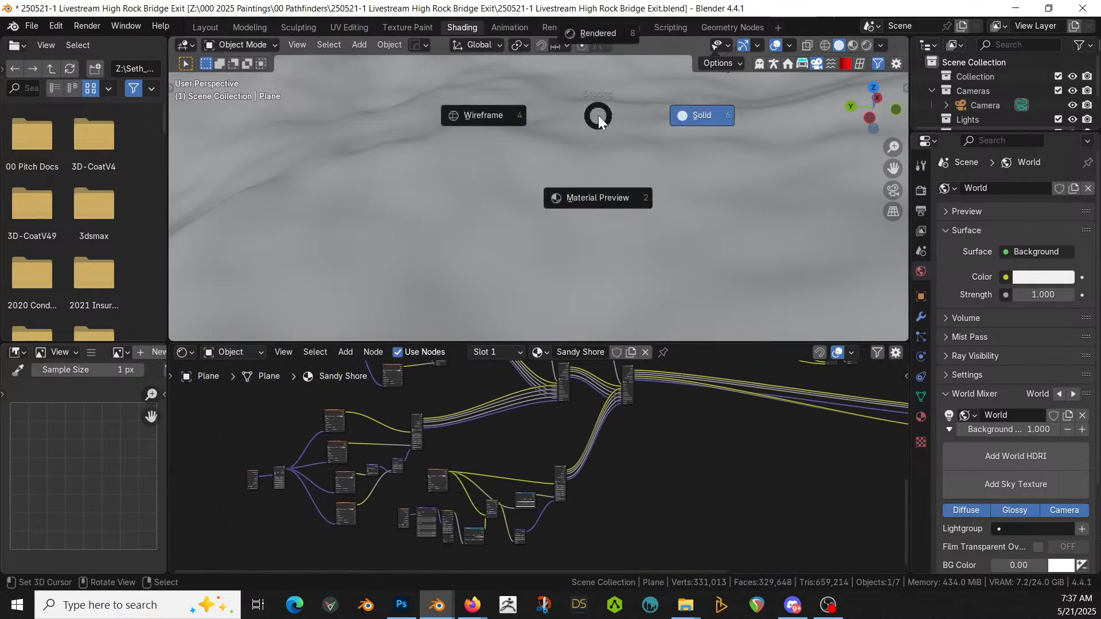
{"action": "key", "text": "8"}
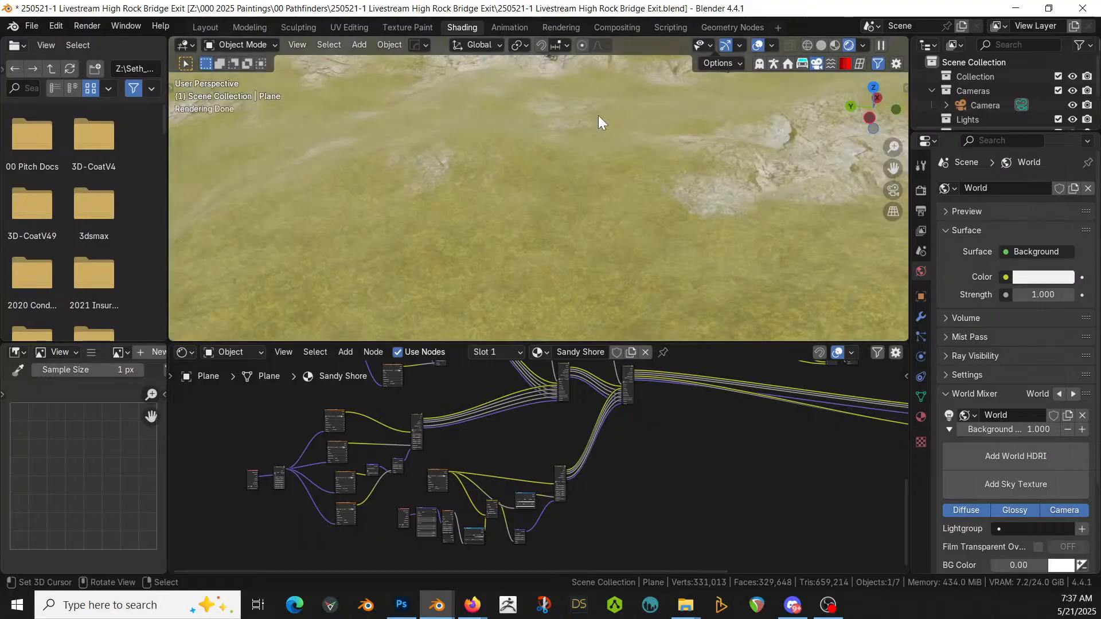
{"action": "middle_click_drag", "start_coordinate": [530, 142], "coordinate": [573, 291]}
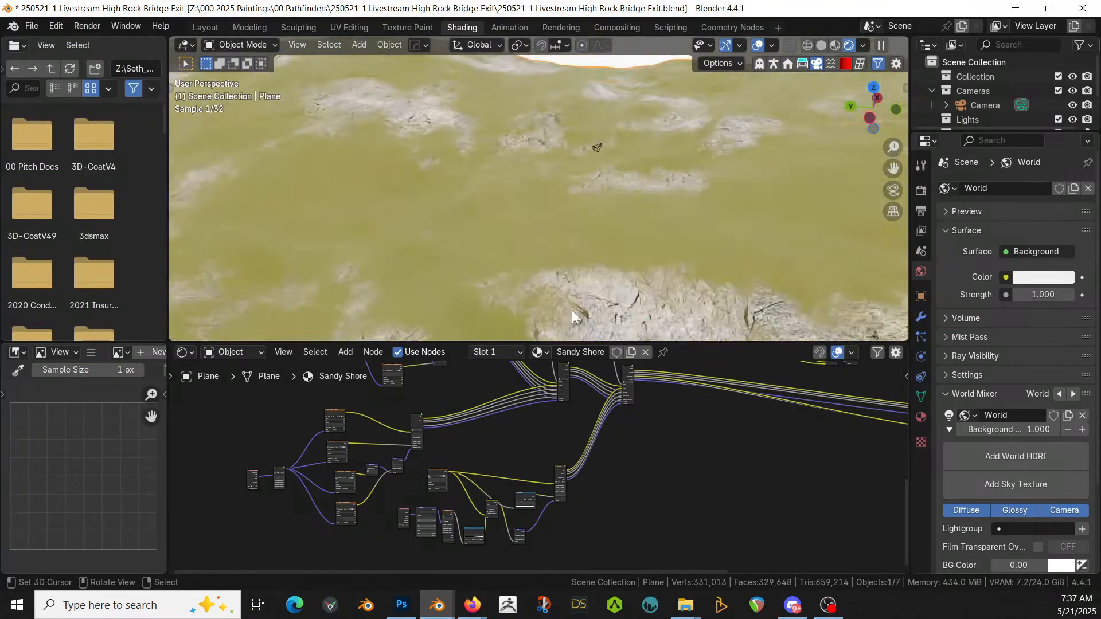
Step: Preview on the terrain the two texture-layer nodes that feed the first layer mix node
{"action": "left_click", "coordinate": [418, 419], "text": "ctrl+shift"}
{"action": "middle_click_drag", "start_coordinate": [605, 191], "coordinate": [638, 238]}
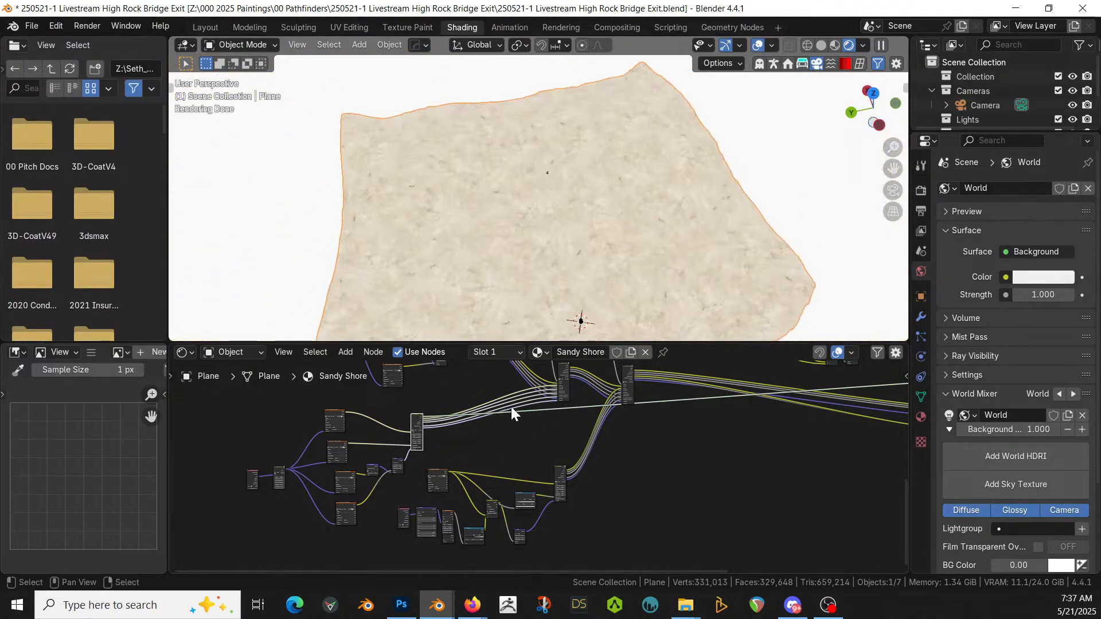
{"action": "middle_click_drag", "start_coordinate": [705, 468], "coordinate": [544, 566]}
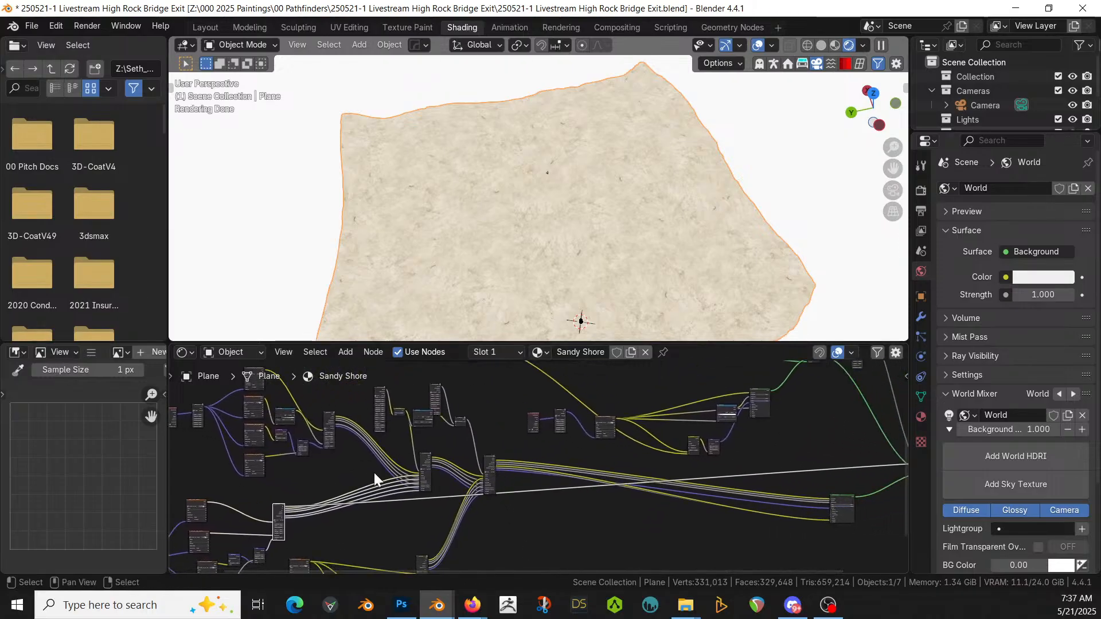
{"action": "left_click", "coordinate": [332, 421], "text": "ctrl+shift"}
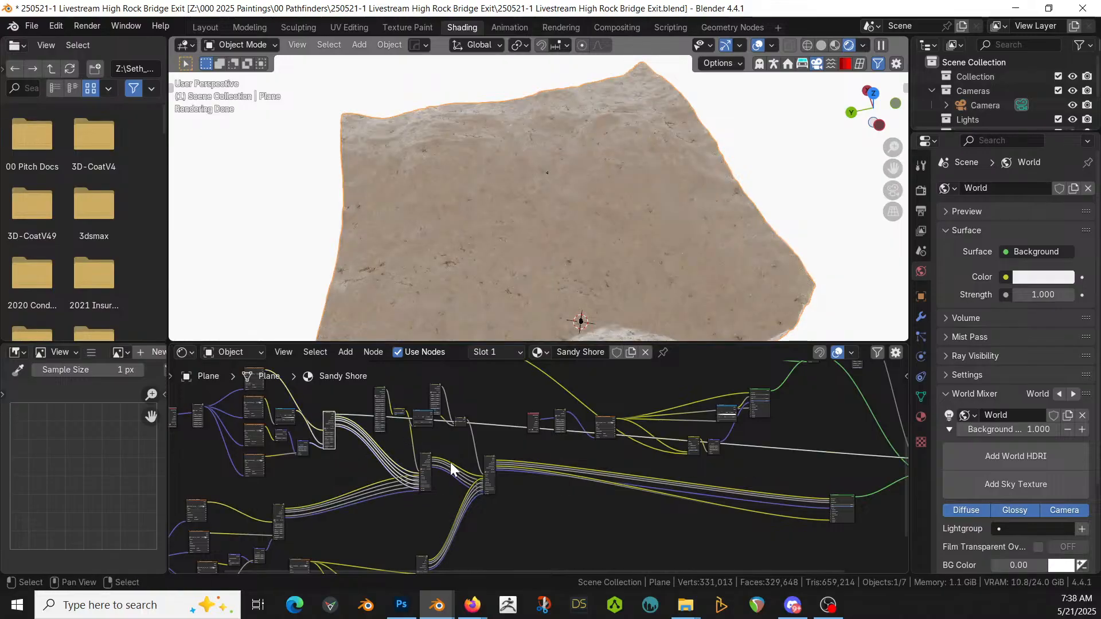
Step: Preview the first layer mix node of the Sandy Shore material and delete it
{"action": "scroll", "coordinate": [462, 470], "scroll_direction": "down", "scroll_amount": 2}
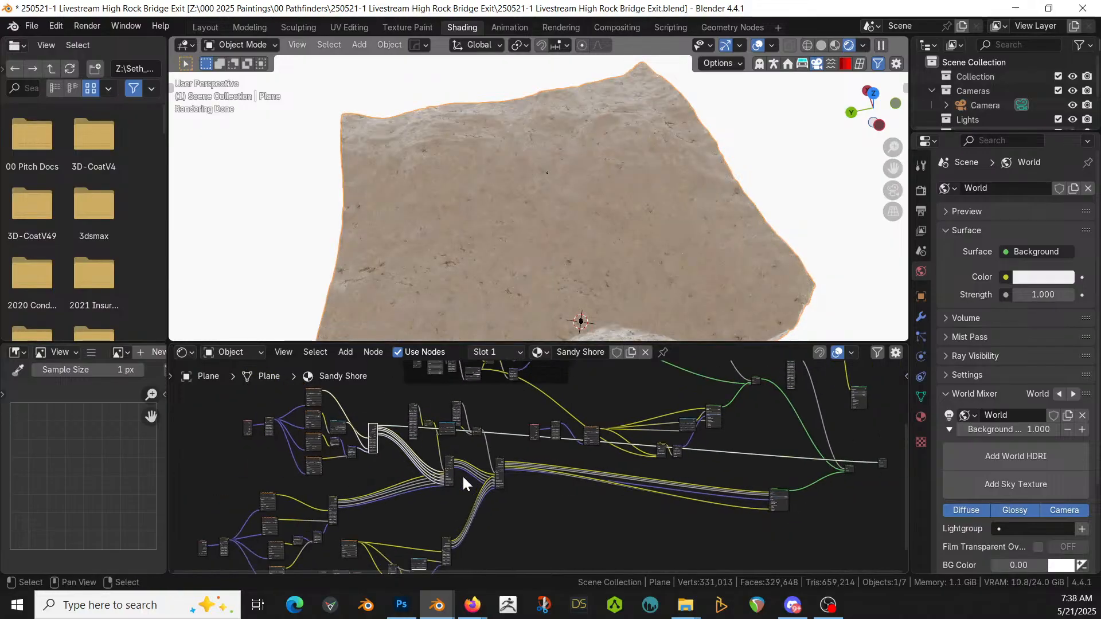
{"action": "left_click", "coordinate": [462, 475], "text": "ctrl+shift"}
{"action": "left_click", "coordinate": [448, 459]}
{"action": "key", "text": "x"}
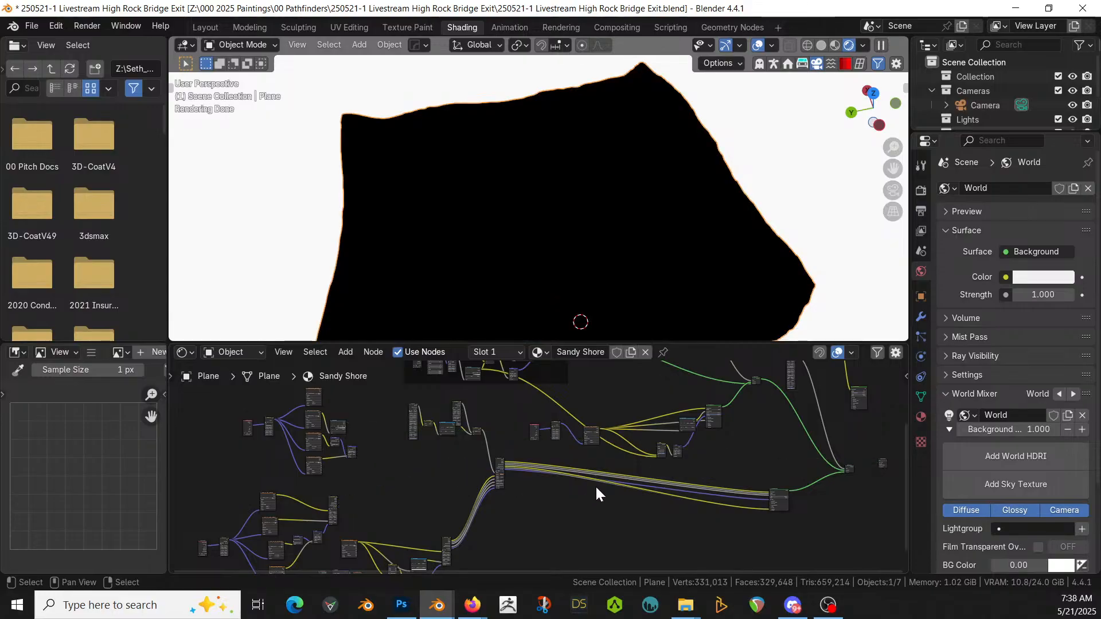
Step: Preview the remaining layer mix node on the terrain and delete it from the material
{"action": "scroll", "coordinate": [595, 486], "scroll_direction": "down", "scroll_amount": 1}
{"action": "middle_click_drag", "start_coordinate": [583, 487], "coordinate": [580, 448]}
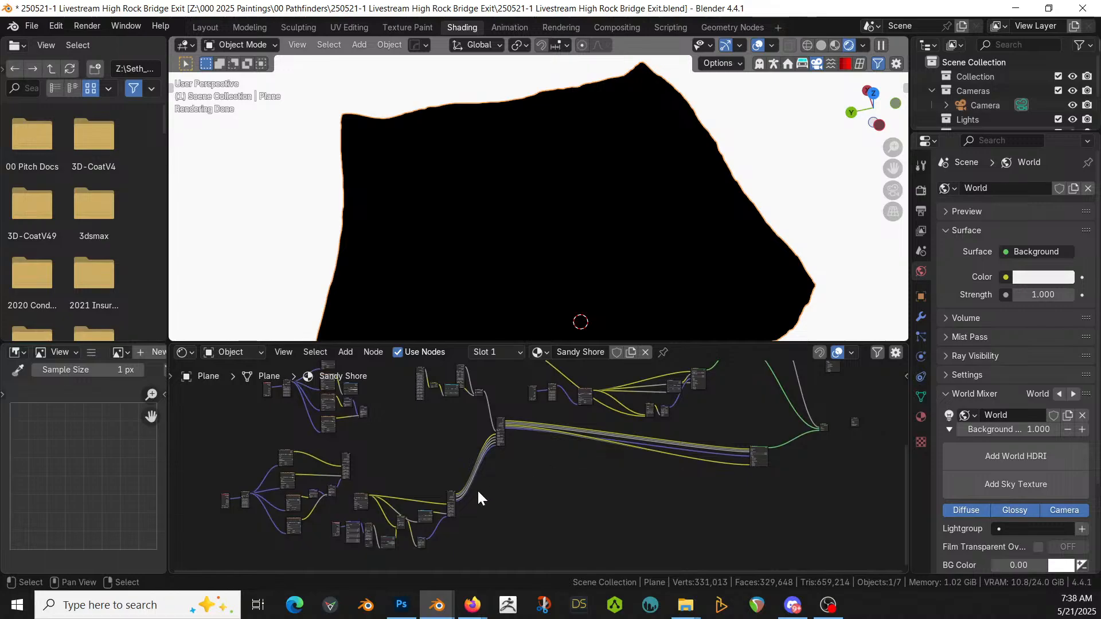
{"action": "left_click", "coordinate": [502, 422], "text": "ctrl+shift"}
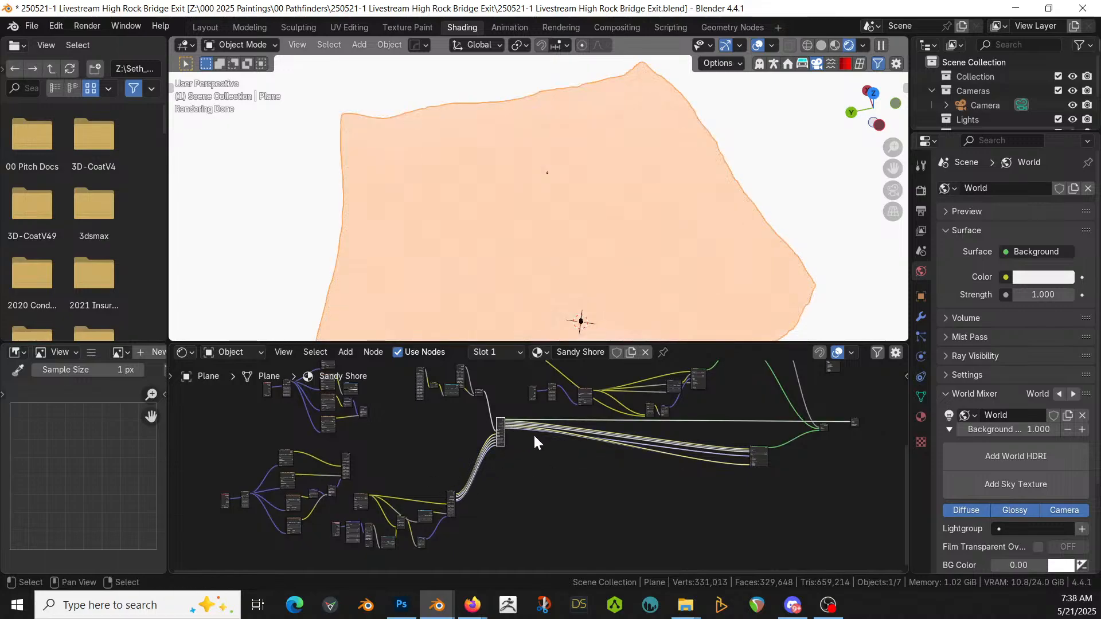
{"action": "scroll", "coordinate": [533, 434], "scroll_direction": "up", "scroll_amount": 1}
{"action": "scroll", "coordinate": [574, 159], "scroll_direction": "up", "scroll_amount": 3}
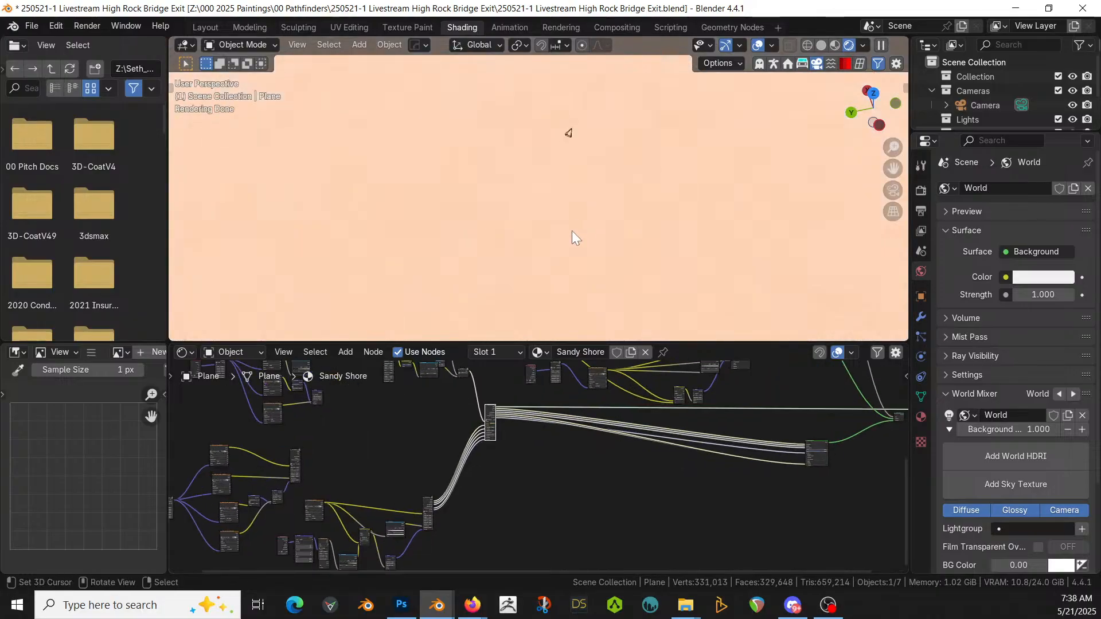
{"action": "key", "text": "x"}
Step: Connect the shader mix of grass and rock to the material output and inspect the terrain
{"action": "middle_click_drag", "start_coordinate": [588, 458], "coordinate": [501, 369]}
{"action": "middle_click_drag", "start_coordinate": [501, 567], "coordinate": [694, 315]}
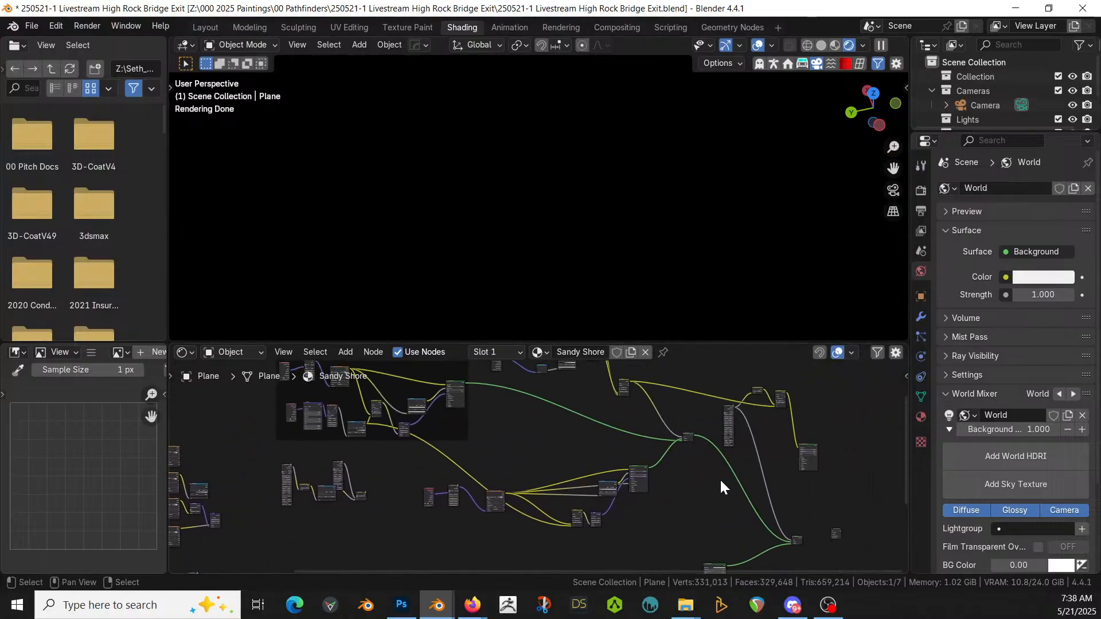
{"action": "left_click", "coordinate": [686, 435], "text": "ctrl+shift"}
{"action": "scroll", "coordinate": [641, 163], "scroll_direction": "down", "scroll_amount": 9}
{"action": "middle_click_drag", "start_coordinate": [634, 180], "coordinate": [565, 149]}
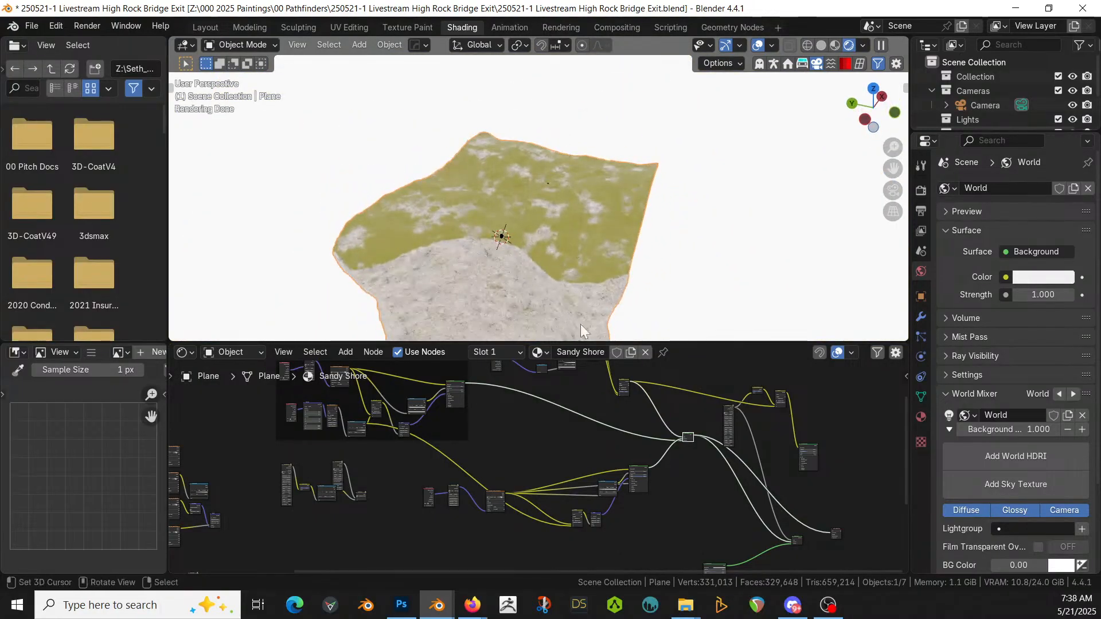
Step: Delete the leftover node groups that no longer feed the output of the Sandy Shore material
{"action": "scroll", "coordinate": [586, 481], "scroll_direction": "down", "scroll_amount": 3}
{"action": "middle_click_drag", "start_coordinate": [591, 461], "coordinate": [706, 371]}
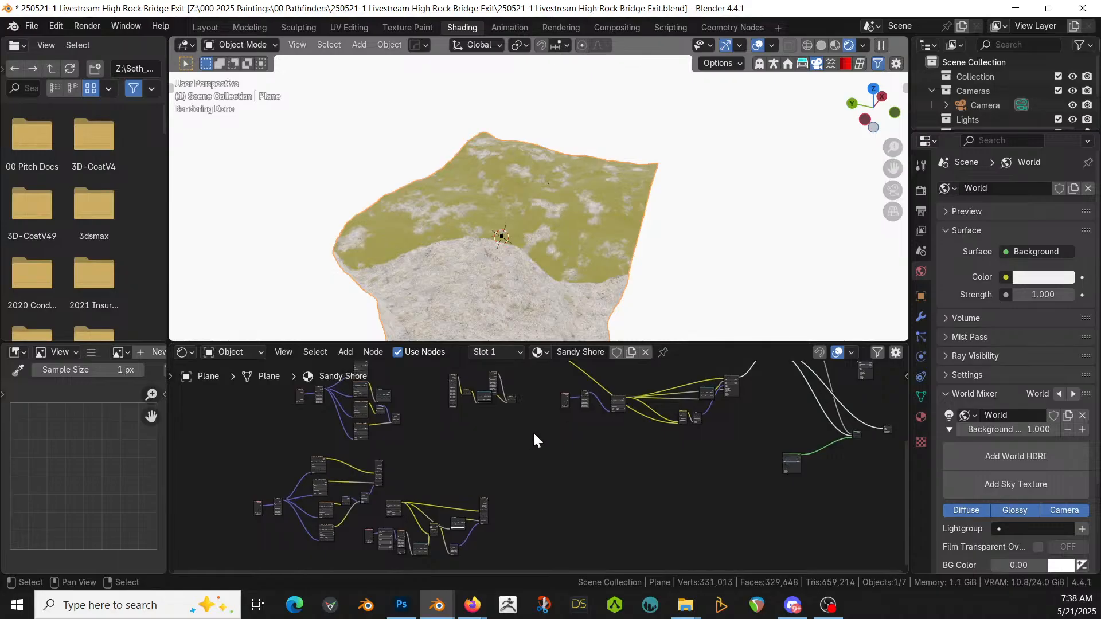
{"action": "left_click_drag", "start_coordinate": [514, 555], "coordinate": [193, 381]}
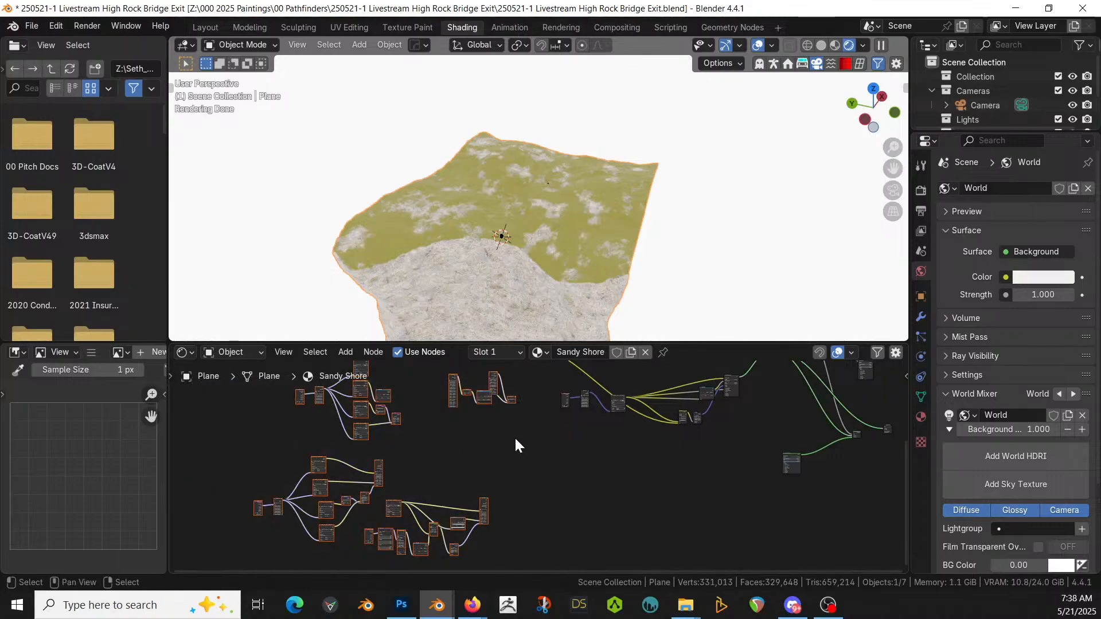
{"action": "key", "text": "Delete"}
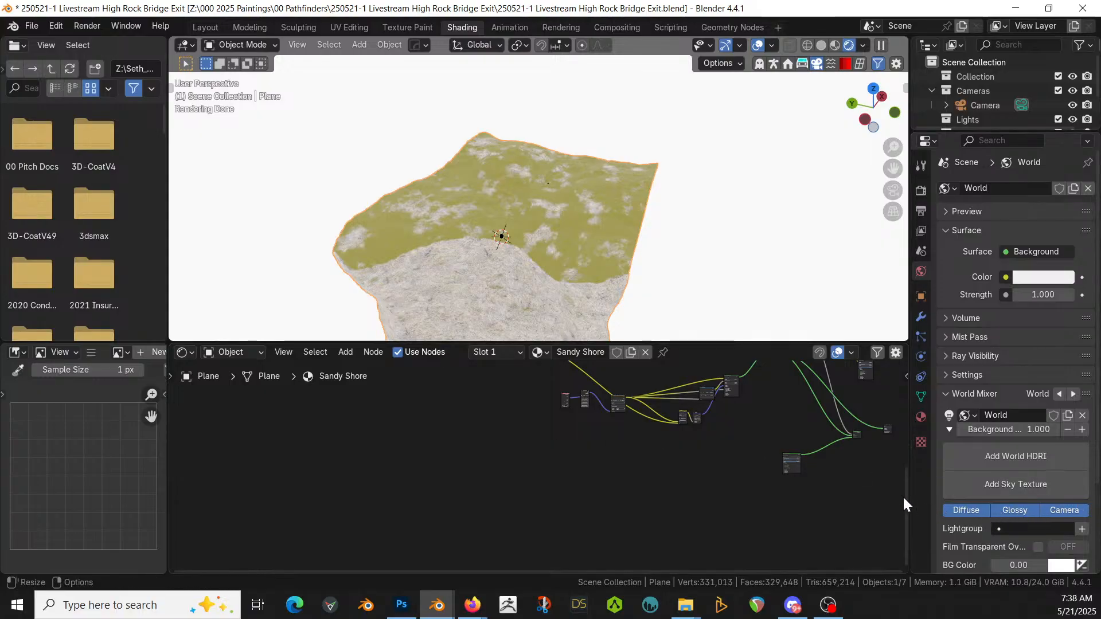
{"action": "left_click_drag", "start_coordinate": [901, 492], "coordinate": [907, 422]}
{"action": "scroll", "coordinate": [662, 482], "scroll_direction": "up", "scroll_amount": 3}
{"action": "middle_click_drag", "start_coordinate": [661, 484], "coordinate": [509, 403]}
Step: Inspect the textured terrain, switch to the Layout workspace, and display the viewport in Solid shading
{"action": "scroll", "coordinate": [574, 236], "scroll_direction": "up", "scroll_amount": 5}
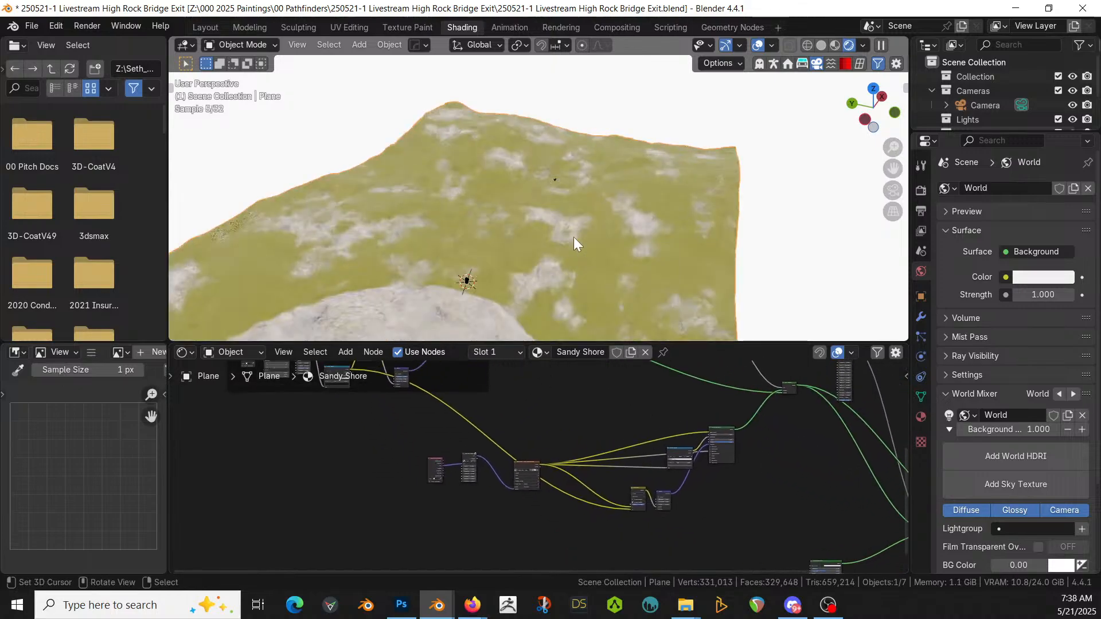
{"action": "middle_click_drag", "start_coordinate": [574, 237], "coordinate": [576, 175]}
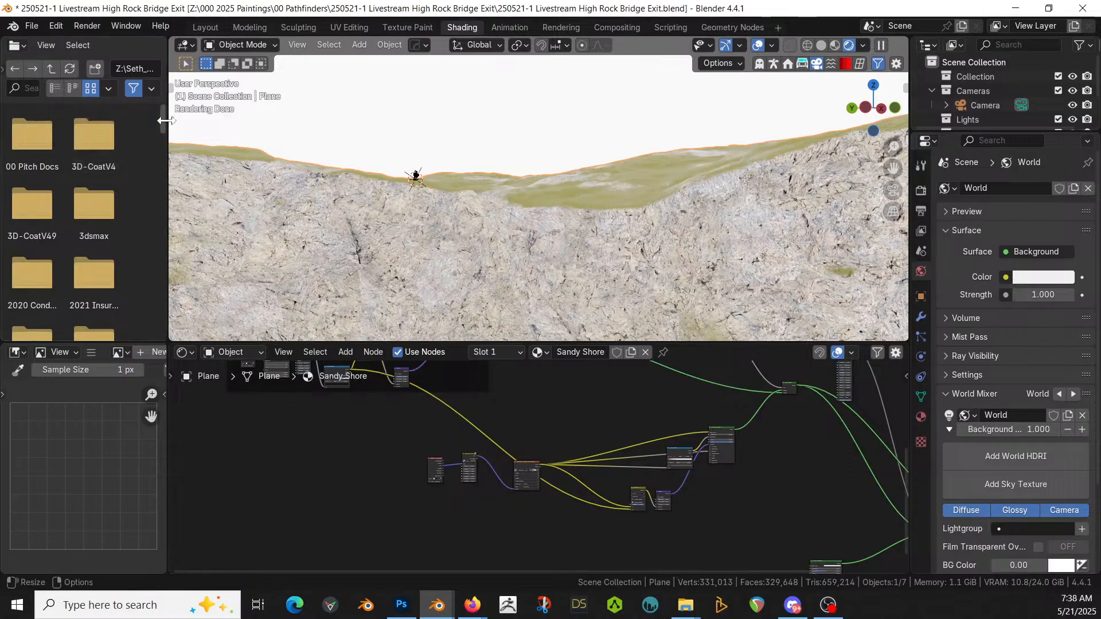
{"action": "left_click", "coordinate": [205, 27]}
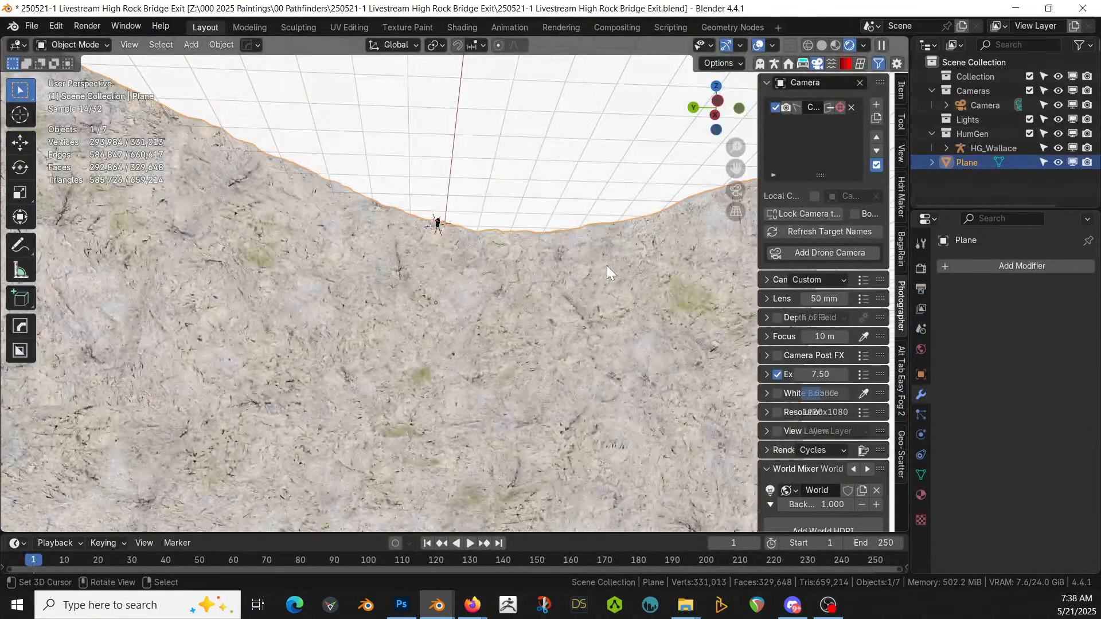
{"action": "mouse_move", "coordinate": [607, 266]}
{"action": "middle_mouse_down"}
{"action": "mouse_move", "coordinate": [661, 354]}
{"action": "mouse_move", "coordinate": [449, 340]}
{"action": "mouse_move", "coordinate": [465, 323]}
{"action": "middle_mouse_up"}
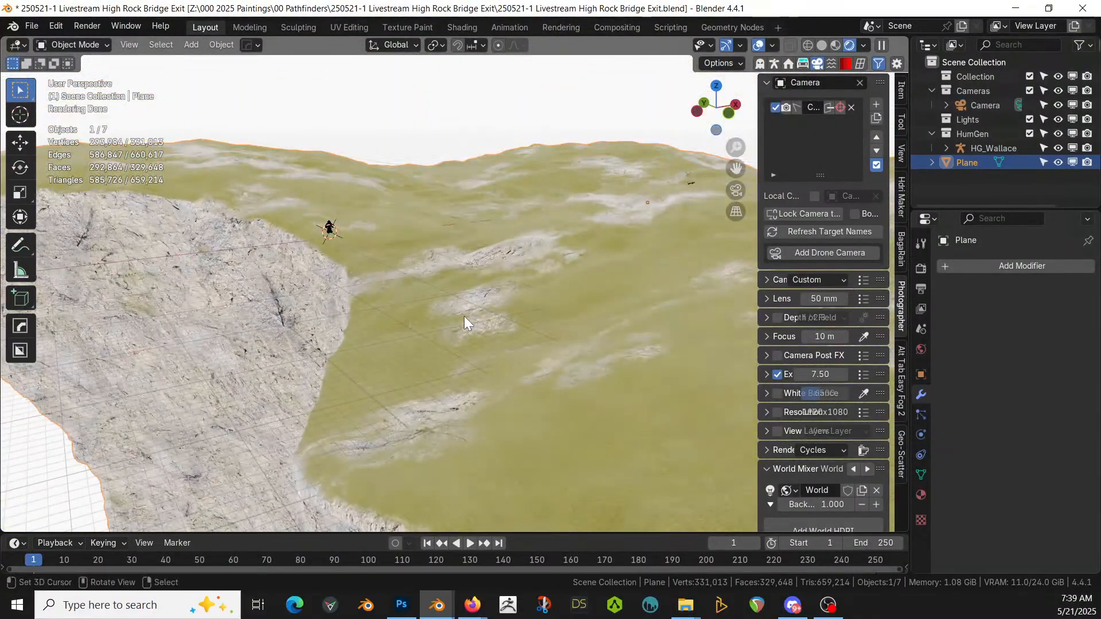
{"action": "key", "text": "z"}
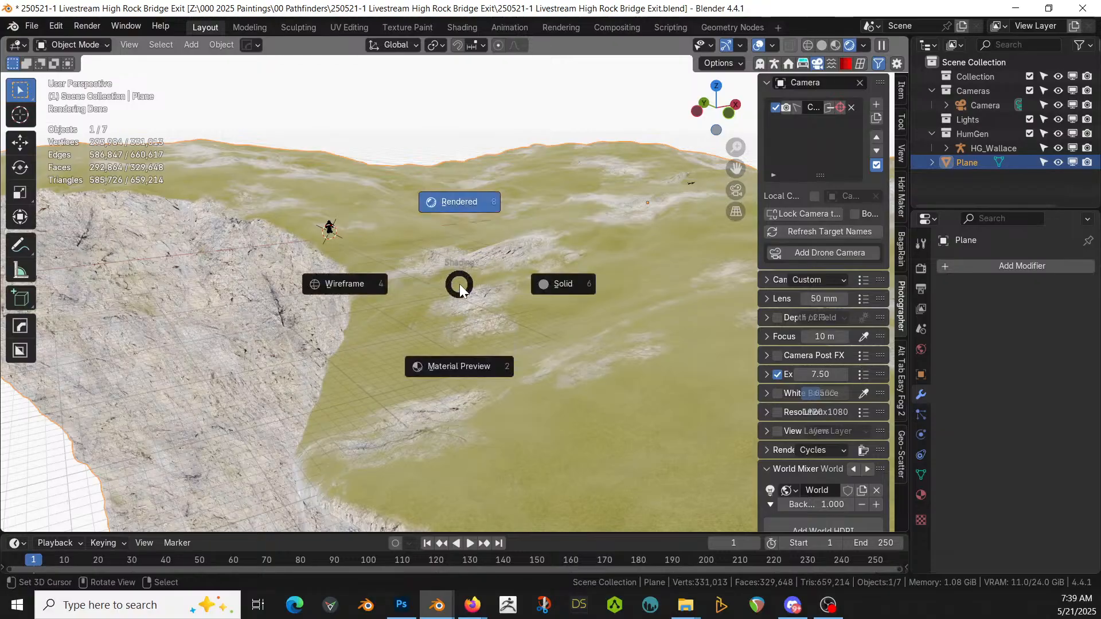
{"action": "key", "text": "6"}
Step: Add a cube at the human figure by the cliff edge and set its size to 5 m
{"action": "middle_click_drag", "start_coordinate": [498, 294], "coordinate": [721, 302]}
{"action": "middle_click_drag", "start_coordinate": [578, 291], "coordinate": [496, 295]}
{"action": "scroll", "coordinate": [367, 342], "scroll_direction": "up", "scroll_amount": 2}
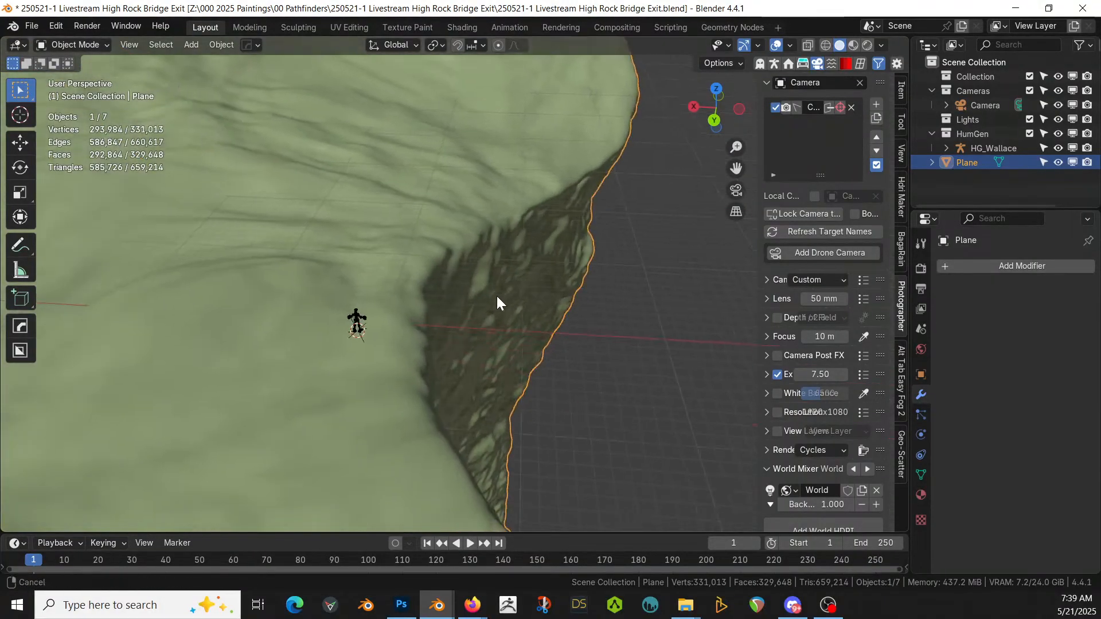
{"action": "middle_click_drag", "start_coordinate": [431, 338], "coordinate": [361, 364]}
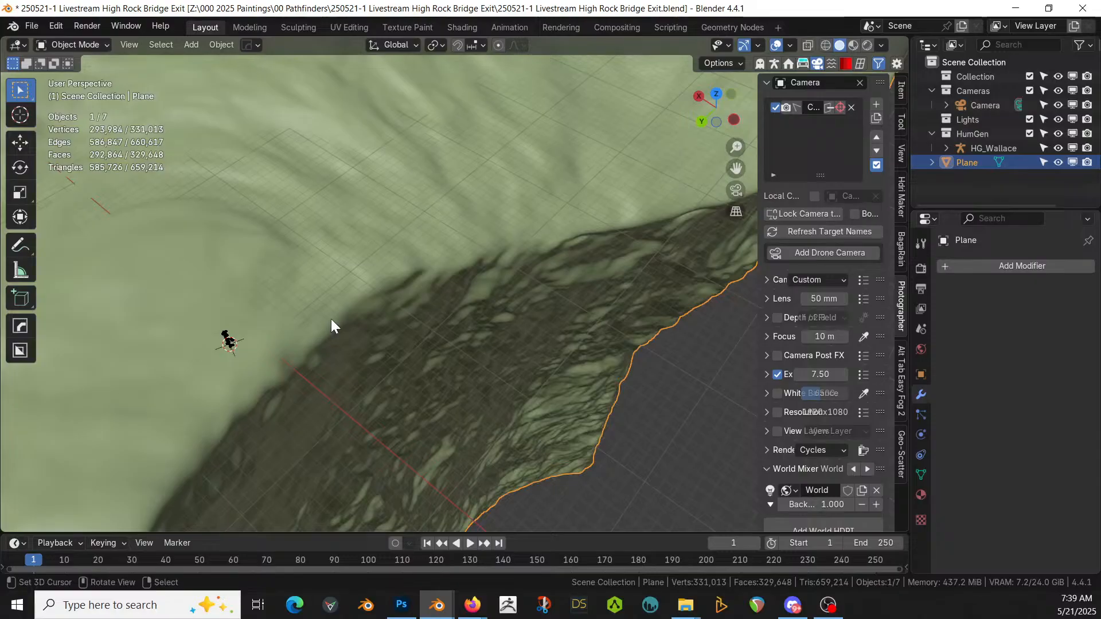
{"action": "key", "text": "shift+a"}
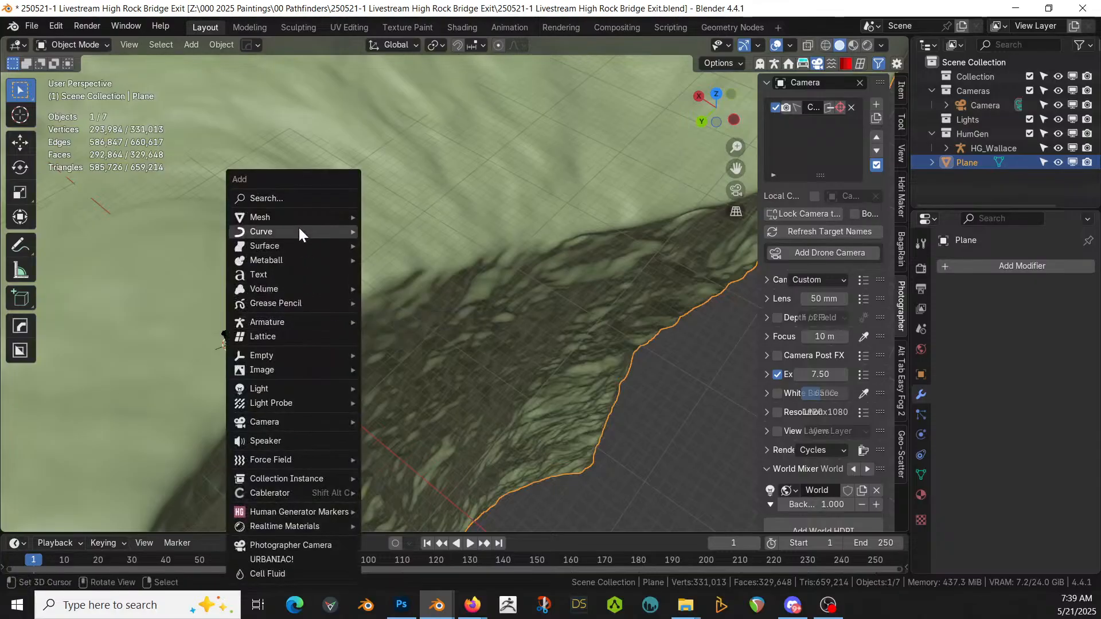
{"action": "mouse_move", "coordinate": [298, 217]}
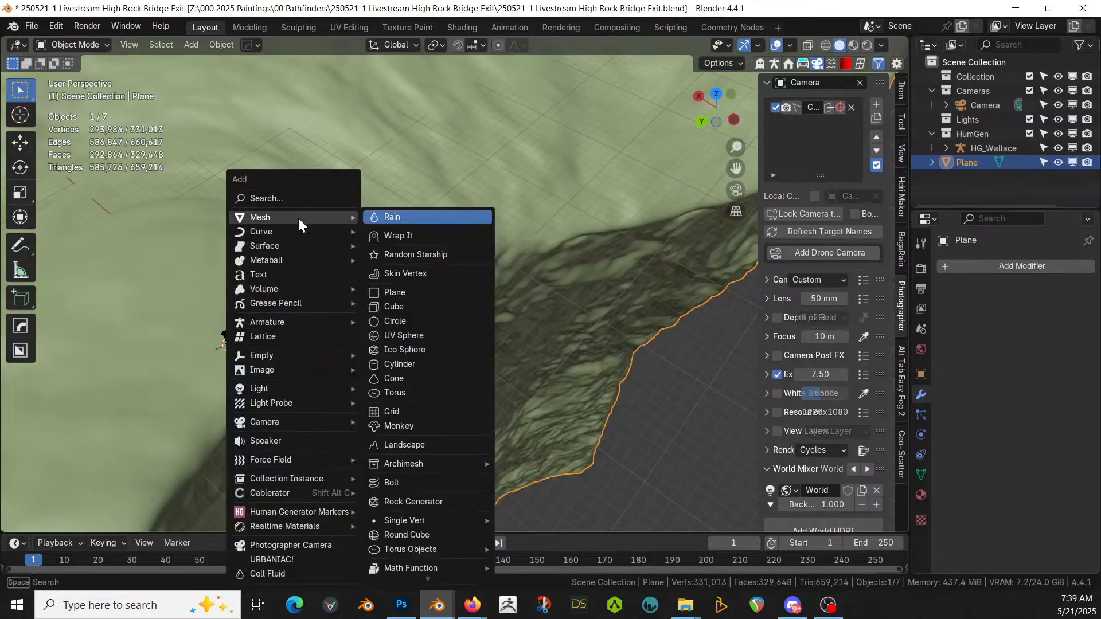
{"action": "left_click", "coordinate": [417, 305]}
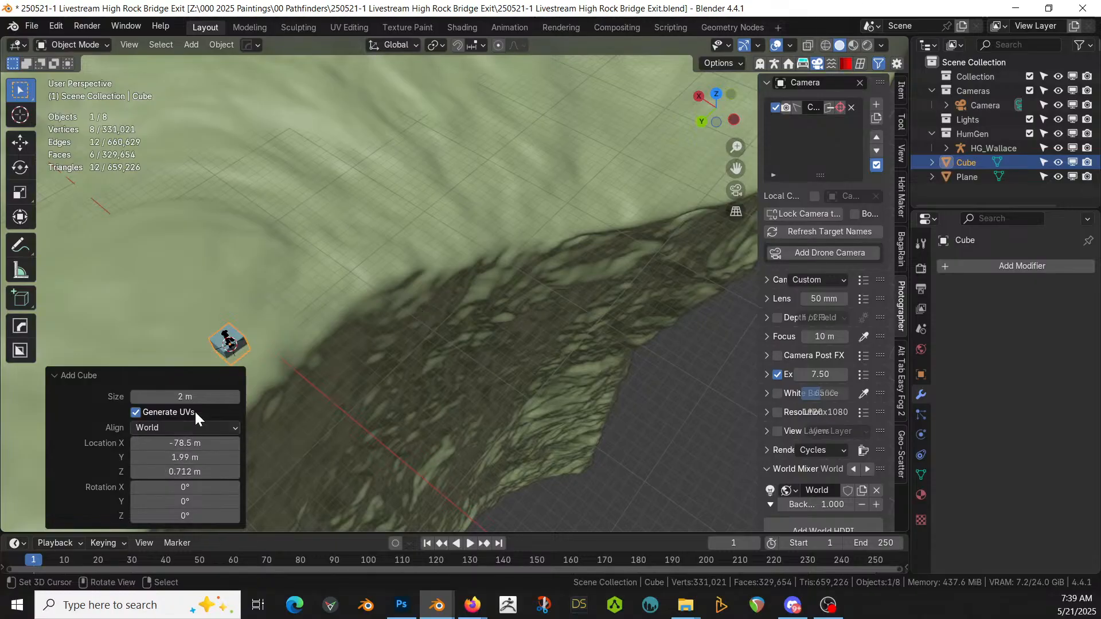
{"action": "left_click", "coordinate": [179, 397]}
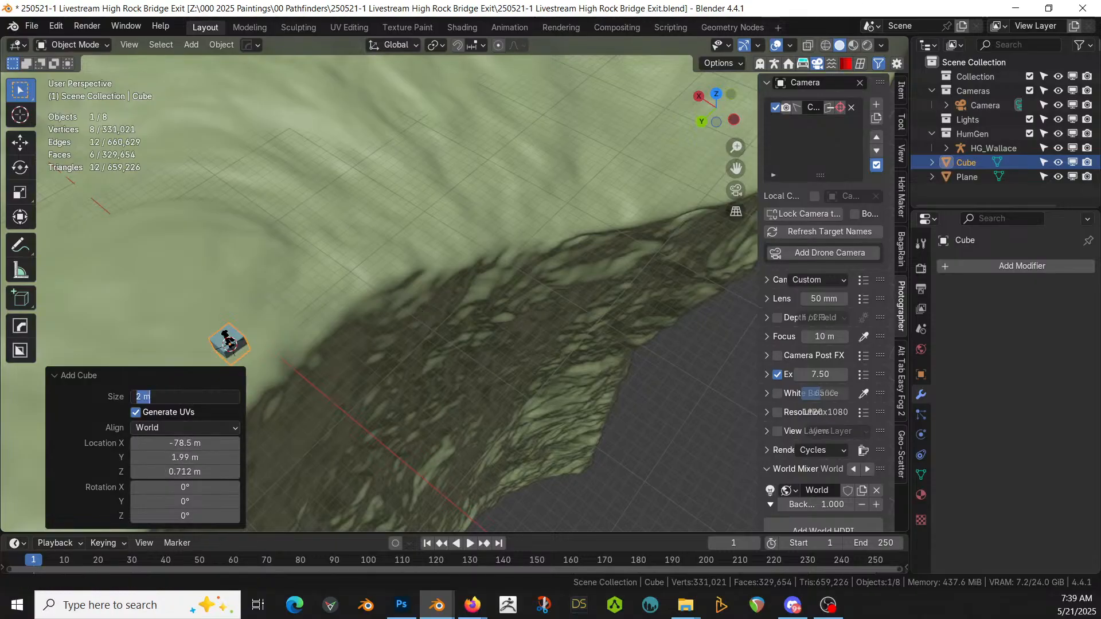
{"action": "key", "text": "Return"}
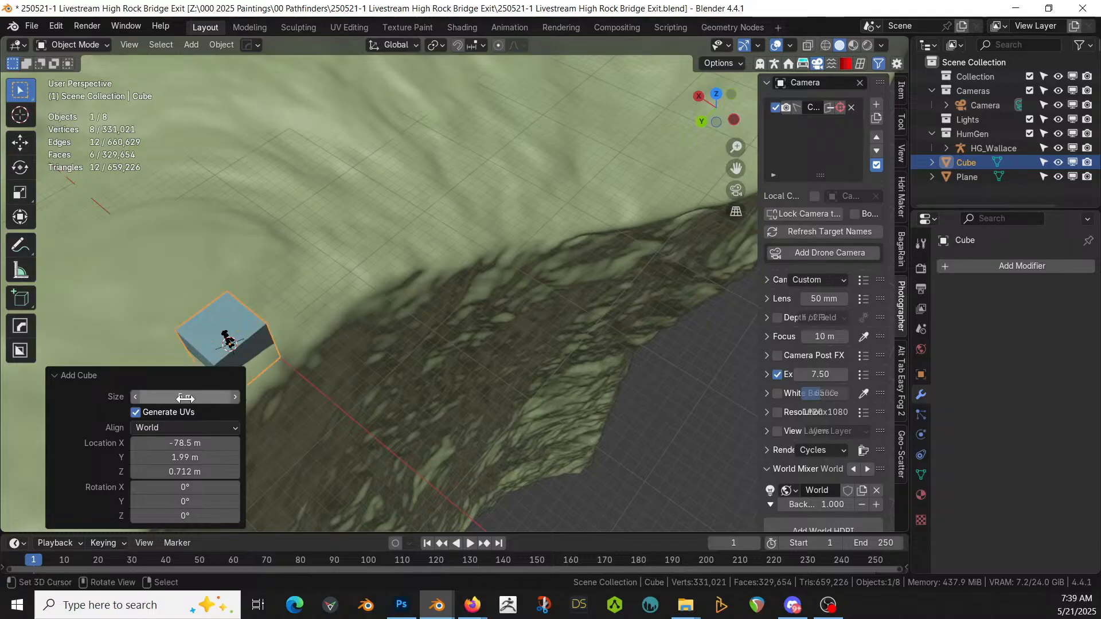
Step: Extrude the cube's face toward the chasm 50 m along its normal to form the bridge deck
{"action": "middle_click_drag", "start_coordinate": [98, 319], "coordinate": [160, 220], "text": "shift"}
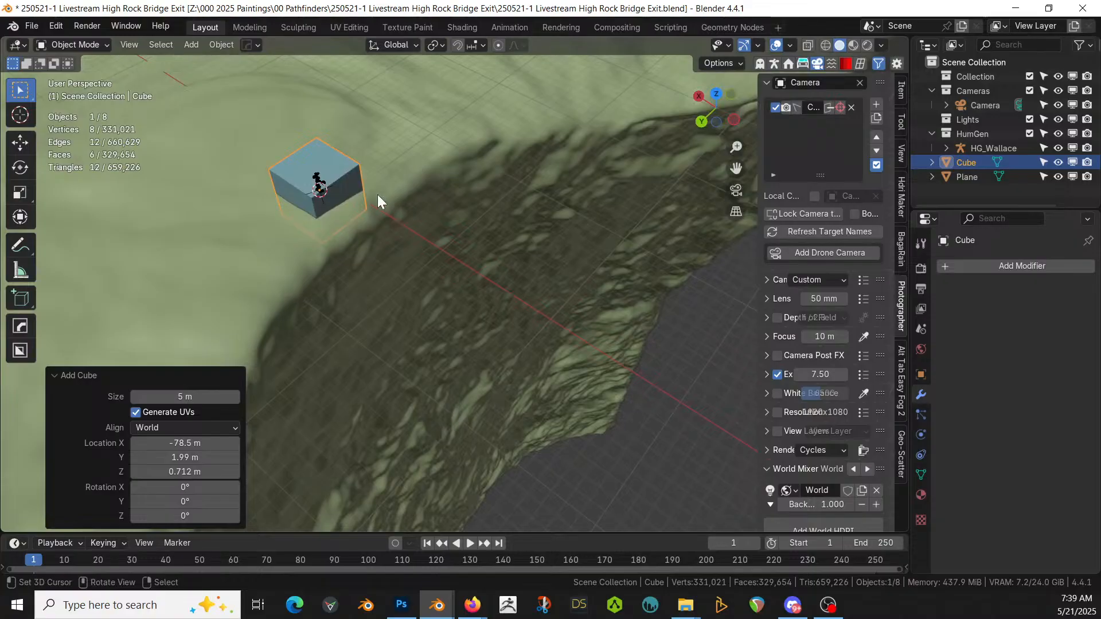
{"action": "middle_click_drag", "start_coordinate": [336, 211], "coordinate": [381, 211]}
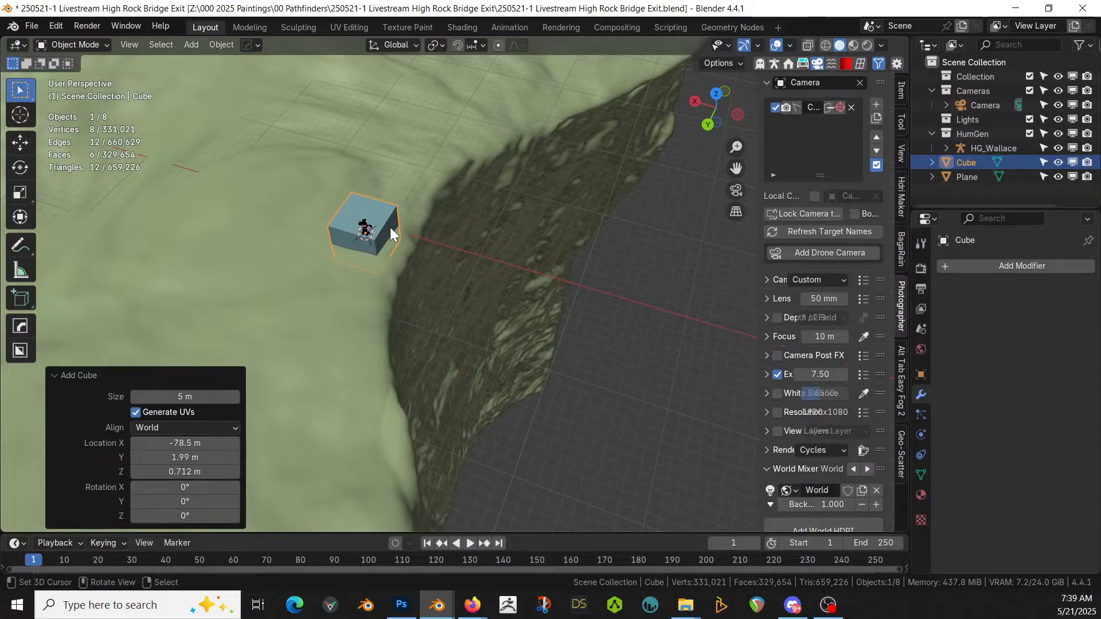
{"action": "key", "text": "Tab"}
{"action": "left_click", "coordinate": [387, 228]}
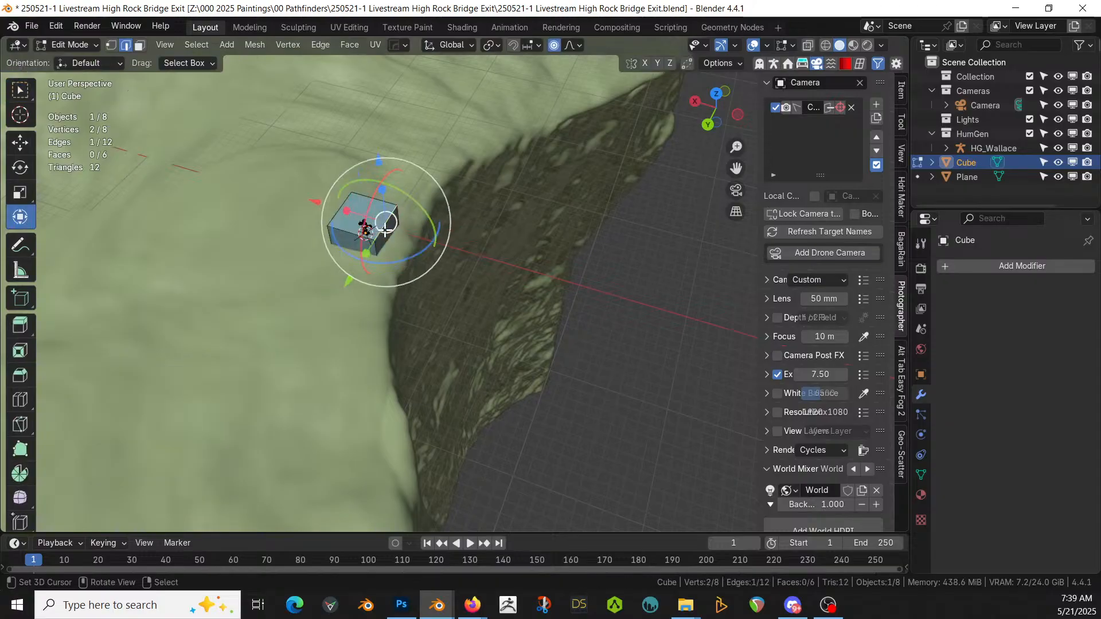
{"action": "key", "text": "3"}
{"action": "left_click", "coordinate": [385, 235]}
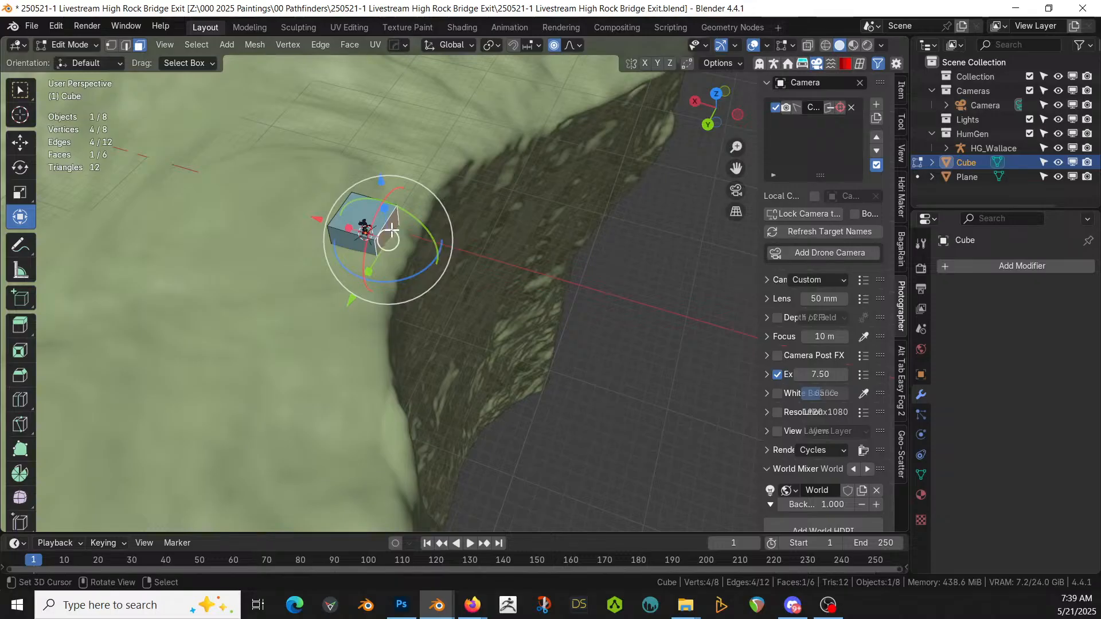
{"action": "scroll", "coordinate": [392, 230], "scroll_direction": "down", "scroll_amount": 2}
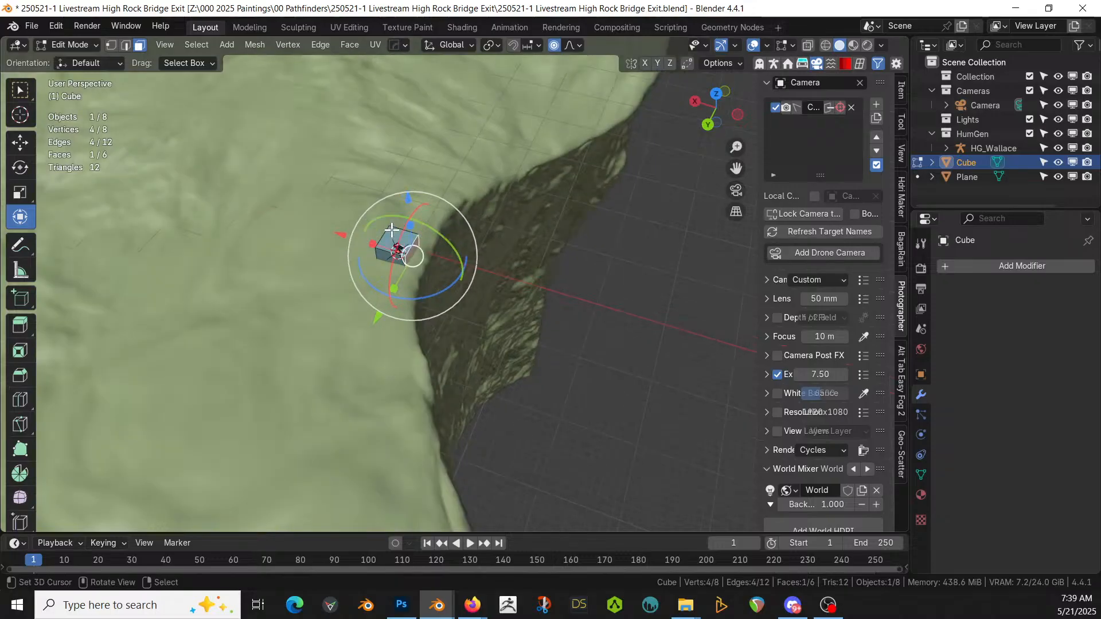
{"action": "key", "text": "e"}
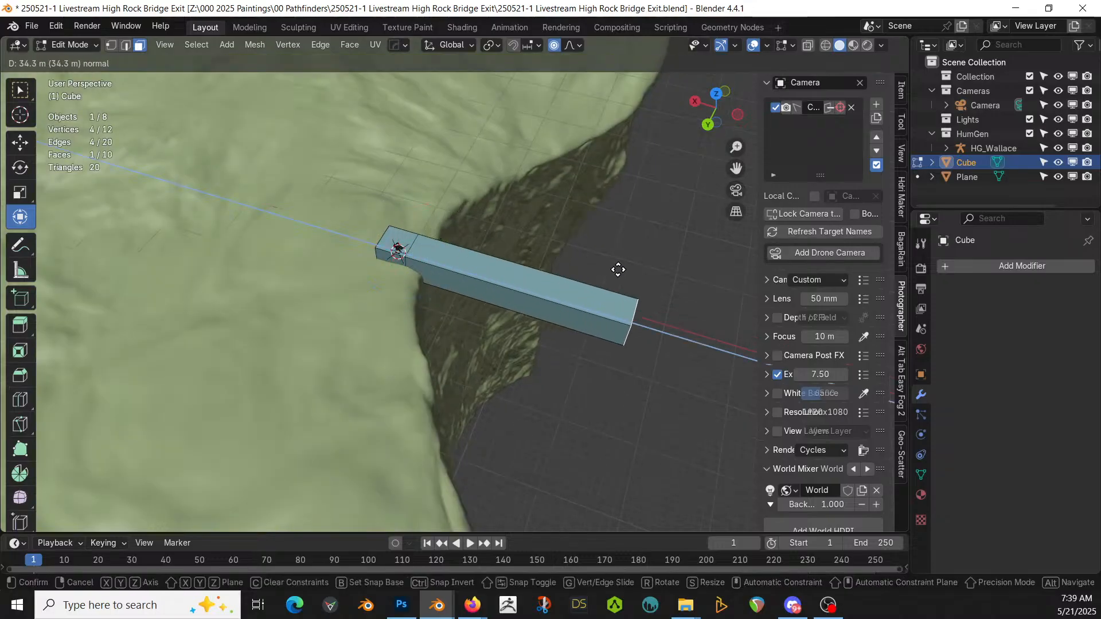
{"action": "left_click", "coordinate": [618, 269]}
{"action": "left_click", "coordinate": [183, 470]}
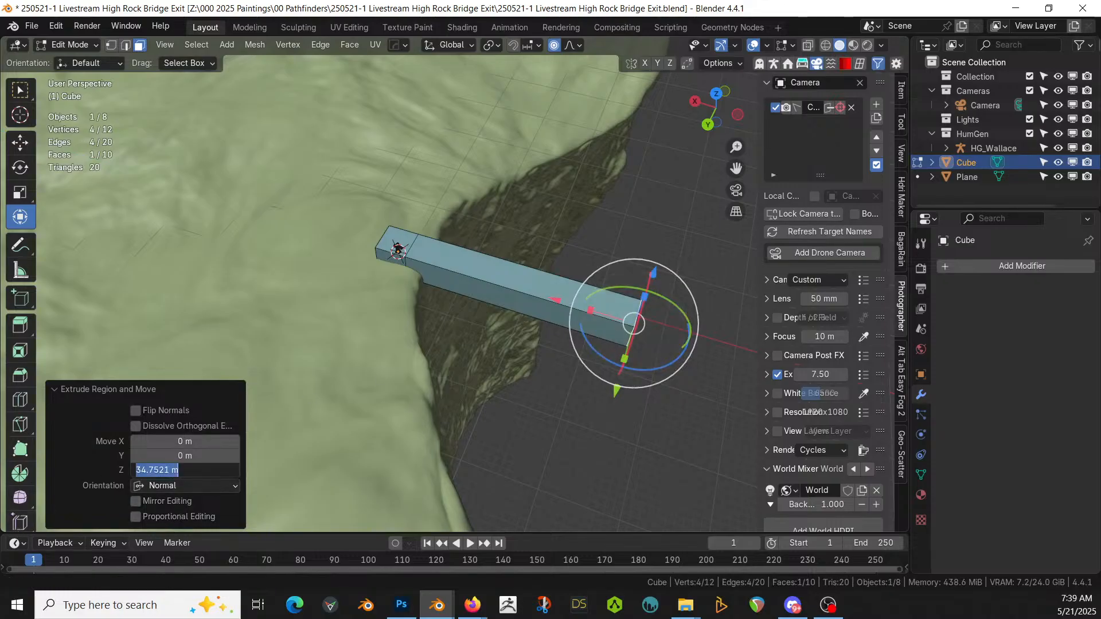
{"action": "type", "text": "50"}
{"action": "key", "text": "Return"}
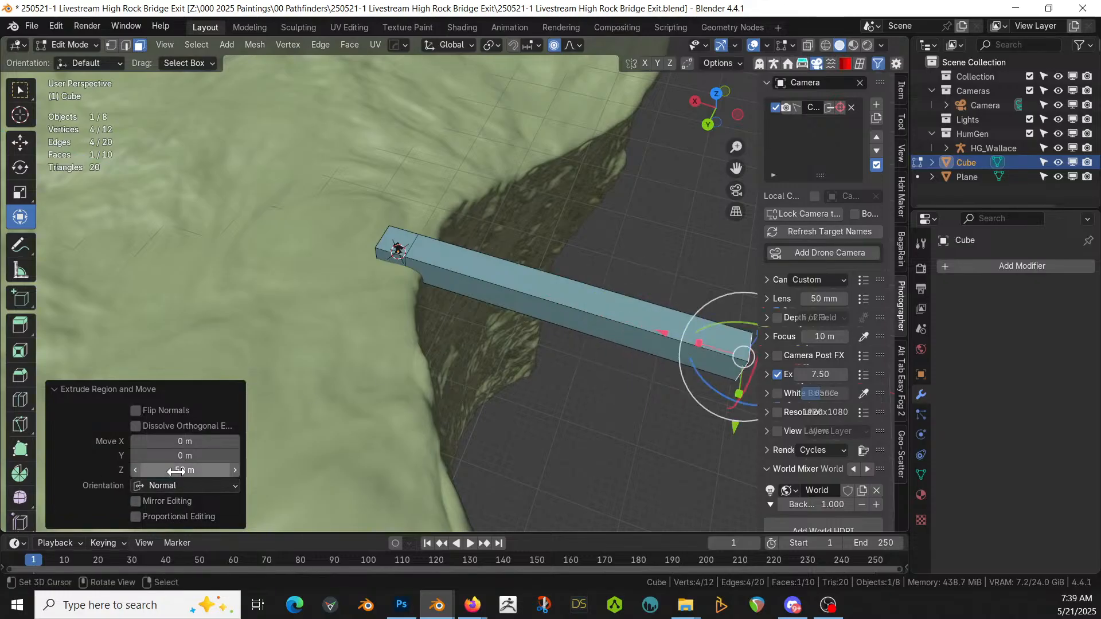
Step: Extrude the end face of the bridge deck outward by another 10 m
{"action": "middle_click_drag", "start_coordinate": [544, 461], "coordinate": [496, 337], "text": "shift"}
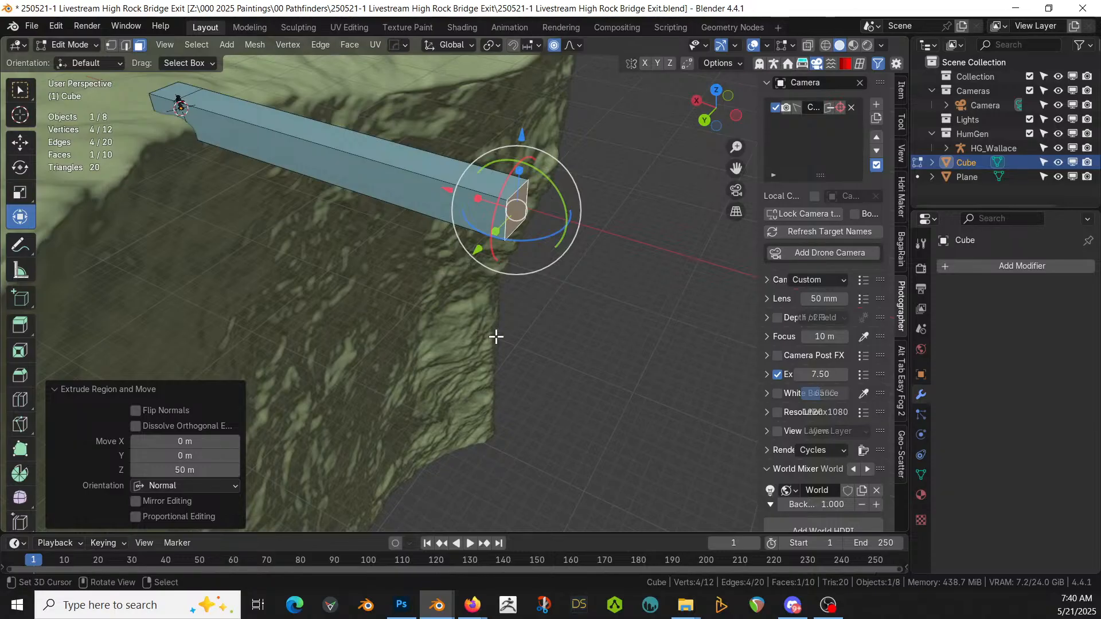
{"action": "type", "text": "e"}
{"action": "type", "text": "10"}
{"action": "key", "text": "Return"}
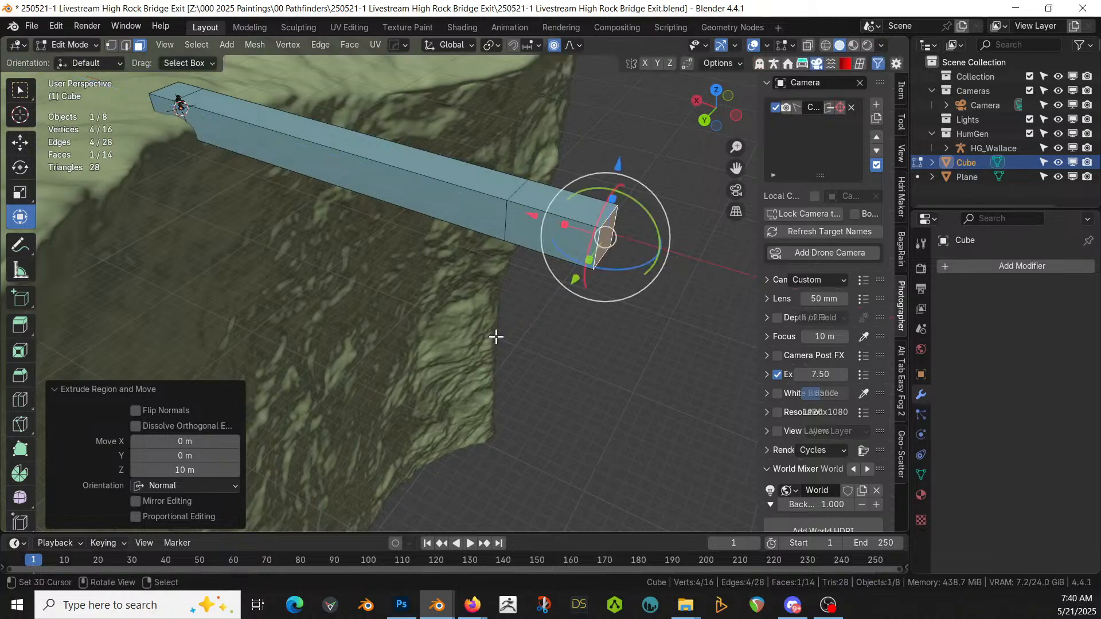
Step: Extrude the underside face of the 10 m end segment downward 150 m to form a bridge pillar
{"action": "middle_click_drag", "start_coordinate": [617, 315], "coordinate": [509, 83]}
{"action": "right_click", "coordinate": [509, 81]}
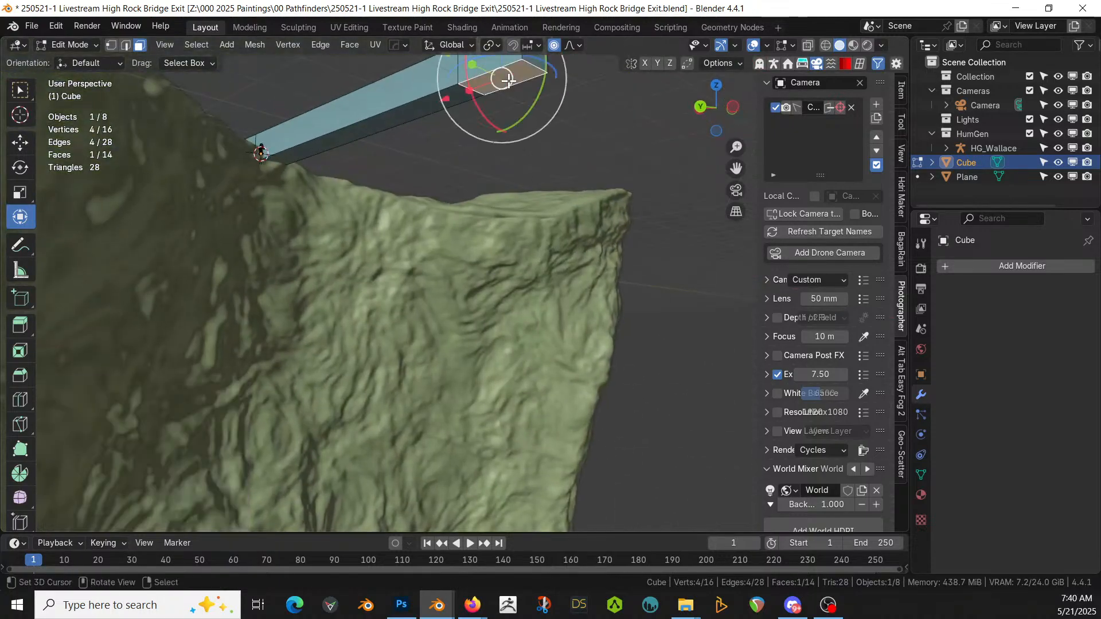
{"action": "key", "text": "e"}
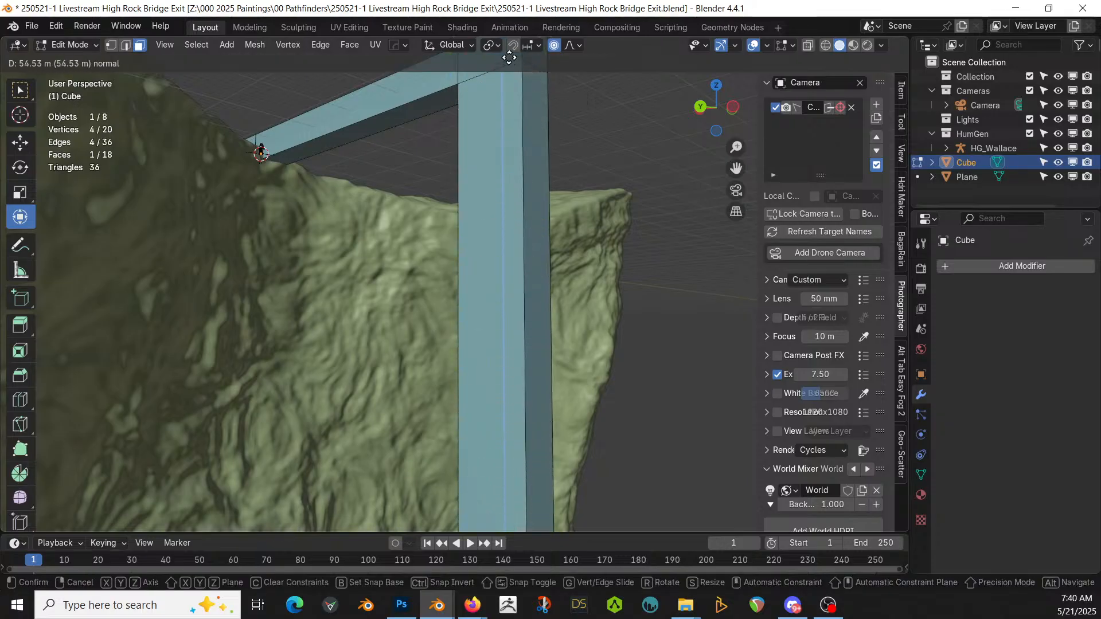
{"action": "left_click", "coordinate": [549, 86]}
{"action": "middle_click_drag", "start_coordinate": [578, 150], "coordinate": [577, 278]}
{"action": "scroll", "coordinate": [577, 278], "scroll_direction": "down", "scroll_amount": 2}
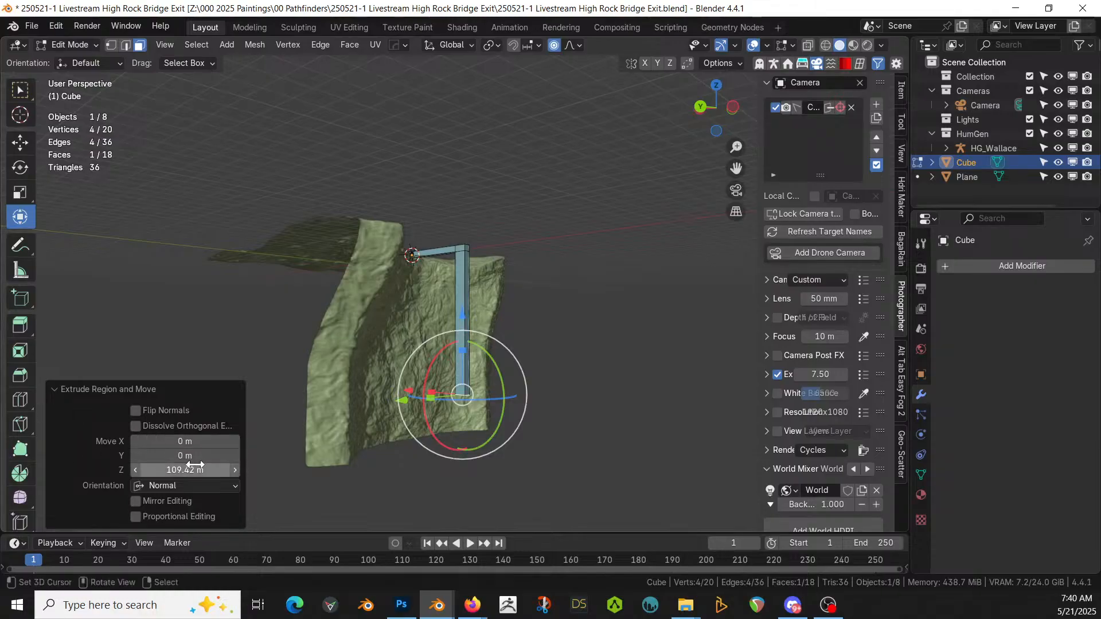
{"action": "left_click", "coordinate": [174, 471]}
{"action": "type", "text": "150"}
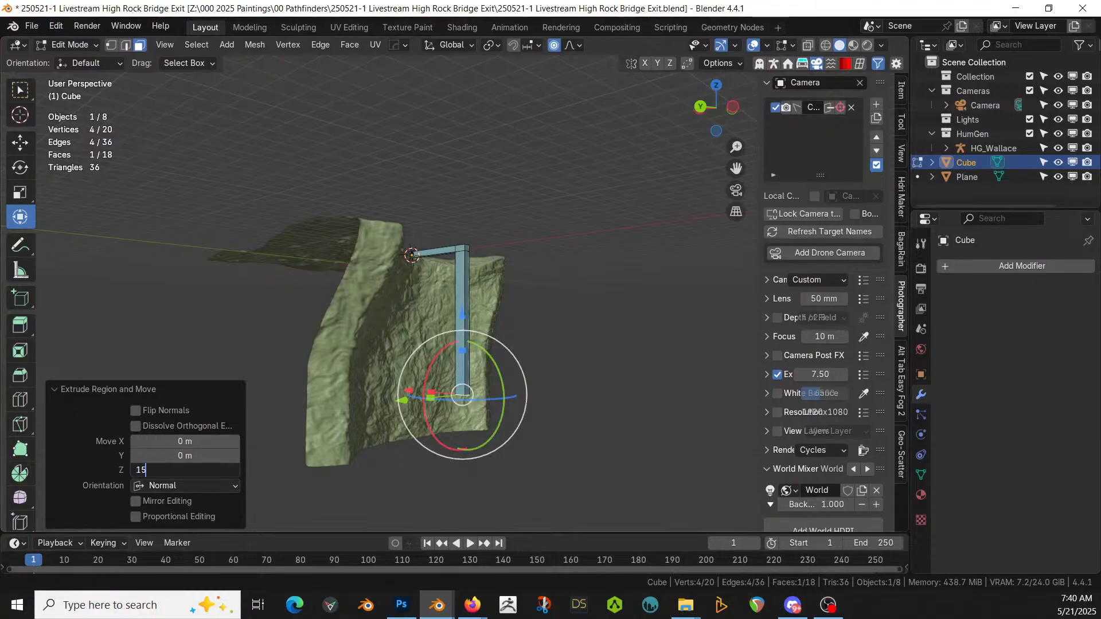
{"action": "key", "text": "Return"}
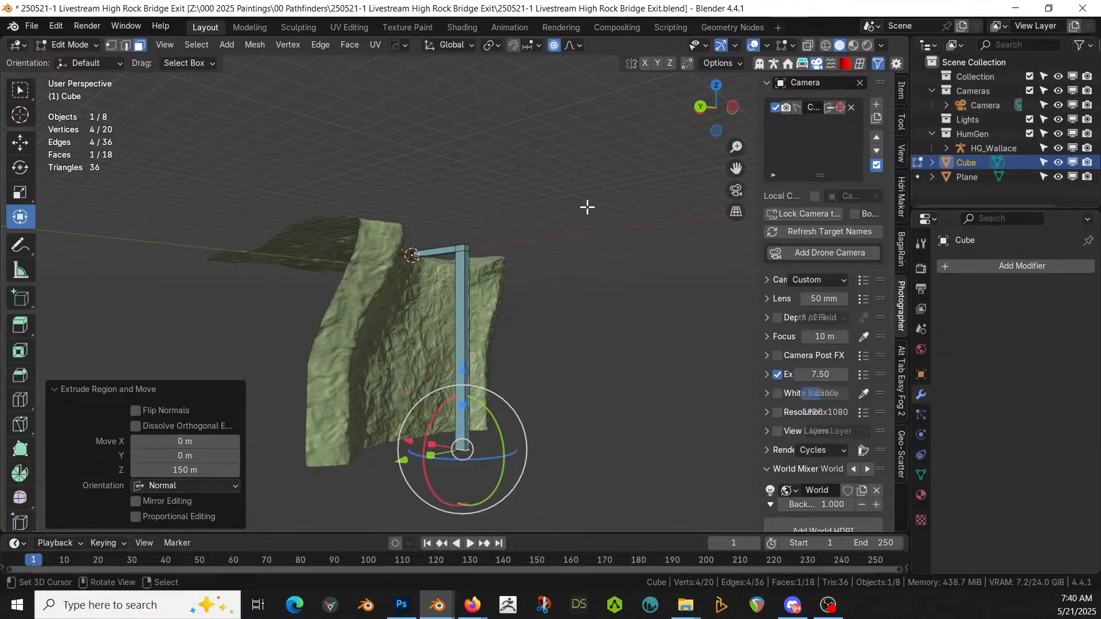
Step: Isolate the bridge mesh in local view and select the inner corner edge where the deck meets the pillar
{"action": "scroll", "coordinate": [541, 344], "scroll_direction": "up", "scroll_amount": 5}
{"action": "middle_click_drag", "start_coordinate": [528, 320], "coordinate": [297, 469]}
{"action": "key", "text": "KP_Divide"}
{"action": "scroll", "coordinate": [558, 155], "scroll_direction": "up", "scroll_amount": 3}
{"action": "middle_click_drag", "start_coordinate": [558, 155], "coordinate": [346, 323], "text": "shift"}
{"action": "key", "text": "2"}
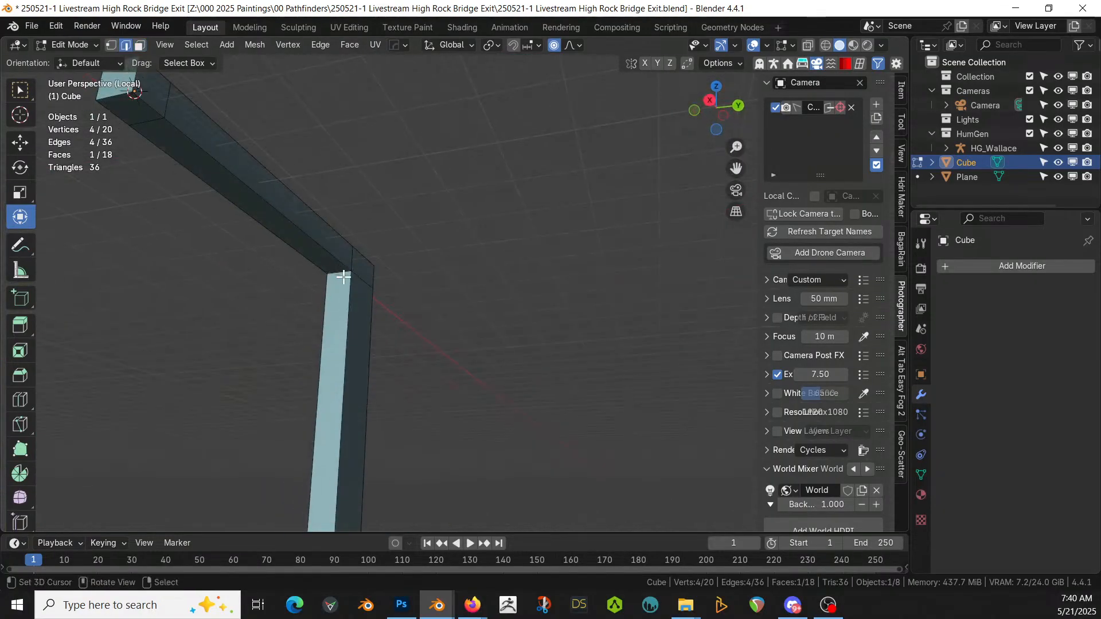
{"action": "middle_click_drag", "start_coordinate": [411, 325], "coordinate": [457, 265]}
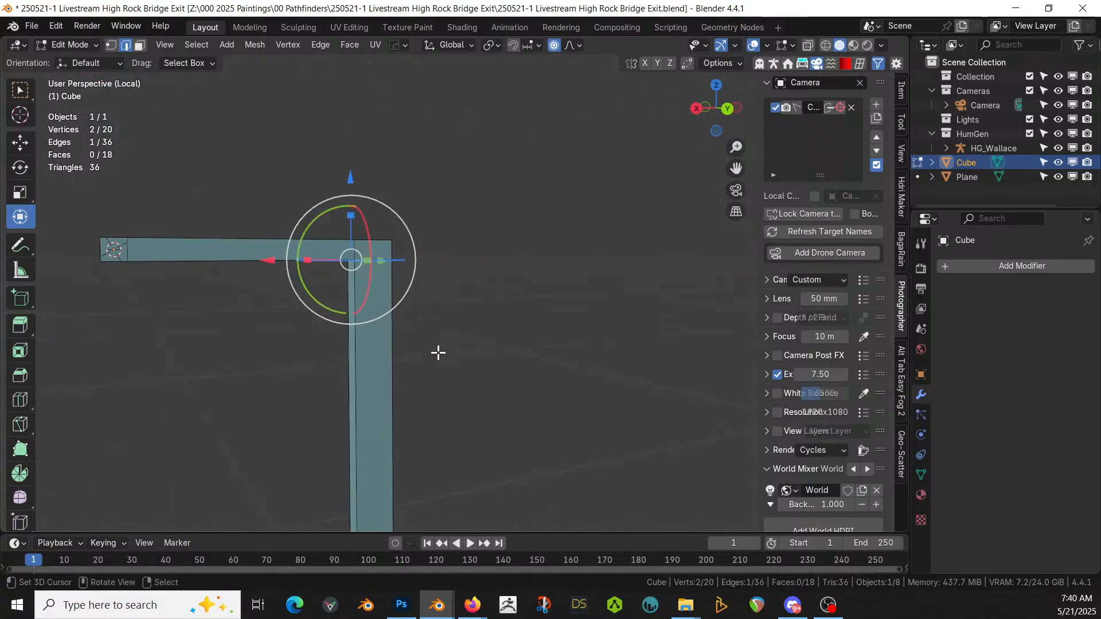
Step: Try a bevel on the inner corner edge between deck and pillar, and undo it
{"action": "key", "text": "ctrl+b"}
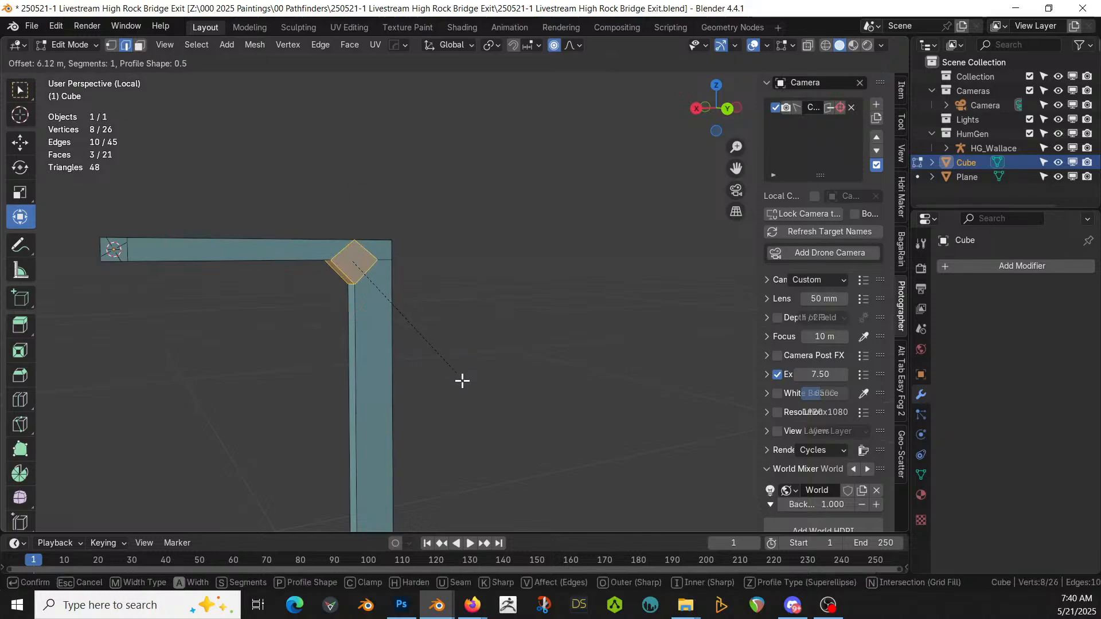
{"action": "left_click", "coordinate": [514, 429]}
{"action": "middle_click_drag", "start_coordinate": [458, 409], "coordinate": [467, 450]}
{"action": "key", "text": "ctrl+z"}
Step: Bevel the inner corner edge between deck and pillar with one segment and an offset of about 5.5 m
{"action": "key", "text": "ctrl+b"}
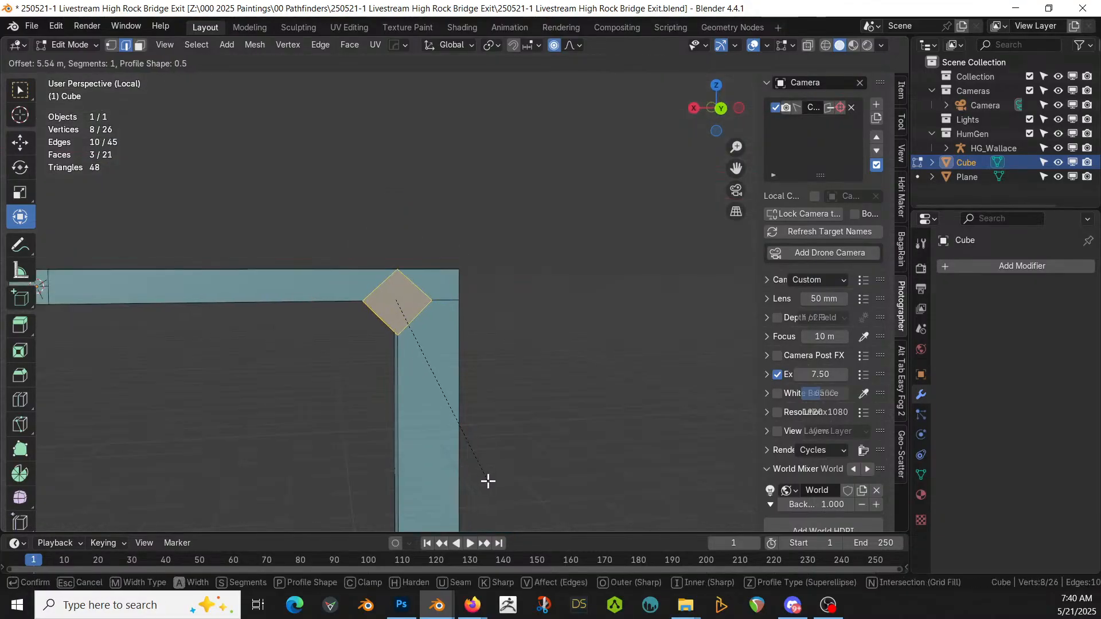
{"action": "left_click", "coordinate": [488, 470]}
{"action": "mouse_move", "coordinate": [487, 467]}
{"action": "middle_mouse_down"}
{"action": "mouse_move", "coordinate": [543, 440]}
{"action": "mouse_move", "coordinate": [476, 461]}
{"action": "middle_mouse_up"}
{"action": "key", "text": "Tab"}
{"action": "scroll", "coordinate": [481, 464], "scroll_direction": "down", "scroll_amount": 2}
{"action": "key", "text": "Tab"}
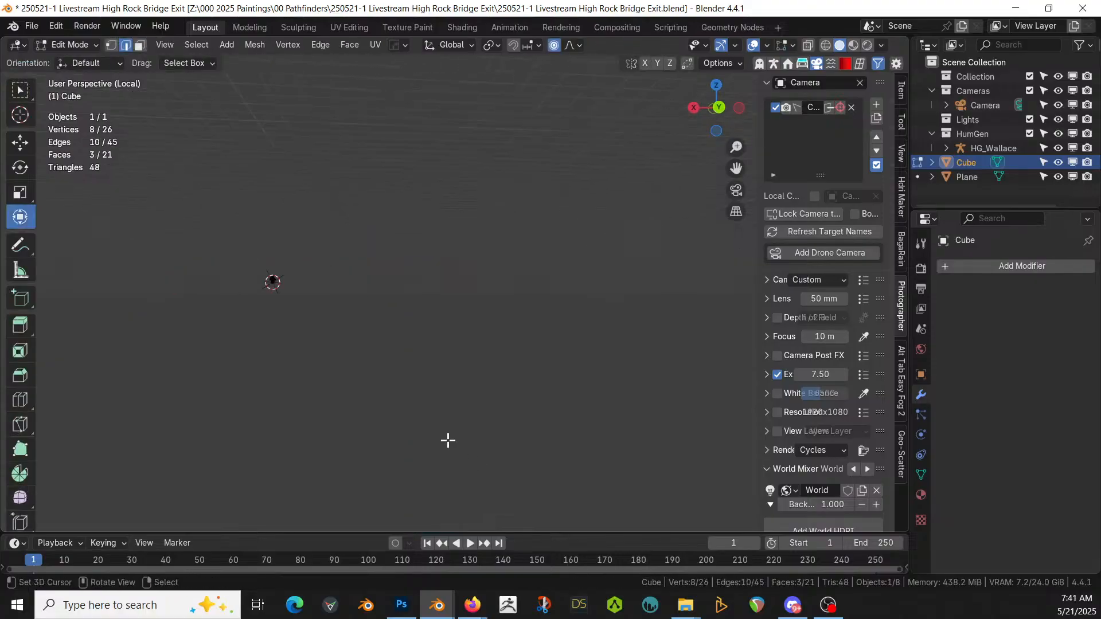
Step: Leave local view and place the 3D cursor at the centre of the bridge's end face above the pillar
{"action": "key", "text": "KP_Divide"}
{"action": "middle_click_drag", "start_coordinate": [448, 440], "coordinate": [360, 425]}
{"action": "middle_click_drag", "start_coordinate": [436, 465], "coordinate": [604, 462], "text": "shift"}
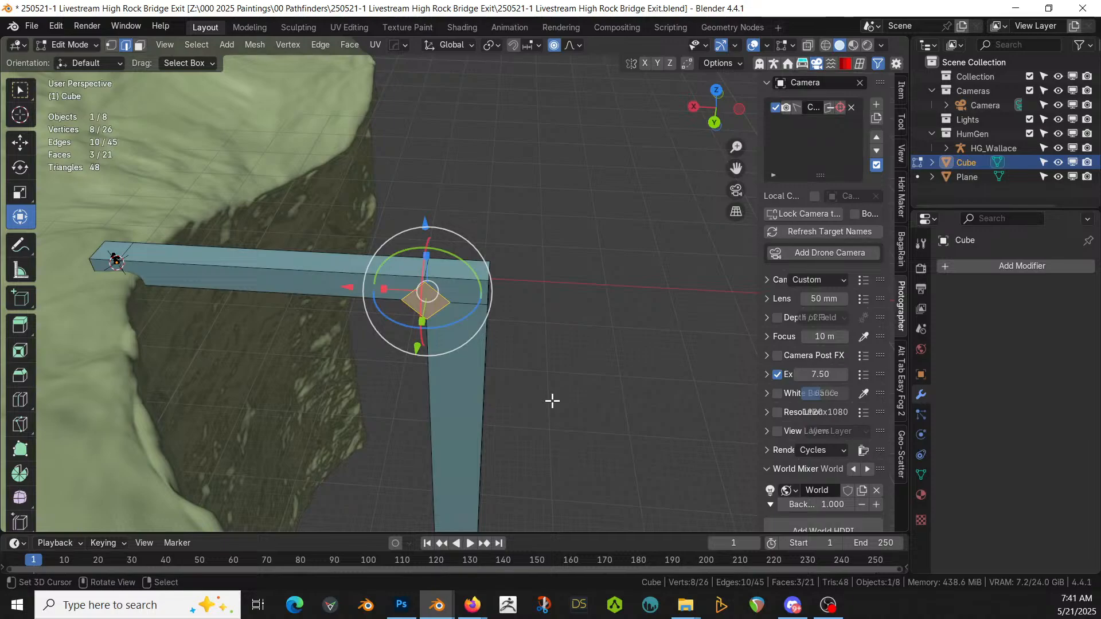
{"action": "middle_click_drag", "start_coordinate": [522, 321], "coordinate": [445, 319]}
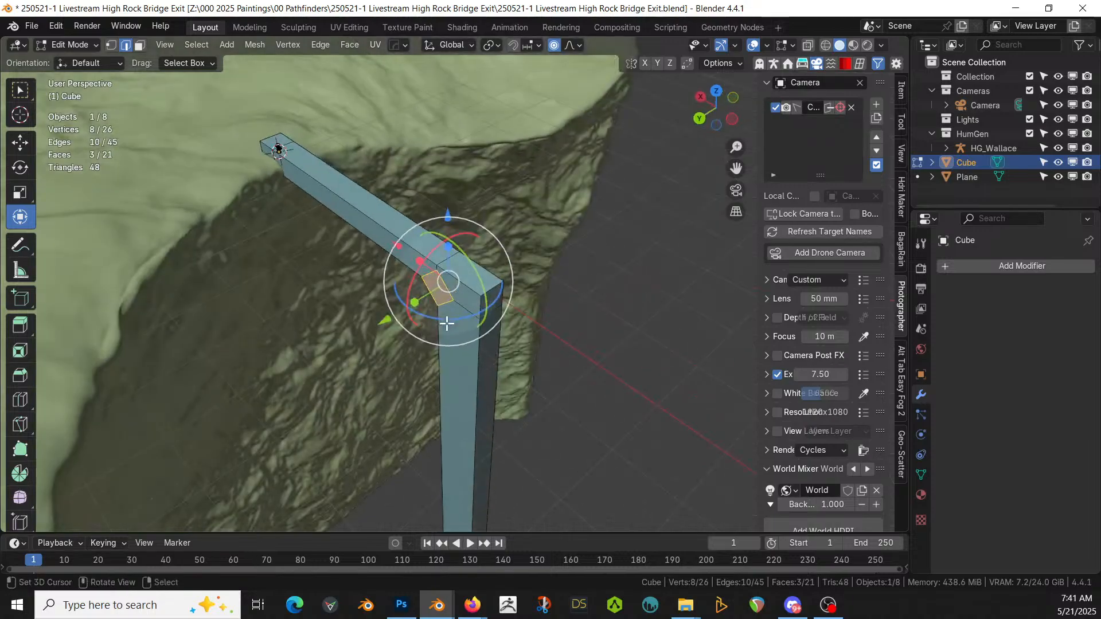
{"action": "key", "text": "alt+a"}
{"action": "right_click", "coordinate": [496, 299]}
{"action": "key", "text": "3"}
{"action": "right_click", "coordinate": [496, 300]}
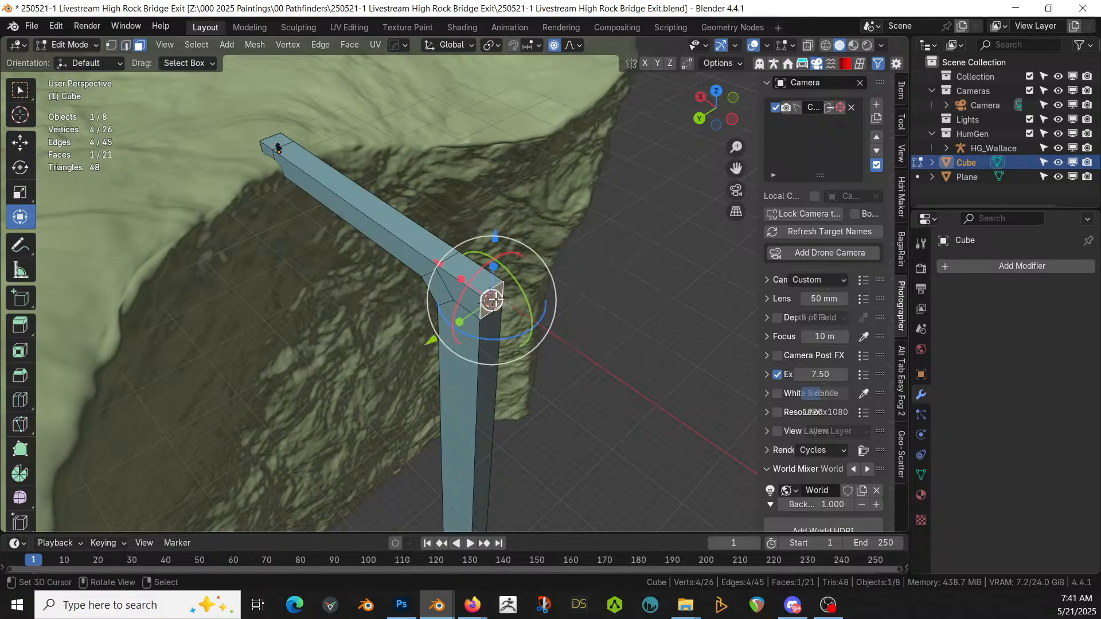
Step: Return to Object Mode and set the bridge's origin to the 3D cursor
{"action": "key", "text": "Tab"}
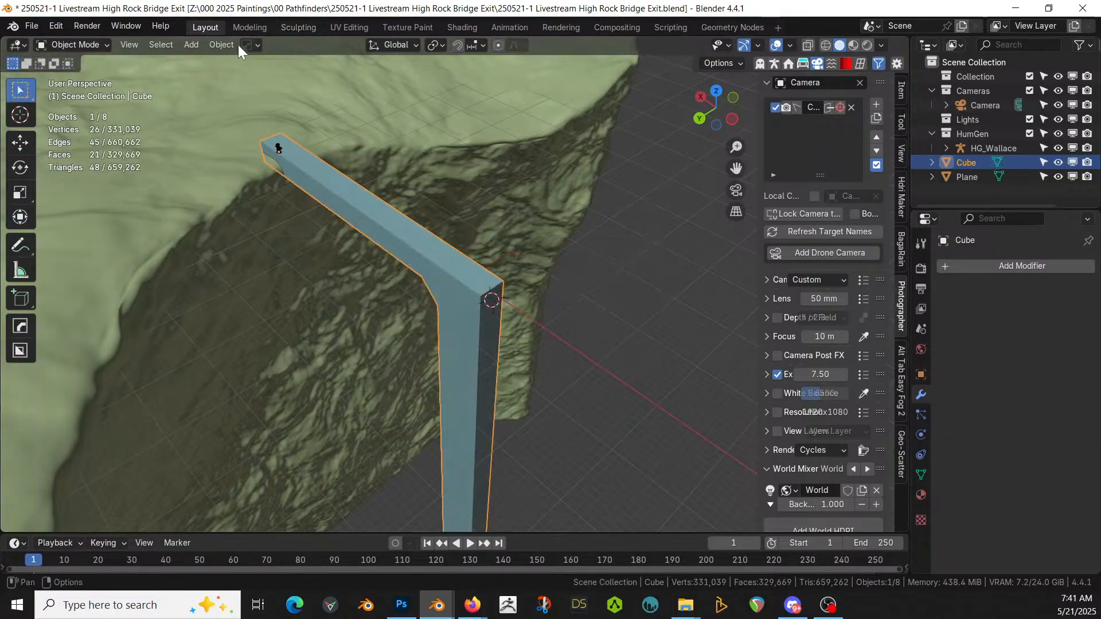
{"action": "left_click", "coordinate": [221, 45]}
{"action": "mouse_move", "coordinate": [268, 76]}
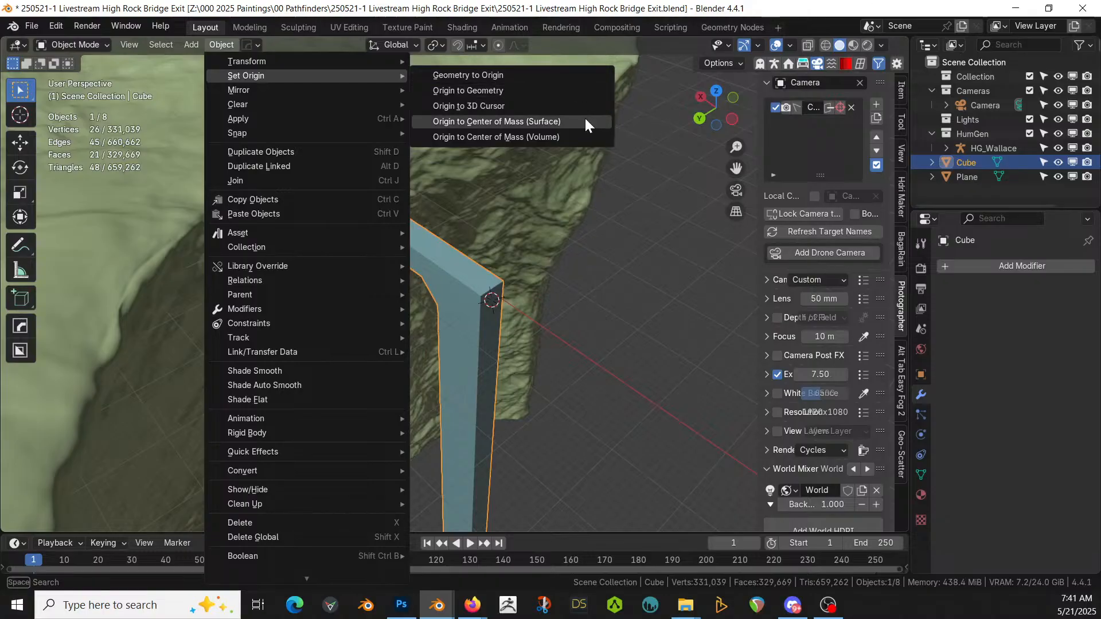
{"action": "left_click", "coordinate": [548, 106]}
Step: Mirror the bridge across the X axis with bisect so the deck extends past the pillar on both sides
{"action": "key", "text": "alt+x"}
{"action": "left_click", "coordinate": [426, 248]}
{"action": "middle_click_drag", "start_coordinate": [457, 270], "coordinate": [683, 274]}
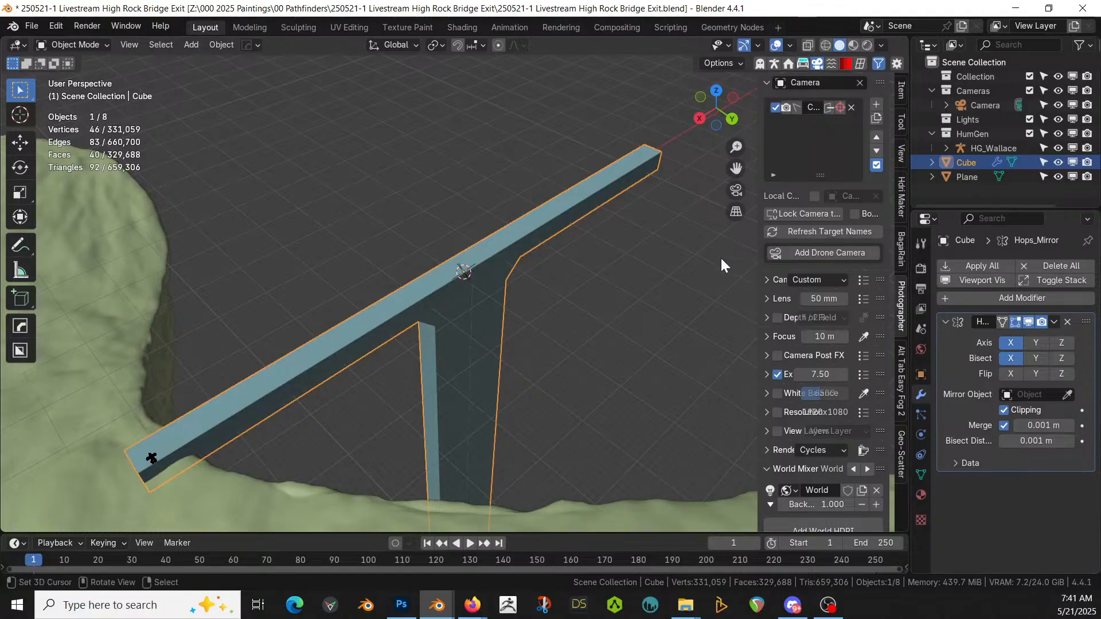
{"action": "middle_click_drag", "start_coordinate": [527, 264], "coordinate": [508, 319]}
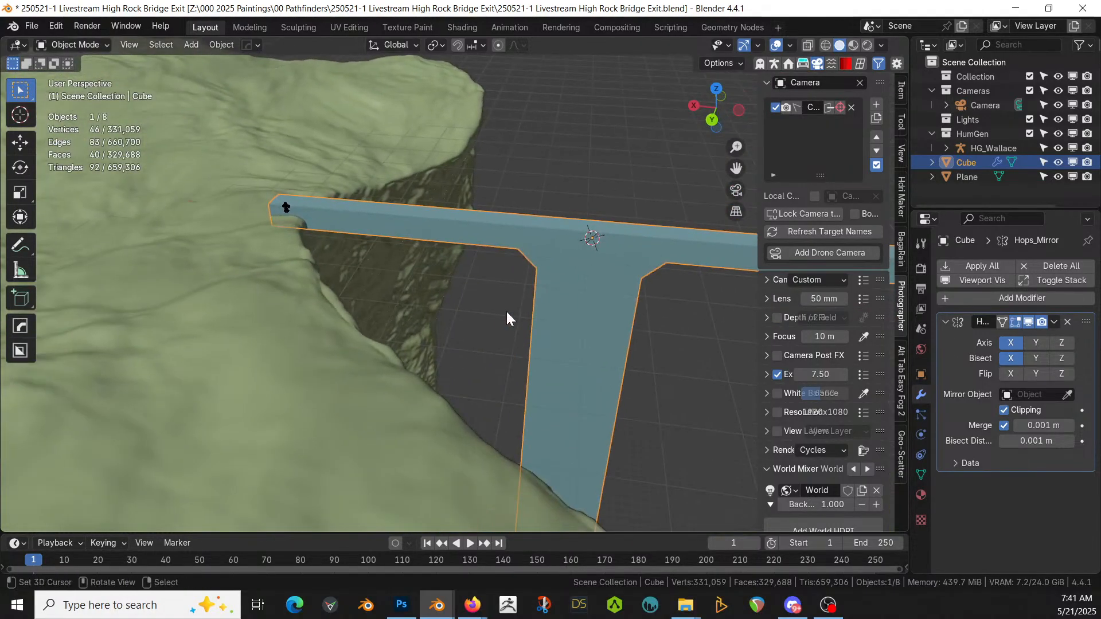
Step: Isolate the mirrored bridge in local view
{"action": "left_click", "coordinate": [463, 212]}
{"action": "key", "text": "Tab"}
{"action": "key", "text": "Tab"}
{"action": "left_click", "coordinate": [463, 240]}
{"action": "key", "text": "KP_Divide"}
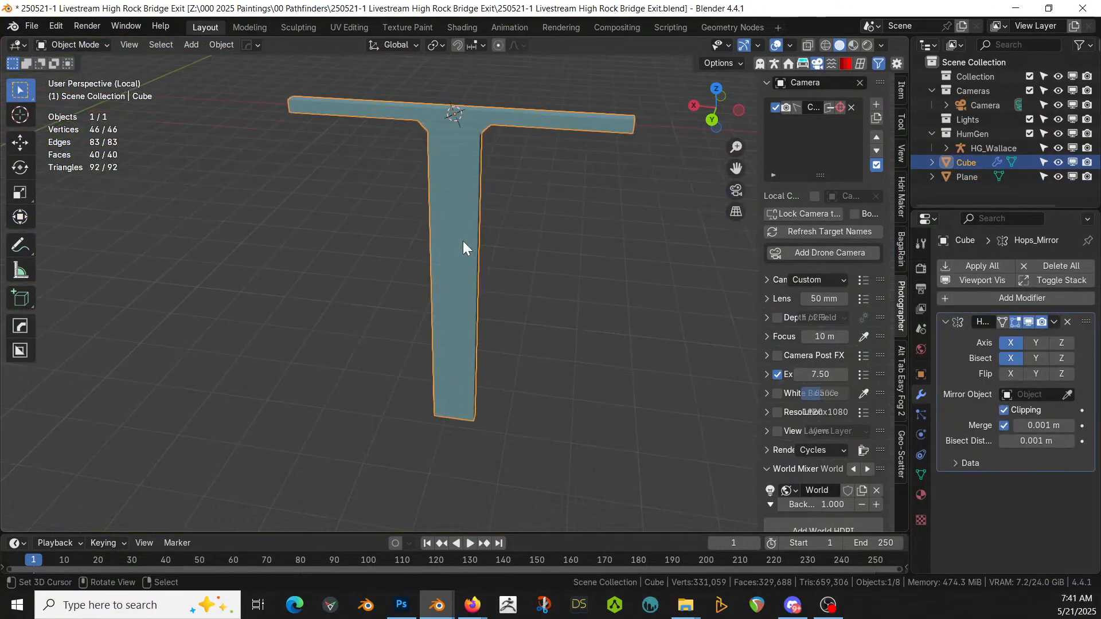
{"action": "scroll", "coordinate": [463, 241], "scroll_direction": "up", "scroll_amount": 3}
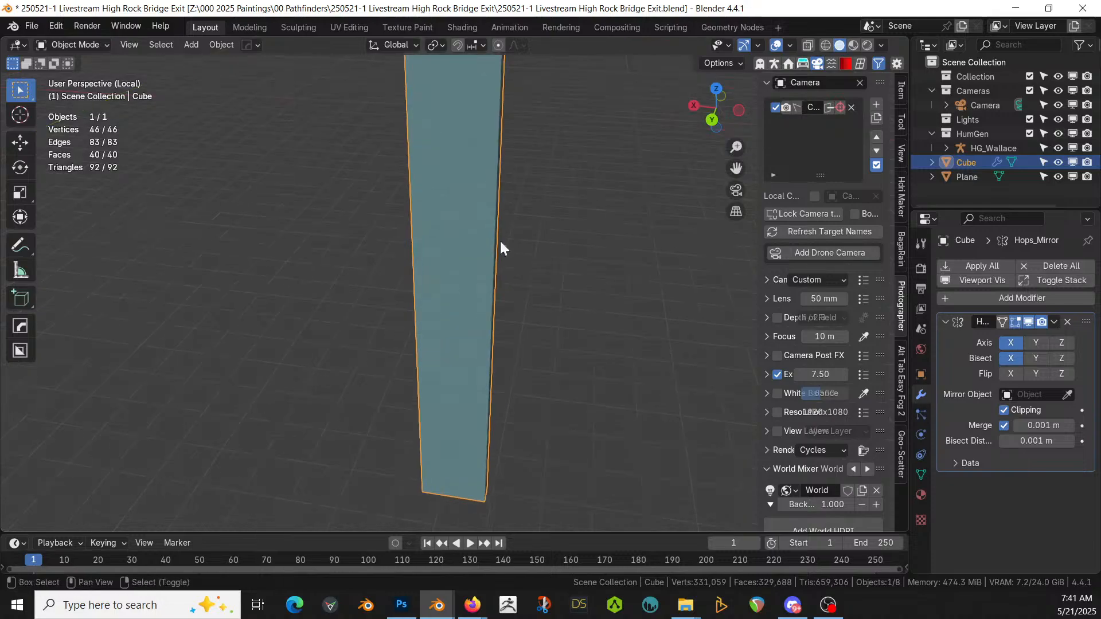
{"action": "middle_click_drag", "start_coordinate": [483, 235], "coordinate": [569, 70], "text": "shift"}
{"action": "middle_click_drag", "start_coordinate": [500, 353], "coordinate": [526, 298]}
Step: Add 10 evenly spaced loop cuts across the deck's underside between the end segment and the pillar
{"action": "key", "text": "Tab"}
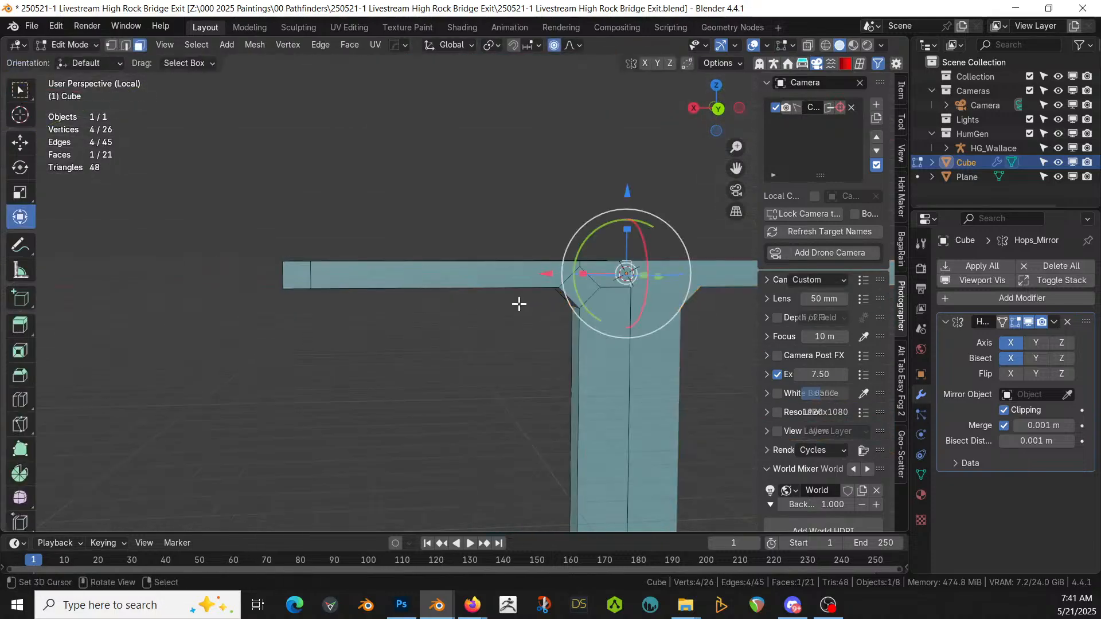
{"action": "left_click", "coordinate": [483, 276]}
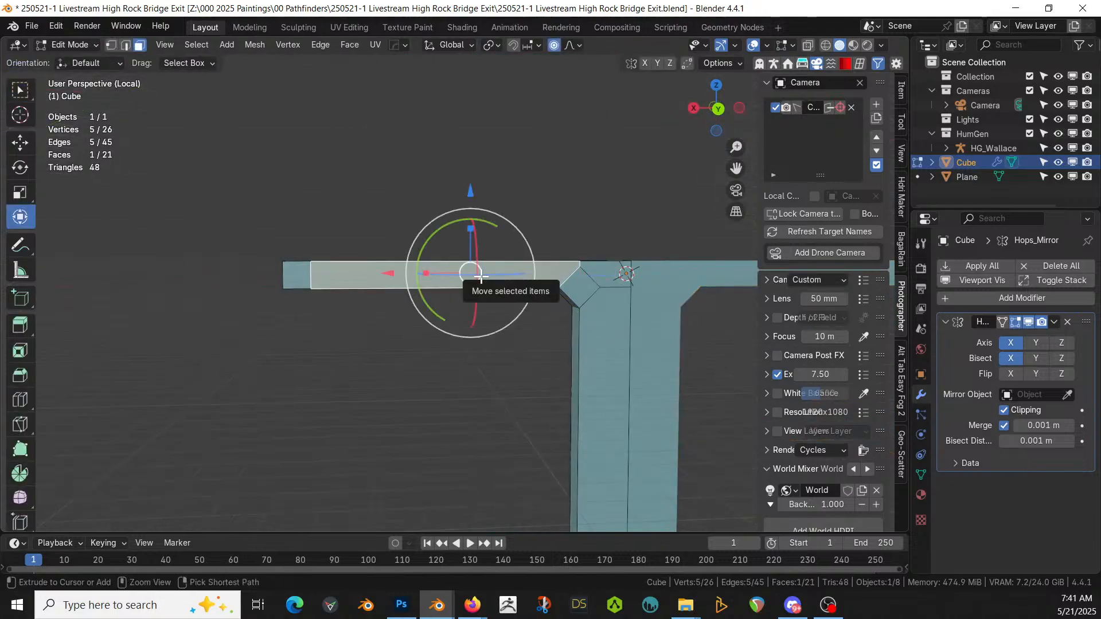
{"action": "key", "text": "ctrl+r"}
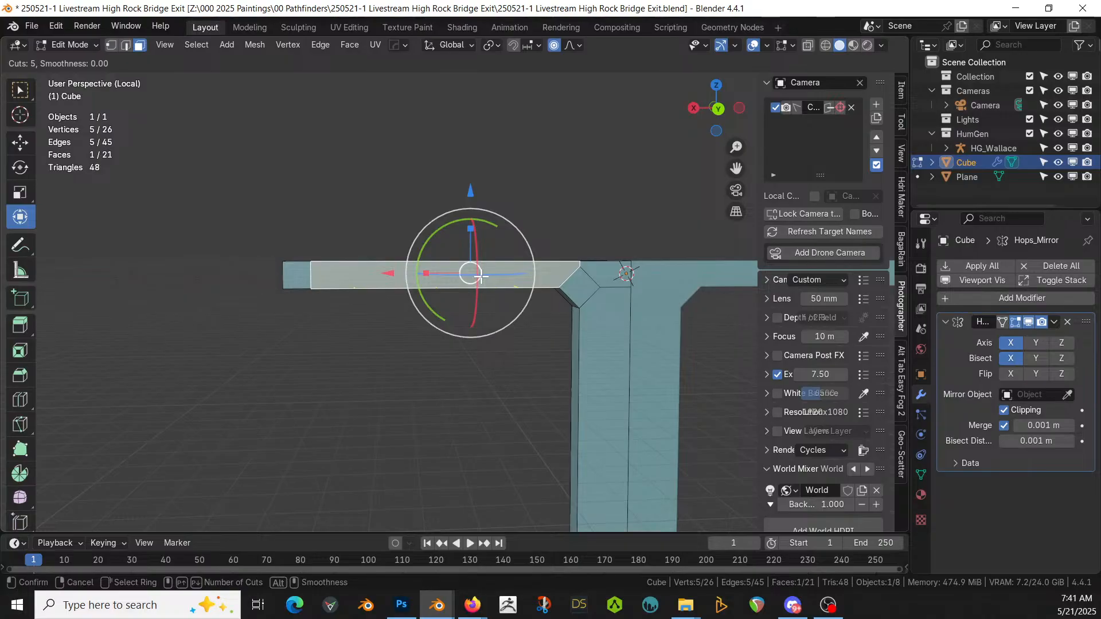
{"action": "left_click", "coordinate": [480, 277]}
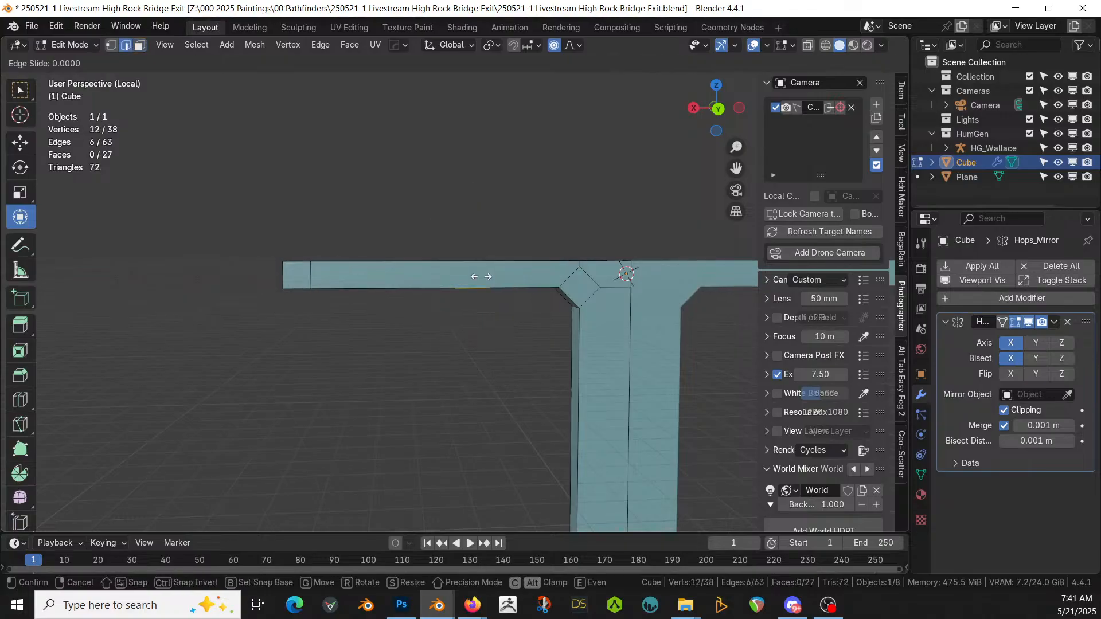
{"action": "right_click", "coordinate": [480, 277]}
{"action": "left_click", "coordinate": [206, 393]}
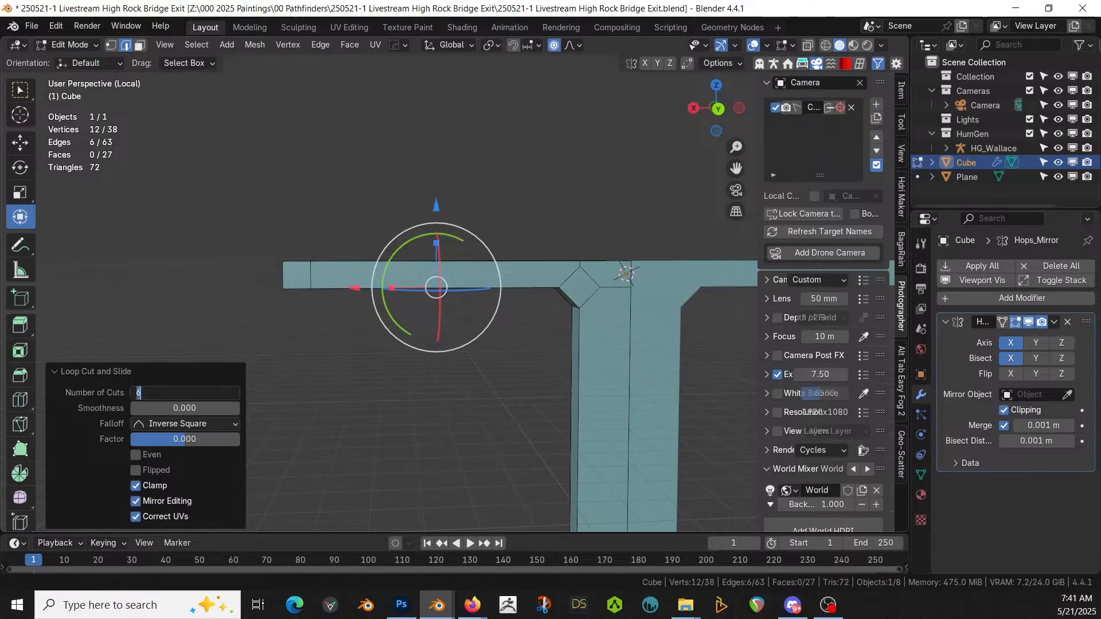
{"action": "key", "text": "Return"}
Step: Add 30 evenly spaced loop cuts down the pillar's inner face below the bevelled corner
{"action": "middle_click_drag", "start_coordinate": [600, 391], "coordinate": [400, 286]}
{"action": "middle_click_drag", "start_coordinate": [674, 294], "coordinate": [533, 336]}
{"action": "left_click", "coordinate": [474, 347]}
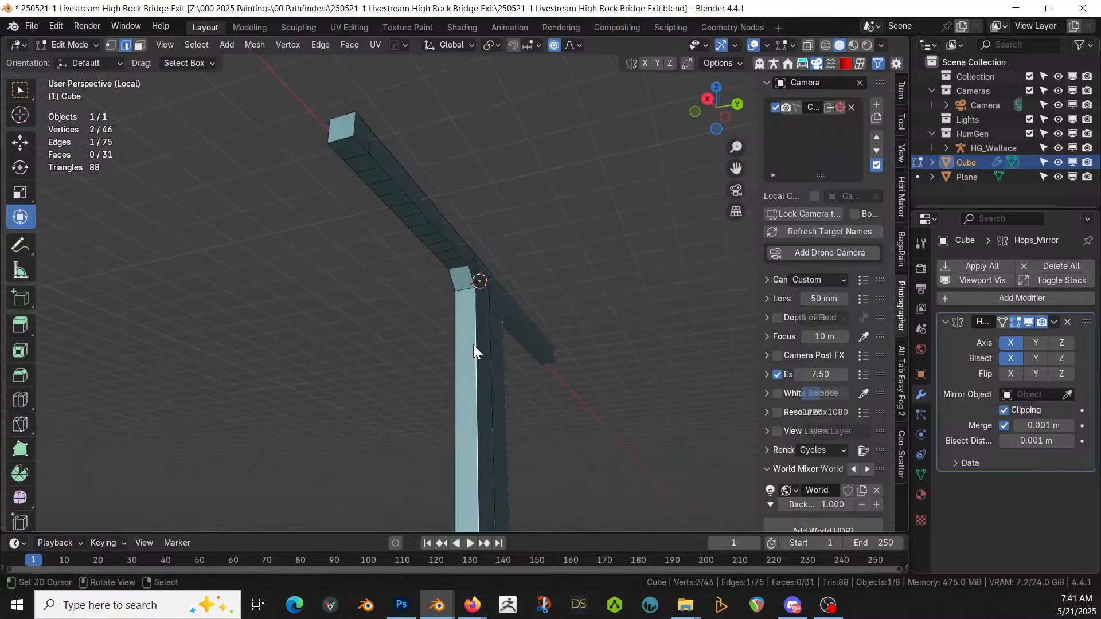
{"action": "key", "text": "ctrl+r"}
{"action": "scroll", "coordinate": [469, 342], "scroll_direction": "up", "scroll_amount": 1}
{"action": "scroll", "coordinate": [469, 344], "scroll_direction": "up", "scroll_amount": 18}
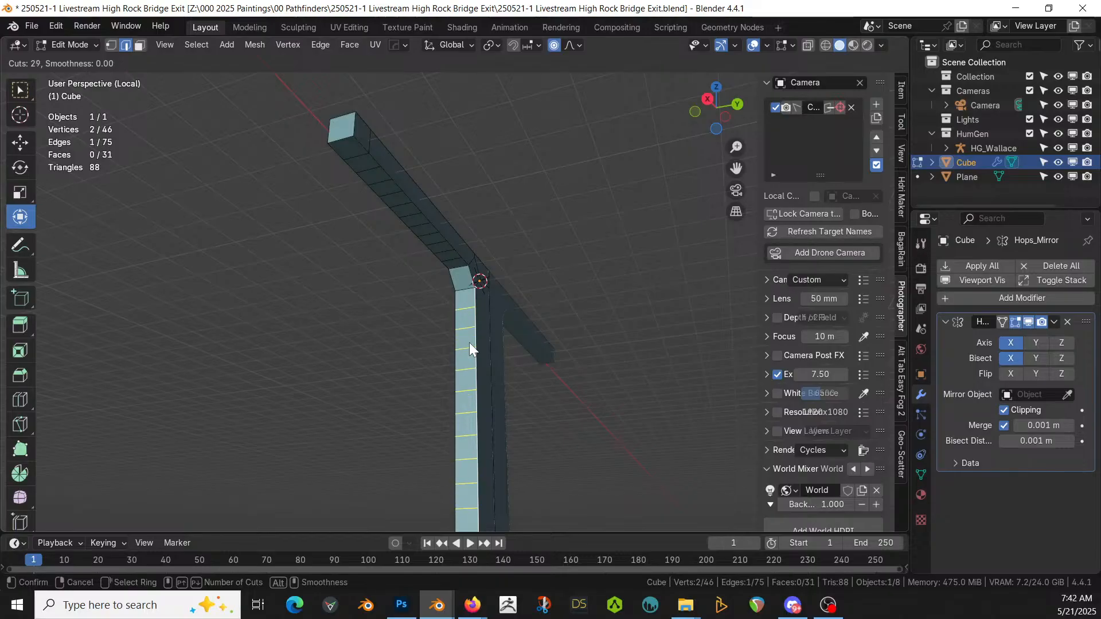
{"action": "left_click", "coordinate": [469, 342]}
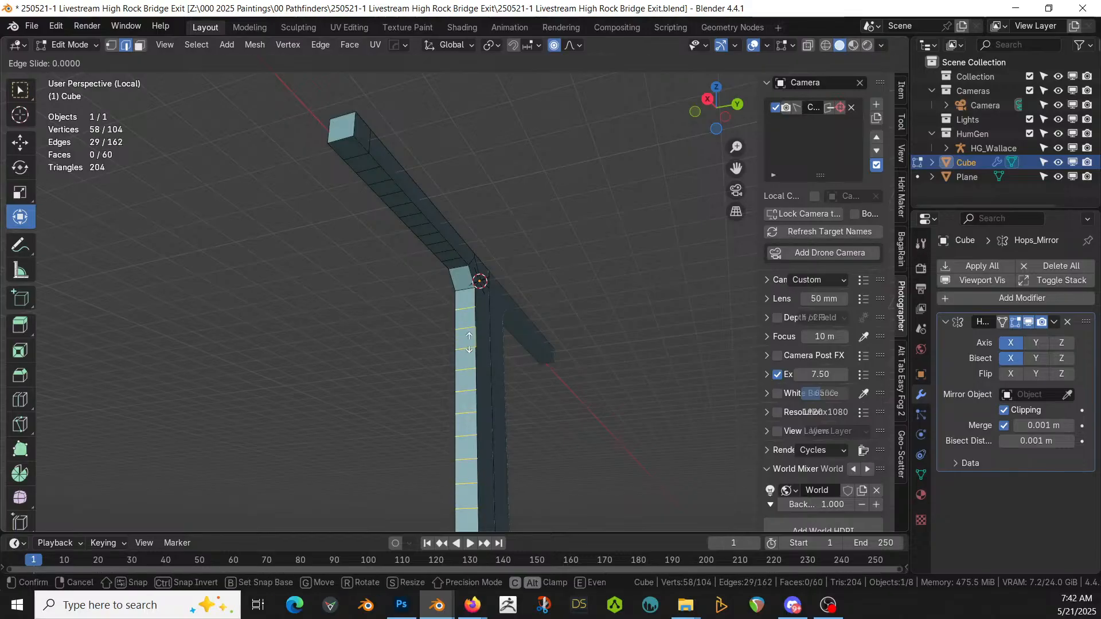
{"action": "right_click", "coordinate": [470, 343]}
{"action": "left_click", "coordinate": [172, 393]}
{"action": "type", "text": "30"}
{"action": "key", "text": "Return"}
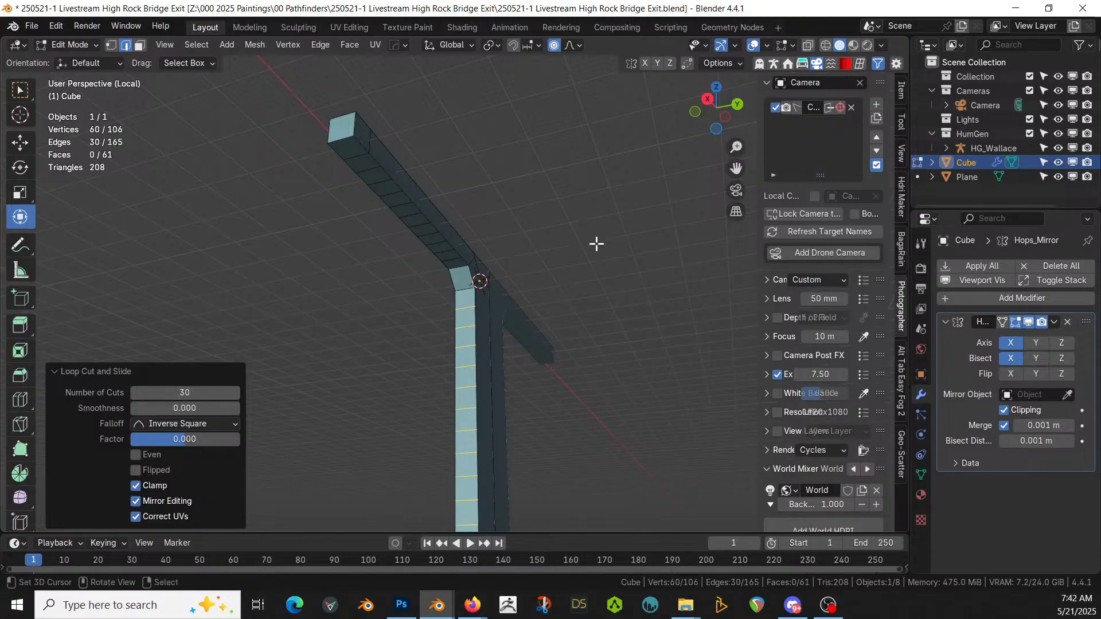
Step: Turn off proportional editing and join a deck underside face to a pillar face with Bridge Edge Loops as a diagonal brace
{"action": "scroll", "coordinate": [596, 244], "scroll_direction": "up", "scroll_amount": 8}
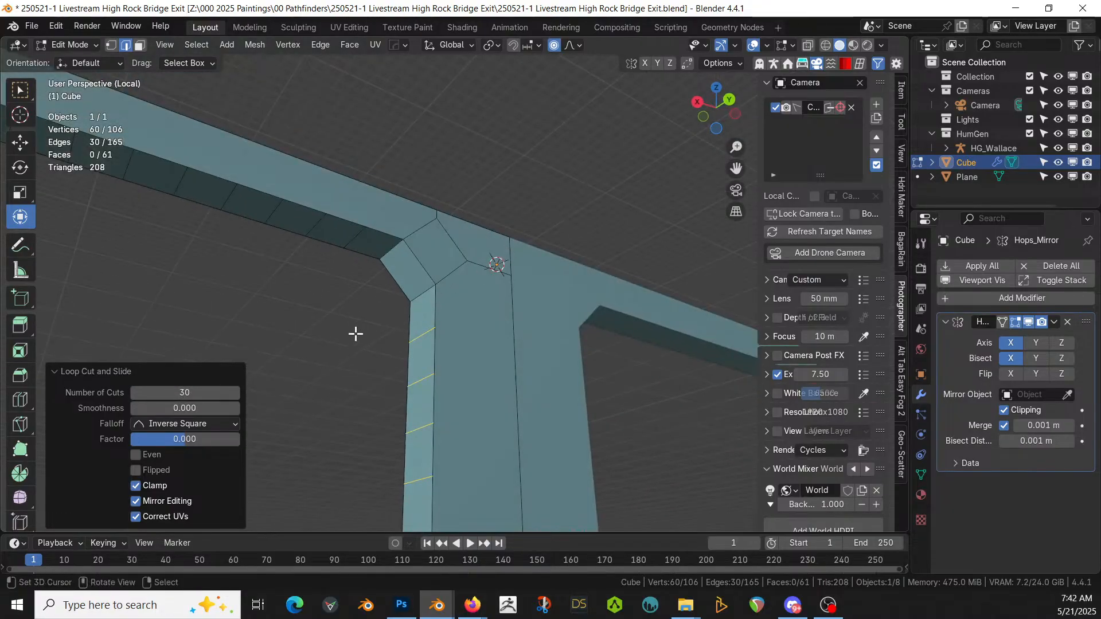
{"action": "left_click", "coordinate": [355, 334]}
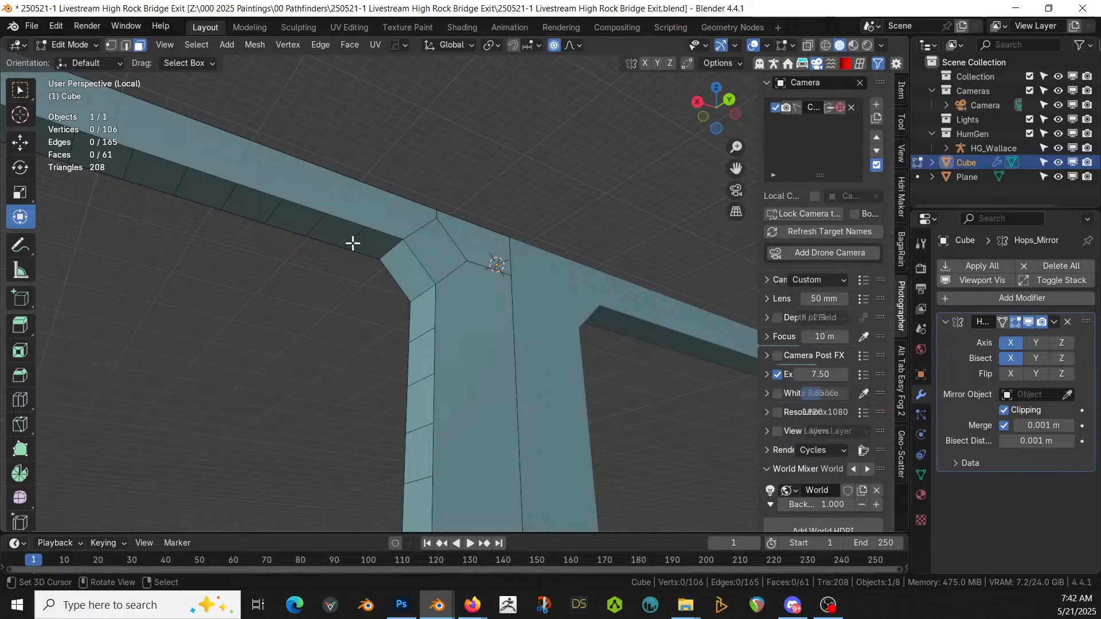
{"action": "left_click", "coordinate": [246, 205]}
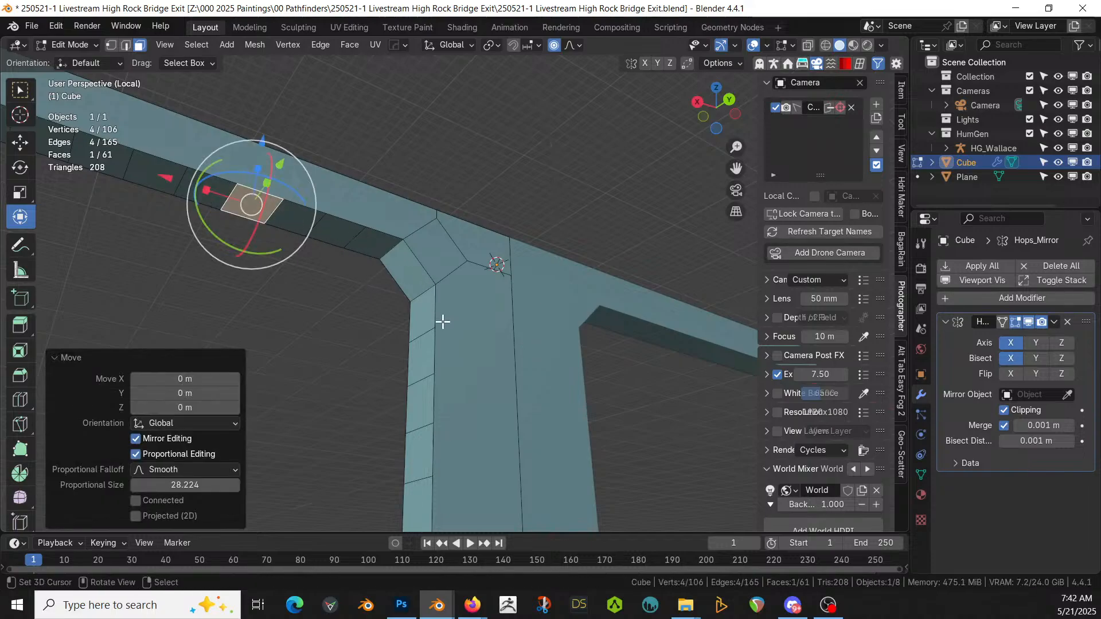
{"action": "left_click", "coordinate": [414, 452], "text": "shift"}
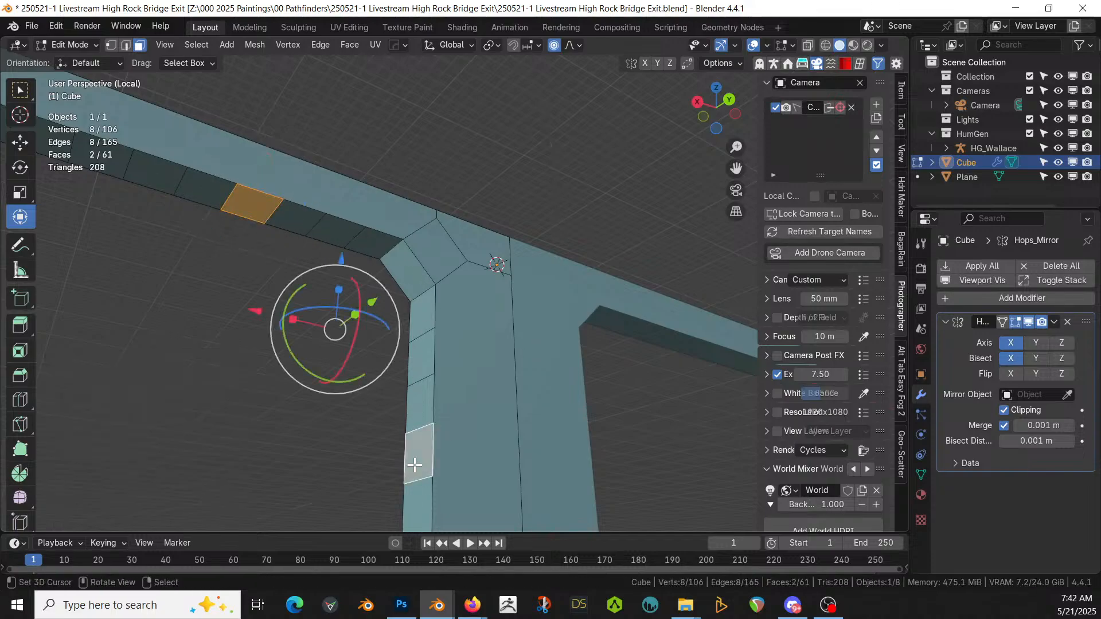
{"action": "key", "text": "o"}
{"action": "key", "text": "ctrl+e"}
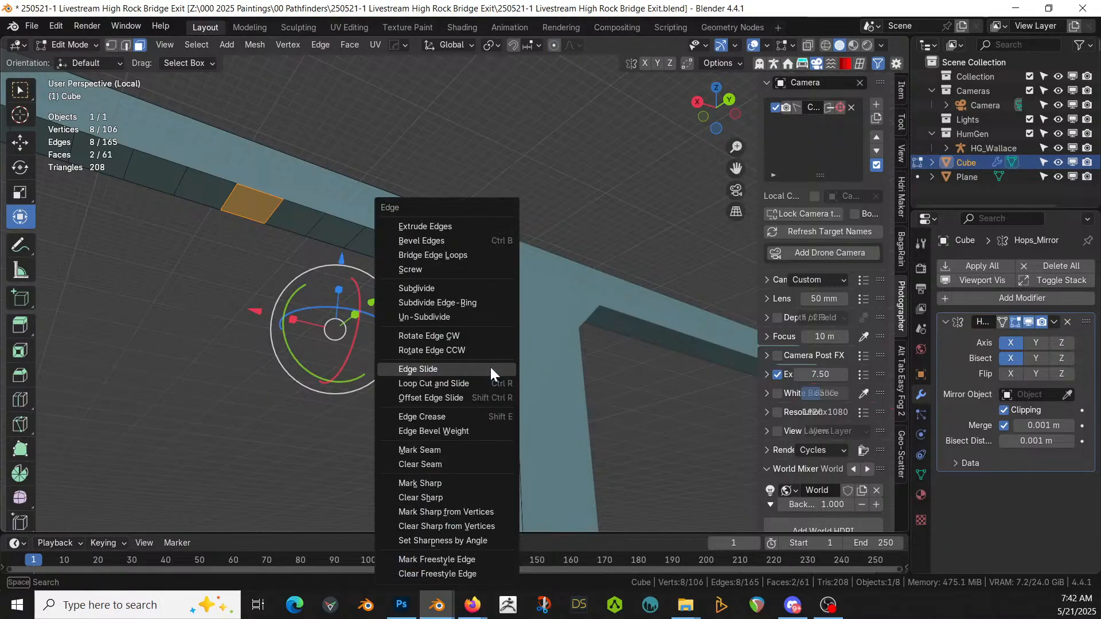
{"action": "left_click", "coordinate": [444, 255]}
{"action": "middle_click_drag", "start_coordinate": [442, 248], "coordinate": [489, 254]}
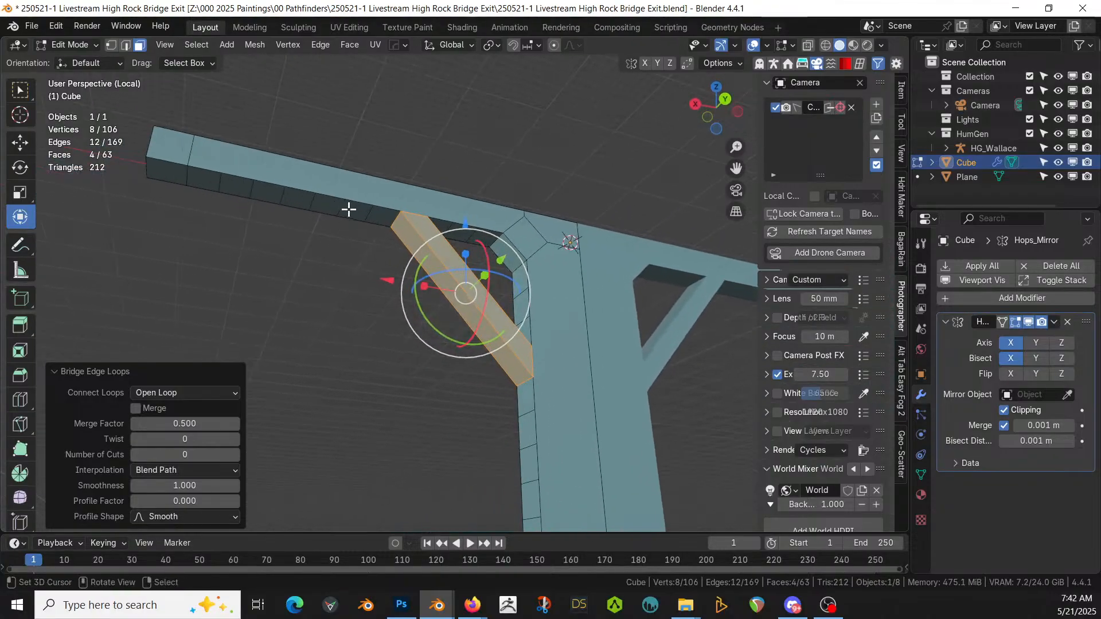
Step: Create a second, longer diagonal brace by bridging a deck underside face farther out with a lower pillar face
{"action": "left_click", "coordinate": [302, 202]}
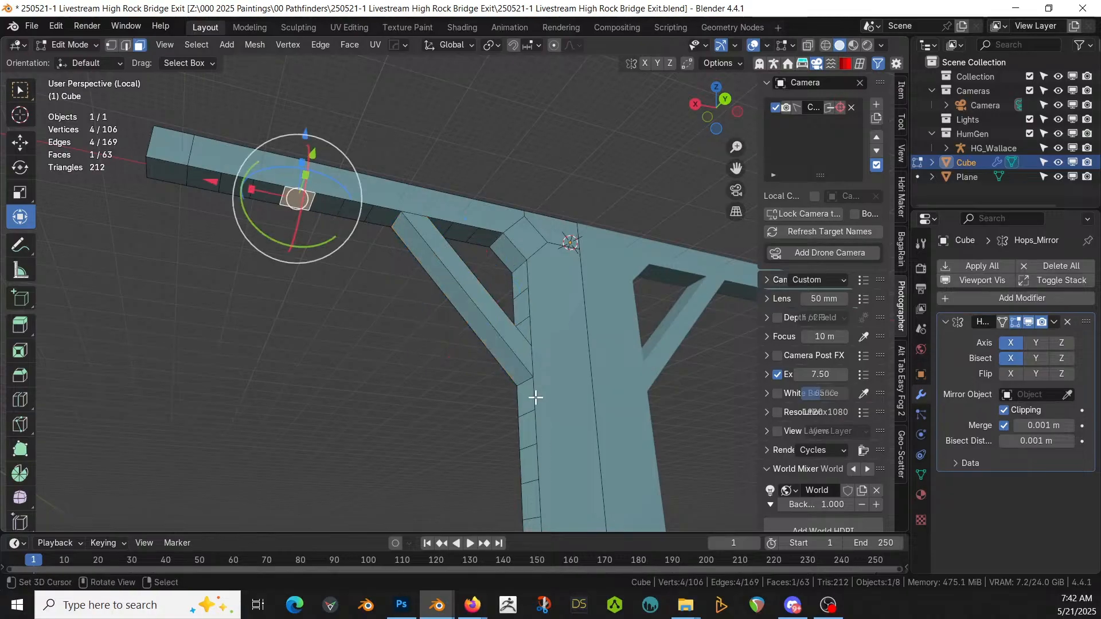
{"action": "left_click", "coordinate": [533, 485], "text": "shift"}
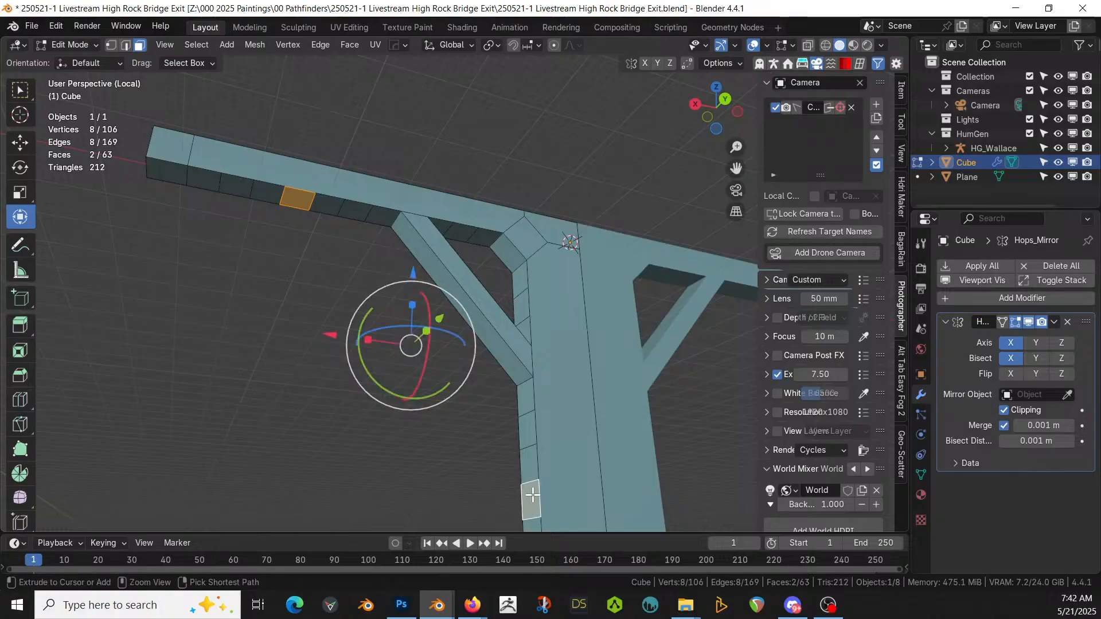
{"action": "key", "text": "ctrl+e"}
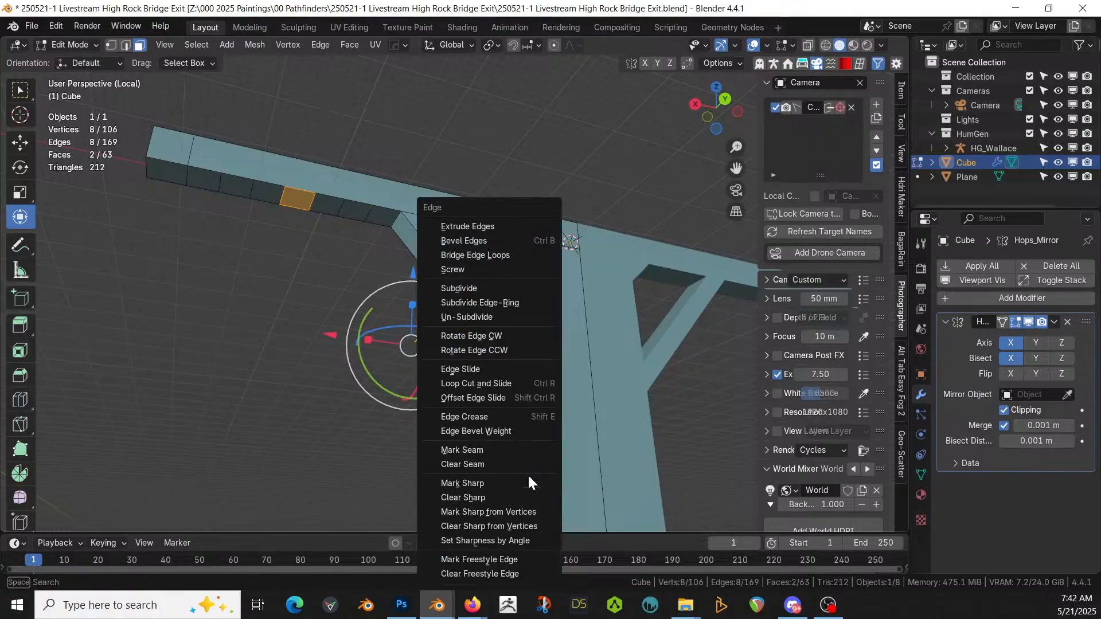
{"action": "left_click", "coordinate": [492, 254]}
{"action": "middle_click_drag", "start_coordinate": [494, 250], "coordinate": [451, 323]}
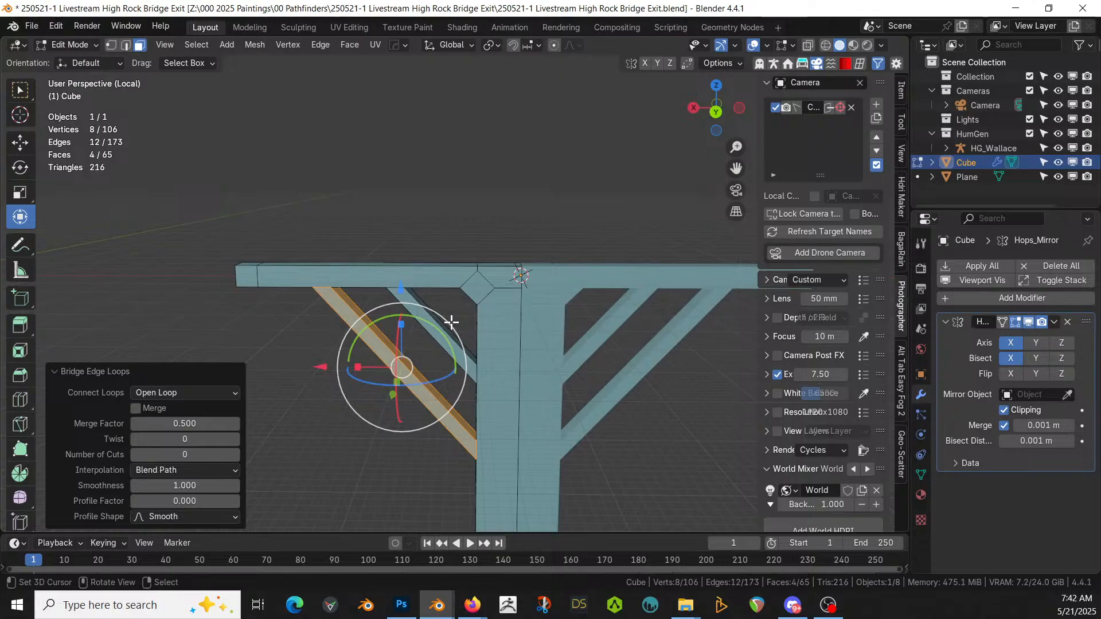
{"action": "middle_click_drag", "start_coordinate": [492, 344], "coordinate": [447, 368]}
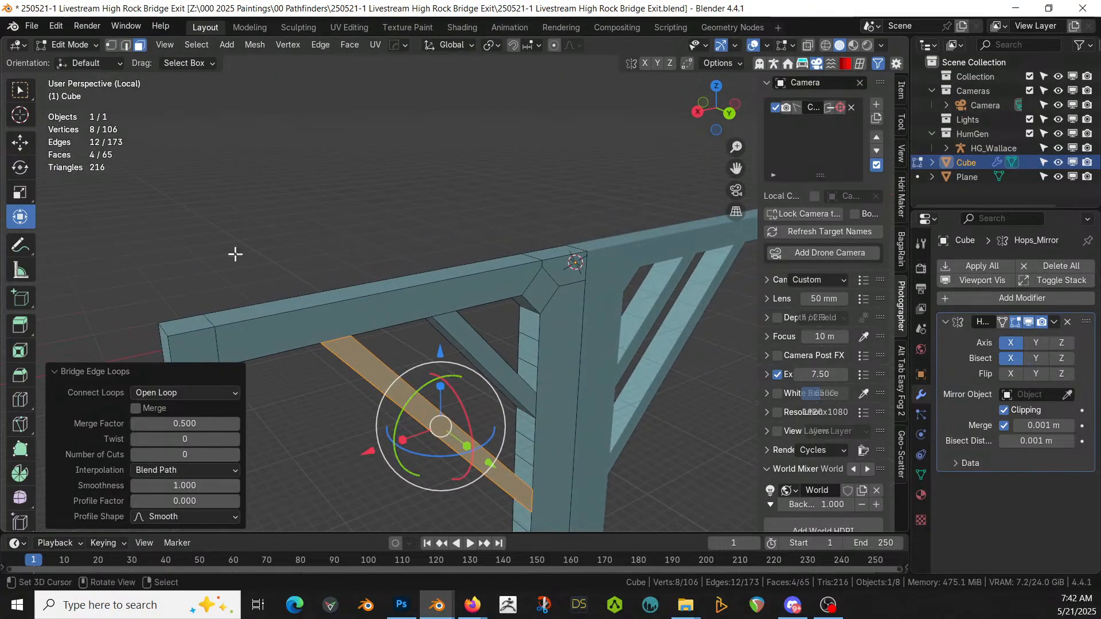
Step: Extrude the deck's three top faces upward about 1.08 m
{"action": "left_click", "coordinate": [203, 325]}
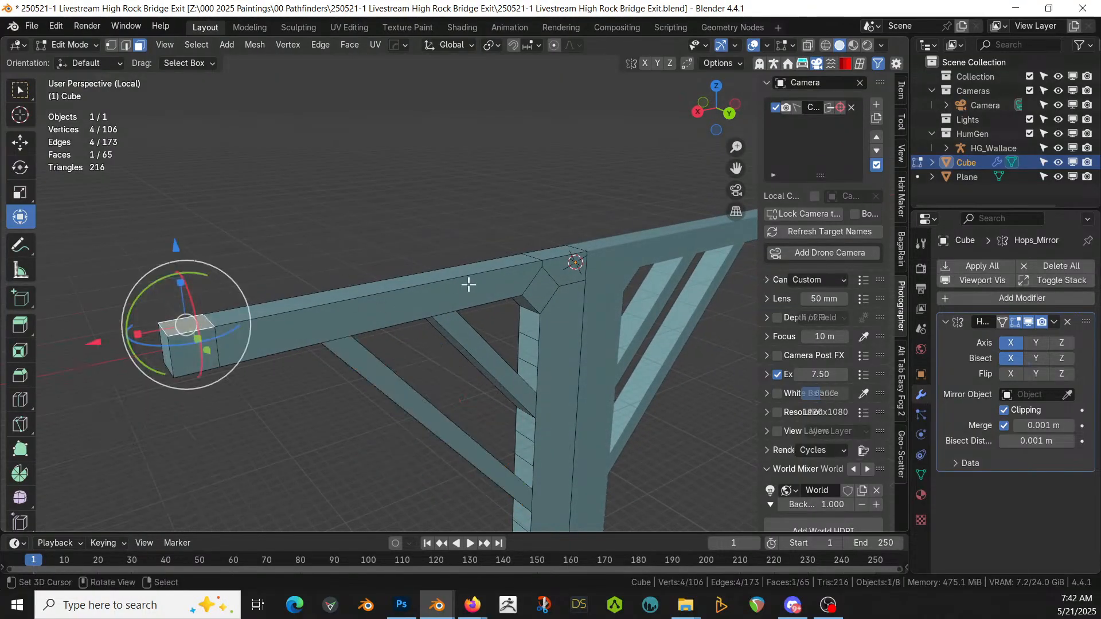
{"action": "left_click", "coordinate": [561, 265], "text": "ctrl"}
{"action": "key", "text": "e"}
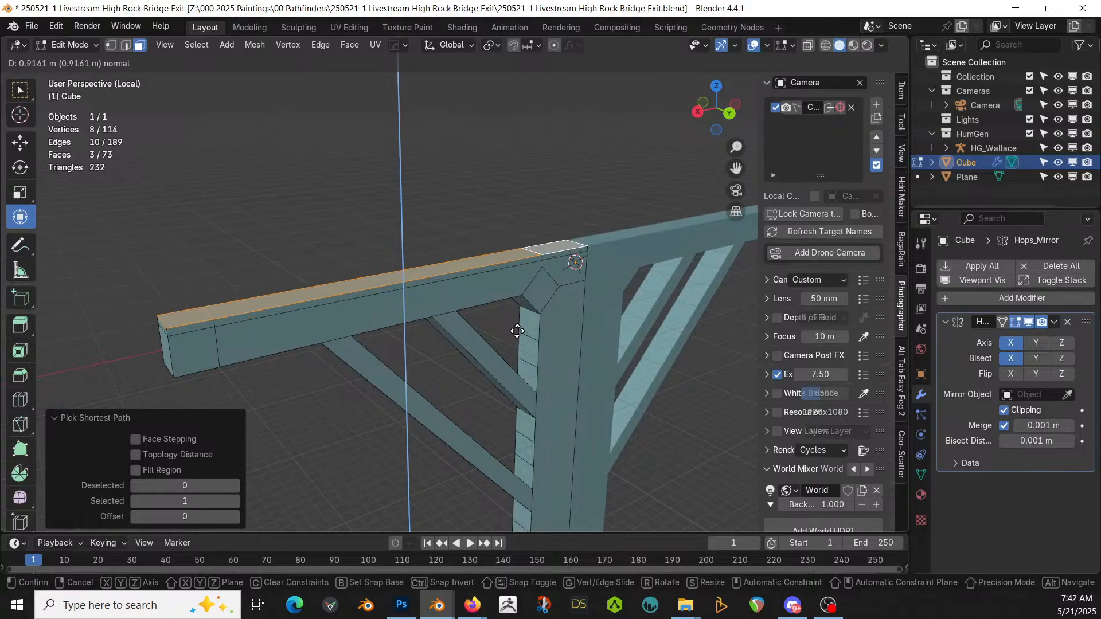
{"action": "left_click", "coordinate": [516, 331]}
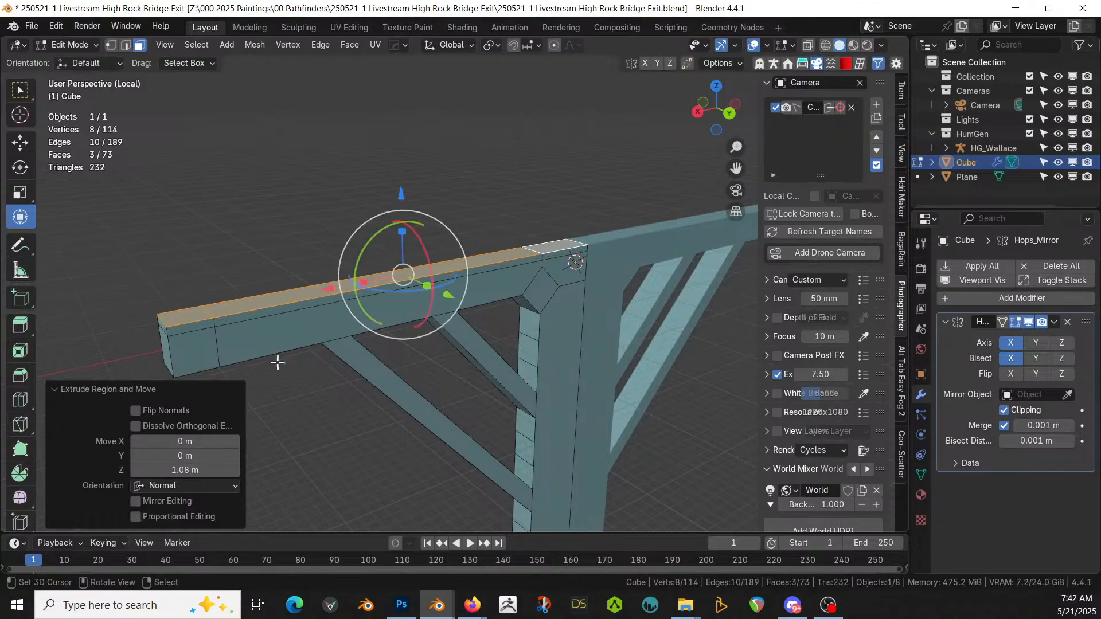
{"action": "left_click", "coordinate": [189, 325]}
{"action": "left_click", "coordinate": [565, 257], "text": "ctrl"}
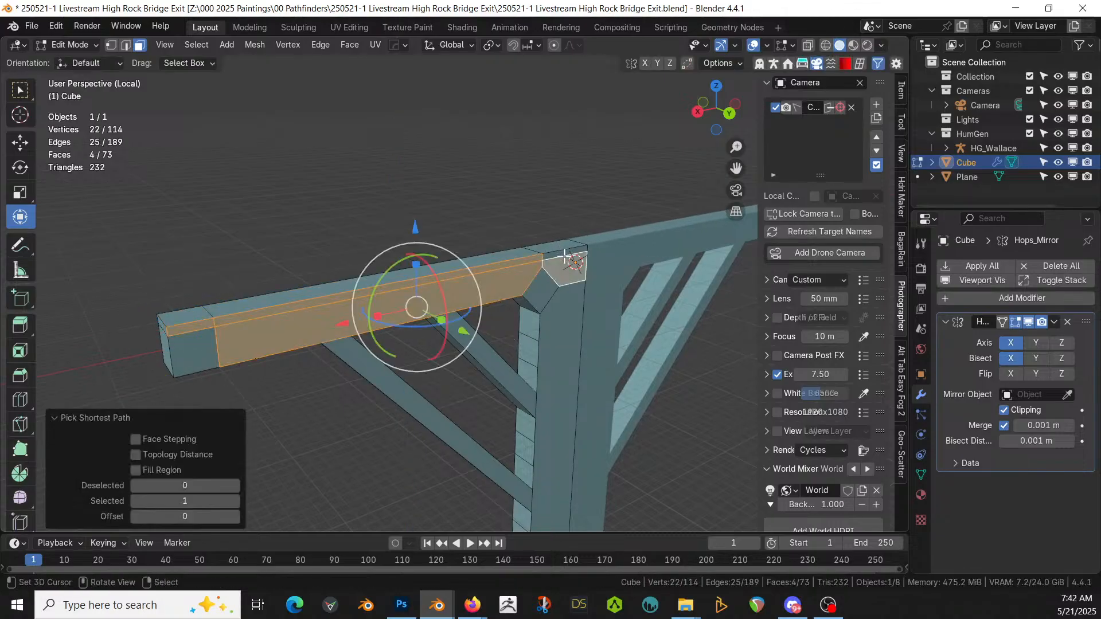
{"action": "right_click", "coordinate": [416, 297]}
Step: In Object Mode, mirror the bridge across the Y axis with bisect in addition to X
{"action": "key", "text": "Tab"}
{"action": "scroll", "coordinate": [546, 321], "scroll_direction": "down", "scroll_amount": 4}
{"action": "middle_click_drag", "start_coordinate": [545, 321], "coordinate": [600, 342]}
{"action": "key", "text": "alt+x"}
{"action": "left_click", "coordinate": [620, 275]}
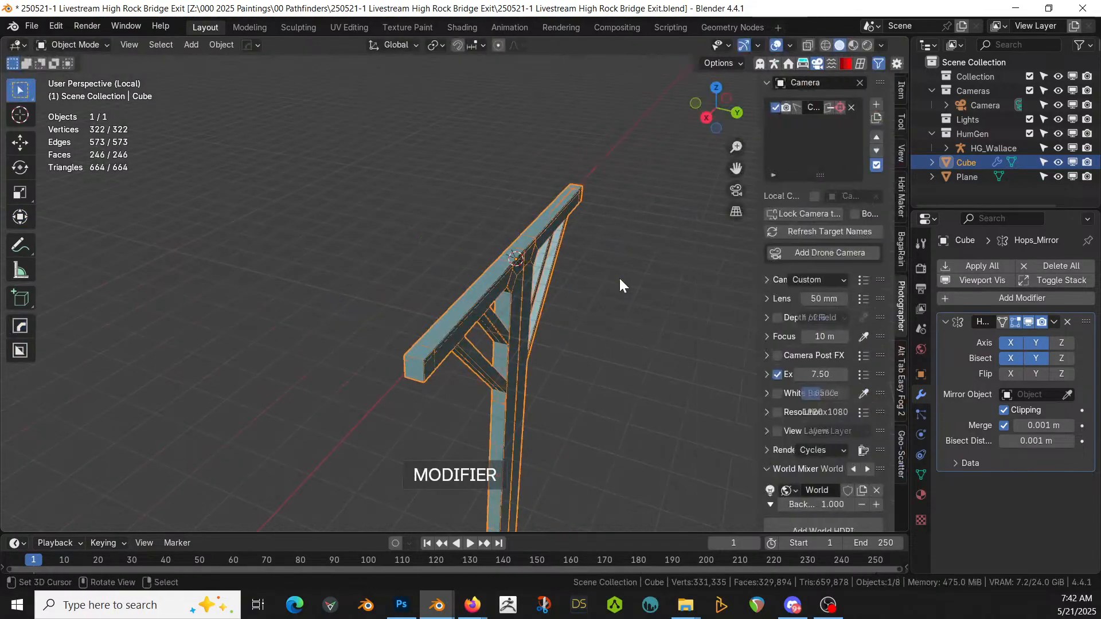
{"action": "scroll", "coordinate": [577, 307], "scroll_direction": "up", "scroll_amount": 1}
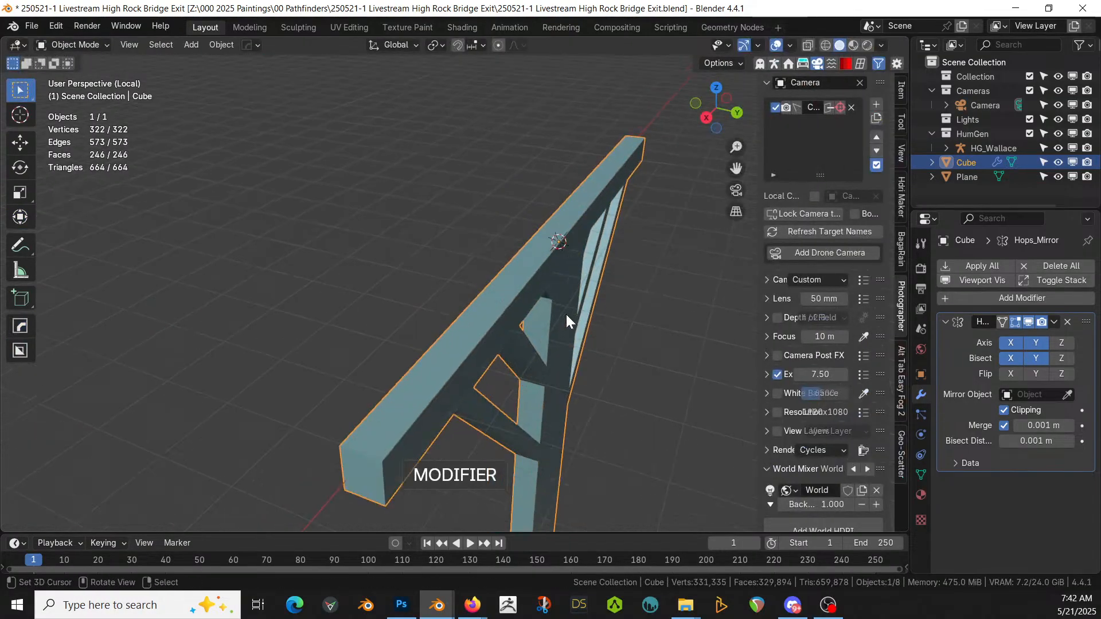
Step: Show the mirror modifier on the edit cage and extrude the upper deck layer's three side faces outward 1 m
{"action": "left_click", "coordinate": [1003, 322]}
{"action": "scroll", "coordinate": [432, 360], "scroll_direction": "up", "scroll_amount": 2}
{"action": "key", "text": "Tab"}
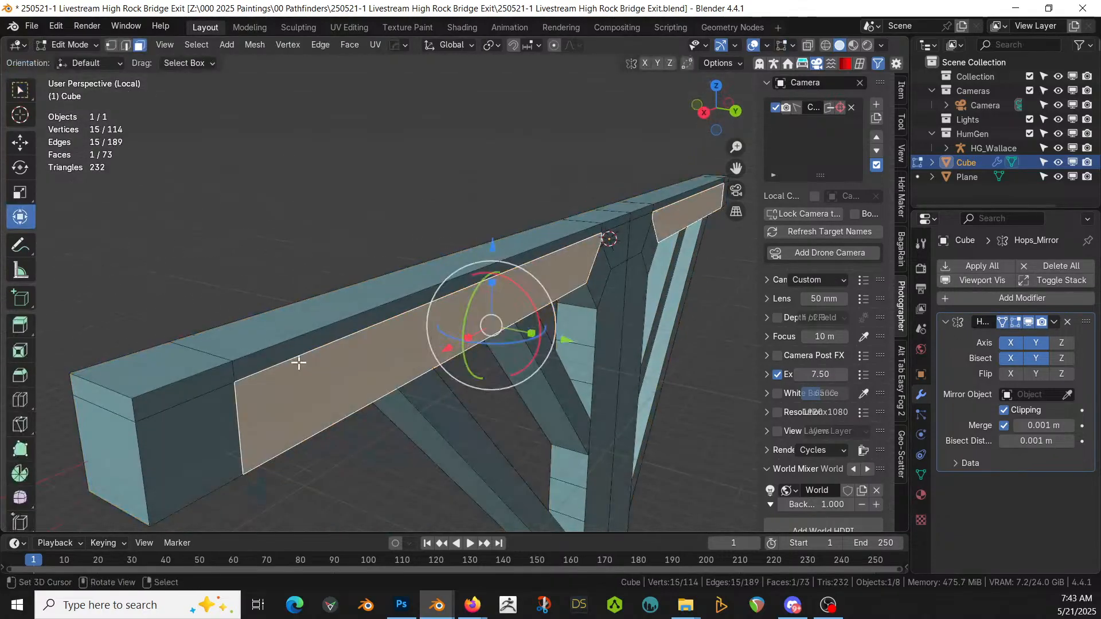
{"action": "left_click", "coordinate": [199, 381]}
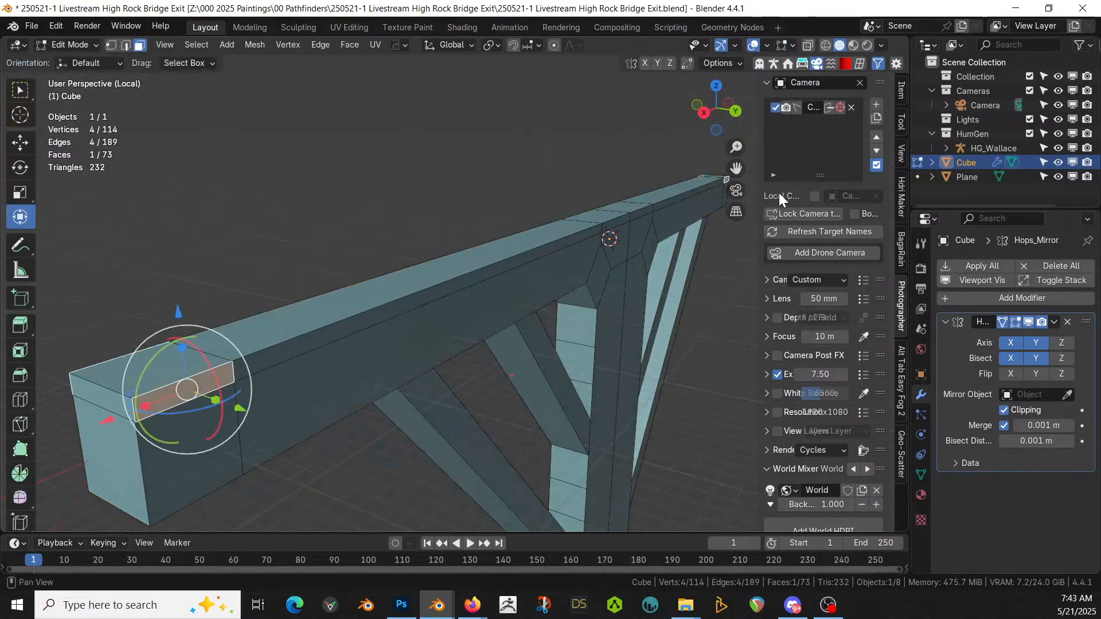
{"action": "left_click", "coordinate": [621, 219], "text": "ctrl"}
{"action": "key", "text": "e"}
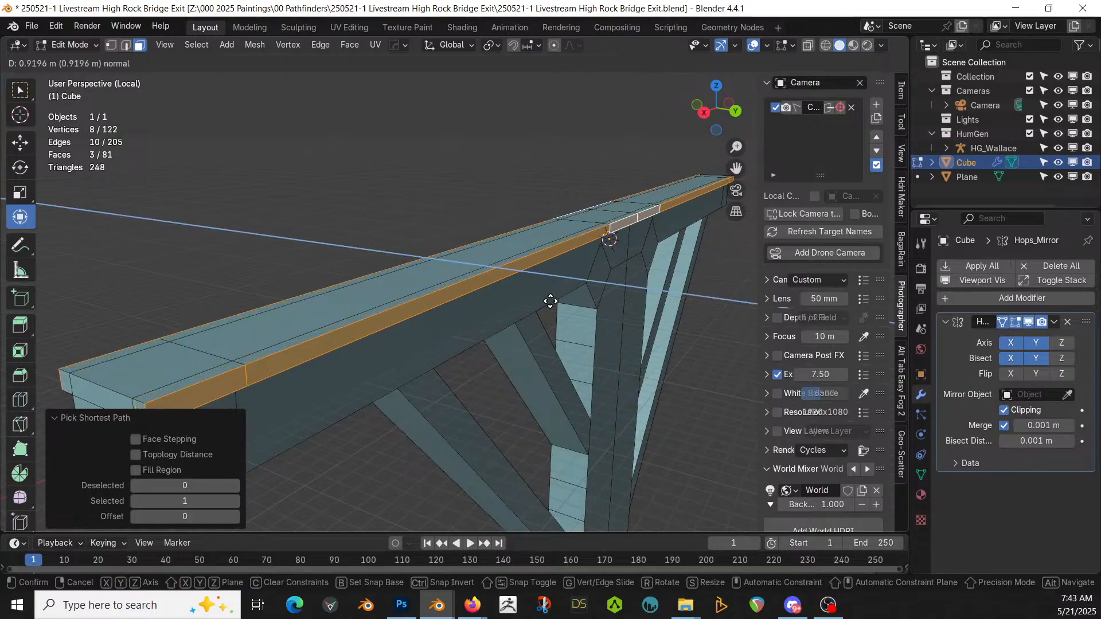
{"action": "left_click", "coordinate": [550, 301]}
{"action": "left_click", "coordinate": [184, 470]}
{"action": "type", "text": "19641"}
{"action": "key", "text": "Return"}
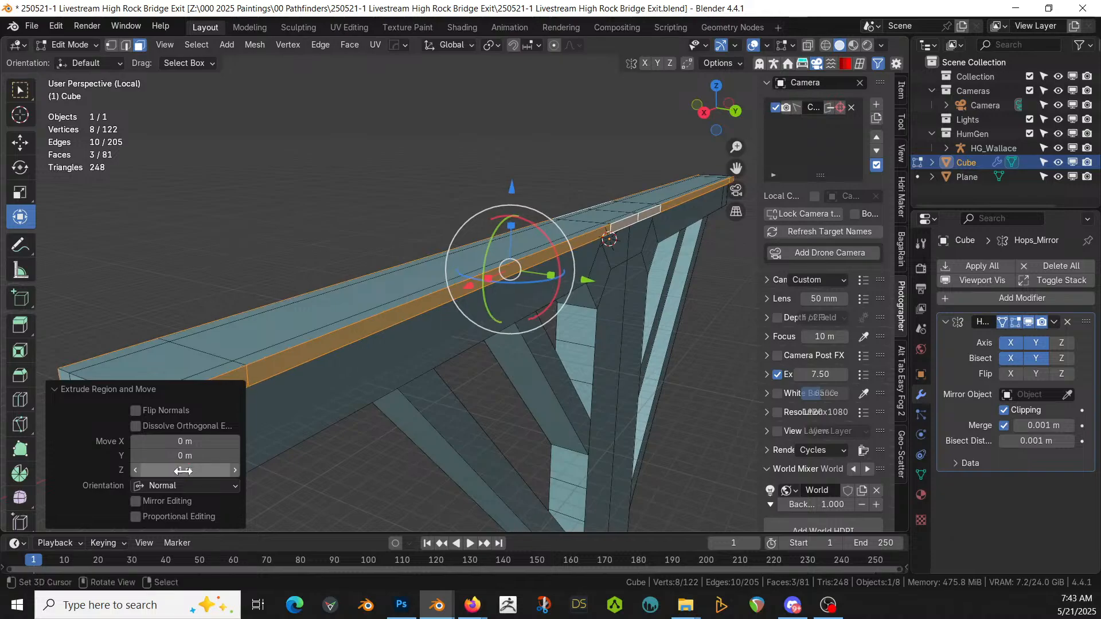
Step: Extrude the narrow outer strips of the deck's top face upward as parapets and set their height to 1.25 m
{"action": "middle_click_drag", "start_coordinate": [325, 357], "coordinate": [376, 351], "text": "shift"}
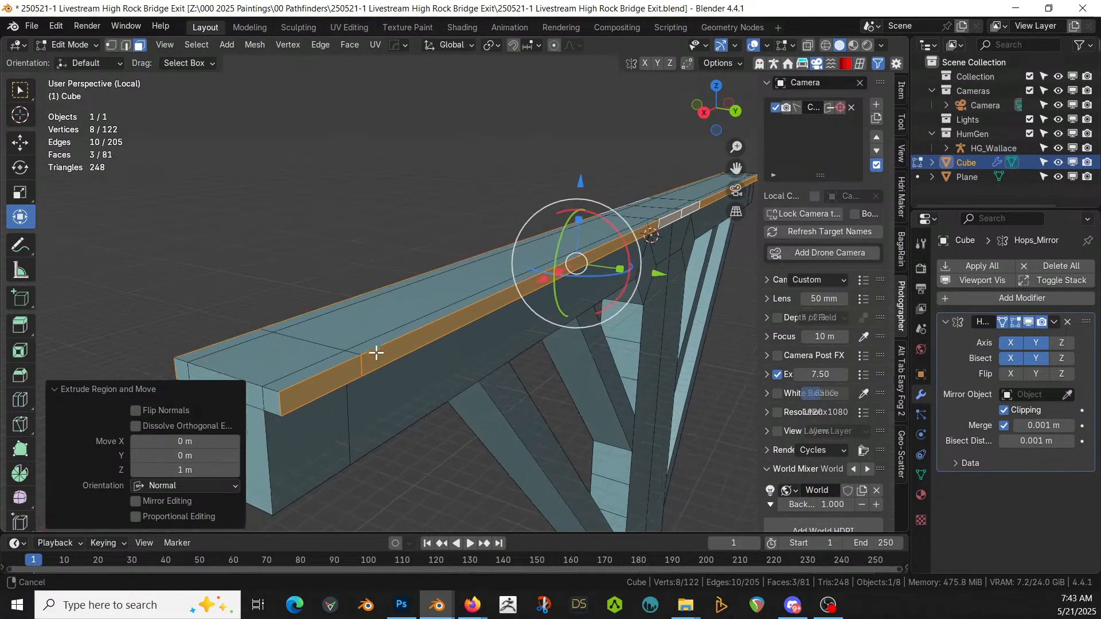
{"action": "right_click", "coordinate": [337, 360]}
{"action": "middle_click_drag", "start_coordinate": [678, 247], "coordinate": [661, 298]}
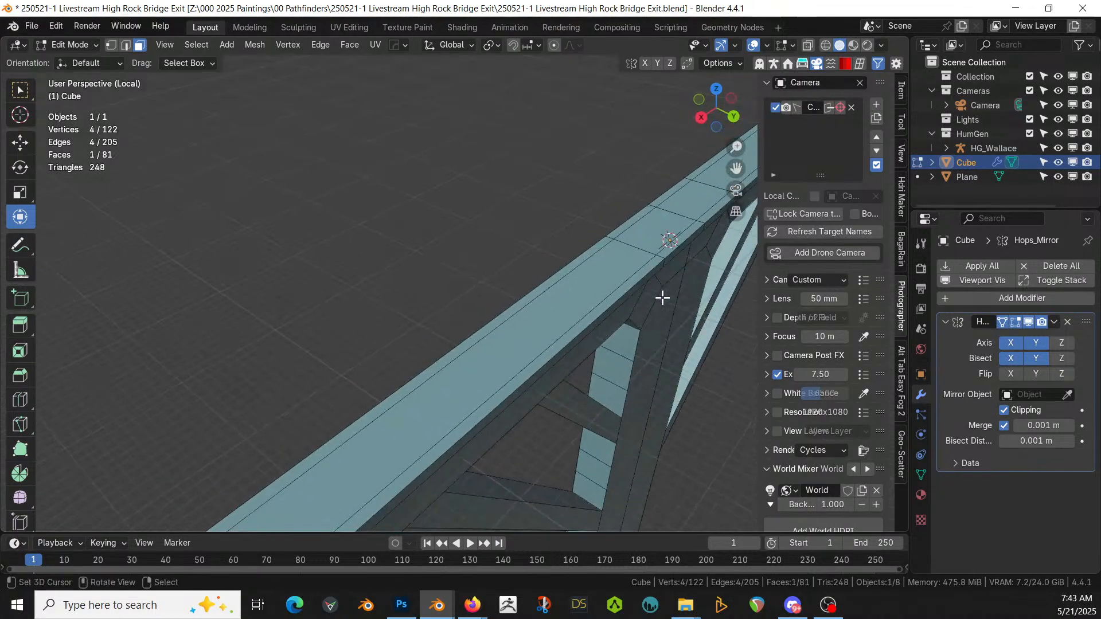
{"action": "right_click", "coordinate": [691, 229], "text": "ctrl"}
{"action": "type", "text": "e"}
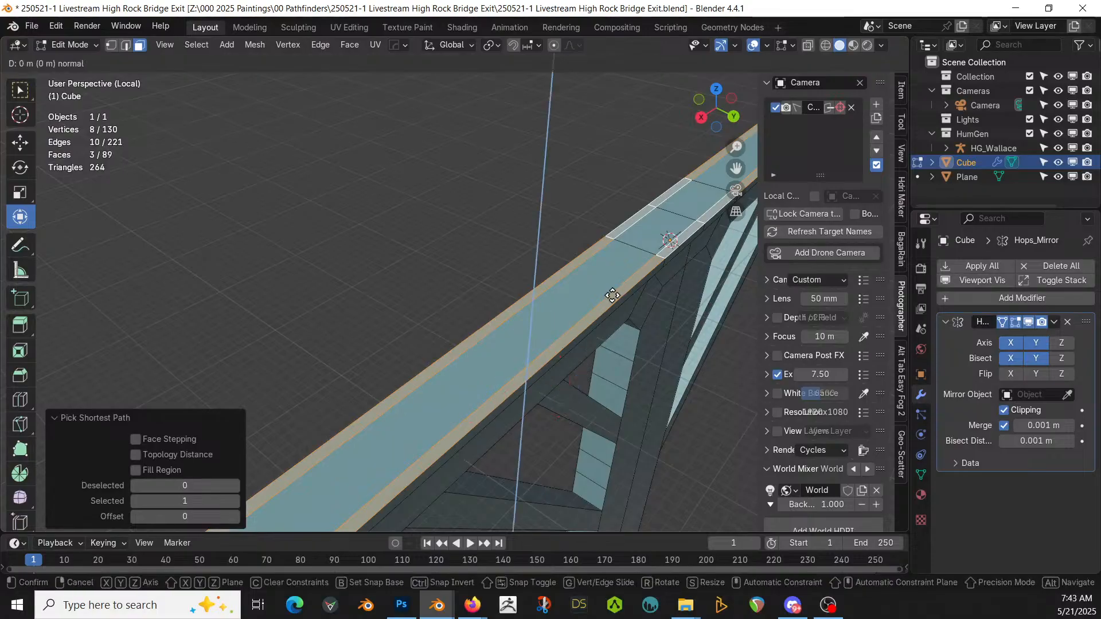
{"action": "type", "text": "1.5"}
{"action": "key", "text": "Return"}
{"action": "middle_click_drag", "start_coordinate": [590, 336], "coordinate": [631, 299]}
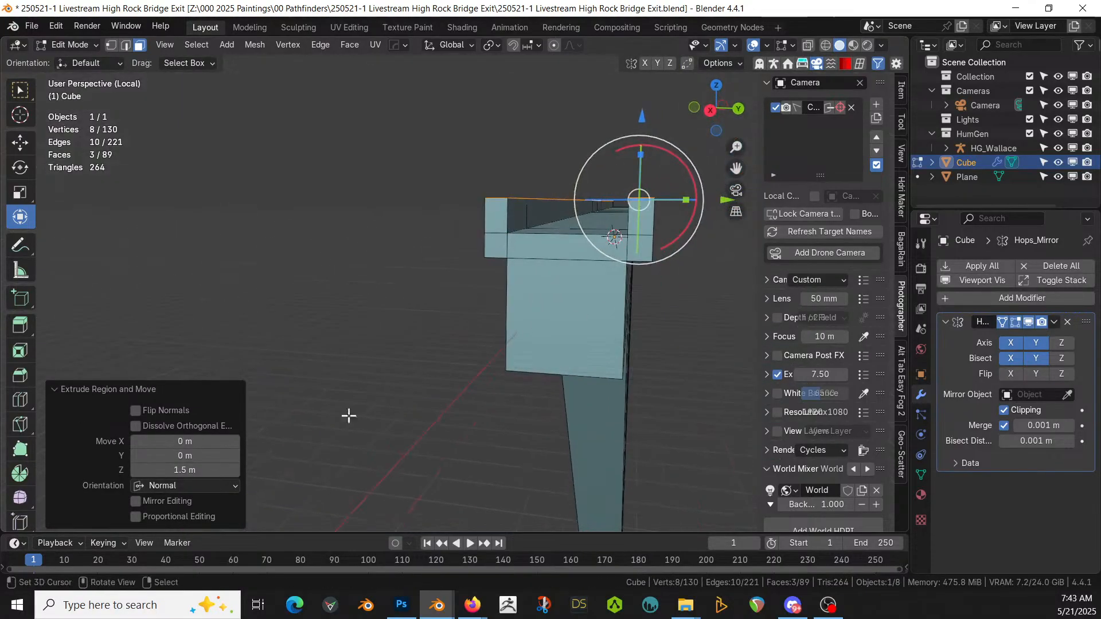
{"action": "left_click", "coordinate": [191, 472]}
{"action": "type", "text": "1"}
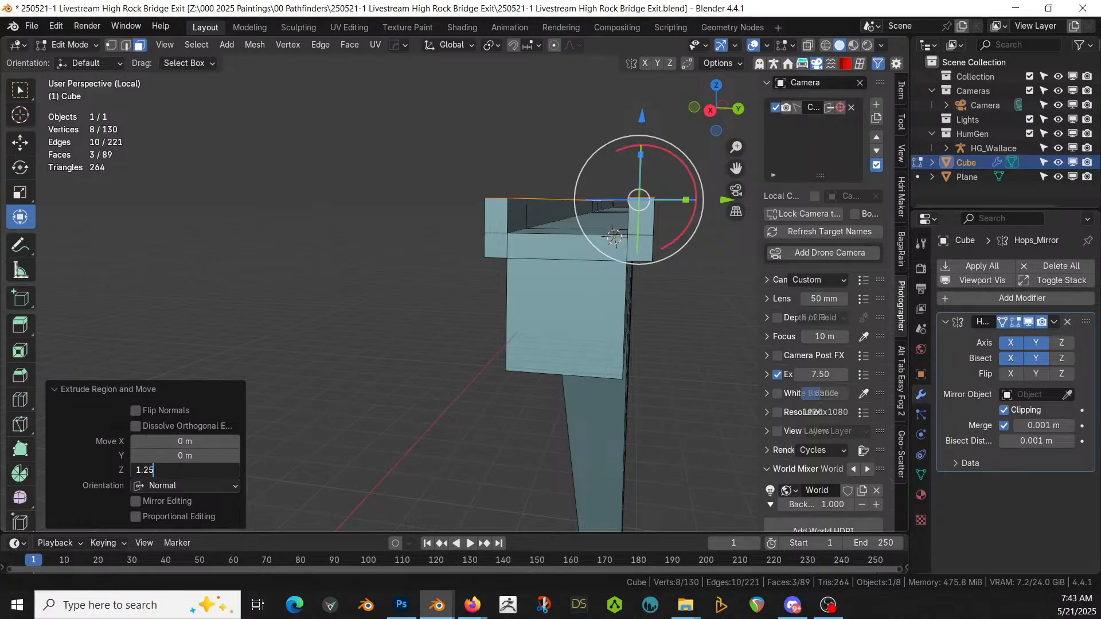
{"action": "key", "text": "Return"}
Step: Exit the isolated mesh editing and raise the human figure about 3.61 m along Z onto the bridge deck
{"action": "middle_click_drag", "start_coordinate": [411, 144], "coordinate": [291, 167]}
{"action": "key", "text": "Tab"}
{"action": "key", "text": "KP_Divide"}
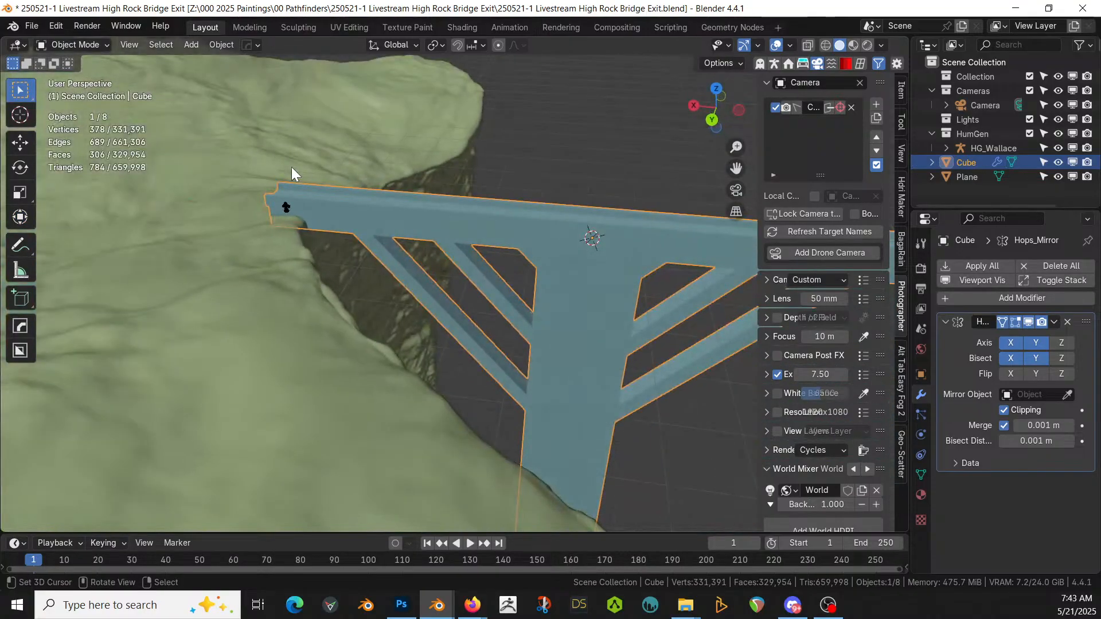
{"action": "left_click", "coordinate": [286, 207]}
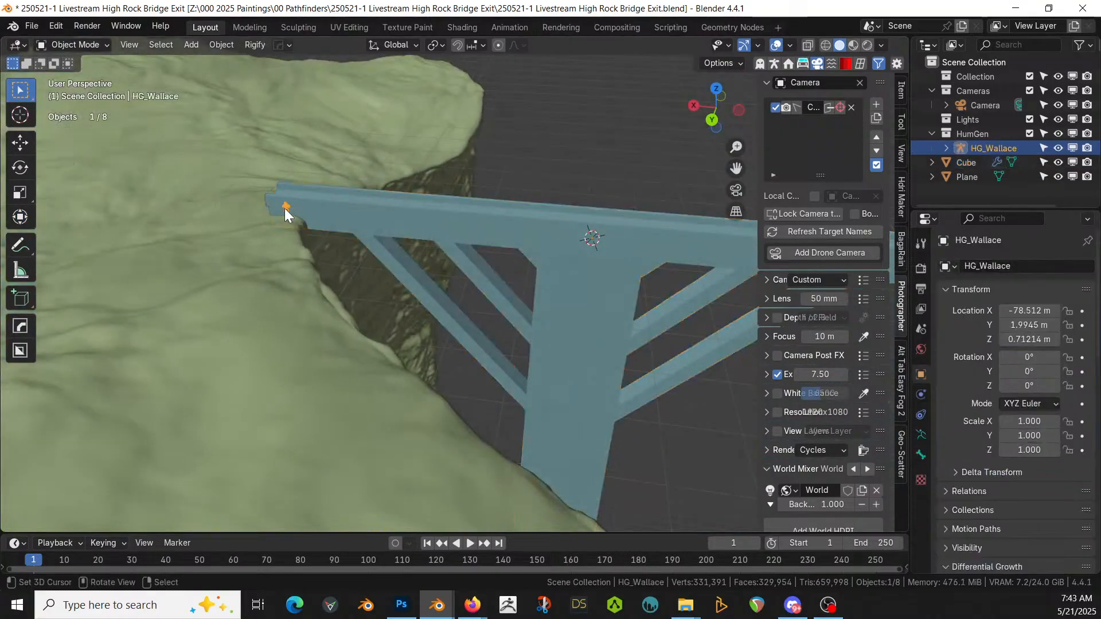
{"action": "key", "text": "KP_Decimal"}
{"action": "scroll", "coordinate": [300, 223], "scroll_direction": "down", "scroll_amount": 7}
{"action": "middle_click_drag", "start_coordinate": [308, 204], "coordinate": [425, 286]}
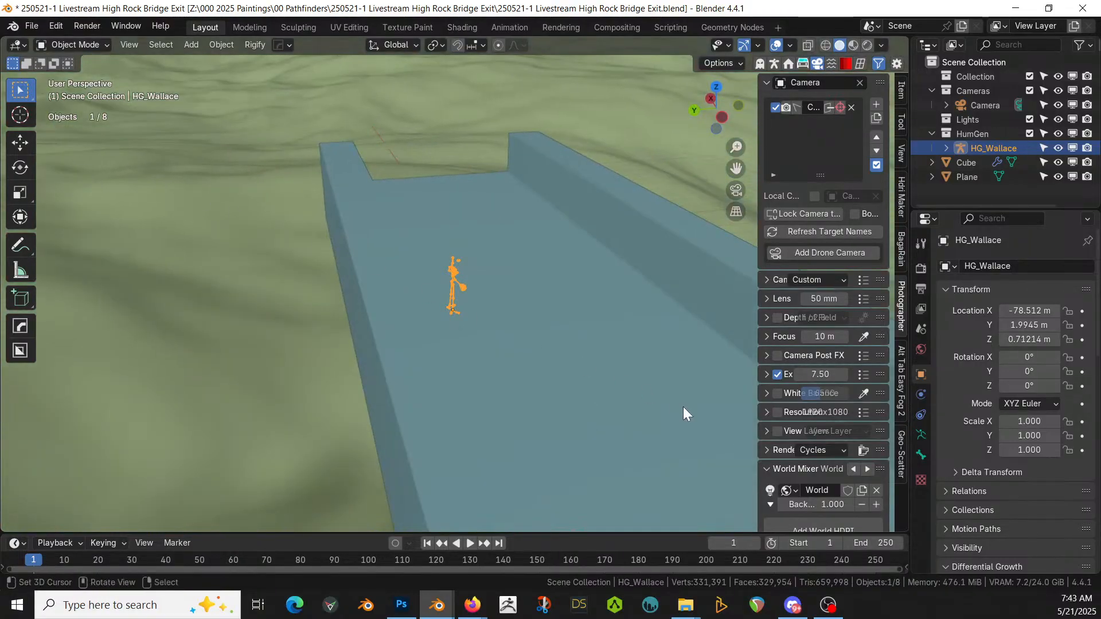
{"action": "key", "text": "g"}
{"action": "key", "text": "z"}
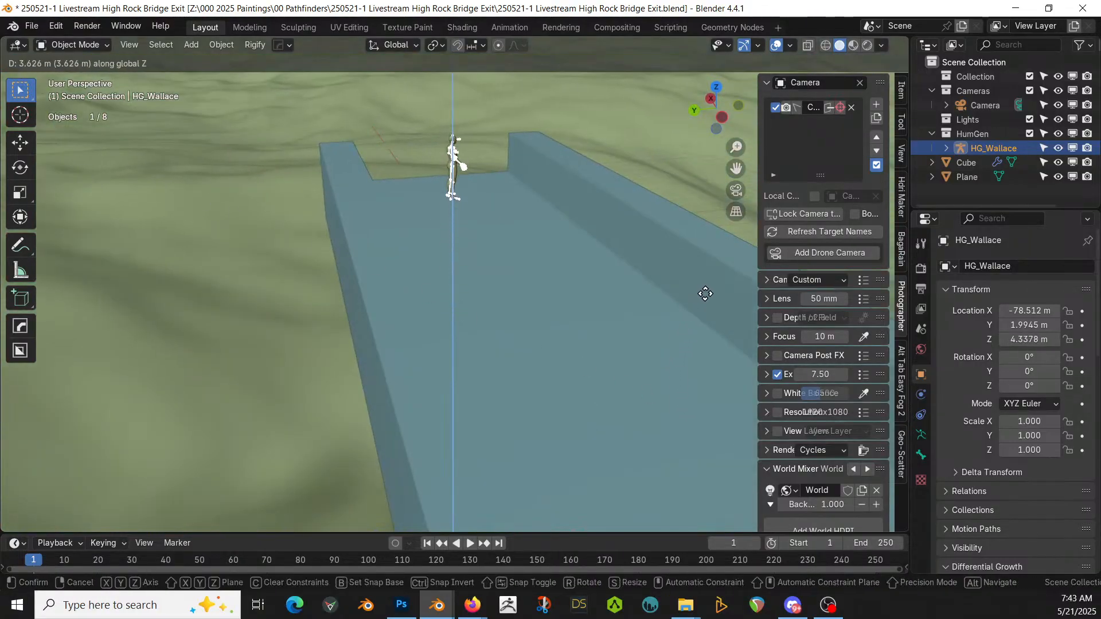
{"action": "left_click", "coordinate": [688, 294]}
{"action": "middle_click_drag", "start_coordinate": [663, 298], "coordinate": [133, 308]}
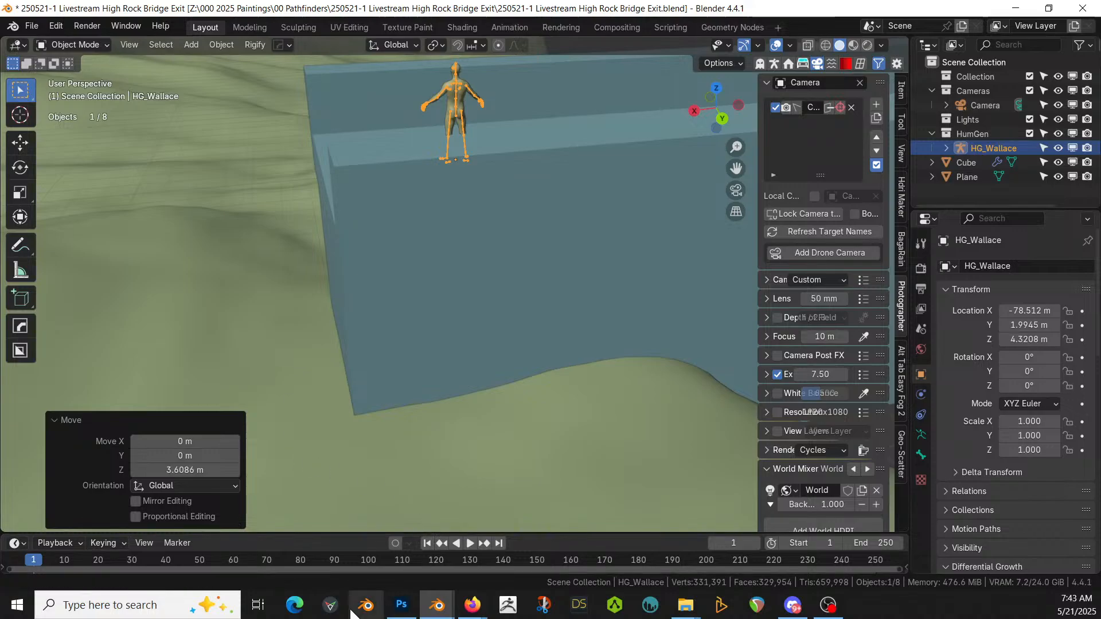
Step: Isolate the bridge and grow its parapet top-face selection in Edit Mode
{"action": "scroll", "coordinate": [424, 436], "scroll_direction": "down", "scroll_amount": 1}
{"action": "scroll", "coordinate": [606, 197], "scroll_direction": "down", "scroll_amount": 10}
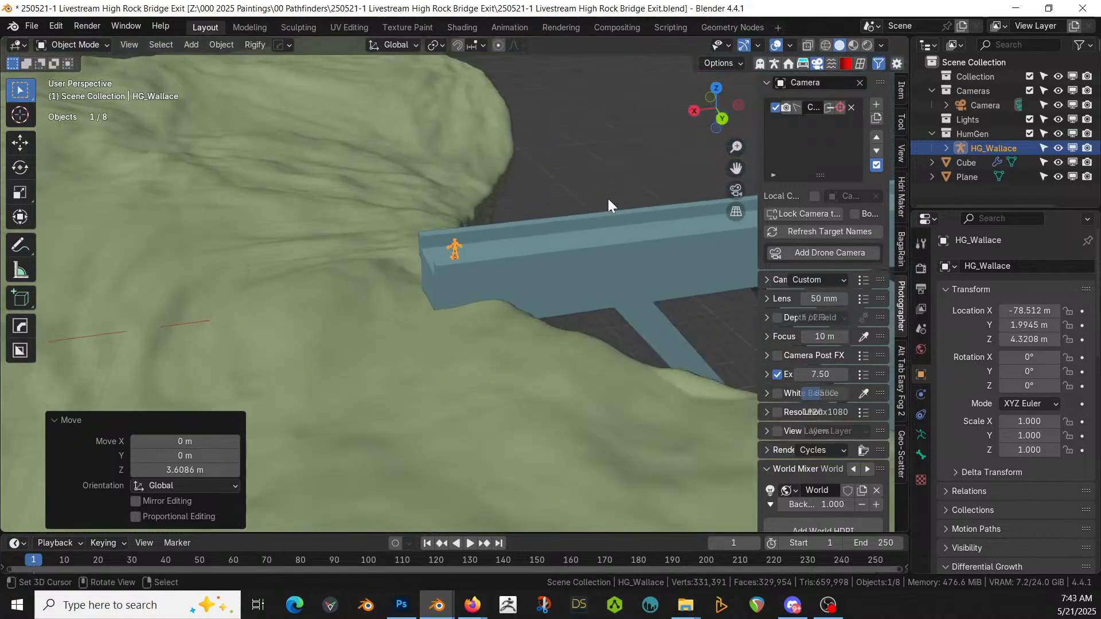
{"action": "middle_click_drag", "start_coordinate": [609, 201], "coordinate": [334, 201], "text": "shift"}
{"action": "middle_click_drag", "start_coordinate": [370, 247], "coordinate": [427, 310]}
{"action": "left_click", "coordinate": [310, 319]}
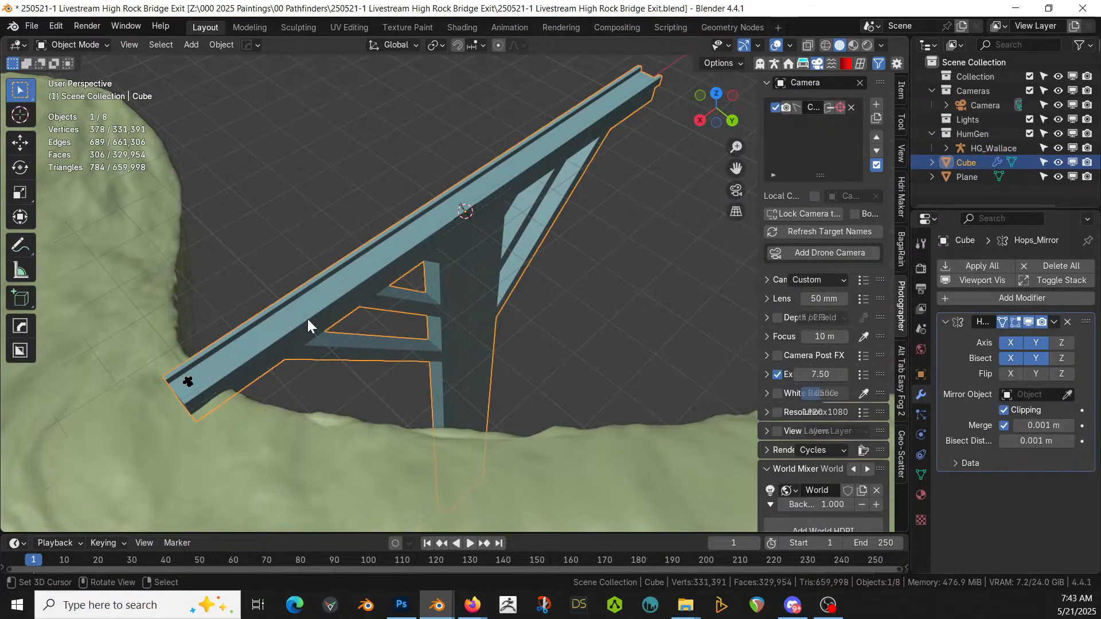
{"action": "key", "text": "KP_Divide"}
{"action": "key", "text": "Tab"}
{"action": "scroll", "coordinate": [308, 319], "scroll_direction": "up", "scroll_amount": 3}
{"action": "middle_click_drag", "start_coordinate": [333, 254], "coordinate": [409, 408]}
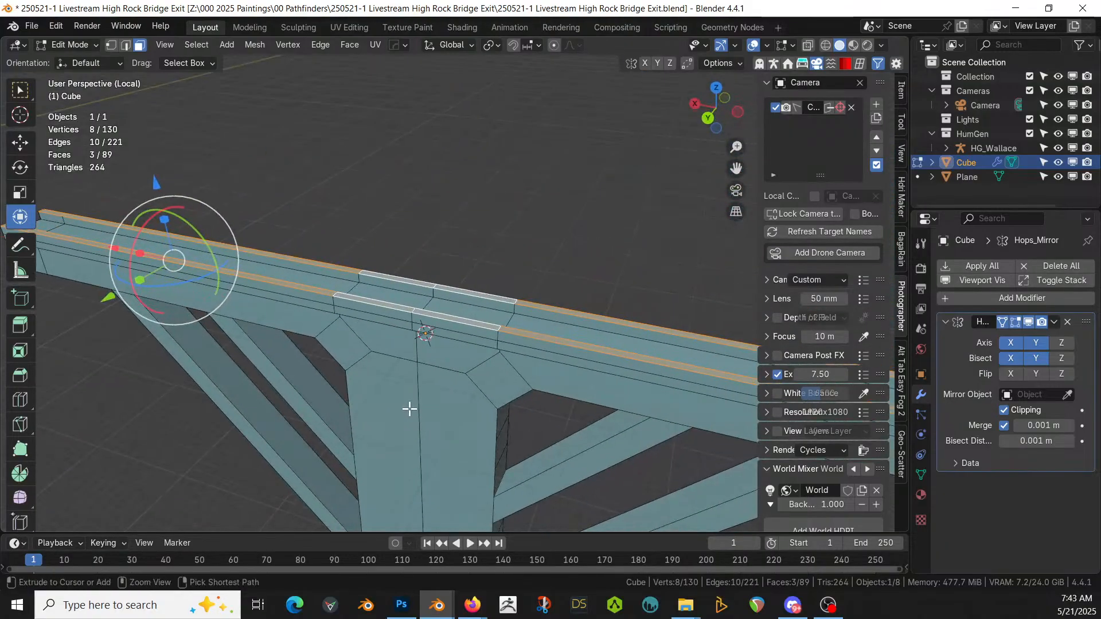
{"action": "key", "text": "ctrl+KP_Add"}
{"action": "middle_click_drag", "start_coordinate": [409, 408], "coordinate": [318, 445]}
Step: Add a roadway face between the parapets to the selection and extend it with Select Similar set to Coplanar
{"action": "left_click", "coordinate": [141, 315], "text": "alt"}
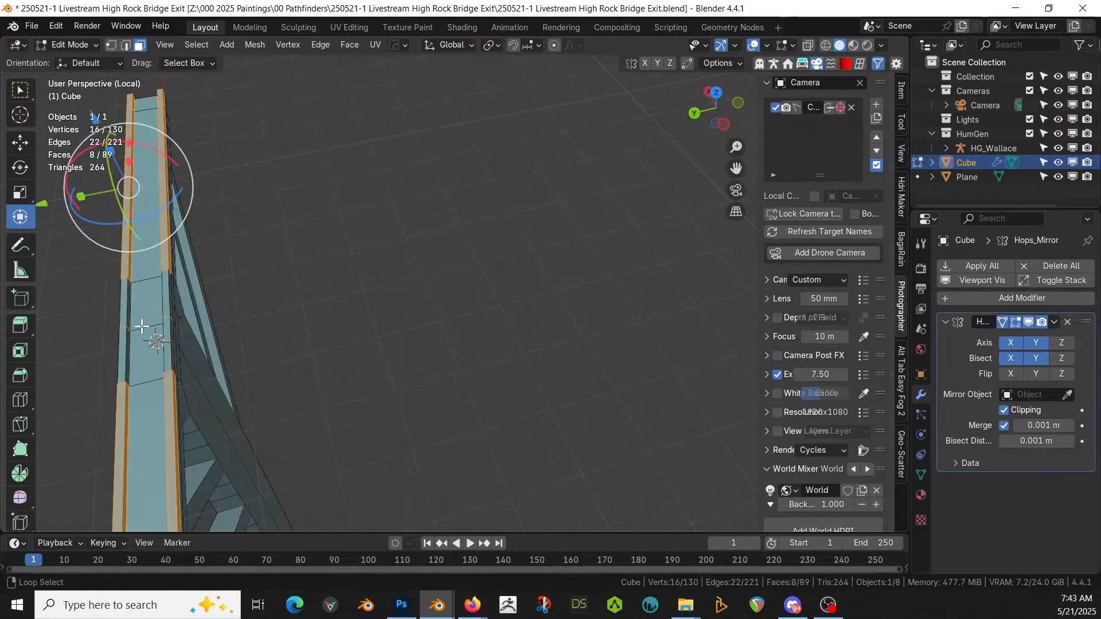
{"action": "left_click", "coordinate": [142, 326], "text": "alt"}
{"action": "left_click", "coordinate": [150, 253]}
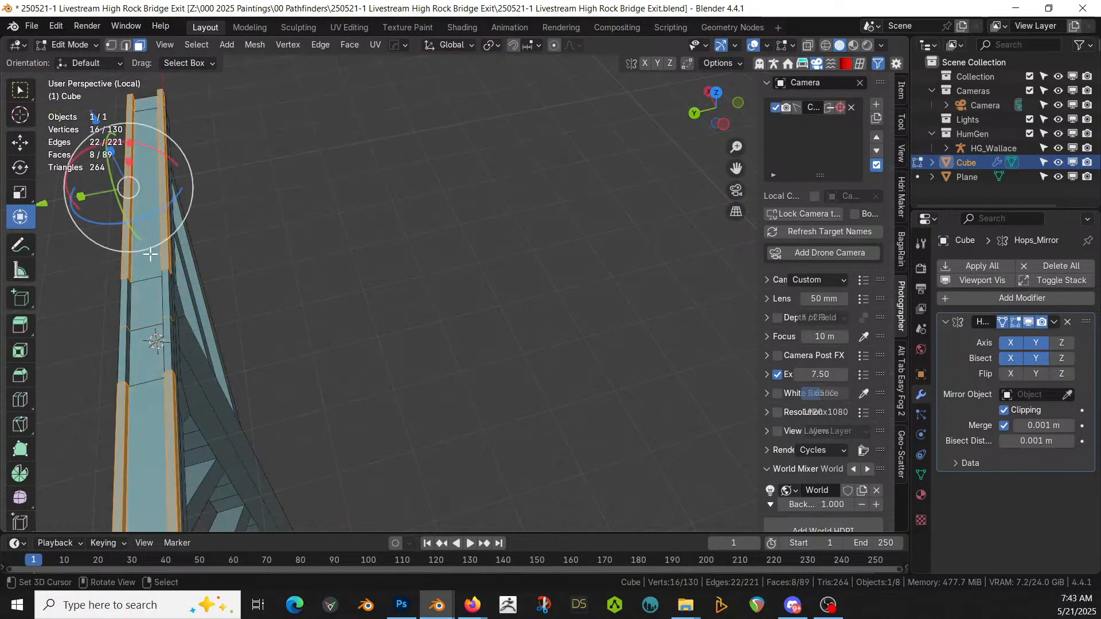
{"action": "middle_click_drag", "start_coordinate": [138, 323], "coordinate": [384, 217]}
{"action": "left_click", "coordinate": [378, 232], "text": "alt"}
{"action": "left_click", "coordinate": [423, 360], "text": "shift"}
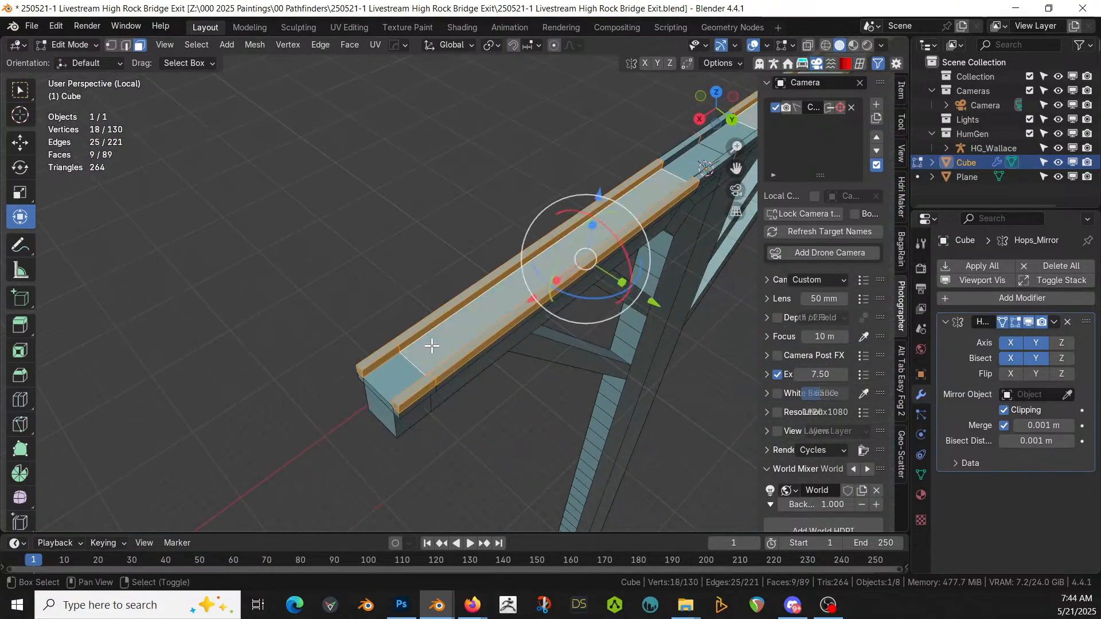
{"action": "key", "text": "shift+g"}
{"action": "left_click", "coordinate": [370, 422]}
Step: Invert the face selection to pick the pillar, braces and lower beam sides, and return to Object Mode
{"action": "middle_click_drag", "start_coordinate": [372, 423], "coordinate": [194, 341]}
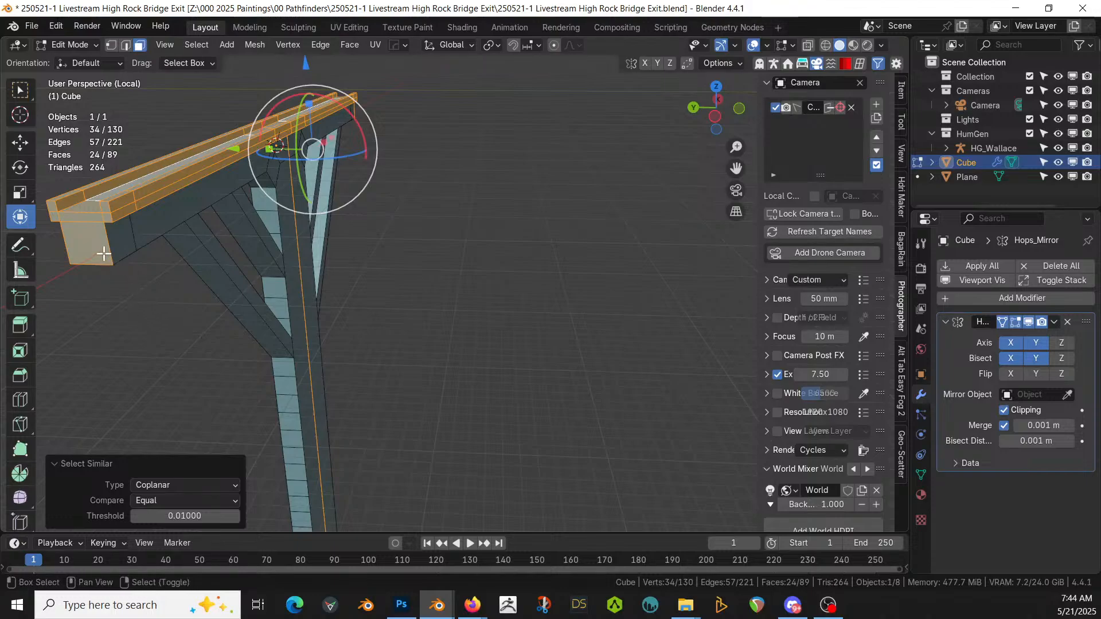
{"action": "middle_click_drag", "start_coordinate": [125, 251], "coordinate": [788, 278]}
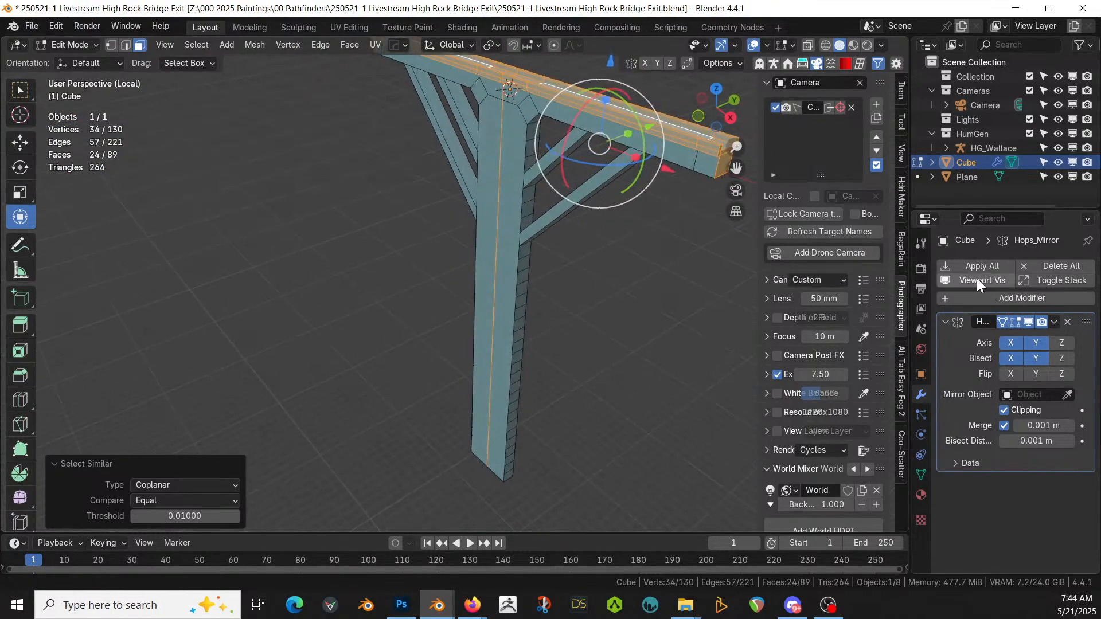
{"action": "middle_click_drag", "start_coordinate": [634, 277], "coordinate": [571, 351]}
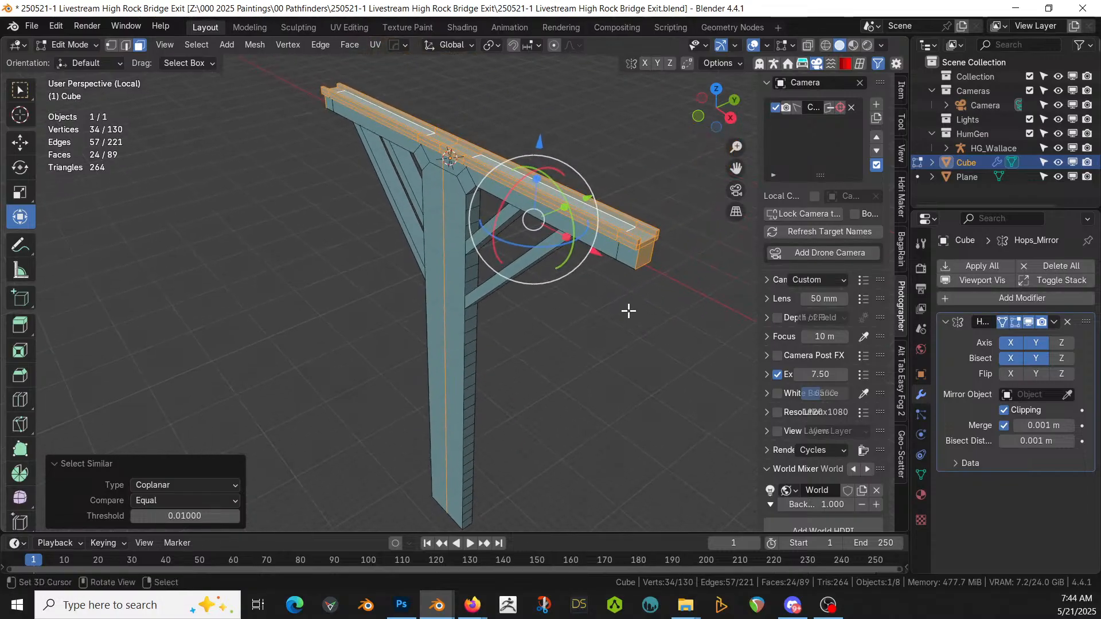
{"action": "key", "text": "ctrl+i"}
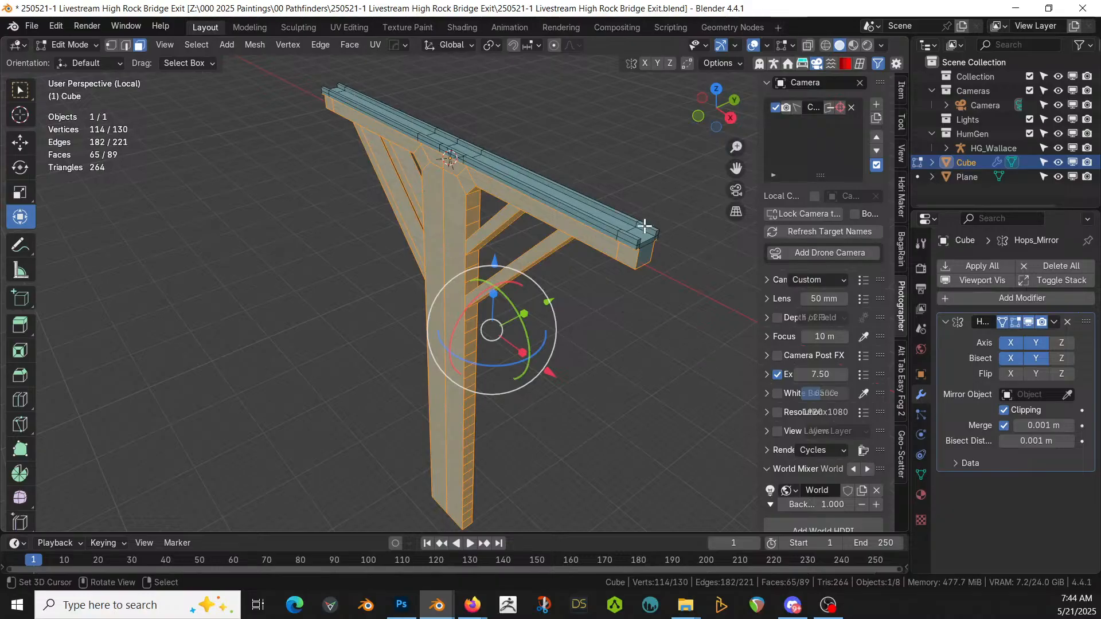
{"action": "middle_click_drag", "start_coordinate": [614, 260], "coordinate": [697, 214]}
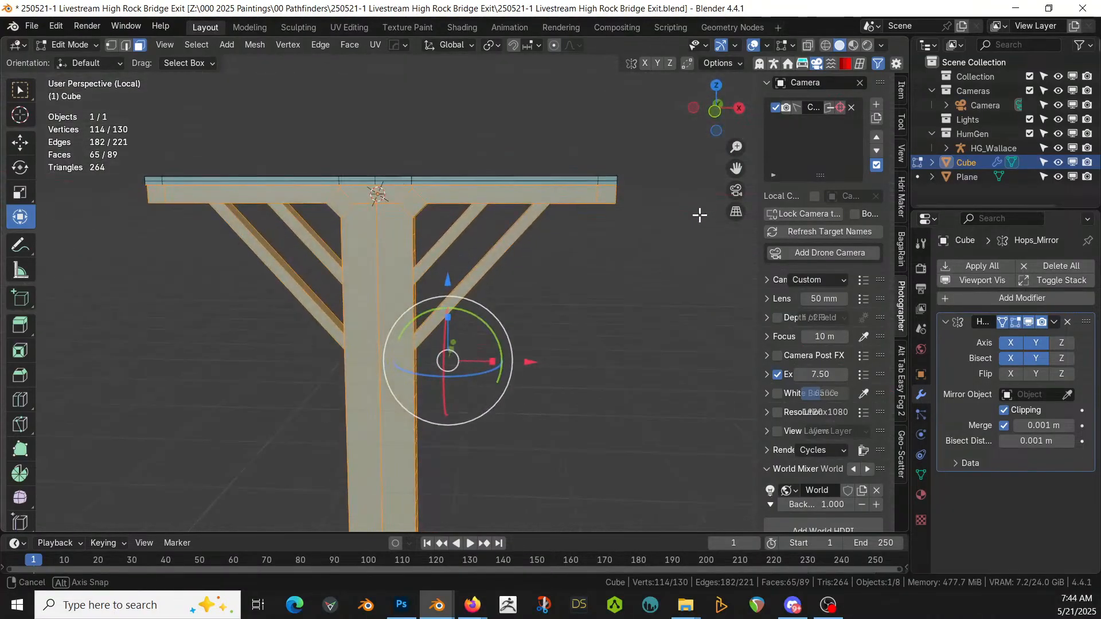
{"action": "scroll", "coordinate": [570, 276], "scroll_direction": "up", "scroll_amount": 2}
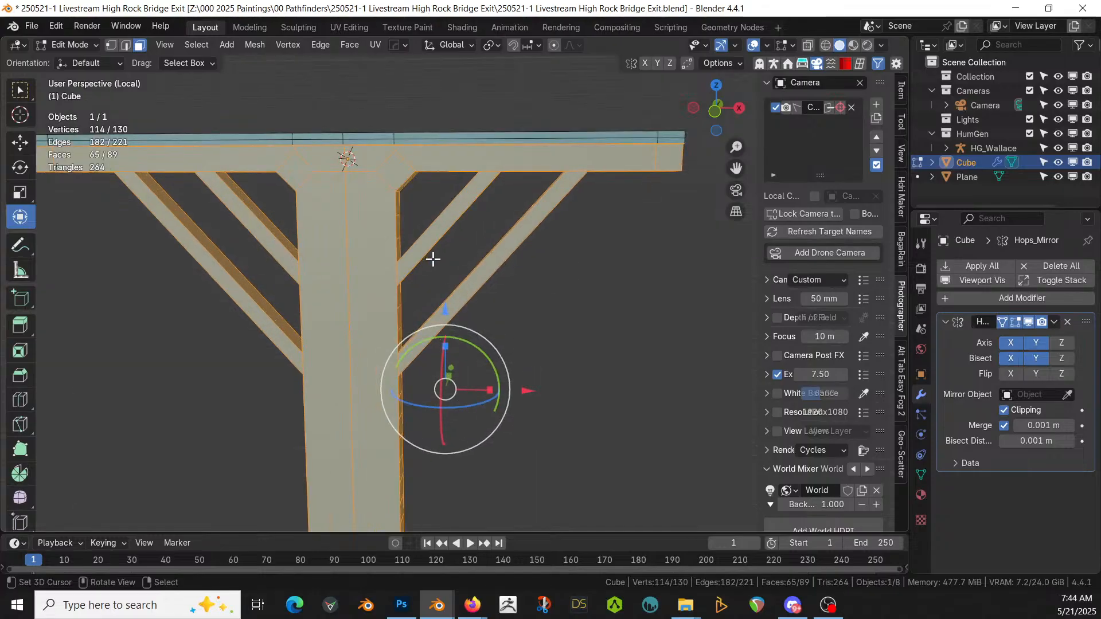
{"action": "key", "text": "Tab"}
{"action": "key", "text": "shift+q"}
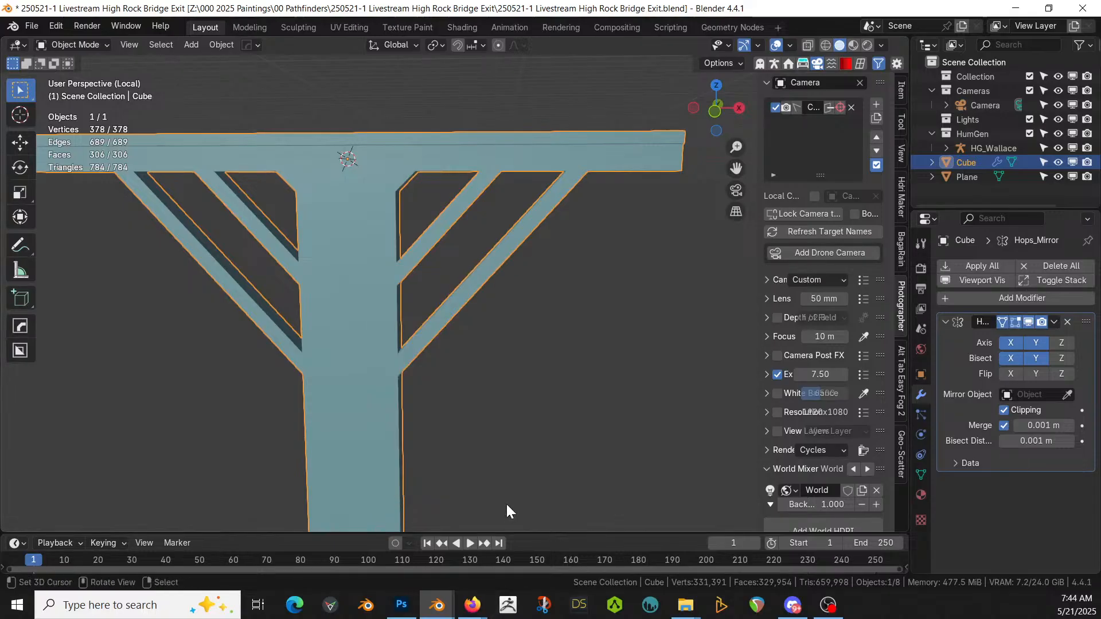
{"action": "key", "text": "shift+q"}
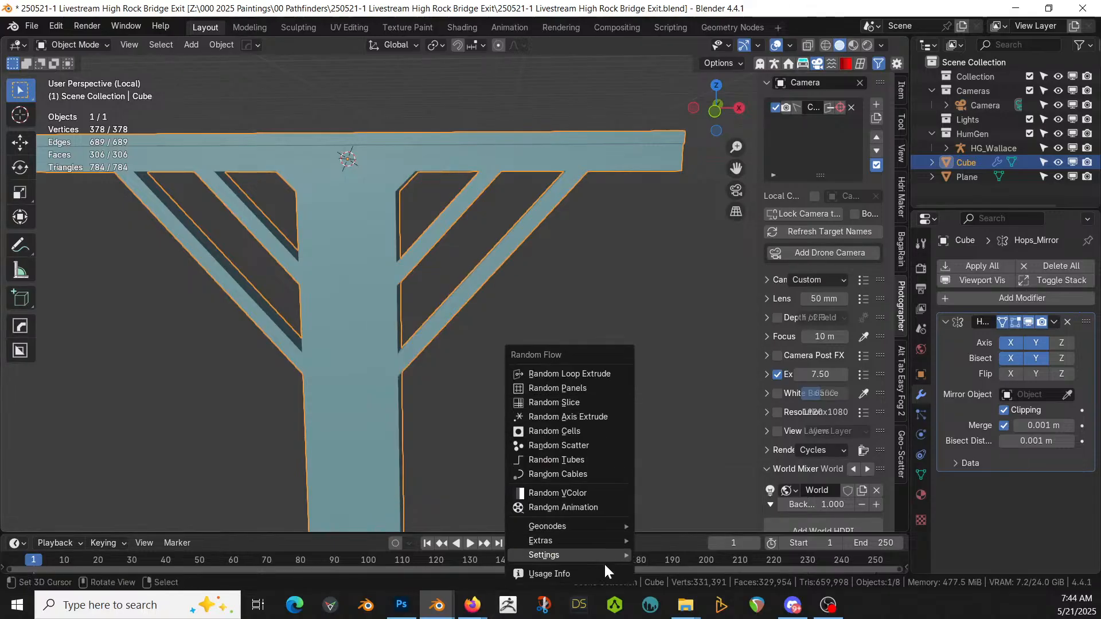
{"action": "mouse_move", "coordinate": [604, 562]}
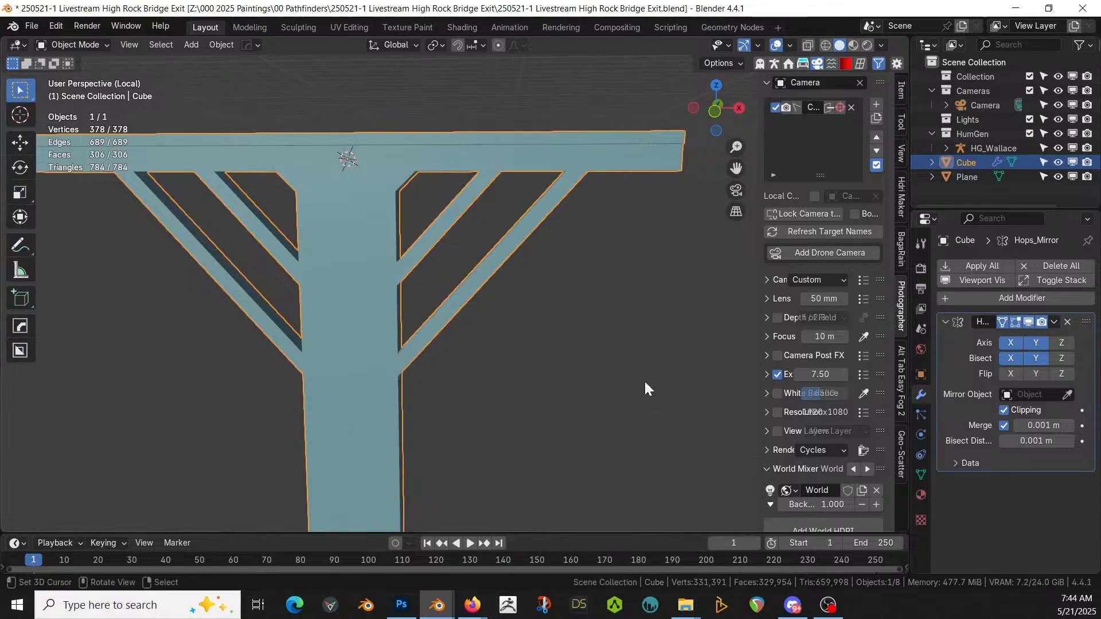
{"action": "key", "text": "shift+q"}
{"action": "mouse_move", "coordinate": [582, 317]}
{"action": "mouse_move", "coordinate": [666, 318]}
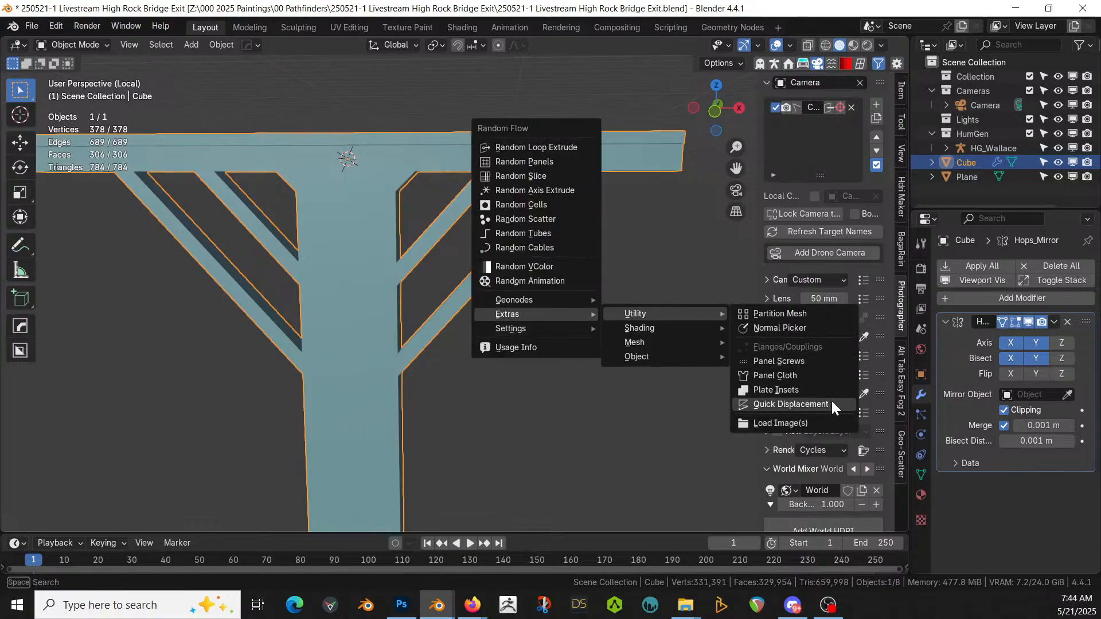
{"action": "left_click", "coordinate": [800, 388]}
{"action": "left_click_drag", "start_coordinate": [939, 239], "coordinate": [874, 33]}
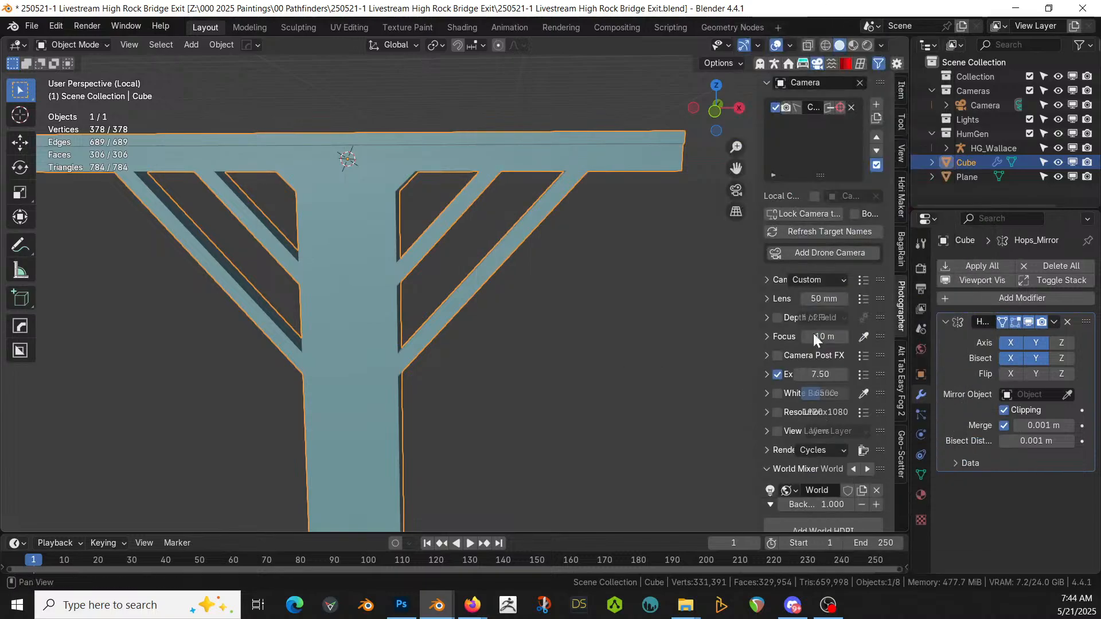
Step: Run Random Flow's Plate Insets utility on the bridge with a subdivision of 6
{"action": "key", "text": "shift+q"}
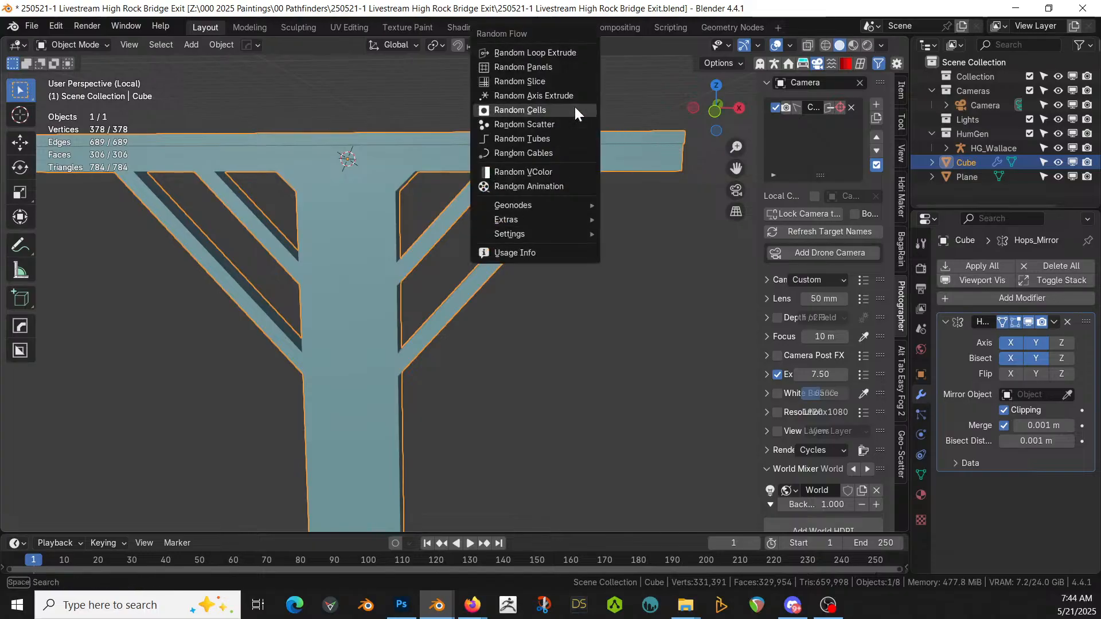
{"action": "mouse_move", "coordinate": [518, 222]}
{"action": "mouse_move", "coordinate": [663, 218]}
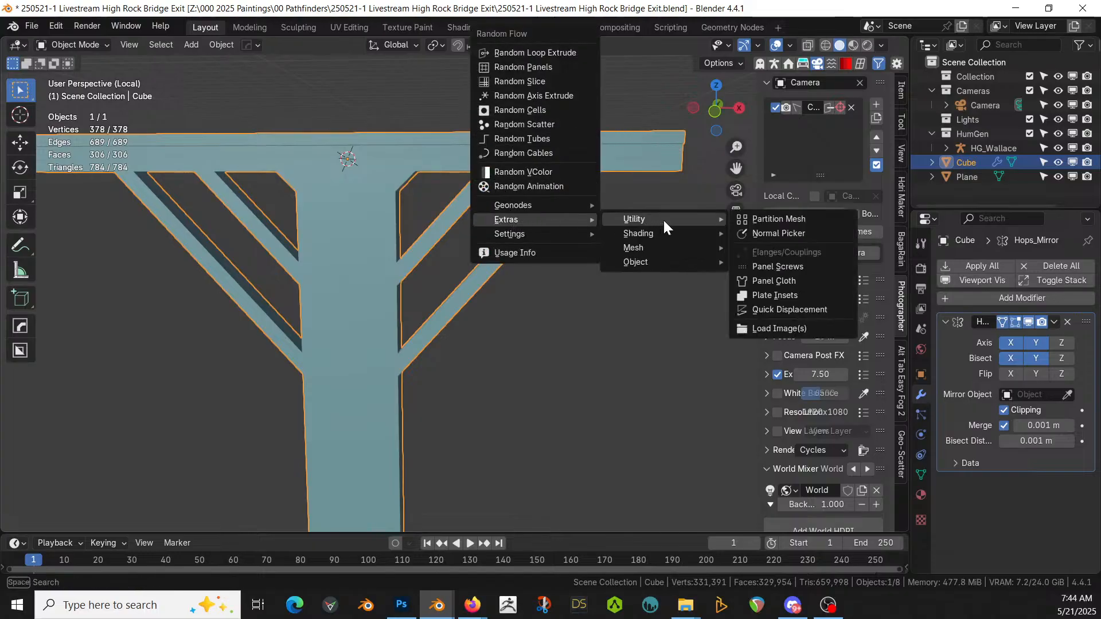
{"action": "left_click", "coordinate": [810, 293]}
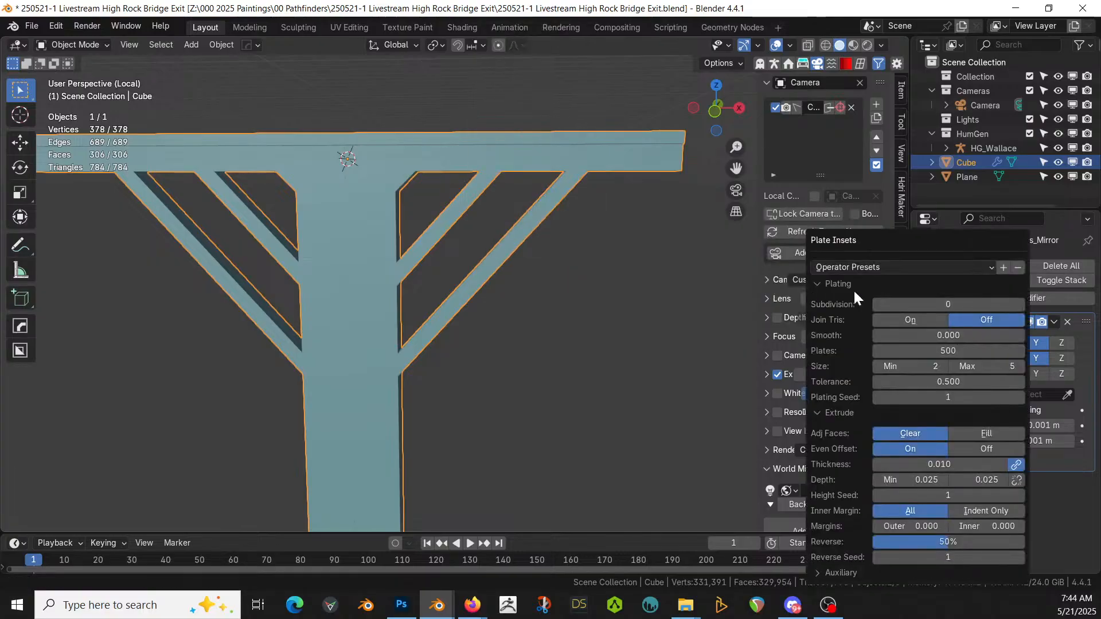
{"action": "left_click", "coordinate": [983, 304]}
{"action": "type", "text": "8"}
{"action": "key", "text": "Return"}
{"action": "left_click_drag", "start_coordinate": [935, 237], "coordinate": [898, 54]}
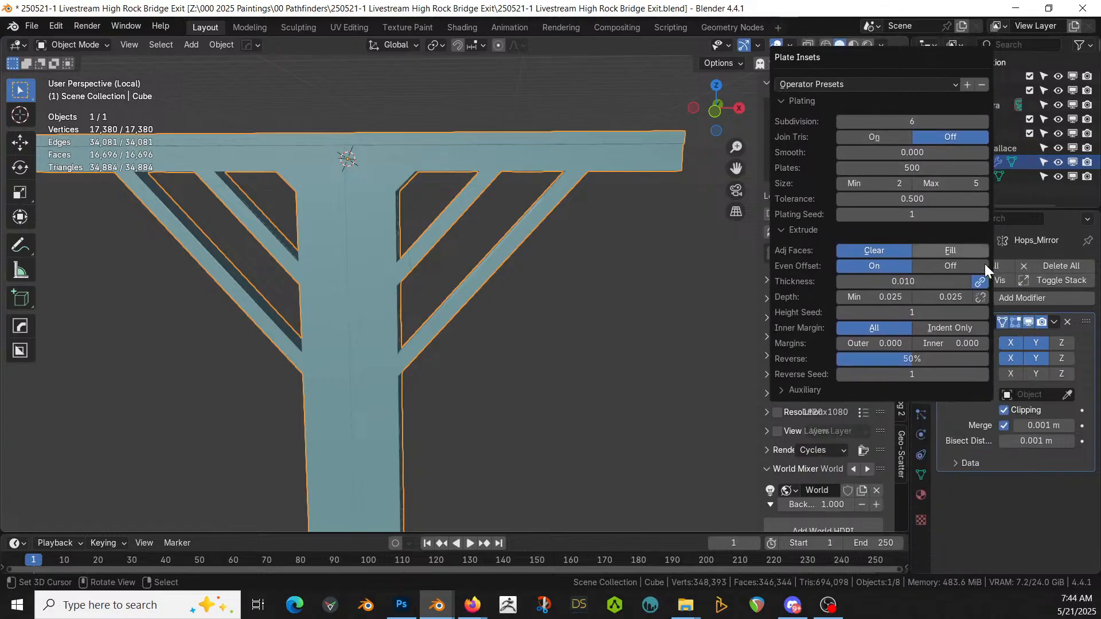
Step: Set the plate insets' maximum depth to 1 and their triangulation to 85%
{"action": "left_click", "coordinate": [943, 297]}
{"action": "type", "text": "0.1"}
{"action": "key", "text": "Return"}
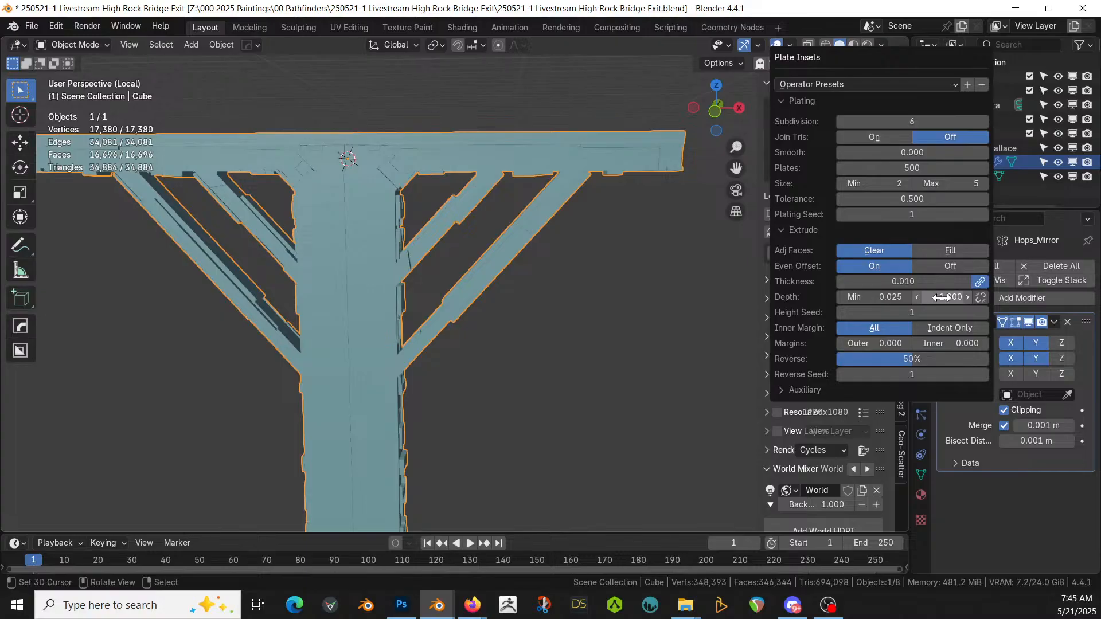
{"action": "left_click", "coordinate": [780, 394]}
{"action": "left_click", "coordinate": [915, 411]}
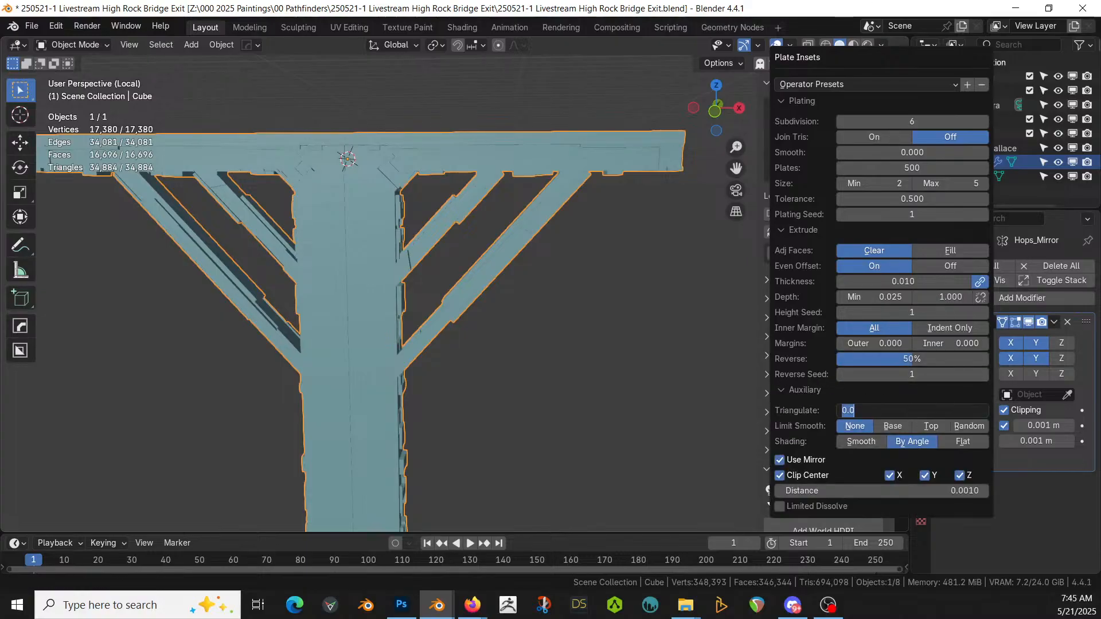
{"action": "key", "text": "Return"}
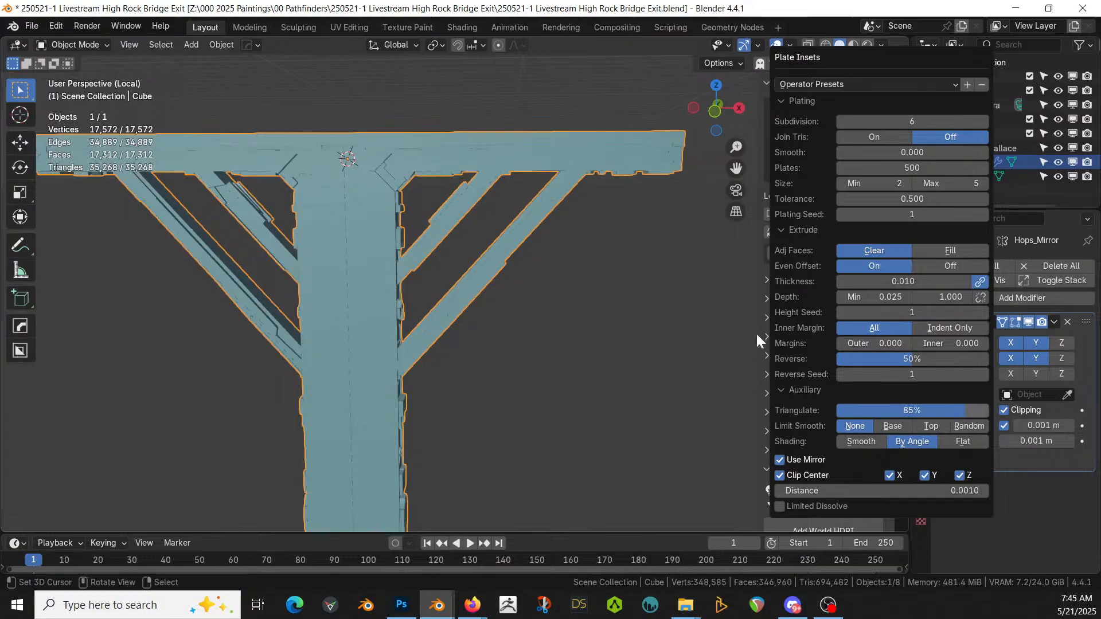
Step: Reopen the Plate Insets settings and raise the subdivision to 7
{"action": "middle_click_drag", "start_coordinate": [494, 330], "coordinate": [879, 351]}
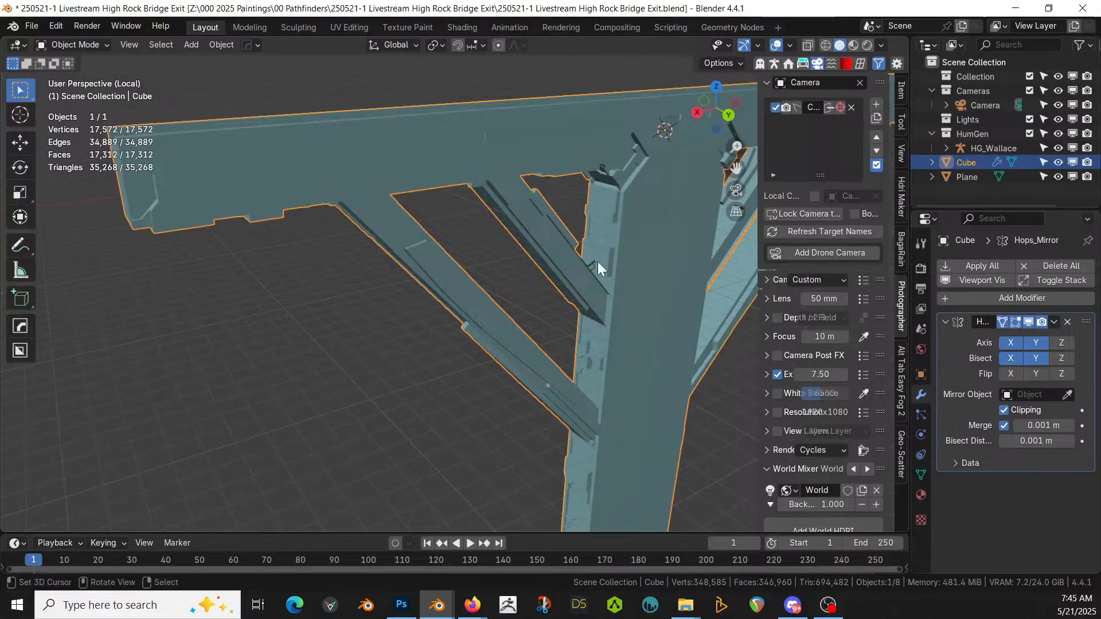
{"action": "key", "text": "F9"}
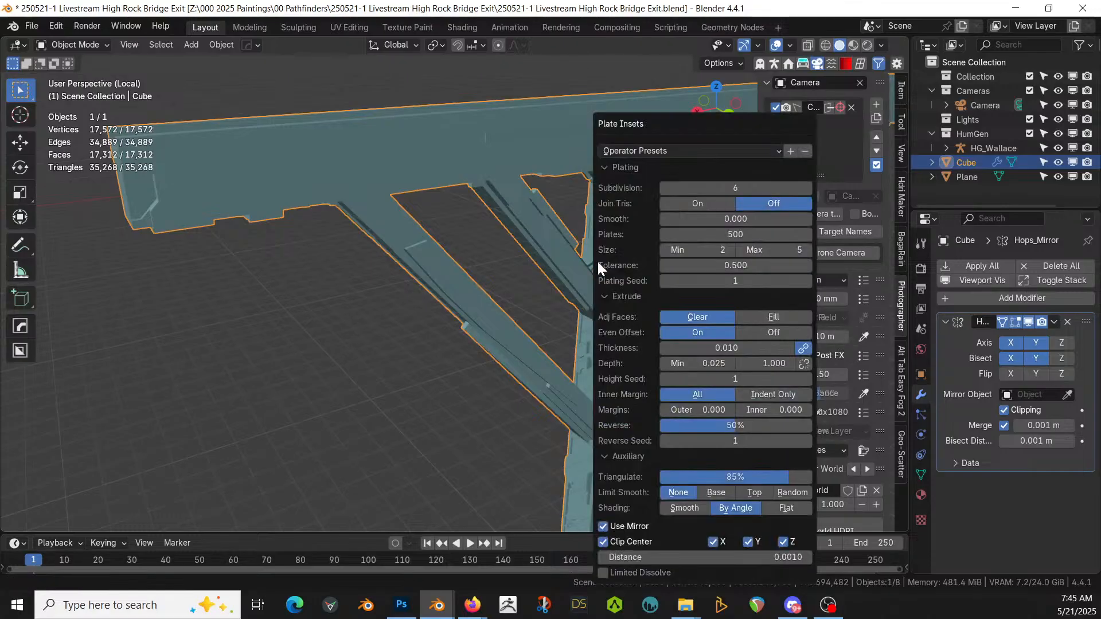
{"action": "left_click", "coordinate": [804, 188]}
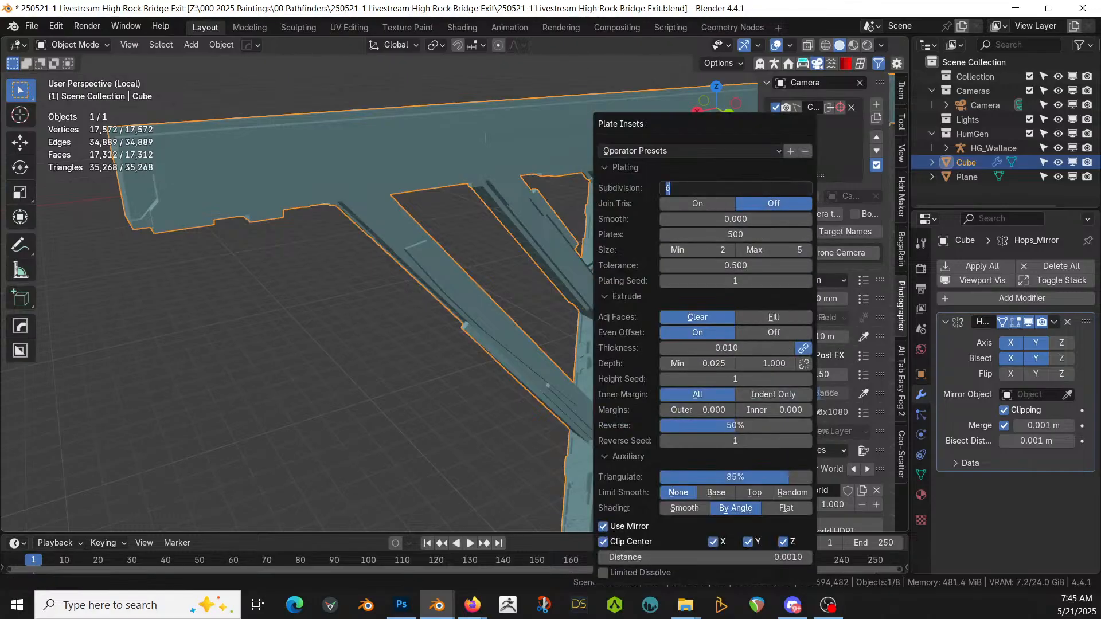
{"action": "key", "text": "Return"}
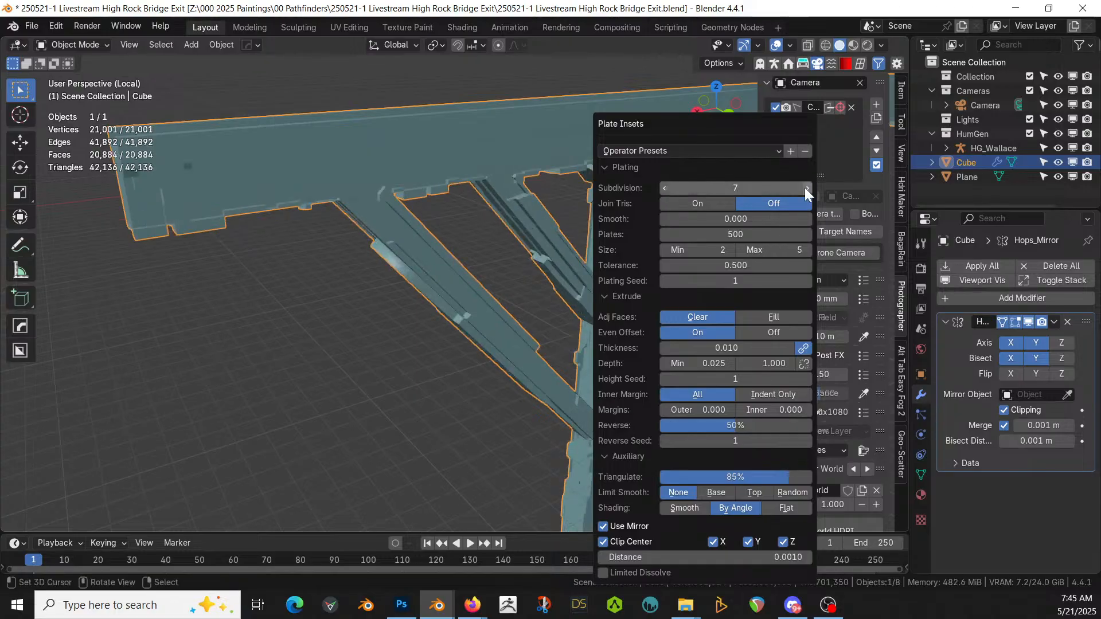
Step: Enter Edit Mode on the bridge and select the large flat face on the broad side of the pillar
{"action": "middle_click_drag", "start_coordinate": [488, 225], "coordinate": [345, 264]}
{"action": "right_click", "coordinate": [483, 305], "text": "shift"}
{"action": "key", "text": "Tab"}
{"action": "middle_click_drag", "start_coordinate": [458, 242], "coordinate": [487, 287]}
{"action": "left_click", "coordinate": [400, 286]}
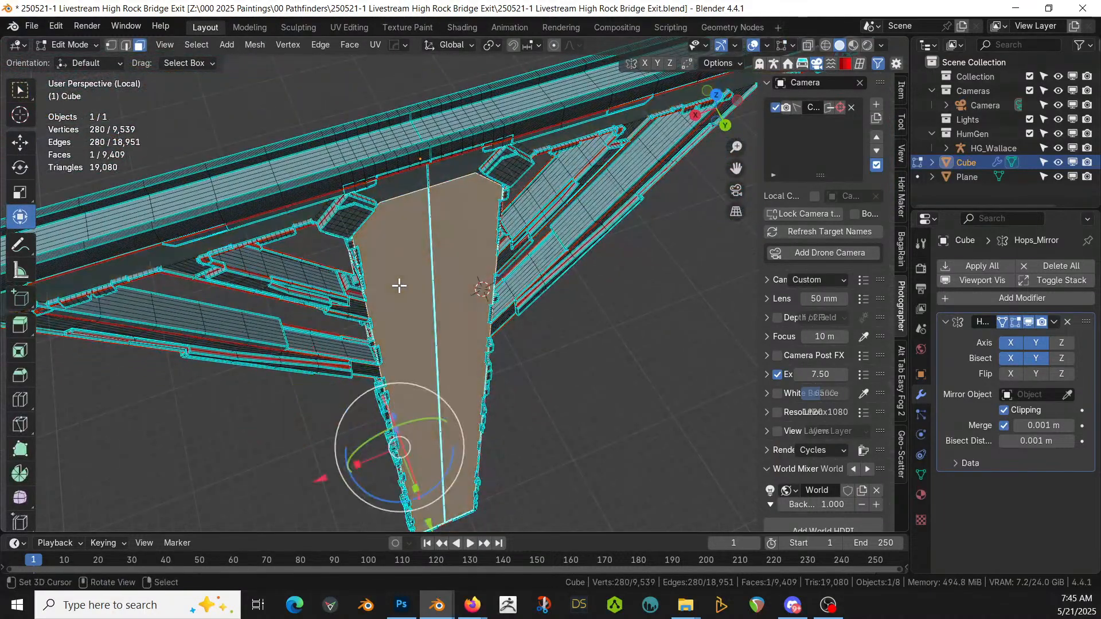
Step: Cut the selected pillar face into a grid with Random Flow's Quad Slice, using the XYZ direction
{"action": "middle_click_drag", "start_coordinate": [418, 285], "coordinate": [432, 226]}
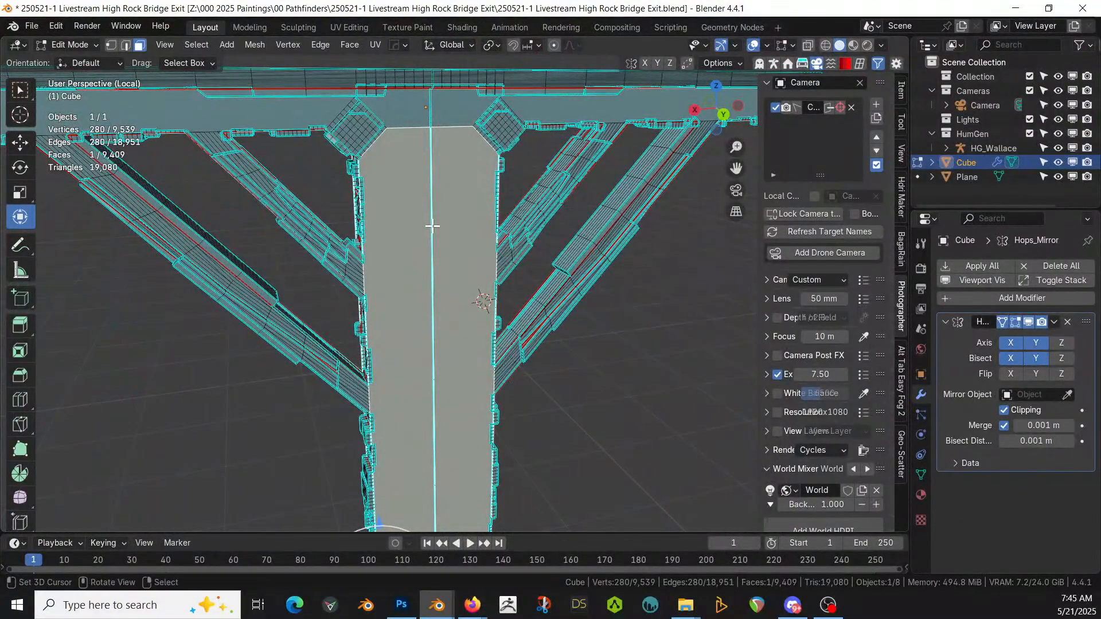
{"action": "key", "text": "shift+q"}
{"action": "mouse_move", "coordinate": [432, 227]}
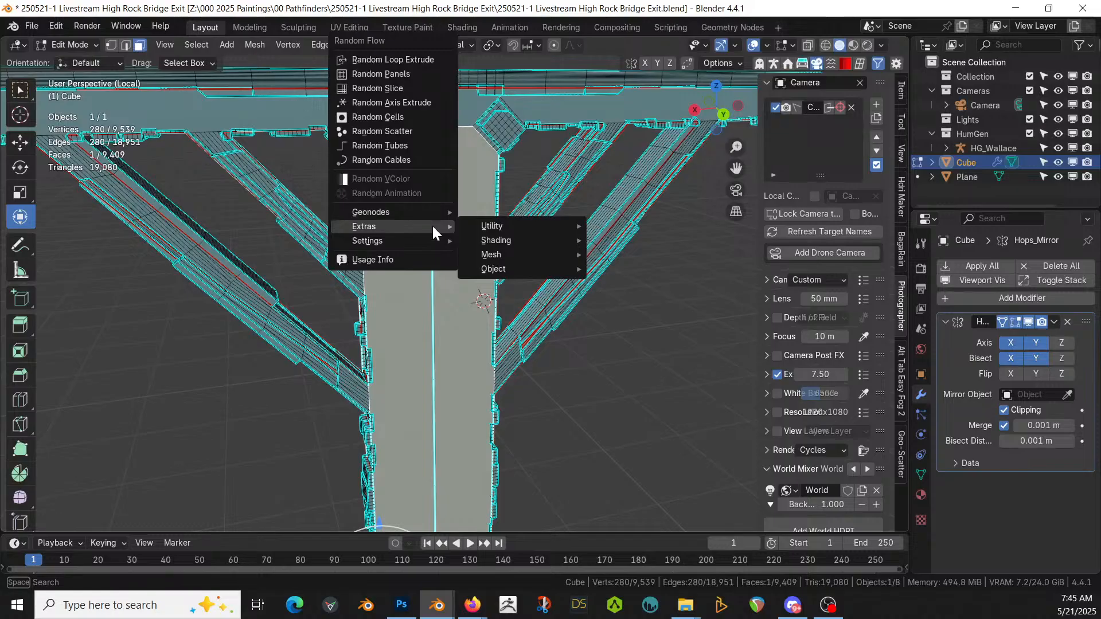
{"action": "mouse_move", "coordinate": [537, 229]}
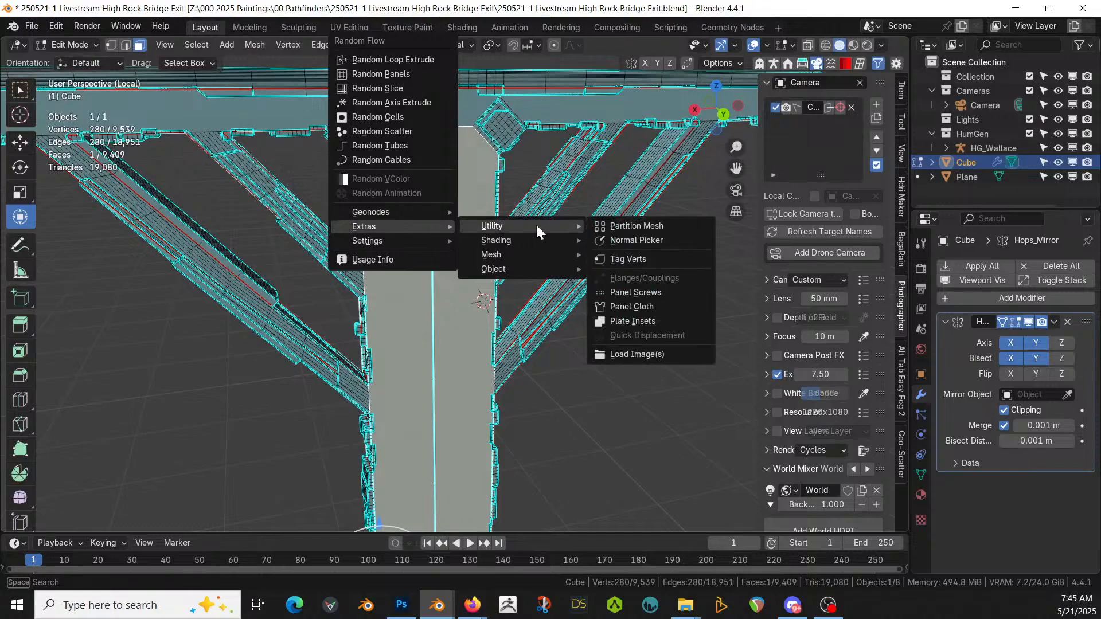
{"action": "mouse_move", "coordinate": [538, 253]}
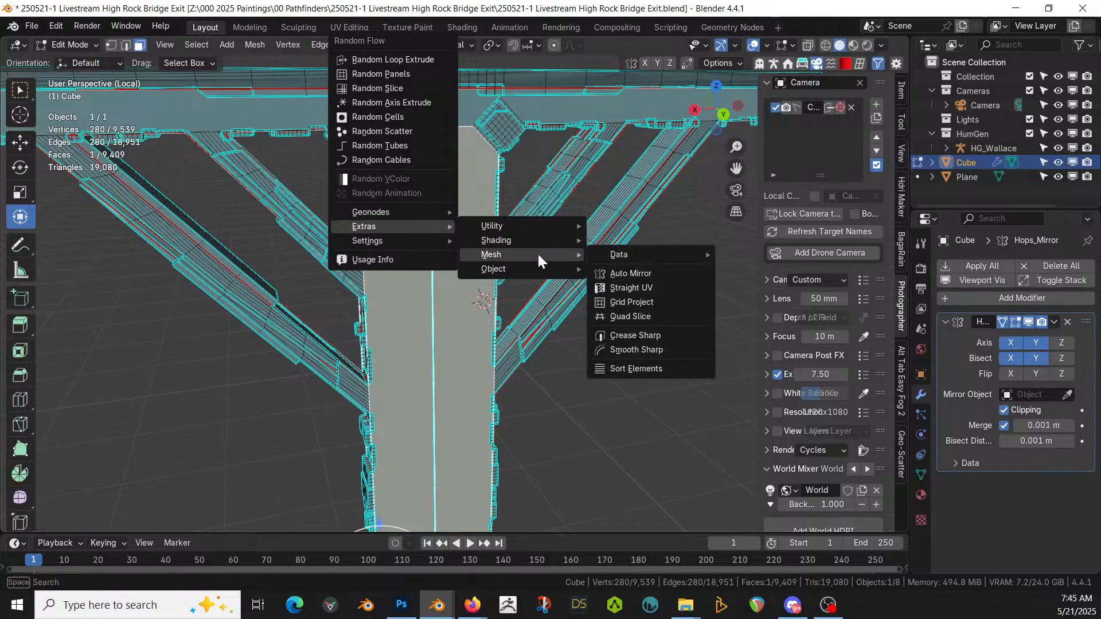
{"action": "left_click", "coordinate": [662, 315]}
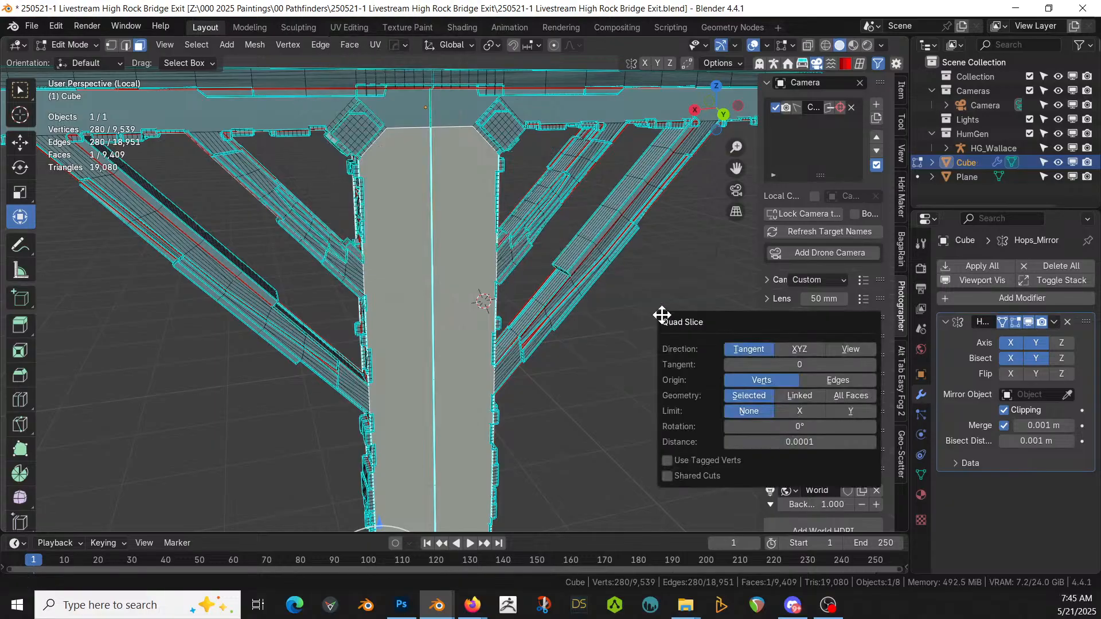
{"action": "left_click", "coordinate": [872, 364]}
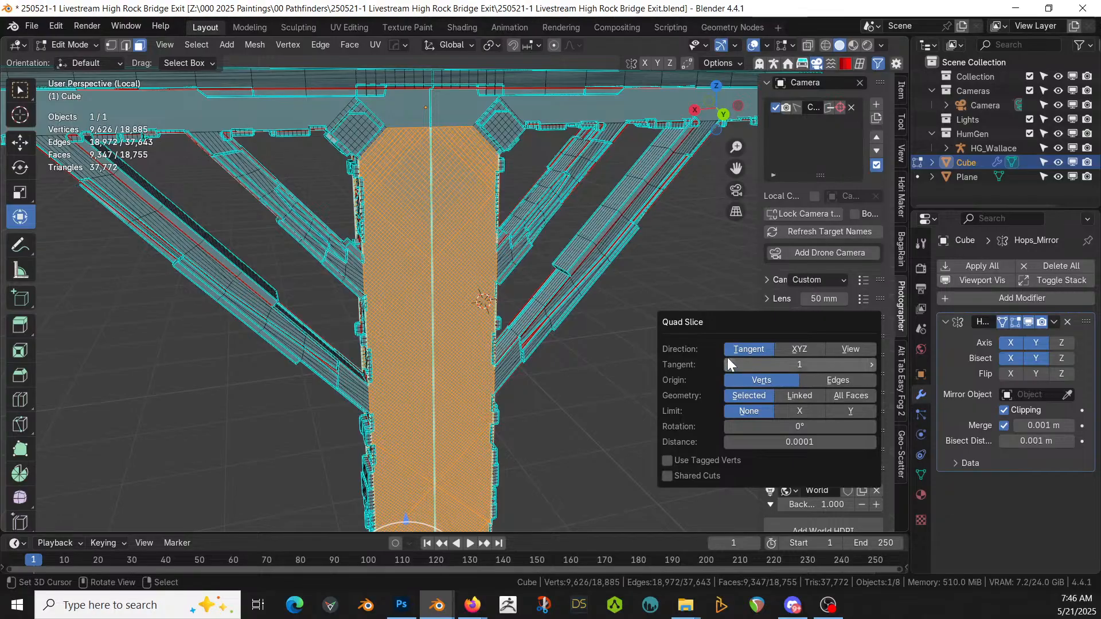
{"action": "left_click", "coordinate": [801, 348]}
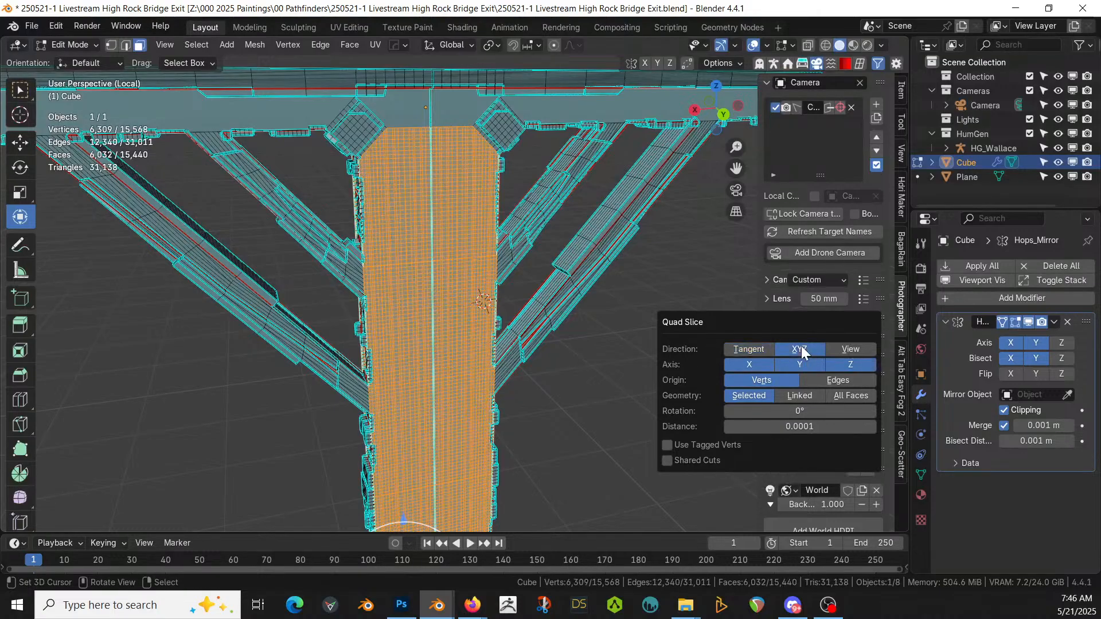
Step: Return to Object Mode and run Plate Insets on the sliced pillar face with plate size minimum 5 and maximum 10
{"action": "mouse_move", "coordinate": [457, 327]}
{"action": "middle_mouse_down"}
{"action": "mouse_move", "coordinate": [662, 302]}
{"action": "mouse_move", "coordinate": [659, 344]}
{"action": "mouse_move", "coordinate": [402, 337]}
{"action": "mouse_move", "coordinate": [332, 256]}
{"action": "mouse_move", "coordinate": [261, 266]}
{"action": "mouse_move", "coordinate": [457, 322]}
{"action": "middle_mouse_up"}
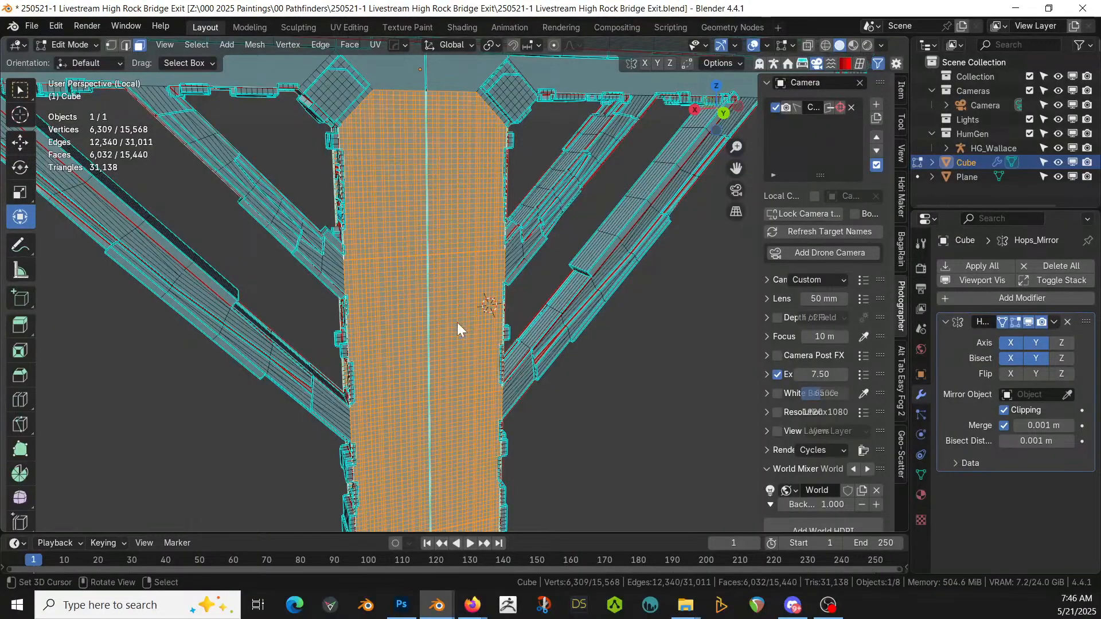
{"action": "key", "text": "Tab"}
{"action": "key", "text": "ctrl+alt+x"}
{"action": "mouse_move", "coordinate": [568, 321]}
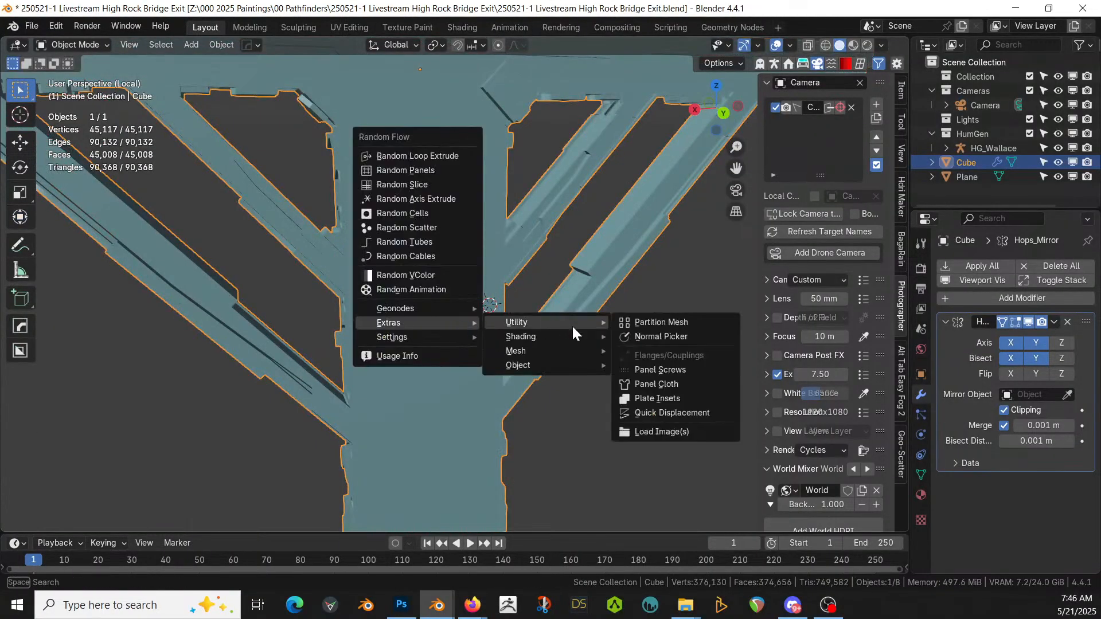
{"action": "left_click", "coordinate": [688, 398]}
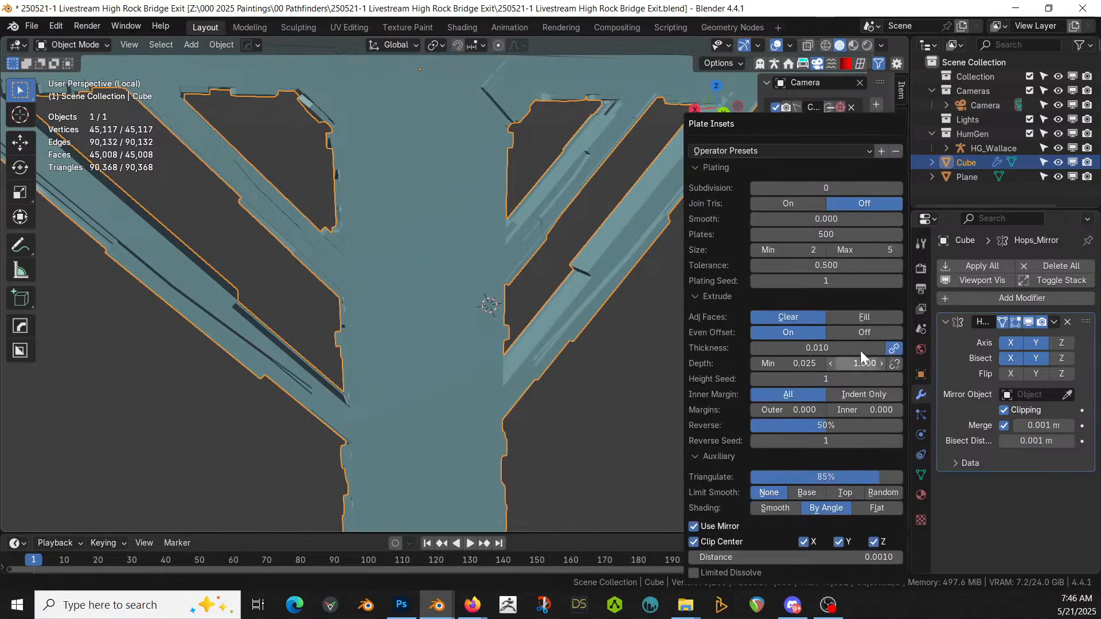
{"action": "left_click", "coordinate": [801, 251]}
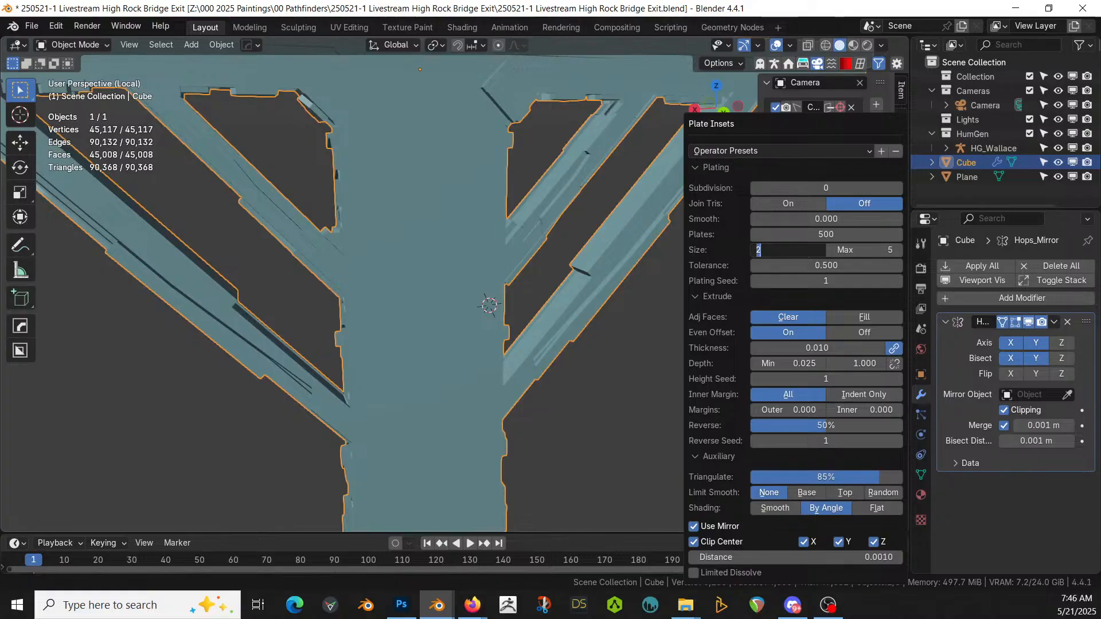
{"action": "key", "text": "Return"}
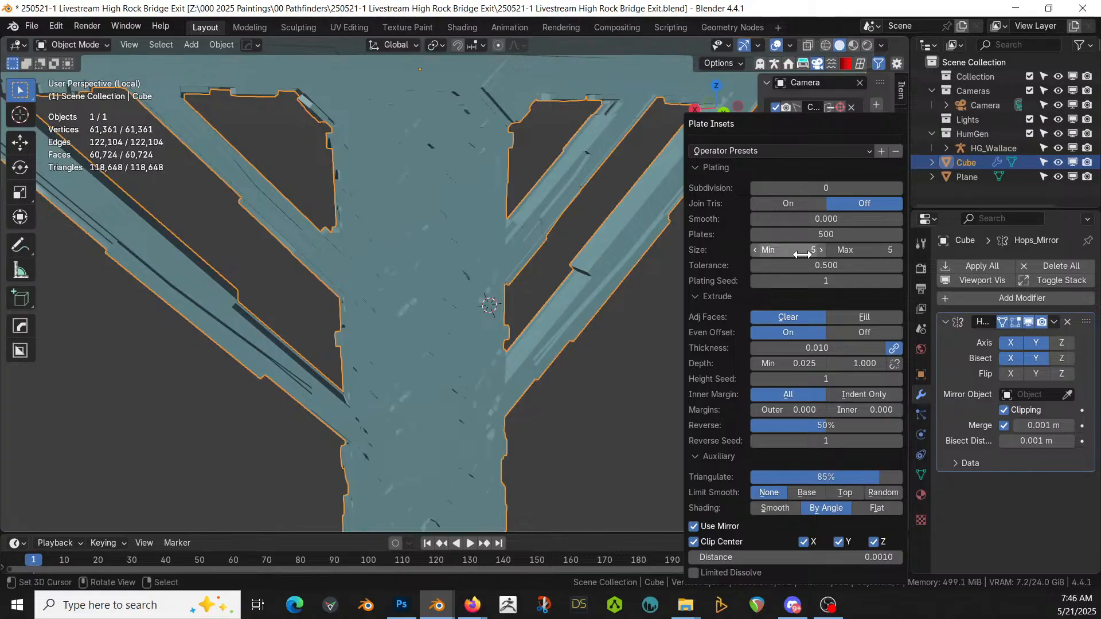
{"action": "left_click", "coordinate": [872, 250]}
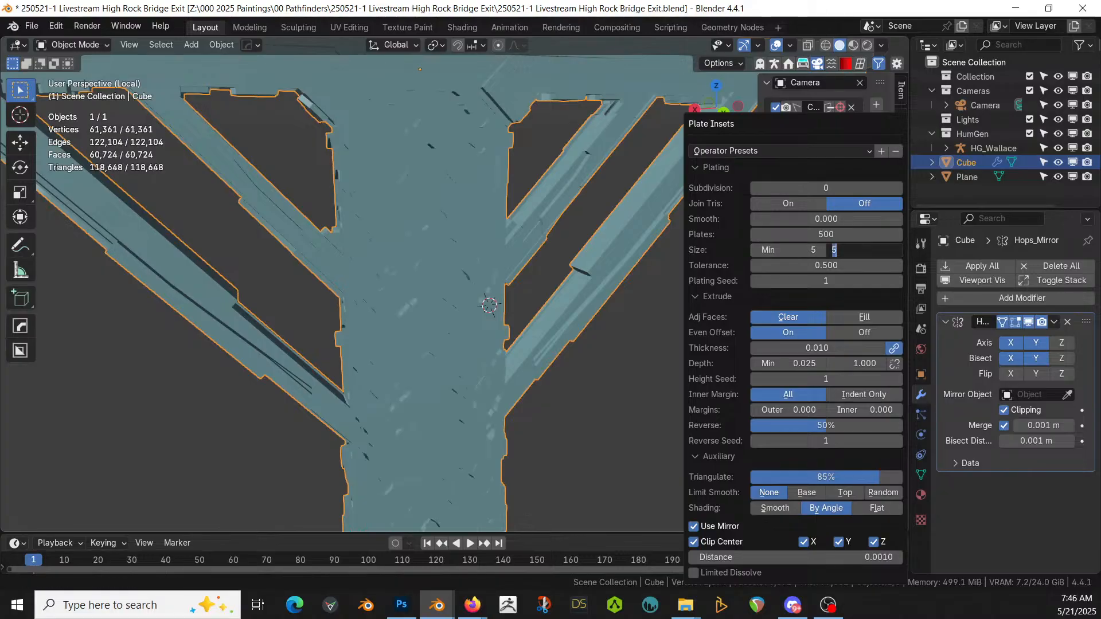
{"action": "key", "text": "Return"}
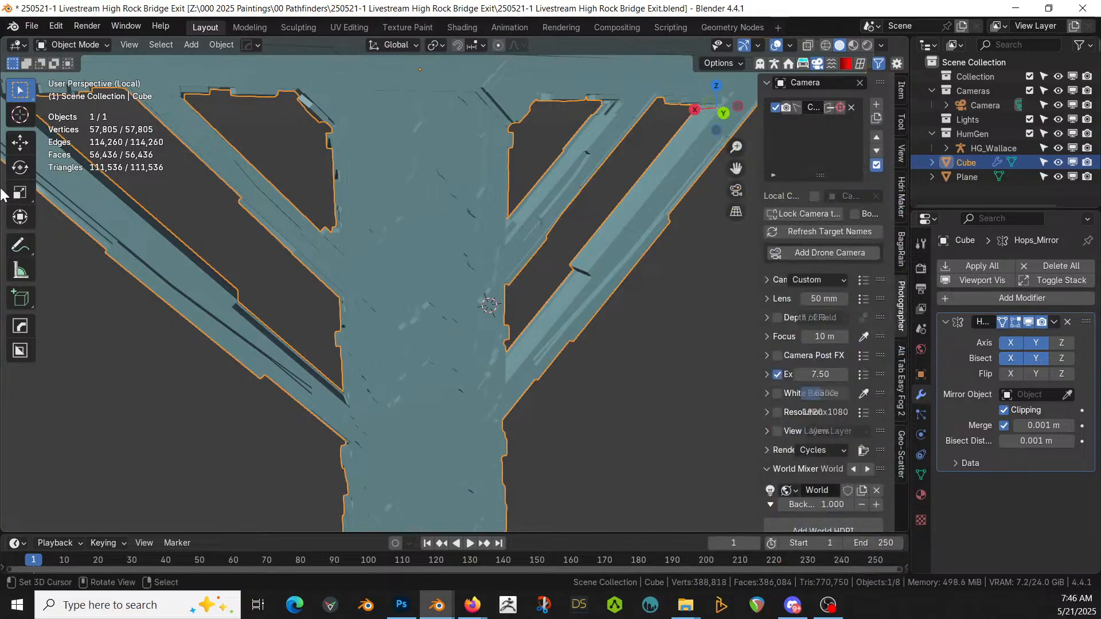
Step: In Edit Mode, select two parapet side faces and extend the selection with Select Similar set to Coplanar
{"action": "middle_click_drag", "start_coordinate": [688, 290], "coordinate": [610, 351]}
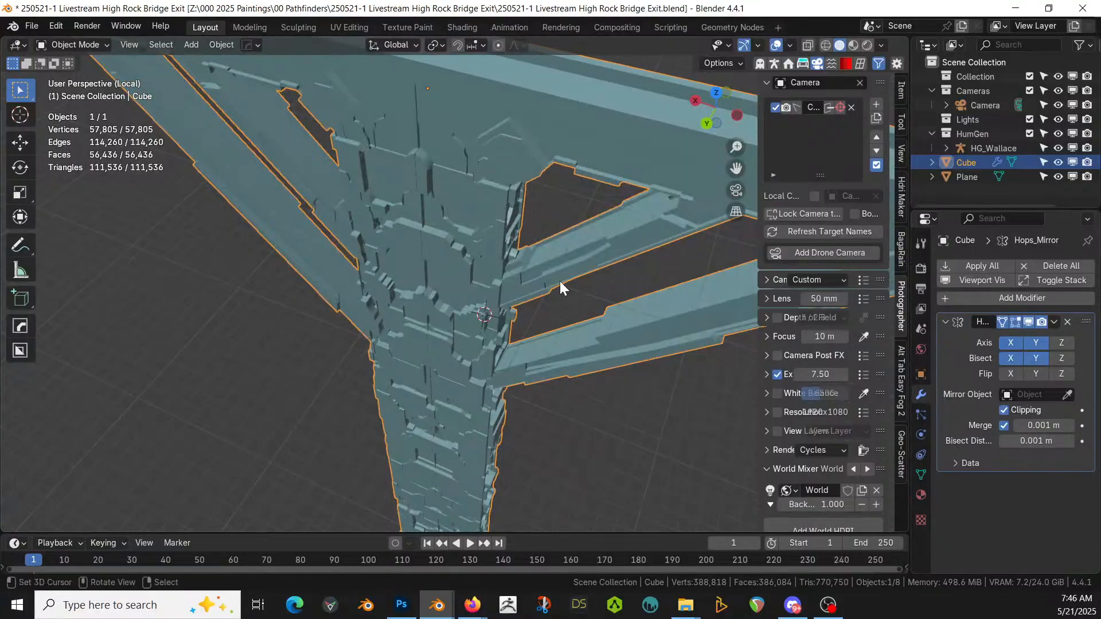
{"action": "middle_click_drag", "start_coordinate": [556, 280], "coordinate": [266, 396]}
{"action": "key", "text": "Tab"}
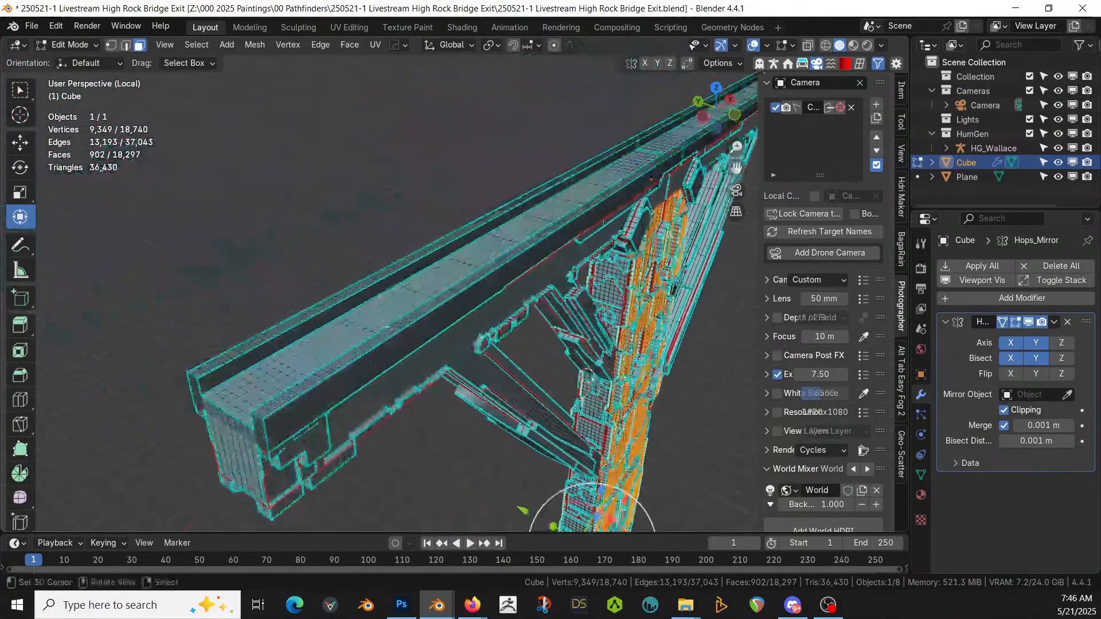
{"action": "left_click", "coordinate": [363, 373]}
{"action": "middle_click_drag", "start_coordinate": [424, 373], "coordinate": [588, 262]}
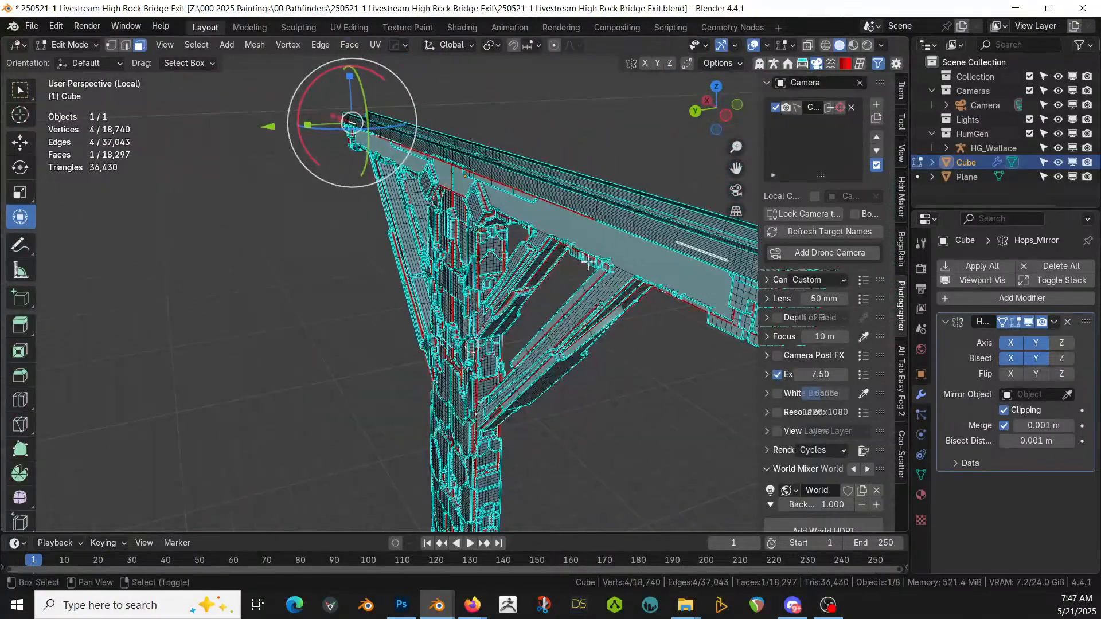
{"action": "left_click", "coordinate": [630, 220], "text": "shift"}
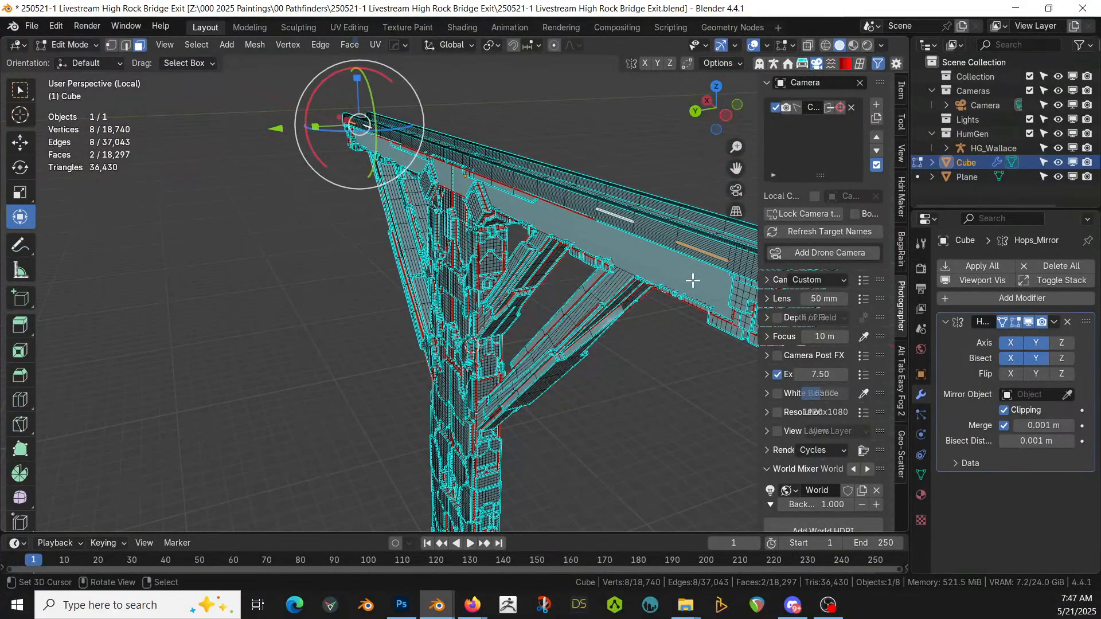
{"action": "key", "text": "shift+g"}
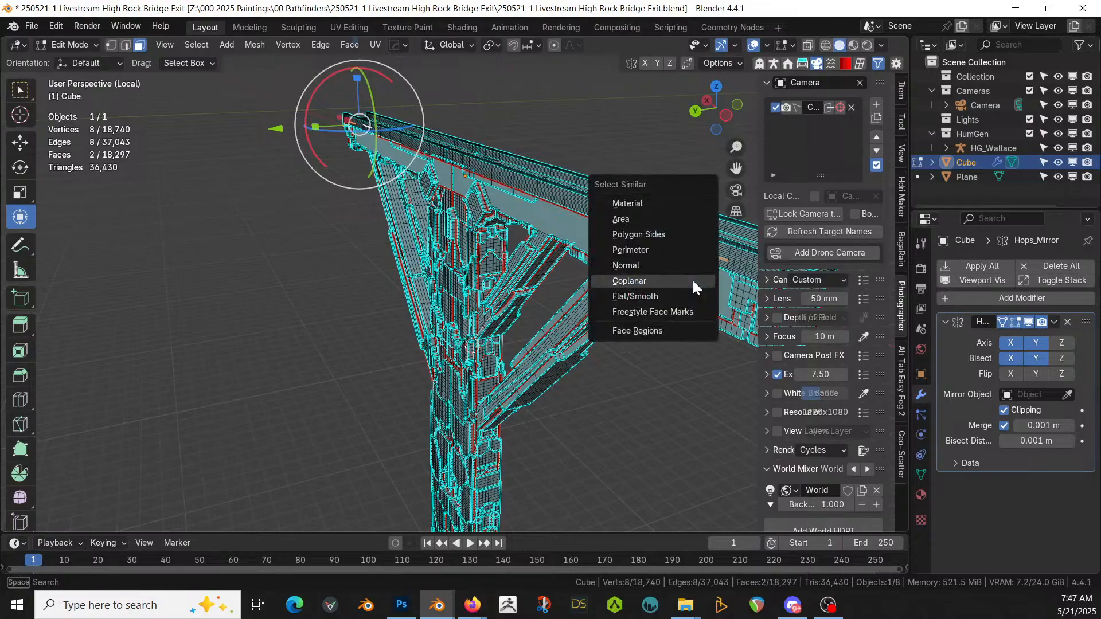
{"action": "left_click", "coordinate": [693, 280]}
{"action": "middle_click_drag", "start_coordinate": [693, 279], "coordinate": [611, 275]}
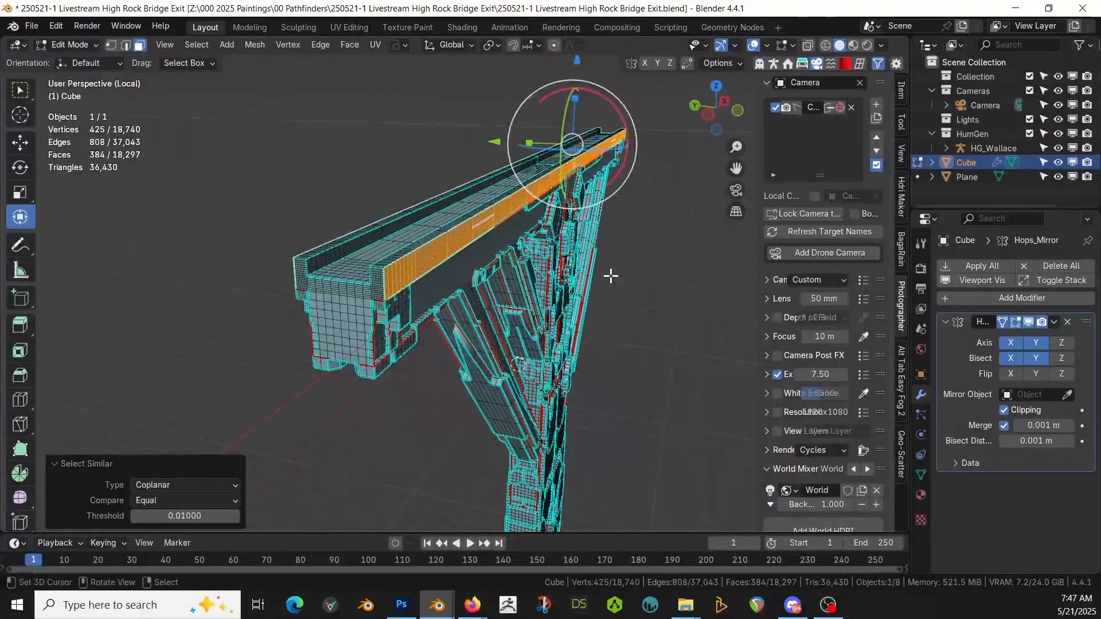
Step: Return to Object Mode and run Plate Insets on the selected parapet sides with a maximum depth of 0.5
{"action": "key", "text": "Tab"}
{"action": "key", "text": "ctrl+alt+x"}
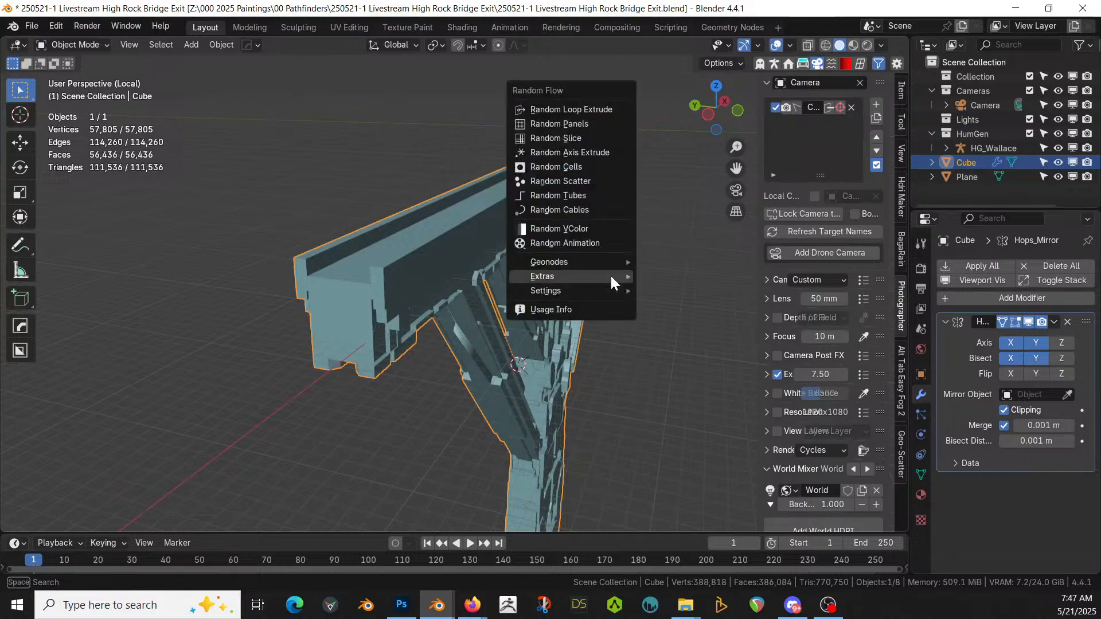
{"action": "mouse_move", "coordinate": [611, 276]}
{"action": "mouse_move", "coordinate": [683, 273]}
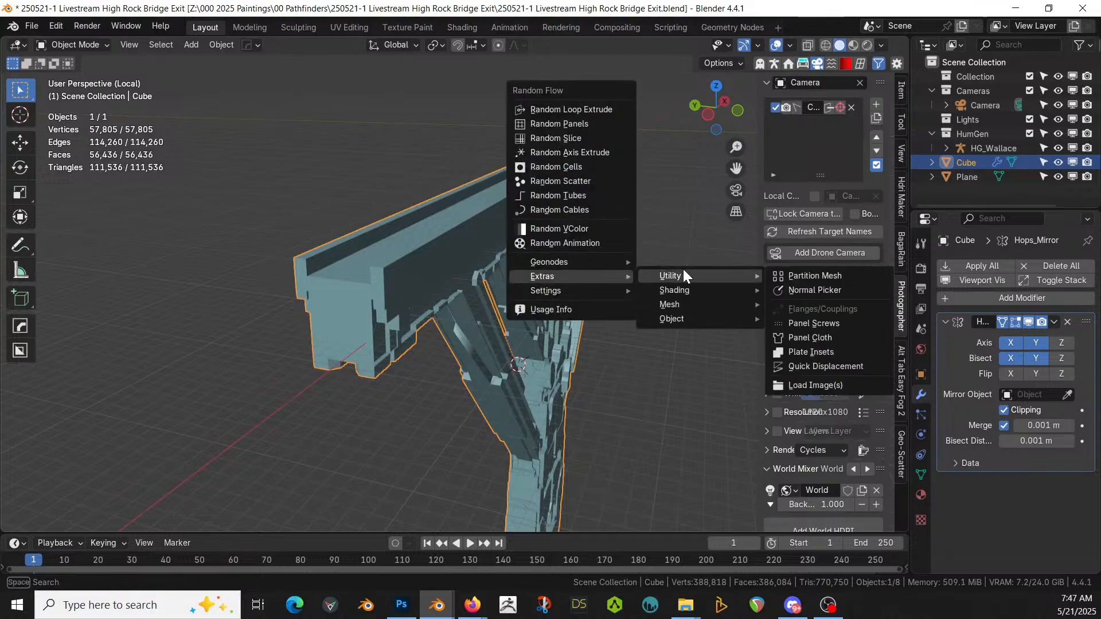
{"action": "left_click", "coordinate": [831, 351]}
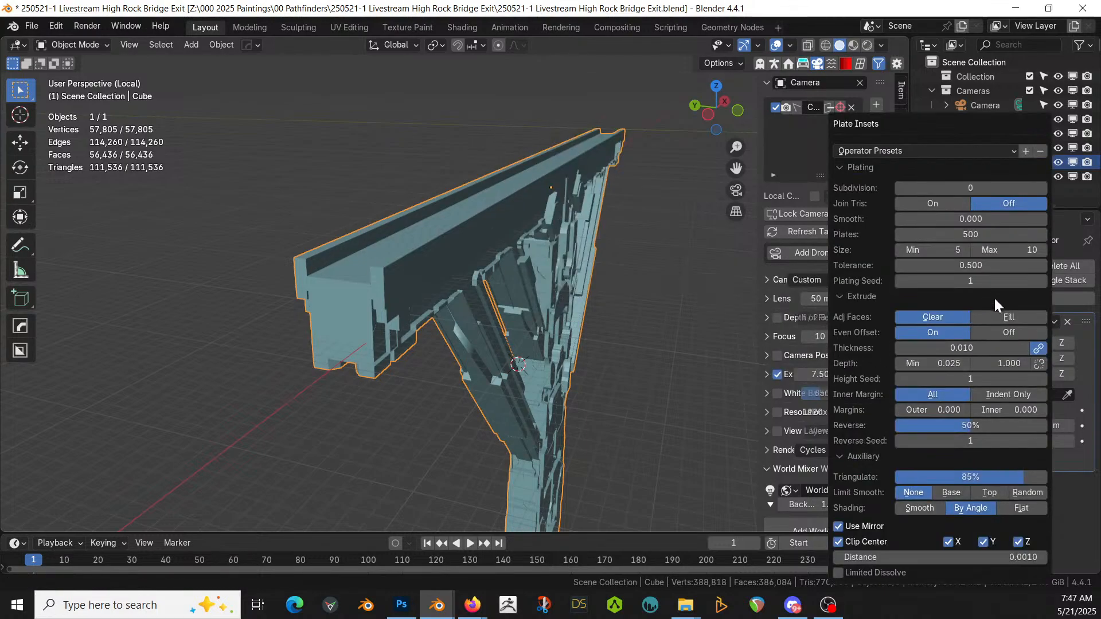
{"action": "left_click", "coordinate": [1010, 364]}
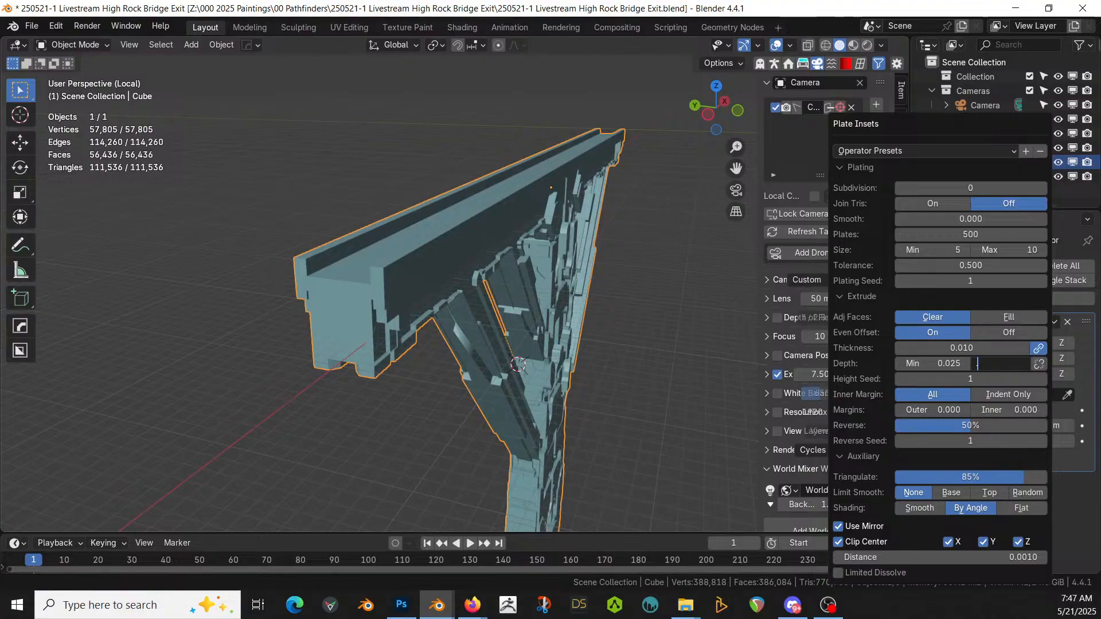
{"action": "type", "text": ".5"}
{"action": "key", "text": "Return"}
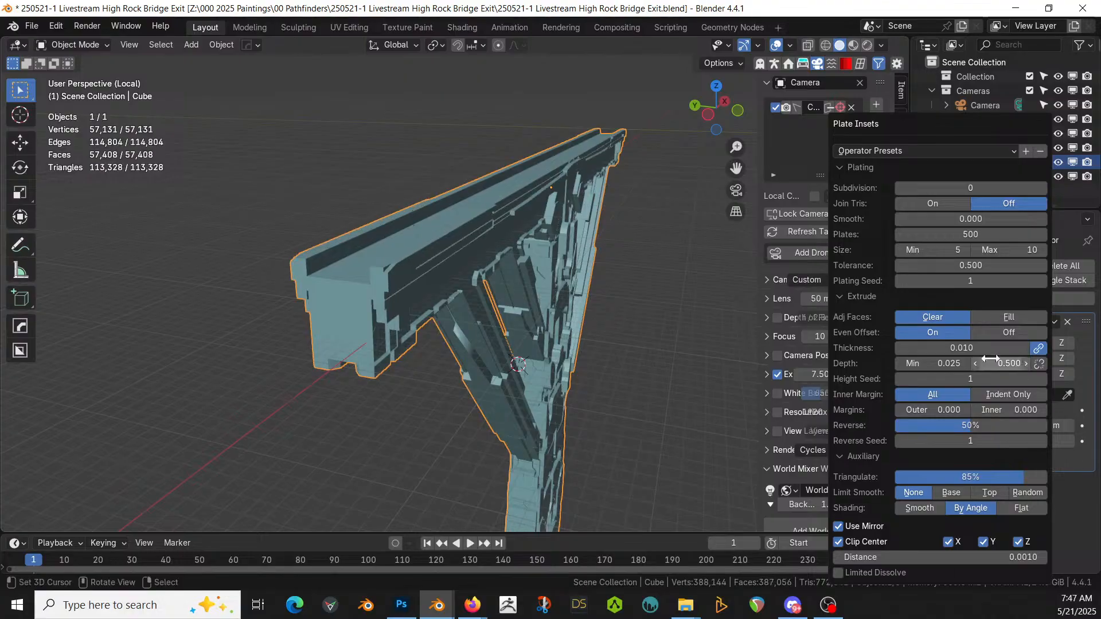
Step: Apply all of the bridge's modifiers and leave the isolated view to show the full scene
{"action": "middle_click_drag", "start_coordinate": [593, 305], "coordinate": [555, 323]}
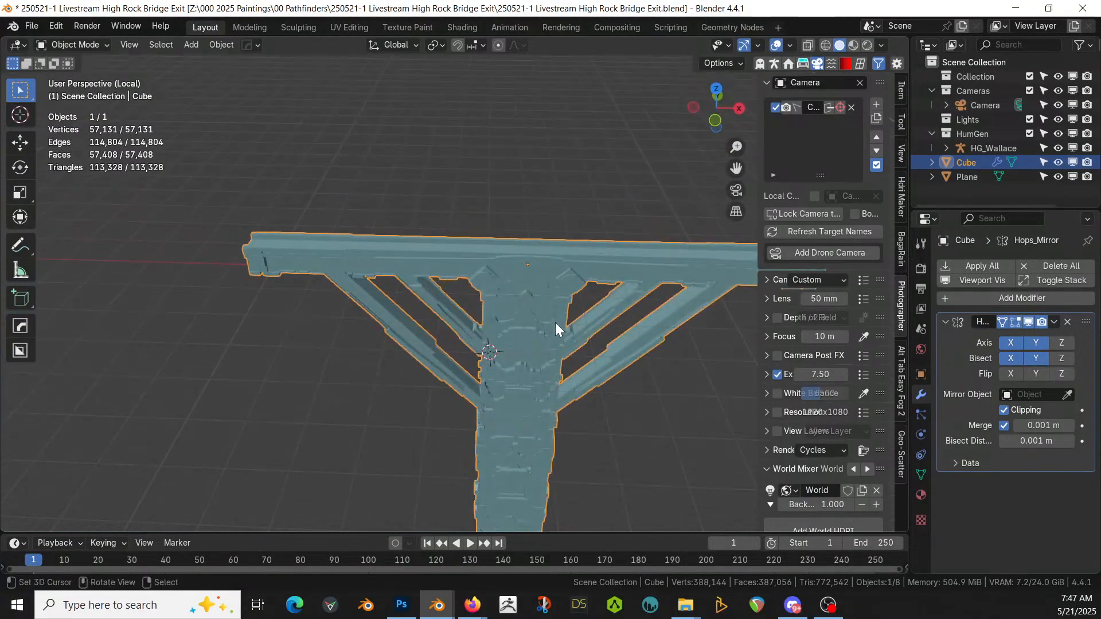
{"action": "left_click", "coordinate": [982, 266]}
{"action": "middle_click_drag", "start_coordinate": [258, 309], "coordinate": [184, 327]}
{"action": "key", "text": "KP_Divide"}
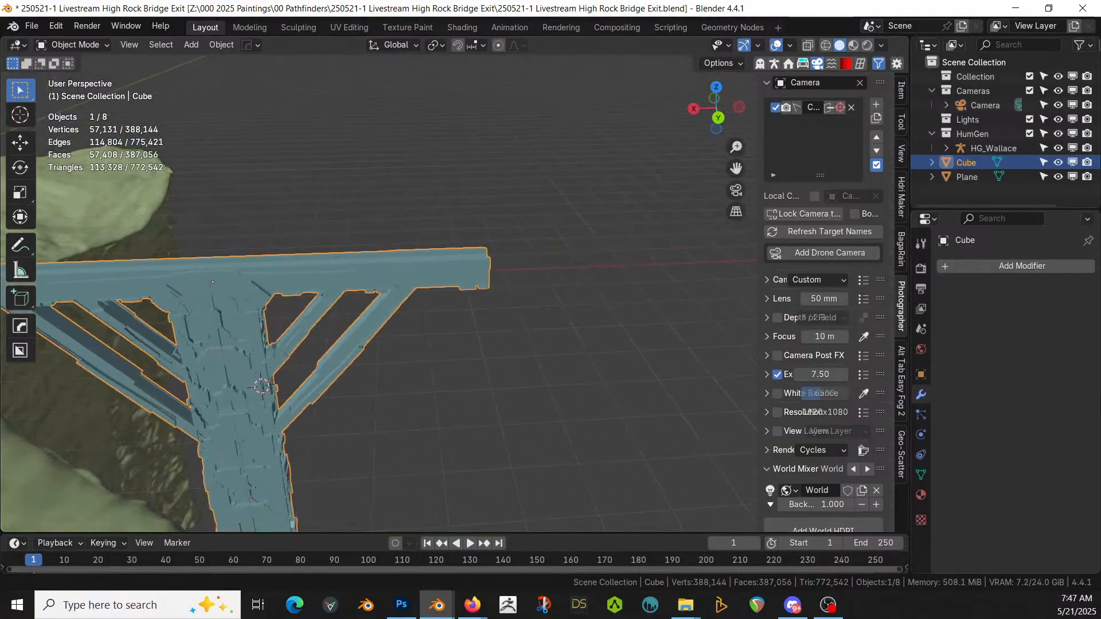
Step: Array the bridge section along X using HOps Array V2 with a 130 m constant offset and a count of 5
{"action": "key", "text": "q"}
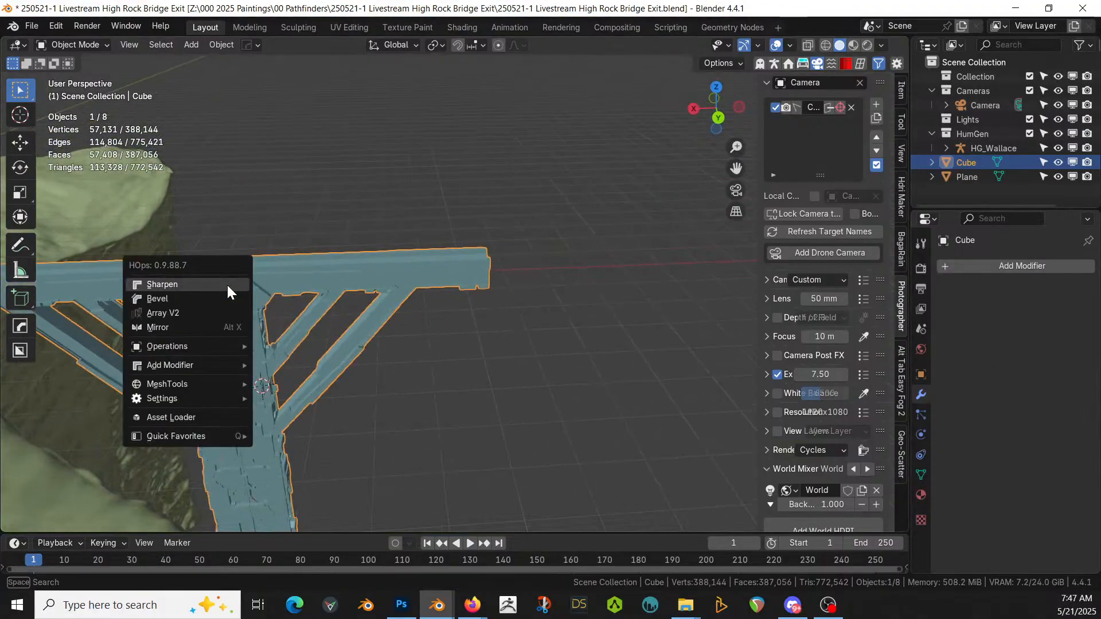
{"action": "left_click", "coordinate": [227, 312]}
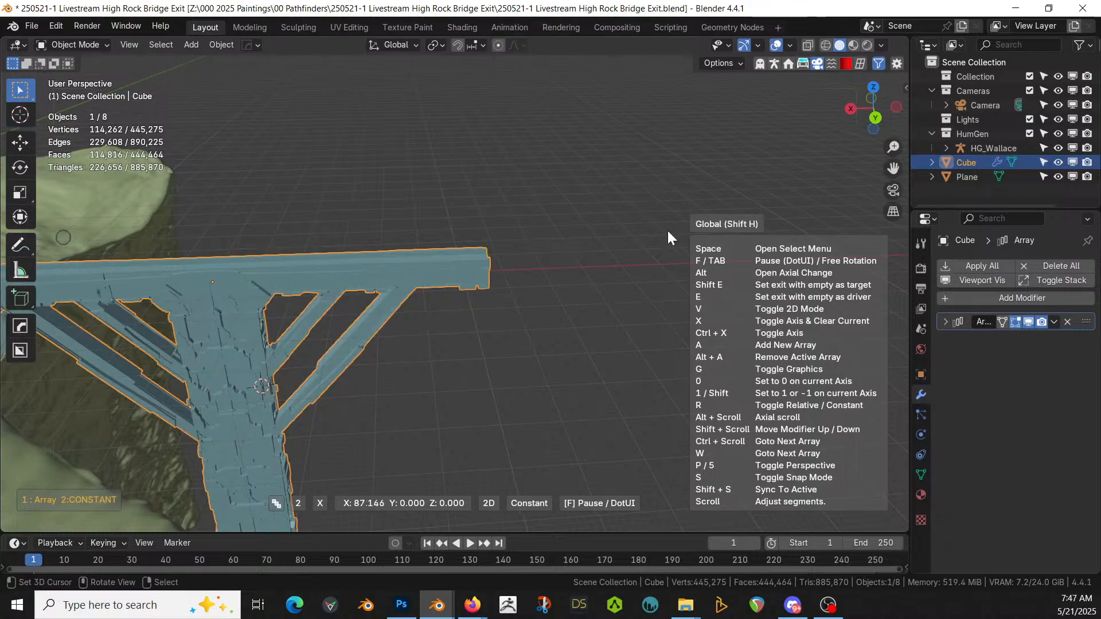
{"action": "key", "text": "1"}
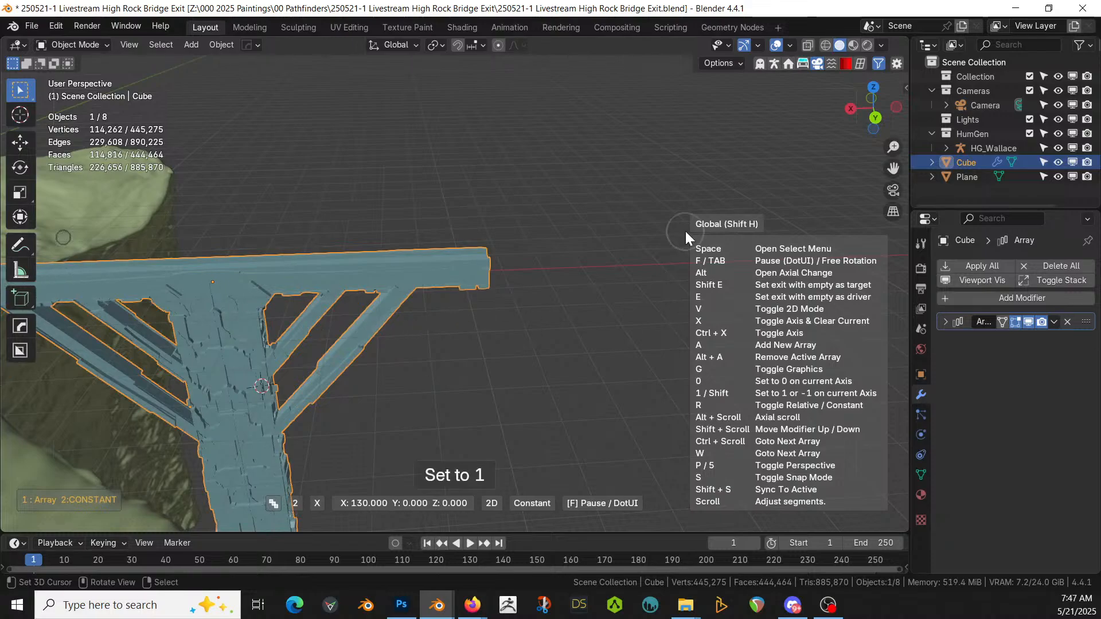
{"action": "key", "text": "1"}
{"action": "scroll", "coordinate": [686, 232], "scroll_direction": "up", "scroll_amount": 1}
{"action": "scroll", "coordinate": [686, 232], "scroll_direction": "up", "scroll_amount": 1}
{"action": "left_click", "coordinate": [686, 232]}
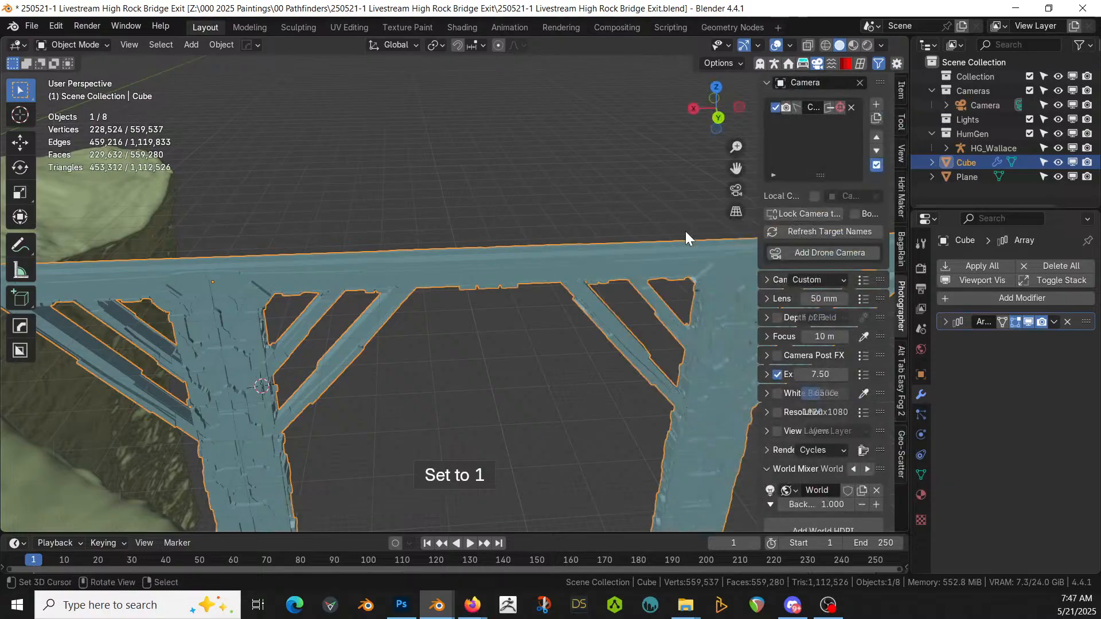
{"action": "scroll", "coordinate": [721, 367], "scroll_direction": "down", "scroll_amount": 4}
{"action": "middle_click_drag", "start_coordinate": [637, 334], "coordinate": [782, 346]}
{"action": "middle_click_drag", "start_coordinate": [674, 362], "coordinate": [436, 304]}
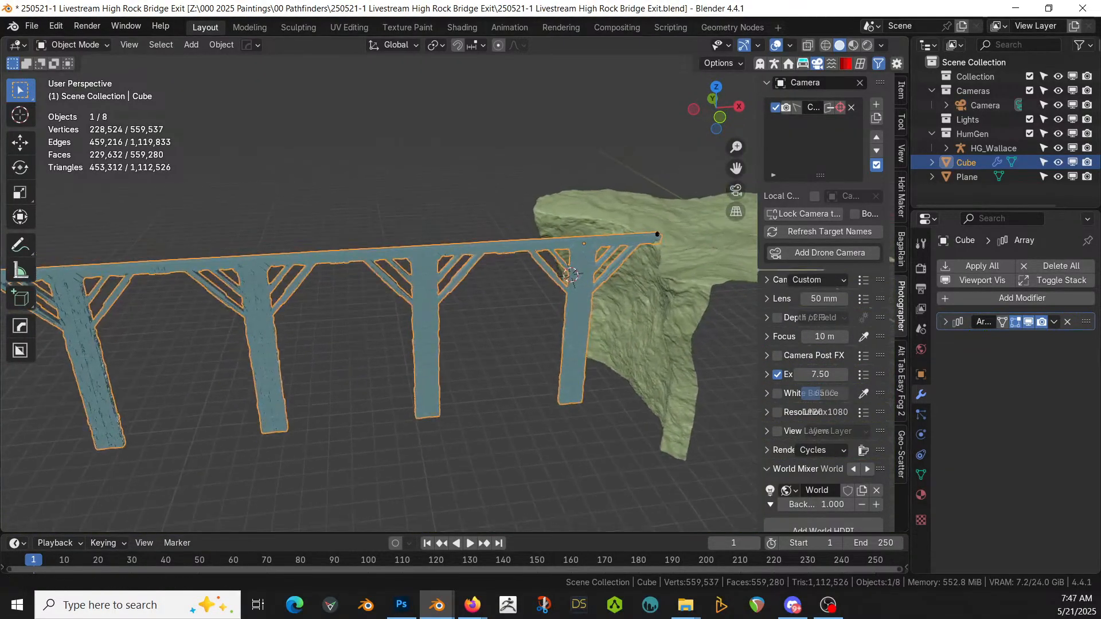
{"action": "left_click", "coordinate": [944, 322]}
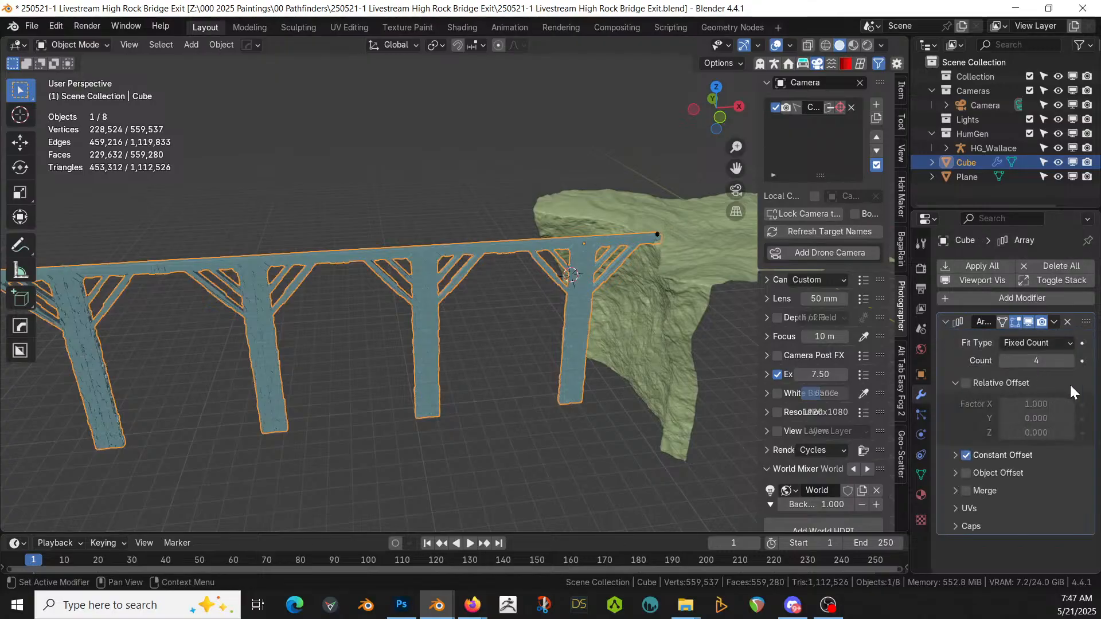
{"action": "left_click", "coordinate": [1071, 360]}
Step: Examine the repeated bridge's pillars, braces and parapets from several angles to judge the plate detail at each span
{"action": "middle_click_drag", "start_coordinate": [631, 384], "coordinate": [786, 383]}
{"action": "scroll", "coordinate": [591, 324], "scroll_direction": "up", "scroll_amount": 2}
{"action": "scroll", "coordinate": [590, 325], "scroll_direction": "up", "scroll_amount": 4}
{"action": "middle_click_drag", "start_coordinate": [787, 383], "coordinate": [786, 384], "text": "shift"}
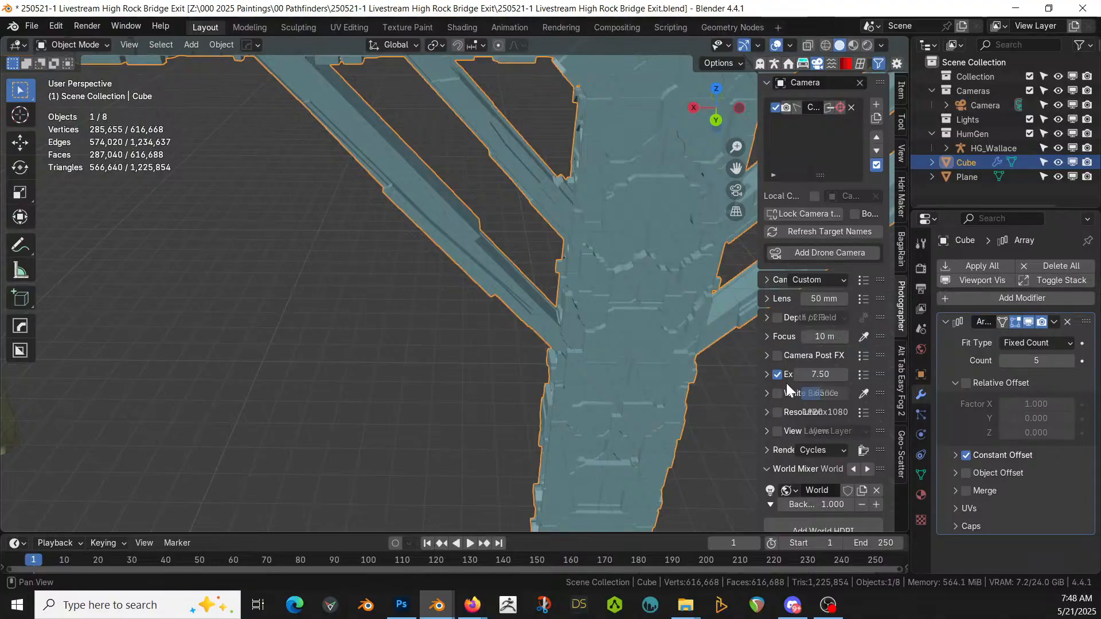
{"action": "scroll", "coordinate": [398, 318], "scroll_direction": "down", "scroll_amount": 3}
{"action": "middle_click_drag", "start_coordinate": [442, 270], "coordinate": [696, 334], "text": "shift"}
{"action": "scroll", "coordinate": [697, 335], "scroll_direction": "down", "scroll_amount": 1}
{"action": "middle_click_drag", "start_coordinate": [390, 293], "coordinate": [509, 305]}
{"action": "scroll", "coordinate": [447, 283], "scroll_direction": "up", "scroll_amount": 3}
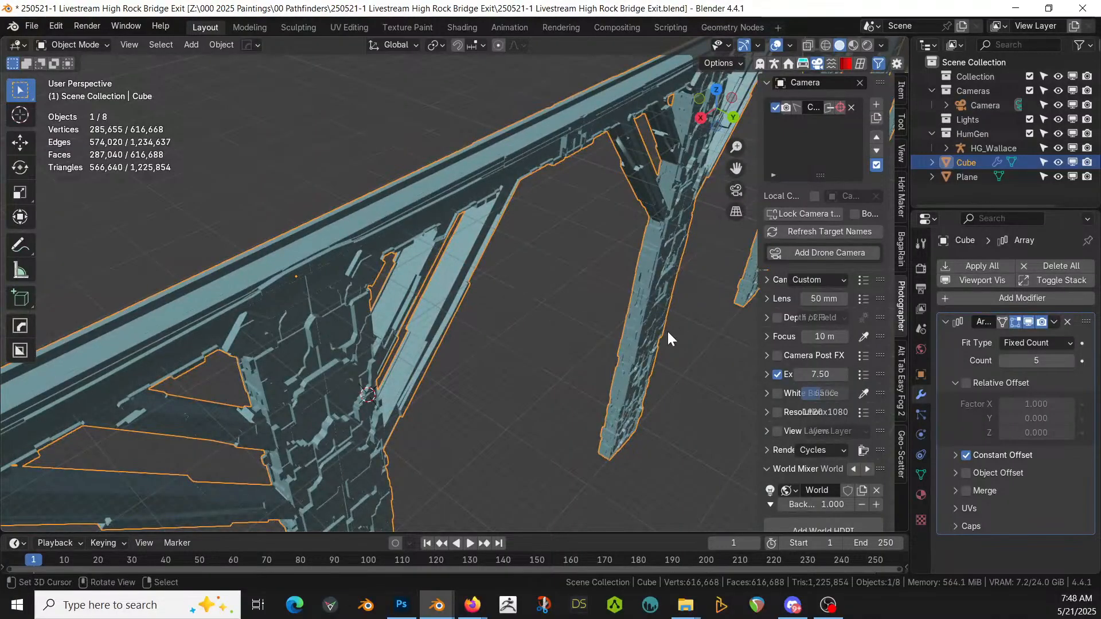
{"action": "middle_click_drag", "start_coordinate": [668, 339], "coordinate": [424, 297]}
{"action": "middle_click_drag", "start_coordinate": [425, 291], "coordinate": [374, 328]}
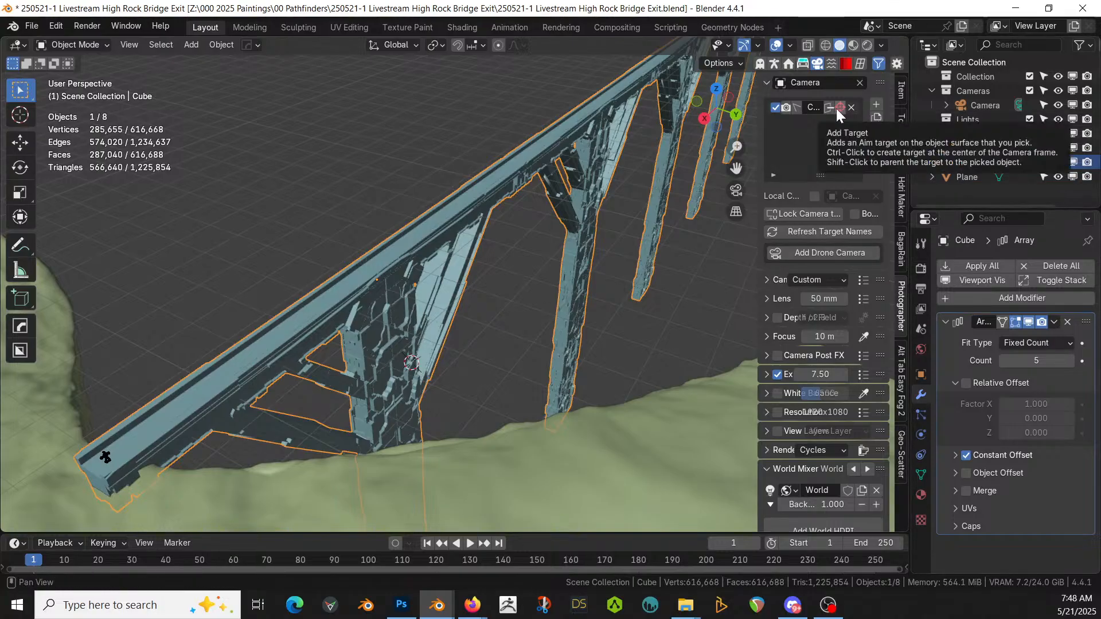
Step: Add One Click Damage to the bridge and place its modifier above the Array in the stack
{"action": "left_click", "coordinate": [759, 63]}
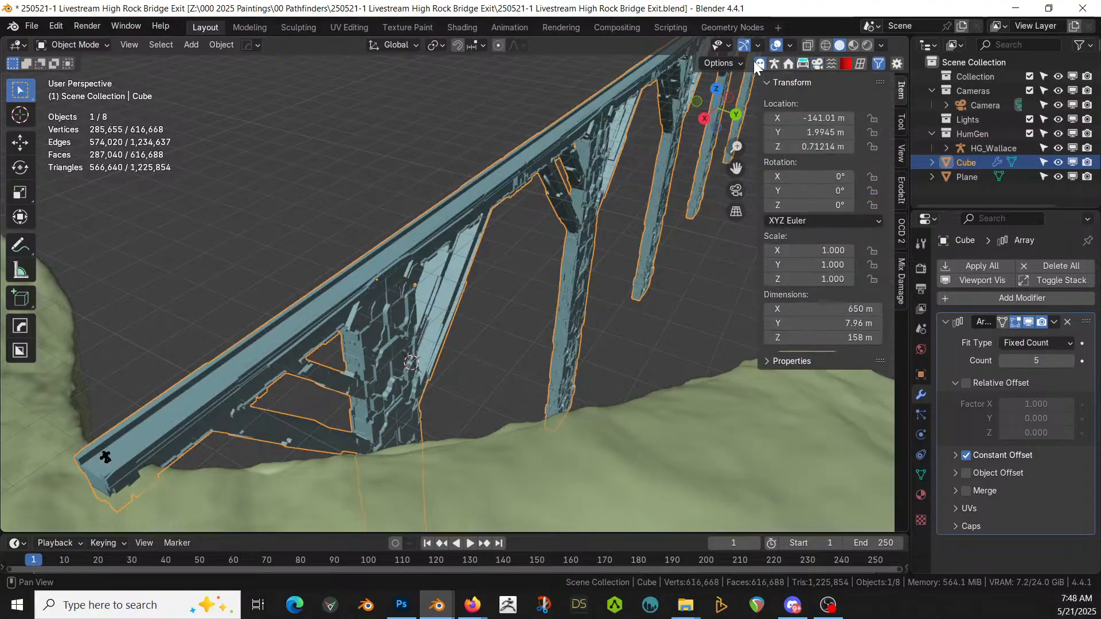
{"action": "left_click", "coordinate": [900, 227]}
{"action": "left_click", "coordinate": [830, 111]}
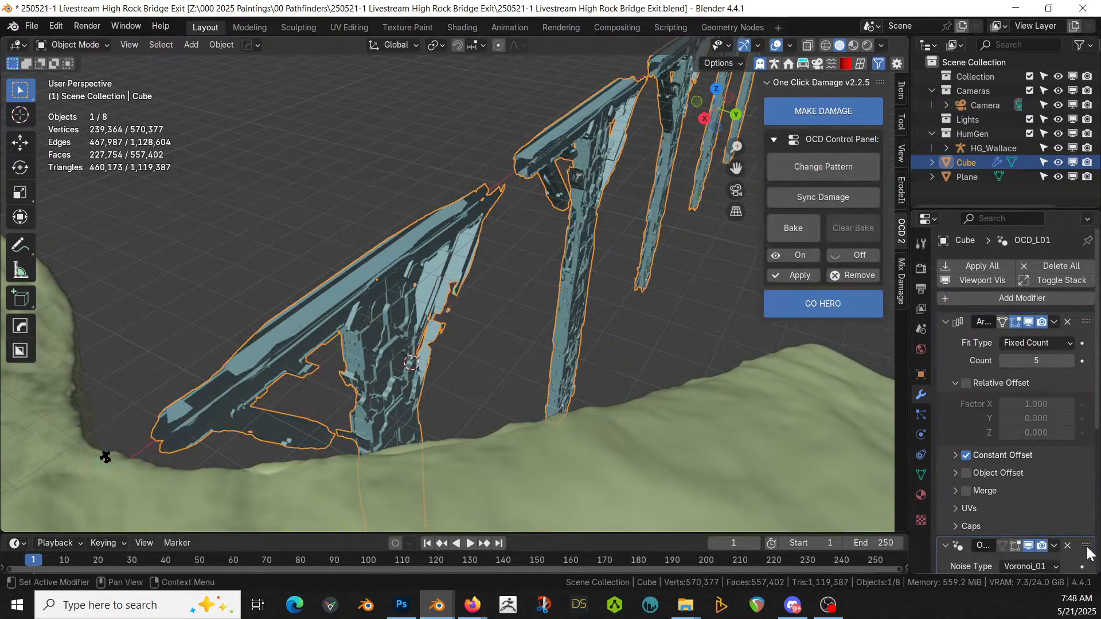
{"action": "left_click", "coordinate": [1062, 279]}
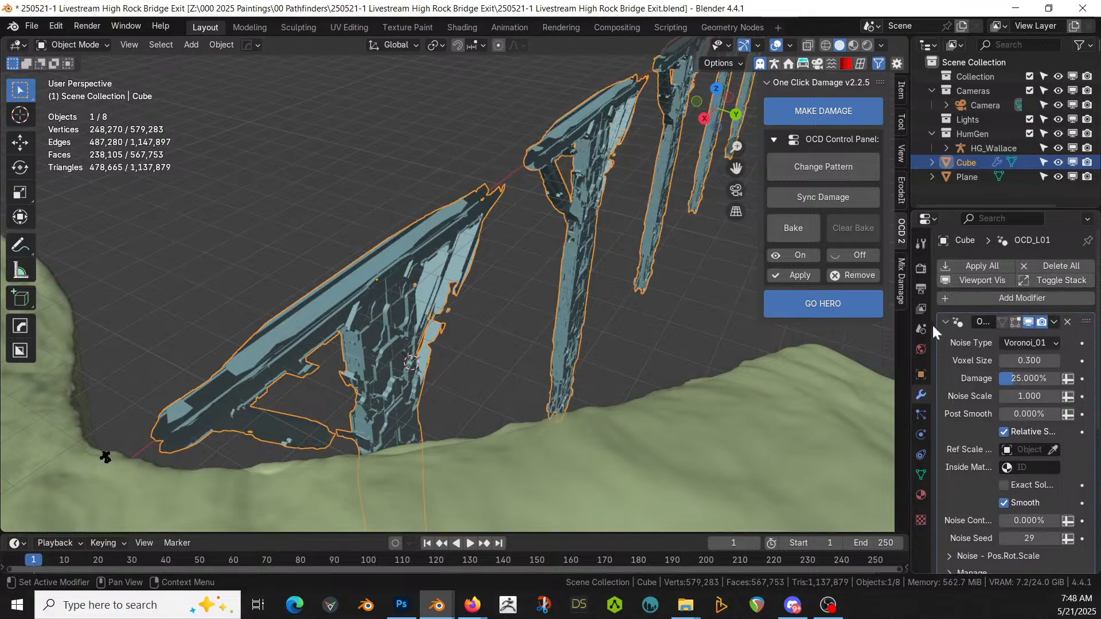
Step: Try Damage values of 2%, 5% and 50% on the bridge, and remove the One Click Damage effect
{"action": "scroll", "coordinate": [549, 323], "scroll_direction": "down", "scroll_amount": 3}
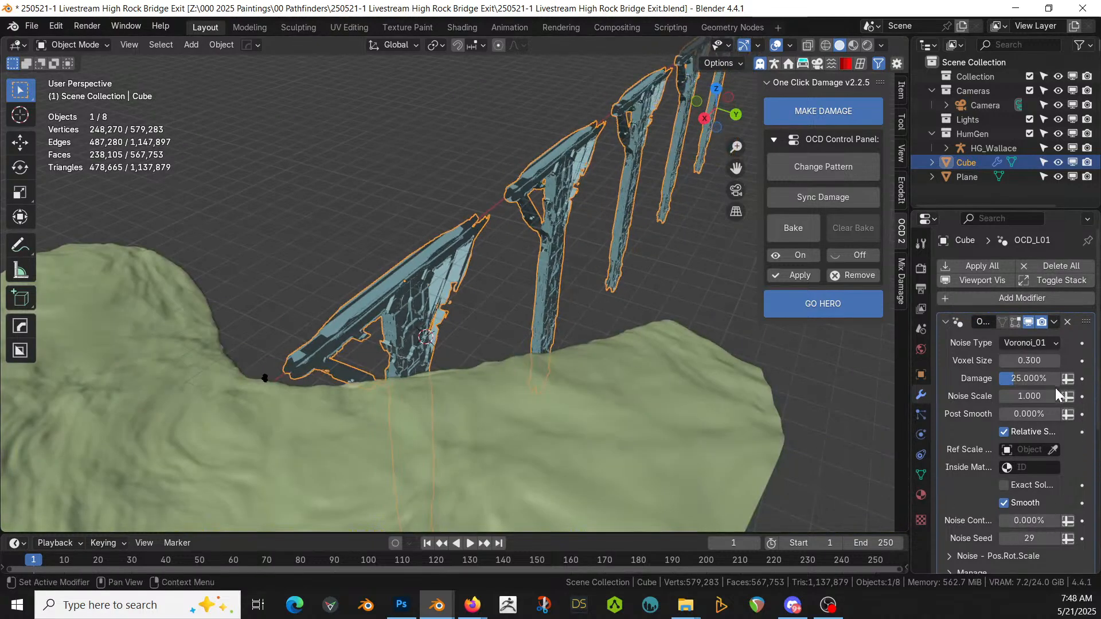
{"action": "type", "text": "2"}
{"action": "key", "text": "Return"}
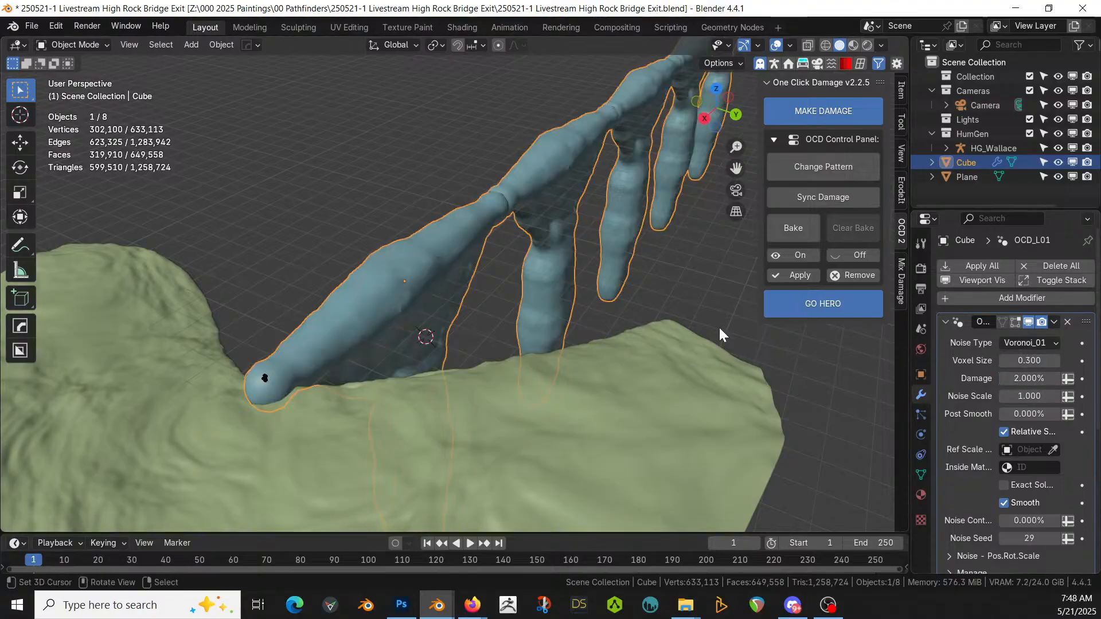
{"action": "middle_click_drag", "start_coordinate": [744, 348], "coordinate": [581, 334]}
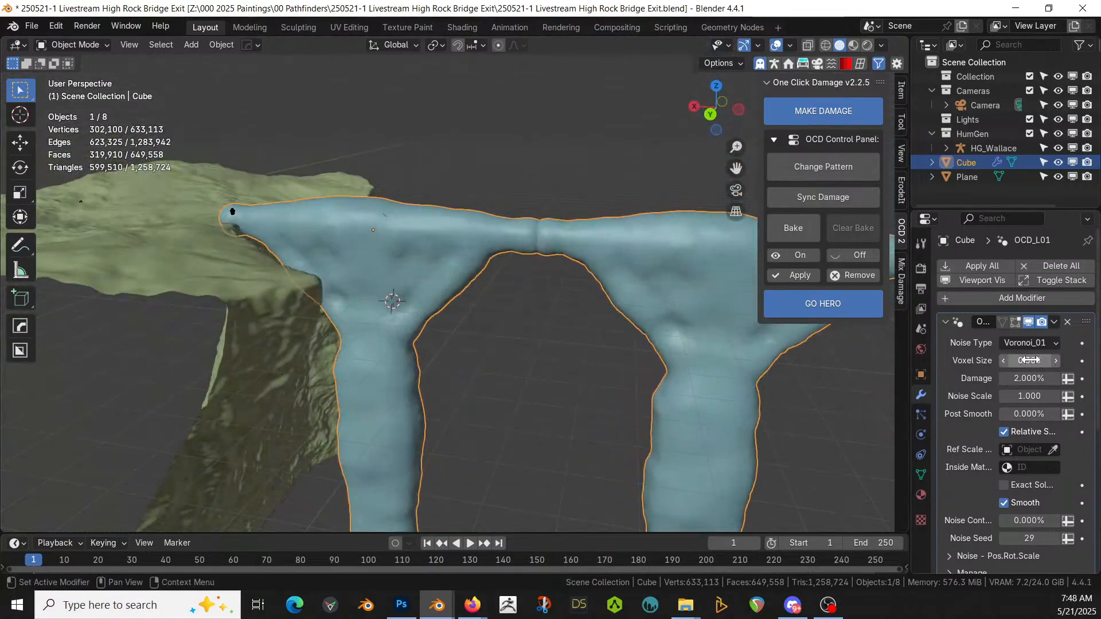
{"action": "left_click_drag", "start_coordinate": [1030, 360], "coordinate": [1012, 360]}
{"action": "left_click", "coordinate": [1030, 379]}
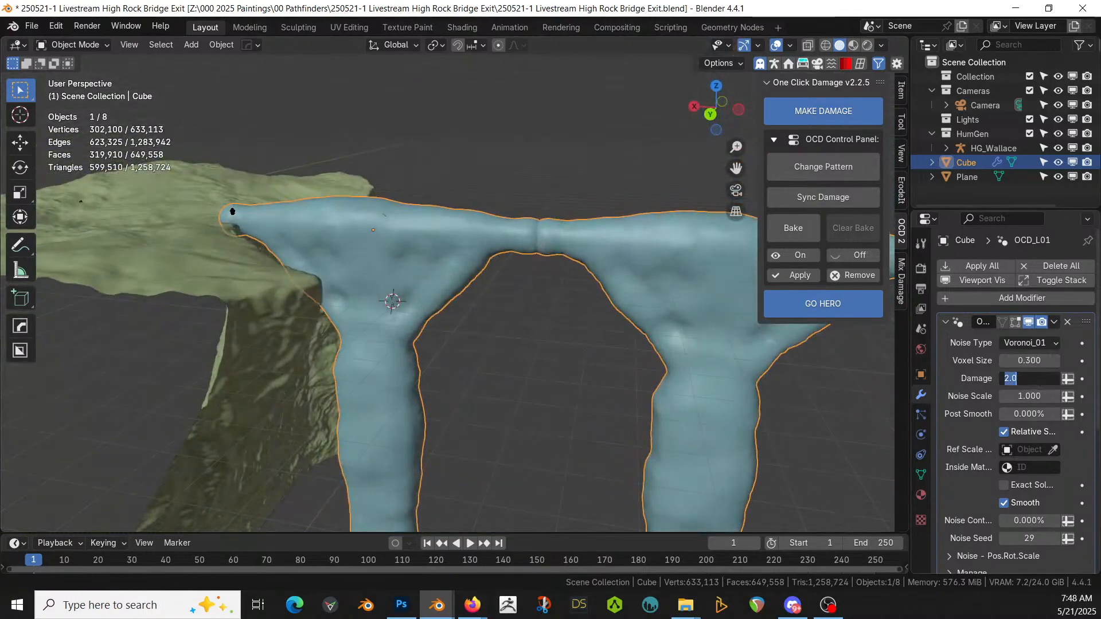
{"action": "type", "text": "5"}
{"action": "key", "text": "Return"}
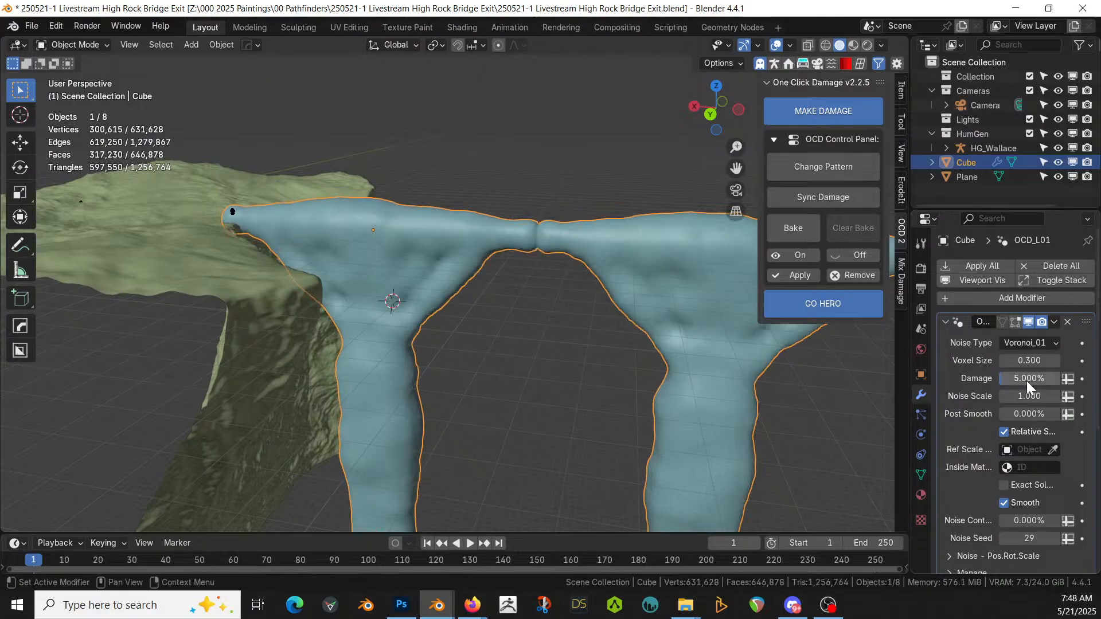
{"action": "left_click", "coordinate": [1027, 381]}
{"action": "type", "text": "50"}
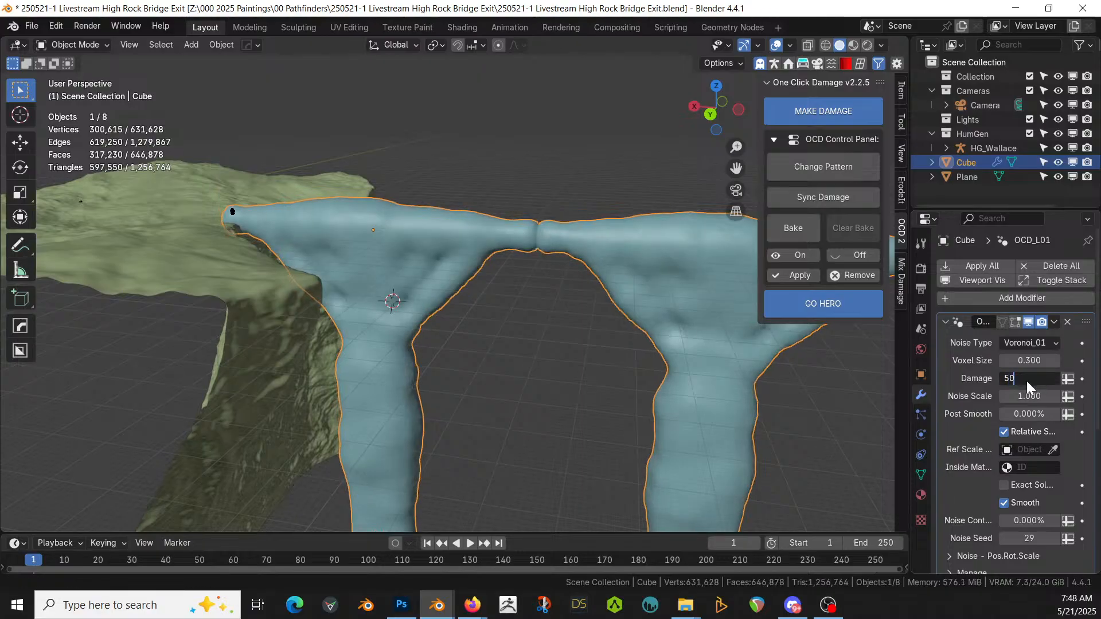
{"action": "key", "text": "Return"}
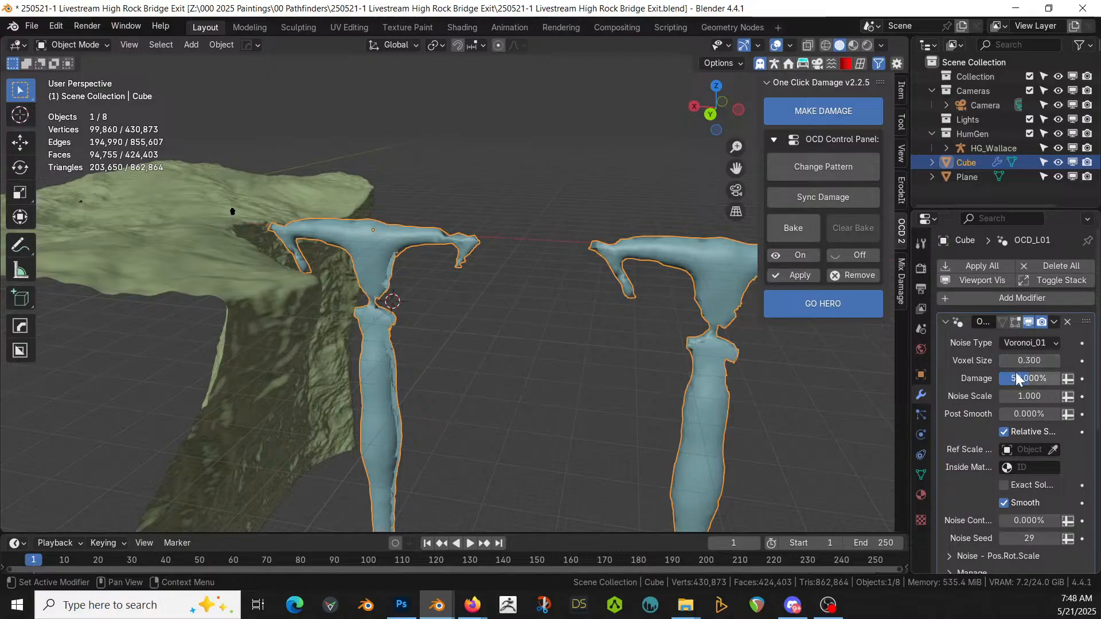
{"action": "left_click", "coordinate": [846, 277]}
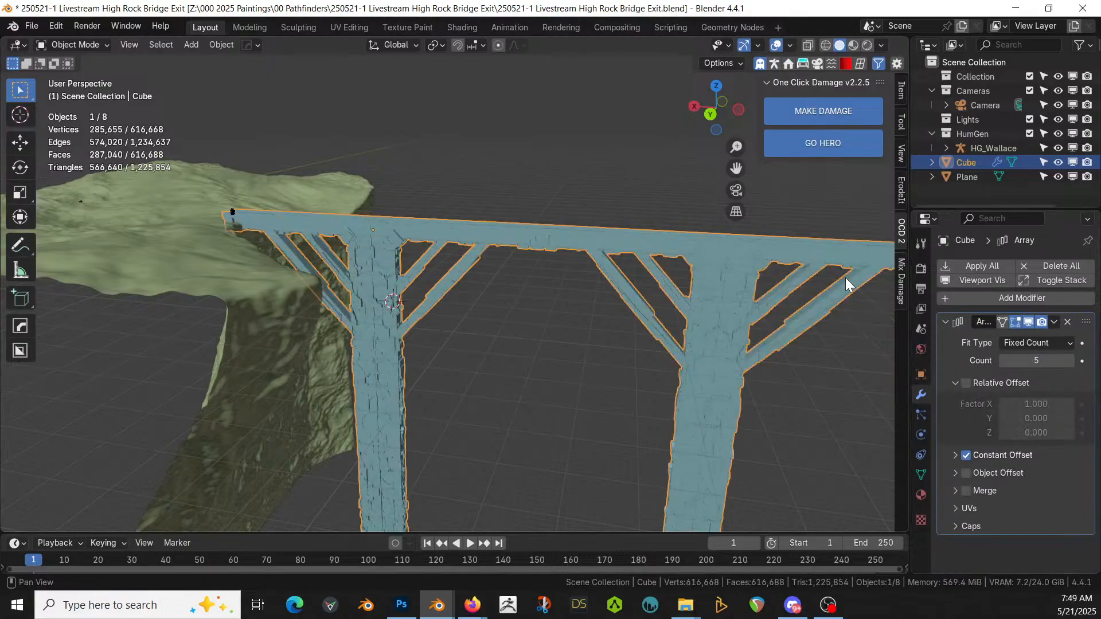
Step: Generate One Click Damage on the bridge again and reorder its modifier ahead of the Array
{"action": "left_click", "coordinate": [813, 109]}
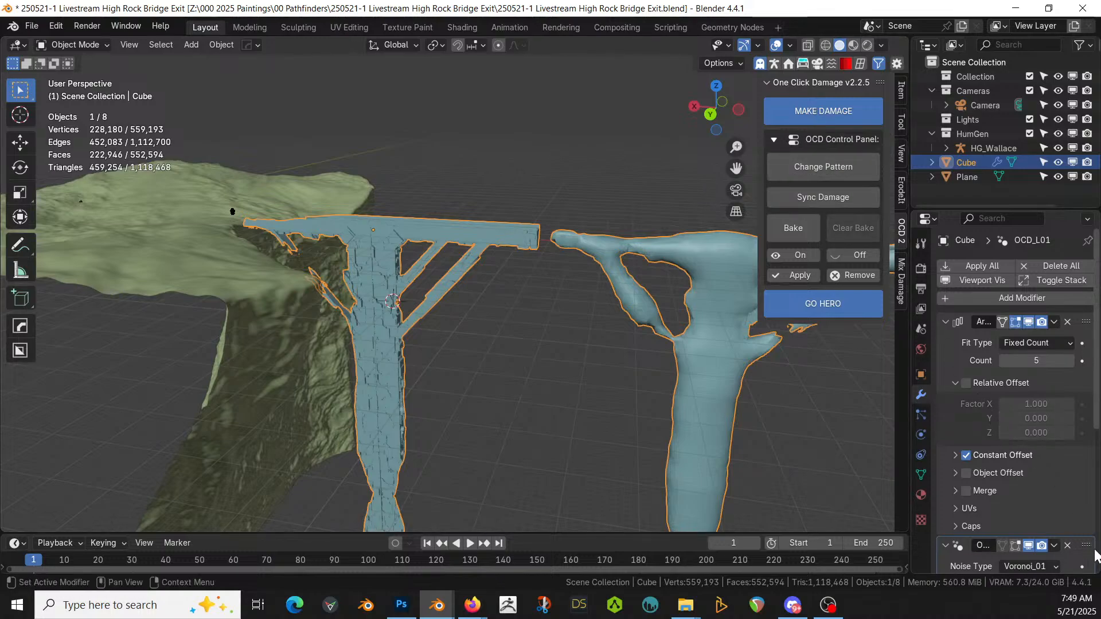
{"action": "scroll", "coordinate": [1059, 491], "scroll_direction": "down", "scroll_amount": 8}
{"action": "left_click_drag", "start_coordinate": [1098, 298], "coordinate": [1100, 267]}
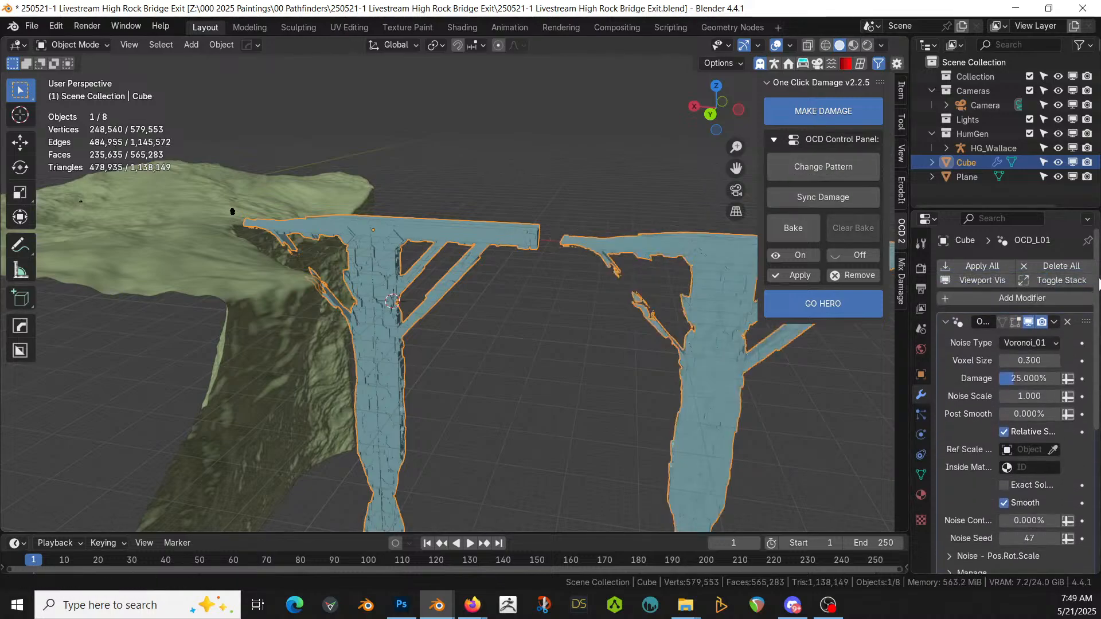
{"action": "scroll", "coordinate": [462, 404], "scroll_direction": "up", "scroll_amount": 2}
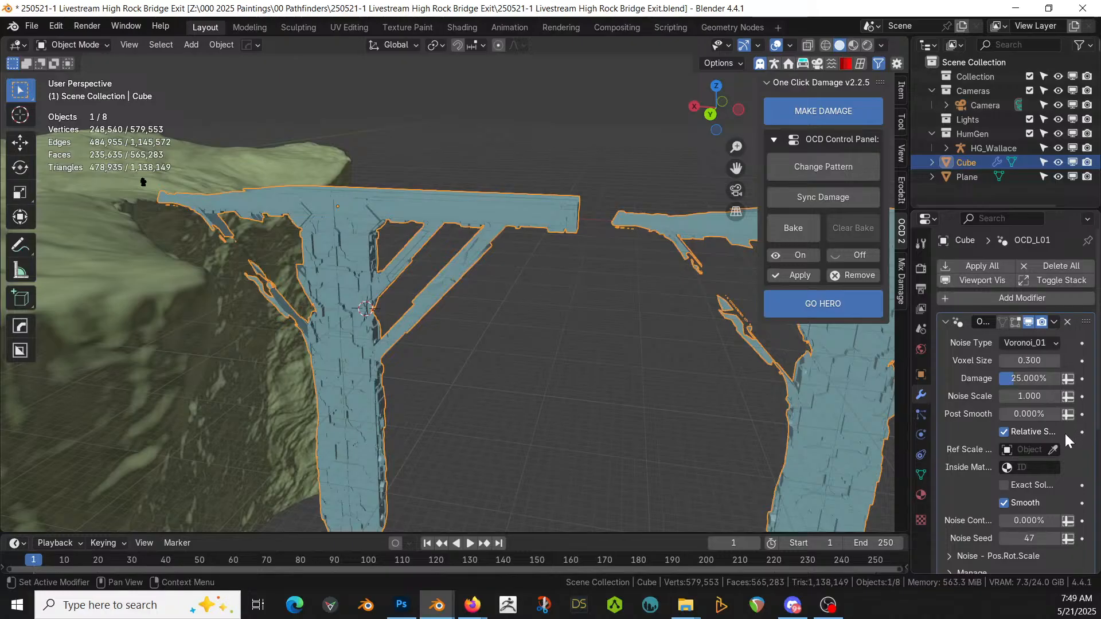
{"action": "mouse_move", "coordinate": [711, 338]}
{"action": "middle_mouse_down"}
{"action": "mouse_move", "coordinate": [620, 315]}
{"action": "mouse_move", "coordinate": [692, 324]}
{"action": "mouse_move", "coordinate": [722, 356]}
{"action": "middle_mouse_up"}
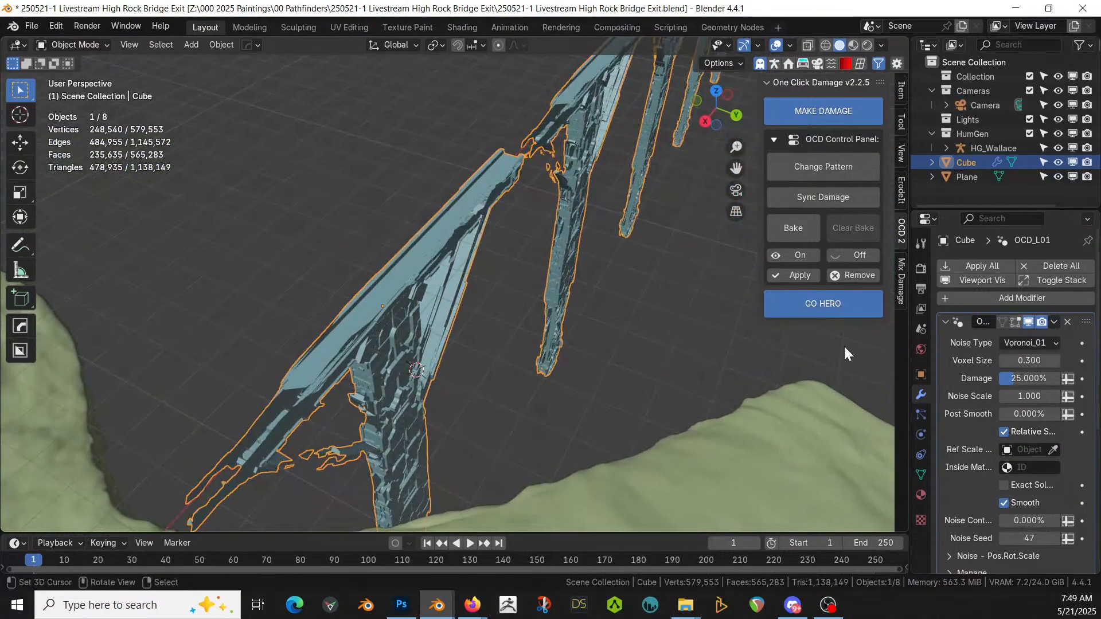
Step: Reduce the bridge's Damage amount through 20% and 10% to 5%
{"action": "left_click", "coordinate": [1021, 380]}
{"action": "type", "text": "20"}
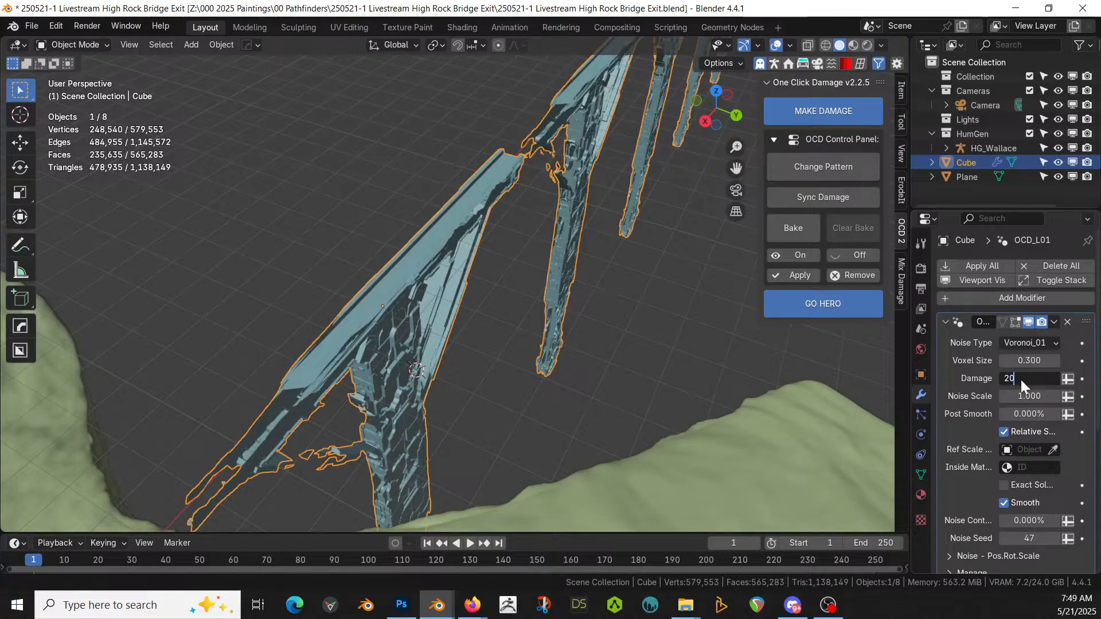
{"action": "key", "text": "Return"}
{"action": "left_click", "coordinate": [1021, 379]}
{"action": "type", "text": "10"}
{"action": "key", "text": "Return"}
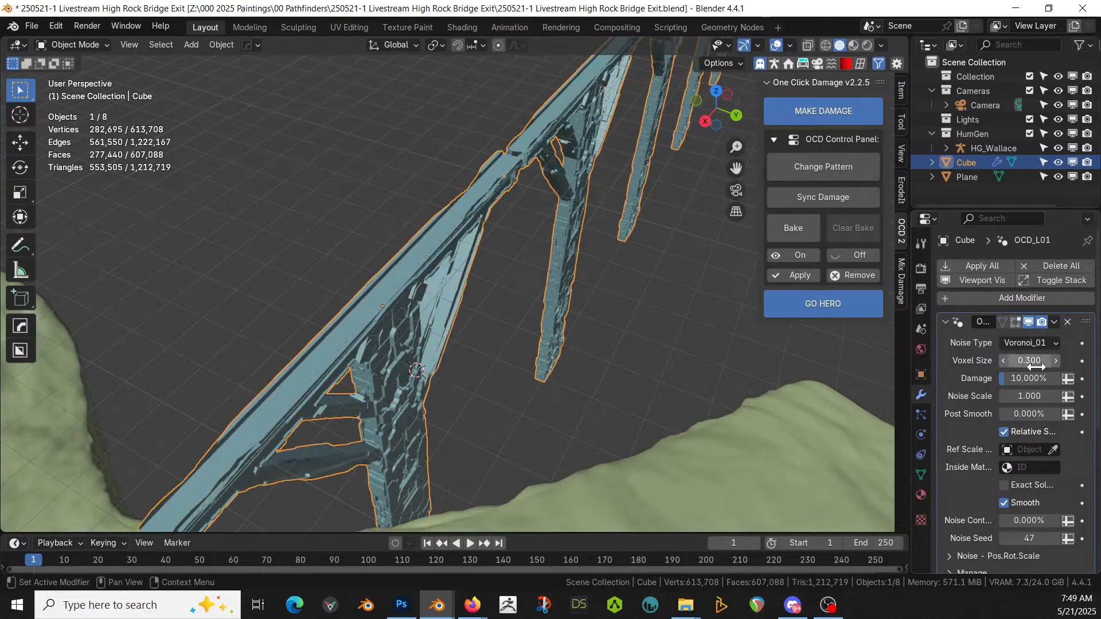
{"action": "left_click", "coordinate": [1038, 382]}
{"action": "type", "text": "5"}
{"action": "key", "text": "Return"}
{"action": "middle_click_drag", "start_coordinate": [632, 250], "coordinate": [535, 261]}
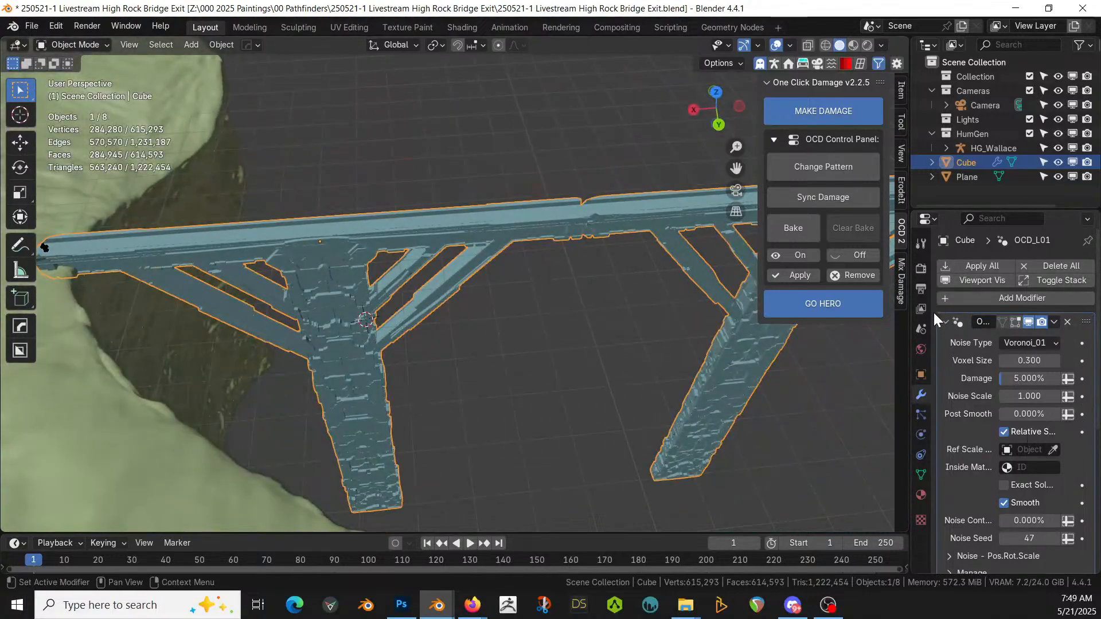
Step: Try the damage modifier below the Array across the full bridge, and delete it from the stack
{"action": "left_click", "coordinate": [945, 322]}
{"action": "left_click_drag", "start_coordinate": [1086, 322], "coordinate": [1095, 565]}
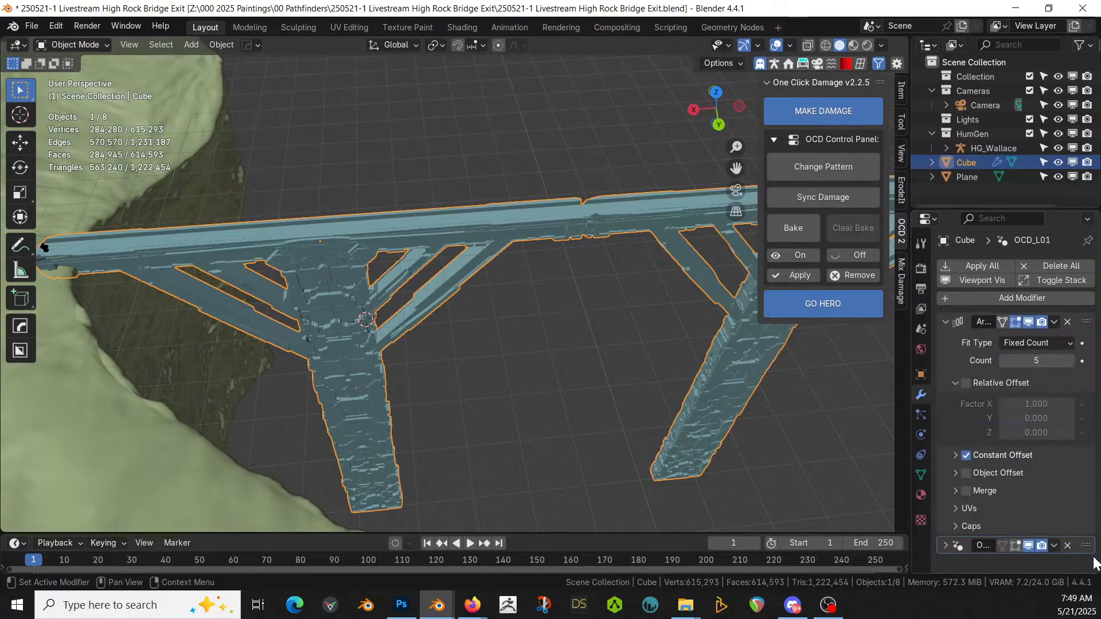
{"action": "middle_click_drag", "start_coordinate": [651, 368], "coordinate": [559, 356]}
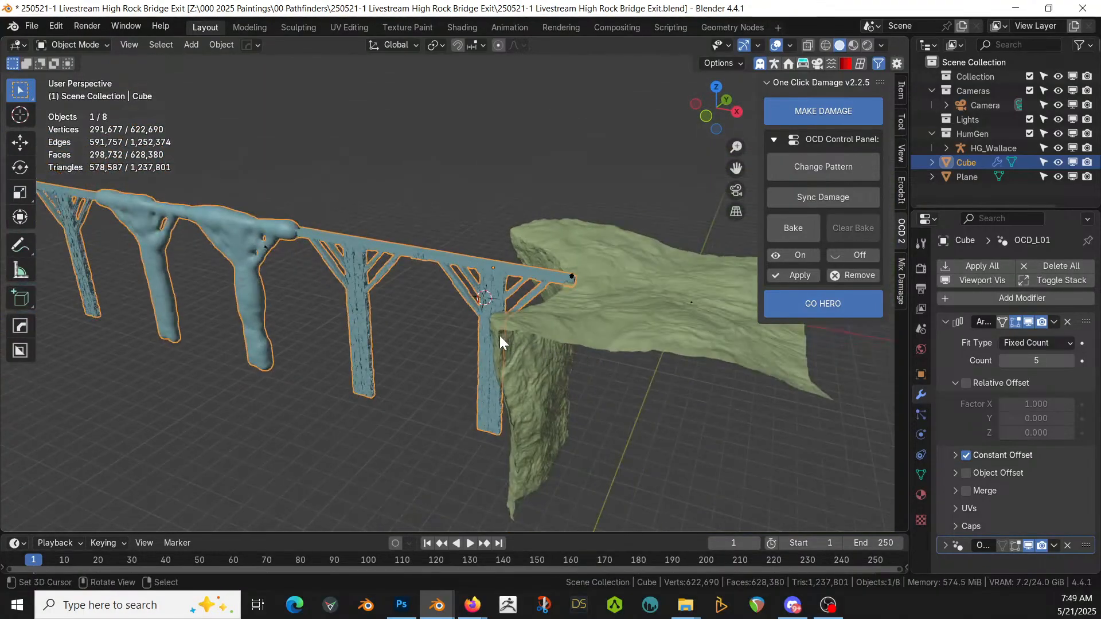
{"action": "left_click", "coordinate": [1068, 545]}
Step: Bring back the damage modifier, delete the Array to check a single bridge section, and delete the damage modifier as well
{"action": "scroll", "coordinate": [284, 275], "scroll_direction": "up", "scroll_amount": 3}
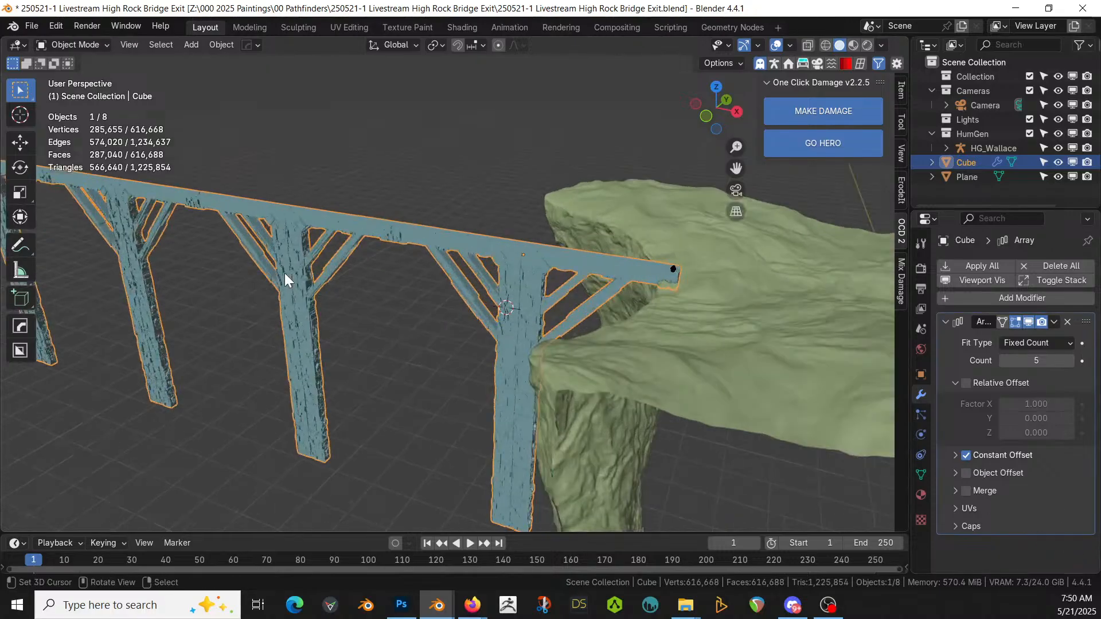
{"action": "scroll", "coordinate": [285, 273], "scroll_direction": "up", "scroll_amount": 2}
{"action": "middle_click_drag", "start_coordinate": [284, 273], "coordinate": [259, 267]}
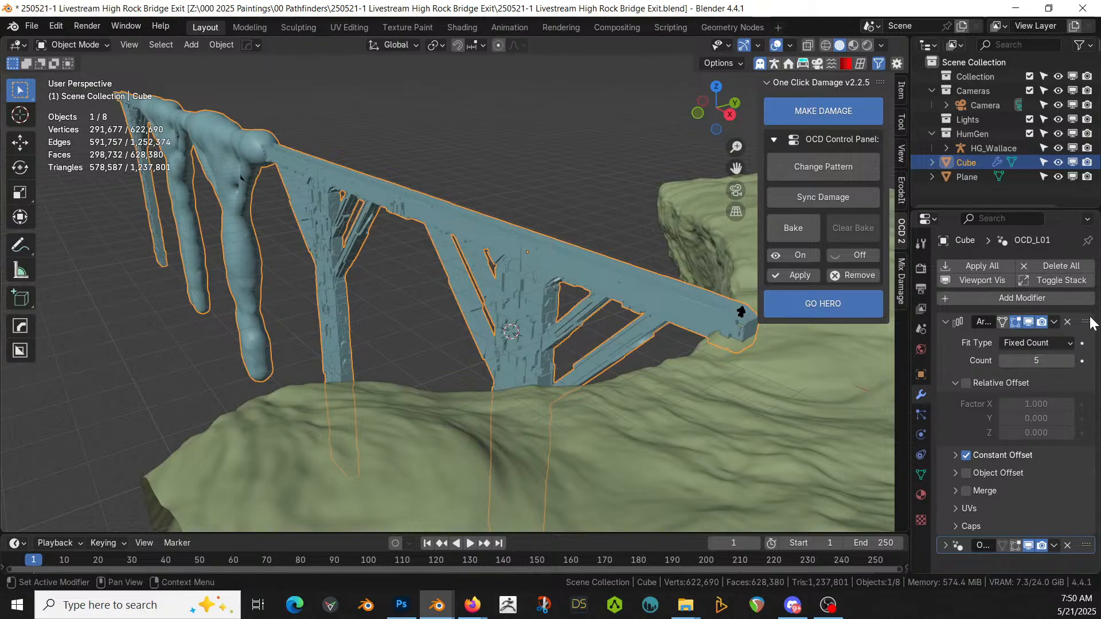
{"action": "left_click", "coordinate": [1069, 323]}
{"action": "scroll", "coordinate": [517, 332], "scroll_direction": "up", "scroll_amount": 5}
{"action": "middle_click_drag", "start_coordinate": [517, 332], "coordinate": [474, 306]}
{"action": "scroll", "coordinate": [516, 326], "scroll_direction": "up", "scroll_amount": 4}
{"action": "scroll", "coordinate": [481, 301], "scroll_direction": "down", "scroll_amount": 4}
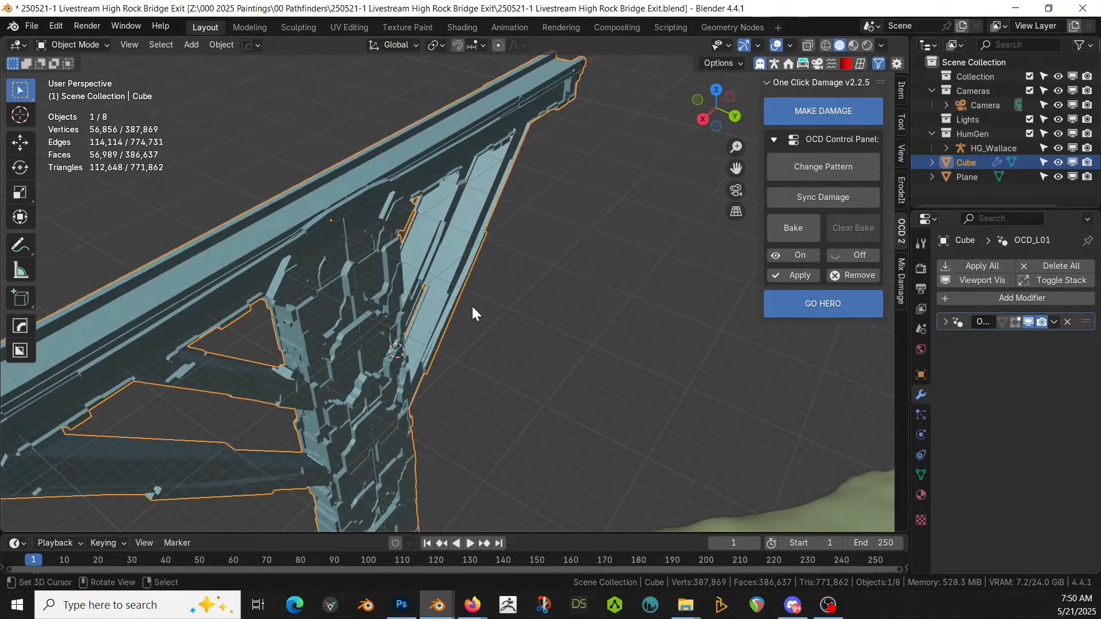
{"action": "left_click", "coordinate": [1067, 322]}
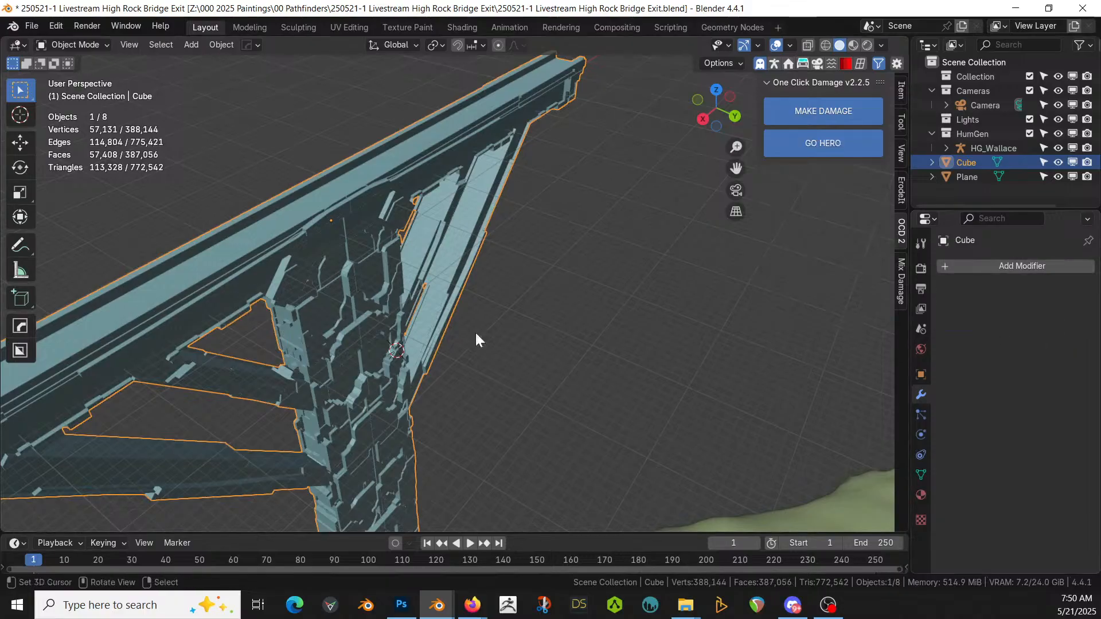
Step: Merge all vertices of the bridge mesh by distance at 0.0001 m
{"action": "key", "text": "Tab"}
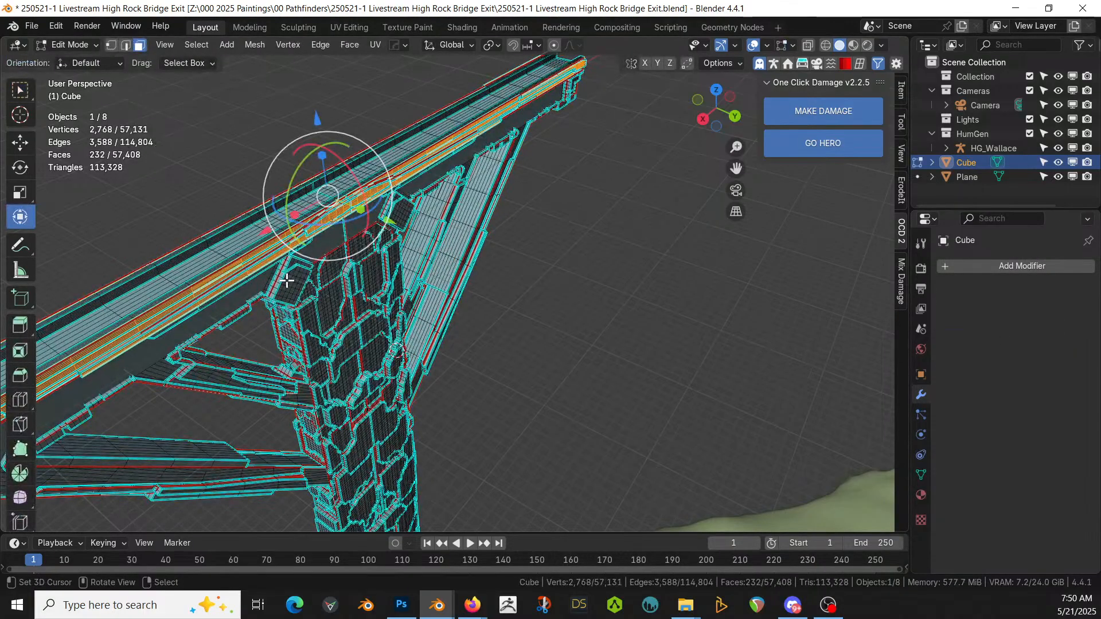
{"action": "key", "text": "m"}
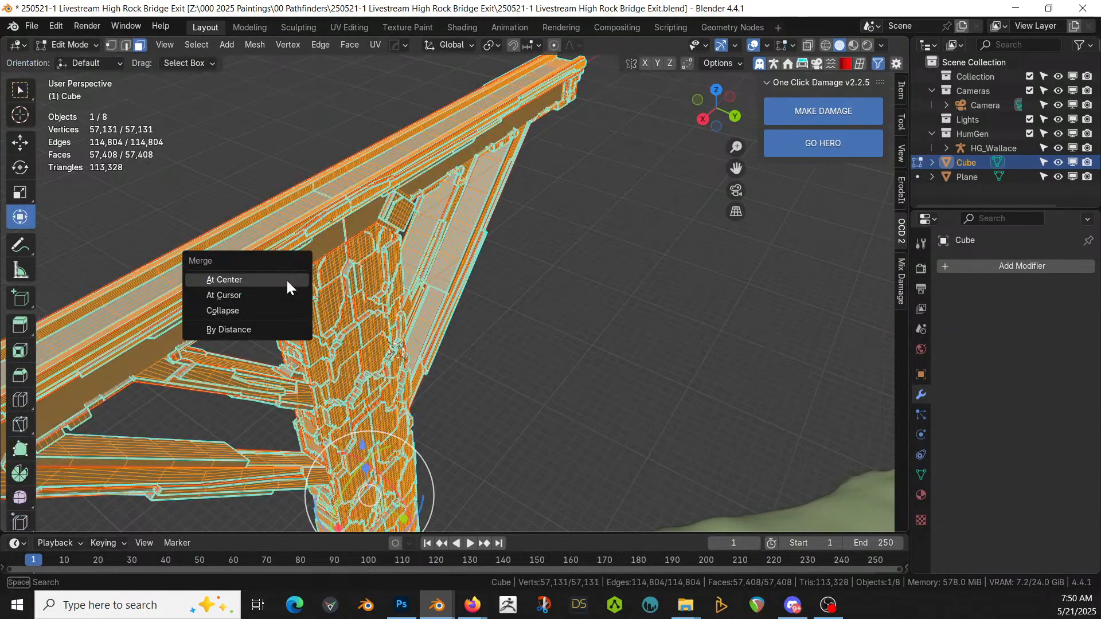
{"action": "left_click", "coordinate": [270, 330]}
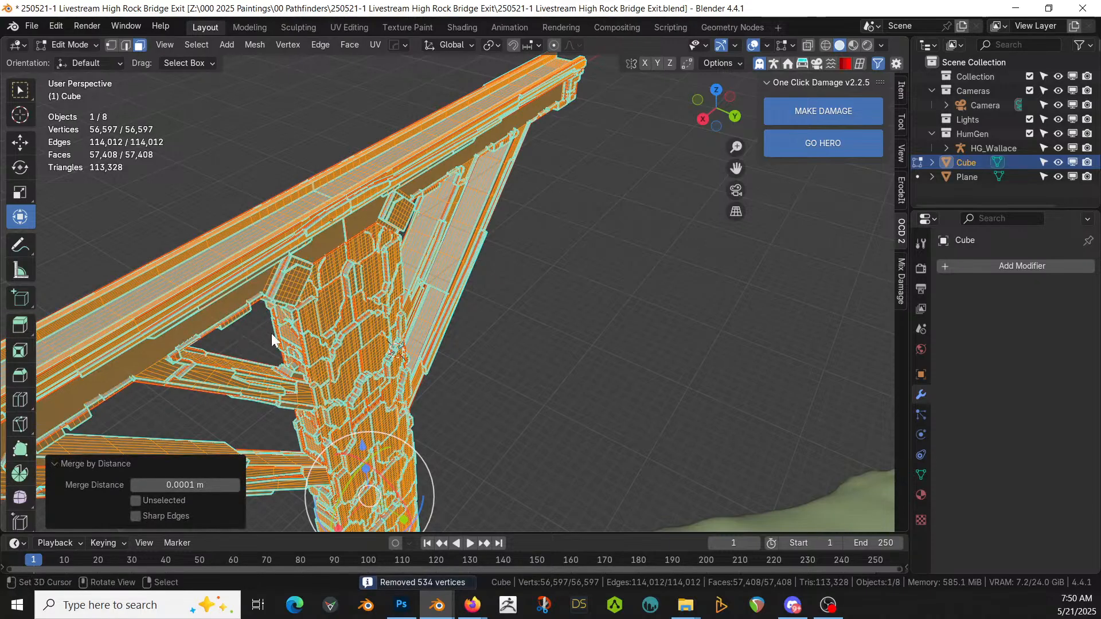
{"action": "key", "text": "Tab"}
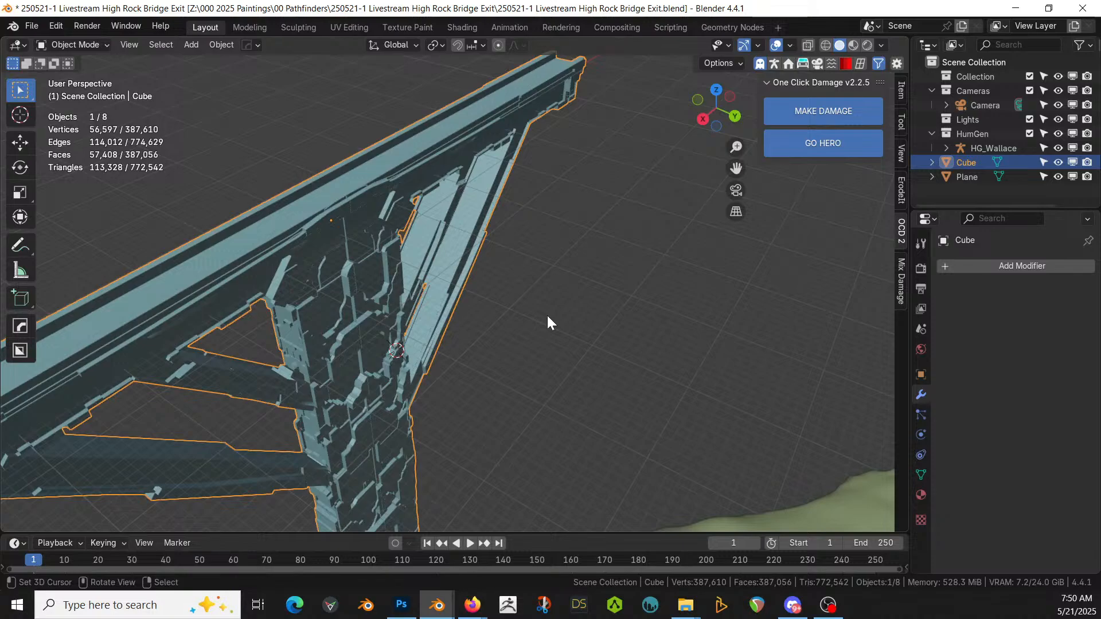
Step: Try One Click Damage on the merged bridge section with a voxel size of 0.1, and remove the damage
{"action": "left_click", "coordinate": [825, 109]}
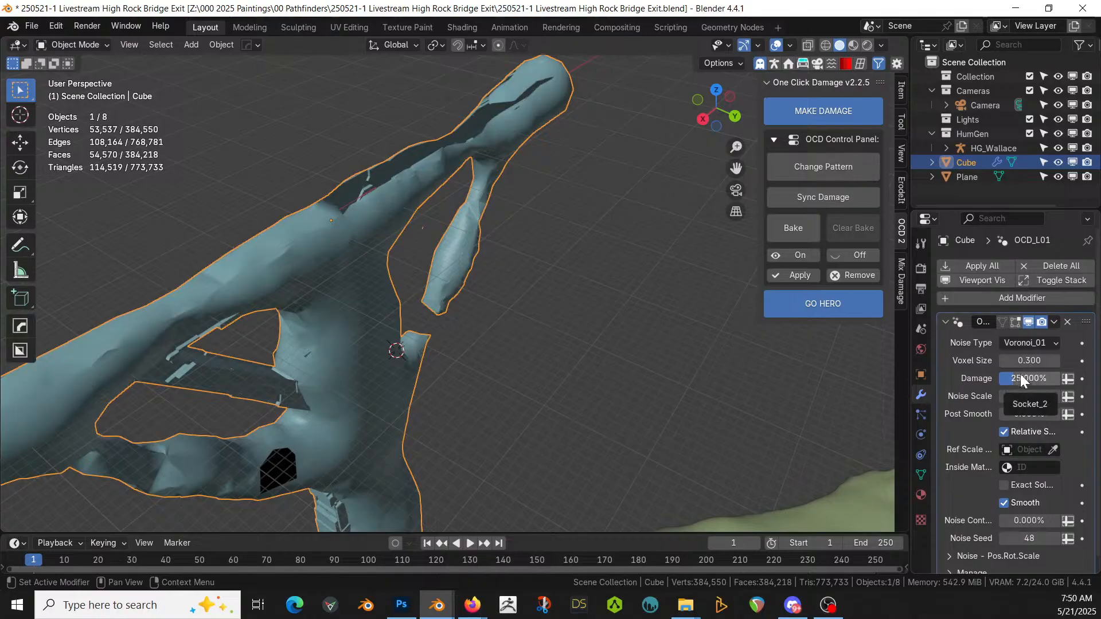
{"action": "double_click", "coordinate": [1030, 360]}
{"action": "type", "text": "0.1"}
{"action": "key", "text": "Return"}
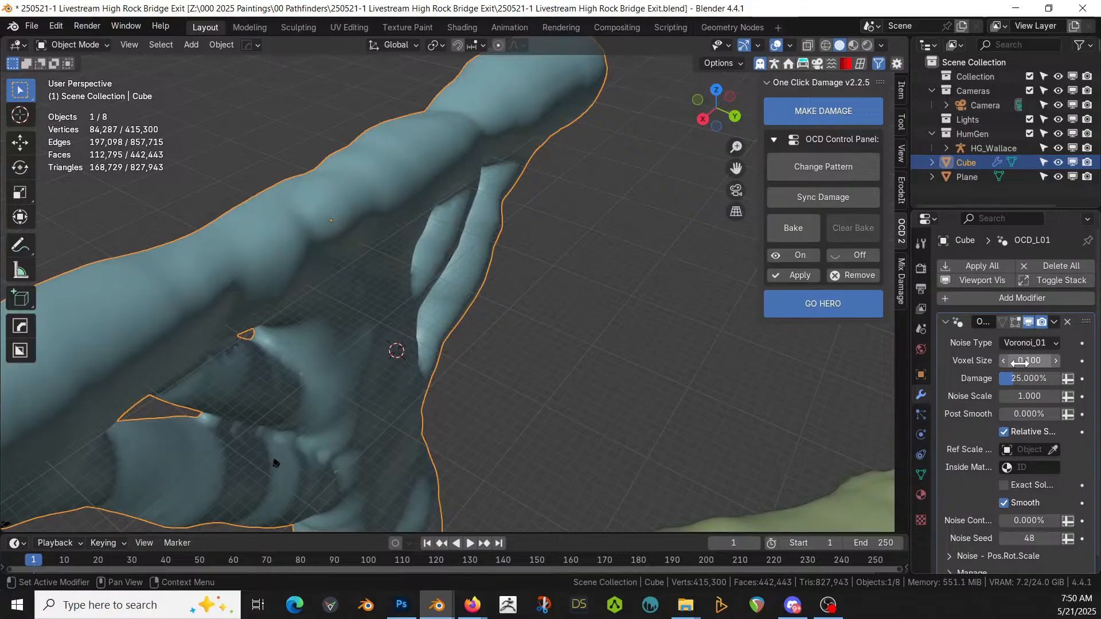
{"action": "left_click", "coordinate": [1029, 361]}
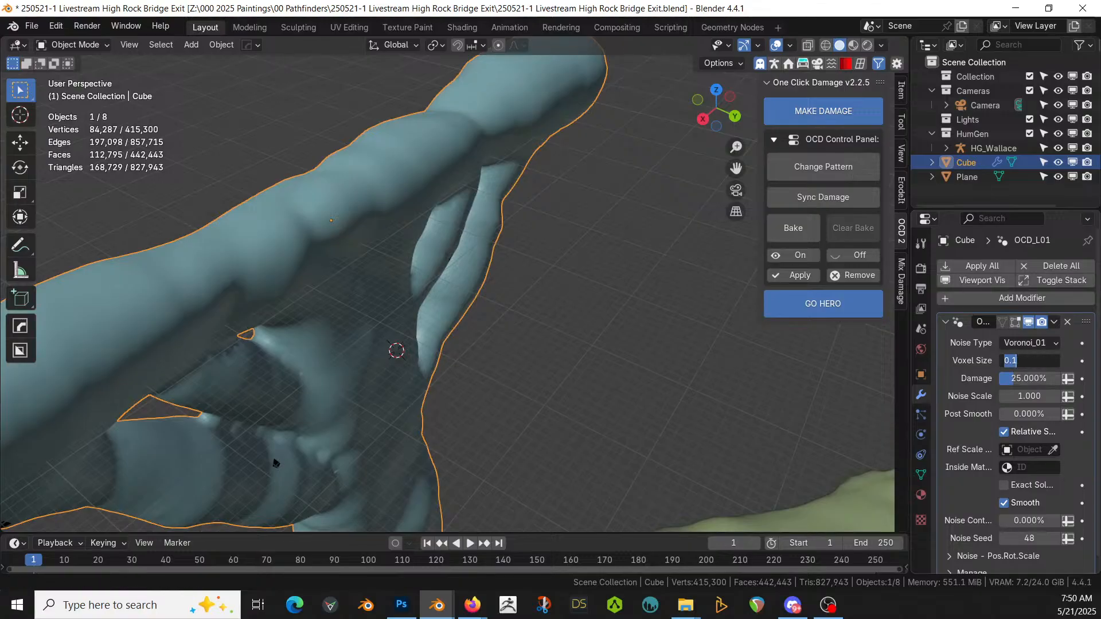
{"action": "left_click", "coordinate": [840, 276]}
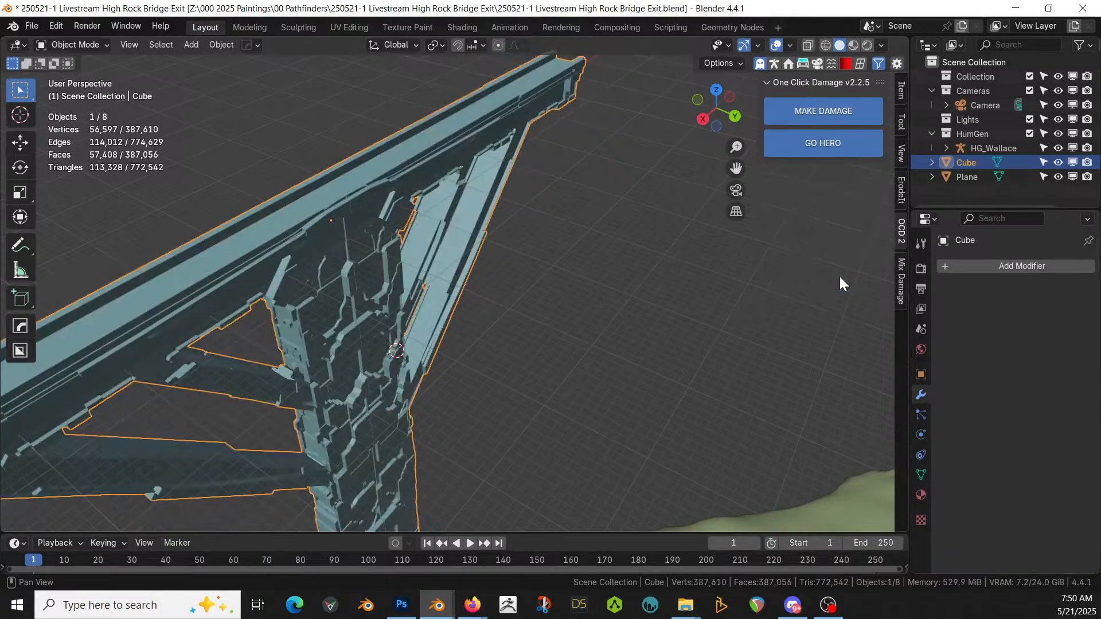
Step: Choose Crack as the main Mix Damage texture and Masonry as the second one, and add the damage to the bridge
{"action": "left_click", "coordinate": [900, 281]}
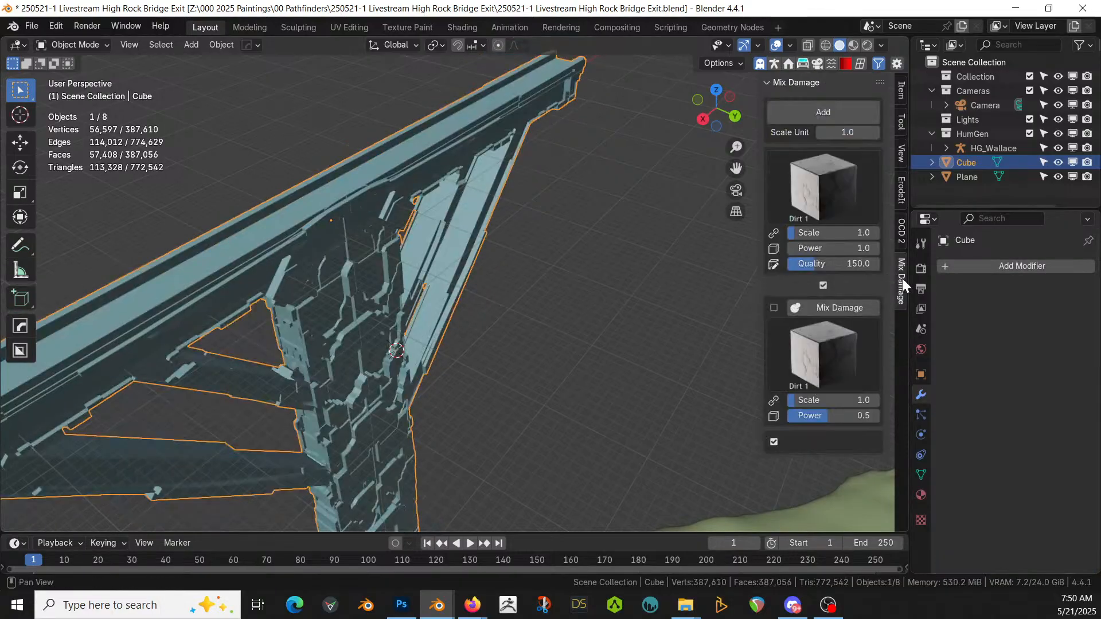
{"action": "left_click", "coordinate": [823, 164]}
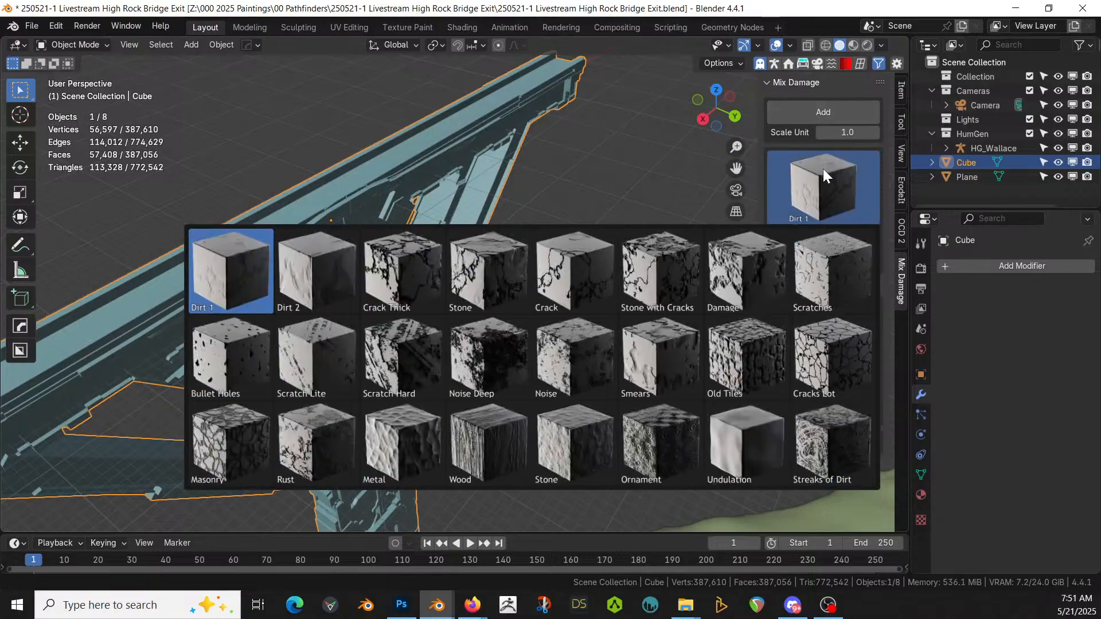
{"action": "left_click", "coordinate": [556, 292]}
{"action": "left_click", "coordinate": [841, 356]}
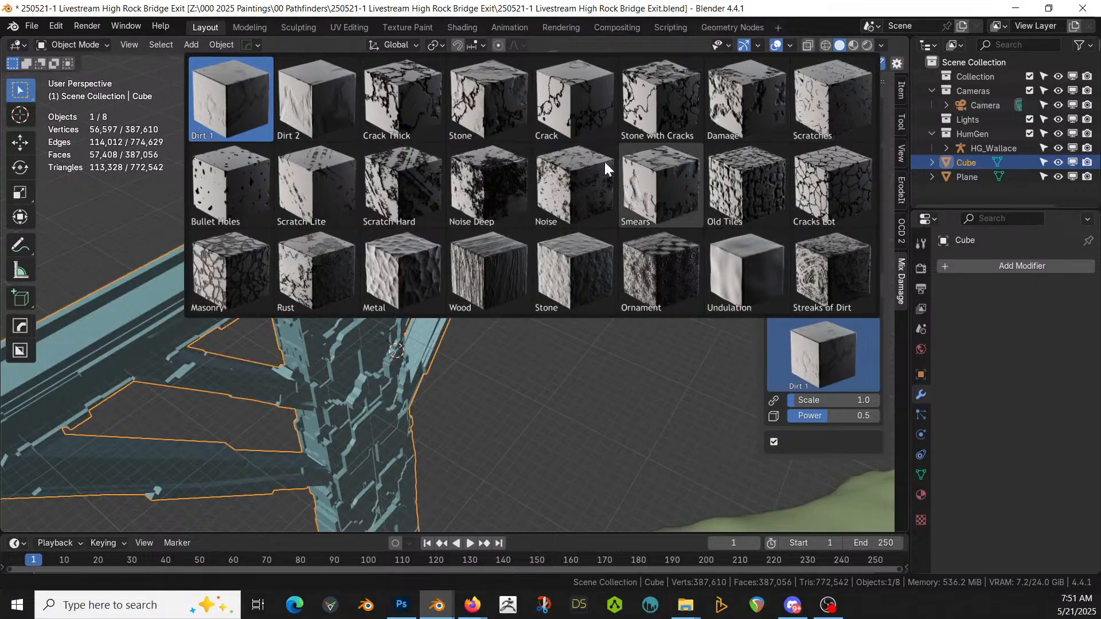
{"action": "left_click", "coordinate": [238, 267]}
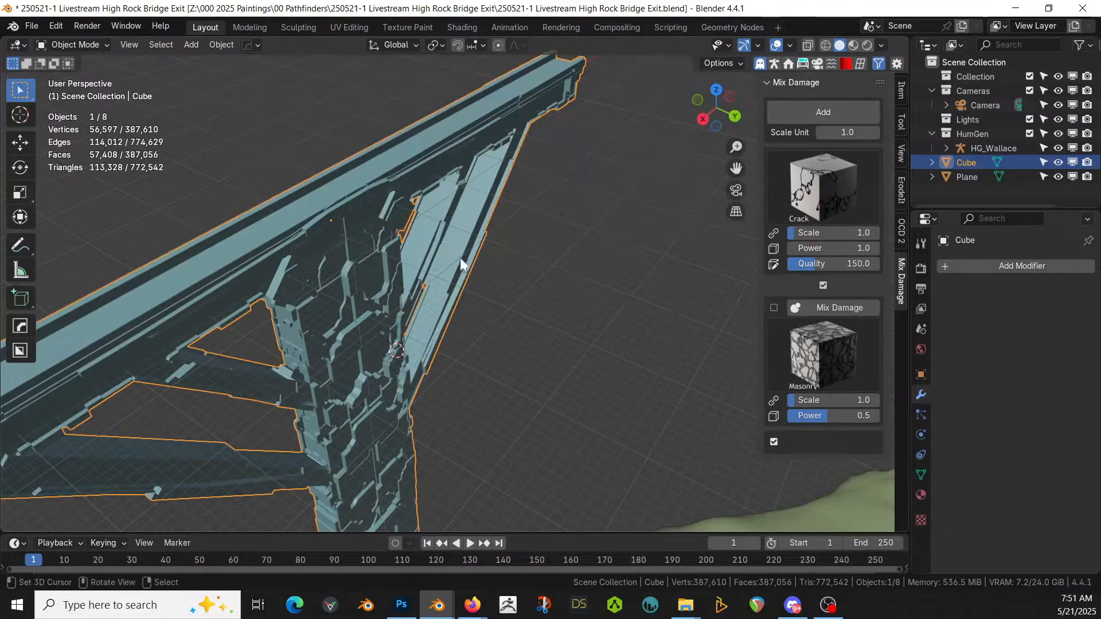
{"action": "left_click", "coordinate": [838, 115]}
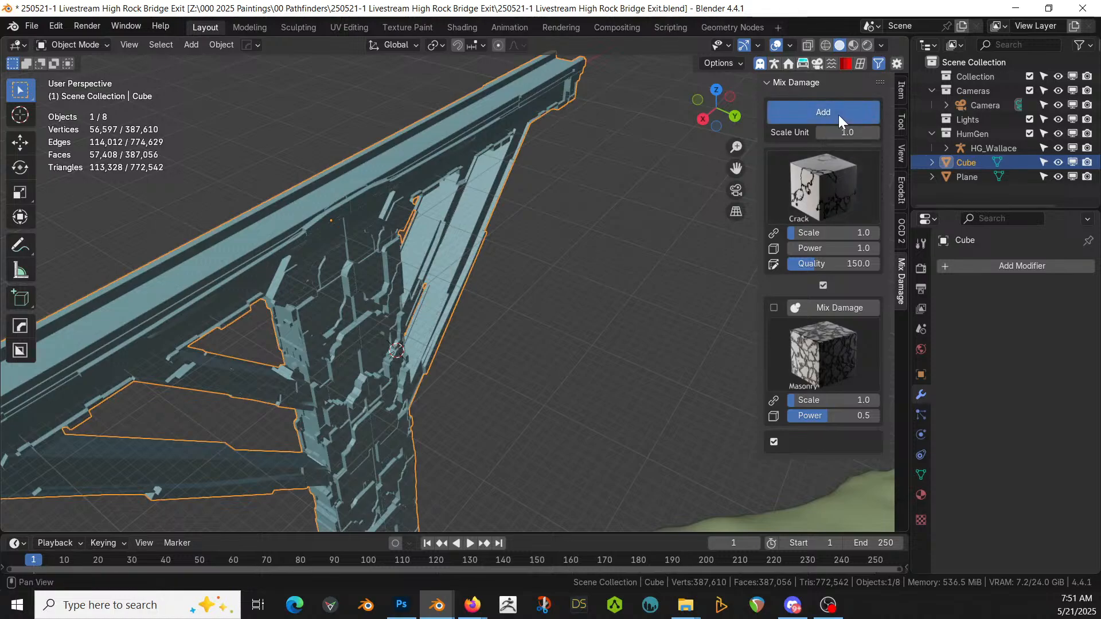
Step: Inspect the bridge pillar up close and enable Mix in the bridge's DamagePro modifier
{"action": "middle_click_drag", "start_coordinate": [238, 404], "coordinate": [715, 325]}
{"action": "scroll", "coordinate": [325, 315], "scroll_direction": "up", "scroll_amount": 5}
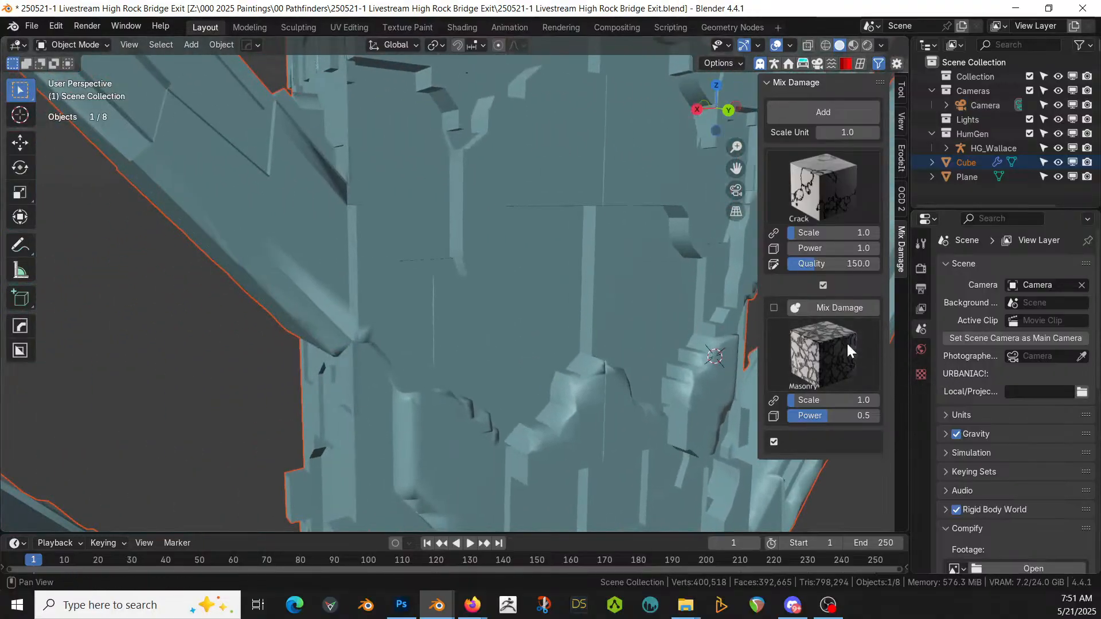
{"action": "left_click", "coordinate": [486, 260]}
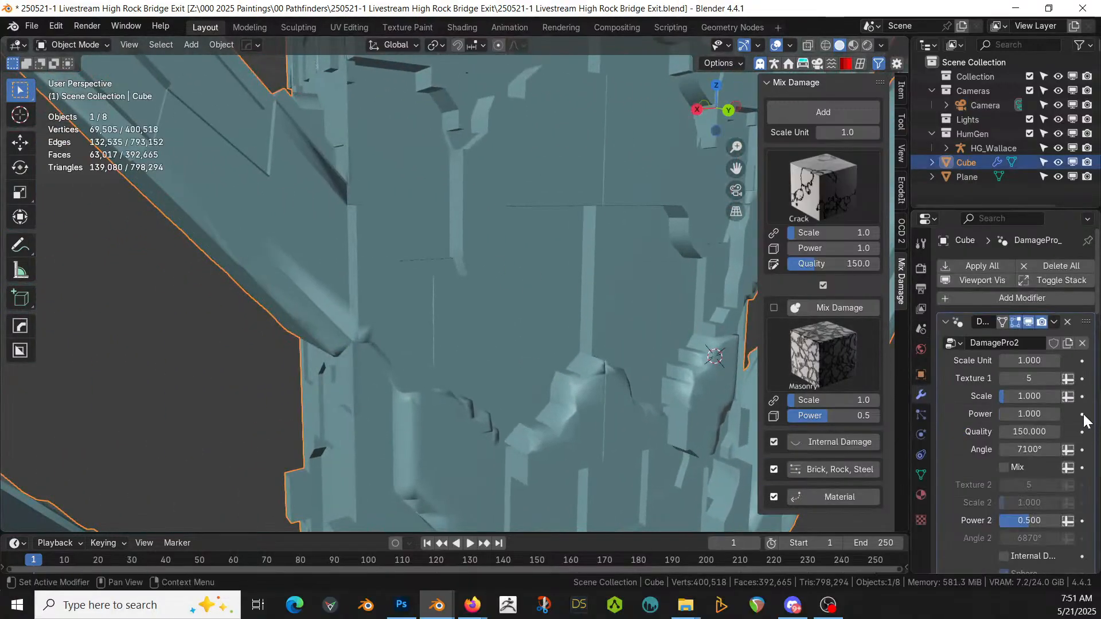
{"action": "left_click_drag", "start_coordinate": [907, 322], "coordinate": [730, 316]}
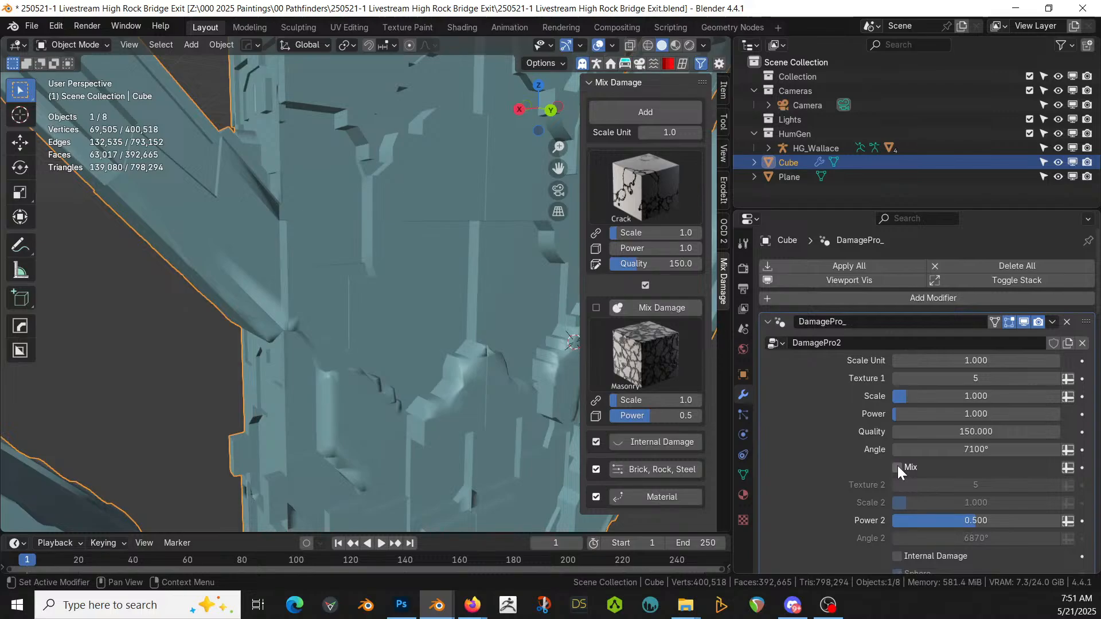
{"action": "left_click", "coordinate": [898, 468]}
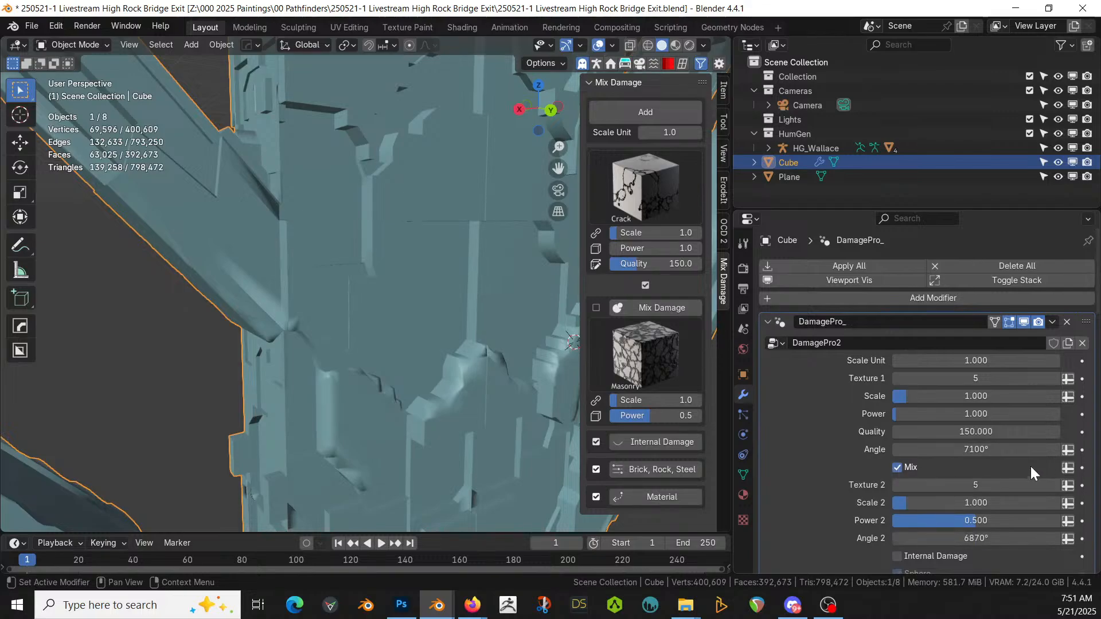
Step: Set the DamagePro modifier's Quality to 250 and check the damaged bridge from several sides
{"action": "scroll", "coordinate": [1025, 468], "scroll_direction": "down", "scroll_amount": 2}
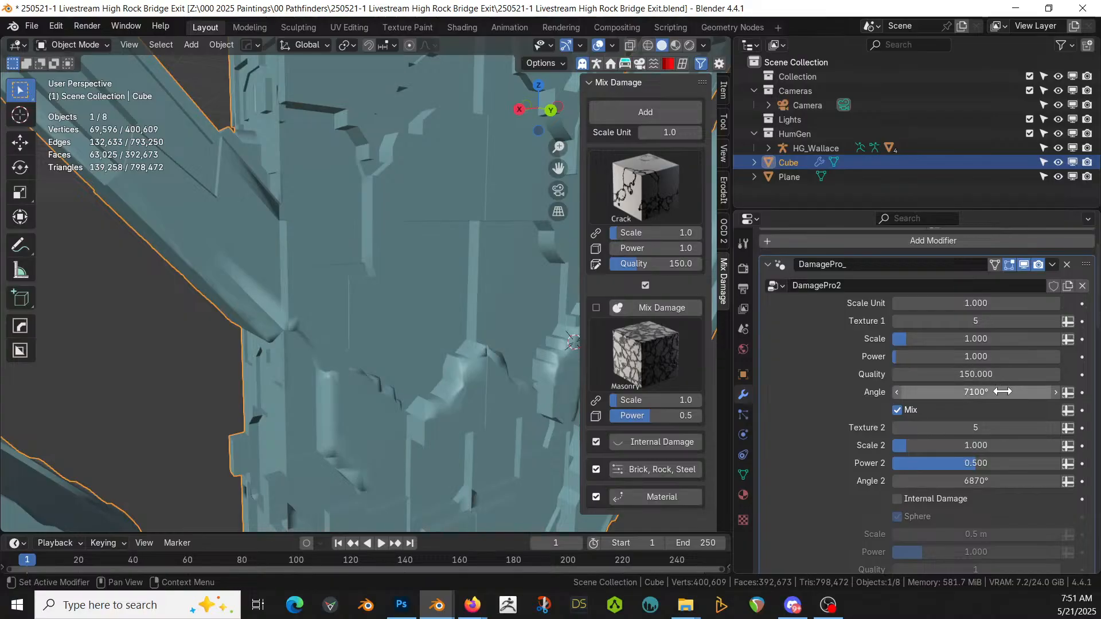
{"action": "double_click", "coordinate": [981, 374]}
{"action": "type", "text": "250"}
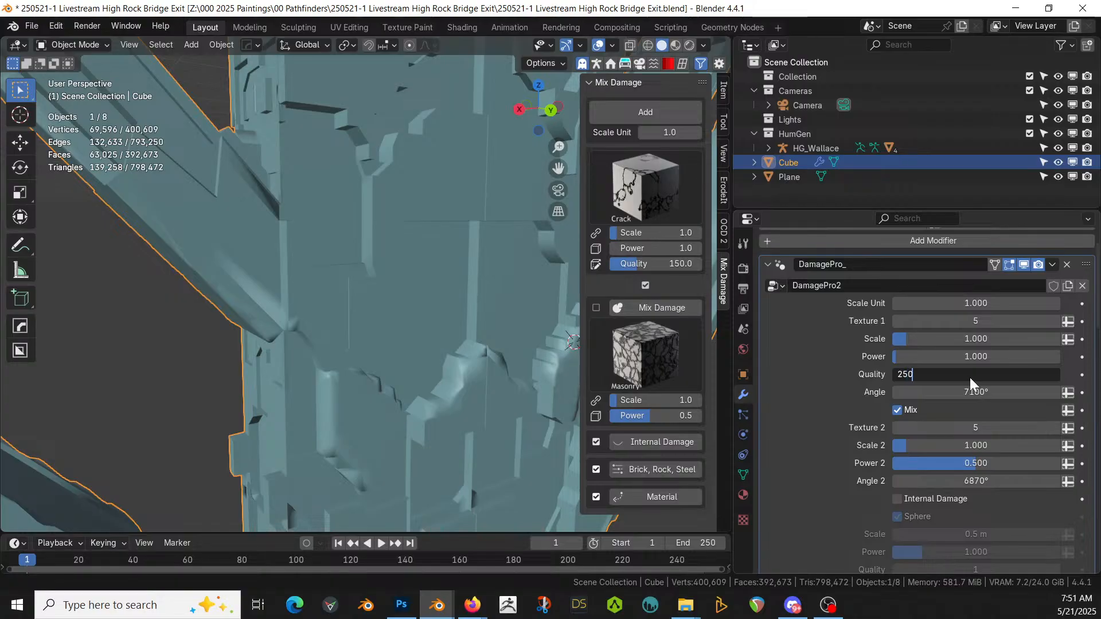
{"action": "key", "text": "Return"}
{"action": "middle_click_drag", "start_coordinate": [364, 322], "coordinate": [444, 373]}
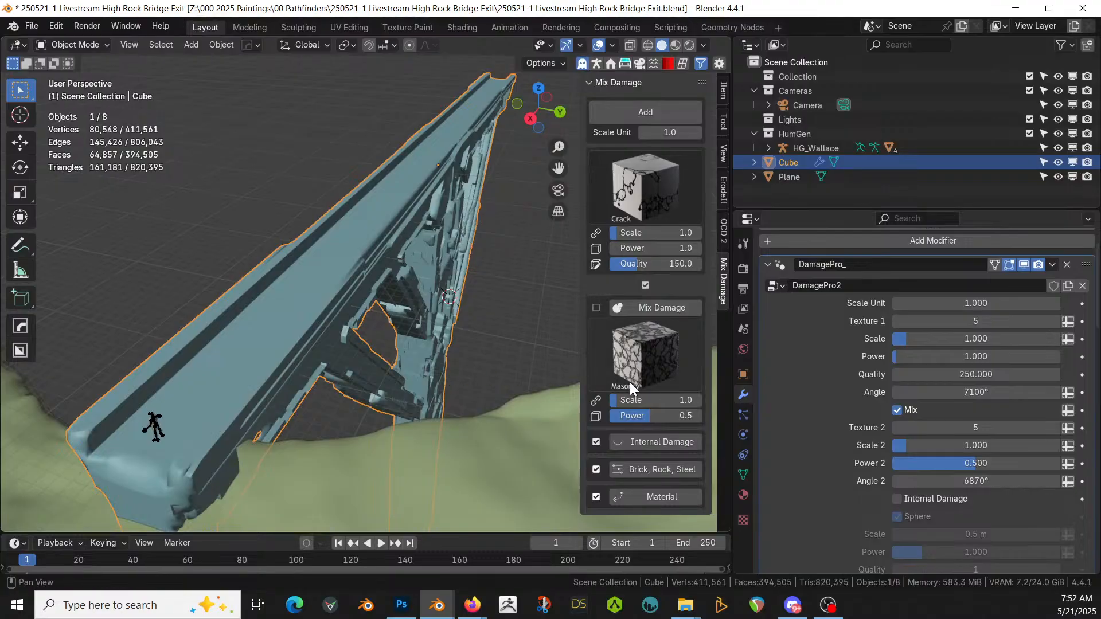
{"action": "middle_click_drag", "start_coordinate": [476, 353], "coordinate": [349, 377]}
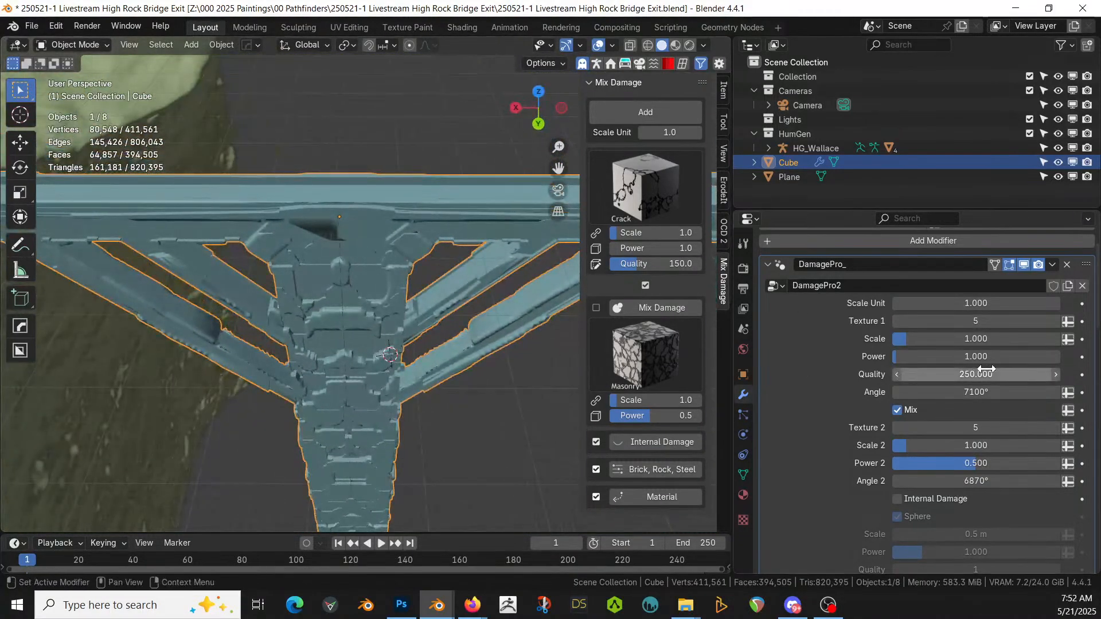
Step: Add a HOps Array to the damaged bridge section, repeating it four times with an X offset of -130
{"action": "left_click", "coordinate": [769, 265]}
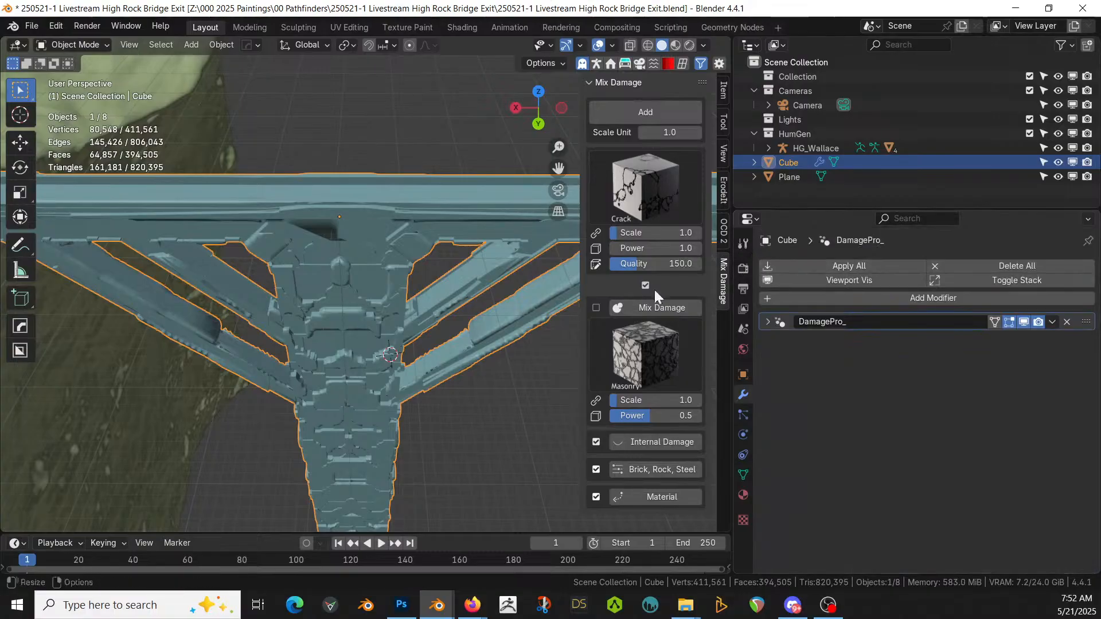
{"action": "key", "text": "q"}
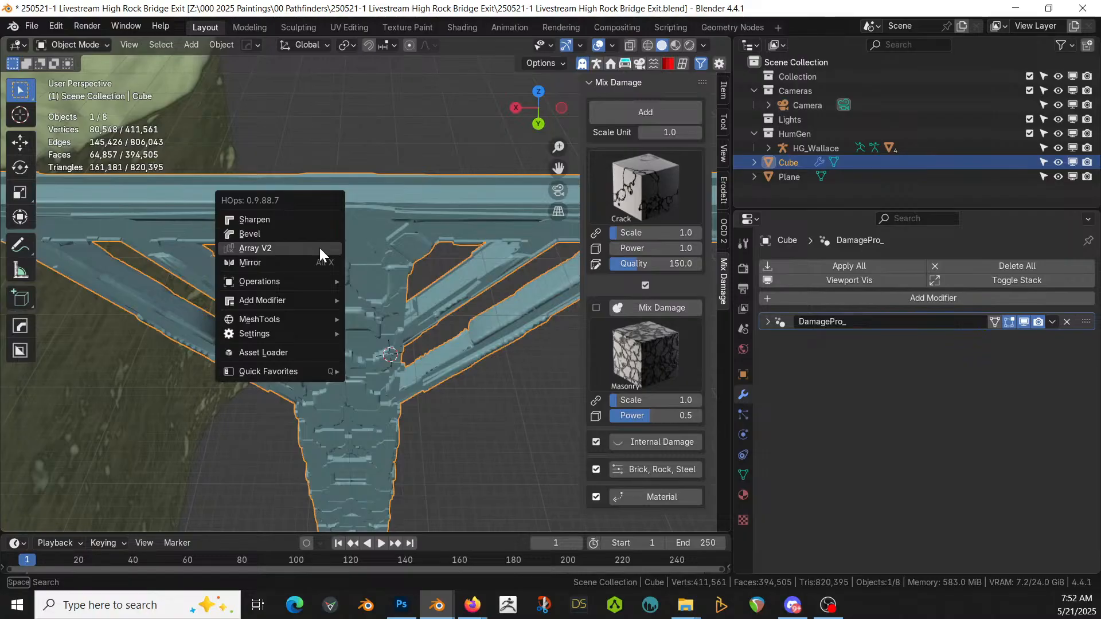
{"action": "left_click", "coordinate": [319, 248]}
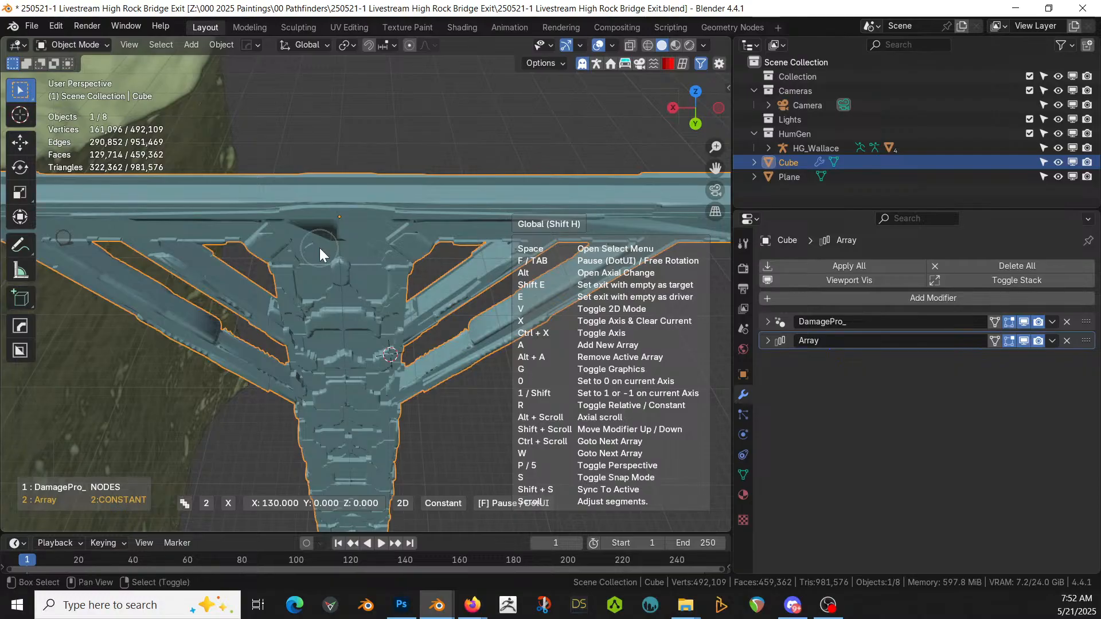
{"action": "key", "text": "shift+1"}
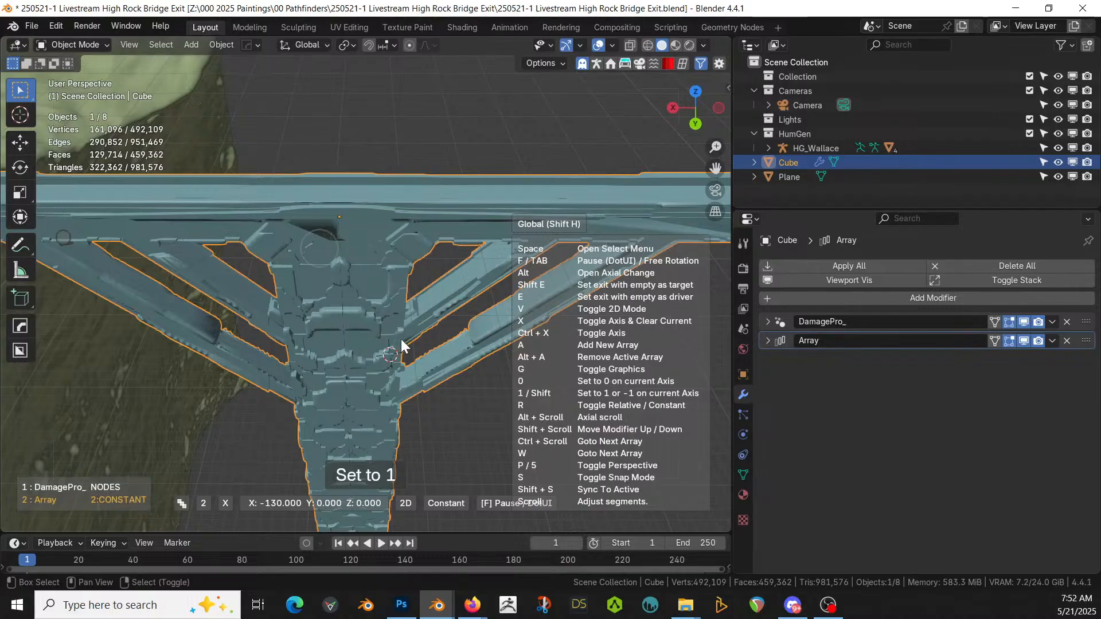
{"action": "left_click", "coordinate": [401, 339]}
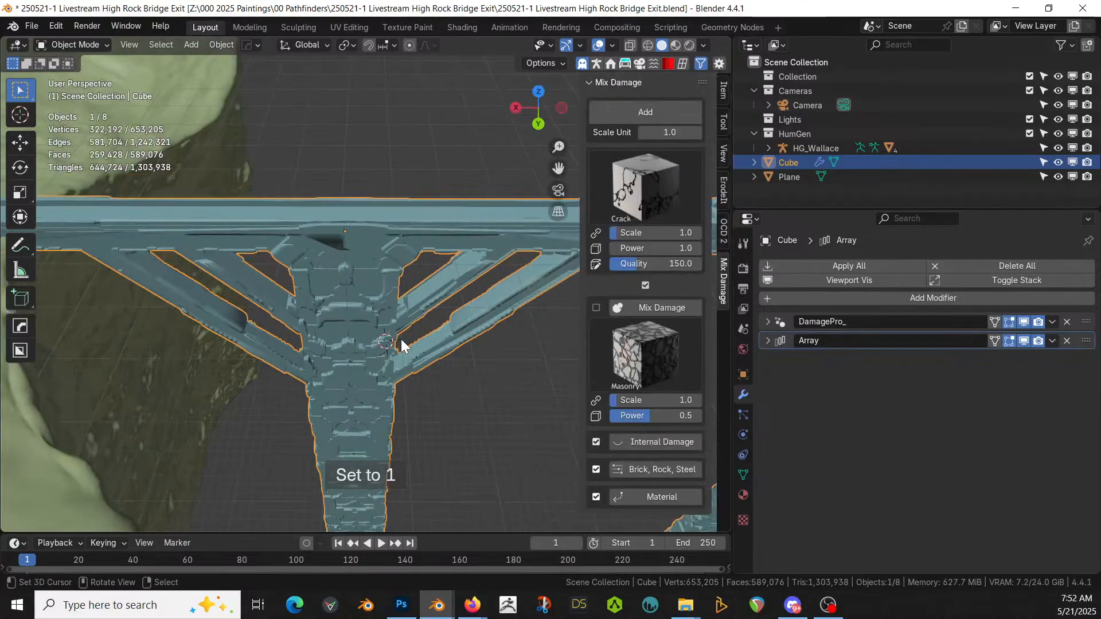
Step: Inspect the arrayed bridge, try the Array ahead of the DamagePro modifier, and restore the original modifier order
{"action": "scroll", "coordinate": [490, 371], "scroll_direction": "down", "scroll_amount": 5}
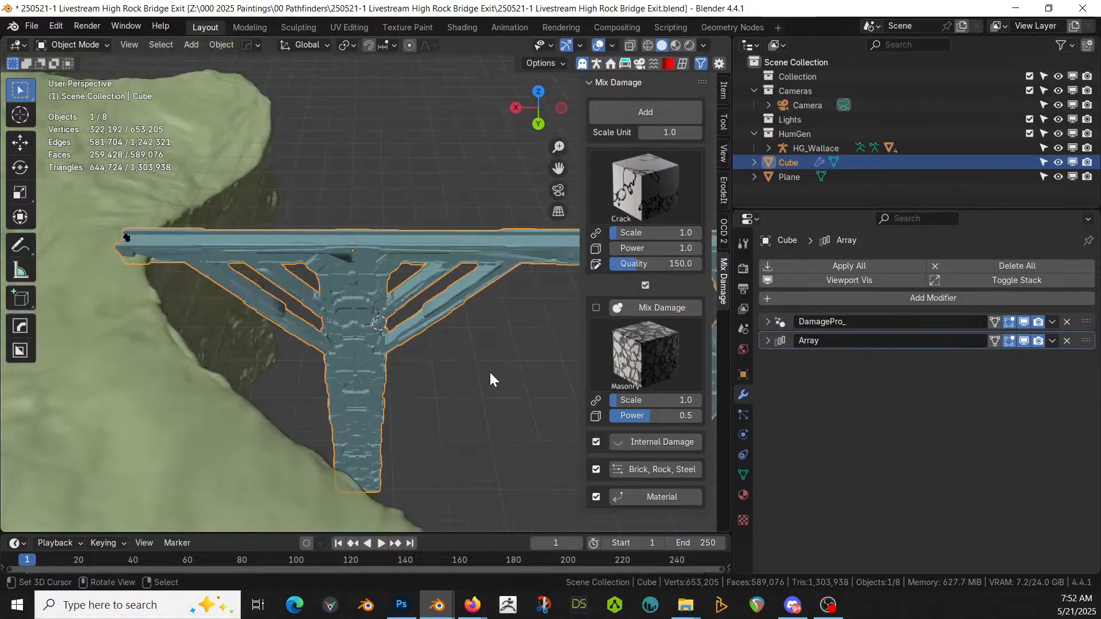
{"action": "scroll", "coordinate": [144, 389], "scroll_direction": "up", "scroll_amount": 4}
{"action": "middle_click_drag", "start_coordinate": [56, 402], "coordinate": [39, 107]}
{"action": "scroll", "coordinate": [177, 384], "scroll_direction": "up", "scroll_amount": 4}
{"action": "scroll", "coordinate": [127, 424], "scroll_direction": "up", "scroll_amount": 2}
{"action": "scroll", "coordinate": [404, 367], "scroll_direction": "down", "scroll_amount": 4}
{"action": "middle_click_drag", "start_coordinate": [404, 371], "coordinate": [487, 312]}
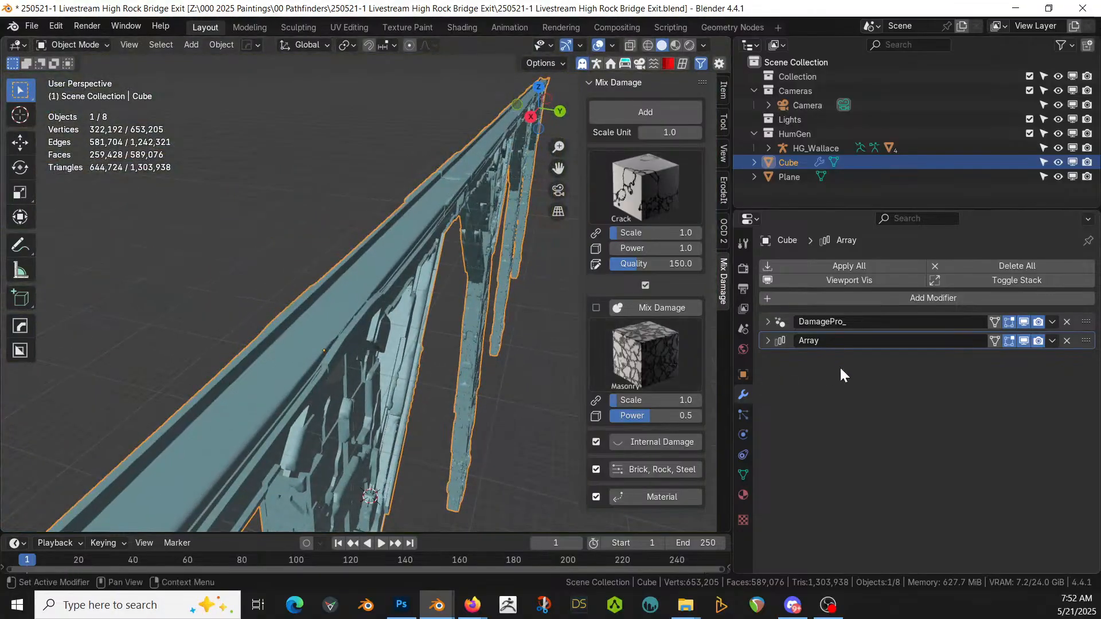
{"action": "left_click_drag", "start_coordinate": [1087, 341], "coordinate": [1090, 318]}
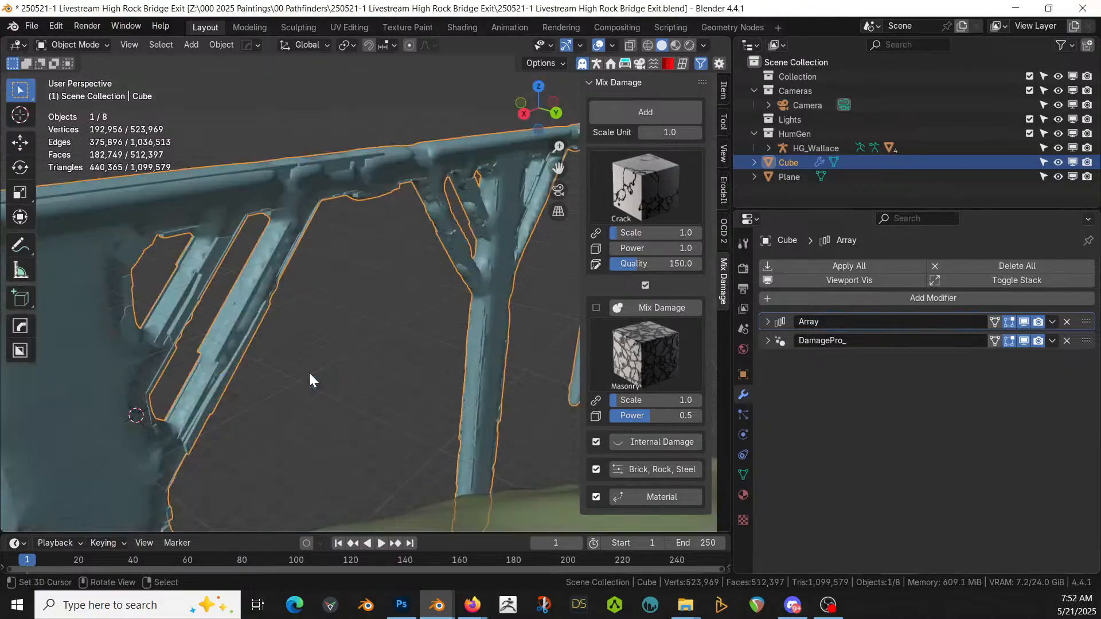
{"action": "middle_click_drag", "start_coordinate": [310, 379], "coordinate": [275, 396]}
{"action": "left_click_drag", "start_coordinate": [1086, 322], "coordinate": [1086, 344]}
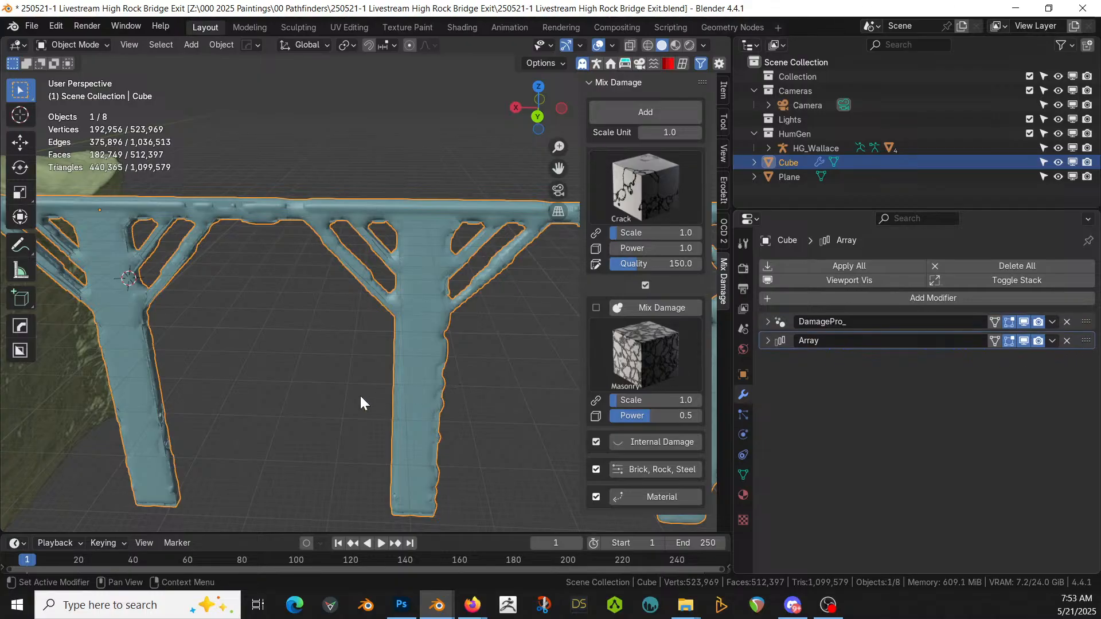
Step: Apply the DamagePro modifier to the bridge mesh, keeping the Array live
{"action": "middle_click_drag", "start_coordinate": [408, 402], "coordinate": [604, 394]}
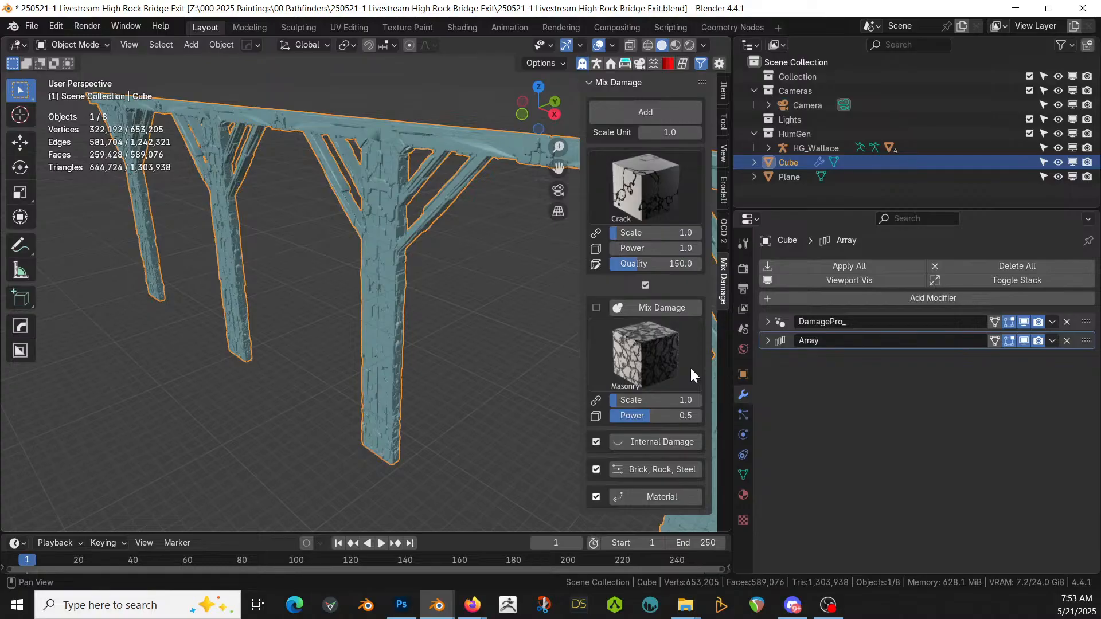
{"action": "left_click", "coordinate": [768, 322]}
{"action": "left_click", "coordinate": [825, 400]}
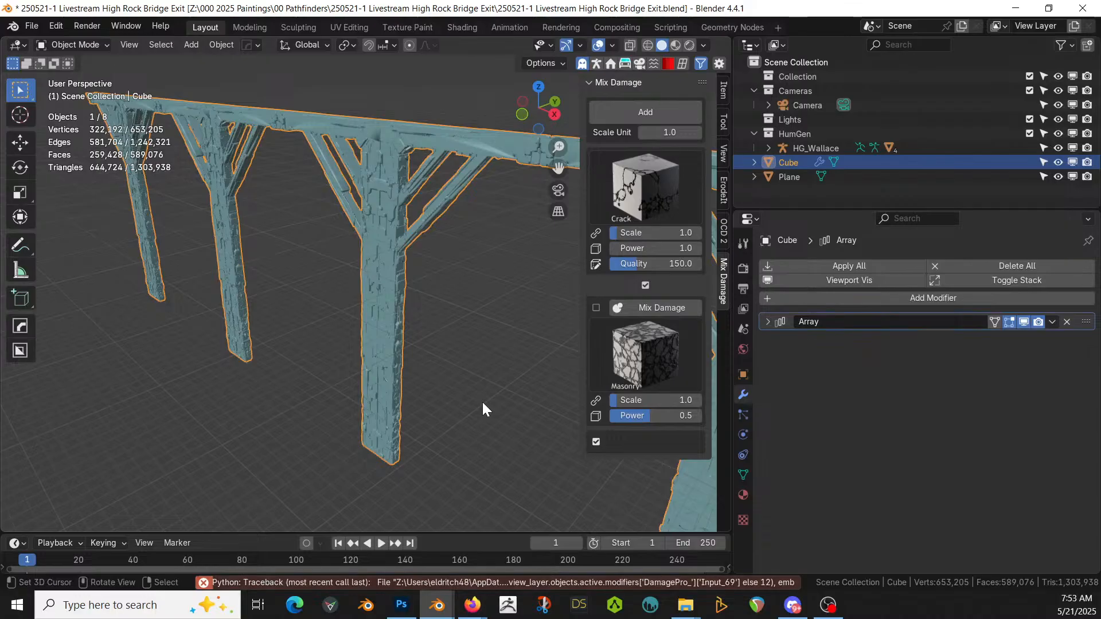
Step: Unwrap the whole damaged bridge mesh with Smart UV Project, using the 66° angle limit and default options
{"action": "middle_click_drag", "start_coordinate": [483, 401], "coordinate": [286, 408], "text": "shift"}
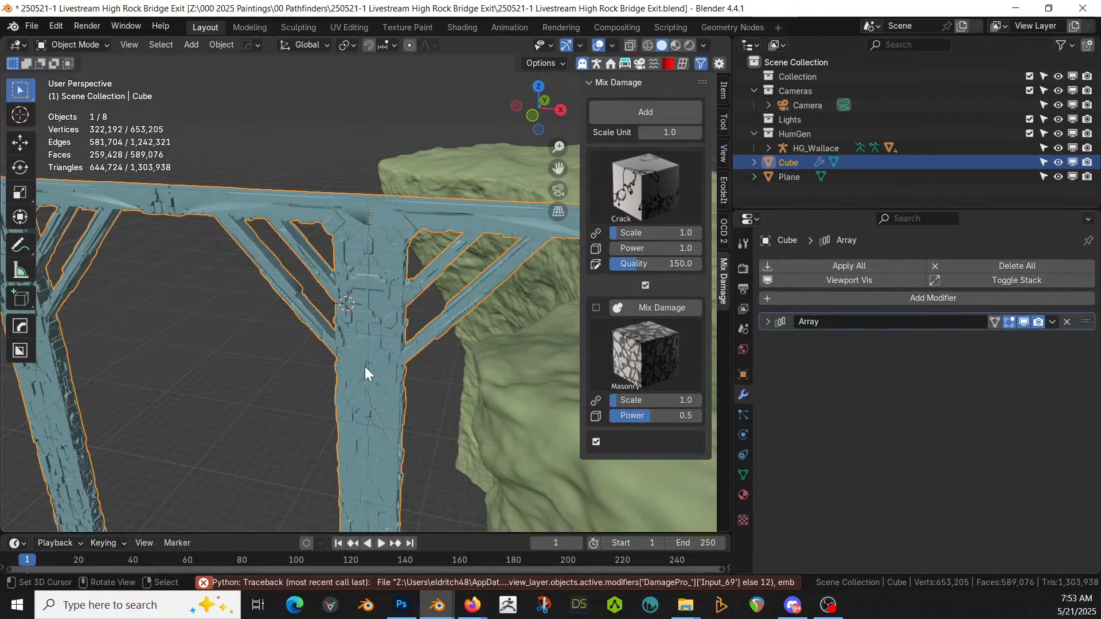
{"action": "key", "text": "Tab"}
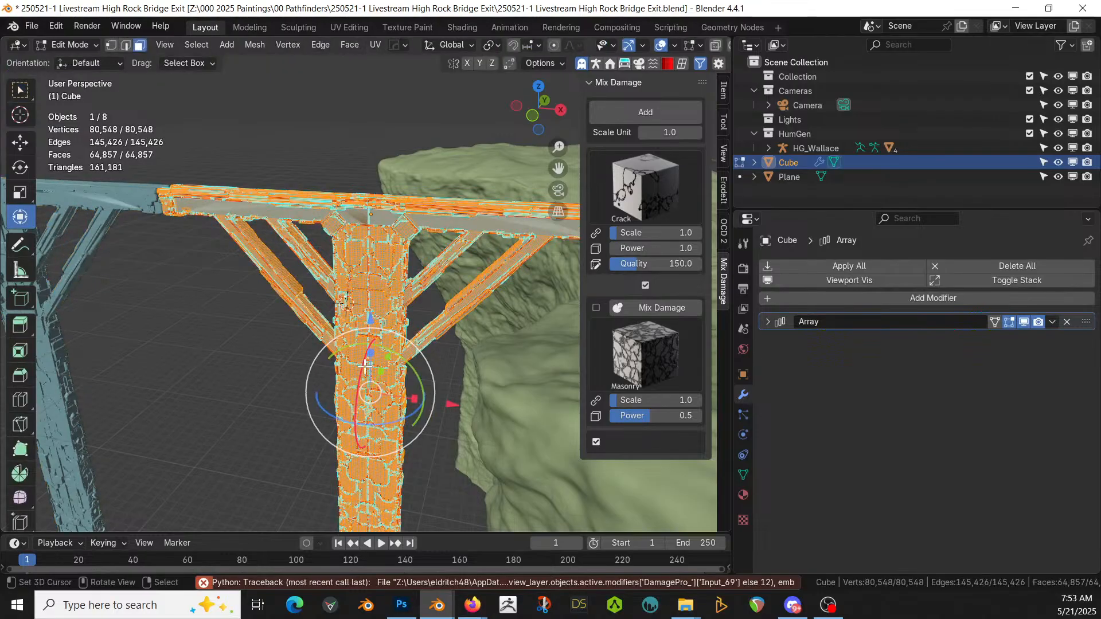
{"action": "key", "text": "u"}
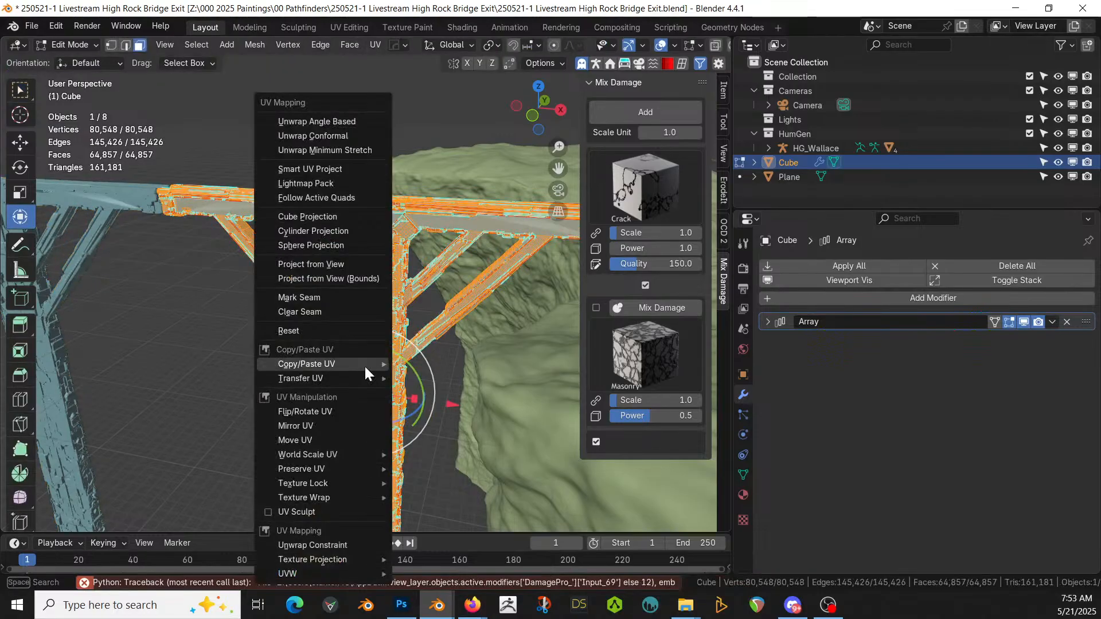
{"action": "left_click", "coordinate": [341, 170]}
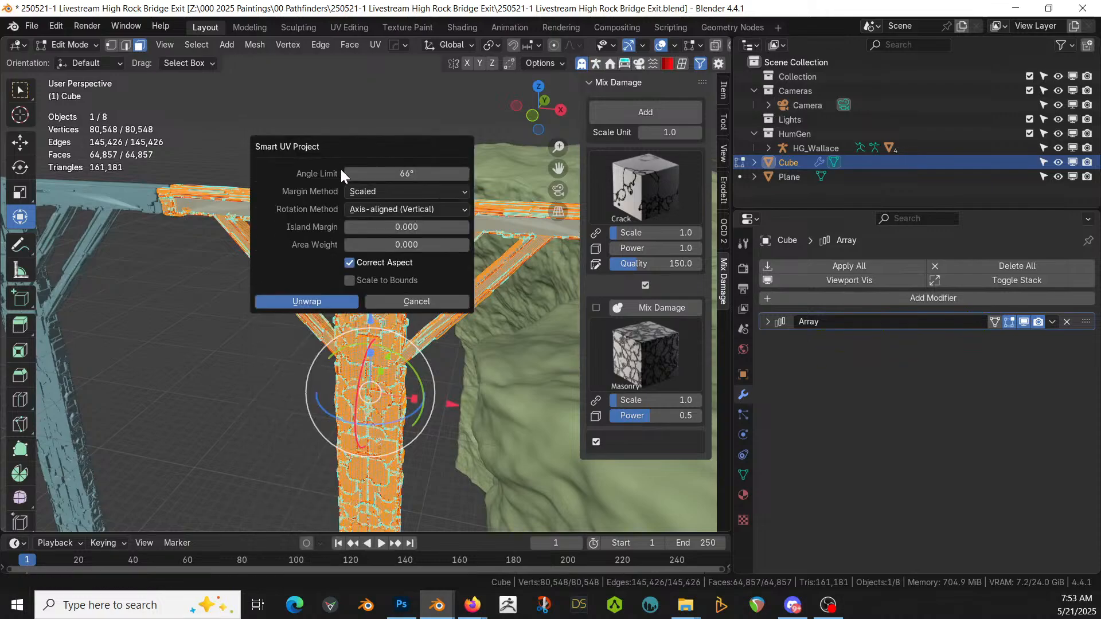
{"action": "left_click", "coordinate": [316, 305]}
{"action": "key", "text": "Tab"}
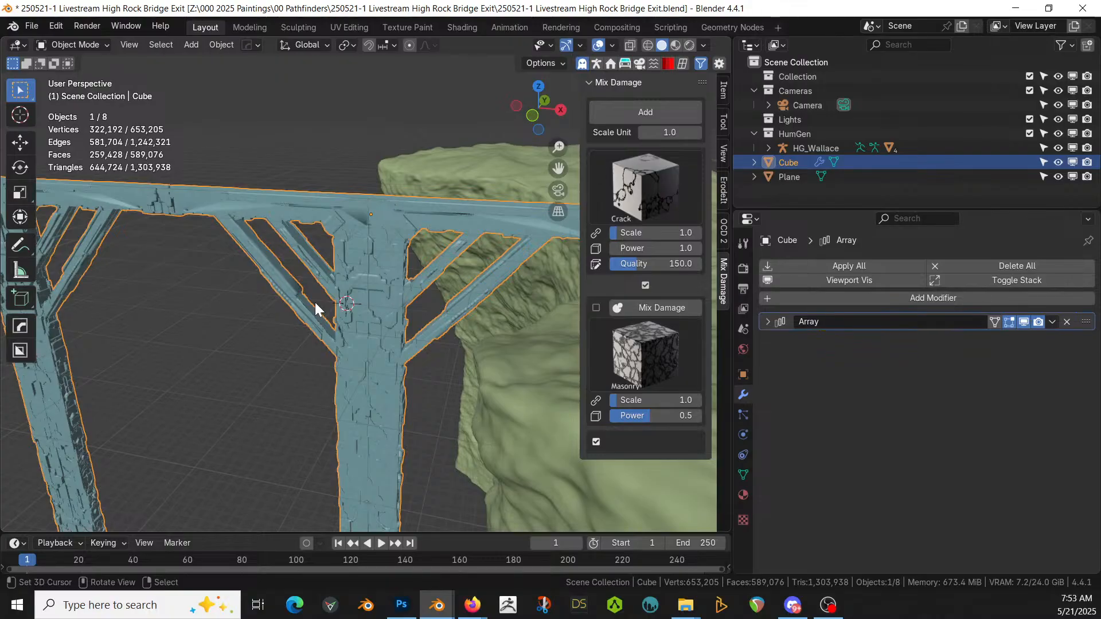
Step: Apply the dirty polished white stone material from the KIT OPS Seth Materials pack to the bridge
{"action": "left_click", "coordinate": [670, 64]}
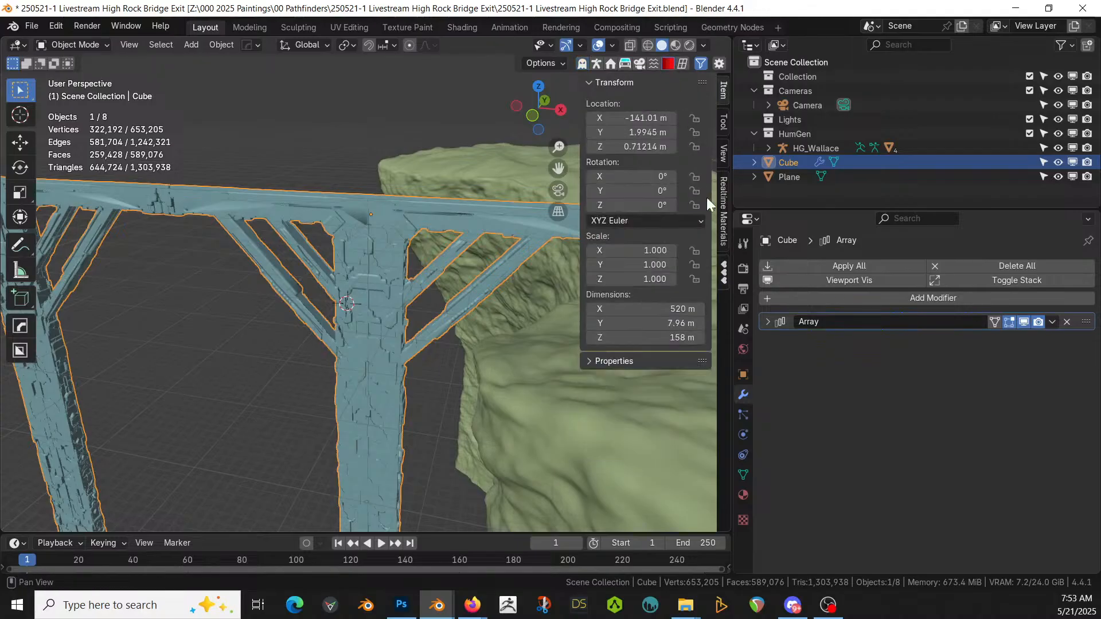
{"action": "left_click", "coordinate": [722, 273]}
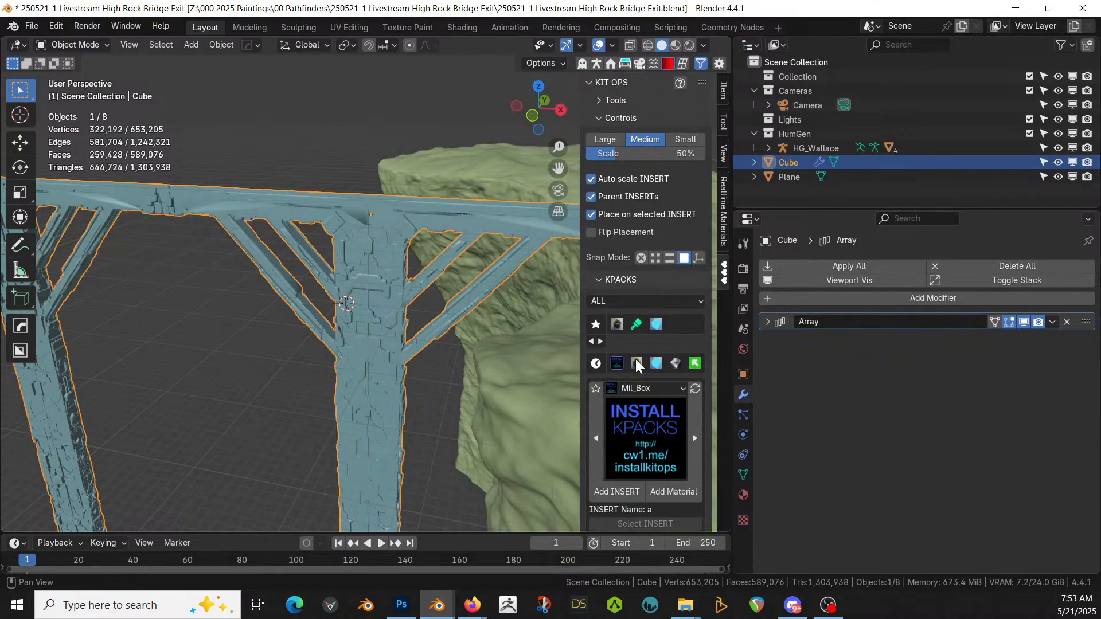
{"action": "left_click", "coordinate": [629, 458]}
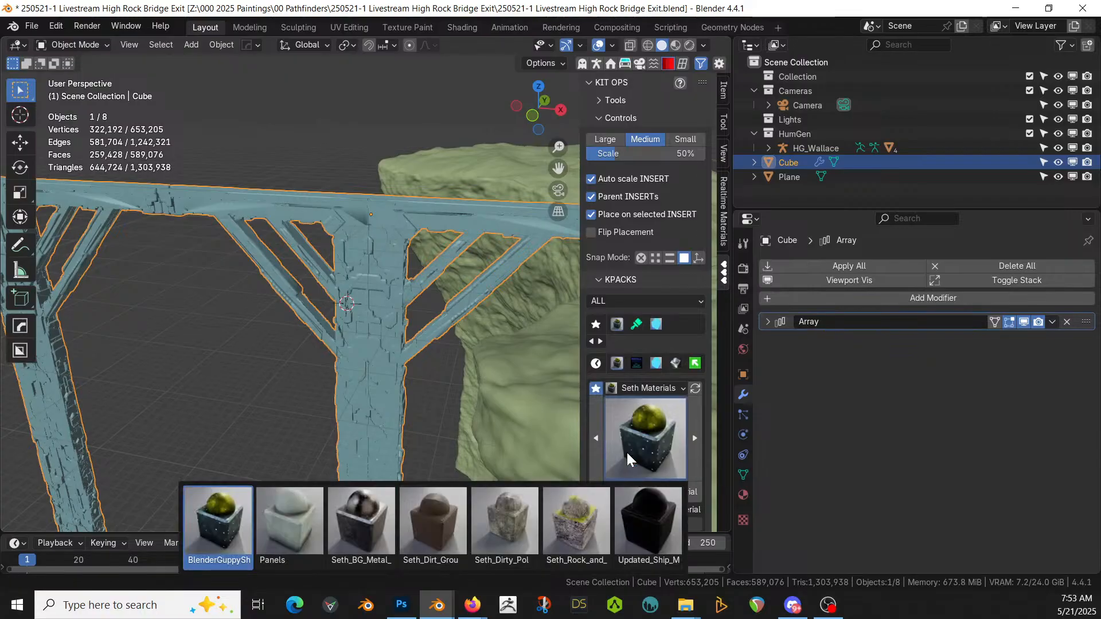
{"action": "left_click", "coordinate": [522, 548]}
{"action": "left_click", "coordinate": [680, 494]}
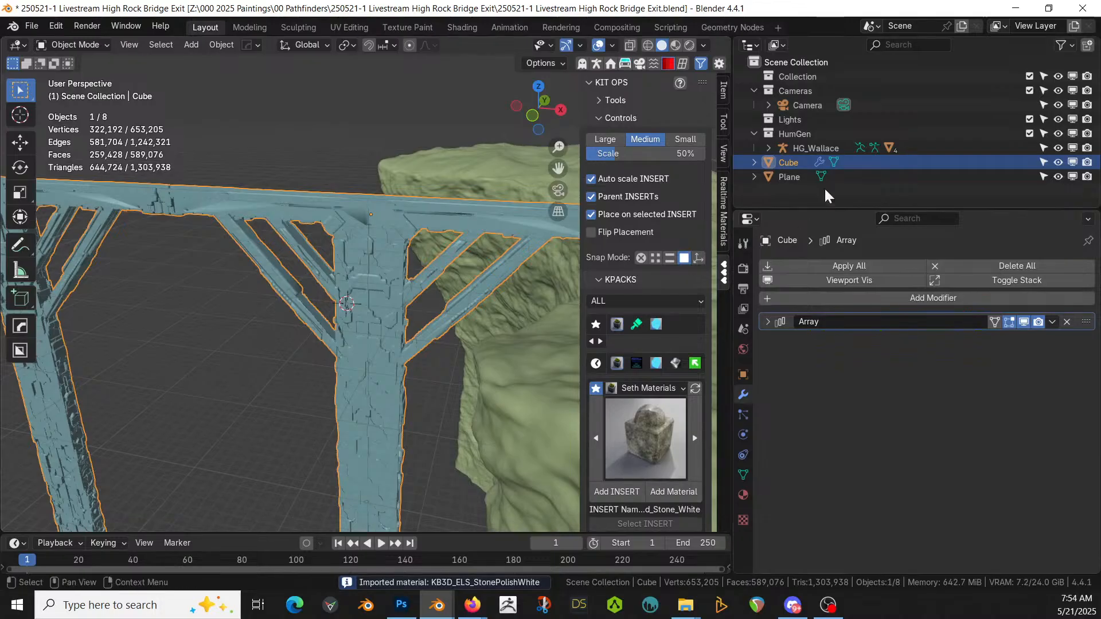
Step: In the bridge material's node tree, insert a Bevel node on the normal link coming out of the Bump node
{"action": "left_click", "coordinate": [462, 28]}
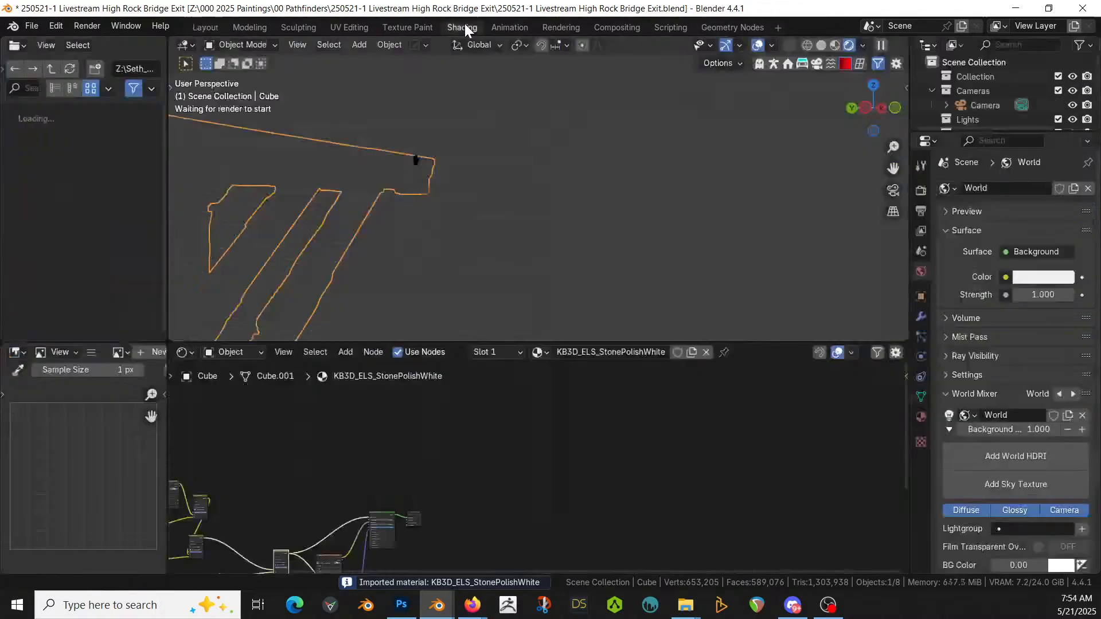
{"action": "scroll", "coordinate": [560, 435], "scroll_direction": "up", "scroll_amount": 4}
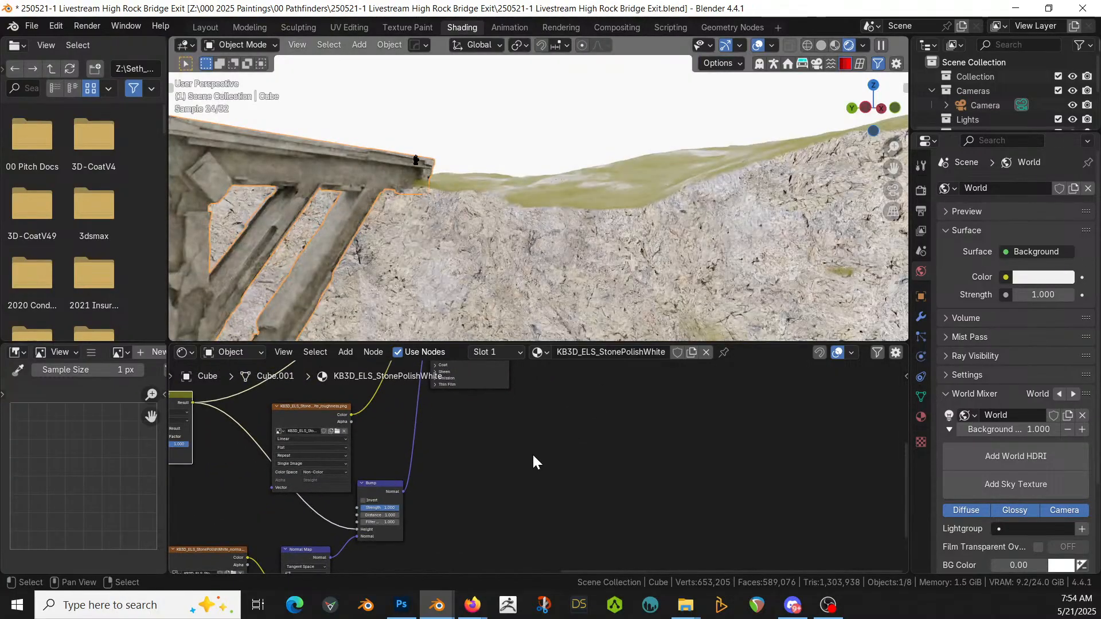
{"action": "middle_click_drag", "start_coordinate": [532, 453], "coordinate": [576, 446]}
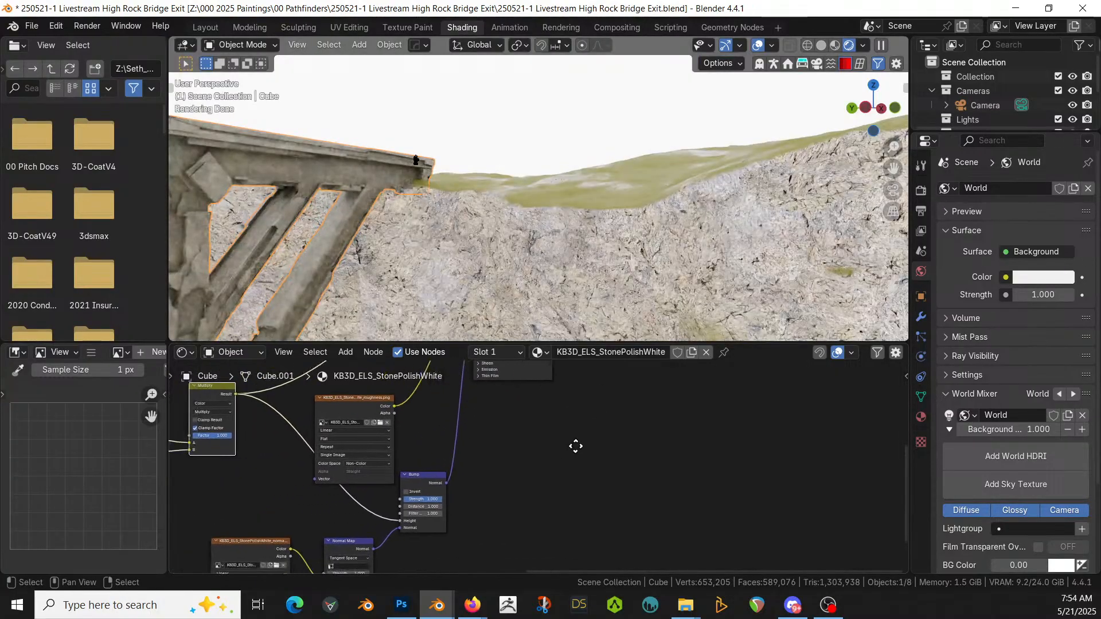
{"action": "key", "text": "shift+a"}
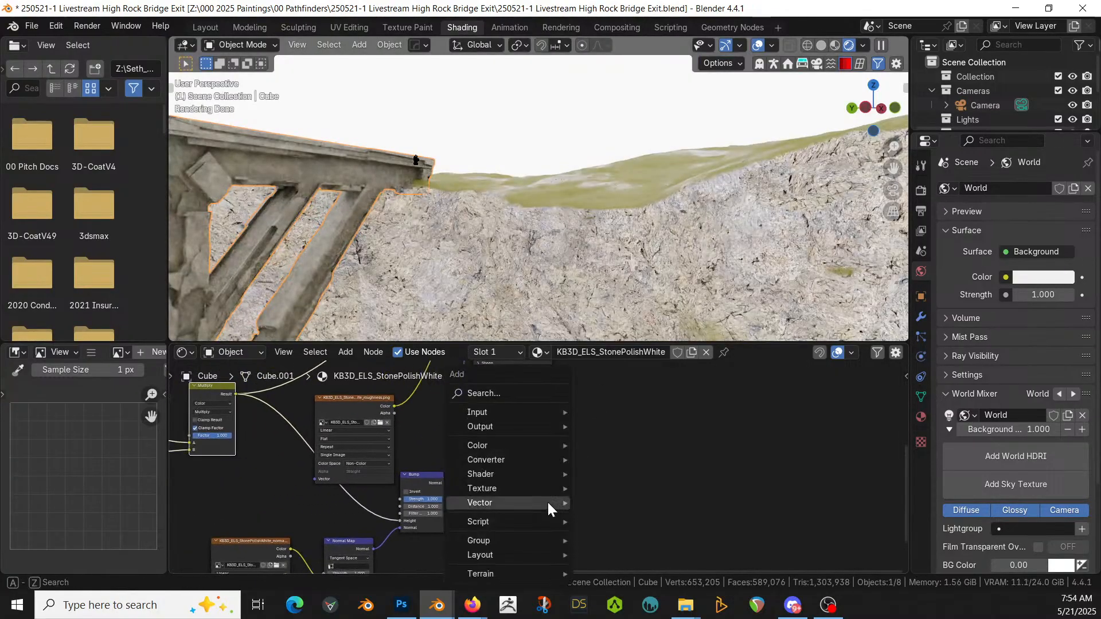
{"action": "left_click", "coordinate": [509, 389]}
{"action": "type", "text": "bev"}
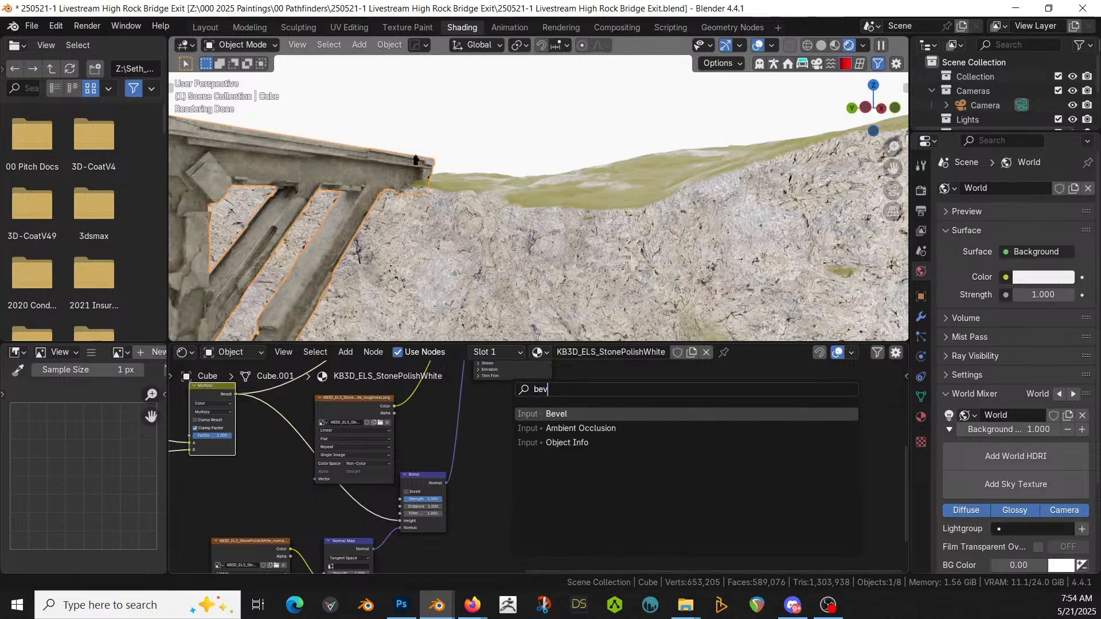
{"action": "key", "text": "Return"}
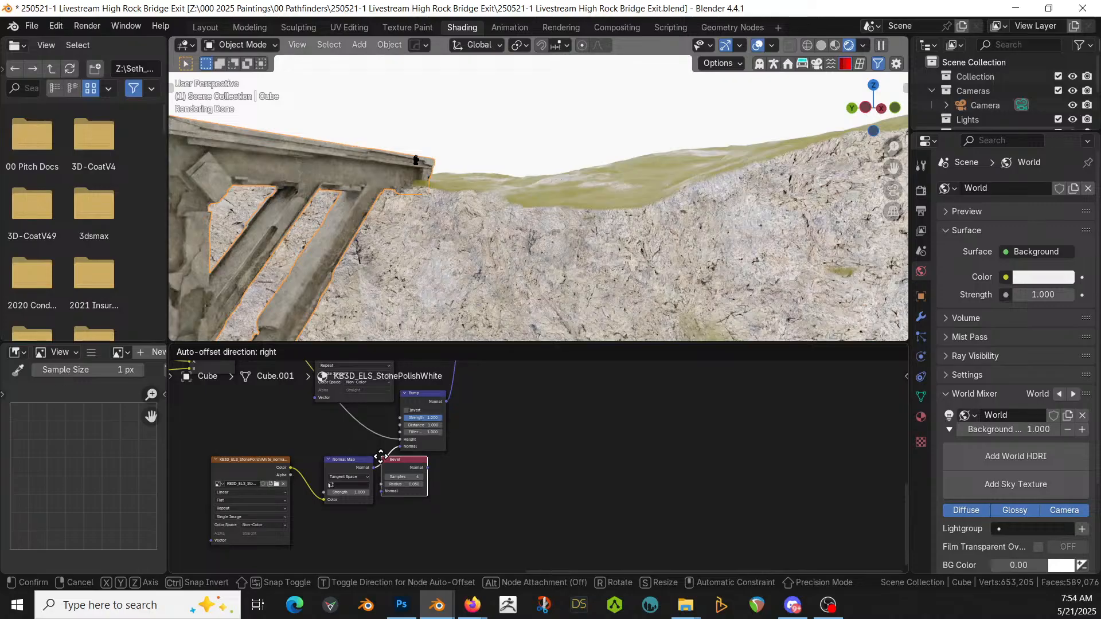
{"action": "left_click", "coordinate": [459, 370]}
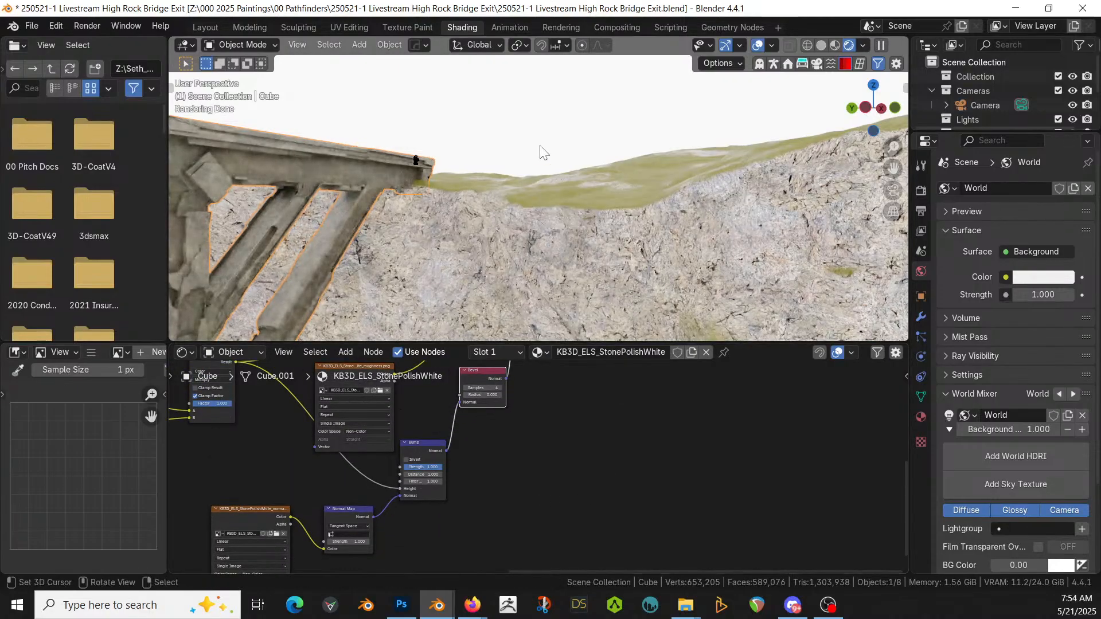
Step: Inspect the stone-textured bridge in the rendered view from several sides and at its cliff end, and save the file
{"action": "middle_click_drag", "start_coordinate": [514, 312], "coordinate": [803, 179]}
{"action": "scroll", "coordinate": [744, 238], "scroll_direction": "up", "scroll_amount": 3}
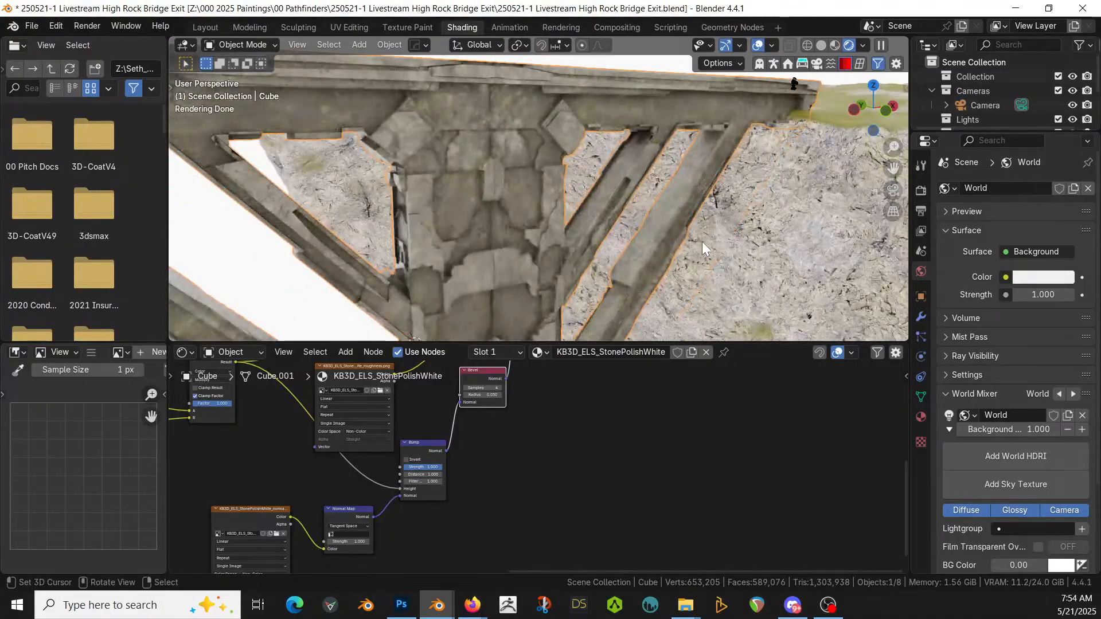
{"action": "middle_click_drag", "start_coordinate": [653, 242], "coordinate": [769, 190]}
{"action": "scroll", "coordinate": [596, 248], "scroll_direction": "down", "scroll_amount": 1}
{"action": "scroll", "coordinate": [596, 248], "scroll_direction": "down", "scroll_amount": 2}
{"action": "scroll", "coordinate": [775, 211], "scroll_direction": "down", "scroll_amount": 3}
{"action": "middle_click_drag", "start_coordinate": [834, 219], "coordinate": [707, 239]}
{"action": "scroll", "coordinate": [707, 239], "scroll_direction": "up", "scroll_amount": 3}
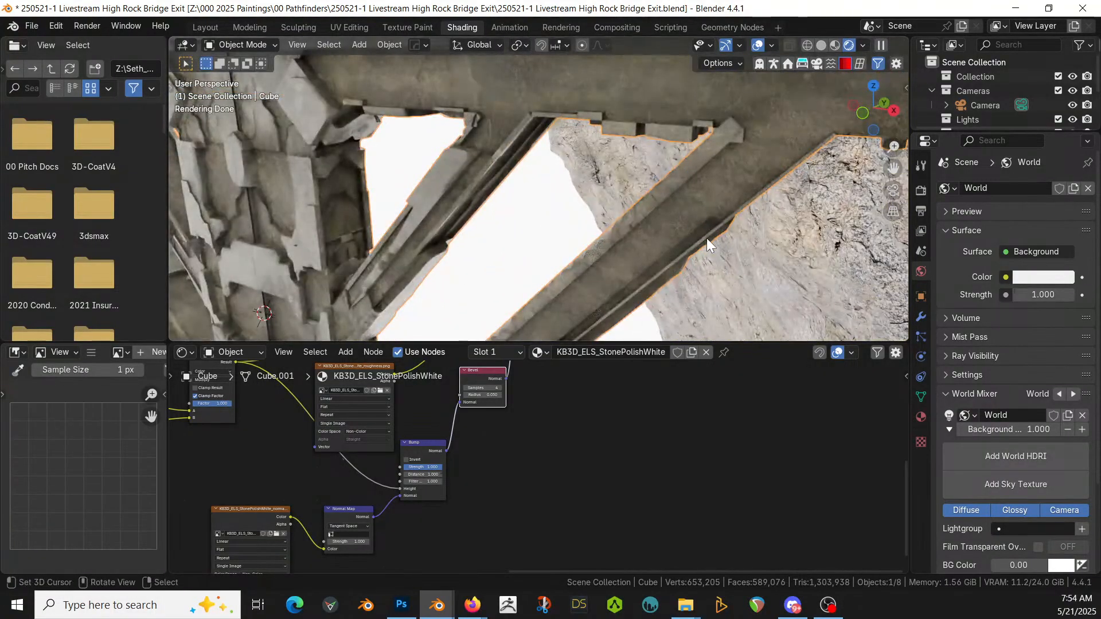
{"action": "scroll", "coordinate": [706, 239], "scroll_direction": "down", "scroll_amount": 2}
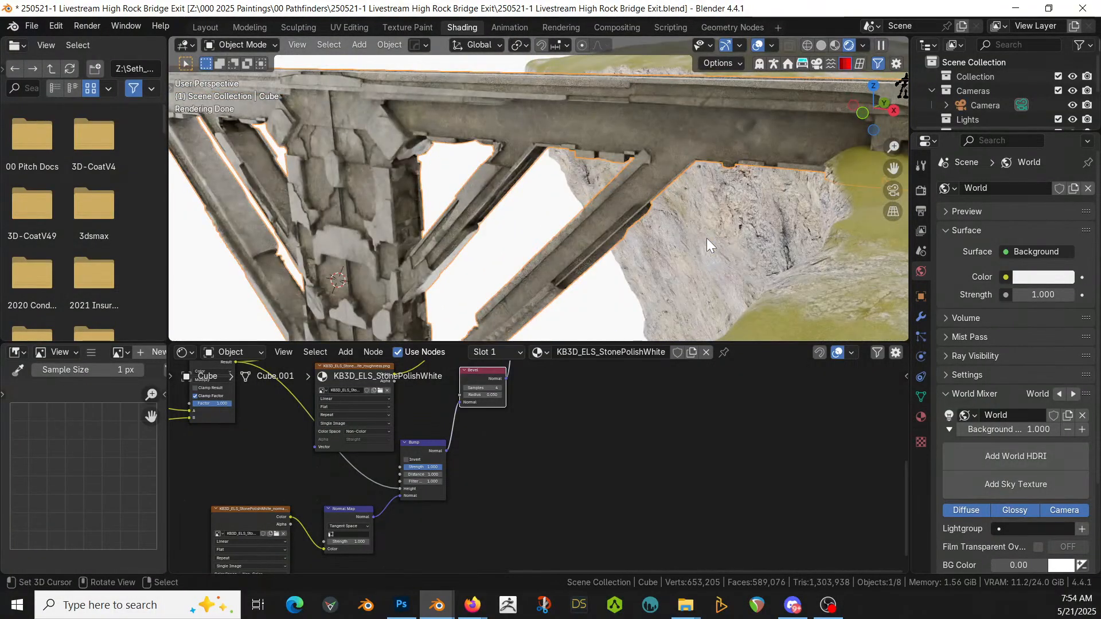
{"action": "middle_click_drag", "start_coordinate": [737, 223], "coordinate": [713, 228]}
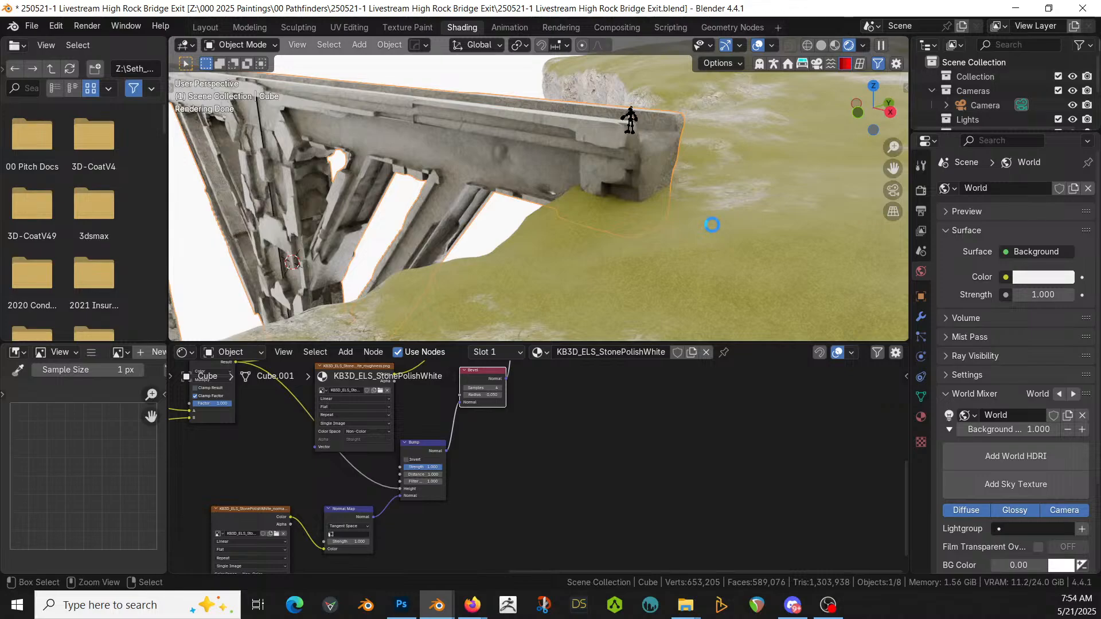
{"action": "key", "text": "ctrl+s"}
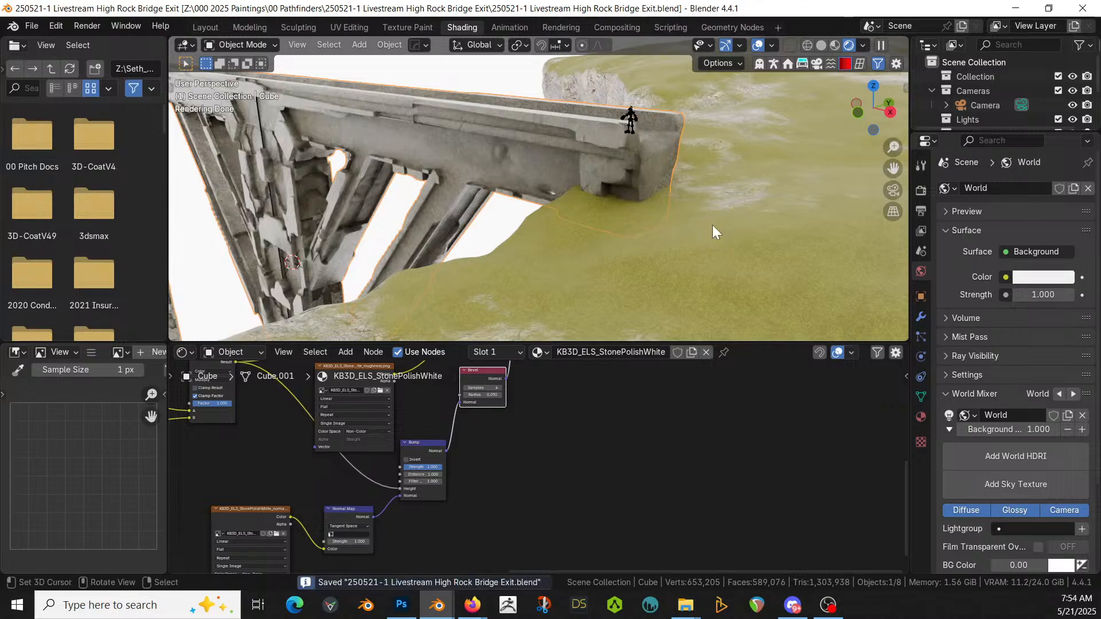
Step: Return to the Layout workspace, select the terrain plane near the bridge's cliff end and switch it to Sculpt Mode
{"action": "left_click", "coordinate": [206, 26]}
{"action": "middle_click_drag", "start_coordinate": [450, 329], "coordinate": [359, 346], "text": "shift"}
{"action": "scroll", "coordinate": [347, 347], "scroll_direction": "up", "scroll_amount": 3}
{"action": "right_click", "coordinate": [550, 371]}
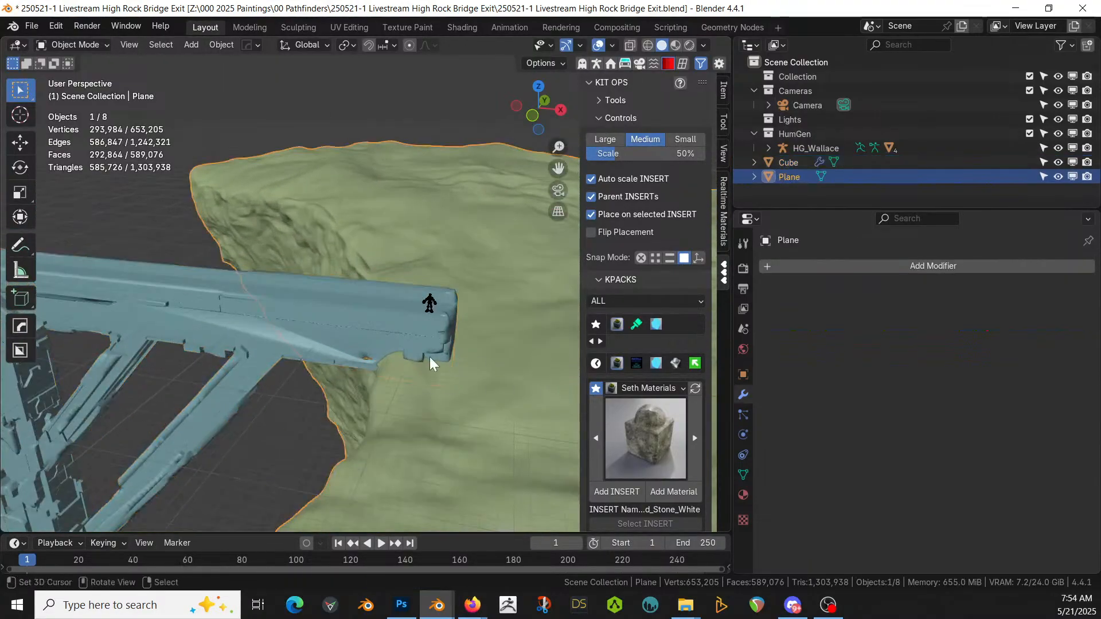
{"action": "scroll", "coordinate": [428, 357], "scroll_direction": "up", "scroll_amount": 2}
{"action": "middle_click_drag", "start_coordinate": [428, 356], "coordinate": [315, 361]}
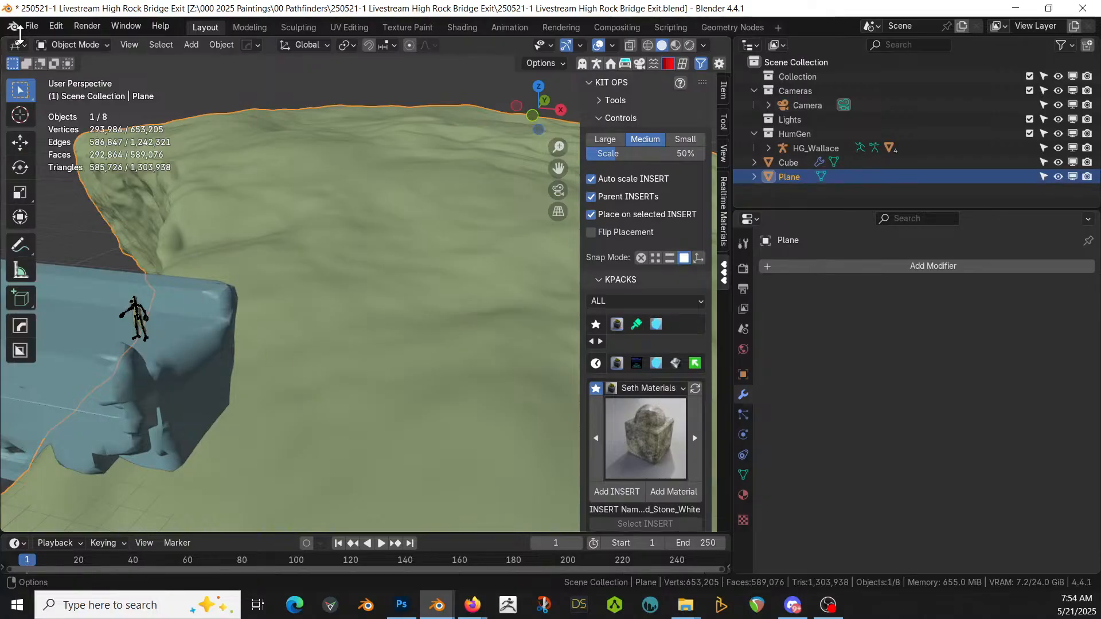
{"action": "left_click", "coordinate": [92, 45]}
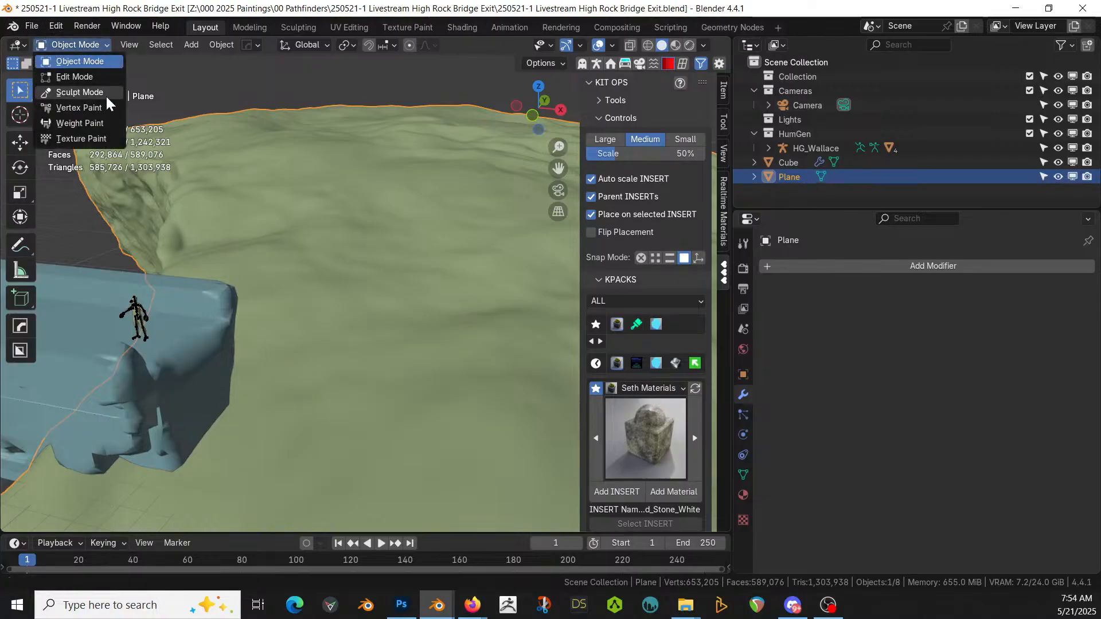
{"action": "left_click", "coordinate": [107, 93]}
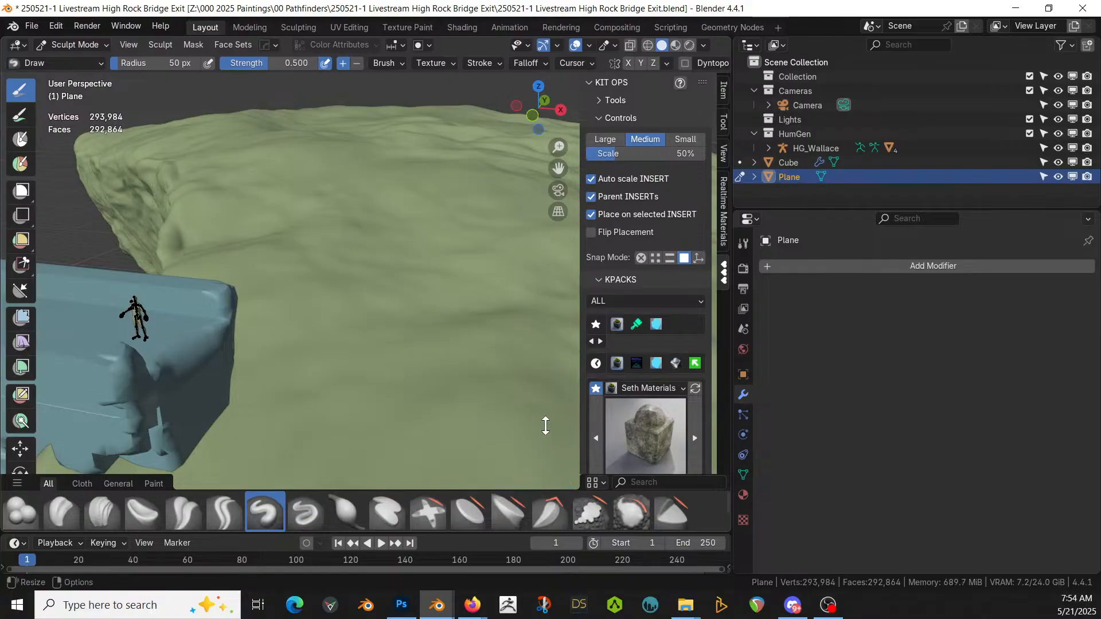
Step: Choose the Elastic Grab brush and enlarge its radius to 500 px
{"action": "scroll", "coordinate": [197, 523], "scroll_direction": "down", "scroll_amount": 3}
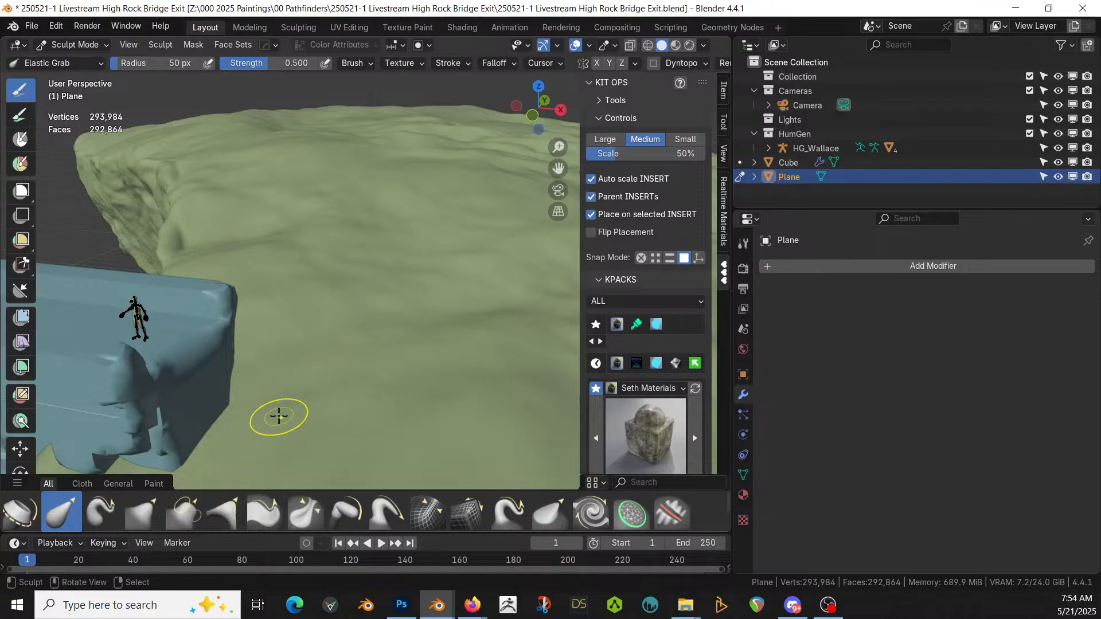
{"action": "key", "text": "f"}
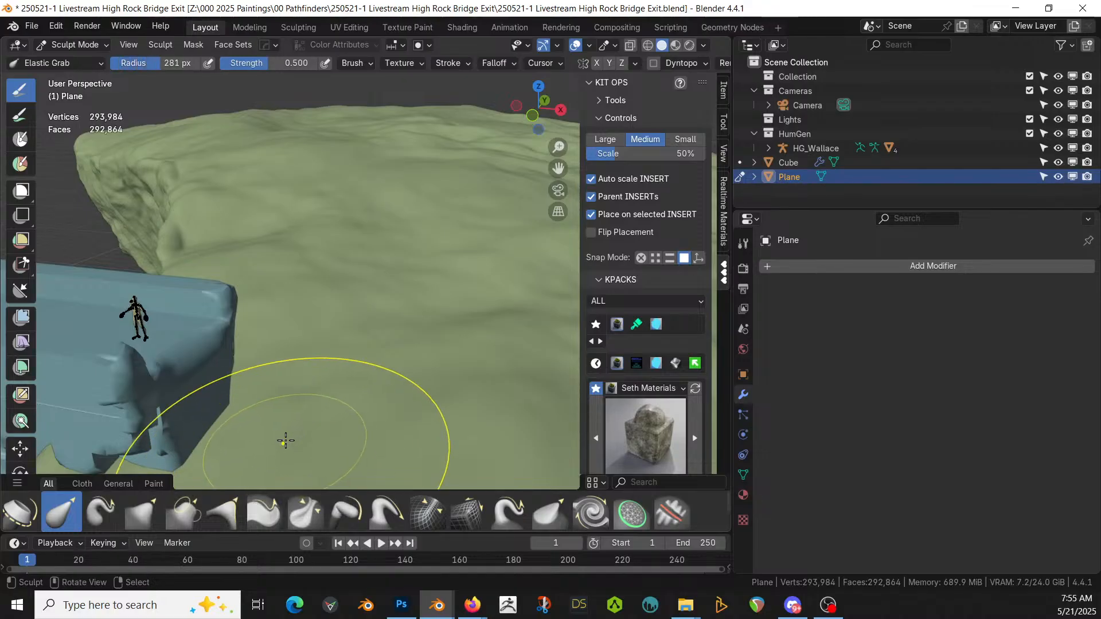
{"action": "key", "text": "bracketright"}
{"action": "key", "text": "bracketright"}
{"action": "key", "text": "bracketright"}
Step: Pull the terrain up and around the bridge's end with Elastic Grab strokes so the ground meets the deck
{"action": "left_click_drag", "start_coordinate": [286, 440], "coordinate": [247, 154]}
{"action": "mouse_move", "coordinate": [259, 416]}
{"action": "left_mouse_down"}
{"action": "mouse_move", "coordinate": [105, 332]}
{"action": "mouse_move", "coordinate": [91, 292]}
{"action": "left_mouse_up"}
{"action": "left_click_drag", "start_coordinate": [143, 462], "coordinate": [67, 395]}
{"action": "scroll", "coordinate": [308, 396], "scroll_direction": "down", "scroll_amount": 4}
{"action": "middle_click_drag", "start_coordinate": [311, 397], "coordinate": [367, 398]}
{"action": "mouse_move", "coordinate": [358, 375]}
{"action": "left_mouse_down"}
{"action": "mouse_move", "coordinate": [418, 322]}
{"action": "mouse_move", "coordinate": [521, 312]}
{"action": "left_mouse_up"}
{"action": "middle_click_drag", "start_coordinate": [402, 352], "coordinate": [288, 373], "text": "shift"}
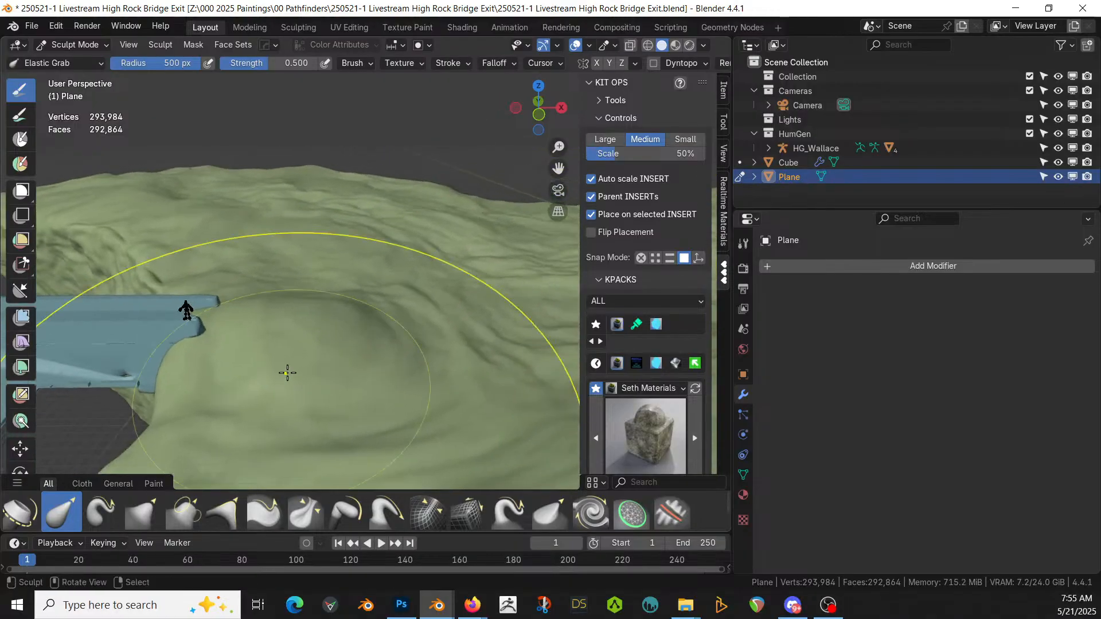
Step: Reduce the Elastic Grab brush radius to 171 px and pull the terrain surface beneath the end of the bridge
{"action": "scroll", "coordinate": [281, 373], "scroll_direction": "up", "scroll_amount": 2}
{"action": "scroll", "coordinate": [289, 332], "scroll_direction": "down", "scroll_amount": 4}
{"action": "middle_click_drag", "start_coordinate": [289, 331], "coordinate": [346, 308]}
{"action": "key", "text": "bracketleft"}
{"action": "key", "text": "bracketleft"}
{"action": "key", "text": "bracketleft"}
{"action": "key", "text": "bracketleft"}
{"action": "key", "text": "bracketleft"}
{"action": "key", "text": "bracketleft"}
{"action": "key", "text": "bracketleft"}
{"action": "key", "text": "bracketleft"}
{"action": "key", "text": "bracketleft"}
{"action": "key", "text": "bracketleft"}
{"action": "scroll", "coordinate": [436, 286], "scroll_direction": "up", "scroll_amount": 2}
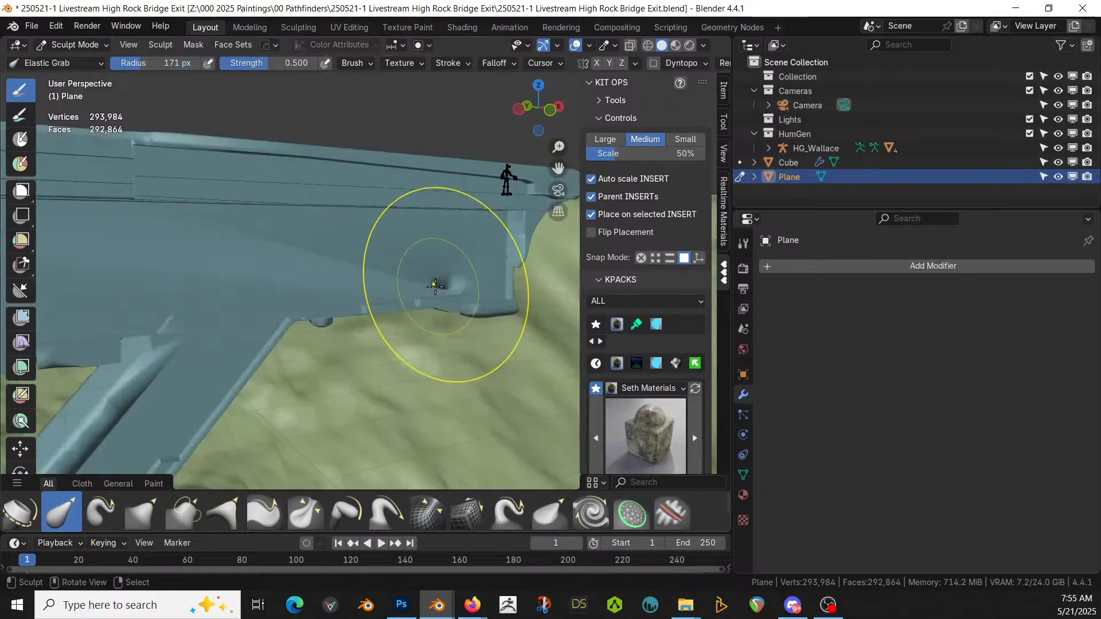
{"action": "scroll", "coordinate": [435, 286], "scroll_direction": "down", "scroll_amount": 3}
{"action": "mouse_move", "coordinate": [355, 347]}
{"action": "left_mouse_down"}
{"action": "mouse_move", "coordinate": [488, 339]}
{"action": "mouse_move", "coordinate": [475, 347]}
{"action": "left_mouse_up"}
Step: Save the file after checking the cliff around the bridge, and switch the terrain from sculpting to Object Mode
{"action": "mouse_move", "coordinate": [442, 261]}
{"action": "middle_mouse_down"}
{"action": "mouse_move", "coordinate": [369, 295]}
{"action": "mouse_move", "coordinate": [255, 312]}
{"action": "mouse_move", "coordinate": [447, 304]}
{"action": "mouse_move", "coordinate": [190, 307]}
{"action": "mouse_move", "coordinate": [113, 208]}
{"action": "mouse_move", "coordinate": [206, 300]}
{"action": "mouse_move", "coordinate": [340, 333]}
{"action": "mouse_move", "coordinate": [49, 330]}
{"action": "mouse_move", "coordinate": [660, 328]}
{"action": "middle_mouse_up"}
{"action": "scroll", "coordinate": [619, 327], "scroll_direction": "down", "scroll_amount": 1}
{"action": "scroll", "coordinate": [121, 321], "scroll_direction": "down", "scroll_amount": 8}
{"action": "mouse_move", "coordinate": [202, 332]}
{"action": "middle_mouse_down"}
{"action": "mouse_move", "coordinate": [425, 269]}
{"action": "mouse_move", "coordinate": [530, 286]}
{"action": "mouse_move", "coordinate": [571, 304]}
{"action": "mouse_move", "coordinate": [560, 305]}
{"action": "mouse_move", "coordinate": [637, 298]}
{"action": "middle_mouse_up"}
{"action": "scroll", "coordinate": [573, 307], "scroll_direction": "up", "scroll_amount": 4}
{"action": "middle_click_drag", "start_coordinate": [530, 327], "coordinate": [521, 283], "text": "shift"}
{"action": "scroll", "coordinate": [496, 302], "scroll_direction": "down", "scroll_amount": 3}
{"action": "middle_click_drag", "start_coordinate": [475, 320], "coordinate": [480, 360]}
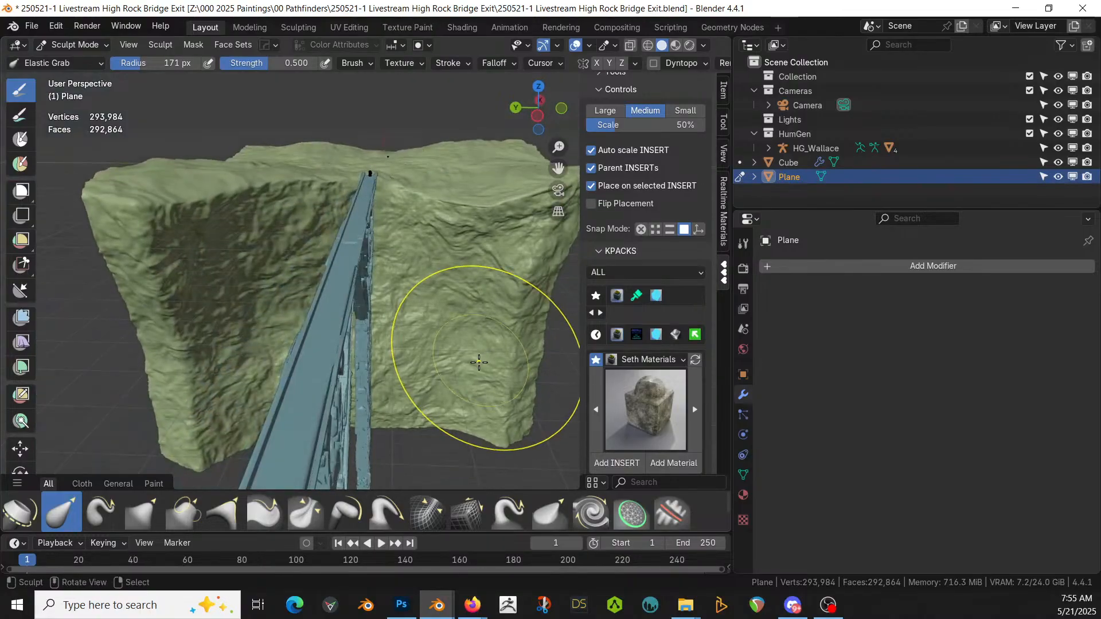
{"action": "key", "text": "ctrl+s"}
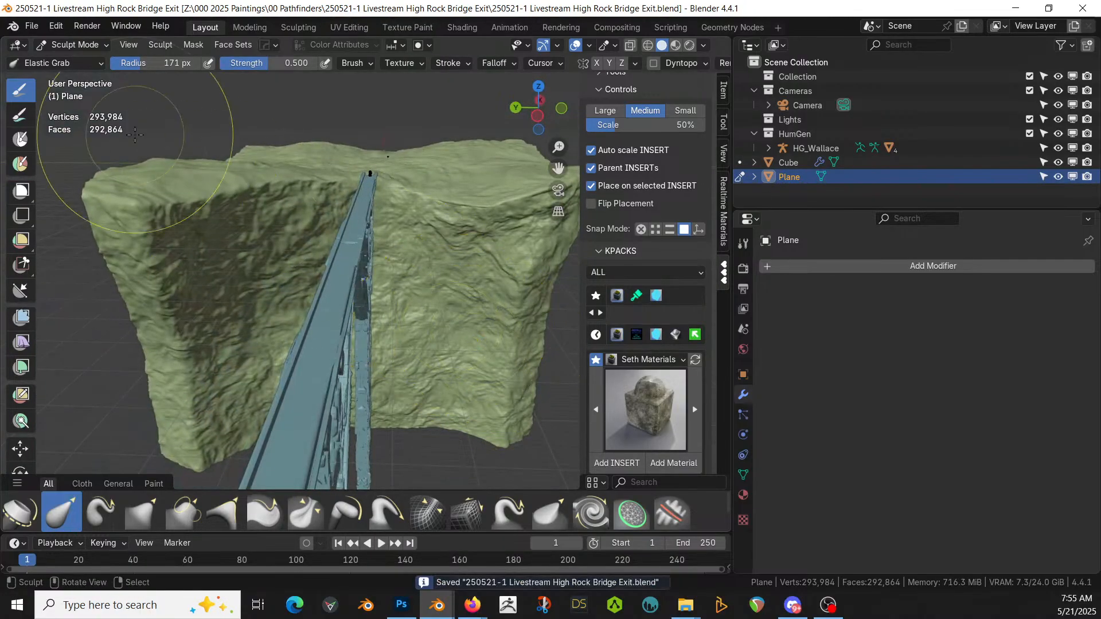
{"action": "left_click", "coordinate": [77, 45]}
{"action": "left_click", "coordinate": [69, 56]}
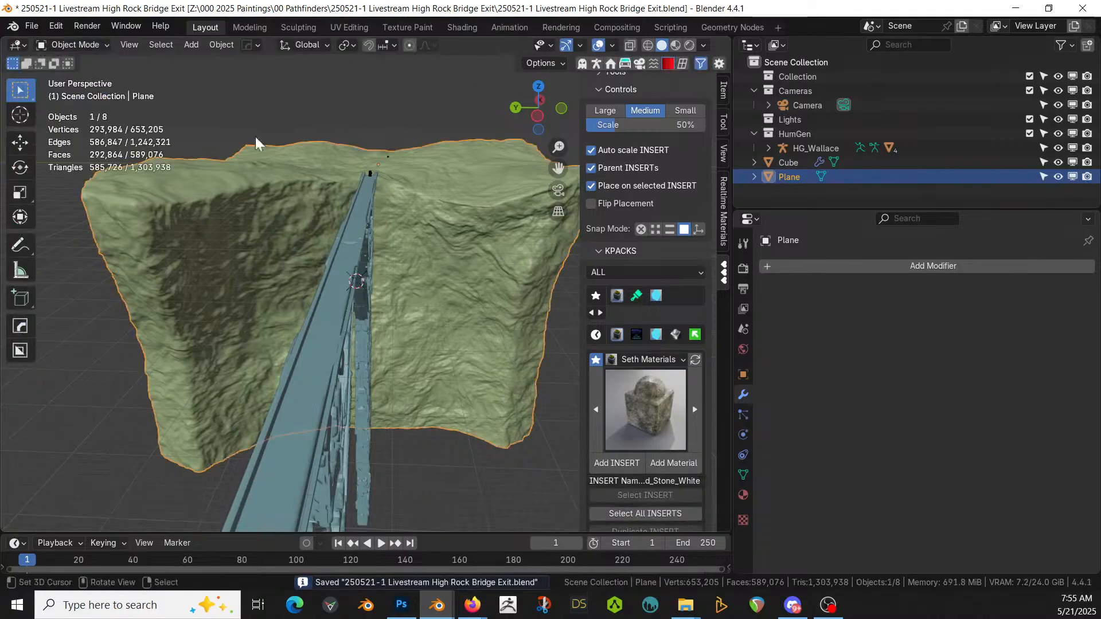
Step: Widen the 3D viewport while keeping the scene outliner readable, and save the file
{"action": "scroll", "coordinate": [336, 342], "scroll_direction": "up", "scroll_amount": 3}
{"action": "middle_click_drag", "start_coordinate": [336, 339], "coordinate": [114, 281]}
{"action": "scroll", "coordinate": [113, 281], "scroll_direction": "down", "scroll_amount": 1}
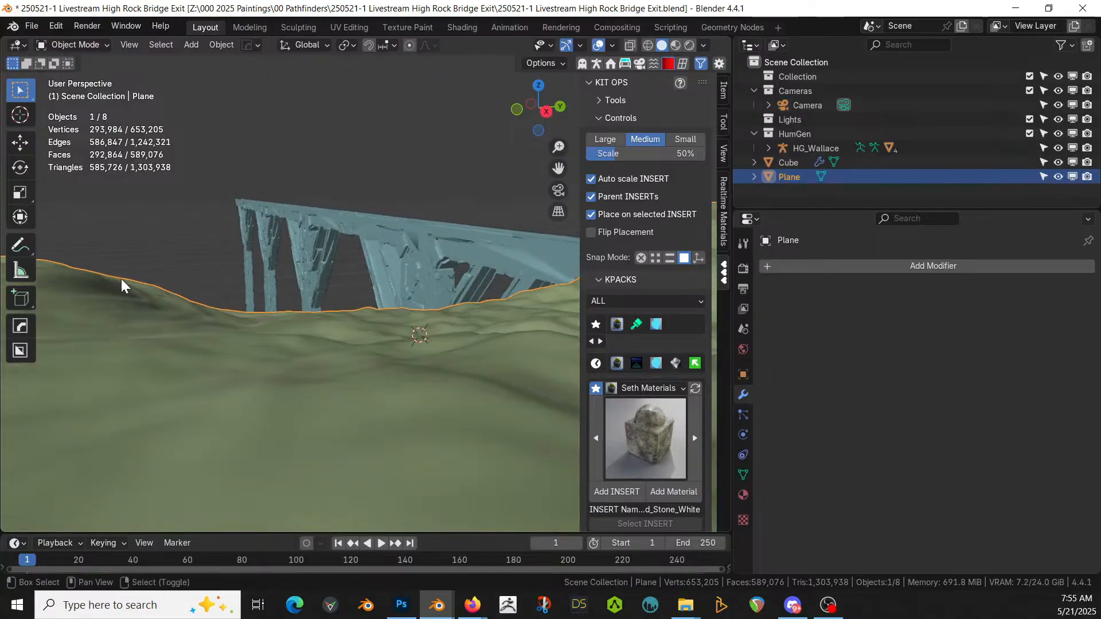
{"action": "middle_click_drag", "start_coordinate": [353, 303], "coordinate": [227, 343], "text": "shift"}
{"action": "scroll", "coordinate": [361, 396], "scroll_direction": "down", "scroll_amount": 1}
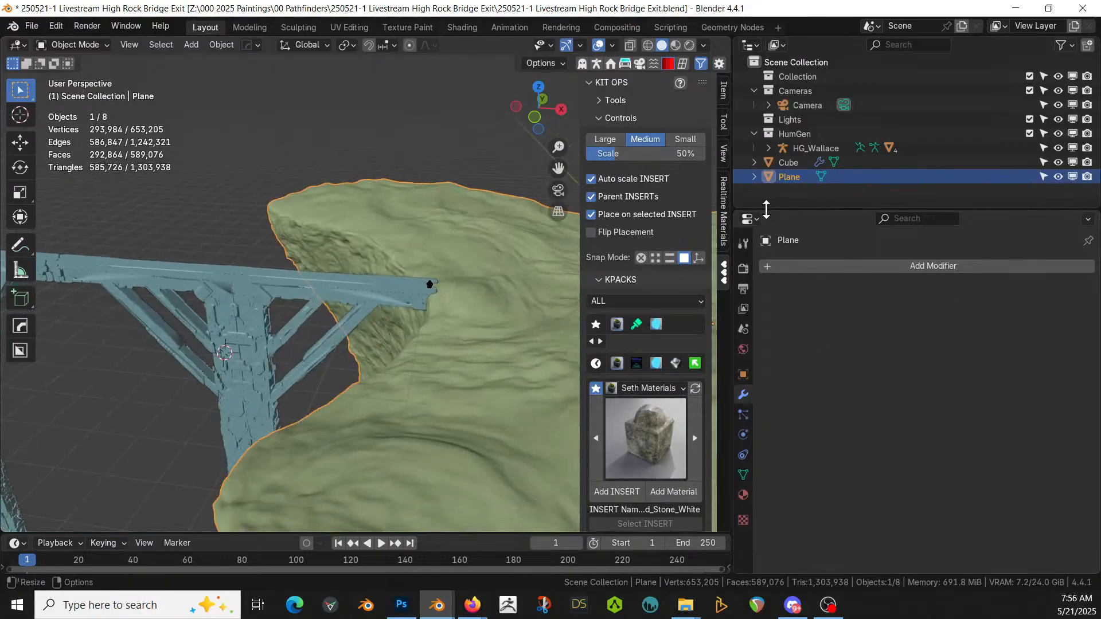
{"action": "left_click_drag", "start_coordinate": [729, 185], "coordinate": [1036, 185]}
{"action": "middle_click_drag", "start_coordinate": [560, 344], "coordinate": [651, 359]}
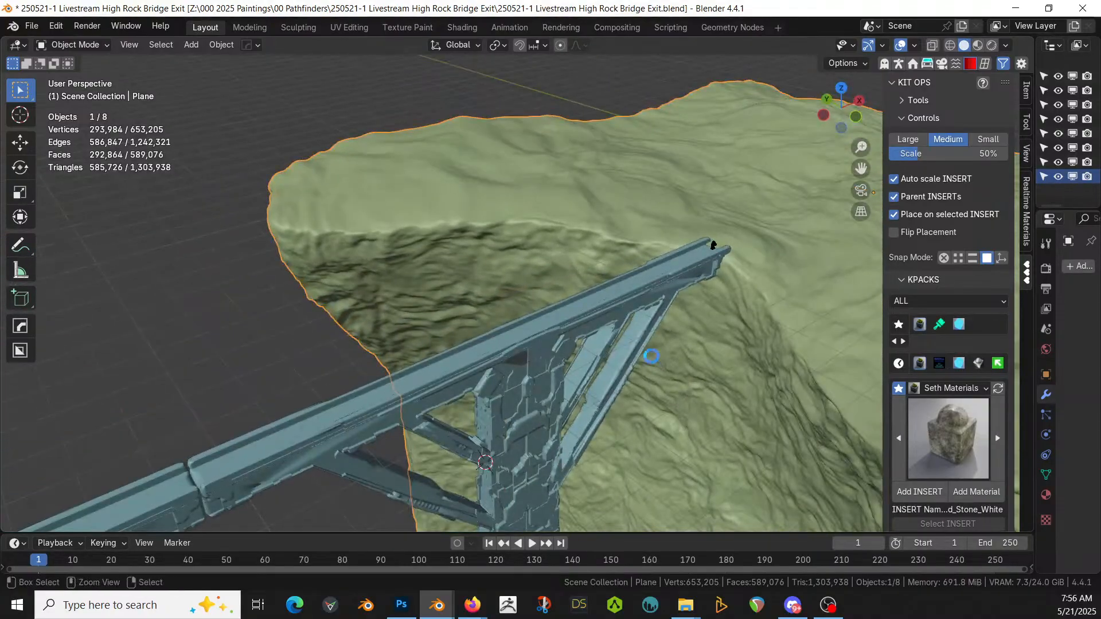
{"action": "key", "text": "ctrl+s"}
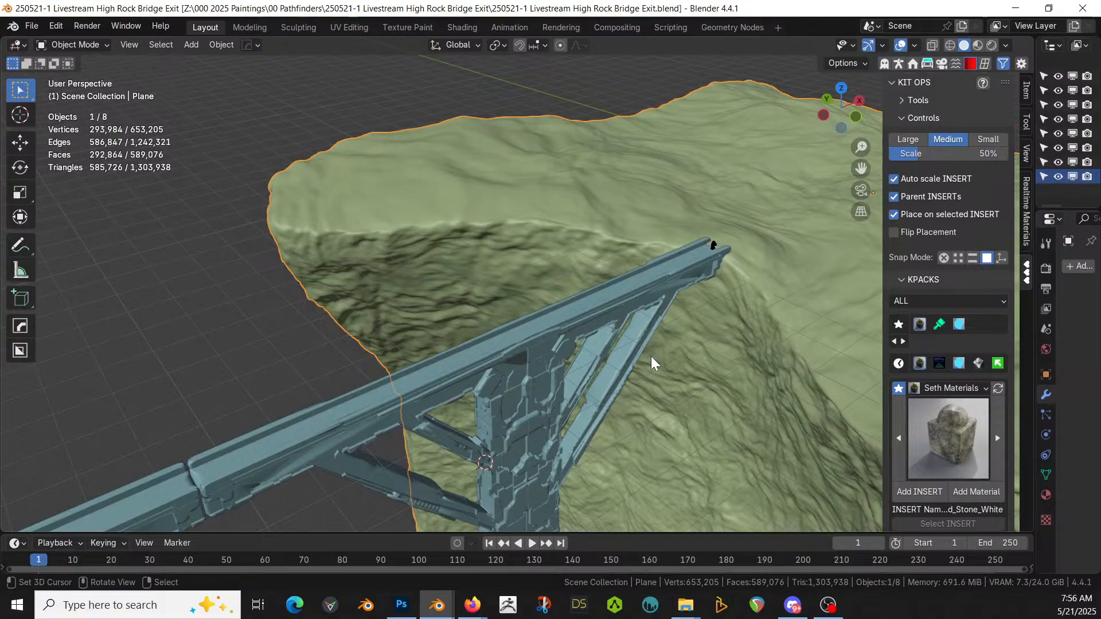
{"action": "middle_click_drag", "start_coordinate": [769, 374], "coordinate": [565, 417], "text": "shift"}
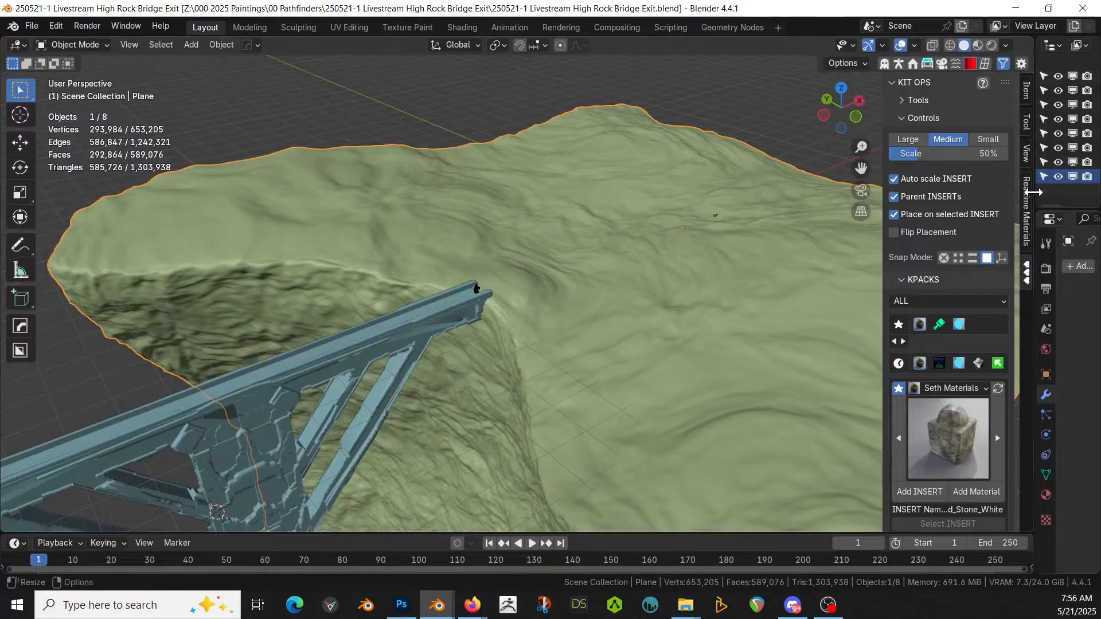
{"action": "left_click_drag", "start_coordinate": [1034, 191], "coordinate": [857, 181]}
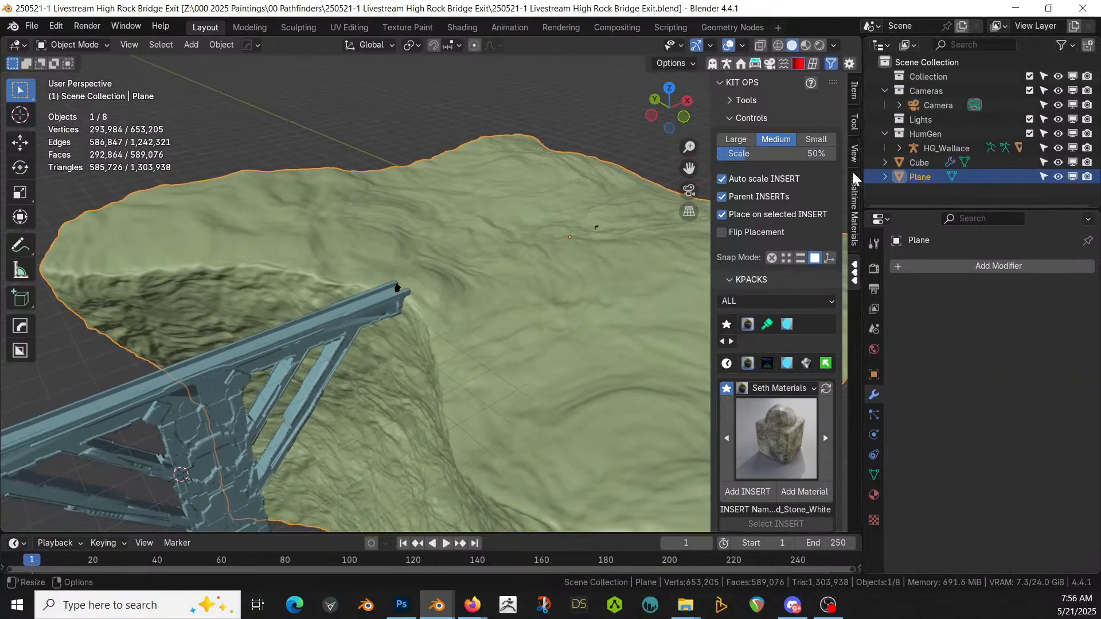
Step: Set the terrain Plane as the Geo-Scatter emitter and open the biome library from Biome Scatter
{"action": "left_click", "coordinate": [771, 64]}
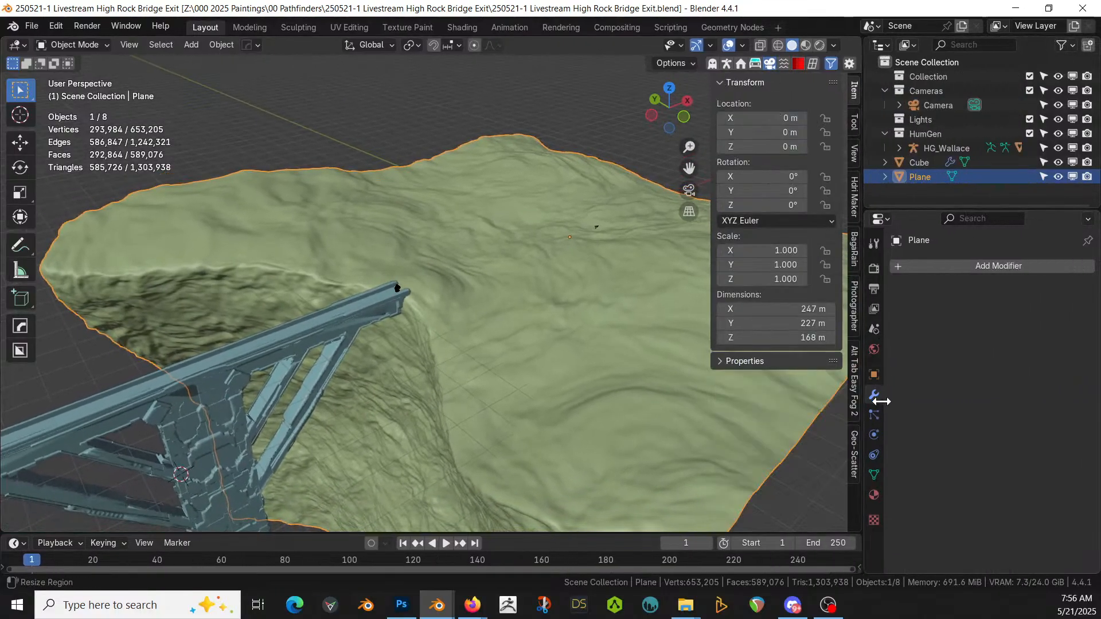
{"action": "left_click", "coordinate": [856, 446]}
{"action": "left_click", "coordinate": [820, 82]}
{"action": "left_click", "coordinate": [444, 248]}
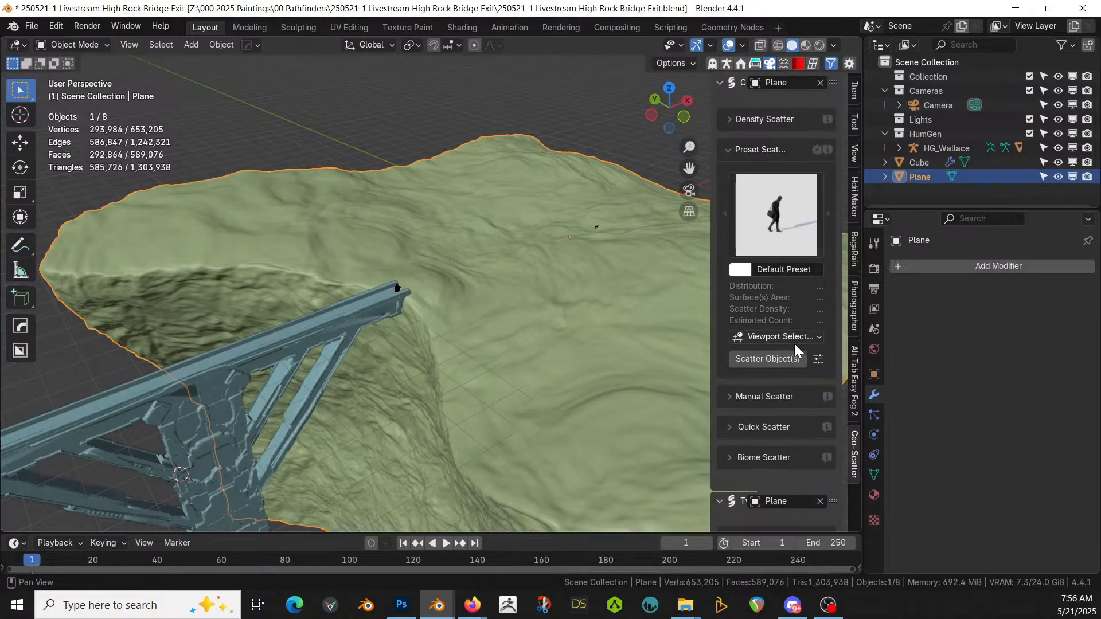
{"action": "left_click", "coordinate": [725, 457]}
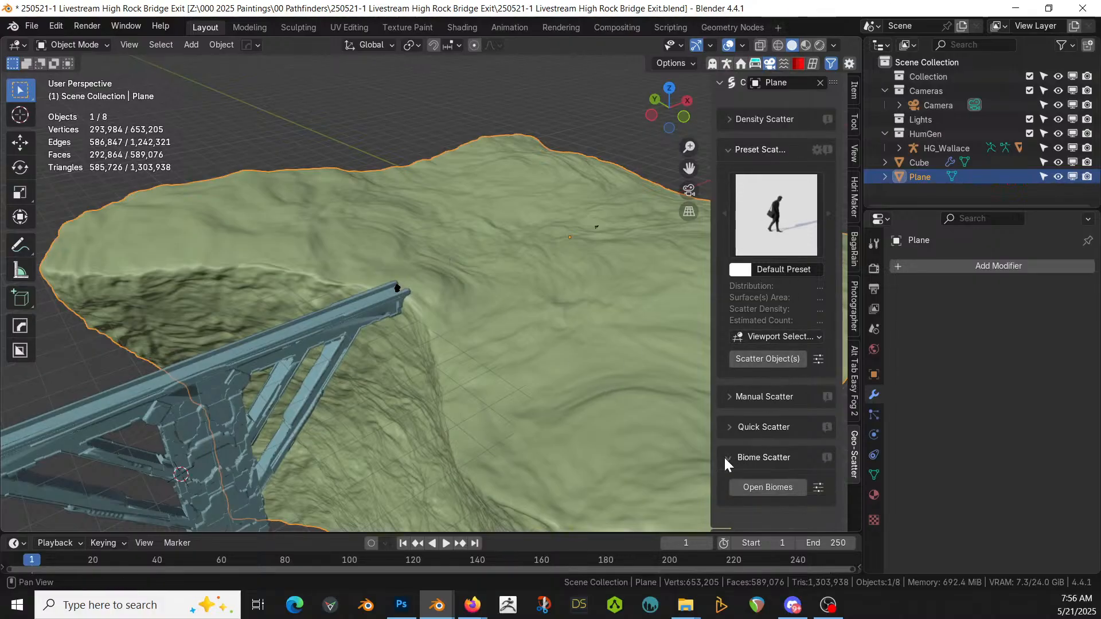
{"action": "left_click", "coordinate": [755, 492]}
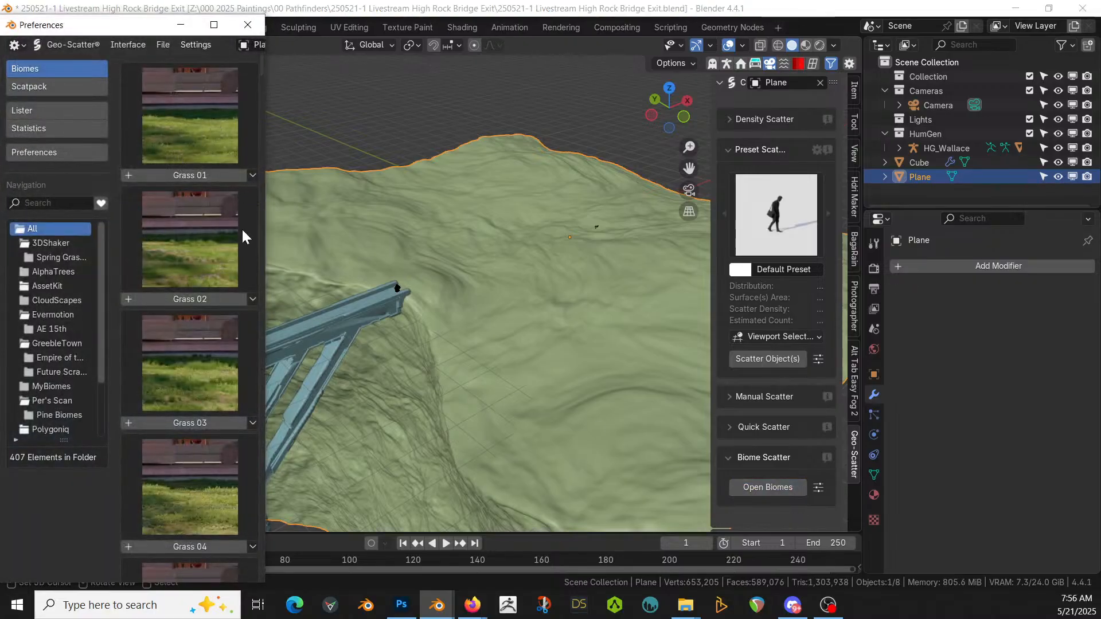
Step: Browse the Scatter Pro biomes in an enlarged library window, down to the Wasteland and Winter sets
{"action": "scroll", "coordinate": [246, 270], "scroll_direction": "down", "scroll_amount": 5}
{"action": "scroll", "coordinate": [57, 405], "scroll_direction": "down", "scroll_amount": 5}
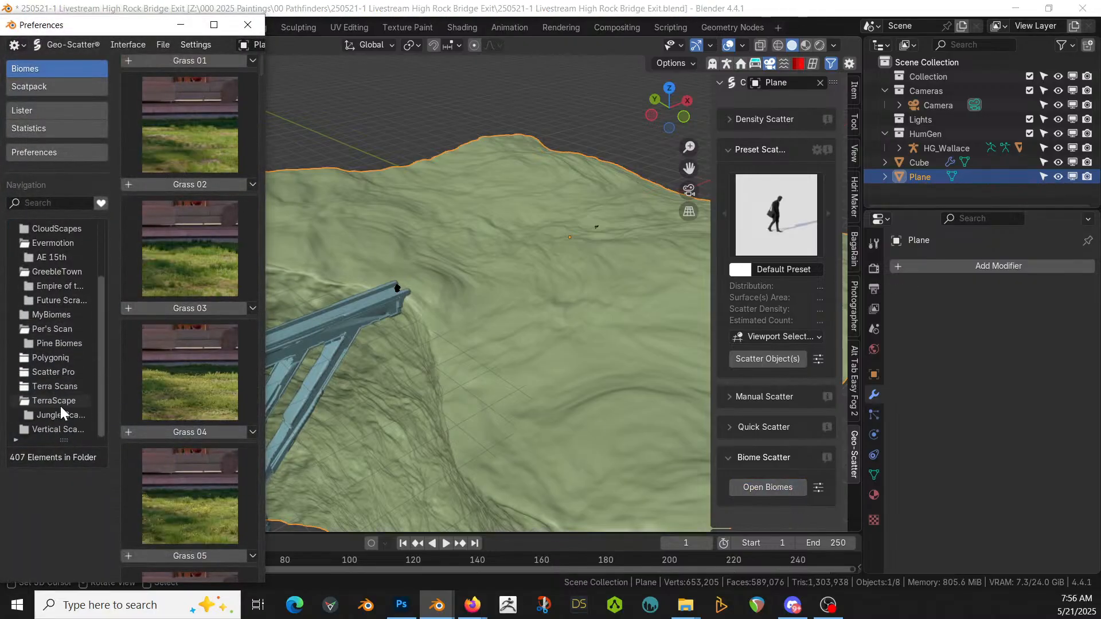
{"action": "left_click", "coordinate": [71, 370]}
{"action": "scroll", "coordinate": [187, 380], "scroll_direction": "down", "scroll_amount": 15}
{"action": "scroll", "coordinate": [187, 380], "scroll_direction": "down", "scroll_amount": 20}
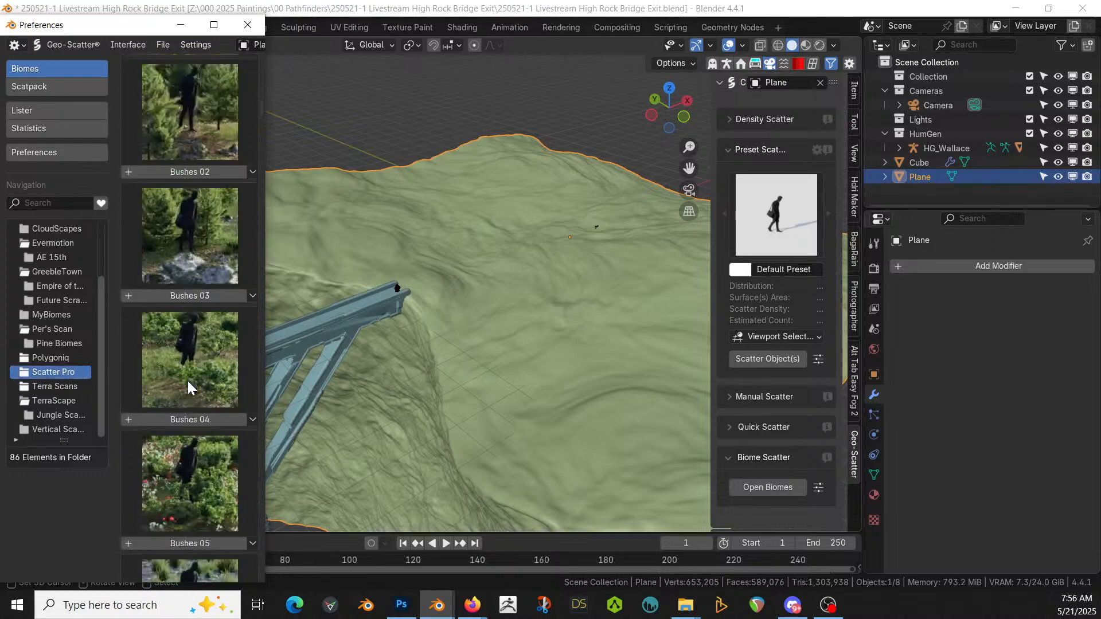
{"action": "scroll", "coordinate": [188, 381], "scroll_direction": "down", "scroll_amount": 1}
{"action": "left_click_drag", "start_coordinate": [267, 370], "coordinate": [1010, 359]}
{"action": "scroll", "coordinate": [701, 269], "scroll_direction": "up", "scroll_amount": 3}
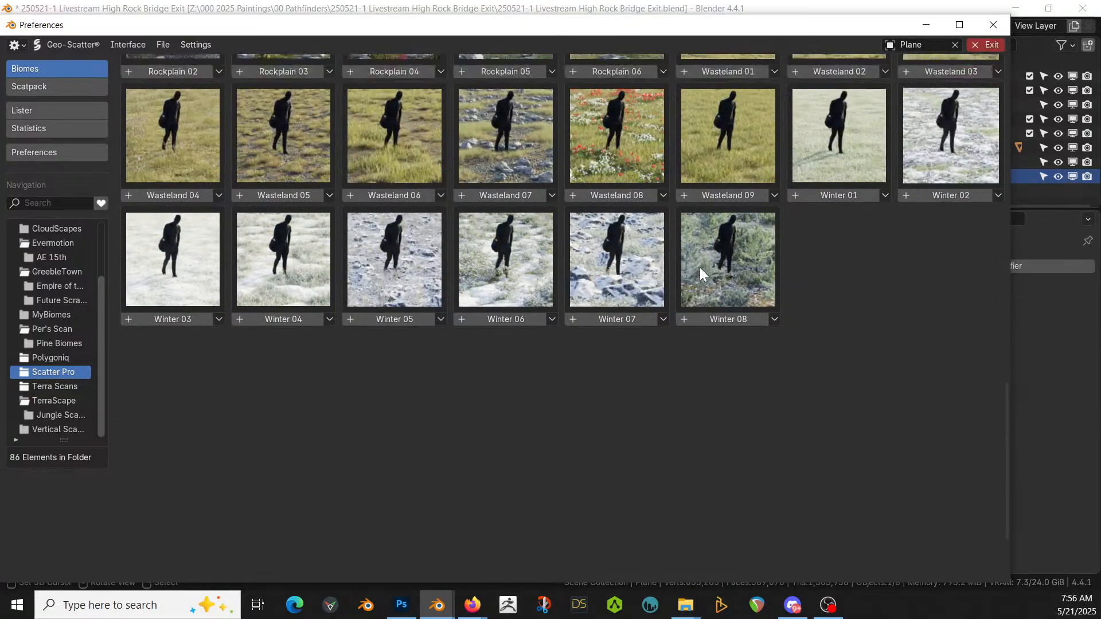
{"action": "scroll", "coordinate": [700, 267], "scroll_direction": "up", "scroll_amount": 1}
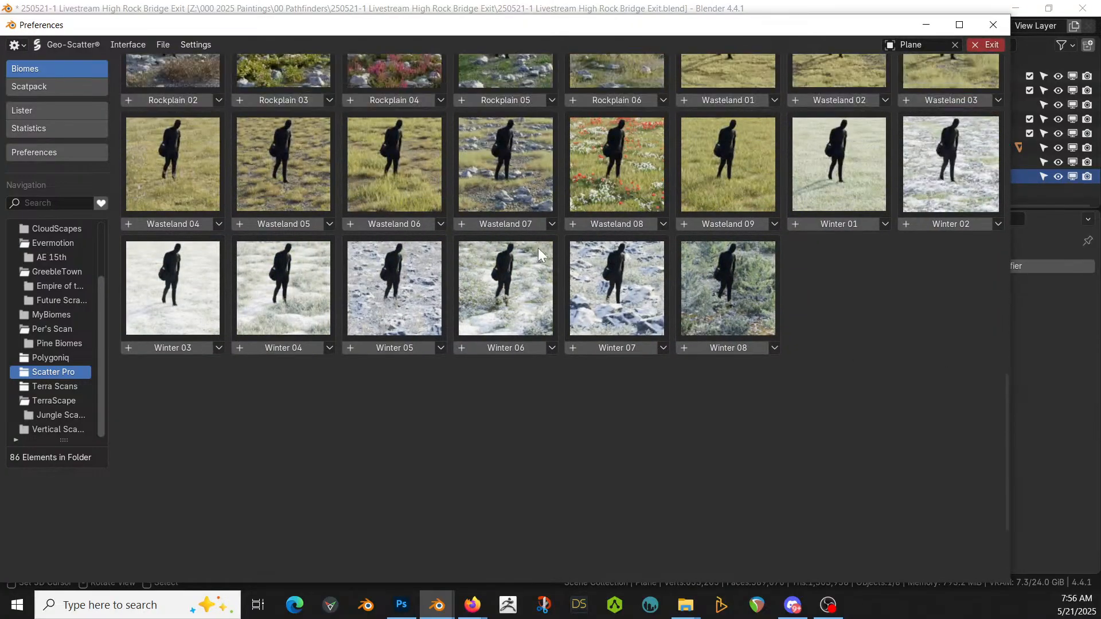
Step: Scatter the Wasteland 07 biome on the terrain with its scatter systems hidden, and close the biome library
{"action": "left_click", "coordinate": [488, 224]}
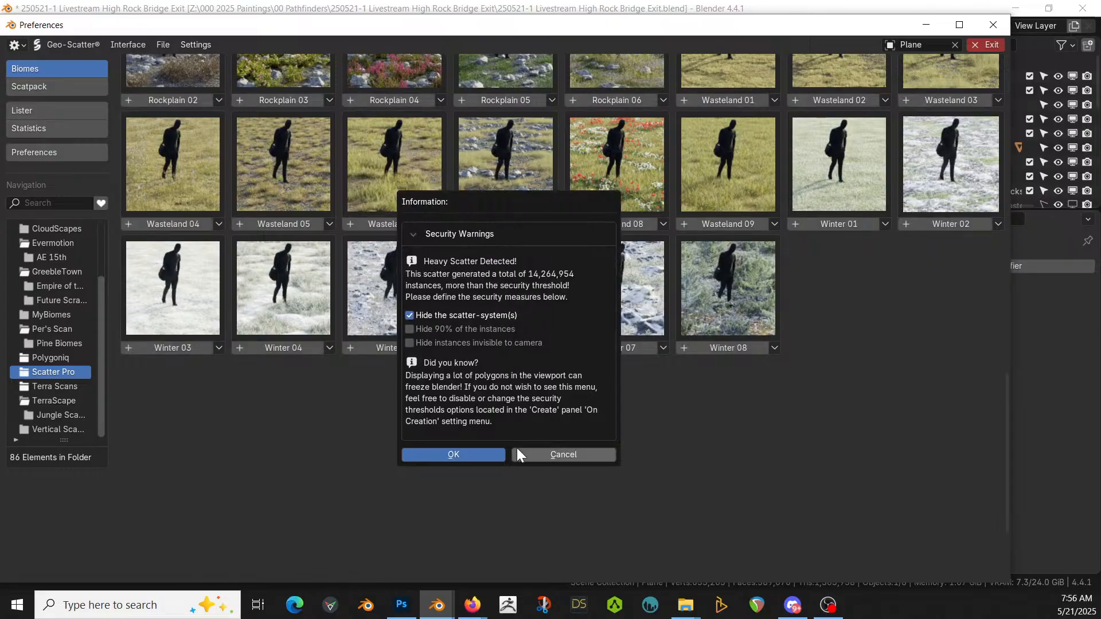
{"action": "left_click", "coordinate": [478, 456]}
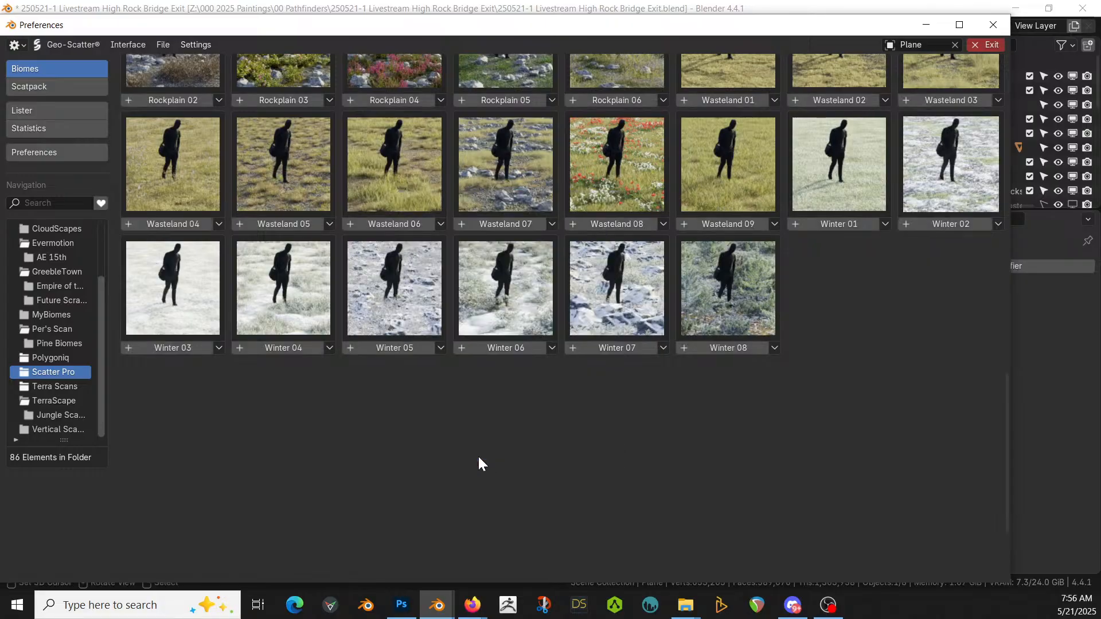
{"action": "left_click", "coordinate": [998, 25]}
Step: Exclude the Geo-Scatter collection from the view layer
{"action": "middle_click_drag", "start_coordinate": [400, 308], "coordinate": [477, 292]}
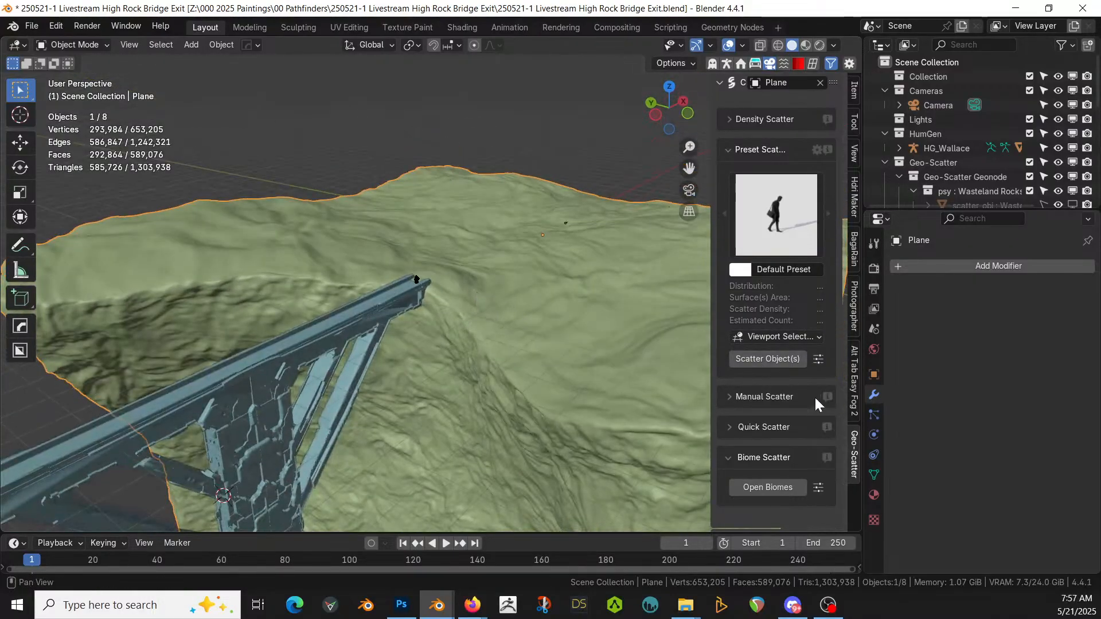
{"action": "scroll", "coordinate": [810, 396], "scroll_direction": "down", "scroll_amount": 7}
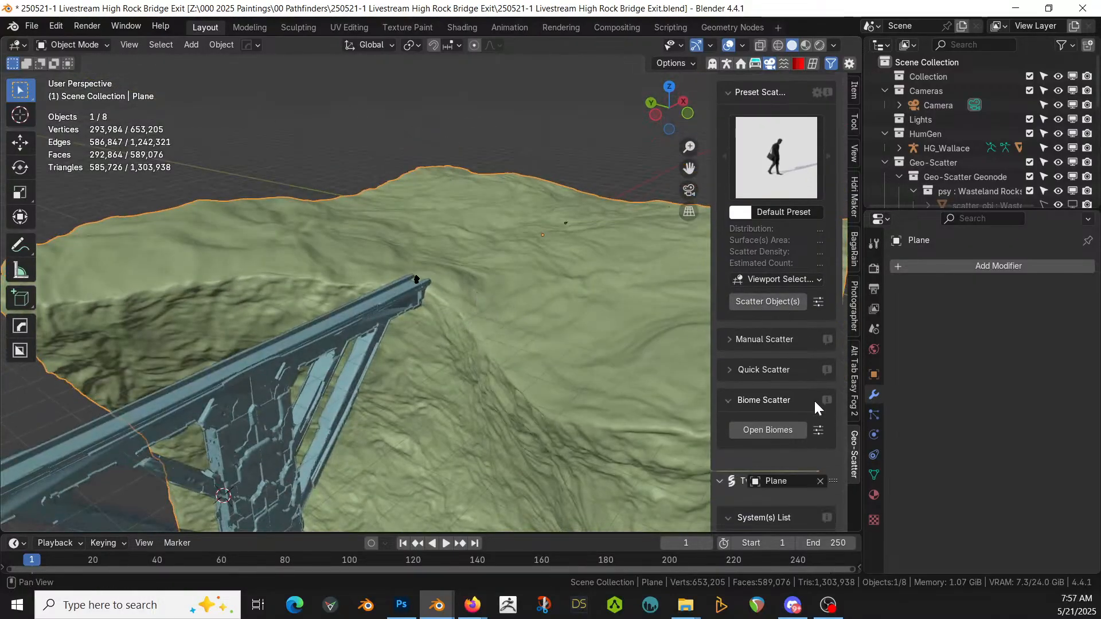
{"action": "left_click", "coordinate": [1030, 163]}
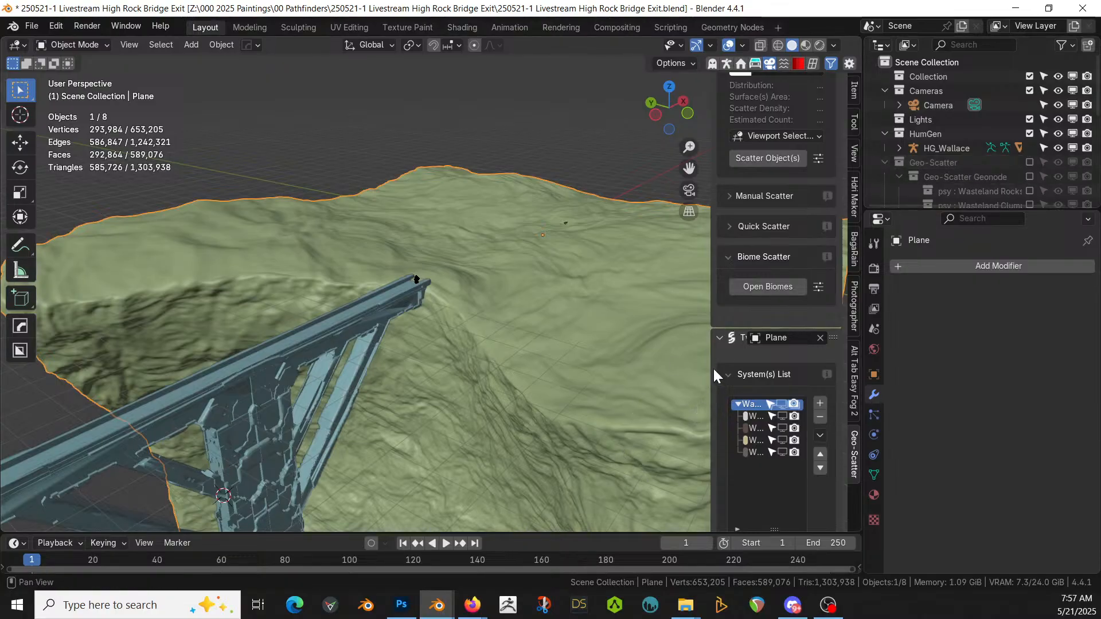
Step: Widen the Geo-Scatter sidebar and select the Wasteland Rocks system to reveal its tweak settings
{"action": "left_click_drag", "start_coordinate": [710, 369], "coordinate": [583, 364]}
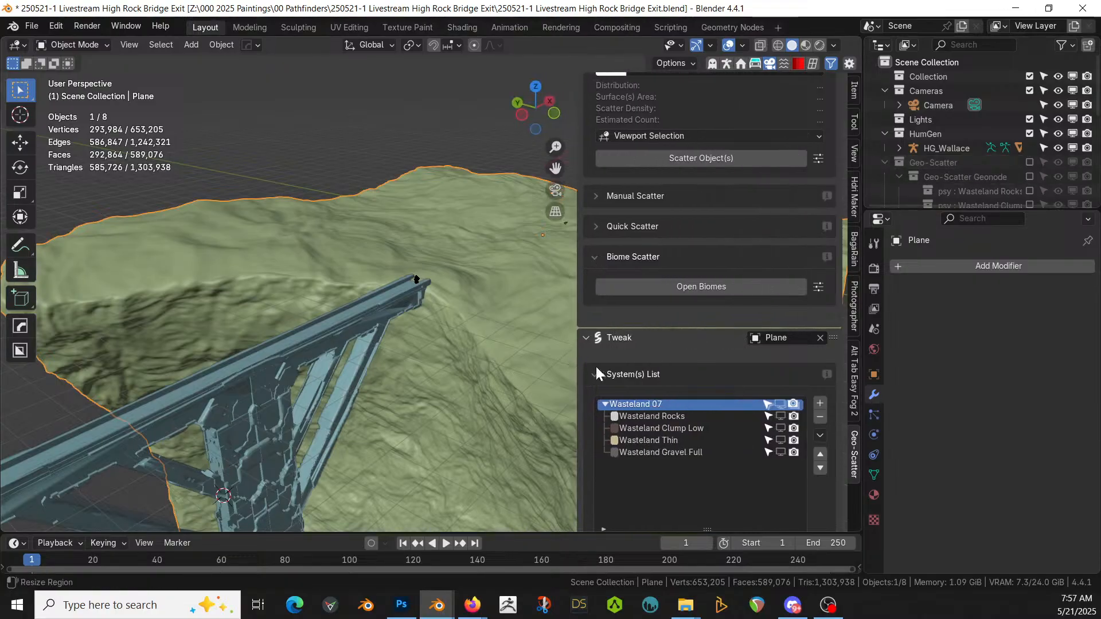
{"action": "middle_click_drag", "start_coordinate": [426, 369], "coordinate": [291, 268], "text": "shift"}
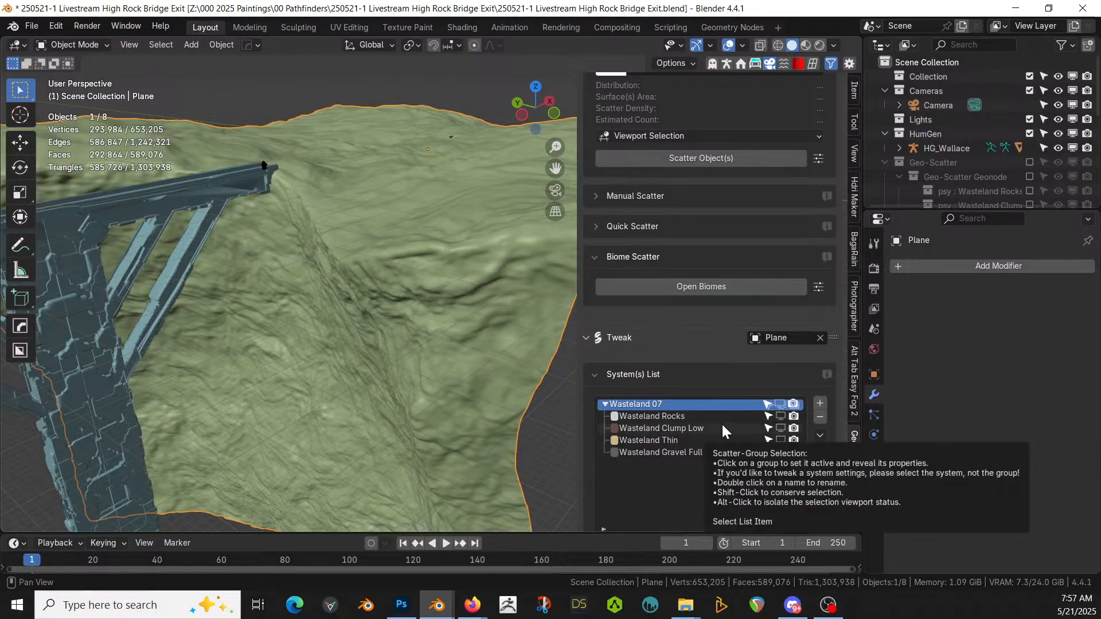
{"action": "left_click", "coordinate": [669, 416]}
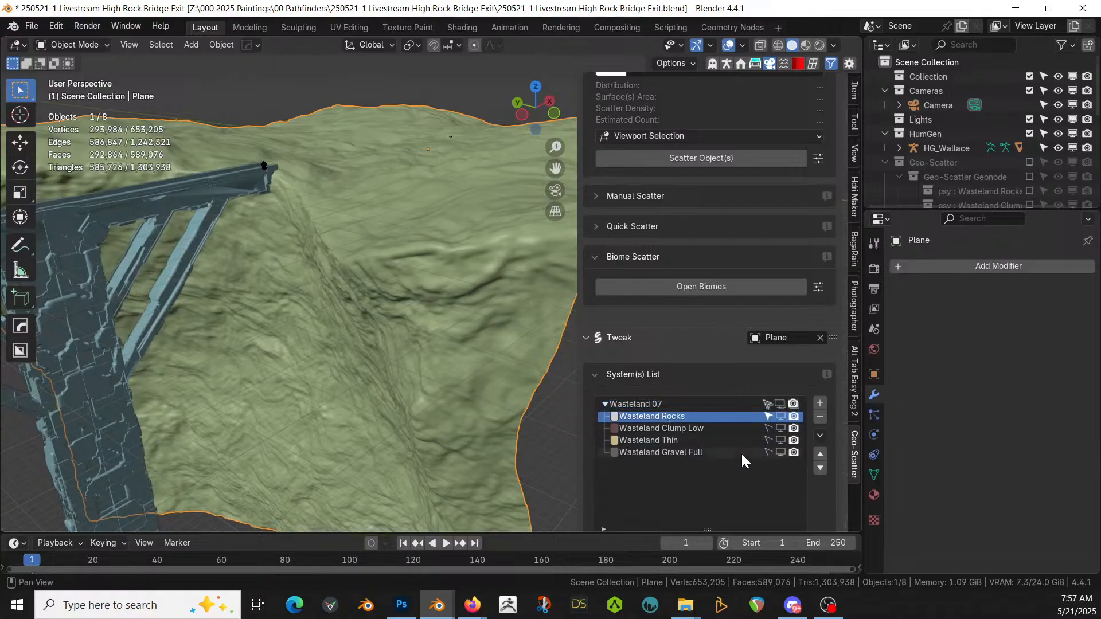
{"action": "scroll", "coordinate": [742, 457], "scroll_direction": "down", "scroll_amount": 10}
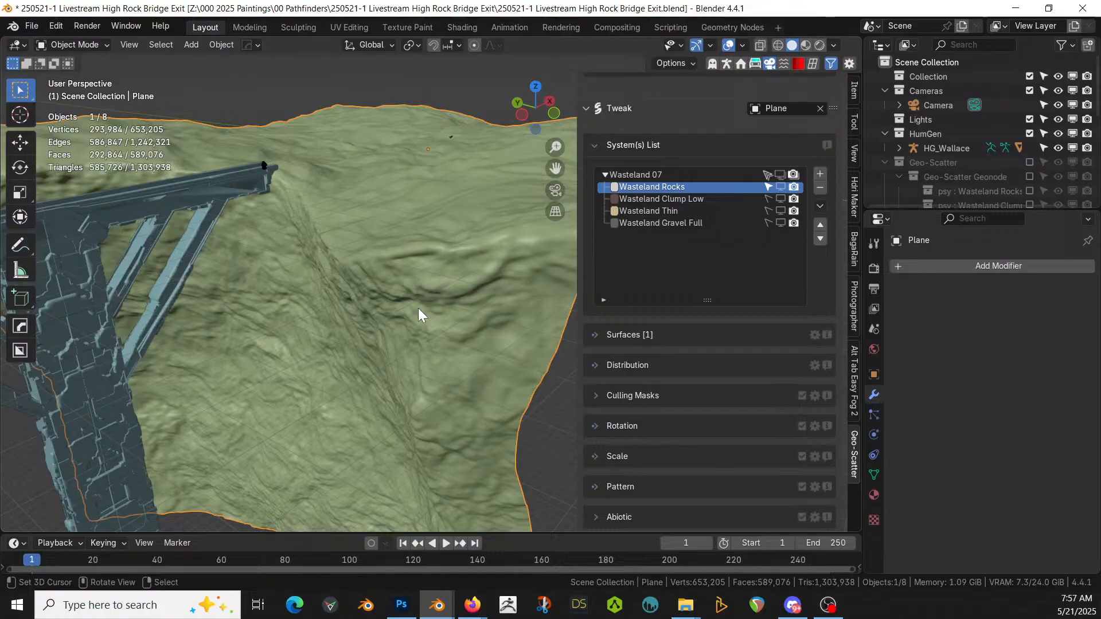
Step: Isolate the terrain Plane in local view, enter Edit Mode in front view, and deselect all of its geometry
{"action": "middle_click_drag", "start_coordinate": [417, 307], "coordinate": [423, 226]}
{"action": "key", "text": "KP_7"}
{"action": "key", "text": "Tab"}
{"action": "scroll", "coordinate": [383, 367], "scroll_direction": "up", "scroll_amount": 4}
{"action": "key", "text": "KP_Divide"}
{"action": "key", "text": "KP_1"}
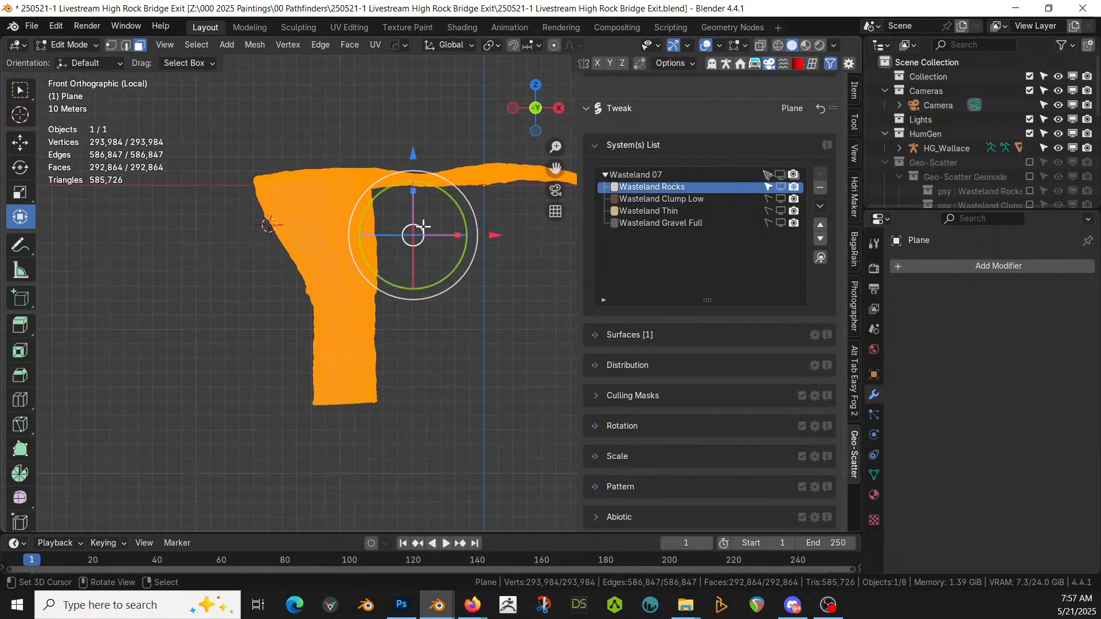
{"action": "middle_click_drag", "start_coordinate": [413, 280], "coordinate": [381, 357], "text": "shift"}
{"action": "key", "text": "alt+a"}
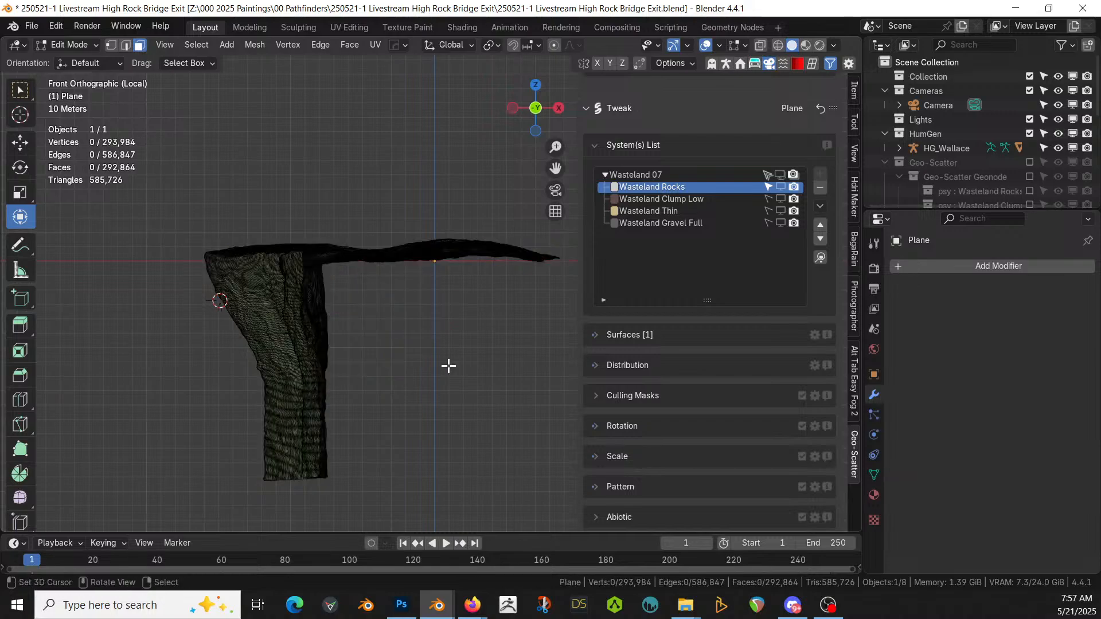
Step: Turn on X-ray and box-select the upper plateau faces of the terrain through the mesh
{"action": "key", "text": "alt+z"}
{"action": "key", "text": "b"}
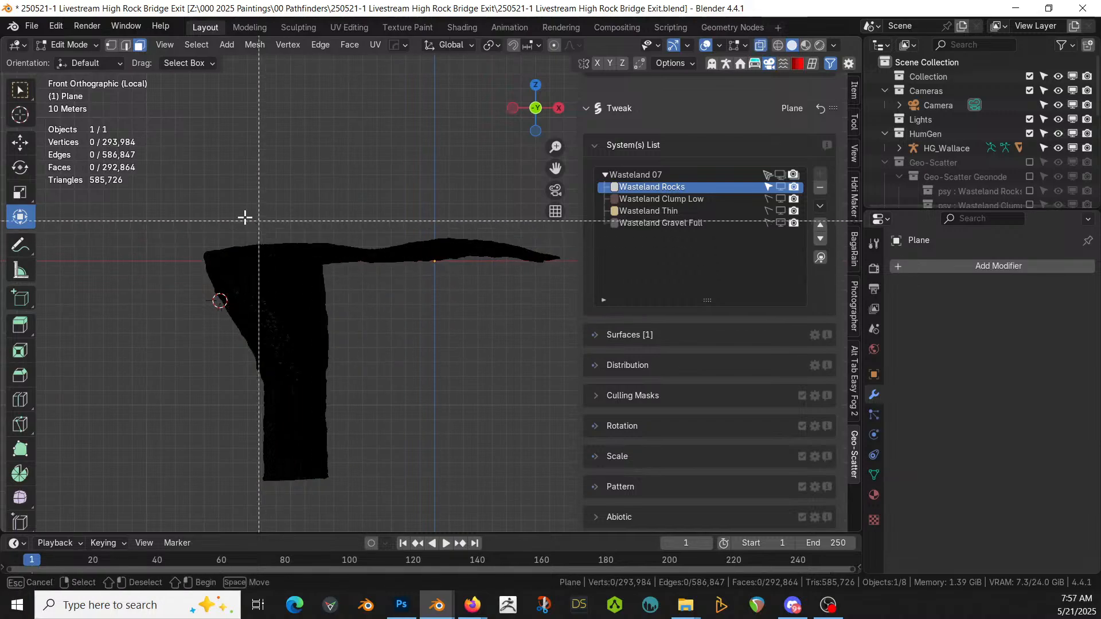
{"action": "left_click_drag", "start_coordinate": [153, 202], "coordinate": [563, 270]}
{"action": "mouse_move", "coordinate": [309, 316]}
{"action": "middle_mouse_down"}
{"action": "mouse_move", "coordinate": [482, 369]}
{"action": "mouse_move", "coordinate": [505, 364]}
{"action": "middle_mouse_up"}
Step: Check the extent of the plateau face selection from the front, right and top views
{"action": "key", "text": "c"}
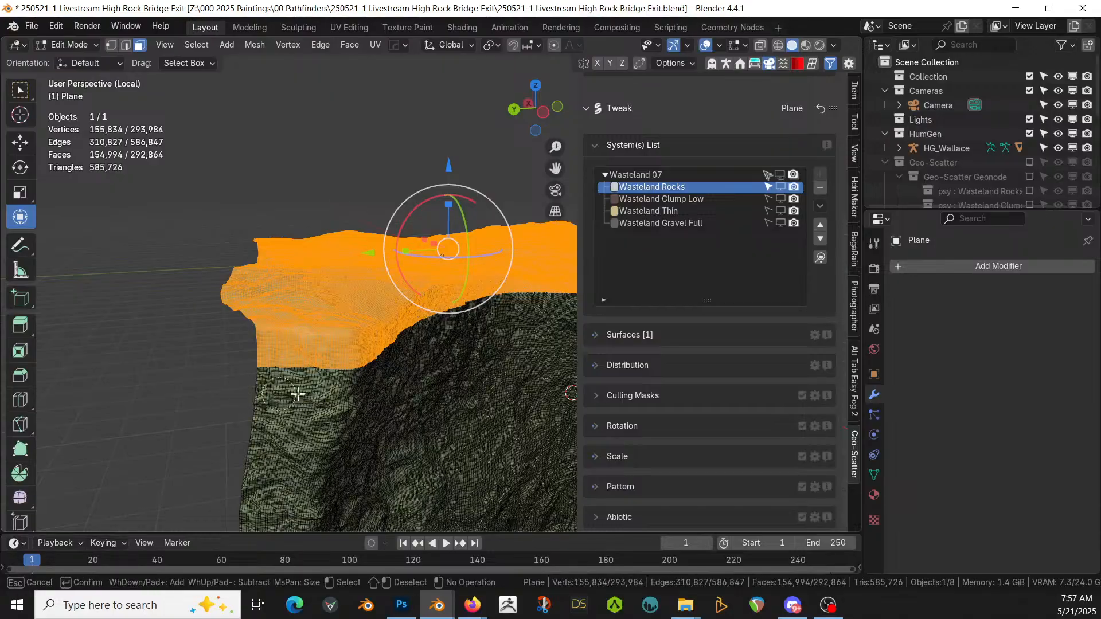
{"action": "key", "text": "Escape"}
{"action": "key", "text": "KP_1"}
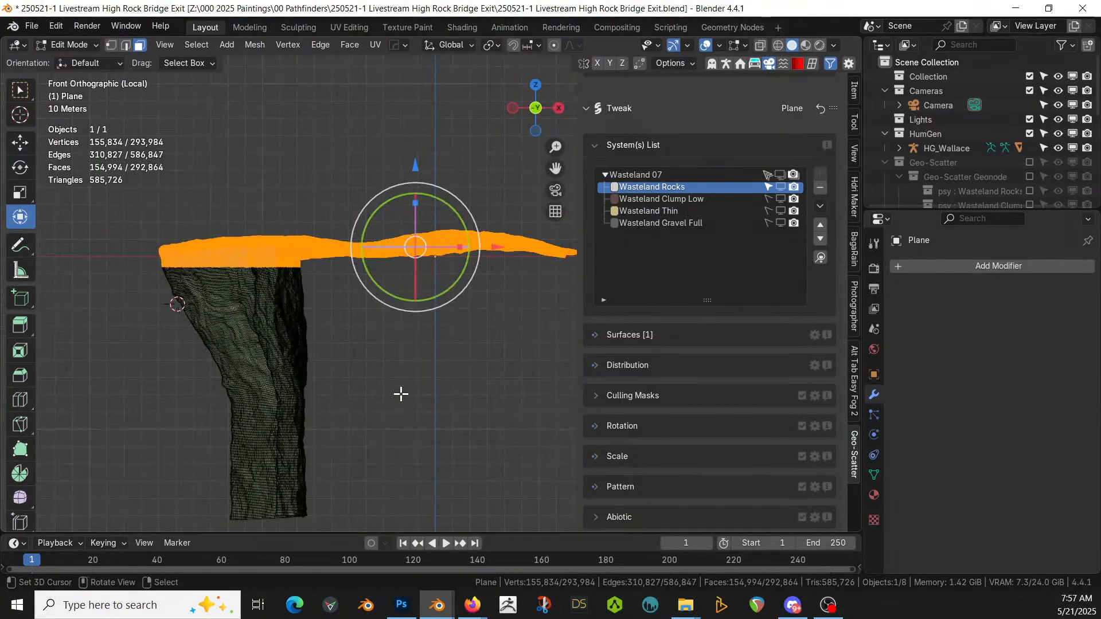
{"action": "key", "text": "KP_3"}
{"action": "middle_click_drag", "start_coordinate": [435, 391], "coordinate": [236, 367], "text": "shift"}
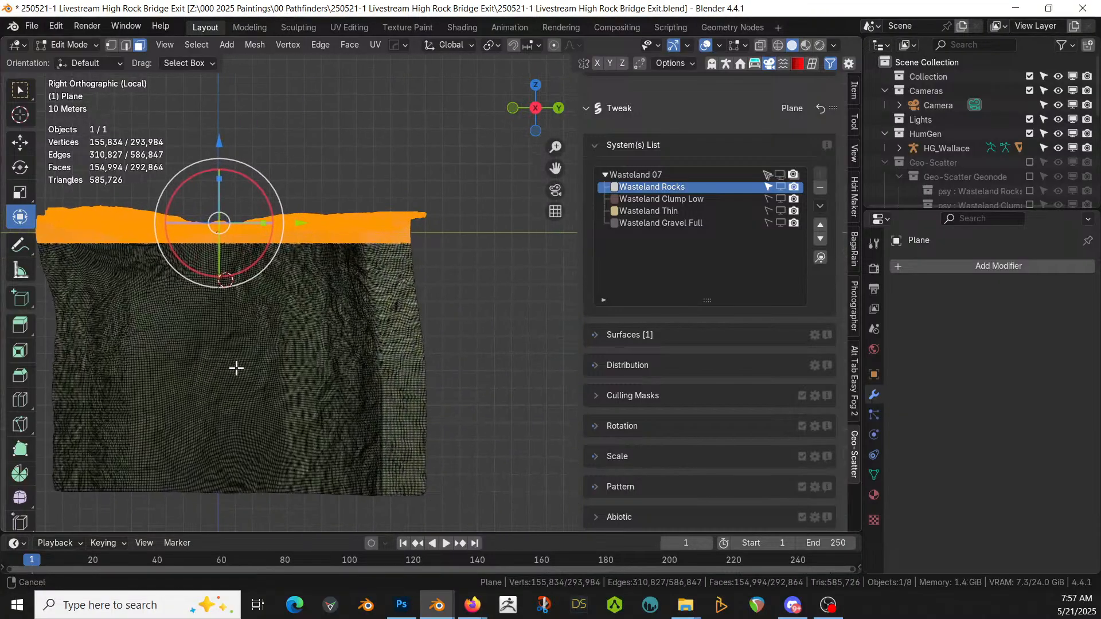
{"action": "key", "text": "KP_7"}
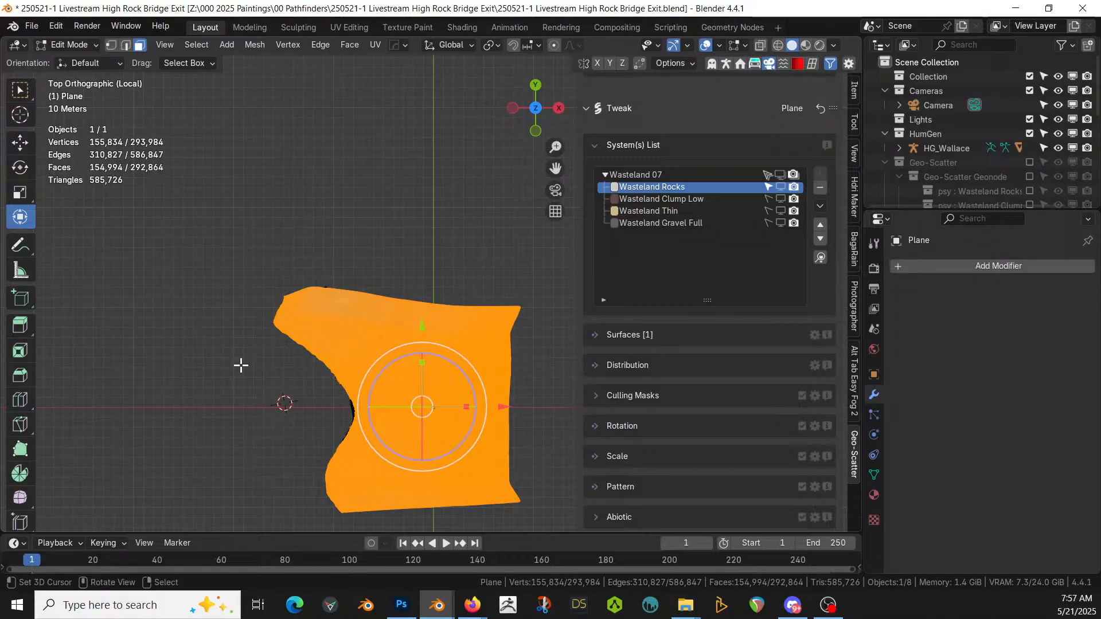
{"action": "key", "text": "KP_1"}
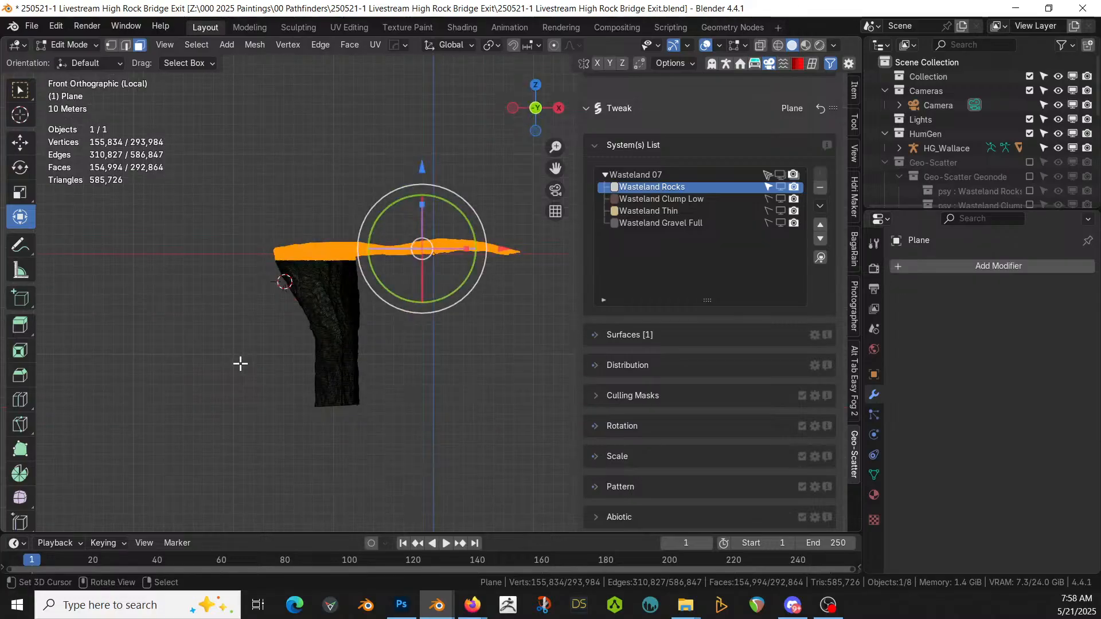
Step: Deselect the faces that spill down the cliff walls below the plateau's edge using Circle Select
{"action": "scroll", "coordinate": [265, 351], "scroll_direction": "up", "scroll_amount": 5}
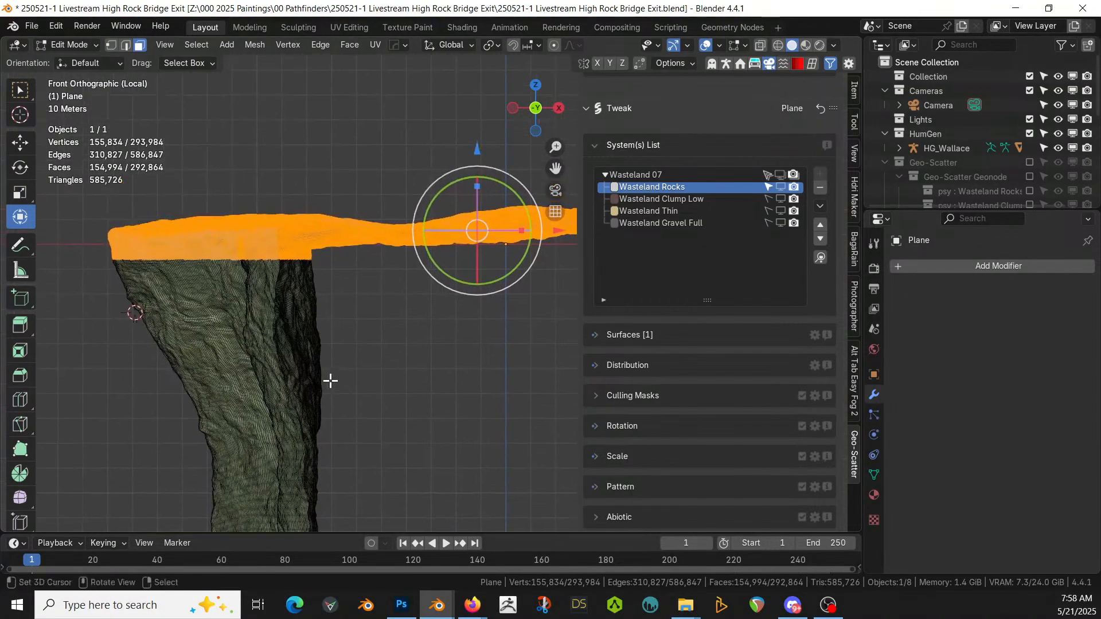
{"action": "middle_click_drag", "start_coordinate": [304, 343], "coordinate": [291, 373]}
{"action": "key", "text": "c"}
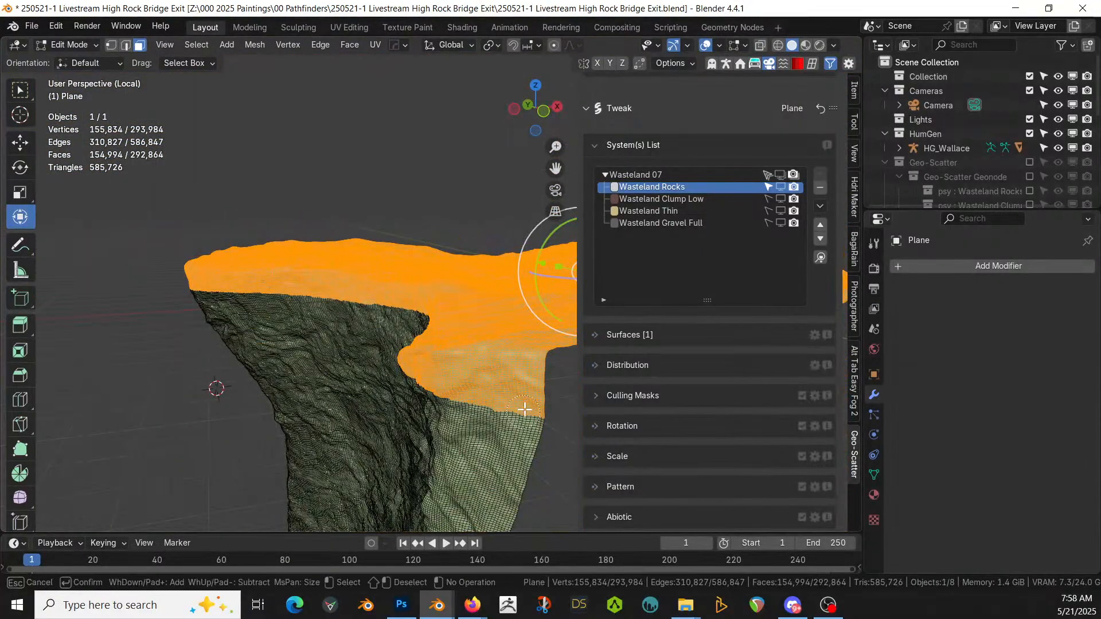
{"action": "scroll", "coordinate": [529, 409], "scroll_direction": "down", "scroll_amount": 4}
{"action": "left_click_drag", "start_coordinate": [528, 409], "coordinate": [468, 420]}
{"action": "mouse_move", "coordinate": [526, 428]}
{"action": "middle_mouse_down"}
{"action": "mouse_move", "coordinate": [463, 430]}
{"action": "mouse_move", "coordinate": [522, 406]}
{"action": "mouse_move", "coordinate": [379, 400]}
{"action": "mouse_move", "coordinate": [184, 346]}
{"action": "mouse_move", "coordinate": [182, 319]}
{"action": "mouse_move", "coordinate": [376, 330]}
{"action": "mouse_move", "coordinate": [327, 324]}
{"action": "middle_mouse_up"}
{"action": "right_click", "coordinate": [199, 349]}
{"action": "mouse_move", "coordinate": [260, 354]}
{"action": "middle_mouse_down"}
{"action": "mouse_move", "coordinate": [415, 377]}
{"action": "mouse_move", "coordinate": [319, 372]}
{"action": "middle_mouse_up"}
{"action": "key", "text": "c"}
{"action": "mouse_move", "coordinate": [66, 373]}
{"action": "middle_mouse_down"}
{"action": "mouse_move", "coordinate": [224, 329]}
{"action": "mouse_move", "coordinate": [177, 346]}
{"action": "mouse_move", "coordinate": [265, 351]}
{"action": "mouse_move", "coordinate": [460, 332]}
{"action": "mouse_move", "coordinate": [339, 332]}
{"action": "mouse_move", "coordinate": [349, 315]}
{"action": "mouse_move", "coordinate": [430, 307]}
{"action": "mouse_move", "coordinate": [386, 310]}
{"action": "mouse_move", "coordinate": [545, 304]}
{"action": "mouse_move", "coordinate": [482, 312]}
{"action": "mouse_move", "coordinate": [477, 405]}
{"action": "mouse_move", "coordinate": [396, 437]}
{"action": "mouse_move", "coordinate": [304, 453]}
{"action": "middle_mouse_up"}
{"action": "key", "text": "Escape"}
Step: Refine the face selection along the plateau's rim with Circle Select, keeping only the top surface
{"action": "scroll", "coordinate": [396, 425], "scroll_direction": "up", "scroll_amount": 3}
{"action": "key", "text": "c"}
{"action": "mouse_move", "coordinate": [386, 280]}
{"action": "left_mouse_down"}
{"action": "mouse_move", "coordinate": [407, 338]}
{"action": "mouse_move", "coordinate": [475, 373]}
{"action": "mouse_move", "coordinate": [437, 362]}
{"action": "mouse_move", "coordinate": [401, 304]}
{"action": "left_mouse_up"}
{"action": "mouse_move", "coordinate": [406, 305]}
{"action": "middle_mouse_down"}
{"action": "mouse_move", "coordinate": [424, 257]}
{"action": "mouse_move", "coordinate": [413, 467]}
{"action": "middle_mouse_up"}
{"action": "key", "text": "c"}
{"action": "mouse_move", "coordinate": [394, 509]}
{"action": "left_mouse_down", "text": "shift"}
{"action": "mouse_move", "coordinate": [356, 421]}
{"action": "mouse_move", "coordinate": [373, 329]}
{"action": "mouse_move", "coordinate": [474, 337]}
{"action": "mouse_move", "coordinate": [514, 310]}
{"action": "mouse_move", "coordinate": [494, 361]}
{"action": "mouse_move", "coordinate": [368, 391]}
{"action": "left_mouse_up", "text": "shift"}
{"action": "key", "text": "Escape"}
{"action": "middle_click_drag", "start_coordinate": [379, 387], "coordinate": [325, 447]}
{"action": "scroll", "coordinate": [324, 447], "scroll_direction": "down", "scroll_amount": 5}
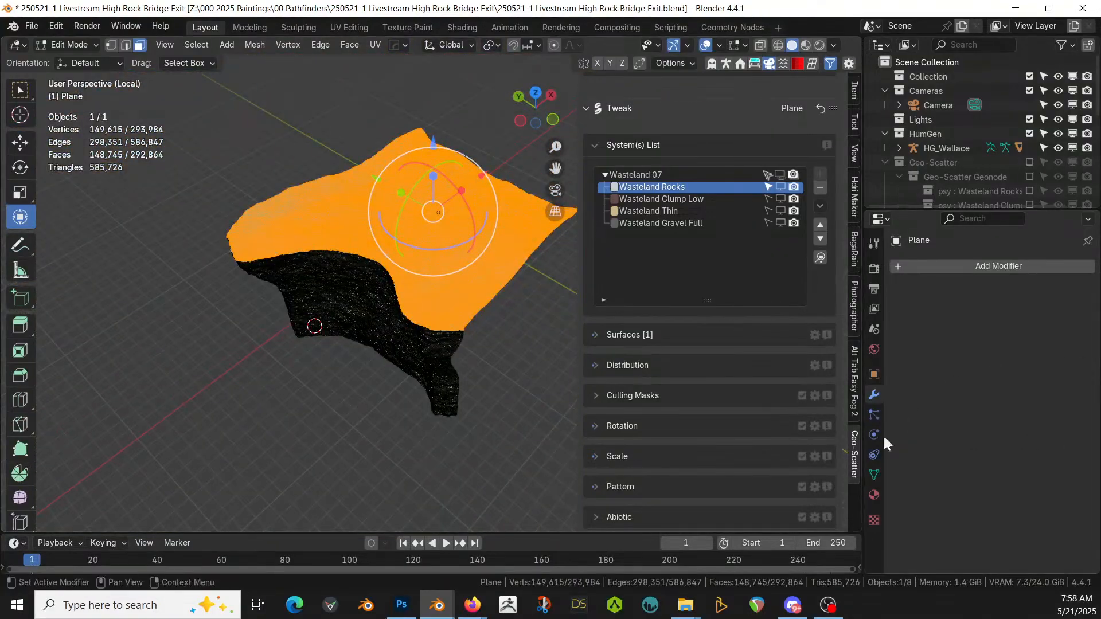
Step: Create a vertex group from the selected plateau faces and name it Top
{"action": "left_click", "coordinate": [874, 475]}
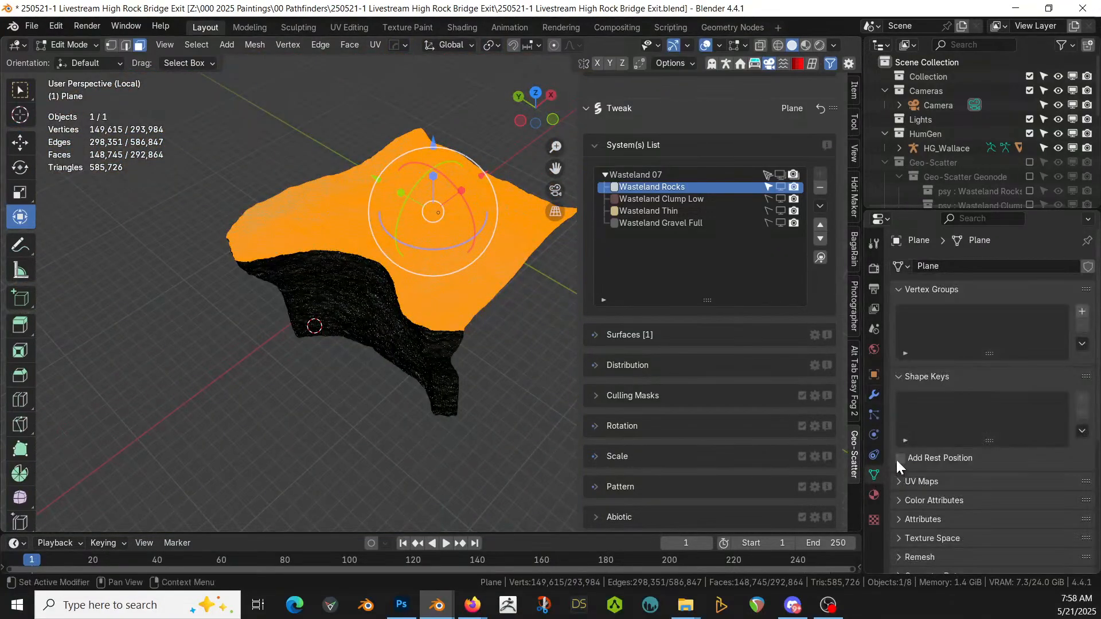
{"action": "left_click", "coordinate": [1082, 312]}
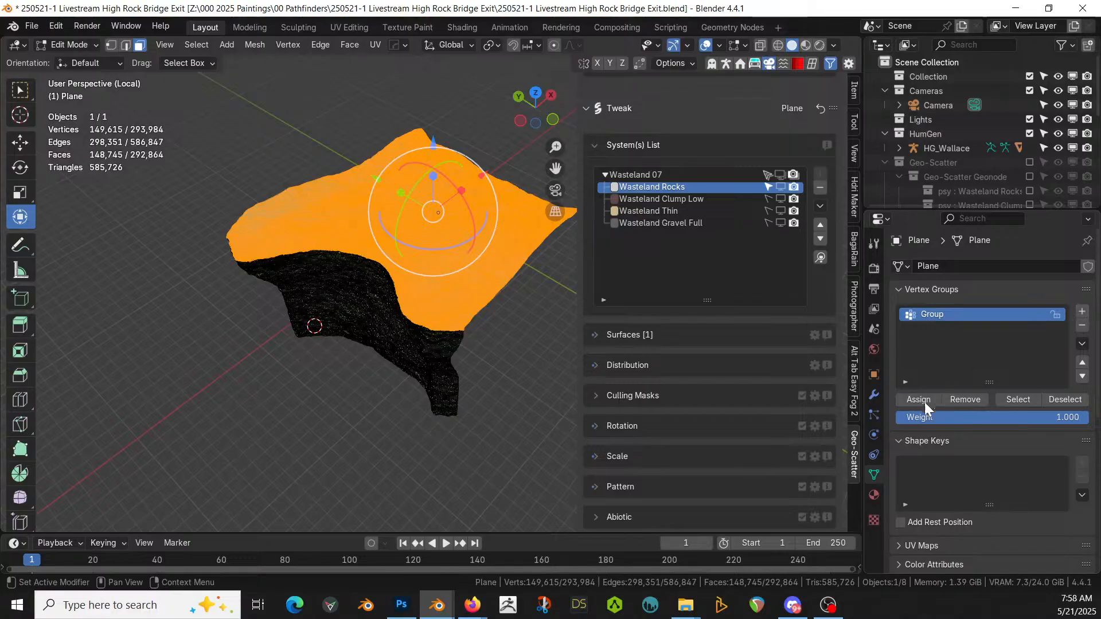
{"action": "double_click", "coordinate": [929, 315]}
{"action": "type", "text": "Top"}
{"action": "key", "text": "Return"}
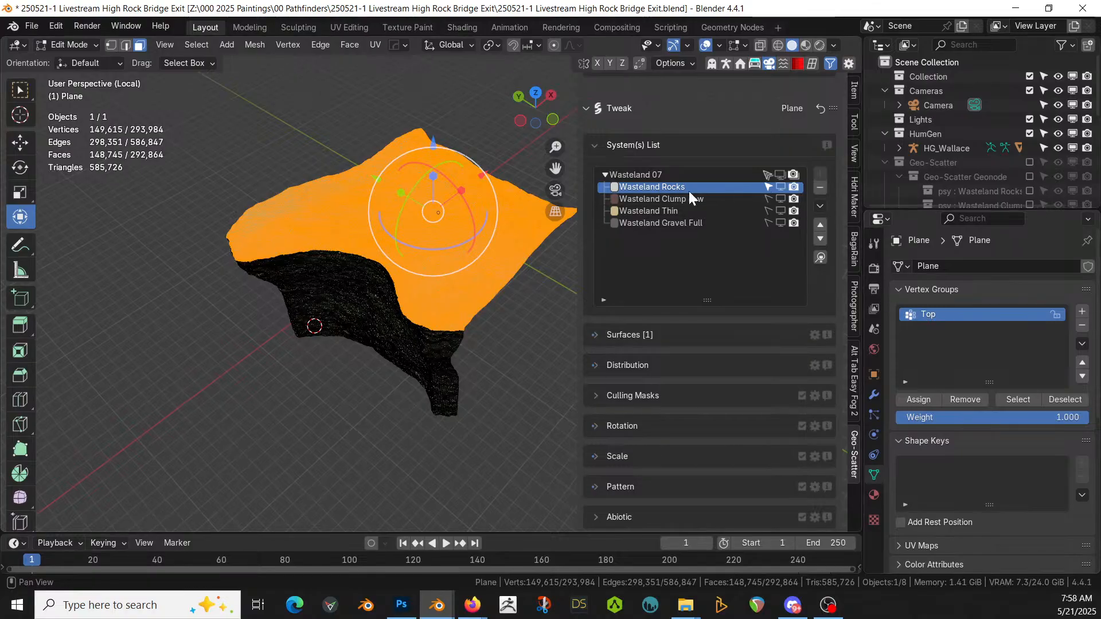
Step: Mask the whole Wasteland 07 group by the Top vertex group and return the terrain to Object Mode
{"action": "left_click", "coordinate": [648, 174]}
{"action": "left_click", "coordinate": [605, 362]}
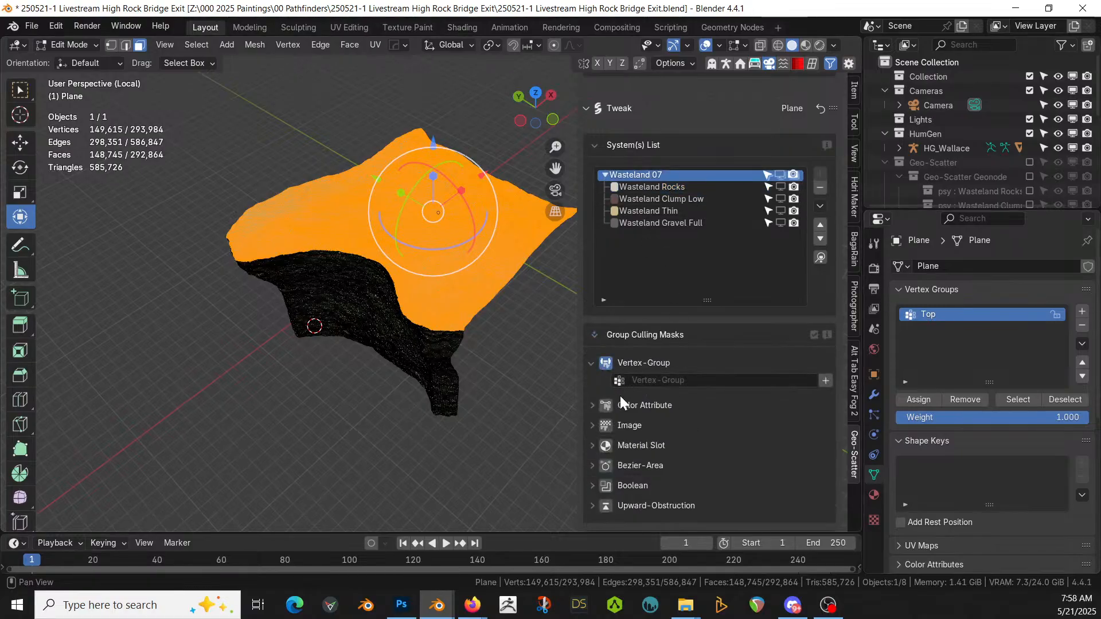
{"action": "left_click", "coordinate": [623, 381]}
{"action": "left_click", "coordinate": [653, 399]}
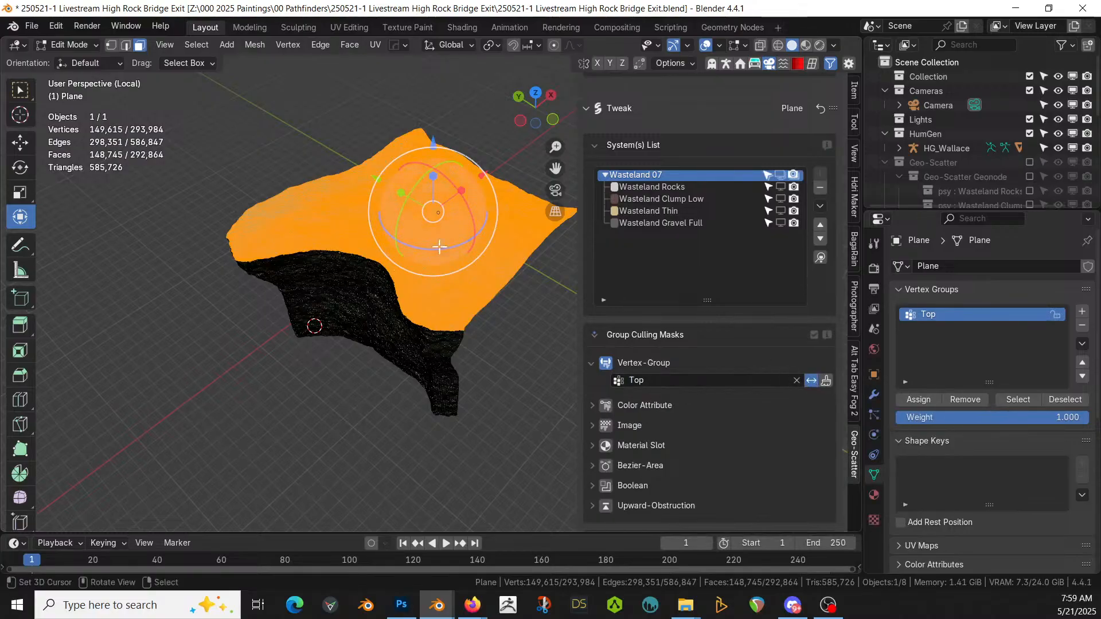
{"action": "middle_click_drag", "start_coordinate": [315, 343], "coordinate": [175, 440], "text": "shift"}
{"action": "key", "text": "Tab"}
{"action": "scroll", "coordinate": [270, 425], "scroll_direction": "up", "scroll_amount": 3}
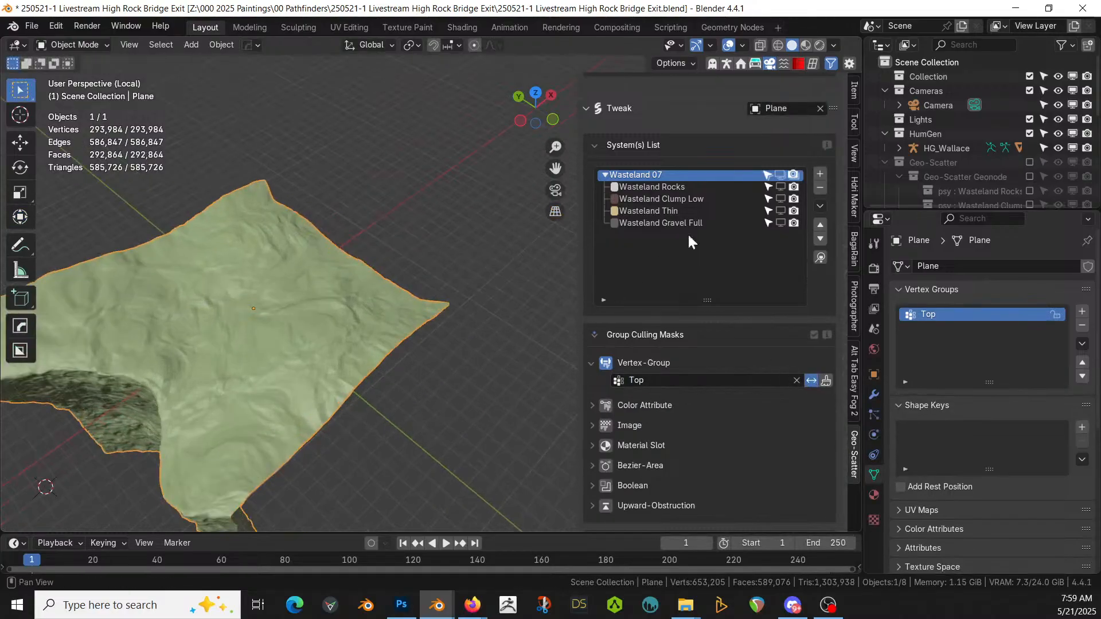
Step: Enable the Abiotic Slope filter for the Wasteland Rocks system
{"action": "left_click", "coordinate": [665, 186]}
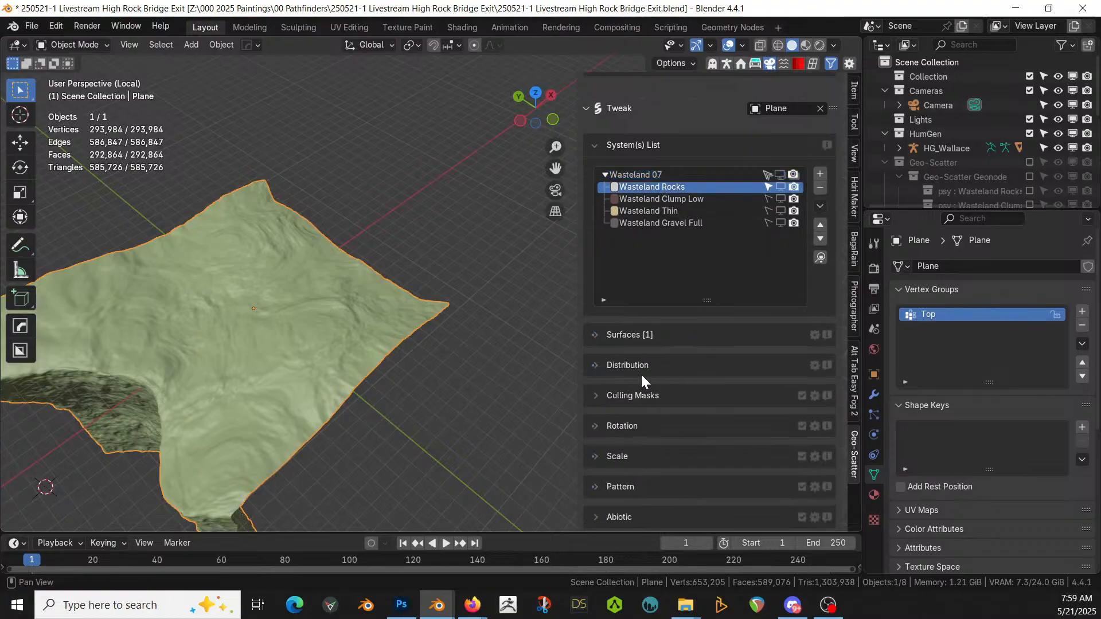
{"action": "scroll", "coordinate": [641, 373], "scroll_direction": "down", "scroll_amount": 1}
{"action": "scroll", "coordinate": [640, 435], "scroll_direction": "down", "scroll_amount": 2}
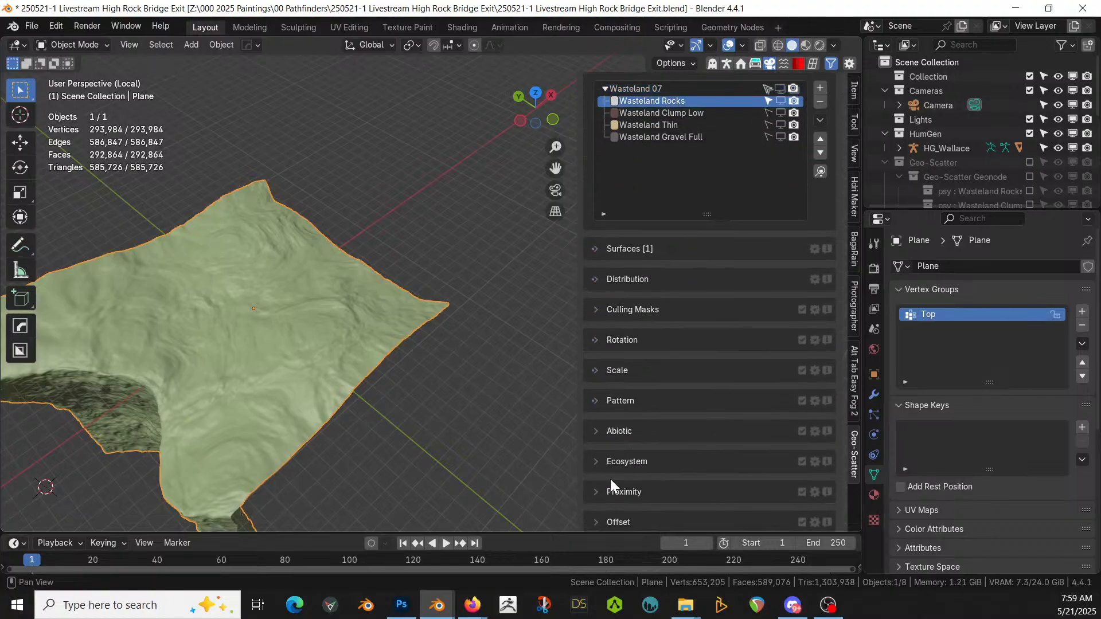
{"action": "left_click", "coordinate": [598, 429]}
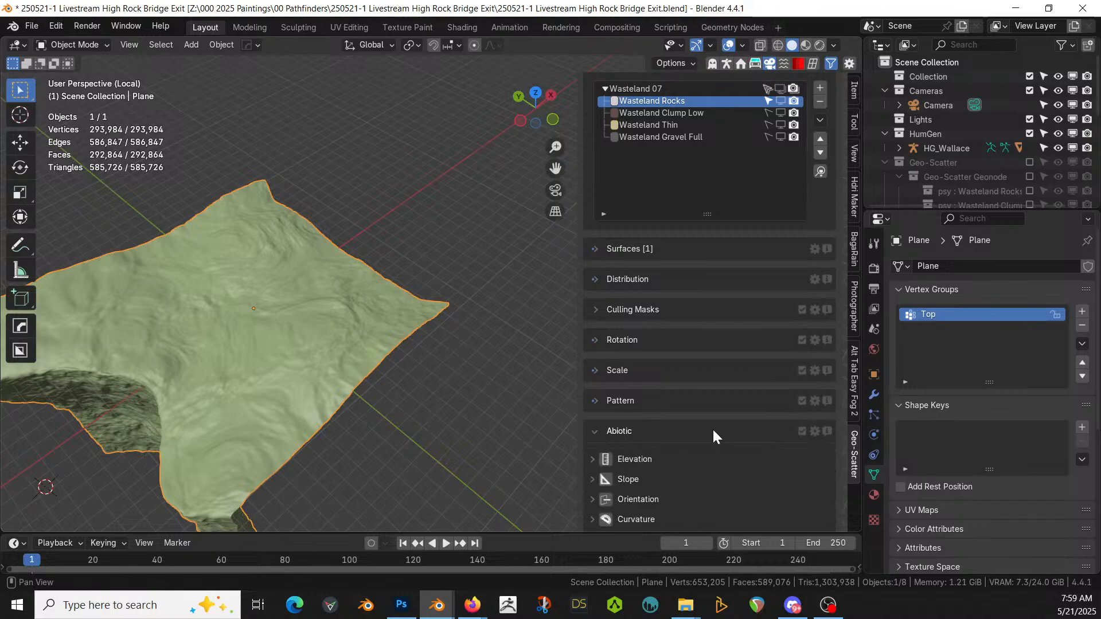
{"action": "scroll", "coordinate": [676, 429], "scroll_direction": "down", "scroll_amount": 2}
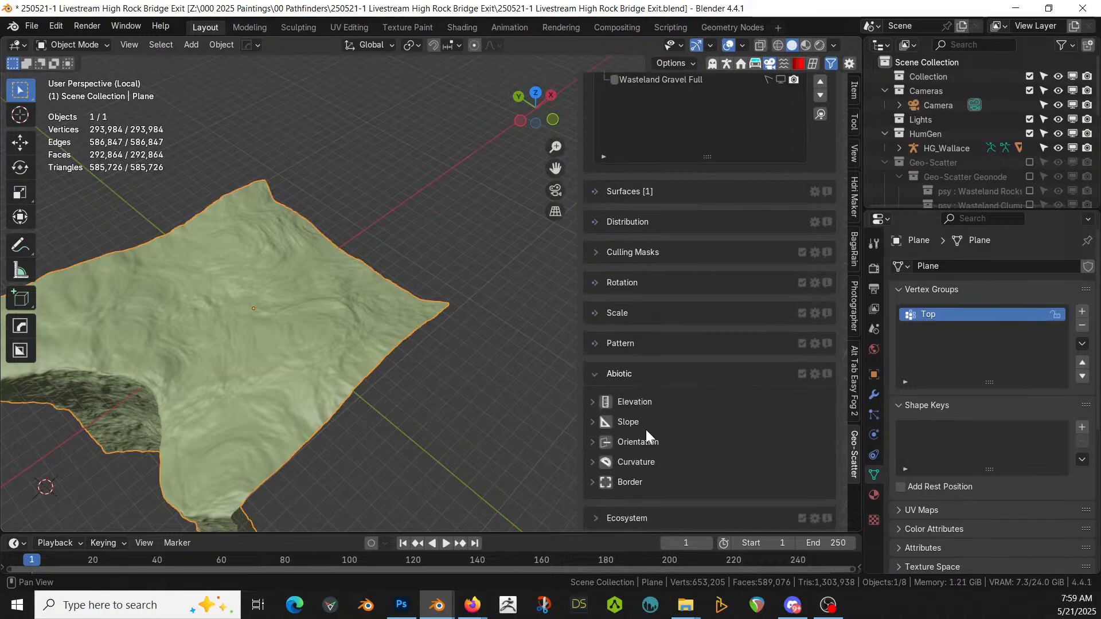
{"action": "left_click", "coordinate": [599, 424]}
{"action": "scroll", "coordinate": [632, 492], "scroll_direction": "down", "scroll_amount": 2}
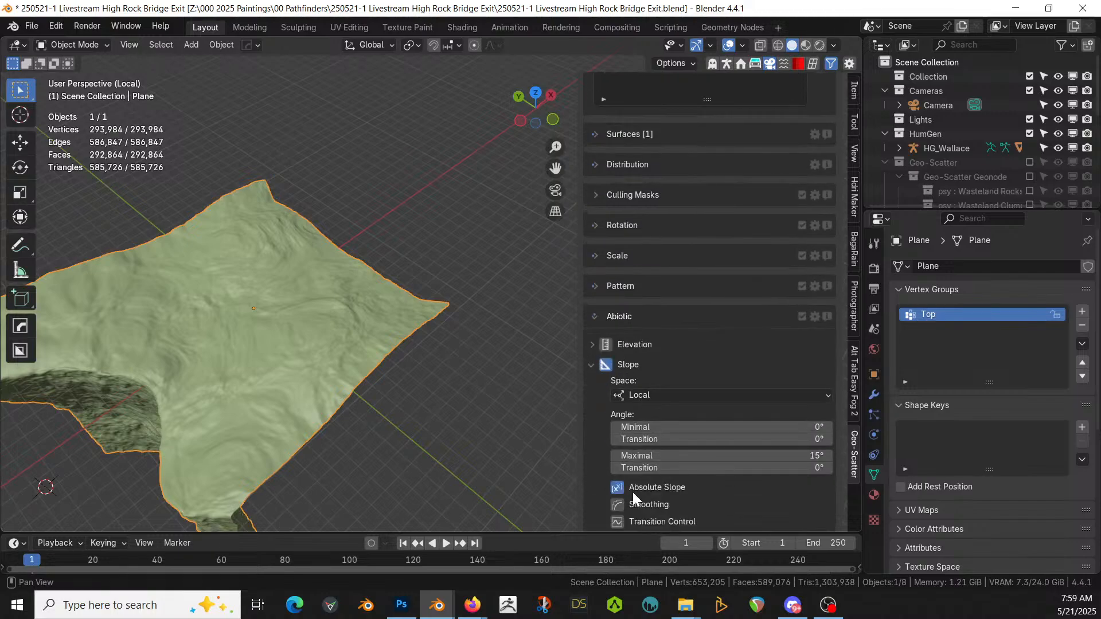
Step: Enable the Abiotic Slope filter for the Wasteland Gravel Full system with Absolute Slope turned off
{"action": "scroll", "coordinate": [724, 344], "scroll_direction": "up", "scroll_amount": 6}
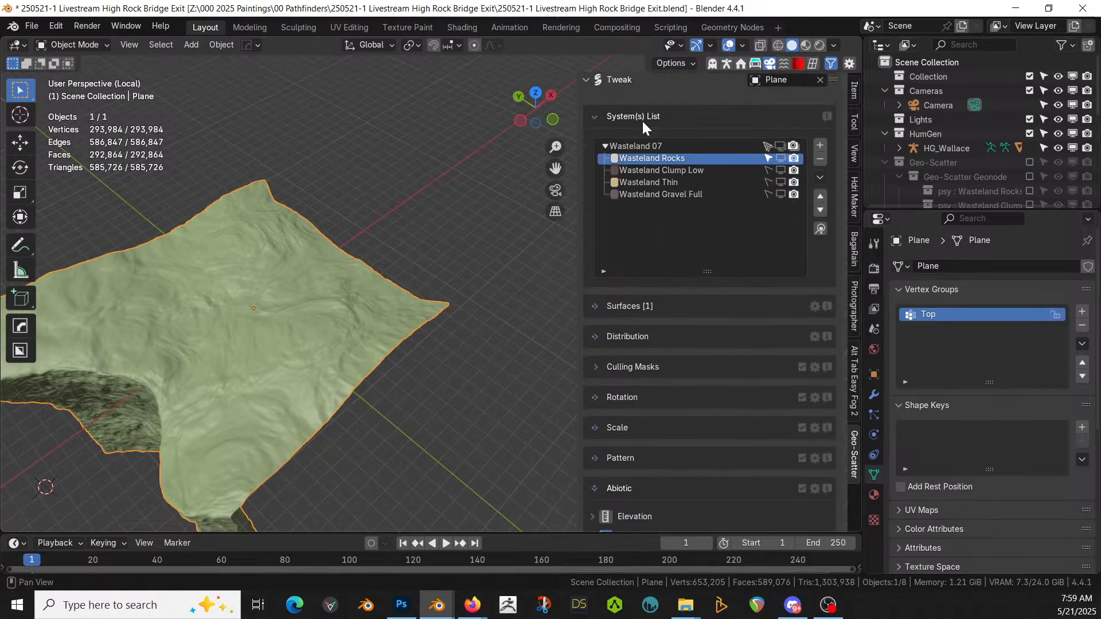
{"action": "left_click", "coordinate": [648, 170]}
{"action": "scroll", "coordinate": [694, 396], "scroll_direction": "down", "scroll_amount": 6}
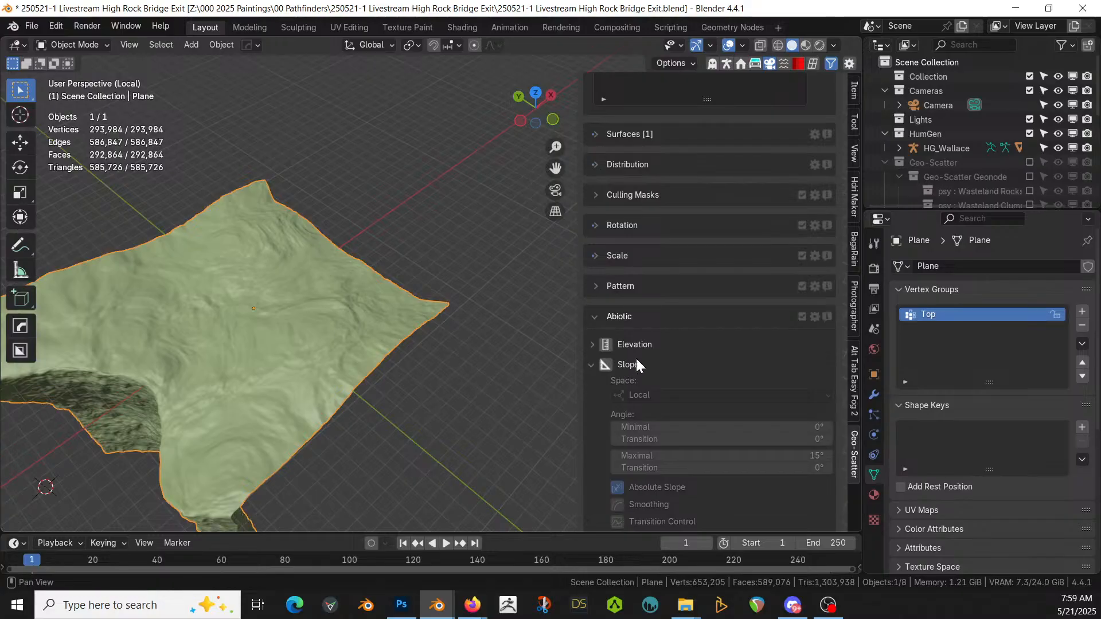
{"action": "scroll", "coordinate": [660, 355], "scroll_direction": "up", "scroll_amount": 4}
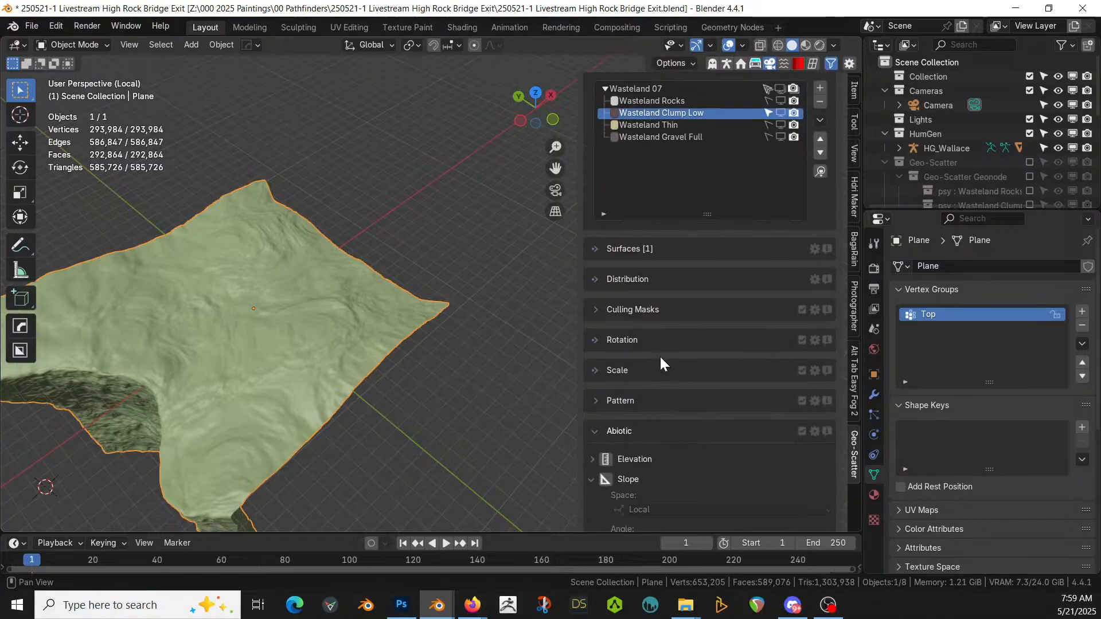
{"action": "left_click", "coordinate": [660, 136]}
{"action": "scroll", "coordinate": [683, 453], "scroll_direction": "down", "scroll_amount": 2}
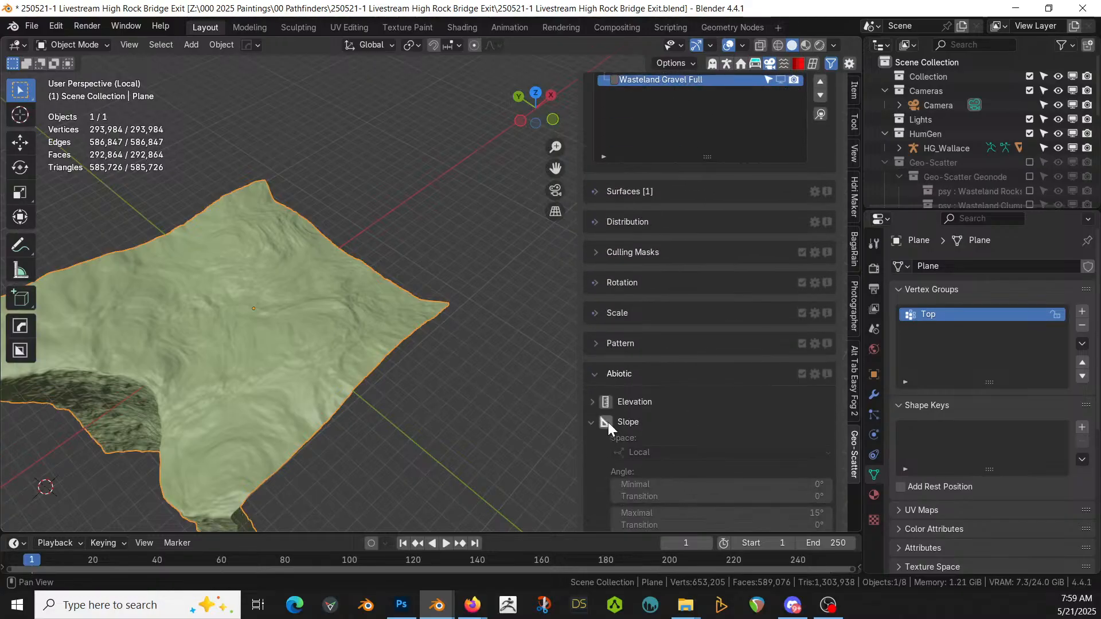
{"action": "scroll", "coordinate": [619, 470], "scroll_direction": "down", "scroll_amount": 3}
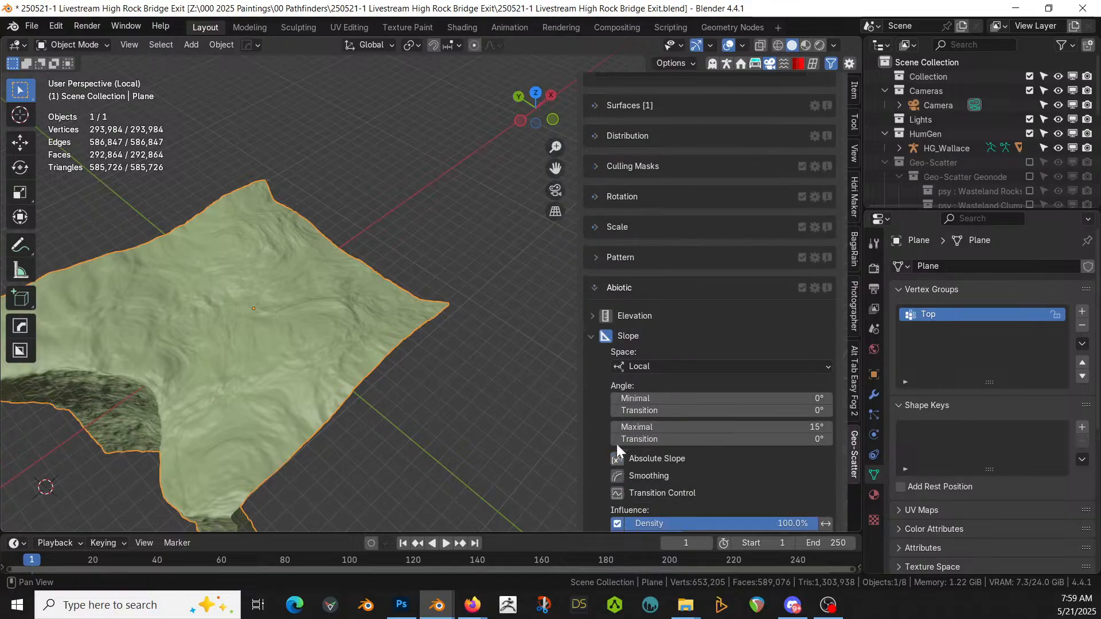
Step: Show Wasteland Rocks in the viewport, include the Geo-Scatter collection, and inspect the rocks on the plateau
{"action": "scroll", "coordinate": [791, 224], "scroll_direction": "up", "scroll_amount": 6}
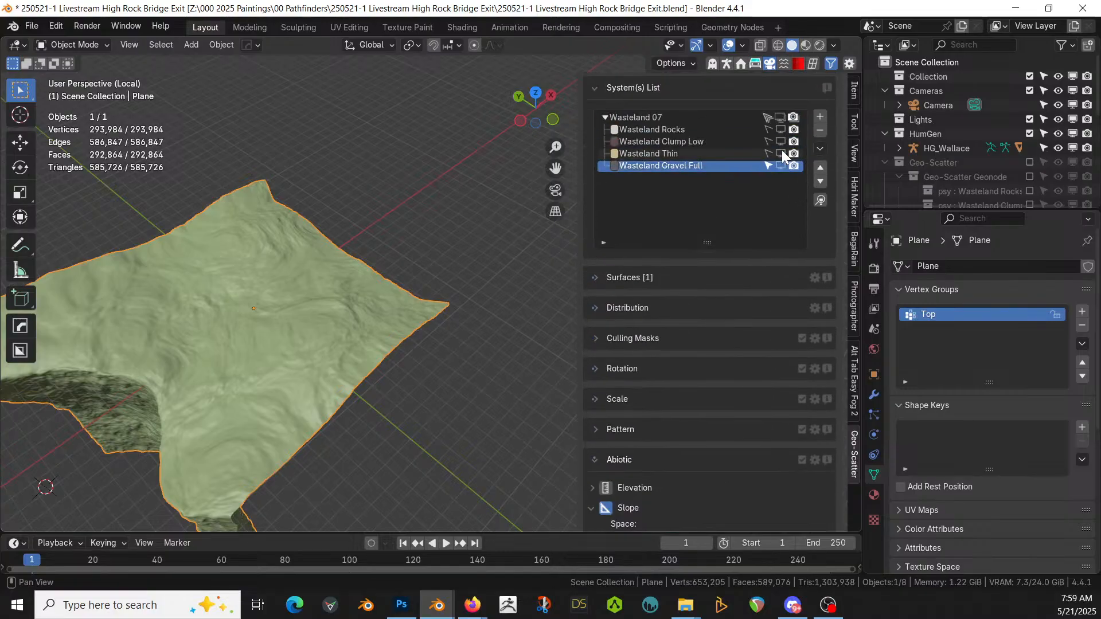
{"action": "left_click", "coordinate": [781, 128]}
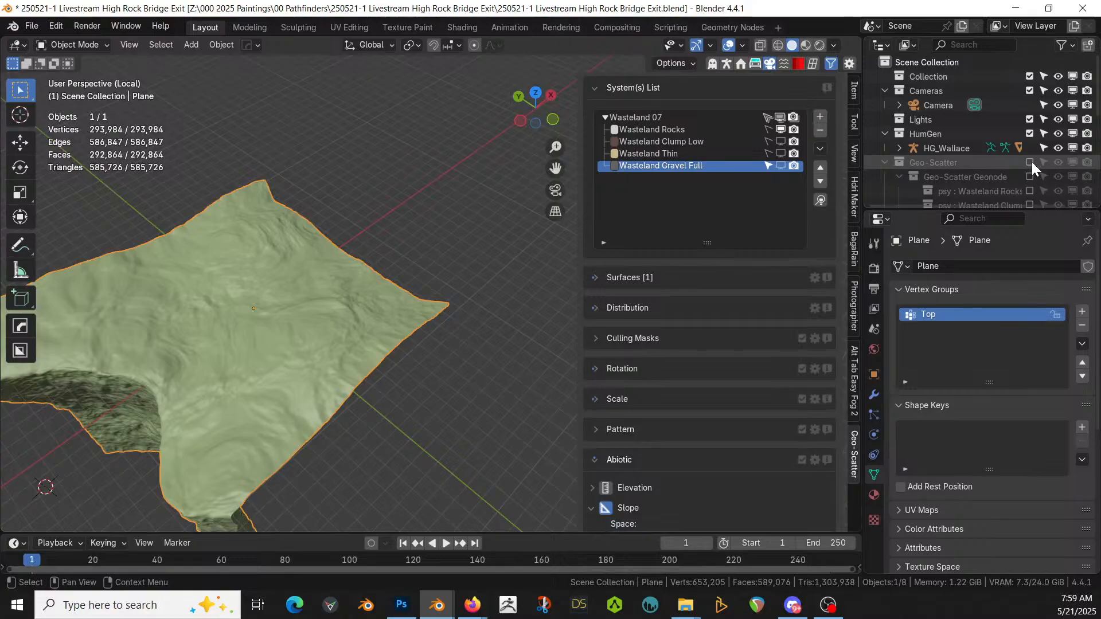
{"action": "middle_click_drag", "start_coordinate": [166, 359], "coordinate": [352, 258]}
{"action": "scroll", "coordinate": [257, 371], "scroll_direction": "up", "scroll_amount": 3}
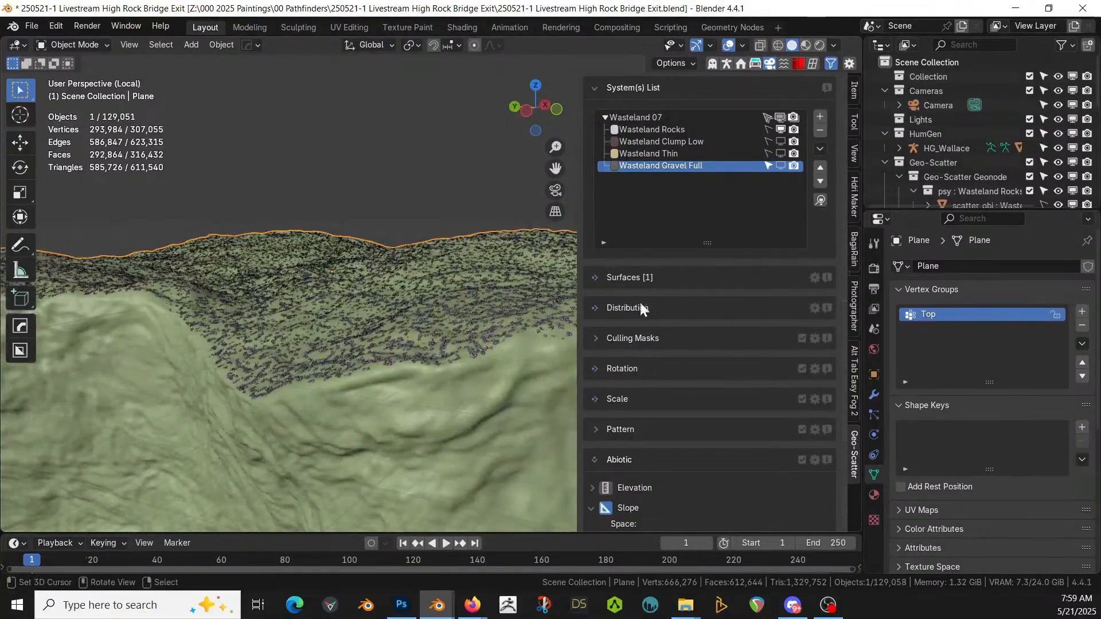
Step: Show Wasteland Clump Low in the viewport to check its coverage, and exclude the Geo-Scatter collection again
{"action": "left_click", "coordinate": [780, 142]}
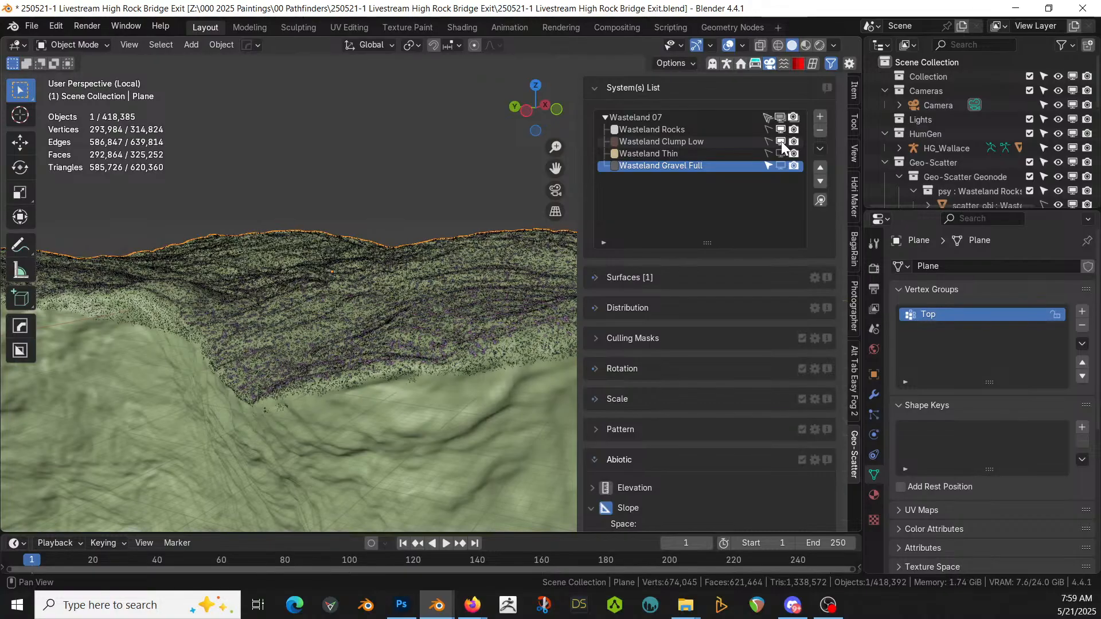
{"action": "middle_click_drag", "start_coordinate": [381, 350], "coordinate": [389, 349]}
{"action": "scroll", "coordinate": [388, 349], "scroll_direction": "up", "scroll_amount": 3}
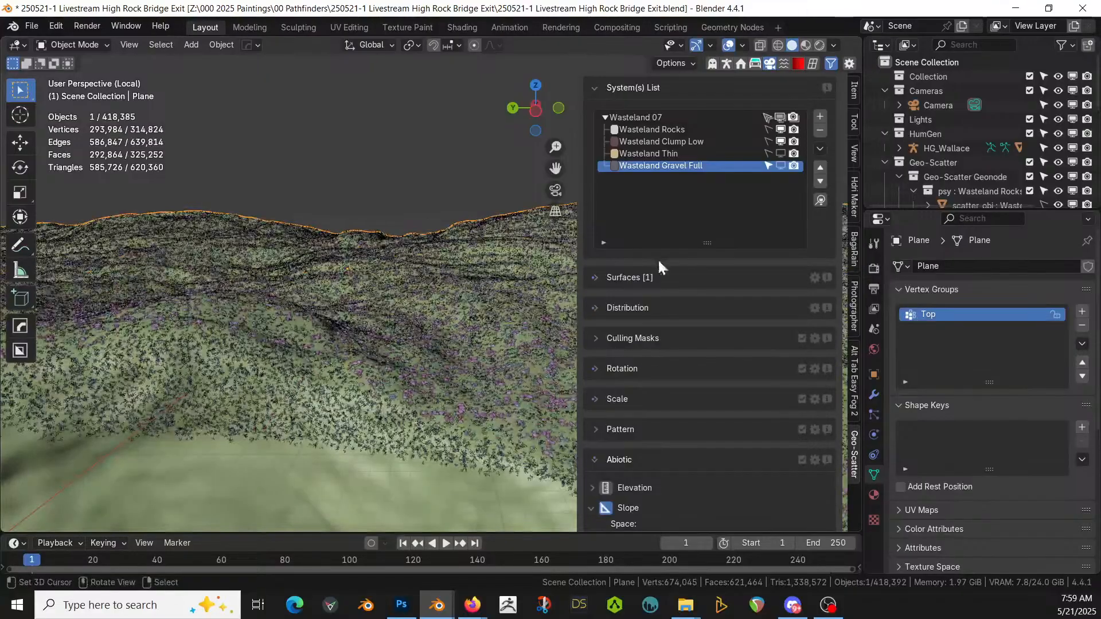
{"action": "left_click", "coordinate": [782, 135]}
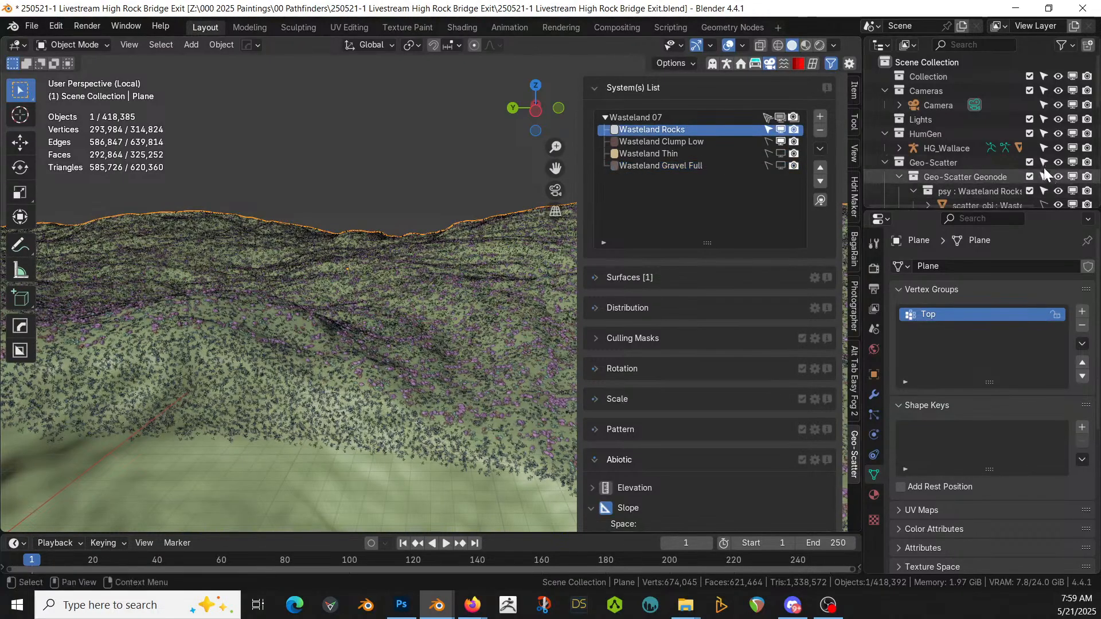
{"action": "left_click", "coordinate": [1030, 162]}
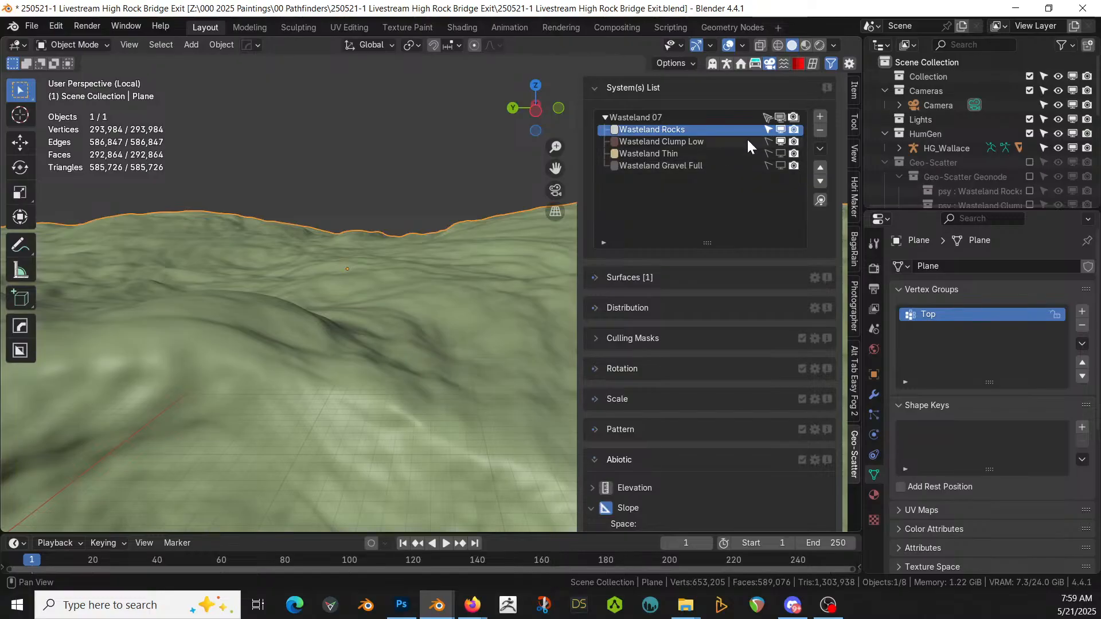
Step: Enable the Slope filter for Wasteland Clump Low, turn off Absolute Slope, and set the maximal angle to 20°
{"action": "left_click", "coordinate": [653, 143]}
{"action": "scroll", "coordinate": [665, 486], "scroll_direction": "down", "scroll_amount": 3}
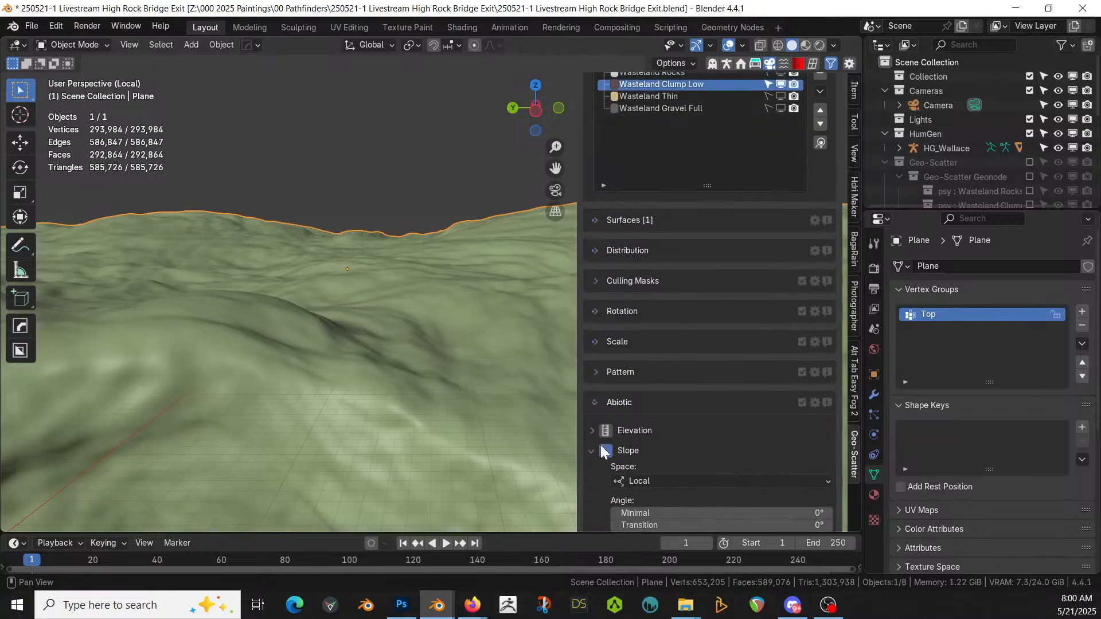
{"action": "scroll", "coordinate": [618, 480], "scroll_direction": "down", "scroll_amount": 6}
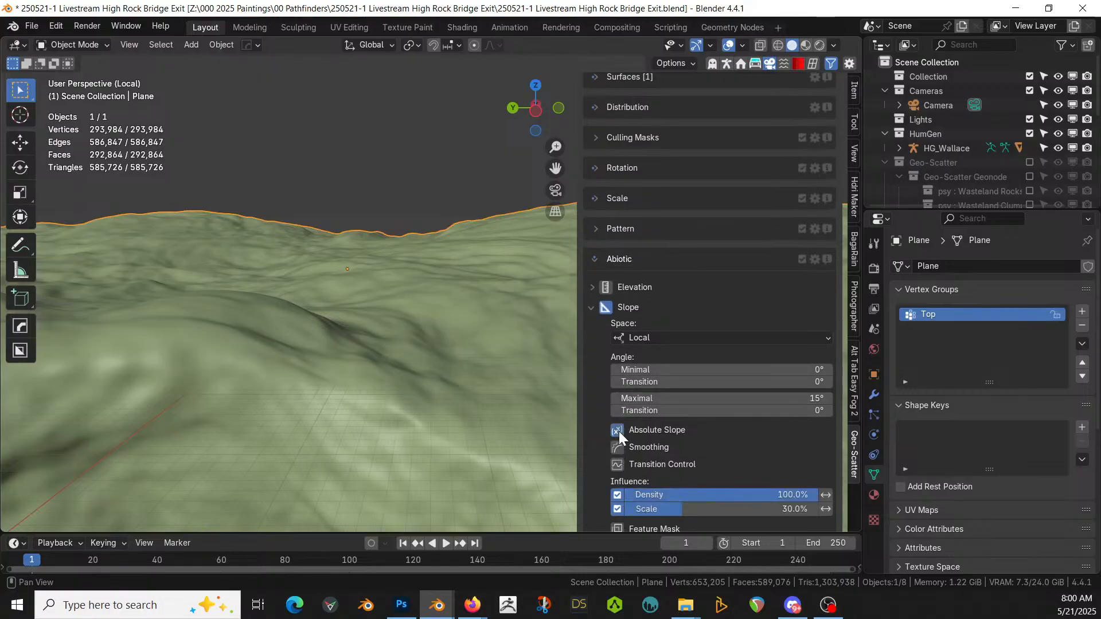
{"action": "left_click", "coordinate": [617, 431]}
{"action": "double_click", "coordinate": [800, 398]}
{"action": "type", "text": "20"}
{"action": "key", "text": "Return"}
Step: Enable the Slope filter for Wasteland Thin, turn off Absolute Slope, and set the maximal angle to 20°
{"action": "scroll", "coordinate": [777, 260], "scroll_direction": "up", "scroll_amount": 7}
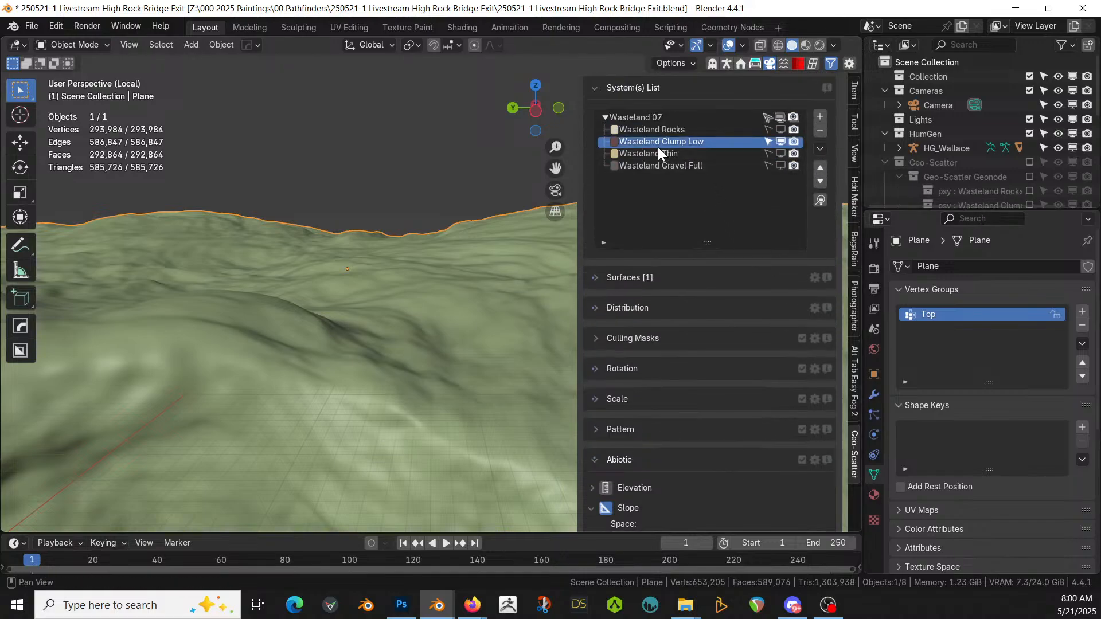
{"action": "left_click", "coordinate": [659, 162]}
{"action": "left_click", "coordinate": [655, 156]}
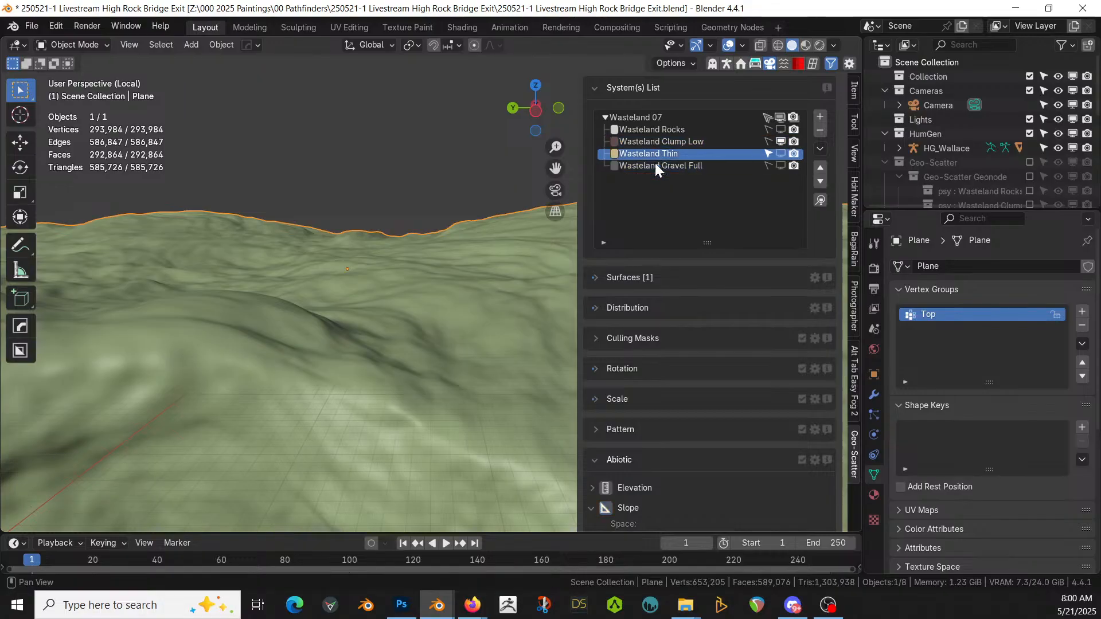
{"action": "scroll", "coordinate": [691, 445], "scroll_direction": "down", "scroll_amount": 3}
{"action": "left_click", "coordinate": [603, 422]}
{"action": "scroll", "coordinate": [695, 473], "scroll_direction": "down", "scroll_amount": 3}
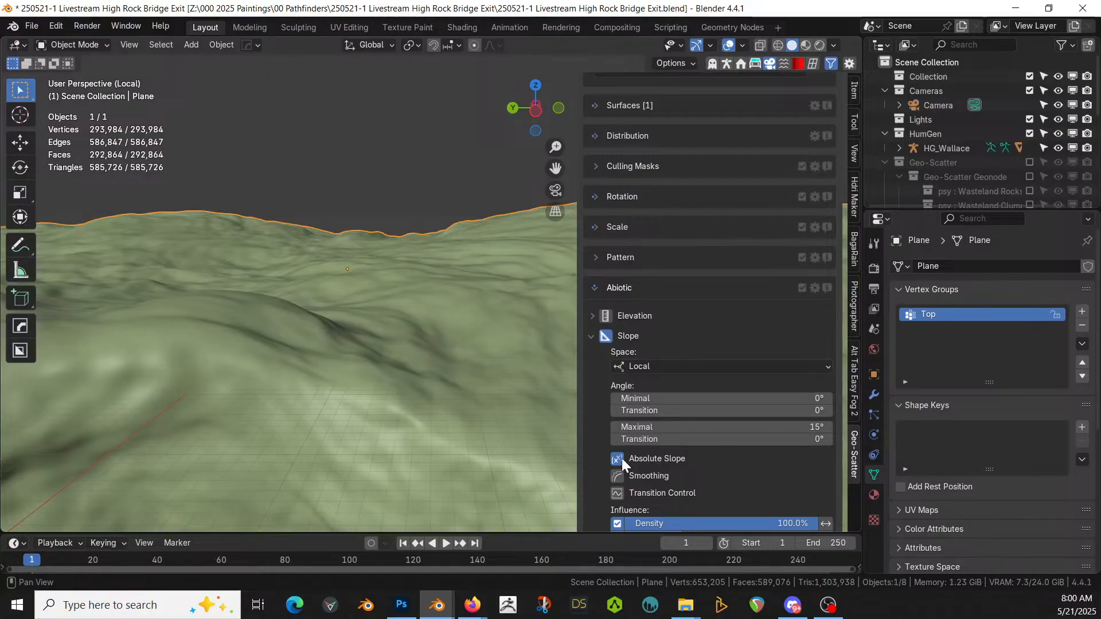
{"action": "left_click", "coordinate": [746, 427]}
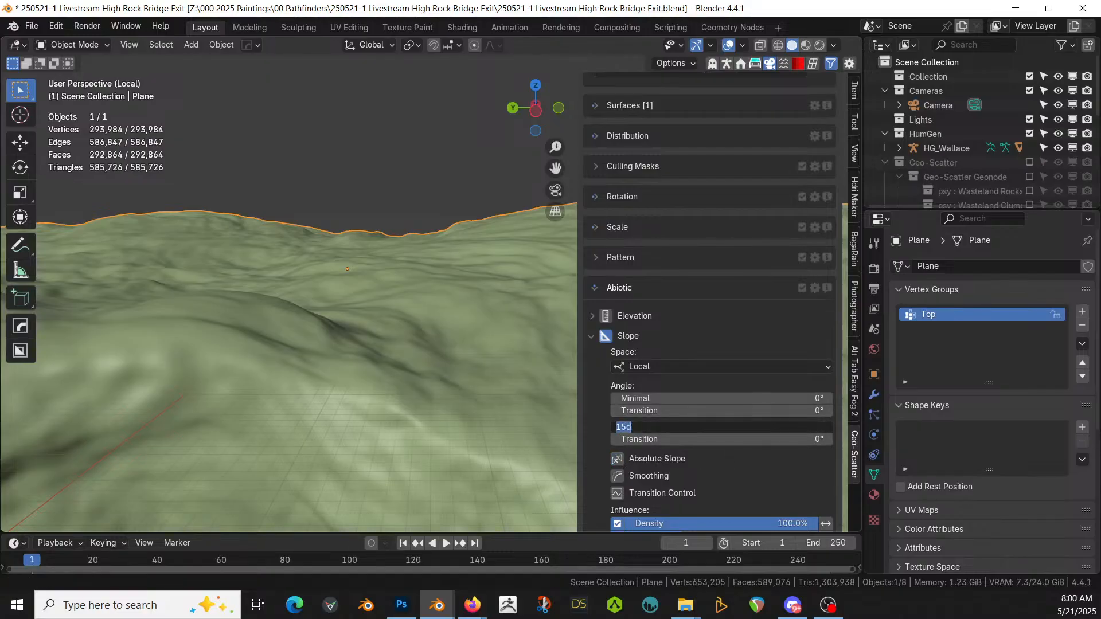
{"action": "type", "text": "20"}
{"action": "key", "text": "Return"}
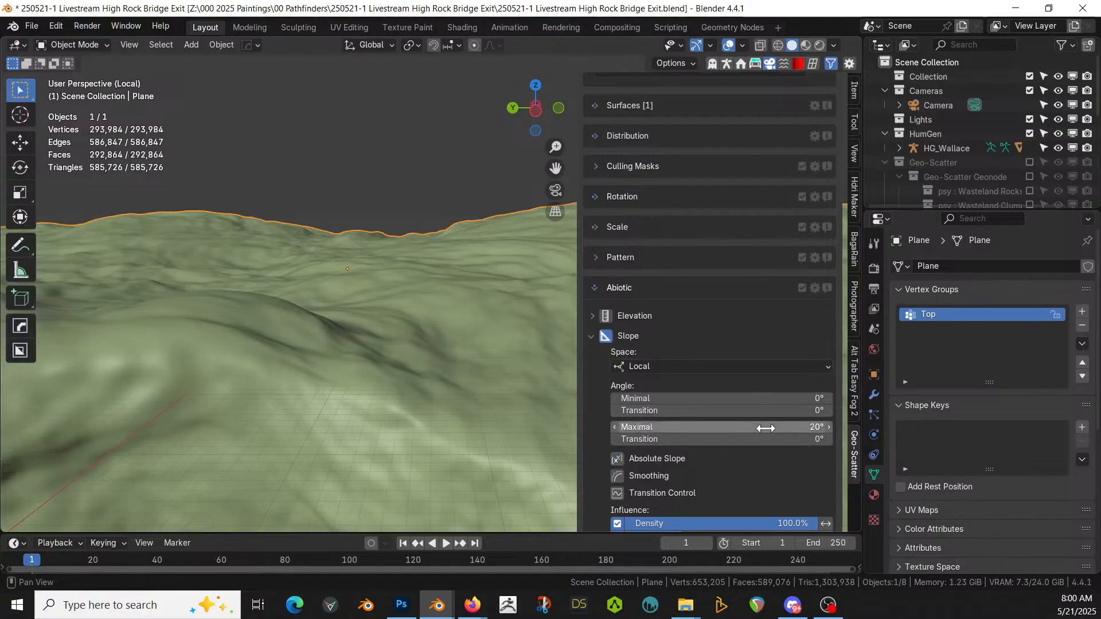
{"action": "mouse_move", "coordinate": [807, 439]}
{"action": "left_mouse_down"}
{"action": "mouse_move", "coordinate": [820, 439]}
{"action": "mouse_move", "coordinate": [806, 439]}
{"action": "left_mouse_up"}
Step: Include the Geo-Scatter collection again to check the slope-filtered Wasteland Clump Low scatter on the terrain
{"action": "scroll", "coordinate": [638, 225], "scroll_direction": "up", "scroll_amount": 7}
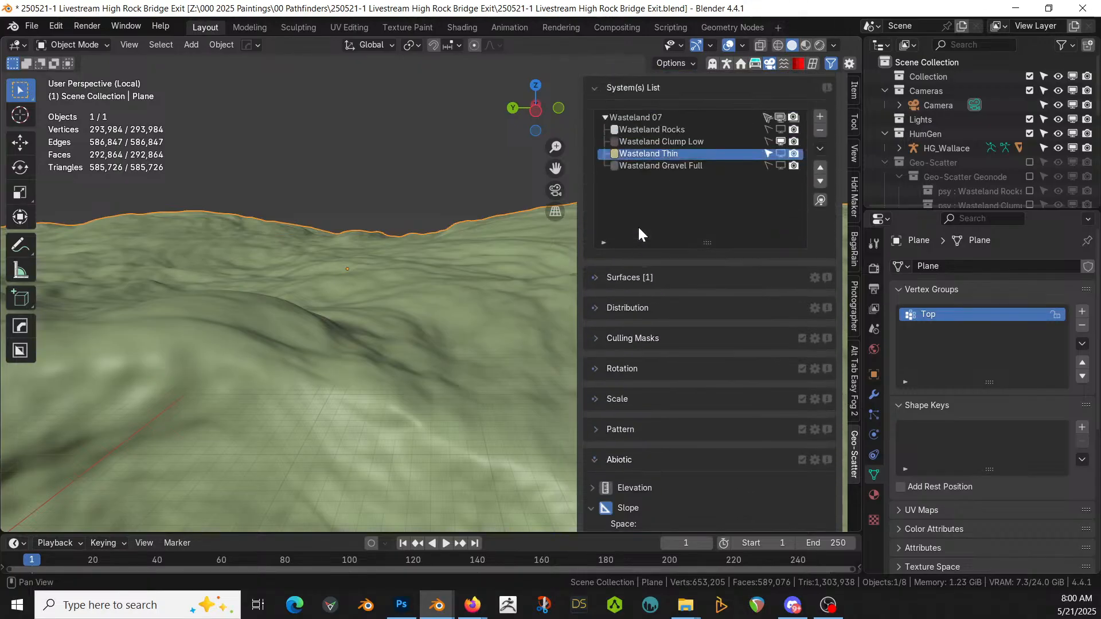
{"action": "left_click", "coordinate": [1029, 162]}
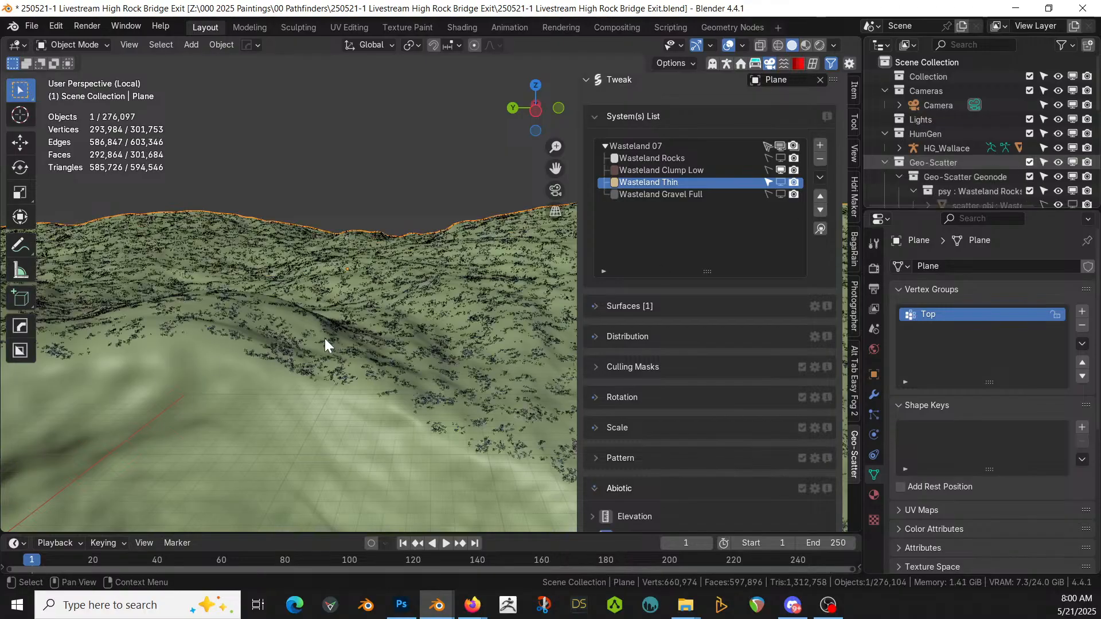
Step: Switch the viewport display from Wasteland Clump Low to Wasteland Thin to check its coverage across the terrain
{"action": "left_click", "coordinate": [785, 170]}
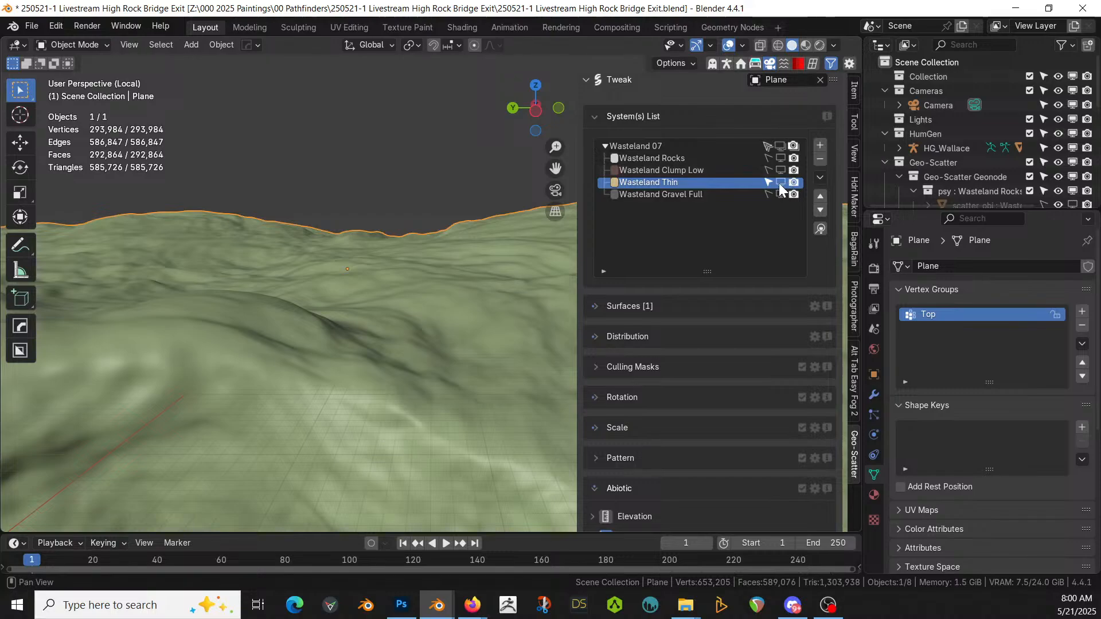
{"action": "left_click", "coordinate": [780, 182]}
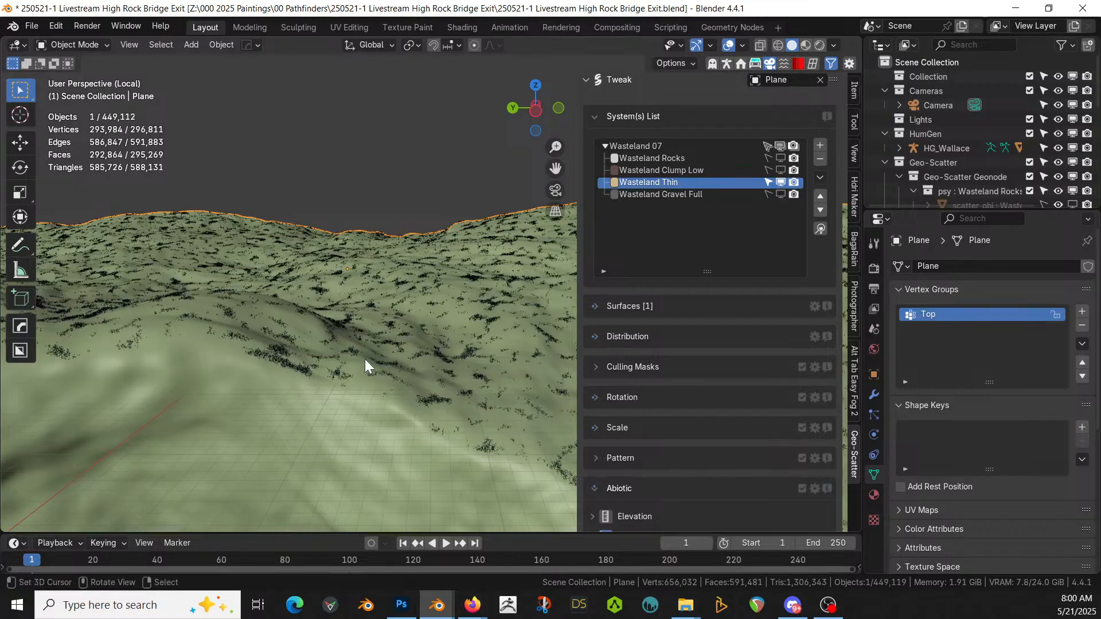
{"action": "middle_click_drag", "start_coordinate": [366, 359], "coordinate": [345, 360]}
{"action": "scroll", "coordinate": [345, 360], "scroll_direction": "down", "scroll_amount": 3}
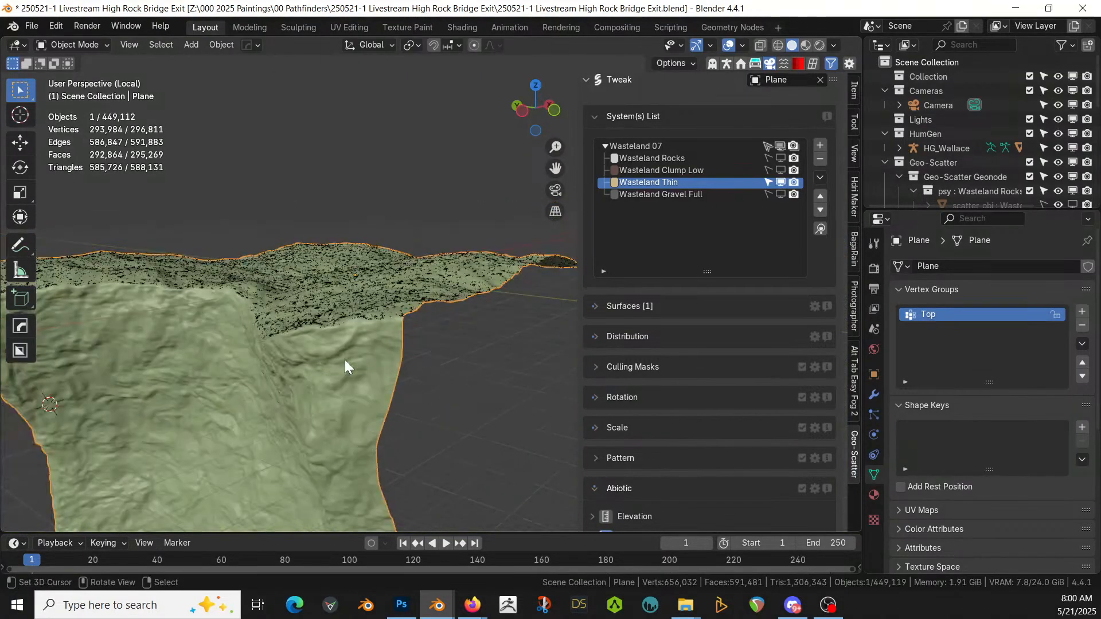
{"action": "middle_click_drag", "start_coordinate": [366, 369], "coordinate": [368, 370]}
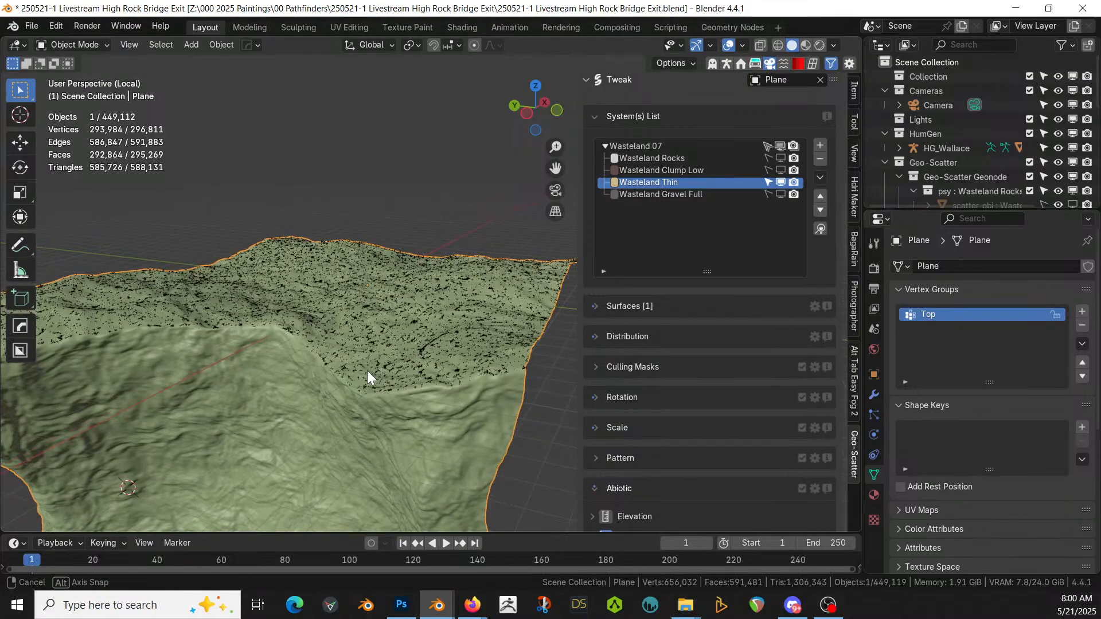
Step: Hide Wasteland Thin in the viewport and save the file
{"action": "left_click", "coordinate": [782, 181]}
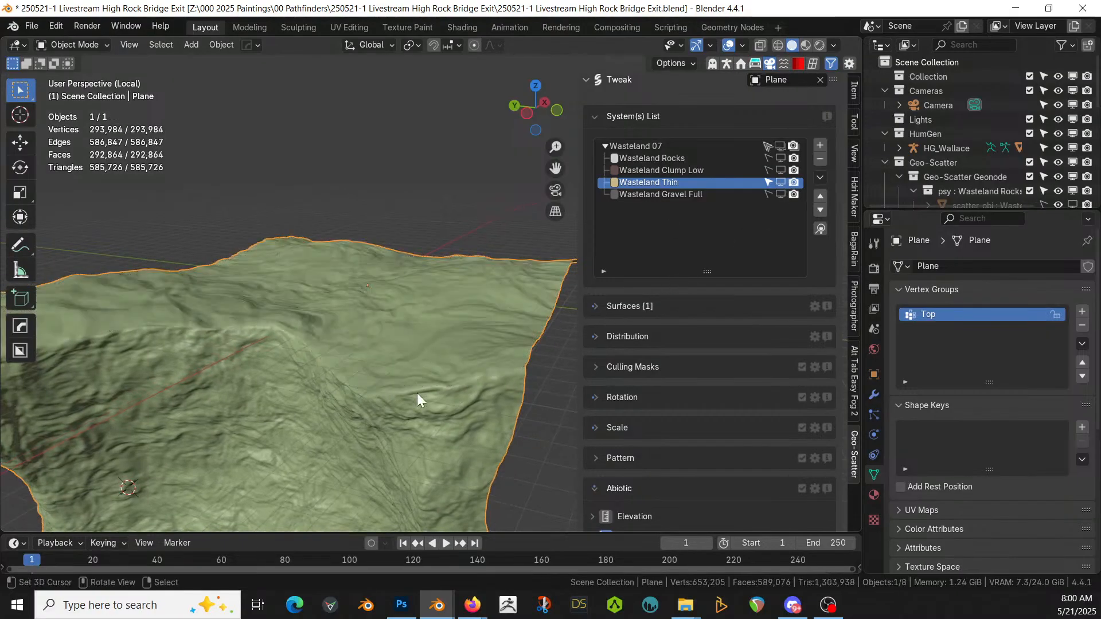
{"action": "key", "text": "ctrl+s"}
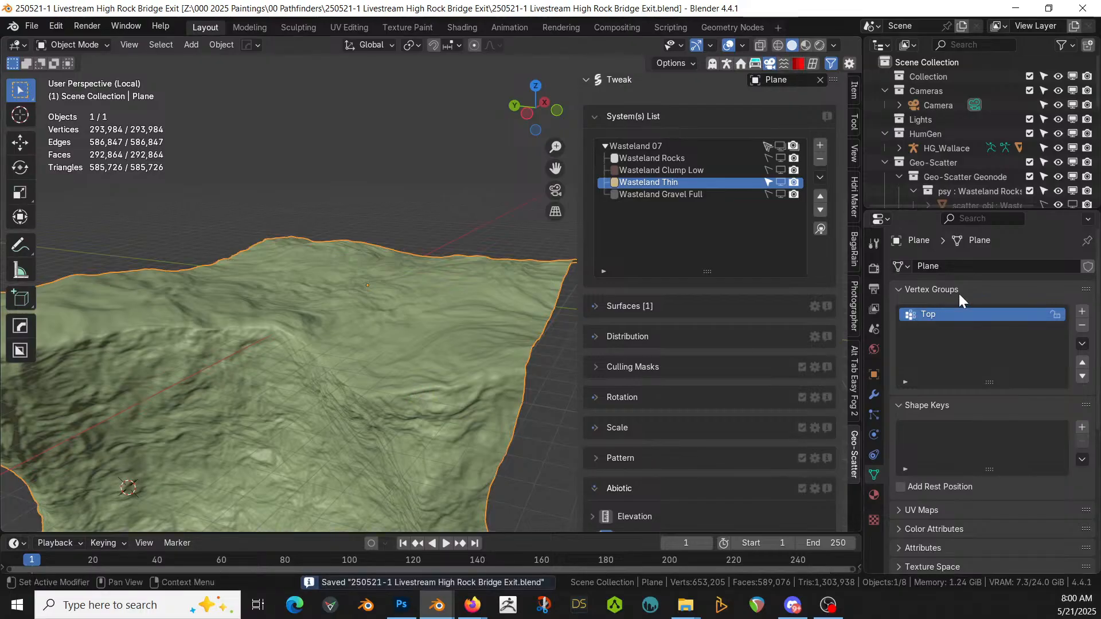
Step: Exit local view and place the 3D cursor on the end of the bridge's railing beside the human figure
{"action": "key", "text": "KP_Divide"}
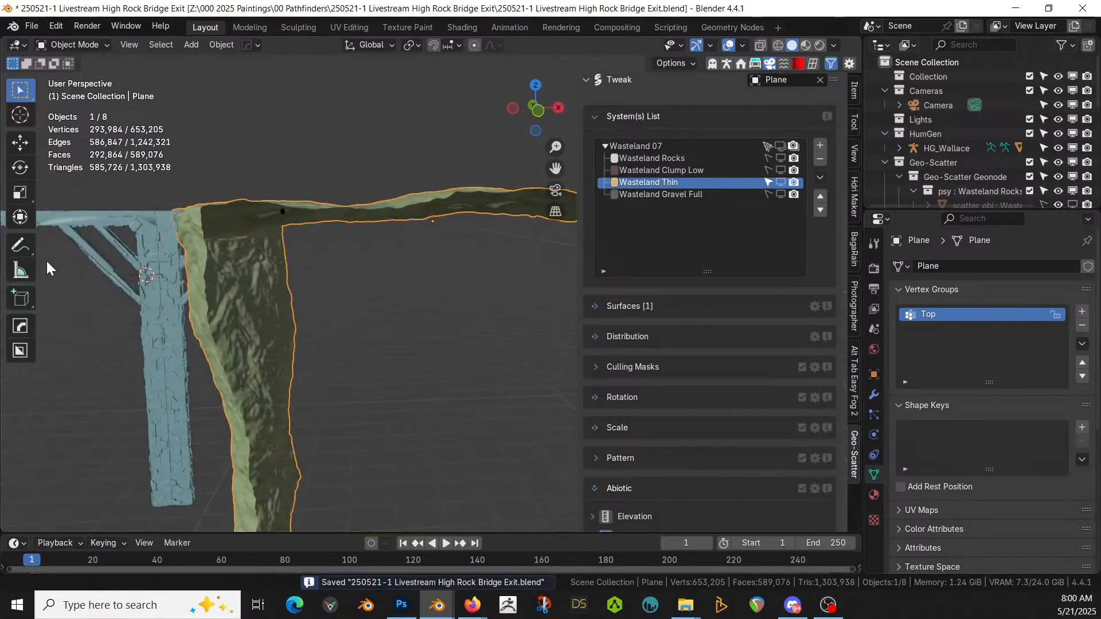
{"action": "middle_click_drag", "start_coordinate": [240, 288], "coordinate": [331, 332]}
{"action": "scroll", "coordinate": [281, 321], "scroll_direction": "up", "scroll_amount": 3}
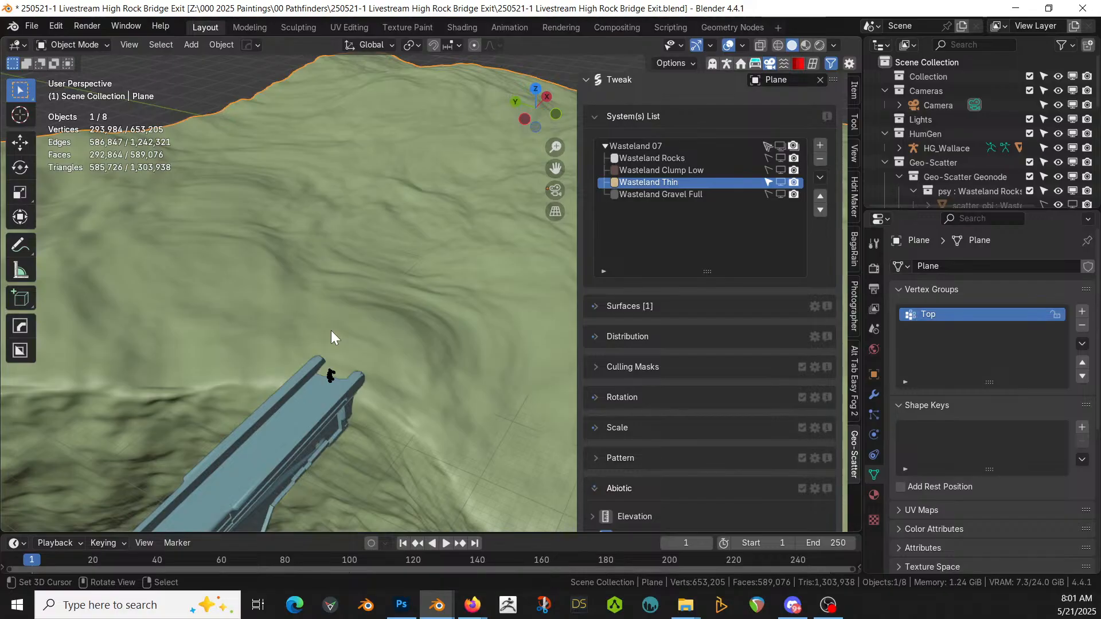
{"action": "scroll", "coordinate": [265, 385], "scroll_direction": "up", "scroll_amount": 5}
{"action": "middle_click_drag", "start_coordinate": [266, 386], "coordinate": [484, 410]}
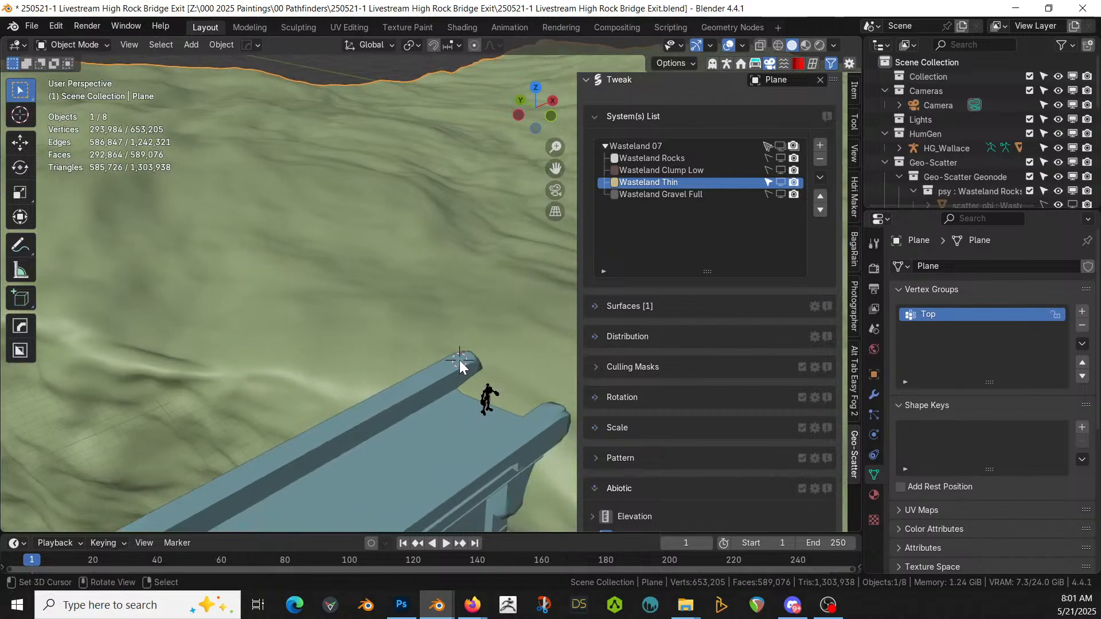
{"action": "key", "text": "KP_Decimal"}
{"action": "scroll", "coordinate": [459, 360], "scroll_direction": "up", "scroll_amount": 6}
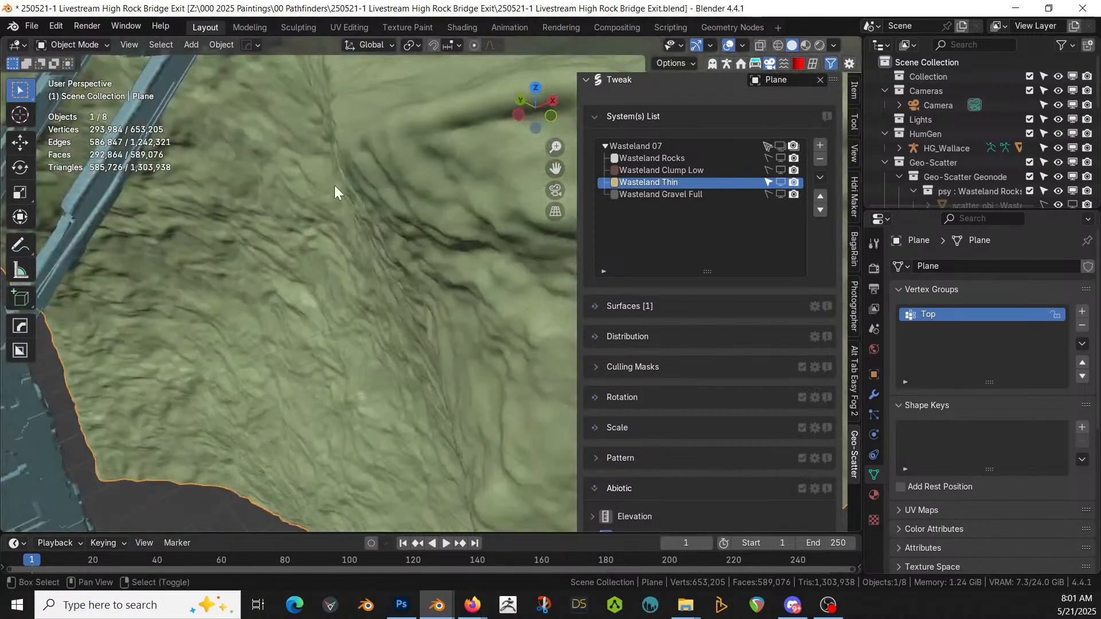
{"action": "scroll", "coordinate": [447, 322], "scroll_direction": "down", "scroll_amount": 5}
Step: Add a cylinder at the 3D cursor with 8 vertices and a depth of 0.1 m
{"action": "key", "text": "shift+a"}
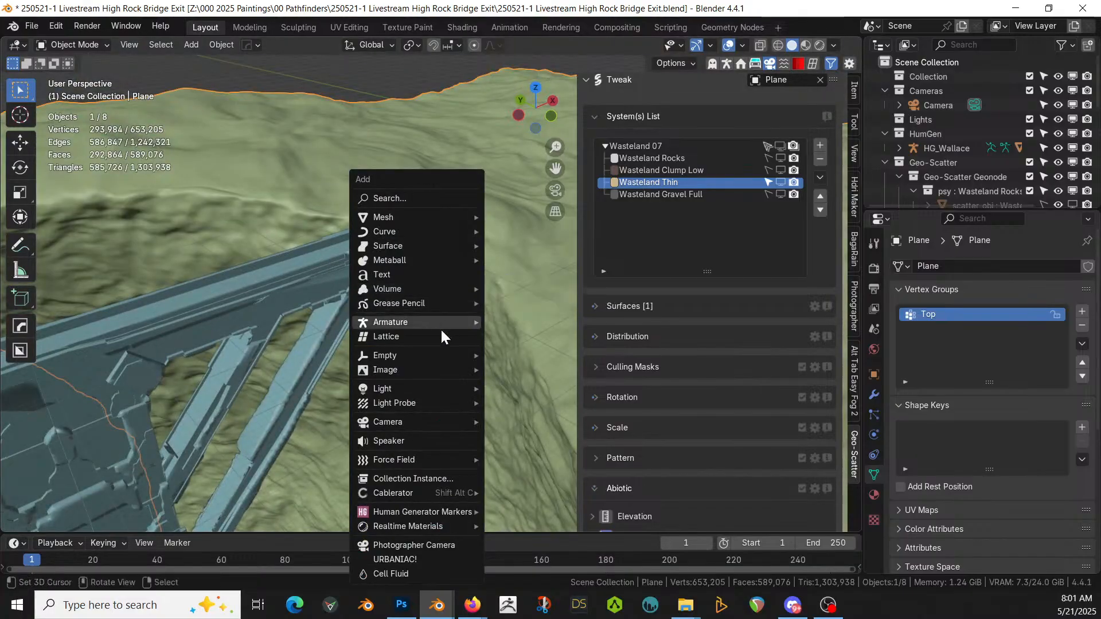
{"action": "mouse_move", "coordinate": [437, 260]}
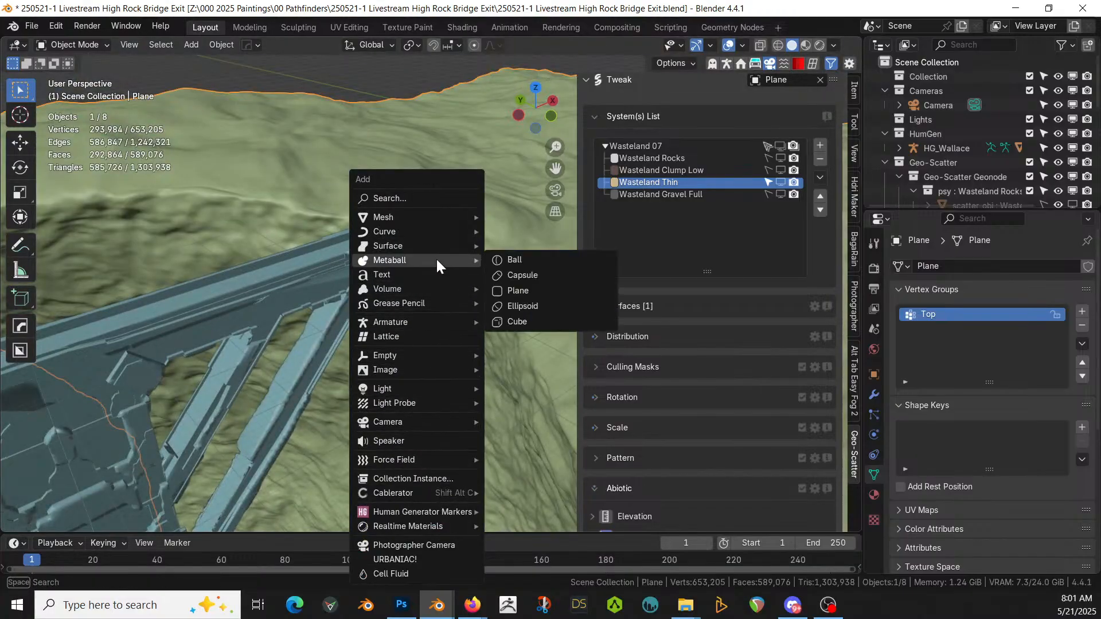
{"action": "mouse_move", "coordinate": [411, 216]}
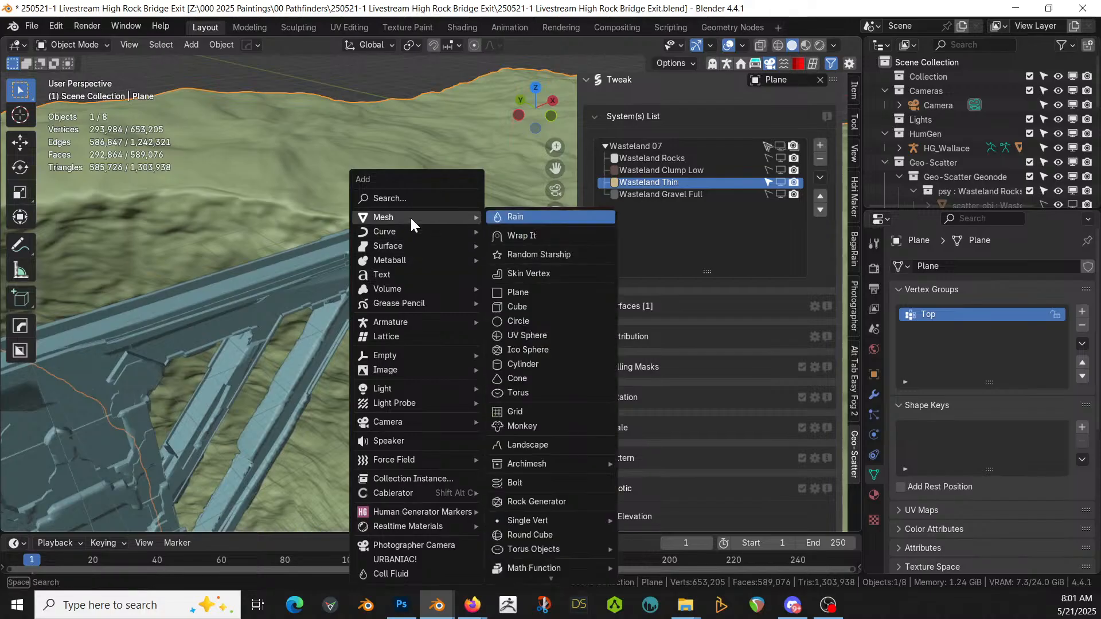
{"action": "left_click", "coordinate": [541, 363]}
{"action": "left_click", "coordinate": [178, 356]}
{"action": "type", "text": "8"}
{"action": "key", "text": "Return"}
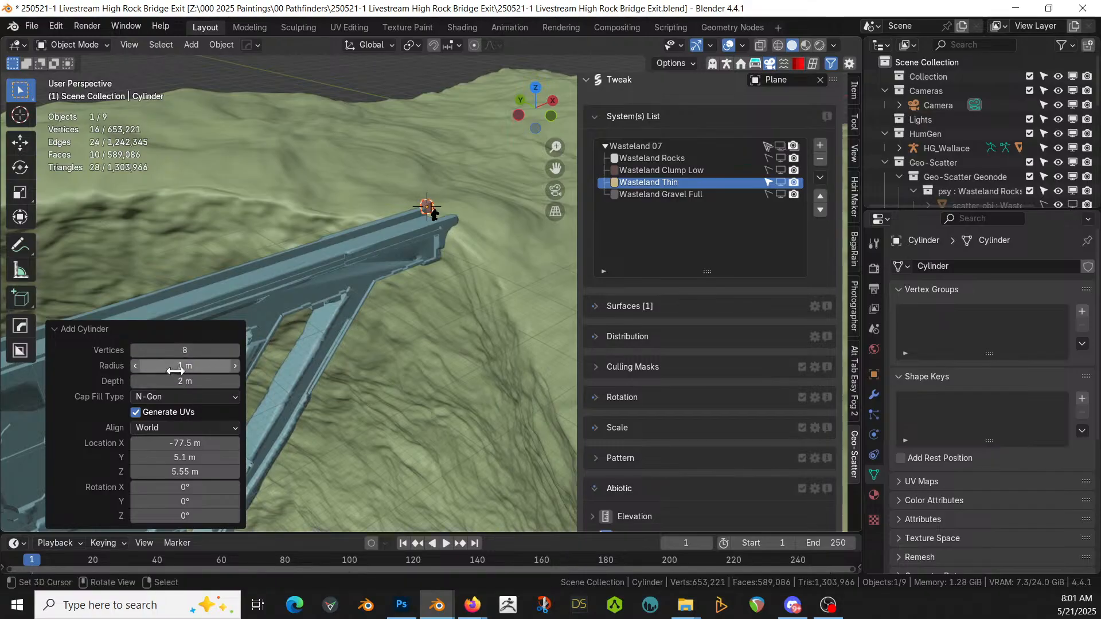
{"action": "left_click", "coordinate": [182, 367]}
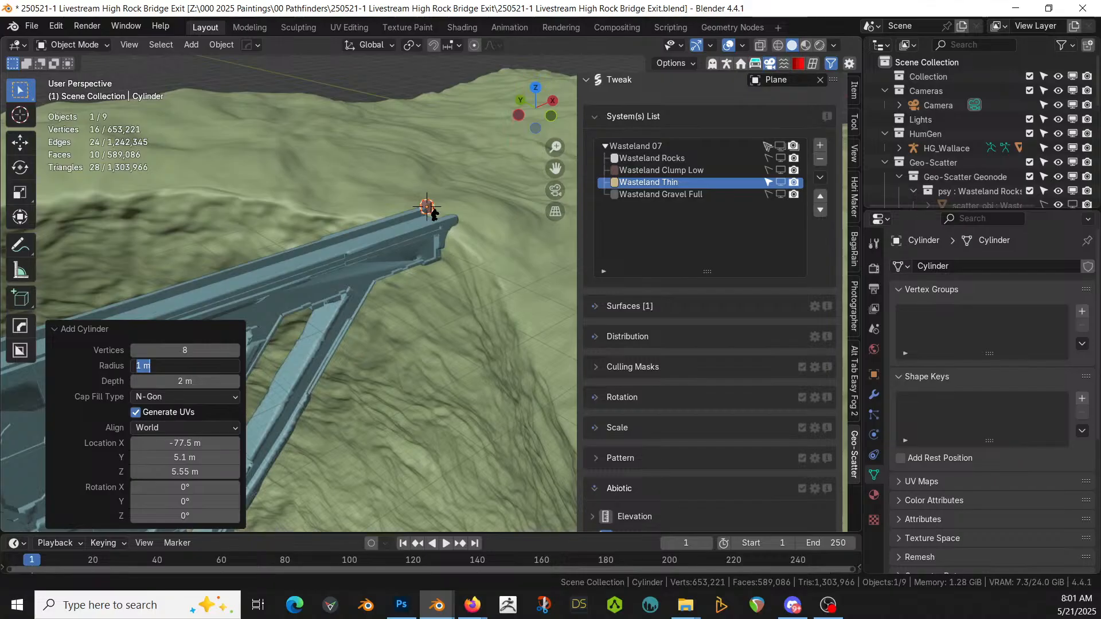
{"action": "key", "text": "Tab"}
{"action": "type", "text": "0.1"}
{"action": "key", "text": "Return"}
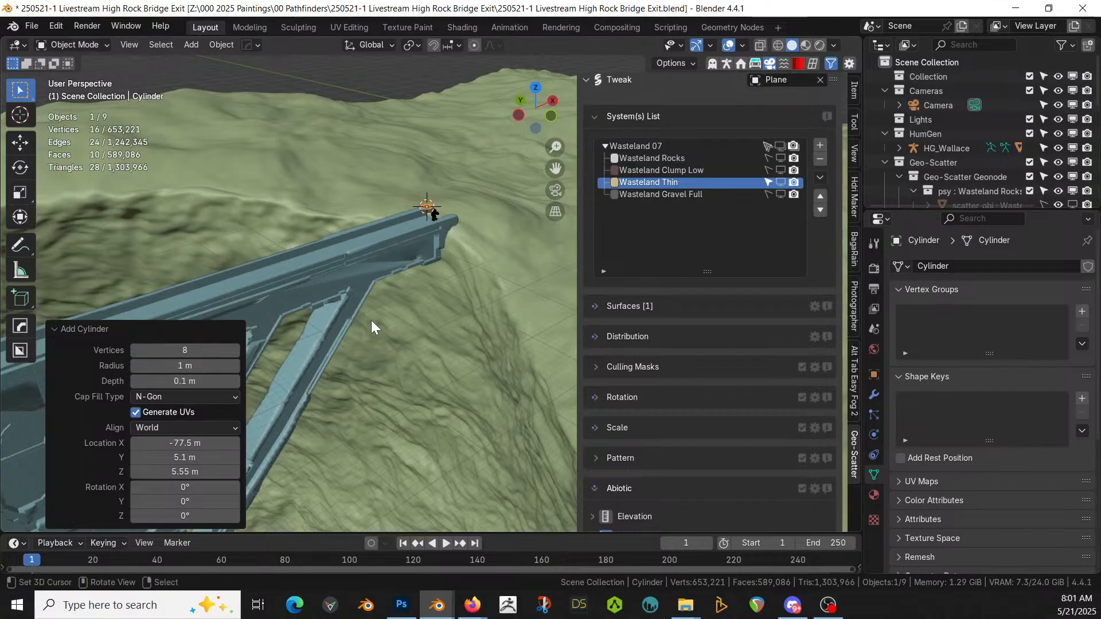
Step: Try a 12.5° Z rotation on the new cylinder in top view and undo its addition
{"action": "key", "text": "KP_Decimal"}
{"action": "middle_click_drag", "start_coordinate": [455, 284], "coordinate": [352, 391]}
{"action": "key", "text": "KP_7"}
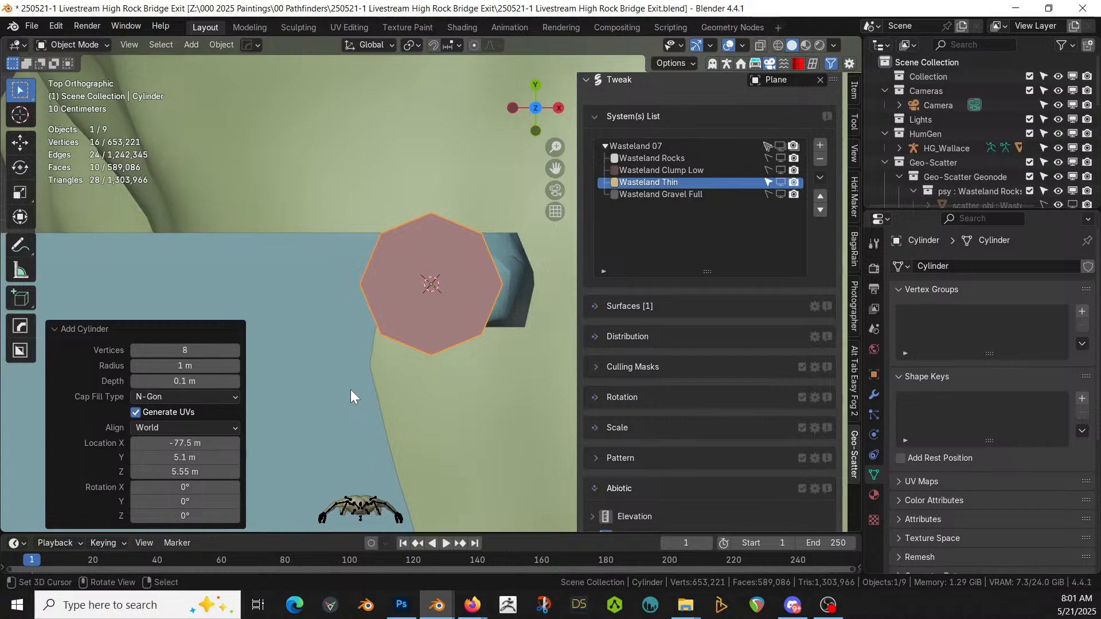
{"action": "left_click", "coordinate": [192, 513]}
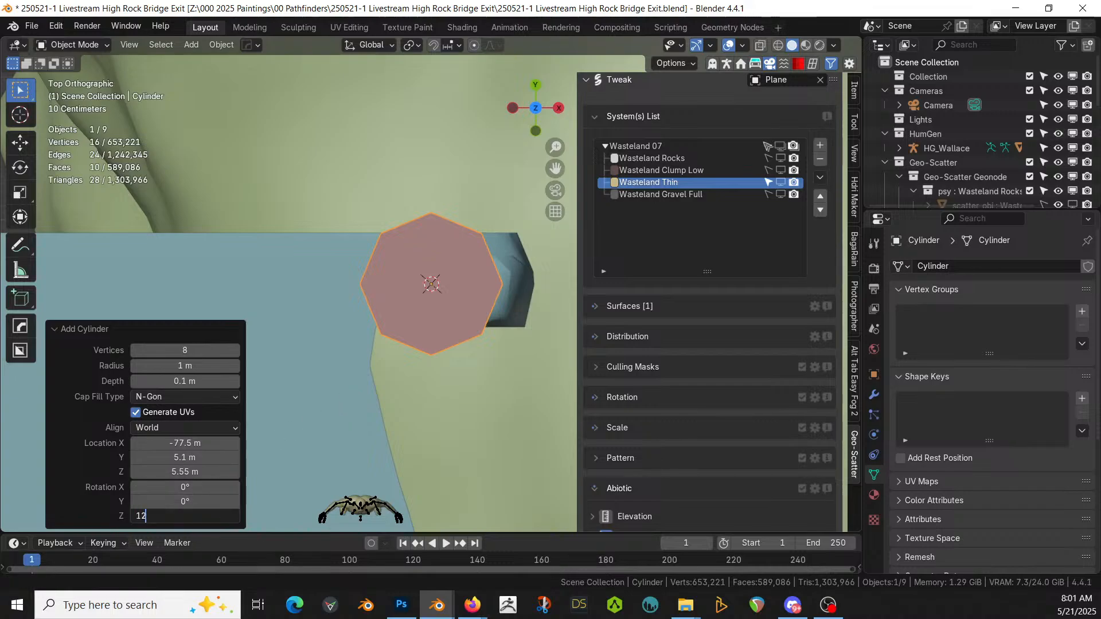
{"action": "type", "text": "12.5"}
{"action": "key", "text": "Return"}
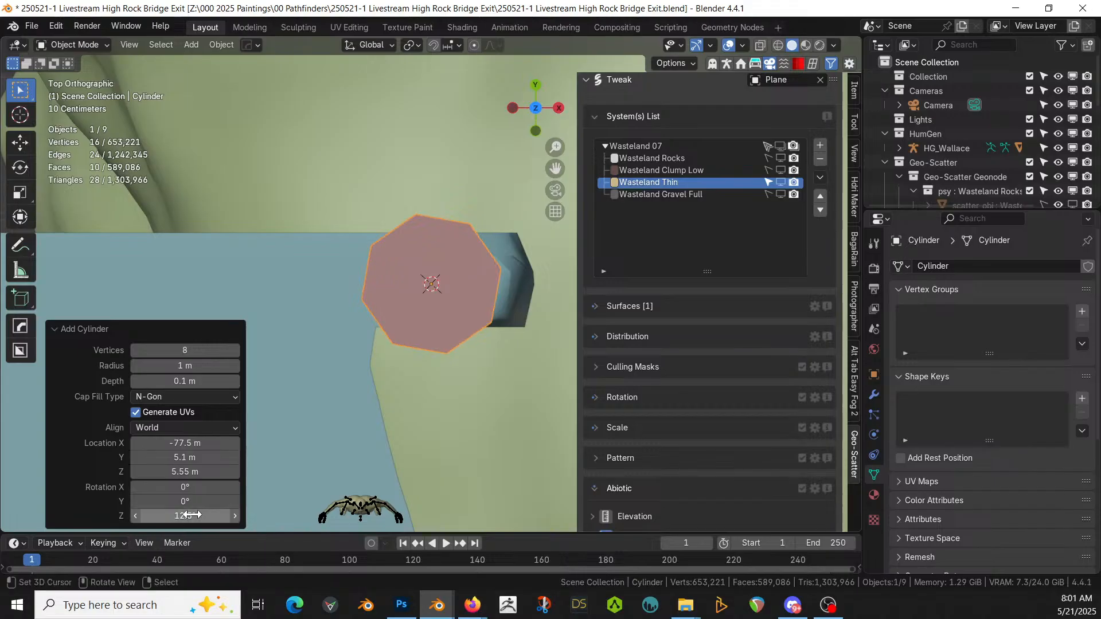
{"action": "key", "text": "ctrl+z"}
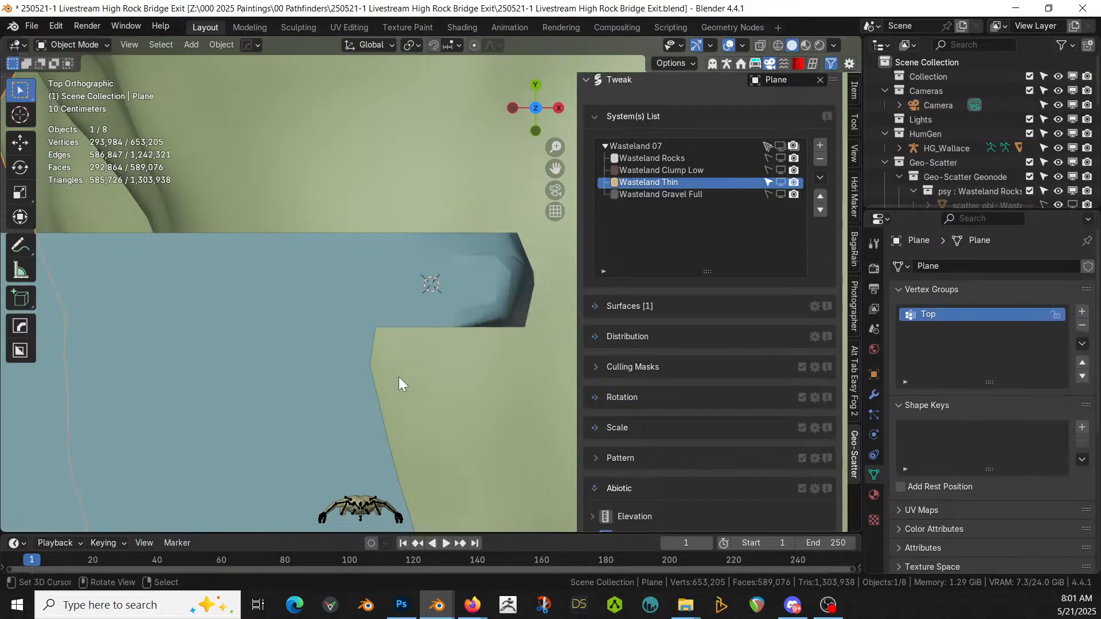
Step: Add the eight-sided, 0.1 m deep cylinder again with its Z rotation set to 360/16 (22.5°)
{"action": "key", "text": "shift+a"}
{"action": "mouse_move", "coordinate": [387, 228]}
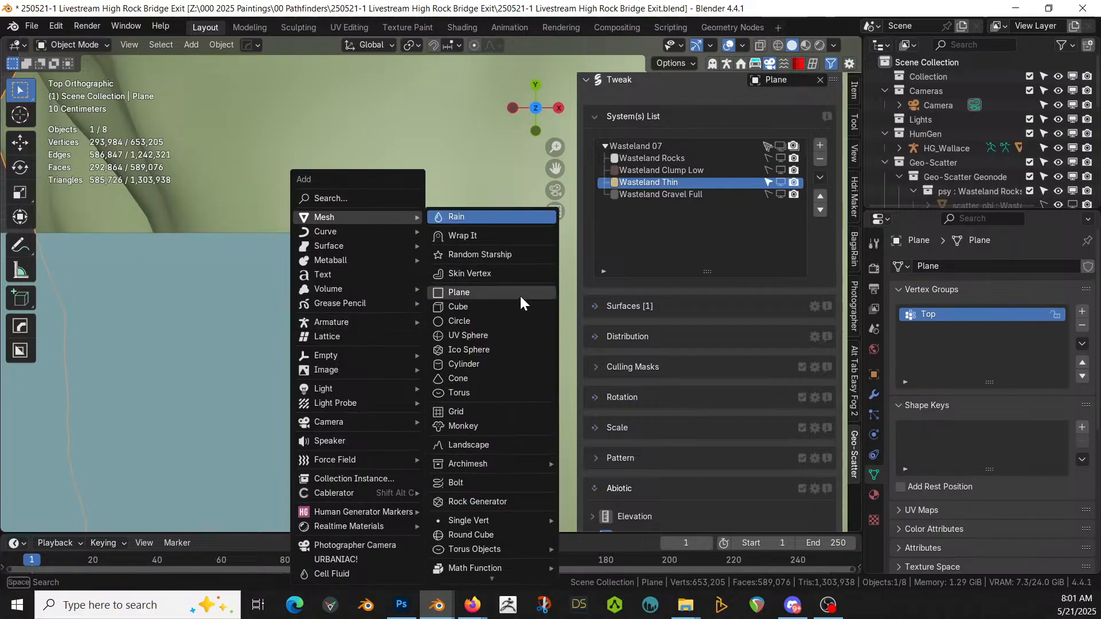
{"action": "left_click", "coordinate": [480, 365]}
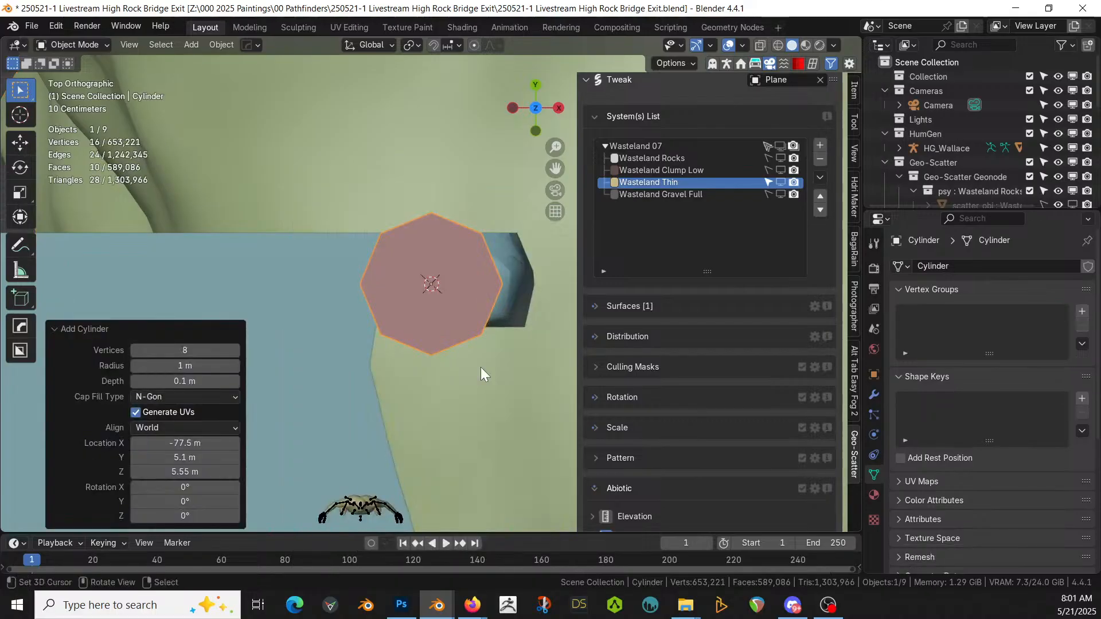
{"action": "left_click", "coordinate": [185, 516]}
{"action": "type", "text": "3"}
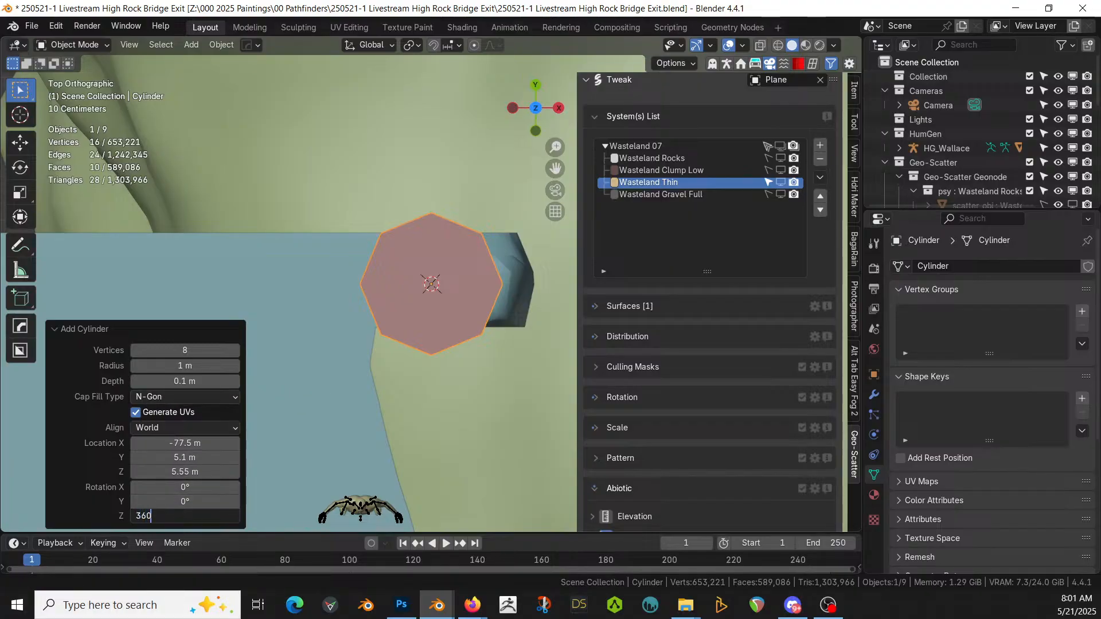
{"action": "type", "text": "60/16"}
{"action": "key", "text": "Return"}
{"action": "left_click", "coordinate": [182, 516]}
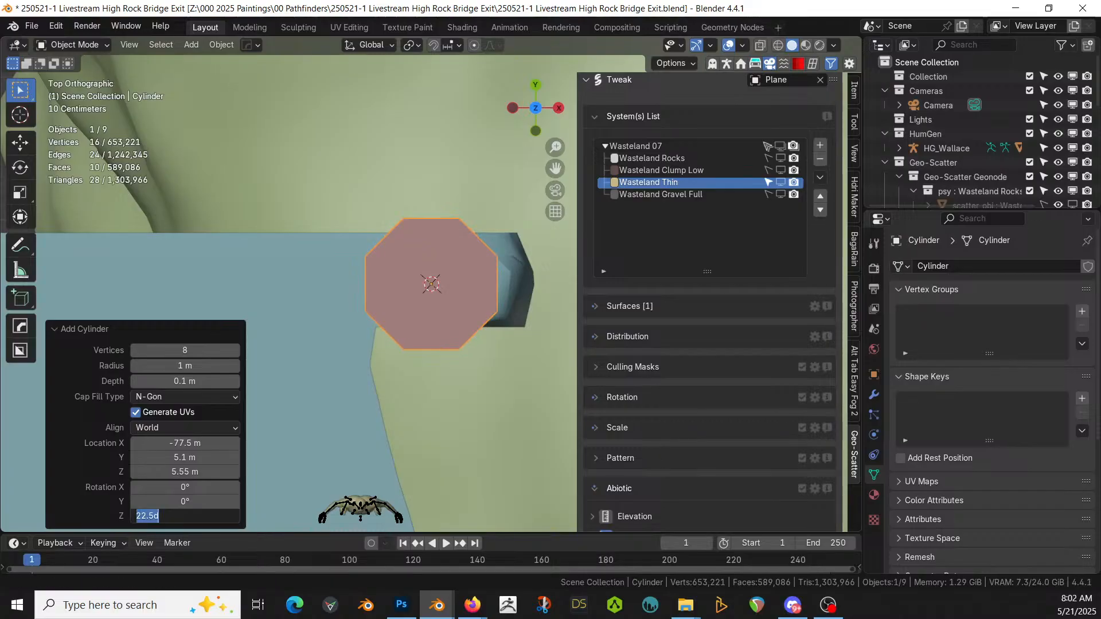
{"action": "key", "text": "Escape"}
Step: Stand the octagonal disc upright by rotating it 90° about Y, and raise it about 1.39 m along Z
{"action": "middle_click_drag", "start_coordinate": [453, 380], "coordinate": [422, 306]}
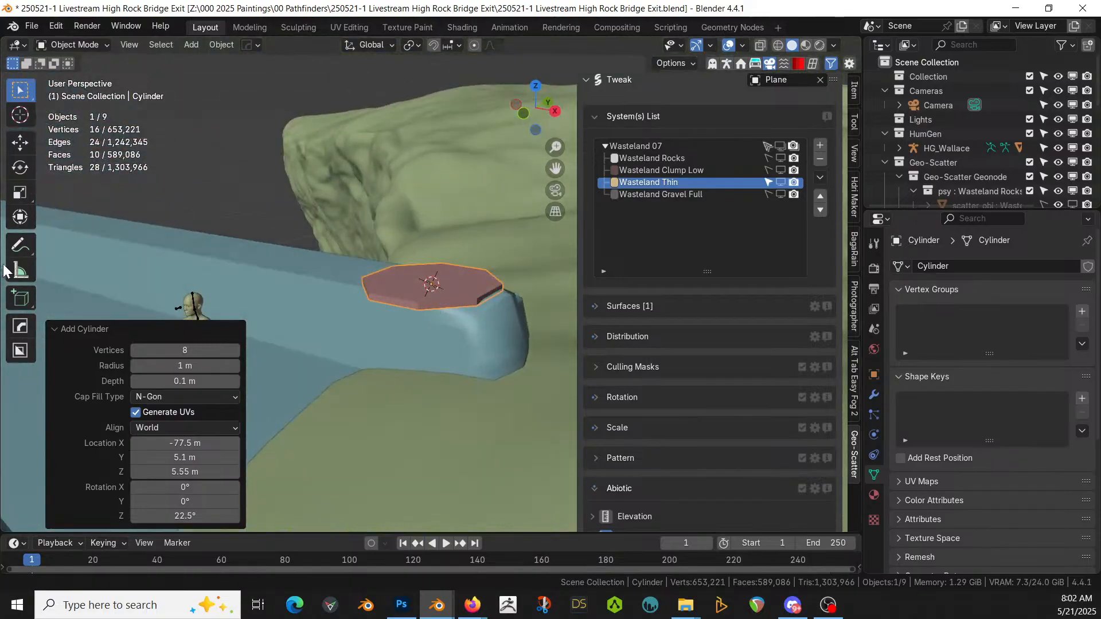
{"action": "left_click", "coordinate": [20, 216]}
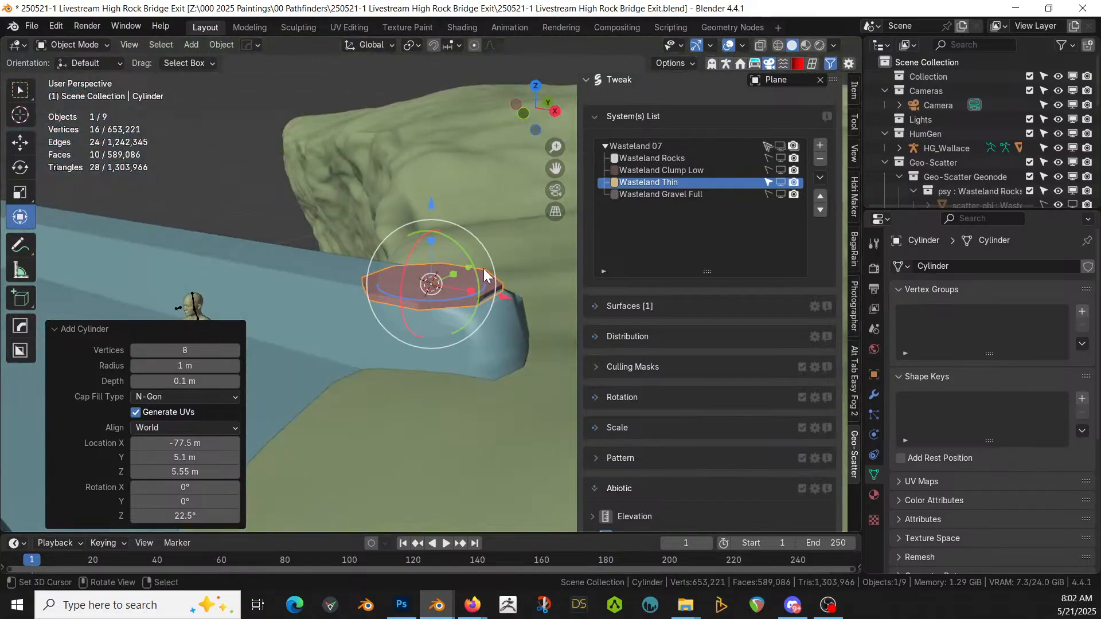
{"action": "type", "text": "ry90"}
{"action": "key", "text": "Return"}
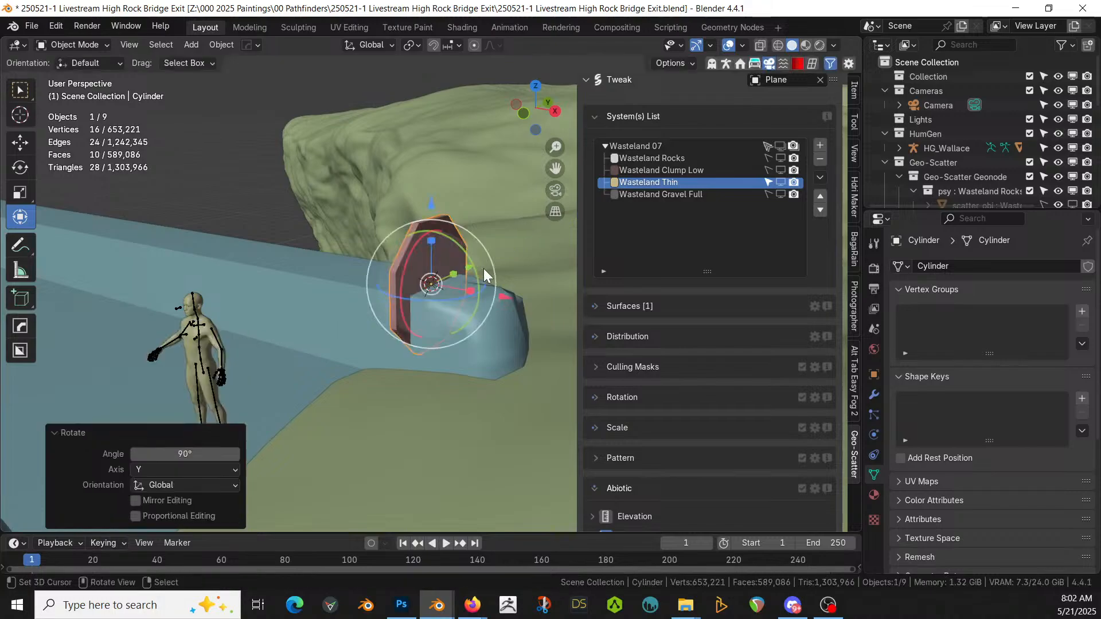
{"action": "key", "text": "g"}
{"action": "key", "text": "z"}
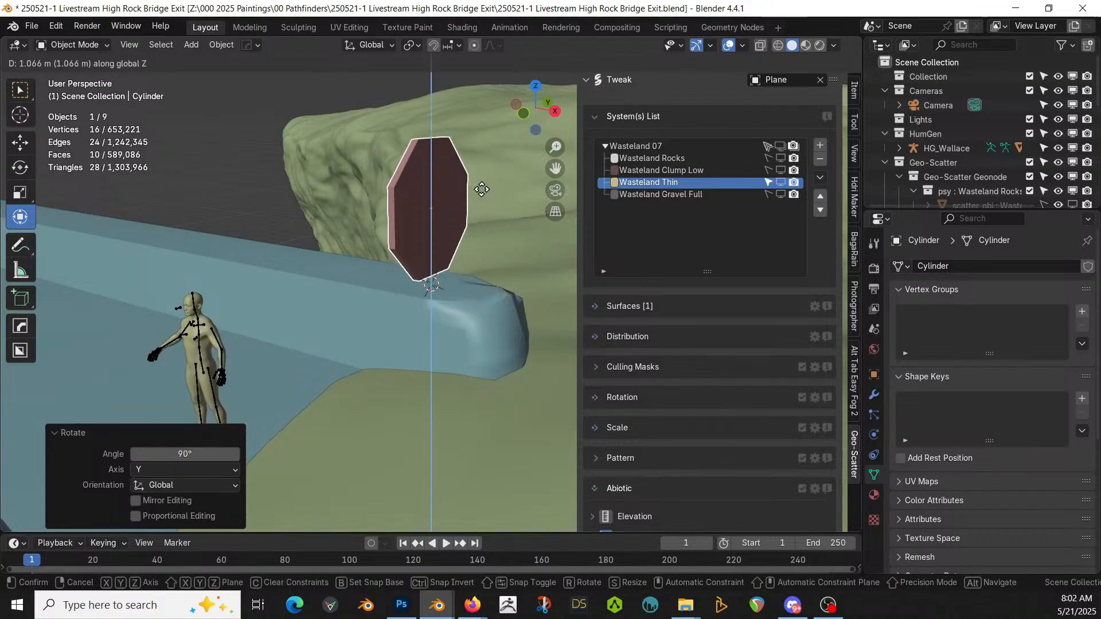
{"action": "left_click", "coordinate": [483, 176]}
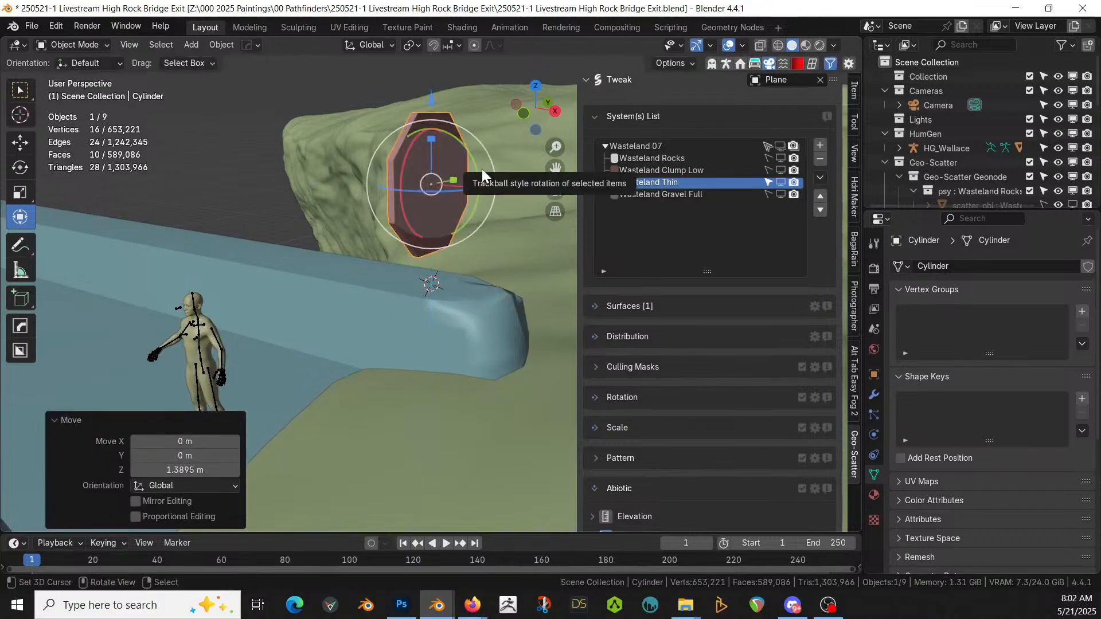
Step: Add a post cylinder at the 3D cursor with 32 vertices, a radius of 0.05 m and a depth of 2 m
{"action": "middle_click_drag", "start_coordinate": [482, 169], "coordinate": [495, 218]}
{"action": "left_click_drag", "start_coordinate": [556, 118], "coordinate": [522, 360]}
{"action": "middle_click_drag", "start_coordinate": [522, 360], "coordinate": [463, 281], "text": "shift"}
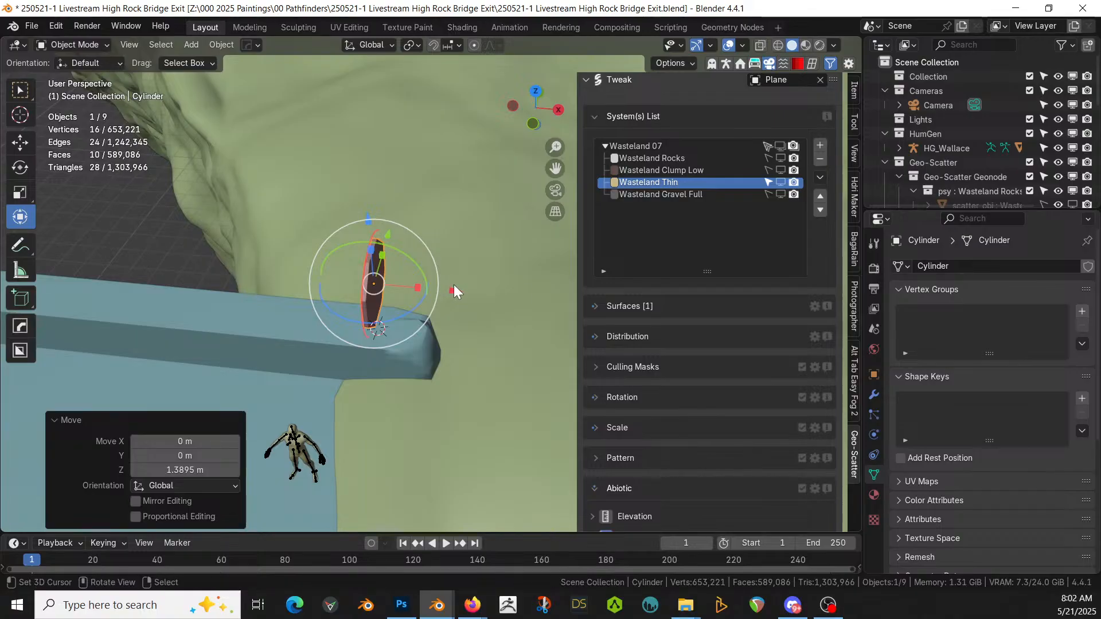
{"action": "key", "text": "shift+a"}
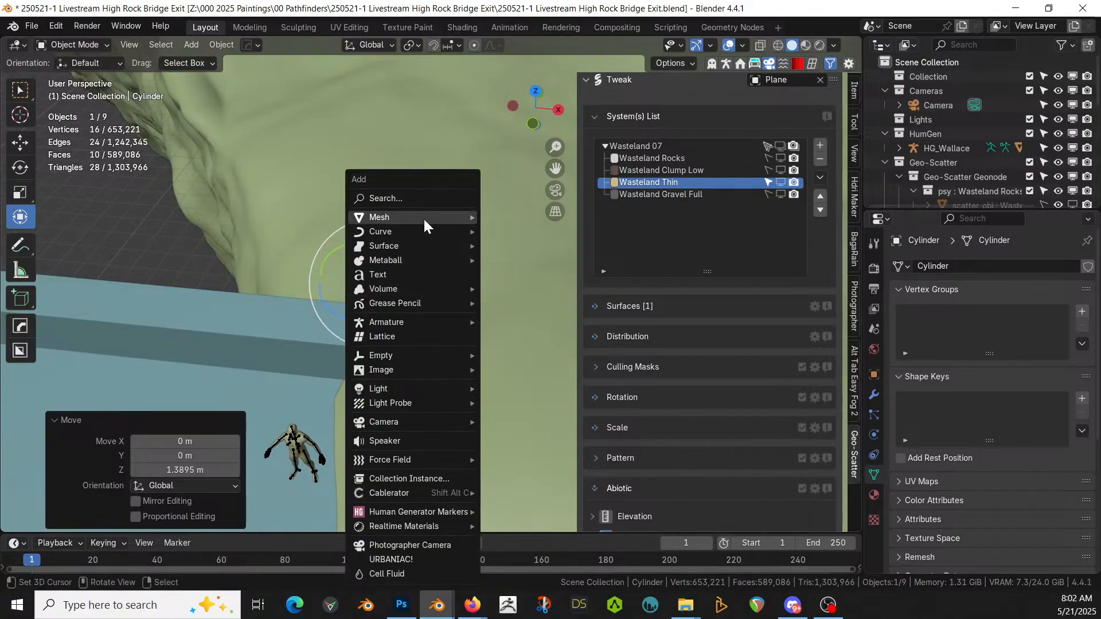
{"action": "mouse_move", "coordinate": [423, 218]}
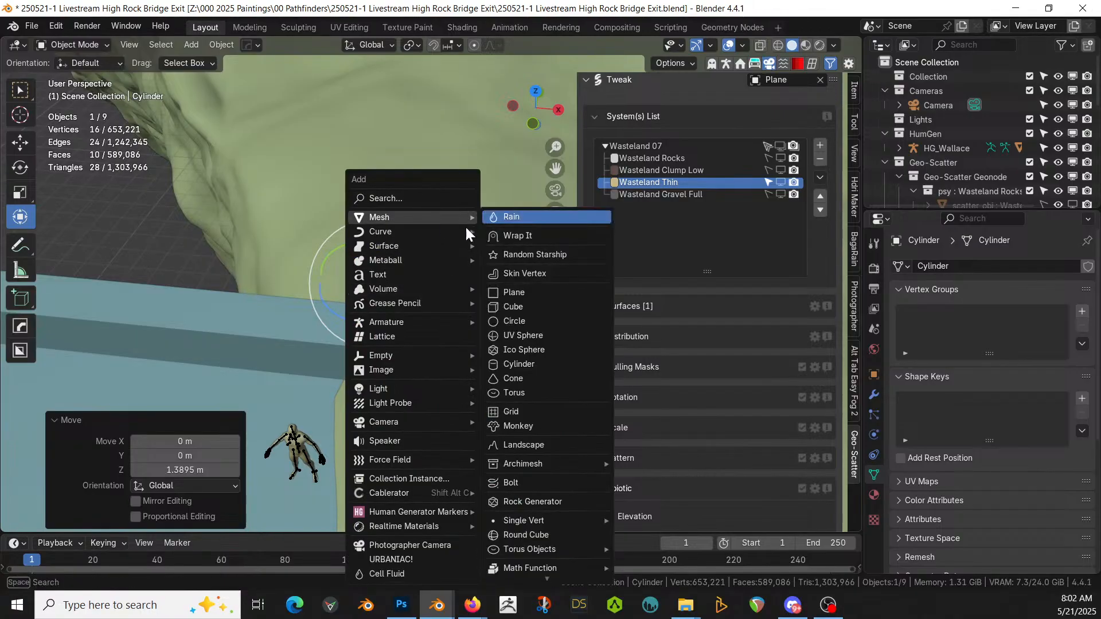
{"action": "left_click", "coordinate": [546, 360]}
{"action": "double_click", "coordinate": [173, 350]}
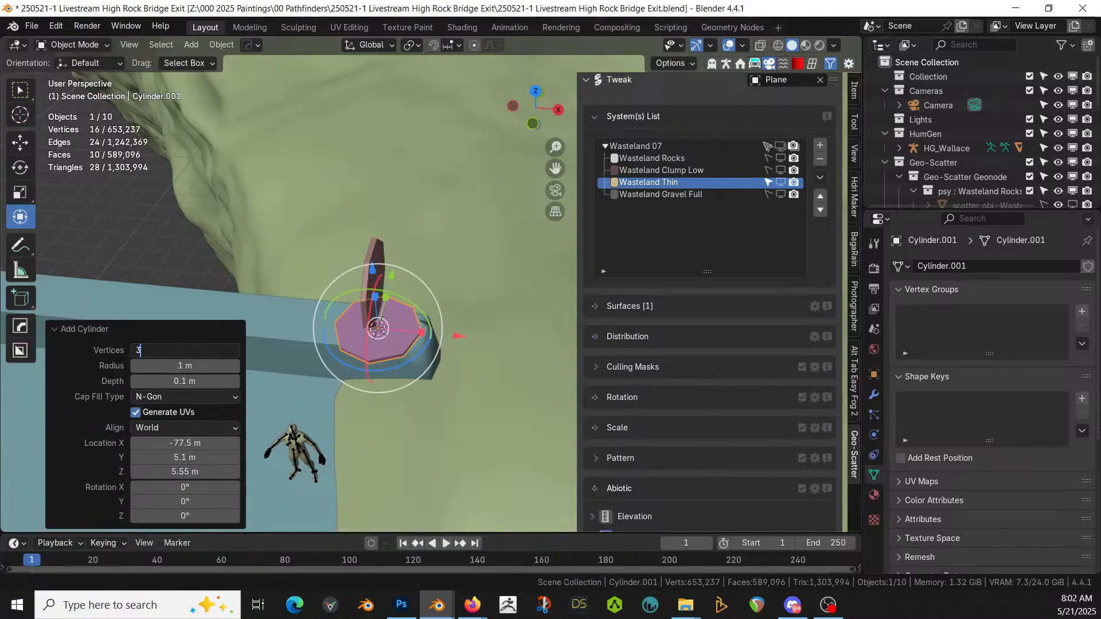
{"action": "key", "text": "Tab"}
{"action": "key", "text": "BackSpace"}
{"action": "key", "text": "Return"}
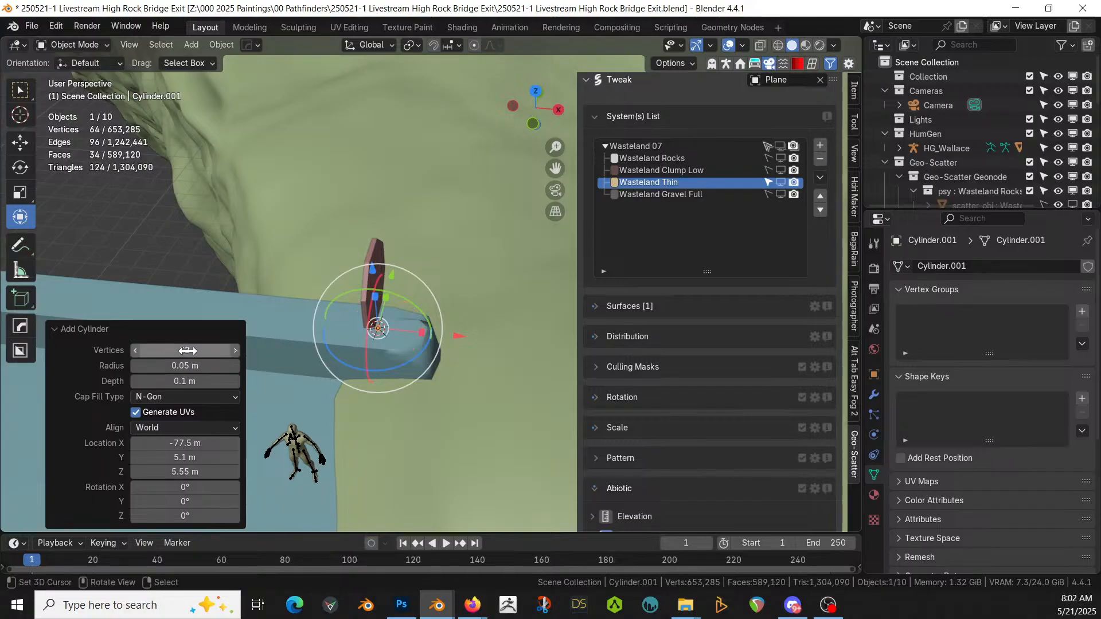
{"action": "left_click", "coordinate": [185, 382]}
{"action": "type", "text": "2"}
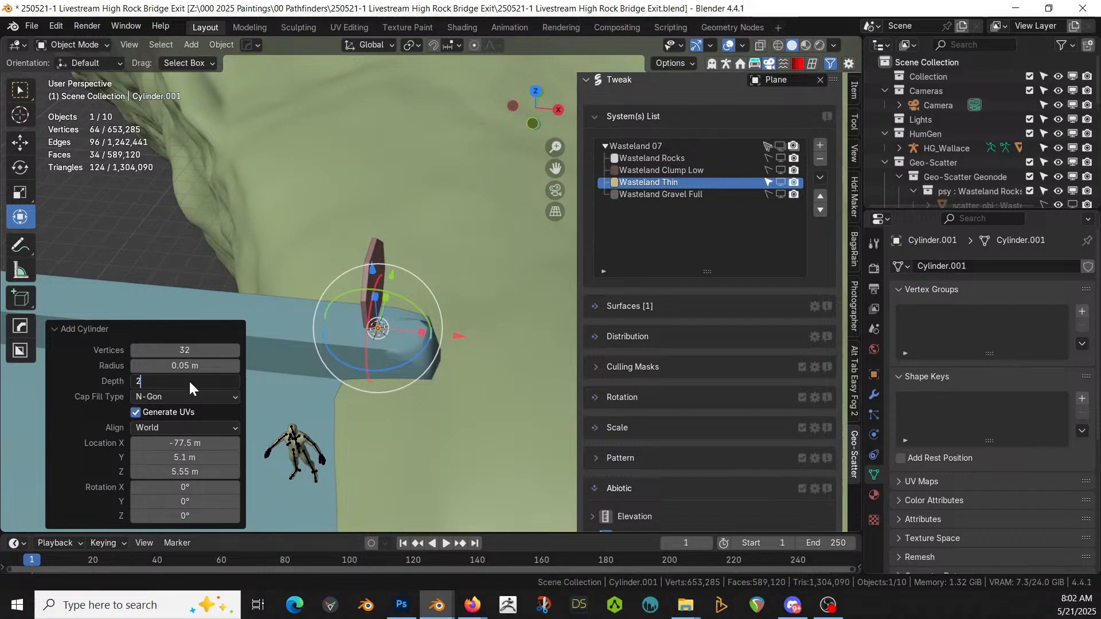
{"action": "key", "text": "Return"}
Step: Lower the new post about 0.52 m along Z so it sits beneath the octagonal disc
{"action": "middle_click_drag", "start_coordinate": [390, 379], "coordinate": [429, 243]}
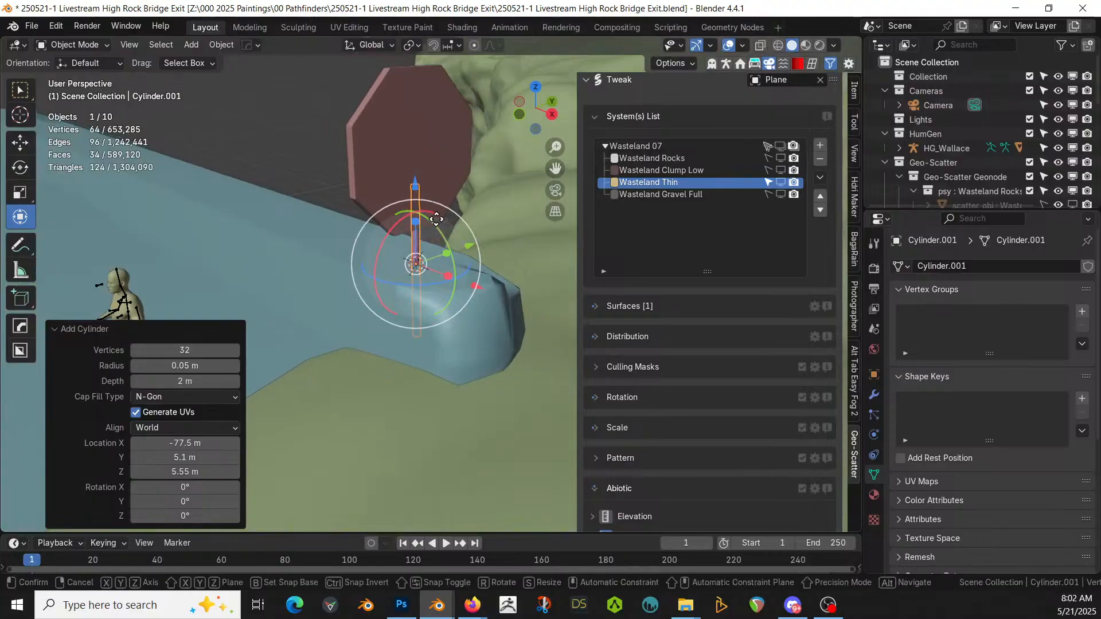
{"action": "key", "text": "g"}
{"action": "key", "text": "z"}
{"action": "left_click", "coordinate": [425, 245]}
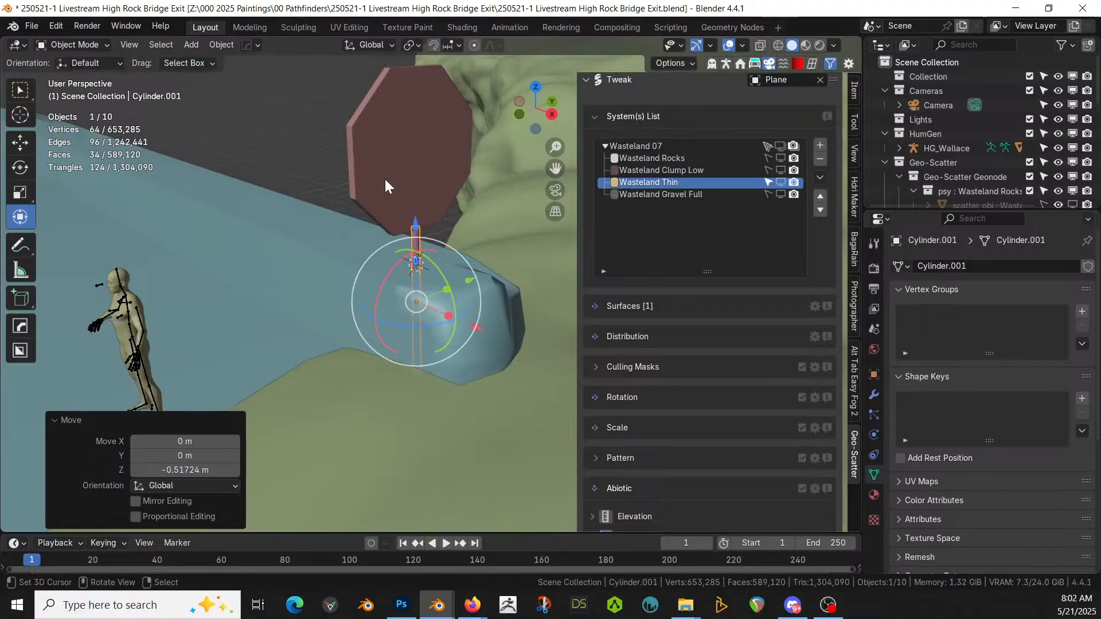
Step: Move the octagonal disc and post together about 1.92 m along X and raise them about 0.53 m along Z
{"action": "left_click", "coordinate": [380, 168], "text": "shift"}
{"action": "middle_click_drag", "start_coordinate": [380, 168], "coordinate": [421, 291]}
{"action": "key", "text": "g"}
{"action": "key", "text": "x"}
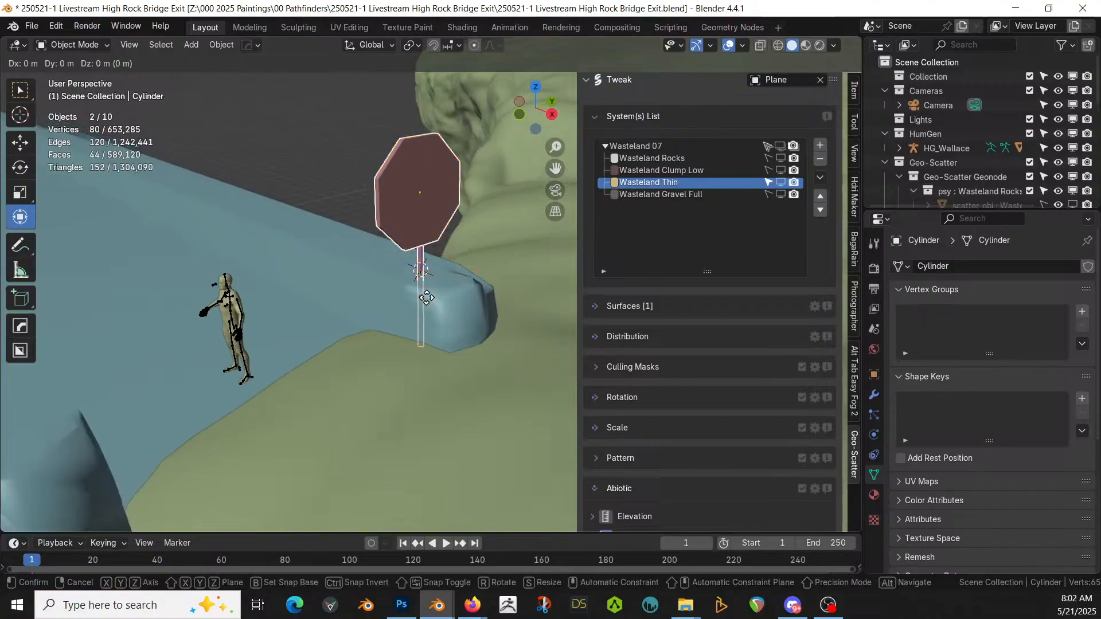
{"action": "left_click", "coordinate": [505, 355]}
{"action": "middle_click_drag", "start_coordinate": [506, 356], "coordinate": [427, 325]}
{"action": "key", "text": "g"}
{"action": "key", "text": "z"}
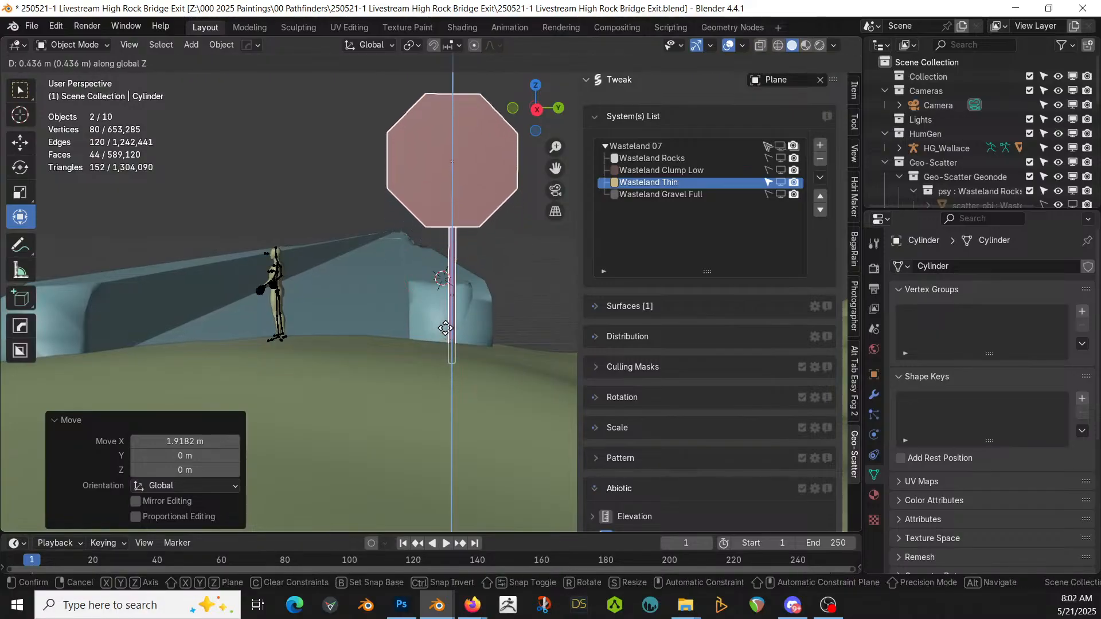
{"action": "left_click", "coordinate": [446, 321]}
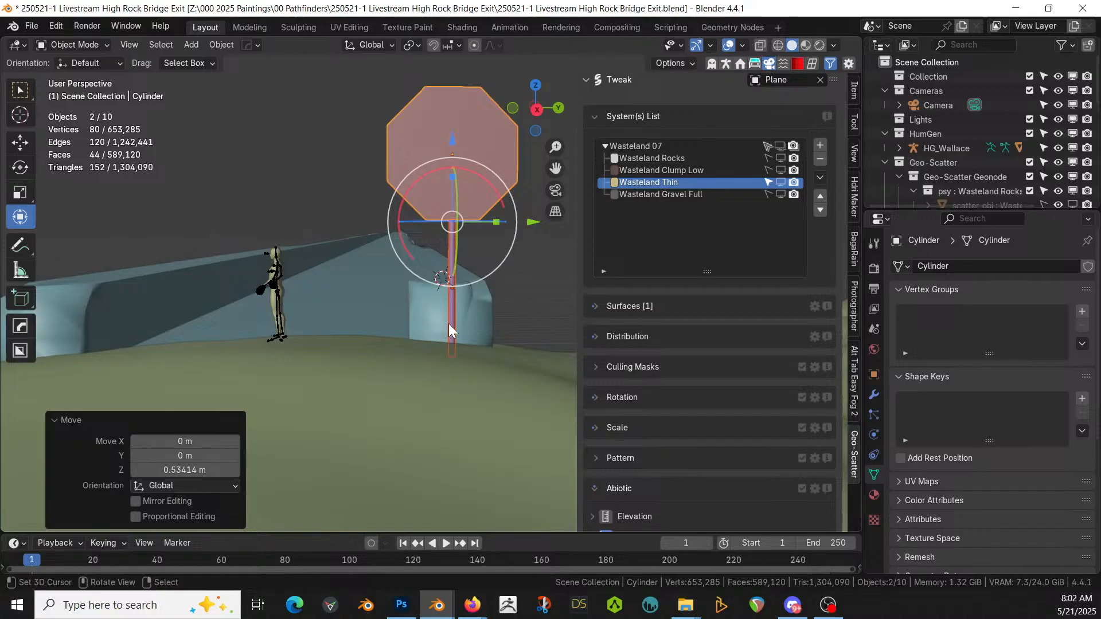
Step: Thin the octagonal disc by scaling it to about 0.38 along X, and apply its rotation and scale
{"action": "middle_click_drag", "start_coordinate": [425, 274], "coordinate": [352, 167]}
{"action": "left_click", "coordinate": [346, 157]}
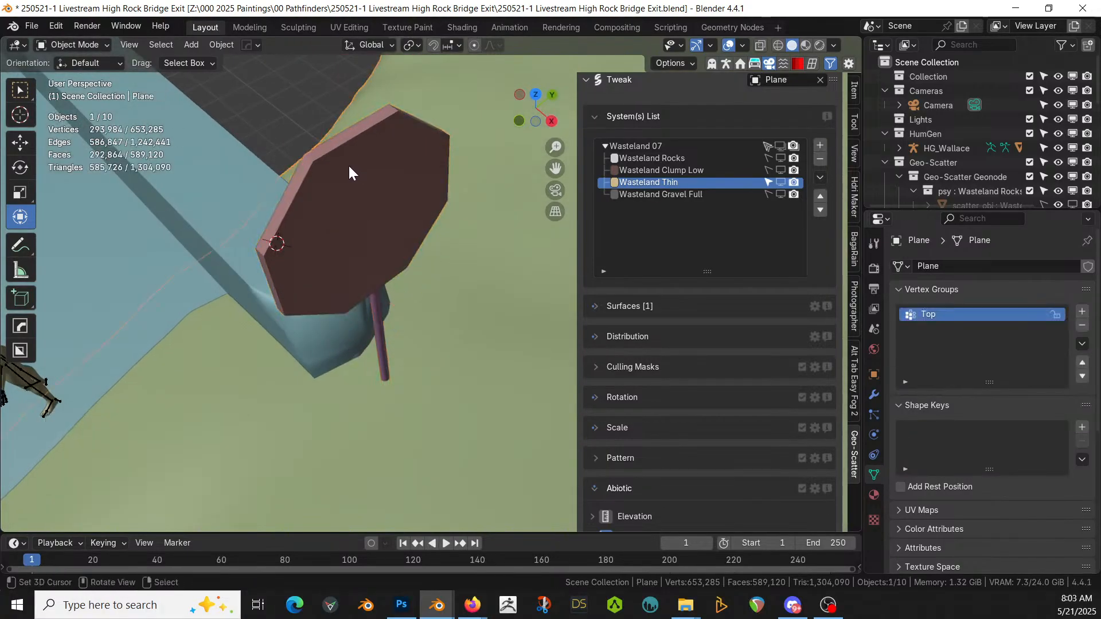
{"action": "left_click", "coordinate": [373, 205]}
{"action": "key", "text": "s"}
{"action": "key", "text": "x"}
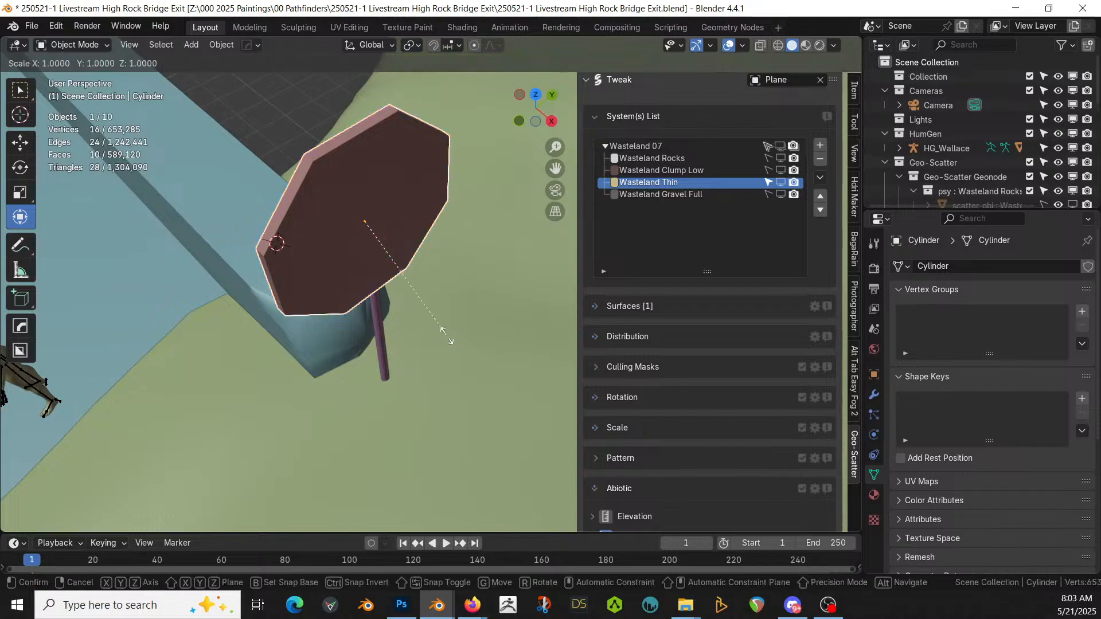
{"action": "left_click", "coordinate": [395, 261]}
{"action": "middle_click_drag", "start_coordinate": [398, 263], "coordinate": [381, 361]}
{"action": "scroll", "coordinate": [399, 212], "scroll_direction": "up", "scroll_amount": 2}
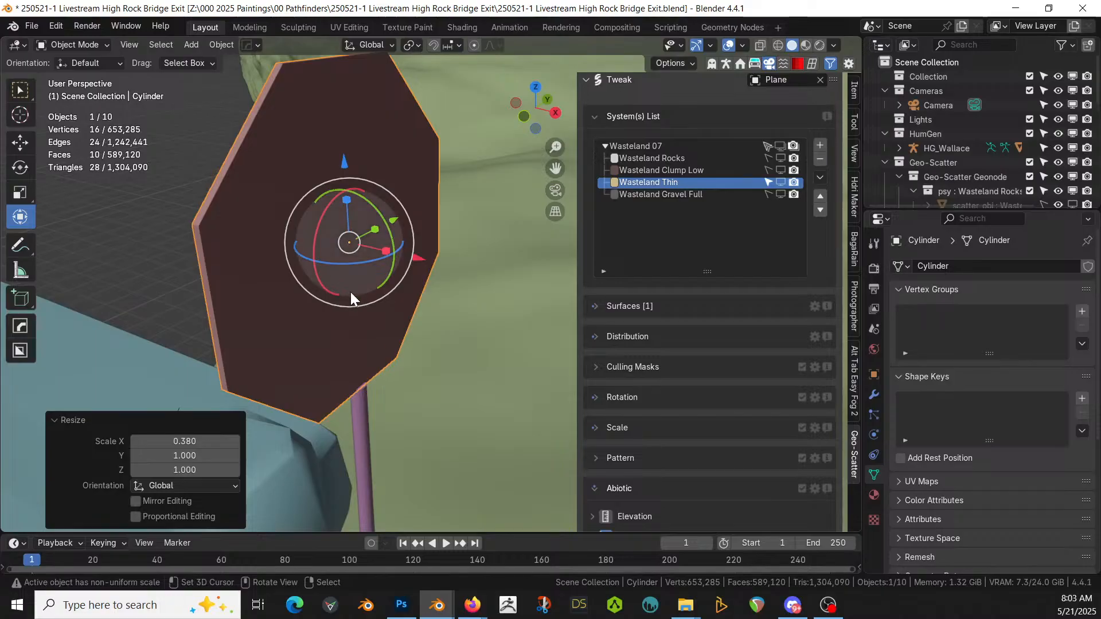
{"action": "key", "text": "ctrl+a"}
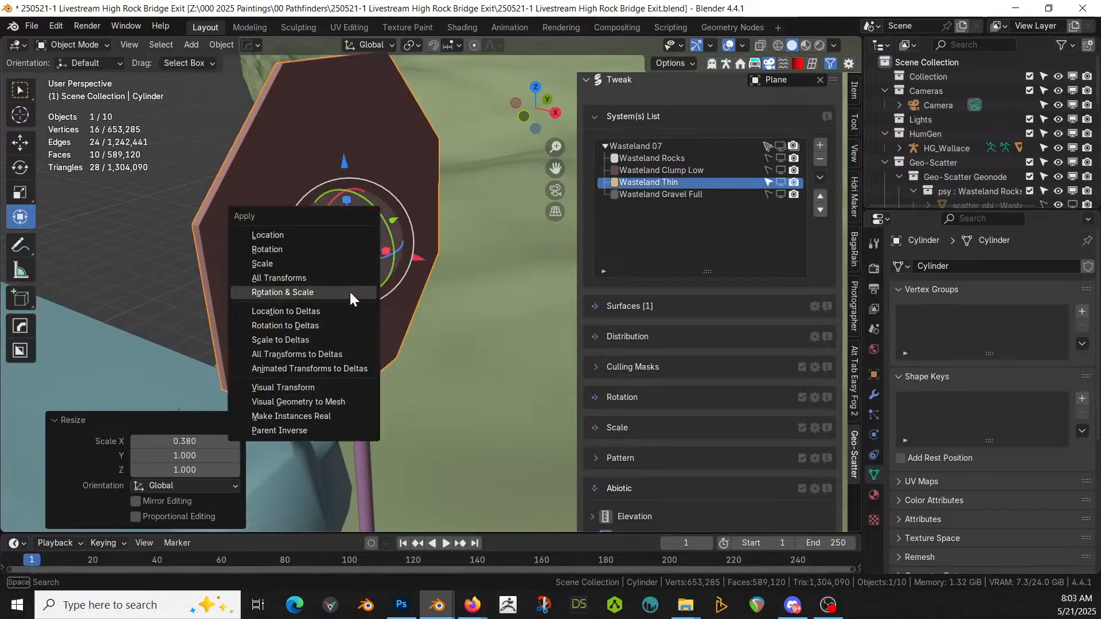
{"action": "left_click", "coordinate": [349, 291]}
Step: Inset the disc's front face by about 0.018 m and extrude it about 0.015 m inward to form a raised rim
{"action": "key", "text": "Tab"}
{"action": "left_click", "coordinate": [310, 271]}
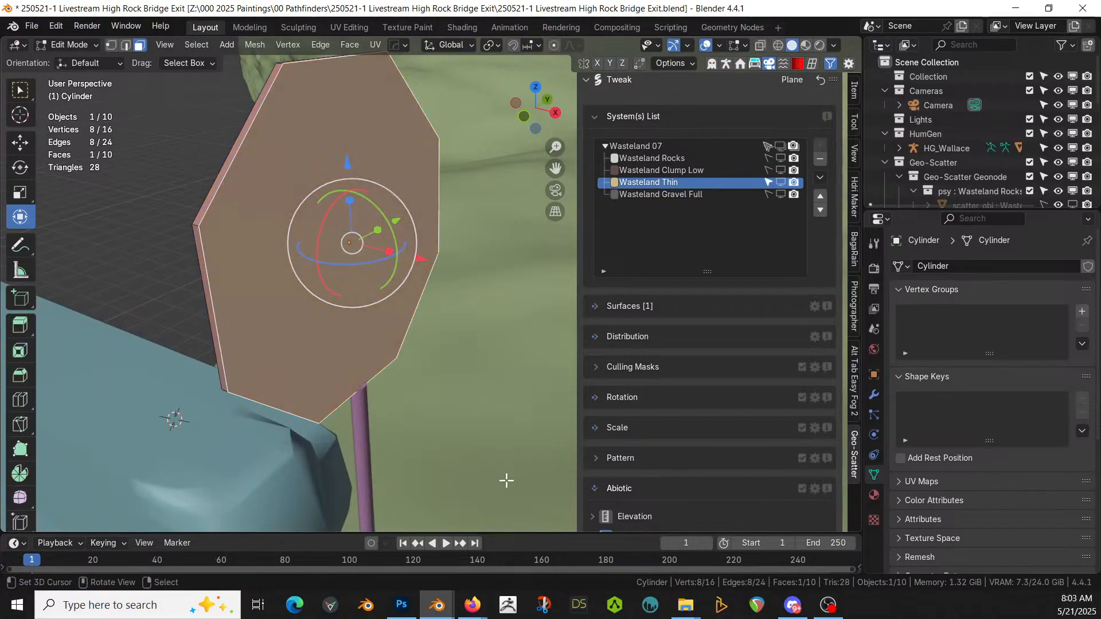
{"action": "key", "text": "i"}
{"action": "left_click", "coordinate": [505, 481]}
{"action": "scroll", "coordinate": [448, 451], "scroll_direction": "up", "scroll_amount": 4}
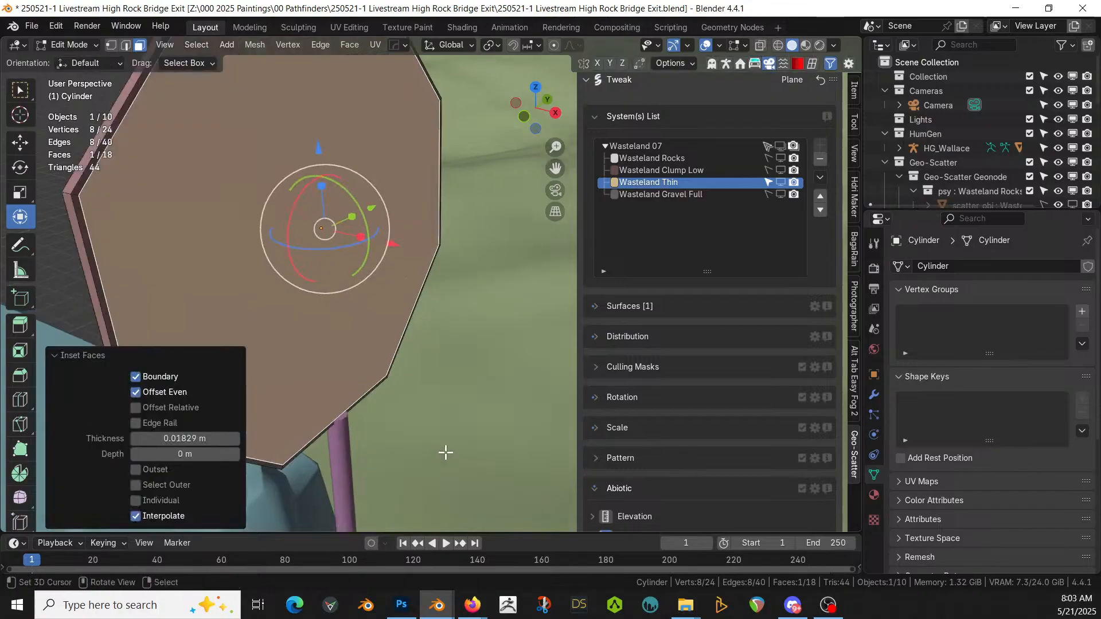
{"action": "key", "text": "e"}
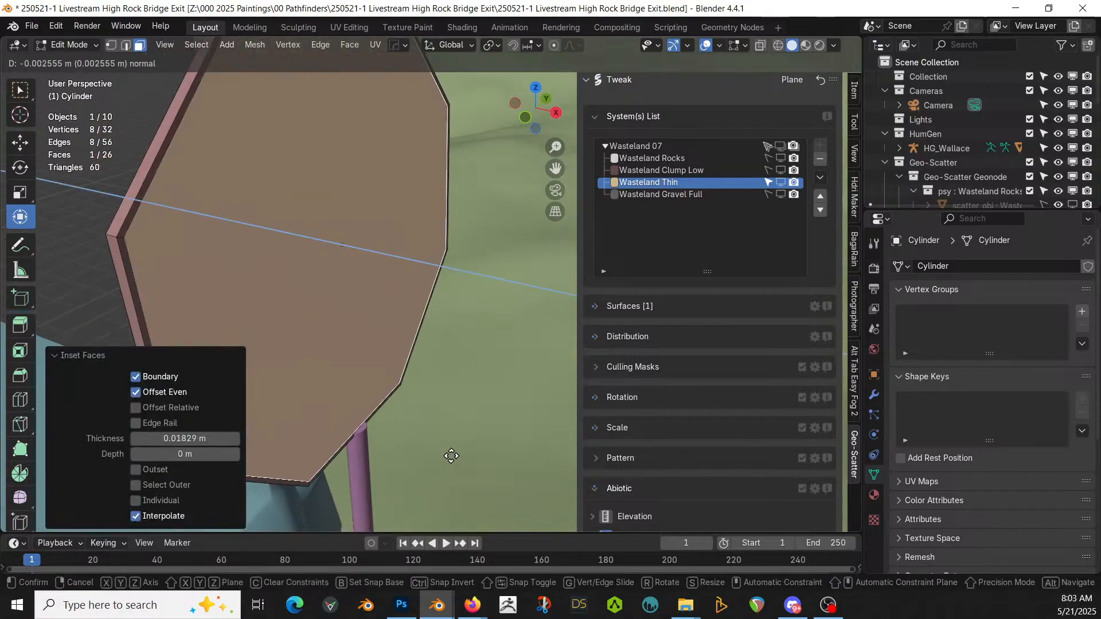
{"action": "left_click", "coordinate": [449, 453]}
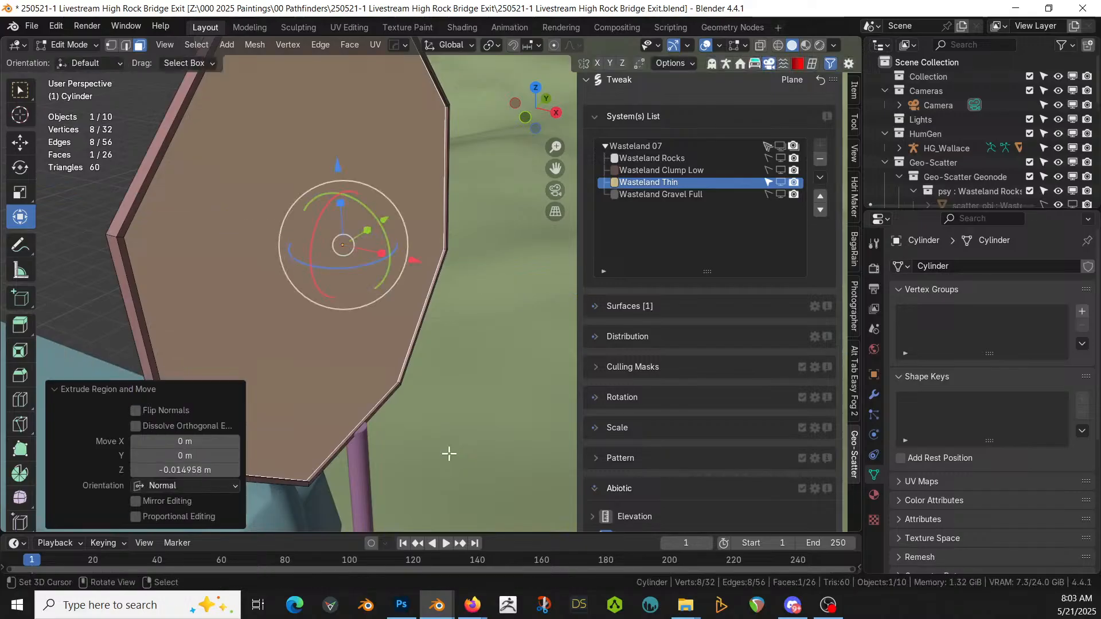
{"action": "scroll", "coordinate": [449, 453], "scroll_direction": "down", "scroll_amount": 2}
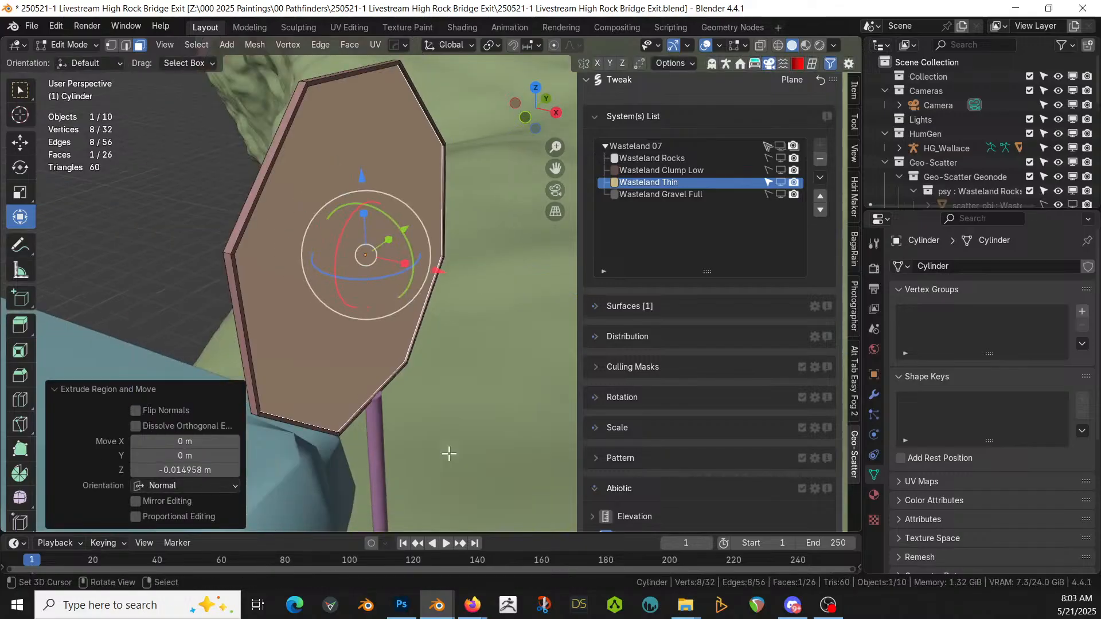
{"action": "key", "text": "Tab"}
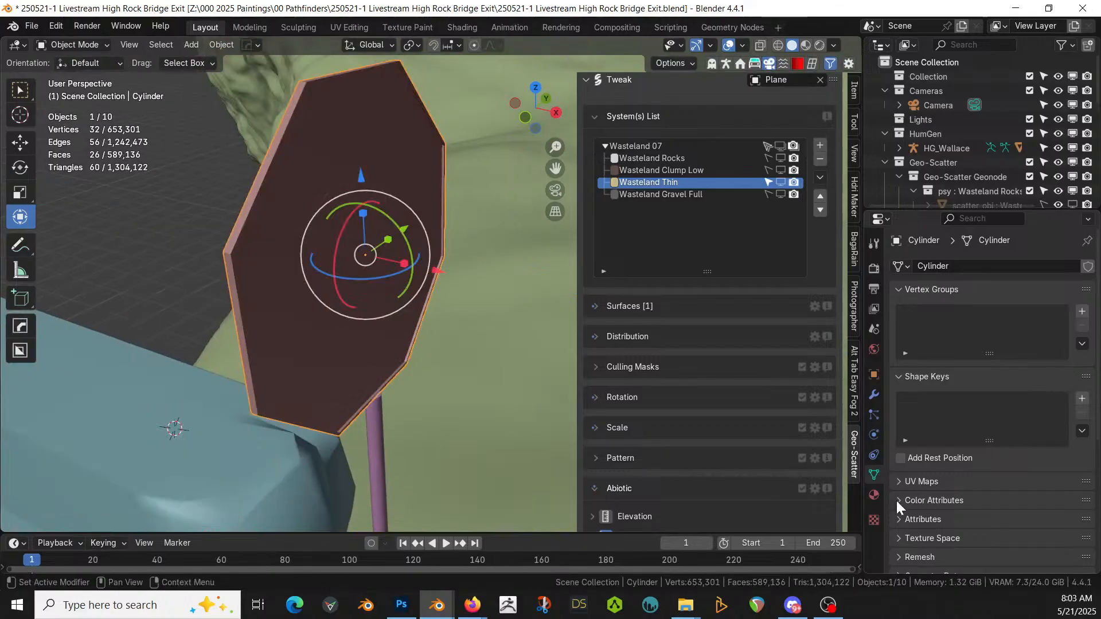
Step: Create a material on the sign, replace it with Seth_BG_Metal_Material from the KIT OPS Seth Materials pack, and show the viewport in rendered shading
{"action": "left_click", "coordinate": [874, 495]}
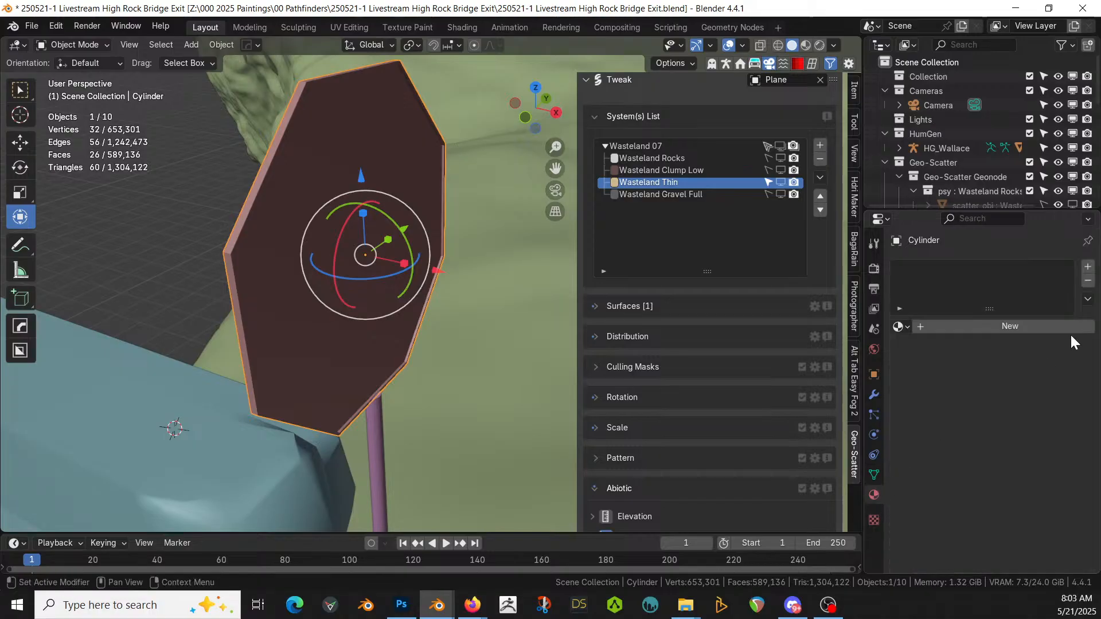
{"action": "left_click", "coordinate": [1037, 325]}
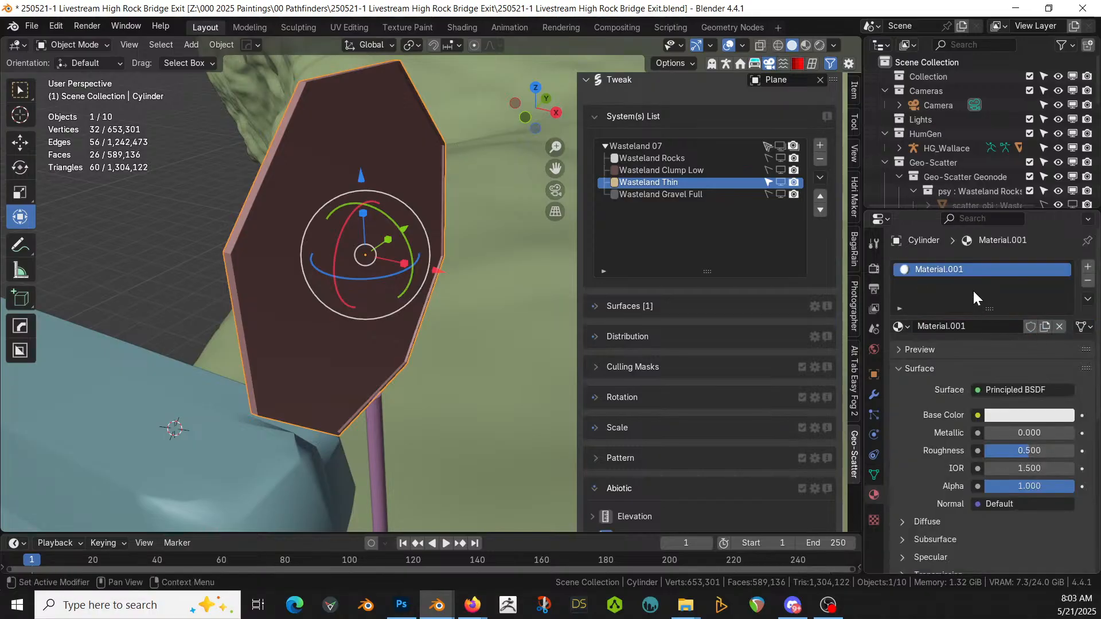
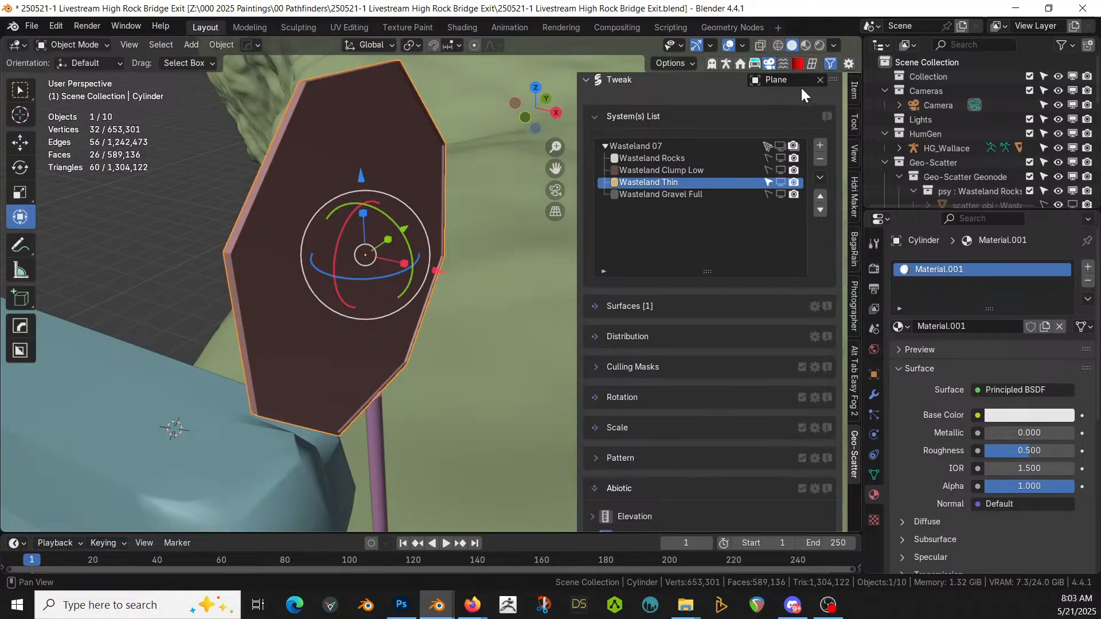
{"action": "left_click", "coordinate": [796, 63]}
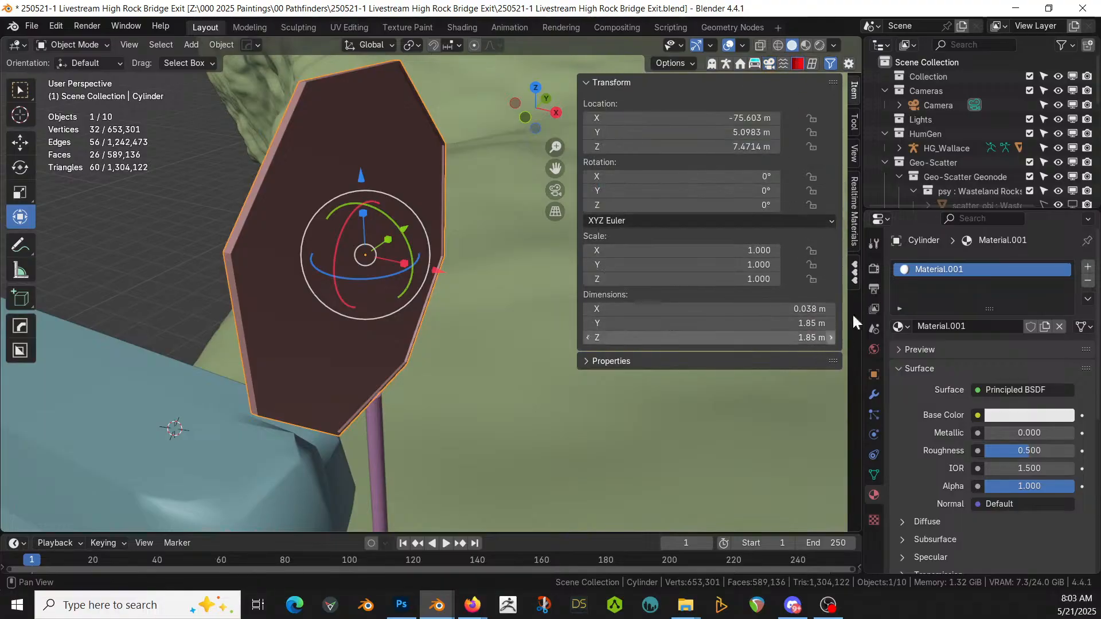
{"action": "left_click", "coordinate": [857, 271]}
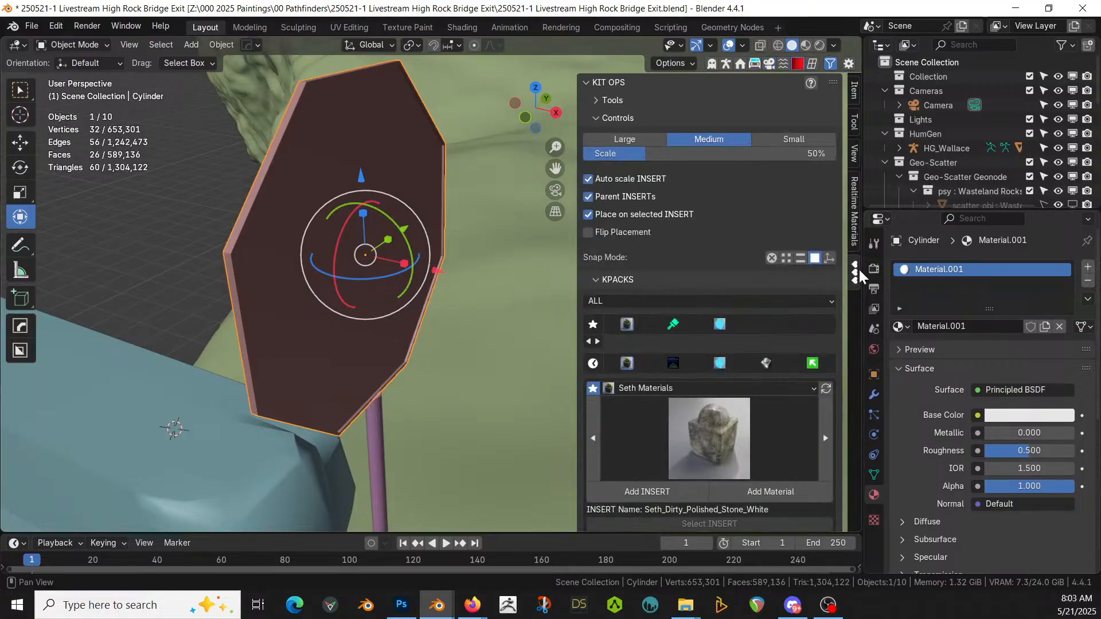
{"action": "left_click", "coordinate": [695, 431]}
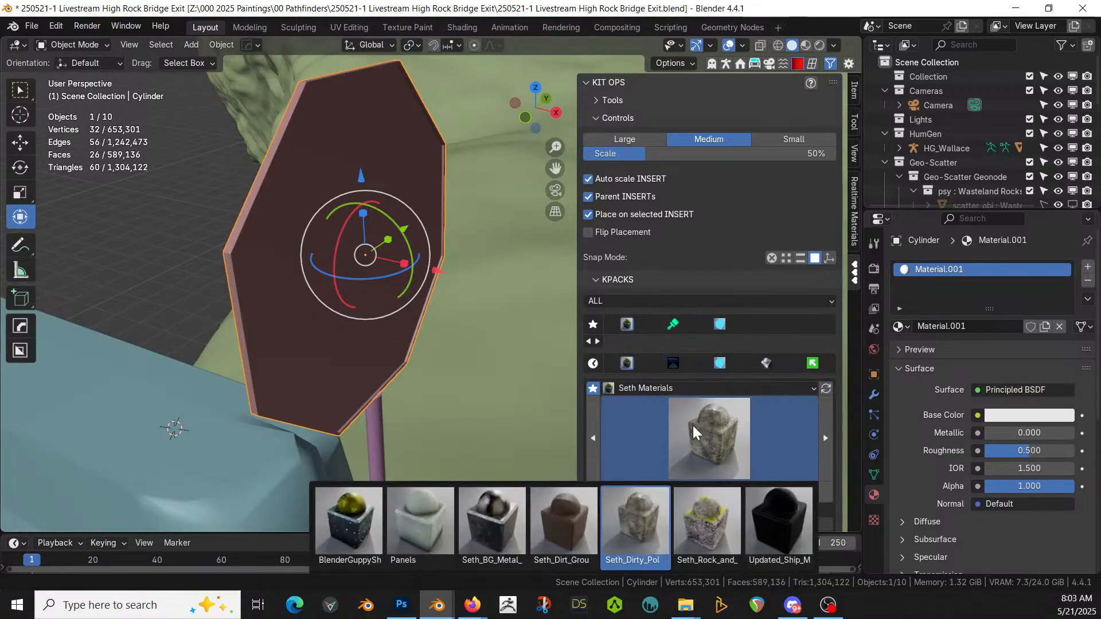
{"action": "left_click", "coordinate": [486, 535]}
{"action": "left_click", "coordinate": [752, 493]}
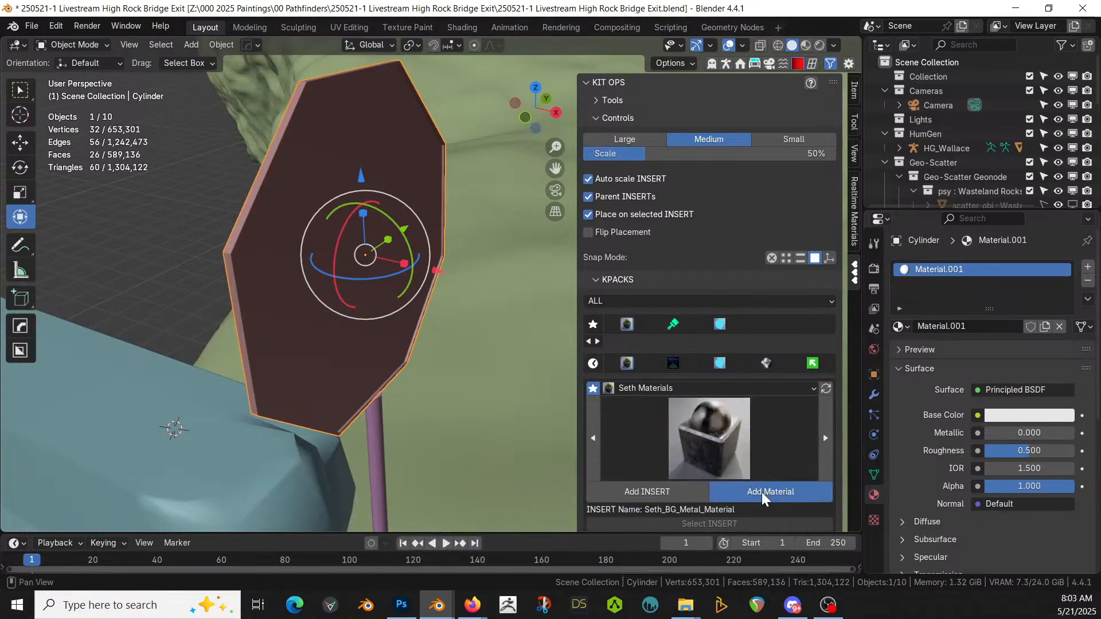
{"action": "key", "text": "z"}
{"action": "key", "text": "8"}
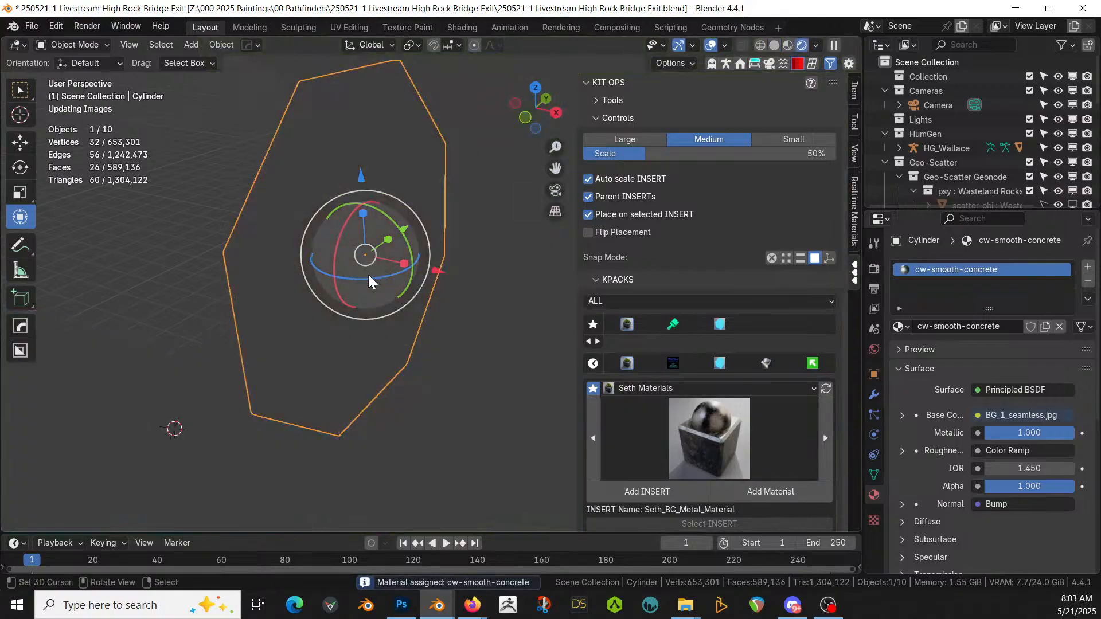
{"action": "middle_click_drag", "start_coordinate": [370, 285], "coordinate": [347, 278]}
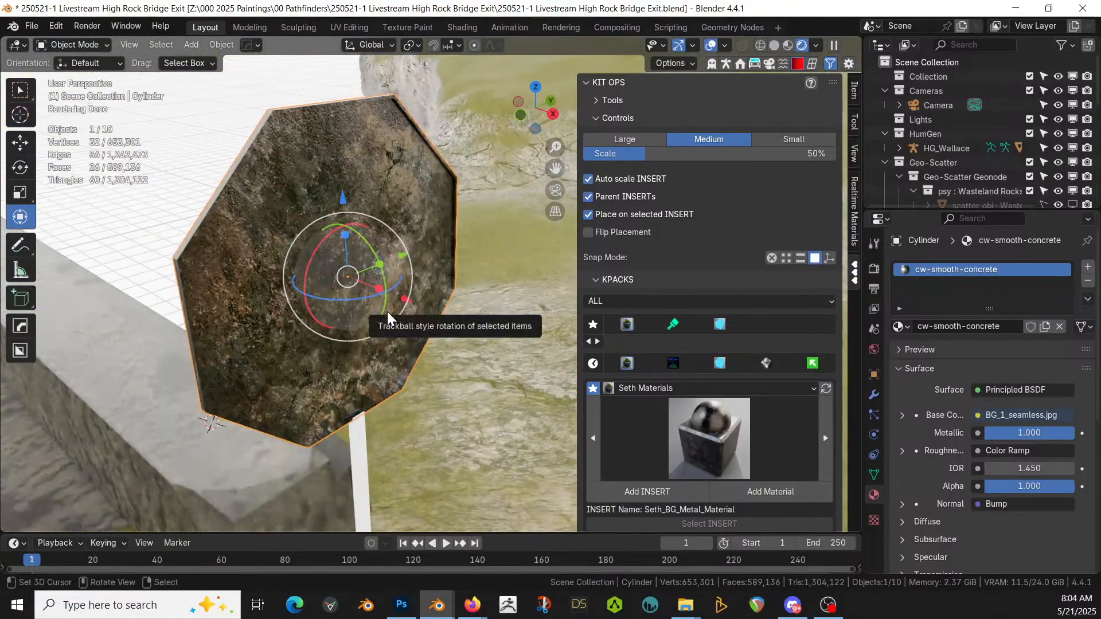
Step: Add a second material slot, assign it to the sign's recessed front face, and fill it with Dirty Yellow Paint on Dented Metal
{"action": "key", "text": "Tab"}
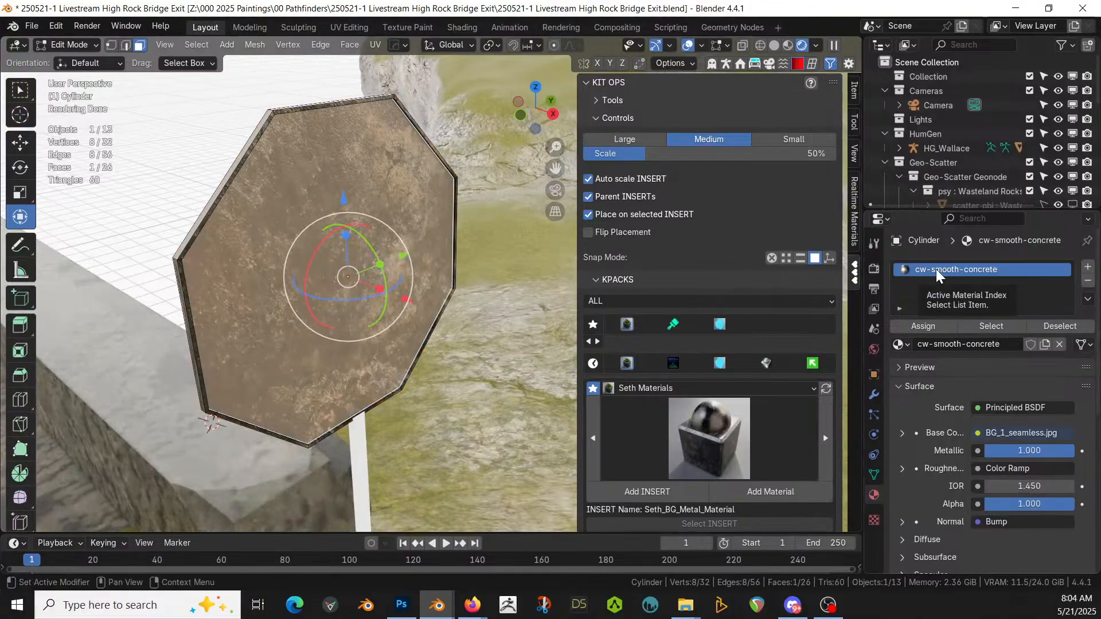
{"action": "left_click", "coordinate": [1087, 267]}
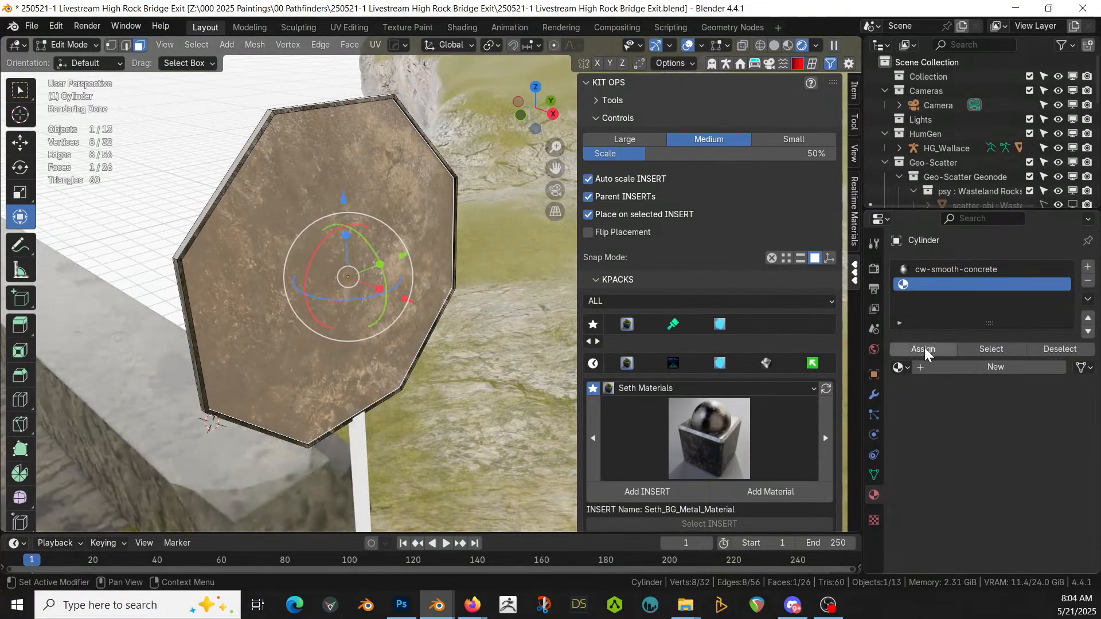
{"action": "left_click", "coordinate": [924, 349]}
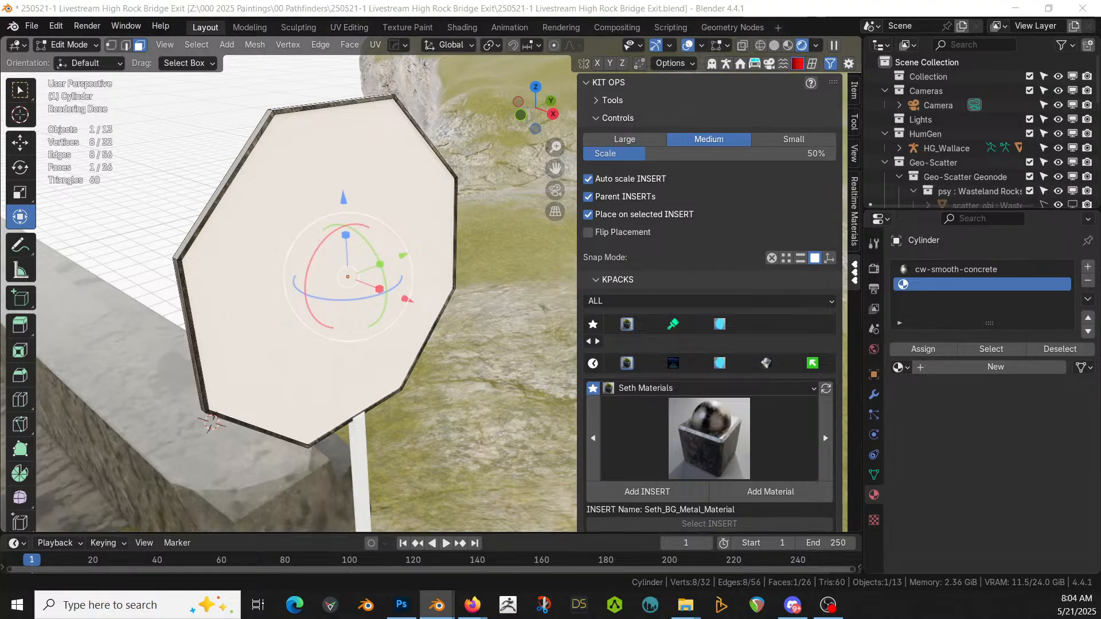
{"action": "mouse_move", "coordinate": [824, 494]}
{"action": "left_mouse_down"}
{"action": "mouse_move", "coordinate": [1049, 371]}
{"action": "mouse_move", "coordinate": [993, 292]}
{"action": "left_mouse_up"}
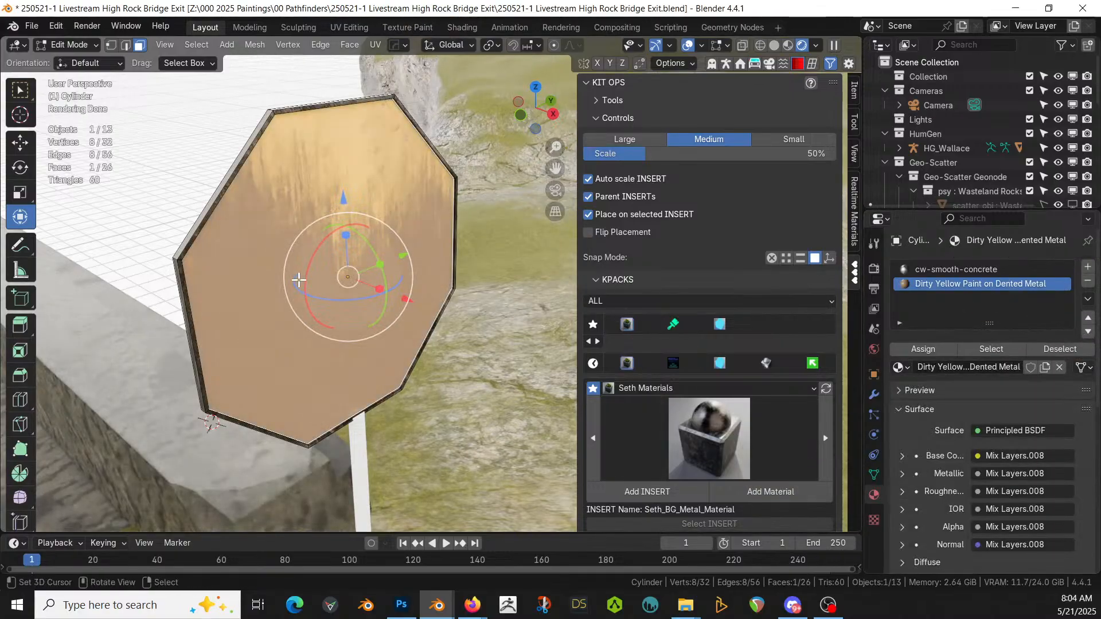
{"action": "key", "text": "Tab"}
Step: Apply all transforms, including location, rotation and scale, to the octagonal sign
{"action": "key", "text": "ctrl+a"}
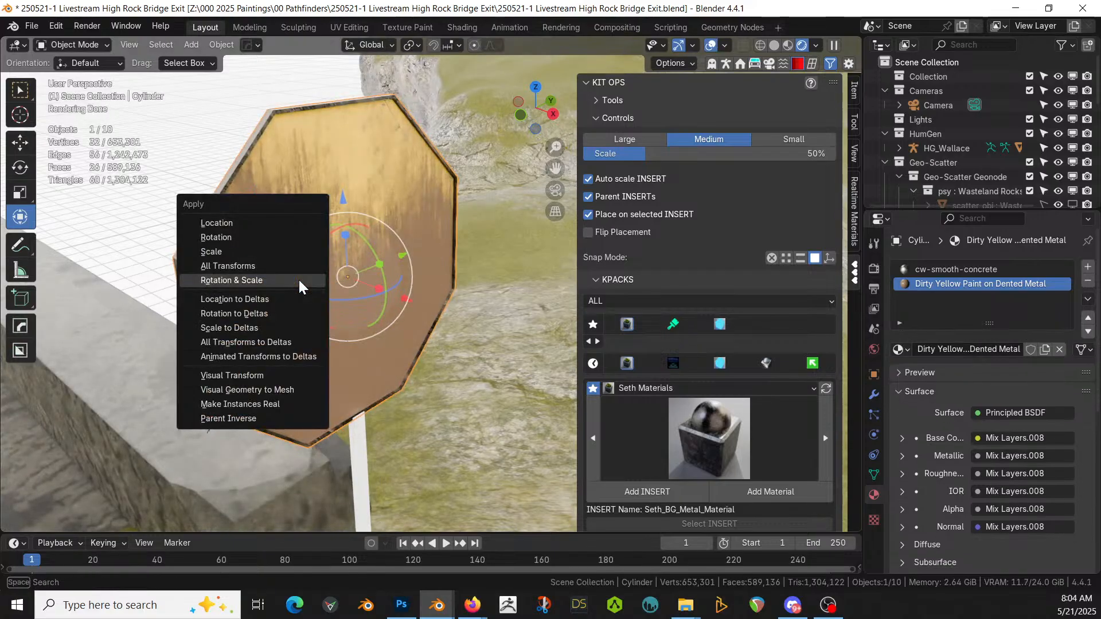
{"action": "left_click", "coordinate": [299, 280]}
{"action": "key", "text": "ctrl+a"}
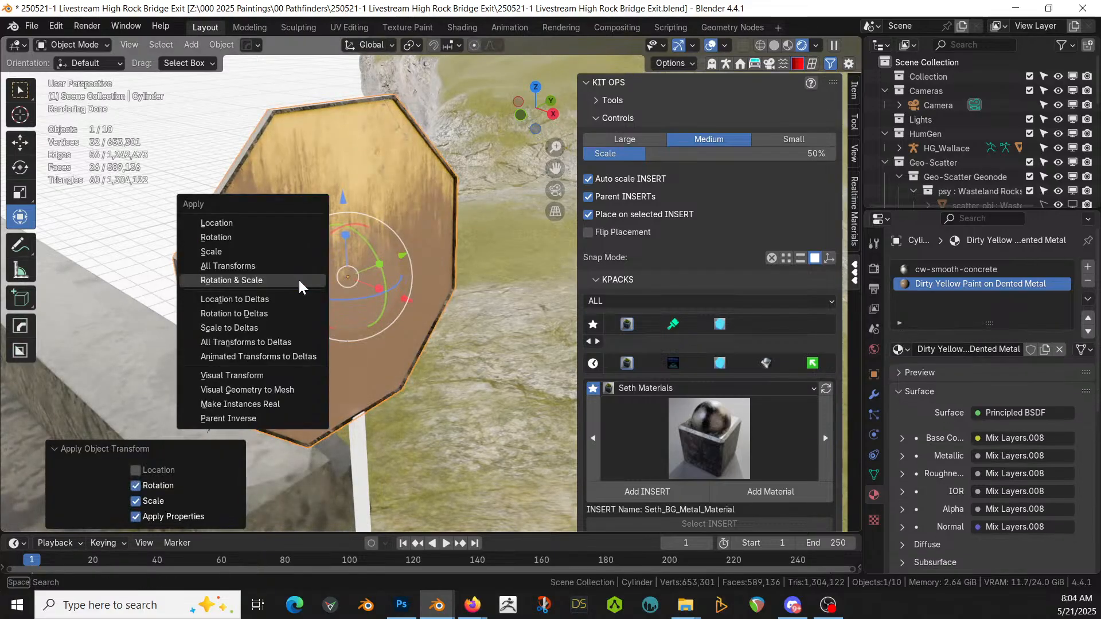
{"action": "left_click", "coordinate": [256, 267]}
{"action": "middle_click_drag", "start_coordinate": [358, 324], "coordinate": [304, 315]}
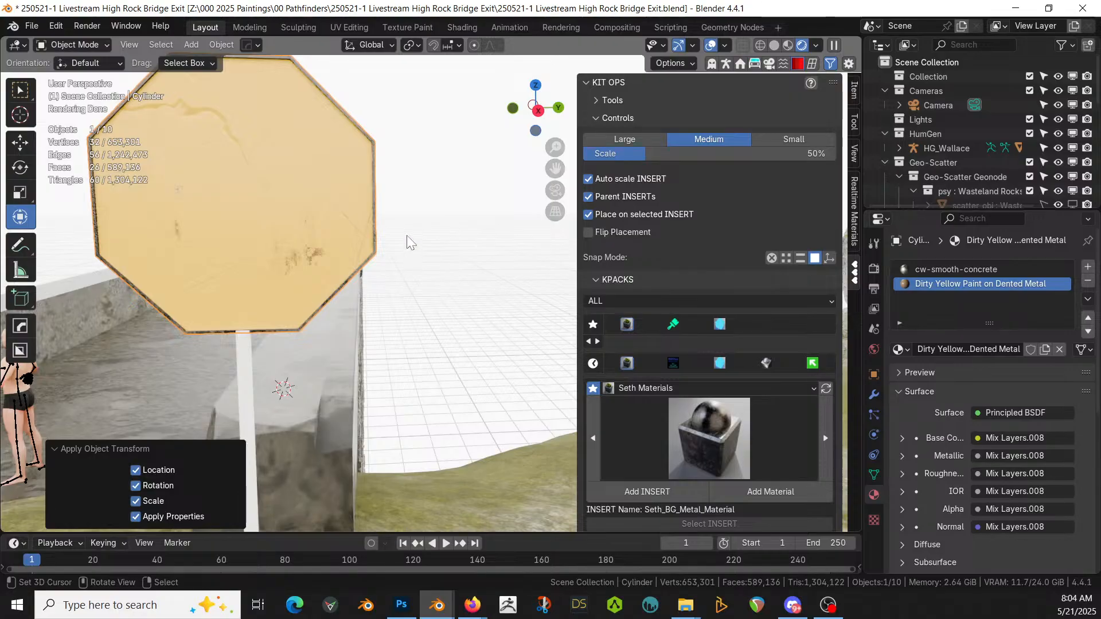
{"action": "middle_click_drag", "start_coordinate": [332, 326], "coordinate": [351, 334]}
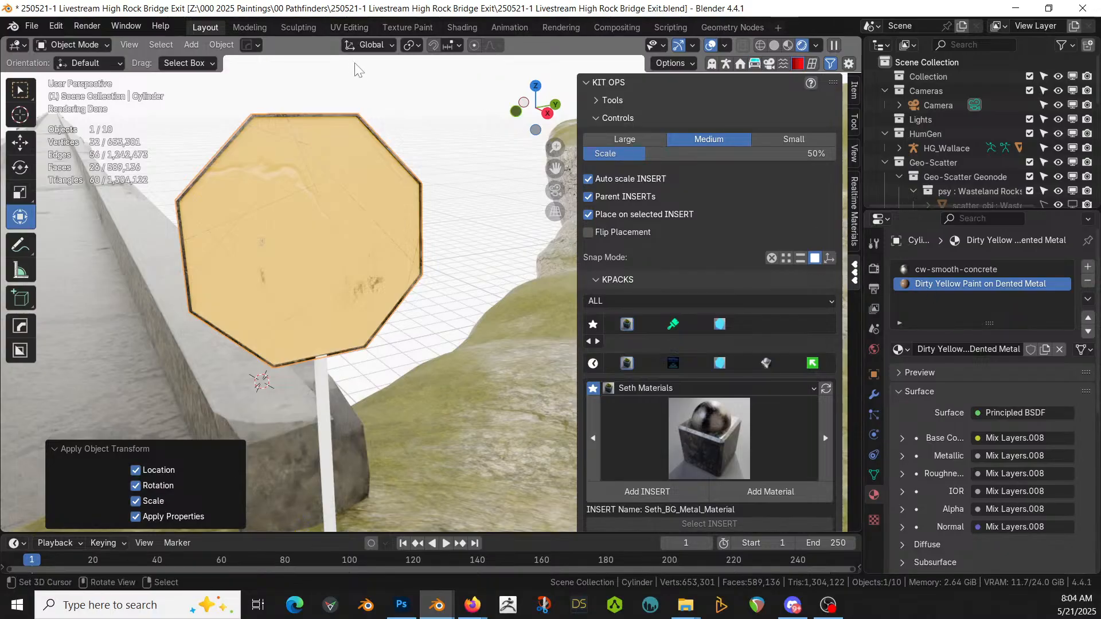
Step: Switch to the Shading workspace, frame the sign, and spread out the Material Output and Mix Layers nodes around its Principled BSDF
{"action": "left_click", "coordinate": [462, 28]}
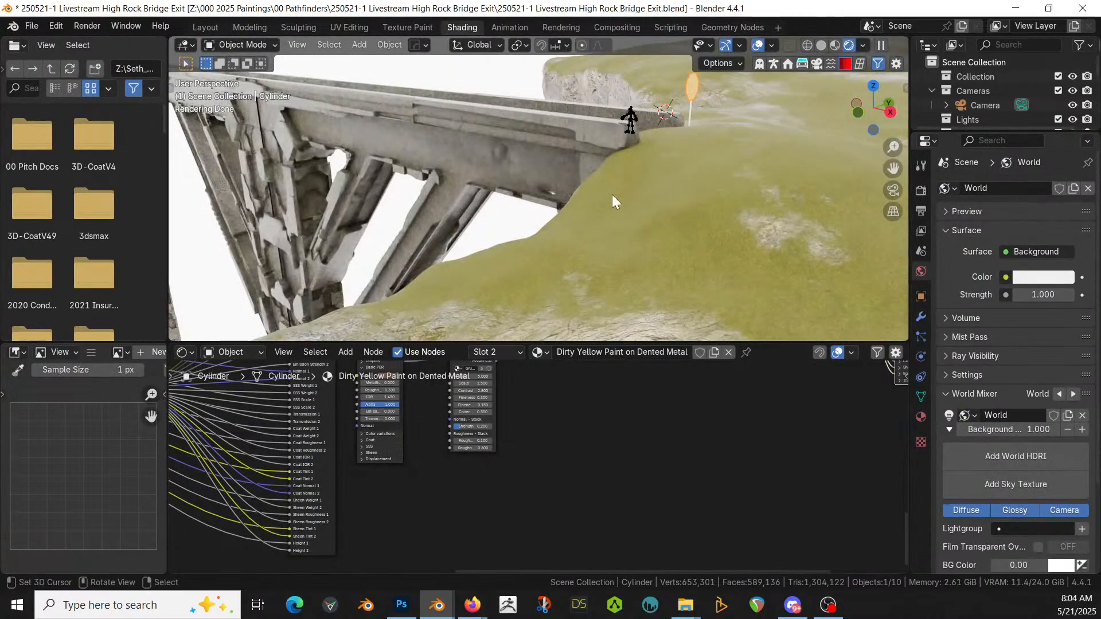
{"action": "key", "text": "KP_Decimal"}
{"action": "middle_click_drag", "start_coordinate": [561, 493], "coordinate": [747, 497]}
{"action": "left_click_drag", "start_coordinate": [490, 461], "coordinate": [720, 488]}
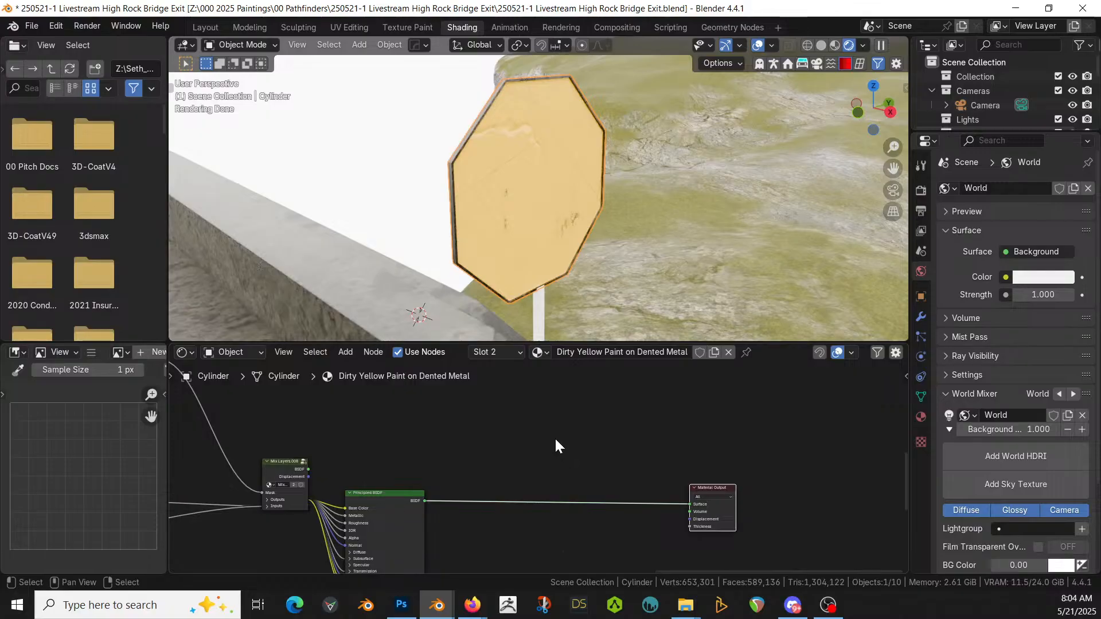
{"action": "middle_click_drag", "start_coordinate": [555, 441], "coordinate": [579, 476]}
{"action": "key", "text": "shift+a"}
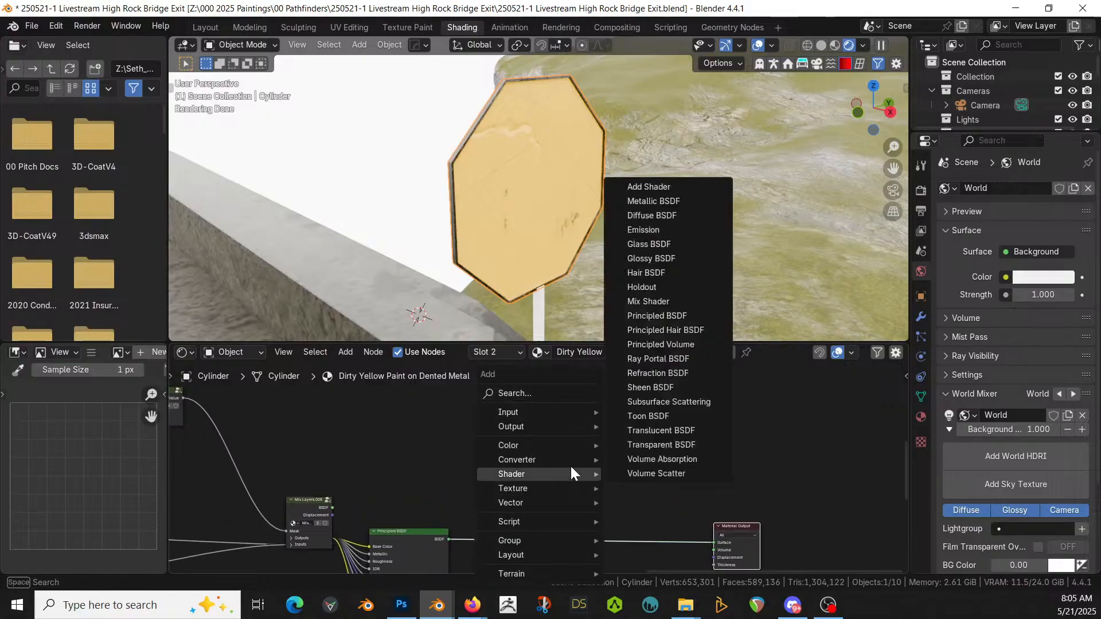
{"action": "mouse_move", "coordinate": [539, 407]}
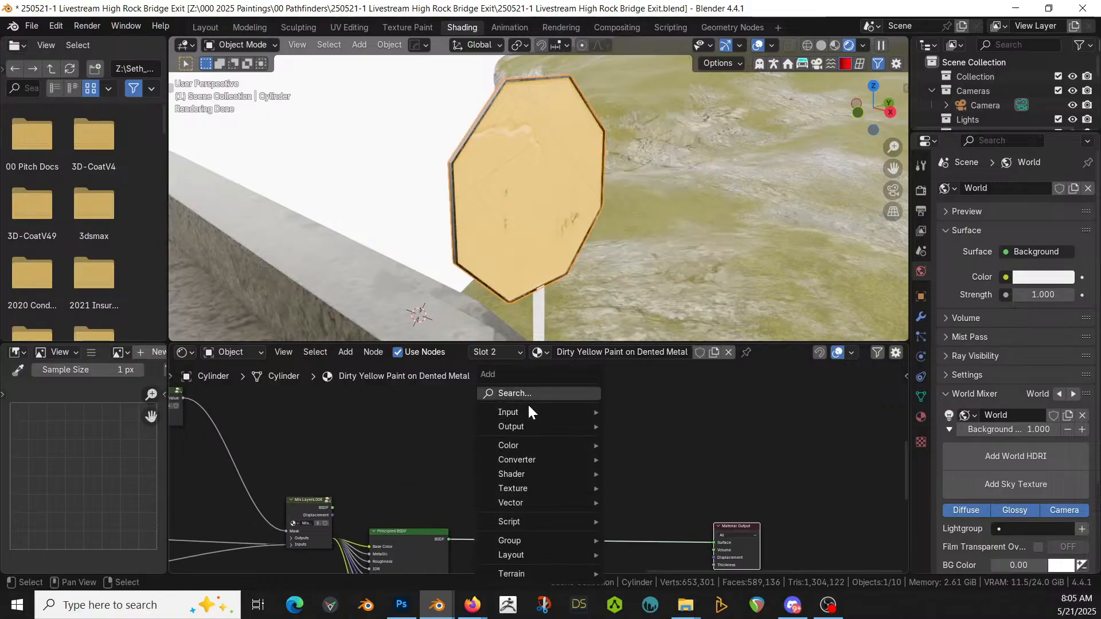
{"action": "middle_click_drag", "start_coordinate": [451, 473], "coordinate": [577, 408]}
{"action": "left_click_drag", "start_coordinate": [436, 436], "coordinate": [354, 483]}
{"action": "middle_click_drag", "start_coordinate": [353, 483], "coordinate": [510, 460]}
Step: Add an Image Texture node above the Mix Layers node, keep Linear interpolation, and load Don't Jump Sign.png into it
{"action": "key", "text": "shift+a"}
{"action": "left_click", "coordinate": [525, 393]}
{"action": "type", "text": "ima"}
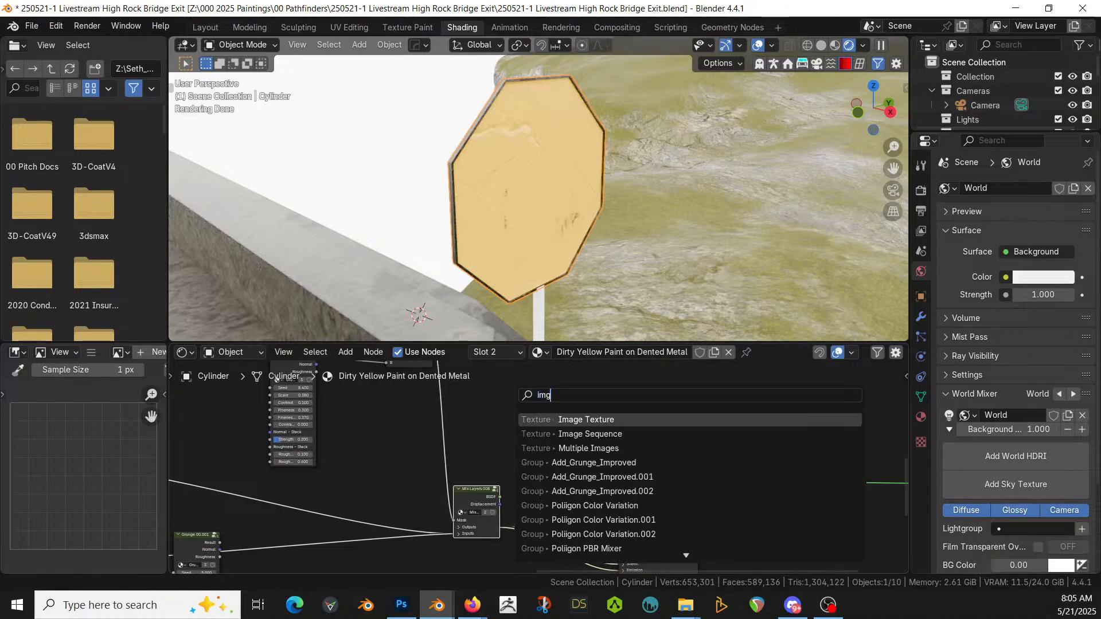
{"action": "key", "text": "Return"}
{"action": "left_click", "coordinate": [512, 394]}
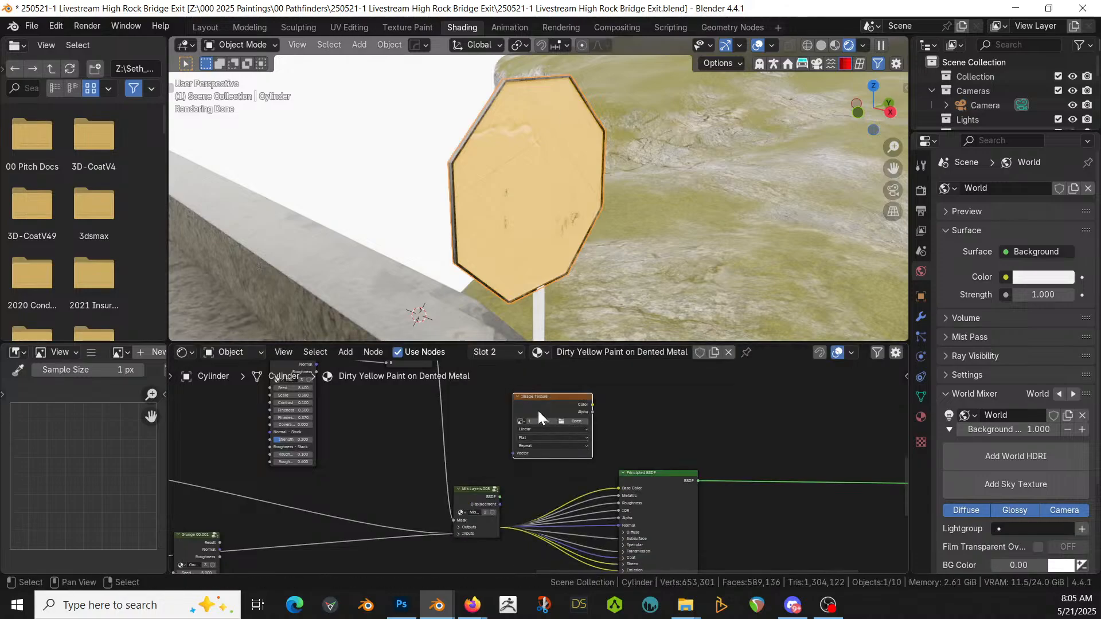
{"action": "left_click", "coordinate": [563, 429]}
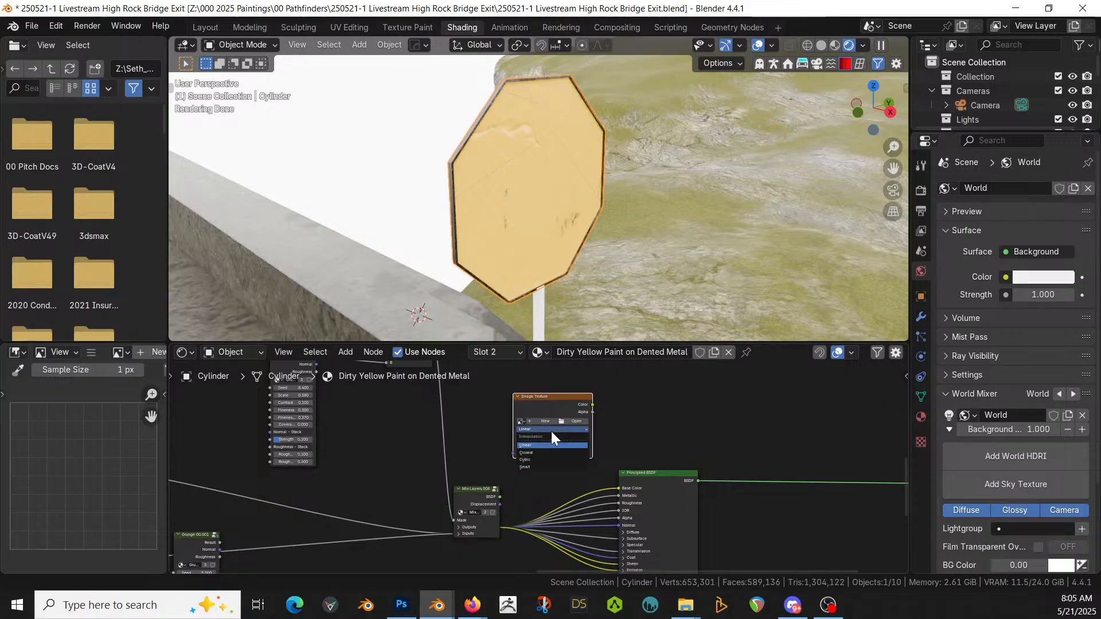
{"action": "left_click", "coordinate": [545, 445]}
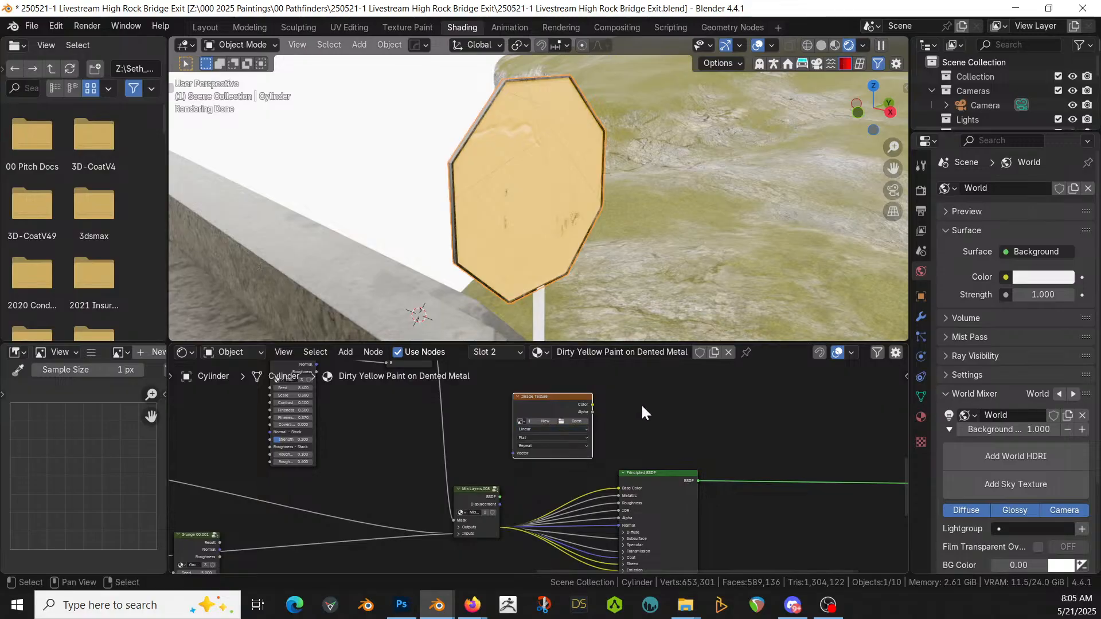
{"action": "left_click", "coordinate": [576, 421]}
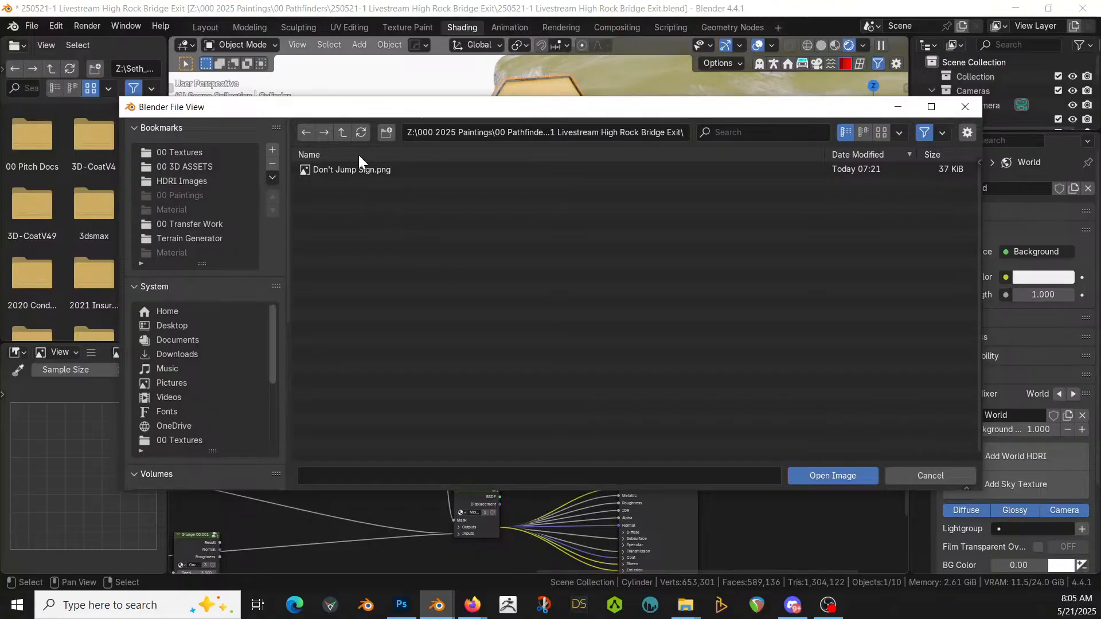
{"action": "double_click", "coordinate": [357, 170]}
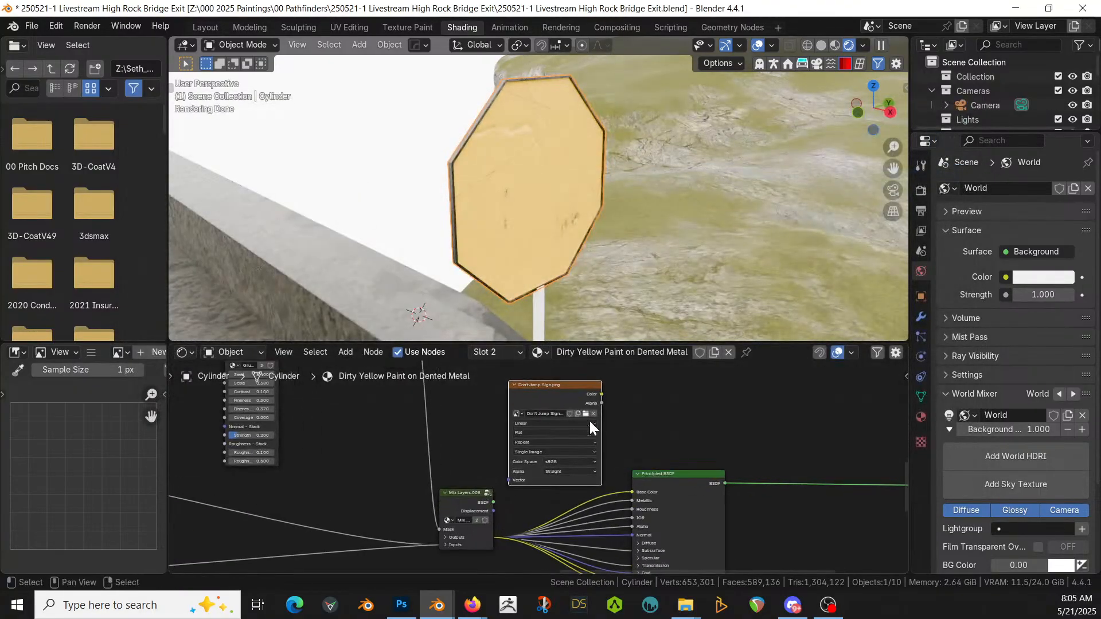
Step: Shift the Principled BSDF node aside and add a Mix Color node between the image texture and it
{"action": "left_click_drag", "start_coordinate": [717, 484], "coordinate": [819, 522]}
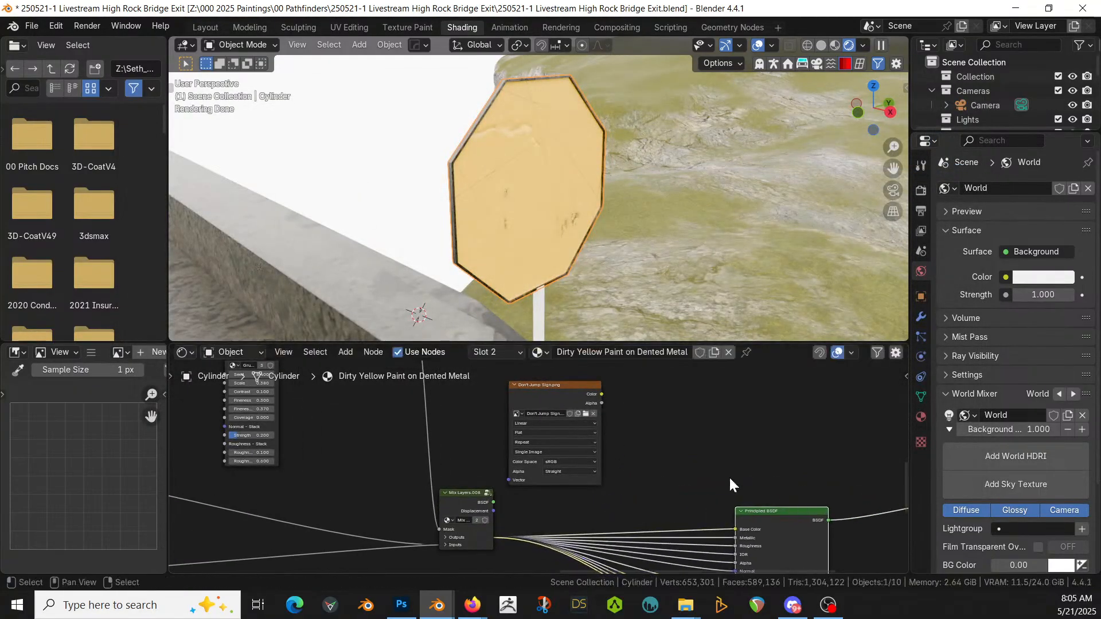
{"action": "key", "text": "shift+a"}
{"action": "left_click", "coordinate": [600, 393]}
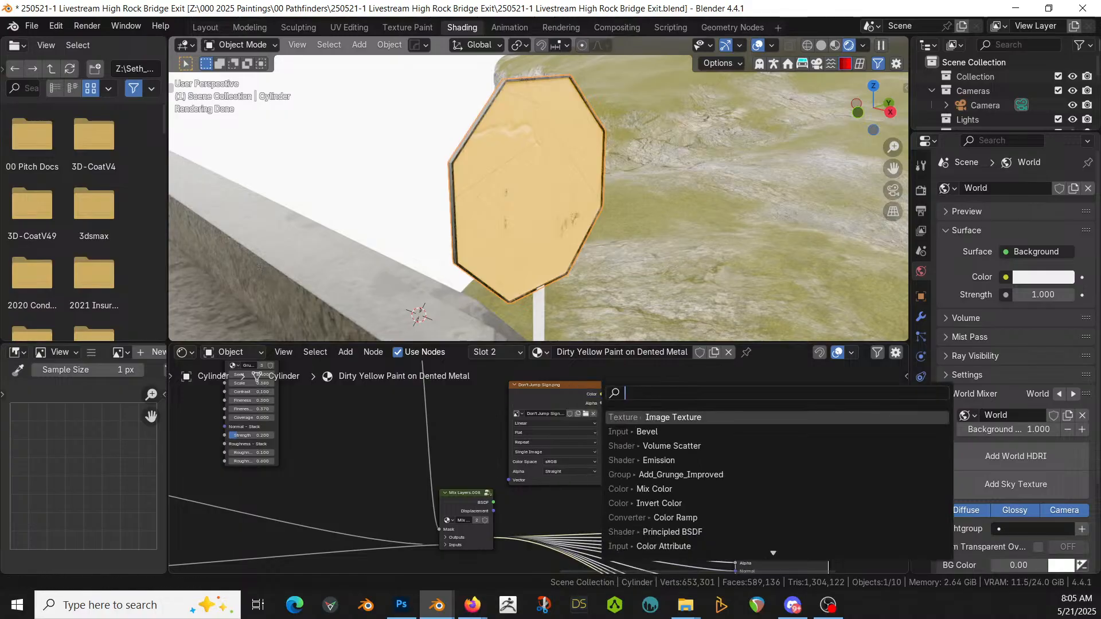
{"action": "type", "text": "mix"}
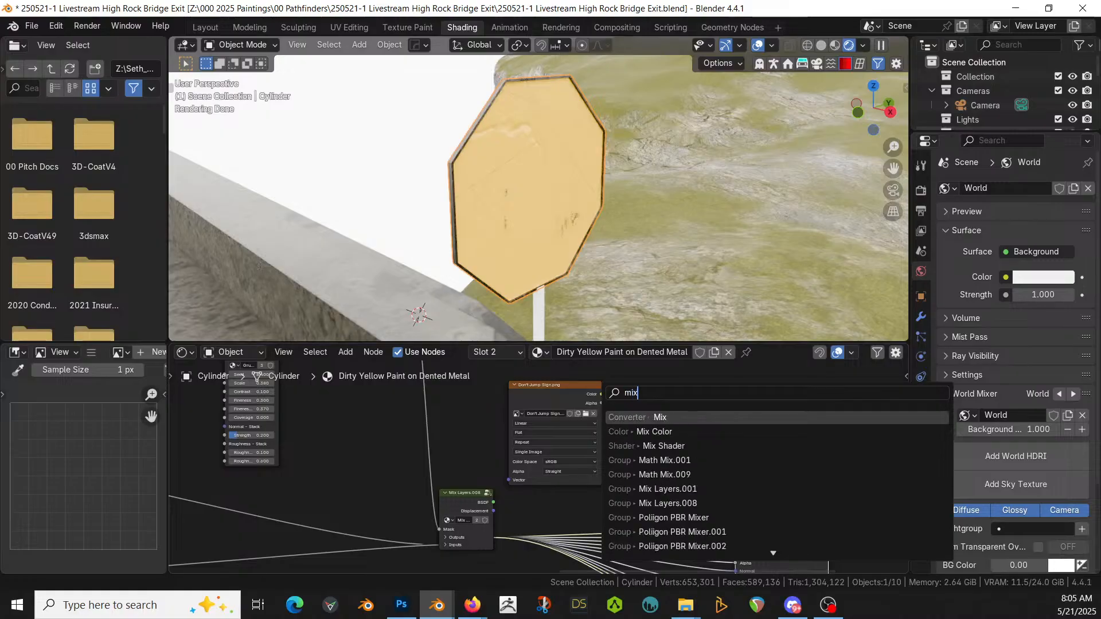
{"action": "key", "text": "Down"}
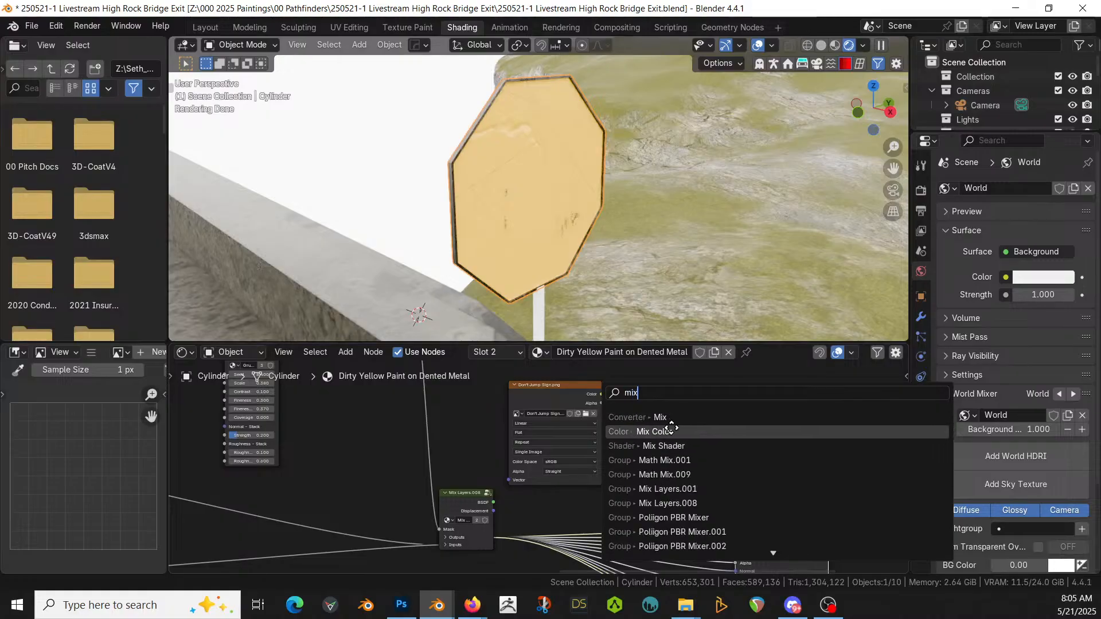
{"action": "key", "text": "Return"}
{"action": "left_click", "coordinate": [629, 422]}
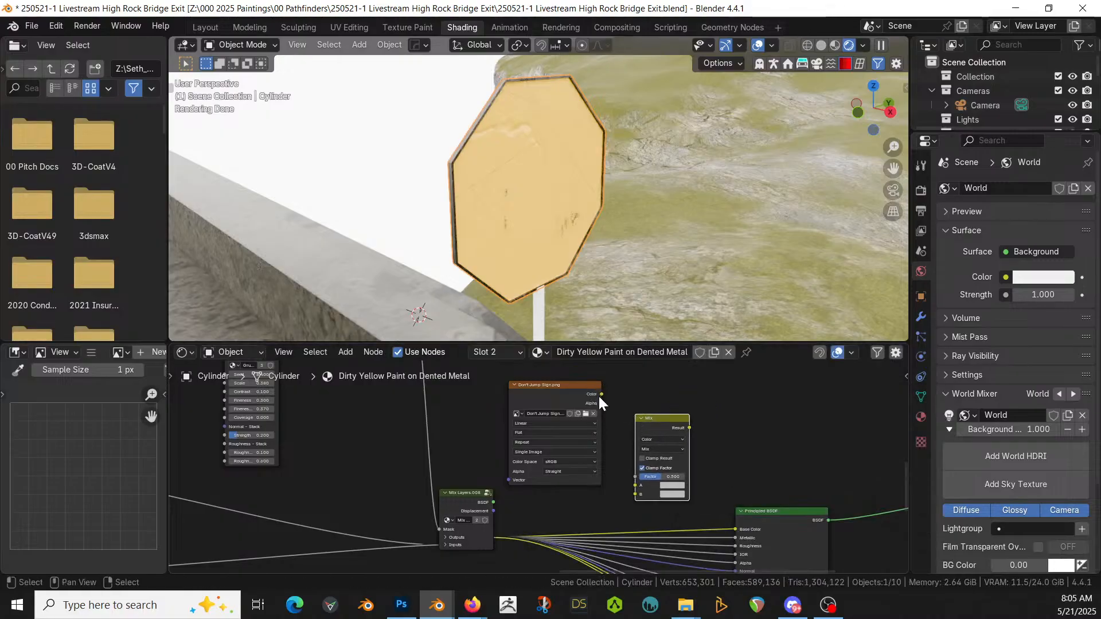
Step: Wire the Mix Layers base color into the Mix node's A, the sign image's Color into B, and the Result into Base Color
{"action": "left_click_drag", "start_coordinate": [602, 395], "coordinate": [634, 497]}
{"action": "left_click_drag", "start_coordinate": [493, 502], "coordinate": [563, 498]}
{"action": "left_click", "coordinate": [544, 509]}
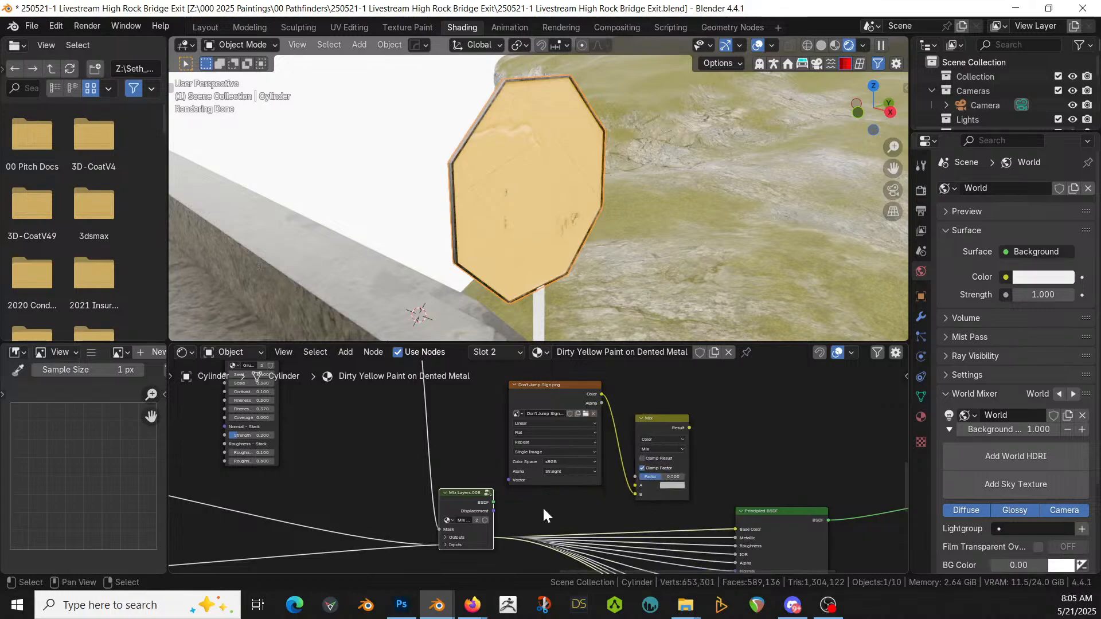
{"action": "middle_click_drag", "start_coordinate": [627, 528], "coordinate": [620, 492]}
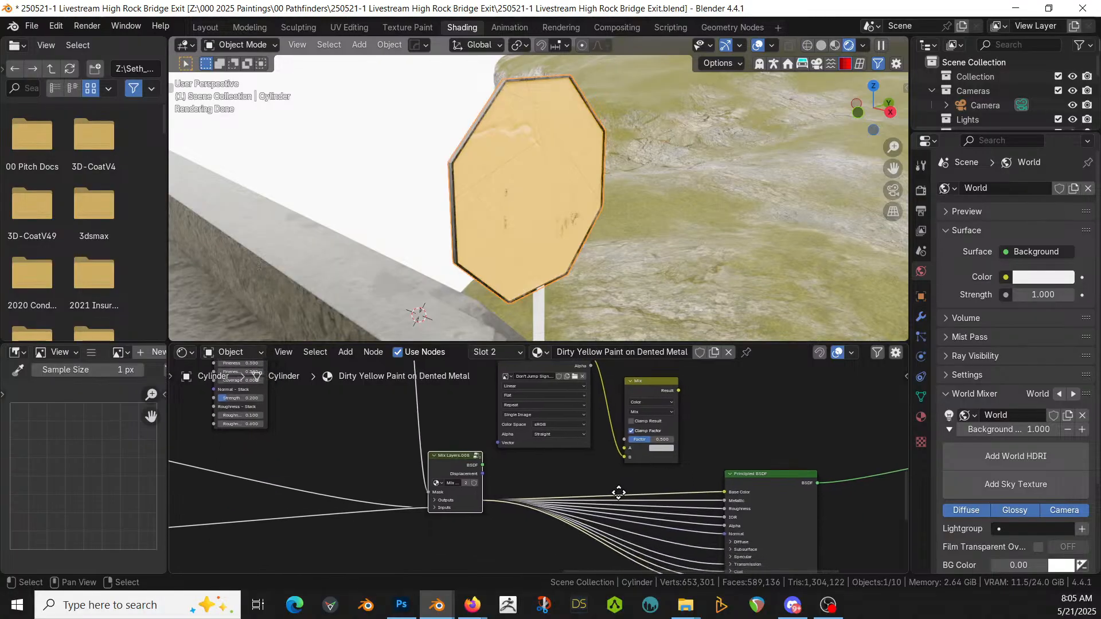
{"action": "left_click_drag", "start_coordinate": [721, 491], "coordinate": [631, 448]}
{"action": "left_click", "coordinate": [672, 390]}
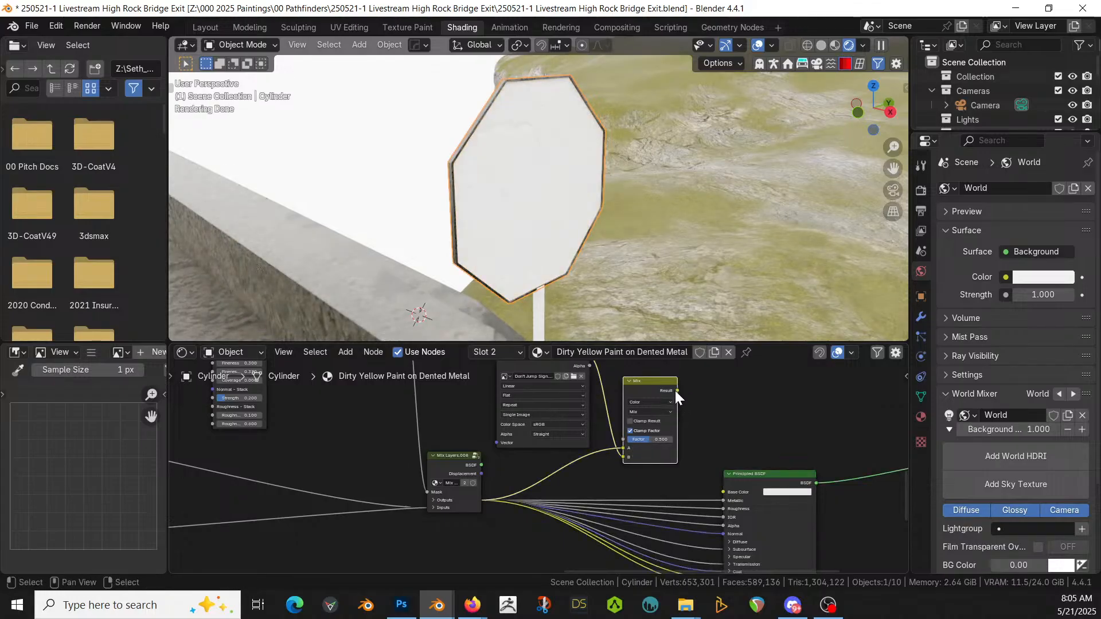
{"action": "left_click_drag", "start_coordinate": [677, 390], "coordinate": [723, 491]}
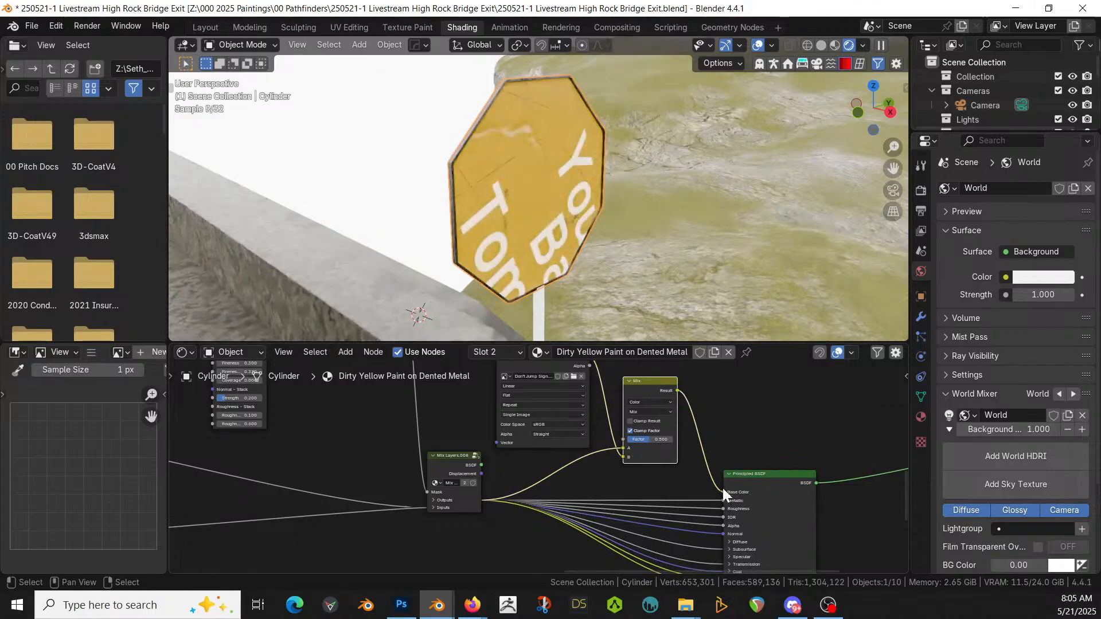
Step: Select all of the sign's faces, try Project from View, and replace that UV mapping with Cube Projection
{"action": "middle_click_drag", "start_coordinate": [706, 218], "coordinate": [560, 272]}
{"action": "scroll", "coordinate": [591, 263], "scroll_direction": "down", "scroll_amount": 3}
{"action": "key", "text": "Tab"}
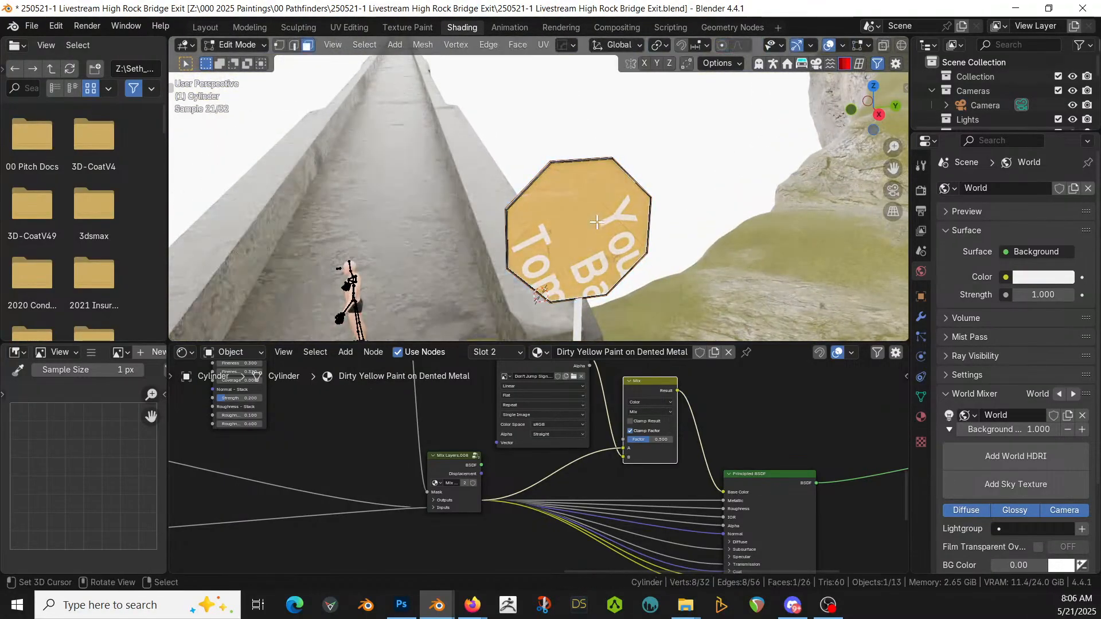
{"action": "key", "text": "u"}
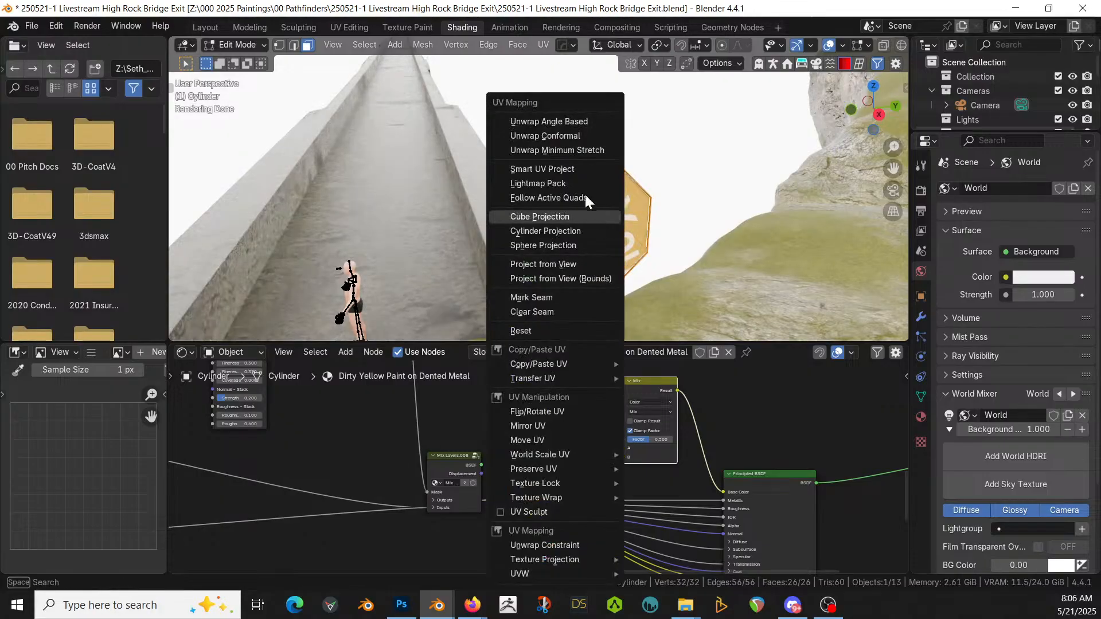
{"action": "left_click", "coordinate": [567, 263]}
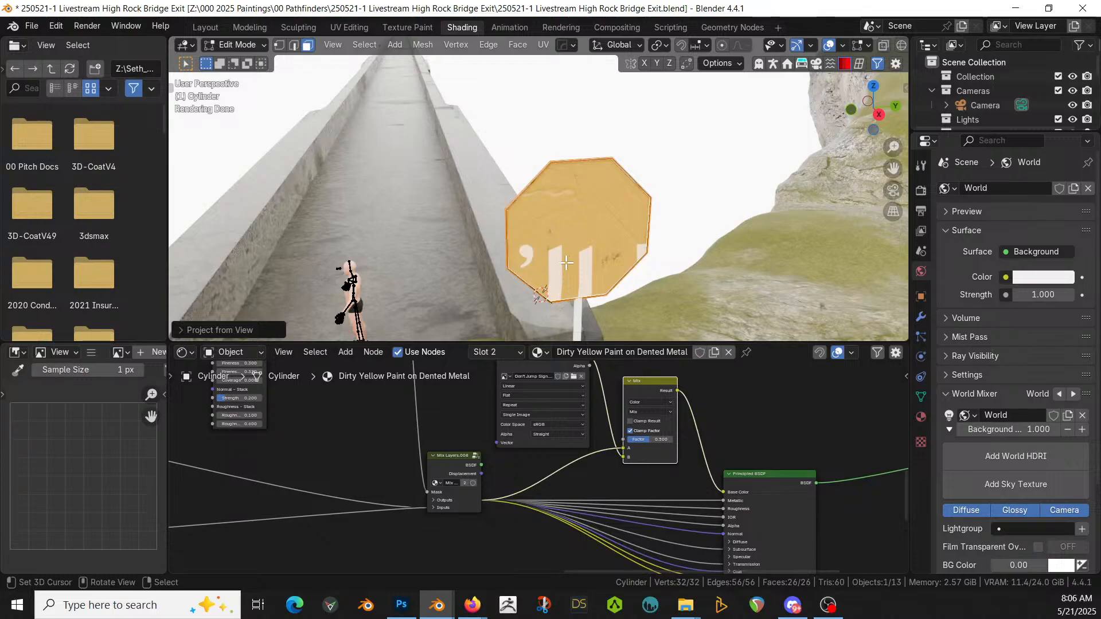
{"action": "key", "text": "u"}
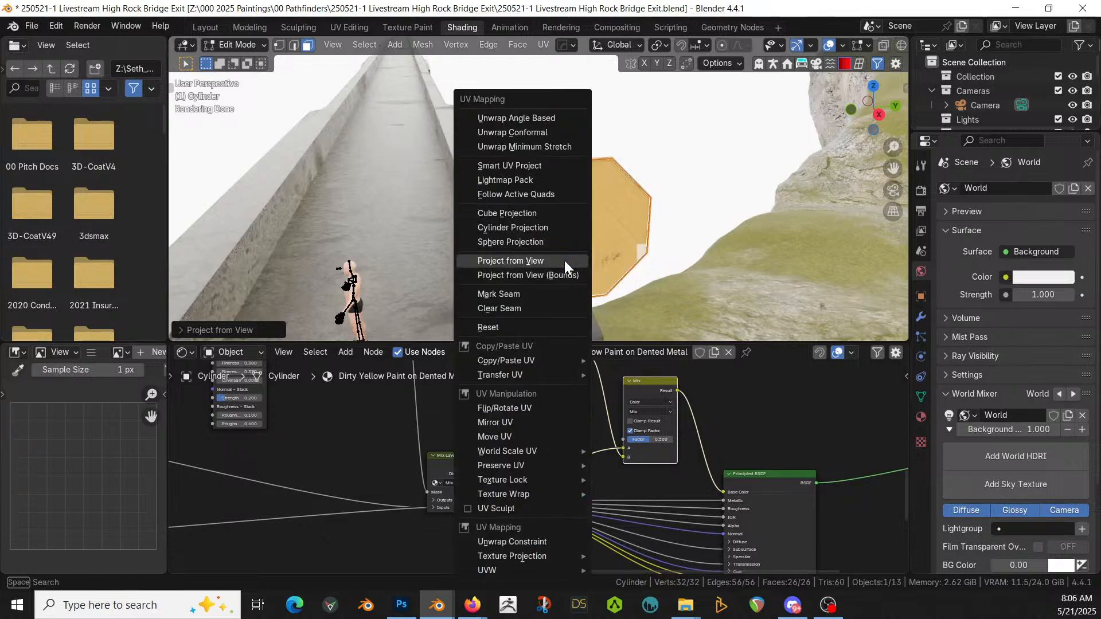
{"action": "left_click", "coordinate": [518, 212]}
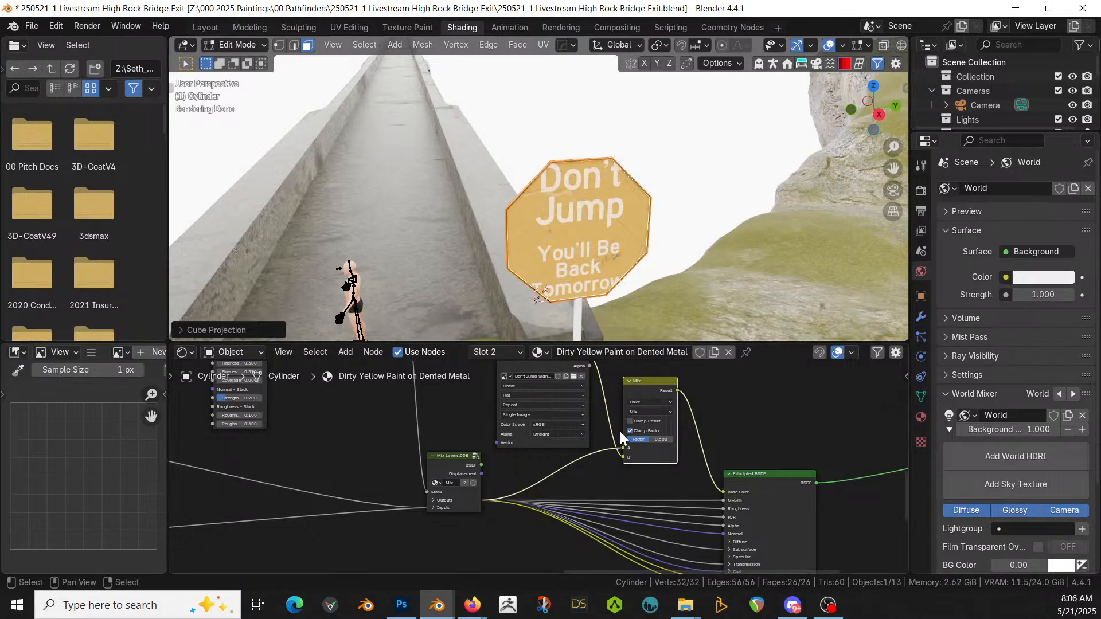
Step: In the UV Editing workspace, select the sign's front face and scale its UVs to about 1.28 so the lettering fits inside
{"action": "left_click", "coordinate": [348, 27]}
{"action": "scroll", "coordinate": [415, 352], "scroll_direction": "down", "scroll_amount": 2}
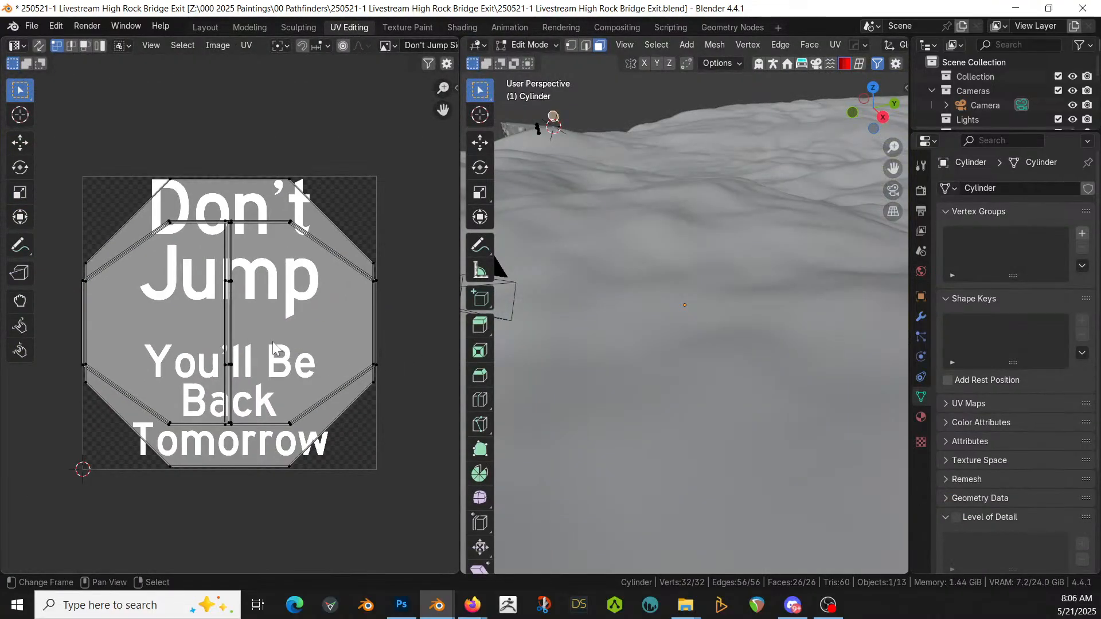
{"action": "middle_click_drag", "start_coordinate": [614, 332], "coordinate": [578, 315]}
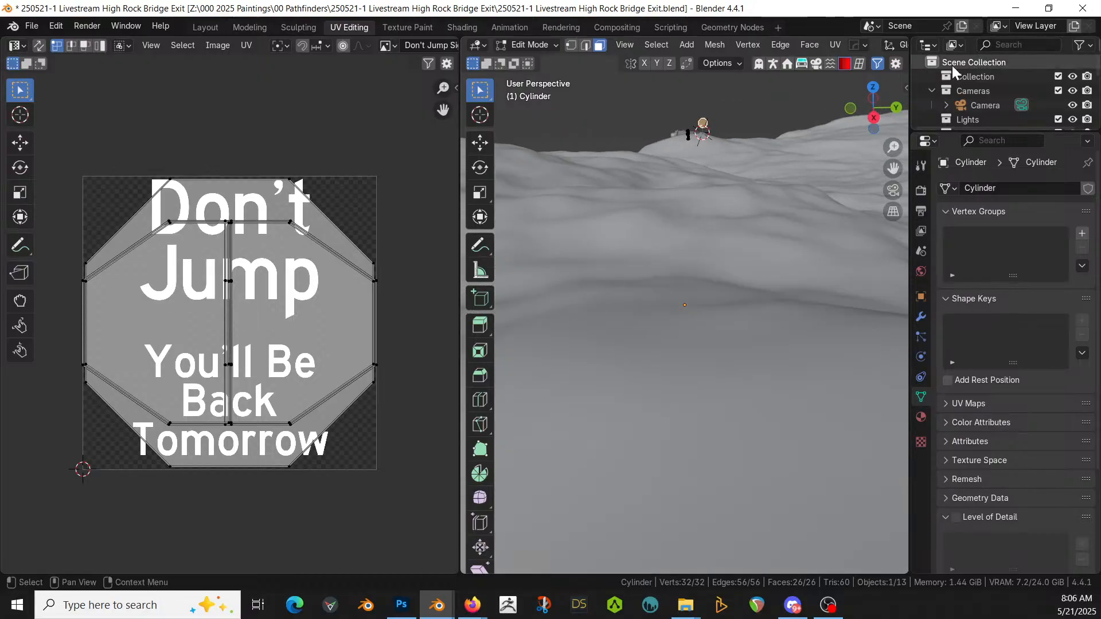
{"action": "key", "text": "KP_Decimal"}
{"action": "key", "text": "KP_Decimal"}
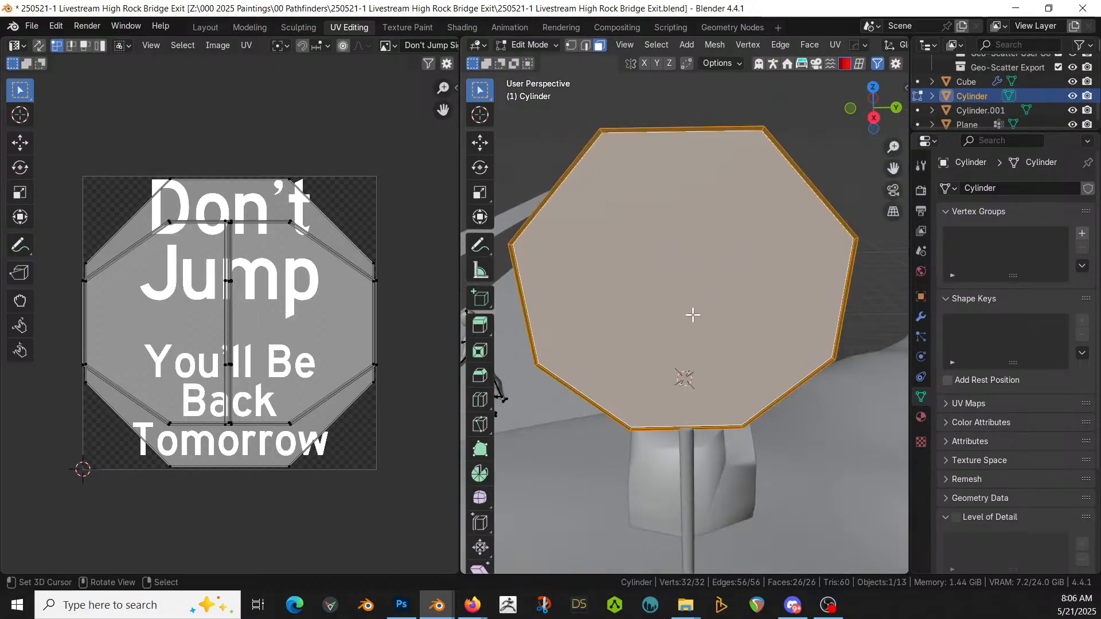
{"action": "left_click", "coordinate": [691, 250]}
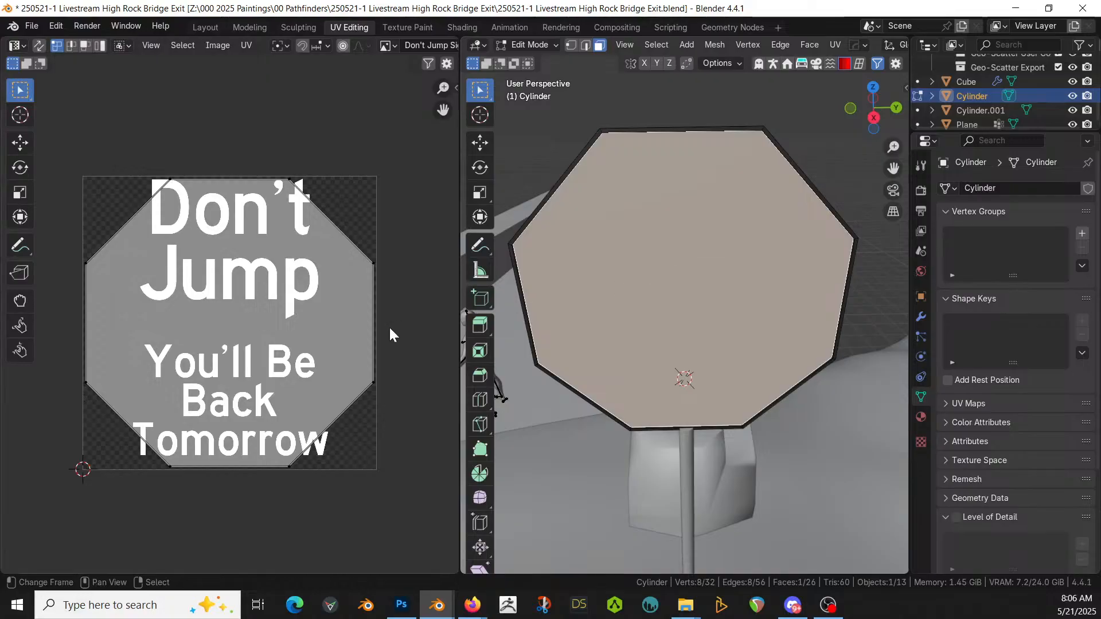
{"action": "key", "text": "a"}
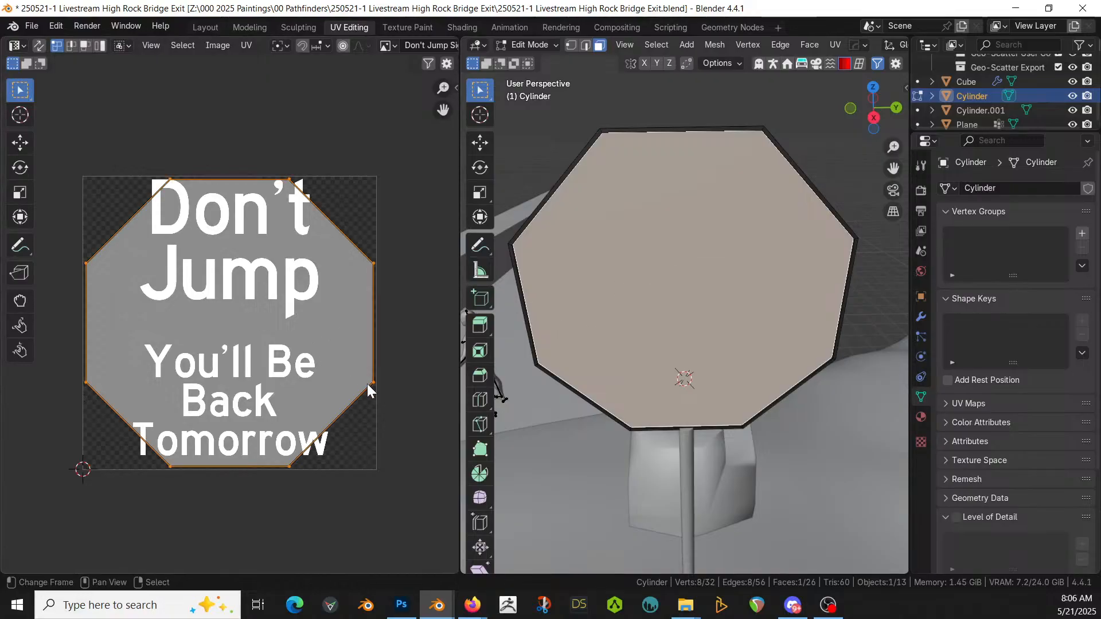
{"action": "key", "text": "s"}
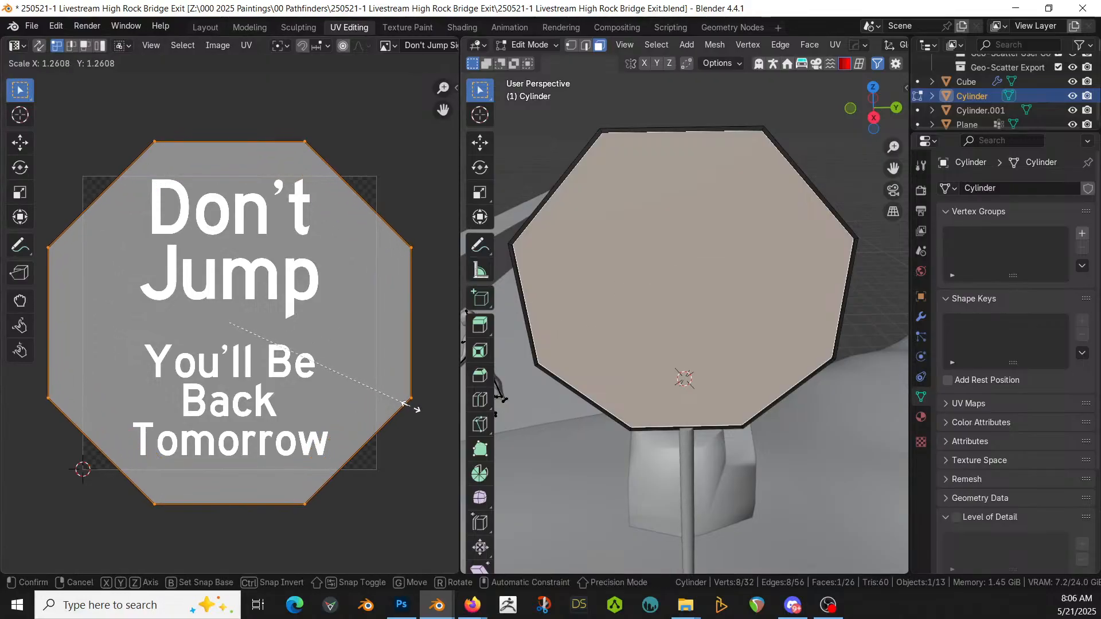
{"action": "left_click", "coordinate": [407, 407]}
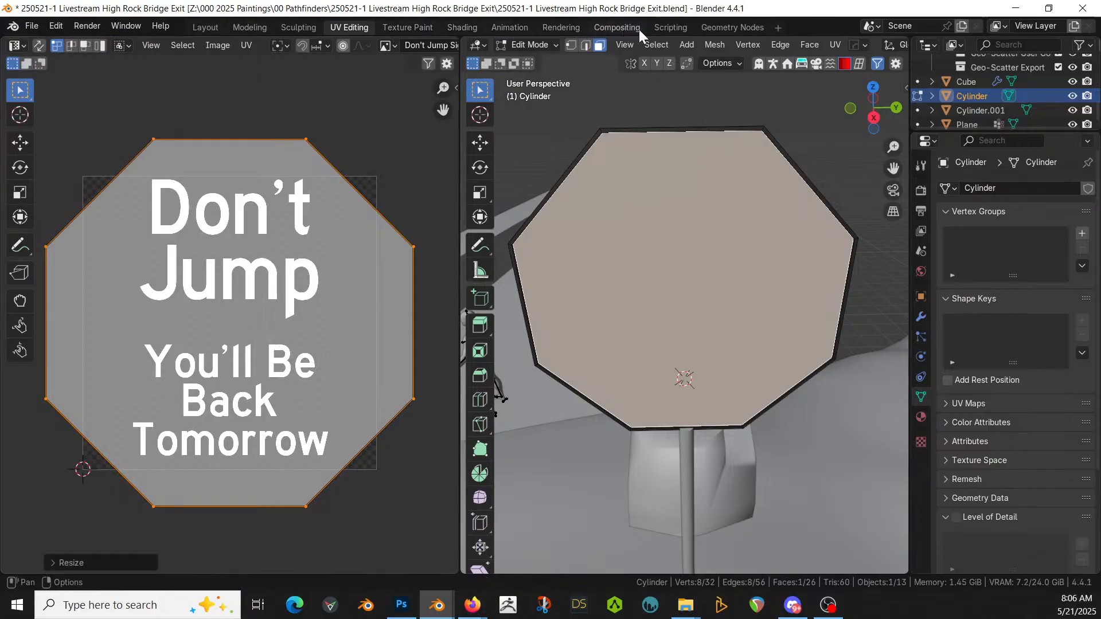
Step: Preview the sign in Rendered shading and, in the Shading workspace, set the Don't Jump image texture's extension to Clip
{"action": "key", "text": "z"}
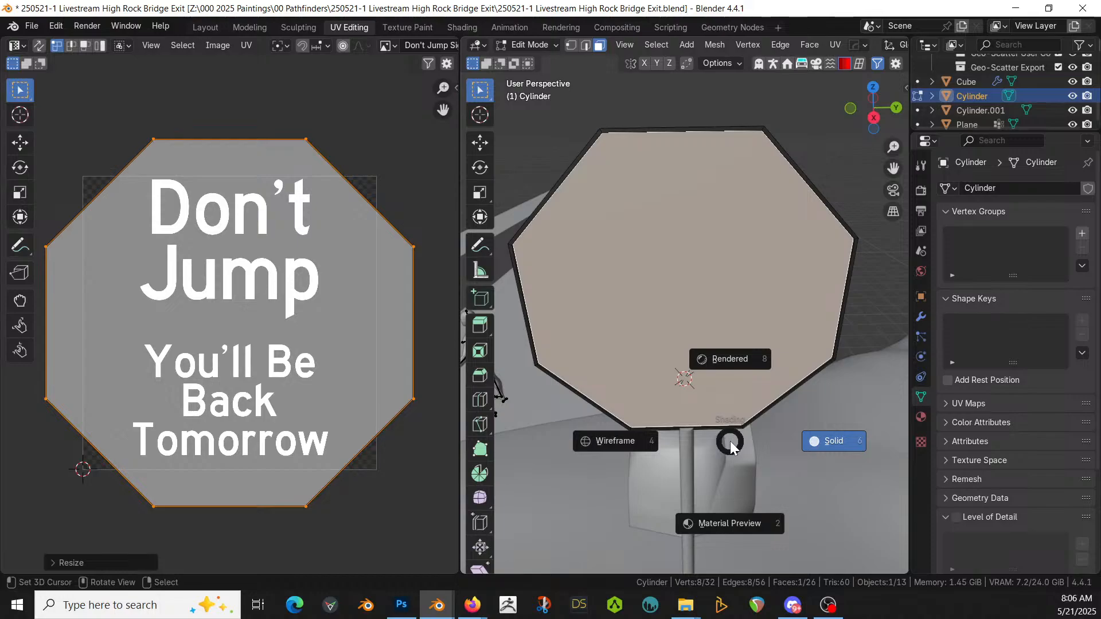
{"action": "key", "text": "8"}
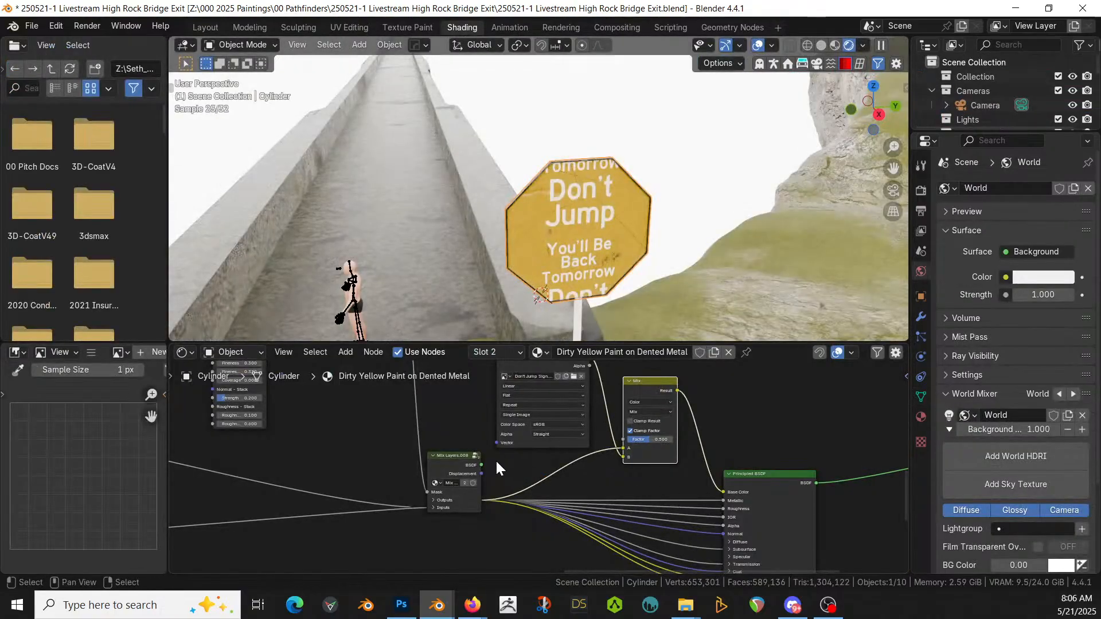
{"action": "scroll", "coordinate": [488, 458], "scroll_direction": "up", "scroll_amount": 5}
{"action": "middle_click_drag", "start_coordinate": [490, 466], "coordinate": [522, 573]}
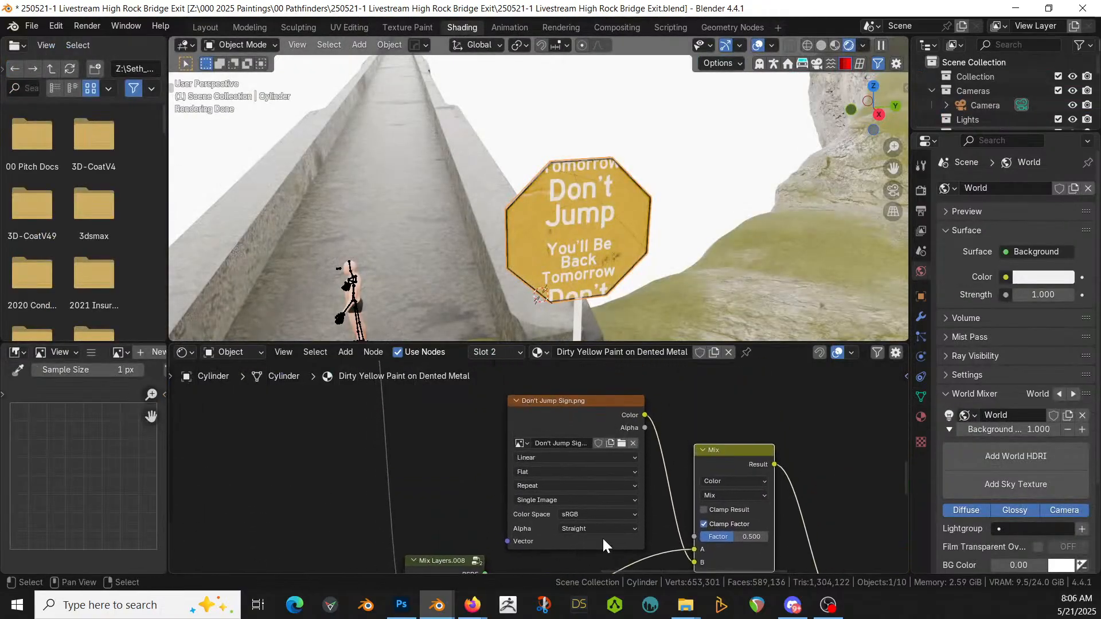
{"action": "left_click", "coordinate": [631, 485]}
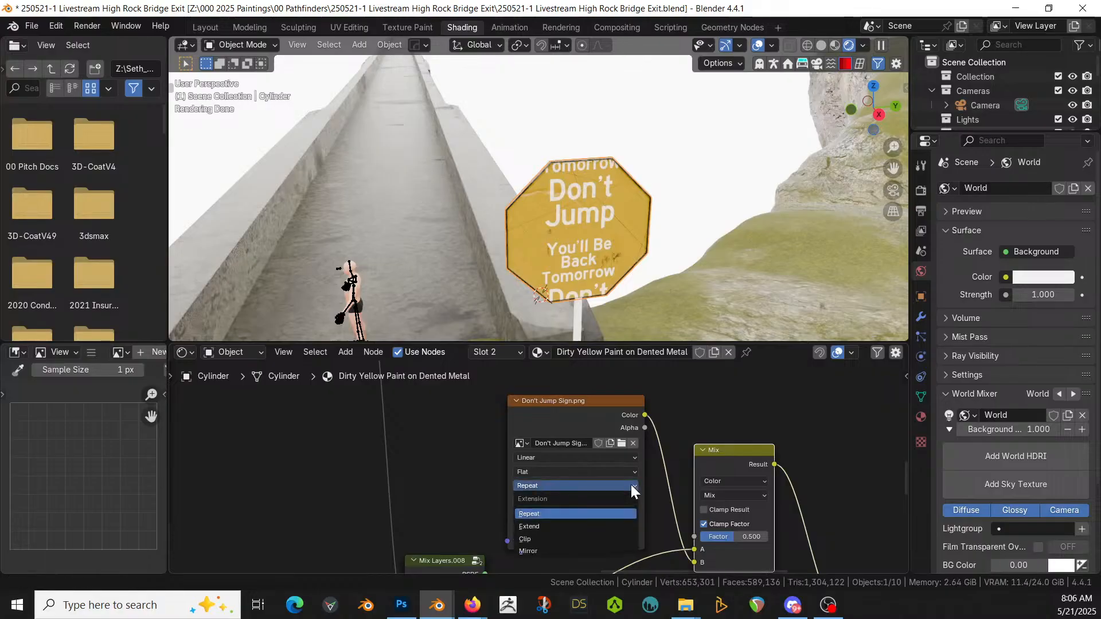
{"action": "left_click", "coordinate": [543, 538]}
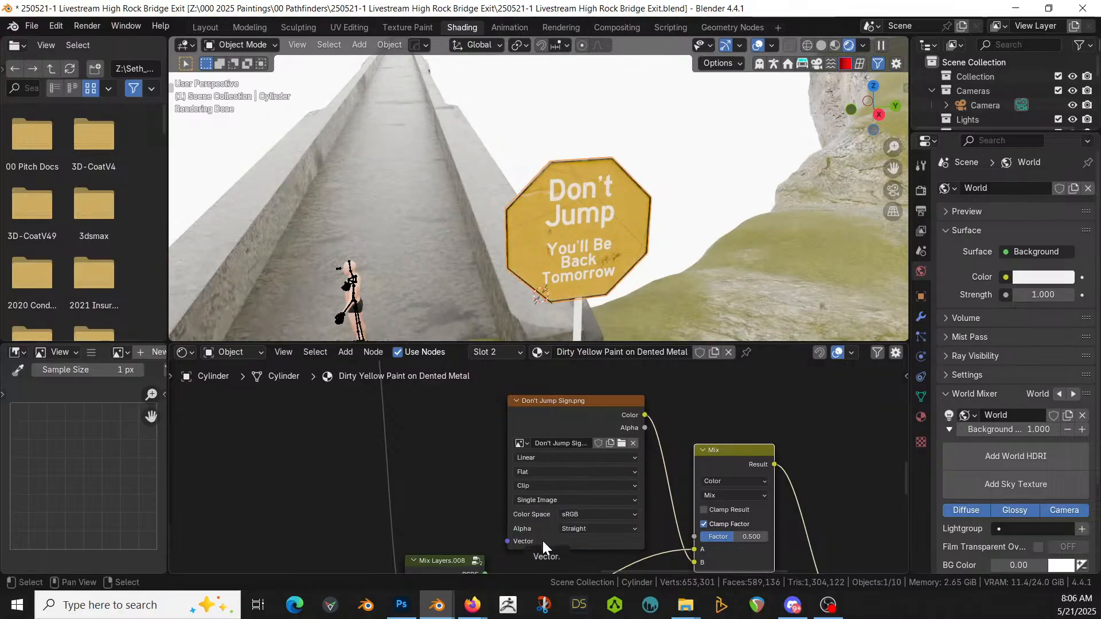
Step: Rewire the sign image's Color from the Mix node's B to its Factor and set B to a saturated red
{"action": "middle_click_drag", "start_coordinate": [604, 513], "coordinate": [533, 463]}
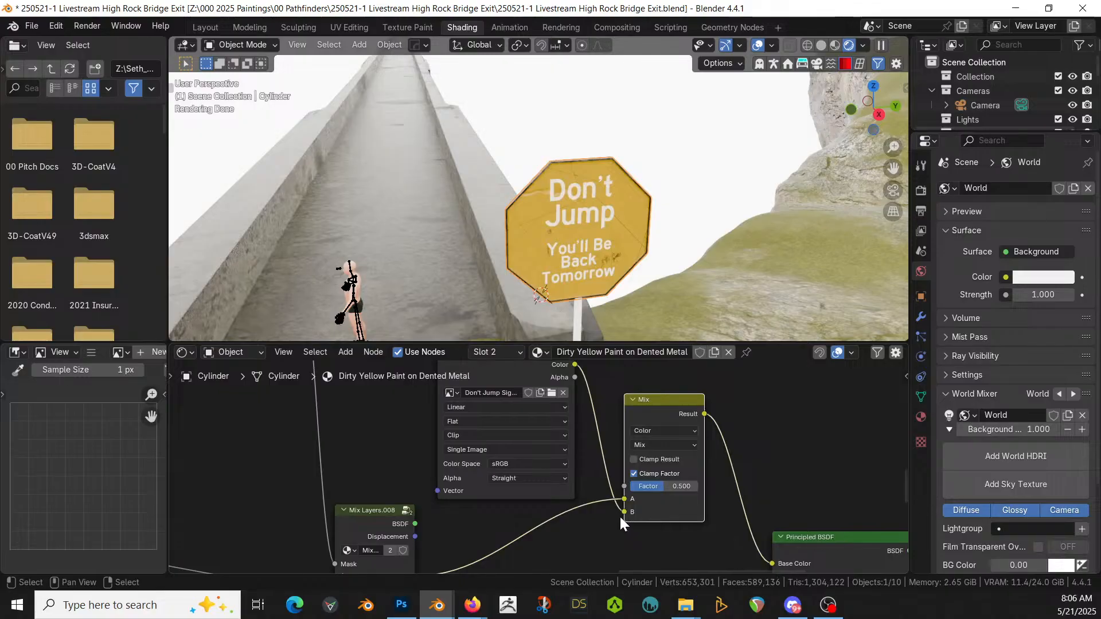
{"action": "left_click_drag", "start_coordinate": [627, 511], "coordinate": [631, 492]}
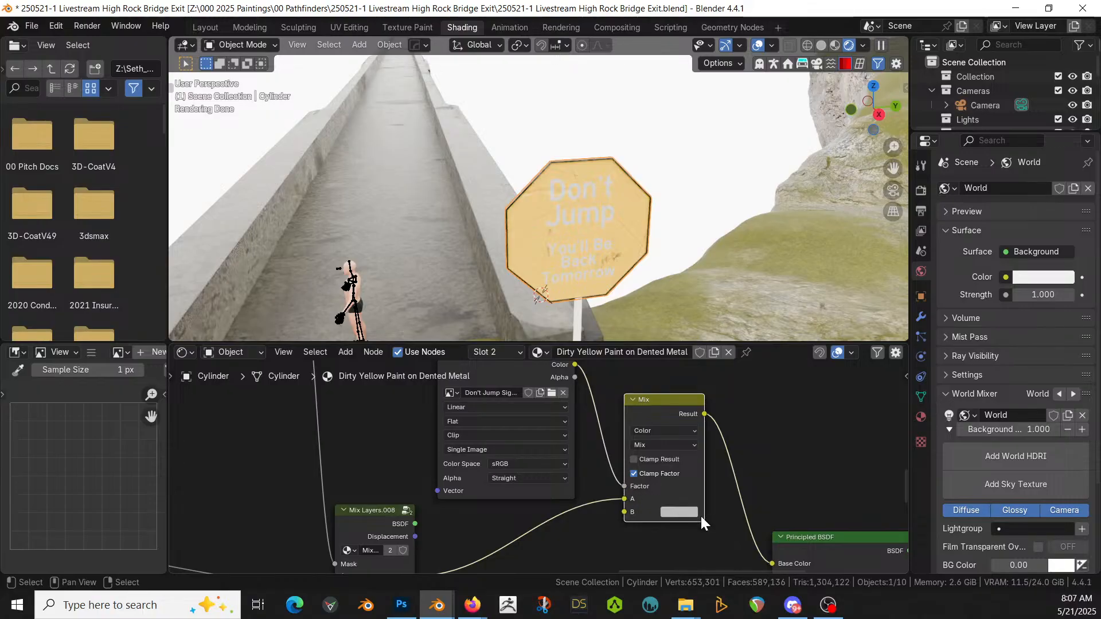
{"action": "left_click", "coordinate": [683, 508]}
{"action": "left_click", "coordinate": [715, 410]}
{"action": "left_click_drag", "start_coordinate": [715, 410], "coordinate": [715, 410]}
Step: Examine the sign's red lettering up close and from several angles around the bridge's end
{"action": "scroll", "coordinate": [659, 270], "scroll_direction": "up", "scroll_amount": 5}
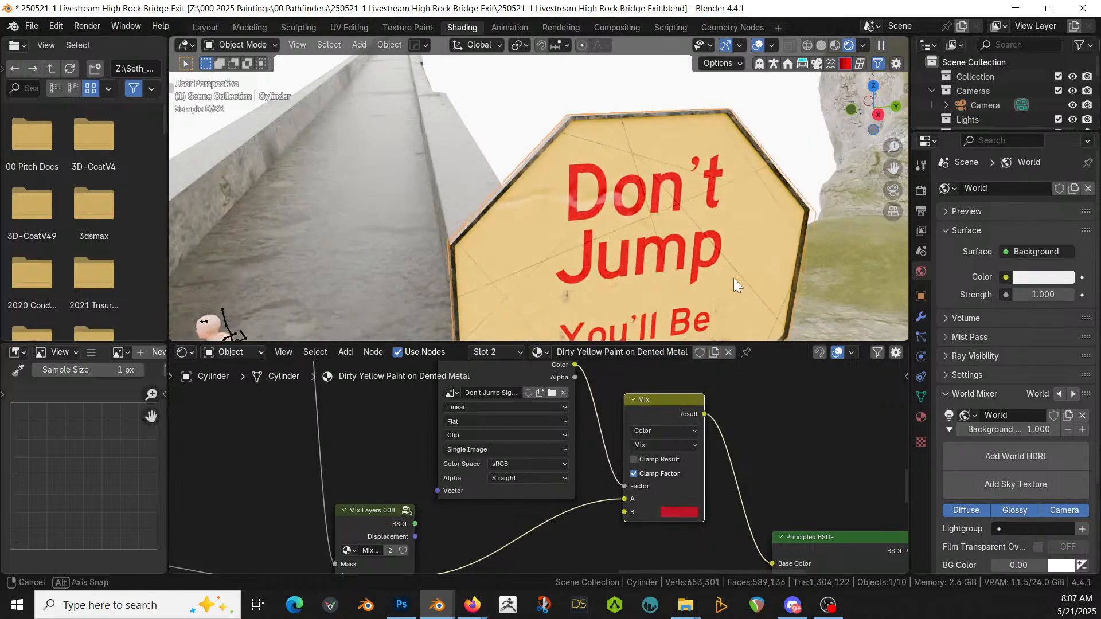
{"action": "middle_click_drag", "start_coordinate": [734, 280], "coordinate": [660, 236]}
{"action": "scroll", "coordinate": [661, 236], "scroll_direction": "down", "scroll_amount": 4}
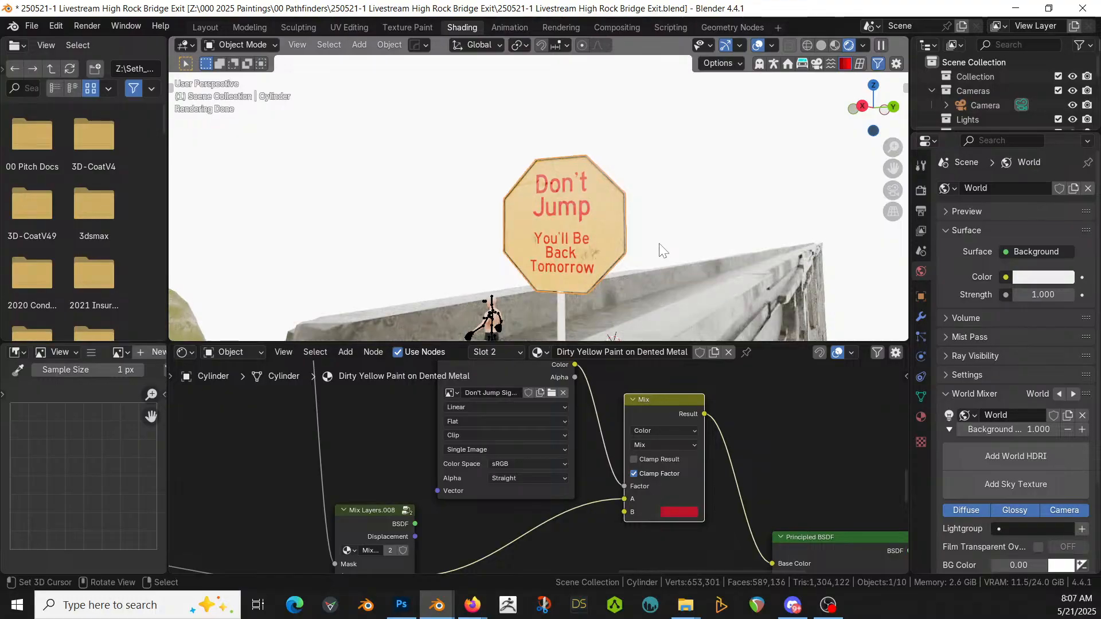
{"action": "middle_click_drag", "start_coordinate": [710, 263], "coordinate": [811, 267]}
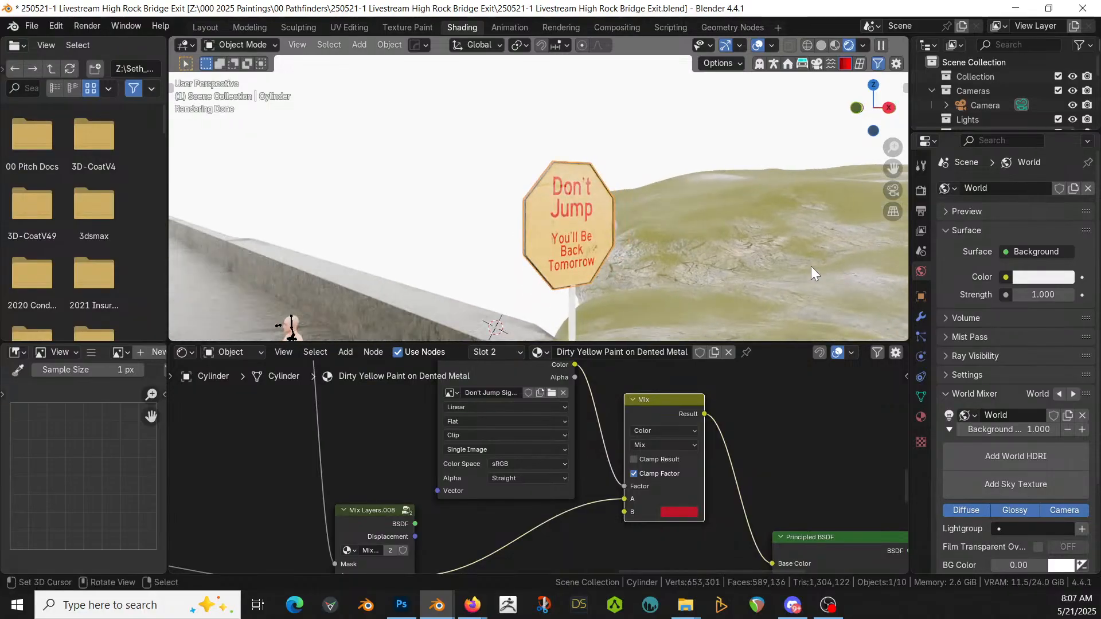
{"action": "scroll", "coordinate": [628, 297], "scroll_direction": "up", "scroll_amount": 2}
{"action": "middle_click_drag", "start_coordinate": [633, 297], "coordinate": [586, 183]}
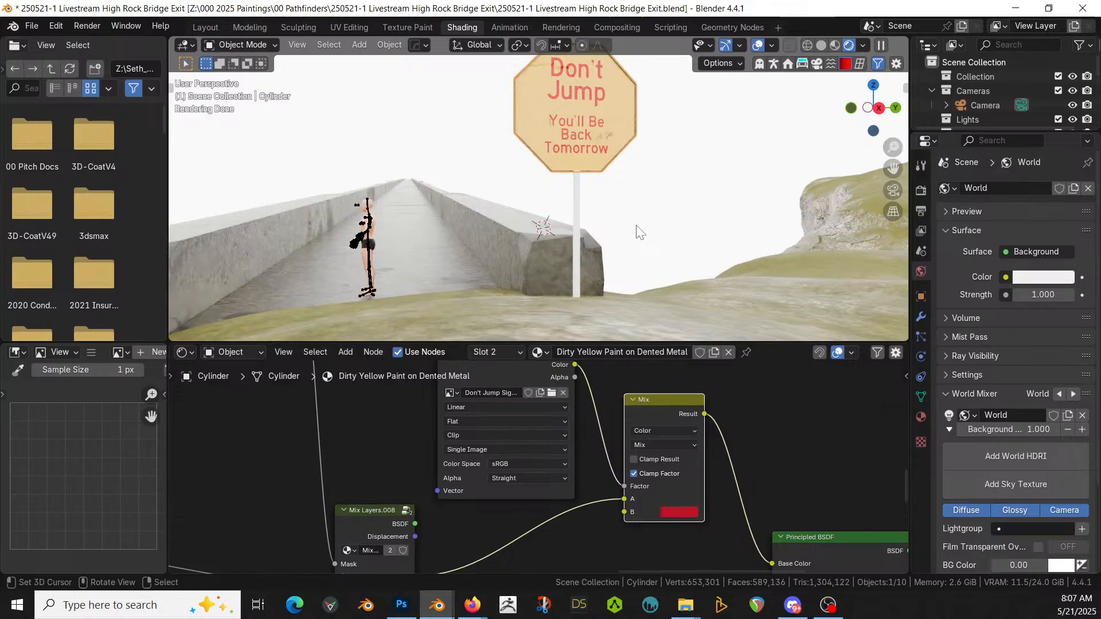
{"action": "middle_click_drag", "start_coordinate": [683, 167], "coordinate": [654, 177]}
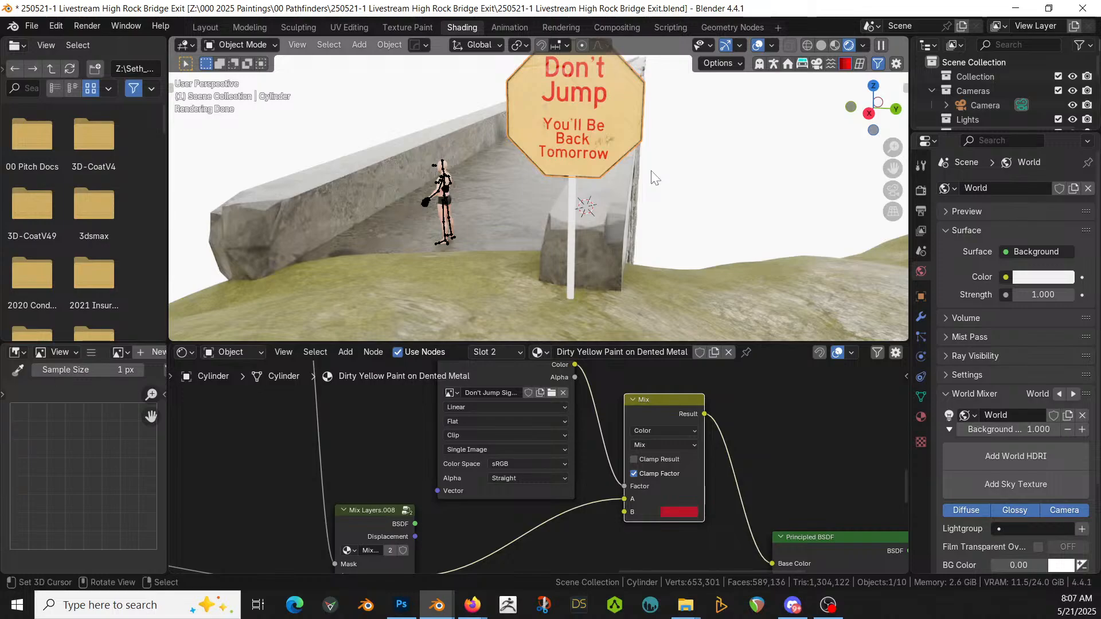
Step: Assign the existing cw-smooth-concrete material to the sign's post and save the file
{"action": "left_click", "coordinate": [571, 232]}
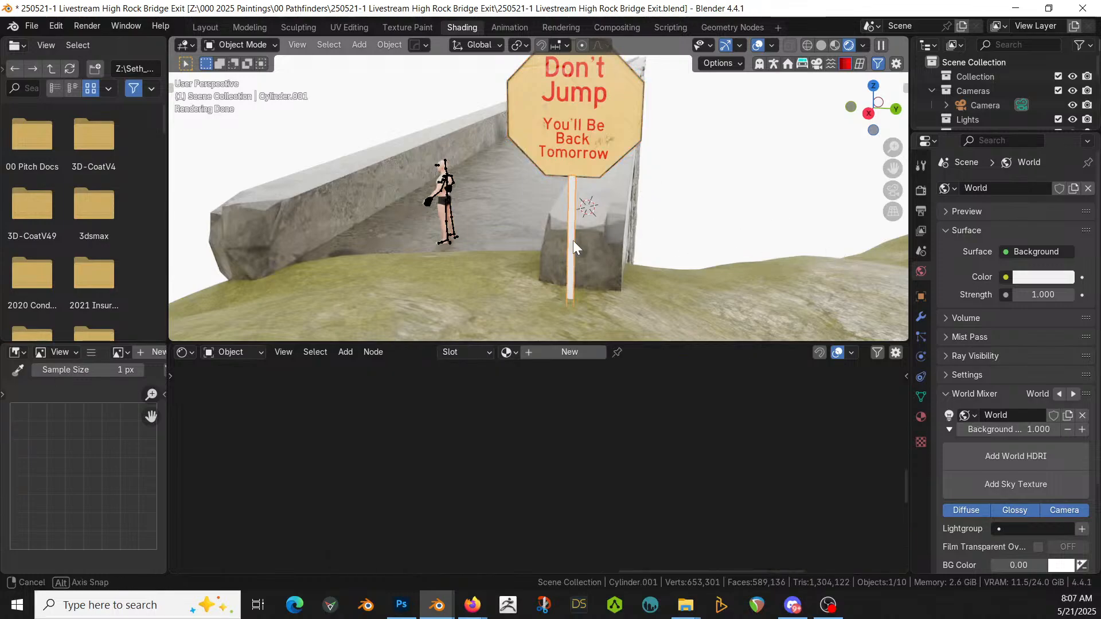
{"action": "middle_click_drag", "start_coordinate": [577, 240], "coordinate": [570, 240]}
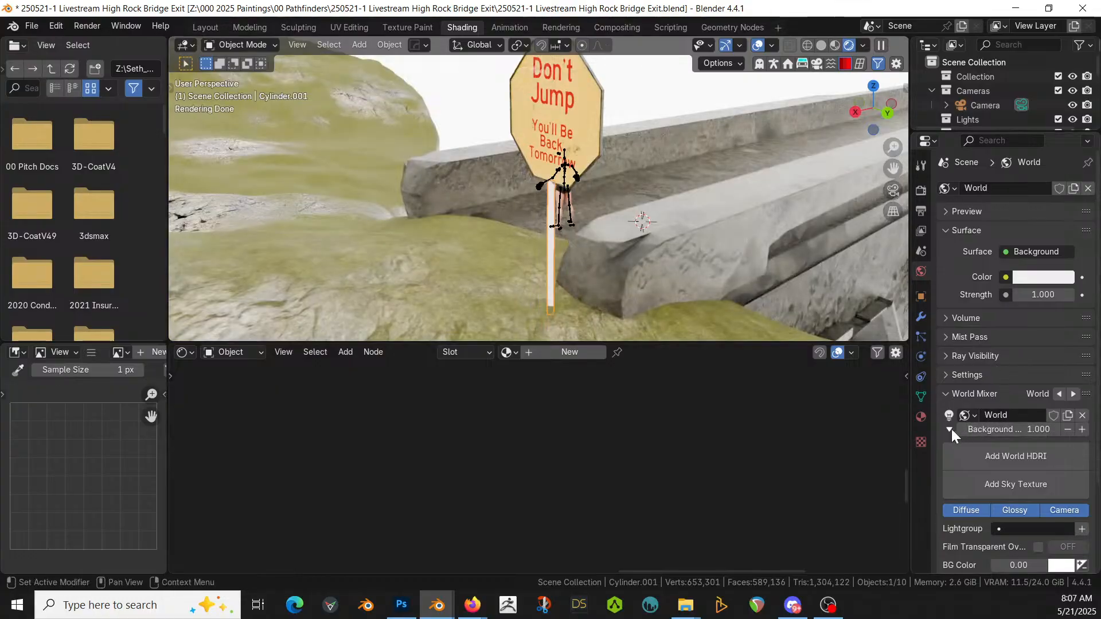
{"action": "left_click", "coordinate": [921, 417]}
{"action": "left_click", "coordinate": [946, 248]}
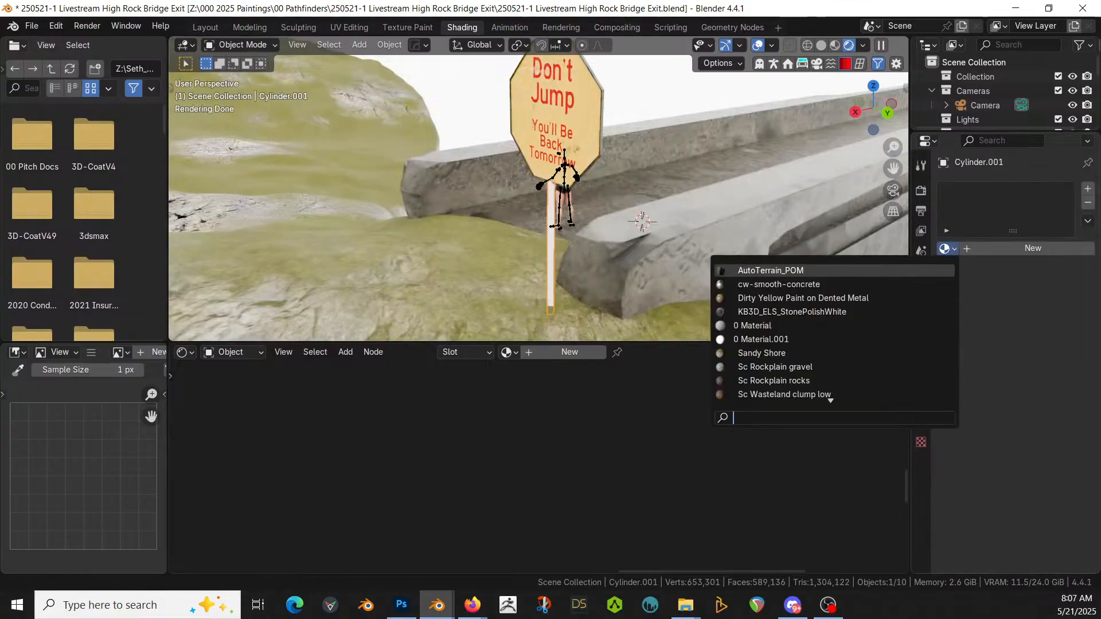
{"action": "left_click", "coordinate": [800, 285]}
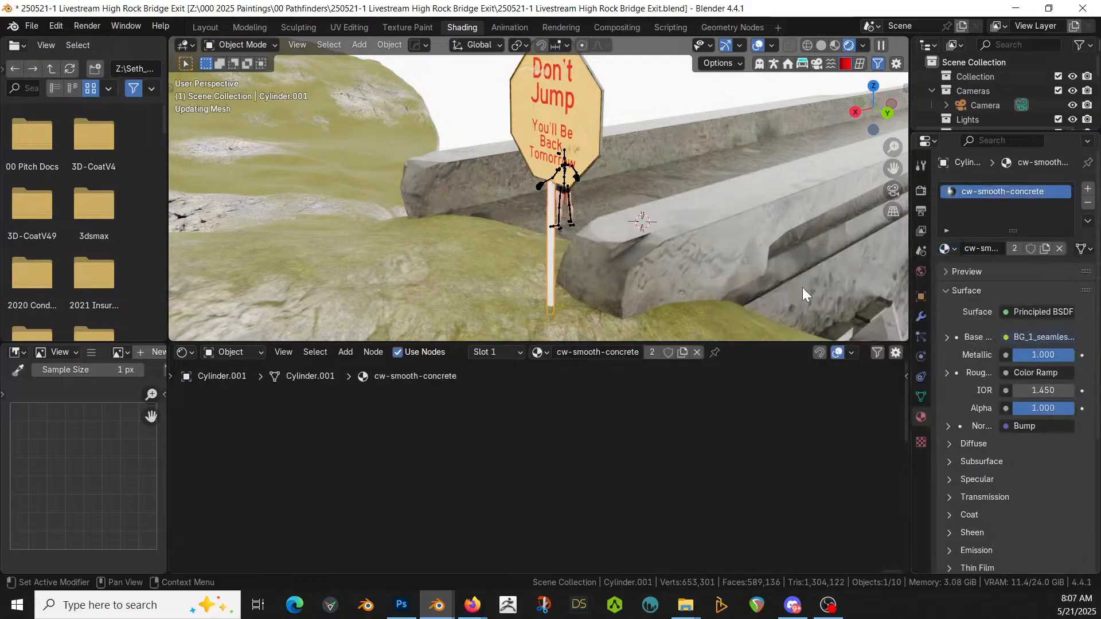
{"action": "middle_click_drag", "start_coordinate": [671, 322], "coordinate": [830, 259]}
{"action": "scroll", "coordinate": [593, 264], "scroll_direction": "up", "scroll_amount": 6}
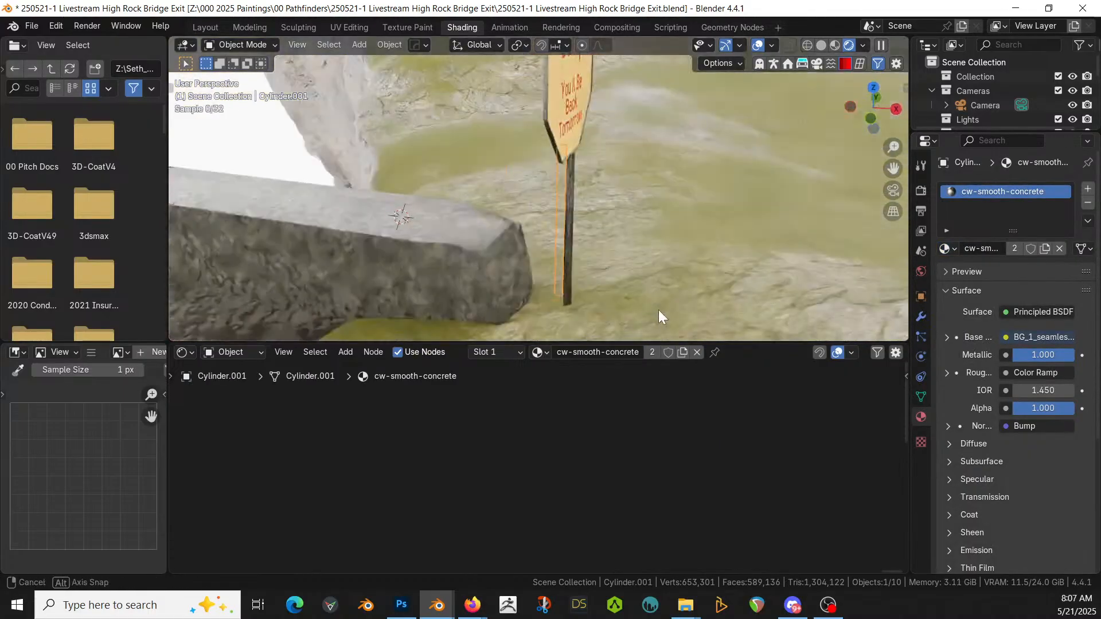
{"action": "key", "text": "ctrl+s"}
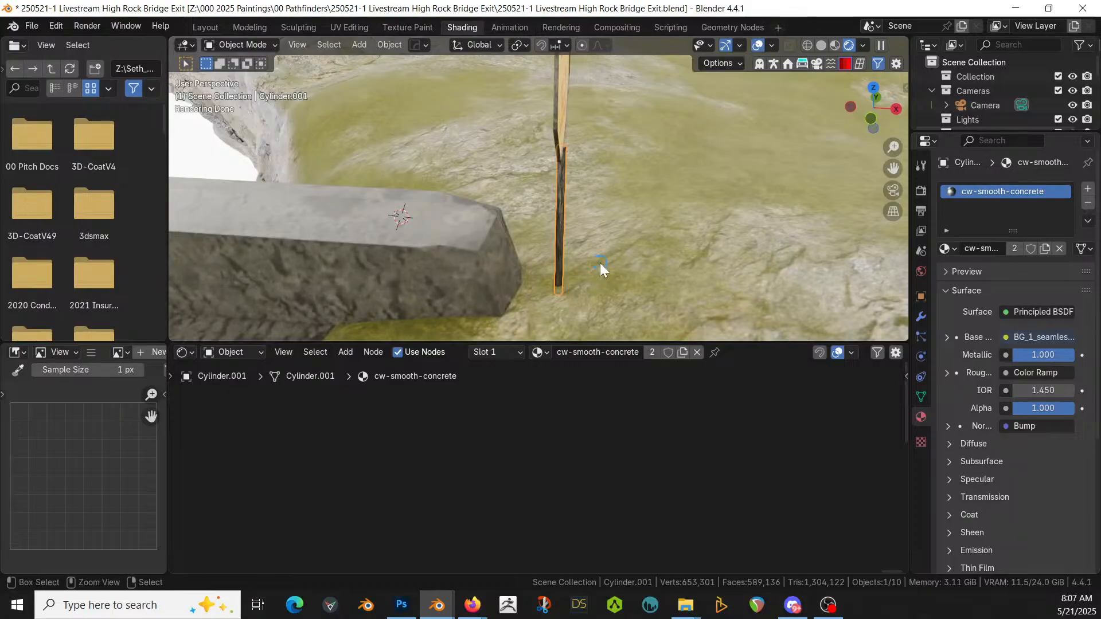
Step: Add the sign panel to the post selection and join both into one object
{"action": "mouse_move", "coordinate": [600, 262]}
{"action": "middle_mouse_down"}
{"action": "mouse_move", "coordinate": [734, 224]}
{"action": "mouse_move", "coordinate": [646, 233]}
{"action": "middle_mouse_up"}
{"action": "left_click", "coordinate": [549, 143]}
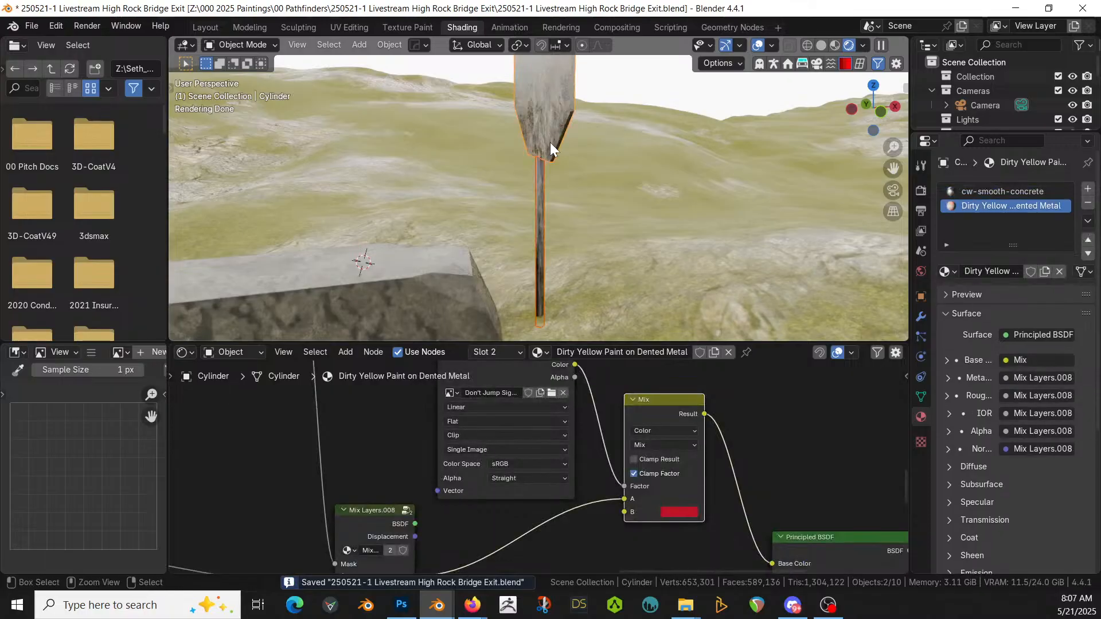
{"action": "key", "text": "ctrl+j"}
{"action": "middle_click_drag", "start_coordinate": [567, 144], "coordinate": [531, 160]}
{"action": "scroll", "coordinate": [353, 172], "scroll_direction": "down", "scroll_amount": 5}
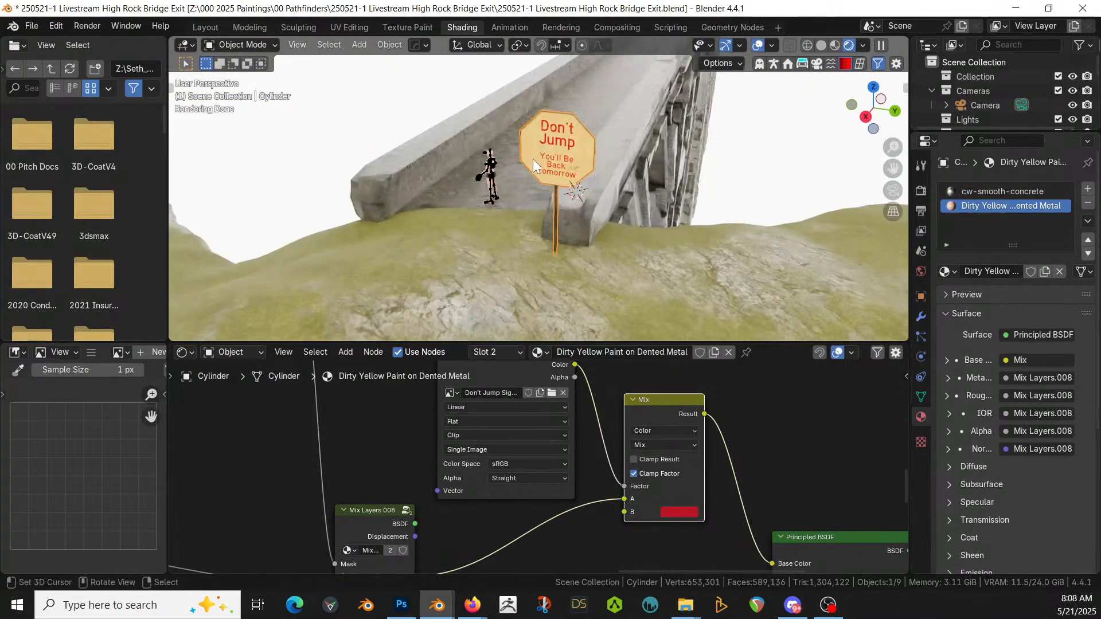
{"action": "left_click", "coordinate": [547, 157]}
{"action": "left_click", "coordinate": [563, 147]}
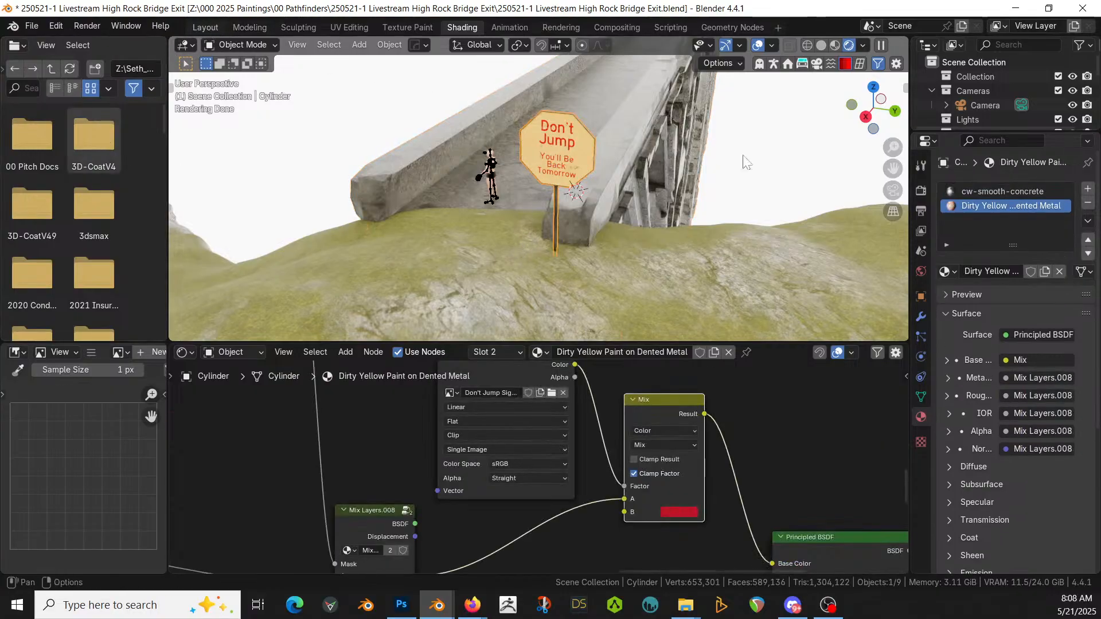
Step: Switch to the Layout workspace, isolate the joined sign in local view and activate the Transform tool
{"action": "left_click", "coordinate": [205, 27]}
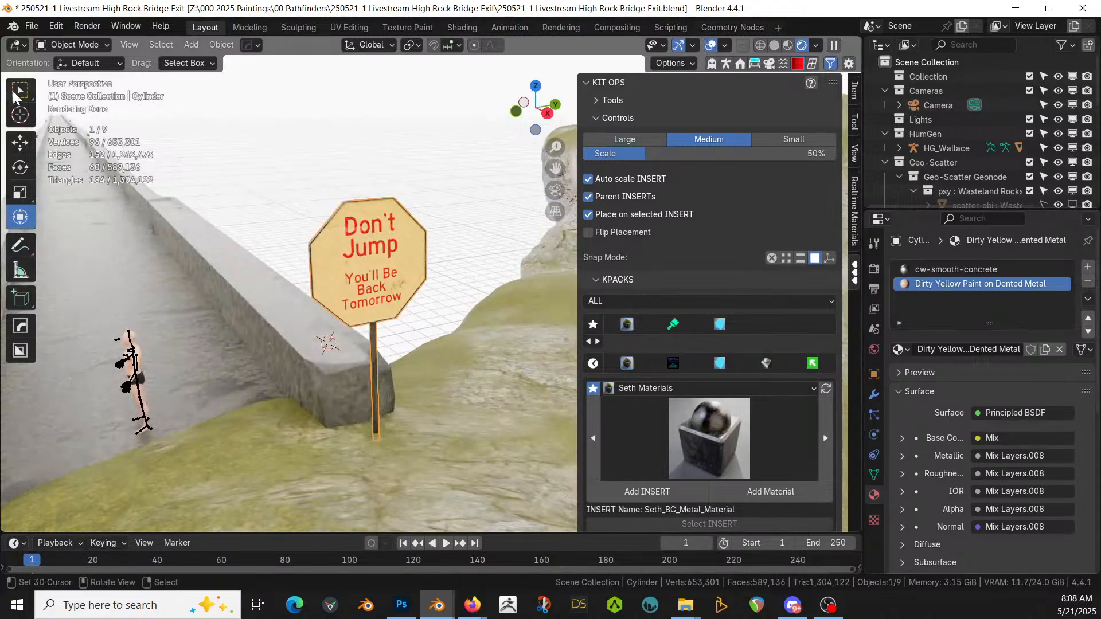
{"action": "scroll", "coordinate": [292, 311], "scroll_direction": "down", "scroll_amount": 6}
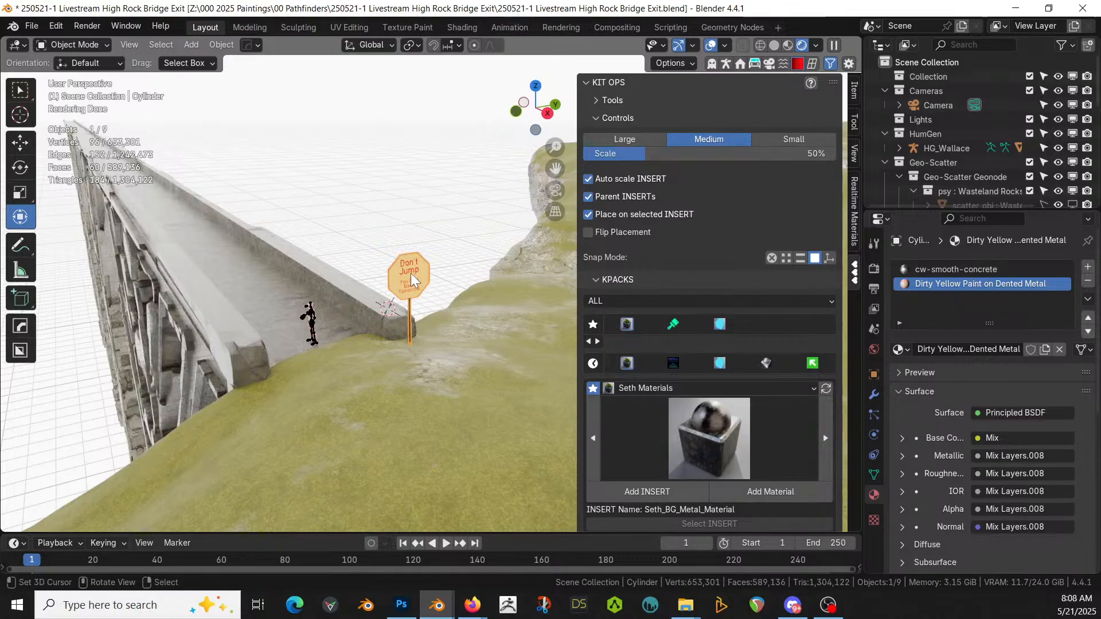
{"action": "middle_click_drag", "start_coordinate": [412, 279], "coordinate": [436, 304]}
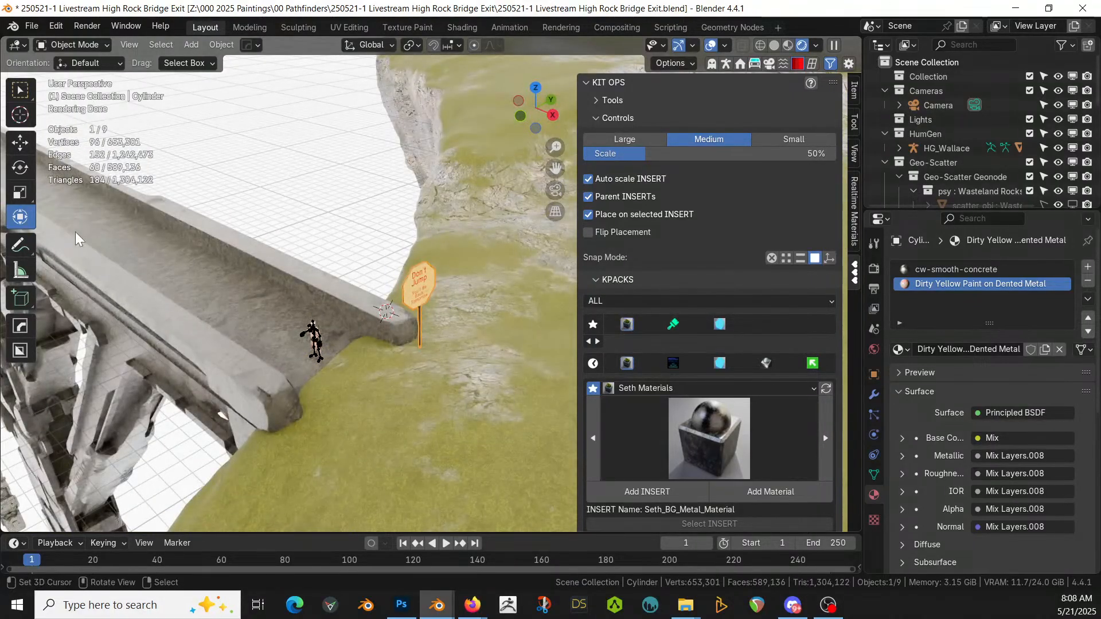
{"action": "scroll", "coordinate": [390, 241], "scroll_direction": "down", "scroll_amount": 4}
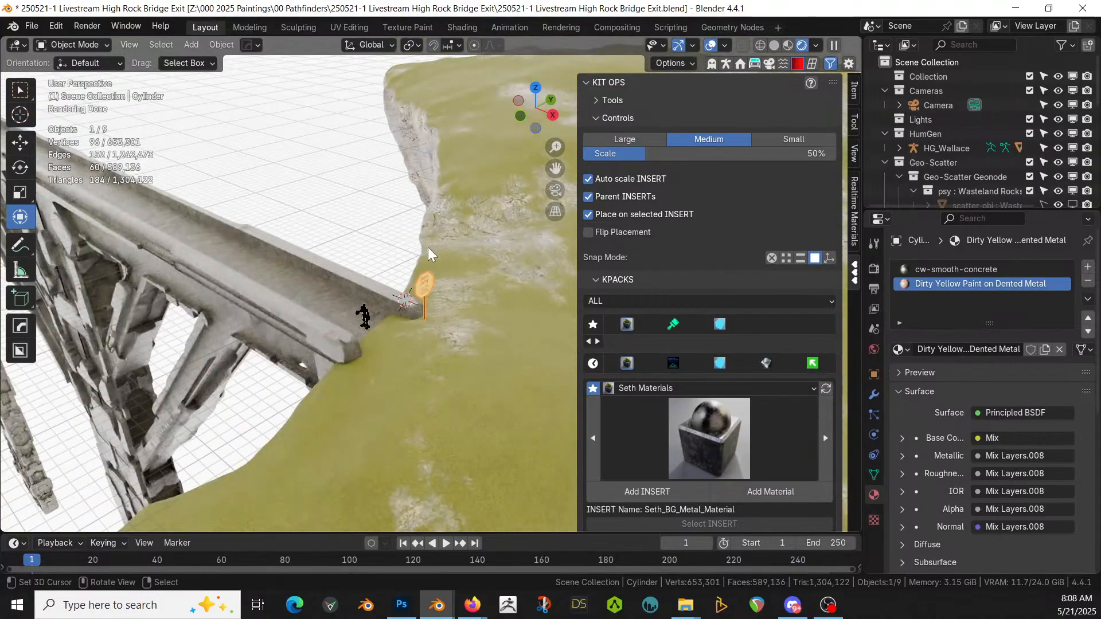
{"action": "key", "text": "KP_Divide"}
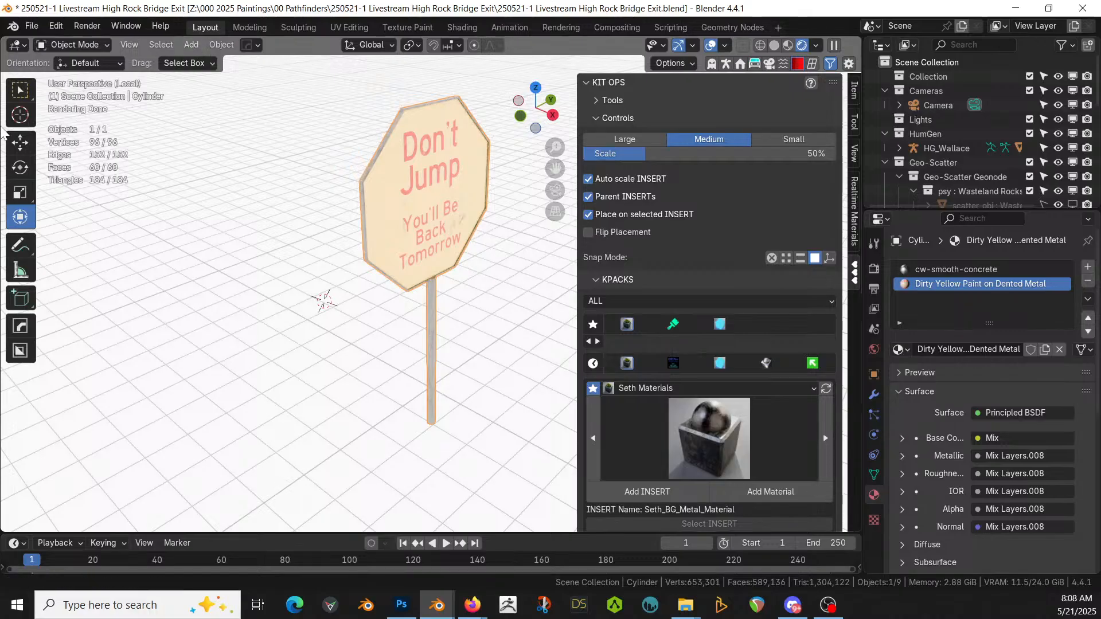
{"action": "left_click", "coordinate": [21, 143]}
{"action": "left_click", "coordinate": [24, 221]}
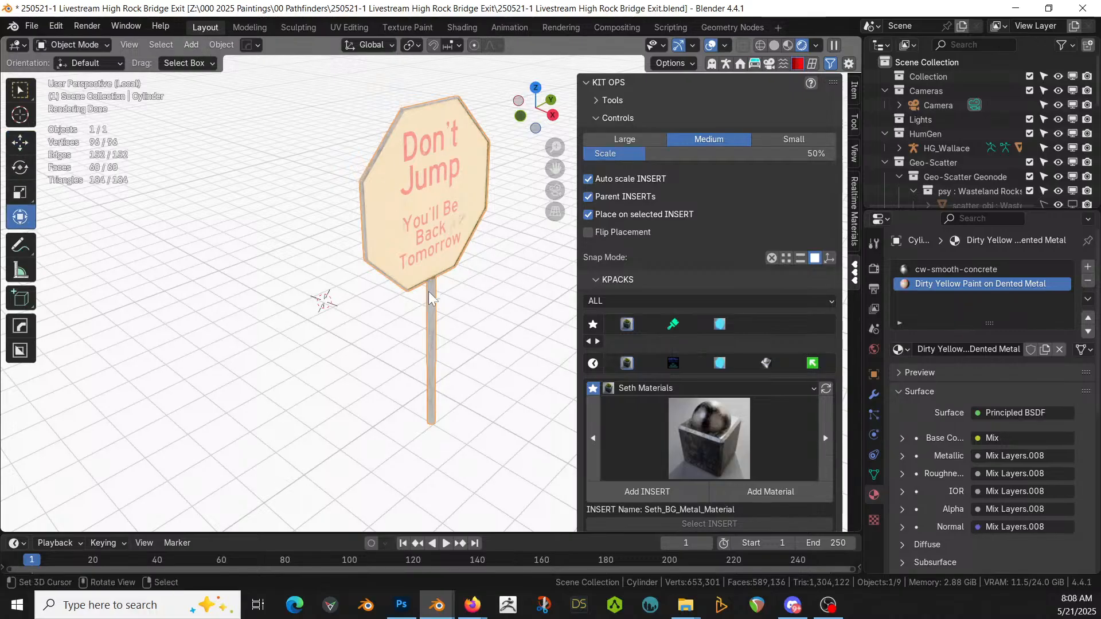
Step: Set the sign's origin to its geometry and leave local view to bring back the whole scene
{"action": "middle_click_drag", "start_coordinate": [431, 290], "coordinate": [405, 301]}
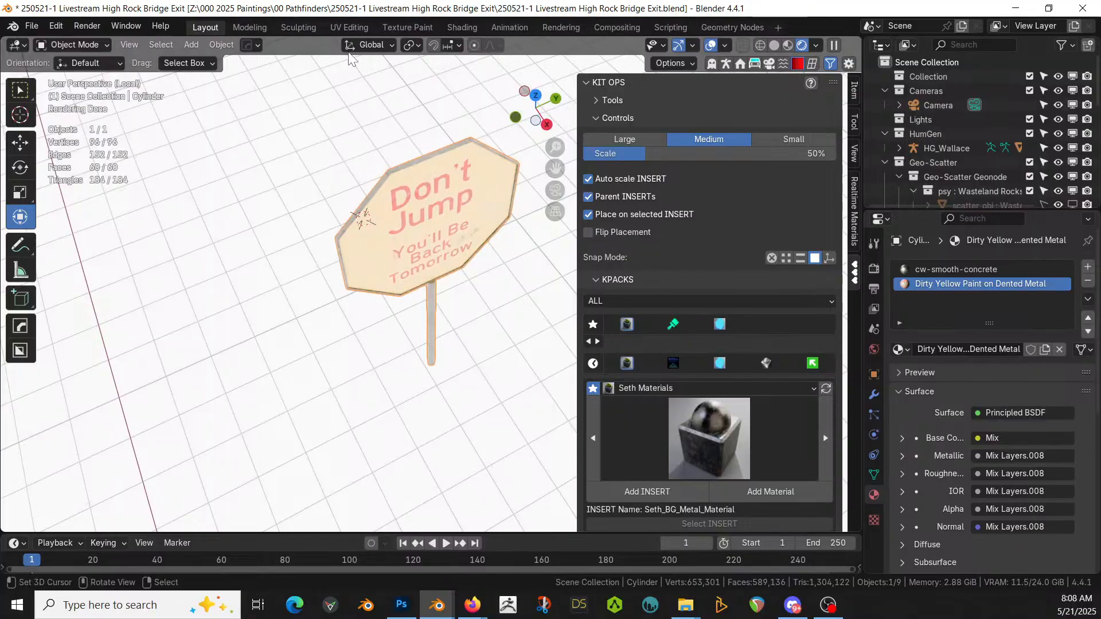
{"action": "left_click", "coordinate": [213, 46]}
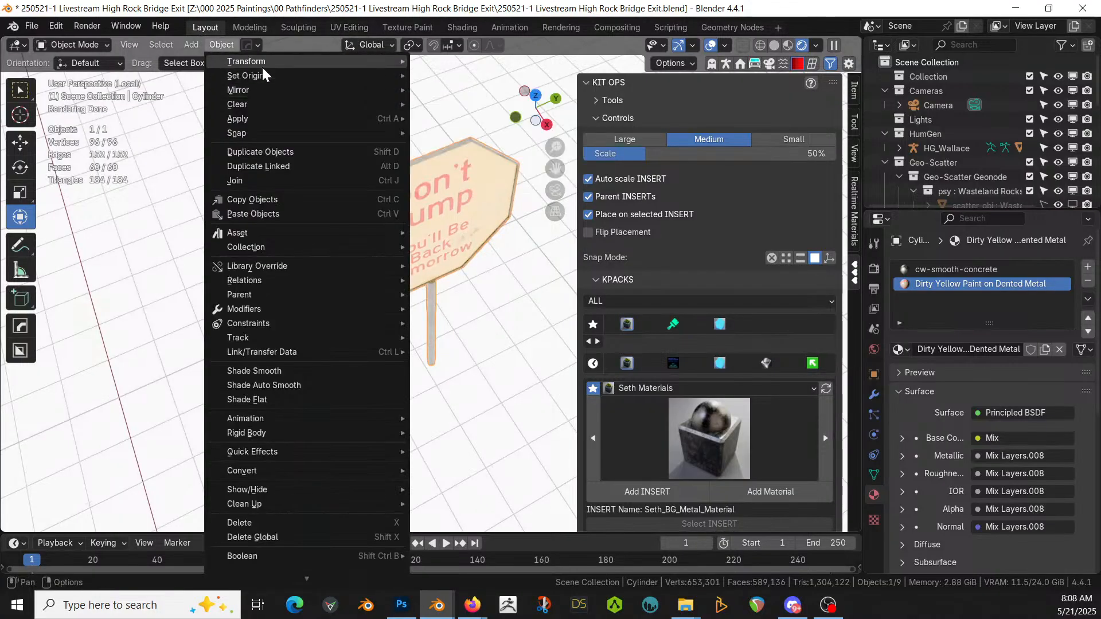
{"action": "mouse_move", "coordinate": [264, 78]}
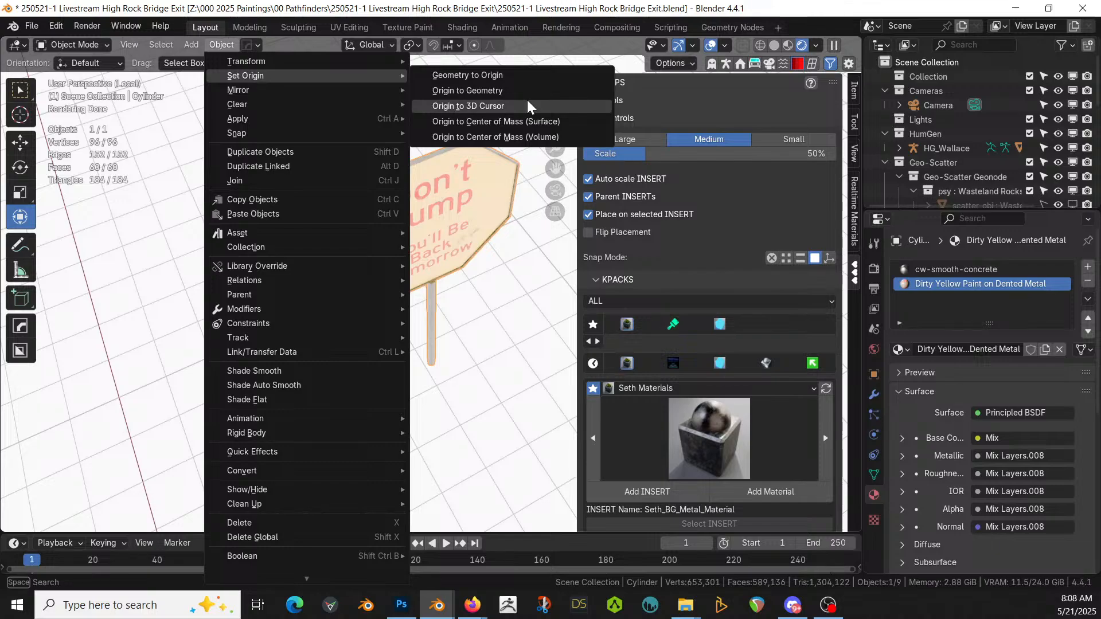
{"action": "left_click", "coordinate": [496, 92]}
{"action": "middle_click_drag", "start_coordinate": [446, 295], "coordinate": [447, 388]}
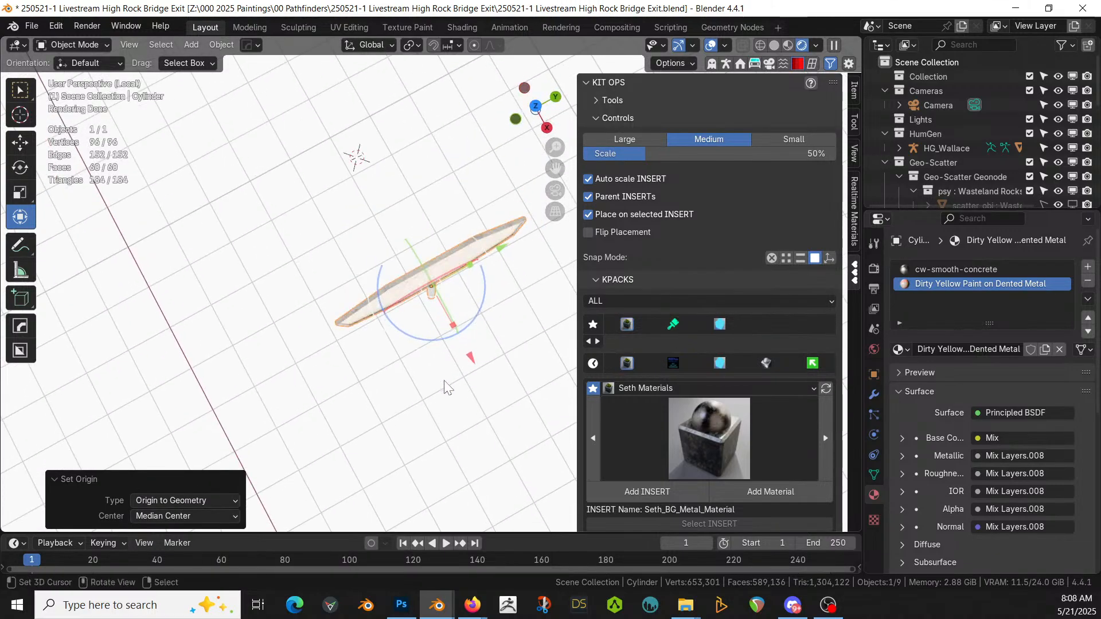
{"action": "middle_click_drag", "start_coordinate": [447, 388], "coordinate": [455, 364]}
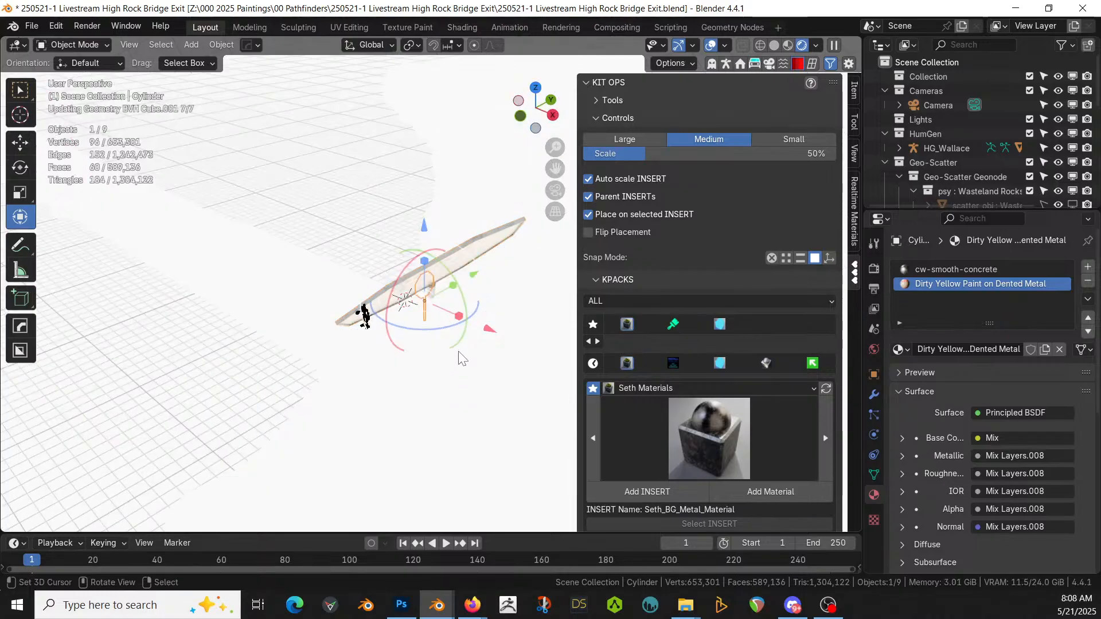
{"action": "key", "text": "KP_Divide"}
{"action": "scroll", "coordinate": [459, 337], "scroll_direction": "up", "scroll_amount": 2}
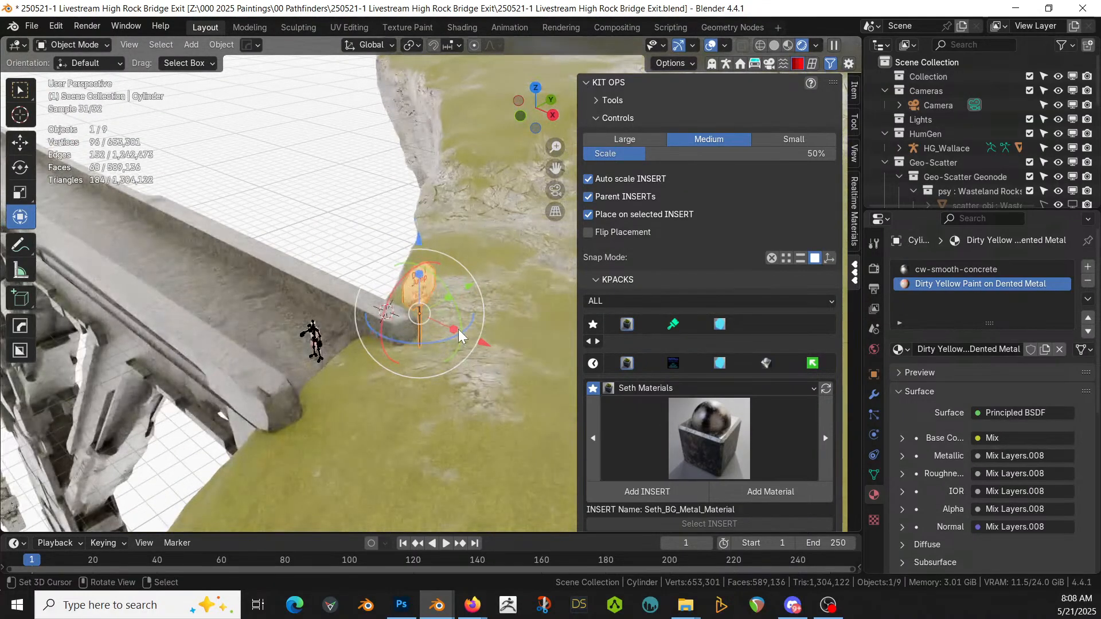
Step: Move the sign about 2.31 m along the Y axis, away from the bridge wall
{"action": "key", "text": "g"}
{"action": "key", "text": "x"}
{"action": "right_click", "coordinate": [494, 322]}
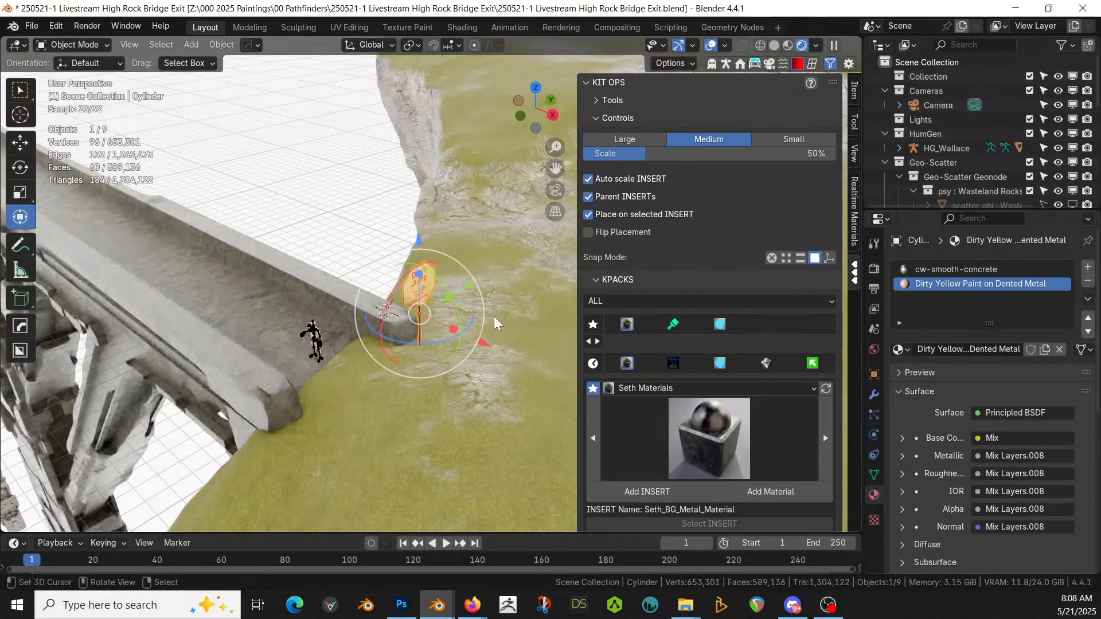
{"action": "key", "text": "g"}
{"action": "key", "text": "y"}
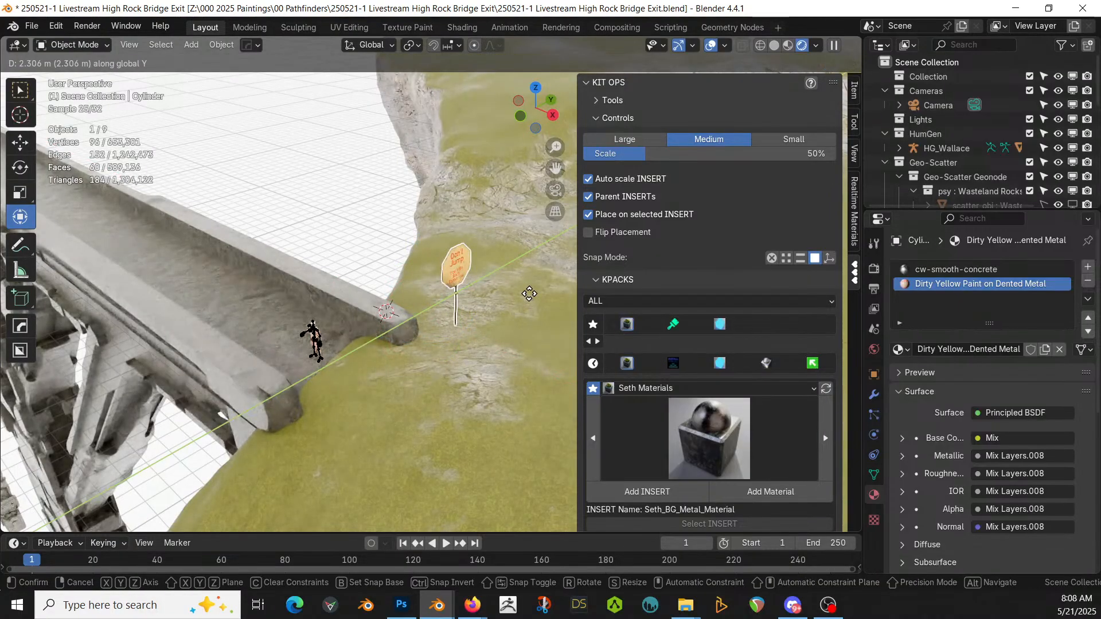
{"action": "left_click", "coordinate": [532, 300]}
{"action": "key", "text": "KP_Decimal"}
{"action": "middle_click_drag", "start_coordinate": [478, 343], "coordinate": [519, 363]}
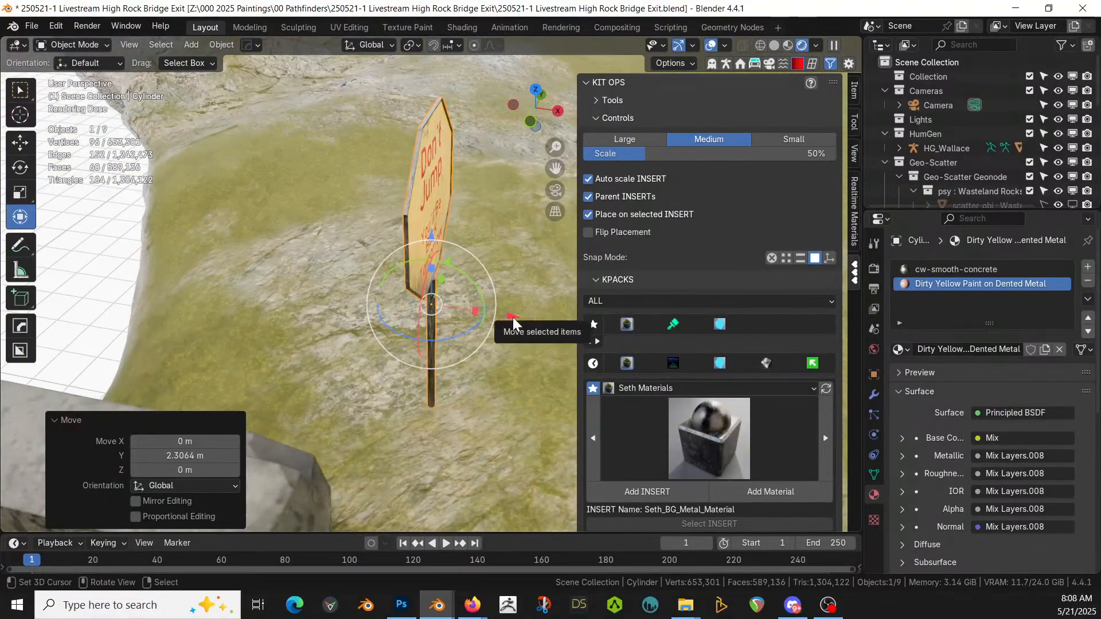
Step: Move the sign about -2.25 m along the X axis beside the bridge's end
{"action": "key", "text": "g"}
{"action": "key", "text": "x"}
{"action": "left_click", "coordinate": [325, 305]}
Step: View the sign from its front at ground level and switch the viewport shading to Solid
{"action": "middle_click_drag", "start_coordinate": [325, 305], "coordinate": [180, 247]}
{"action": "middle_click_drag", "start_coordinate": [406, 340], "coordinate": [178, 298], "text": "shift"}
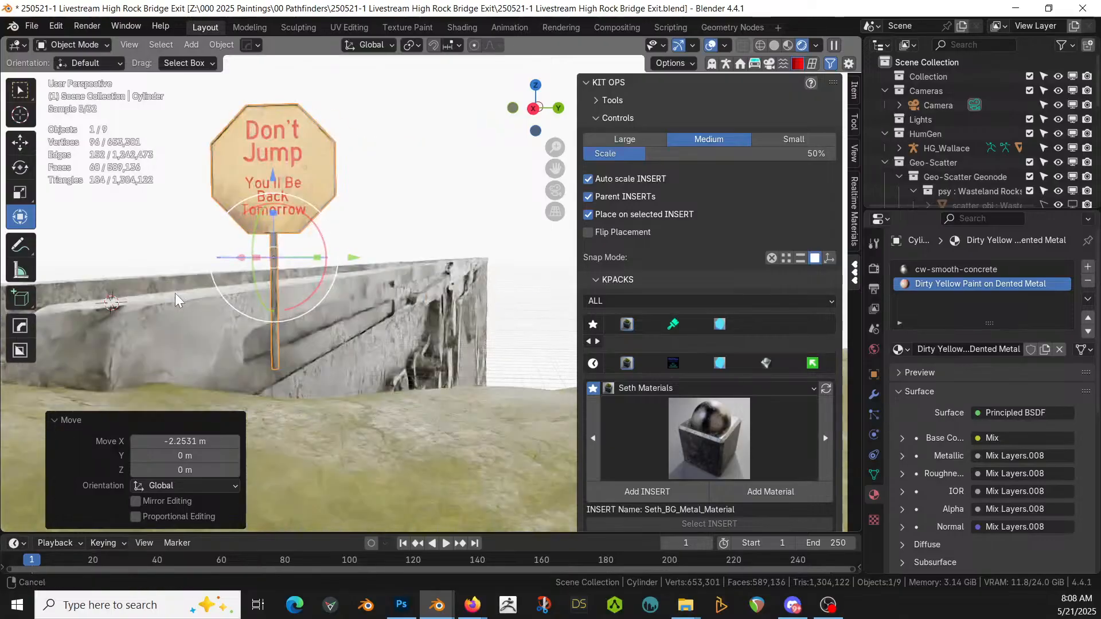
{"action": "scroll", "coordinate": [284, 304], "scroll_direction": "up", "scroll_amount": 2}
{"action": "key", "text": "z"}
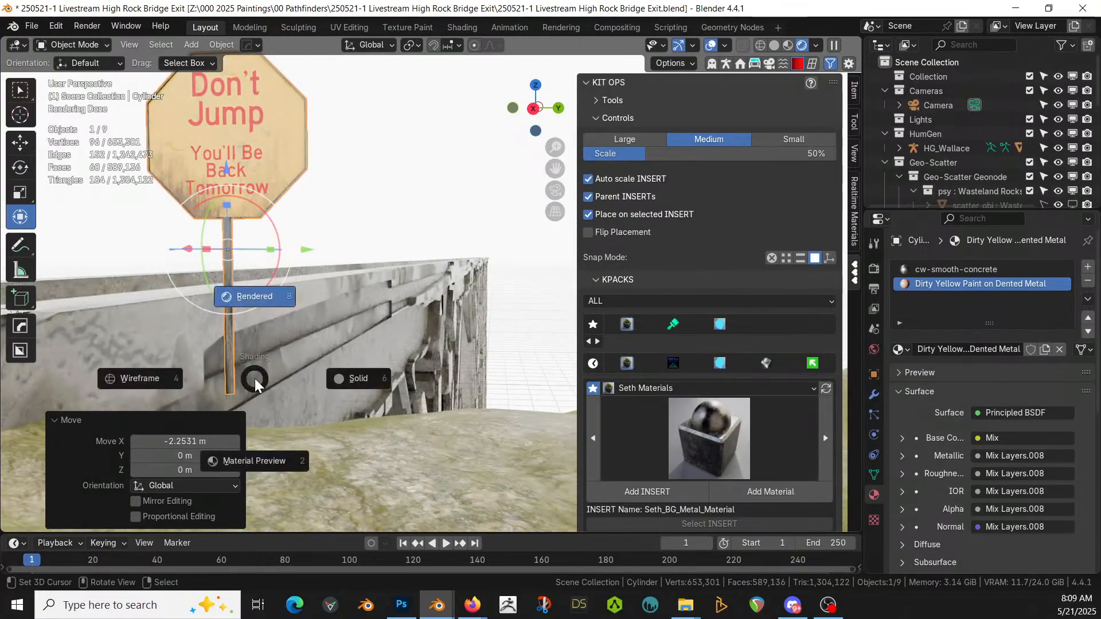
{"action": "key", "text": "s"}
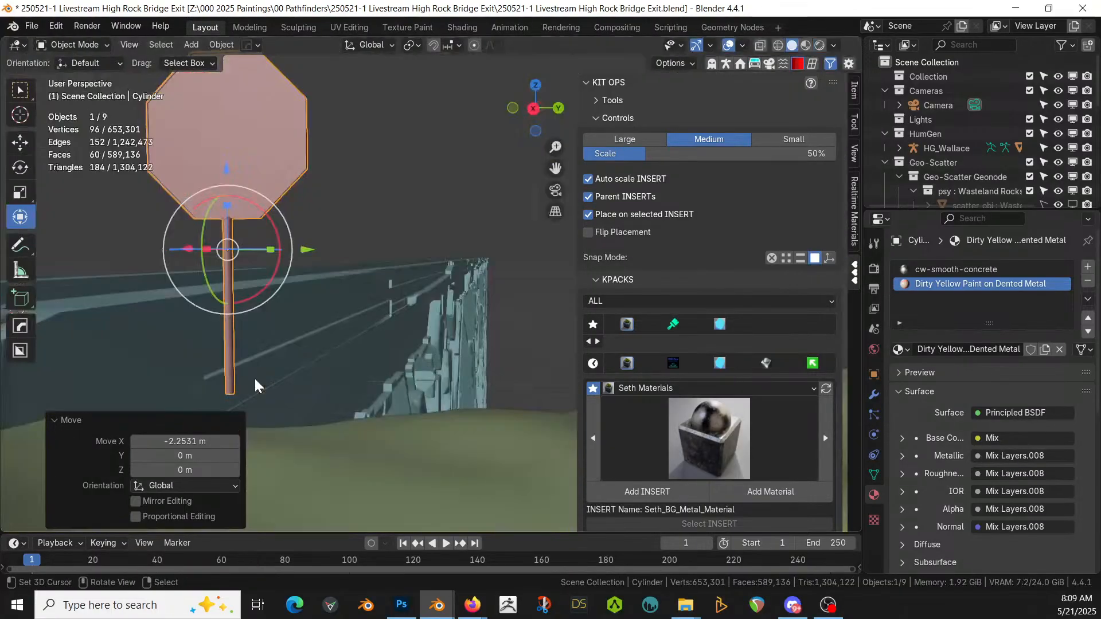
{"action": "right_click", "coordinate": [224, 380]}
{"action": "right_click", "coordinate": [229, 380]}
Step: Select the post's bottom end face in Edit Mode, isolating the sign as needed, and lower it along Z to lengthen the post into the ground
{"action": "key", "text": "Tab"}
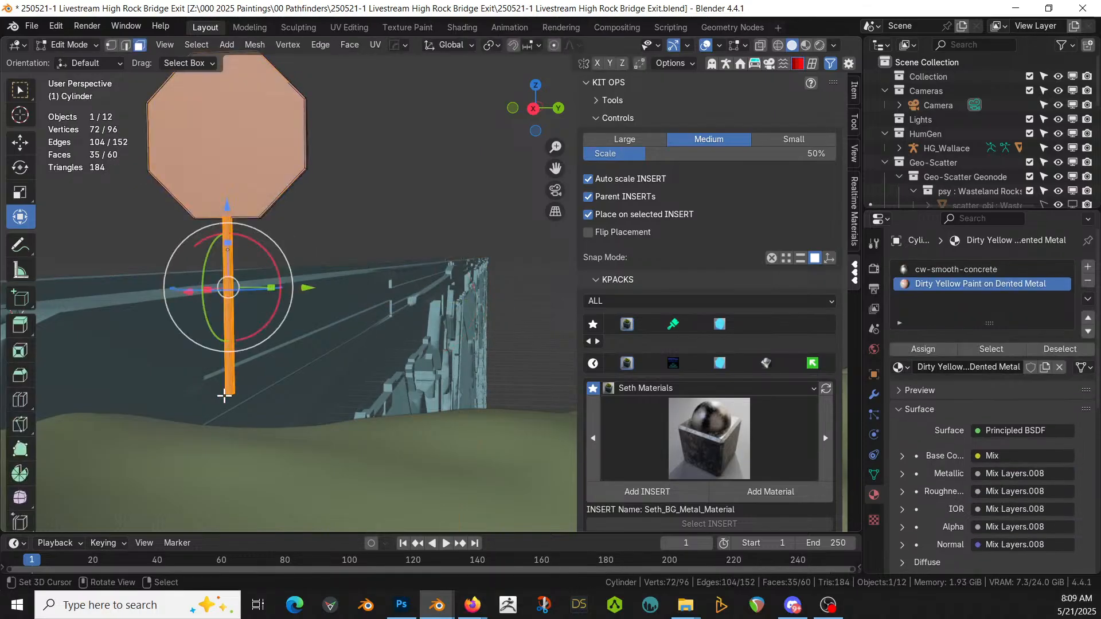
{"action": "right_click", "coordinate": [224, 396]}
{"action": "right_click", "coordinate": [225, 390]}
{"action": "key", "text": "KP_Divide"}
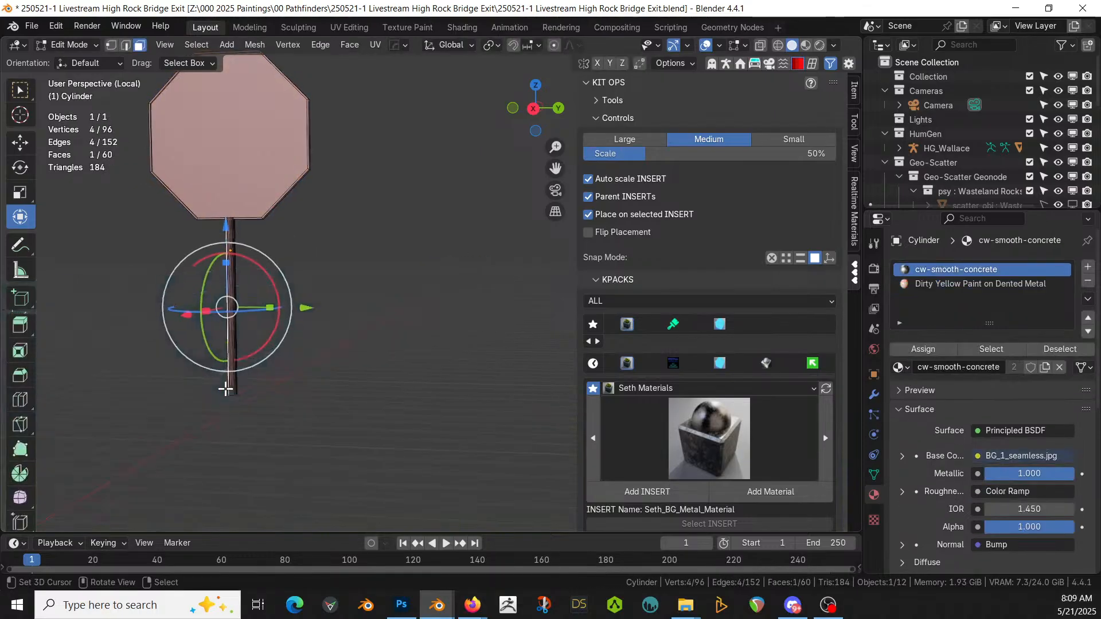
{"action": "middle_click_drag", "start_coordinate": [221, 386], "coordinate": [350, 273]}
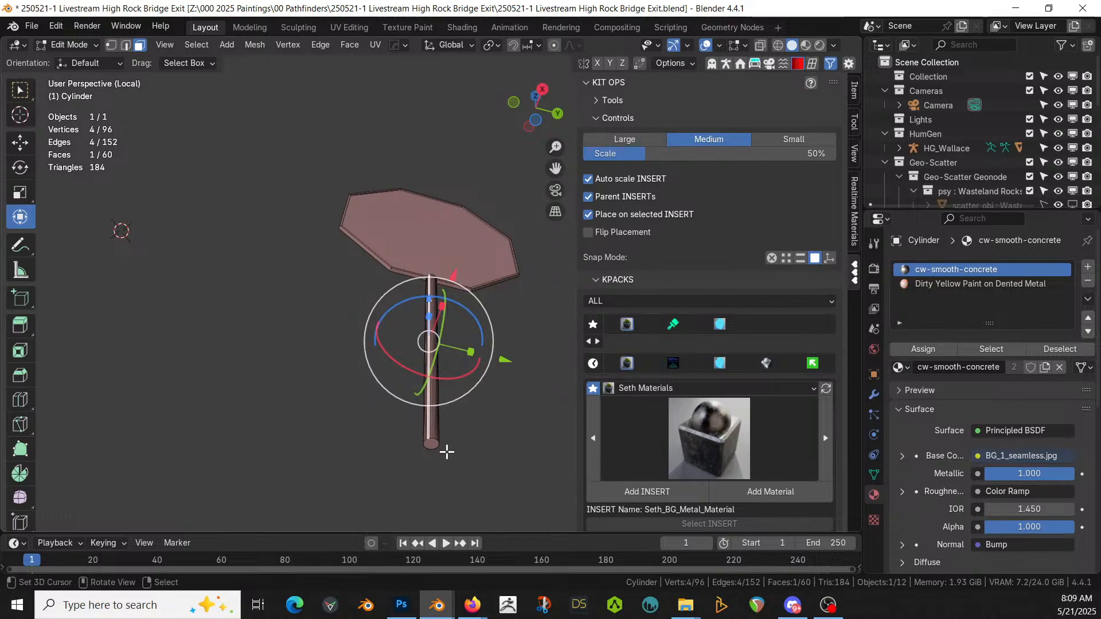
{"action": "right_click", "coordinate": [426, 445]}
{"action": "middle_click_drag", "start_coordinate": [430, 443], "coordinate": [418, 73]}
{"action": "scroll", "coordinate": [418, 73], "scroll_direction": "down", "scroll_amount": 3}
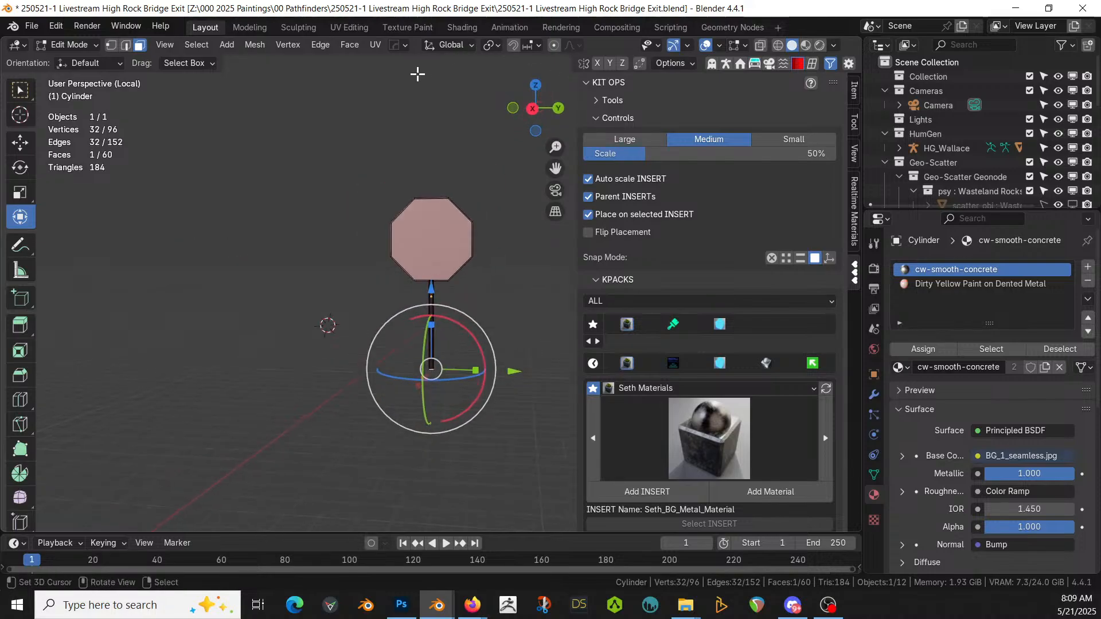
{"action": "key", "text": "KP_Divide"}
{"action": "key", "text": "g"}
{"action": "key", "text": "z"}
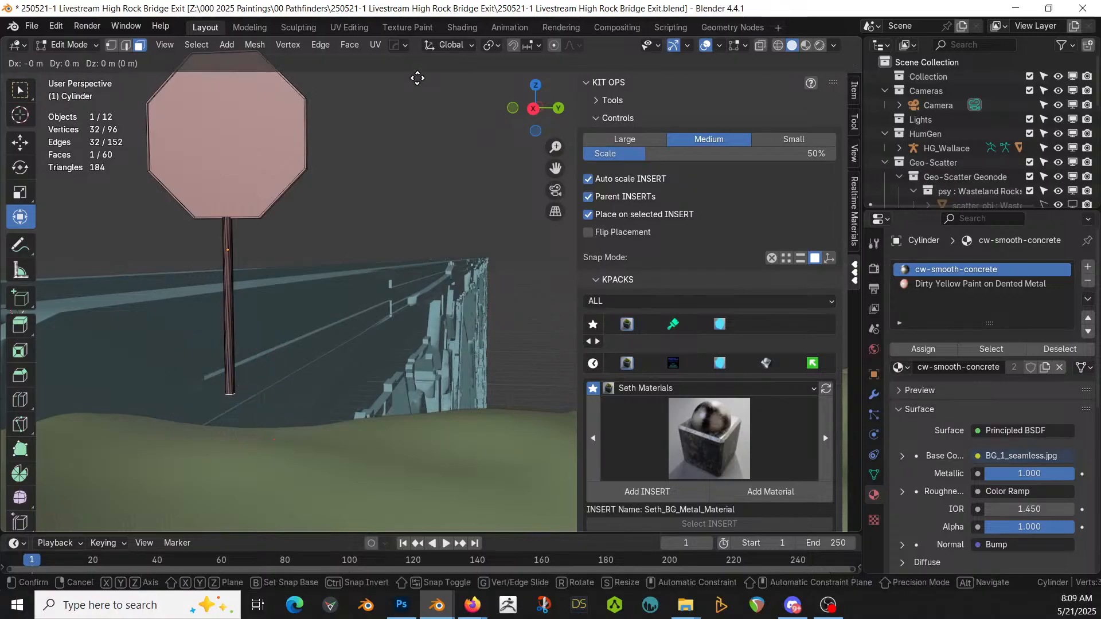
{"action": "left_click", "coordinate": [432, 136]}
Step: Return the sign to Object Mode and save the file
{"action": "key", "text": "Tab"}
{"action": "scroll", "coordinate": [355, 190], "scroll_direction": "down", "scroll_amount": 1}
{"action": "middle_click_drag", "start_coordinate": [355, 191], "coordinate": [296, 227]}
{"action": "key", "text": "ctrl+s"}
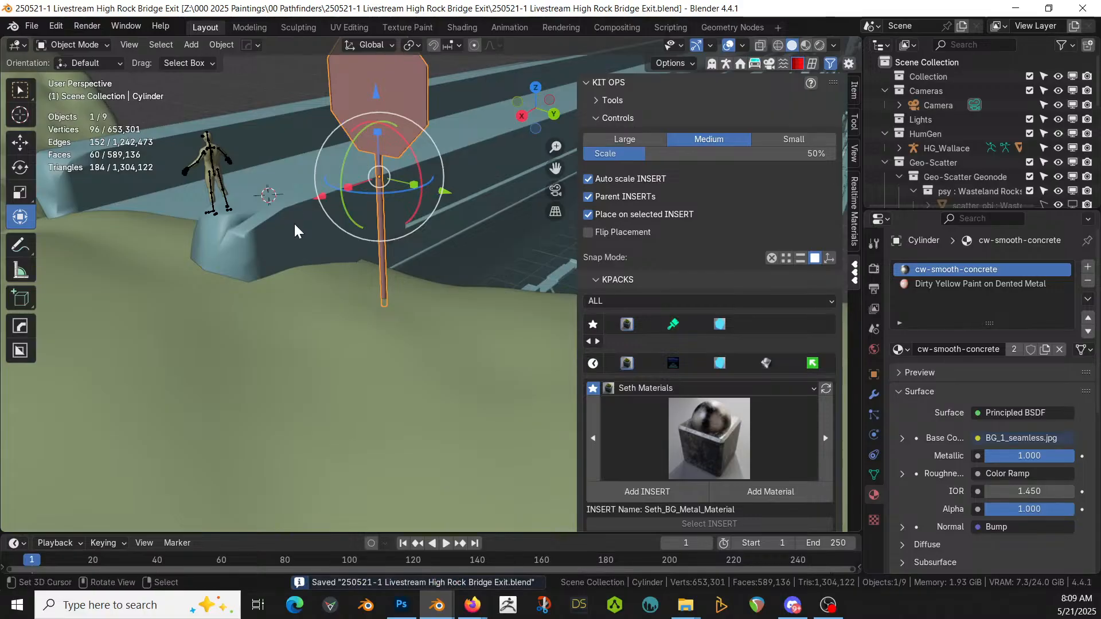
Step: Enter Edit Mode on the hillside terrain and circle-select a round patch of its faces on the slope beyond the bridge
{"action": "middle_click_drag", "start_coordinate": [261, 279], "coordinate": [231, 412]}
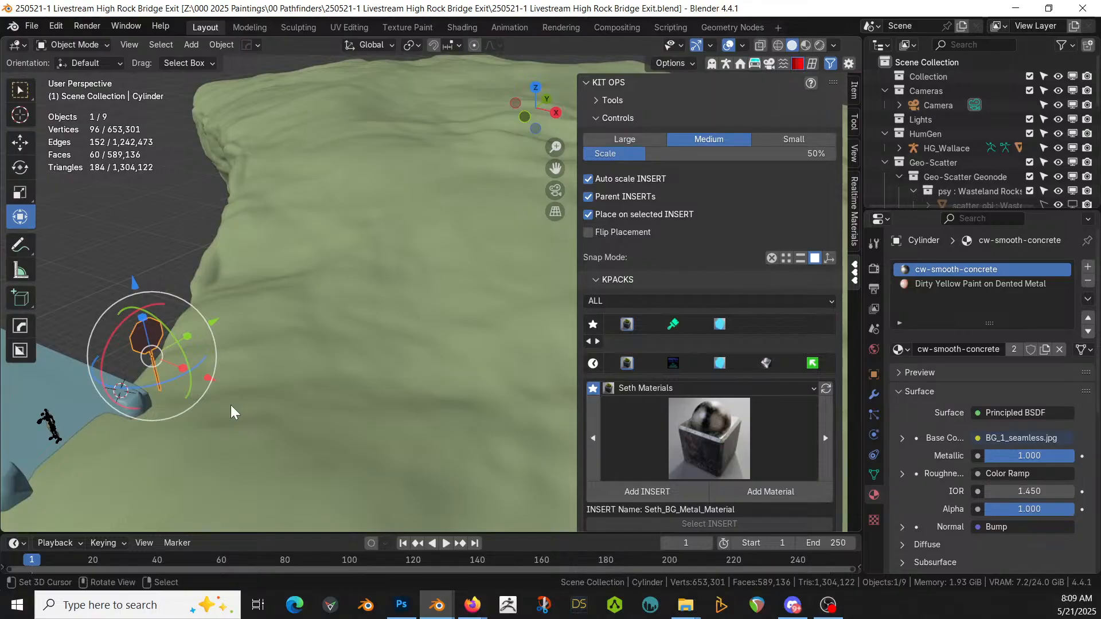
{"action": "middle_click_drag", "start_coordinate": [419, 356], "coordinate": [373, 261]}
{"action": "middle_click_drag", "start_coordinate": [268, 290], "coordinate": [378, 159]}
{"action": "middle_click_drag", "start_coordinate": [439, 214], "coordinate": [205, 341]}
{"action": "middle_click_drag", "start_coordinate": [336, 354], "coordinate": [787, 353], "text": "shift"}
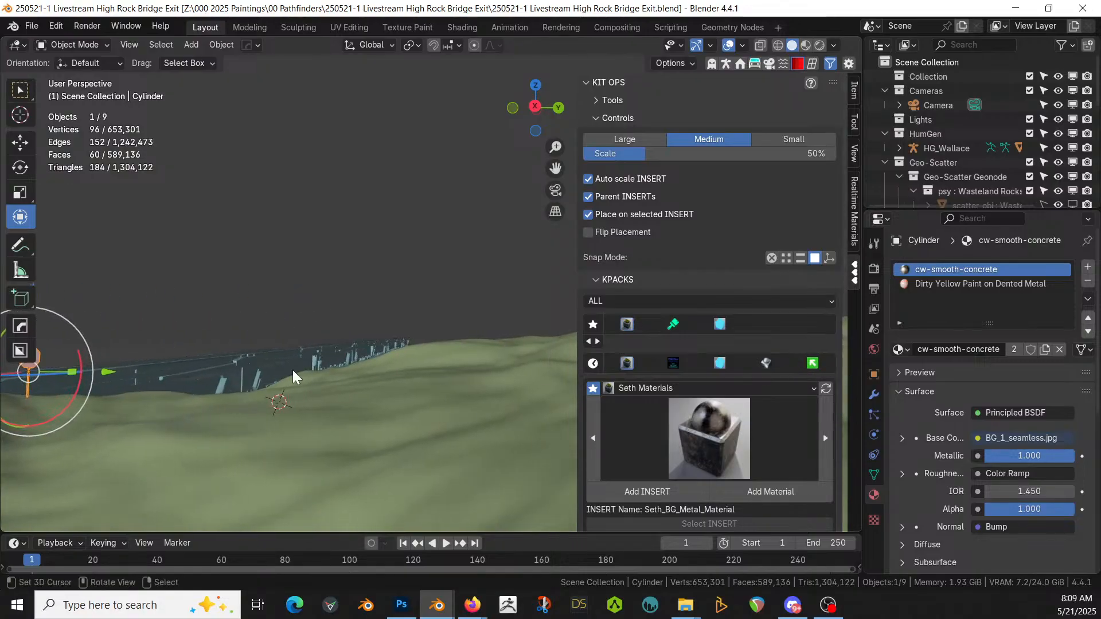
{"action": "middle_click_drag", "start_coordinate": [296, 375], "coordinate": [329, 412]}
{"action": "right_click", "coordinate": [319, 355]}
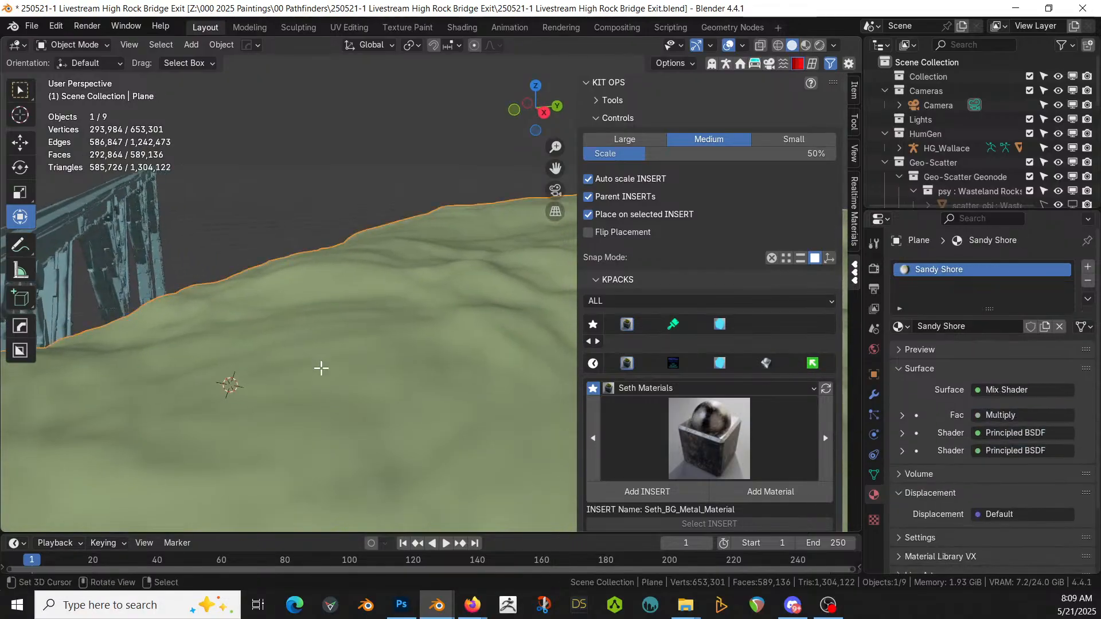
{"action": "key", "text": "Tab"}
{"action": "left_click", "coordinate": [264, 386]}
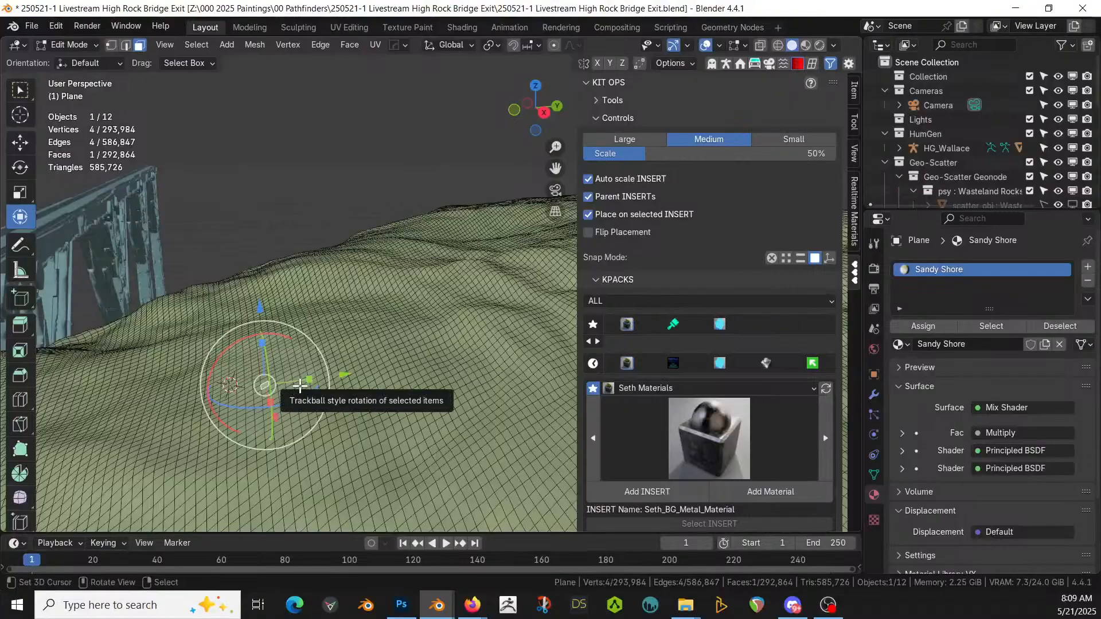
{"action": "key", "text": "c"}
{"action": "left_click", "coordinate": [293, 388]}
{"action": "right_click", "coordinate": [354, 402]}
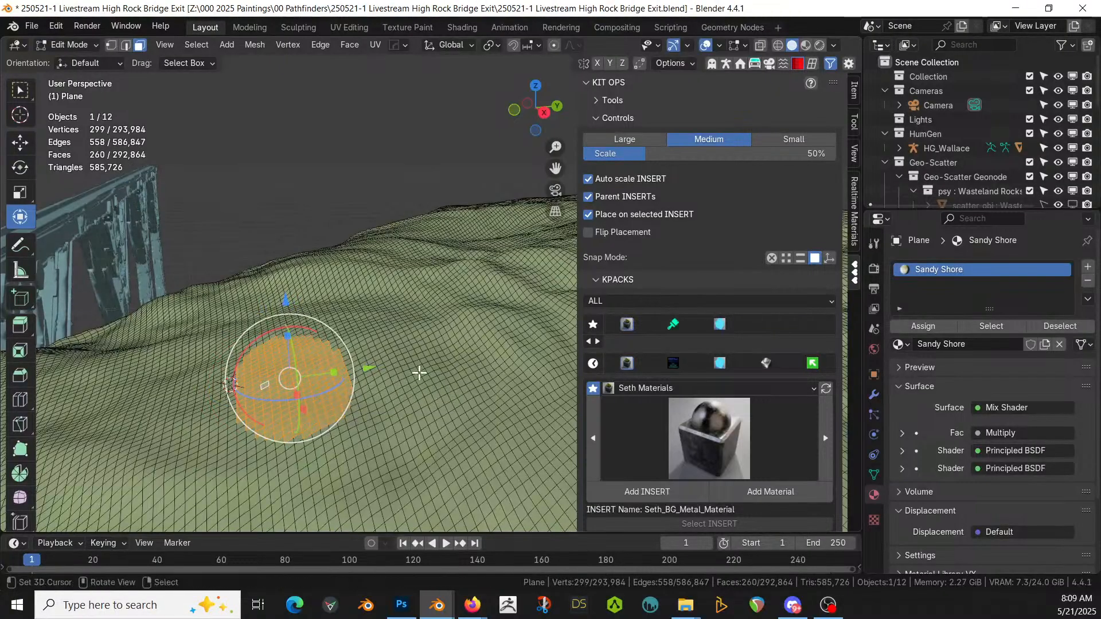
Step: Flatten the selected terrain patch along Z with Smooth proportional editing, starting at 2 m and widening to about 6.9 m, and return to Object Mode
{"action": "key", "text": "o"}
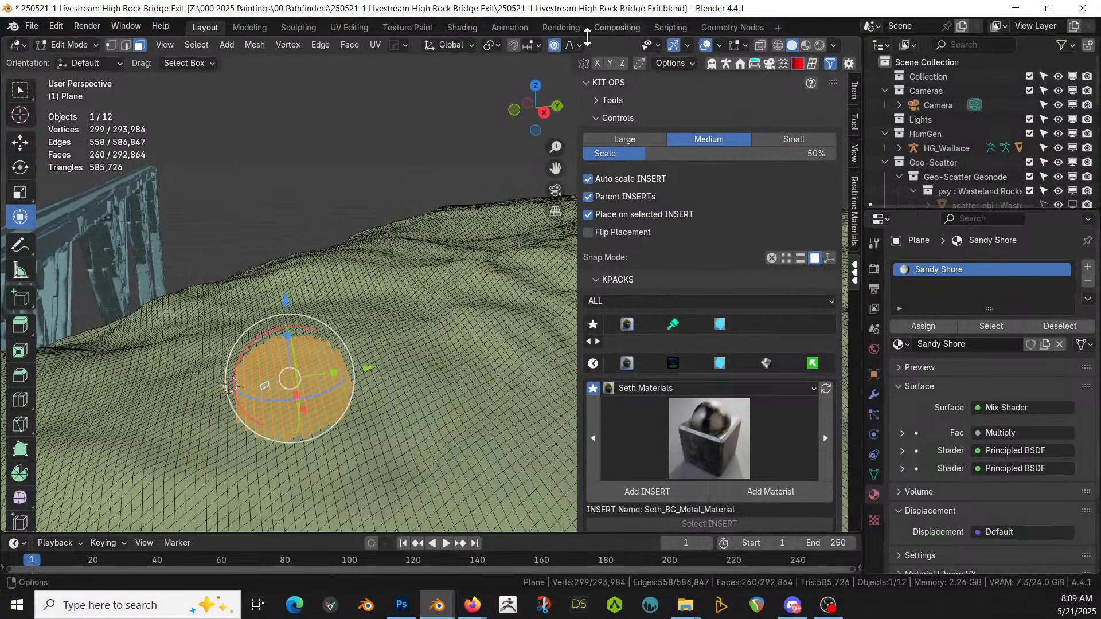
{"action": "left_click", "coordinate": [574, 45]}
{"action": "left_click", "coordinate": [568, 224]}
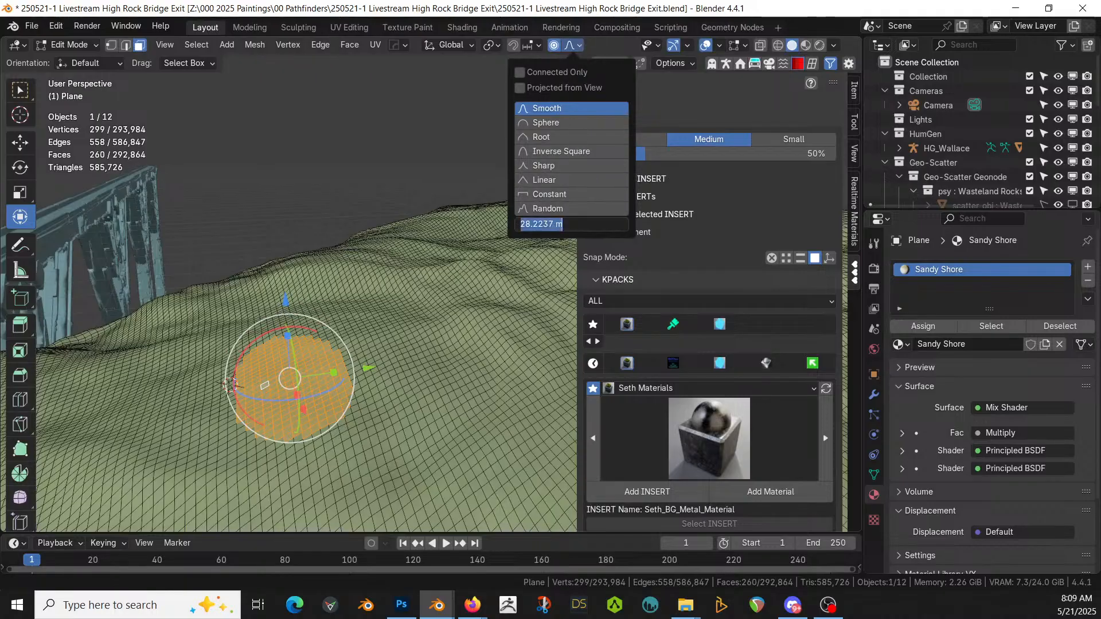
{"action": "type", "text": "2"}
{"action": "key", "text": "Return"}
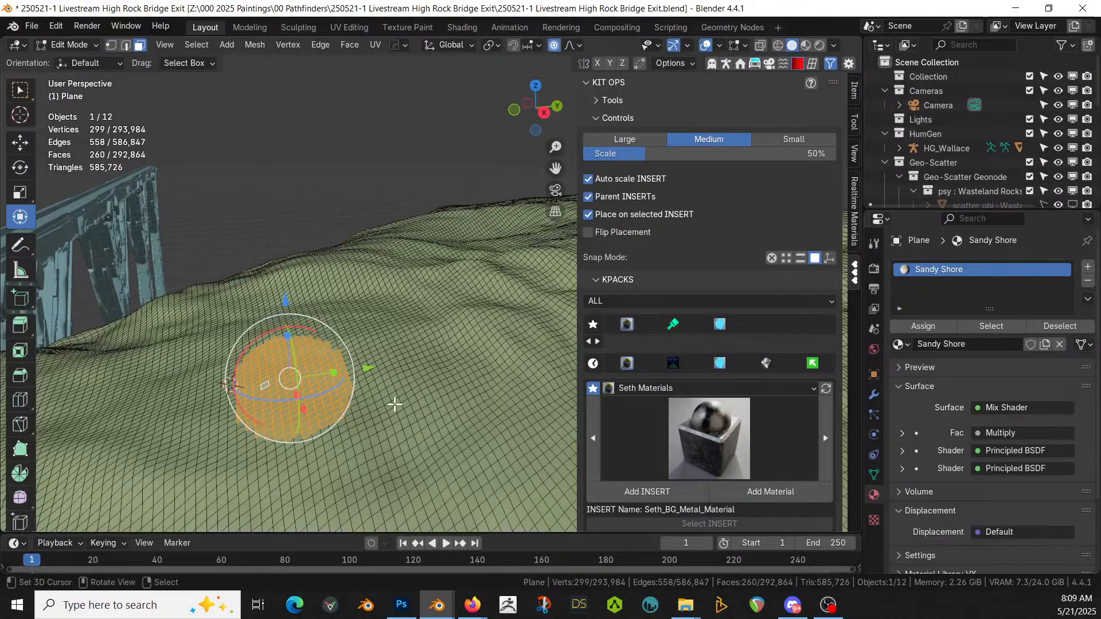
{"action": "key", "text": "s"}
{"action": "key", "text": "z"}
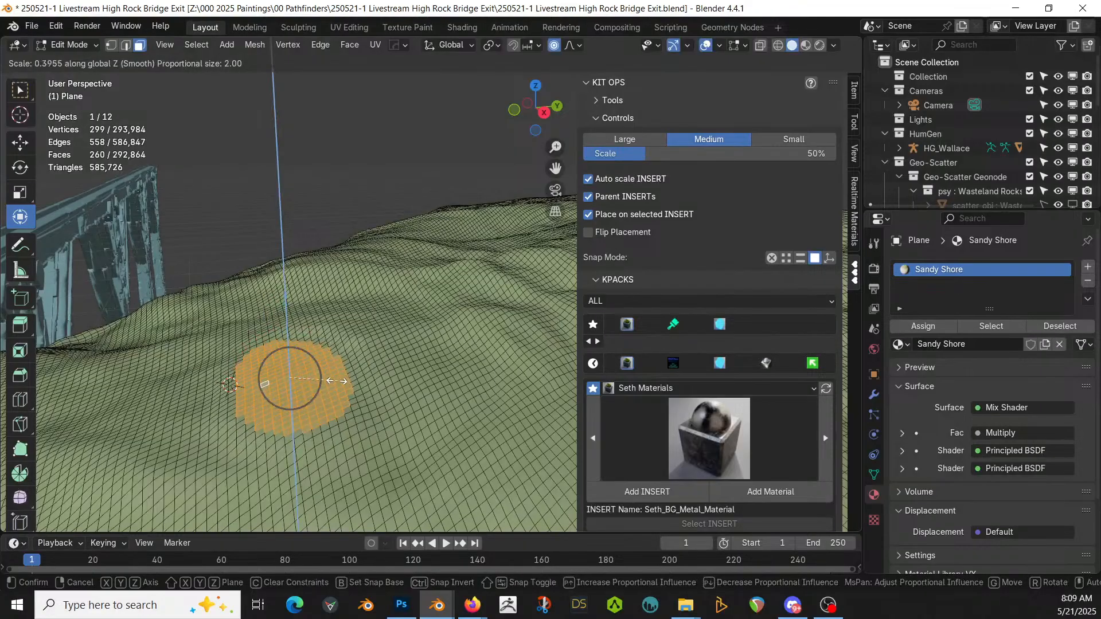
{"action": "scroll", "coordinate": [287, 361], "scroll_direction": "down", "scroll_amount": 7}
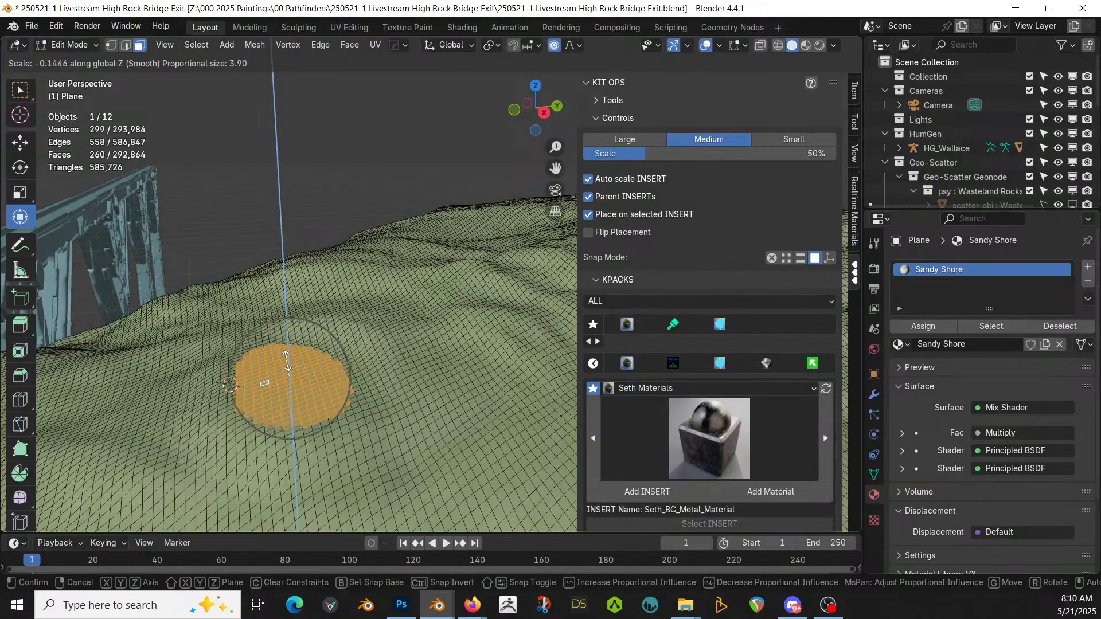
{"action": "scroll", "coordinate": [270, 353], "scroll_direction": "down", "scroll_amount": 6}
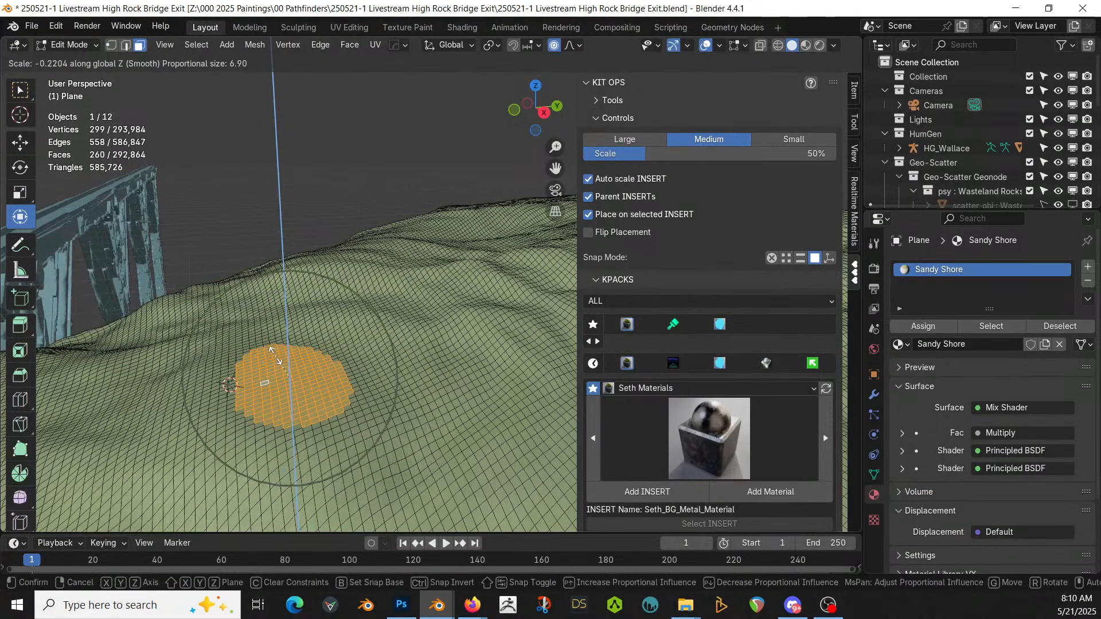
{"action": "left_click", "coordinate": [253, 344]}
{"action": "middle_click_drag", "start_coordinate": [253, 344], "coordinate": [463, 412]}
{"action": "key", "text": "Tab"}
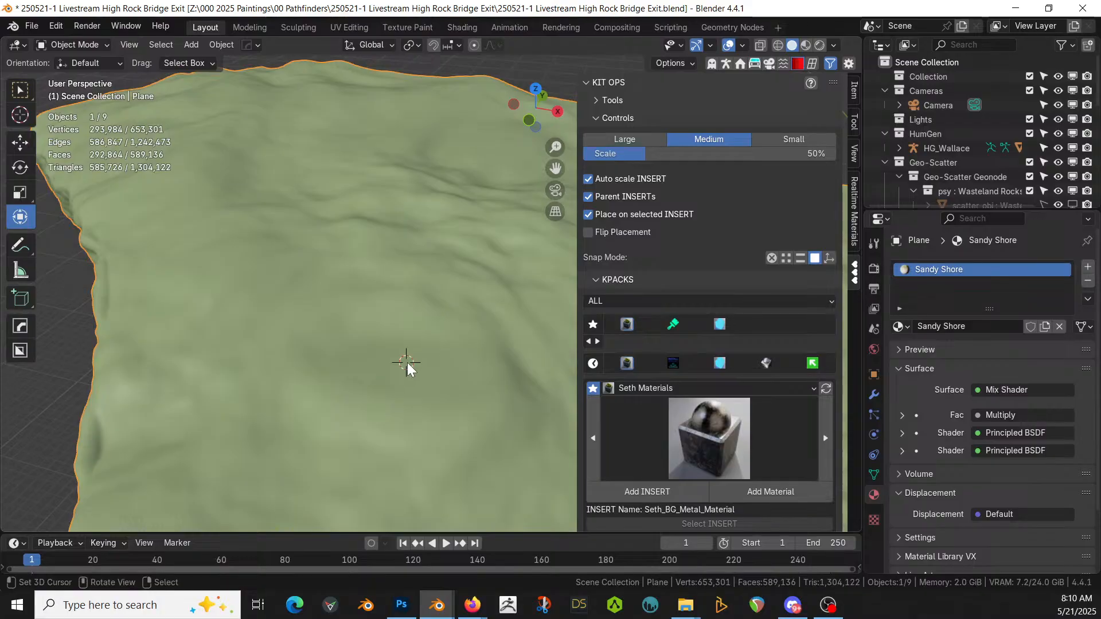
Step: Add a 5 m cube at the 3D cursor on the flattened patch and raise its mesh 1 m along Z in Edit Mode
{"action": "key", "text": "shift+a"}
{"action": "mouse_move", "coordinate": [355, 220]}
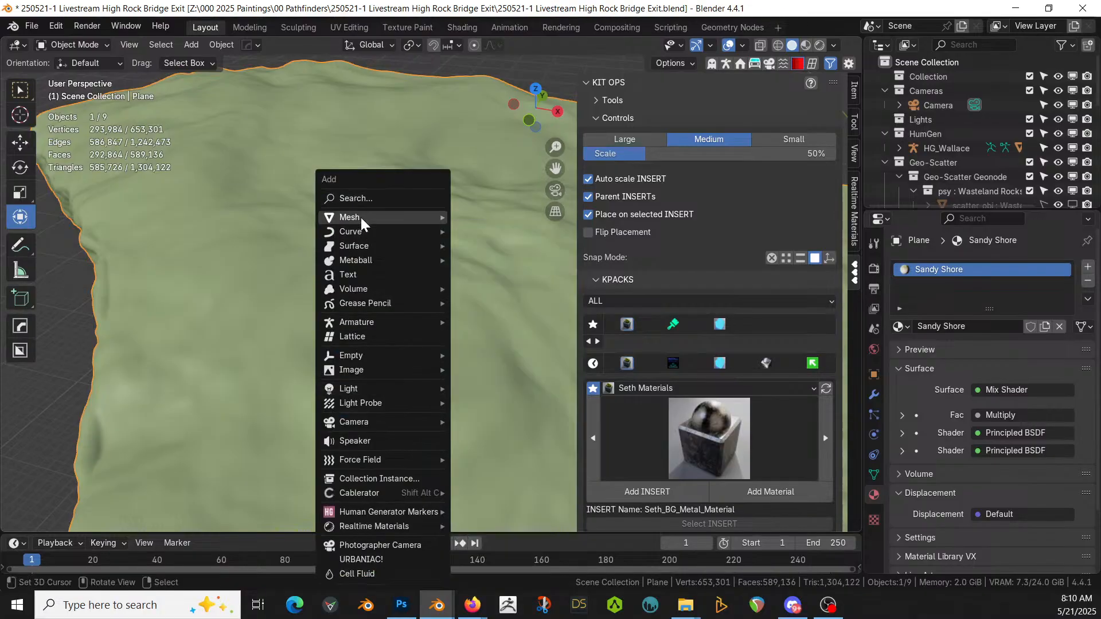
{"action": "left_click", "coordinate": [483, 307]}
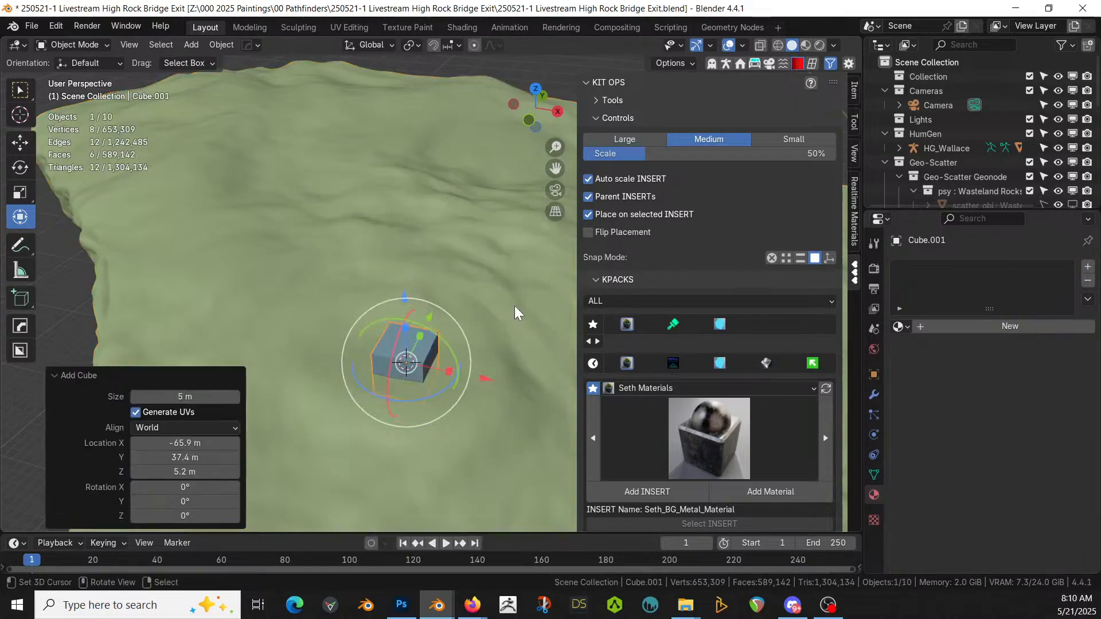
{"action": "key", "text": "Tab"}
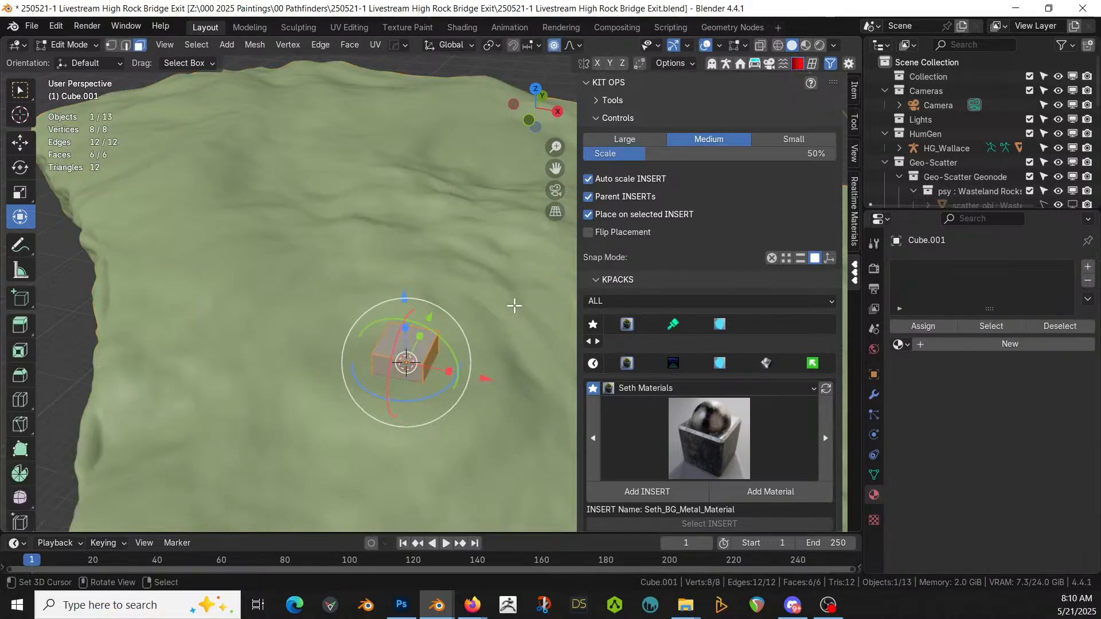
{"action": "key", "text": "g"}
{"action": "key", "text": "z"}
{"action": "key", "text": "1"}
{"action": "key", "text": "Return"}
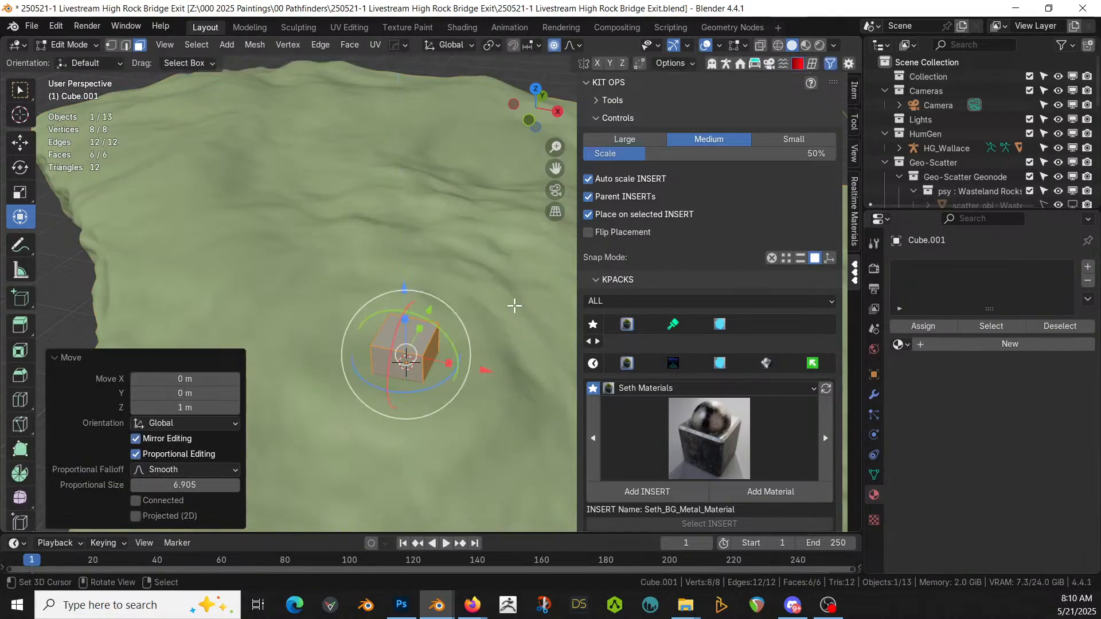
{"action": "middle_click_drag", "start_coordinate": [531, 347], "coordinate": [492, 321]}
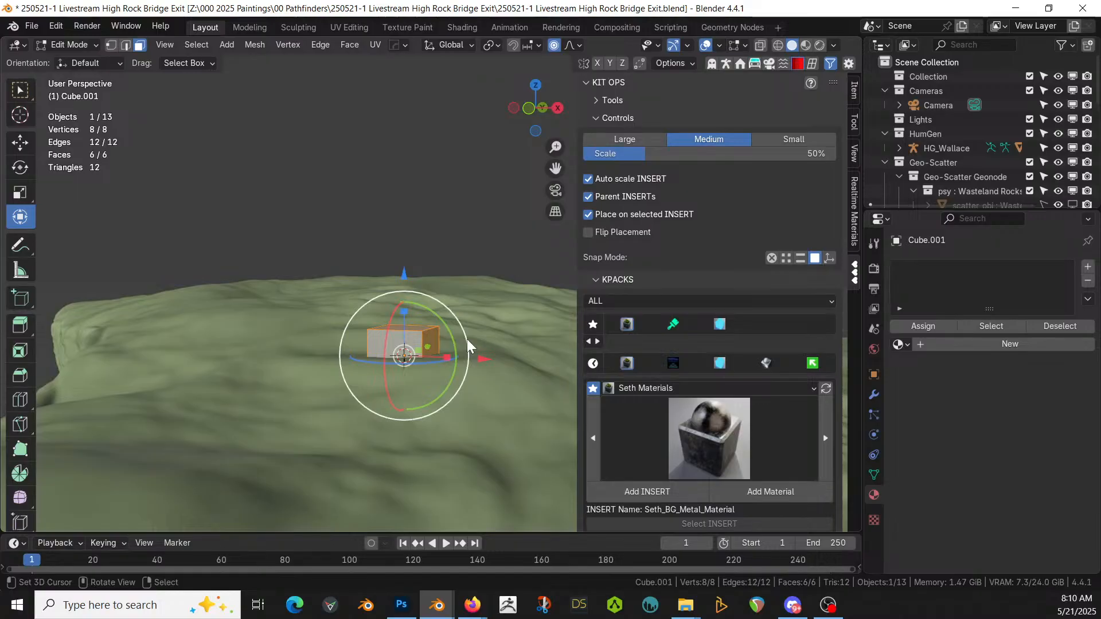
Step: In Object Mode, raise the cube 1 m along Z and then about another 1.42 m so it stands out of the terrain
{"action": "key", "text": "Tab"}
{"action": "type", "text": "gz1"}
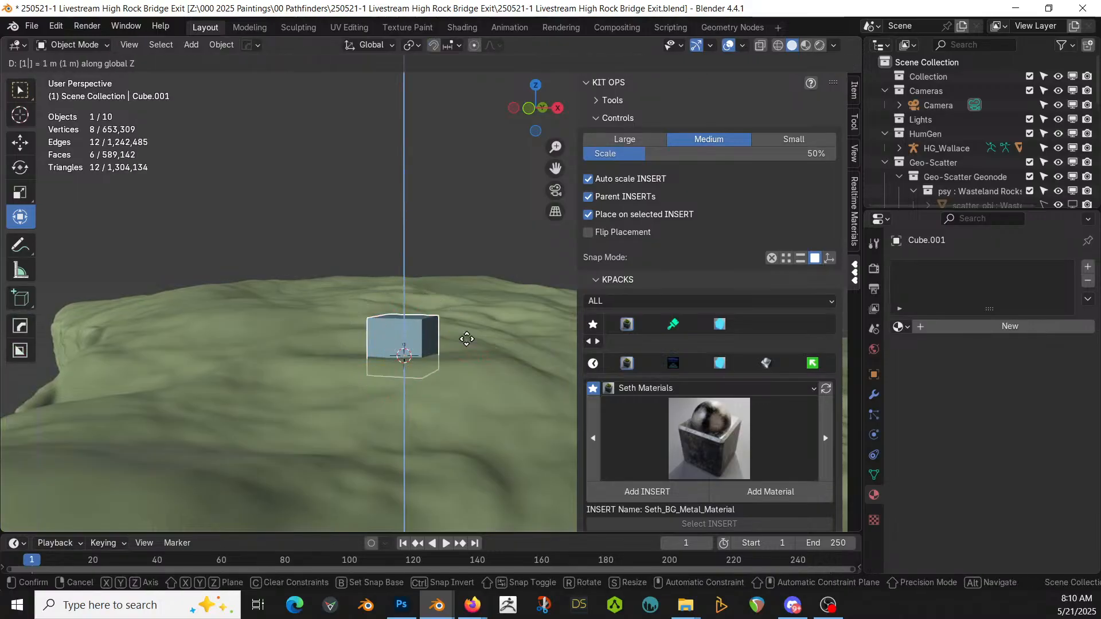
{"action": "key", "text": "Return"}
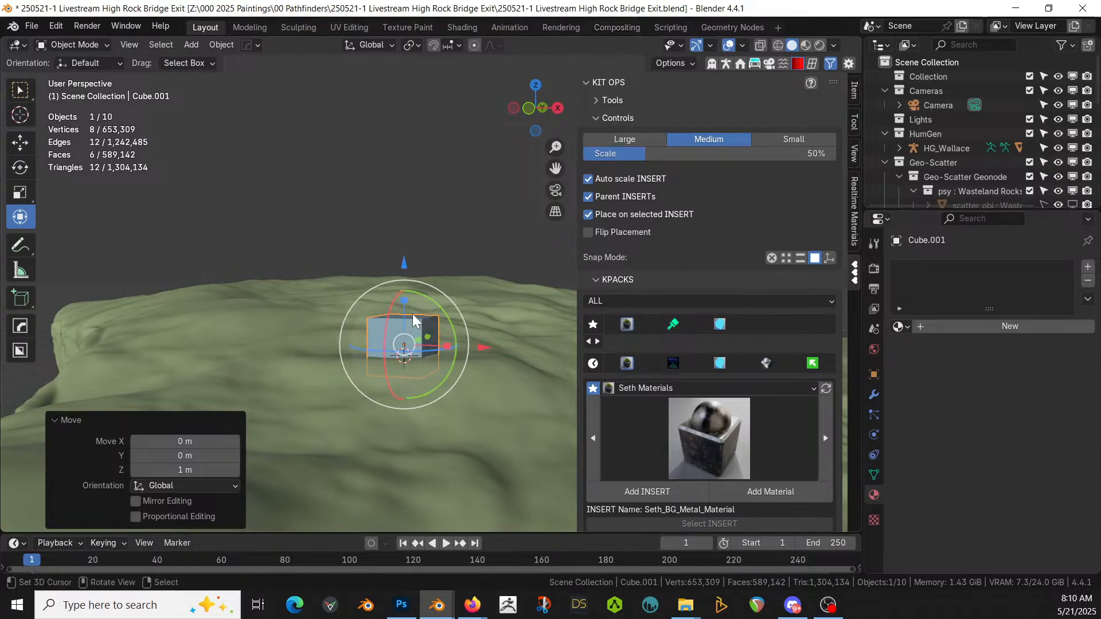
{"action": "middle_click_drag", "start_coordinate": [413, 316], "coordinate": [366, 338]}
{"action": "key", "text": "g"}
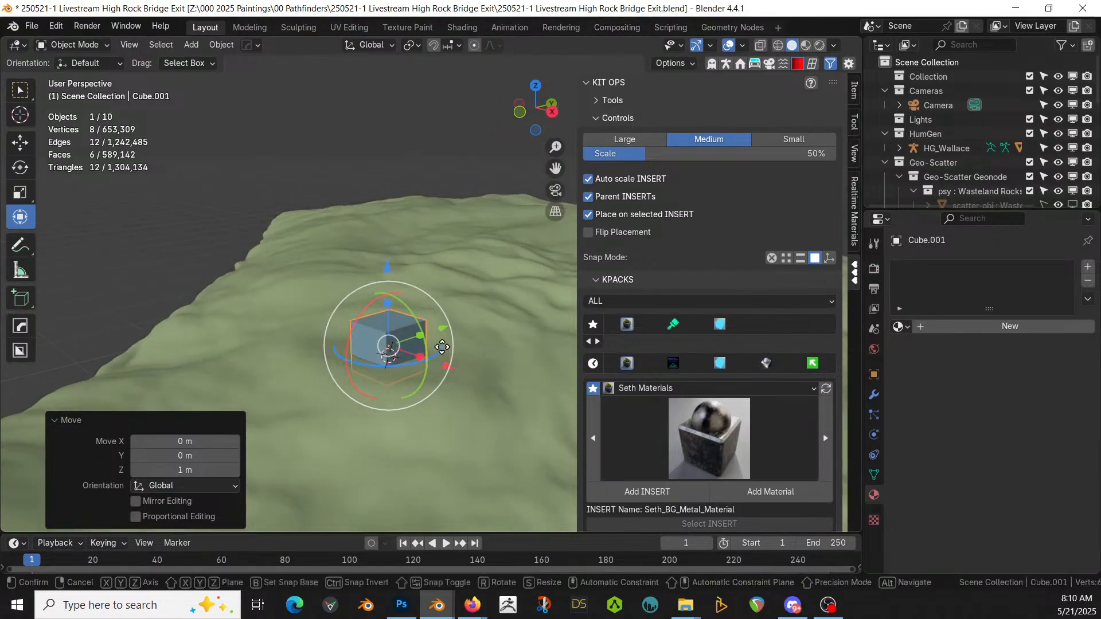
{"action": "key", "text": "z"}
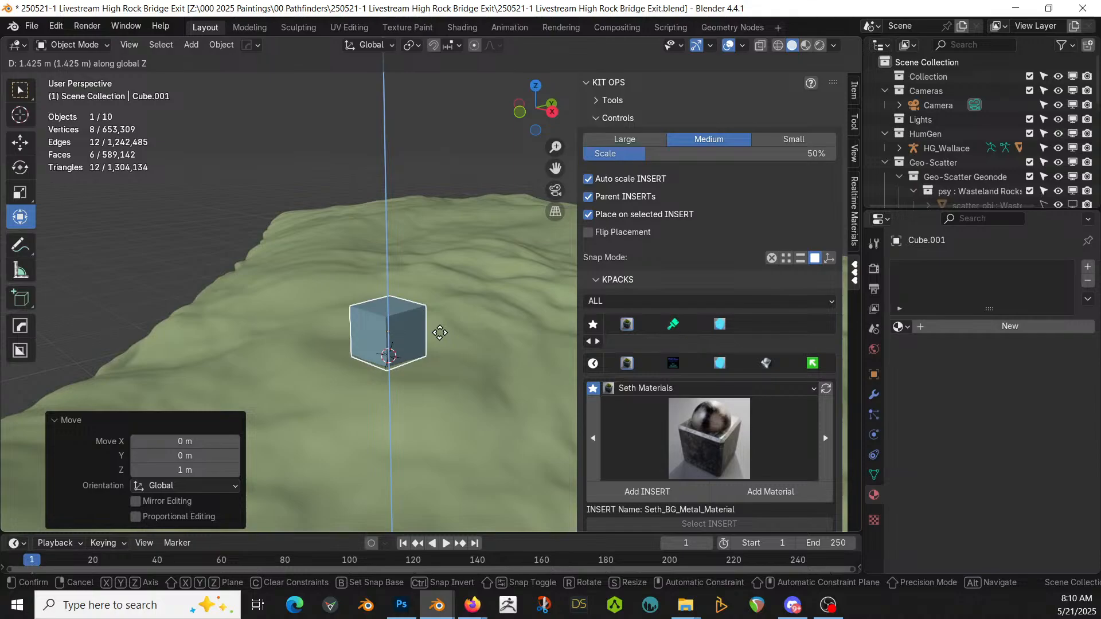
{"action": "left_click", "coordinate": [440, 333]}
Step: Set the cube's X, Y and Z dimensions to 2.5 m and apply its rotation and scale
{"action": "left_click", "coordinate": [855, 89]}
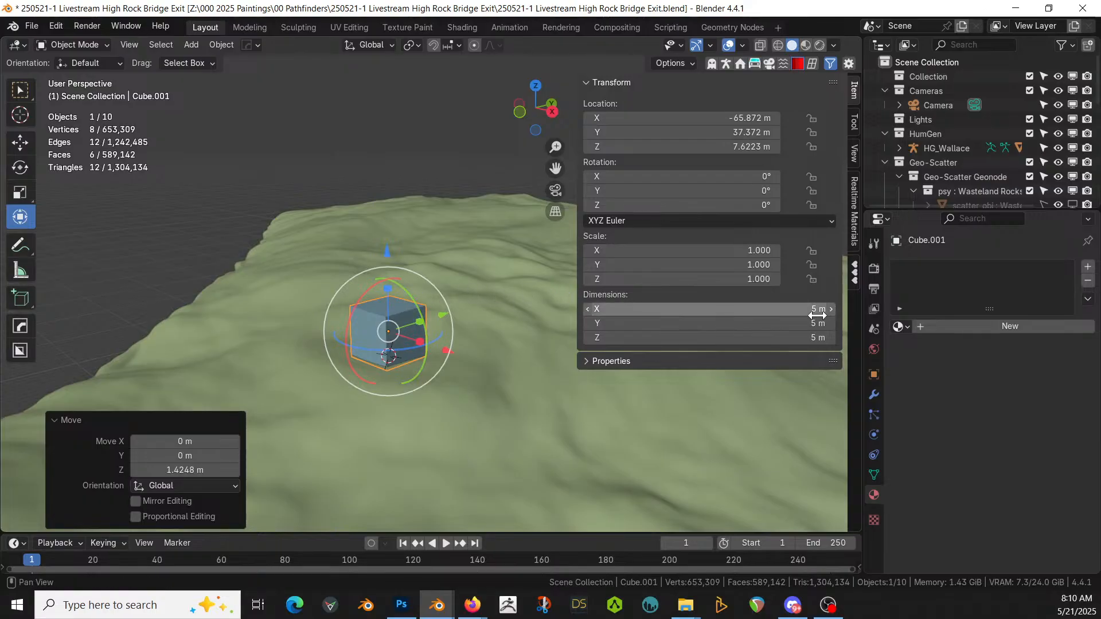
{"action": "left_click_drag", "start_coordinate": [811, 309], "coordinate": [811, 338]}
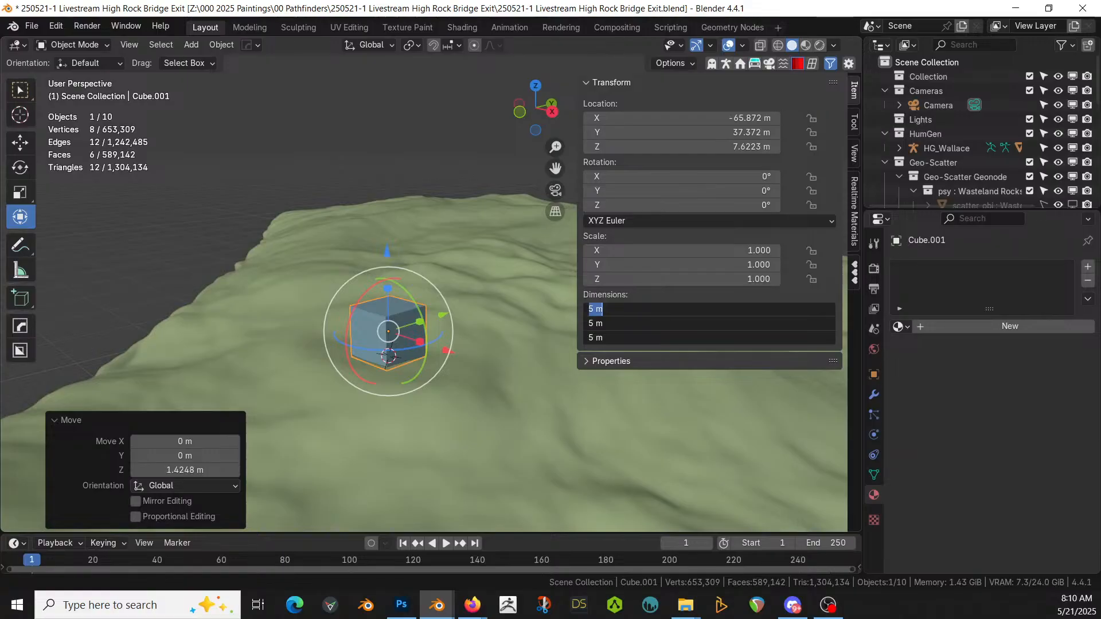
{"action": "type", "text": "2.5"}
{"action": "key", "text": "Return"}
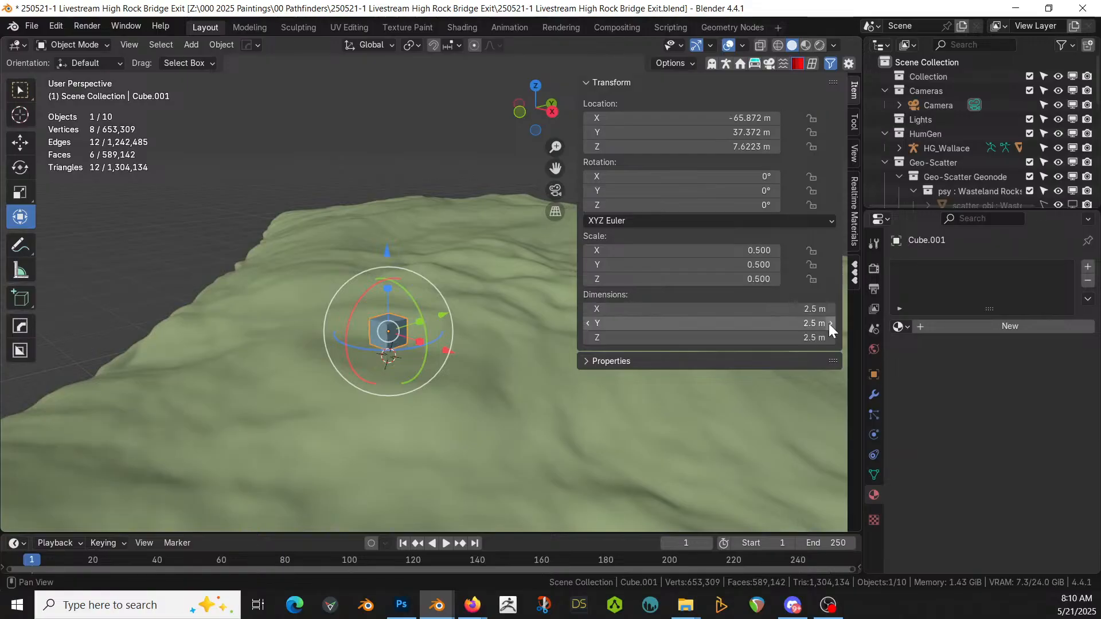
{"action": "key", "text": "Tab"}
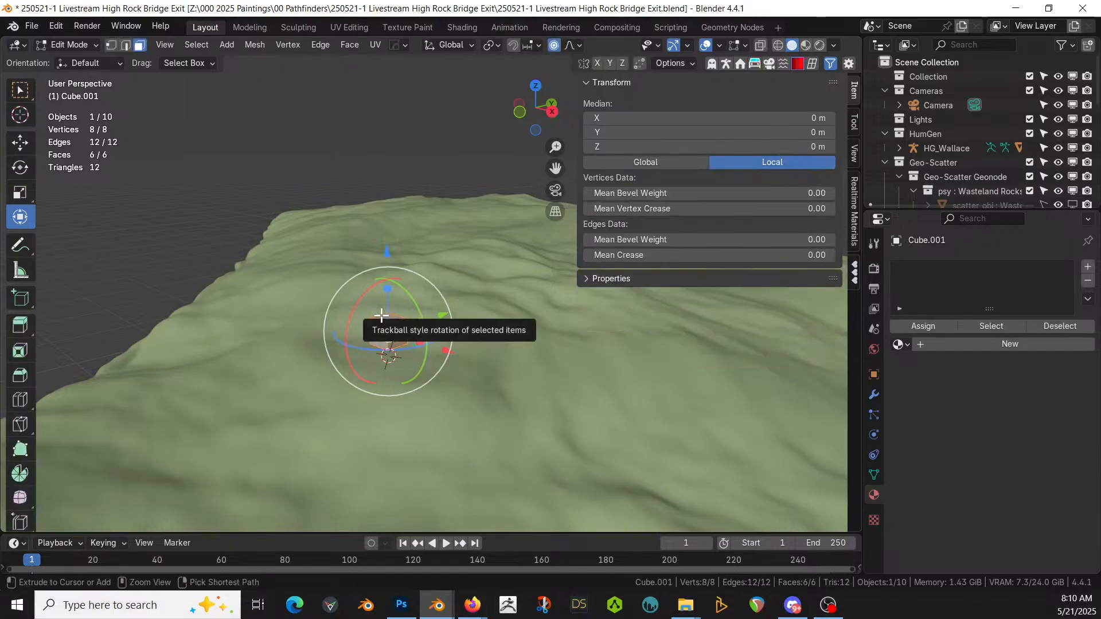
{"action": "key", "text": "Tab"}
{"action": "key", "text": "ctrl+a"}
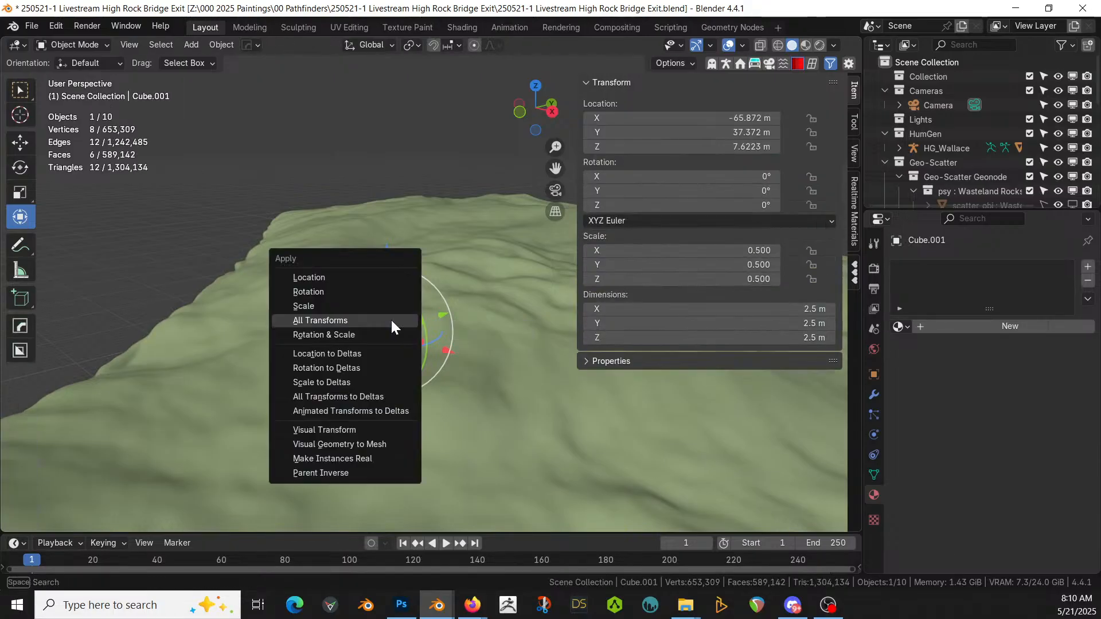
{"action": "left_click", "coordinate": [388, 334]}
Step: Lower the cube about 1.18 m along Z onto the terrain, and raise it 0.5 m along Z
{"action": "key", "text": "KP_Decimal"}
{"action": "middle_click_drag", "start_coordinate": [459, 346], "coordinate": [498, 308]}
{"action": "scroll", "coordinate": [538, 269], "scroll_direction": "down", "scroll_amount": 5}
{"action": "key", "text": "g"}
{"action": "key", "text": "z"}
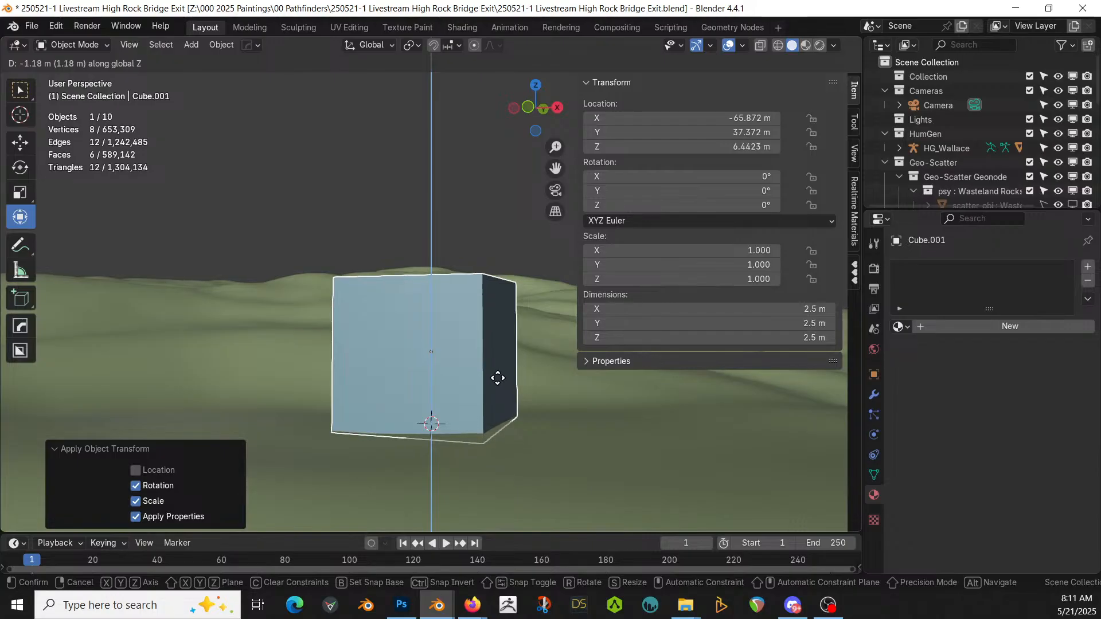
{"action": "left_click", "coordinate": [498, 378]}
{"action": "middle_click_drag", "start_coordinate": [498, 378], "coordinate": [471, 412]}
{"action": "key", "text": "g"}
{"action": "key", "text": "z"}
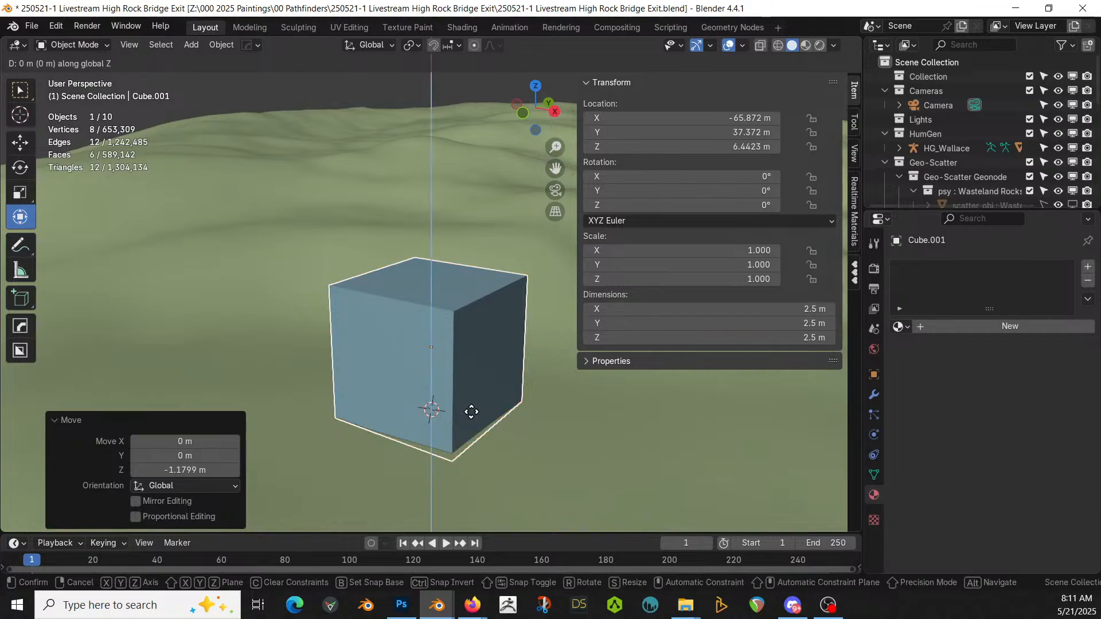
{"action": "type", "text": "0.5"}
{"action": "key", "text": "Return"}
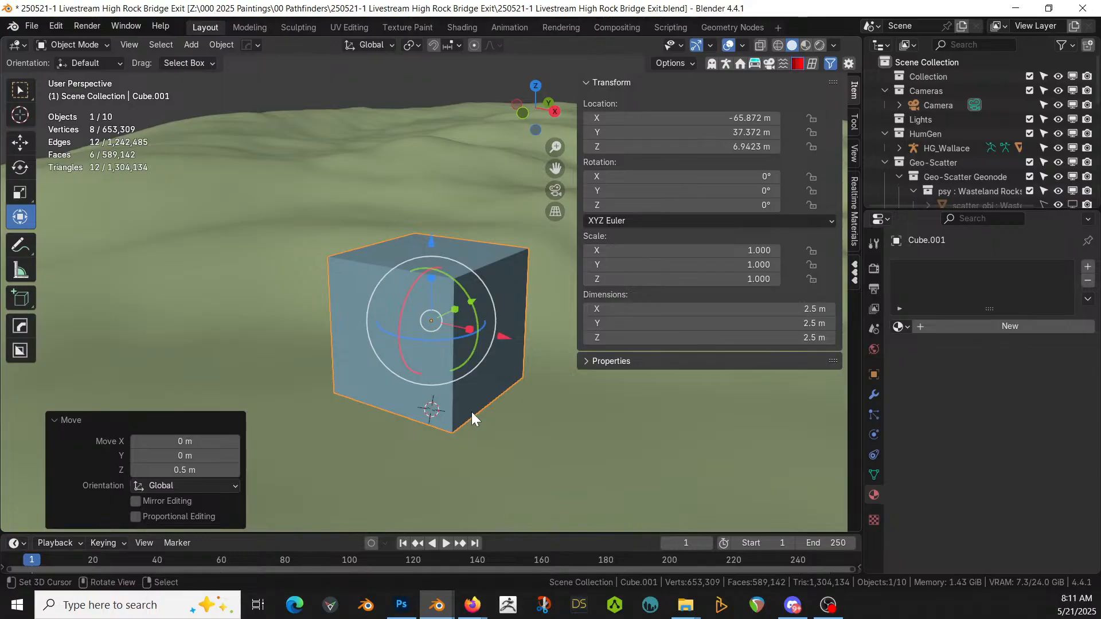
Step: Enter Edit Mode on the cube and isolate it in Local View
{"action": "middle_click_drag", "start_coordinate": [476, 384], "coordinate": [448, 408]}
{"action": "key", "text": "Tab"}
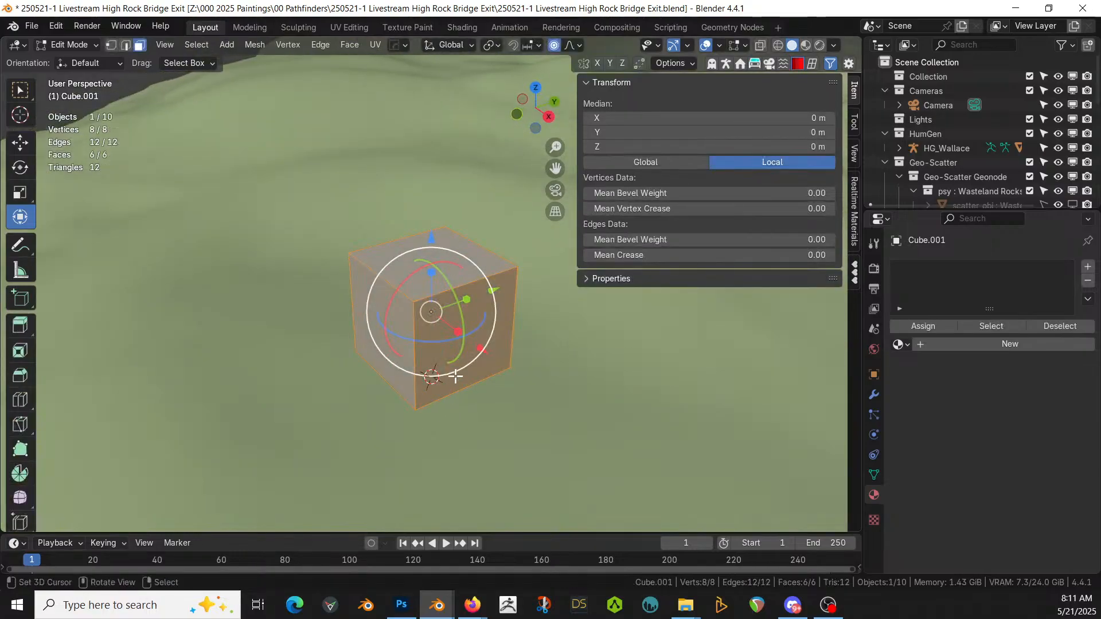
{"action": "middle_click_drag", "start_coordinate": [456, 370], "coordinate": [503, 386]}
{"action": "middle_click_drag", "start_coordinate": [432, 247], "coordinate": [511, 303]}
{"action": "key", "text": "KP_Divide"}
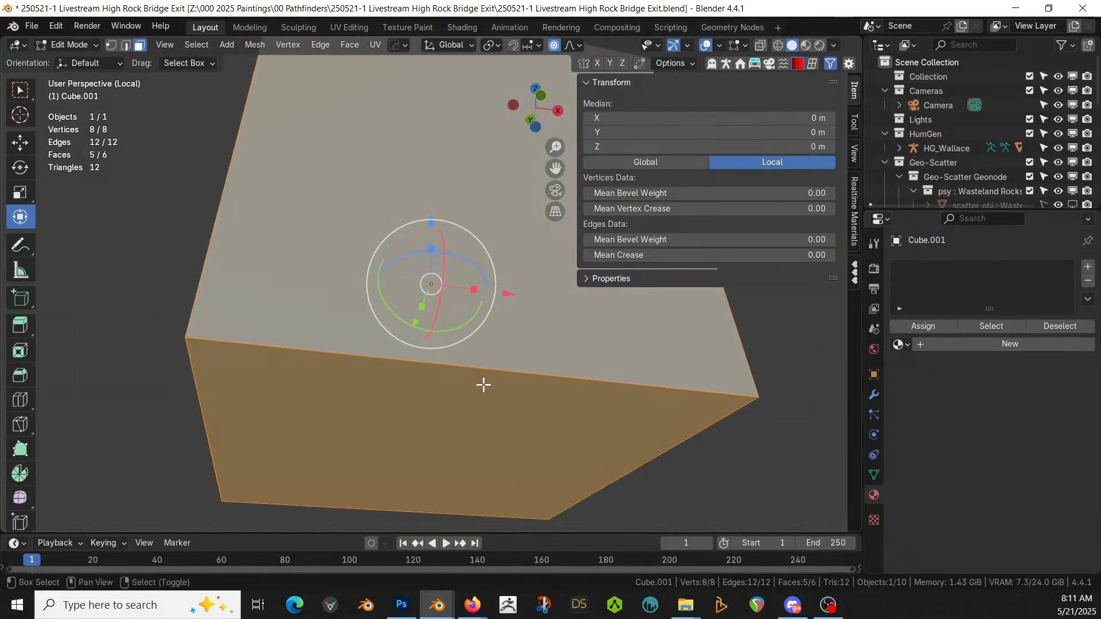
Step: Try to extrude the cube's four side faces outward 2.5 m along their normals, and undo the extrusion
{"action": "left_click", "coordinate": [483, 385], "text": "shift"}
{"action": "key", "text": "KP_7"}
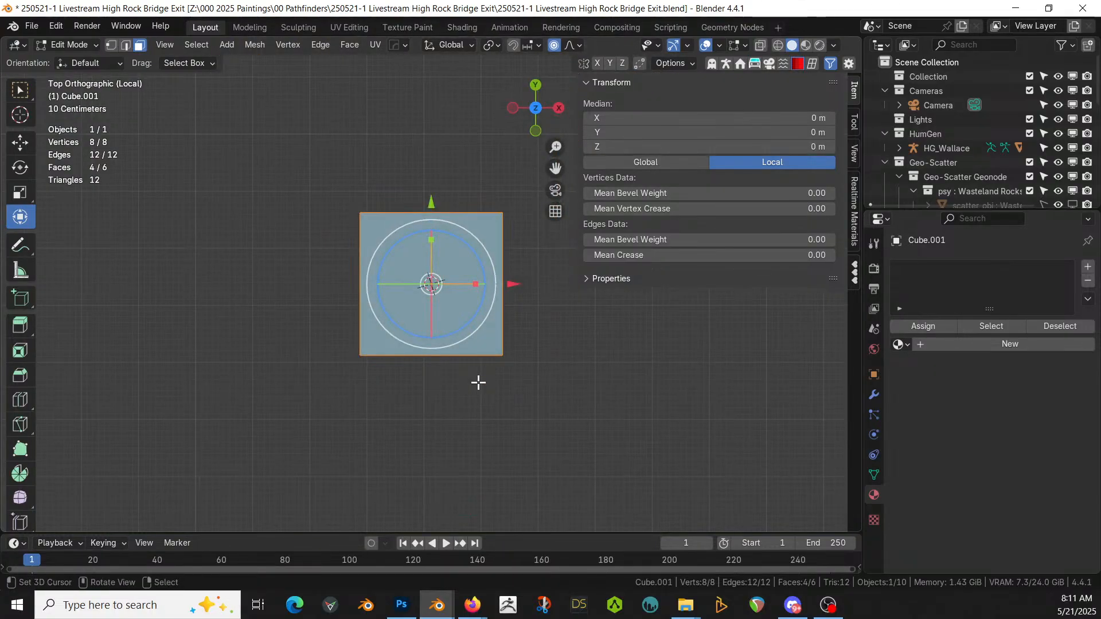
{"action": "key", "text": "alt+e"}
{"action": "left_click", "coordinate": [477, 394]}
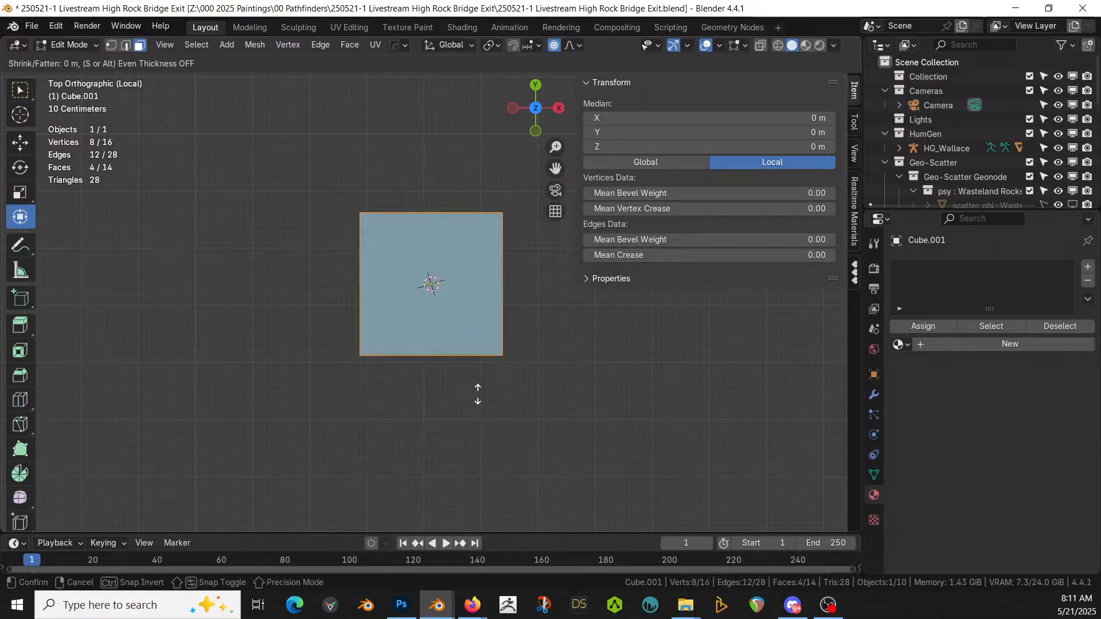
{"action": "type", "text": "2.5"}
{"action": "key", "text": "Return"}
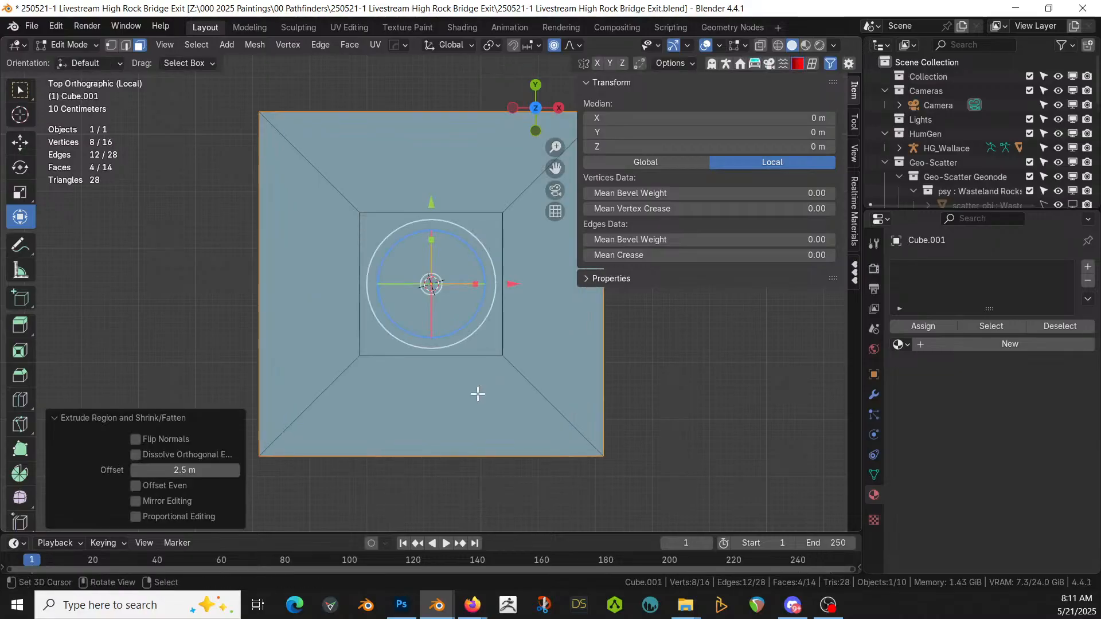
{"action": "middle_click_drag", "start_coordinate": [472, 340], "coordinate": [357, 275]}
{"action": "key", "text": "ctrl+z"}
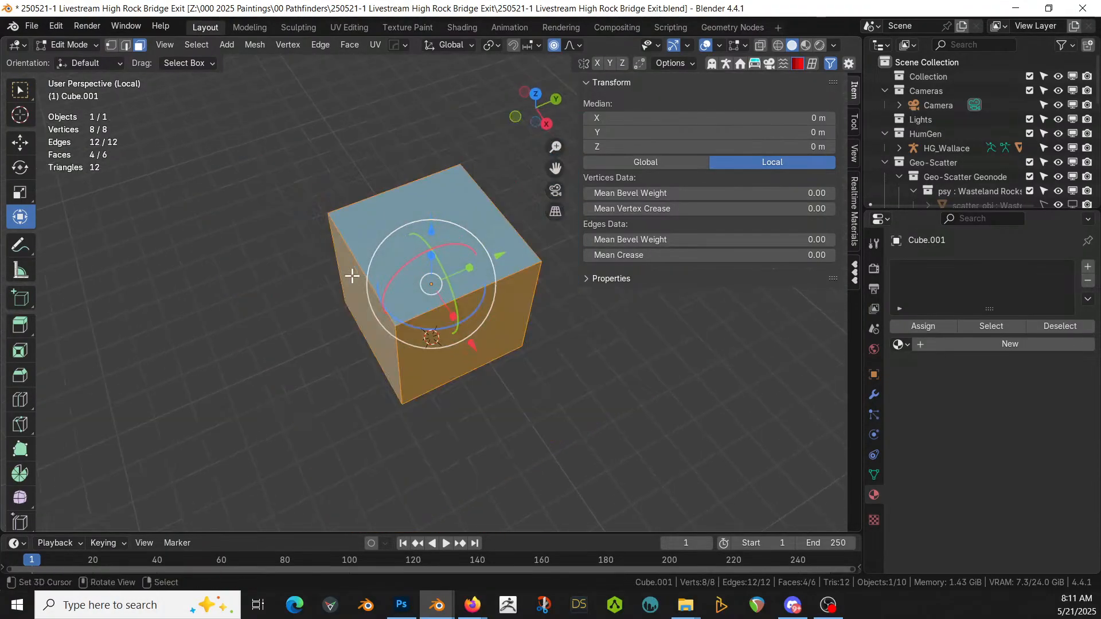
Step: Extrude the cube's negative Y side face 2.5 m and repeat the extrusion twice to form a row of four blocks
{"action": "left_click", "coordinate": [377, 316]}
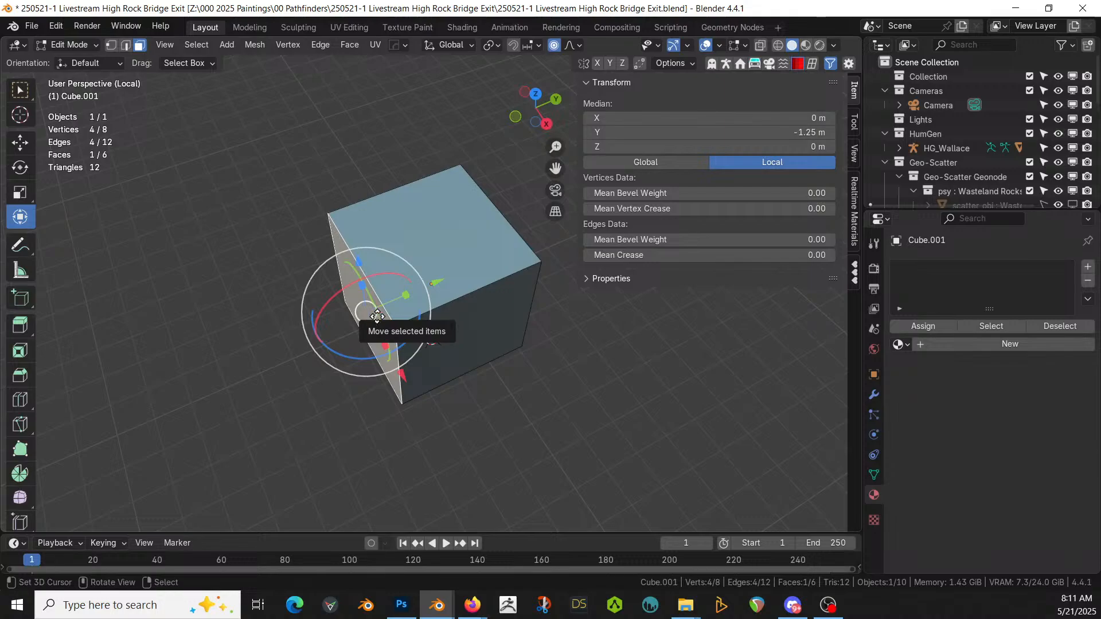
{"action": "type", "text": "e2.5"}
{"action": "key", "text": "Return"}
{"action": "key", "text": "shift+r"}
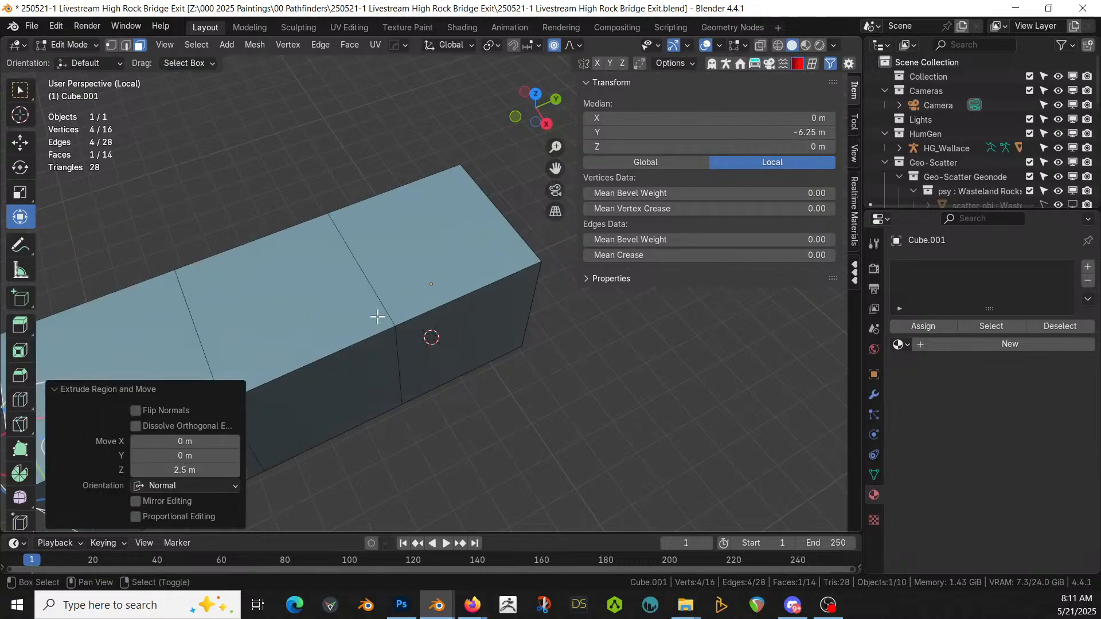
{"action": "scroll", "coordinate": [381, 317], "scroll_direction": "down", "scroll_amount": 2}
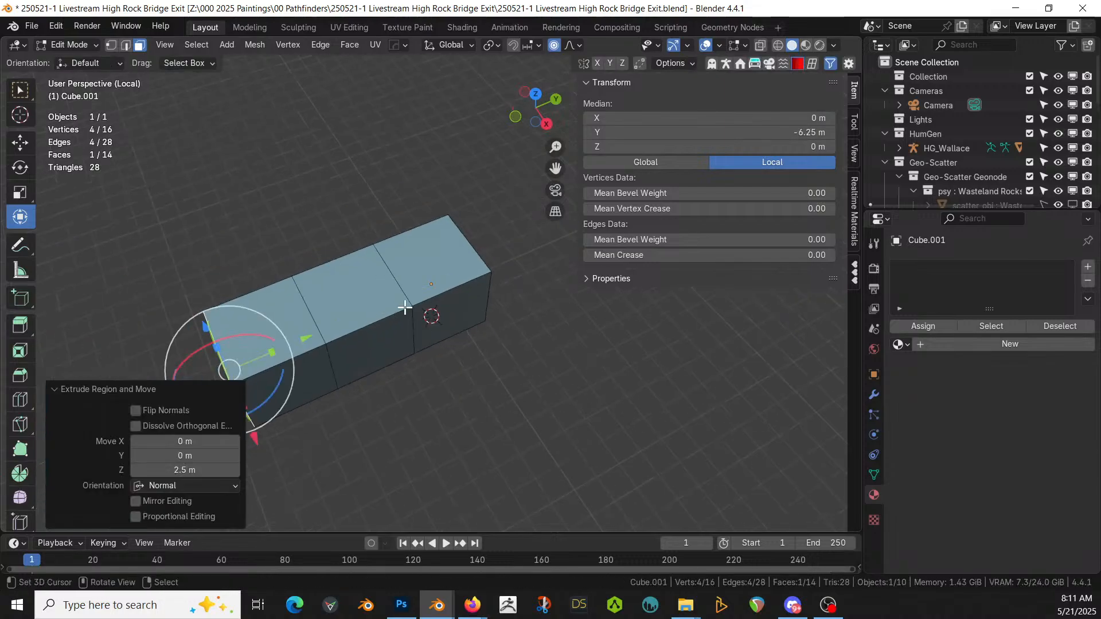
{"action": "key", "text": "shift+r"}
{"action": "middle_click_drag", "start_coordinate": [405, 307], "coordinate": [549, 194], "text": "shift"}
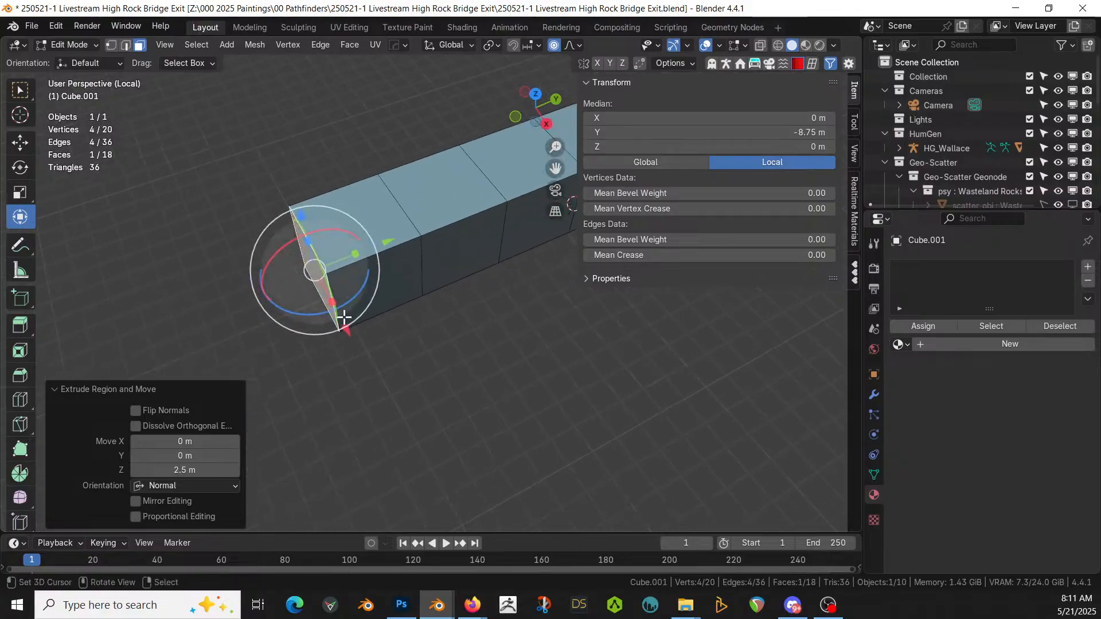
Step: Select the four faces along the row's positive X side, extrude them 2.5 m and repeat once for a four-by-three block base
{"action": "middle_click_drag", "start_coordinate": [346, 317], "coordinate": [298, 331], "text": "shift"}
{"action": "right_click", "coordinate": [326, 312]}
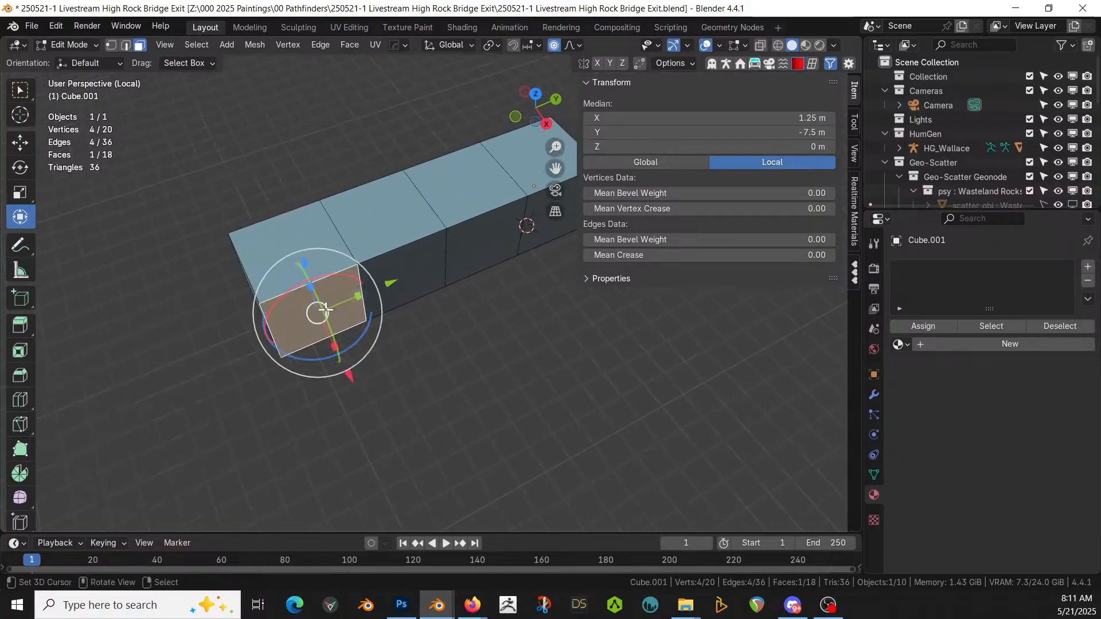
{"action": "left_click", "coordinate": [539, 211], "text": "ctrl"}
{"action": "key", "text": "e"}
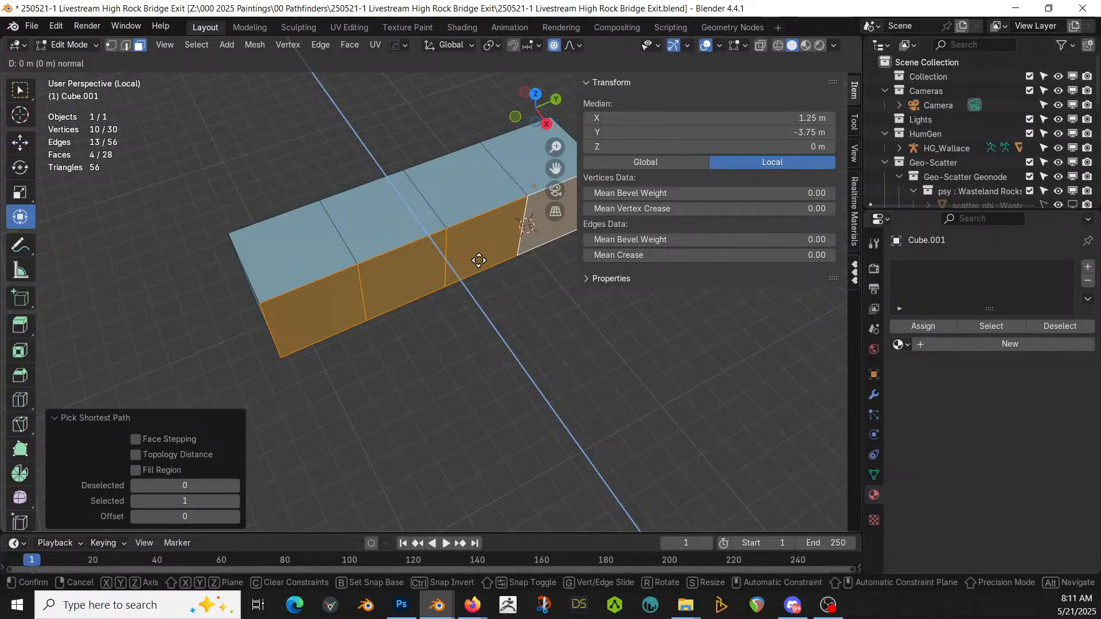
{"action": "right_click", "coordinate": [478, 260]}
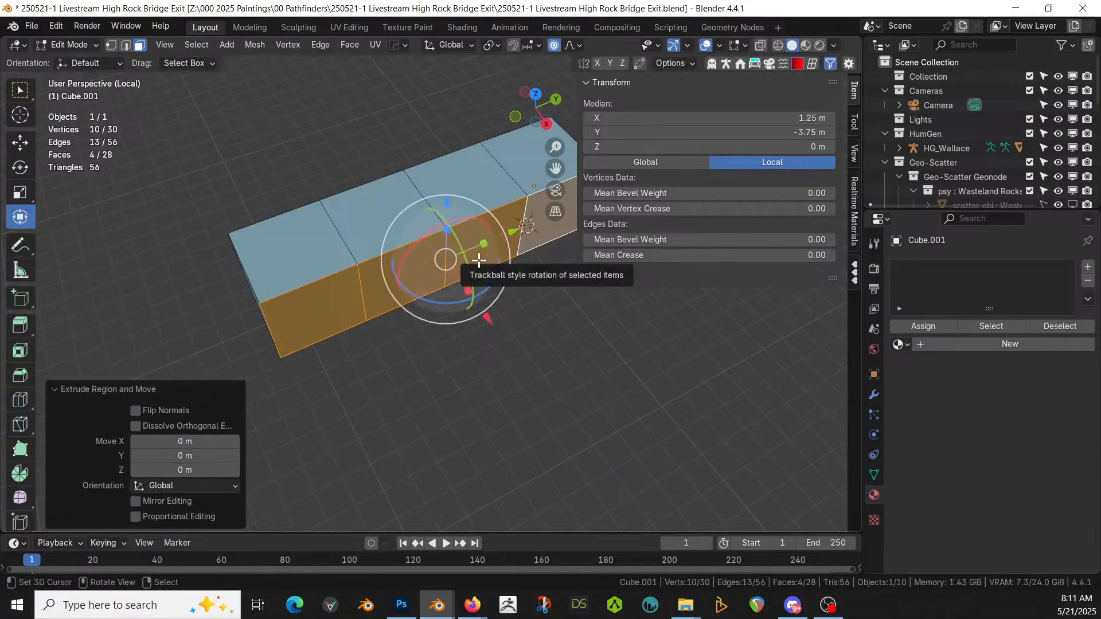
{"action": "type", "text": "e2.5"}
{"action": "key", "text": "Return"}
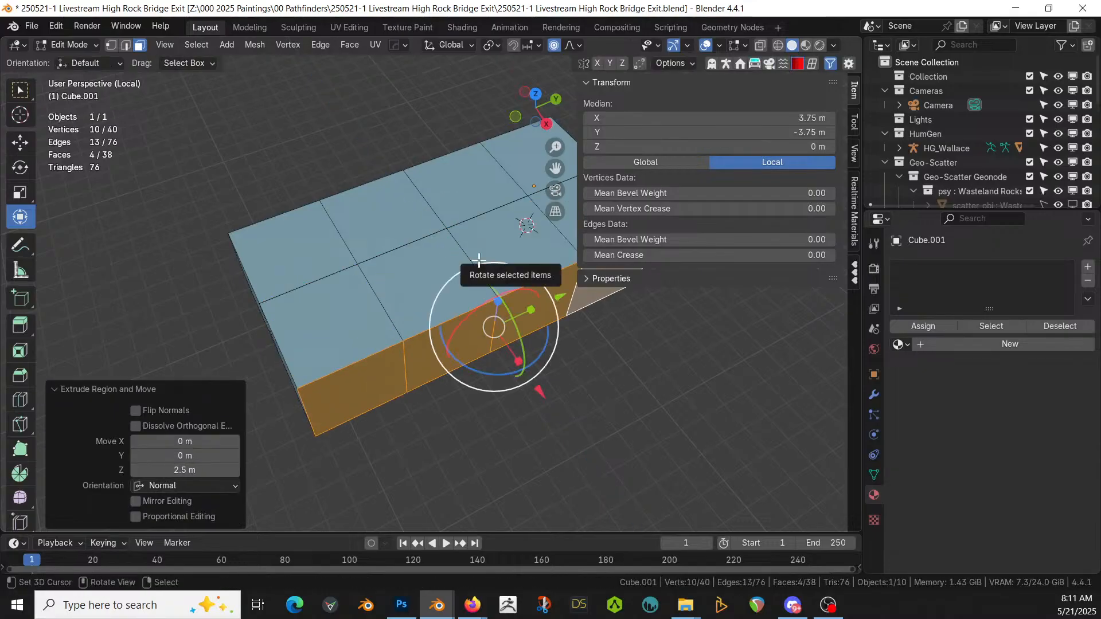
{"action": "key", "text": "shift+r"}
Step: Leave Local View, extrude a two-by-three group of top faces at the base's origin corner up 2.5 m, and return to Object Mode
{"action": "key", "text": "KP_Divide"}
{"action": "middle_click_drag", "start_coordinate": [505, 248], "coordinate": [416, 388]}
{"action": "left_click", "coordinate": [321, 361]}
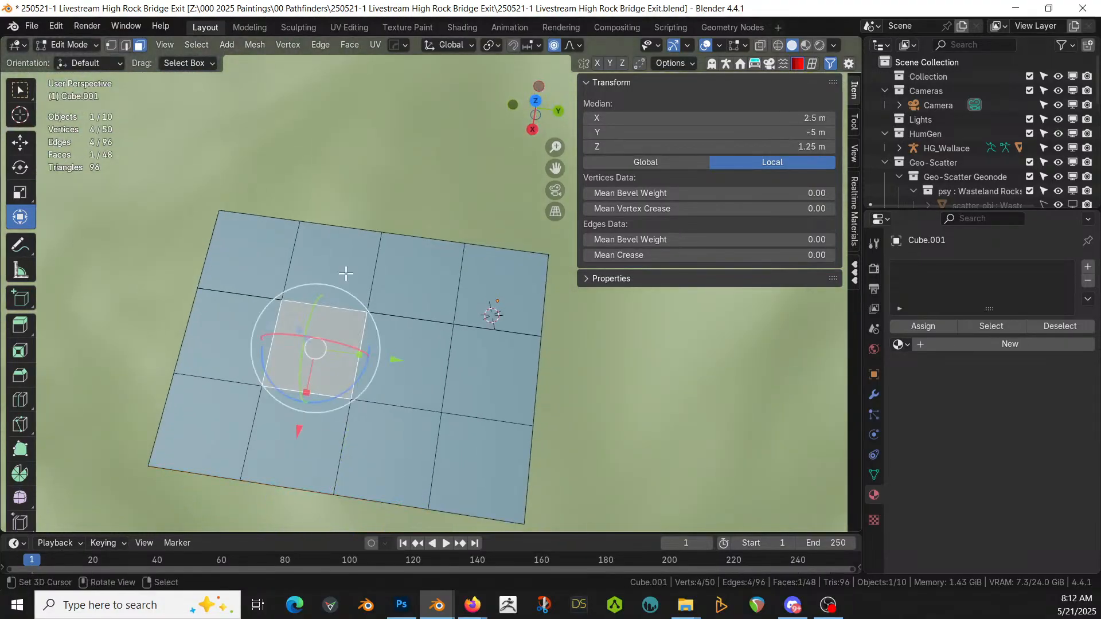
{"action": "left_click", "coordinate": [344, 273], "text": "ctrl"}
{"action": "left_click", "coordinate": [427, 281], "text": "shift"}
{"action": "left_click", "coordinate": [494, 303], "text": "shift"}
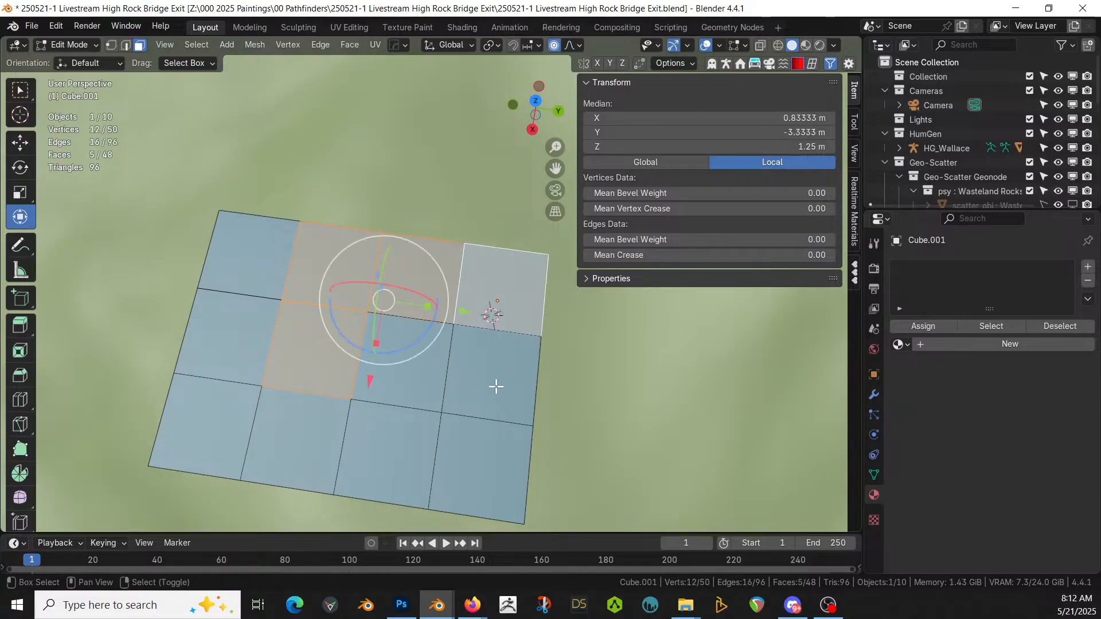
{"action": "left_click", "coordinate": [497, 386], "text": "shift"}
{"action": "left_click", "coordinate": [422, 364], "text": "shift"}
{"action": "type", "text": "e2.5"}
{"action": "key", "text": "Return"}
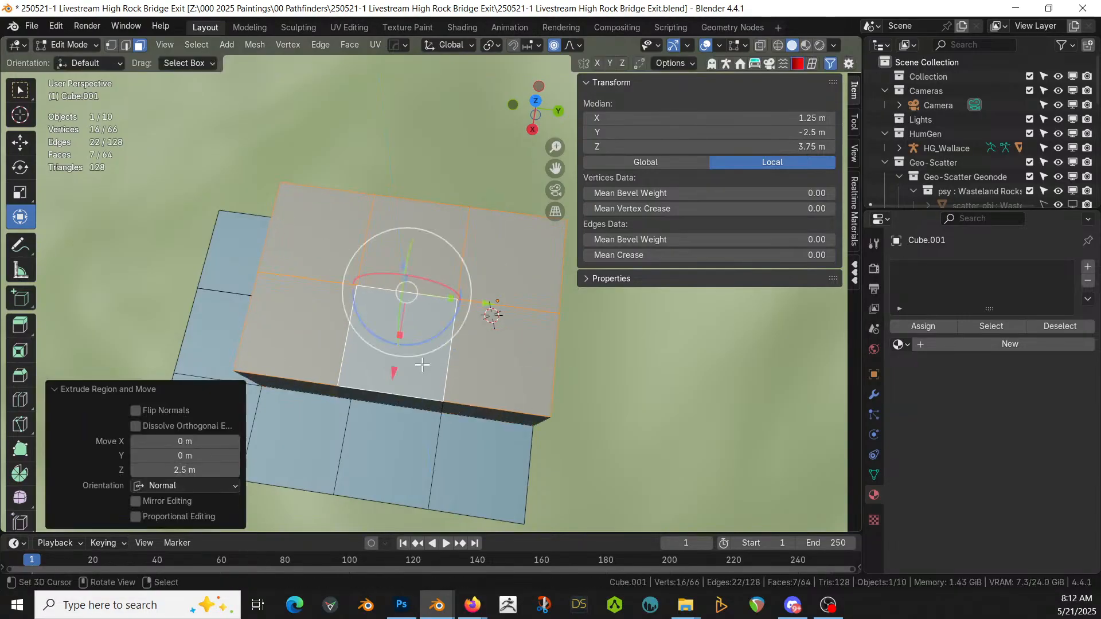
{"action": "middle_click_drag", "start_coordinate": [422, 364], "coordinate": [435, 281]}
{"action": "key", "text": "Tab"}
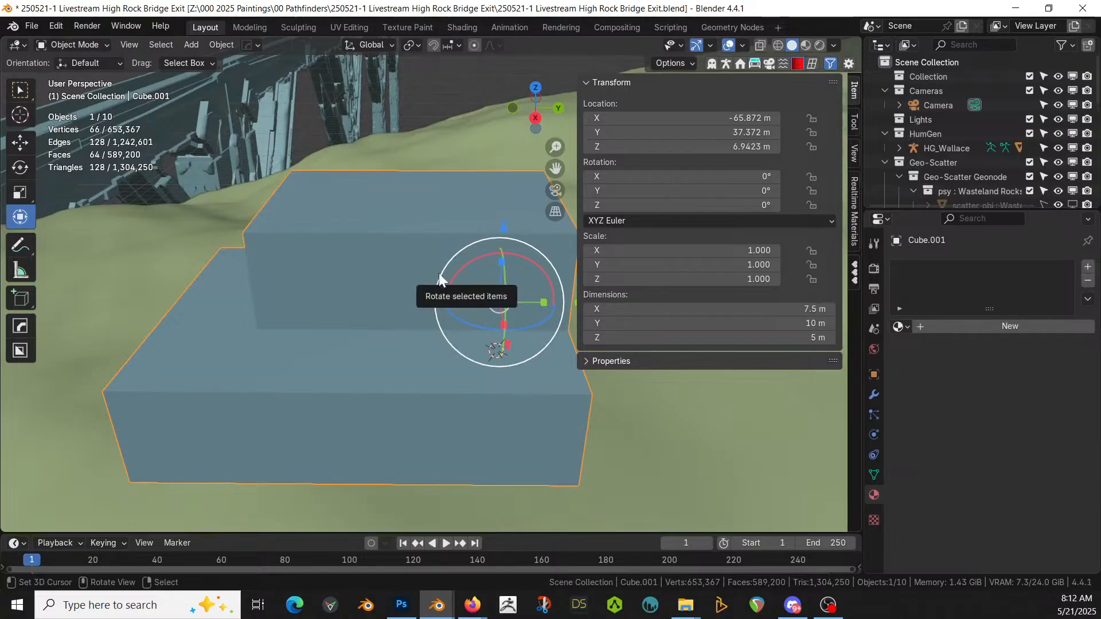
Step: Open the recent file HouseCraft_1_1(Blender_4.4) in a separate Blender window and copy its HouseCraft object
{"action": "right_click", "coordinate": [429, 609]}
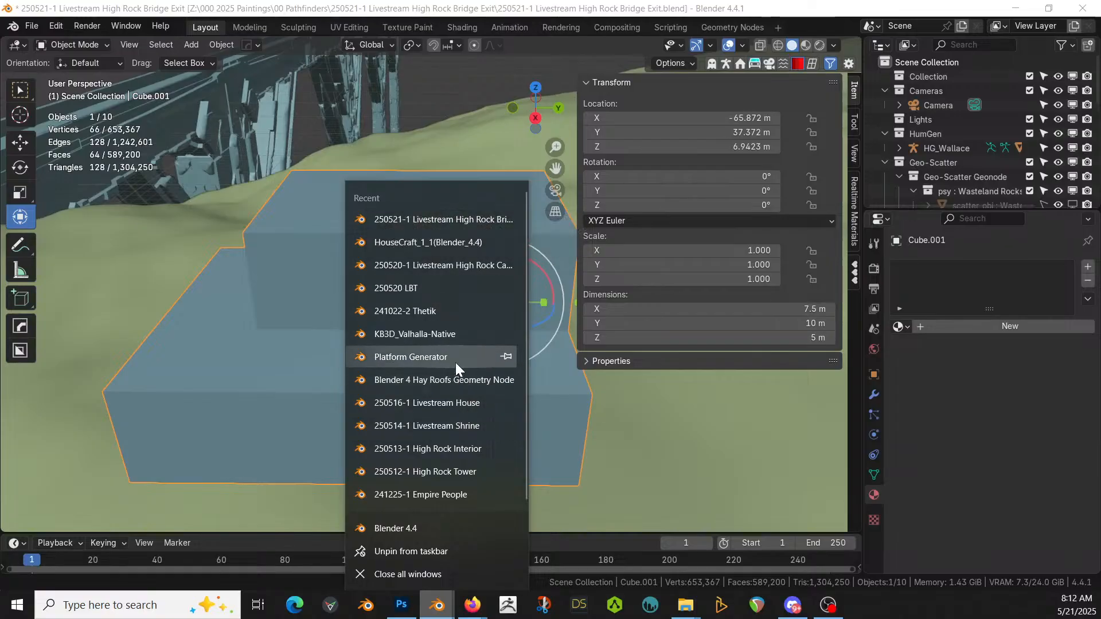
{"action": "left_click", "coordinate": [426, 242]}
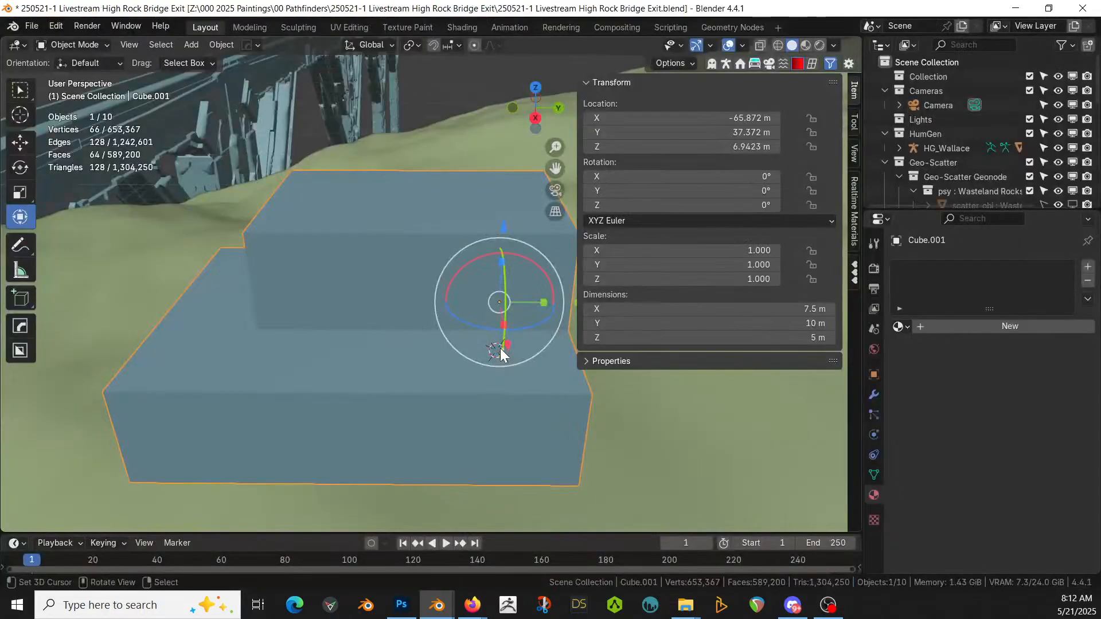
{"action": "key", "text": "alt+Tab"}
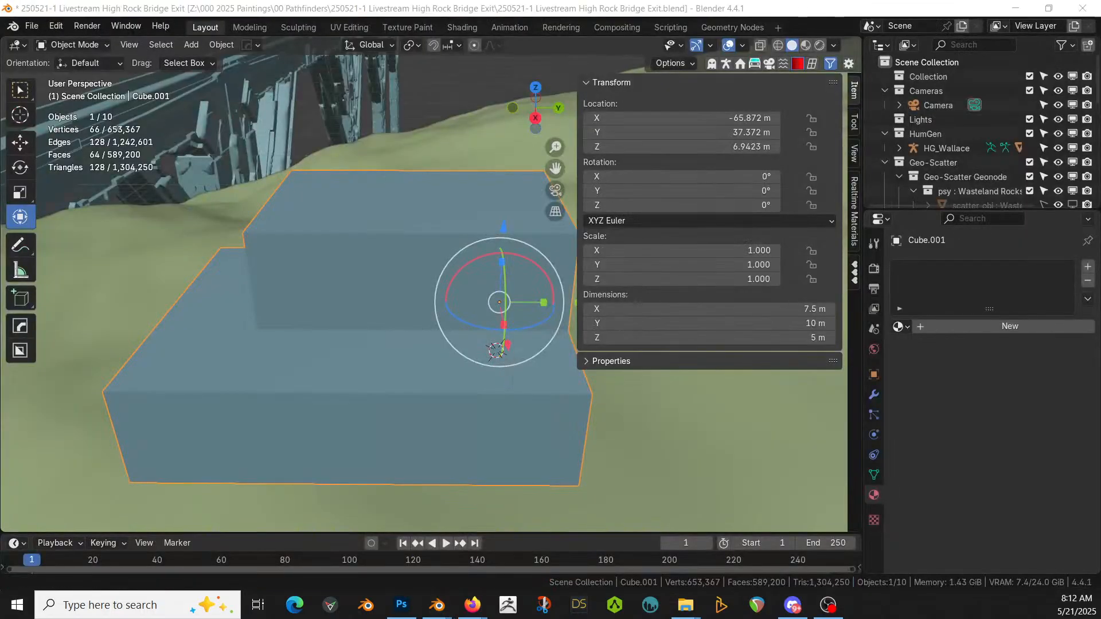
{"action": "key", "text": "alt+Tab"}
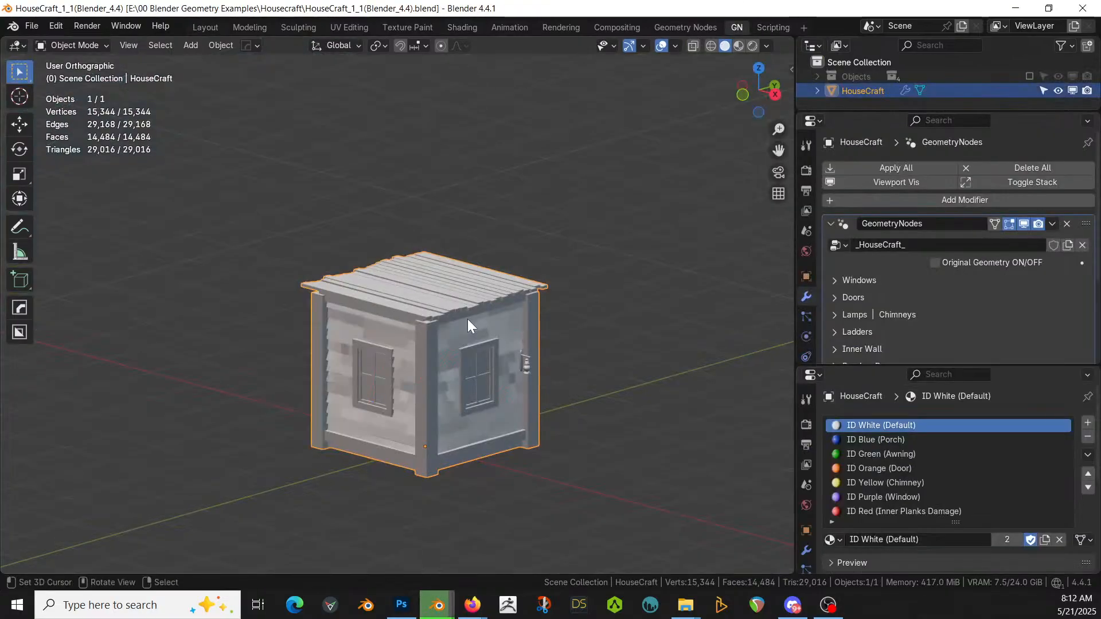
{"action": "key", "text": "ctrl+c"}
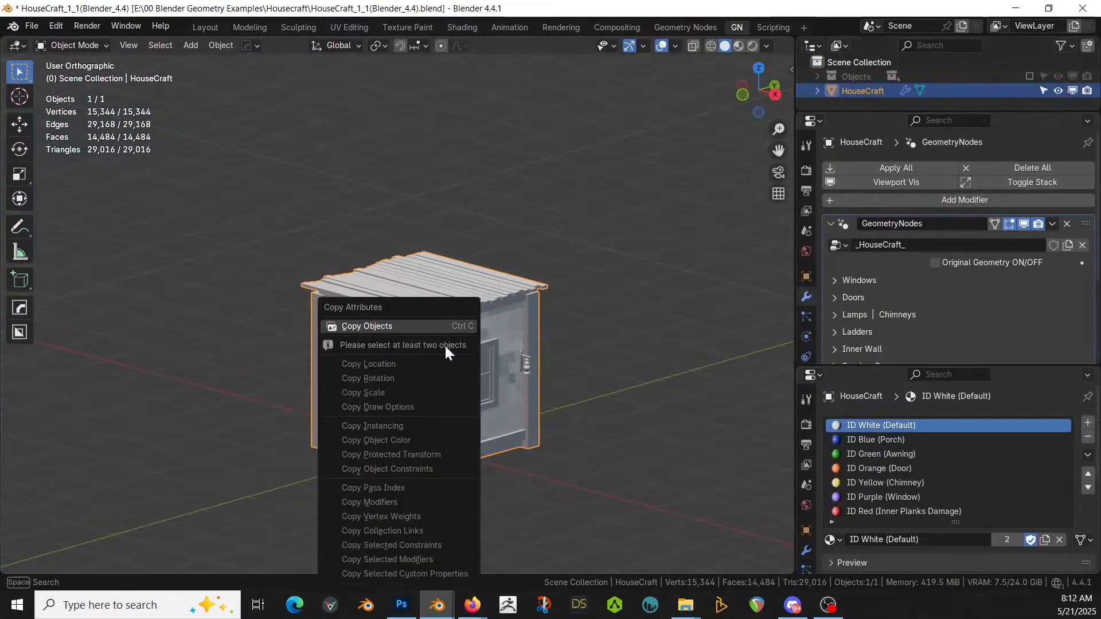
{"action": "left_click", "coordinate": [408, 327]}
Step: Switch back to the High Rock Bridge Exit scene and paste the copied HouseCraft object into Collection
{"action": "key", "text": "alt+Tab"}
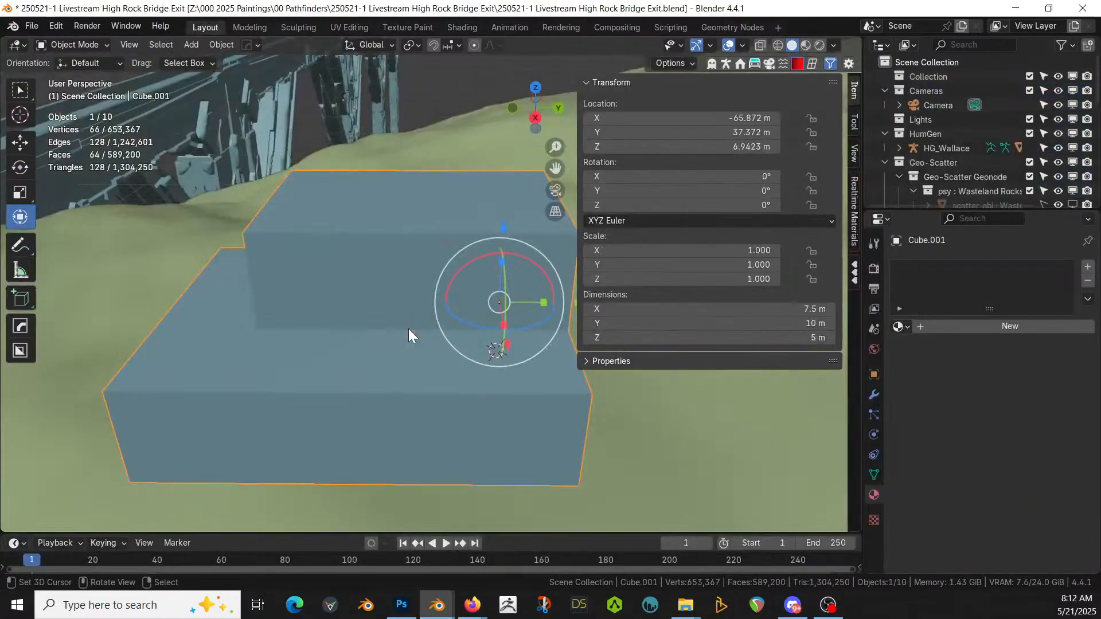
{"action": "left_click", "coordinate": [939, 76]}
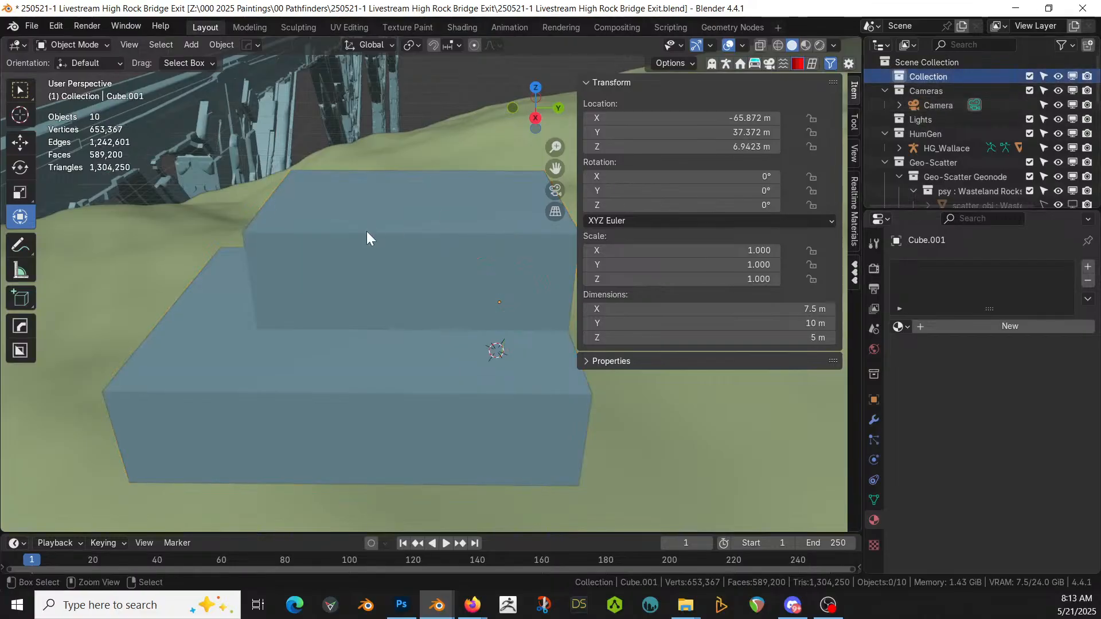
{"action": "key", "text": "ctrl+v"}
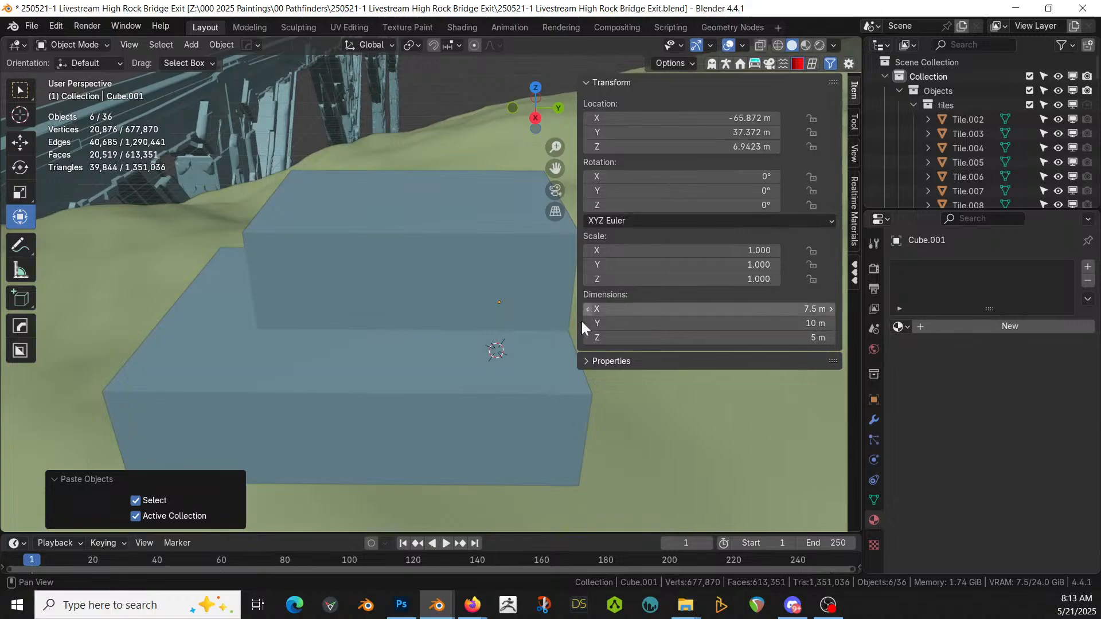
{"action": "key", "text": "KP_7"}
{"action": "scroll", "coordinate": [493, 358], "scroll_direction": "down", "scroll_amount": 10}
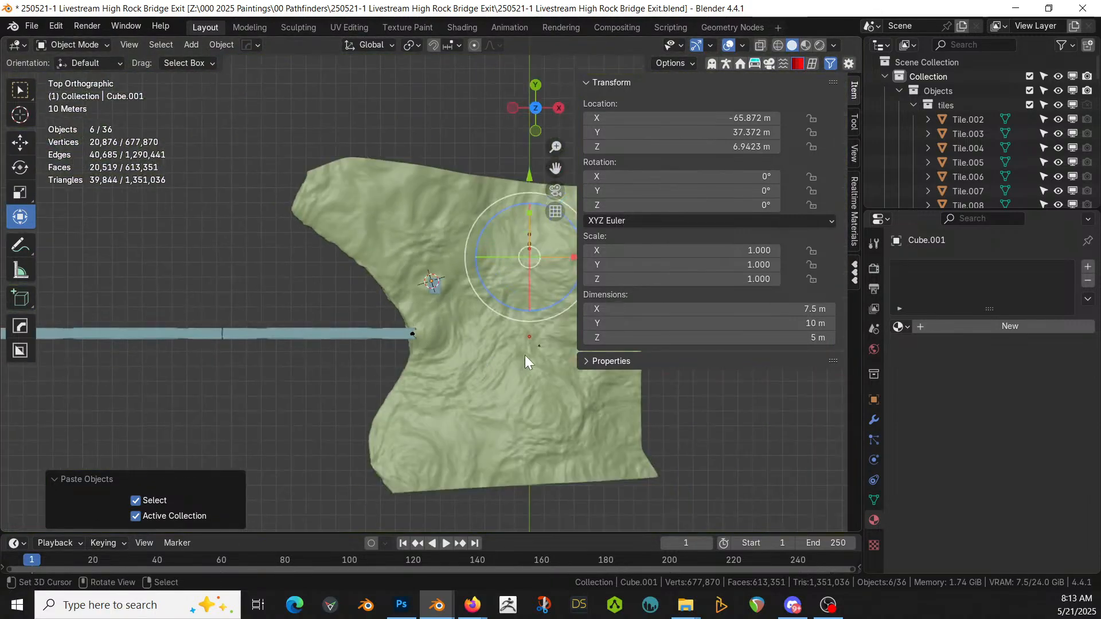
Step: Move the pasted HouseCraft objects off the terrain by about -172.91 m in X and 36.97 m in Y
{"action": "key", "text": "g"}
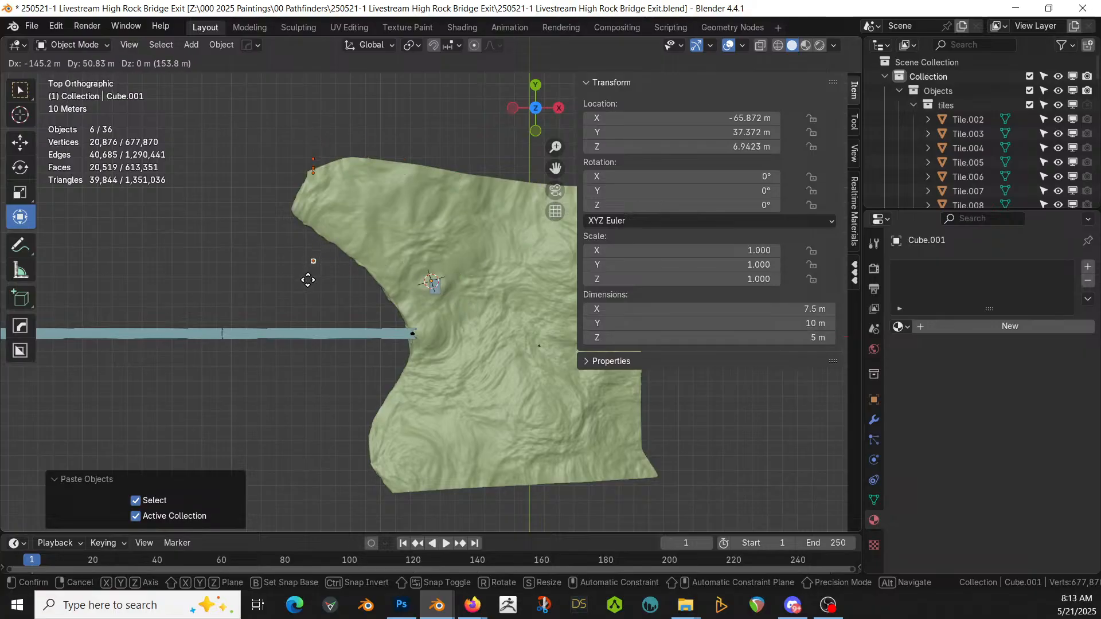
{"action": "left_click", "coordinate": [272, 290]}
{"action": "scroll", "coordinate": [445, 313], "scroll_direction": "up", "scroll_amount": 3}
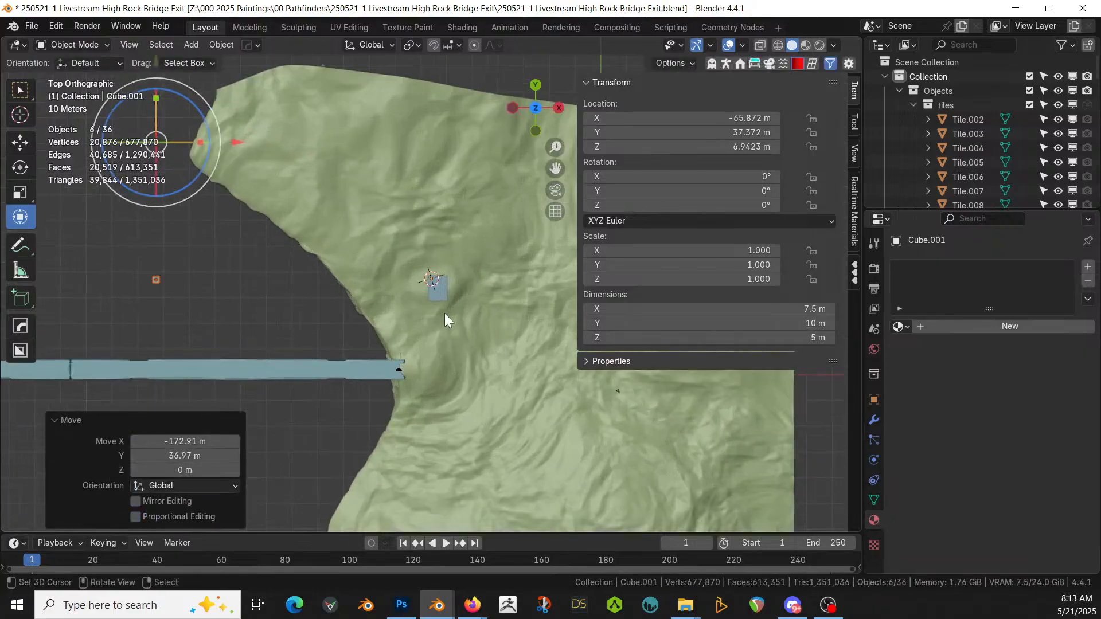
Step: Select the block base together with the HouseCraft object as active and copy the HouseCraft modifiers onto the base
{"action": "left_click", "coordinate": [446, 297]}
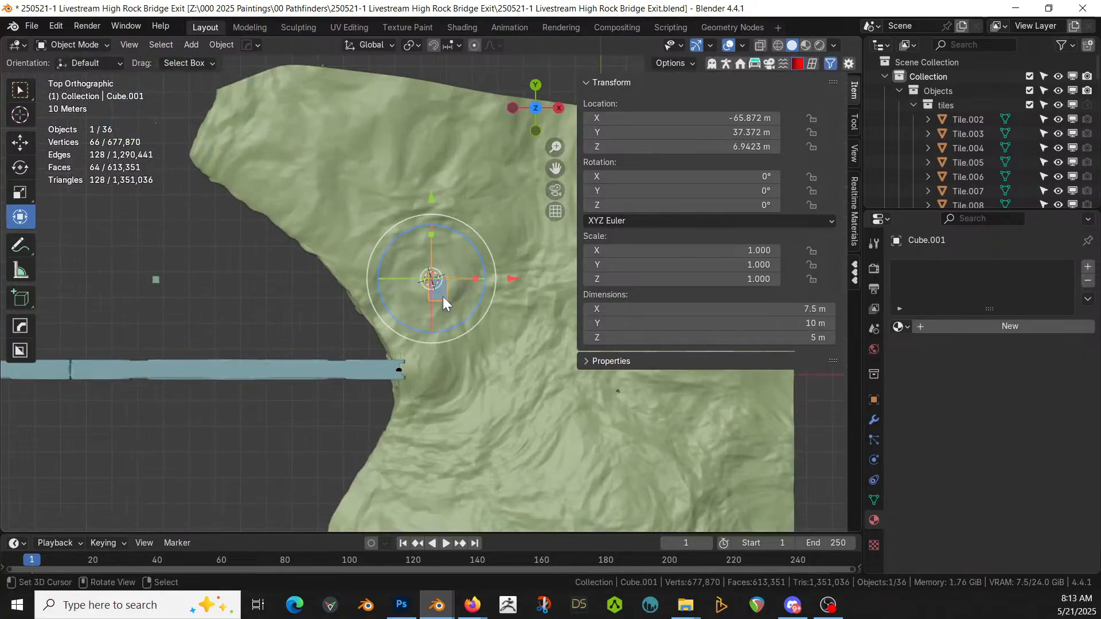
{"action": "left_click", "coordinate": [156, 278]}
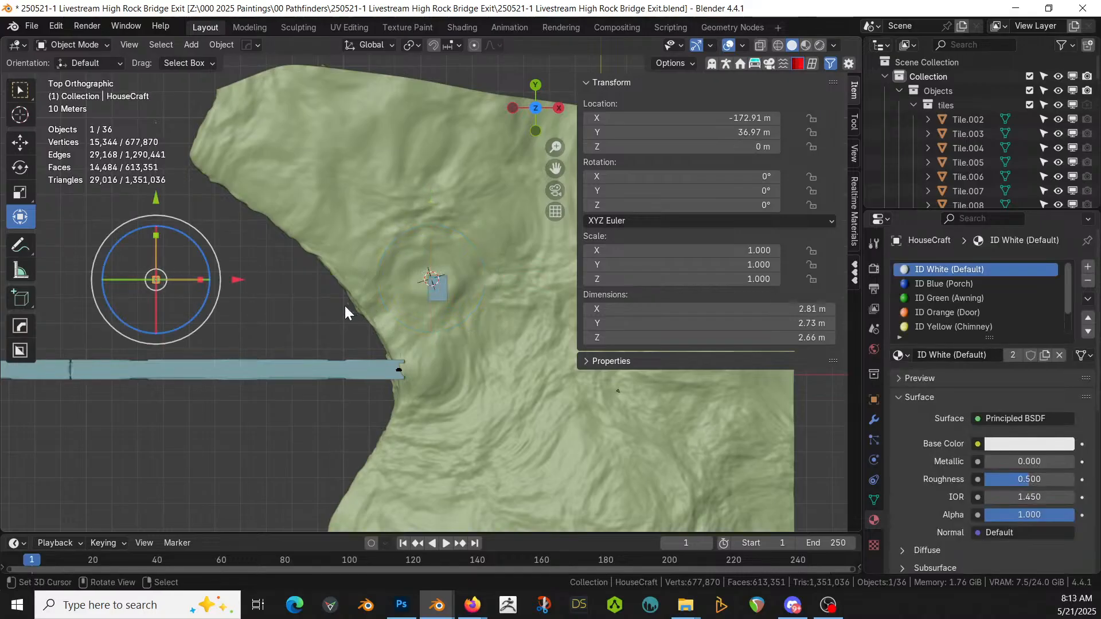
{"action": "left_click", "coordinate": [432, 293]}
{"action": "left_click", "coordinate": [156, 277], "text": "shift"}
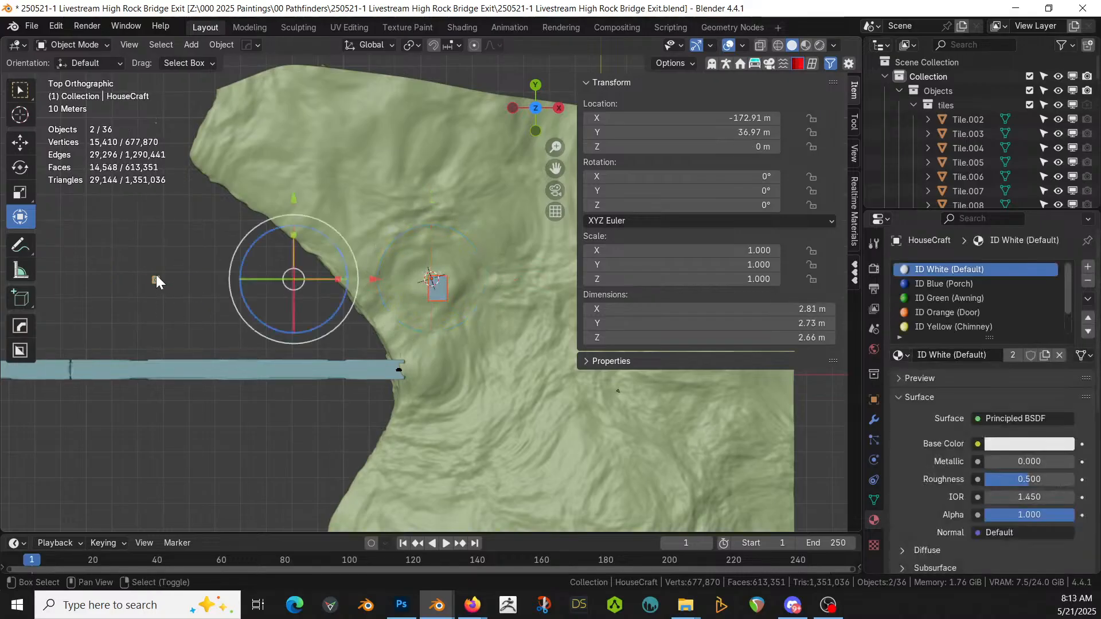
{"action": "key", "text": "ctrl+l"}
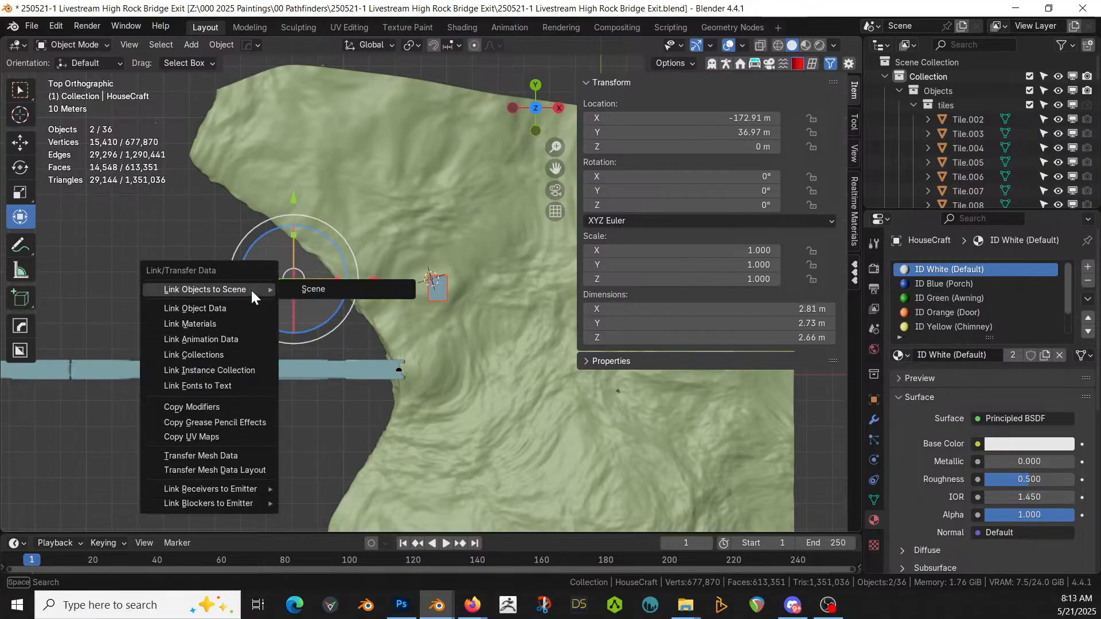
{"action": "left_click", "coordinate": [228, 408]}
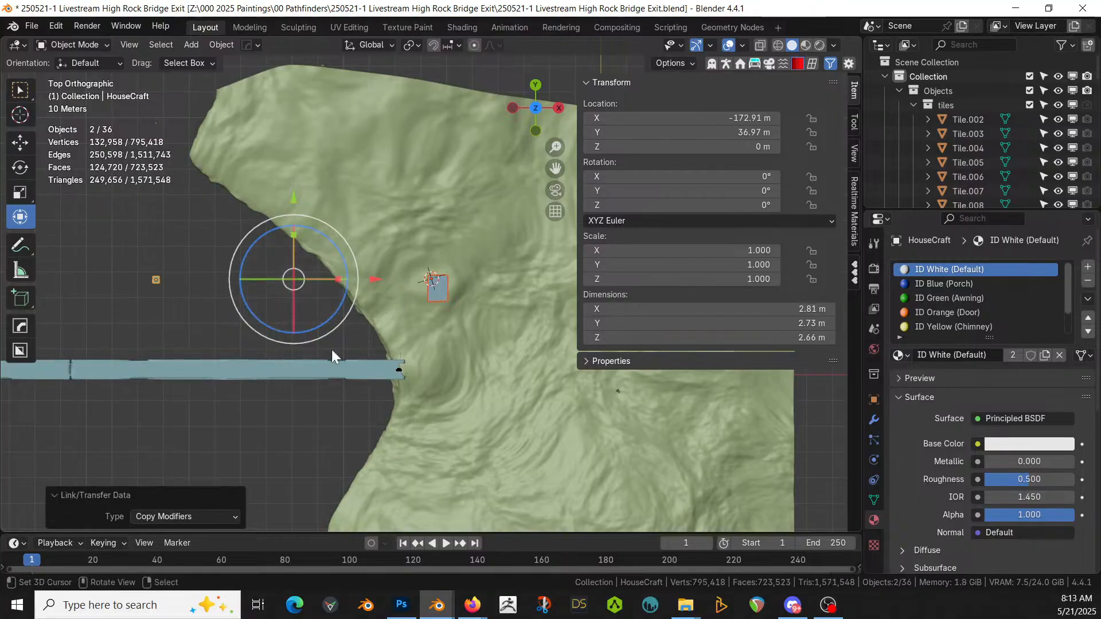
Step: Frame the block base, enable Original Geometry in its HouseCraft modifier, and enter Edit Mode
{"action": "left_click", "coordinate": [447, 294]}
{"action": "key", "text": "KP_Decimal"}
{"action": "middle_click_drag", "start_coordinate": [447, 294], "coordinate": [342, 164]}
{"action": "key", "text": "Tab"}
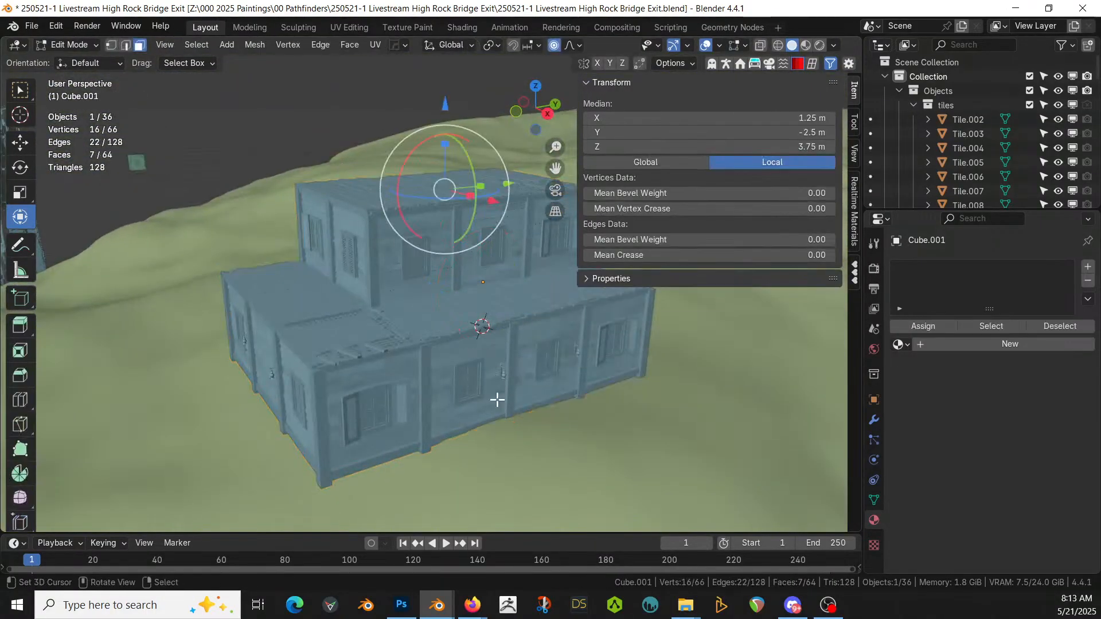
{"action": "key", "text": "Tab"}
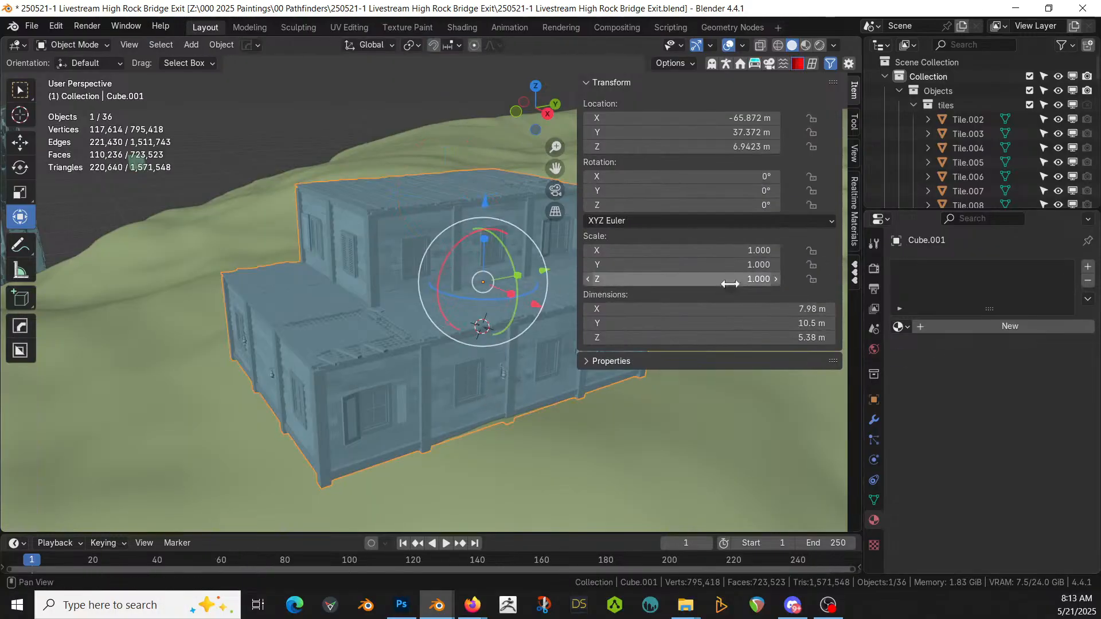
{"action": "left_click", "coordinate": [461, 356]}
{"action": "left_click", "coordinate": [503, 369]}
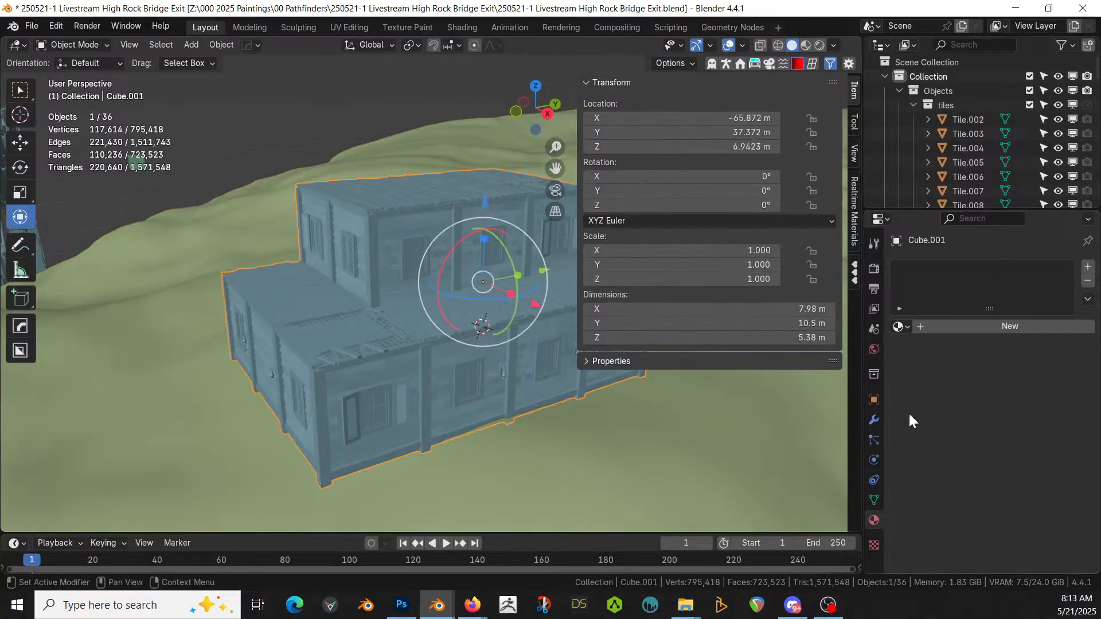
{"action": "left_click", "coordinate": [873, 419]}
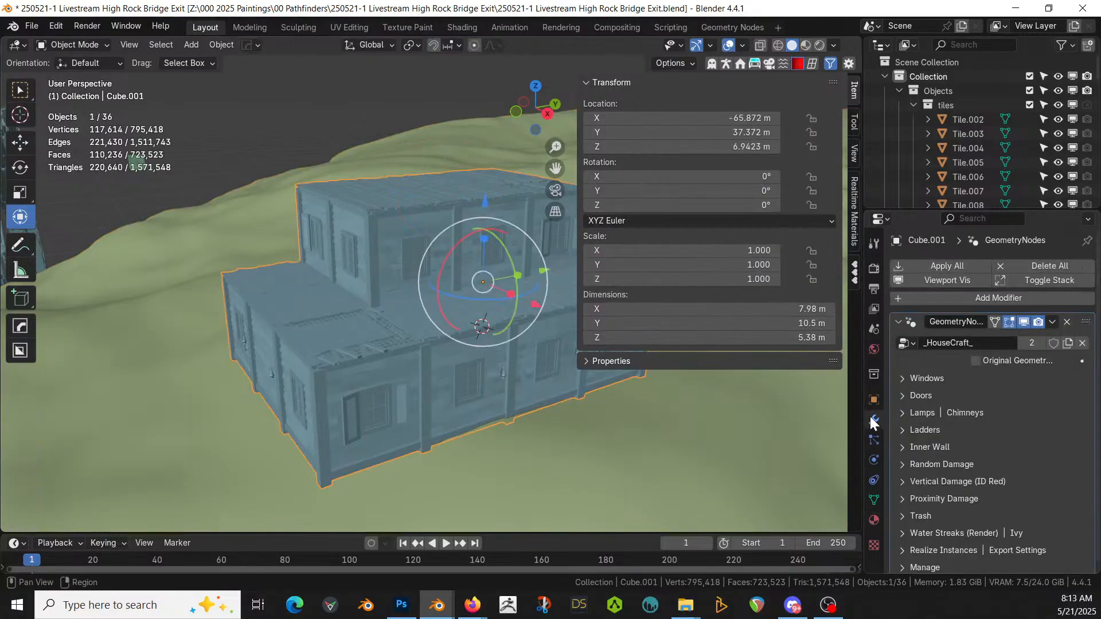
{"action": "left_click", "coordinate": [977, 361]}
{"action": "key", "text": "Tab"}
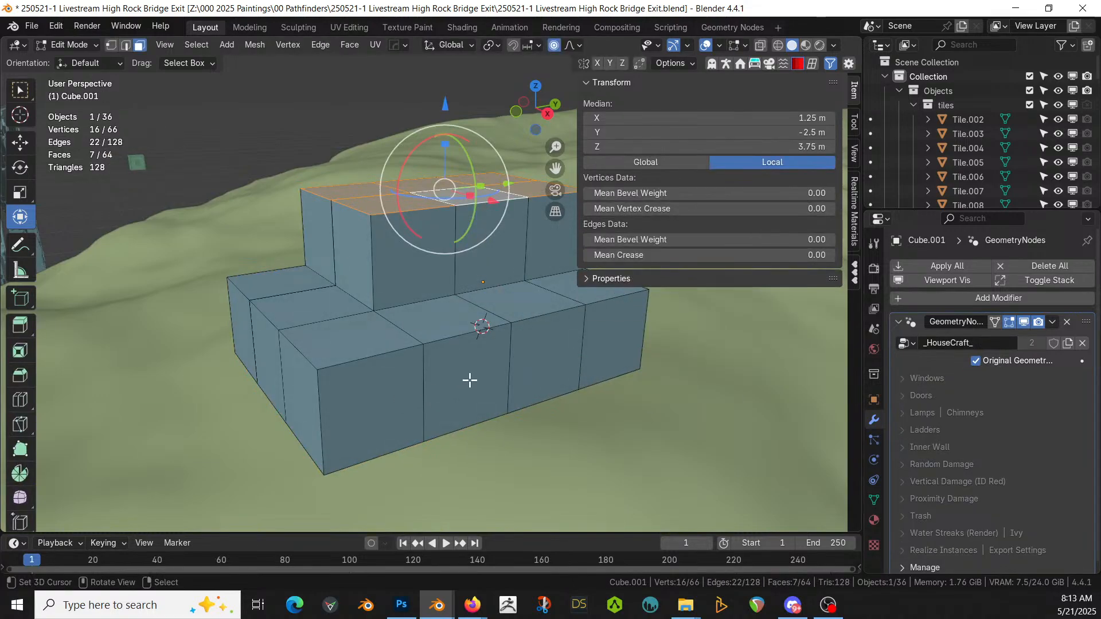
Step: Extrude the two middle faces on the lower tier's positive X side outward by 2.5 m
{"action": "left_click", "coordinate": [470, 379]}
{"action": "left_click", "coordinate": [566, 361], "text": "shift"}
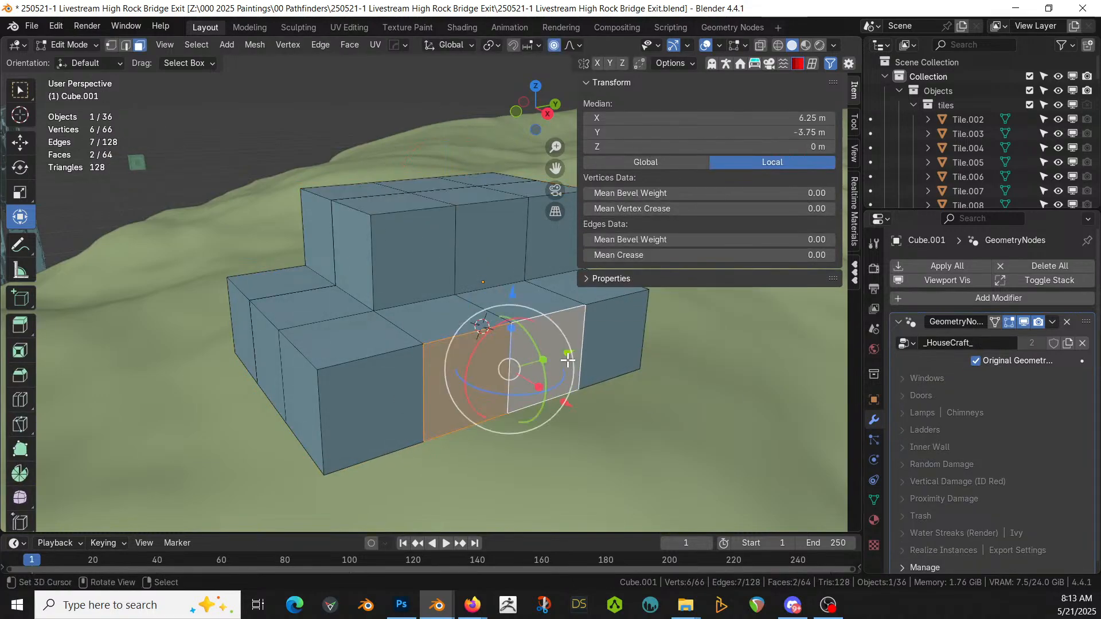
{"action": "key", "text": "e"}
{"action": "left_click", "coordinate": [568, 360]}
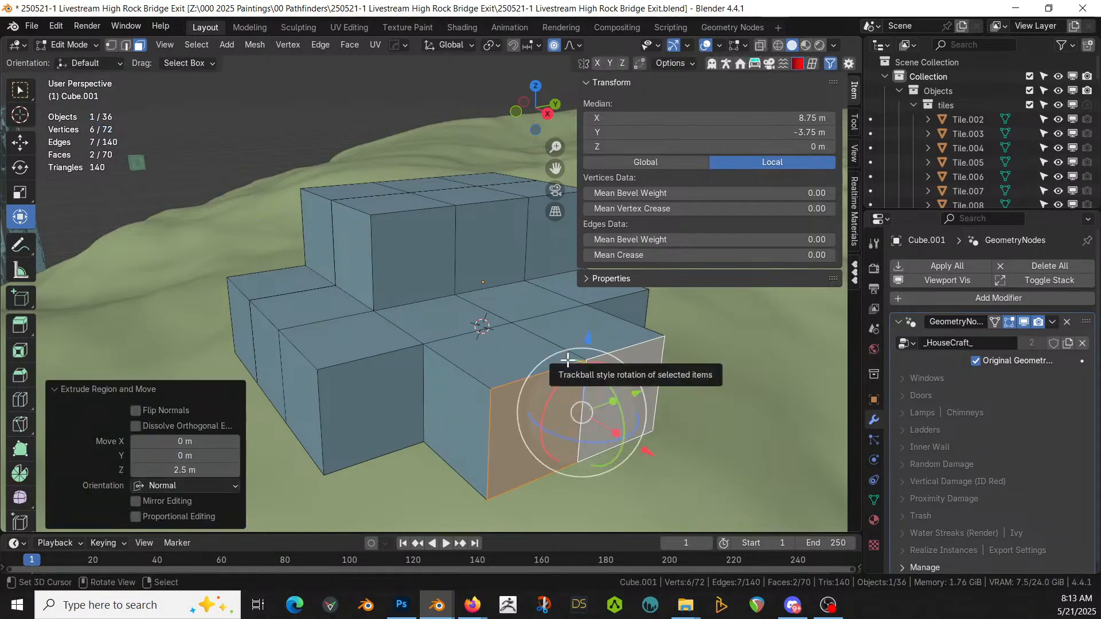
Step: Grow the selection around the extruded block, give the base a new material, and add ID Blue (Porch) in a second slot for the selected faces
{"action": "key", "text": "ctrl+KP_Add"}
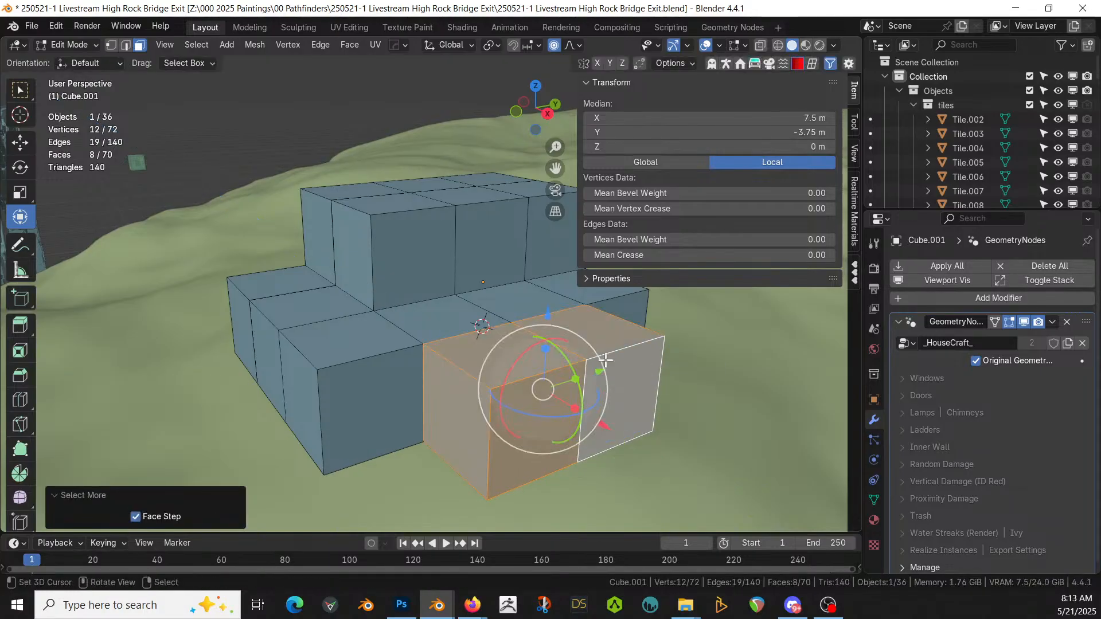
{"action": "left_click", "coordinate": [873, 520]}
{"action": "key", "text": "Tab"}
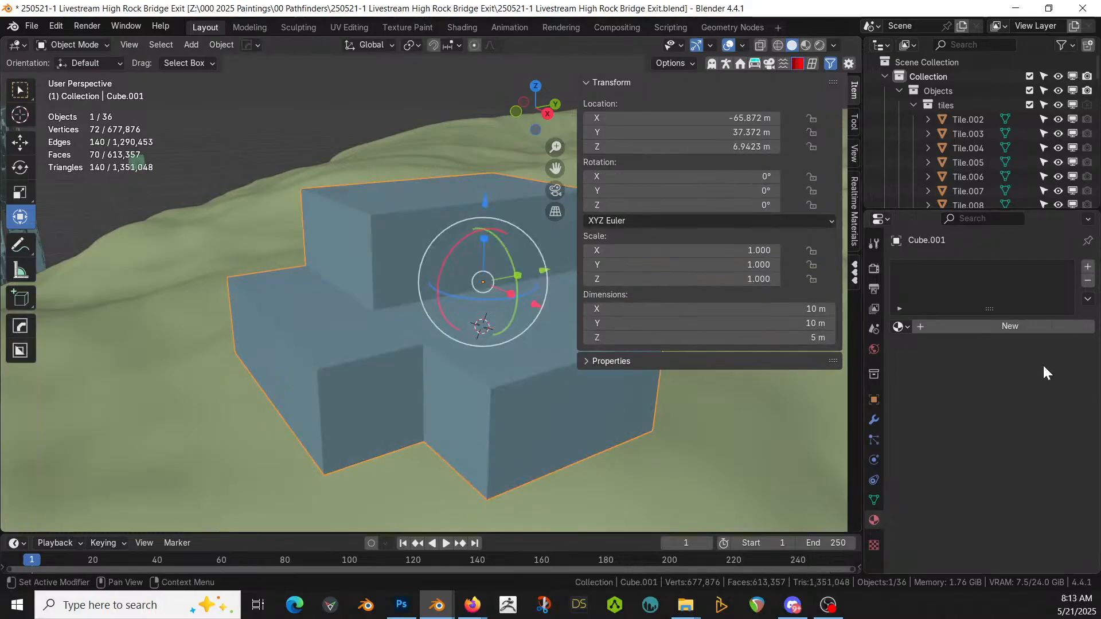
{"action": "left_click", "coordinate": [1023, 326]}
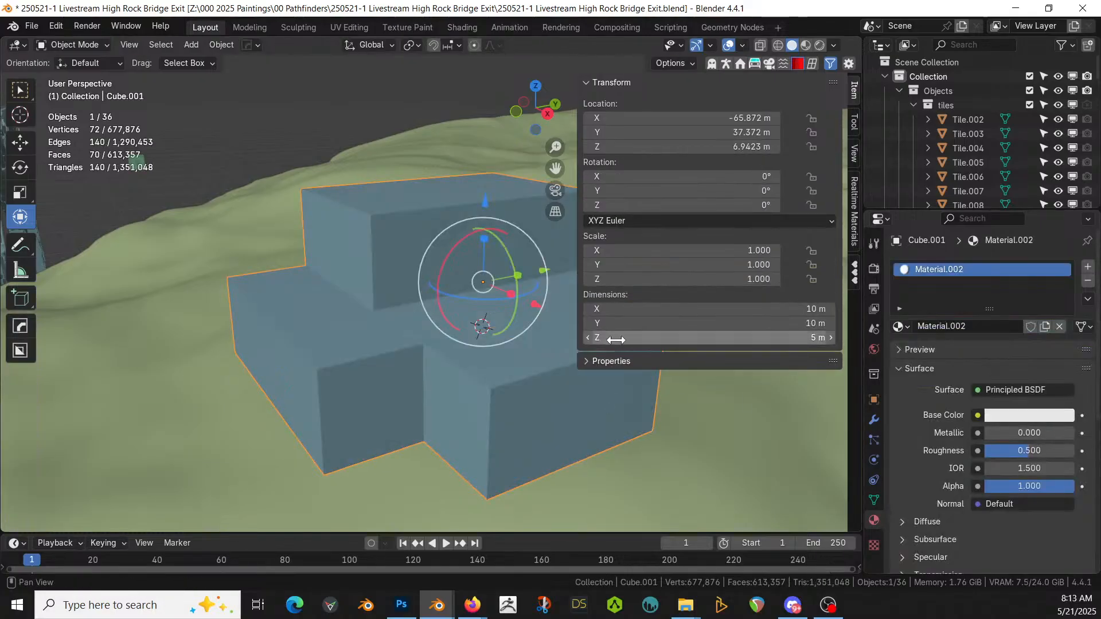
{"action": "key", "text": "Tab"}
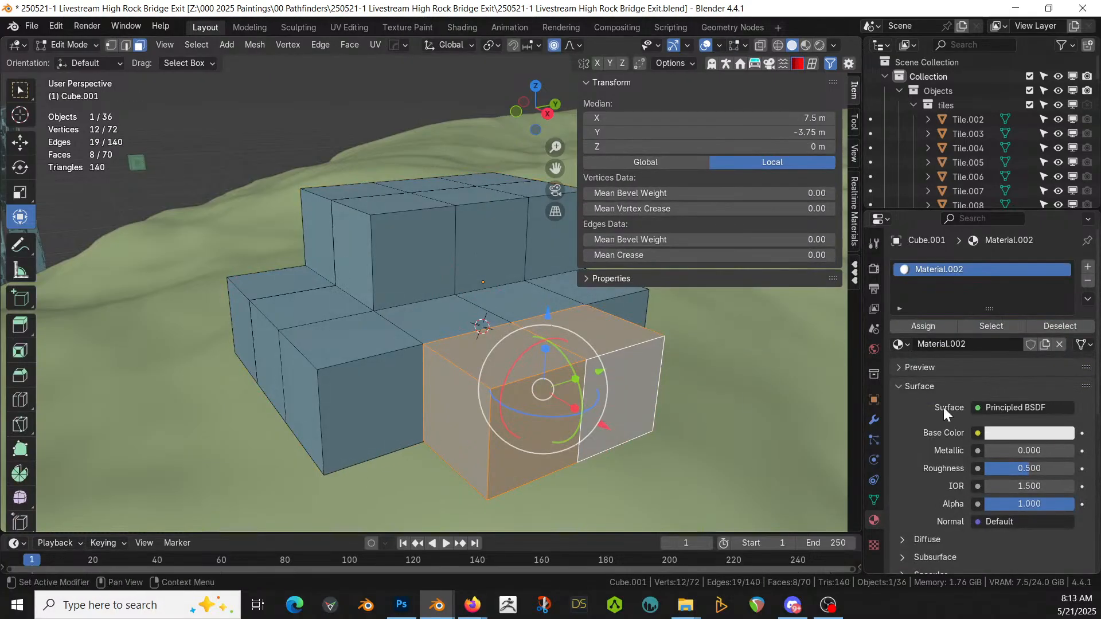
{"action": "left_click", "coordinate": [1088, 267]}
{"action": "left_click", "coordinate": [900, 367]}
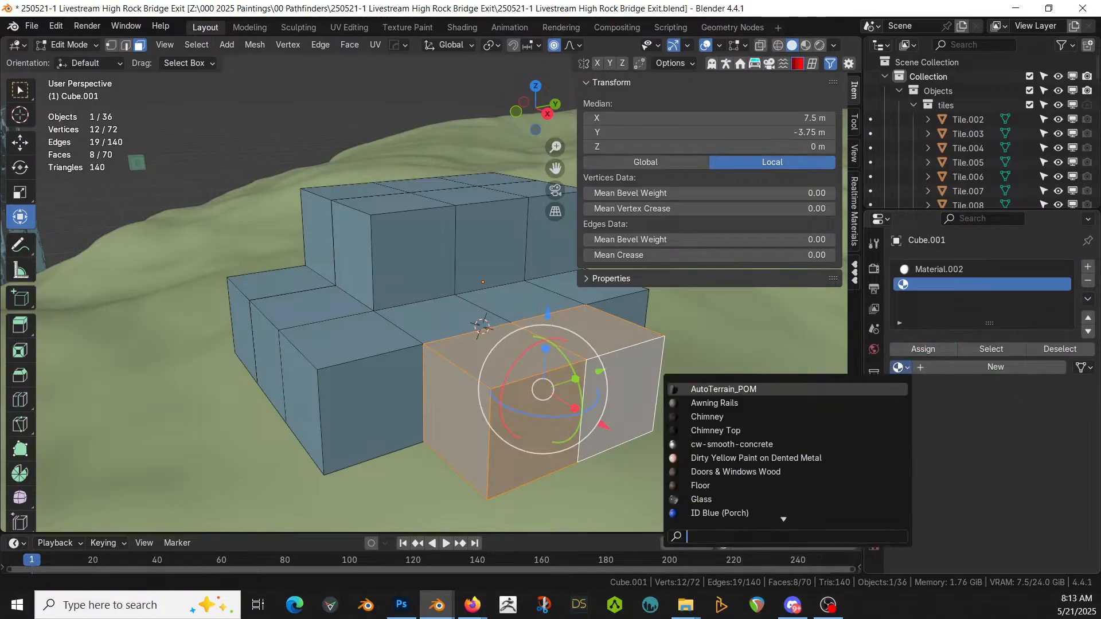
{"action": "type", "text": "ID"}
{"action": "key", "text": "Down"}
{"action": "key", "text": "Down"}
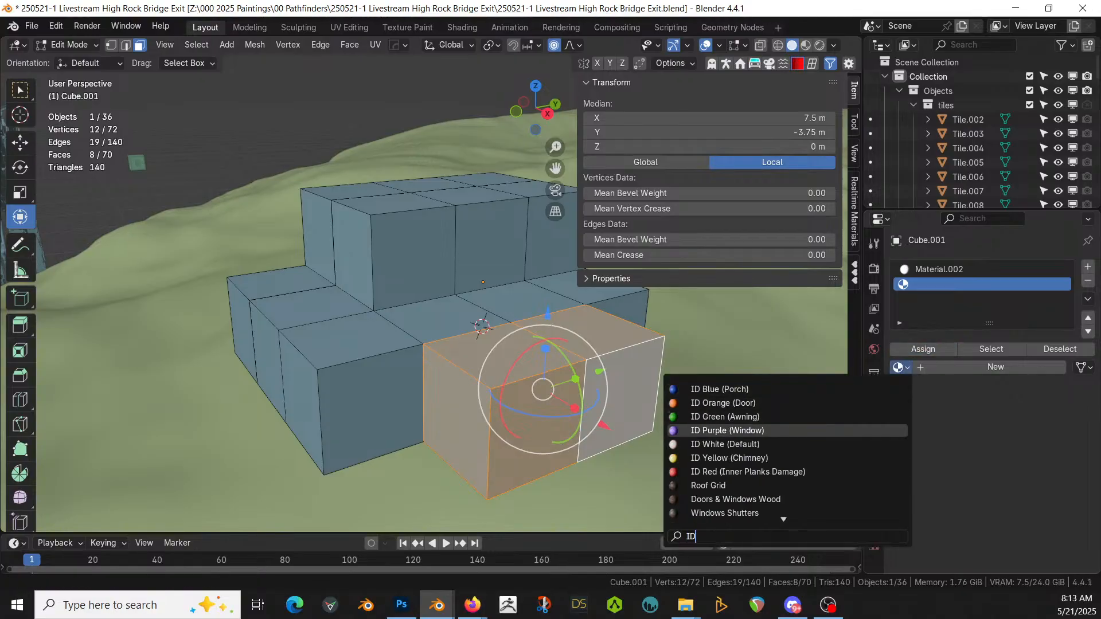
{"action": "left_click", "coordinate": [763, 389]}
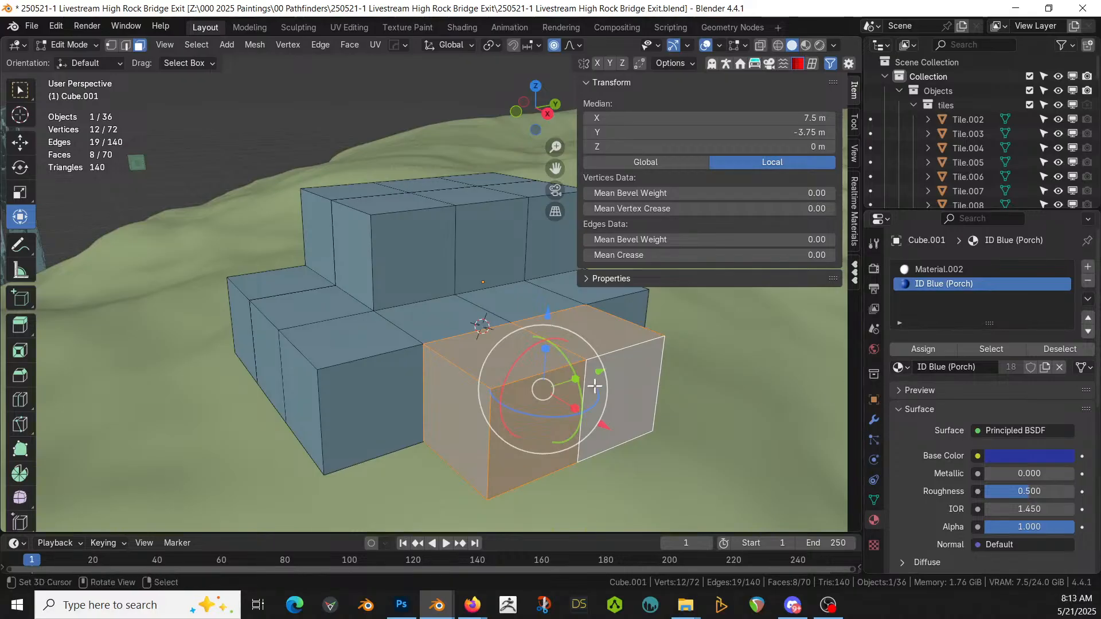
Step: Return to Object Mode, disable Original Geometry in the HouseCraft modifier, and view the generated porch from its corner
{"action": "key", "text": "Tab"}
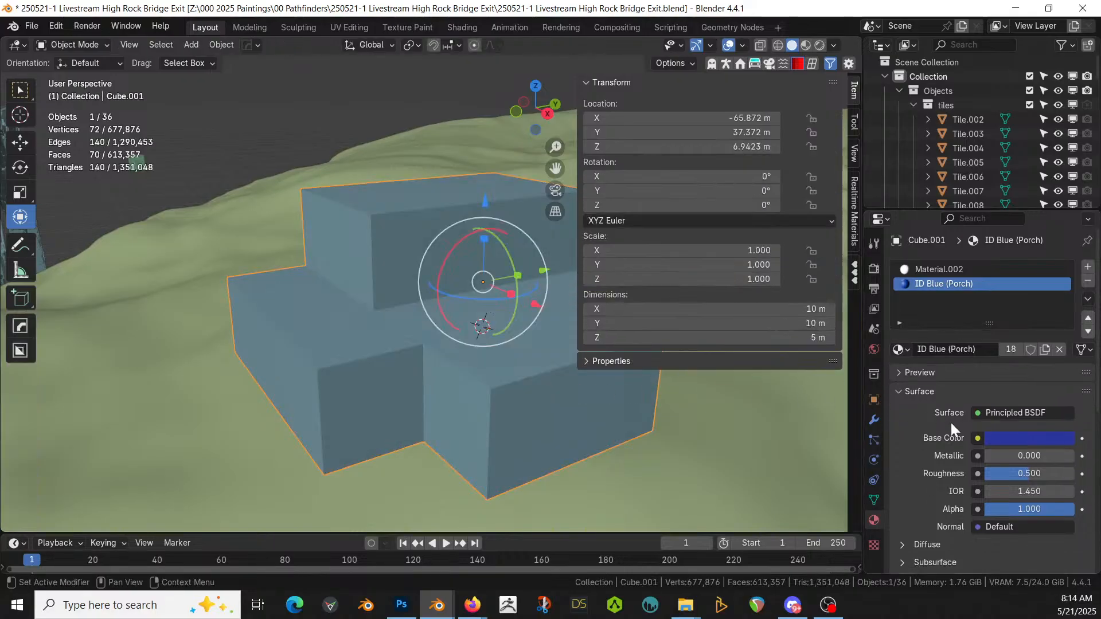
{"action": "left_click", "coordinate": [874, 420]}
{"action": "left_click", "coordinate": [975, 361]}
{"action": "middle_click_drag", "start_coordinate": [529, 404], "coordinate": [404, 402]}
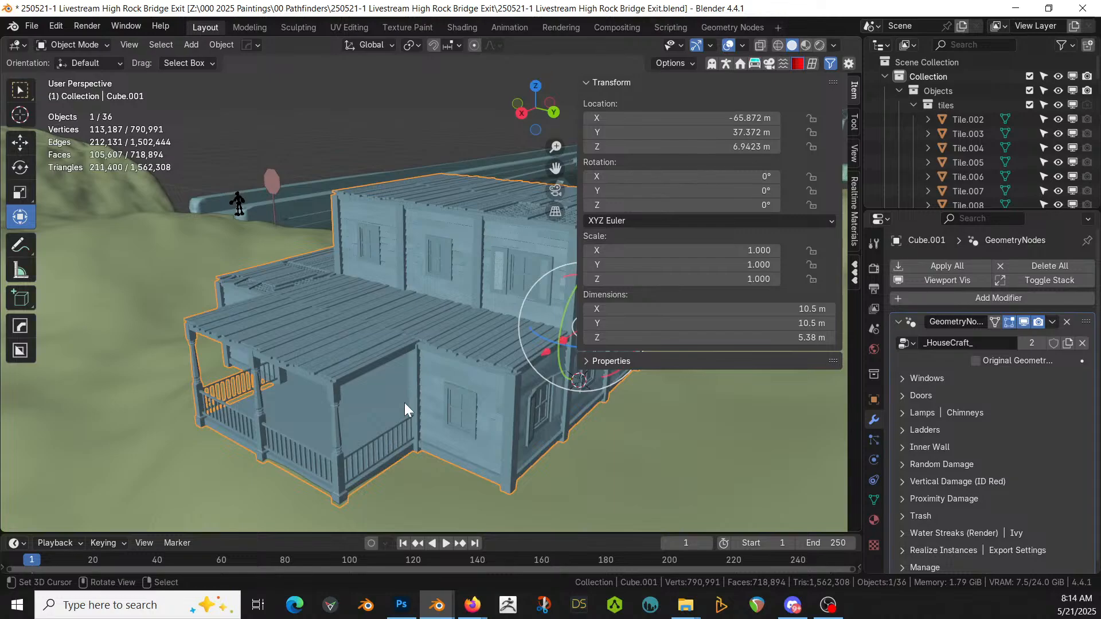
Step: Replace the ID Blue (Porch) material in the second slot with ID Green (Awning) and view the result from the other side
{"action": "key", "text": "Tab"}
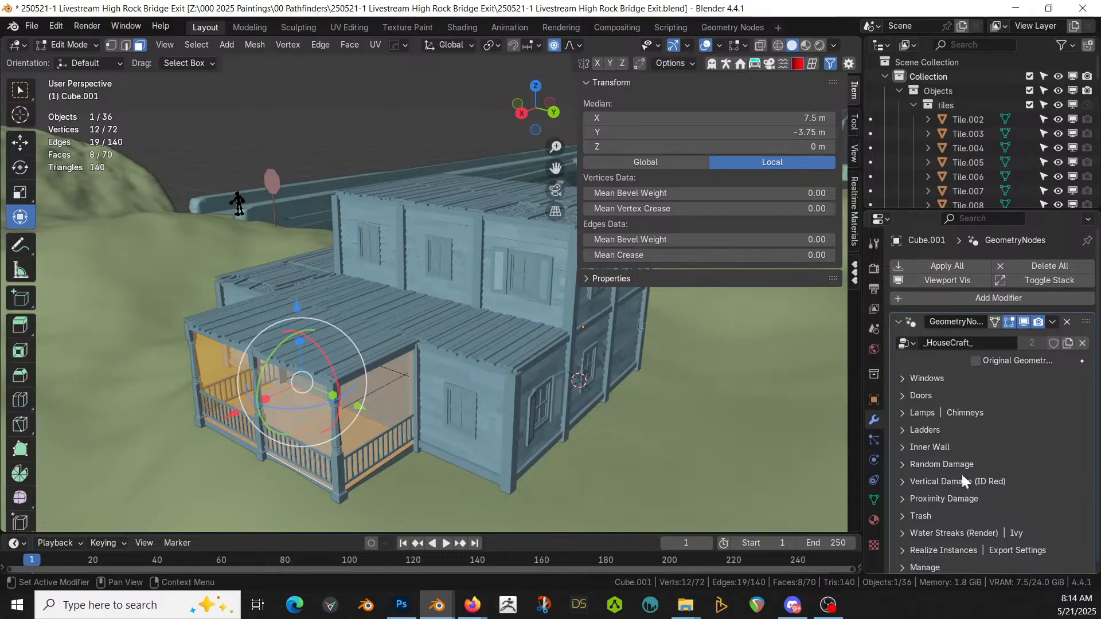
{"action": "left_click", "coordinate": [874, 520]}
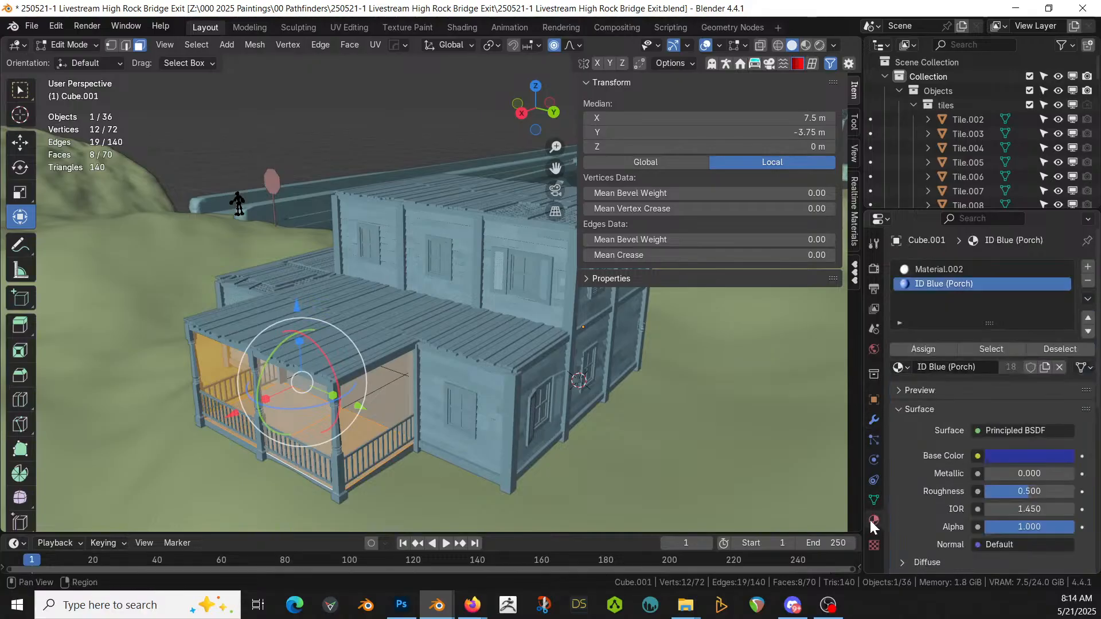
{"action": "left_click", "coordinate": [901, 367]}
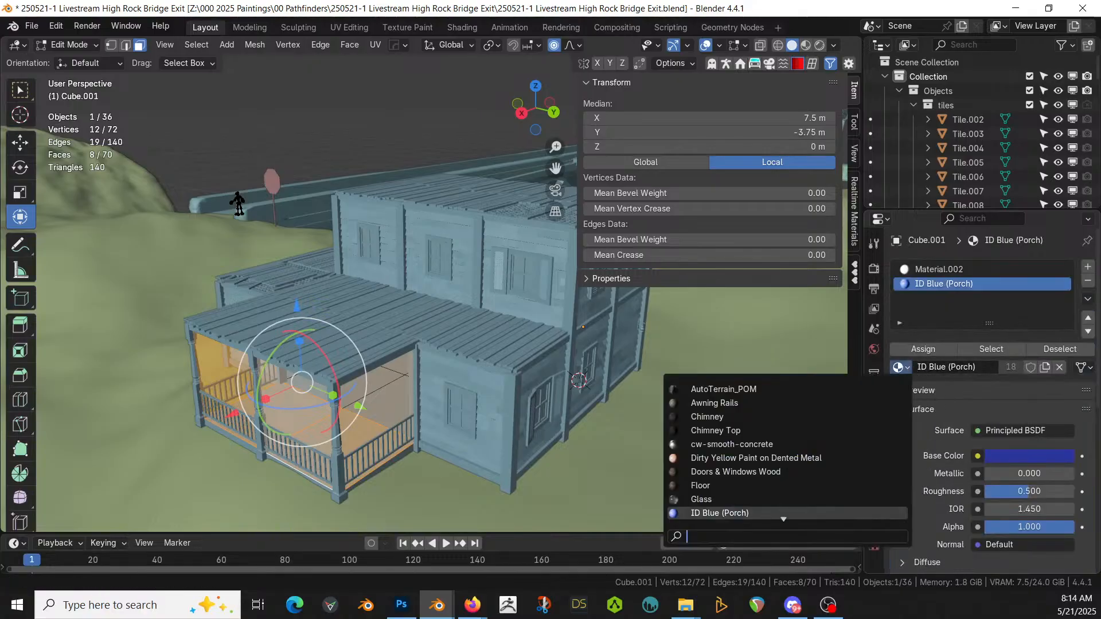
{"action": "type", "text": "ID"}
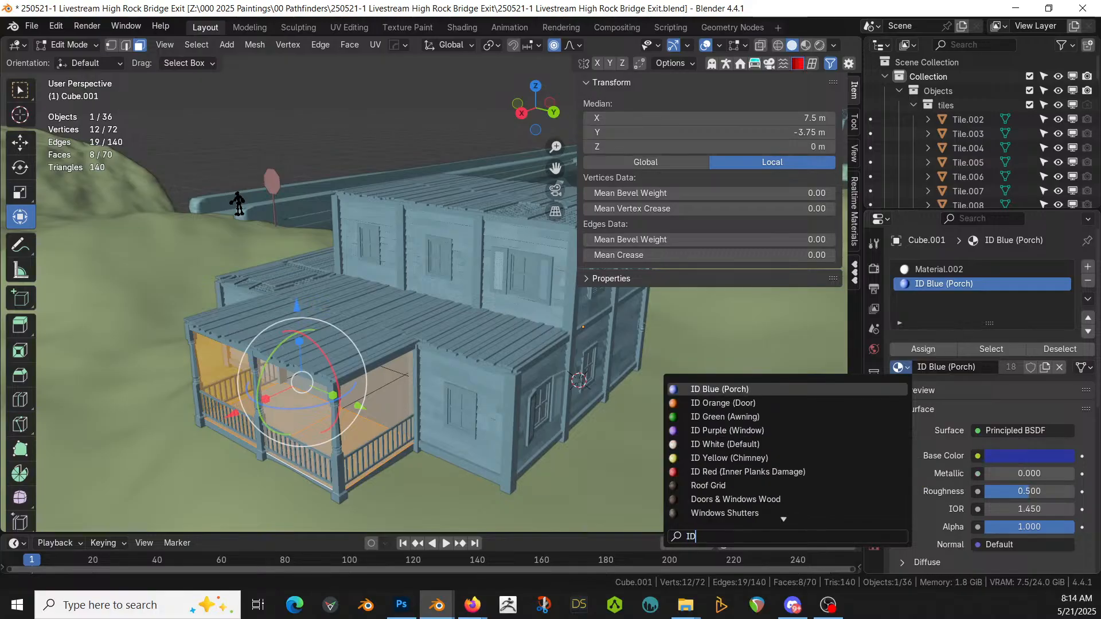
{"action": "left_click", "coordinate": [726, 415]}
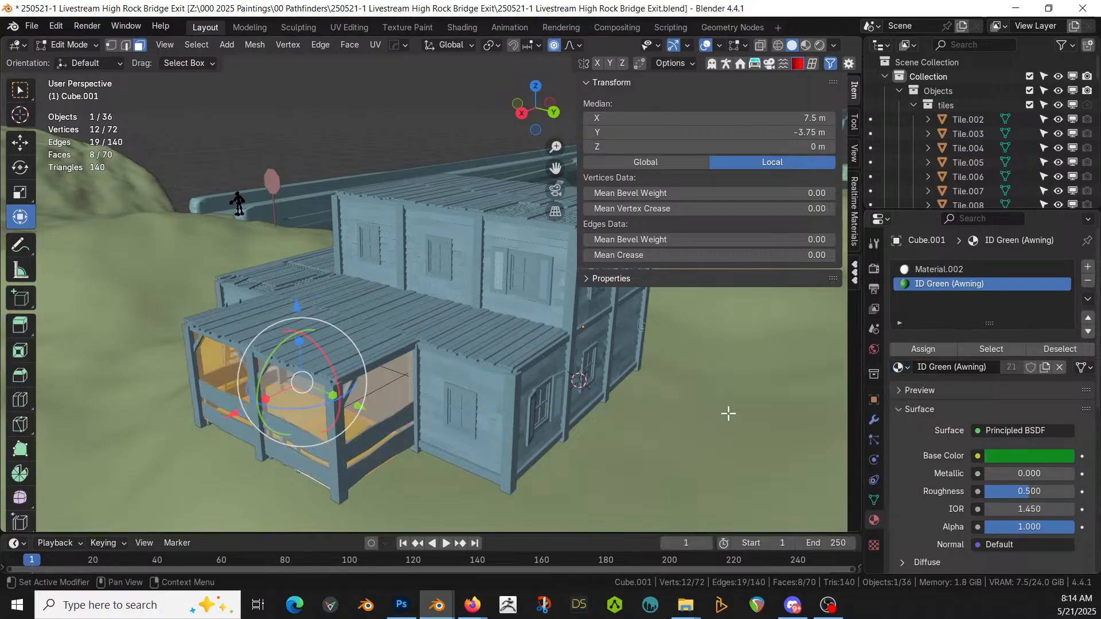
{"action": "middle_click_drag", "start_coordinate": [305, 356], "coordinate": [427, 392]}
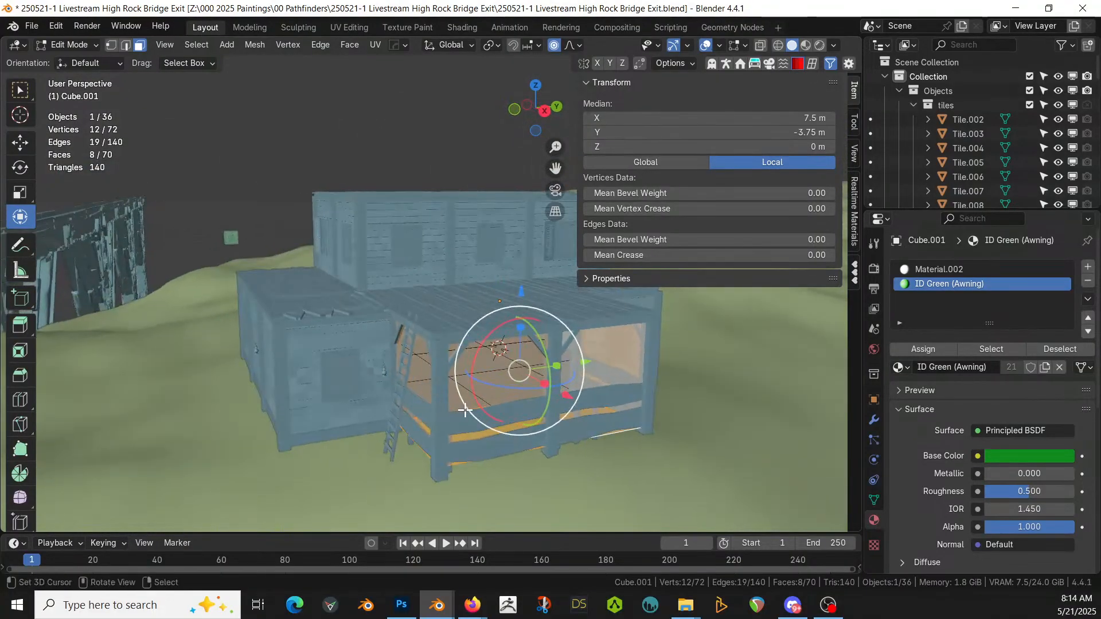
{"action": "key", "text": "Tab"}
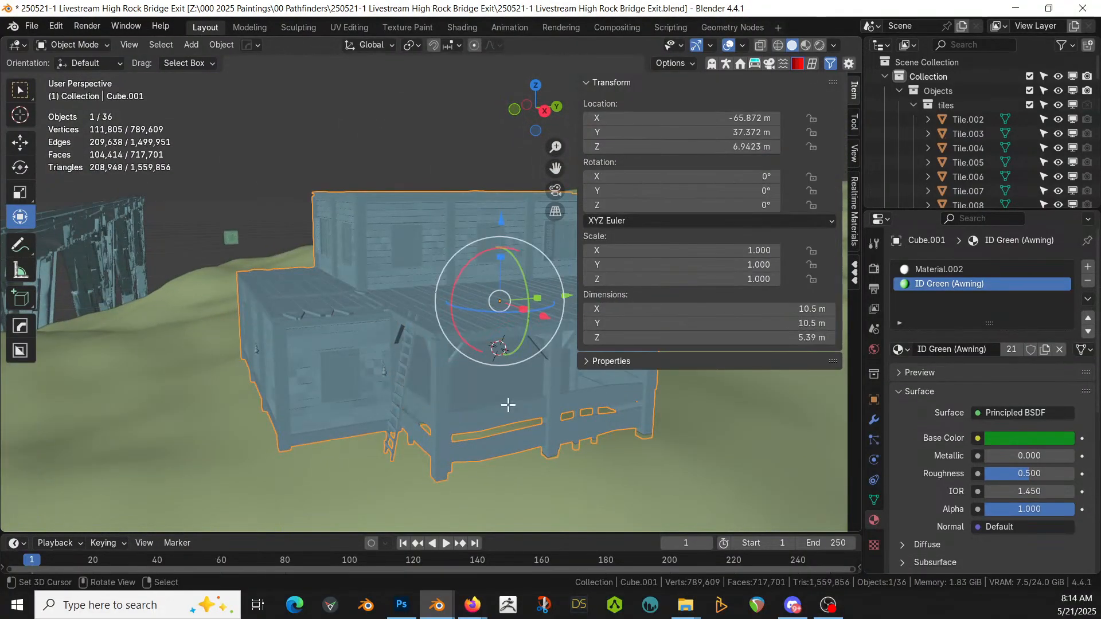
Step: With Original Geometry enabled in Edit Mode, delete the awning block's two outer positive X faces, then disable Original Geometry again
{"action": "key", "text": "Tab"}
{"action": "left_click", "coordinate": [874, 420]}
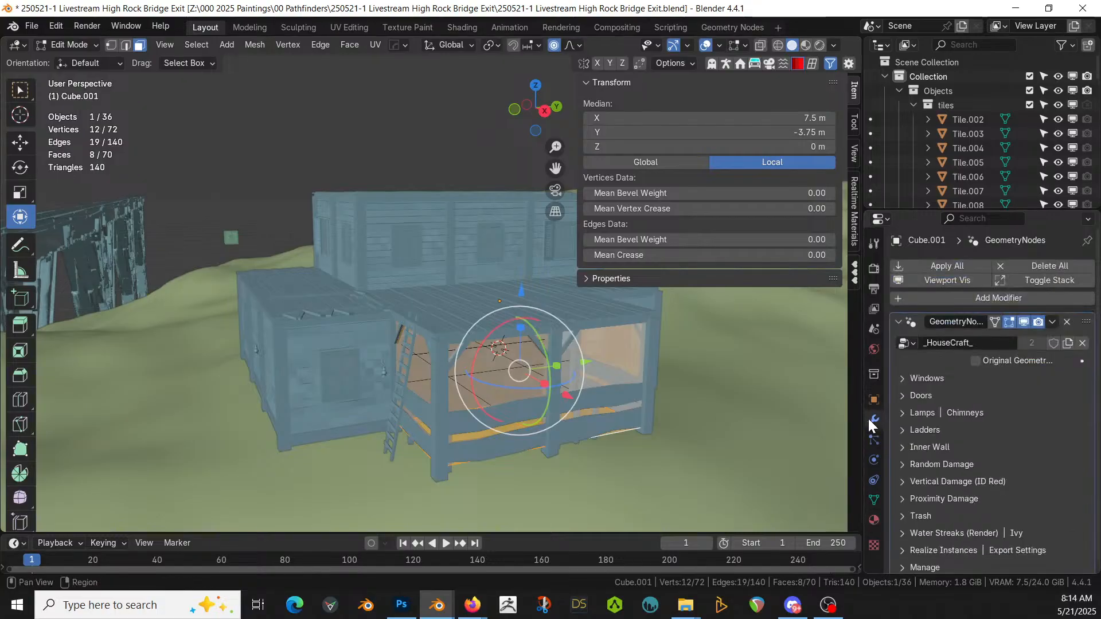
{"action": "left_click", "coordinate": [975, 361]}
{"action": "left_click", "coordinate": [508, 370]}
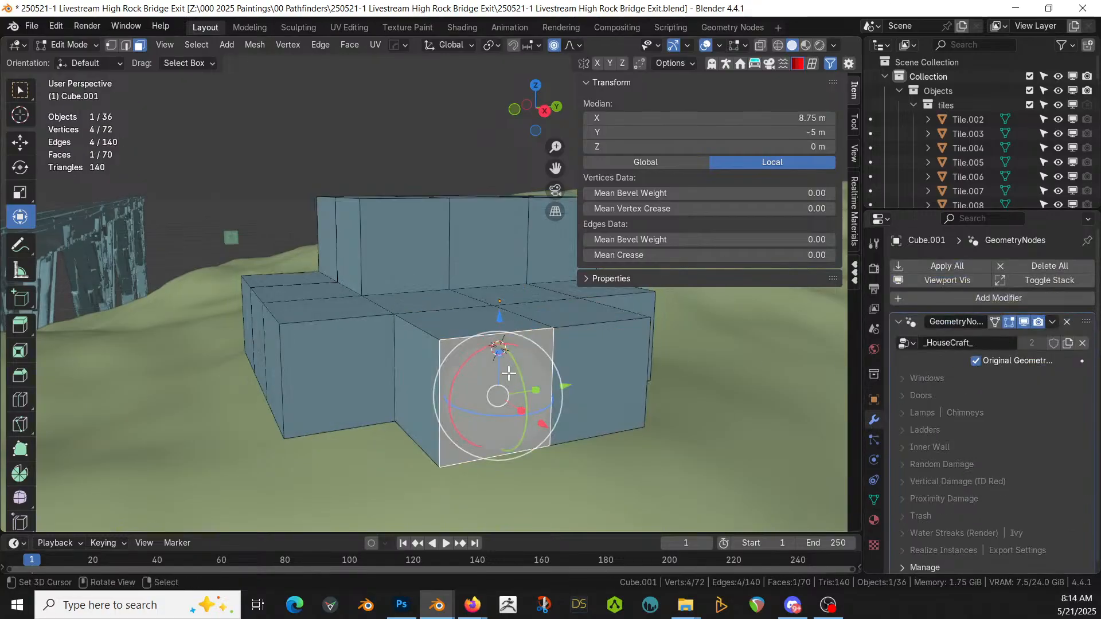
{"action": "left_click", "coordinate": [583, 374], "text": "shift"}
{"action": "key", "text": "x"}
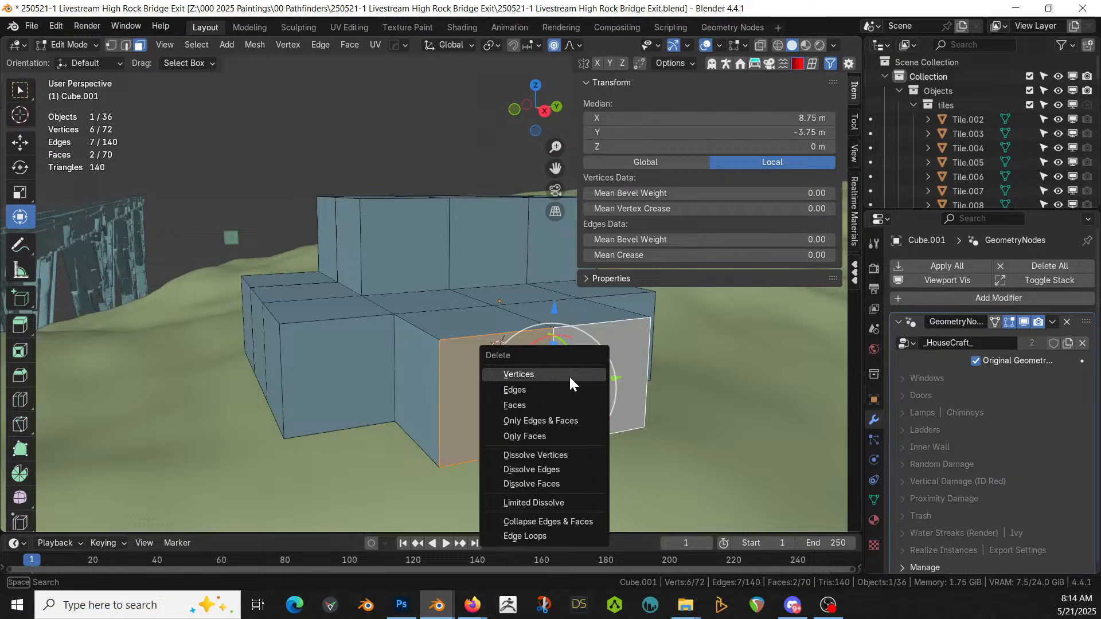
{"action": "left_click", "coordinate": [543, 404]}
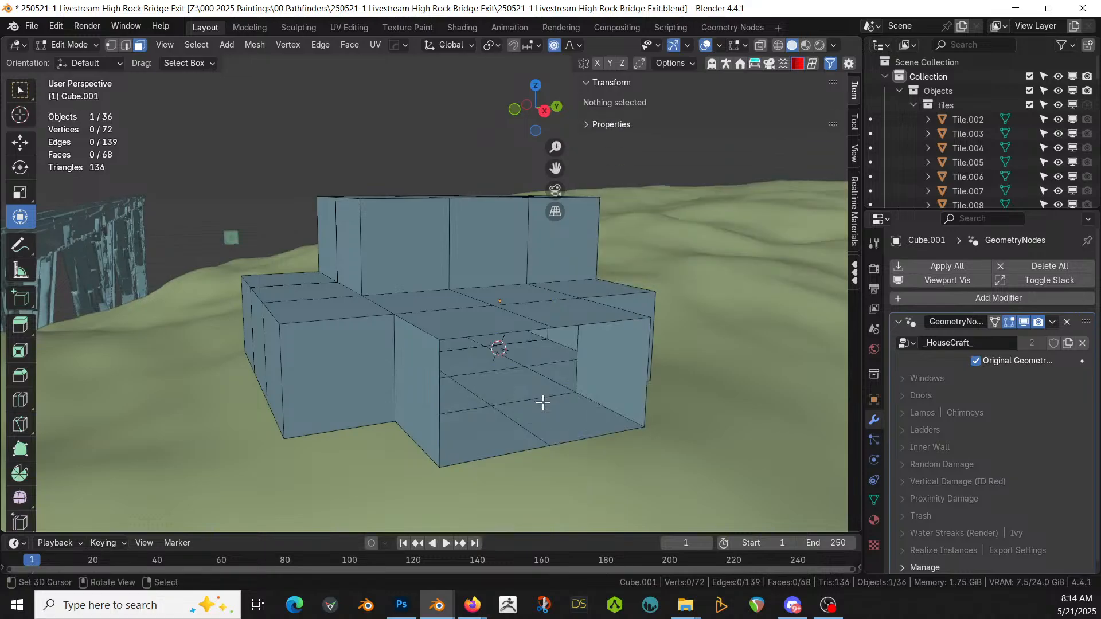
{"action": "left_click", "coordinate": [977, 360]}
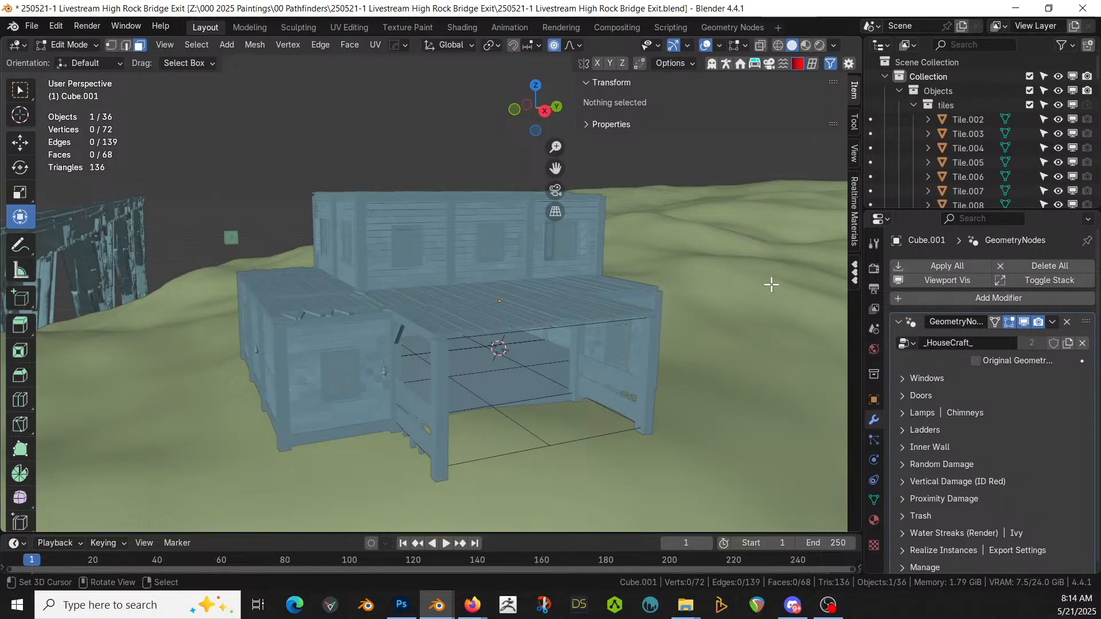
Step: Return to Object Mode, select the hillside terrain, and move it to a new collection named Ground
{"action": "key", "text": "Tab"}
{"action": "left_click", "coordinate": [133, 347]}
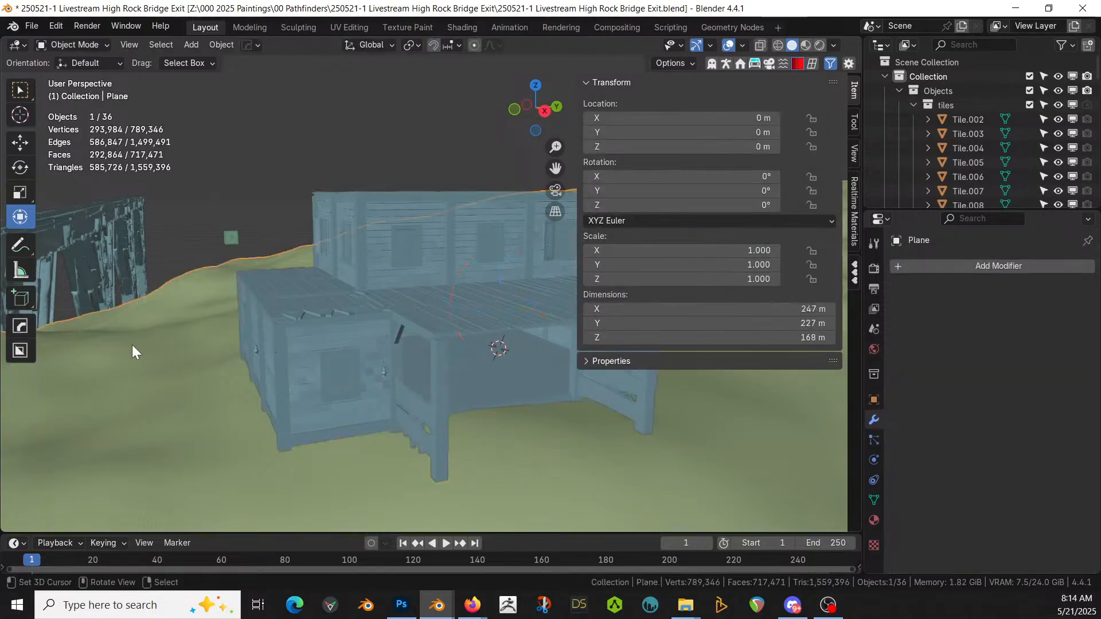
{"action": "key", "text": "m"}
{"action": "left_click", "coordinate": [131, 343]}
{"action": "type", "text": "Ground"}
{"action": "key", "text": "Return"}
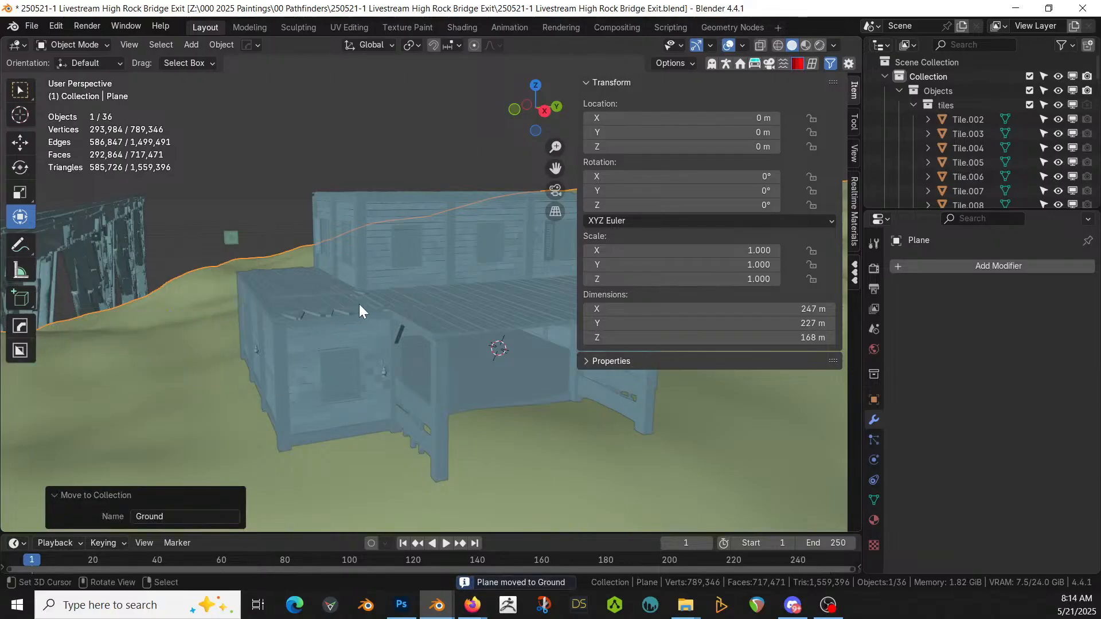
Step: Select the house and enable Random Damage in its HouseCraft modifier
{"action": "left_click", "coordinate": [325, 303]}
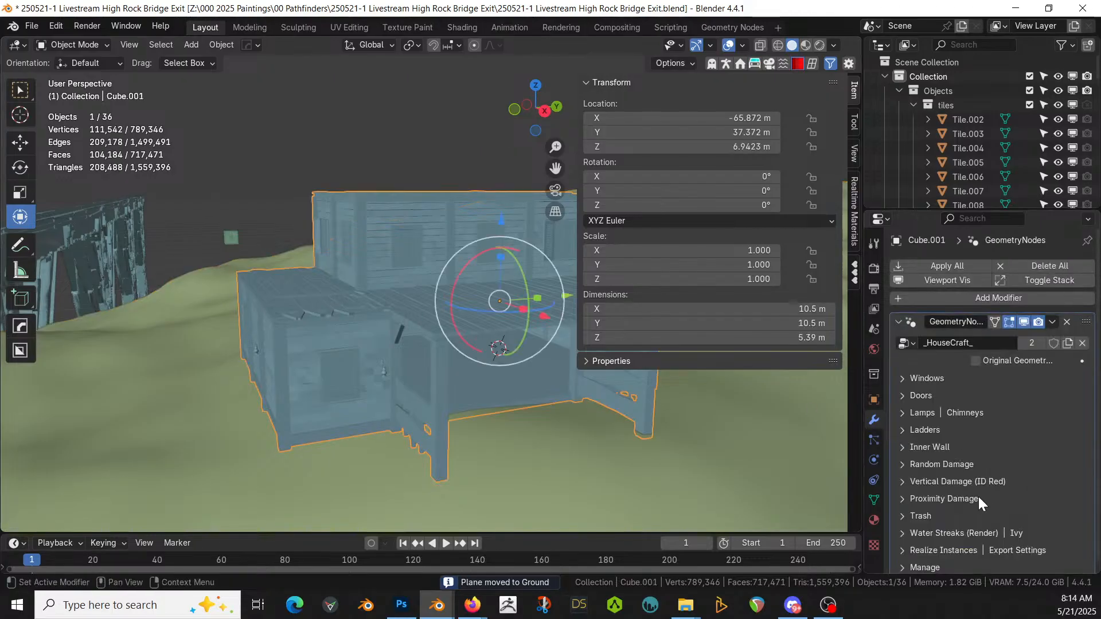
{"action": "scroll", "coordinate": [963, 456], "scroll_direction": "down", "scroll_amount": 1}
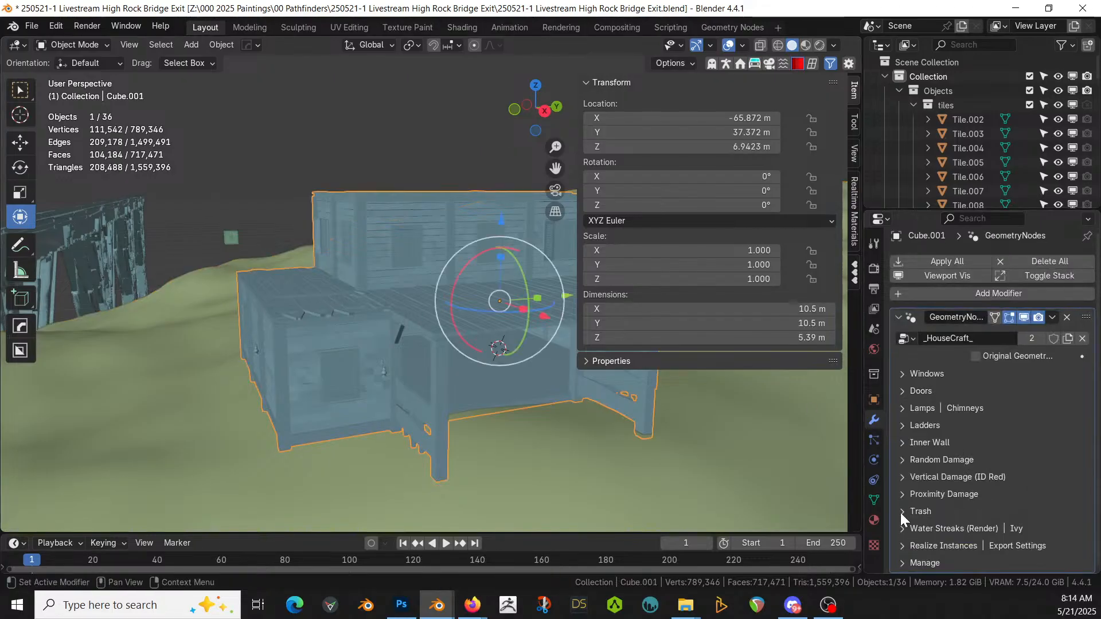
{"action": "left_click", "coordinate": [903, 459]}
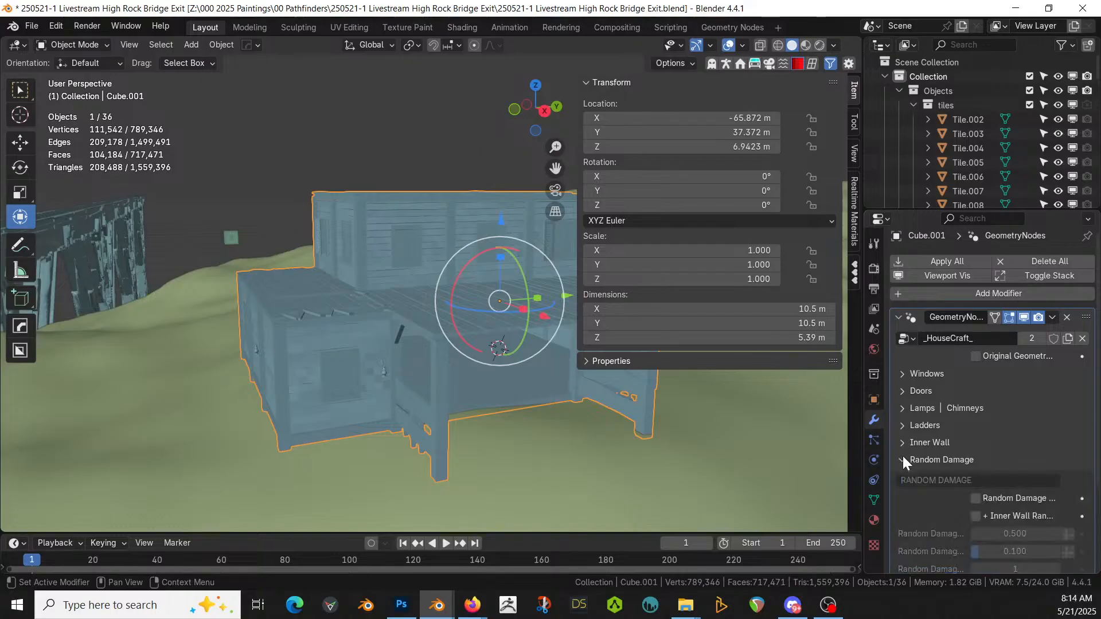
{"action": "left_click", "coordinate": [975, 498]}
{"action": "scroll", "coordinate": [993, 525], "scroll_direction": "down", "scroll_amount": 3}
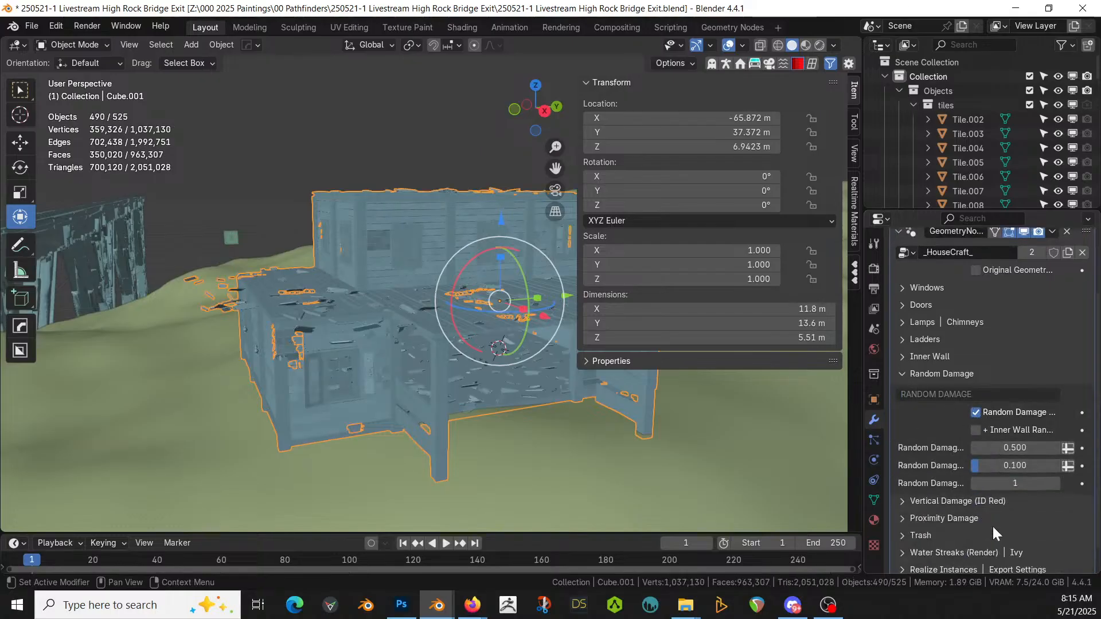
{"action": "scroll", "coordinate": [992, 524], "scroll_direction": "down", "scroll_amount": 1}
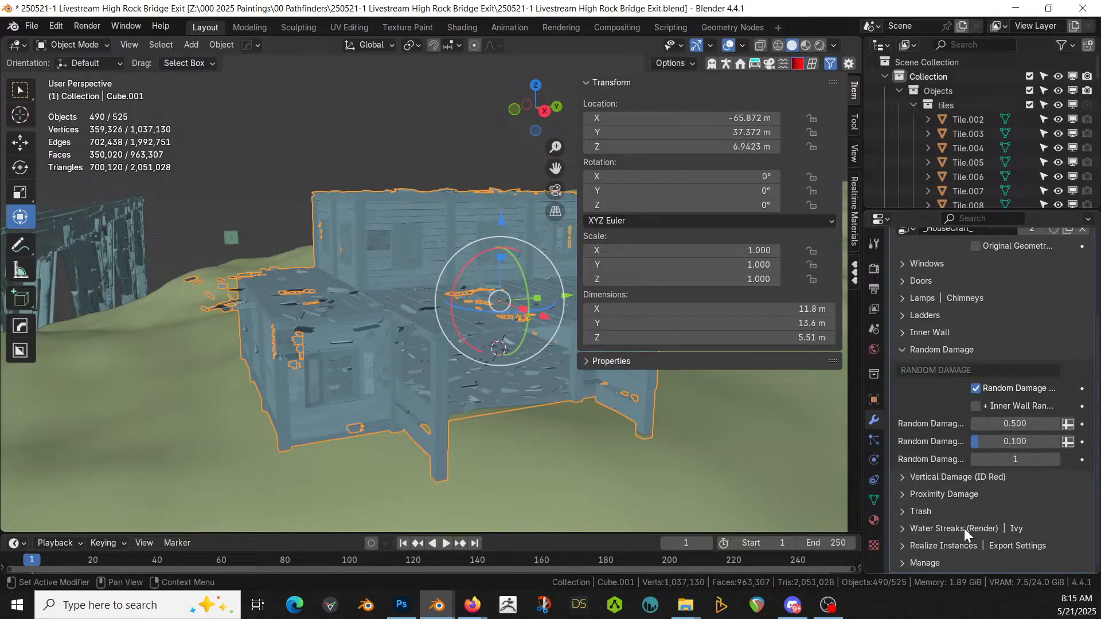
Step: Set the Trash Target in the house's Trash settings to the Ground collection
{"action": "left_click", "coordinate": [901, 511]}
{"action": "scroll", "coordinate": [954, 556], "scroll_direction": "down", "scroll_amount": 2}
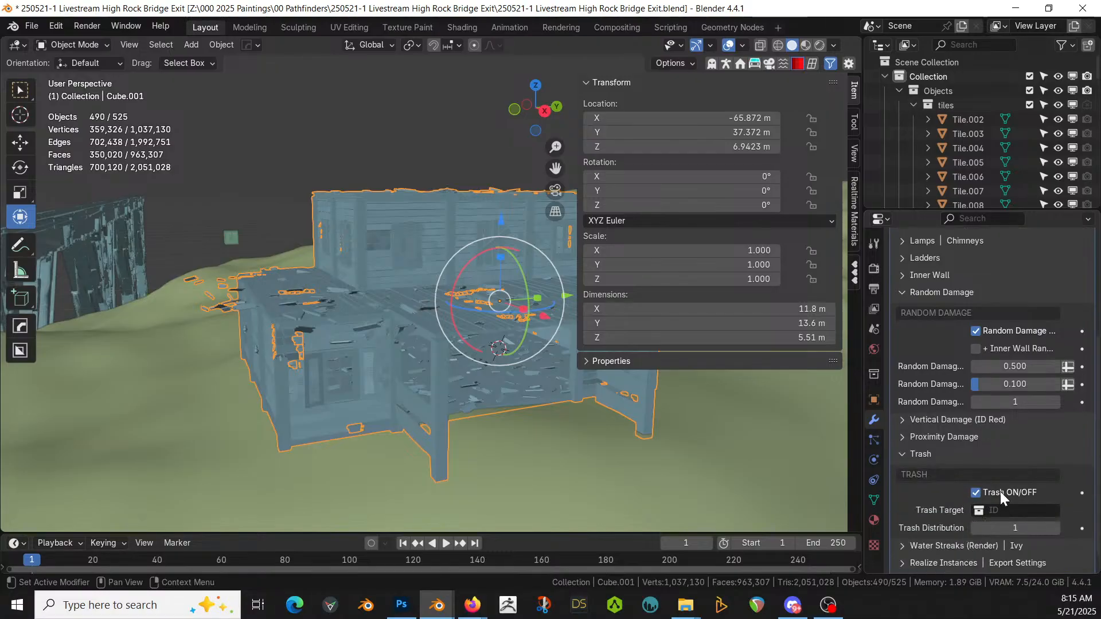
{"action": "left_click", "coordinate": [981, 510]}
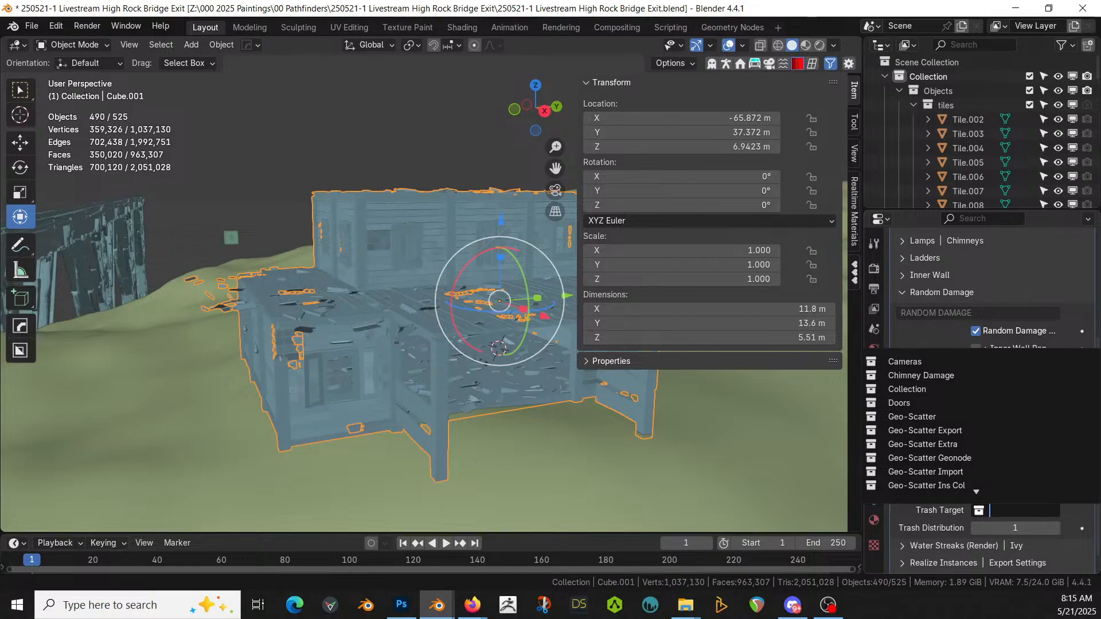
{"action": "type", "text": "g"}
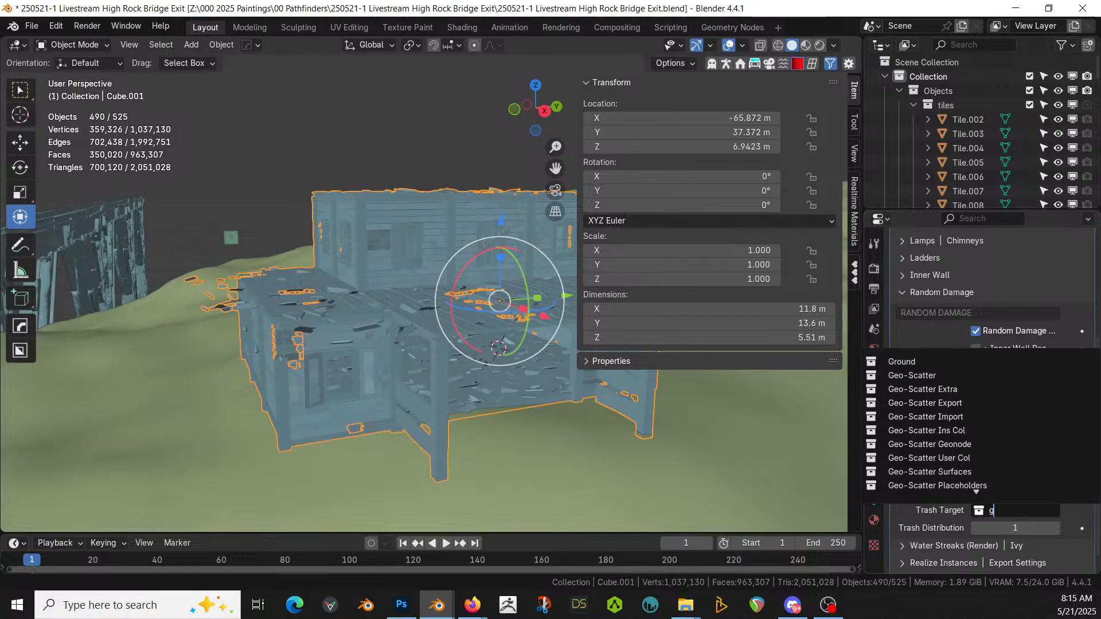
{"action": "left_click", "coordinate": [887, 361]}
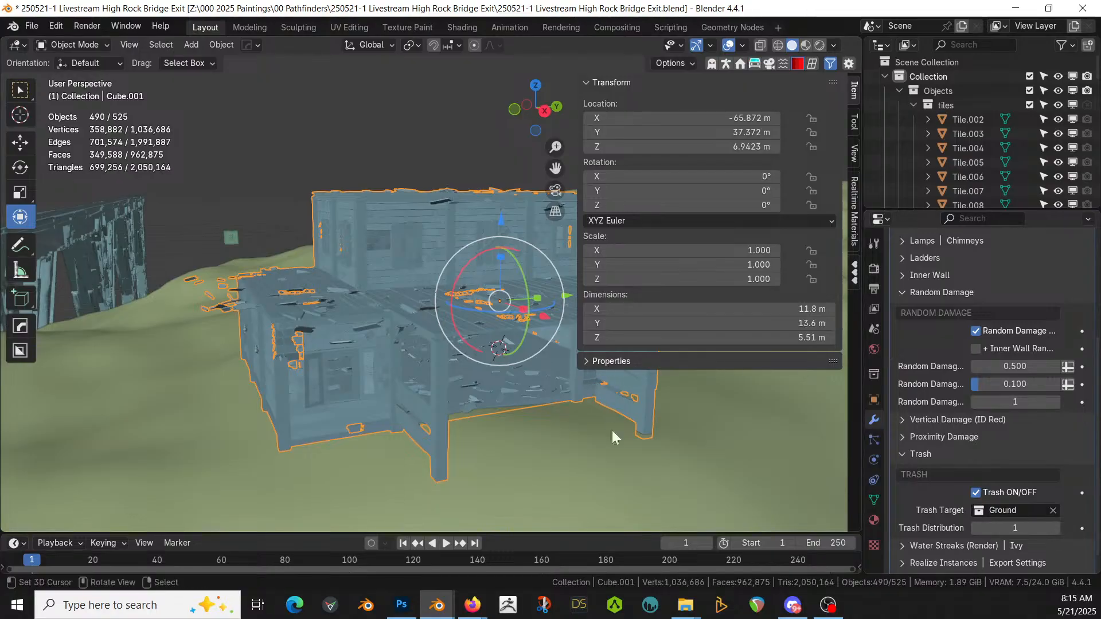
Step: Disable Random Damage while setting Trash Distribution to 2, re-enable it, and view the scattered debris from the house's open front
{"action": "left_click", "coordinate": [975, 332]}
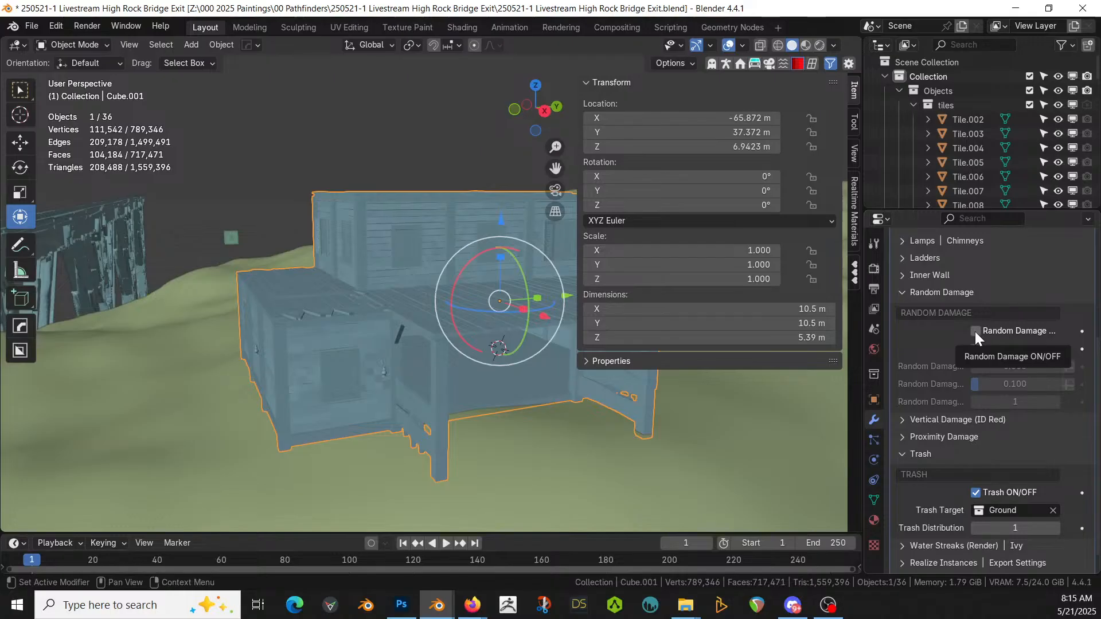
{"action": "middle_click_drag", "start_coordinate": [566, 457], "coordinate": [485, 492]}
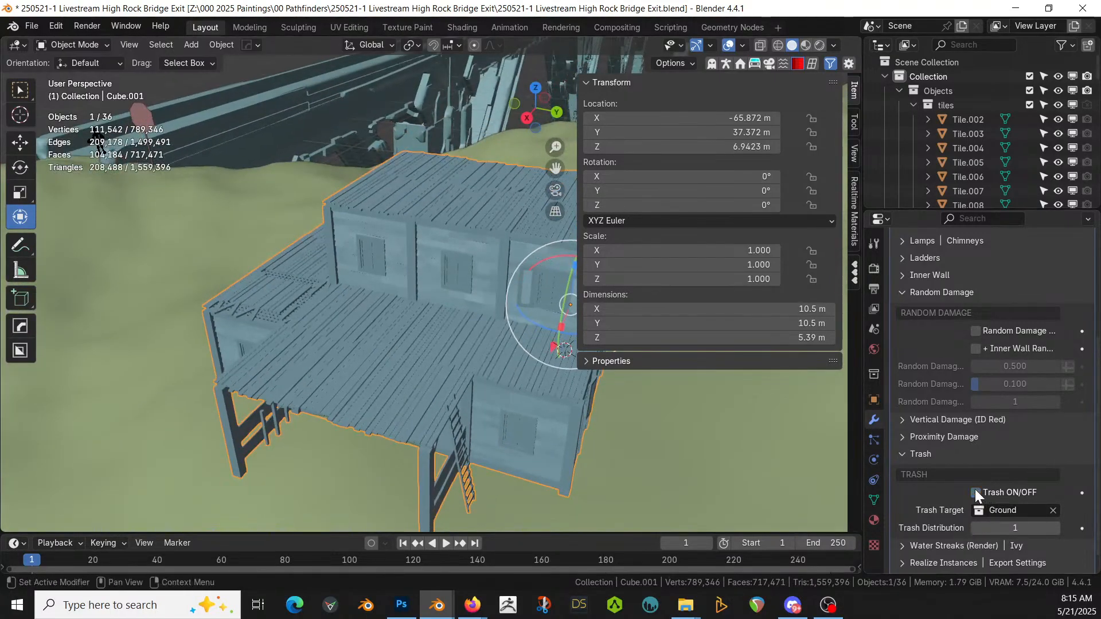
{"action": "left_click", "coordinate": [1055, 528]}
{"action": "left_click", "coordinate": [975, 331]}
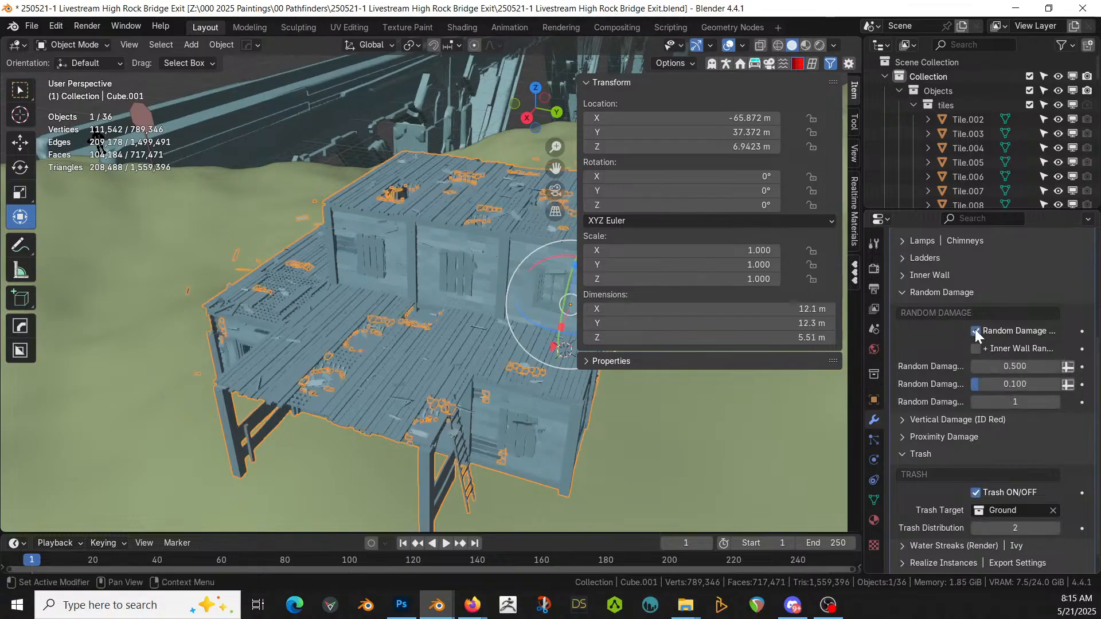
{"action": "middle_click_drag", "start_coordinate": [351, 360], "coordinate": [401, 321]}
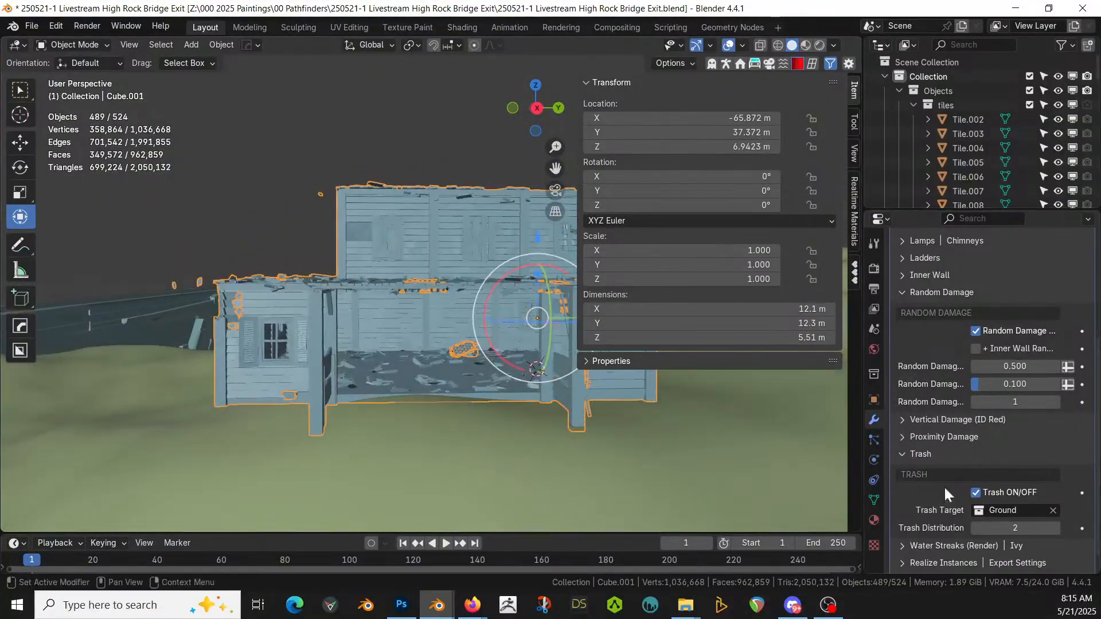
Step: Turn off Trash in the HouseCraft modifier and view the damaged house from its ladder side and rear
{"action": "left_click", "coordinate": [976, 492]}
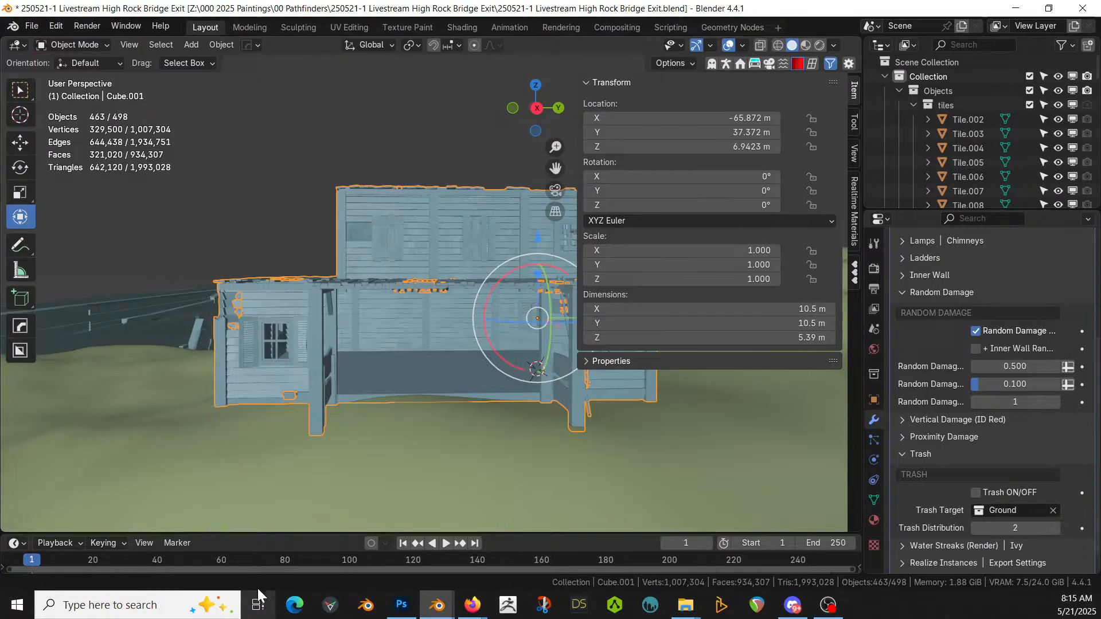
{"action": "middle_click_drag", "start_coordinate": [505, 401], "coordinate": [379, 416]}
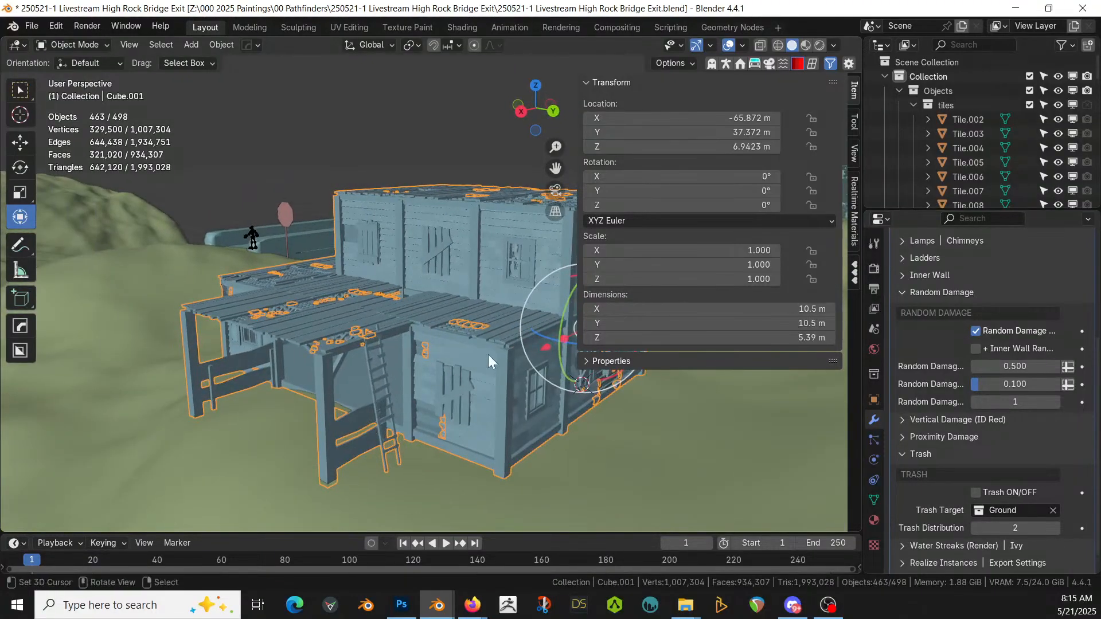
{"action": "scroll", "coordinate": [489, 352], "scroll_direction": "down", "scroll_amount": 2}
{"action": "middle_click_drag", "start_coordinate": [491, 350], "coordinate": [418, 380]}
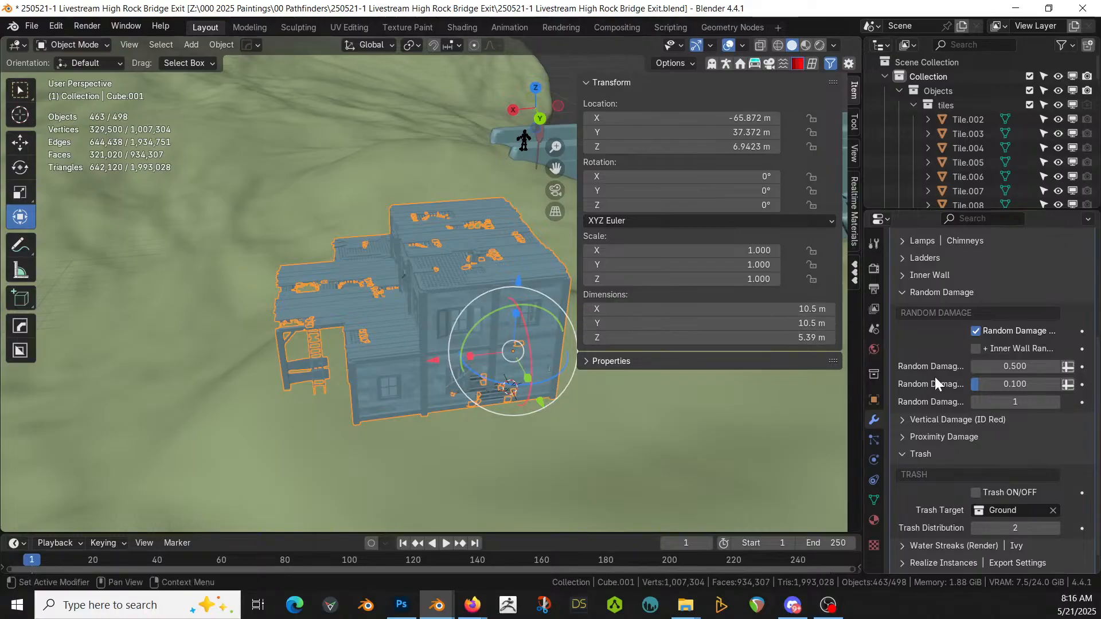
Step: Turn off the random windows, lamps and random chimneys in the HouseCraft modifier
{"action": "scroll", "coordinate": [934, 377], "scroll_direction": "up", "scroll_amount": 5}
{"action": "left_click", "coordinate": [900, 379]}
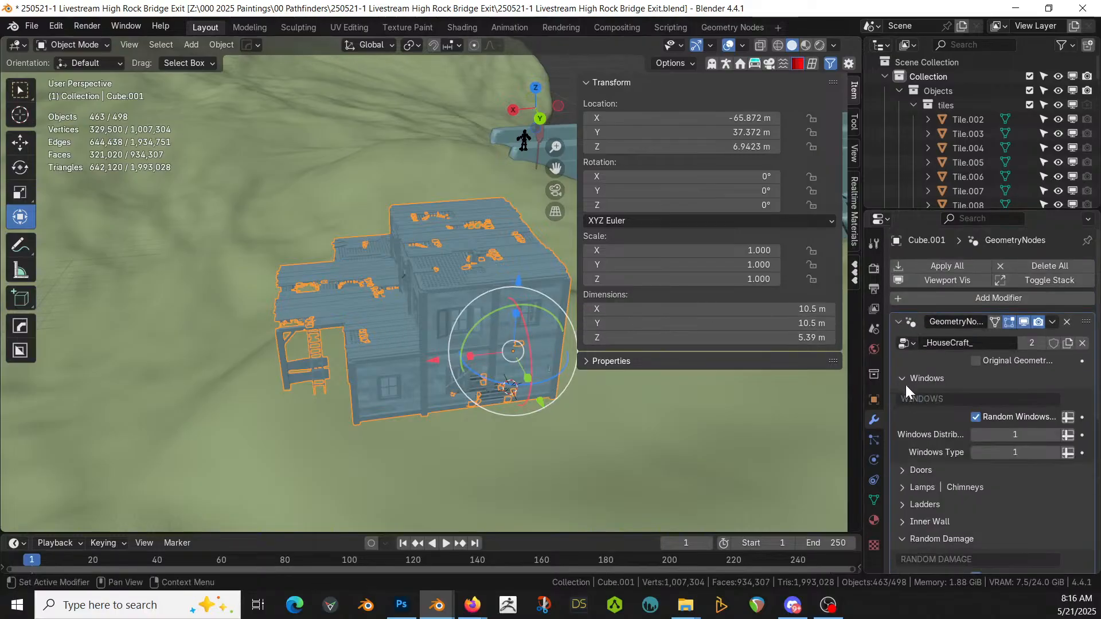
{"action": "left_click", "coordinate": [976, 417]}
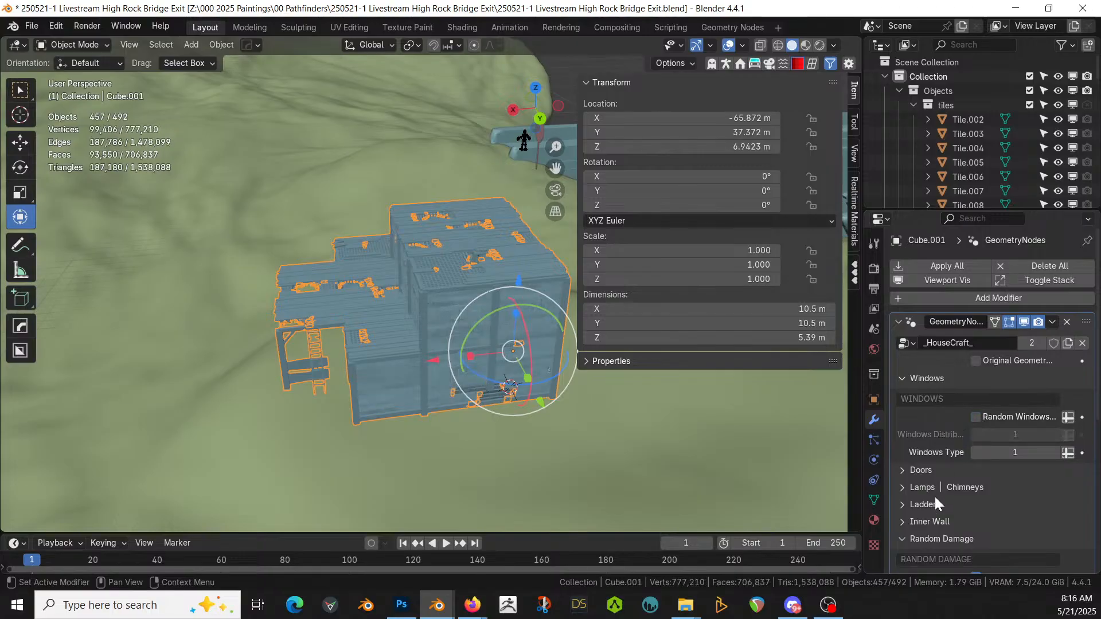
{"action": "left_click", "coordinate": [900, 486]}
{"action": "left_click", "coordinate": [975, 526]}
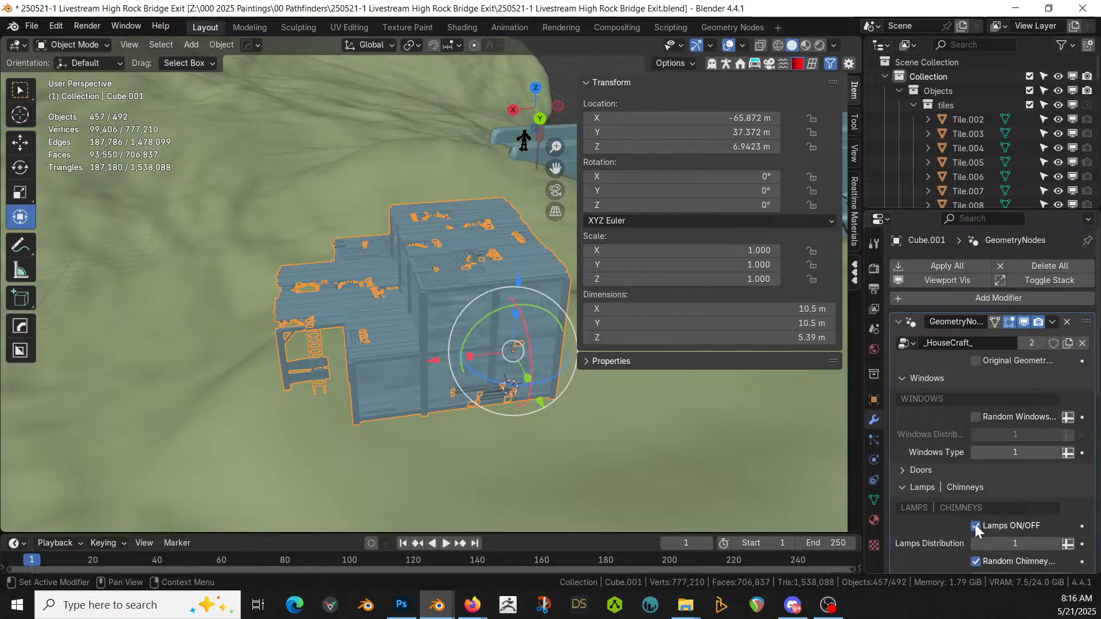
{"action": "left_click", "coordinate": [975, 525]}
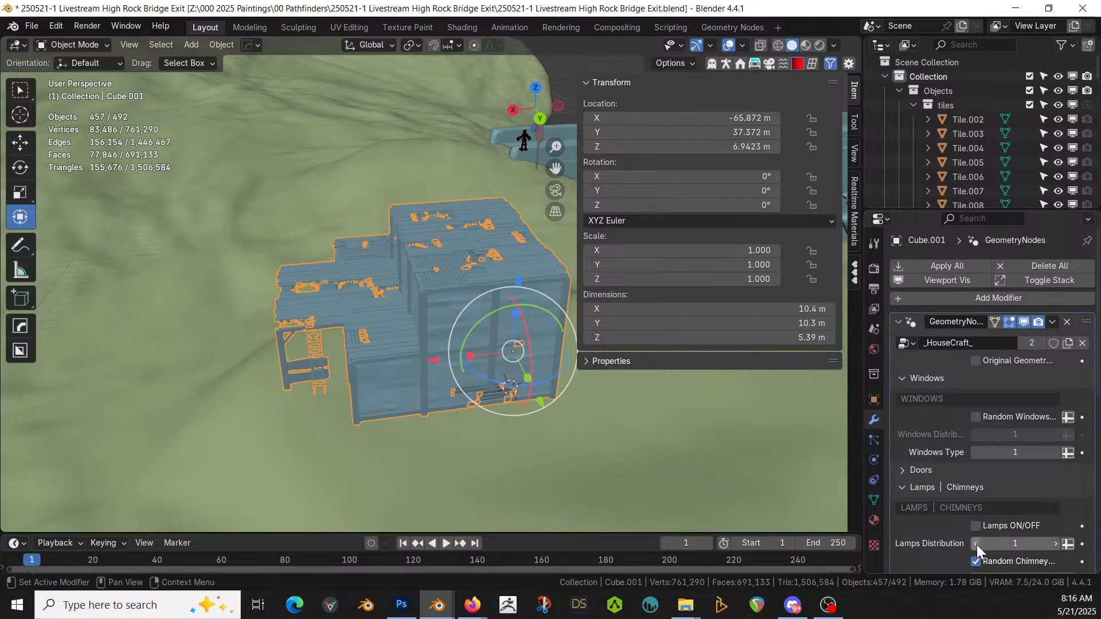
{"action": "left_click", "coordinate": [976, 561]}
{"action": "middle_click_drag", "start_coordinate": [268, 349], "coordinate": [897, 294]}
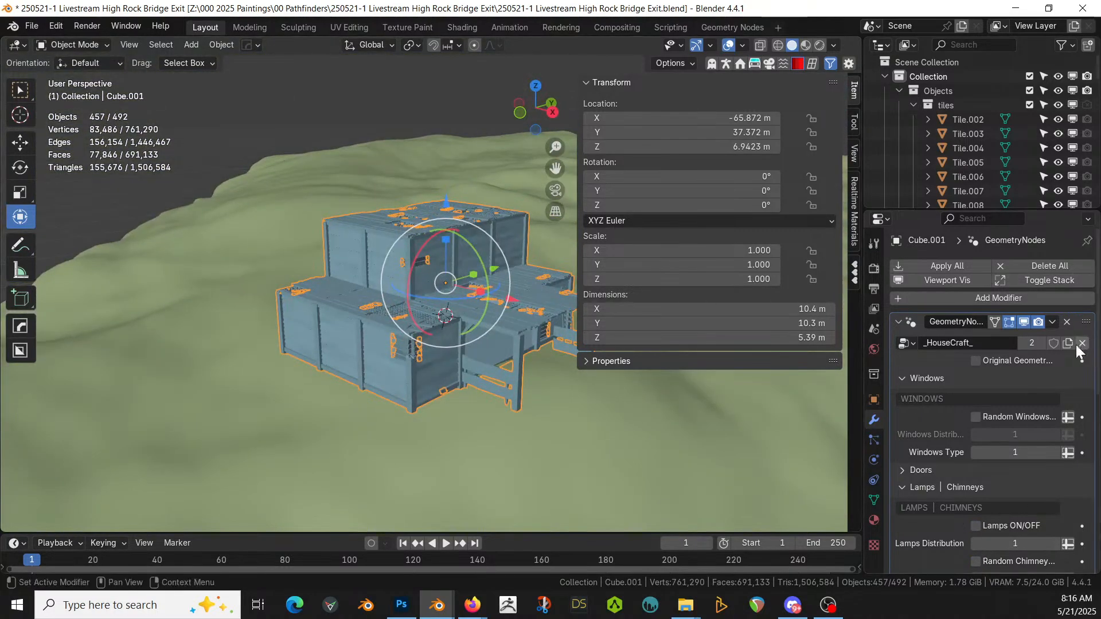
Step: Enable Original Geometry for the house and isolate its base mesh in Local View and Edit Mode
{"action": "left_click", "coordinate": [976, 361]}
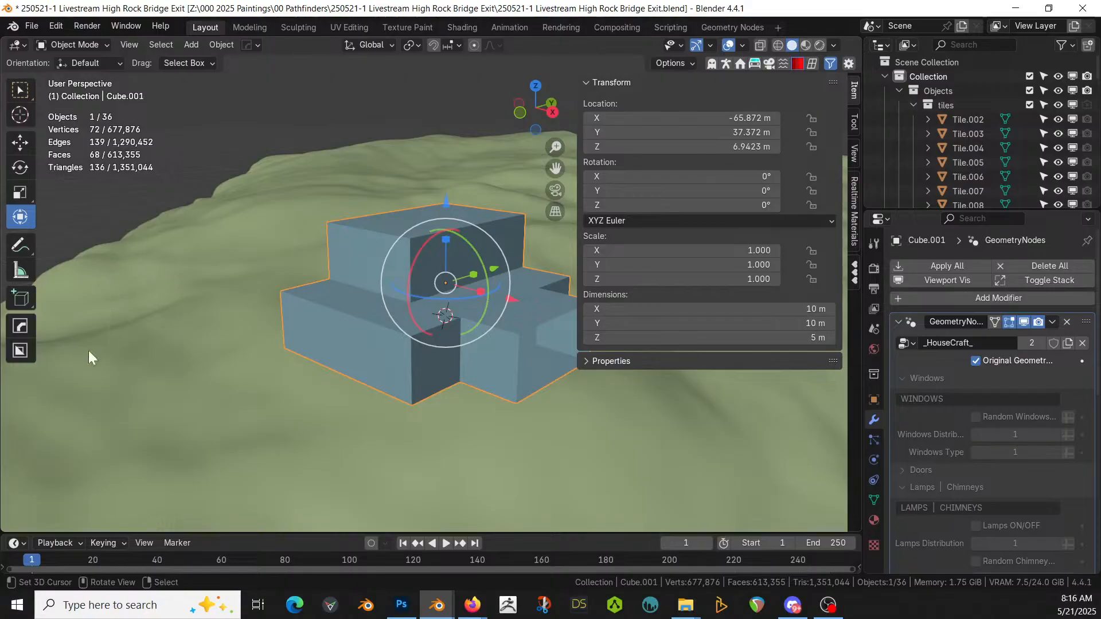
{"action": "middle_click_drag", "start_coordinate": [368, 293], "coordinate": [286, 299]}
{"action": "left_click", "coordinate": [377, 303]}
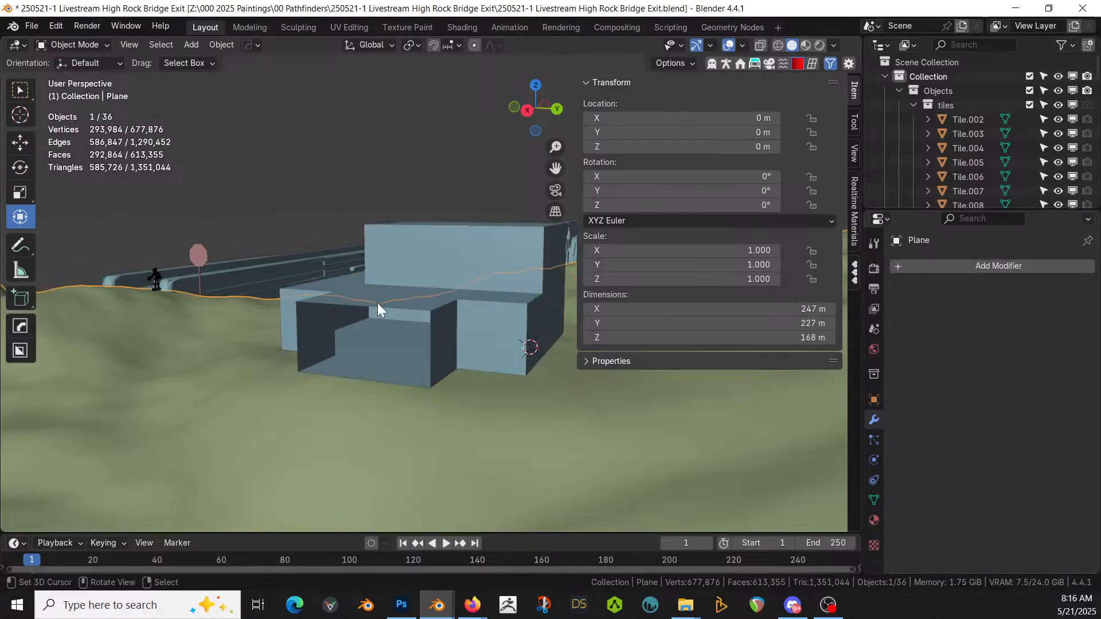
{"action": "left_click", "coordinate": [388, 259]}
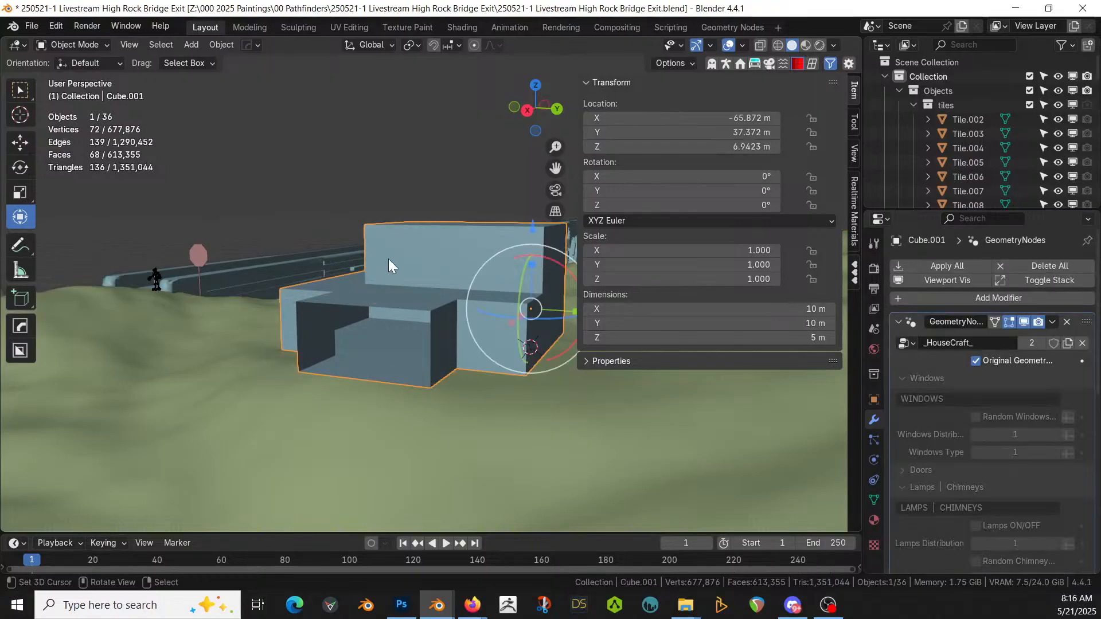
{"action": "key", "text": "Tab"}
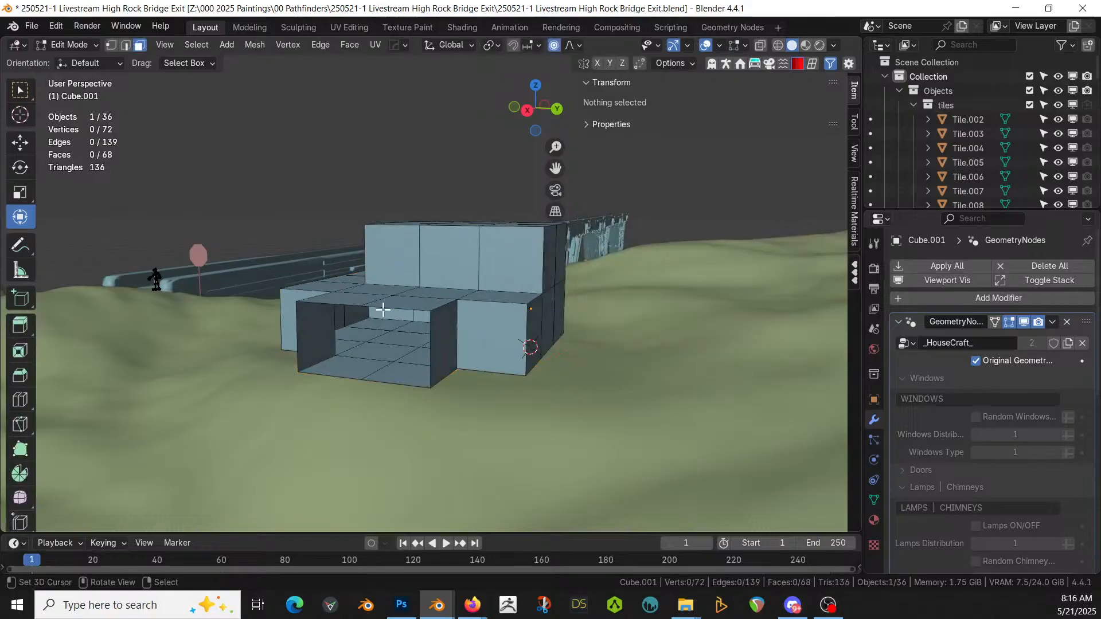
{"action": "key", "text": "KP_Divide"}
Step: Select all coplanar bottom faces of the base mesh, duplicate them in place, and separate the copy into its own object
{"action": "middle_click_drag", "start_coordinate": [423, 302], "coordinate": [581, 255]}
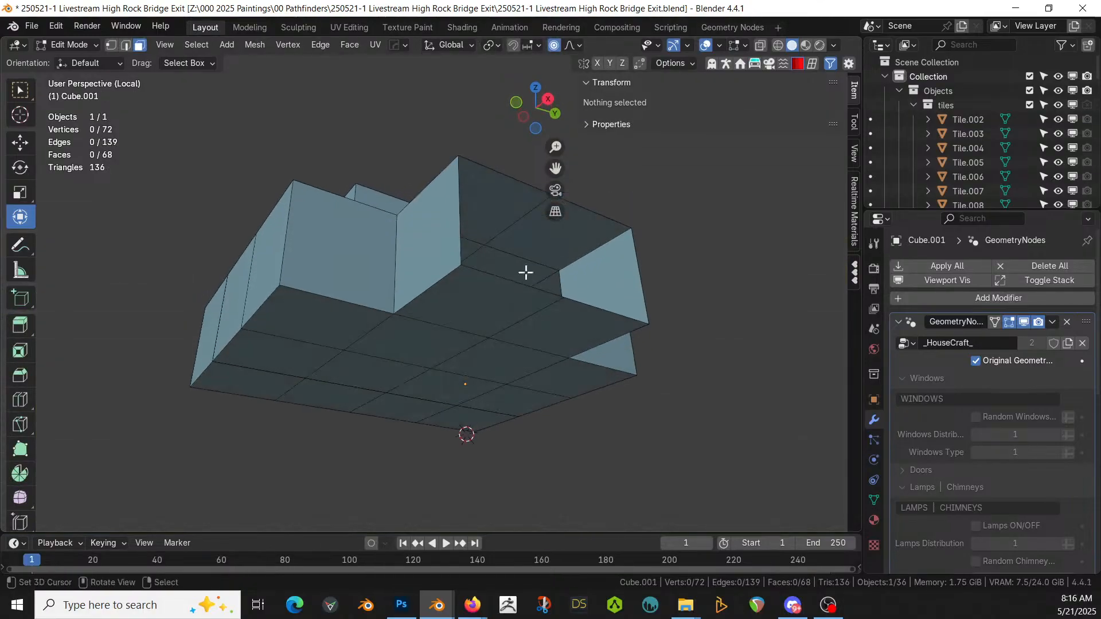
{"action": "left_click", "coordinate": [393, 348]}
{"action": "key", "text": "shift+g"}
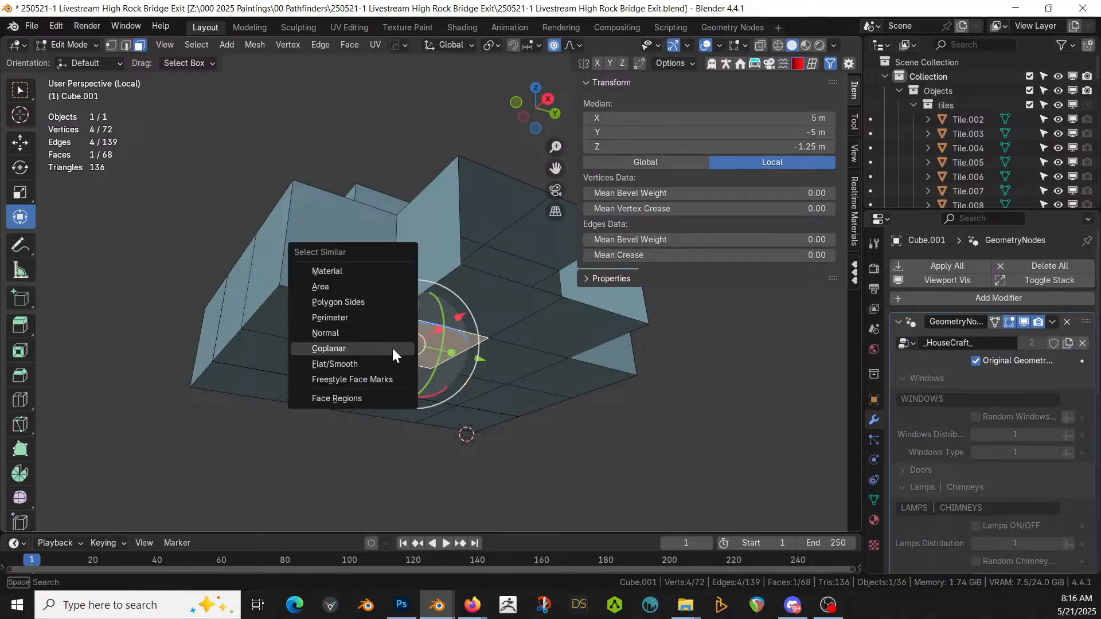
{"action": "left_click", "coordinate": [393, 348]}
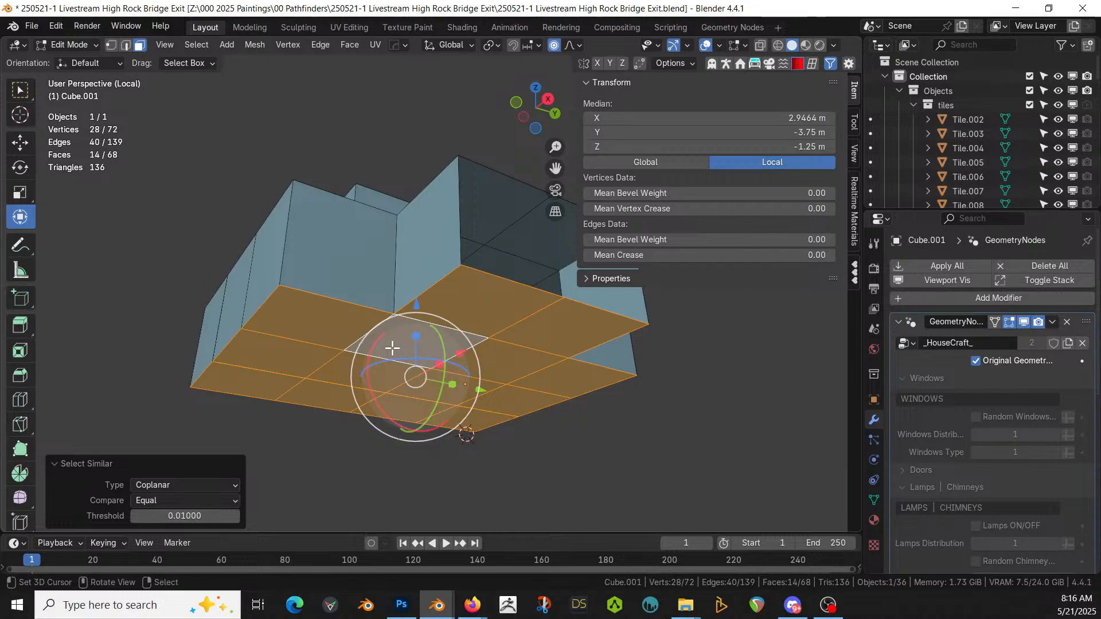
{"action": "key", "text": "shift+d"}
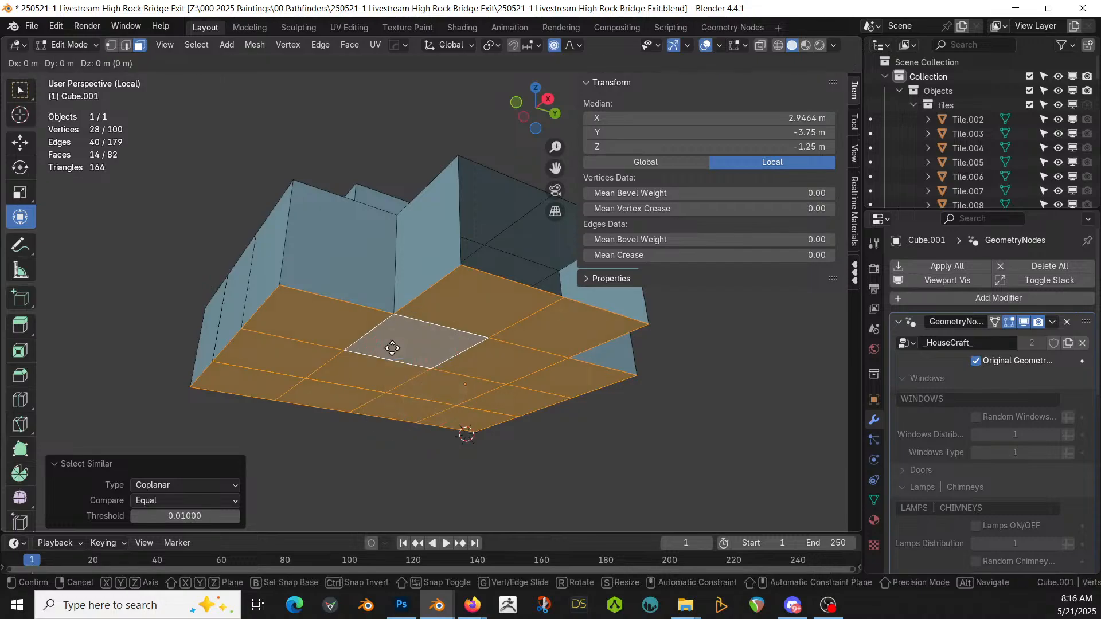
{"action": "right_click", "coordinate": [393, 347]}
{"action": "key", "text": "p"}
{"action": "left_click", "coordinate": [391, 346]}
Step: In Object Mode, select the separated floor, remove its HouseCraft modifier, and leave Local View
{"action": "key", "text": "Tab"}
{"action": "left_click", "coordinate": [435, 323]}
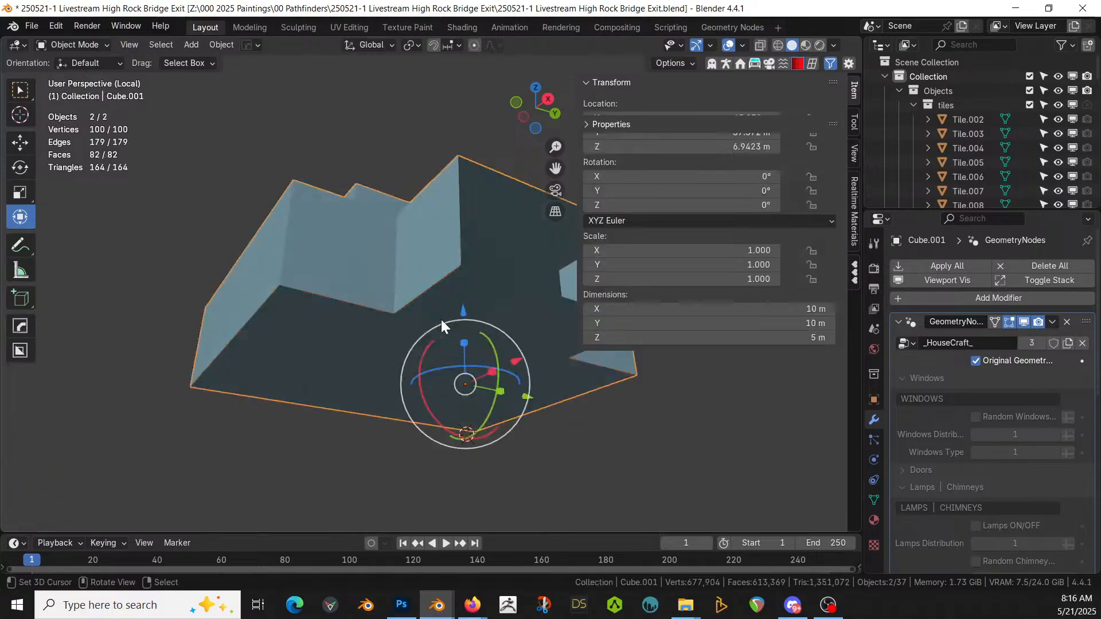
{"action": "left_click", "coordinate": [1066, 320]}
{"action": "key", "text": "KP_Divide"}
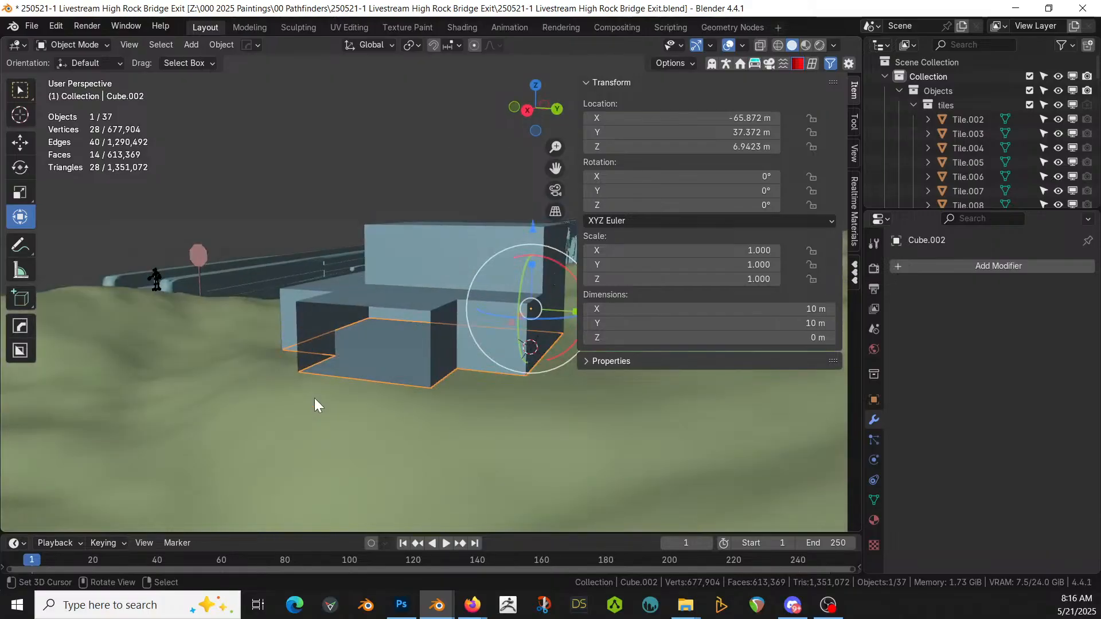
Step: Isolate the separated floor in Local View and Edit Mode, and select all its outer boundary edges
{"action": "key", "text": "KP_Divide"}
{"action": "key", "text": "Tab"}
{"action": "middle_click_drag", "start_coordinate": [346, 351], "coordinate": [470, 415]}
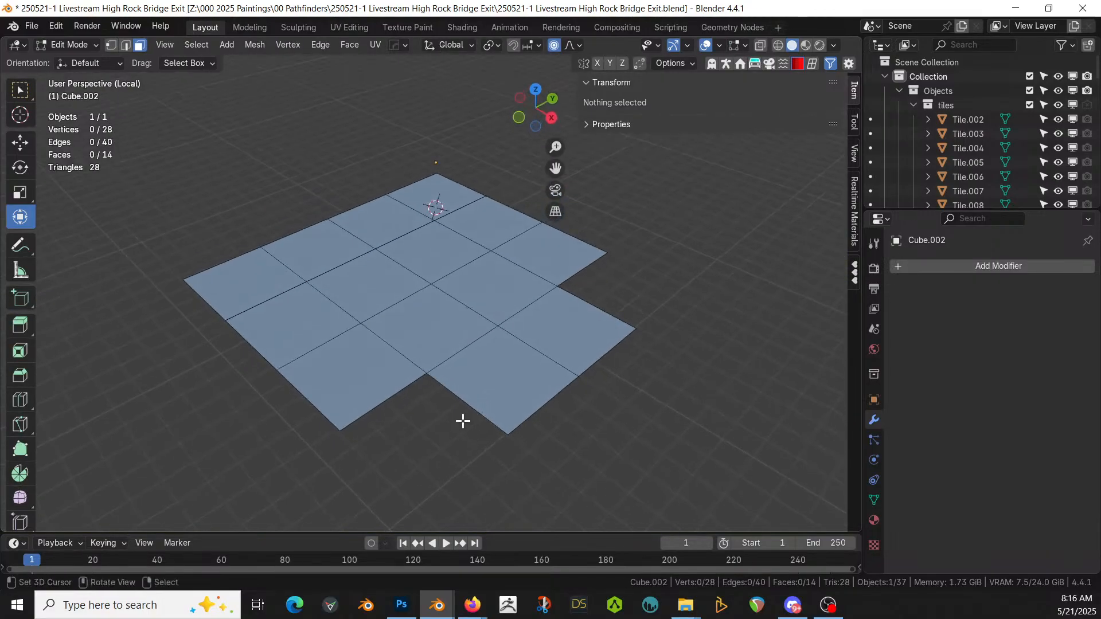
{"action": "key", "text": "2"}
{"action": "left_click", "coordinate": [481, 413], "text": "alt"}
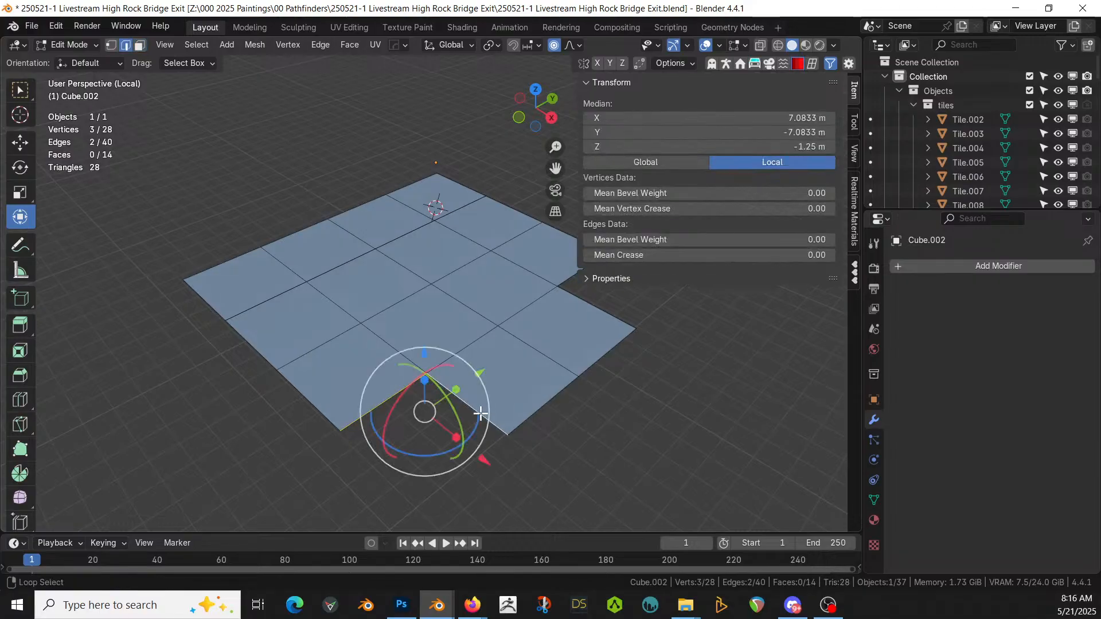
{"action": "left_click", "coordinate": [307, 401], "text": "alt+shift"}
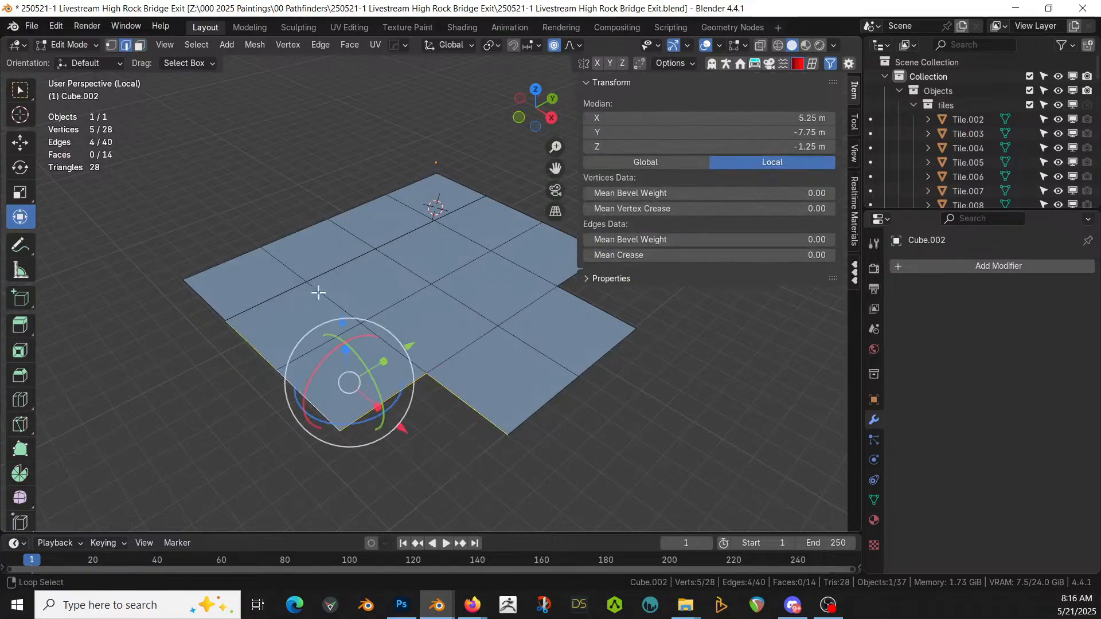
{"action": "left_click", "coordinate": [204, 287], "text": "alt+shift"}
{"action": "left_click", "coordinate": [271, 247], "text": "alt+shift"}
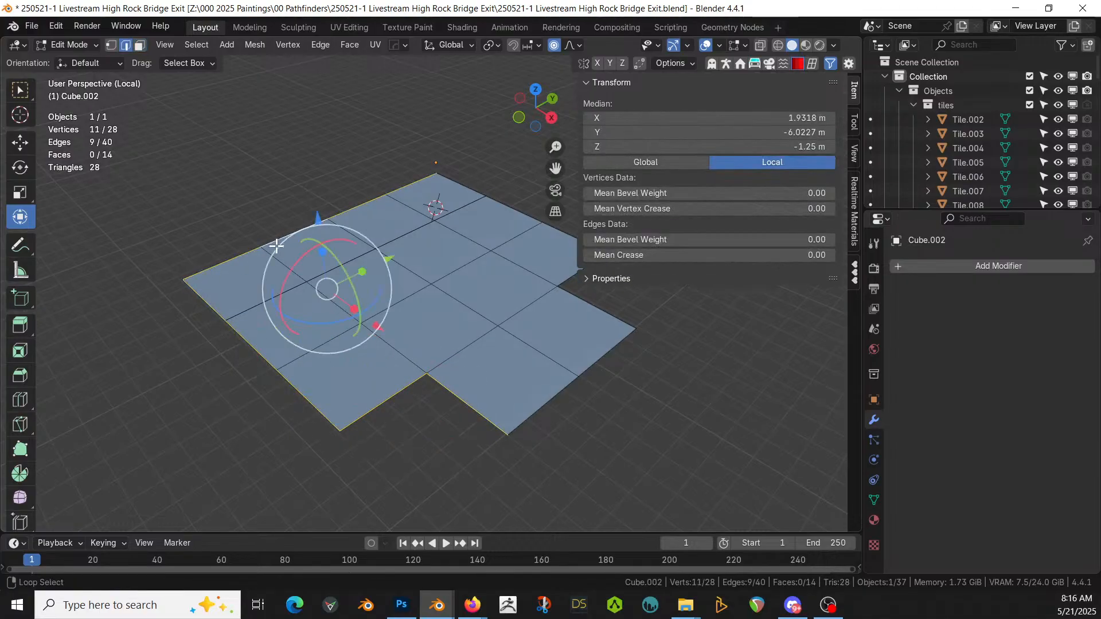
{"action": "left_click", "coordinate": [516, 209], "text": "alt+shift"}
{"action": "left_click", "coordinate": [463, 187], "text": "alt+shift"}
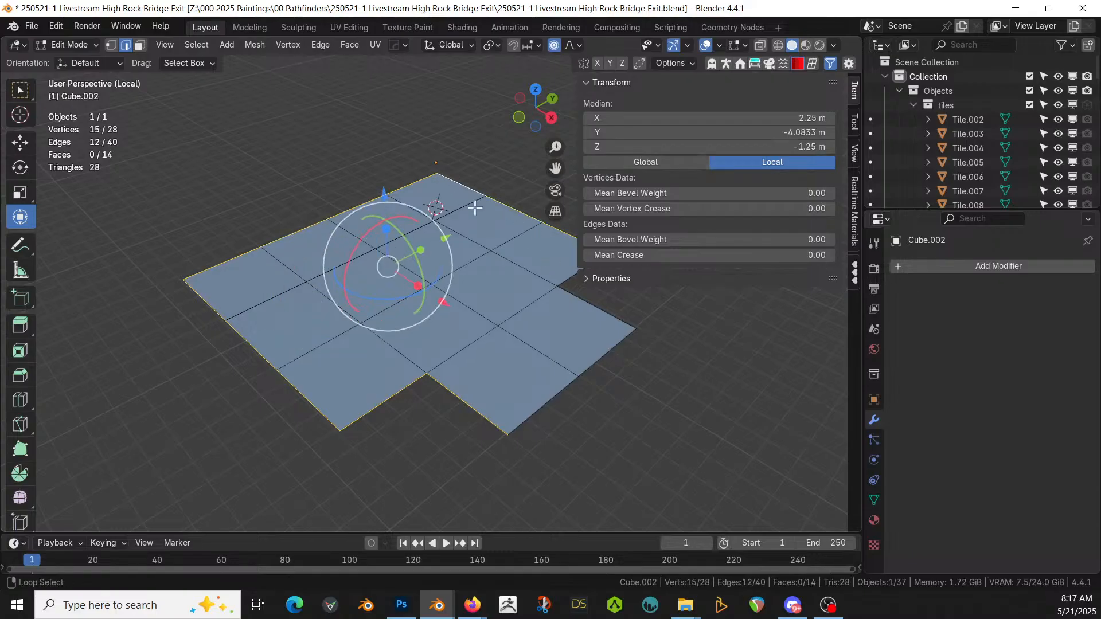
{"action": "left_click", "coordinate": [566, 276], "text": "alt+shift"}
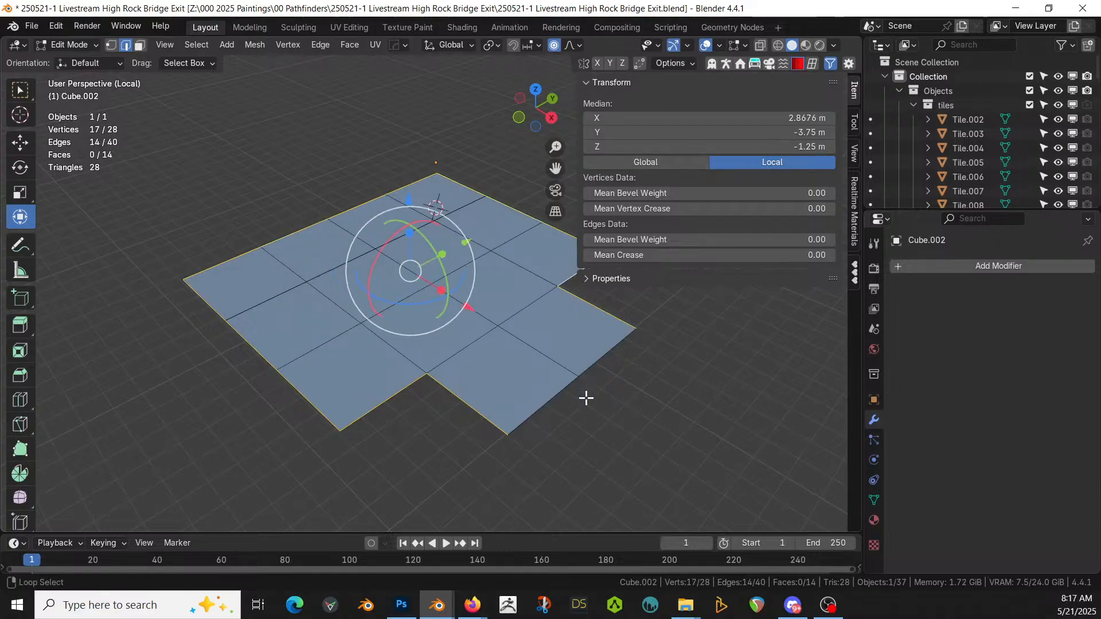
{"action": "left_click", "coordinate": [539, 406], "text": "alt+shift"}
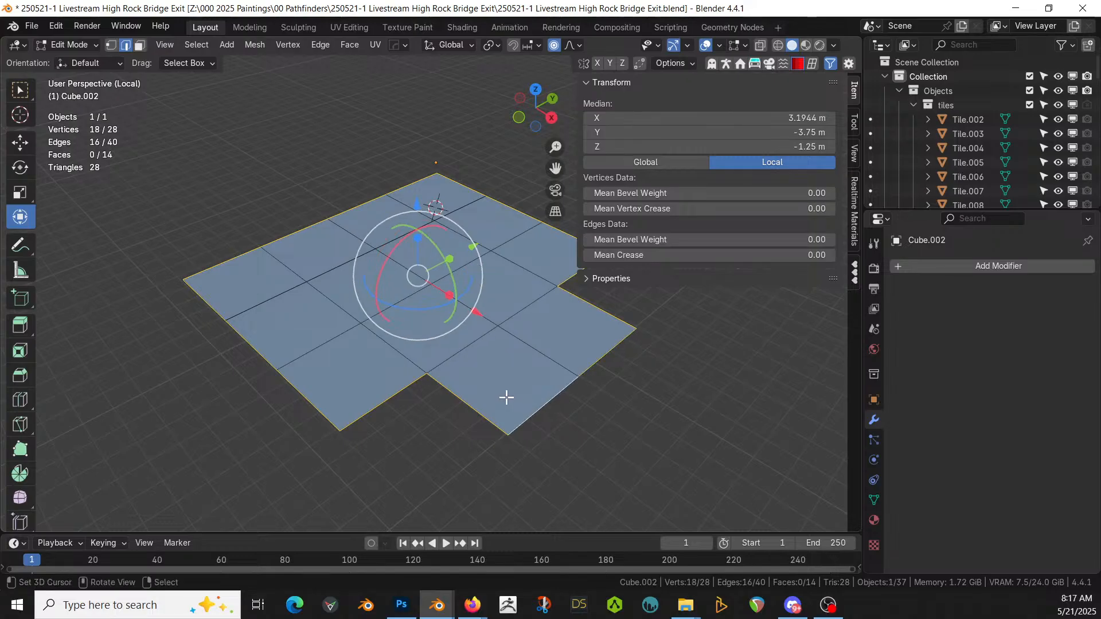
Step: Extrude the floor's boundary edges downward along the global Z axis by about 1.15 m
{"action": "middle_click_drag", "start_coordinate": [507, 397], "coordinate": [501, 339]}
{"action": "key", "text": "e"}
{"action": "key", "text": "z"}
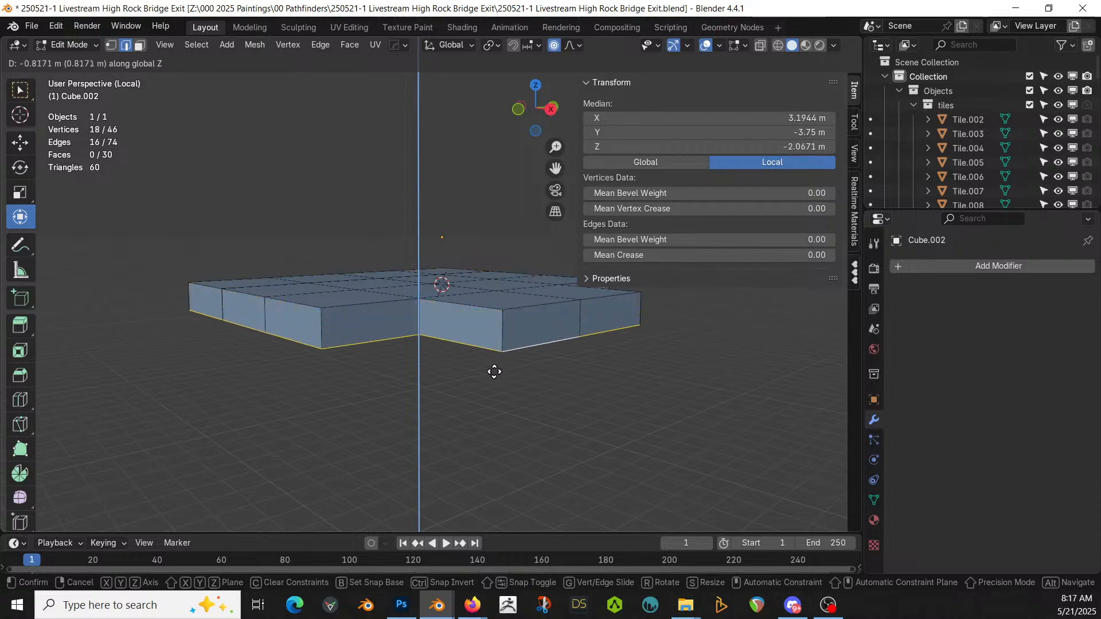
{"action": "left_click", "coordinate": [492, 385]}
{"action": "key", "text": "ctrl+KP_Add"}
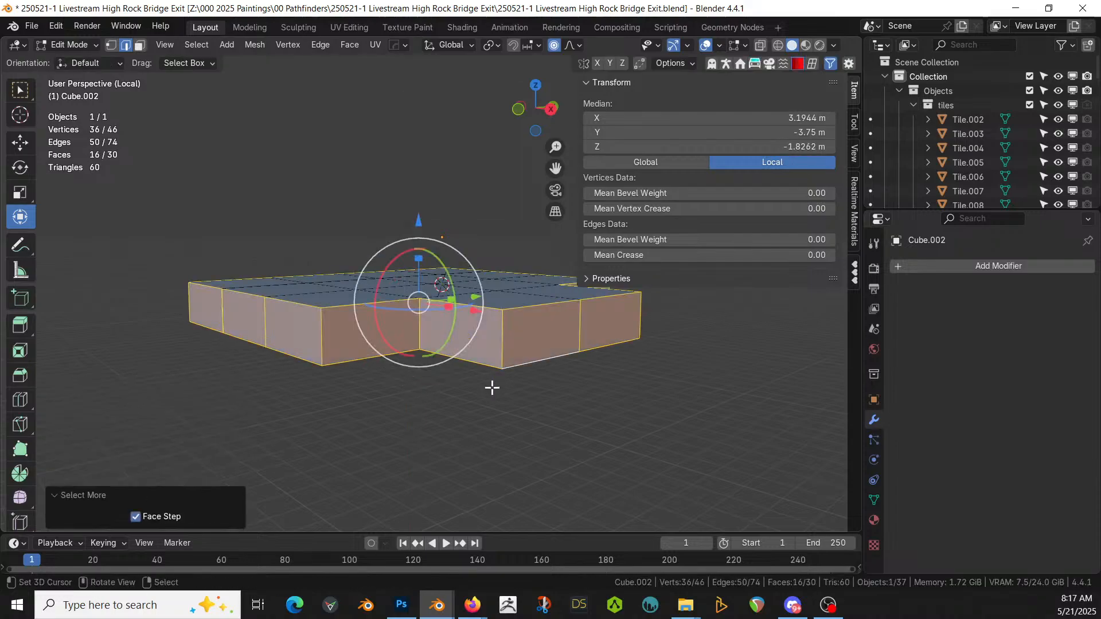
{"action": "key", "text": "ctrl+i"}
{"action": "key", "text": "3"}
{"action": "key", "text": "ctrl+KP_Add"}
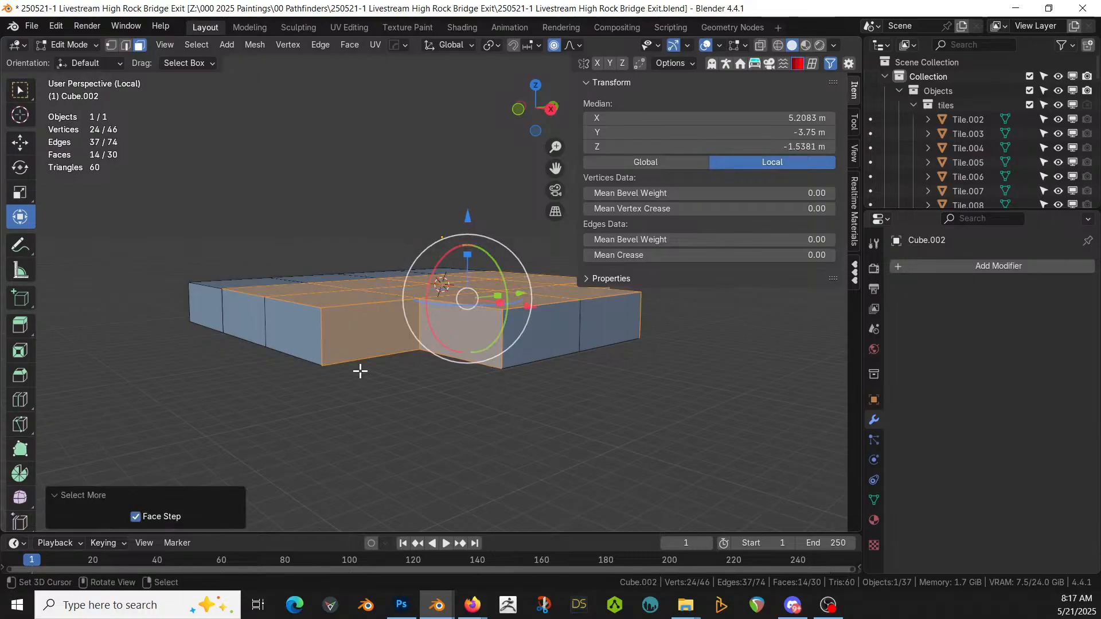
{"action": "key", "text": "alt+a"}
{"action": "middle_click_drag", "start_coordinate": [325, 344], "coordinate": [363, 295]}
{"action": "left_click", "coordinate": [364, 259], "text": "alt"}
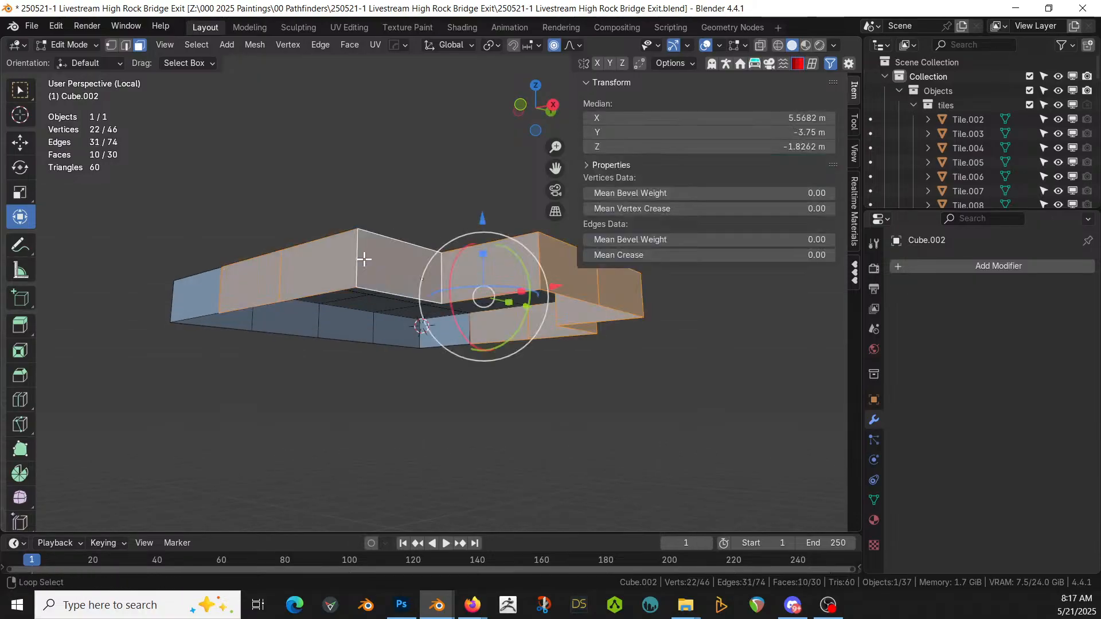
Step: Select the whole floor mesh and merge its vertices by distance at 0.0001 m
{"action": "key", "text": "a"}
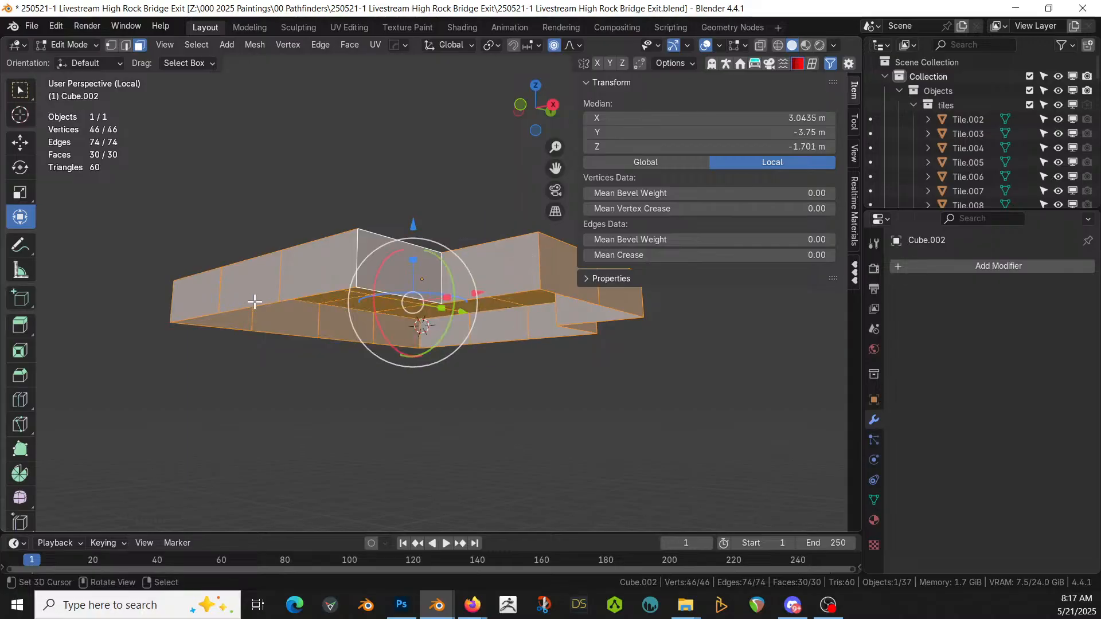
{"action": "key", "text": "m"}
{"action": "left_click", "coordinate": [255, 302]}
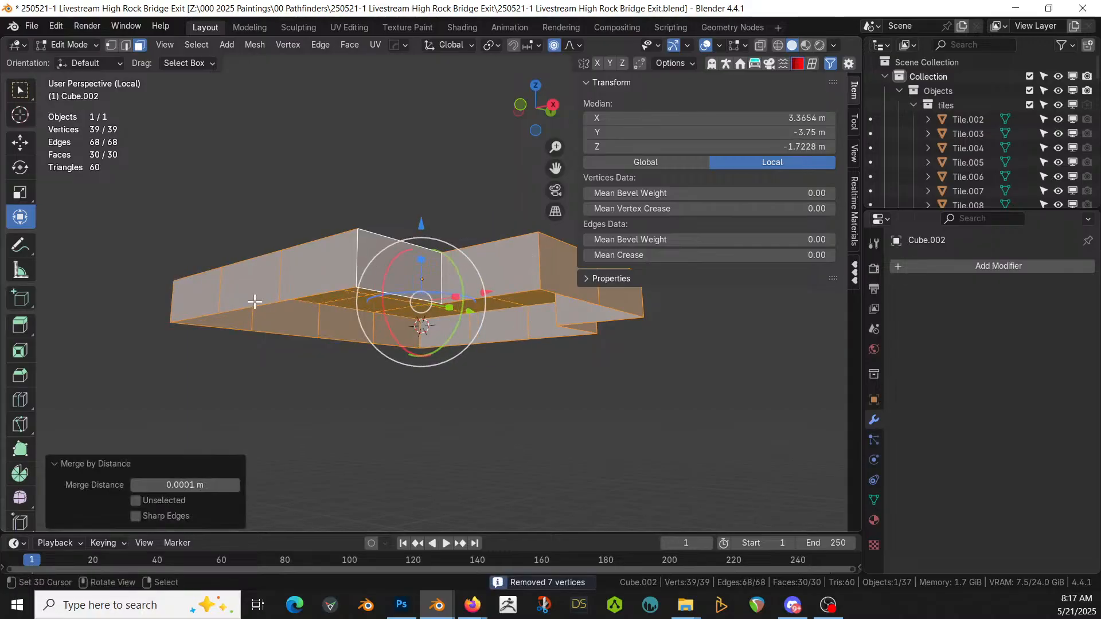
Step: Delete all the flat floor faces so only the perimeter skirt remains, and leave Edit Mode and Local View
{"action": "right_click", "coordinate": [349, 256]}
{"action": "key", "text": "alt+a"}
{"action": "right_click", "coordinate": [357, 258], "text": "alt"}
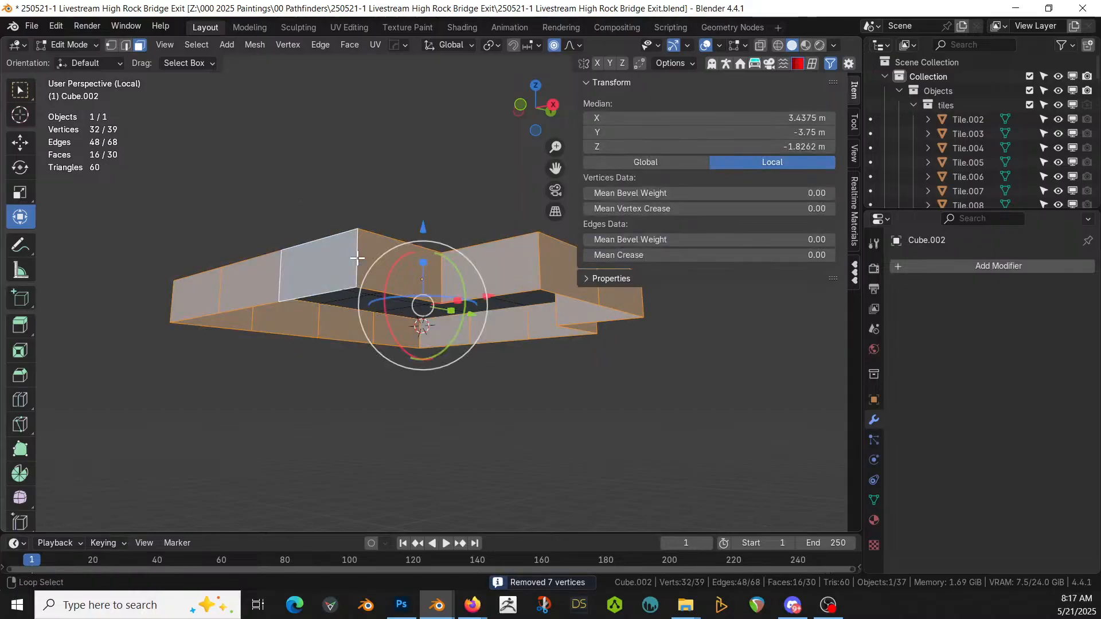
{"action": "right_click", "coordinate": [357, 256], "text": "alt"}
{"action": "key", "text": "x"}
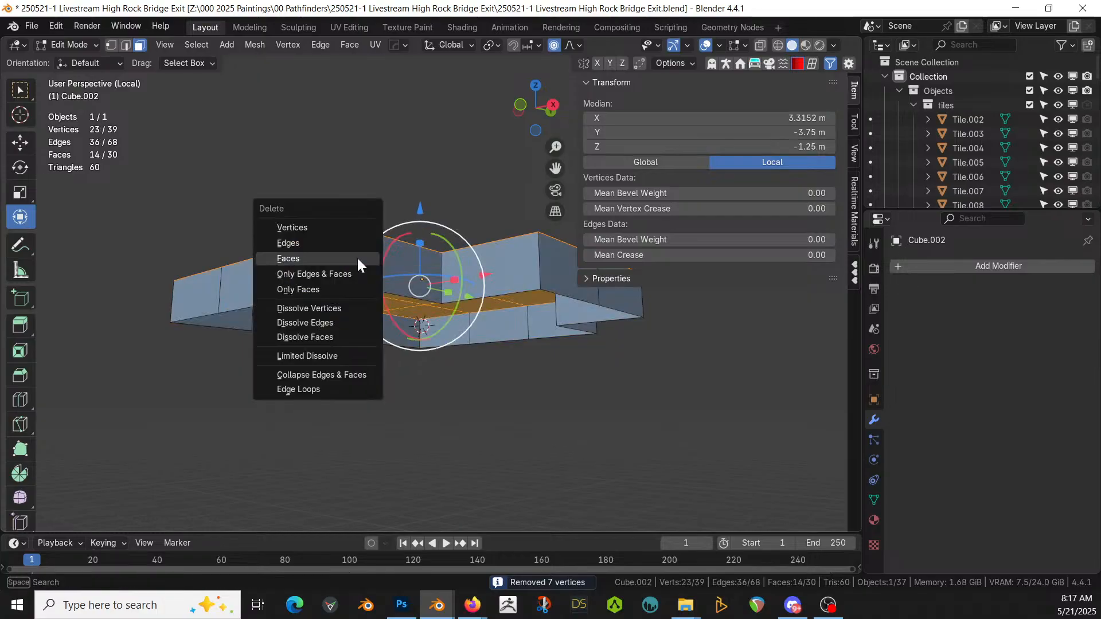
{"action": "left_click", "coordinate": [356, 258]}
{"action": "middle_click_drag", "start_coordinate": [367, 263], "coordinate": [560, 65]}
{"action": "key", "text": "Tab"}
{"action": "key", "text": "KP_Divide"}
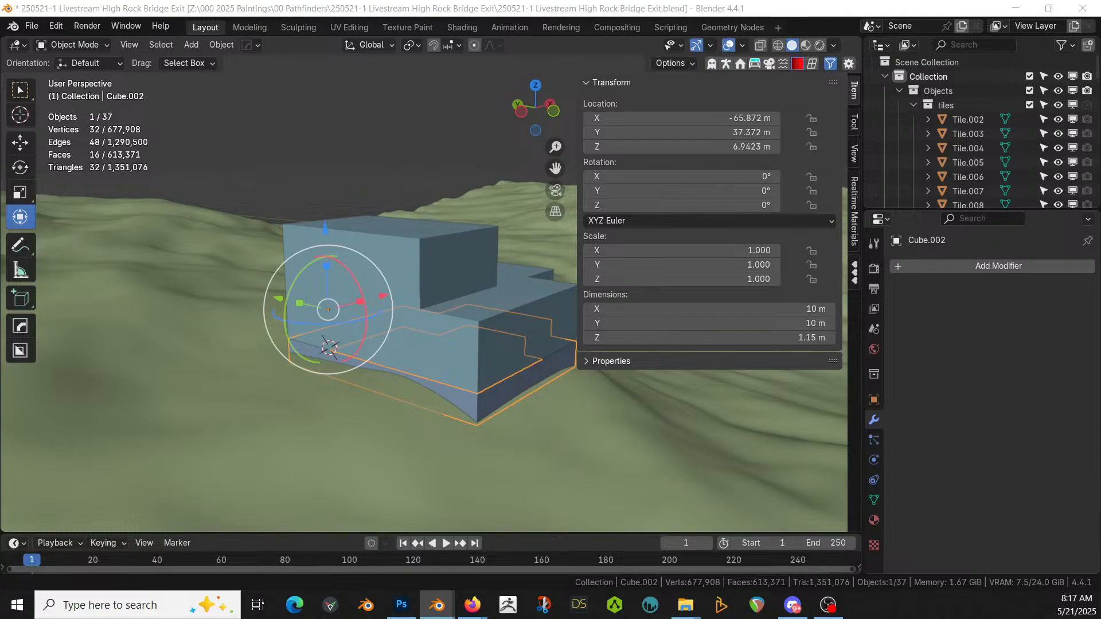
{"action": "left_click_drag", "start_coordinate": [61, 24], "coordinate": [483, 422]}
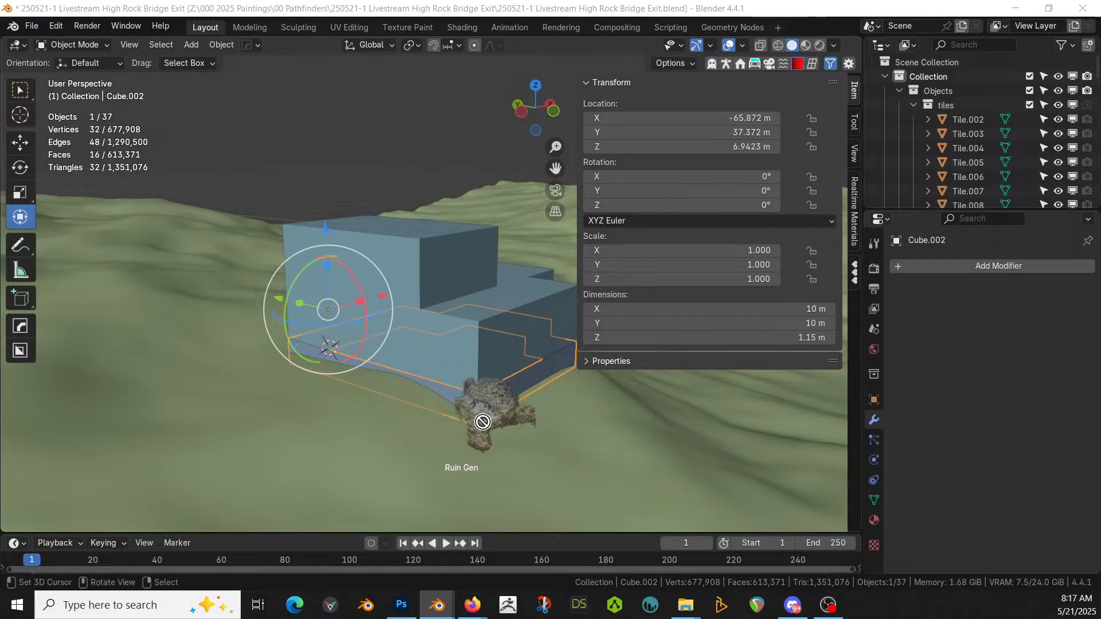
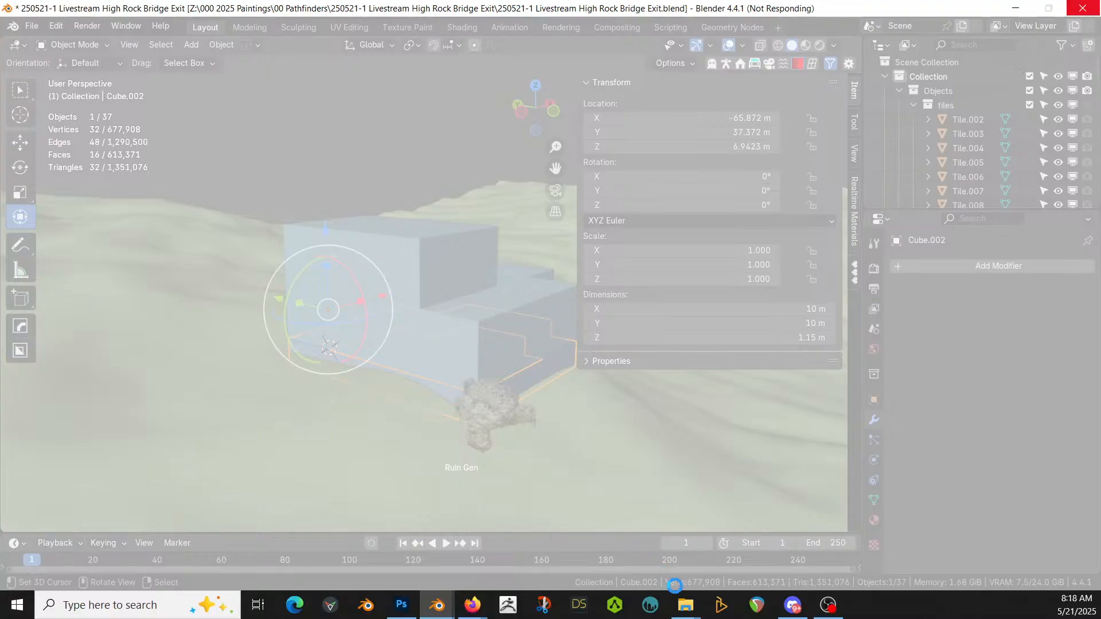
{"action": "mouse_move", "coordinate": [783, 616]}
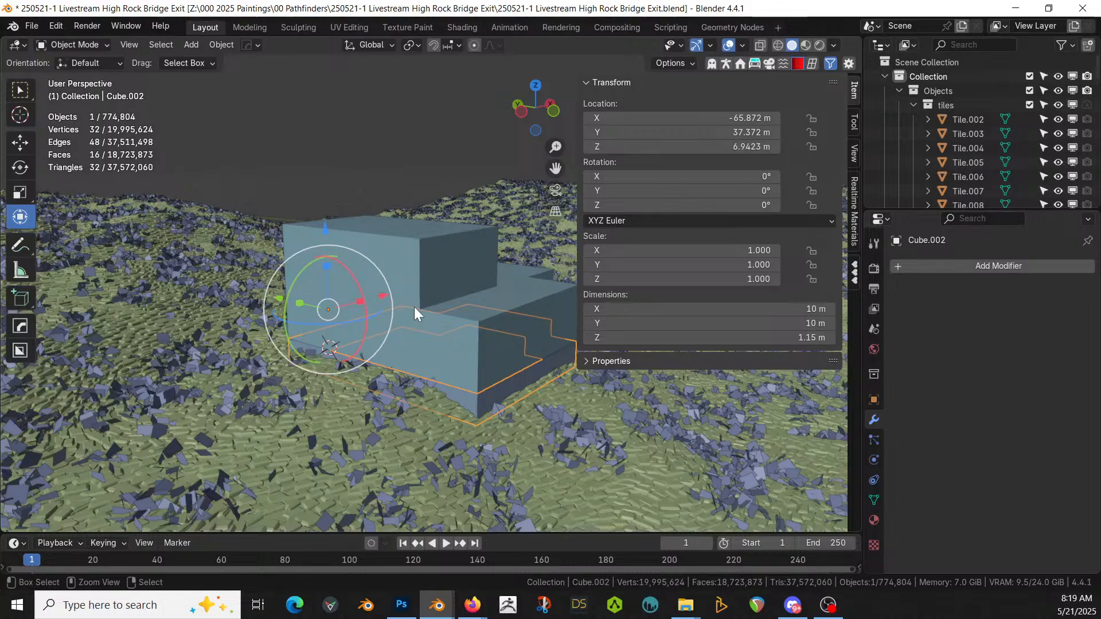
{"action": "key", "text": "ctrl+z"}
{"action": "key", "text": "ctrl+z"}
{"action": "key", "text": "ctrl+shift+z"}
Step: Isolate the perimeter skirt in Local View, apply the Ruin Gen asset to it, and return to the full scene
{"action": "key", "text": "KP_Divide"}
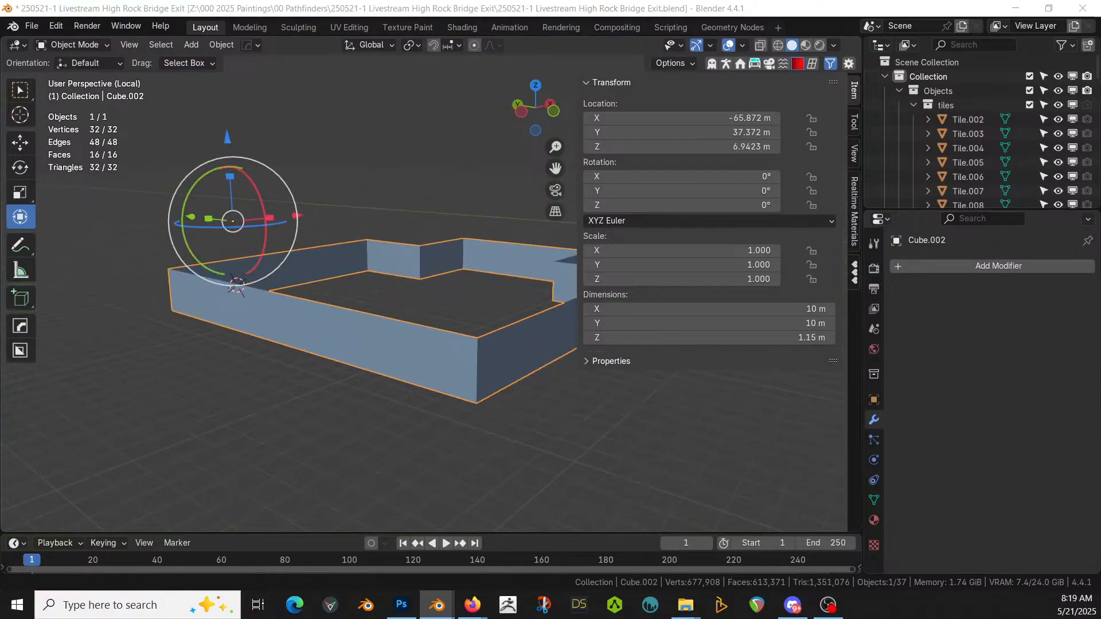
{"action": "left_click_drag", "start_coordinate": [184, 320], "coordinate": [393, 346]}
{"action": "key", "text": "KP_Divide"}
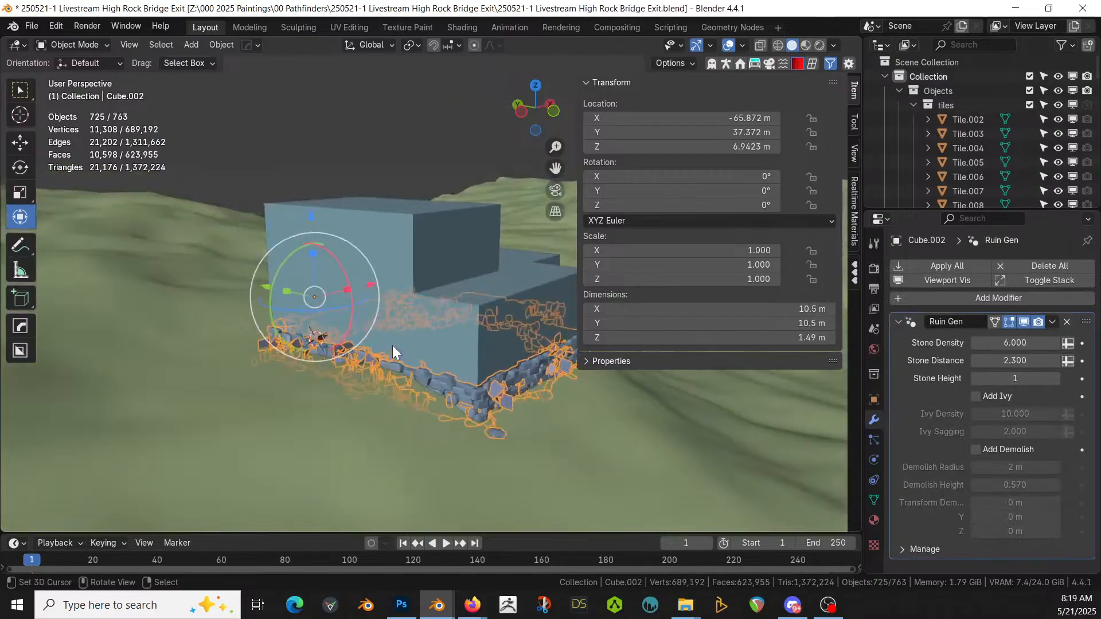
{"action": "middle_click_drag", "start_coordinate": [548, 395], "coordinate": [367, 395]}
Step: Collapse the Geo-Scatter collection and the Objects sub-collection, leaving Collection expanded to show its loose objects
{"action": "left_click", "coordinate": [884, 76]}
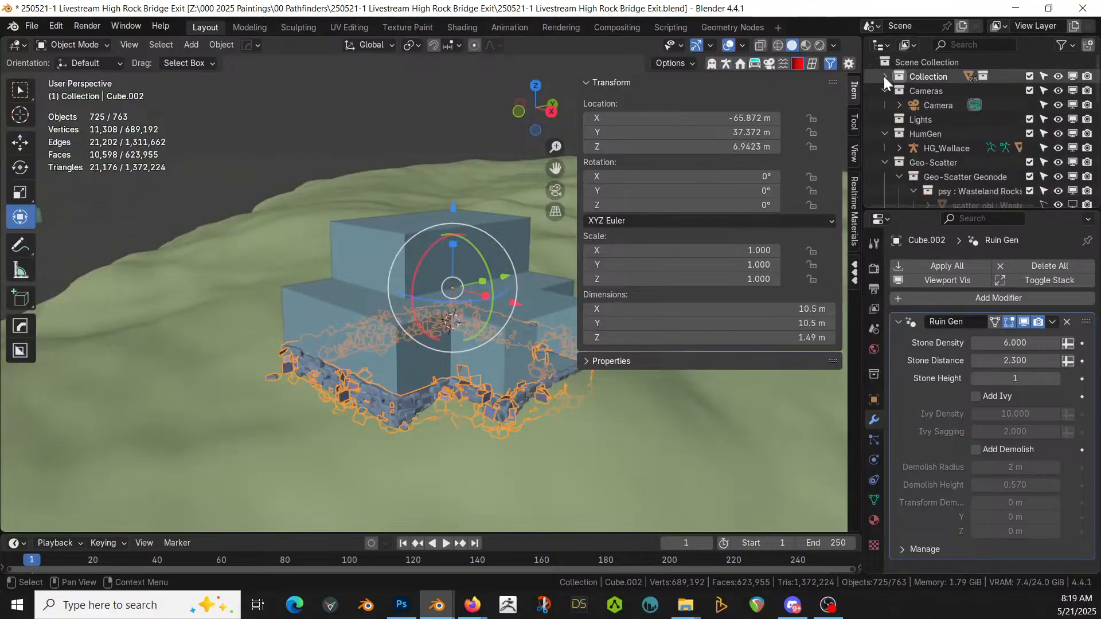
{"action": "left_click", "coordinate": [885, 162]}
{"action": "scroll", "coordinate": [889, 159], "scroll_direction": "down", "scroll_amount": 3}
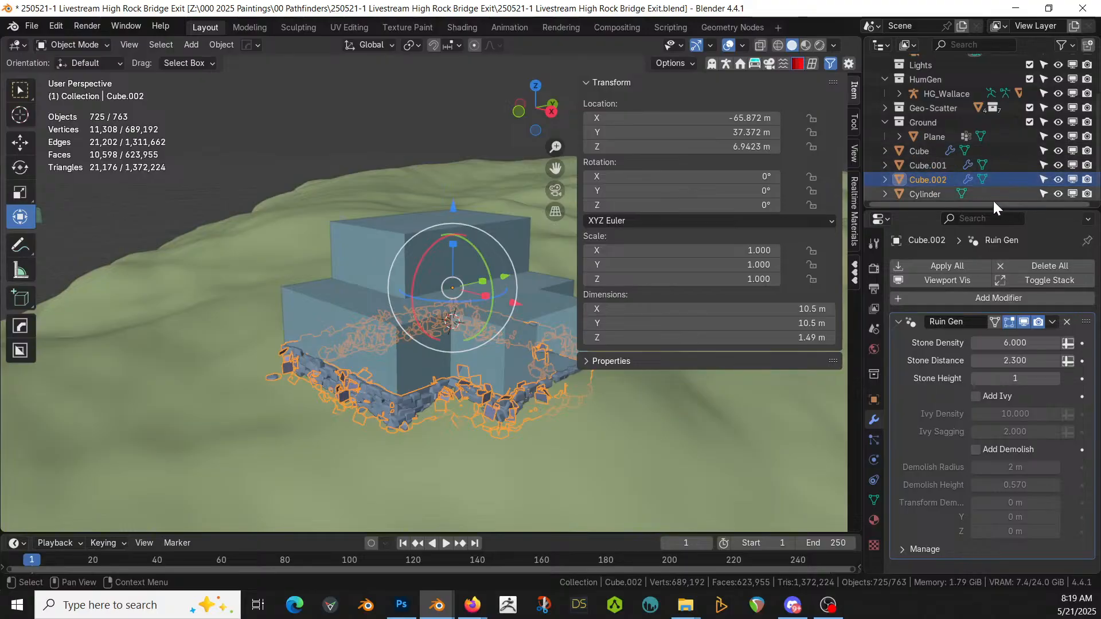
{"action": "scroll", "coordinate": [945, 150], "scroll_direction": "up", "scroll_amount": 4}
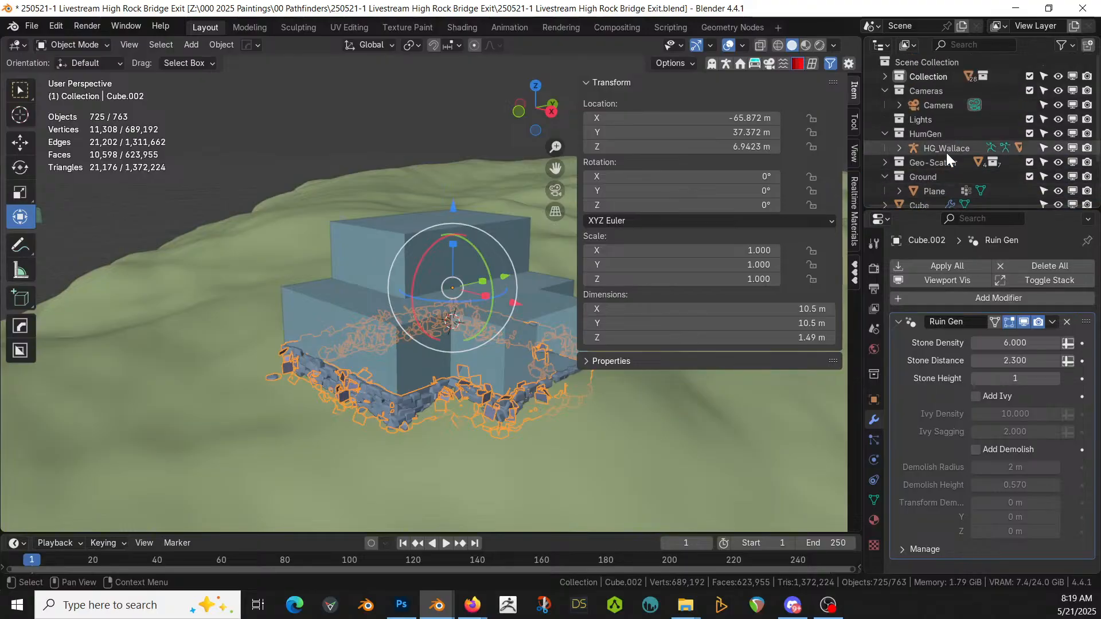
{"action": "left_click", "coordinate": [886, 77]}
{"action": "scroll", "coordinate": [965, 132], "scroll_direction": "down", "scroll_amount": 5}
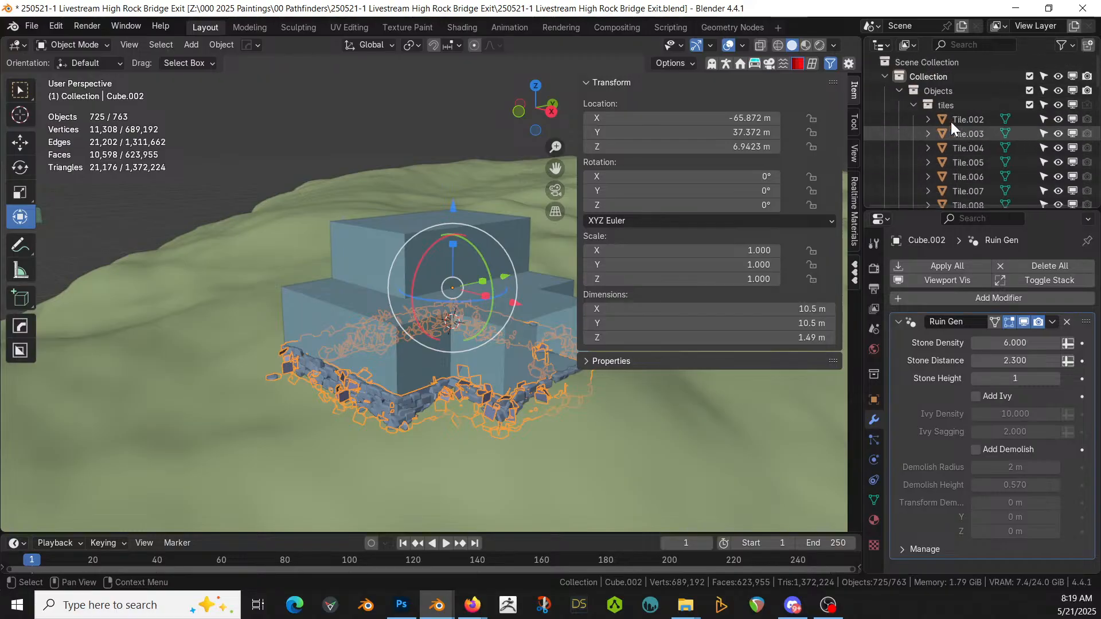
{"action": "scroll", "coordinate": [955, 126], "scroll_direction": "up", "scroll_amount": 5}
{"action": "left_click", "coordinate": [898, 90]}
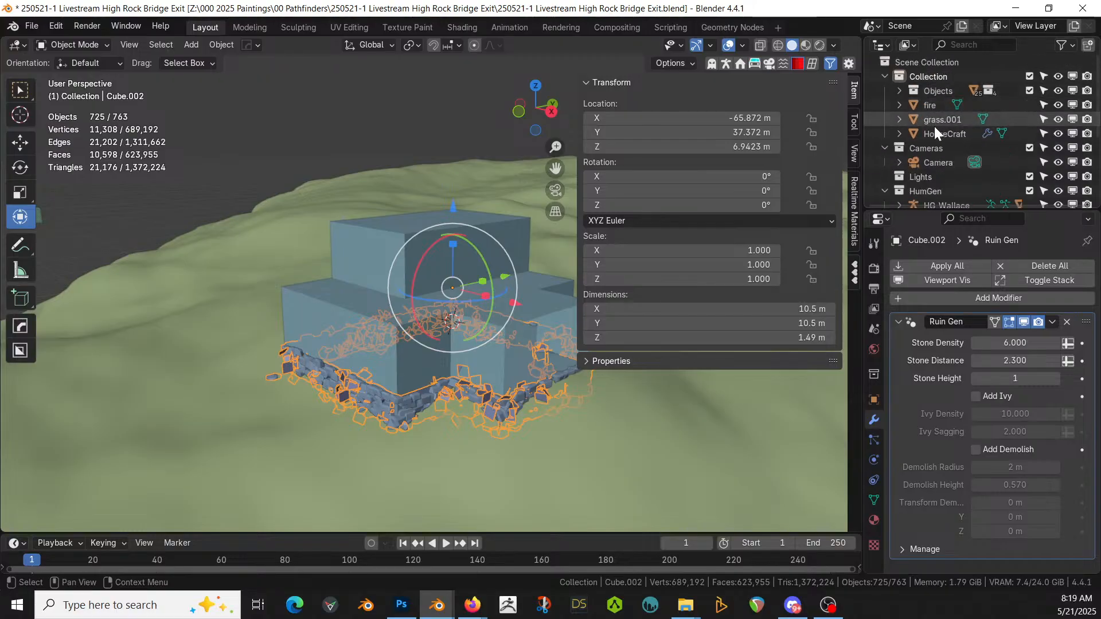
Step: Delete the unneeded grass.001, fire and original HouseCraft objects from Collection
{"action": "left_click", "coordinate": [938, 129]}
{"action": "left_click", "coordinate": [933, 120]}
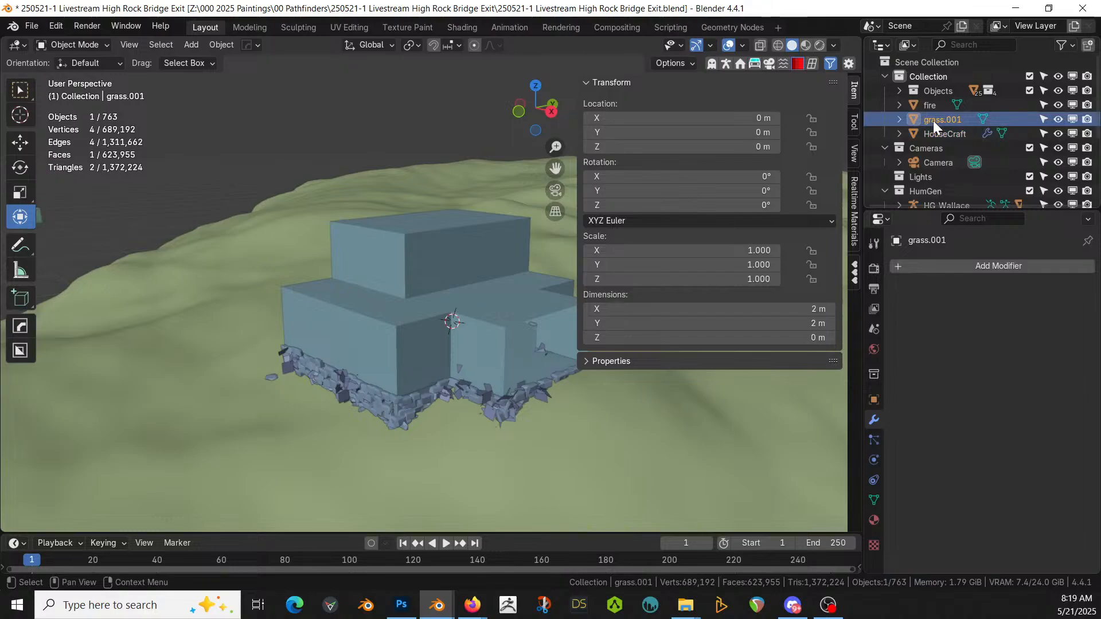
{"action": "key", "text": "Delete"}
{"action": "left_click", "coordinate": [934, 105]}
{"action": "key", "text": "Delete"}
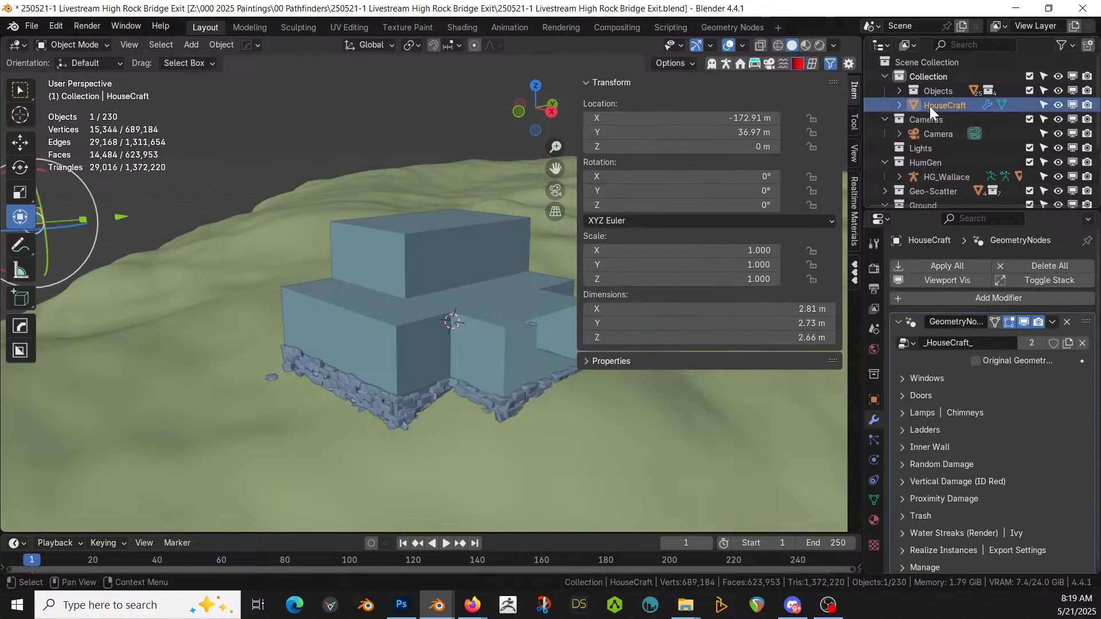
Step: Turn off Original Geometry on the hillside house's HouseCraft modifier and save the file
{"action": "middle_click_drag", "start_coordinate": [436, 309], "coordinate": [348, 366]}
{"action": "left_click", "coordinate": [350, 366]}
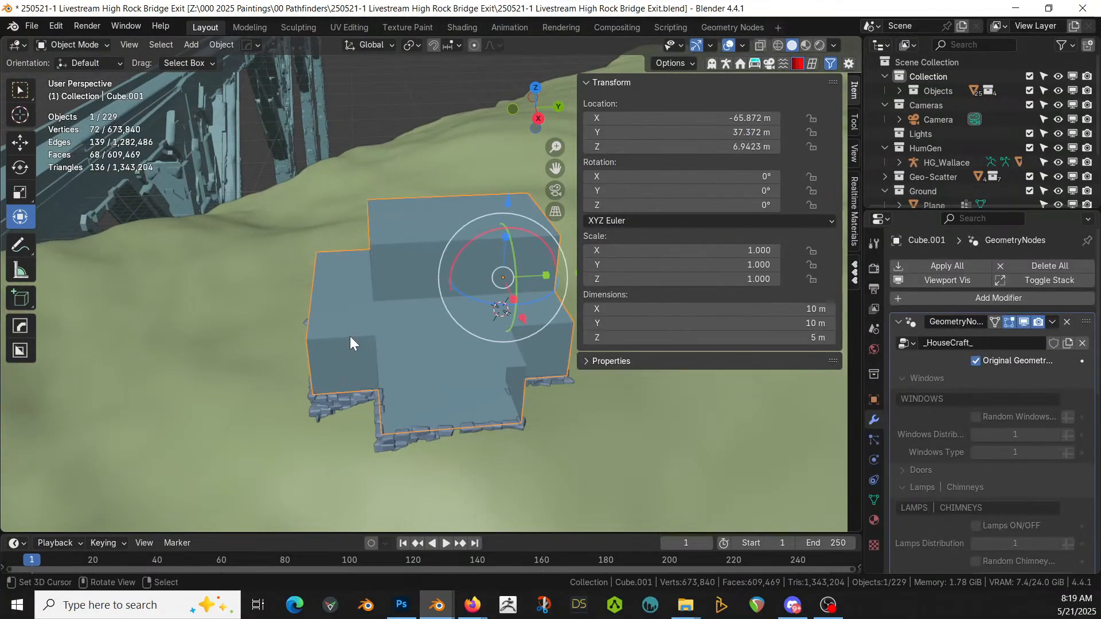
{"action": "left_click", "coordinate": [976, 360]}
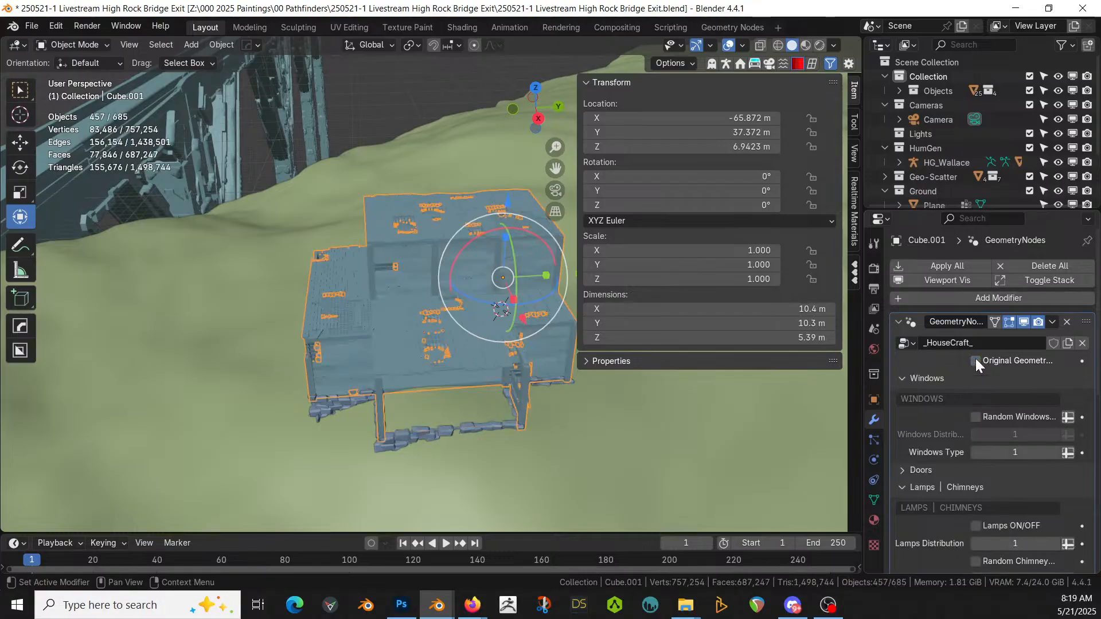
{"action": "middle_click_drag", "start_coordinate": [377, 450], "coordinate": [377, 411]}
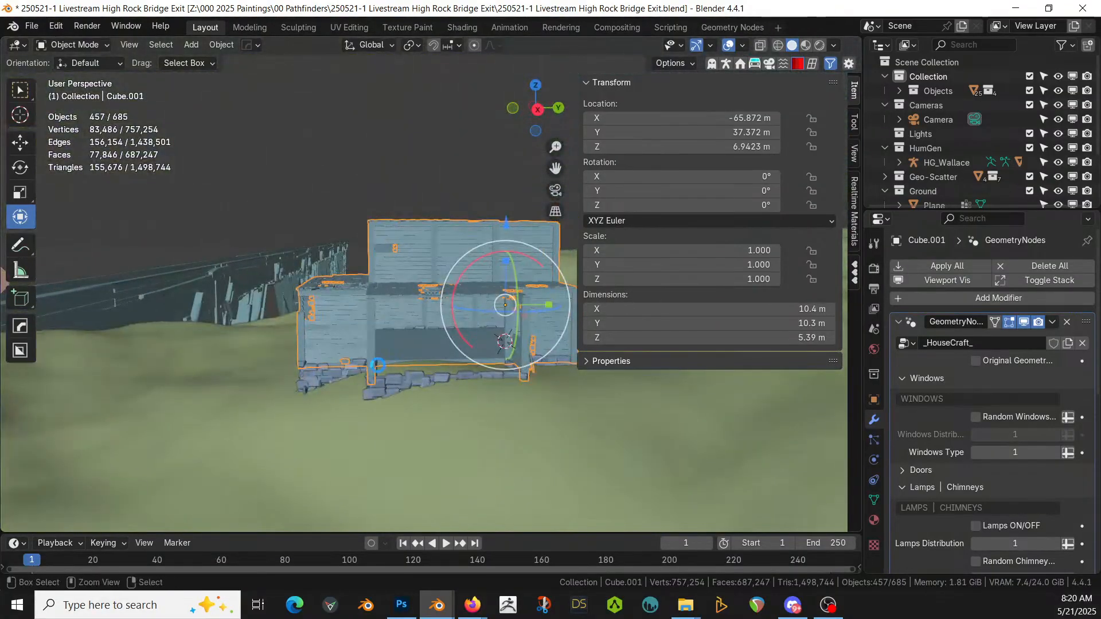
{"action": "key", "text": "ctrl+s"}
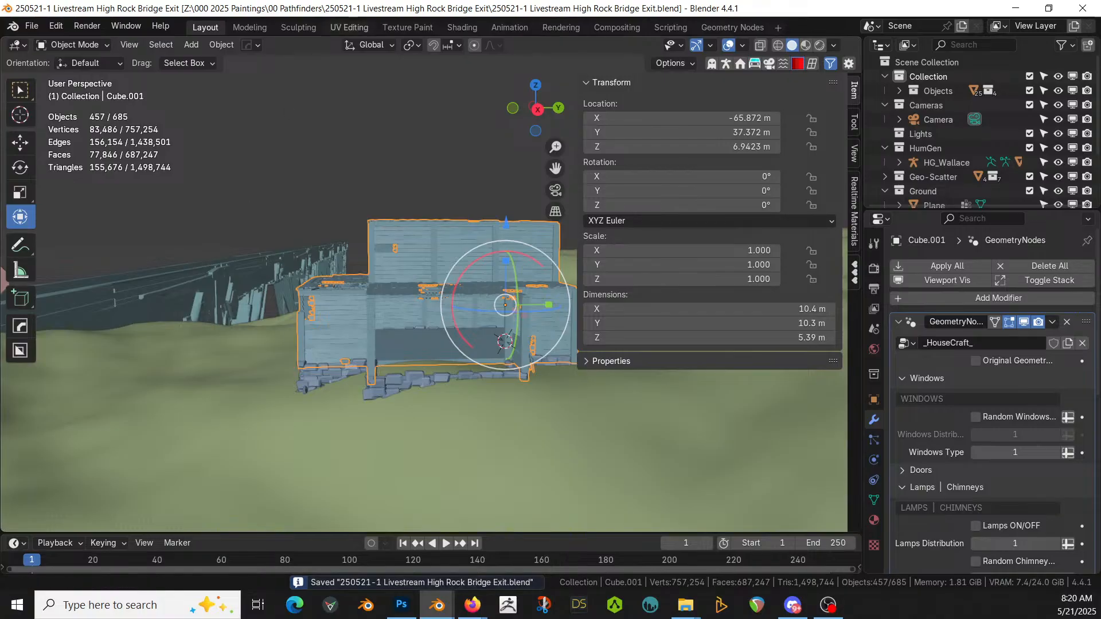
Step: Switch to the Blender window holding HouseCraft_1_1(Blender_4.4).blend and bring up its list of recent files
{"action": "mouse_move", "coordinate": [426, 615]}
{"action": "left_click", "coordinate": [427, 539]}
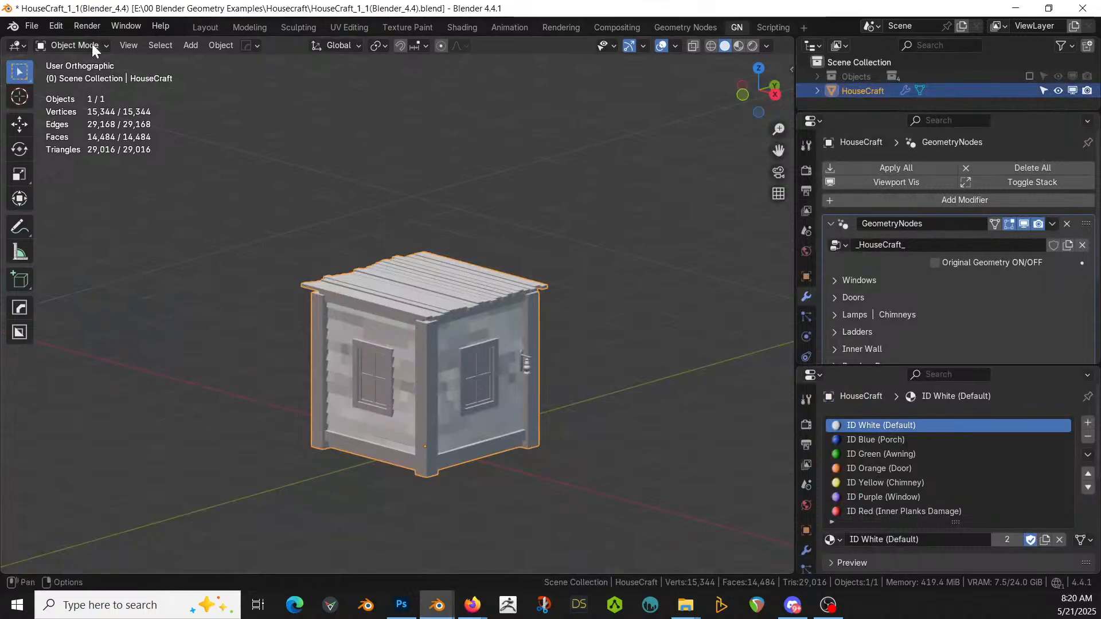
{"action": "left_click", "coordinate": [32, 26]}
{"action": "mouse_move", "coordinate": [48, 78]}
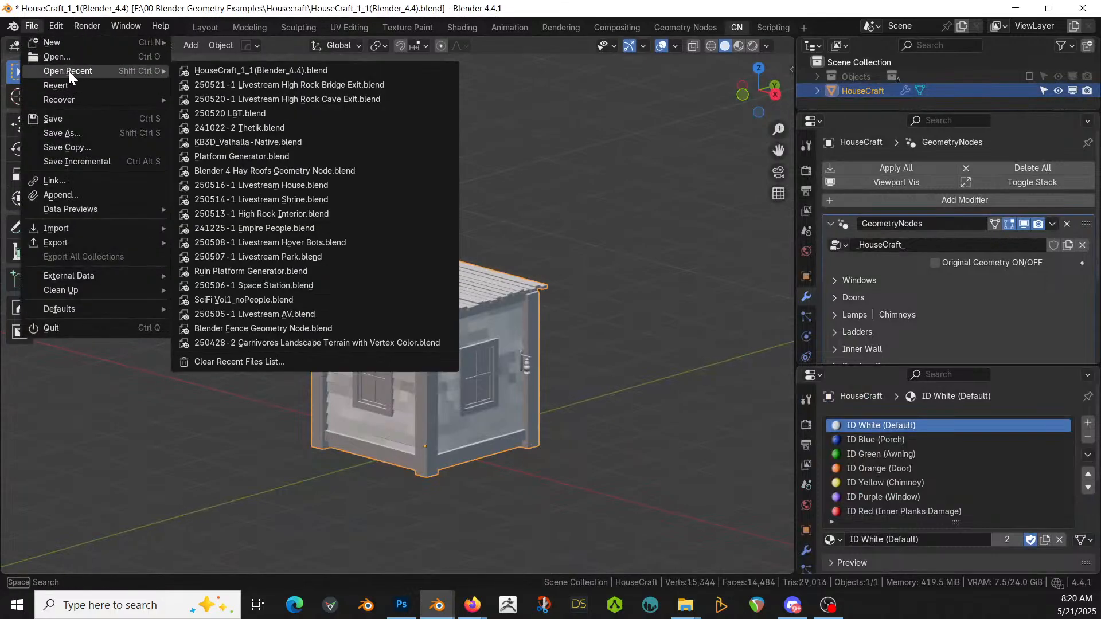
Step: Open Platform Generator.blend without saving the HouseCraft file, and copy the large rough wood platform structure at the terrain's far end
{"action": "left_click", "coordinate": [338, 154]}
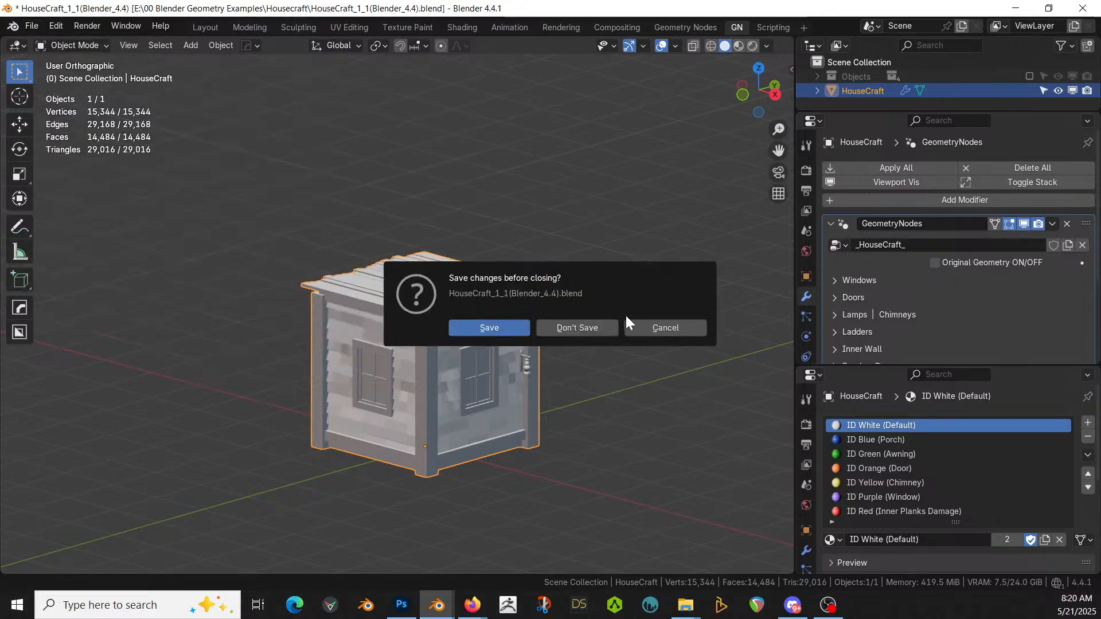
{"action": "left_click", "coordinate": [583, 331]}
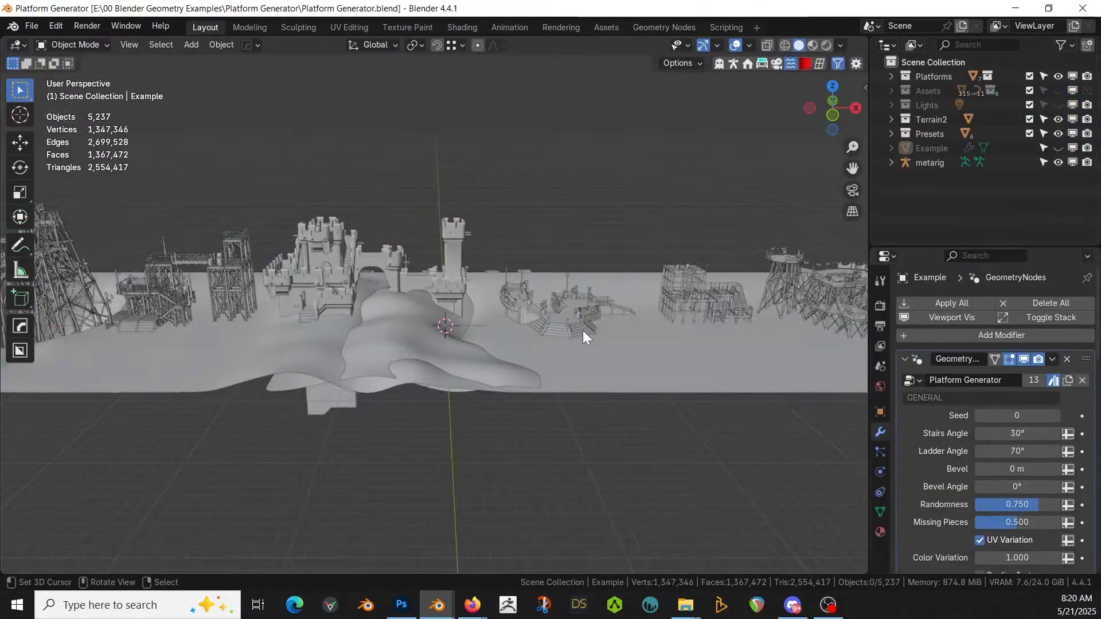
{"action": "middle_click_drag", "start_coordinate": [370, 355], "coordinate": [579, 428]}
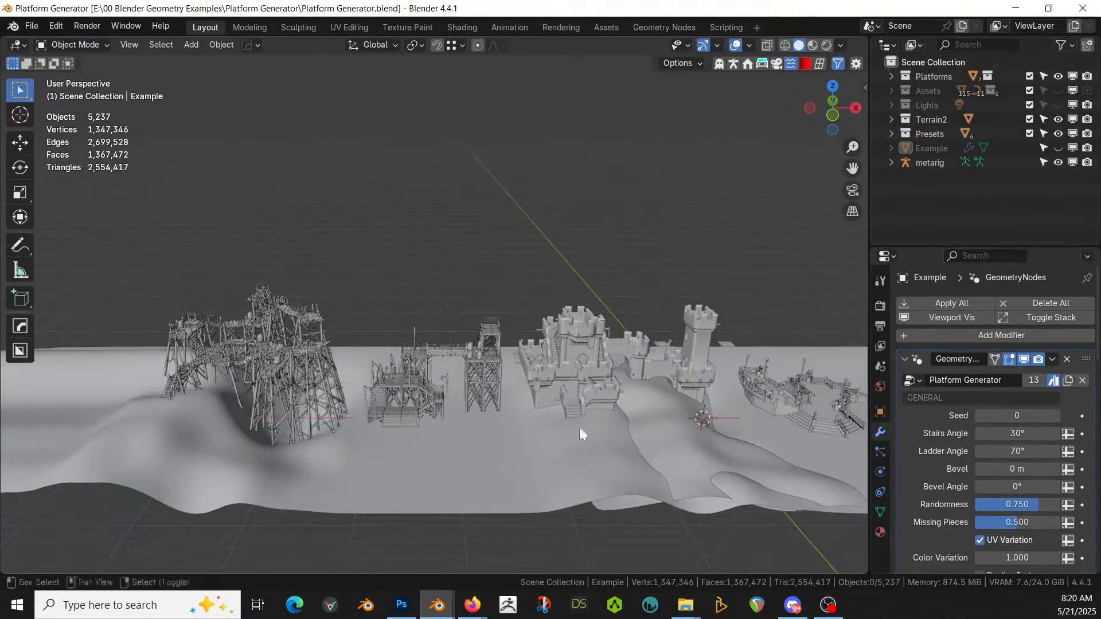
{"action": "left_click", "coordinate": [279, 373]}
{"action": "key", "text": "ctrl+c"}
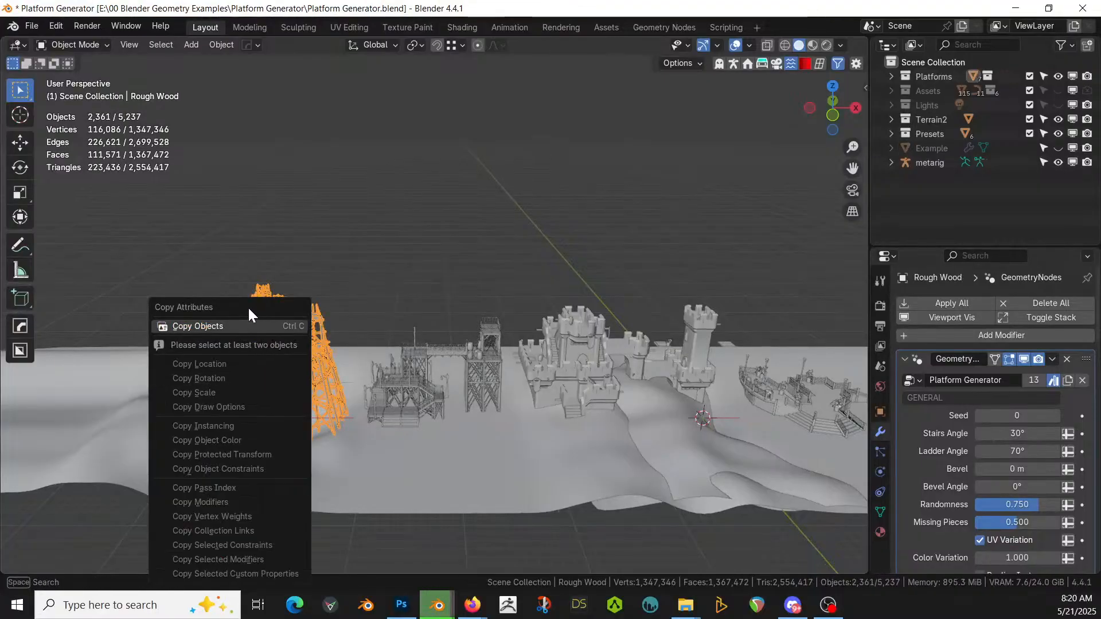
{"action": "left_click", "coordinate": [243, 329]}
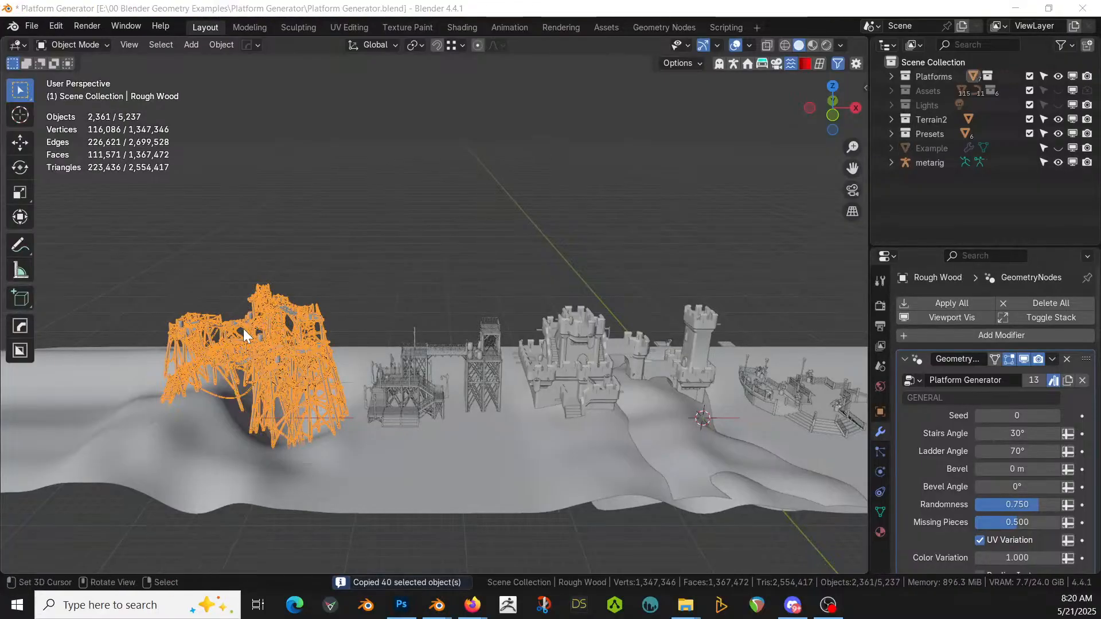
Step: Switch to the High Rock Bridge Exit scene and paste the copied platform objects into Collection
{"action": "key", "text": "alt+Tab"}
{"action": "left_click", "coordinate": [940, 77]}
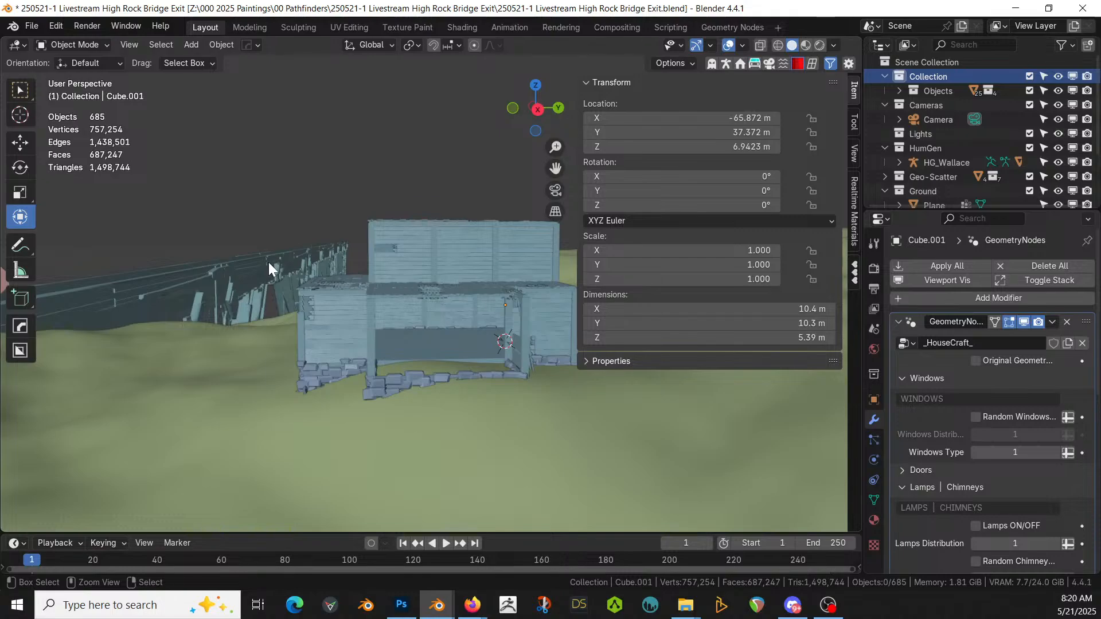
{"action": "key", "text": "ctrl+v"}
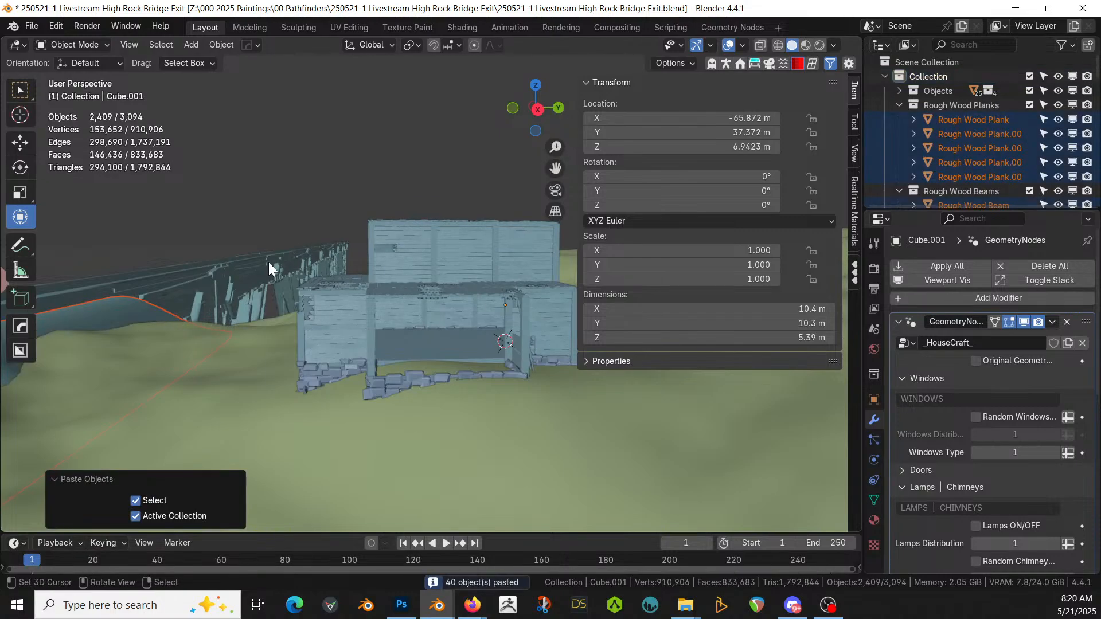
Step: Move the pasted platform objects clear of the terrain in top view, about -190 m in X and 187 m in Y
{"action": "scroll", "coordinate": [381, 330], "scroll_direction": "down", "scroll_amount": 5}
{"action": "key", "text": "KP_7"}
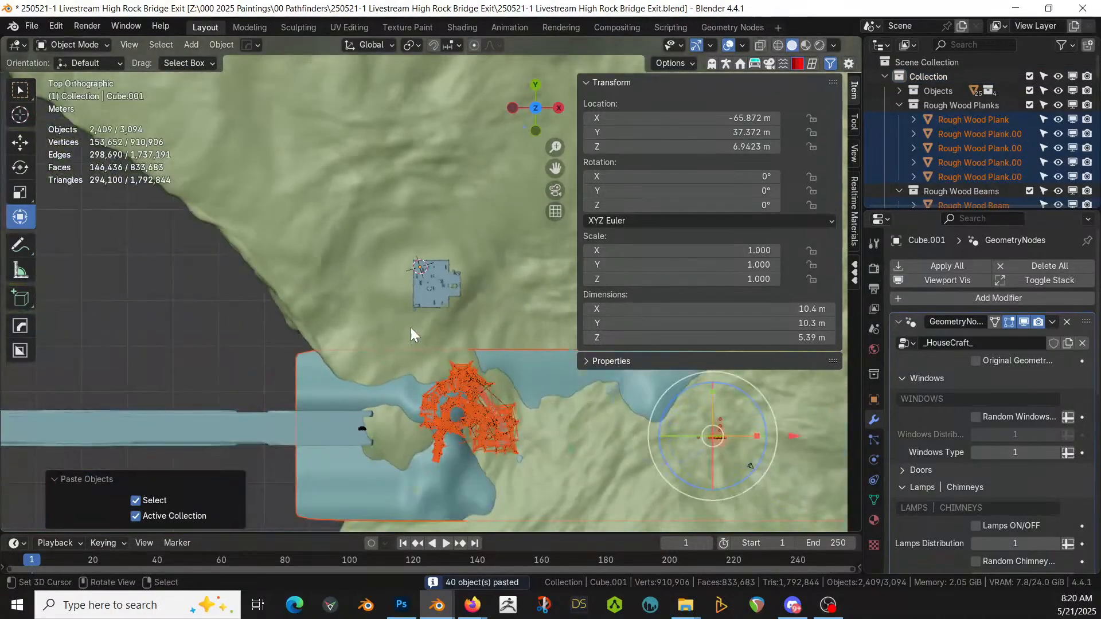
{"action": "scroll", "coordinate": [413, 331], "scroll_direction": "down", "scroll_amount": 7}
{"action": "middle_click_drag", "start_coordinate": [420, 363], "coordinate": [463, 508], "text": "shift"}
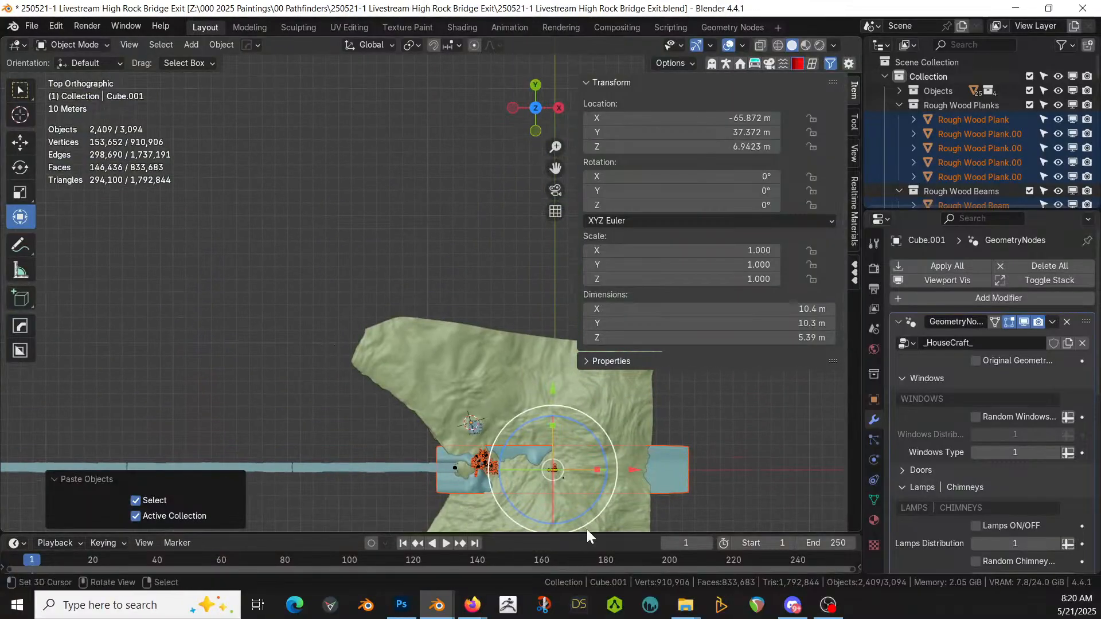
{"action": "key", "text": "g"}
{"action": "left_click", "coordinate": [345, 288]}
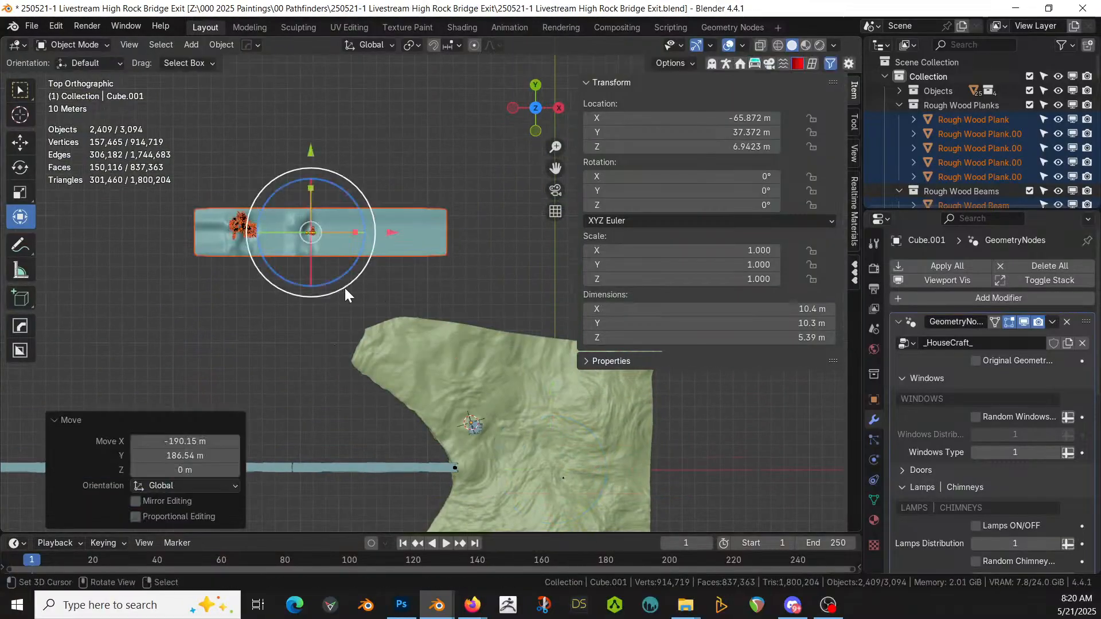
Step: Select the wooden house on the hillside and turn on the original geometry option in its _HouseCraft_ modifier
{"action": "middle_click_drag", "start_coordinate": [420, 363], "coordinate": [304, 323]}
{"action": "scroll", "coordinate": [464, 372], "scroll_direction": "up", "scroll_amount": 1}
{"action": "scroll", "coordinate": [345, 357], "scroll_direction": "up", "scroll_amount": 3}
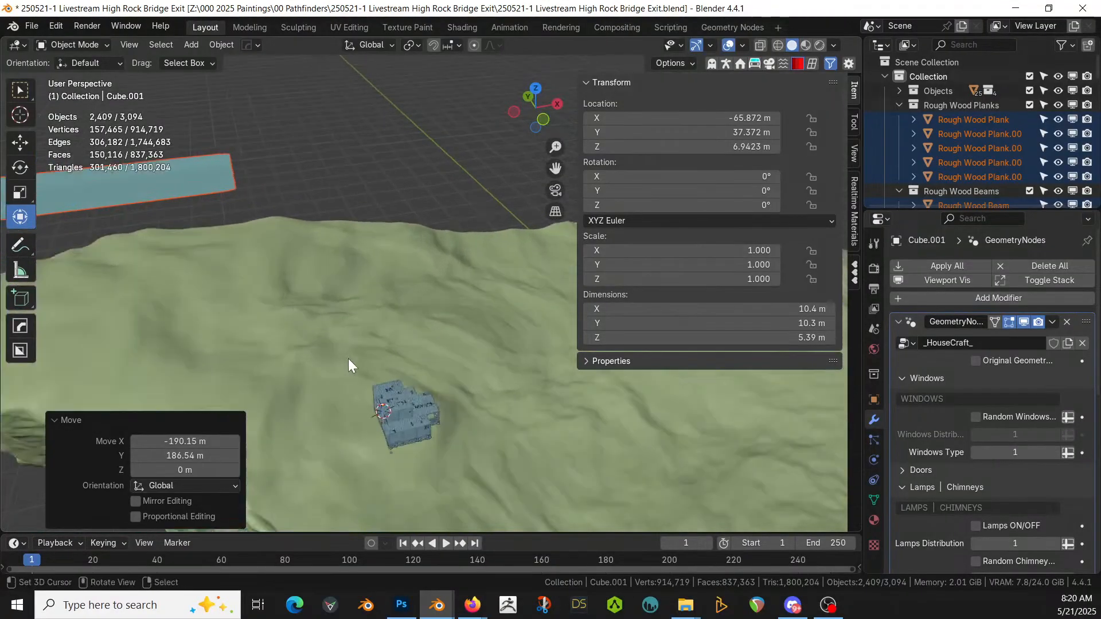
{"action": "right_click", "coordinate": [410, 411]}
{"action": "key", "text": "KP_Decimal"}
{"action": "middle_click_drag", "start_coordinate": [410, 411], "coordinate": [849, 445]}
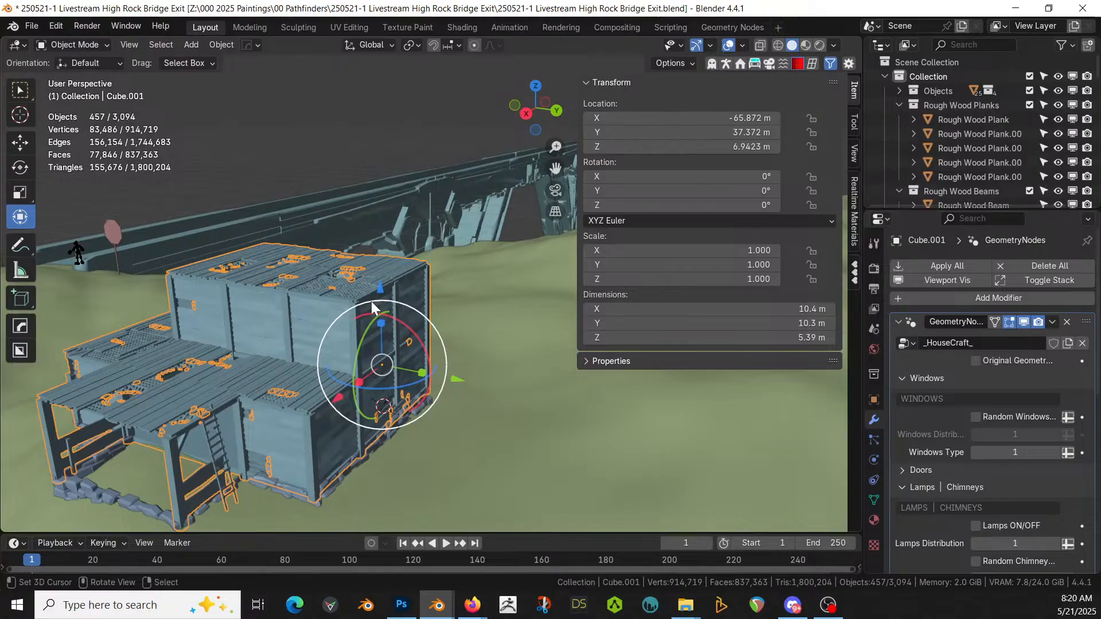
{"action": "middle_click_drag", "start_coordinate": [374, 306], "coordinate": [403, 336]}
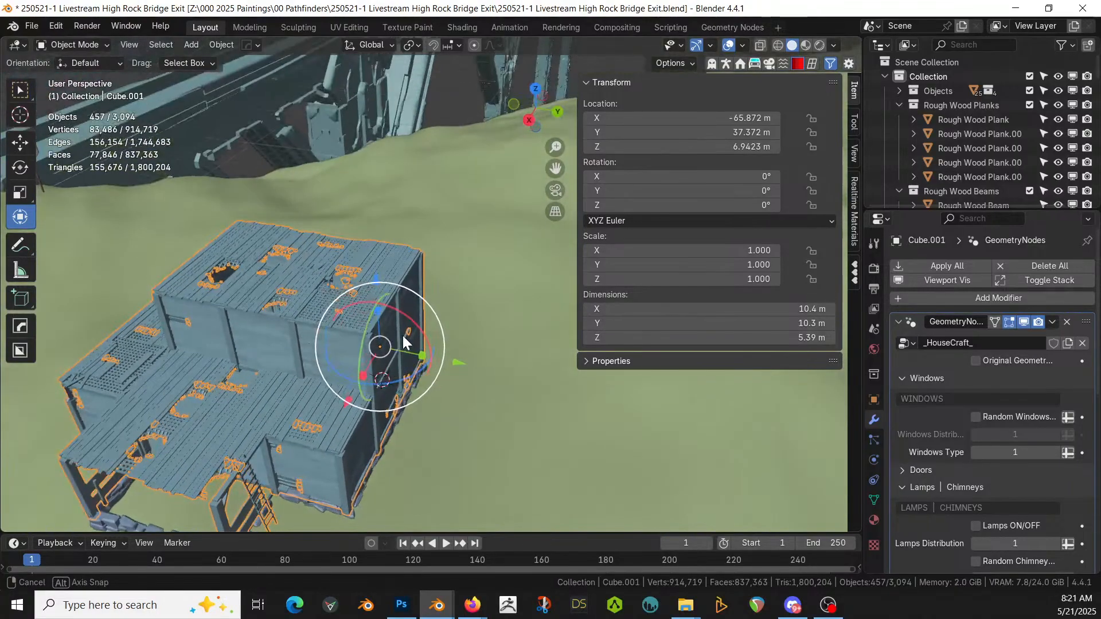
{"action": "key", "text": "Tab"}
{"action": "left_click", "coordinate": [347, 285]}
{"action": "key", "text": "Tab"}
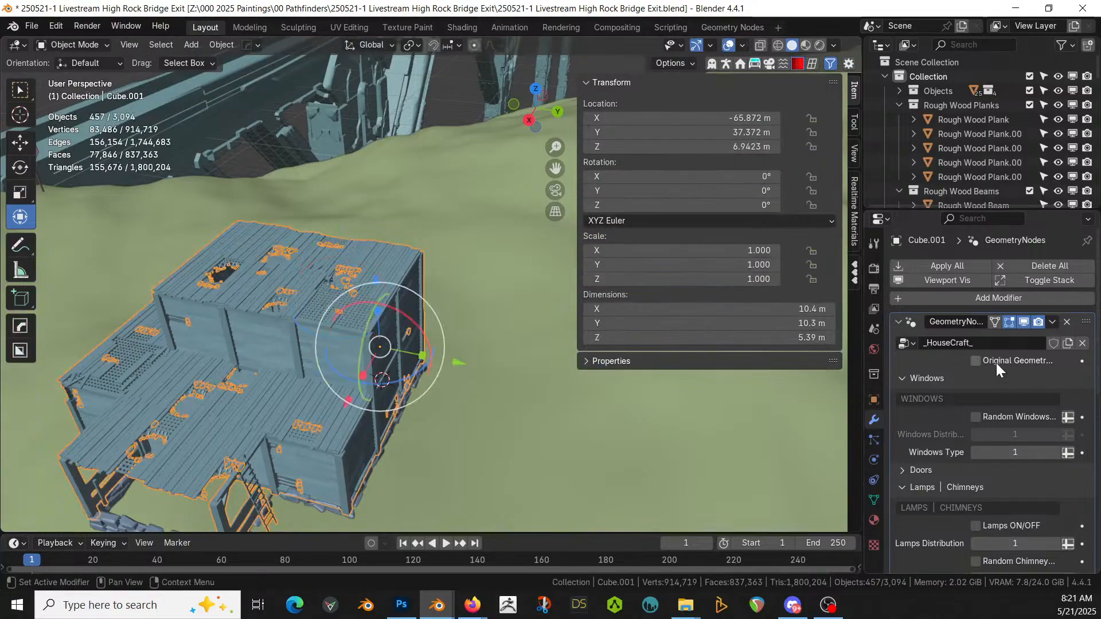
{"action": "left_click", "coordinate": [976, 360]}
Step: Duplicate the two upper-storey faces on the house's end wall in place
{"action": "key", "text": "Tab"}
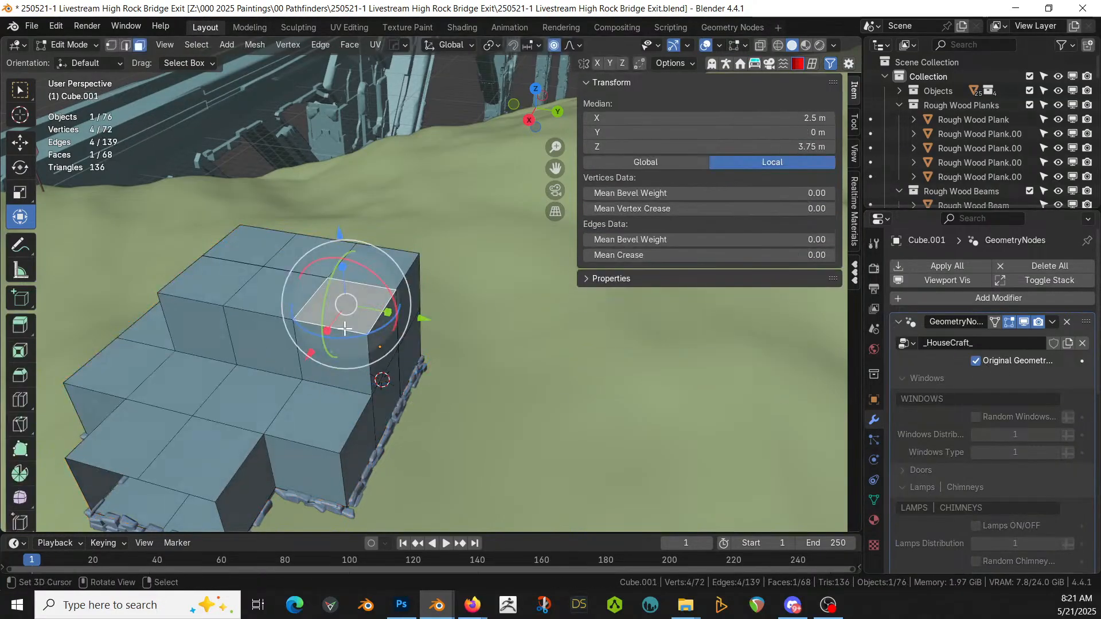
{"action": "left_click", "coordinate": [381, 327]}
{"action": "key", "text": "2"}
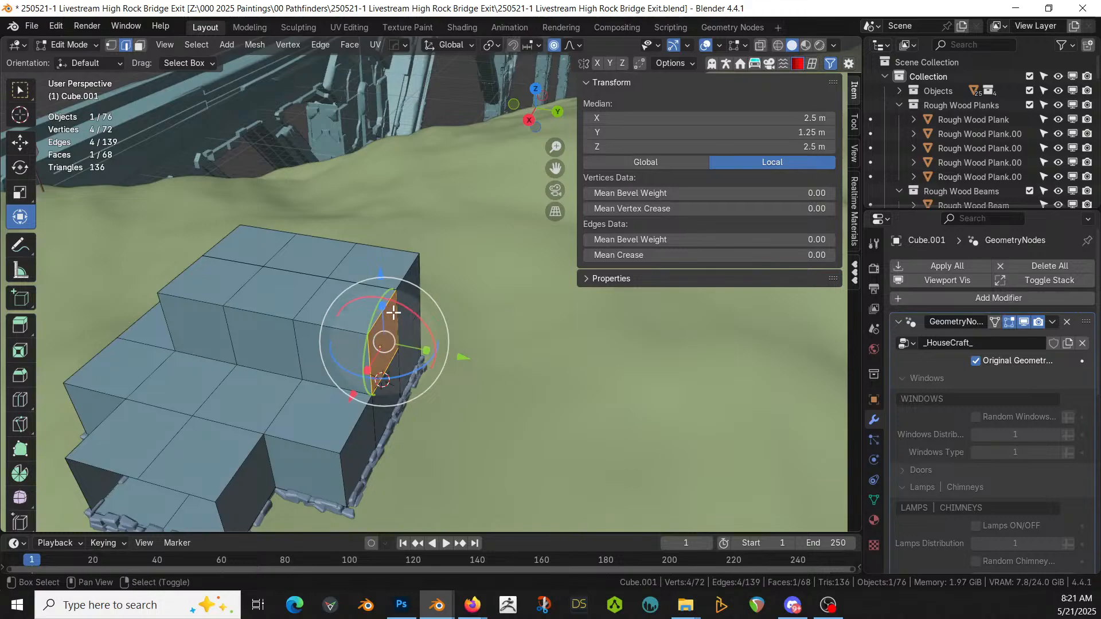
{"action": "middle_click_drag", "start_coordinate": [394, 313], "coordinate": [401, 393], "text": "shift"}
{"action": "left_click", "coordinate": [402, 373], "text": "shift"}
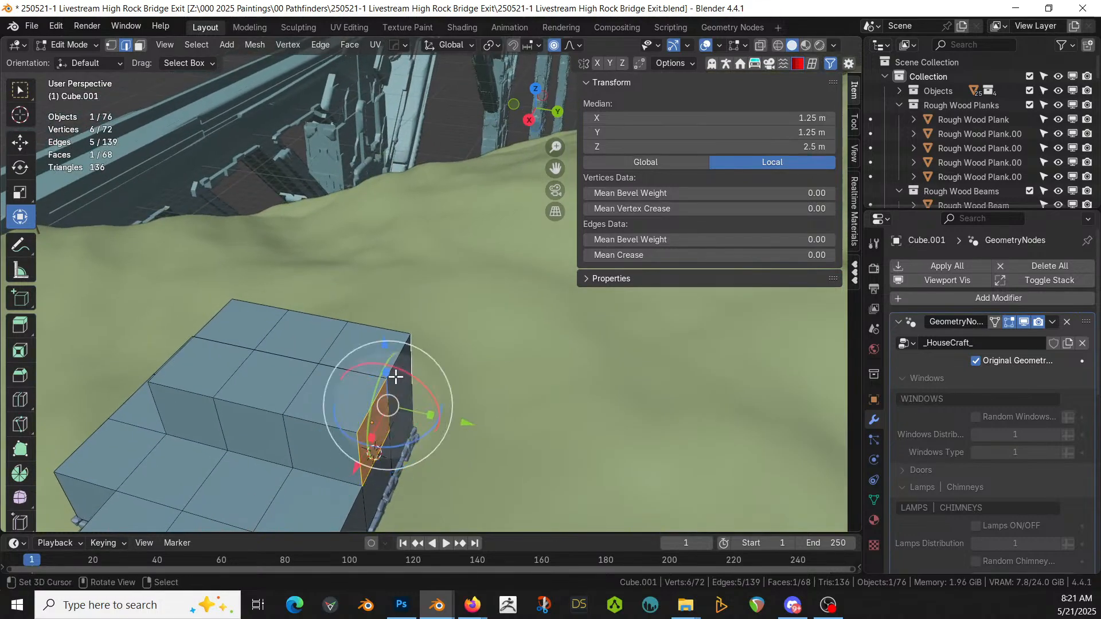
{"action": "key", "text": "3"}
{"action": "left_click", "coordinate": [397, 375]}
{"action": "left_click", "coordinate": [361, 445], "text": "shift"}
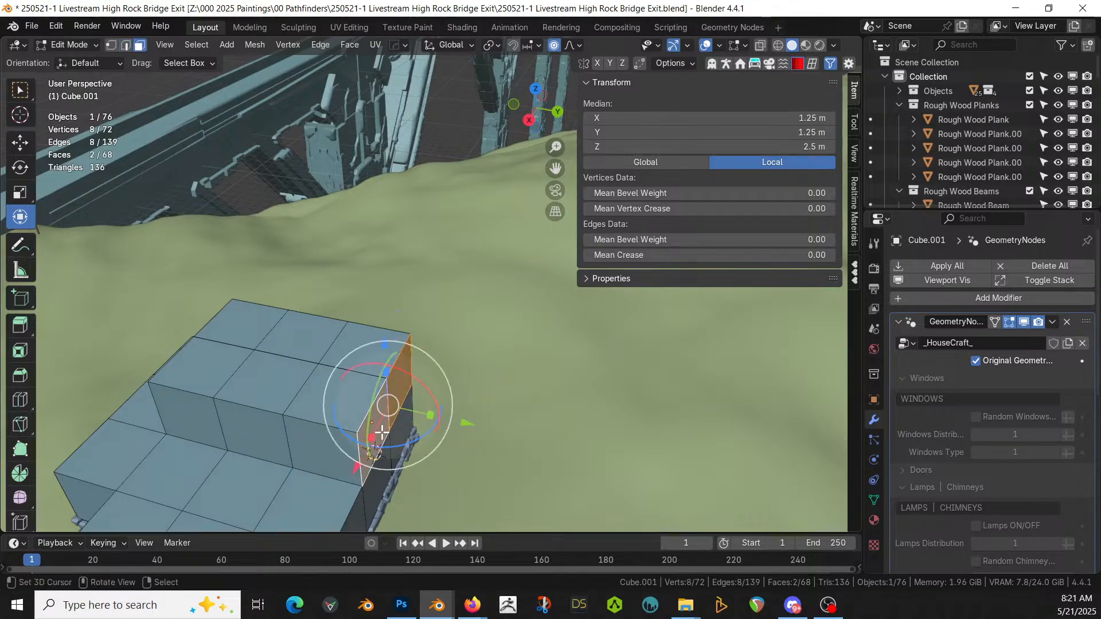
{"action": "middle_click_drag", "start_coordinate": [382, 418], "coordinate": [401, 307], "text": "shift"}
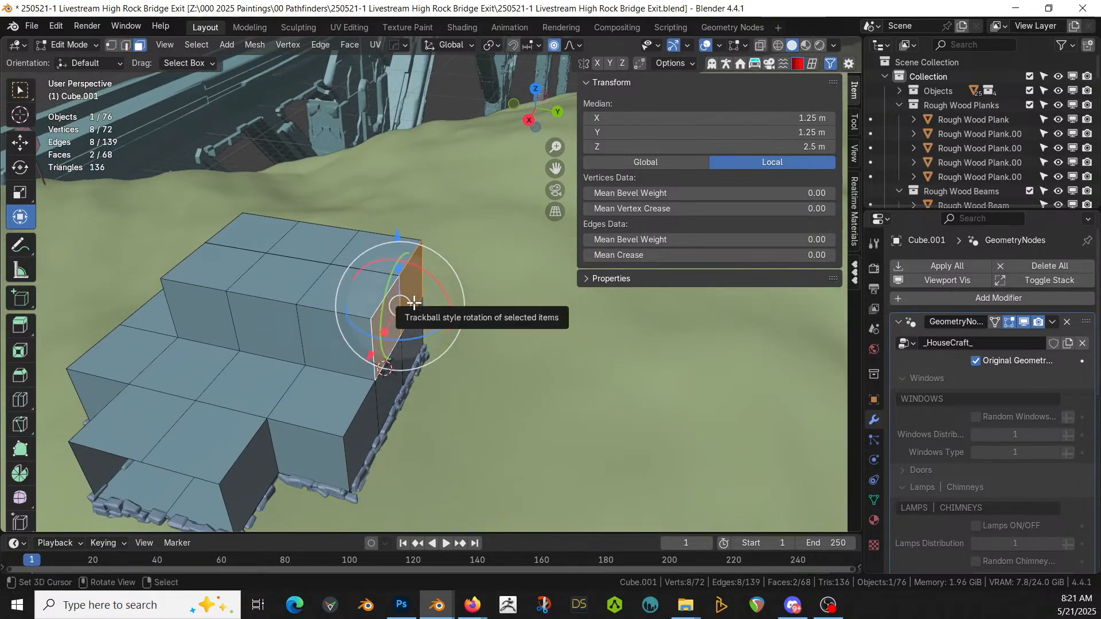
{"action": "key", "text": "shift+d"}
Step: Extrude the duplicated faces outward along their normal by 2.5 m
{"action": "key", "text": "z"}
{"action": "key", "text": "z"}
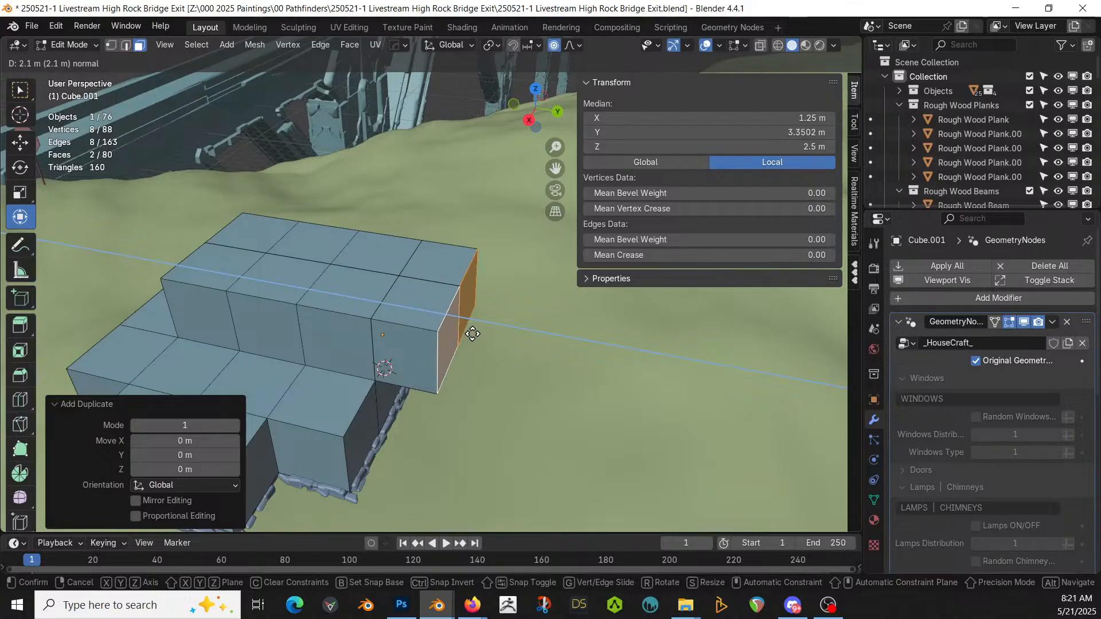
{"action": "left_click", "coordinate": [500, 340]}
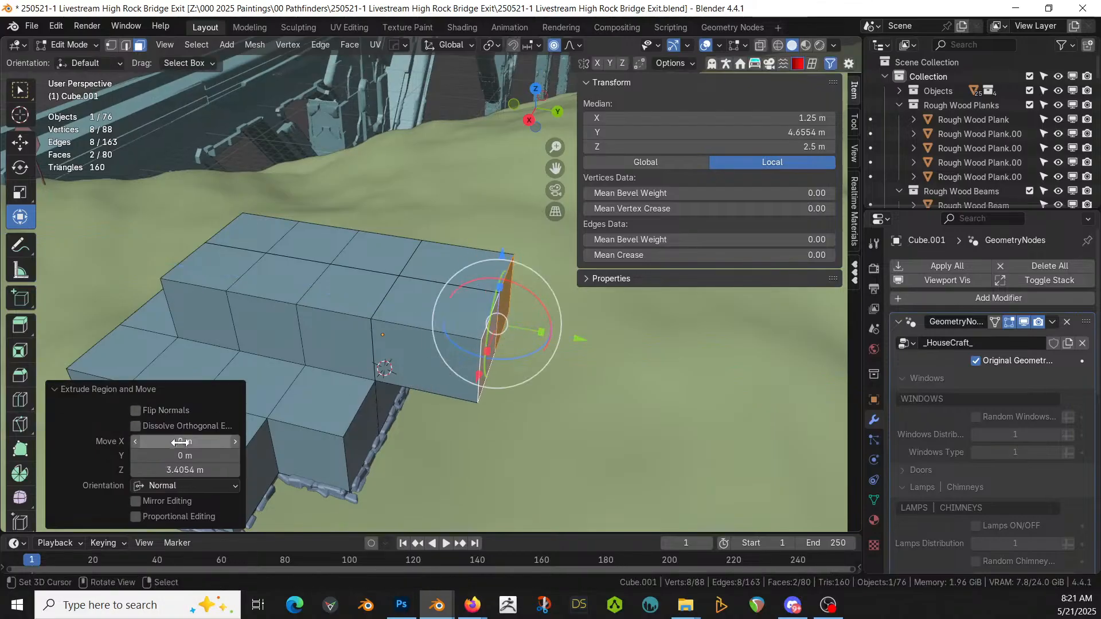
{"action": "left_click", "coordinate": [179, 469]}
{"action": "type", "text": "2.5"}
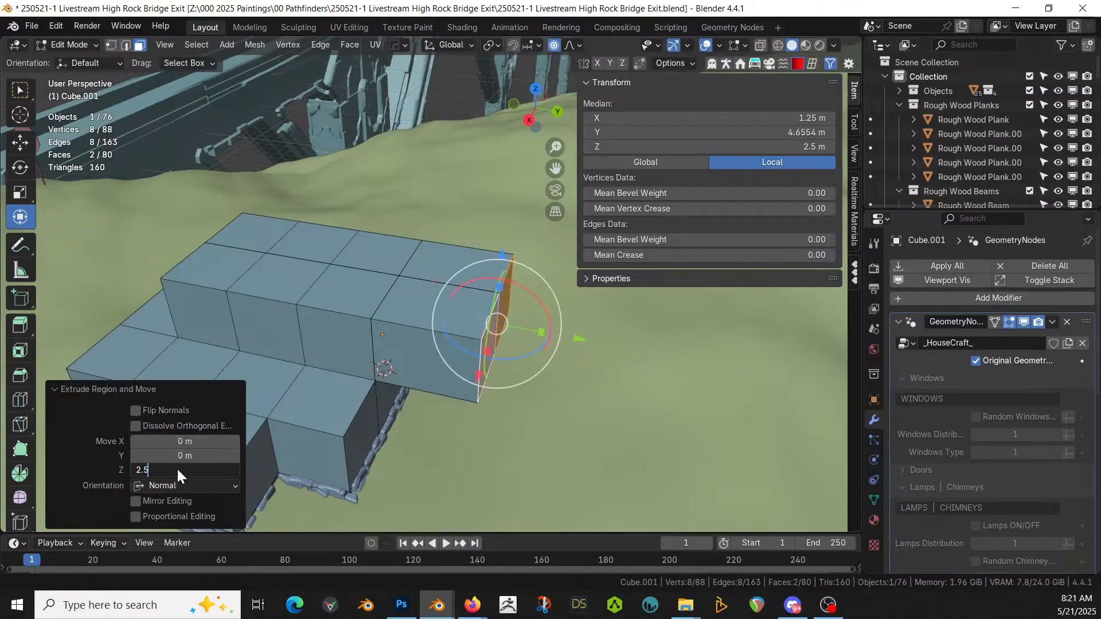
{"action": "key", "text": "Return"}
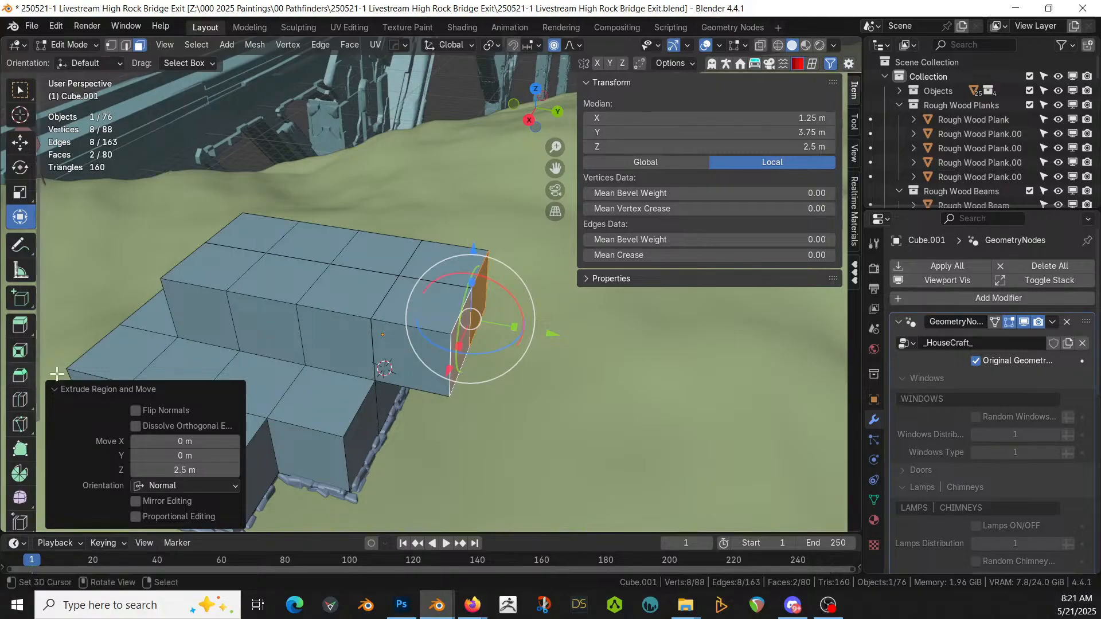
Step: Expand the selection to the whole extruded box and separate it into its own object
{"action": "key", "text": "ctrl+KP_Add"}
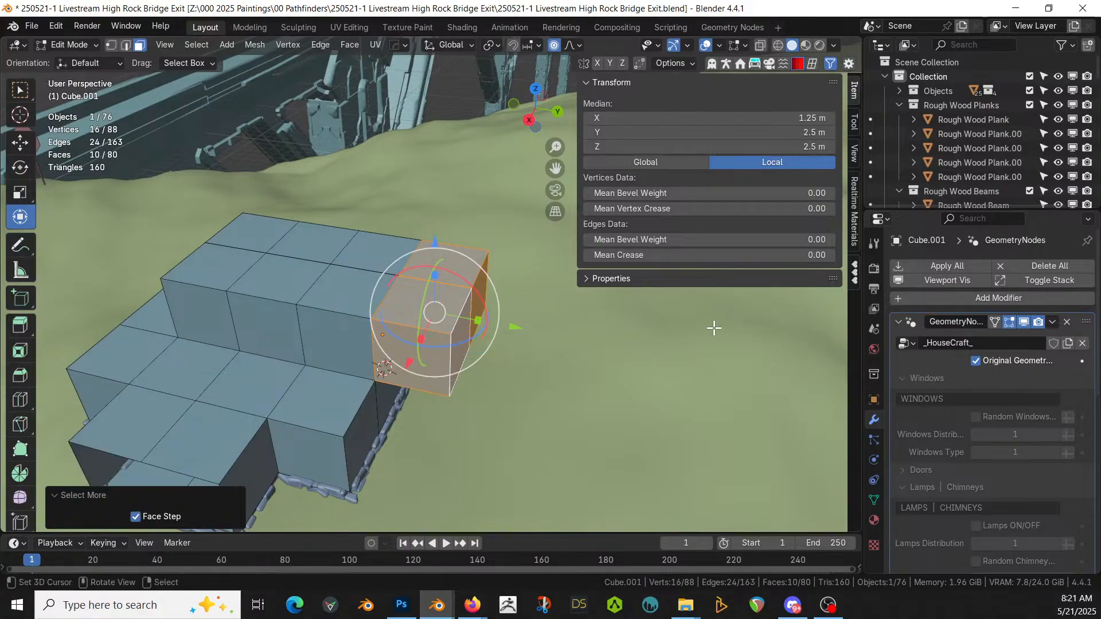
{"action": "key", "text": "p"}
{"action": "left_click", "coordinate": [651, 328]}
{"action": "key", "text": "Tab"}
Step: Isolate the separated box and delete its two outer side faces together with one middle partition face
{"action": "left_click", "coordinate": [449, 291]}
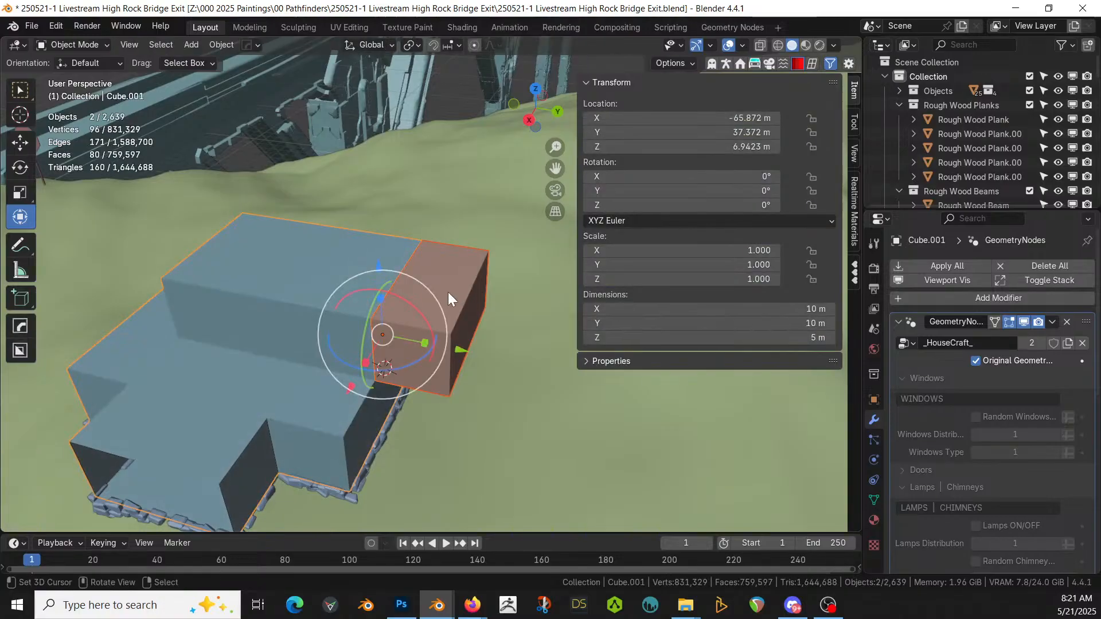
{"action": "key", "text": "KP_Divide"}
{"action": "middle_click_drag", "start_coordinate": [446, 290], "coordinate": [574, 252]}
{"action": "key", "text": "Tab"}
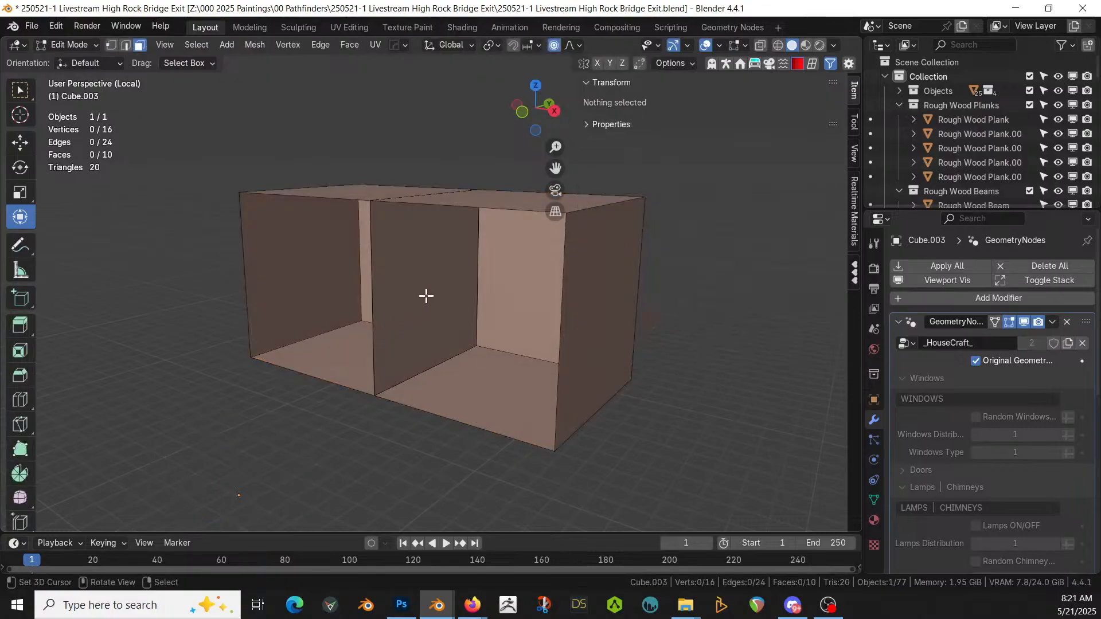
{"action": "left_click", "coordinate": [432, 283]}
{"action": "middle_click_drag", "start_coordinate": [429, 325], "coordinate": [451, 337]}
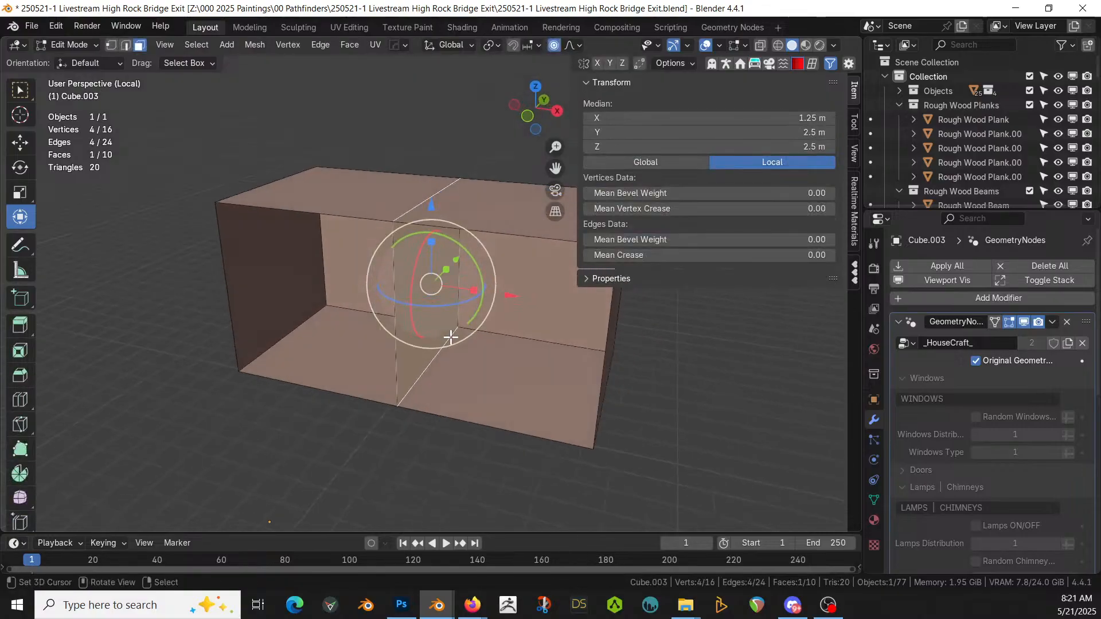
{"action": "right_click", "coordinate": [498, 272], "text": "shift"}
{"action": "key", "text": "x"}
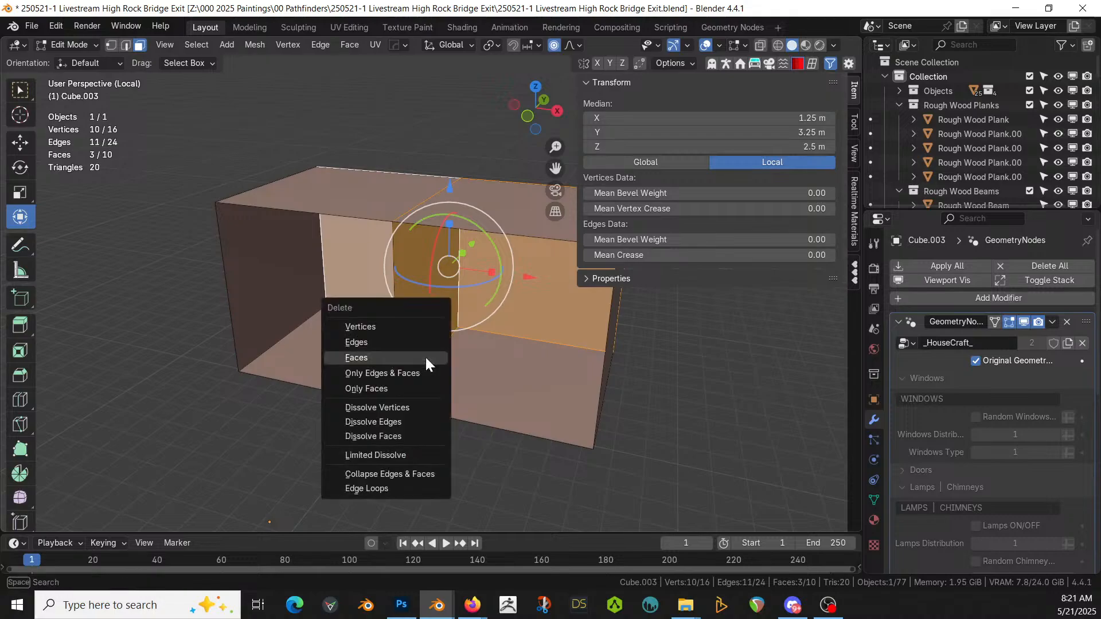
{"action": "left_click", "coordinate": [408, 358]}
Step: Delete the remaining middle partition face inside the box and return to the full scene
{"action": "left_click", "coordinate": [416, 300]}
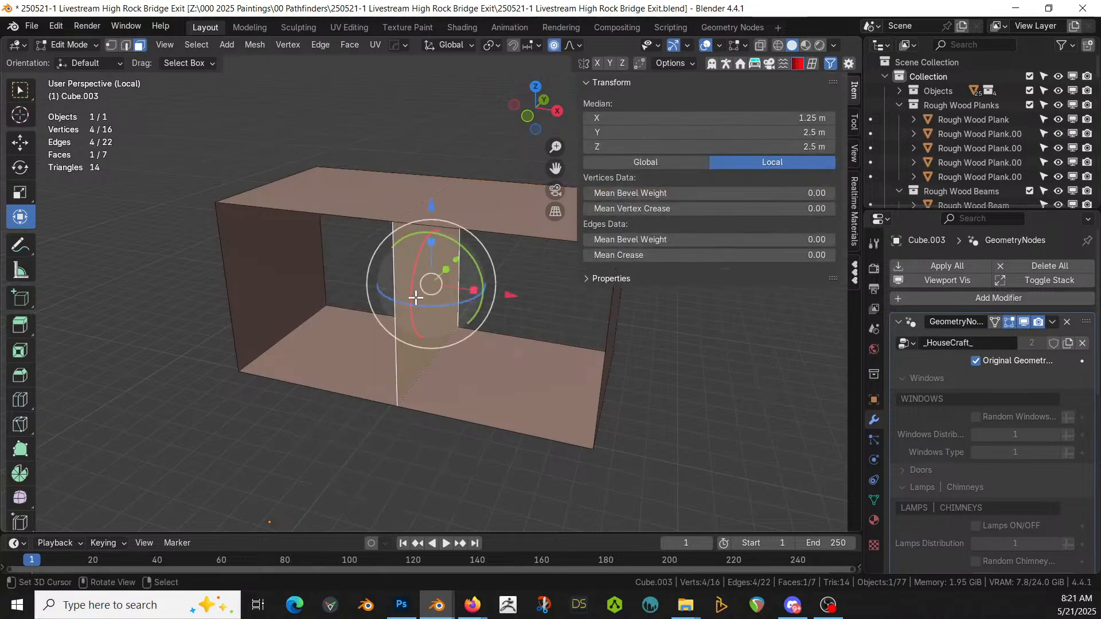
{"action": "key", "text": "x"}
{"action": "left_click", "coordinate": [416, 297]}
{"action": "scroll", "coordinate": [408, 300], "scroll_direction": "down", "scroll_amount": 2}
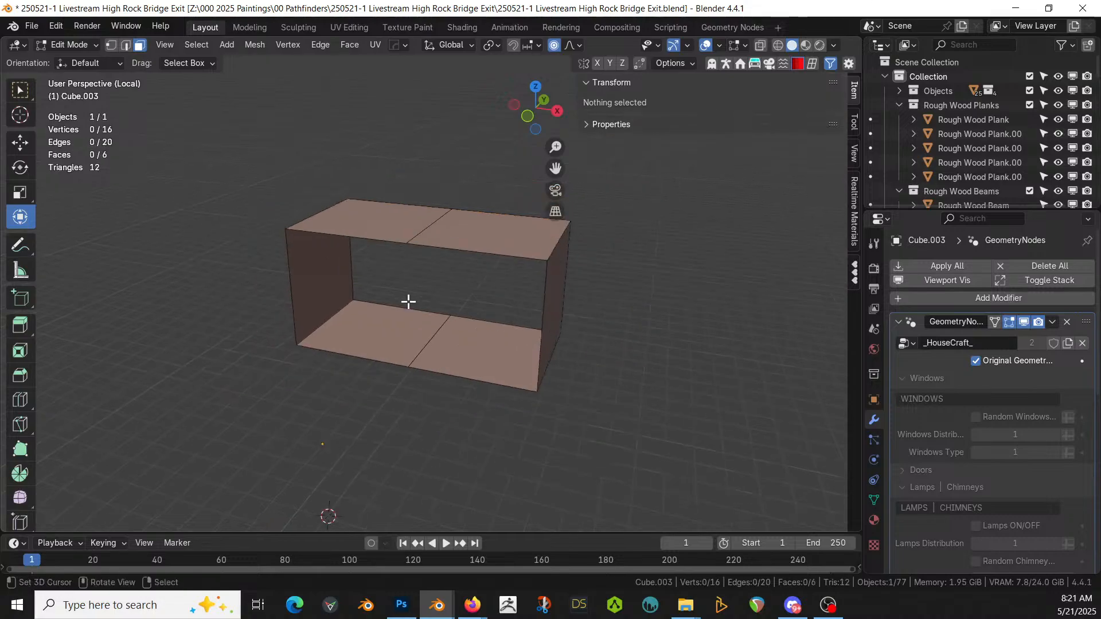
{"action": "key", "text": "Tab"}
{"action": "middle_click_drag", "start_coordinate": [408, 301], "coordinate": [339, 311]}
{"action": "key", "text": "KP_Divide"}
Step: Merge all vertices of the main house mesh by distance
{"action": "left_click", "coordinate": [221, 270]}
{"action": "key", "text": "Tab"}
{"action": "key", "text": "a"}
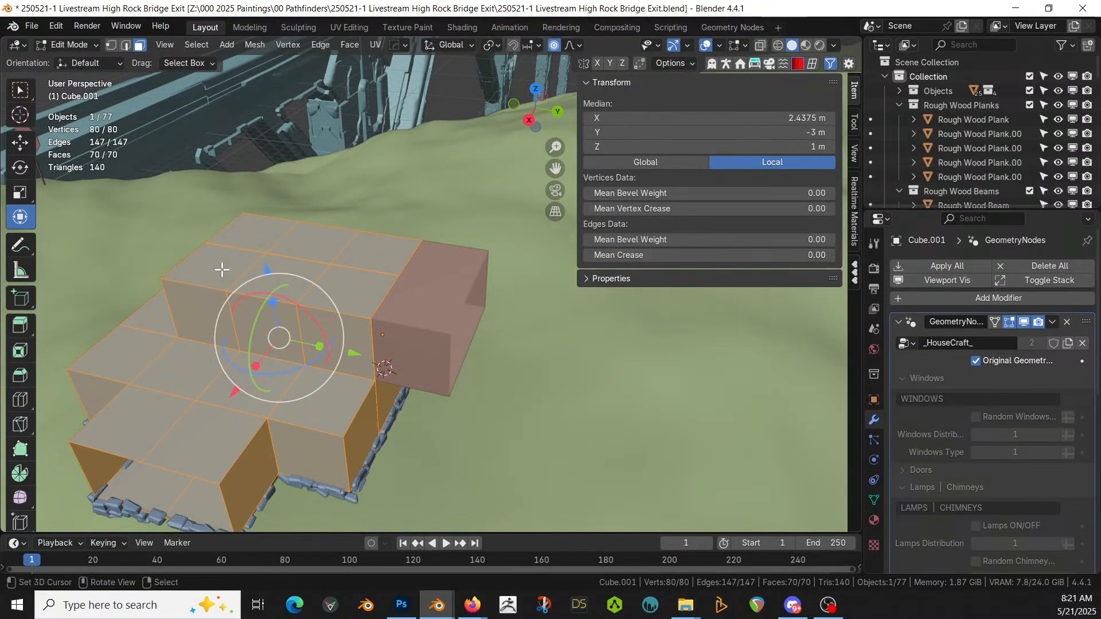
{"action": "key", "text": "m"}
{"action": "left_click", "coordinate": [223, 272]}
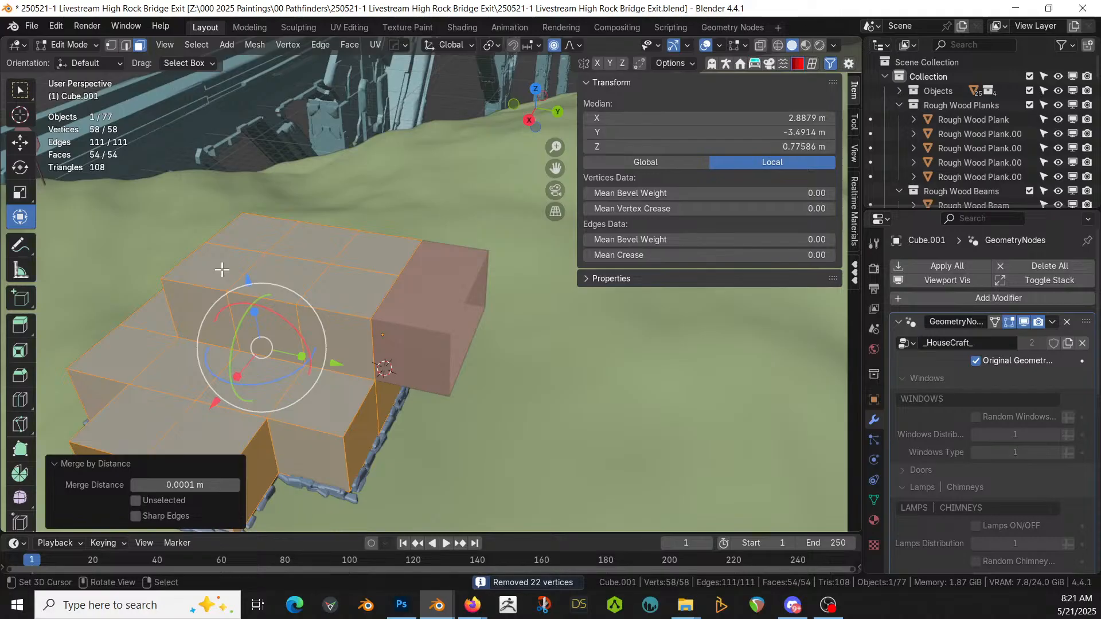
Step: Turn off the original geometry option for the main house and finish editing its mesh
{"action": "left_click", "coordinate": [976, 361]}
{"action": "middle_click_drag", "start_coordinate": [172, 442], "coordinate": [131, 408]}
{"action": "scroll", "coordinate": [308, 380], "scroll_direction": "up", "scroll_amount": 3}
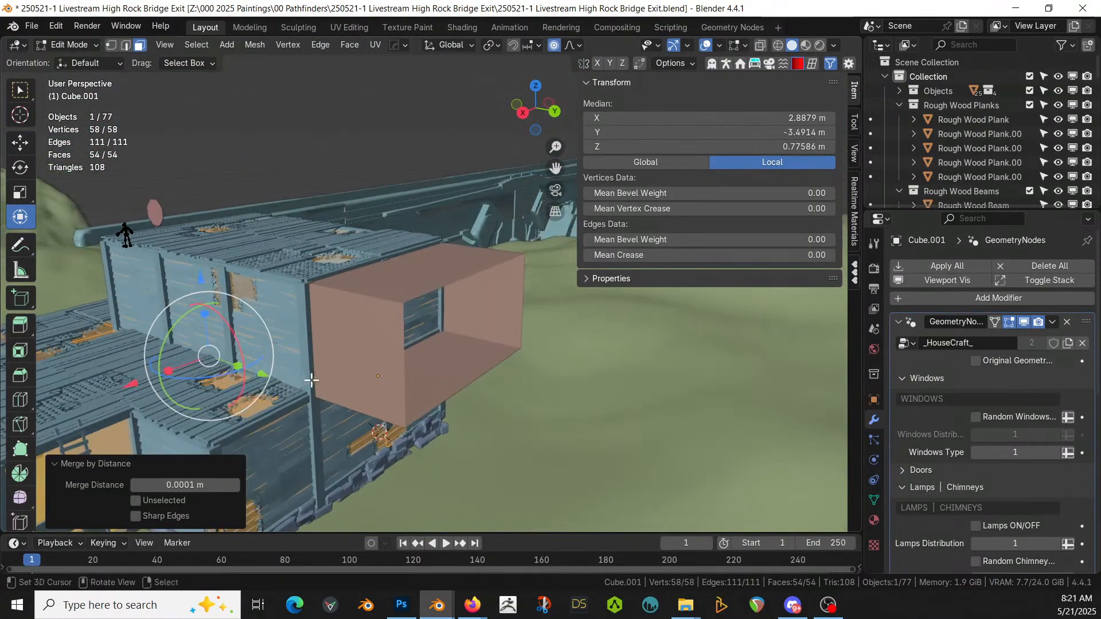
{"action": "key", "text": "Tab"}
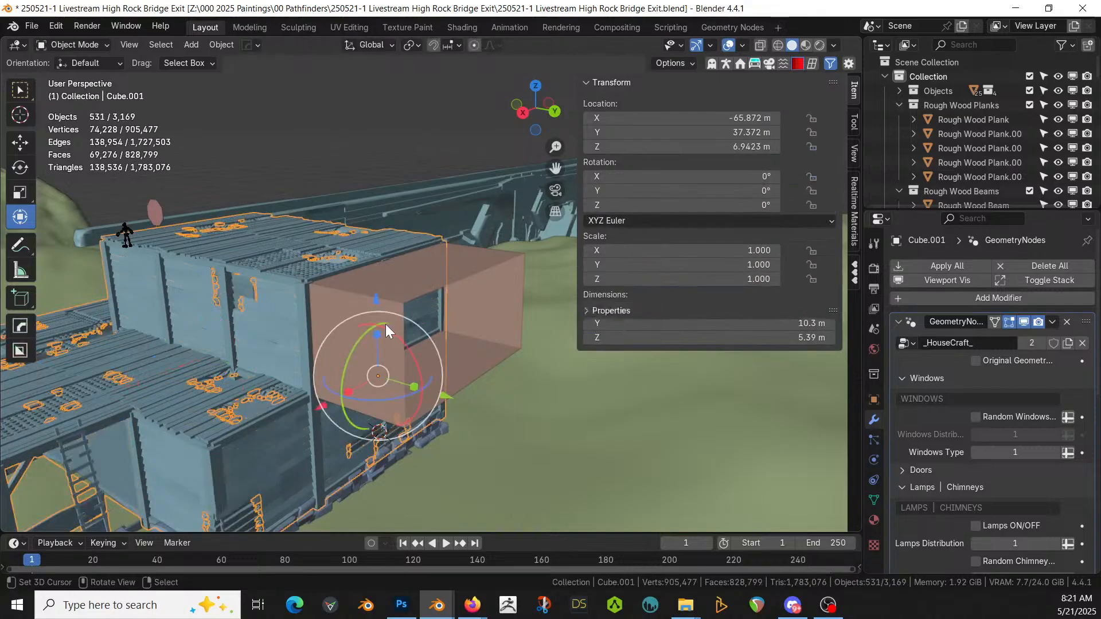
Step: Delete the two remaining outer vertical faces of the extension box in its mesh
{"action": "left_click", "coordinate": [386, 319]}
{"action": "key", "text": "Tab"}
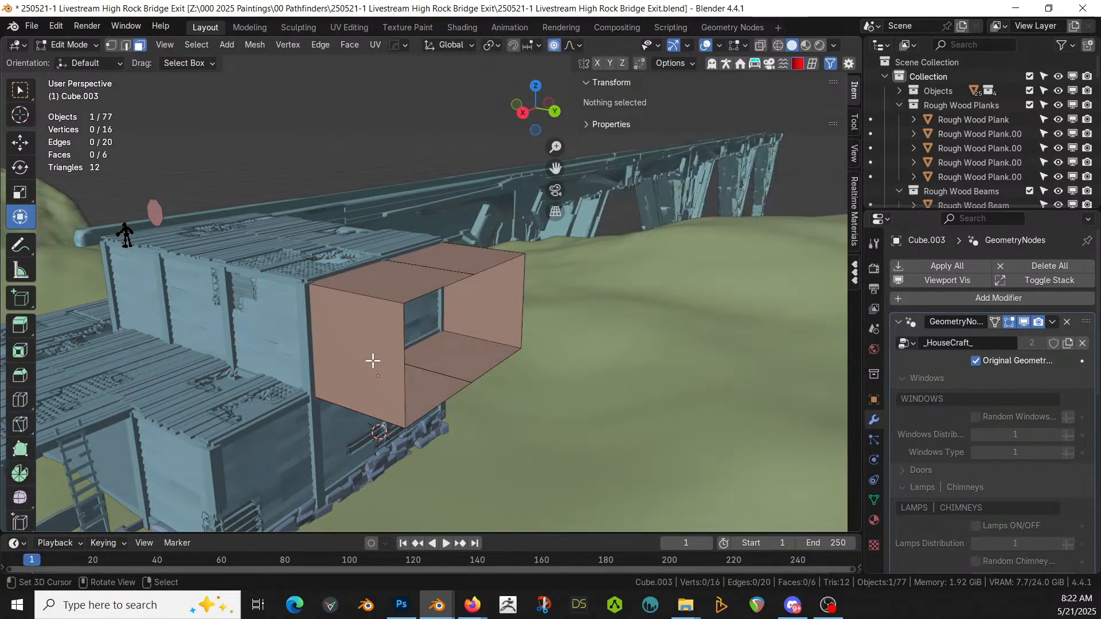
{"action": "left_click", "coordinate": [373, 362]}
{"action": "left_click", "coordinate": [504, 312], "text": "shift"}
{"action": "key", "text": "x"}
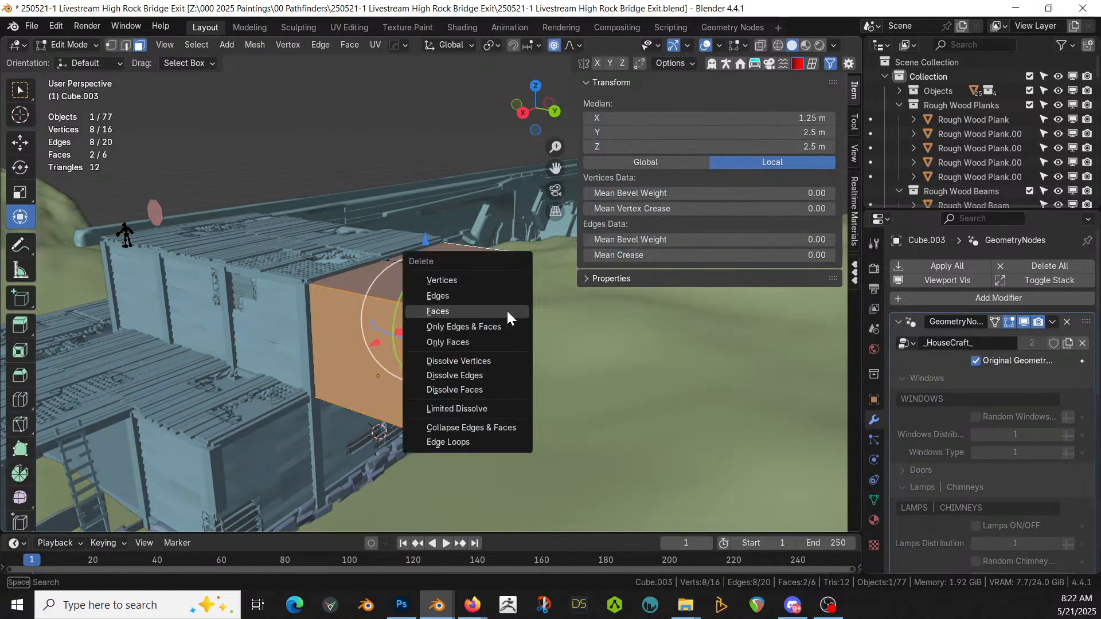
{"action": "left_click", "coordinate": [507, 309]}
Step: Merge all vertices of the extension box's mesh by distance
{"action": "middle_click_drag", "start_coordinate": [435, 404], "coordinate": [453, 445]}
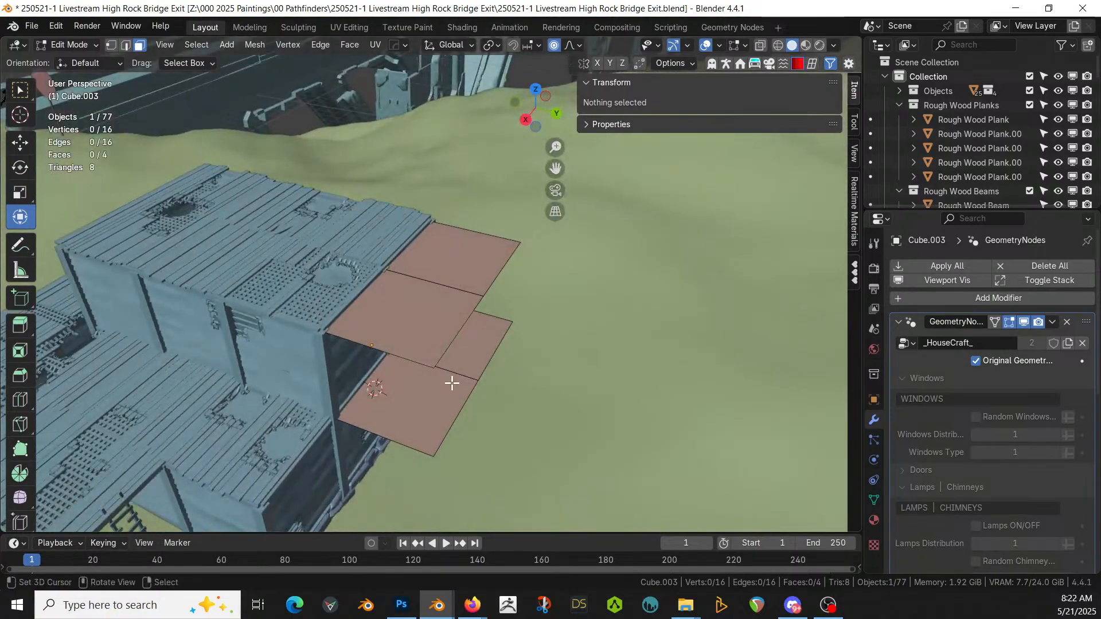
{"action": "scroll", "coordinate": [452, 383], "scroll_direction": "down", "scroll_amount": 2}
{"action": "left_click", "coordinate": [427, 307]}
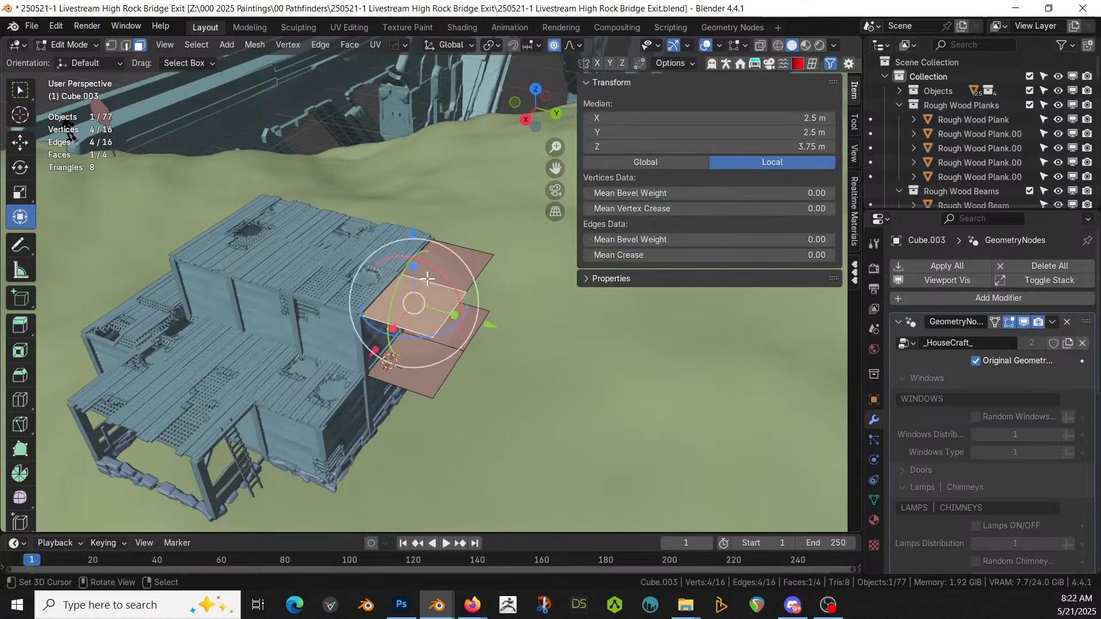
{"action": "scroll", "coordinate": [418, 312], "scroll_direction": "up", "scroll_amount": 2}
{"action": "middle_click_drag", "start_coordinate": [410, 320], "coordinate": [379, 357]}
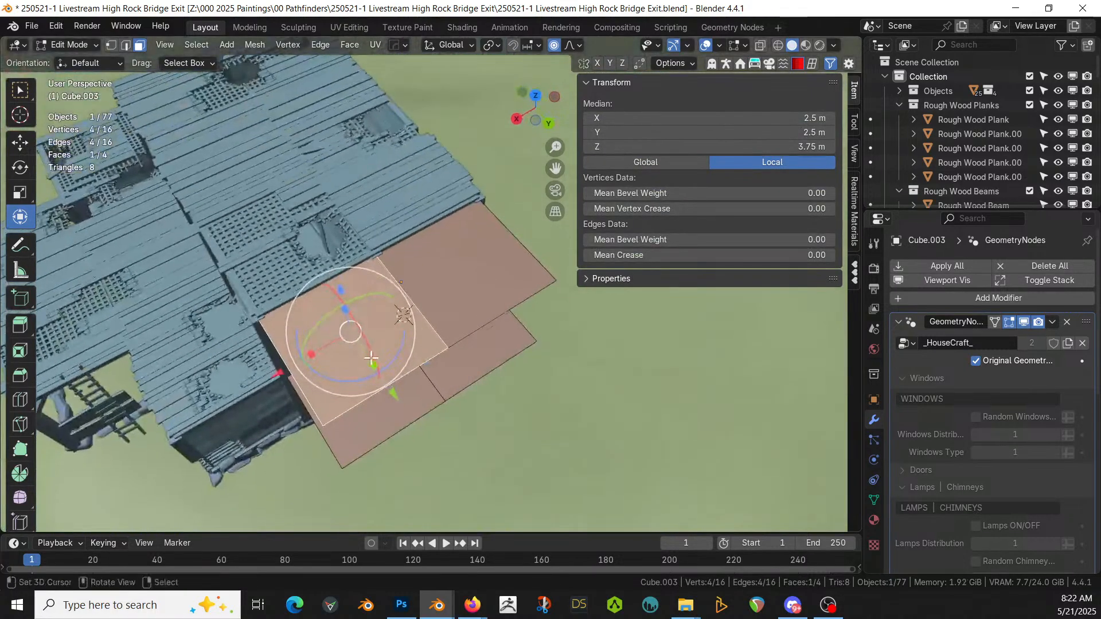
{"action": "key", "text": "a"}
{"action": "key", "text": "m"}
{"action": "left_click", "coordinate": [380, 356]}
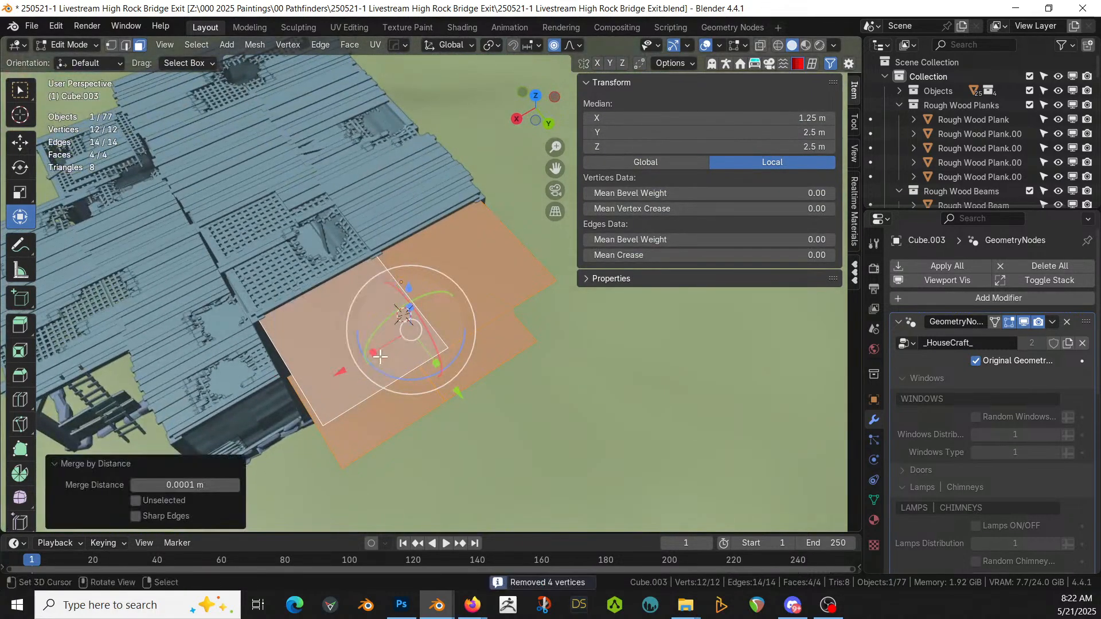
Step: Duplicate one of the box's two upper horizontal faces in place and turn off proportional editing
{"action": "left_click", "coordinate": [379, 357]}
{"action": "middle_click_drag", "start_coordinate": [380, 357], "coordinate": [359, 255]}
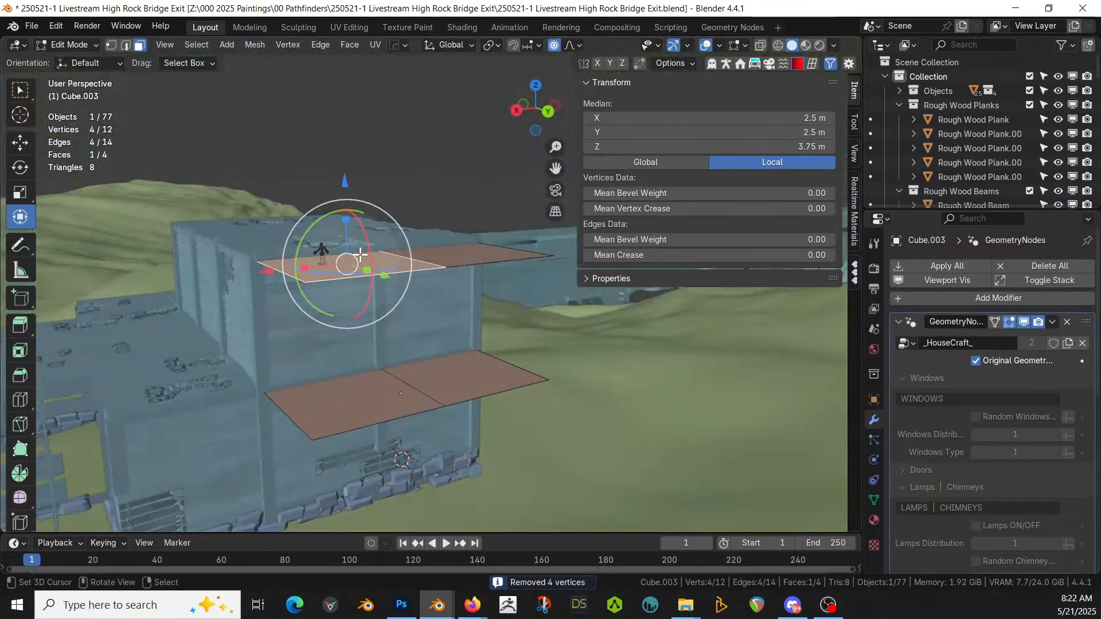
{"action": "key", "text": "shift+d"}
{"action": "key", "text": "Escape"}
{"action": "type", "text": "gz2.5"}
{"action": "key", "text": "Escape"}
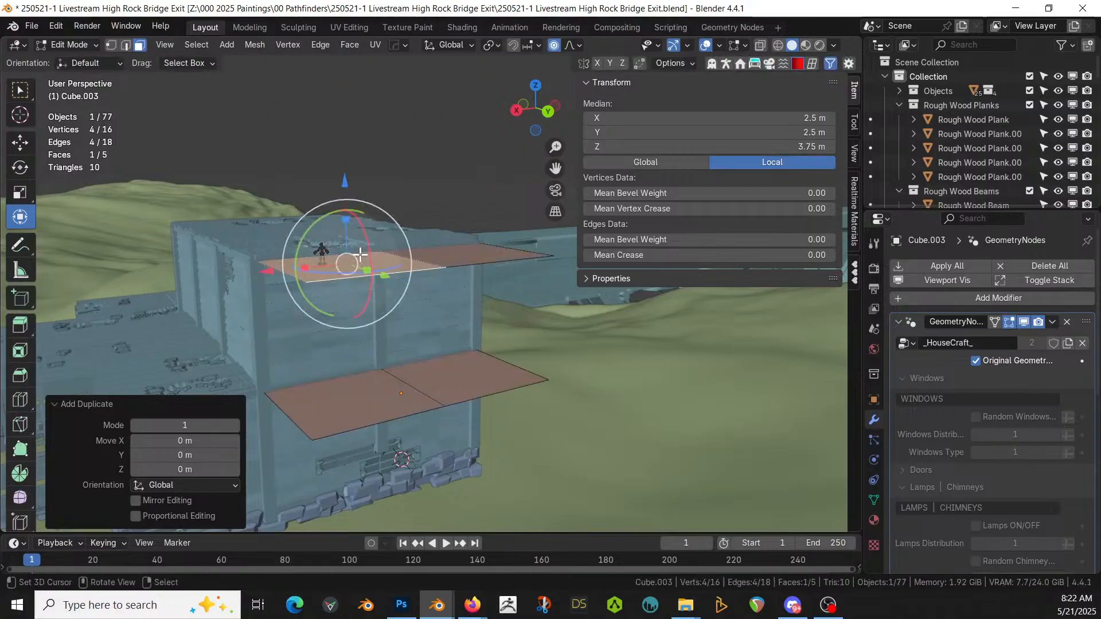
{"action": "key", "text": "o"}
Step: Move the duplicated face up 2.5 m along global Z and finish editing the mesh
{"action": "type", "text": "gz"}
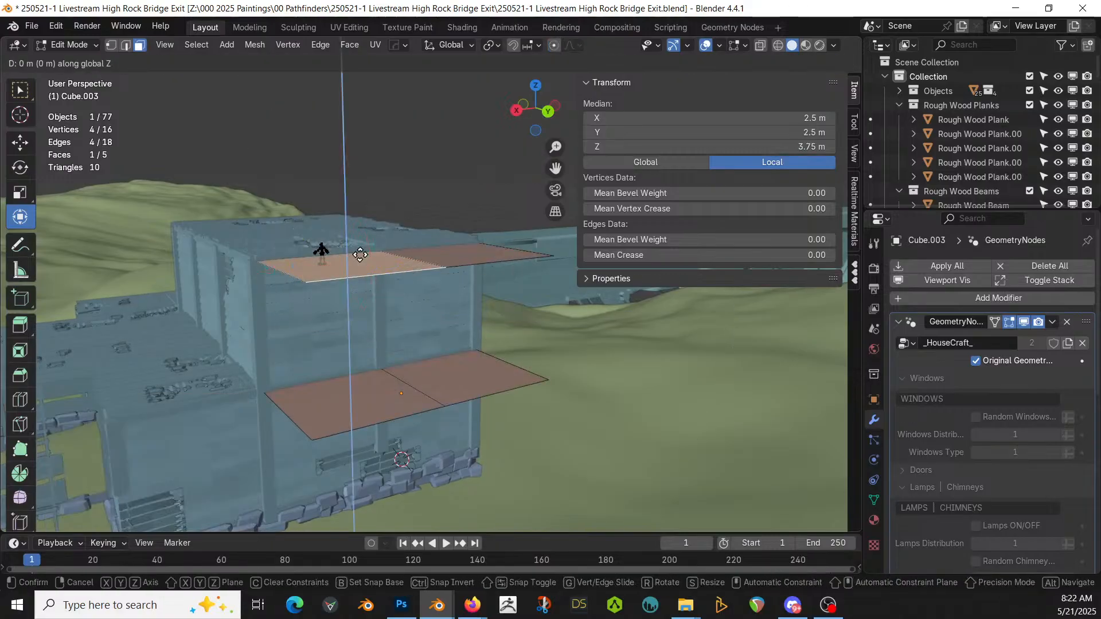
{"action": "type", "text": "0.25"}
{"action": "key", "text": "Return"}
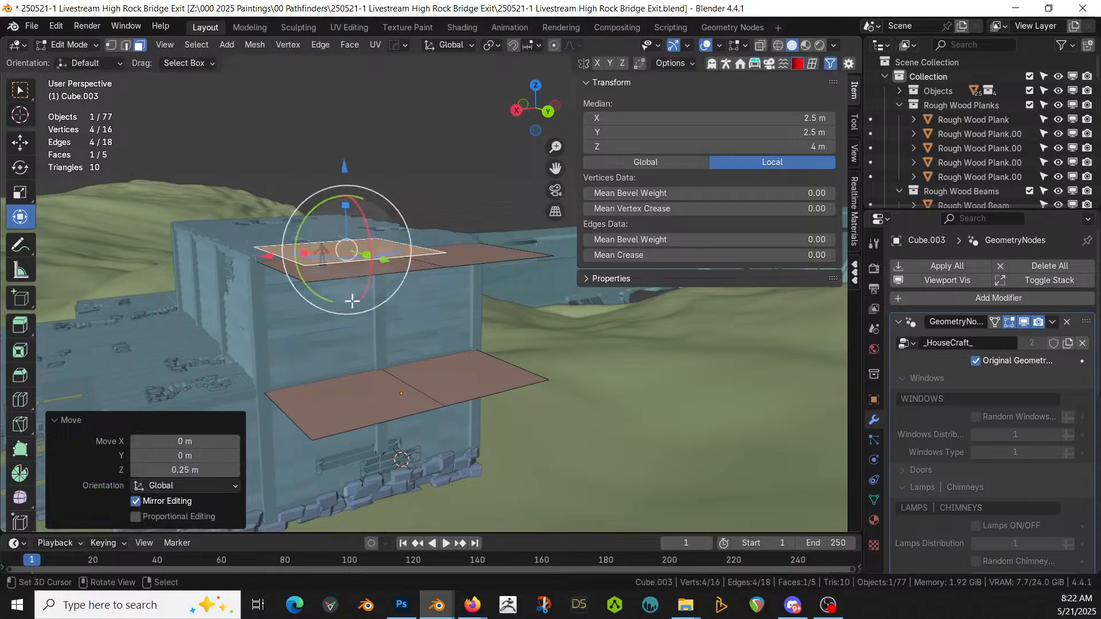
{"action": "left_click", "coordinate": [191, 469]}
{"action": "type", "text": "2"}
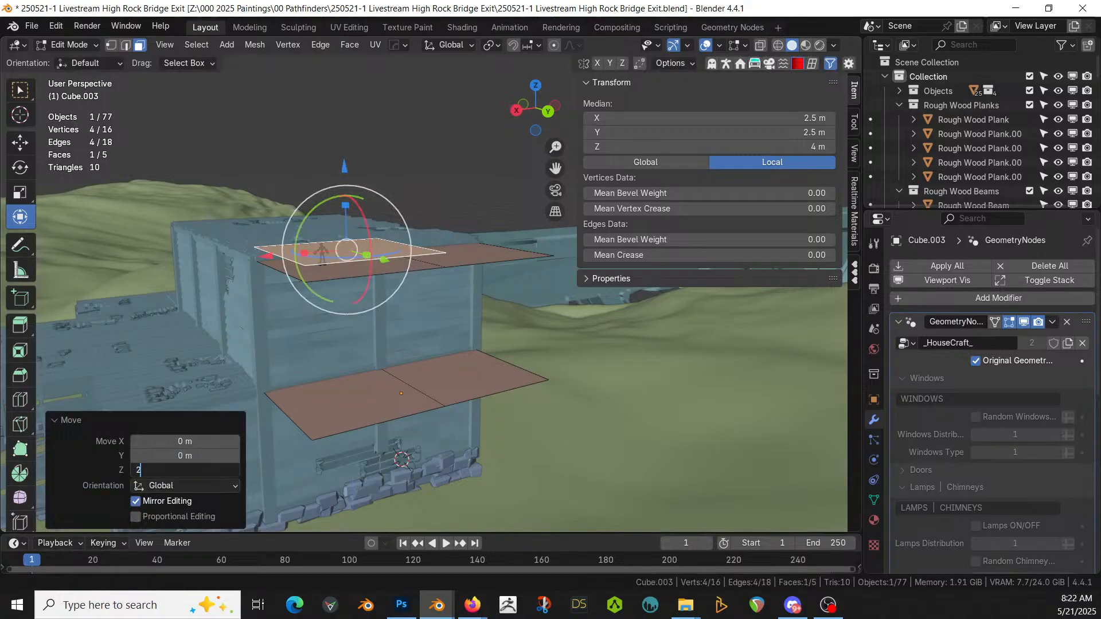
{"action": "key", "text": "Return"}
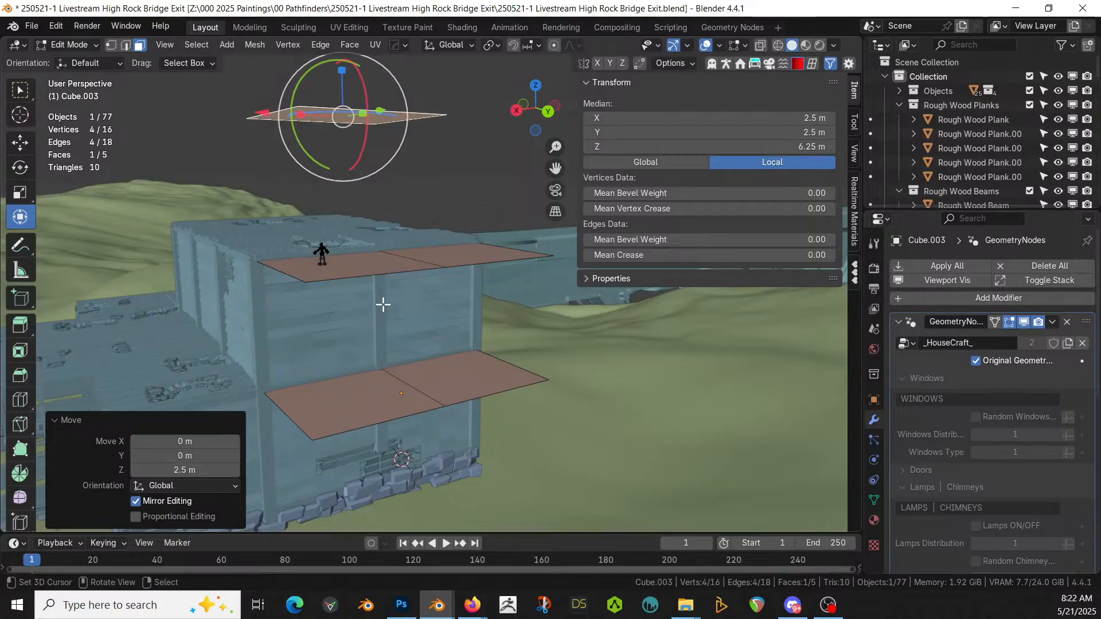
{"action": "key", "text": "Tab"}
Step: Copy the Platform Generator modifier from the distant rough wood platform to the extension box object
{"action": "middle_click_drag", "start_coordinate": [383, 305], "coordinate": [314, 223]}
{"action": "scroll", "coordinate": [418, 370], "scroll_direction": "down", "scroll_amount": 15}
{"action": "left_click", "coordinate": [277, 212], "text": "shift"}
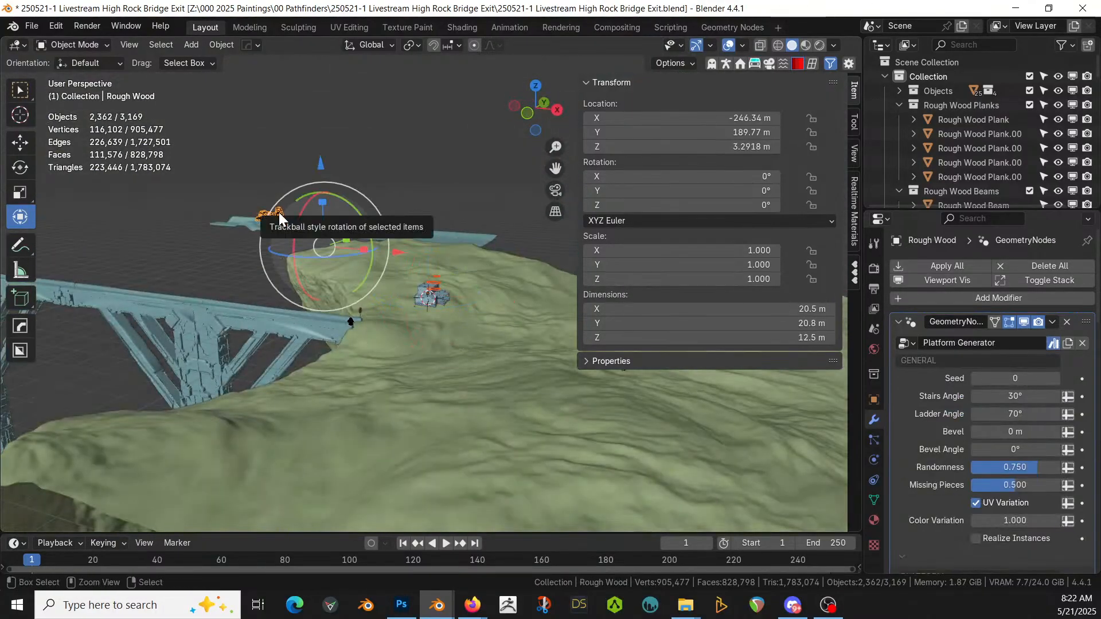
{"action": "key", "text": "ctrl+l"}
{"action": "left_click", "coordinate": [279, 213]}
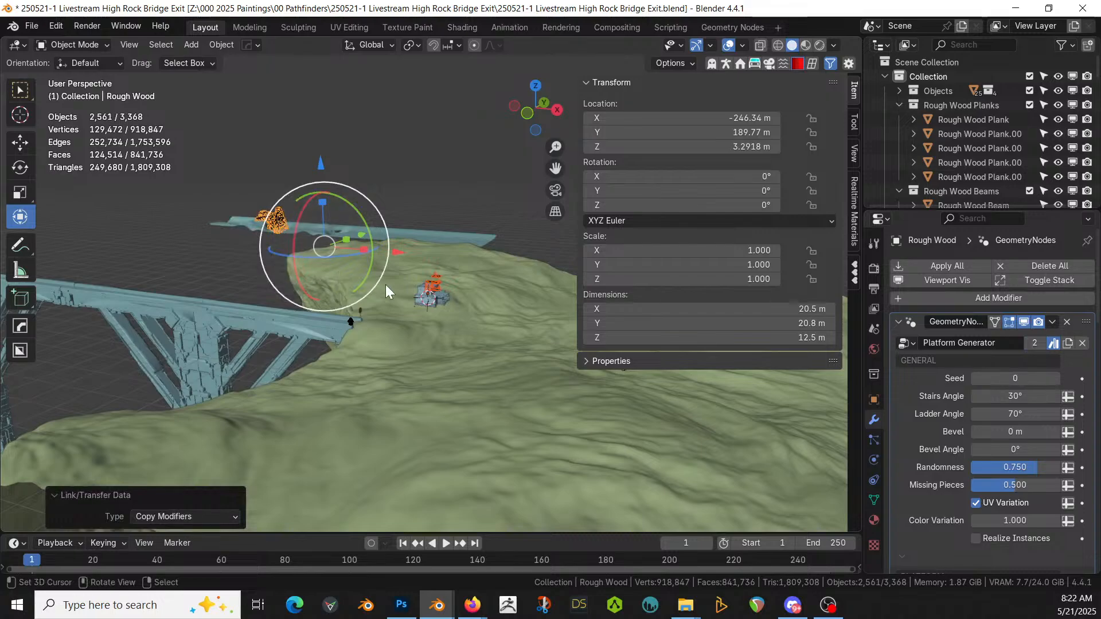
Step: Delete the distant source platform and the long flat structure behind the cliff
{"action": "right_click", "coordinate": [267, 218]}
{"action": "key", "text": "Delete"}
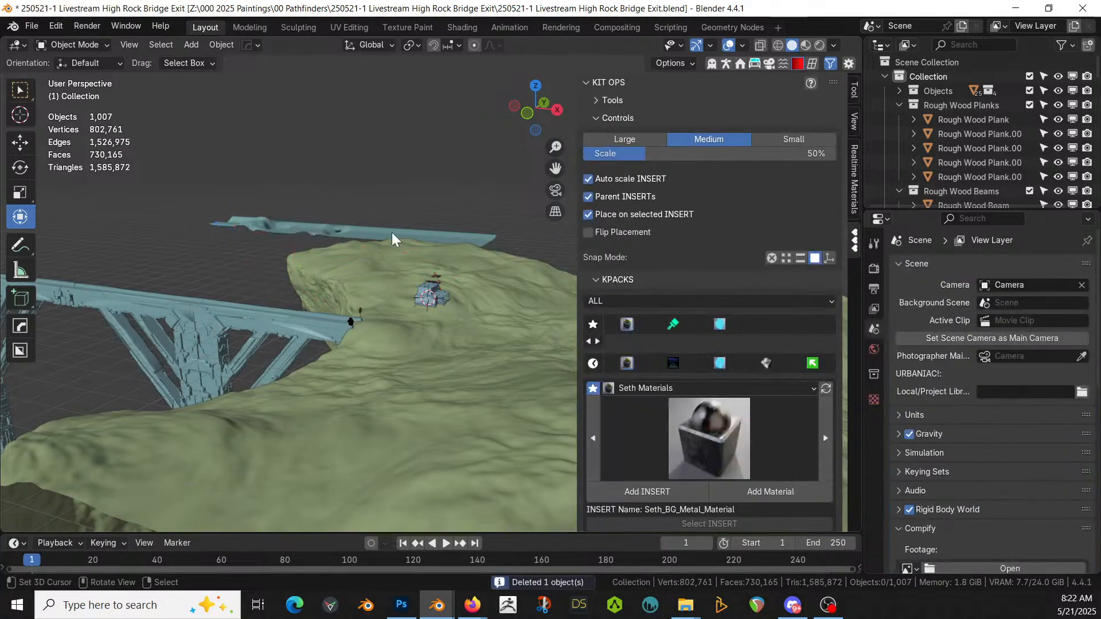
{"action": "key", "text": "ctrl+z"}
{"action": "key", "text": "Delete"}
Step: Set the Terrain Collection of the extension platform's base to Ground
{"action": "left_click", "coordinate": [440, 281]}
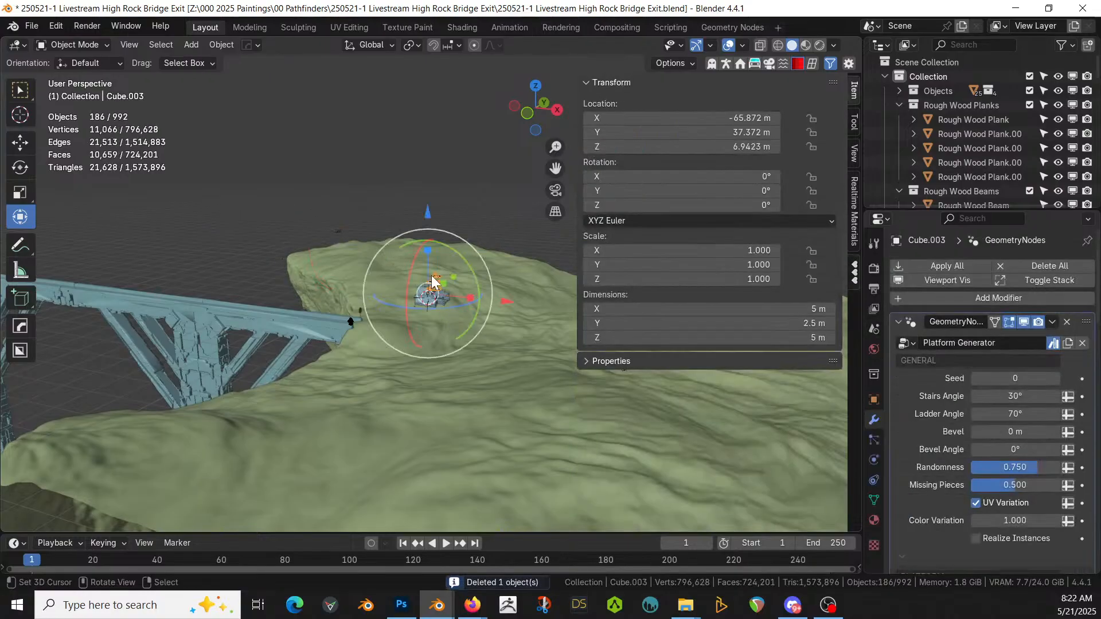
{"action": "key", "text": "KP_Decimal"}
{"action": "middle_click_drag", "start_coordinate": [491, 301], "coordinate": [384, 298]}
{"action": "scroll", "coordinate": [1037, 422], "scroll_direction": "down", "scroll_amount": 2}
{"action": "scroll", "coordinate": [1037, 422], "scroll_direction": "down", "scroll_amount": 5}
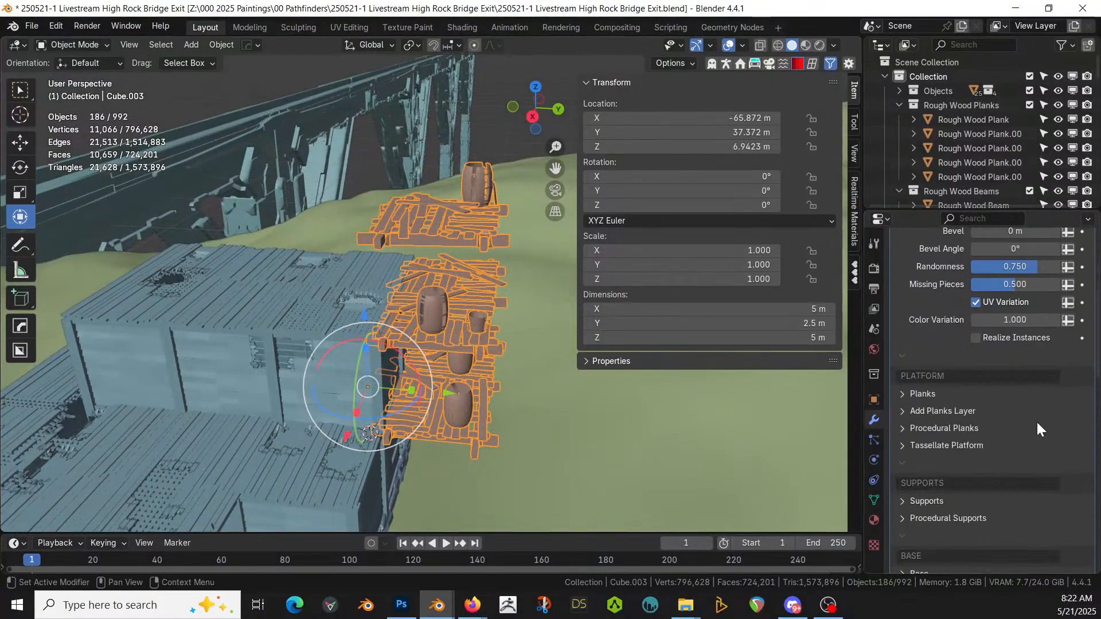
{"action": "scroll", "coordinate": [976, 433], "scroll_direction": "down", "scroll_amount": 2}
{"action": "left_click", "coordinate": [902, 516]}
{"action": "scroll", "coordinate": [930, 513], "scroll_direction": "down", "scroll_amount": 3}
{"action": "left_click", "coordinate": [998, 486]}
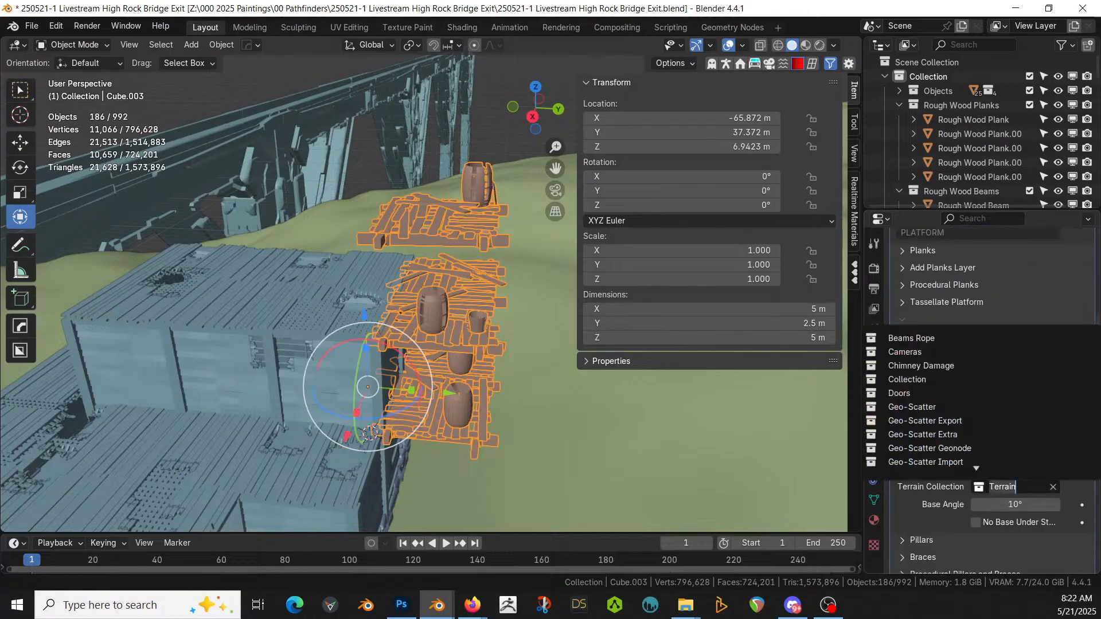
{"action": "type", "text": "G"}
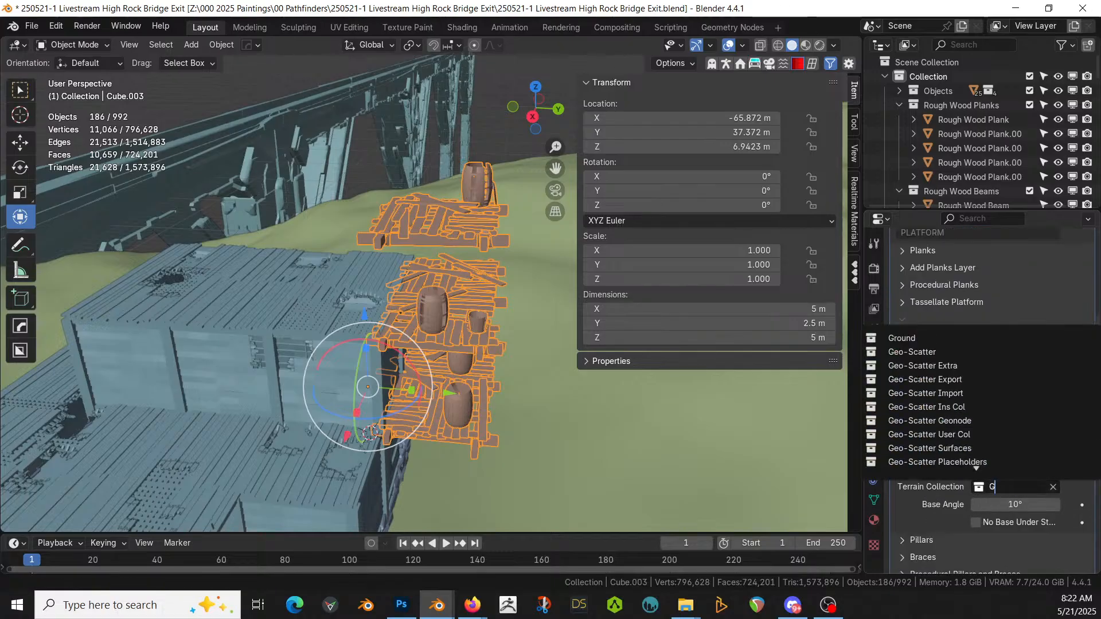
{"action": "type", "text": "r"}
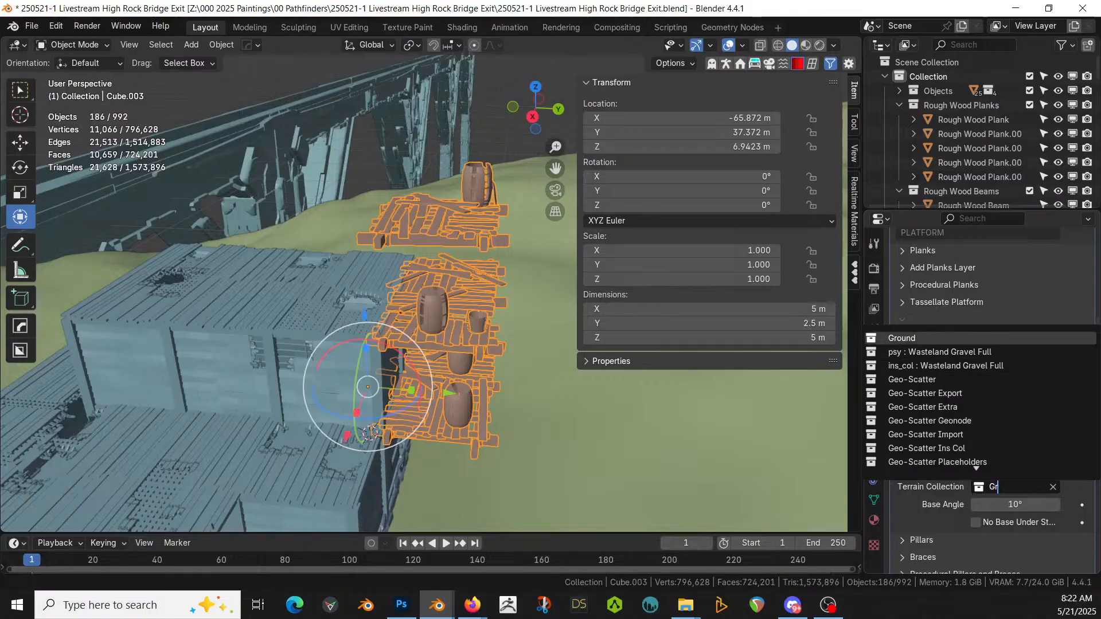
{"action": "left_click", "coordinate": [904, 339]}
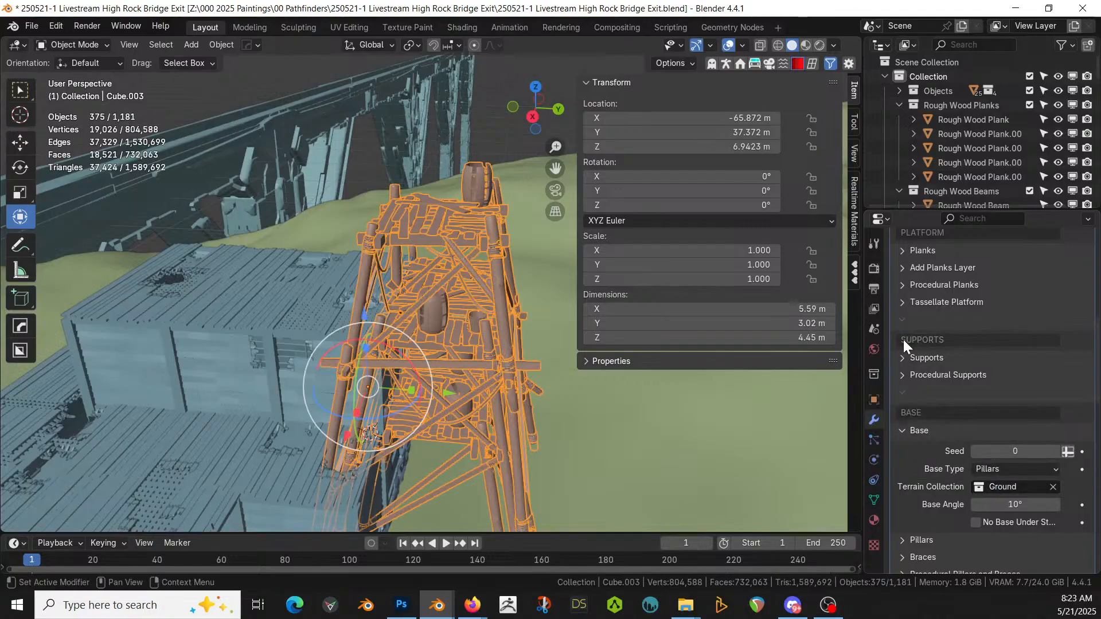
Step: Set the Base Angle of the extension platform's pillars to 0°
{"action": "left_click", "coordinate": [1017, 502]}
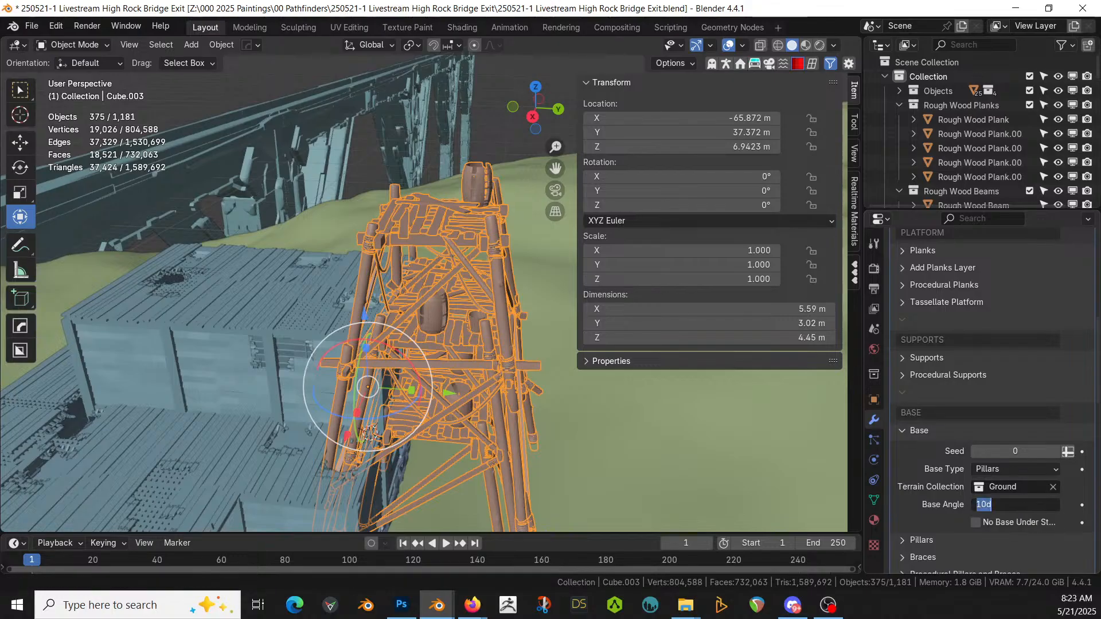
{"action": "type", "text": "0"}
{"action": "key", "text": "Return"}
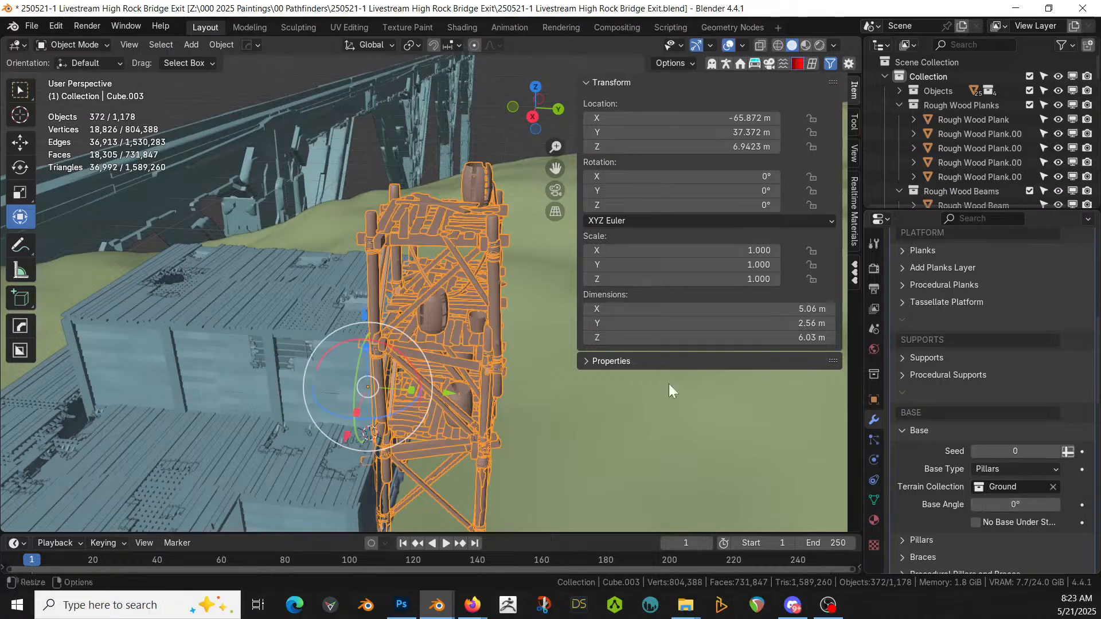
Step: Clear the Scatter Collection in the extension platform's Scatter on Platform settings to remove the barrels
{"action": "middle_click_drag", "start_coordinate": [568, 396], "coordinate": [642, 376]}
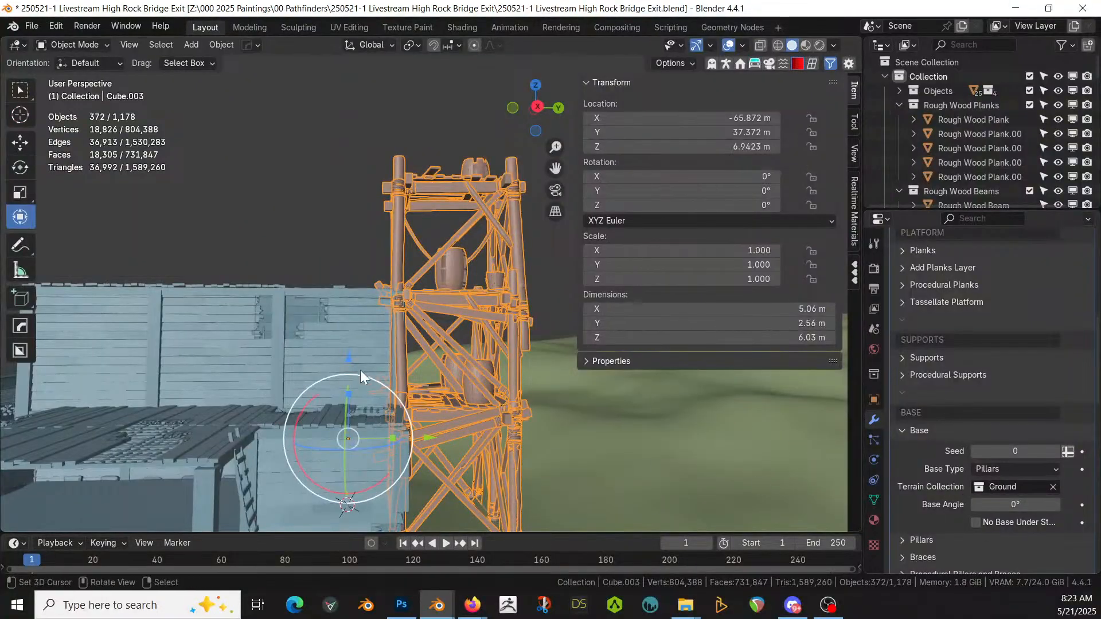
{"action": "middle_click_drag", "start_coordinate": [496, 323], "coordinate": [242, 347]}
{"action": "scroll", "coordinate": [962, 453], "scroll_direction": "down", "scroll_amount": 3}
{"action": "scroll", "coordinate": [961, 448], "scroll_direction": "down", "scroll_amount": 15}
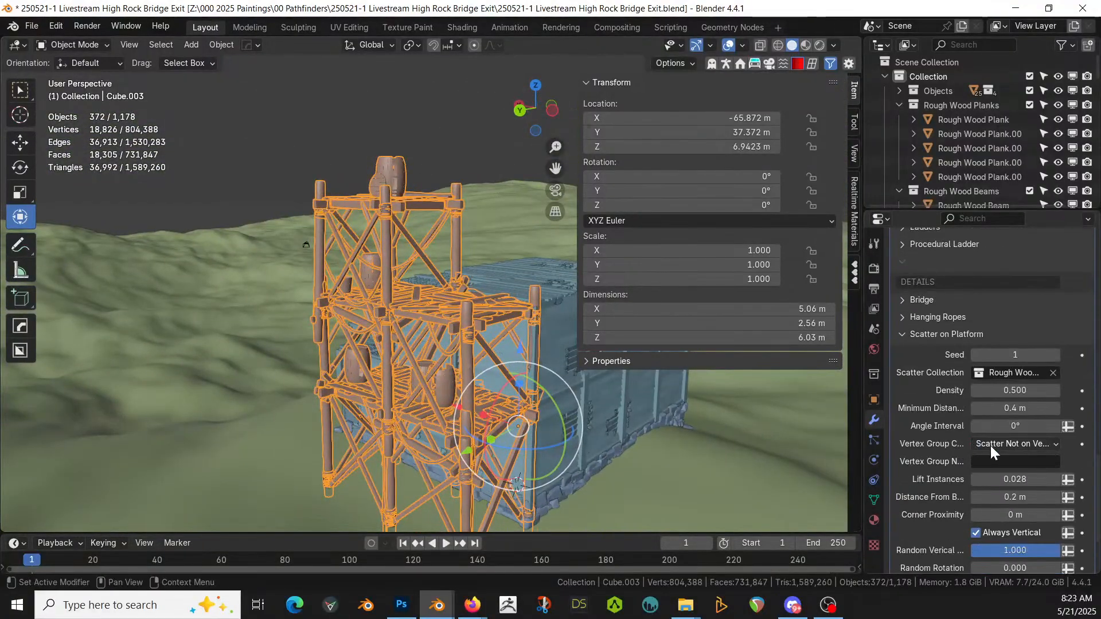
{"action": "left_click", "coordinate": [1053, 373]}
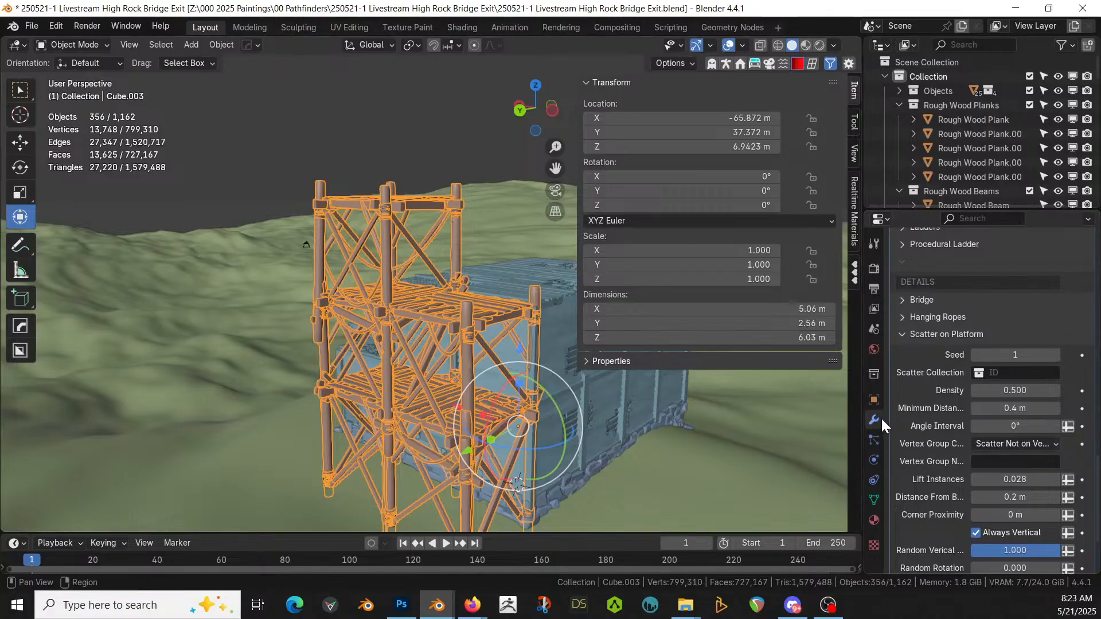
Step: Widen the modifier settings area so full parameter names fit, and collapse the Scatter on Platform settings
{"action": "left_click_drag", "start_coordinate": [884, 415], "coordinate": [717, 428]}
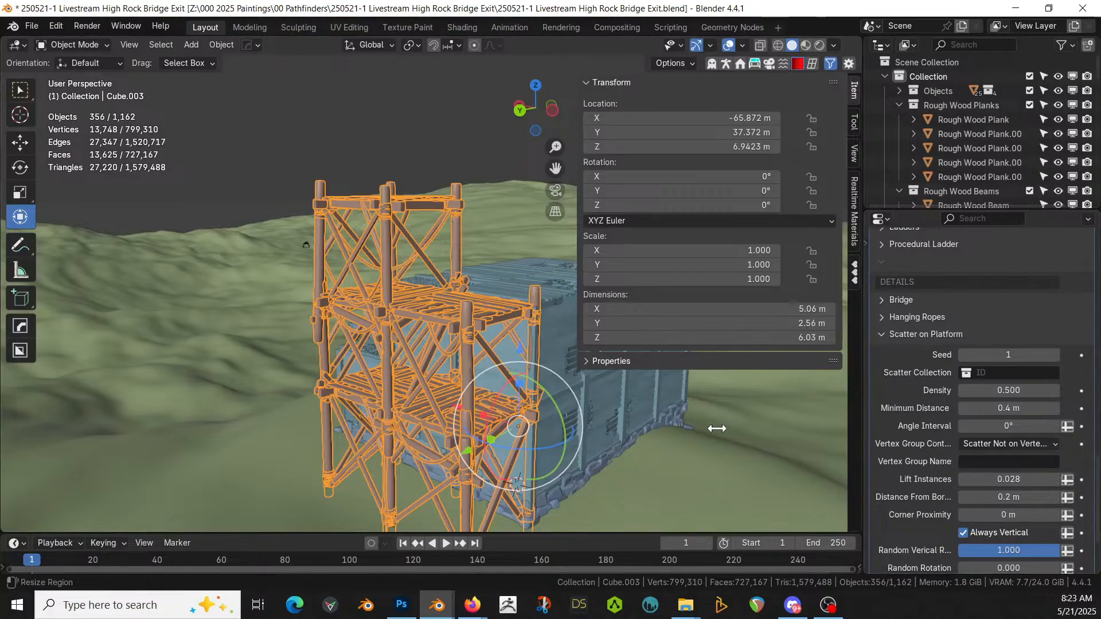
{"action": "left_click_drag", "start_coordinate": [839, 431], "coordinate": [924, 437]}
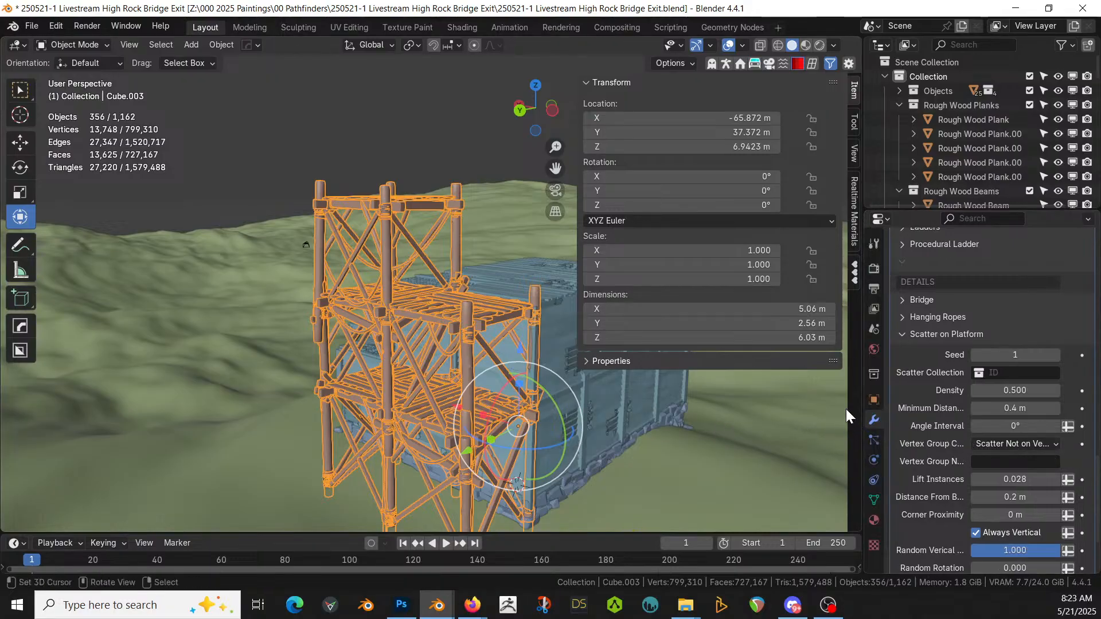
{"action": "left_click_drag", "start_coordinate": [862, 408], "coordinate": [712, 411]}
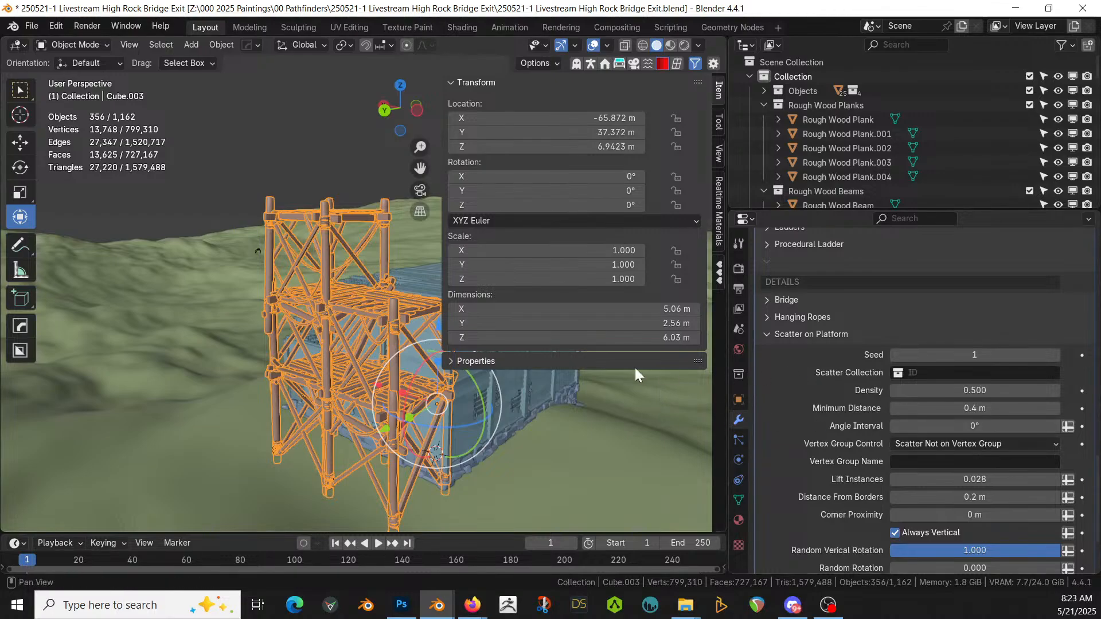
{"action": "left_click", "coordinate": [772, 334]}
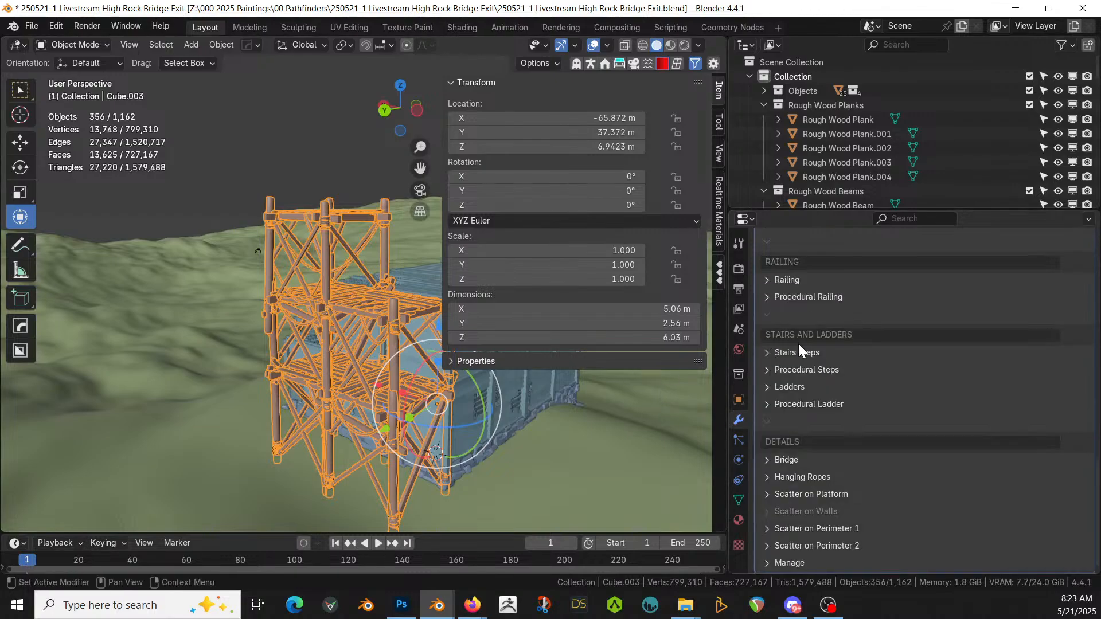
Step: Turn off the braces in the extension platform's base settings
{"action": "mouse_move", "coordinate": [445, 497]}
{"action": "middle_mouse_down"}
{"action": "mouse_move", "coordinate": [298, 515]}
{"action": "mouse_move", "coordinate": [418, 459]}
{"action": "mouse_move", "coordinate": [455, 483]}
{"action": "mouse_move", "coordinate": [468, 505]}
{"action": "mouse_move", "coordinate": [458, 510]}
{"action": "middle_mouse_up"}
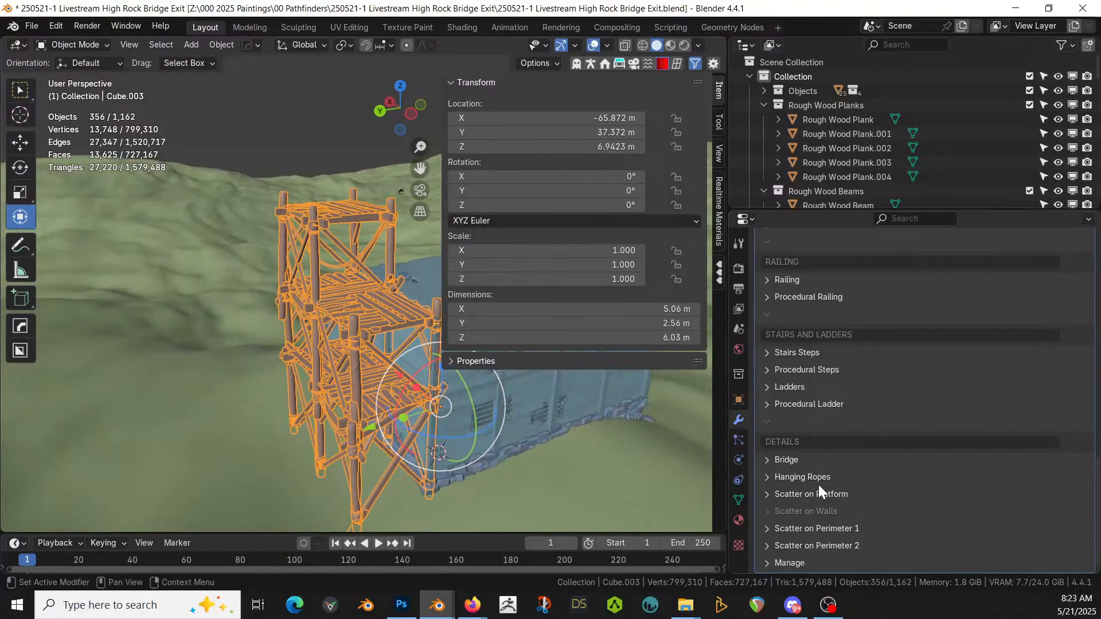
{"action": "scroll", "coordinate": [826, 352], "scroll_direction": "up", "scroll_amount": 6}
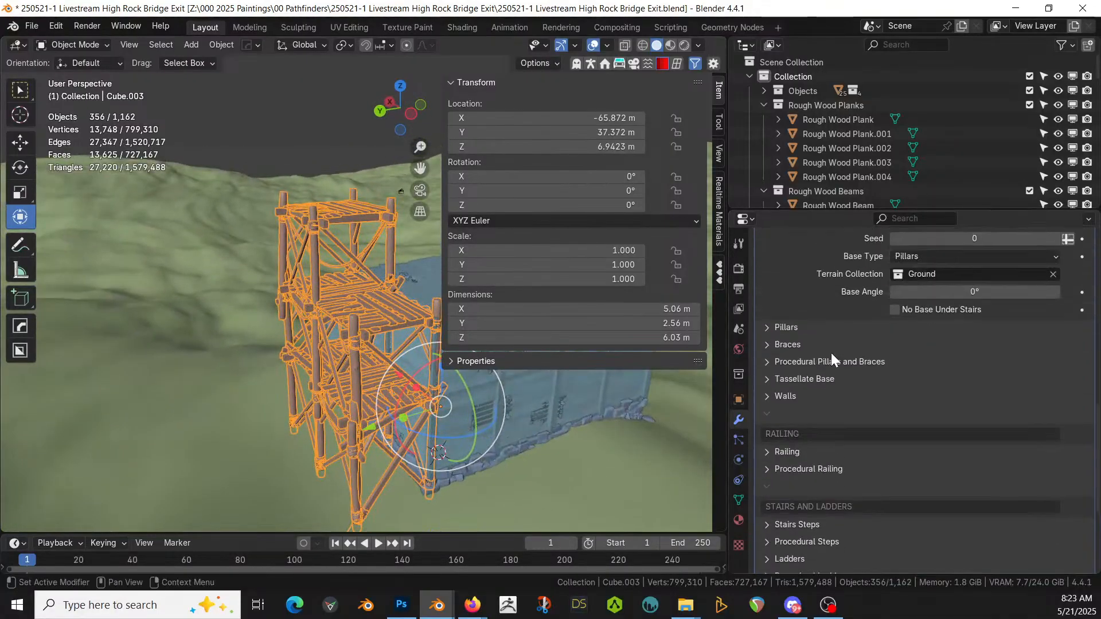
{"action": "left_click", "coordinate": [780, 345]}
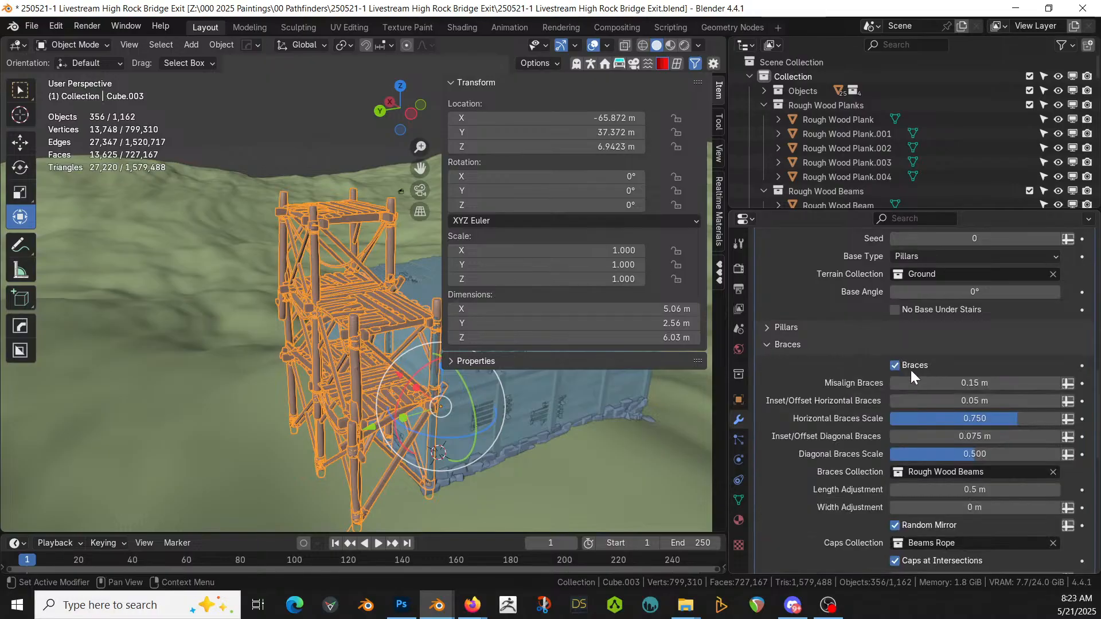
{"action": "left_click", "coordinate": [896, 365]}
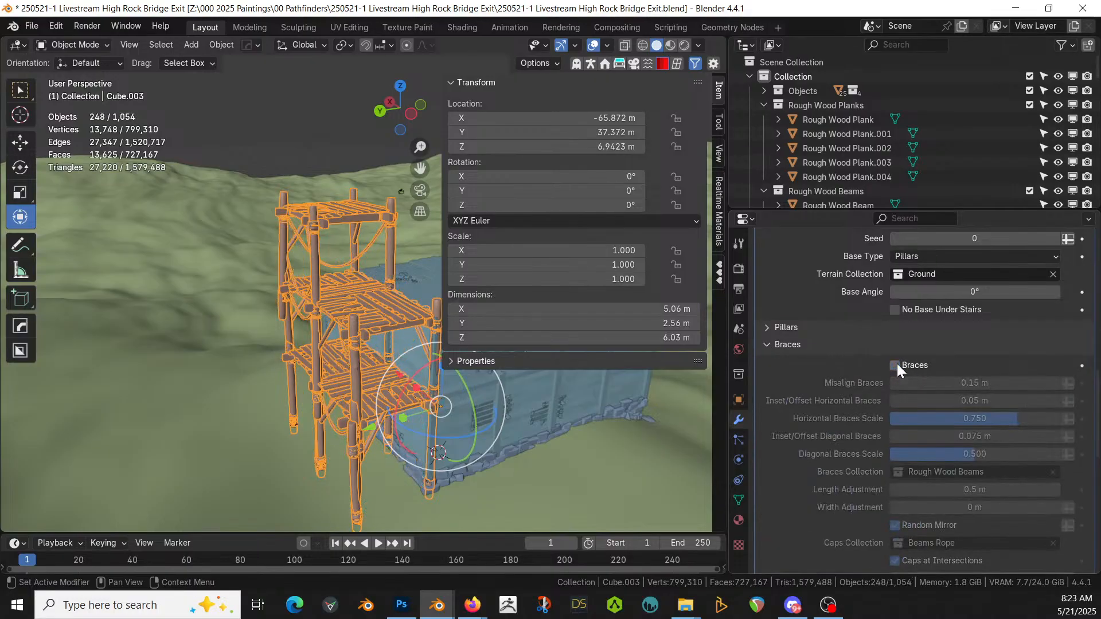
{"action": "middle_click_drag", "start_coordinate": [375, 364], "coordinate": [489, 376]}
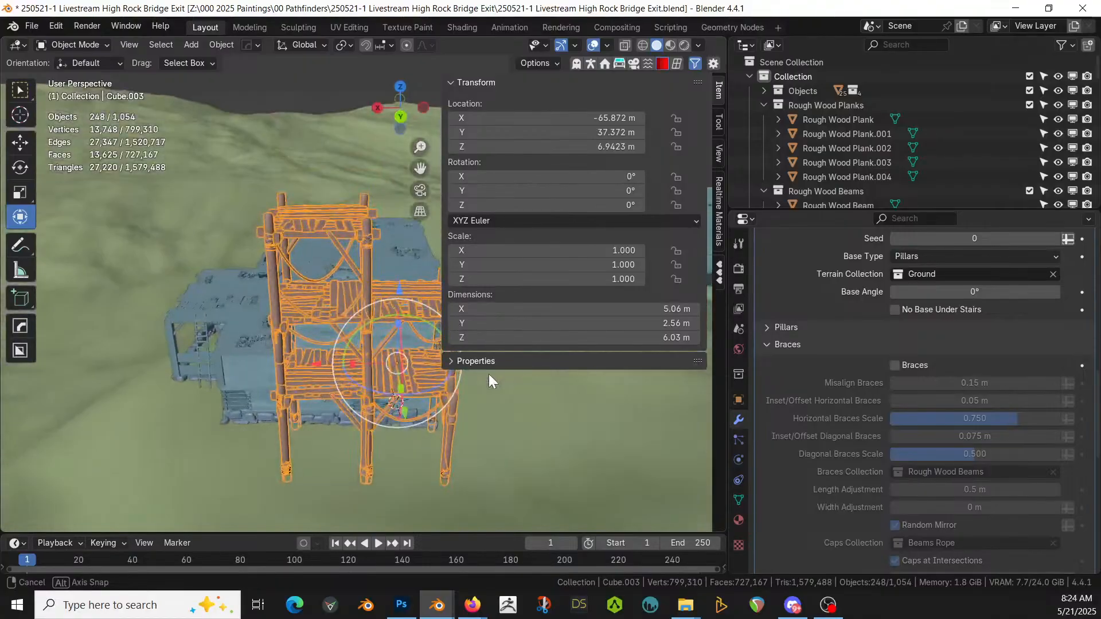
Step: Turn the braces back on in the extension platform's base settings
{"action": "left_click", "coordinate": [895, 365]}
{"action": "middle_click_drag", "start_coordinate": [346, 396], "coordinate": [706, 415]}
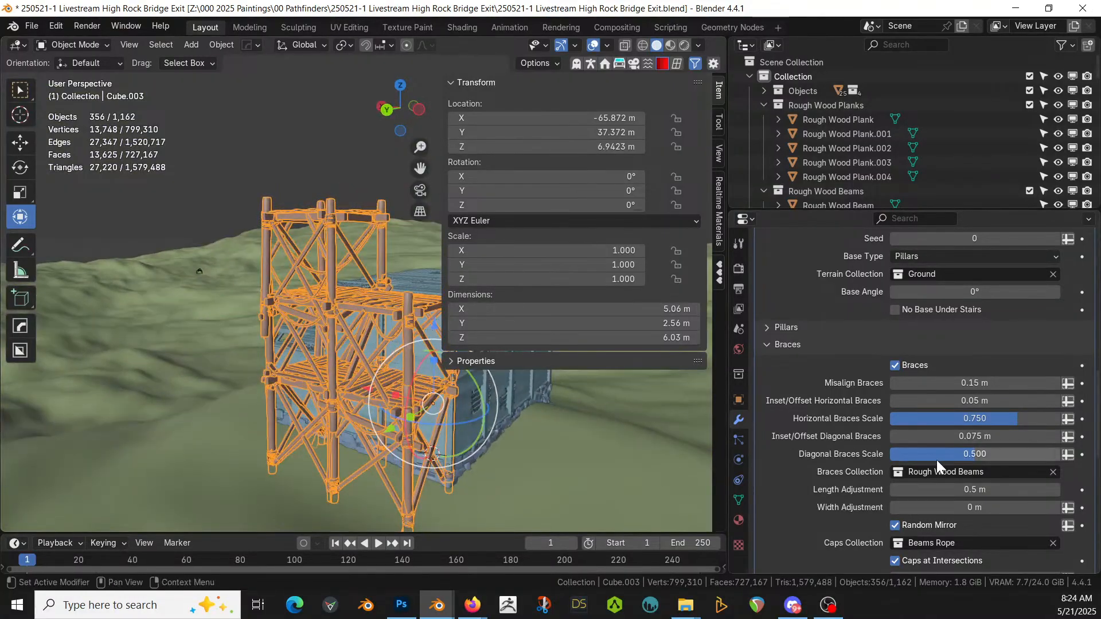
{"action": "scroll", "coordinate": [955, 477], "scroll_direction": "down", "scroll_amount": 2}
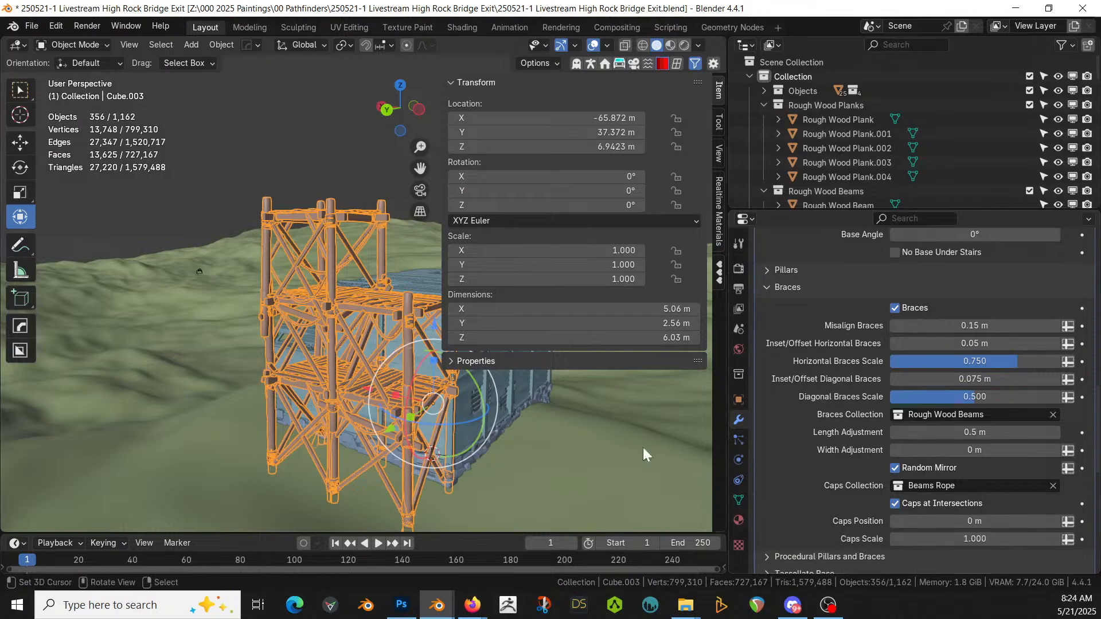
Step: Assign the second material slot, ID Green (Awning), to the scaffold's upper-deck face beside the house roof
{"action": "middle_click_drag", "start_coordinate": [466, 423], "coordinate": [250, 410]}
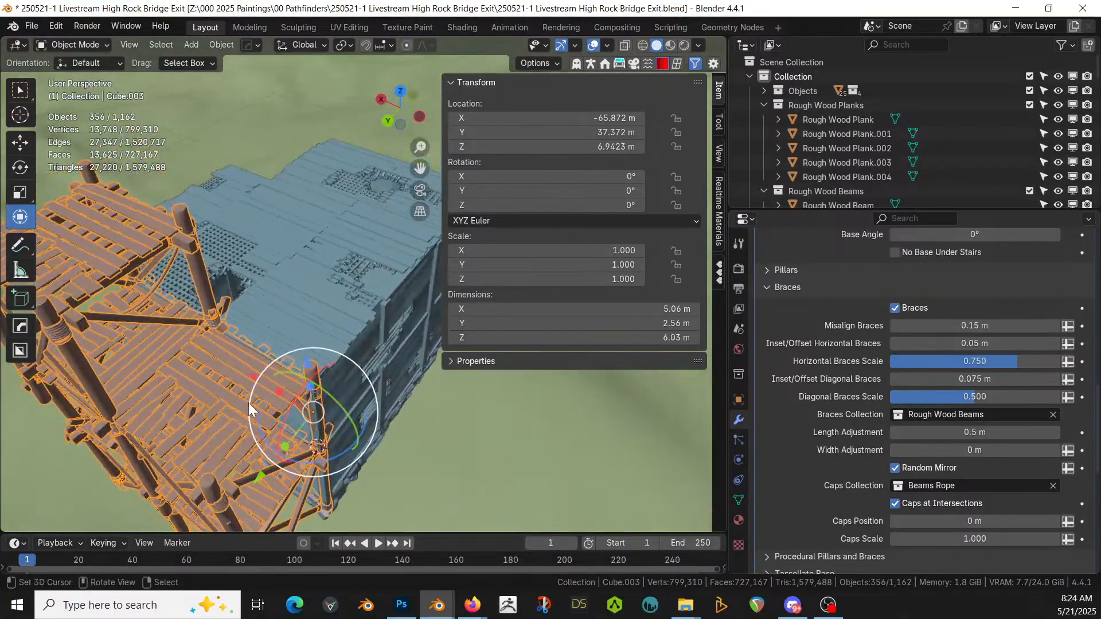
{"action": "left_click", "coordinate": [251, 411]}
{"action": "left_click", "coordinate": [205, 402]}
{"action": "key", "text": "Tab"}
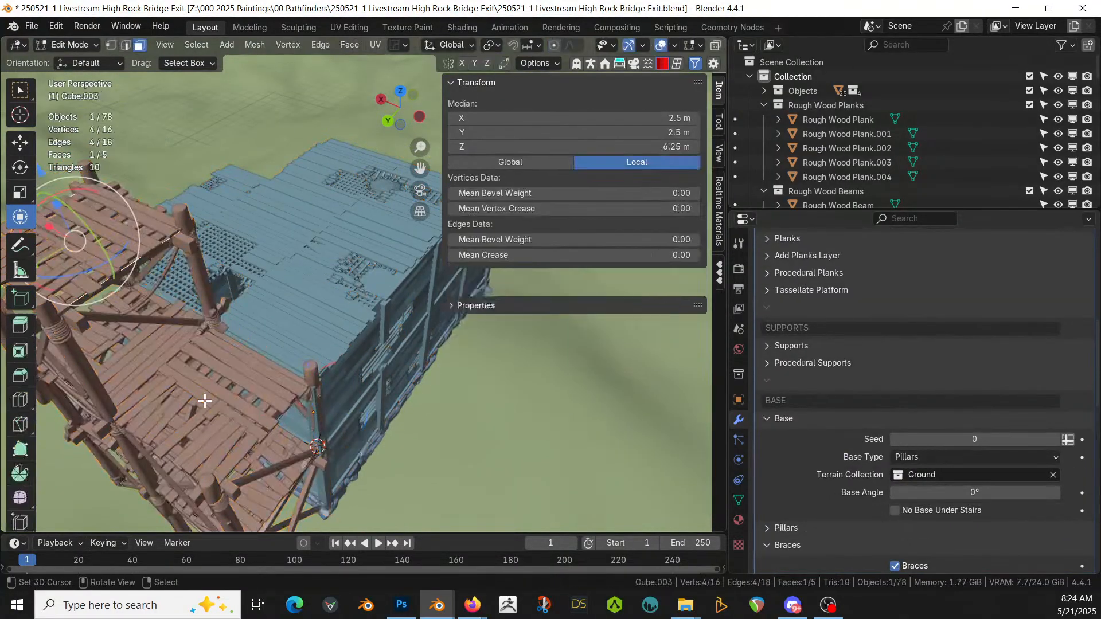
{"action": "left_click", "coordinate": [205, 403]}
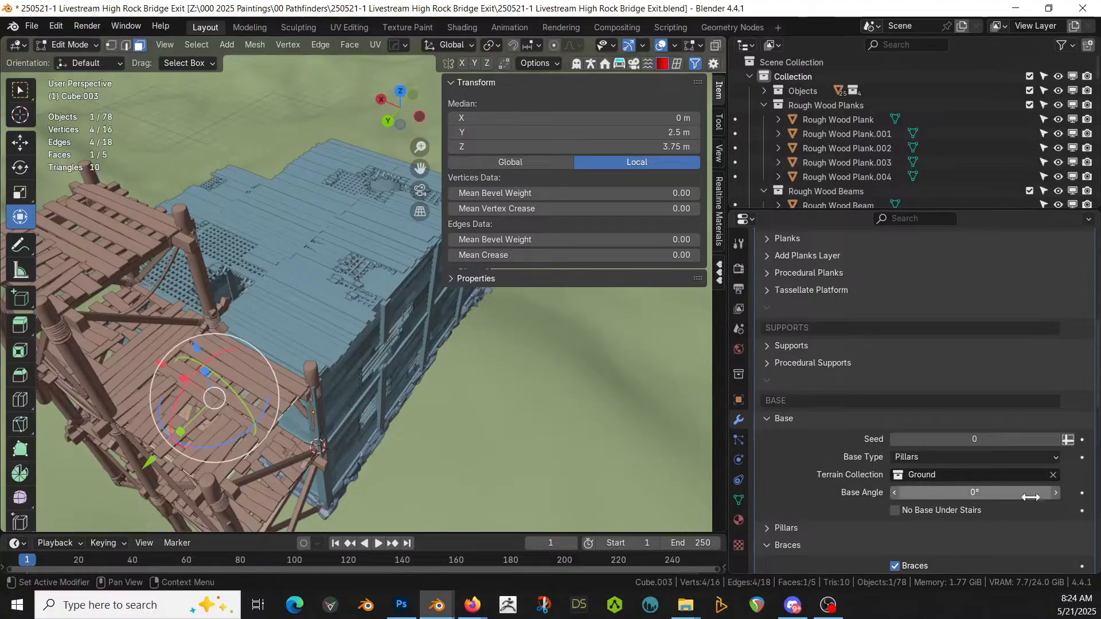
{"action": "left_click", "coordinate": [739, 520]}
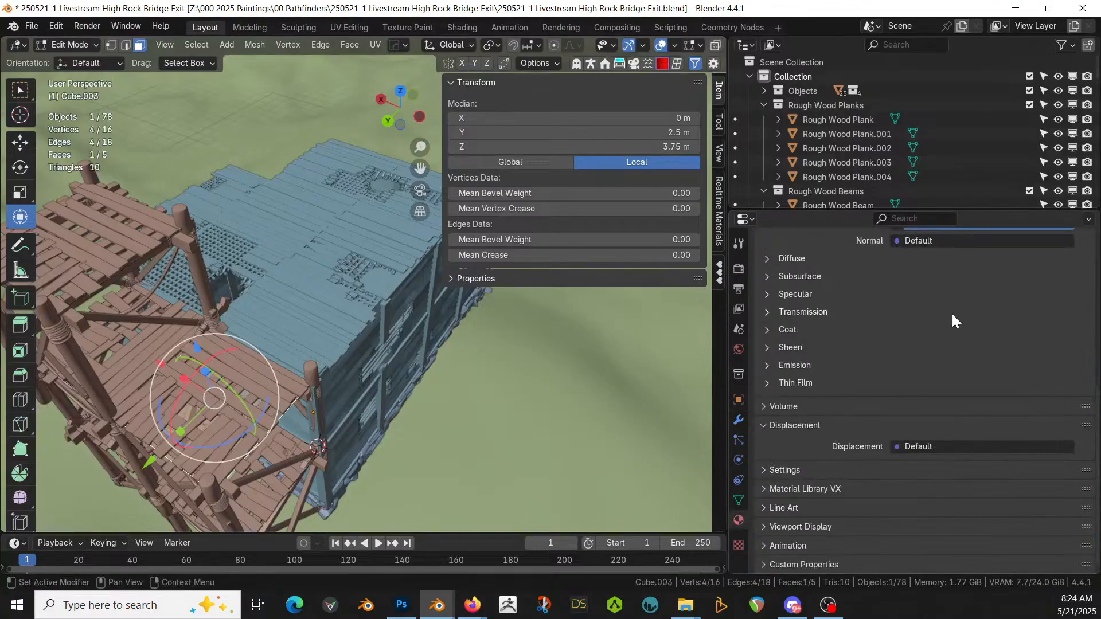
{"action": "scroll", "coordinate": [943, 371], "scroll_direction": "up", "scroll_amount": 8}
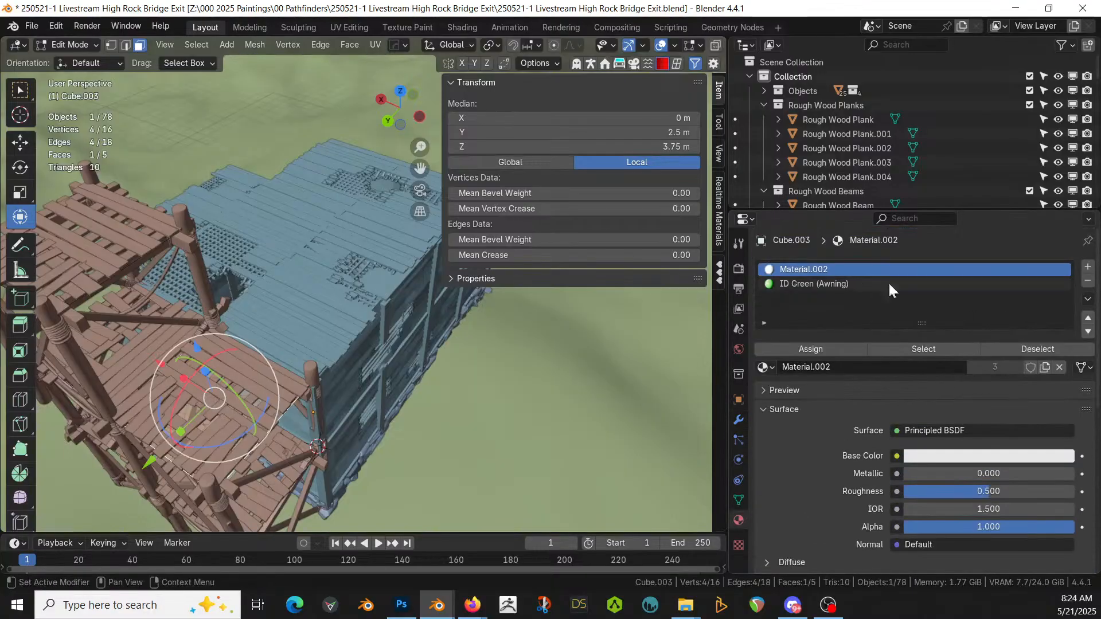
{"action": "left_click", "coordinate": [849, 286]}
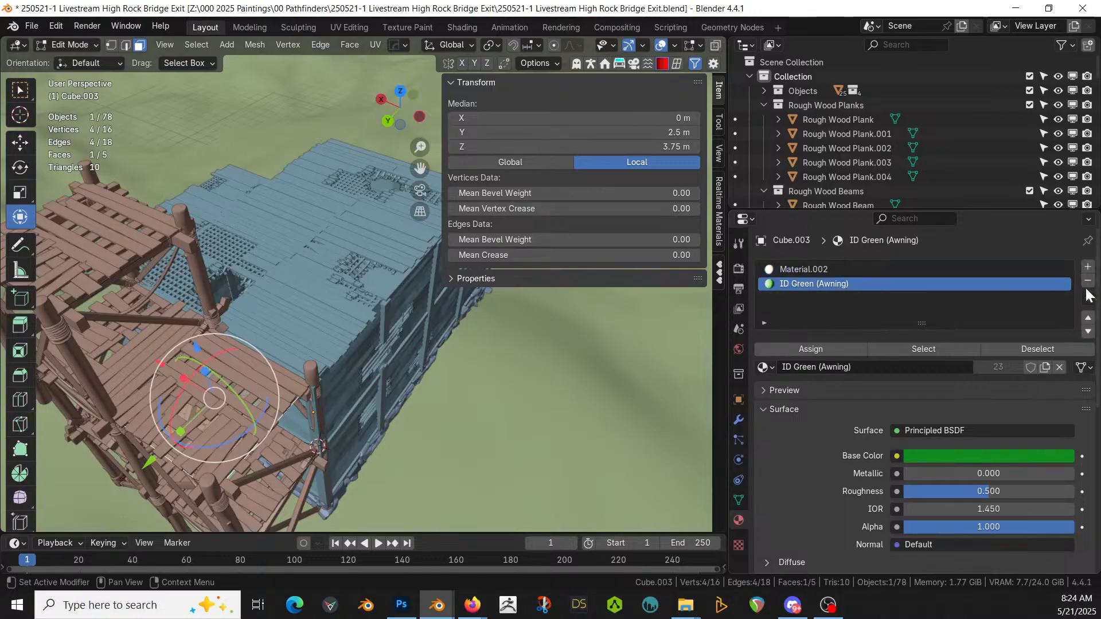
{"action": "left_click", "coordinate": [835, 347]}
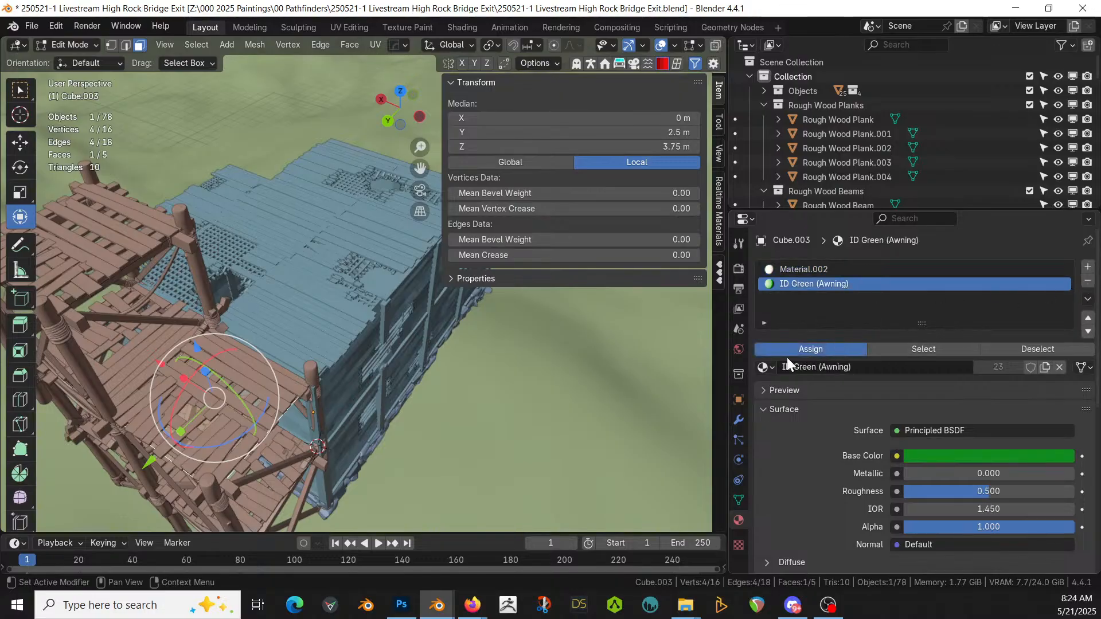
Step: Replace the material in the scaffold's second slot with Balcony and return to Object Mode
{"action": "left_click", "coordinate": [767, 367]}
{"action": "type", "text": "bal"}
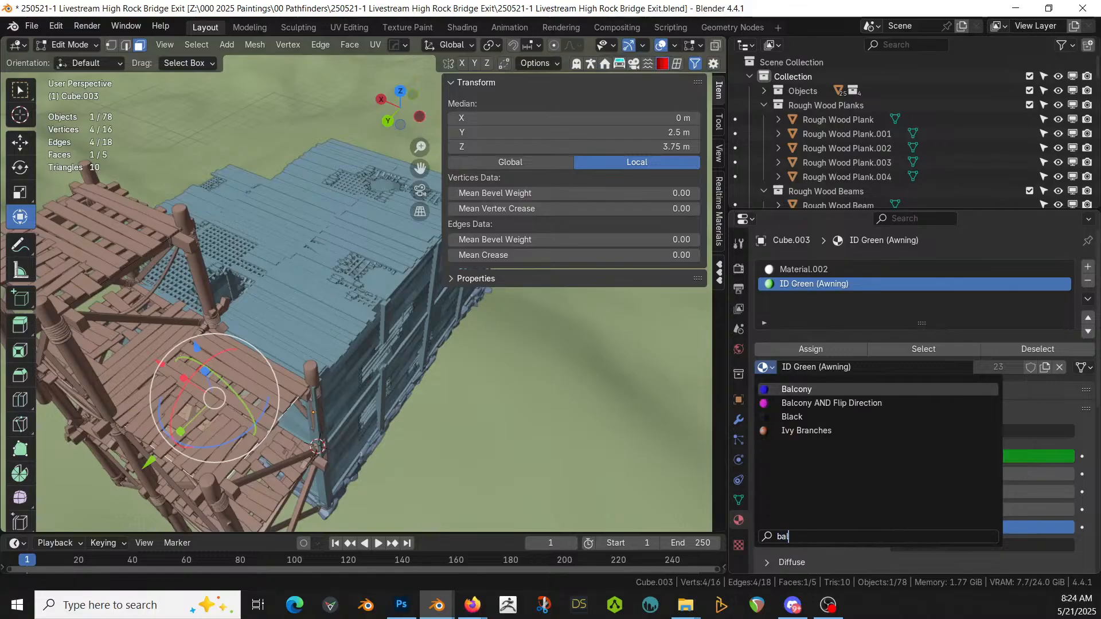
{"action": "key", "text": "Return"}
{"action": "middle_click_drag", "start_coordinate": [189, 387], "coordinate": [362, 325]}
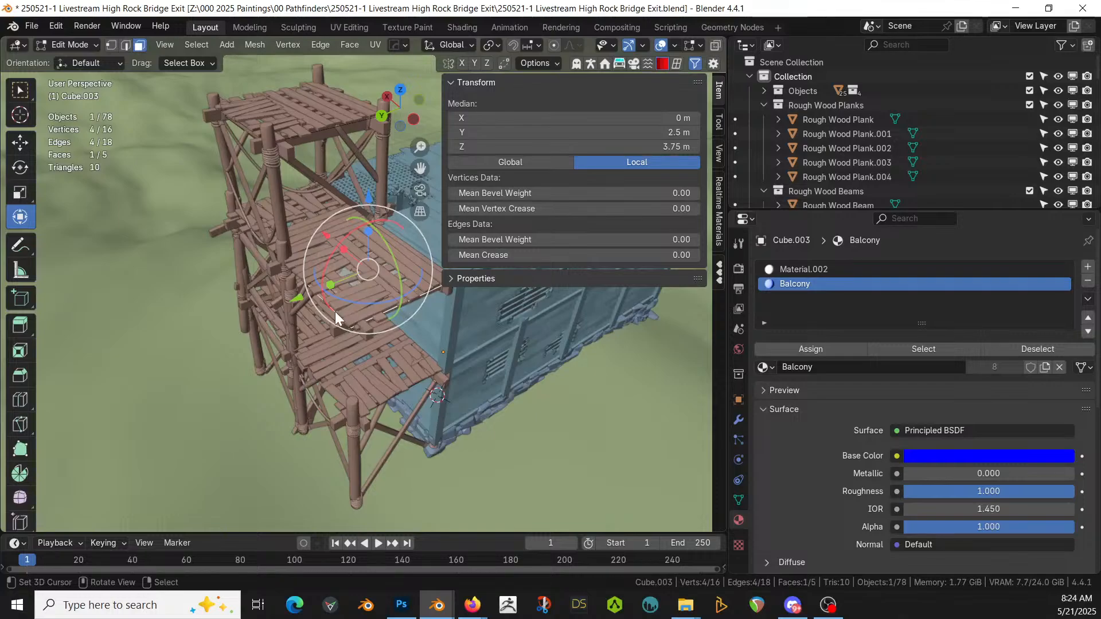
{"action": "key", "text": "Tab"}
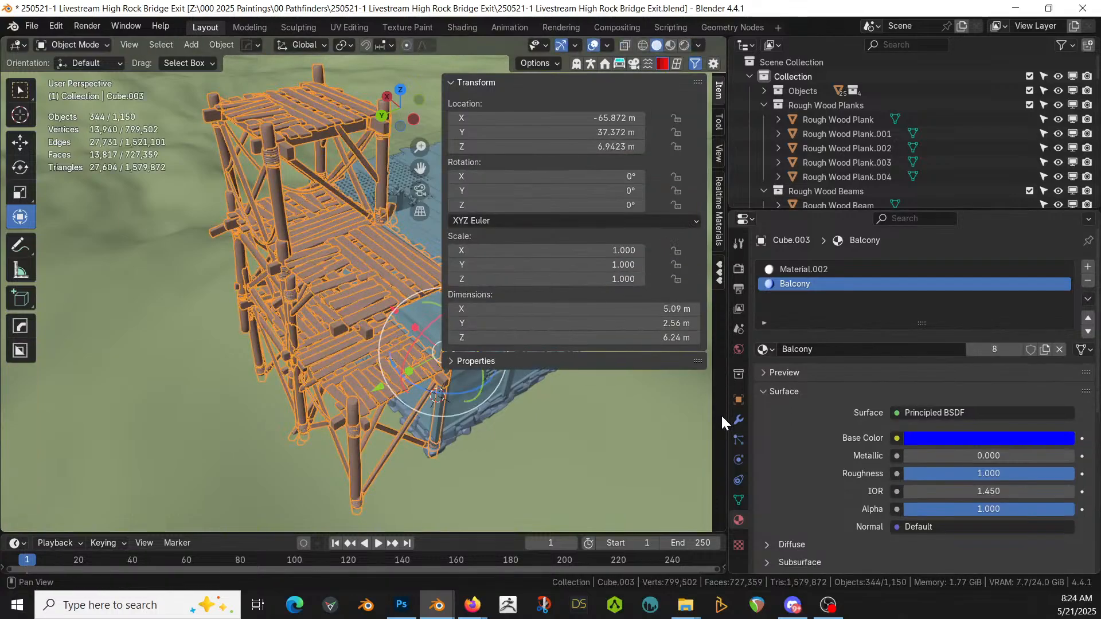
Step: Disable the Platform Generator's display in Edit Mode and extrude the outer edges of two stacked scaffold platform faces 2.5 m along Y
{"action": "left_click", "coordinate": [738, 420]}
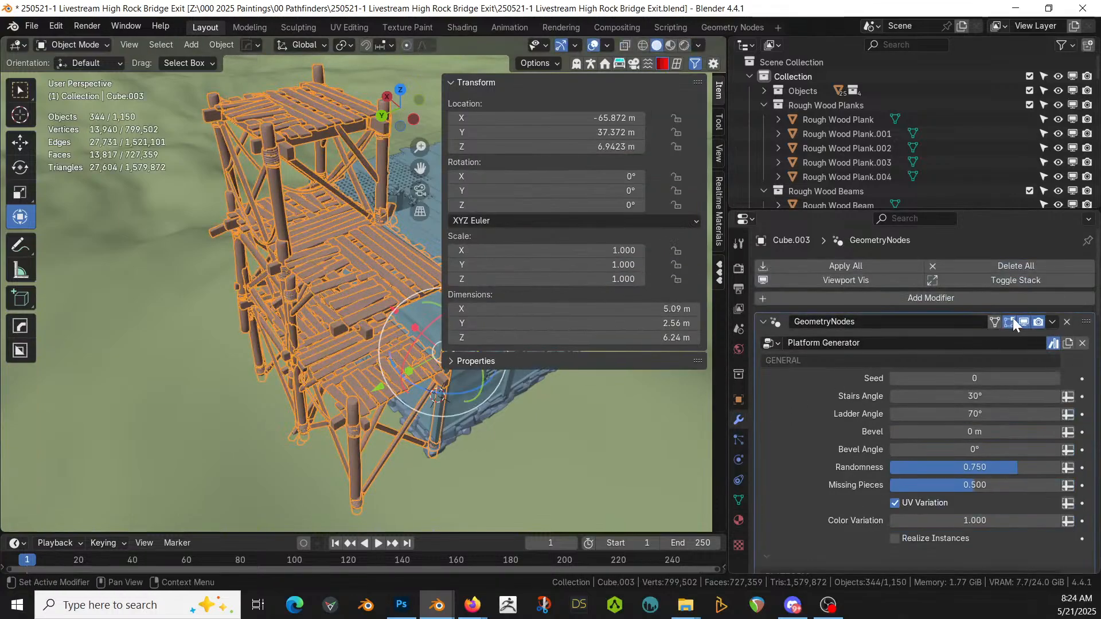
{"action": "key", "text": "Tab"}
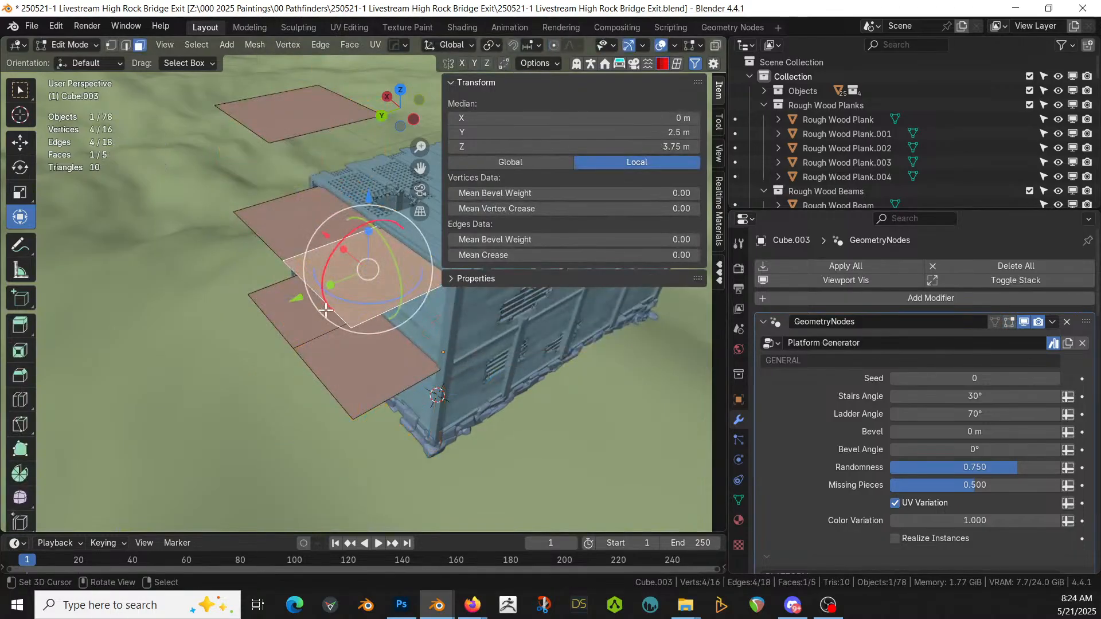
{"action": "key", "text": "2"}
{"action": "left_click", "coordinate": [329, 298]}
{"action": "left_click", "coordinate": [331, 391], "text": "shift"}
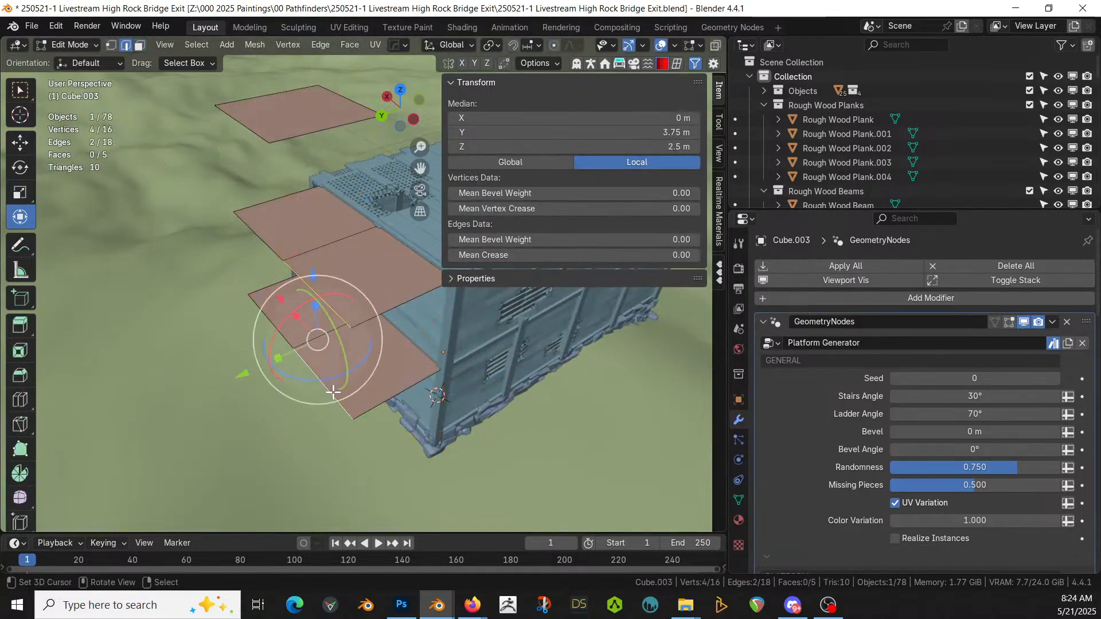
{"action": "key", "text": "KP_7"}
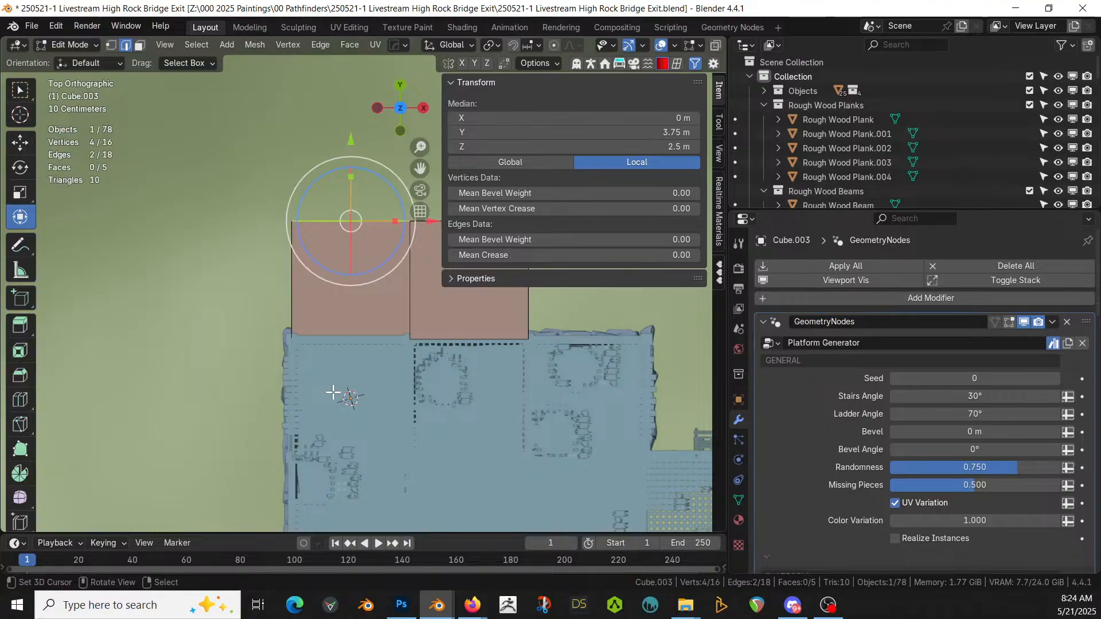
{"action": "type", "text": "ey2.5"}
{"action": "key", "text": "Return"}
Step: Assign Material.002 to the two newly extruded scaffold faces and return to Object Mode
{"action": "key", "text": "3"}
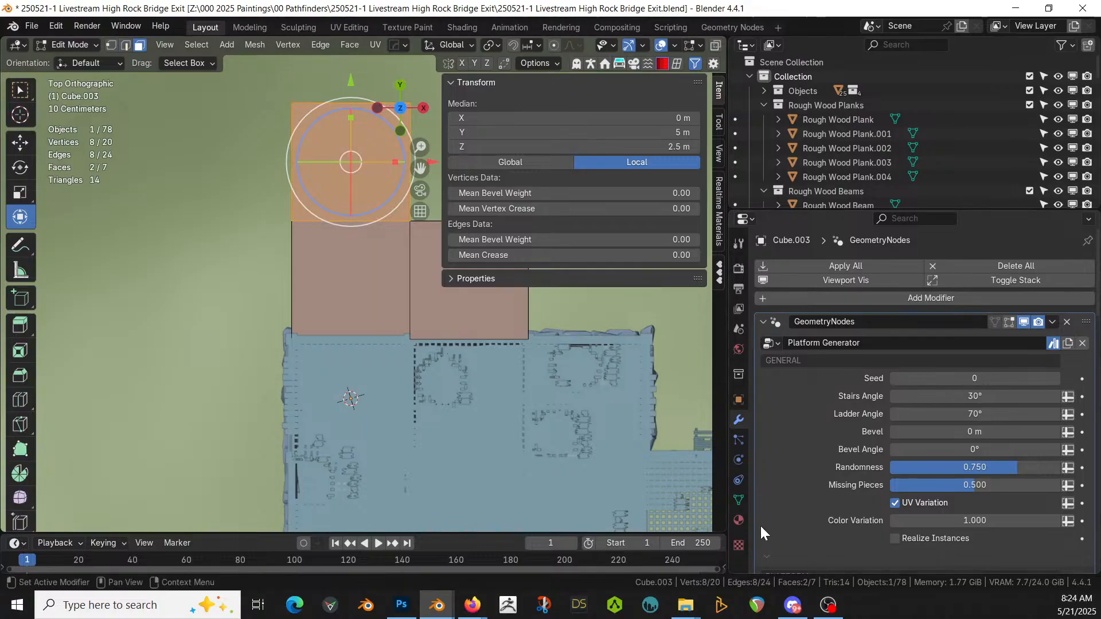
{"action": "left_click", "coordinate": [739, 520]}
{"action": "left_click", "coordinate": [801, 269]}
{"action": "left_click", "coordinate": [803, 349]}
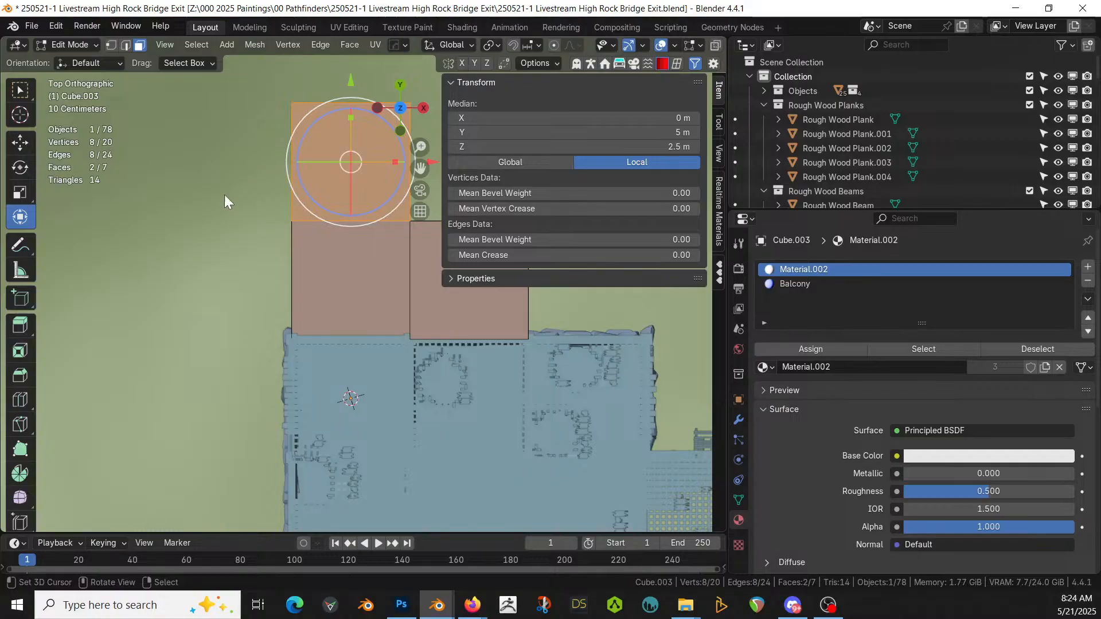
{"action": "key", "text": "Tab"}
{"action": "middle_click_drag", "start_coordinate": [308, 309], "coordinate": [294, 404]}
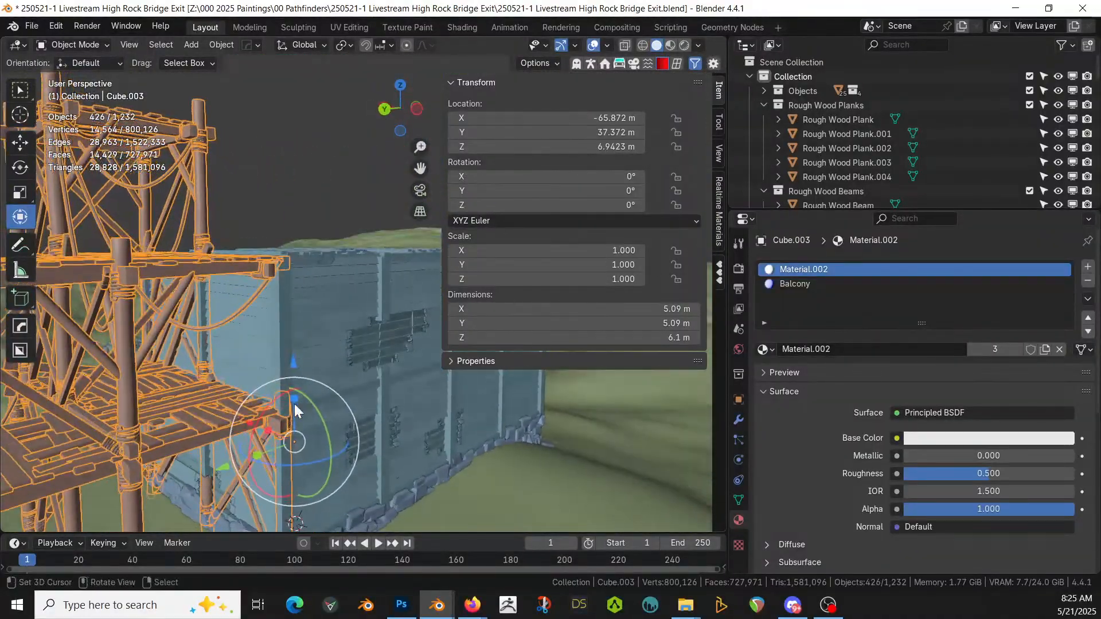
Step: Add an ID Orange (Door) material slot to the house and assign it to the upper wall face facing the scaffold
{"action": "left_click", "coordinate": [242, 336]}
{"action": "key", "text": "Tab"}
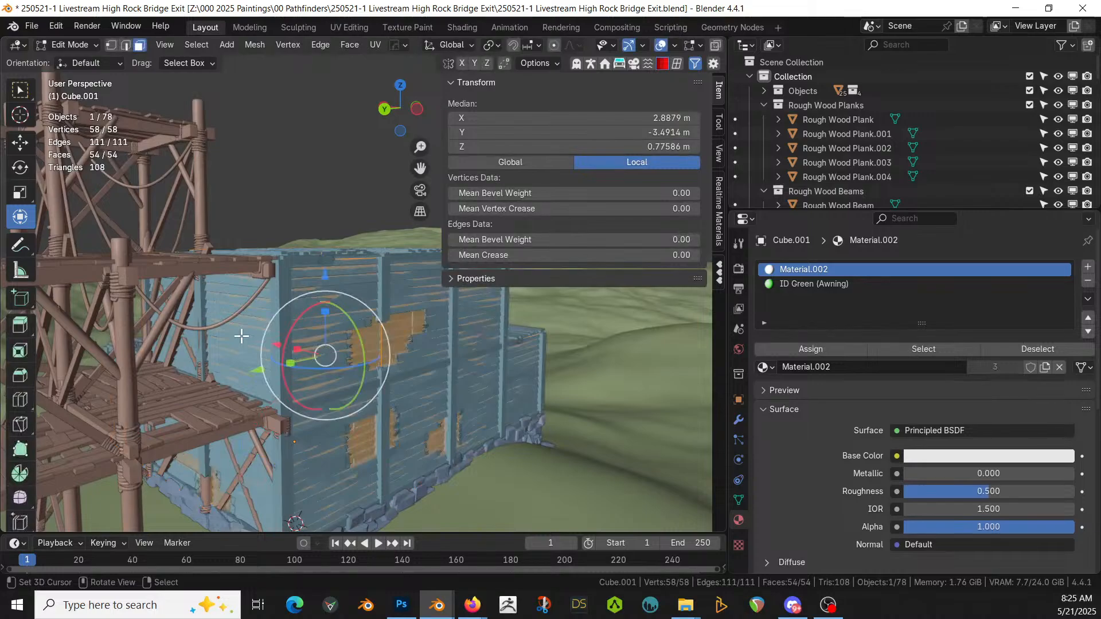
{"action": "left_click", "coordinate": [242, 336]}
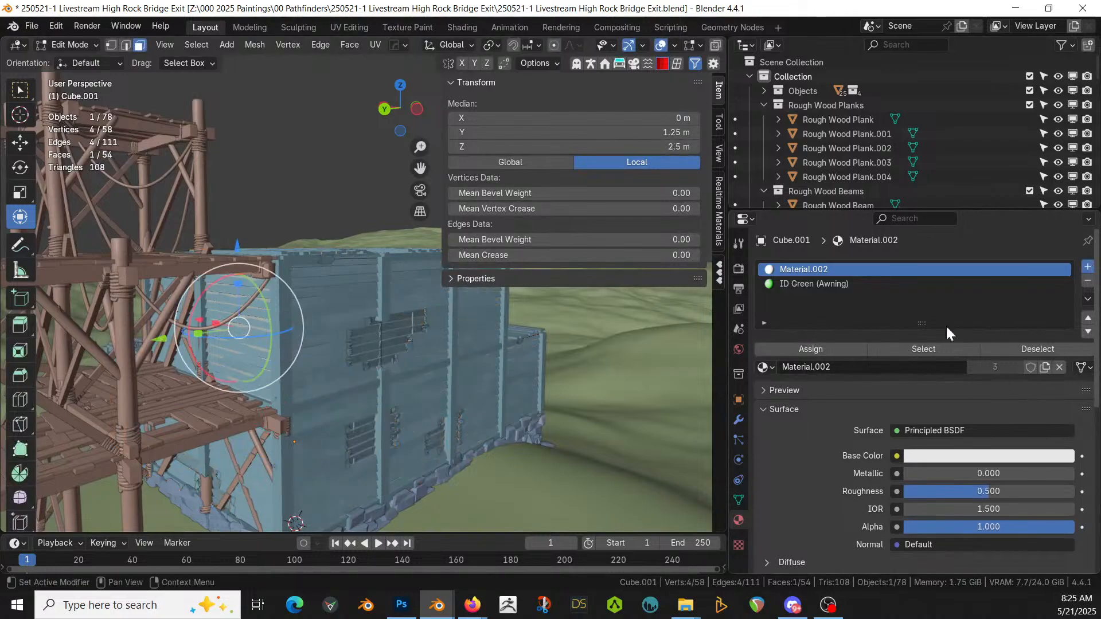
{"action": "left_click", "coordinate": [1087, 267]}
{"action": "left_click", "coordinate": [764, 367]}
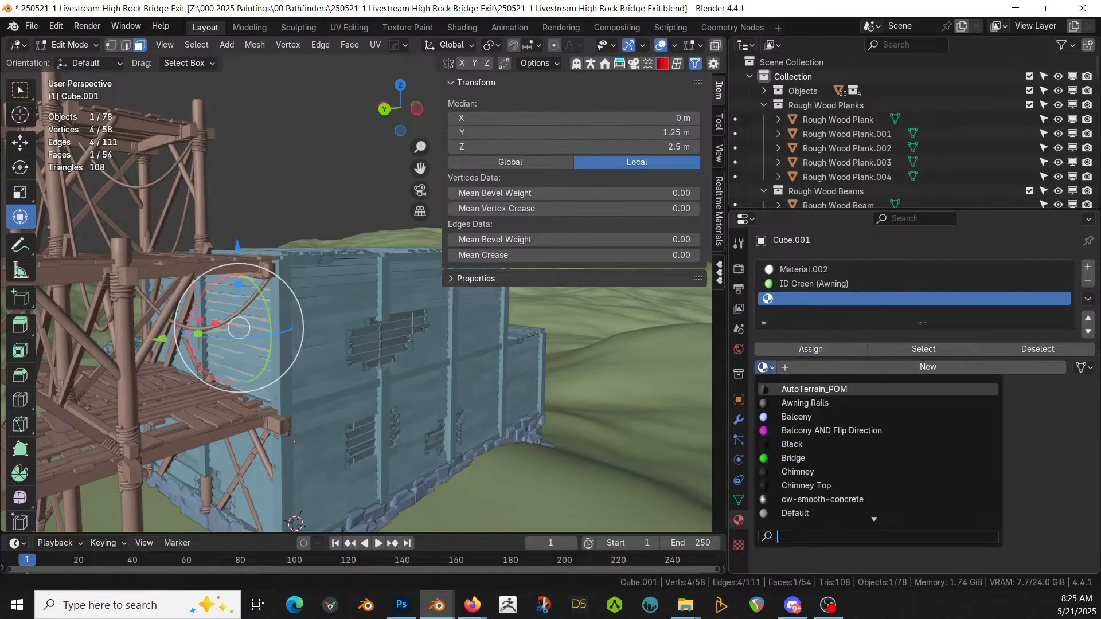
{"action": "type", "text": "ID"}
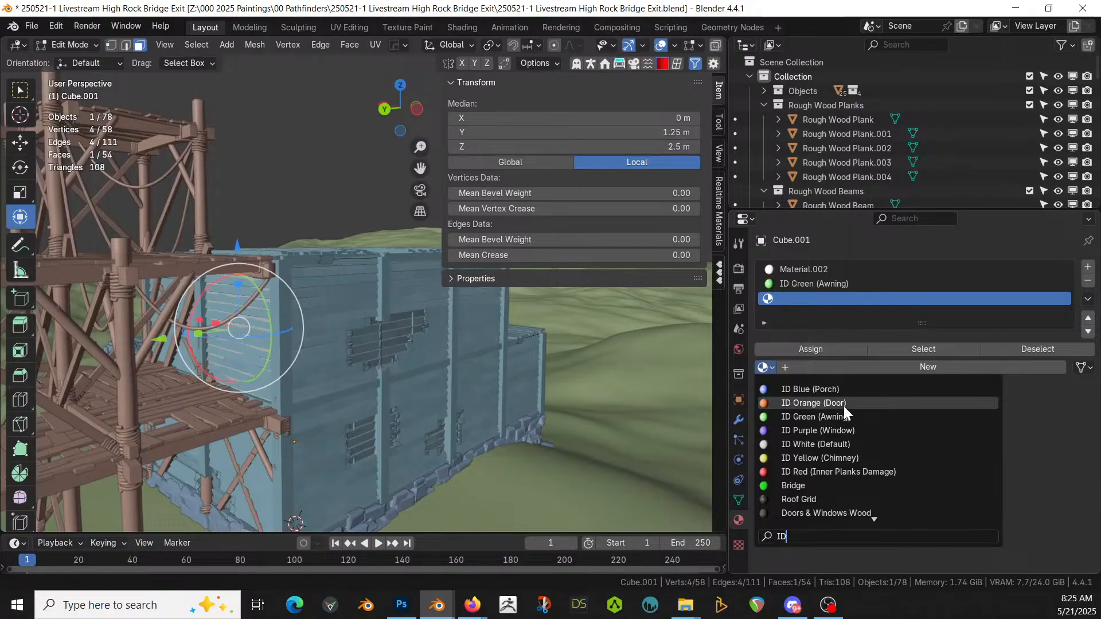
{"action": "left_click", "coordinate": [813, 403]}
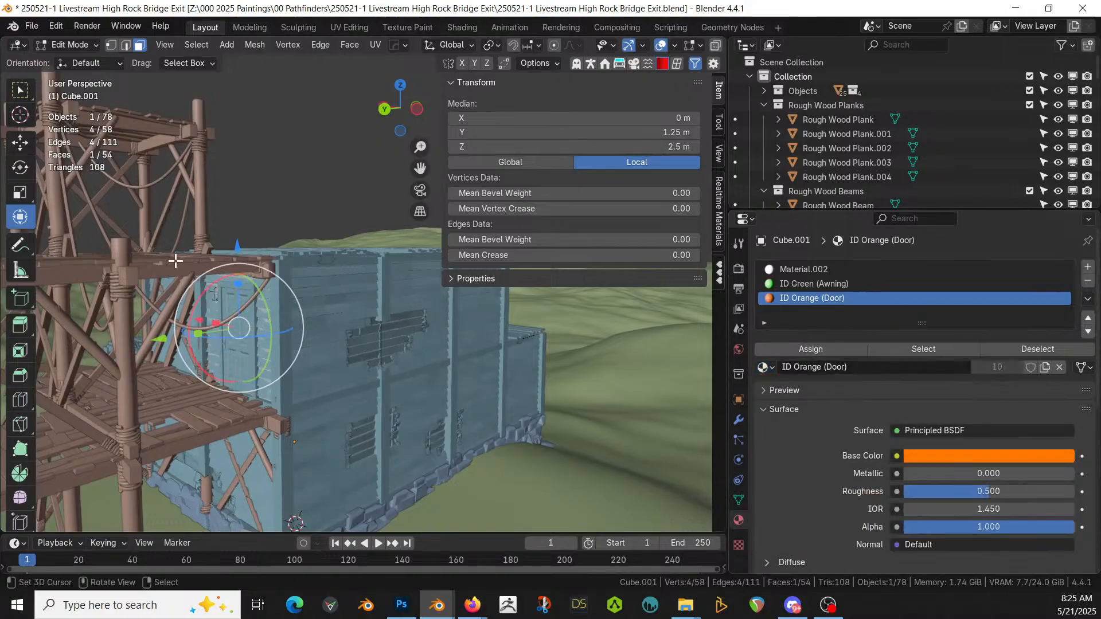
Step: Extrude the house's corner roof face next to the scaffold upward by 2.5 m
{"action": "middle_click_drag", "start_coordinate": [114, 298], "coordinate": [317, 359]}
{"action": "middle_click_drag", "start_coordinate": [357, 394], "coordinate": [406, 430]}
{"action": "left_click", "coordinate": [357, 371]}
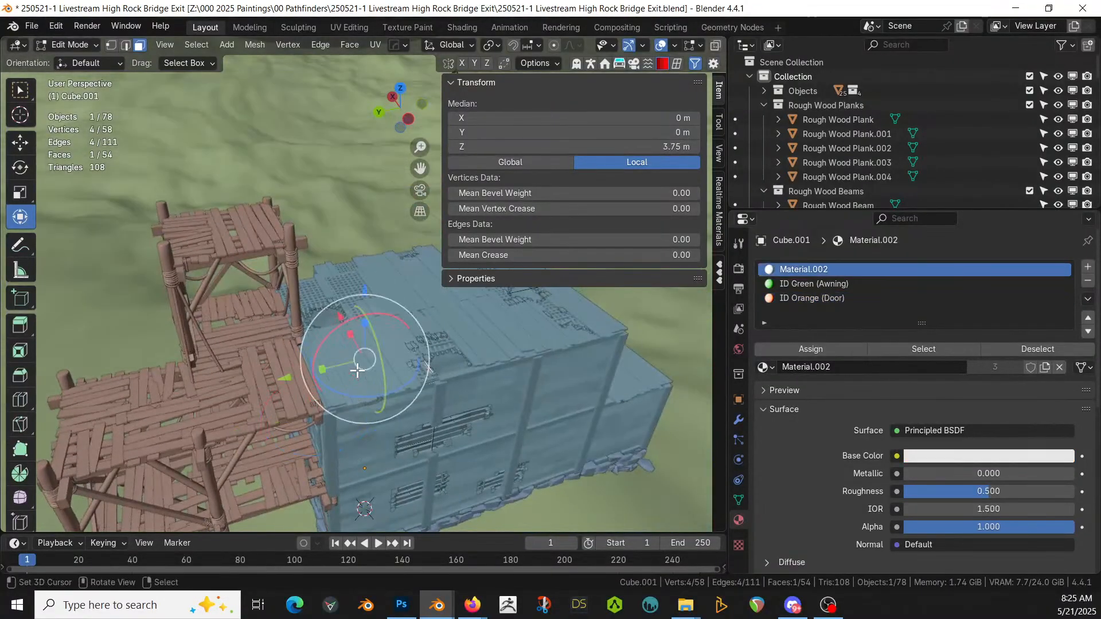
{"action": "key", "text": "Tab"}
{"action": "key", "text": "Tab"}
{"action": "key", "text": "e"}
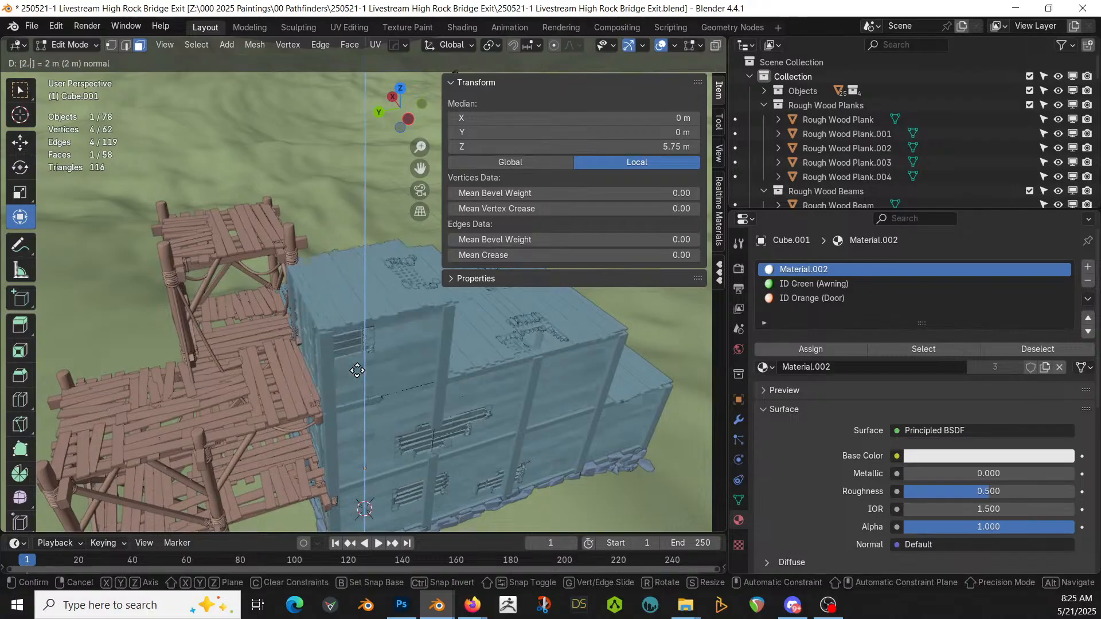
{"action": "left_click", "coordinate": [357, 371]}
{"action": "middle_click_drag", "start_coordinate": [357, 370], "coordinate": [715, 316]}
{"action": "scroll", "coordinate": [59, 329], "scroll_direction": "down", "scroll_amount": 4}
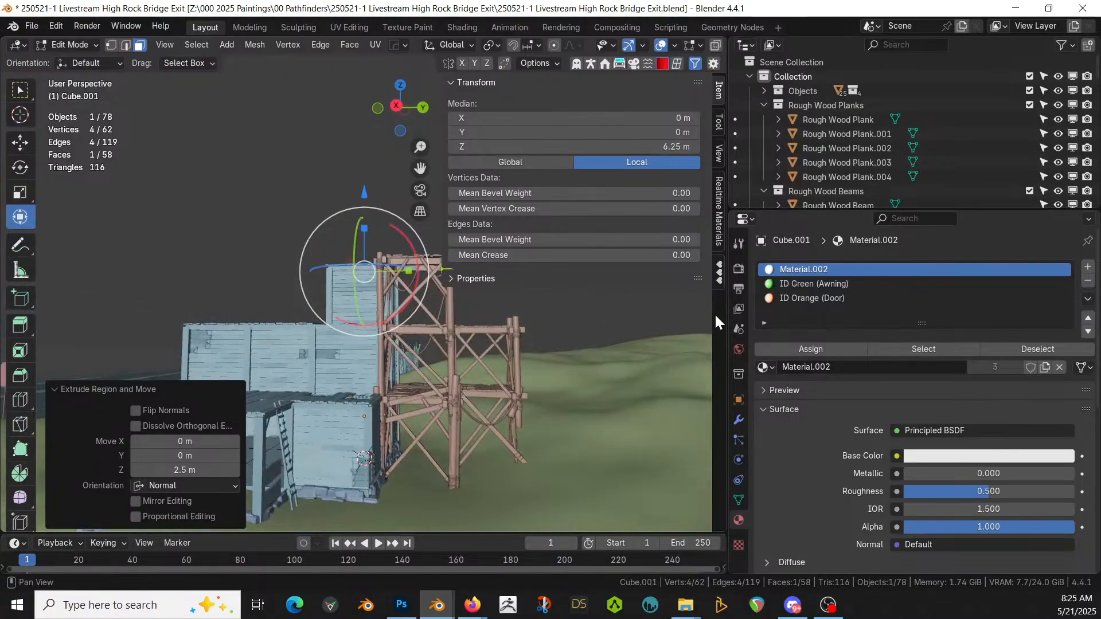
Step: Show the house's original geometry in the _HouseCraft_ modifier
{"action": "middle_click_drag", "start_coordinate": [631, 356], "coordinate": [442, 434]}
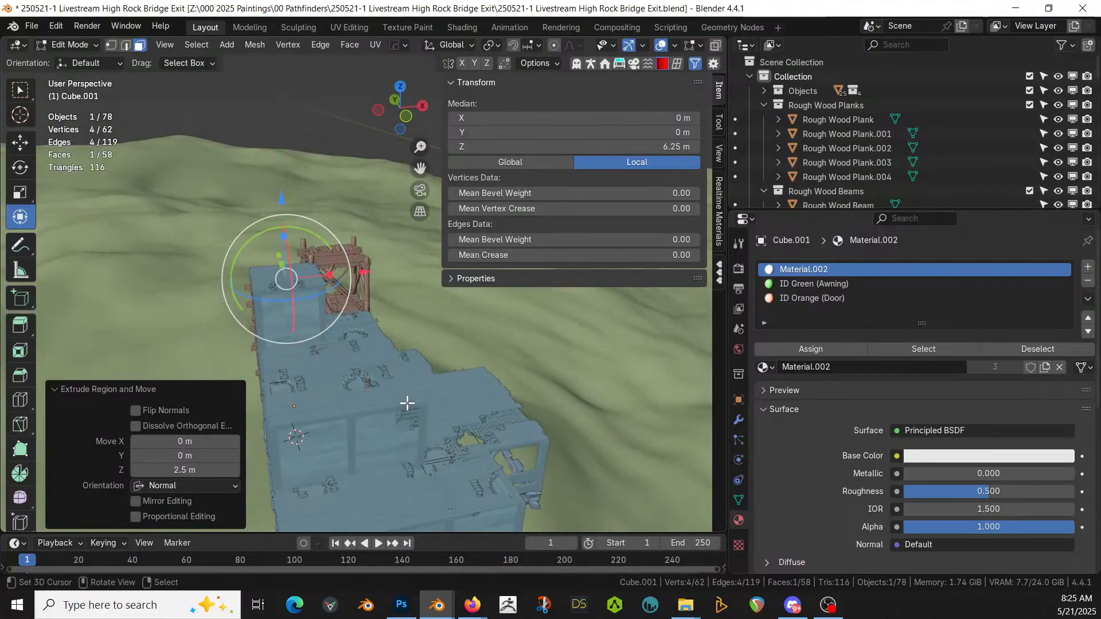
{"action": "left_click", "coordinate": [739, 420]}
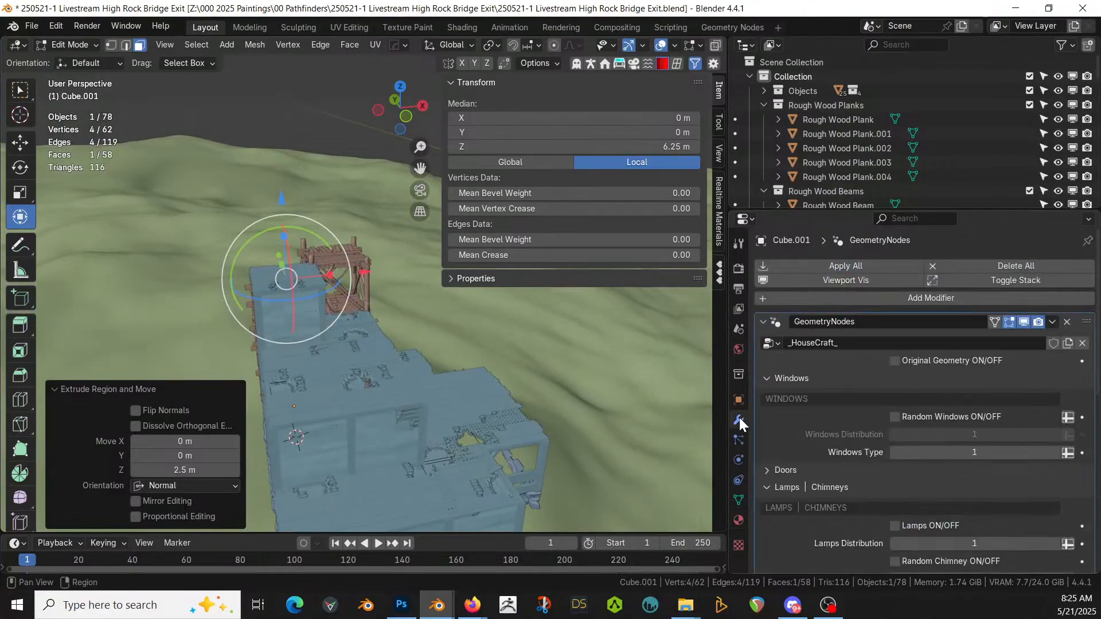
{"action": "left_click", "coordinate": [895, 361]}
{"action": "middle_click_drag", "start_coordinate": [448, 386], "coordinate": [567, 421]}
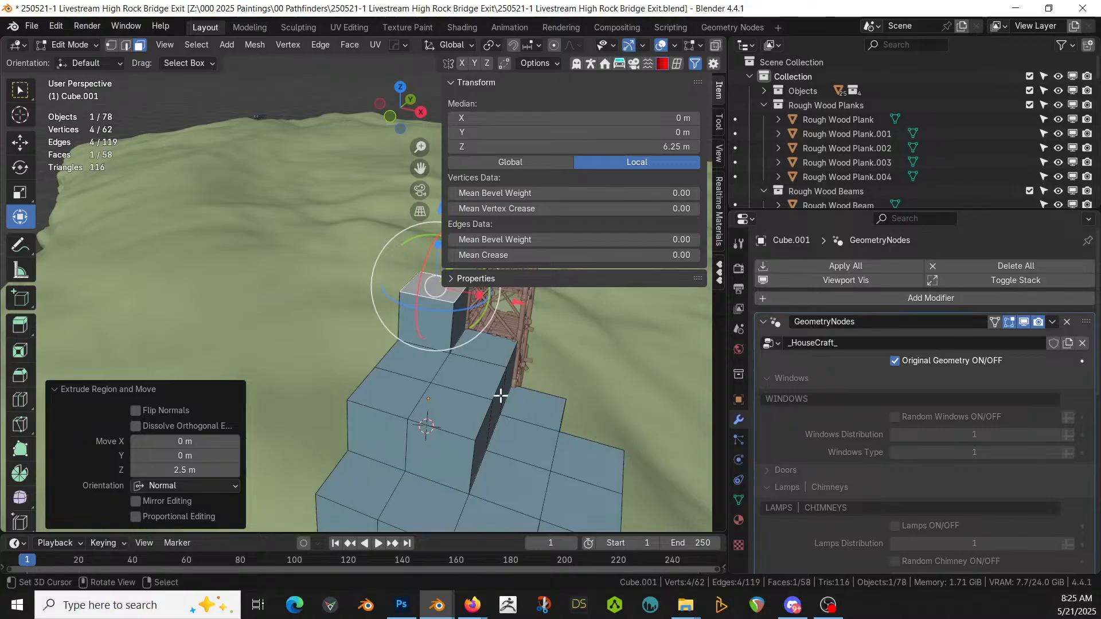
{"action": "key", "text": "2"}
{"action": "right_click", "coordinate": [439, 369]}
{"action": "right_click", "coordinate": [438, 386], "text": "shift"}
{"action": "right_click", "coordinate": [439, 388]}
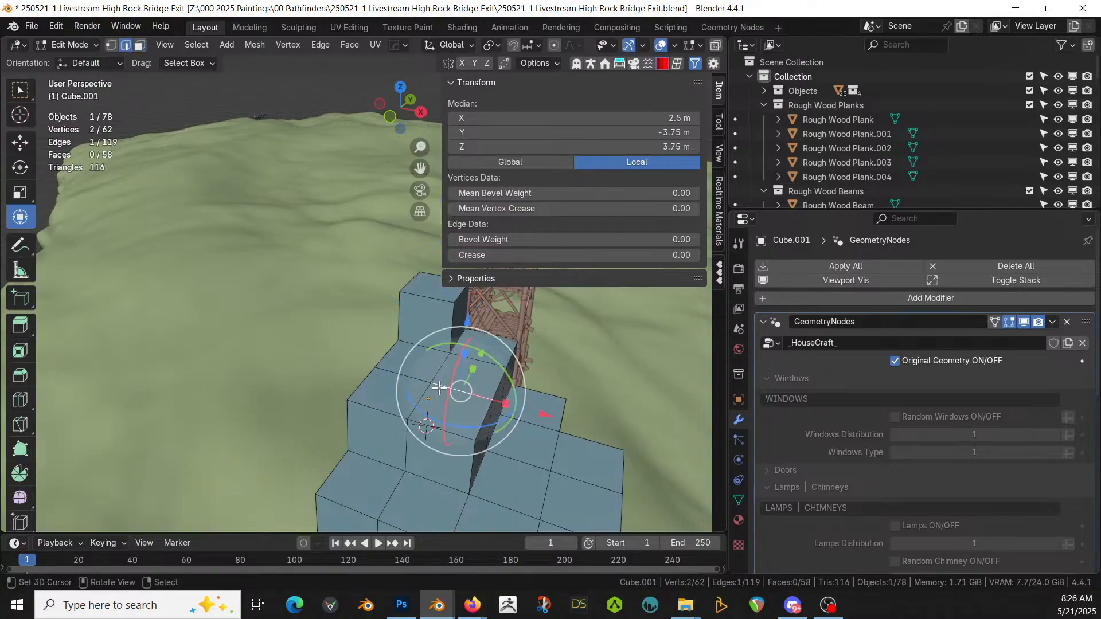
{"action": "right_click", "coordinate": [446, 360]}
{"action": "right_click", "coordinate": [425, 393], "text": "shift"}
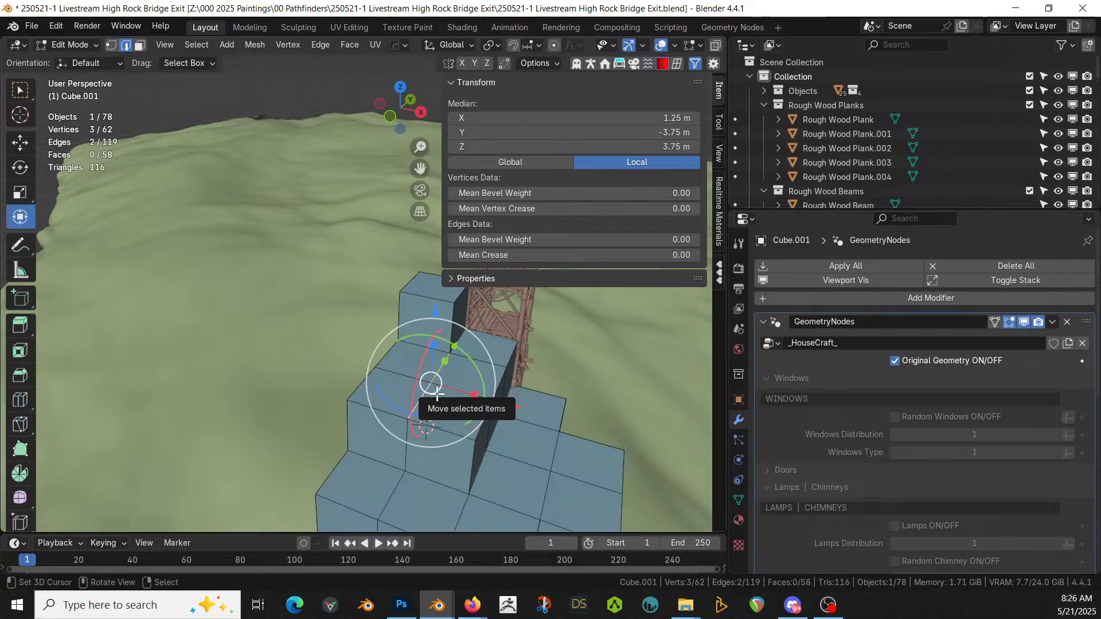
Step: Try to rip the four upper roof faces in front of the tower as a face selection
{"action": "key", "text": "3"}
{"action": "right_click", "coordinate": [433, 367]}
{"action": "right_click", "coordinate": [449, 400], "text": "shift"}
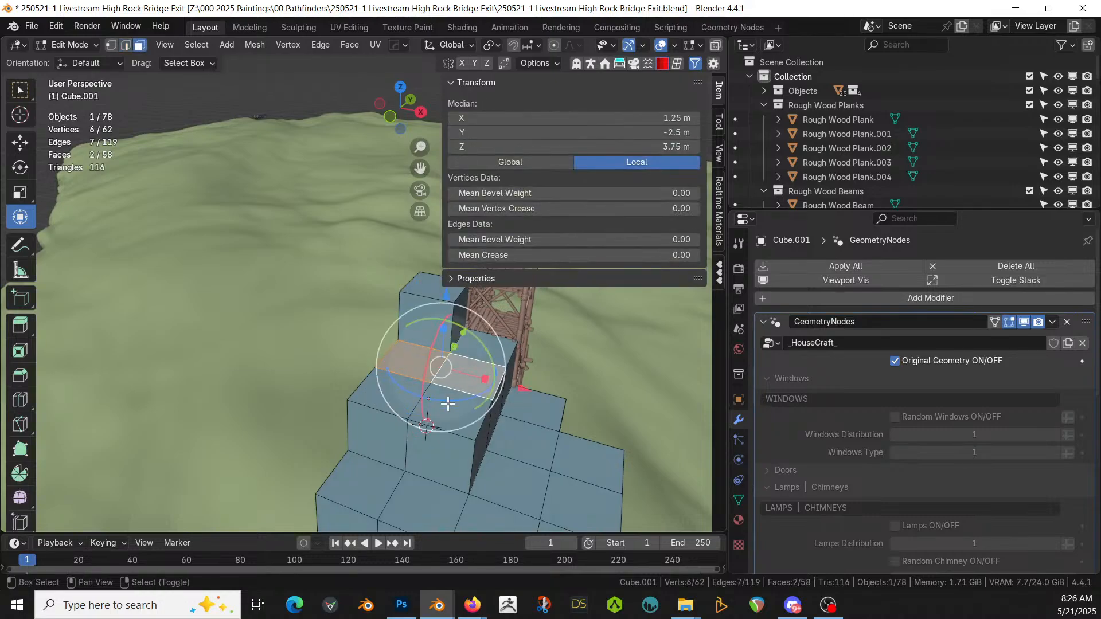
{"action": "right_click", "coordinate": [437, 381], "text": "shift"}
{"action": "right_click", "coordinate": [408, 385], "text": "shift"}
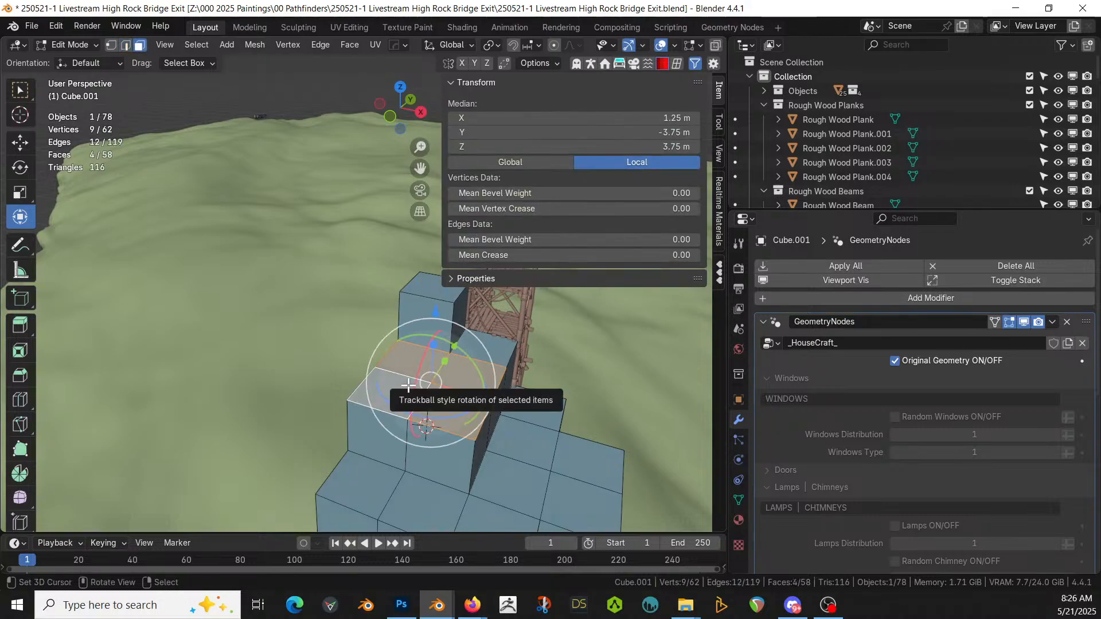
{"action": "key", "text": "v"}
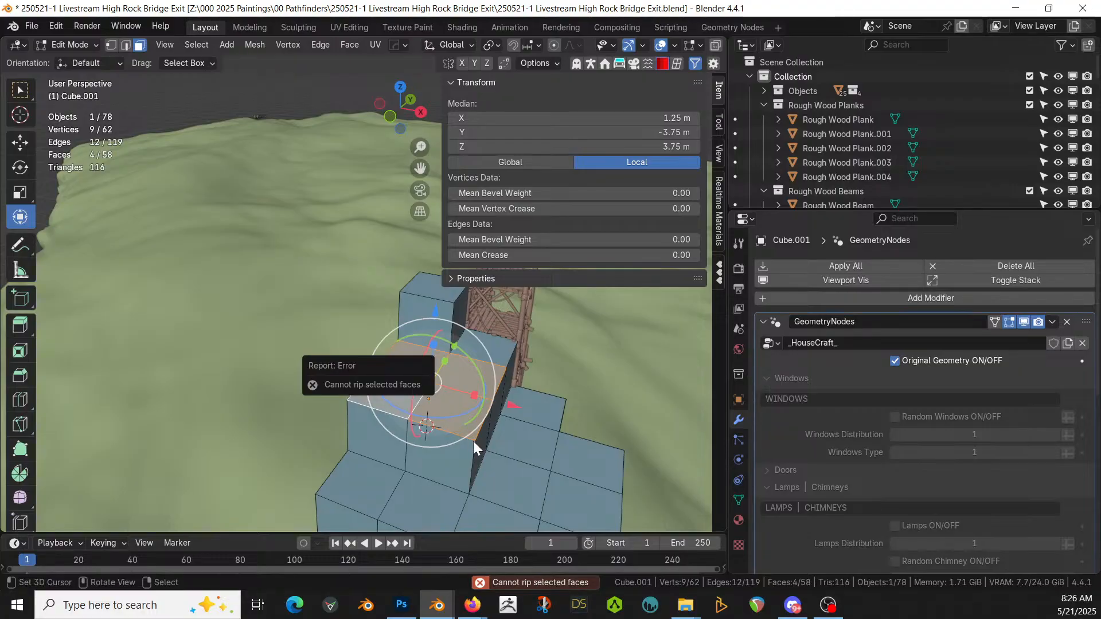
Step: Rip the eight perimeter edges of the four upper roof faces in place, leaving the faces where they are
{"action": "middle_click_drag", "start_coordinate": [463, 386], "coordinate": [413, 380]}
{"action": "key", "text": "2"}
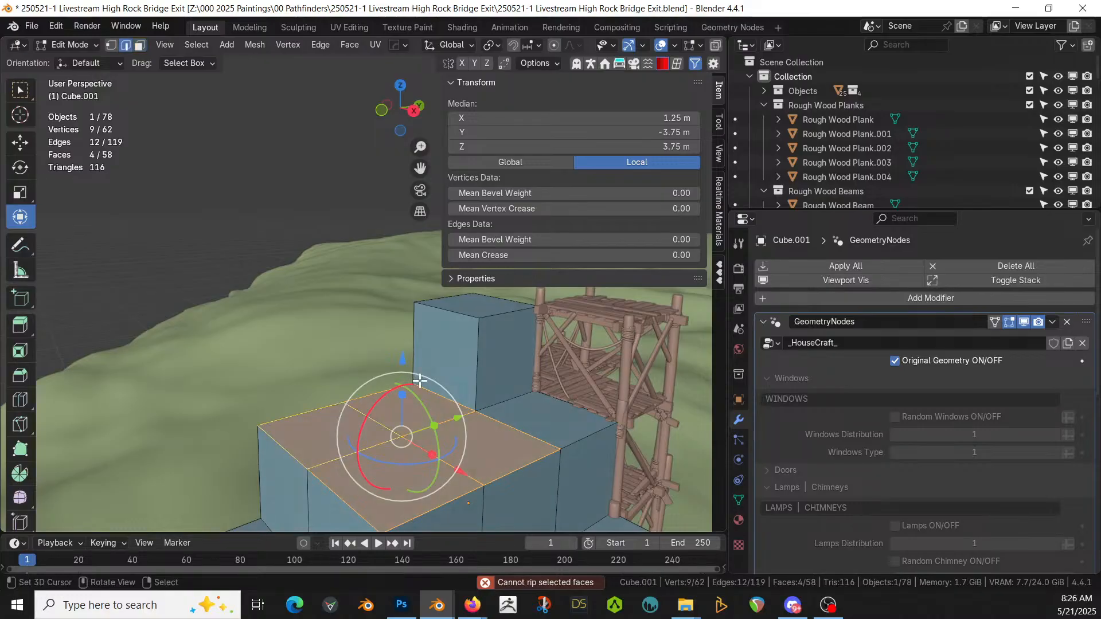
{"action": "left_click", "coordinate": [533, 467]}
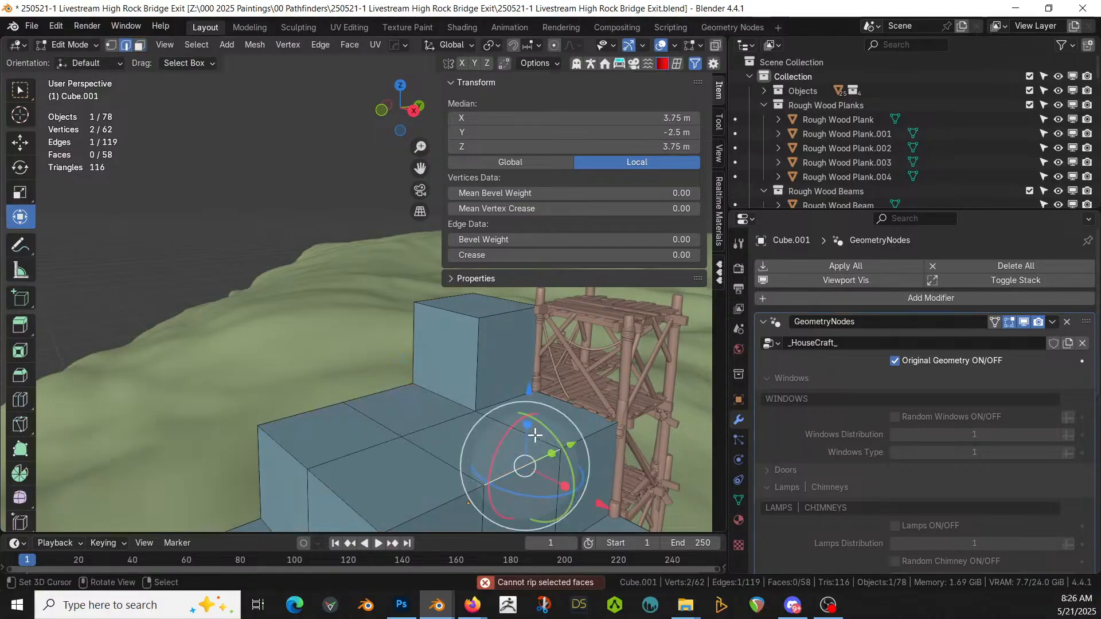
{"action": "left_click", "coordinate": [473, 401], "text": "shift"}
{"action": "left_click", "coordinate": [436, 394], "text": "shift"}
{"action": "left_click", "coordinate": [393, 386], "text": "shift"}
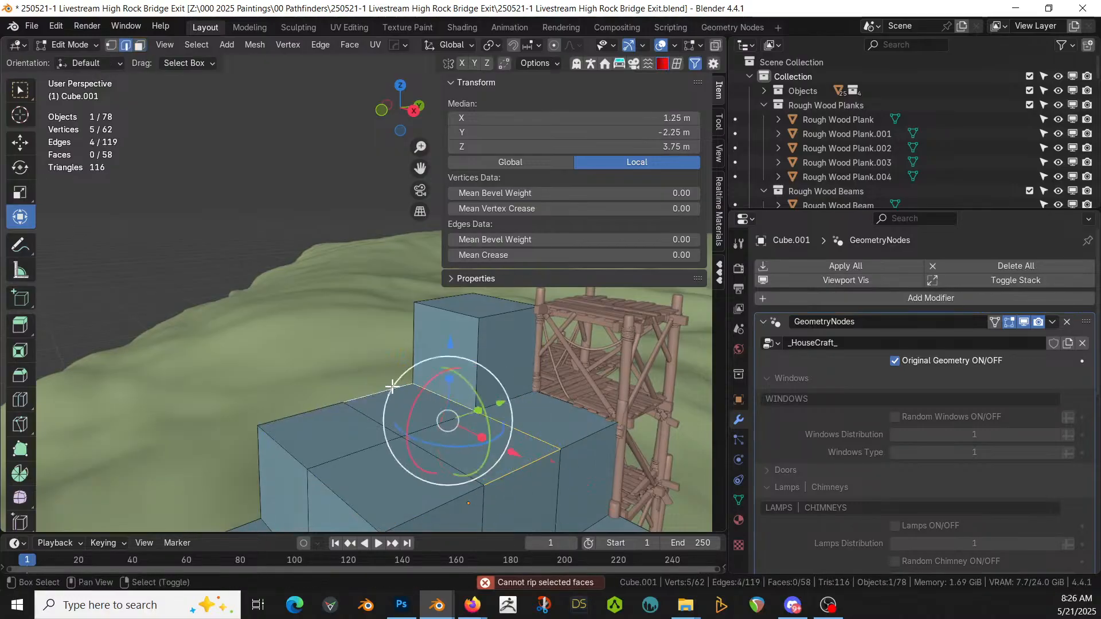
{"action": "left_click", "coordinate": [324, 412], "text": "shift"}
{"action": "left_click", "coordinate": [305, 446], "text": "shift"}
{"action": "left_click", "coordinate": [336, 496], "text": "shift"}
{"action": "left_click", "coordinate": [417, 504], "text": "shift"}
{"action": "key", "text": "v"}
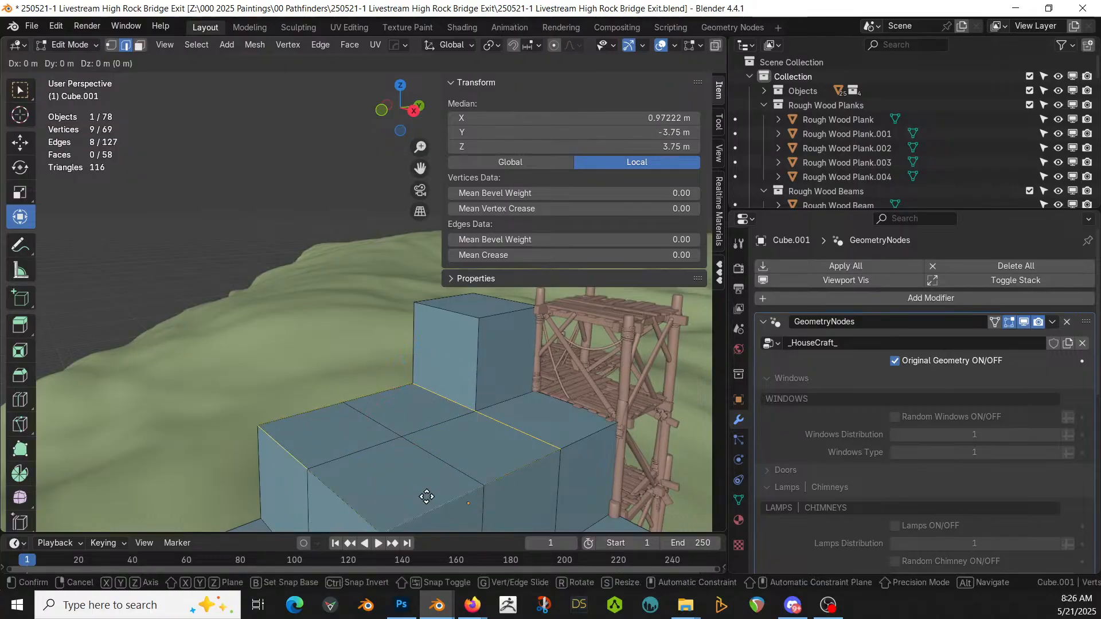
{"action": "right_click", "coordinate": [427, 497]}
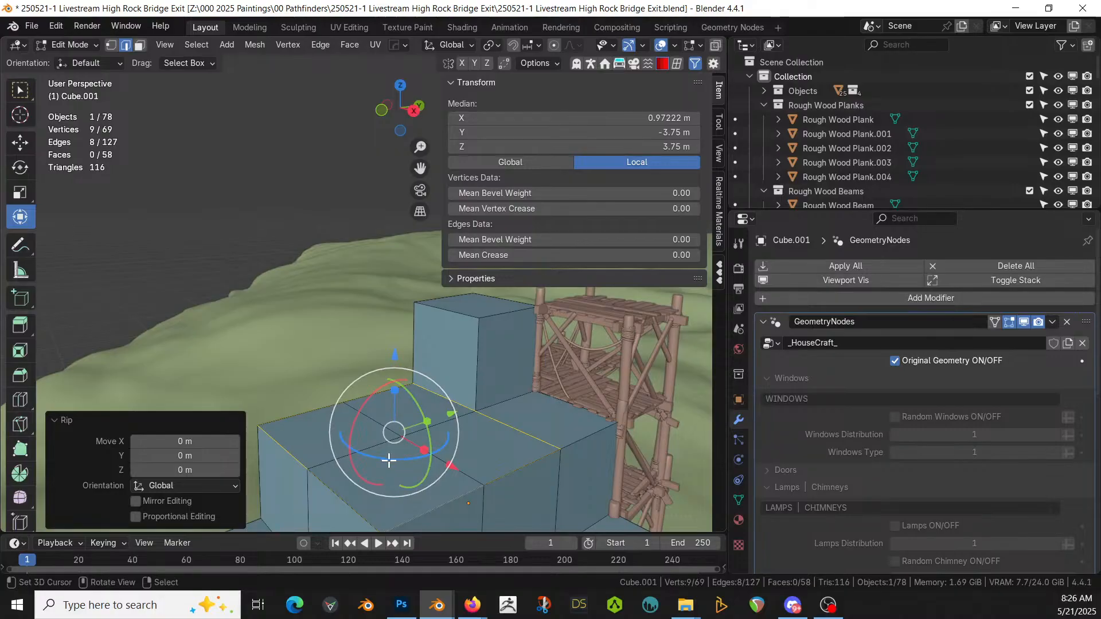
{"action": "left_click", "coordinate": [356, 452]}
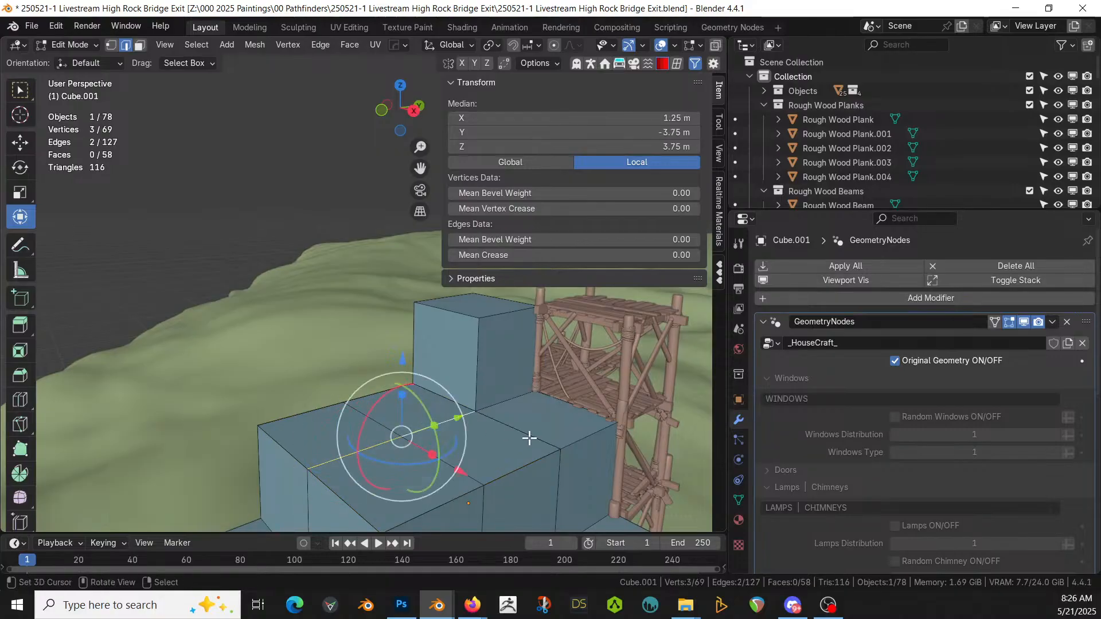
{"action": "key", "text": "g"}
{"action": "key", "text": "z"}
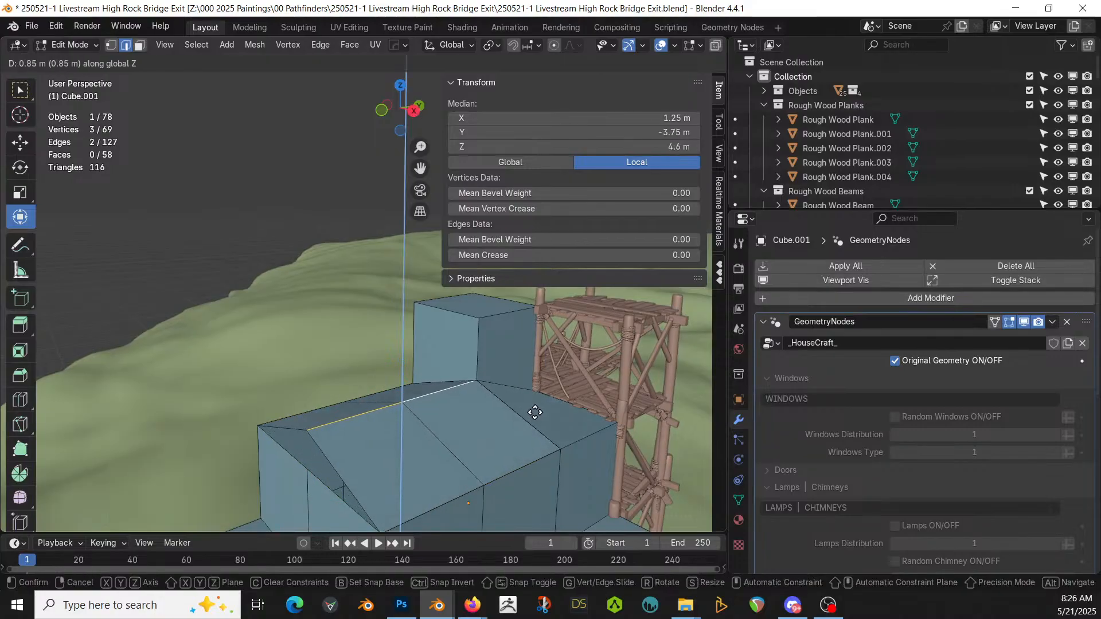
{"action": "right_click", "coordinate": [538, 389]}
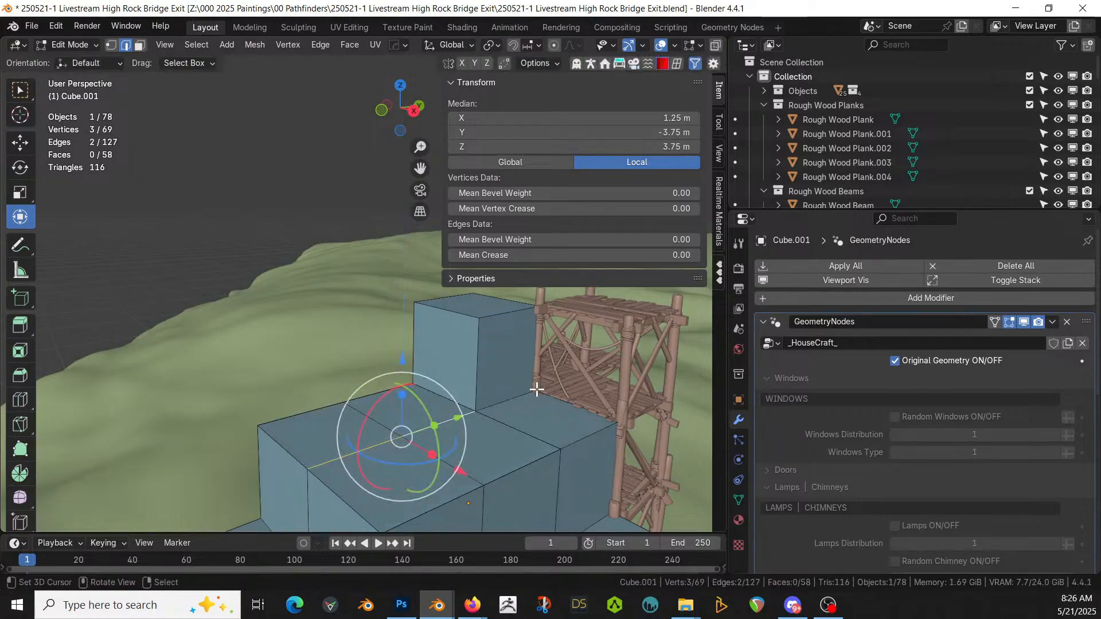
Step: Rip the single roof edge beside the tower that continues the upper roof's centre line, without moving it
{"action": "left_click", "coordinate": [497, 408]}
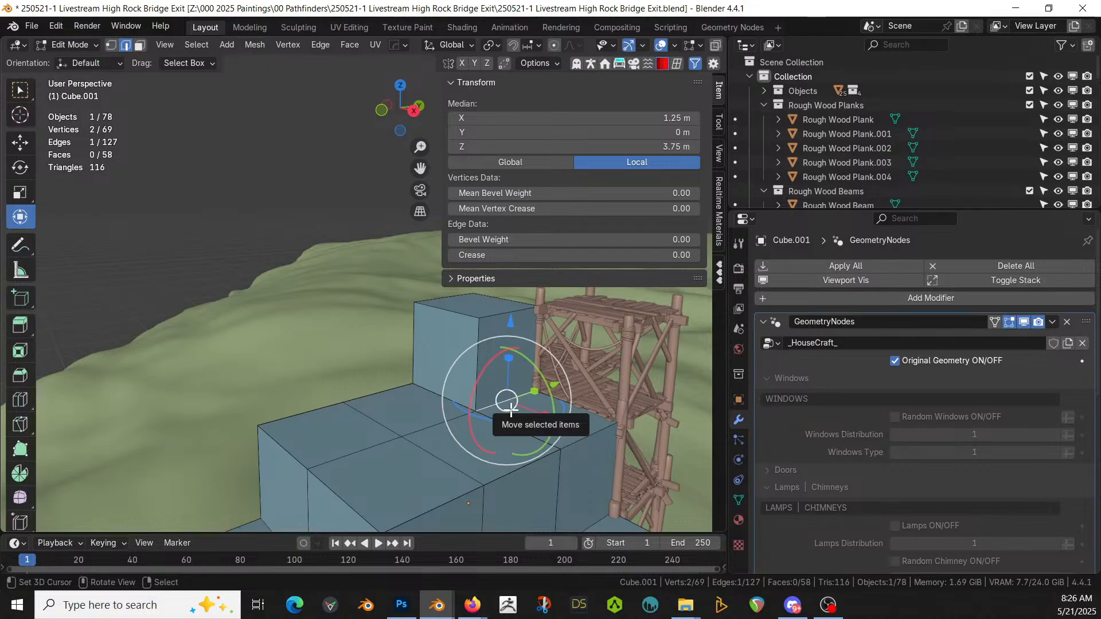
{"action": "key", "text": "v"}
{"action": "right_click", "coordinate": [508, 429]}
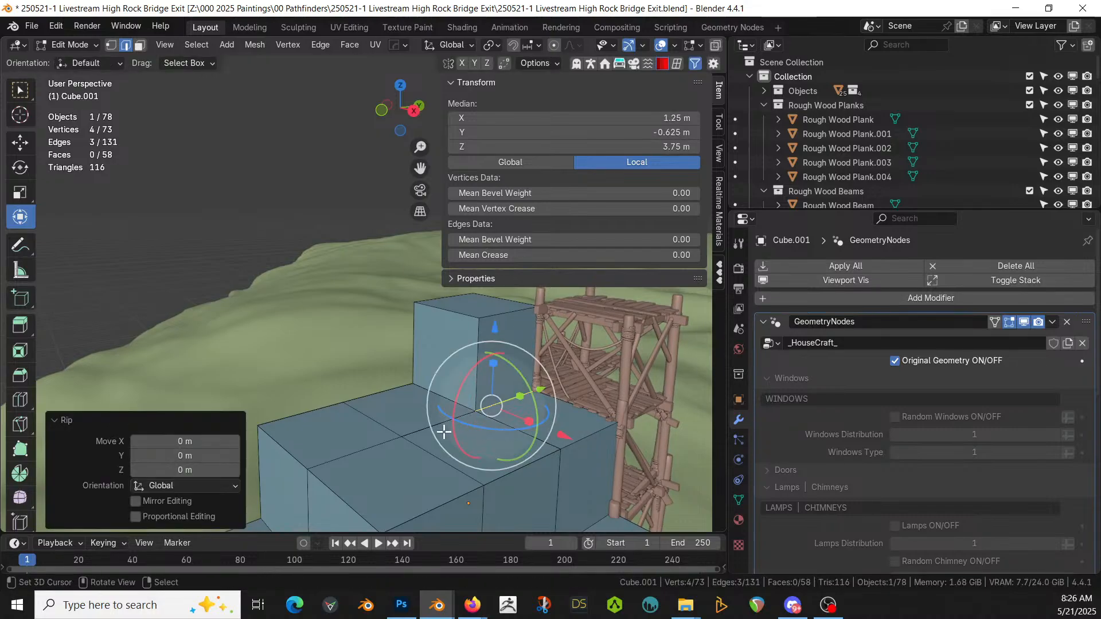
{"action": "key", "text": "ctrl+z"}
{"action": "key", "text": "ctrl+z"}
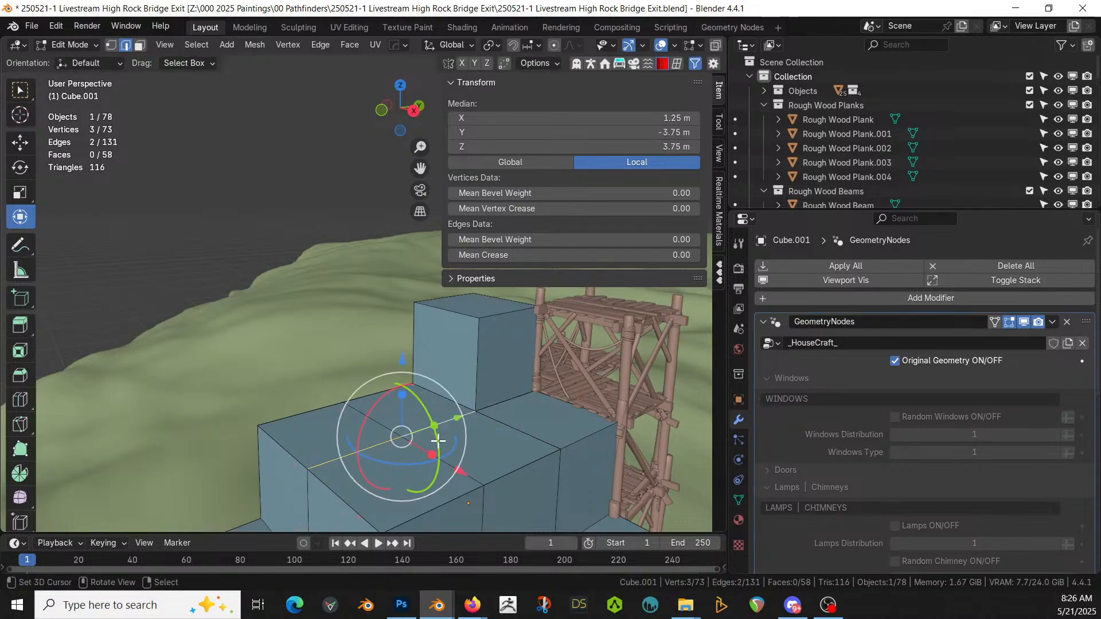
{"action": "key", "text": "g"}
{"action": "key", "text": "z"}
{"action": "right_click", "coordinate": [443, 392]}
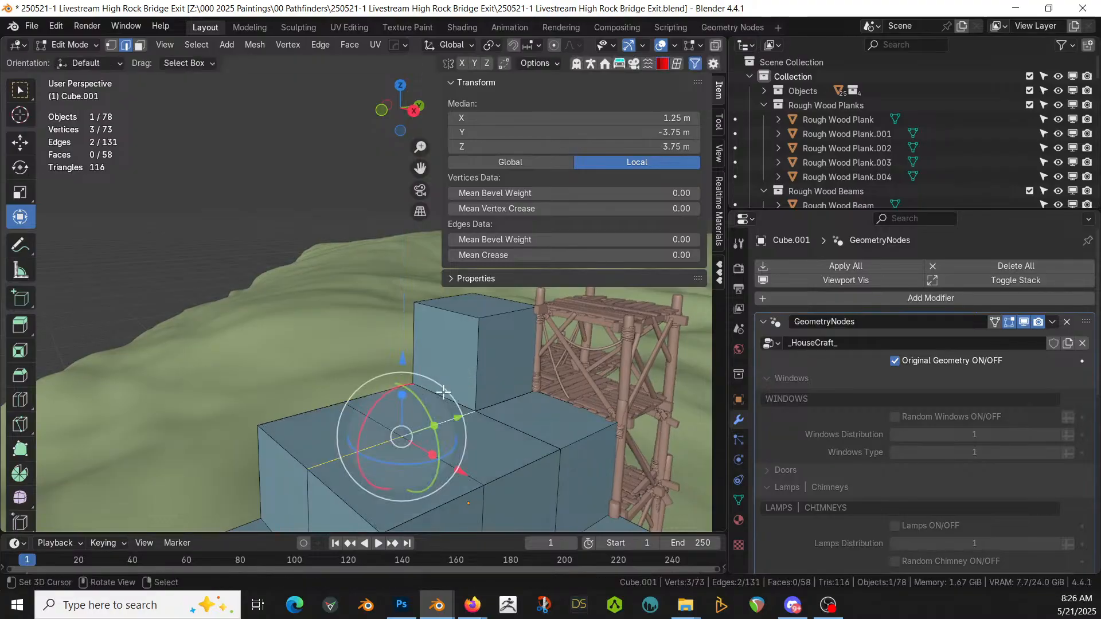
Step: Isolate the four upper roof faces by hiding everything else and merge their vertices by distance
{"action": "key", "text": "3"}
{"action": "right_click", "coordinate": [404, 415]}
{"action": "right_click", "coordinate": [345, 435], "text": "shift"}
{"action": "right_click", "coordinate": [398, 479], "text": "shift"}
{"action": "right_click", "coordinate": [460, 453], "text": "shift"}
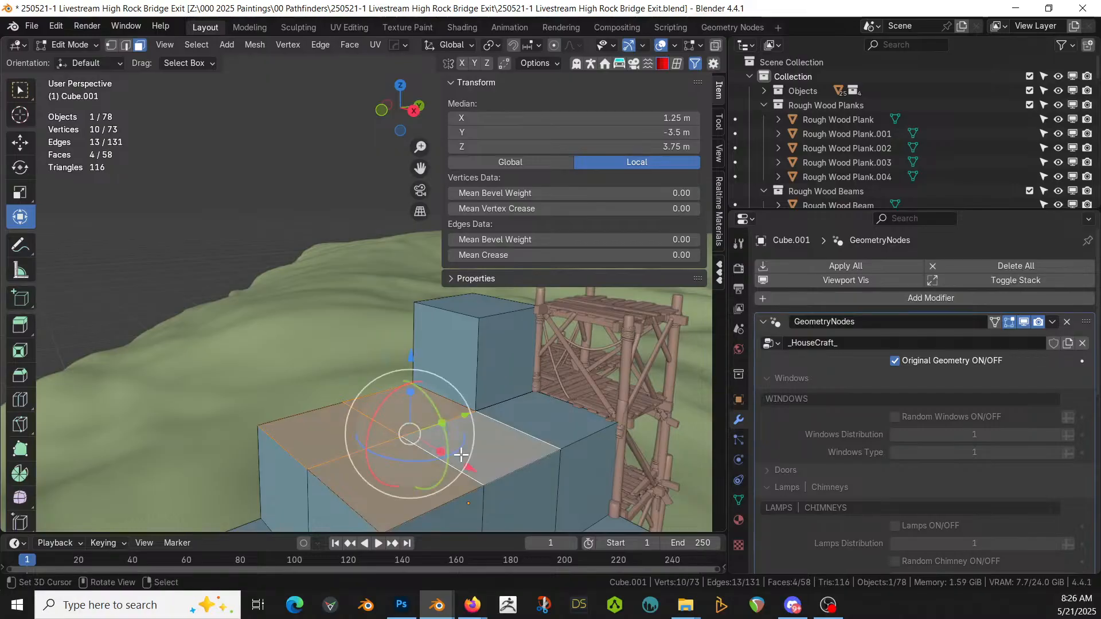
{"action": "key", "text": "shift+h"}
{"action": "middle_click_drag", "start_coordinate": [520, 457], "coordinate": [480, 477]}
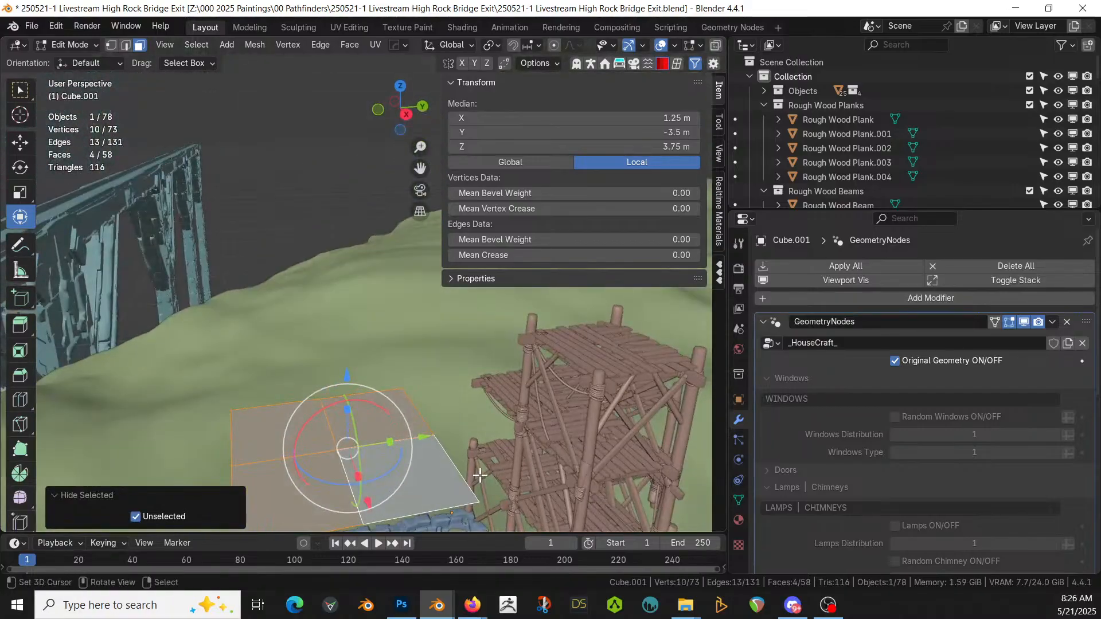
{"action": "key", "text": "m"}
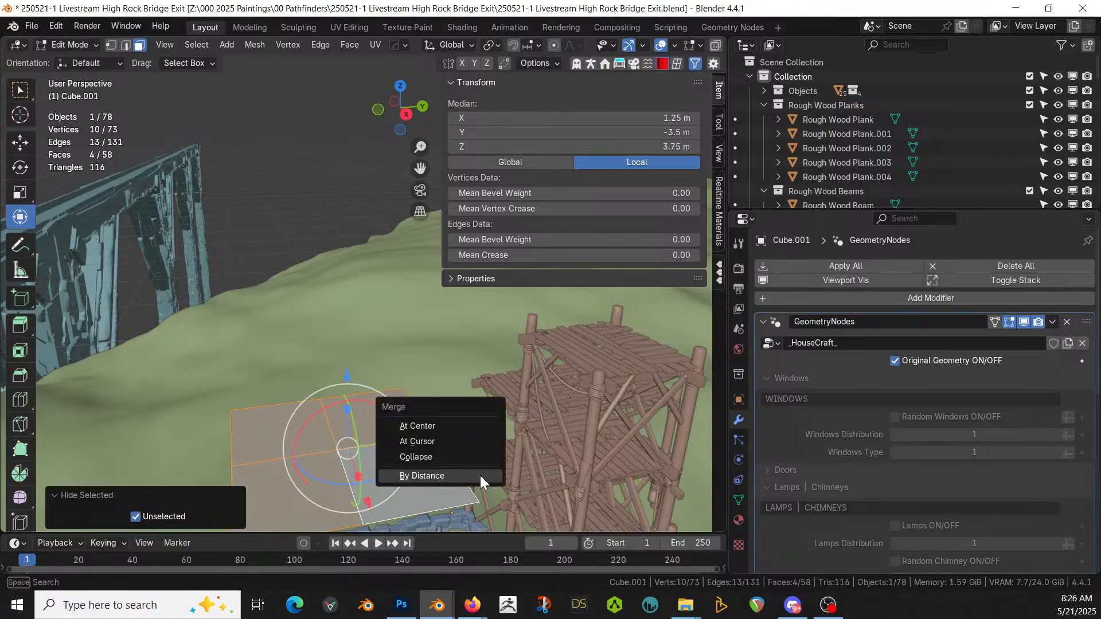
{"action": "left_click", "coordinate": [480, 476]}
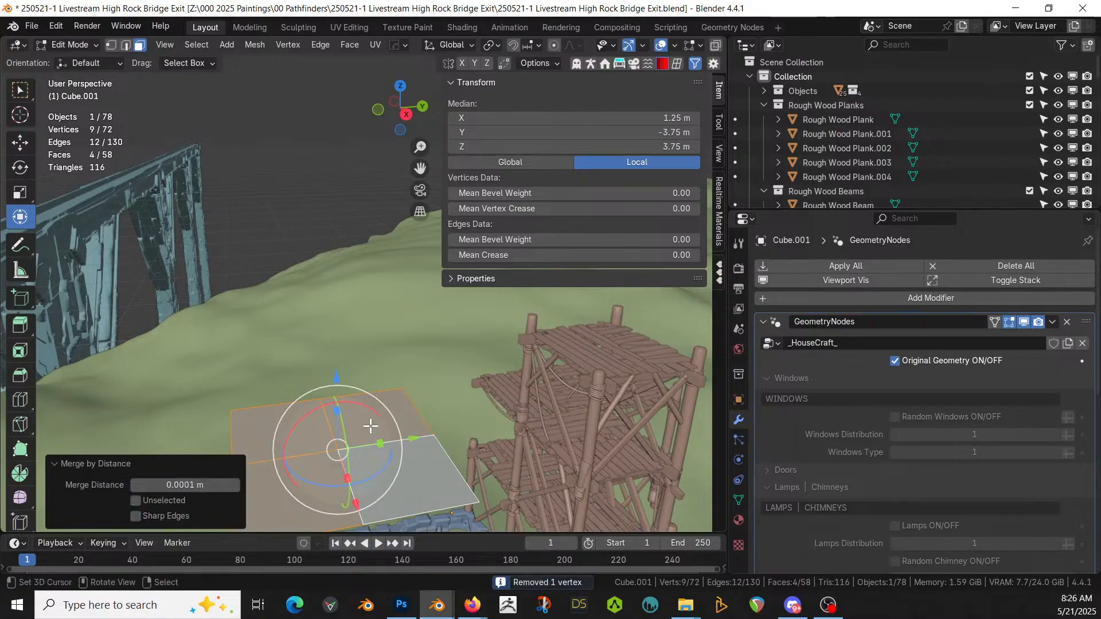
Step: Raise the two centre edges of the isolated roof about 1.41 m along Z to form a ridge, and reveal the hidden geometry
{"action": "key", "text": "2"}
{"action": "right_click", "coordinate": [359, 447]}
{"action": "right_click", "coordinate": [325, 453], "text": "shift"}
{"action": "key", "text": "g"}
{"action": "key", "text": "z"}
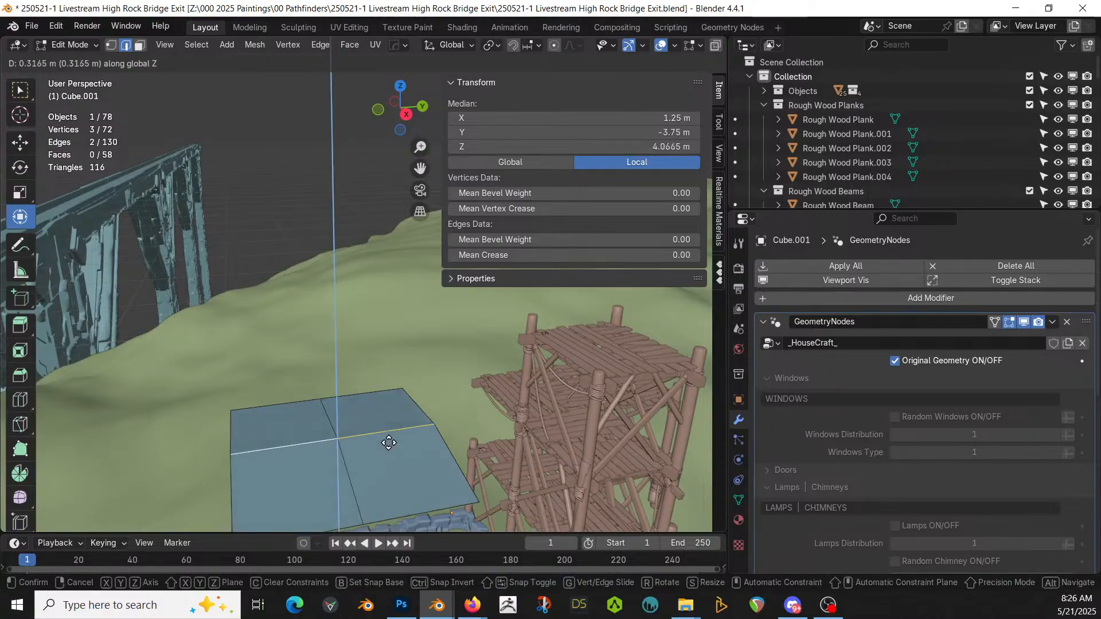
{"action": "left_click", "coordinate": [393, 407]}
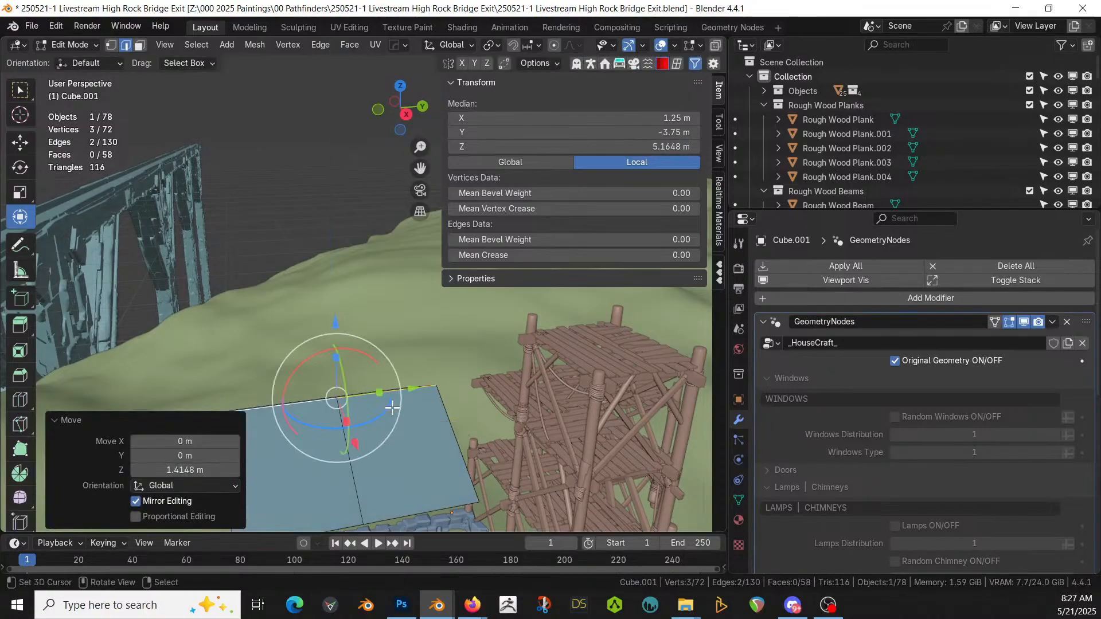
{"action": "key", "text": "alt+h"}
{"action": "middle_click_drag", "start_coordinate": [390, 402], "coordinate": [467, 405]}
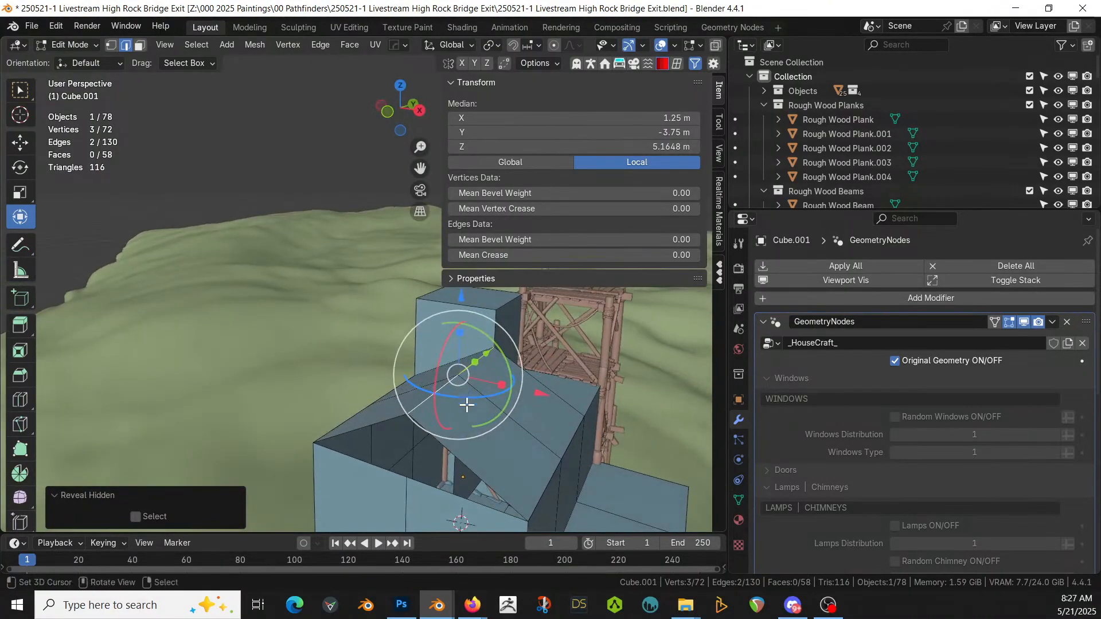
Step: Fill the open gable at the end of the raised roof away from the tower with a face
{"action": "left_click", "coordinate": [375, 420]}
{"action": "left_click", "coordinate": [462, 464], "text": "shift"}
{"action": "left_click", "coordinate": [439, 491], "text": "shift"}
{"action": "left_click", "coordinate": [372, 467], "text": "shift"}
{"action": "key", "text": "f"}
Step: Fill the open gable at the roof end next to the tower with a face from its surrounding edges
{"action": "middle_click_drag", "start_coordinate": [545, 454], "coordinate": [395, 459]}
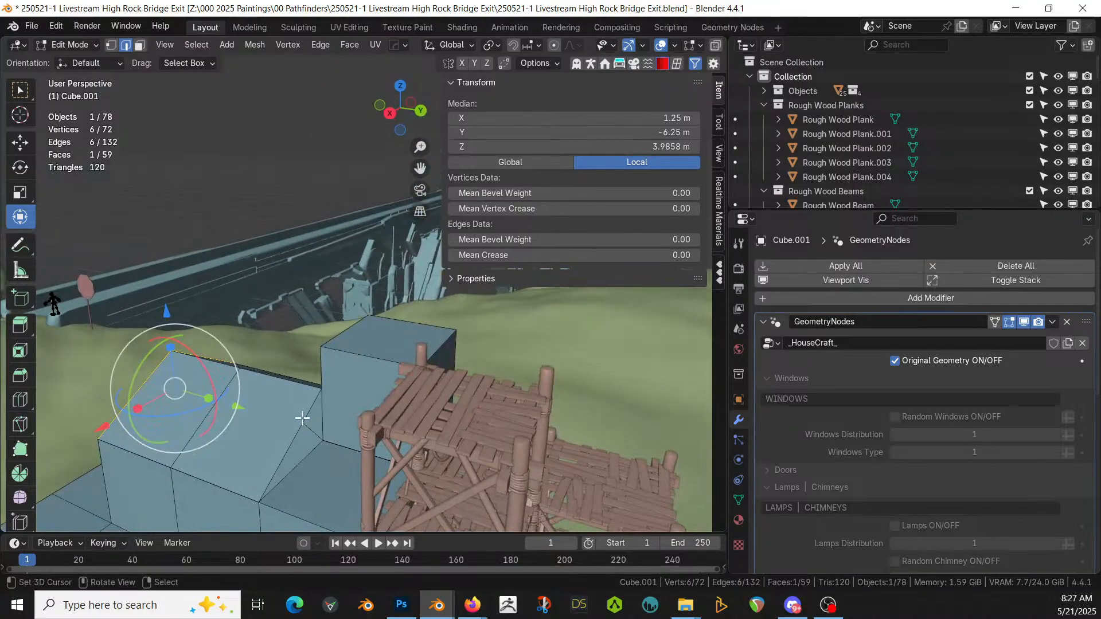
{"action": "right_click", "coordinate": [282, 395]}
{"action": "right_click", "coordinate": [295, 437]}
{"action": "right_click", "coordinate": [296, 437], "text": "alt+shift"}
{"action": "right_click", "coordinate": [298, 433], "text": "alt+shift"}
{"action": "right_click", "coordinate": [307, 442], "text": "shift"}
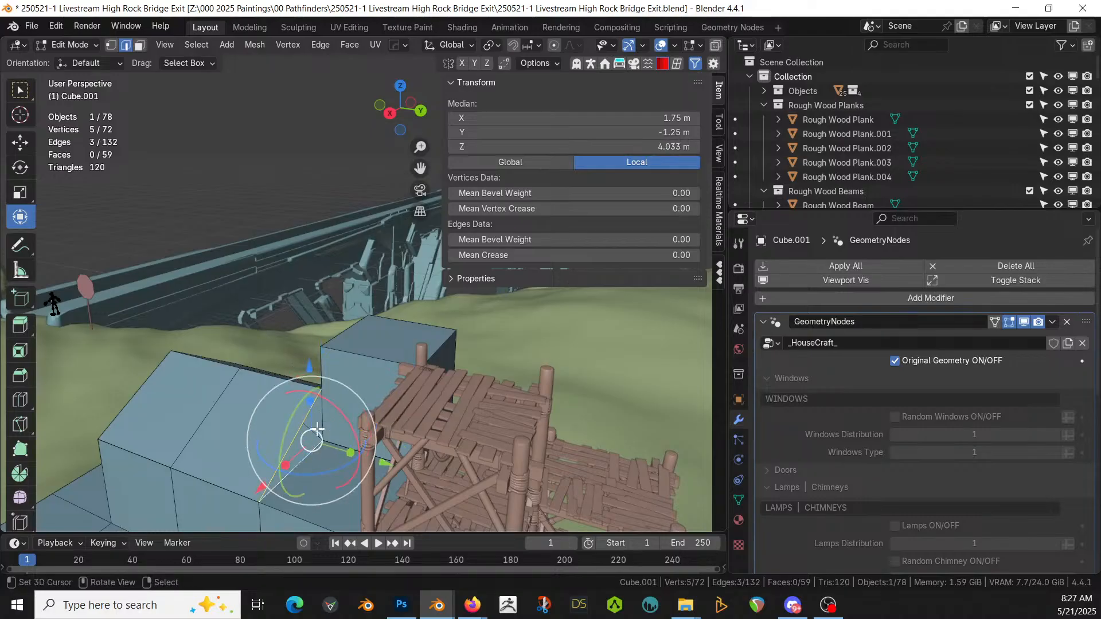
{"action": "right_click", "coordinate": [321, 414], "text": "shift"}
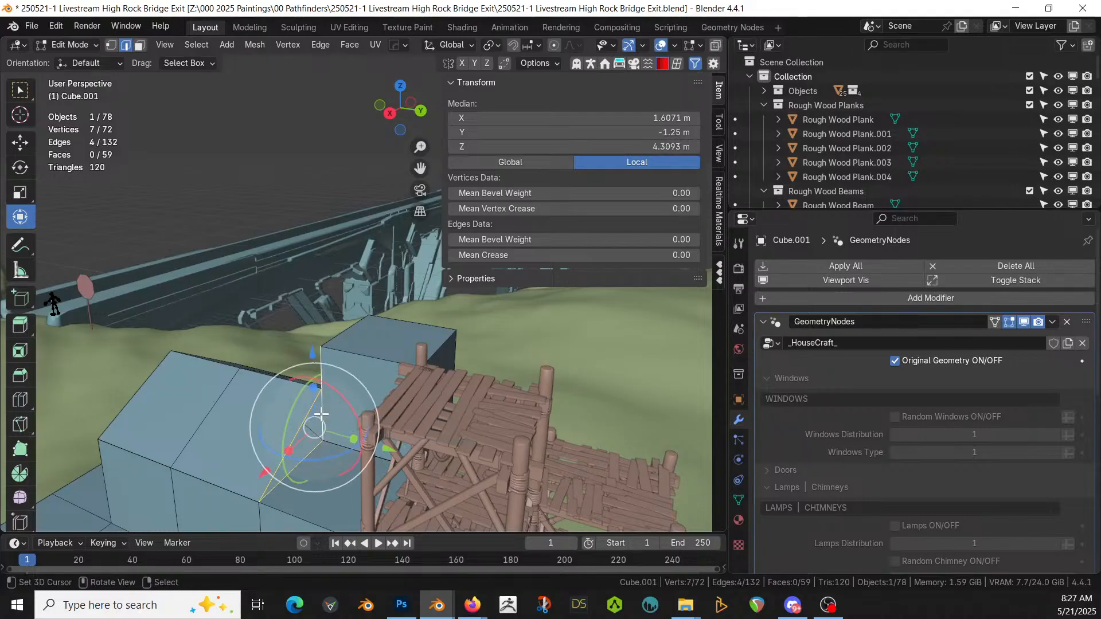
{"action": "right_click", "coordinate": [321, 413], "text": "shift"}
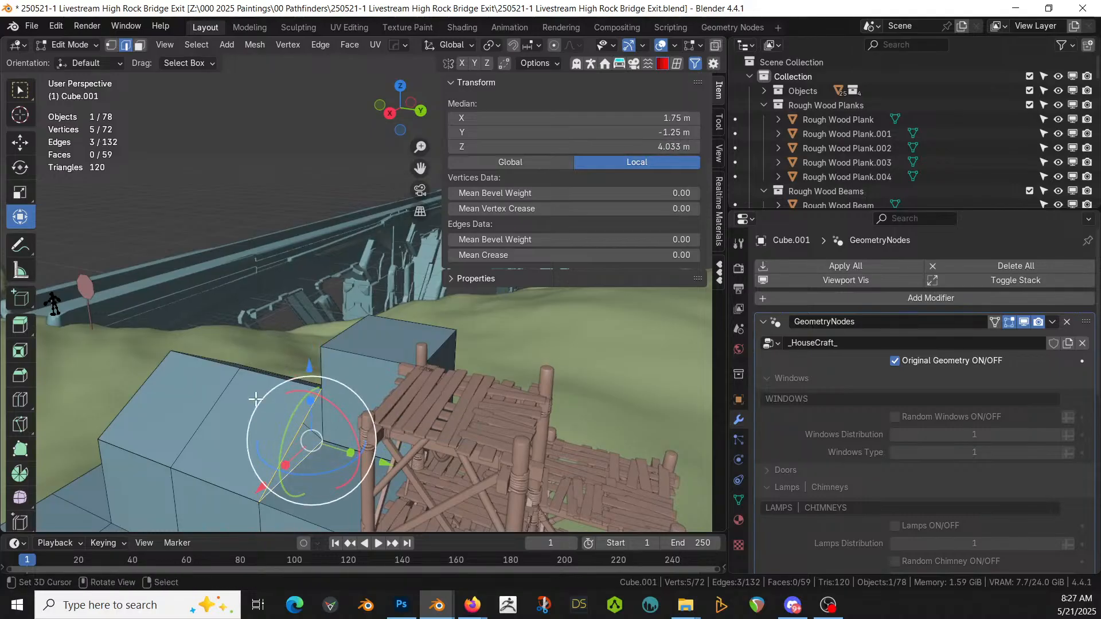
{"action": "middle_click_drag", "start_coordinate": [278, 398], "coordinate": [455, 390]}
{"action": "scroll", "coordinate": [456, 390], "scroll_direction": "up", "scroll_amount": 5}
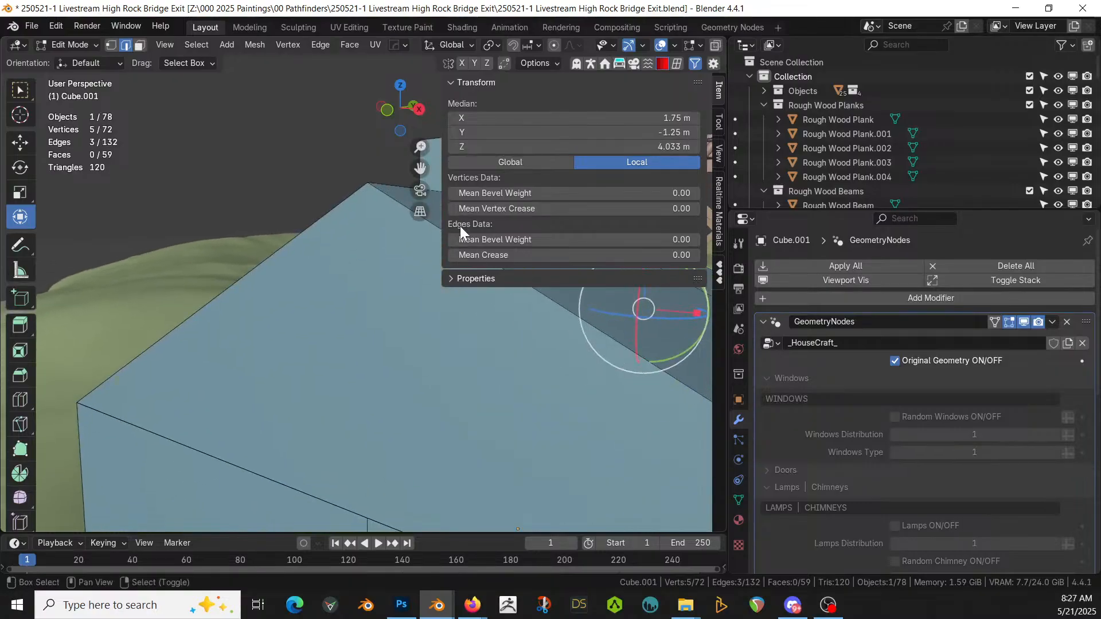
{"action": "scroll", "coordinate": [572, 321], "scroll_direction": "up", "scroll_amount": 2}
{"action": "middle_click_drag", "start_coordinate": [540, 470], "coordinate": [388, 484], "text": "shift"}
{"action": "scroll", "coordinate": [382, 464], "scroll_direction": "down", "scroll_amount": 2}
{"action": "left_click", "coordinate": [450, 337], "text": "shift"}
{"action": "middle_click_drag", "start_coordinate": [450, 336], "coordinate": [613, 334]}
{"action": "key", "text": "f"}
Step: Return to Object Mode and turn off Original Geometry to examine the generated gable roof
{"action": "key", "text": "Tab"}
{"action": "middle_click_drag", "start_coordinate": [523, 362], "coordinate": [240, 407]}
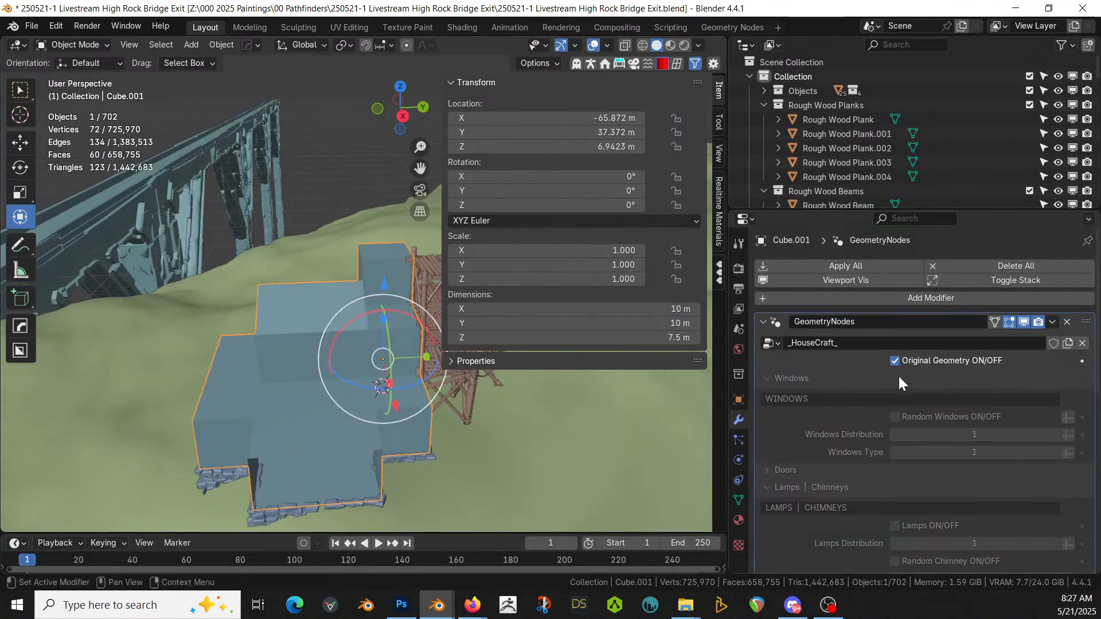
{"action": "left_click", "coordinate": [895, 360]}
{"action": "middle_click_drag", "start_coordinate": [278, 359], "coordinate": [349, 333]}
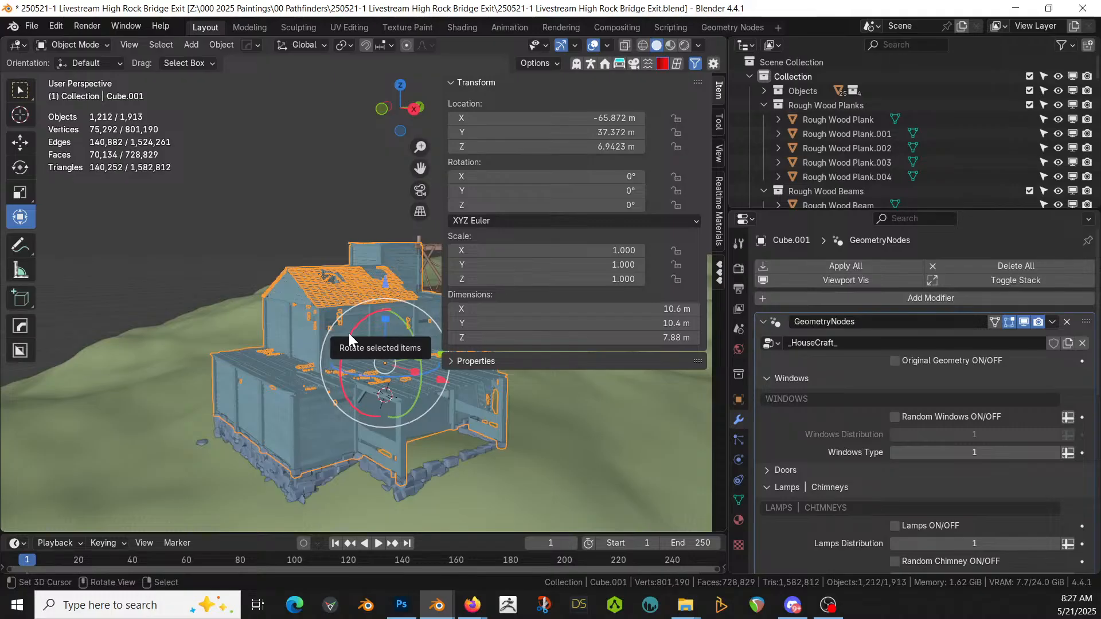
{"action": "middle_click_drag", "start_coordinate": [334, 373], "coordinate": [363, 383]}
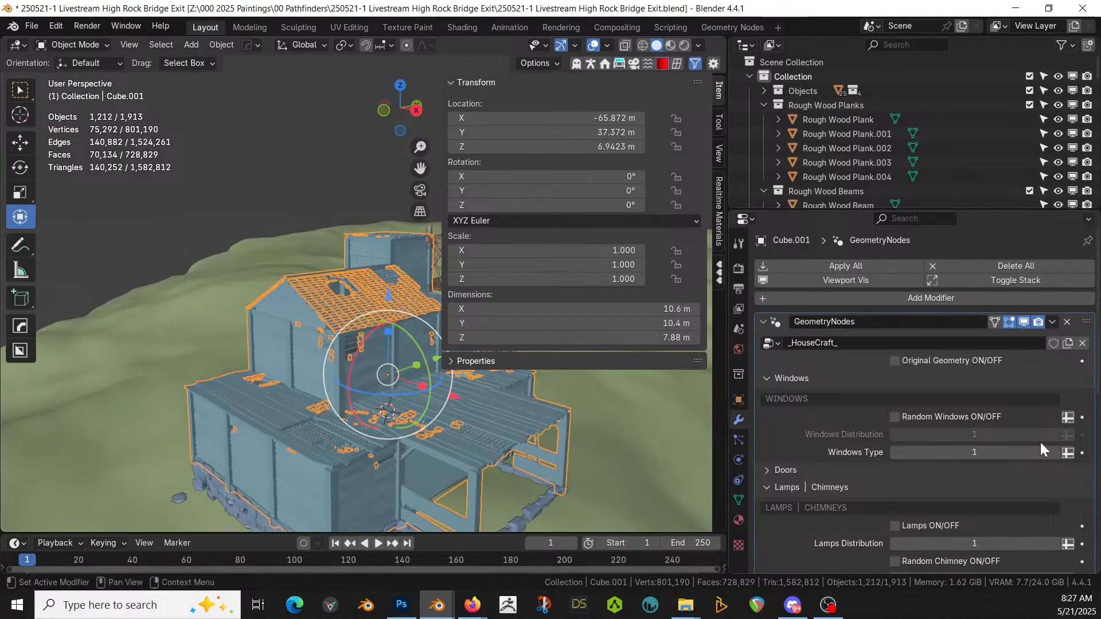
Step: Turn Original Geometry back on and knife-cut the lower roof's corner face diagonally from its outer corner to the upper storey's base corner
{"action": "left_click", "coordinate": [894, 361]}
{"action": "key", "text": "Tab"}
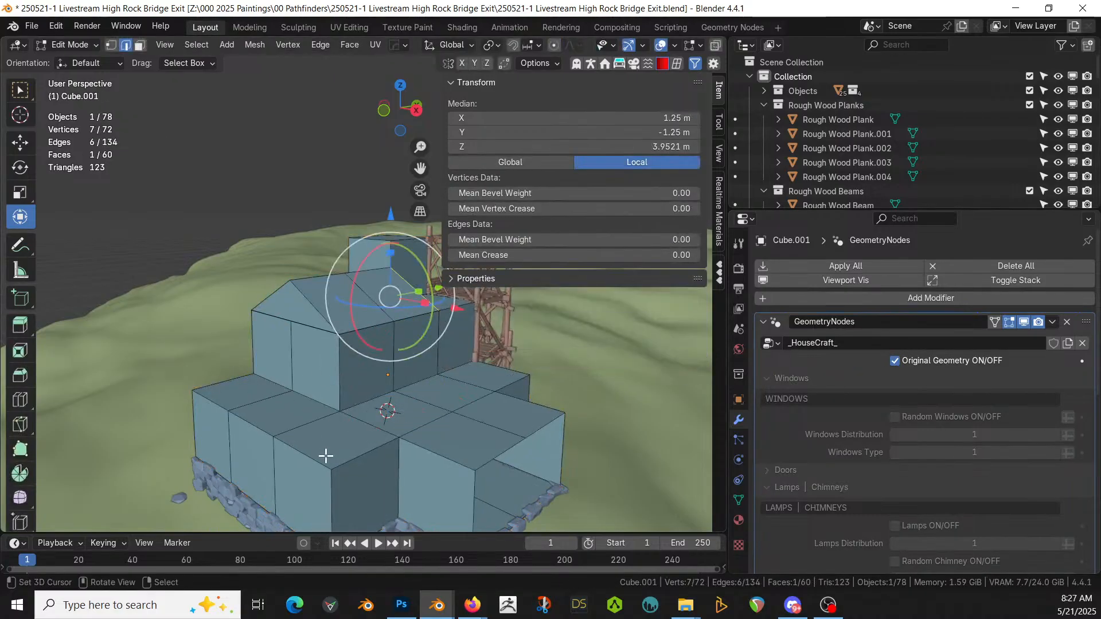
{"action": "key", "text": "k"}
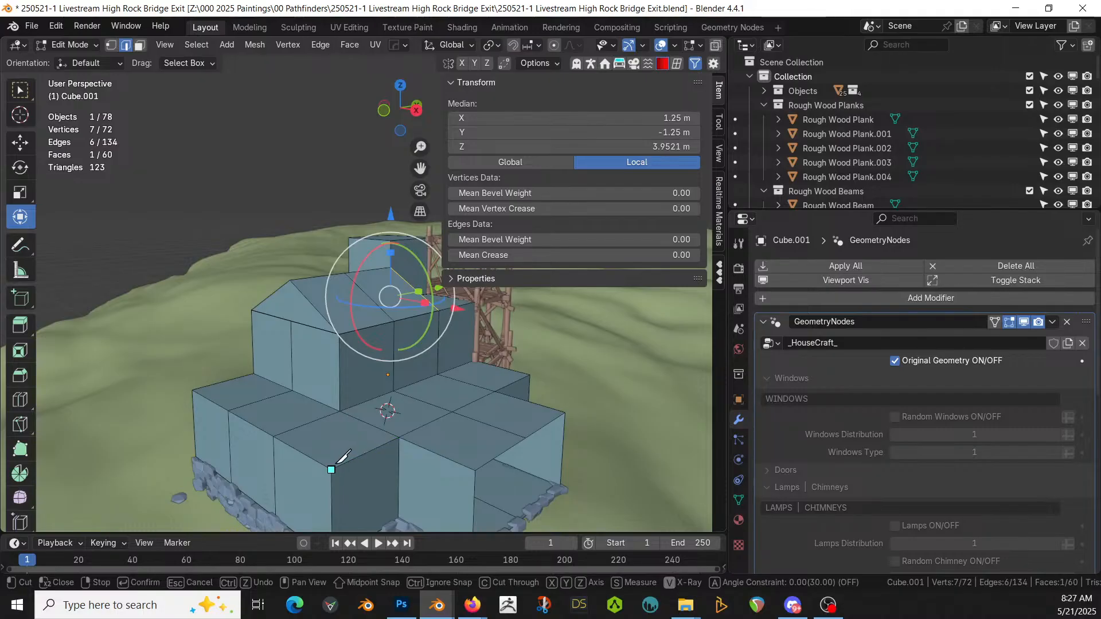
{"action": "left_click", "coordinate": [340, 411]}
{"action": "key", "text": "Return"}
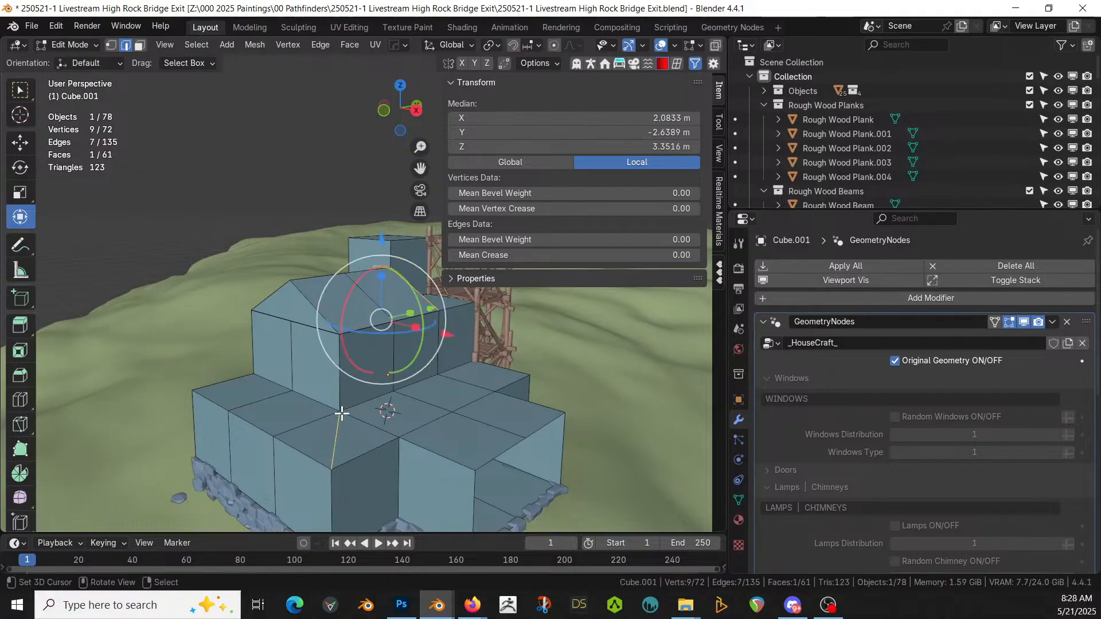
Step: Raise the chain of edges where the lower roof meets the upper storey about 0.81 m along Z, sloping the lower roof
{"action": "left_click", "coordinate": [254, 362]}
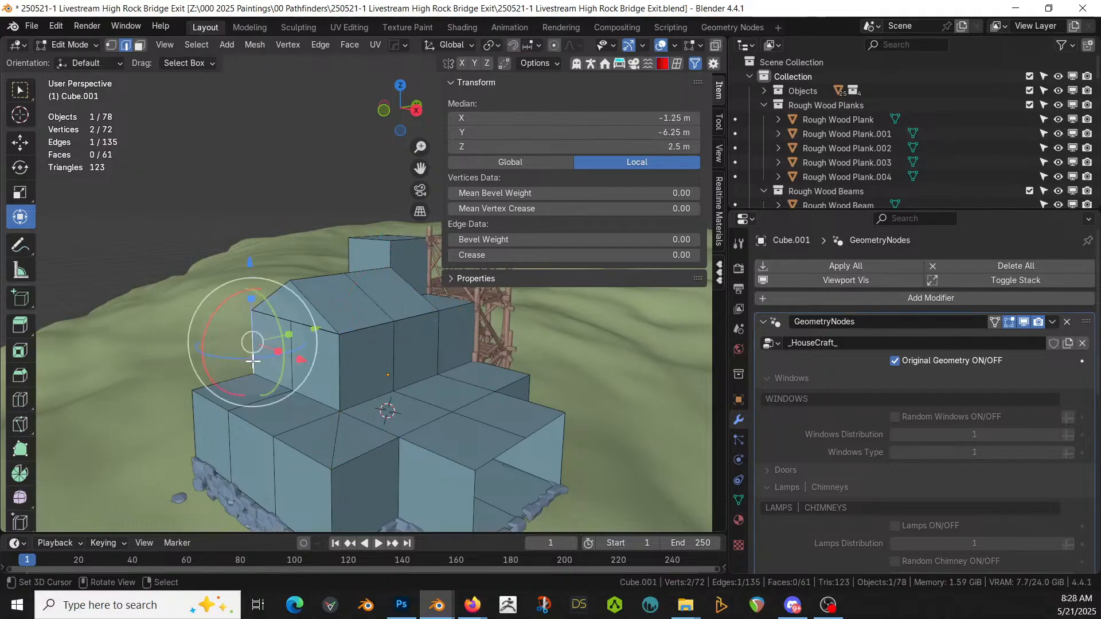
{"action": "left_click", "coordinate": [317, 399], "text": "shift"}
{"action": "left_click", "coordinate": [418, 381], "text": "shift"}
{"action": "left_click", "coordinate": [446, 368], "text": "shift"}
{"action": "left_click", "coordinate": [447, 368], "text": "shift"}
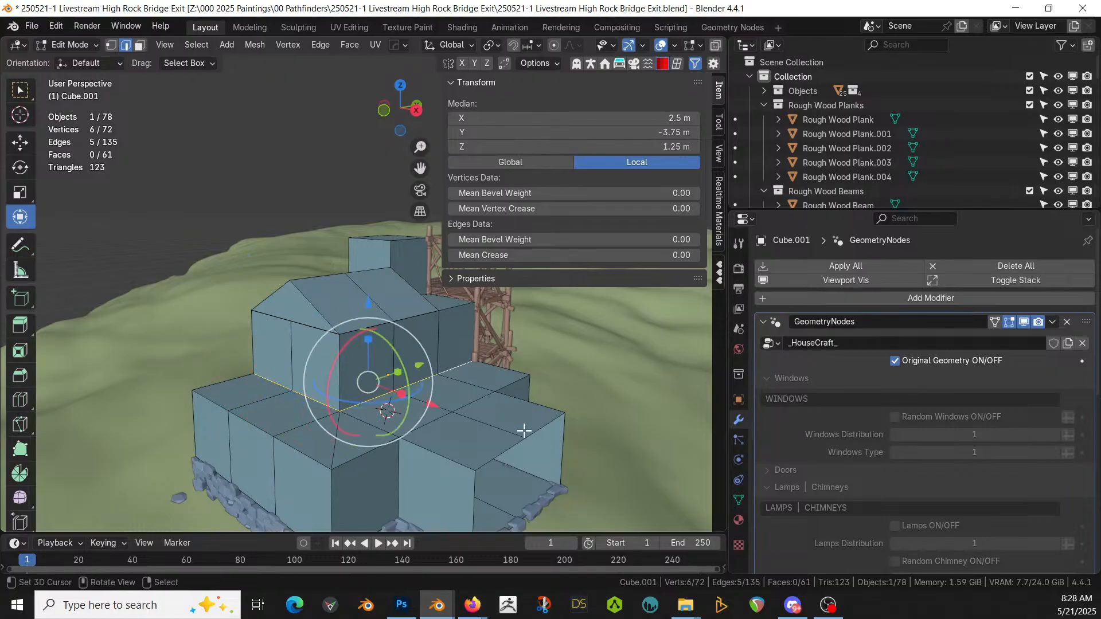
{"action": "key", "text": "g"}
{"action": "key", "text": "z"}
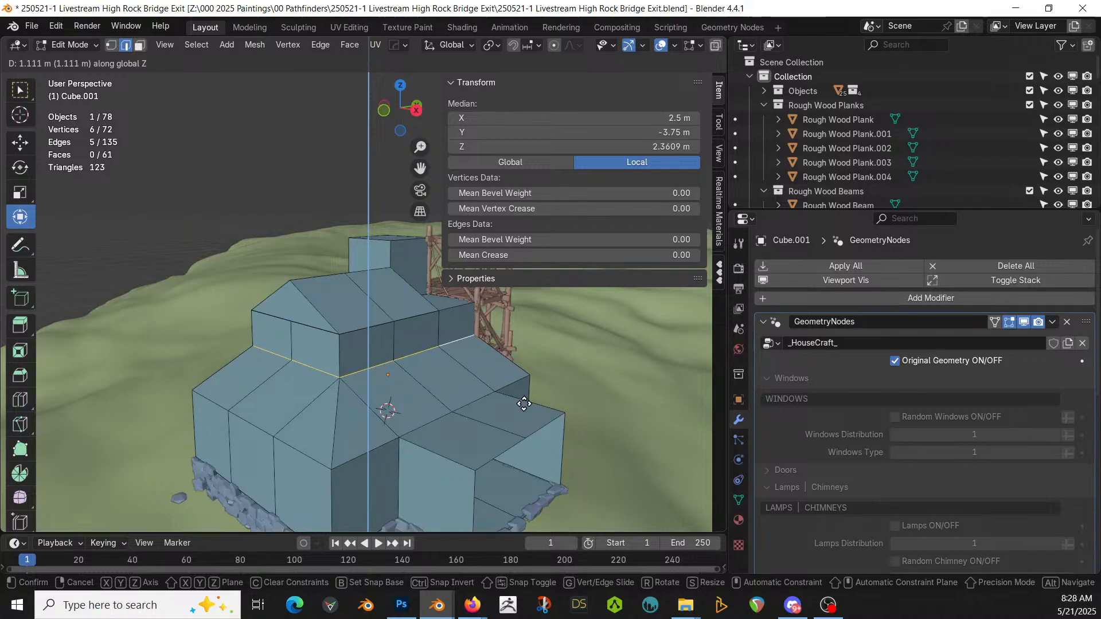
{"action": "left_click", "coordinate": [523, 412]}
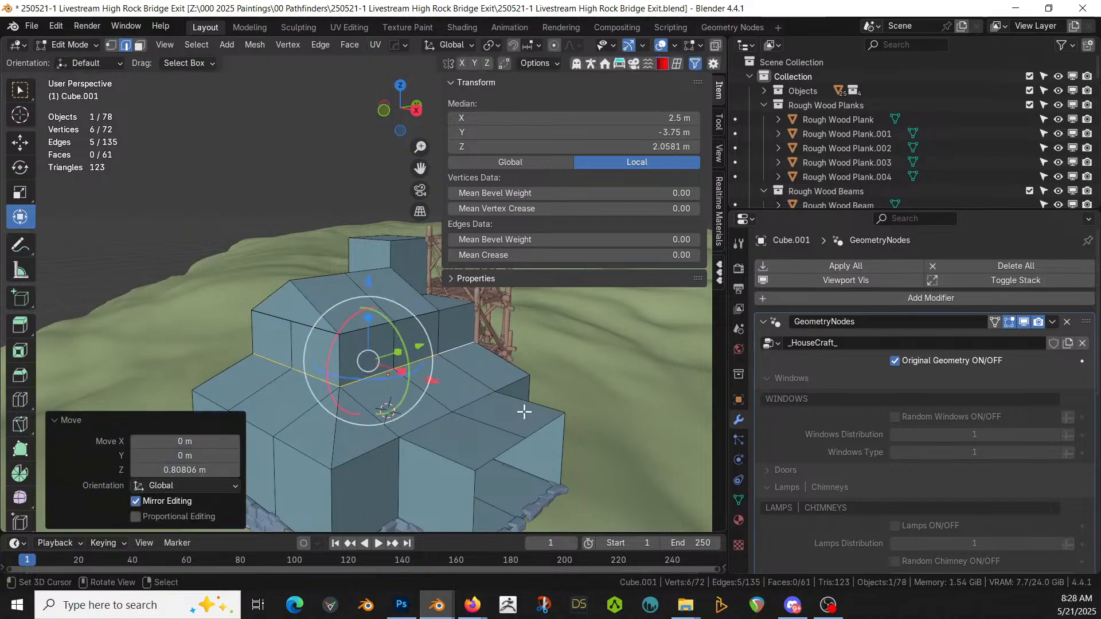
Step: Turn off Original Geometry and switch to Object Mode to examine the generated sloped lower roof
{"action": "left_click", "coordinate": [895, 361]}
{"action": "middle_click_drag", "start_coordinate": [479, 364], "coordinate": [440, 356]}
{"action": "middle_click_drag", "start_coordinate": [401, 355], "coordinate": [449, 368]}
{"action": "key", "text": "Tab"}
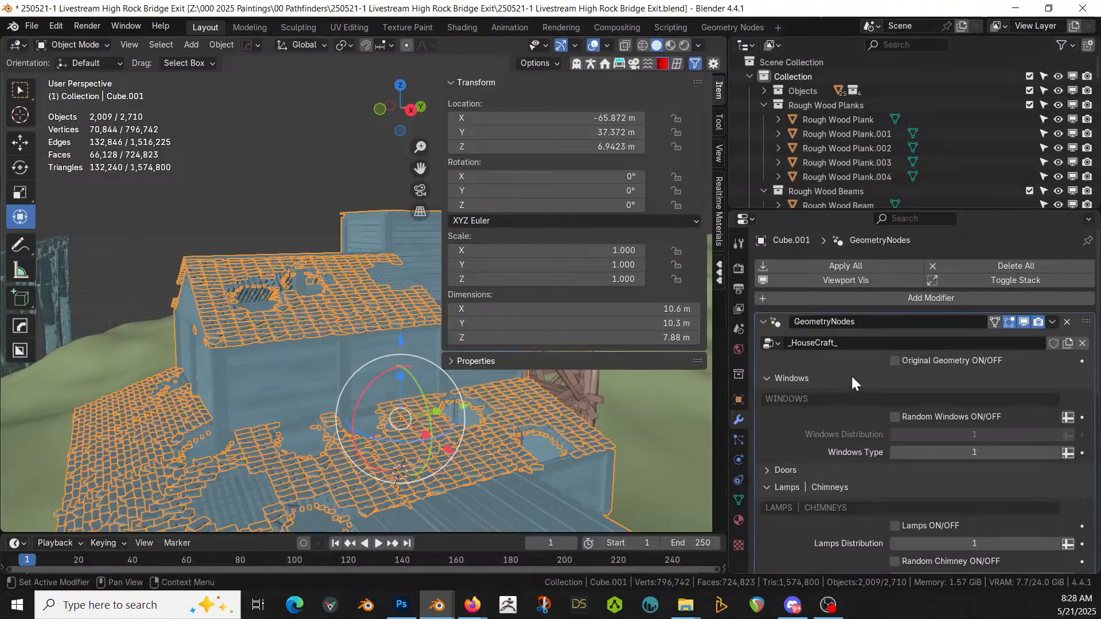
Step: With Original Geometry on, assign ID Purple (Window) from a new material slot to ten wall faces across the lower storey, upper storey and tower
{"action": "key", "text": "Tab"}
{"action": "left_click", "coordinate": [893, 362]}
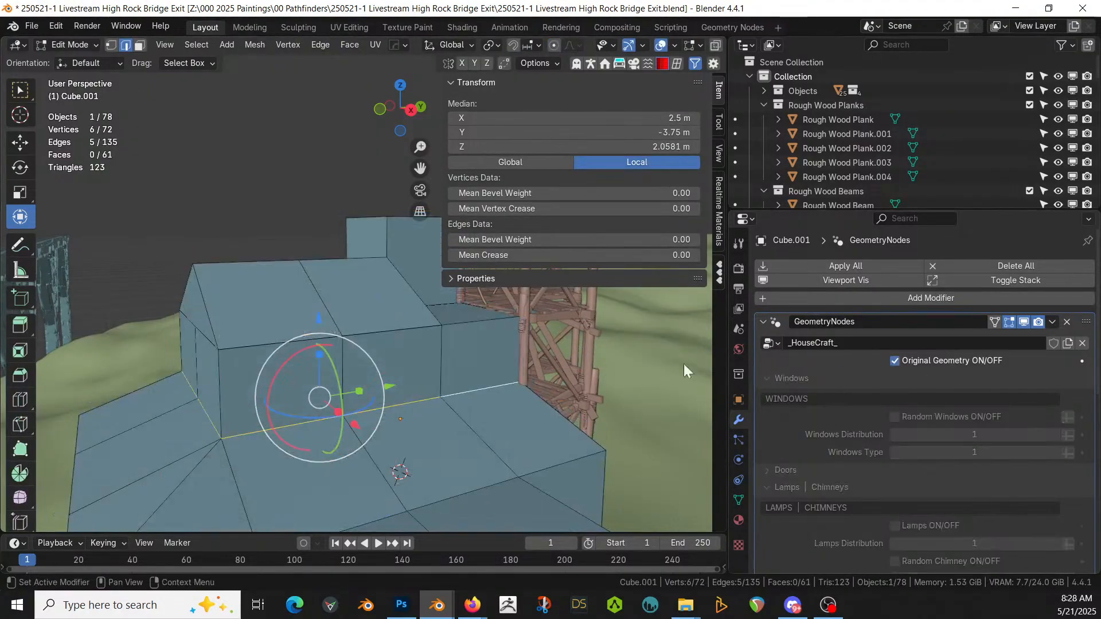
{"action": "key", "text": "3"}
{"action": "right_click", "coordinate": [380, 372]}
{"action": "middle_click_drag", "start_coordinate": [381, 372], "coordinate": [406, 382]}
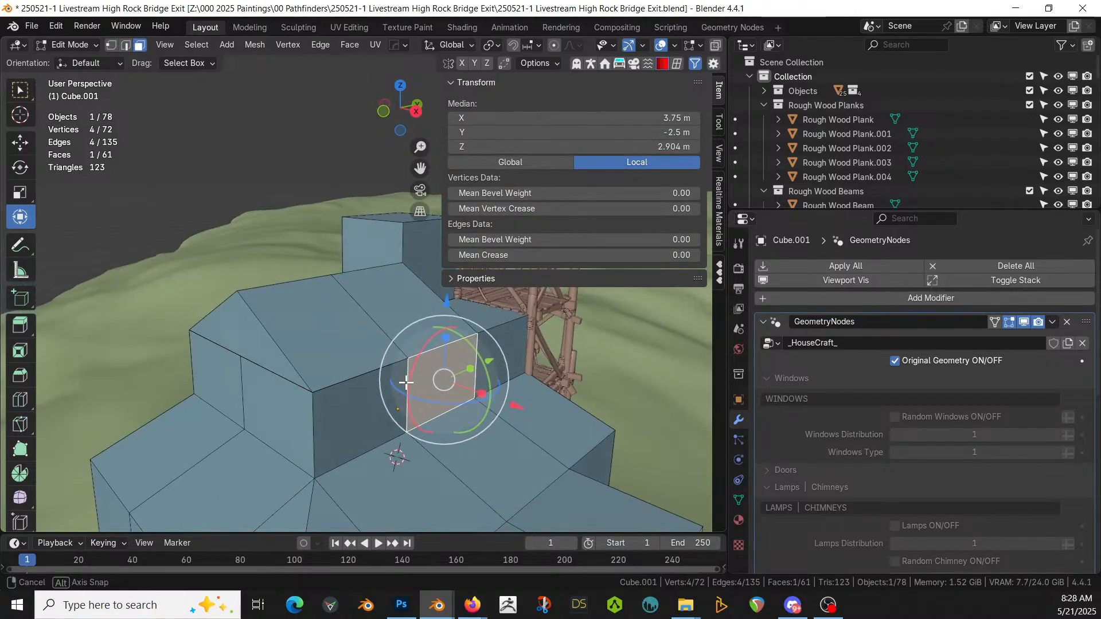
{"action": "right_click", "coordinate": [270, 413], "text": "shift"}
{"action": "middle_click_drag", "start_coordinate": [270, 413], "coordinate": [220, 420]}
{"action": "right_click", "coordinate": [299, 411], "text": "shift"}
{"action": "middle_click_drag", "start_coordinate": [300, 411], "coordinate": [395, 421]}
{"action": "right_click", "coordinate": [255, 442], "text": "shift"}
{"action": "middle_click_drag", "start_coordinate": [255, 442], "coordinate": [428, 405]}
{"action": "right_click", "coordinate": [322, 428], "text": "shift"}
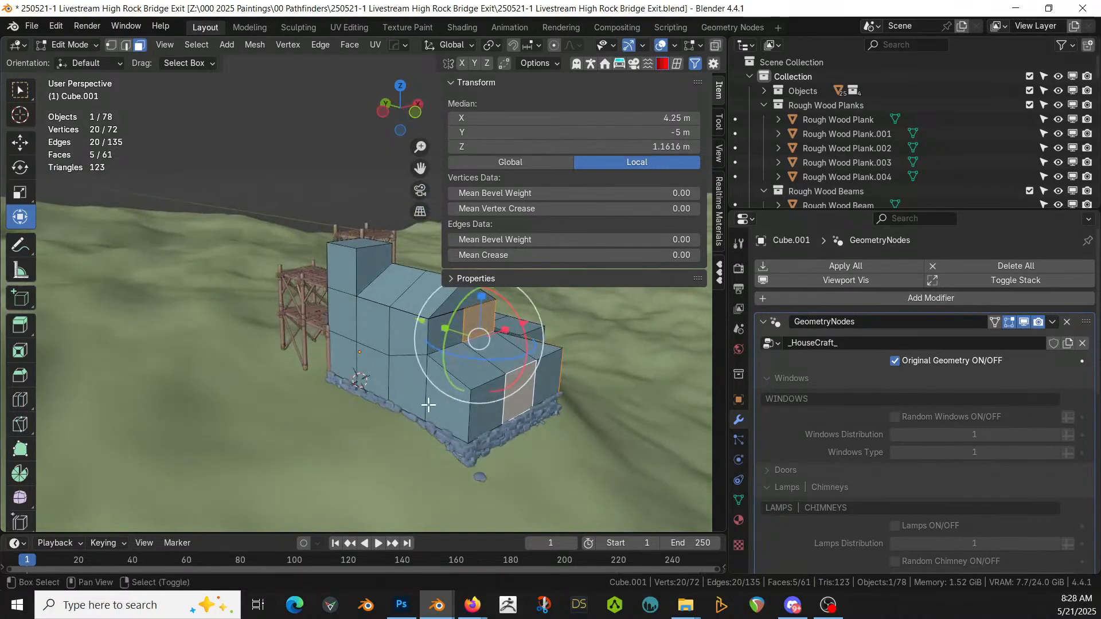
{"action": "right_click", "coordinate": [445, 405], "text": "shift"}
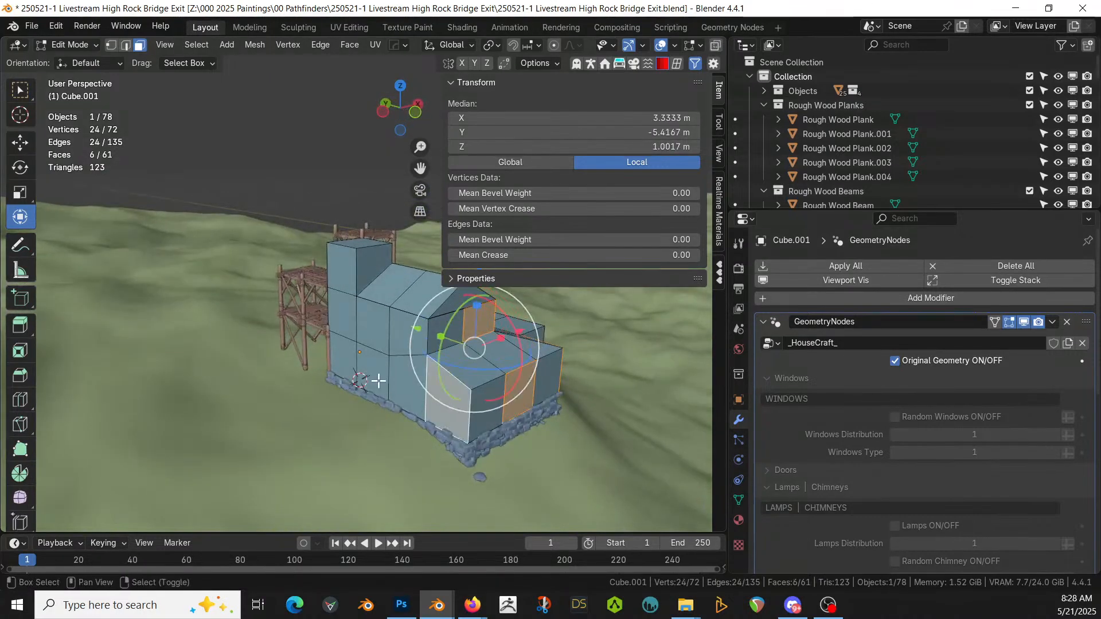
{"action": "right_click", "coordinate": [379, 381], "text": "shift"}
{"action": "right_click", "coordinate": [374, 321], "text": "shift"}
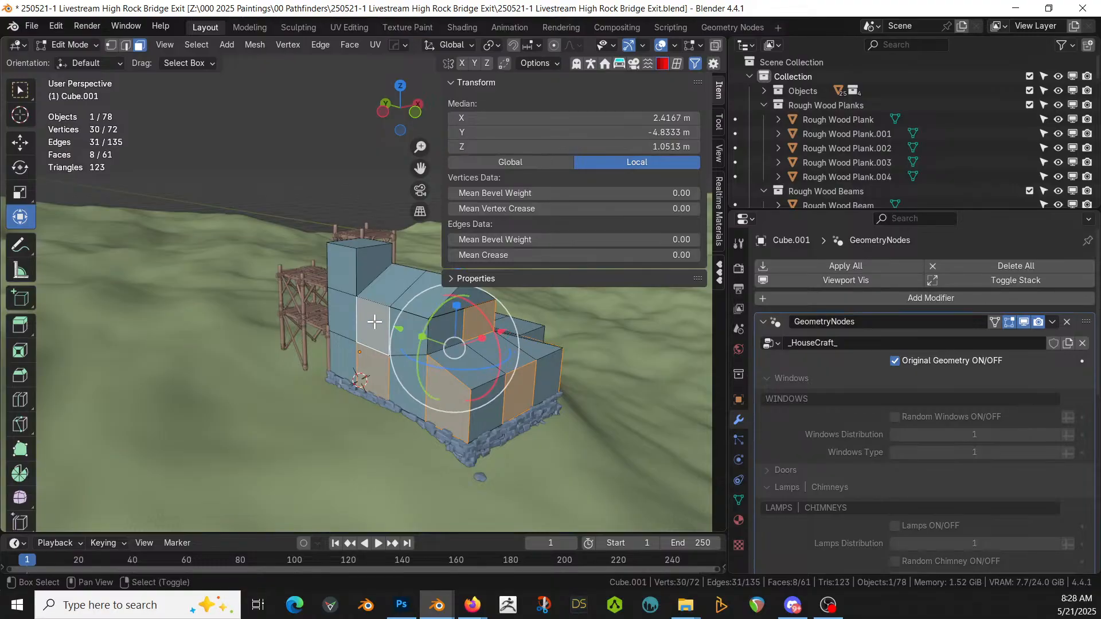
{"action": "right_click", "coordinate": [347, 267], "text": "shift"}
{"action": "middle_click_drag", "start_coordinate": [347, 268], "coordinate": [251, 245]}
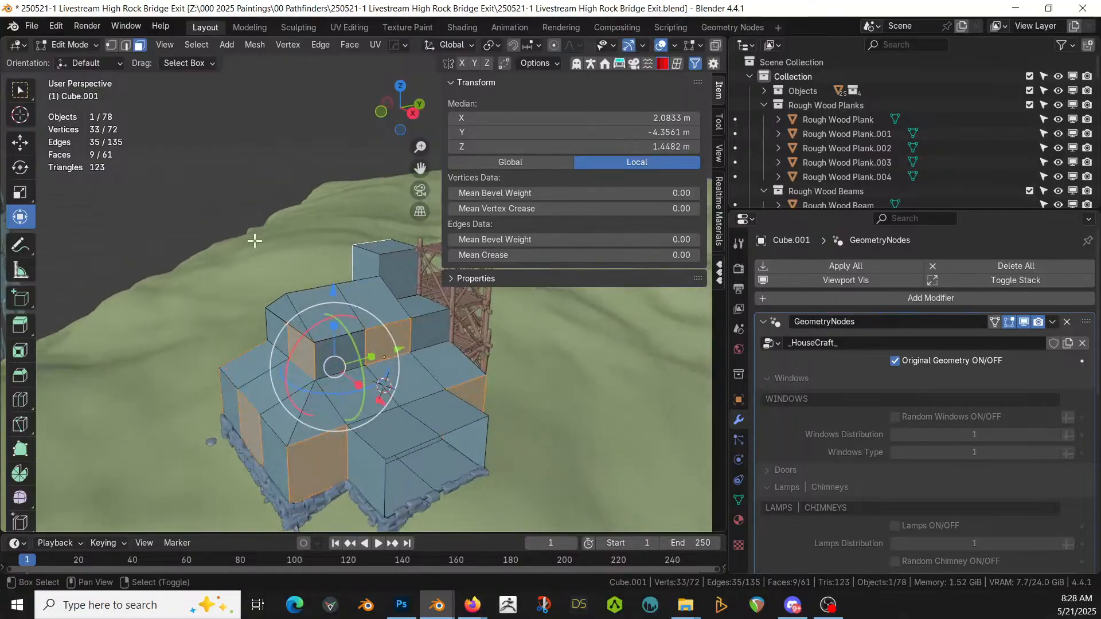
{"action": "right_click", "coordinate": [410, 277], "text": "shift"}
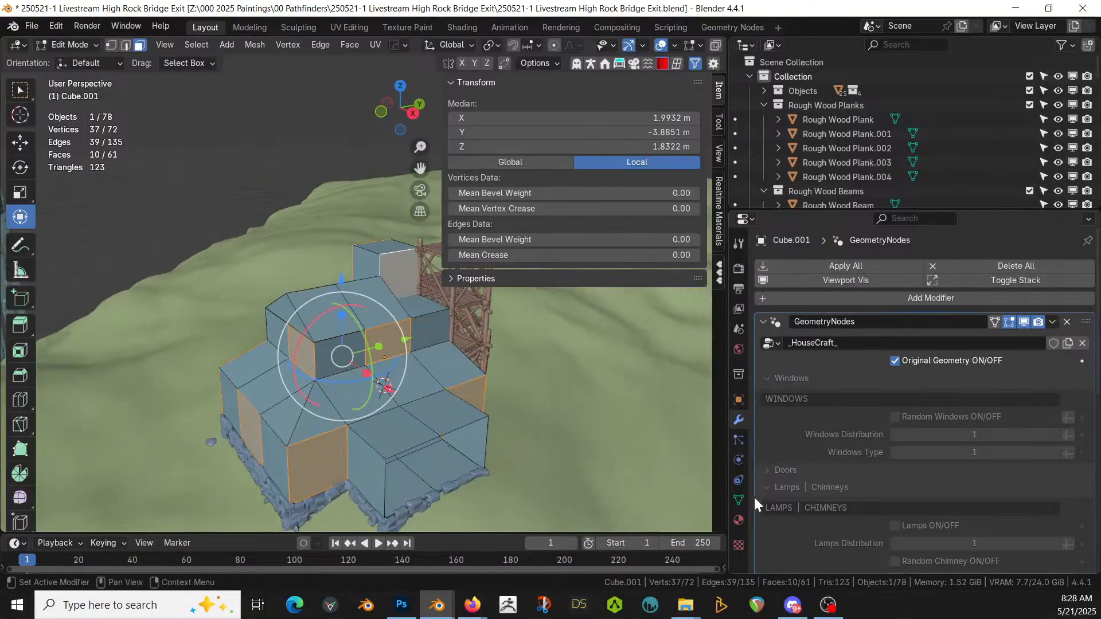
{"action": "left_click", "coordinate": [739, 520]}
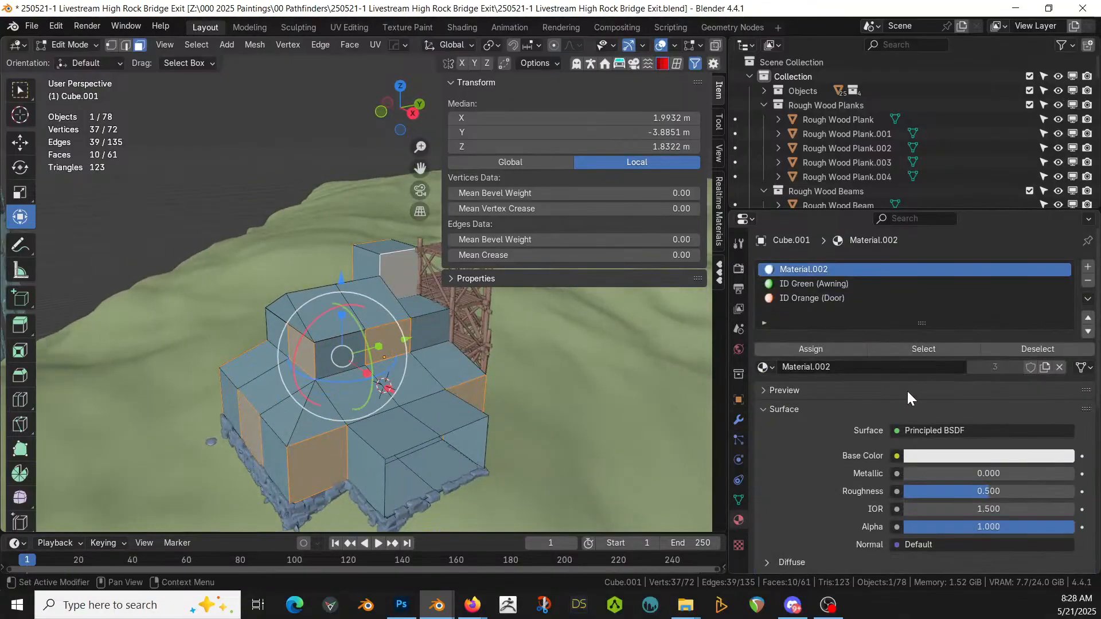
{"action": "left_click", "coordinate": [1088, 268]}
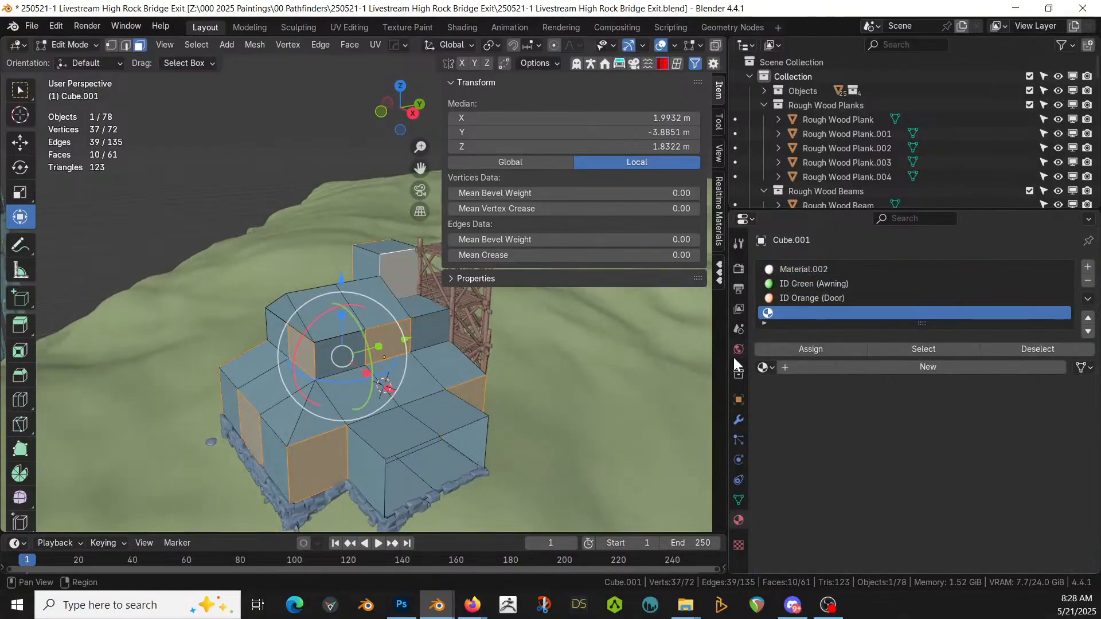
{"action": "left_click", "coordinate": [765, 367]}
{"action": "type", "text": "ID"}
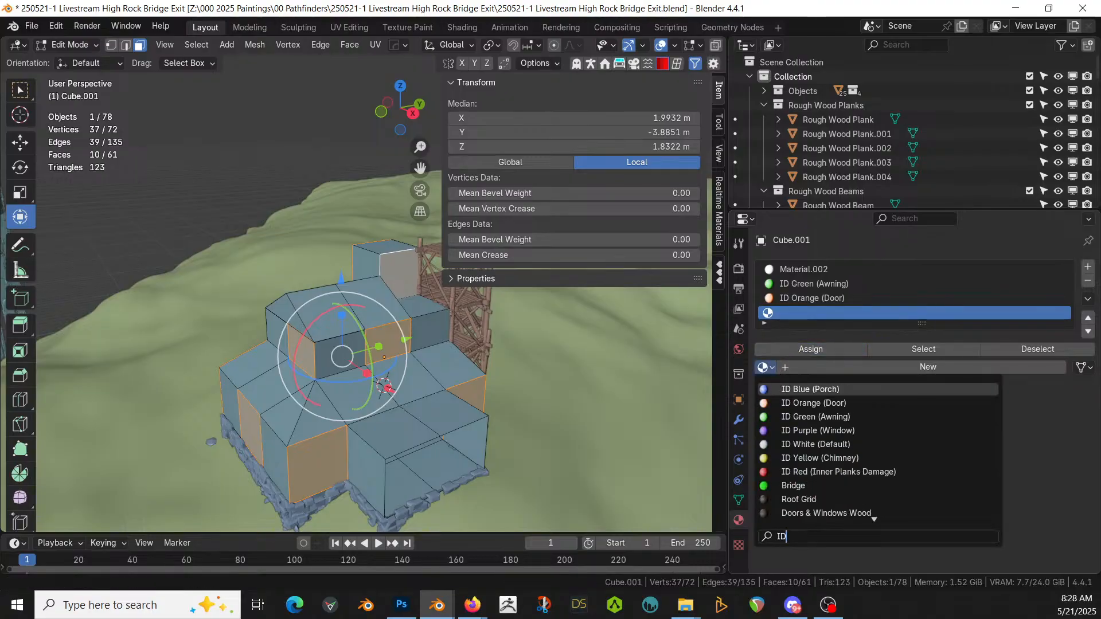
{"action": "left_click", "coordinate": [883, 431]}
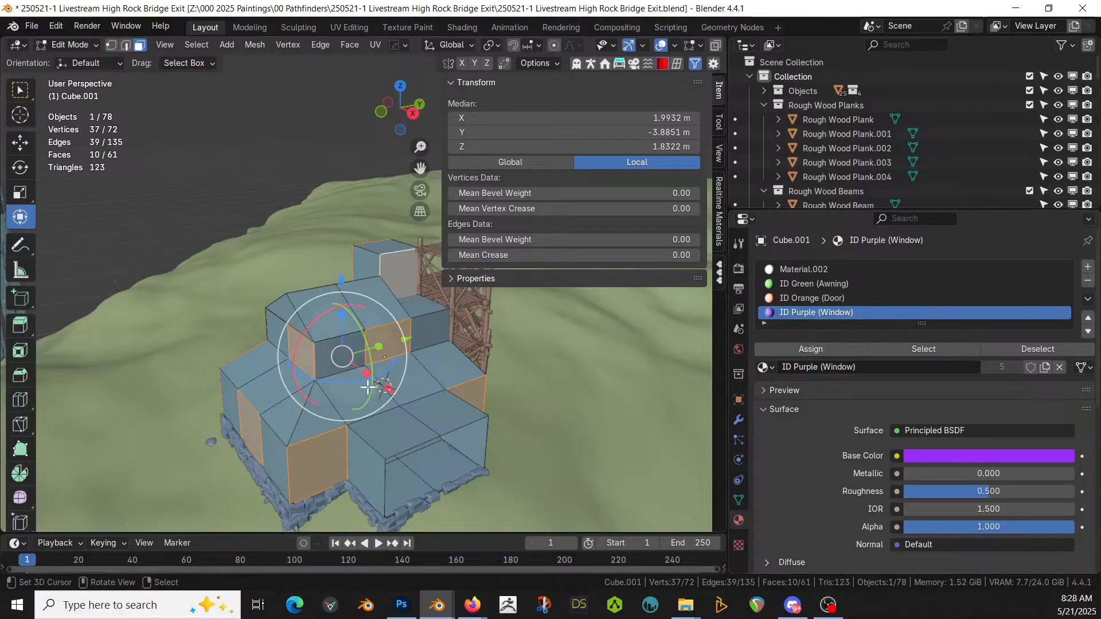
Step: Turn off Original Geometry and examine the generated windows around the house
{"action": "left_click", "coordinate": [738, 420]}
{"action": "left_click", "coordinate": [895, 360]}
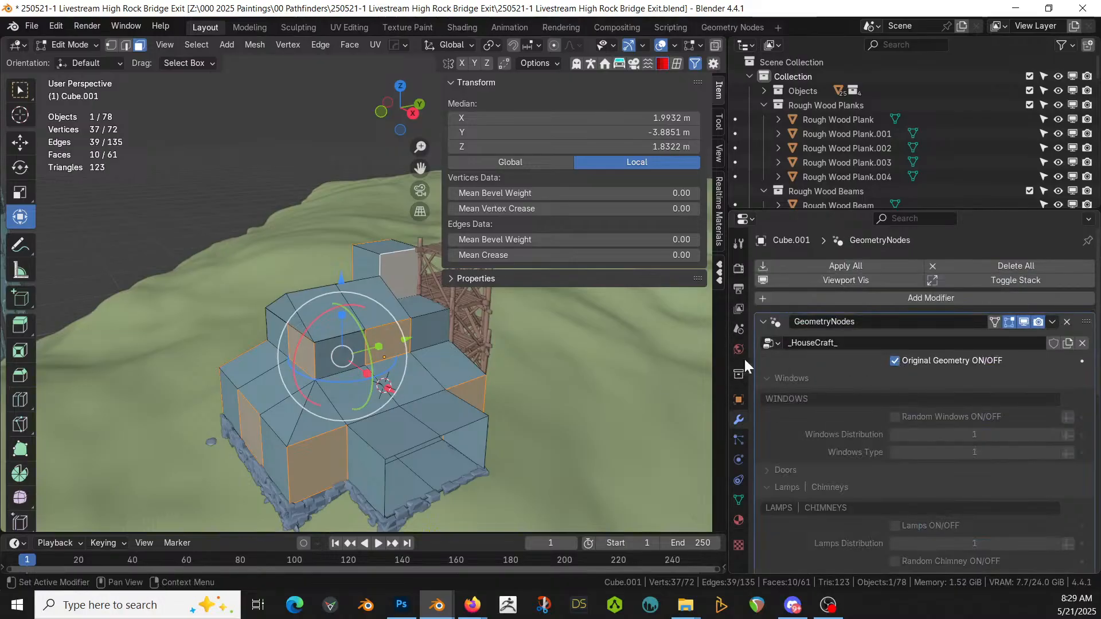
{"action": "scroll", "coordinate": [515, 362], "scroll_direction": "up", "scroll_amount": 3}
{"action": "middle_click_drag", "start_coordinate": [533, 369], "coordinate": [523, 338]}
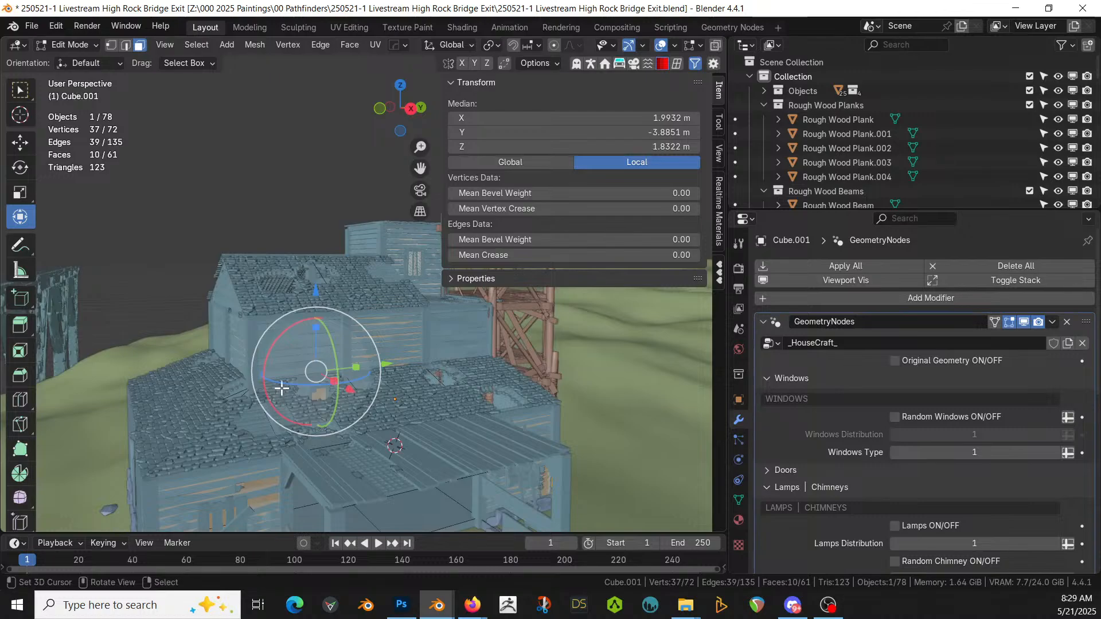
Step: Reselect the edges joining the lower roof and upper storey and lower them about 0.28 m along Z with Original Geometry off
{"action": "left_click", "coordinate": [895, 362]}
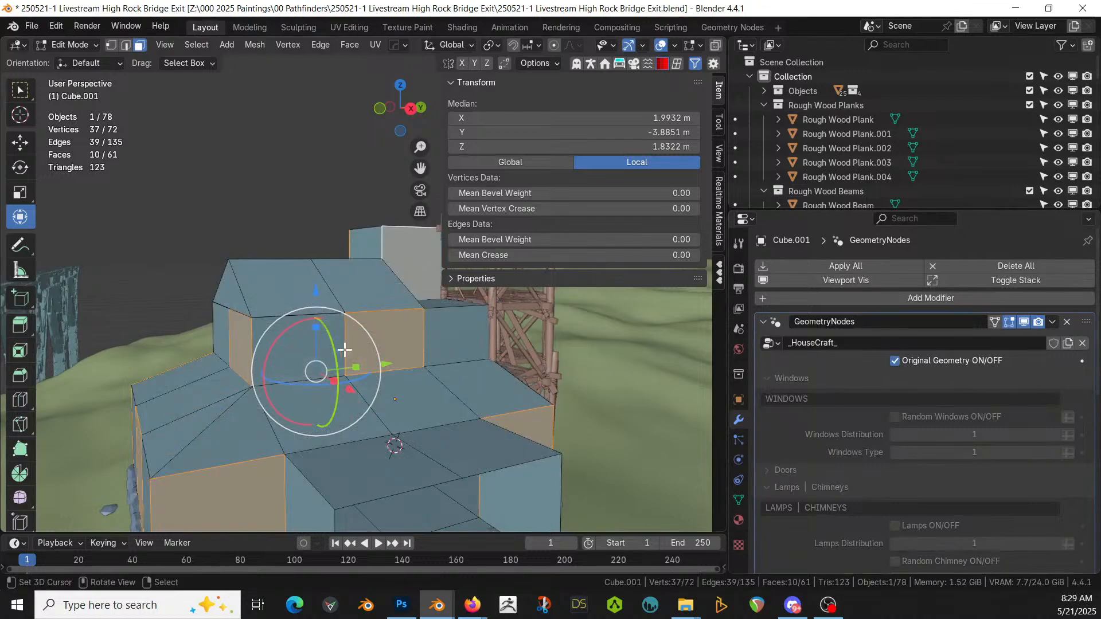
{"action": "middle_click_drag", "start_coordinate": [358, 359], "coordinate": [347, 386]}
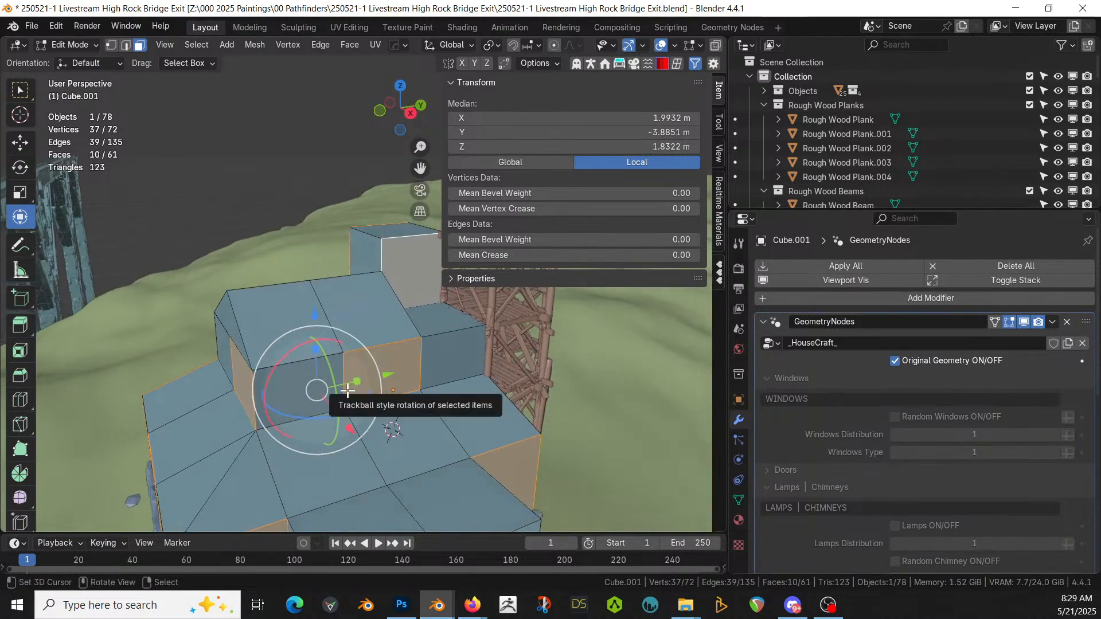
{"action": "key", "text": "2"}
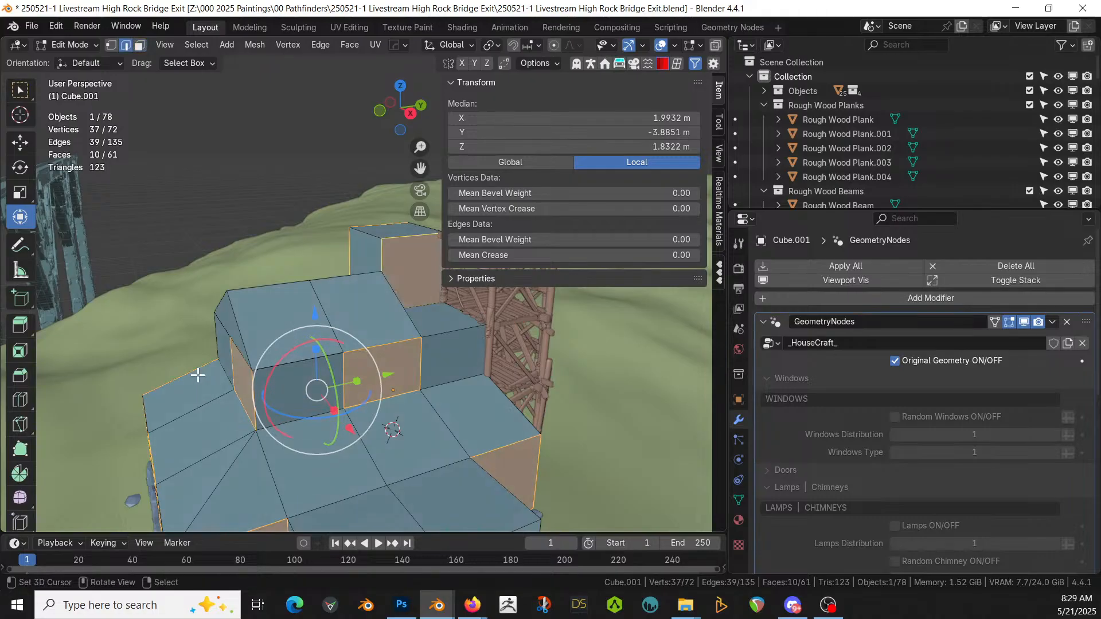
{"action": "left_click", "coordinate": [214, 372]}
{"action": "left_click", "coordinate": [247, 414], "text": "ctrl"}
{"action": "left_click", "coordinate": [301, 420], "text": "ctrl"}
{"action": "left_click", "coordinate": [386, 403], "text": "ctrl"}
{"action": "left_click", "coordinate": [465, 379], "text": "ctrl"}
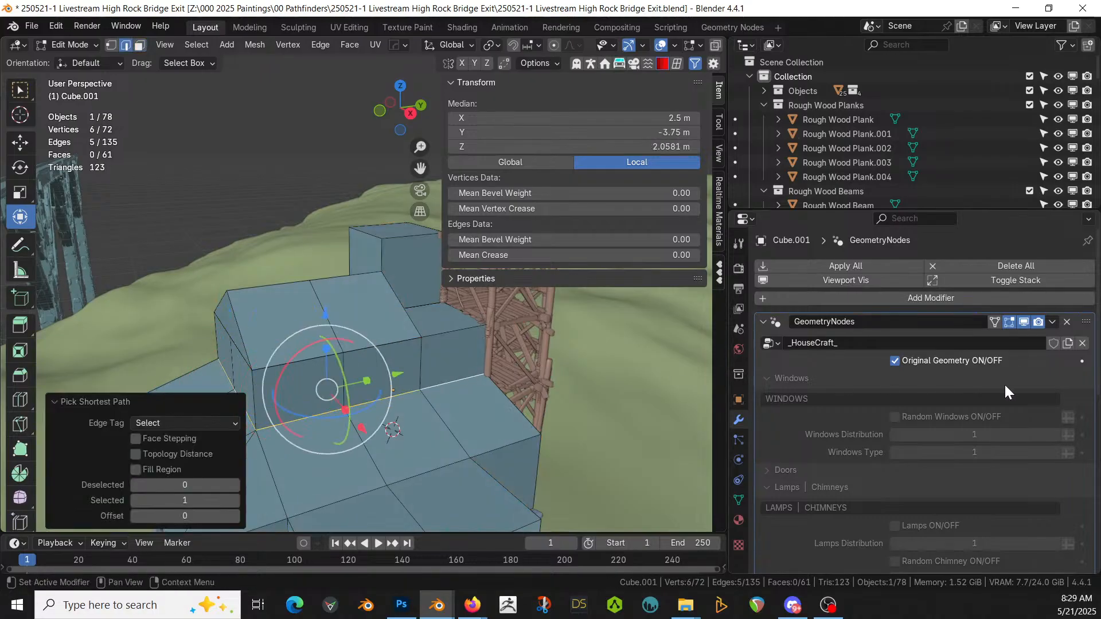
{"action": "left_click", "coordinate": [895, 360]}
{"action": "key", "text": "g"}
{"action": "key", "text": "z"}
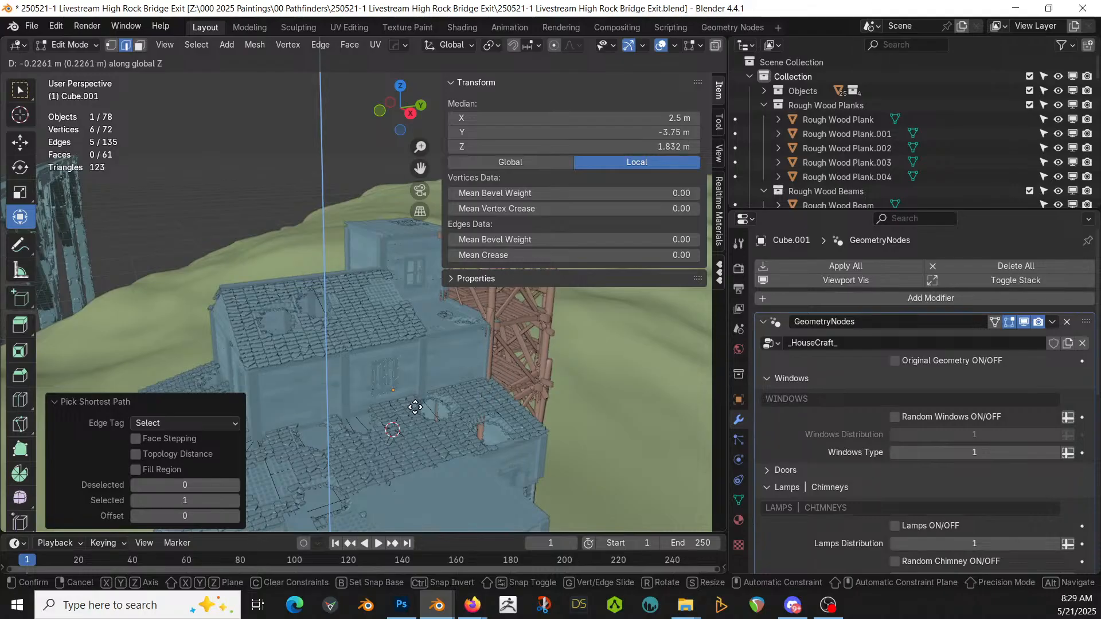
{"action": "left_click", "coordinate": [418, 410]}
{"action": "middle_click_drag", "start_coordinate": [460, 399], "coordinate": [349, 371]}
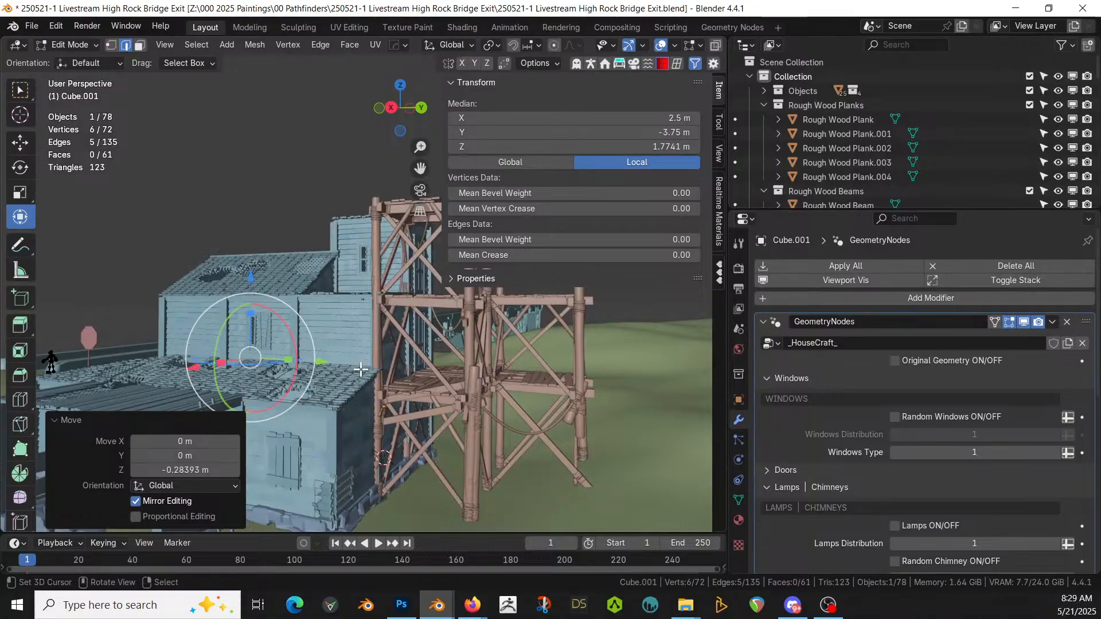
{"action": "middle_click_drag", "start_coordinate": [371, 378], "coordinate": [437, 360]}
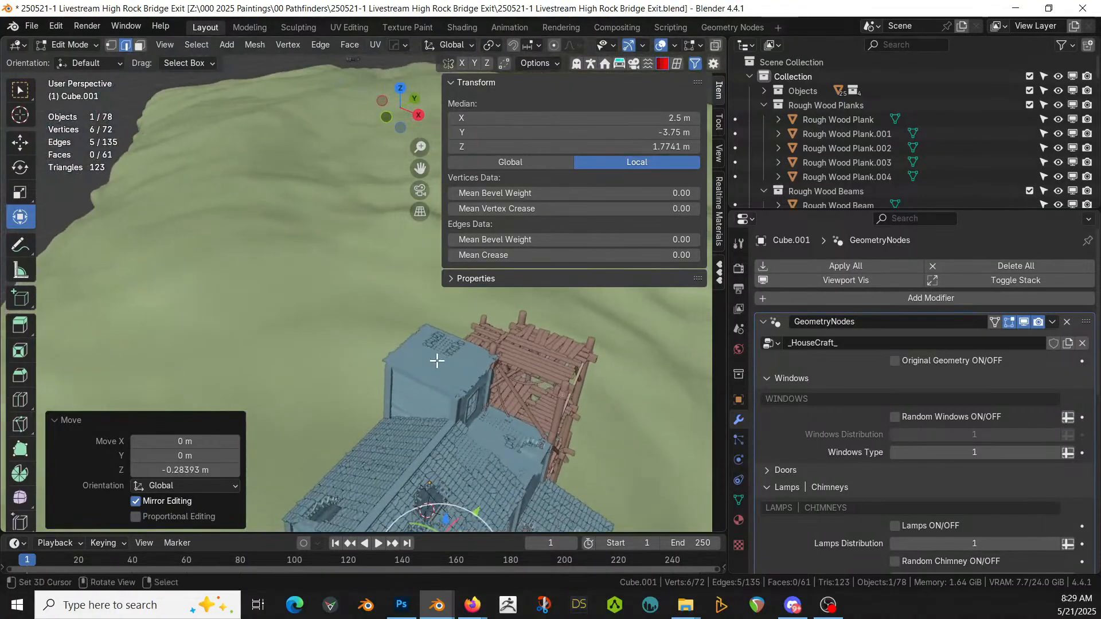
Step: Turn on Original Geometry and raise the tower's top edge farthest from the lower roof about 1.16 m along Z
{"action": "left_click", "coordinate": [895, 361]}
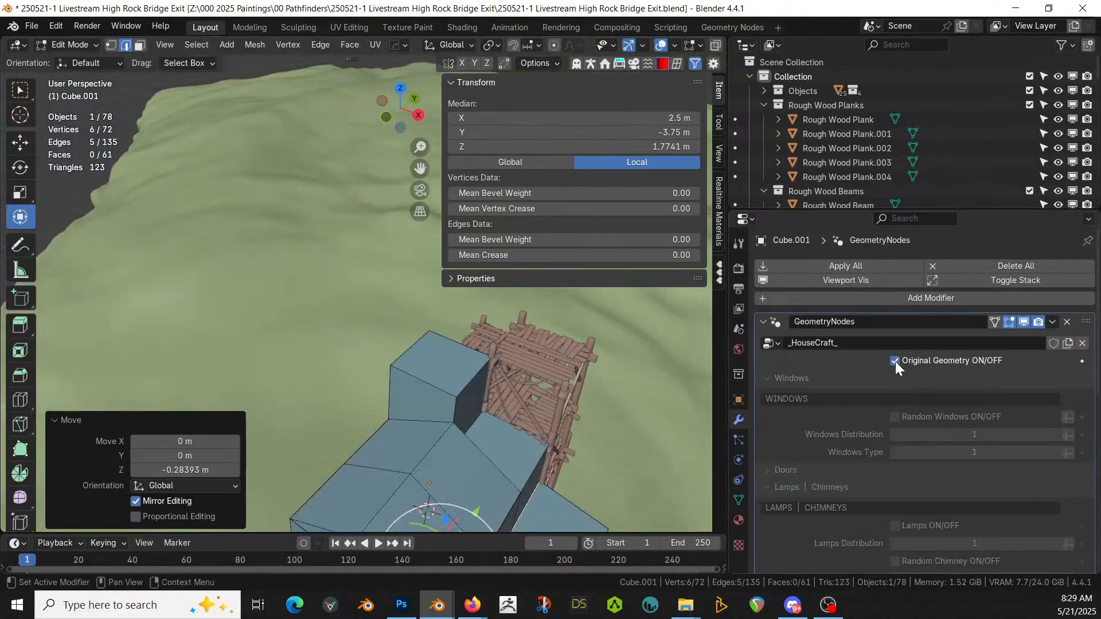
{"action": "left_click", "coordinate": [408, 350]}
{"action": "middle_click_drag", "start_coordinate": [410, 344], "coordinate": [507, 293]}
{"action": "key", "text": "g"}
{"action": "key", "text": "z"}
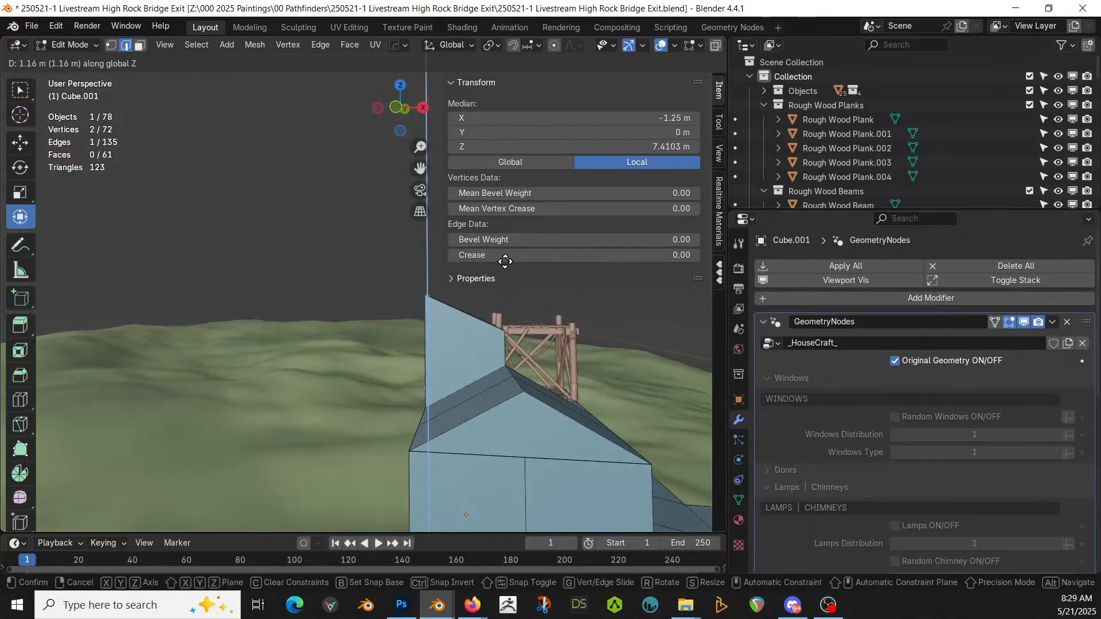
{"action": "left_click", "coordinate": [505, 262]}
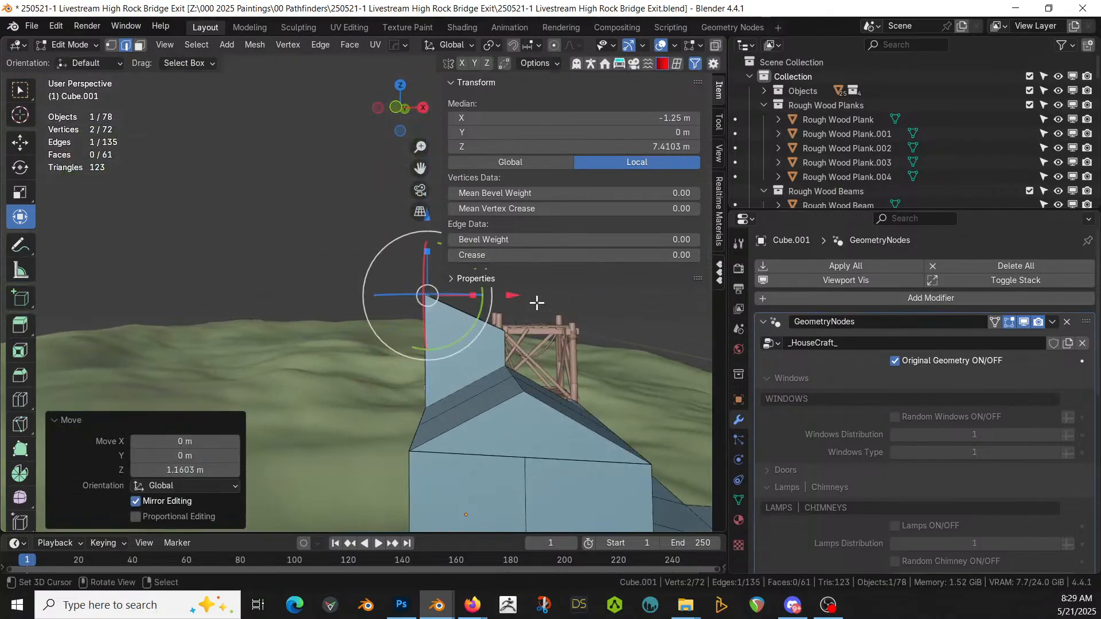
Step: Turn off Original Geometry and inspect the generated tower with its slanted roof from several sides
{"action": "left_click", "coordinate": [896, 361]}
{"action": "middle_click_drag", "start_coordinate": [206, 402], "coordinate": [717, 425]}
{"action": "middle_click_drag", "start_coordinate": [589, 443], "coordinate": [425, 443]}
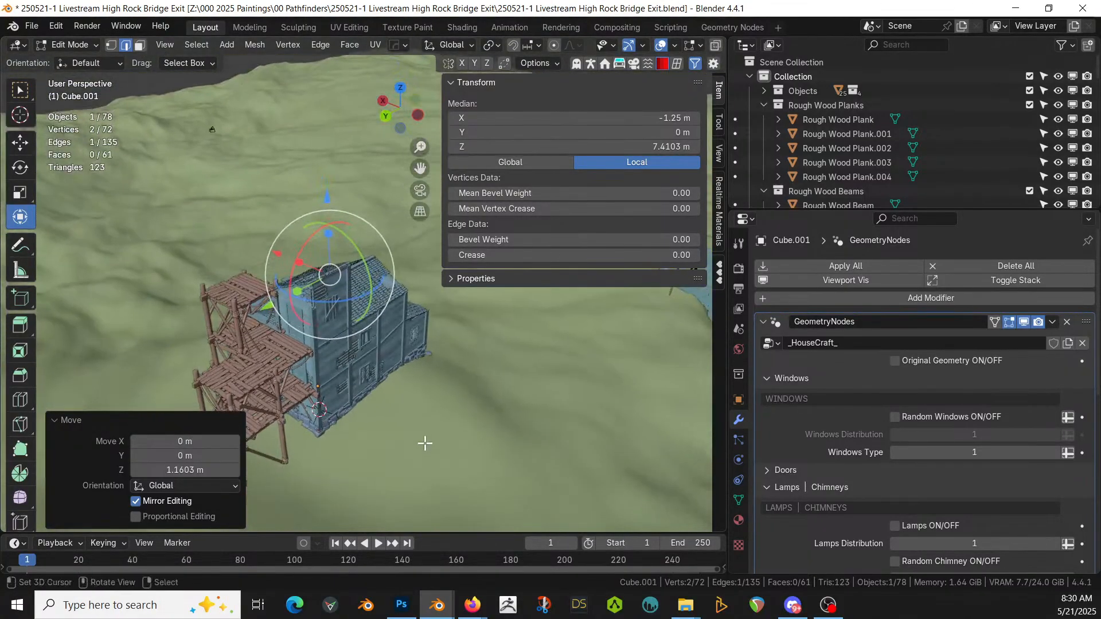
Step: Turn Original Geometry back on and extrude the two upper outer wall faces of the tower outward by 2.5 m
{"action": "left_click", "coordinate": [895, 361]}
{"action": "key", "text": "3"}
{"action": "right_click", "coordinate": [333, 310]}
{"action": "right_click", "coordinate": [342, 362], "text": "shift"}
{"action": "right_click", "coordinate": [341, 403], "text": "shift"}
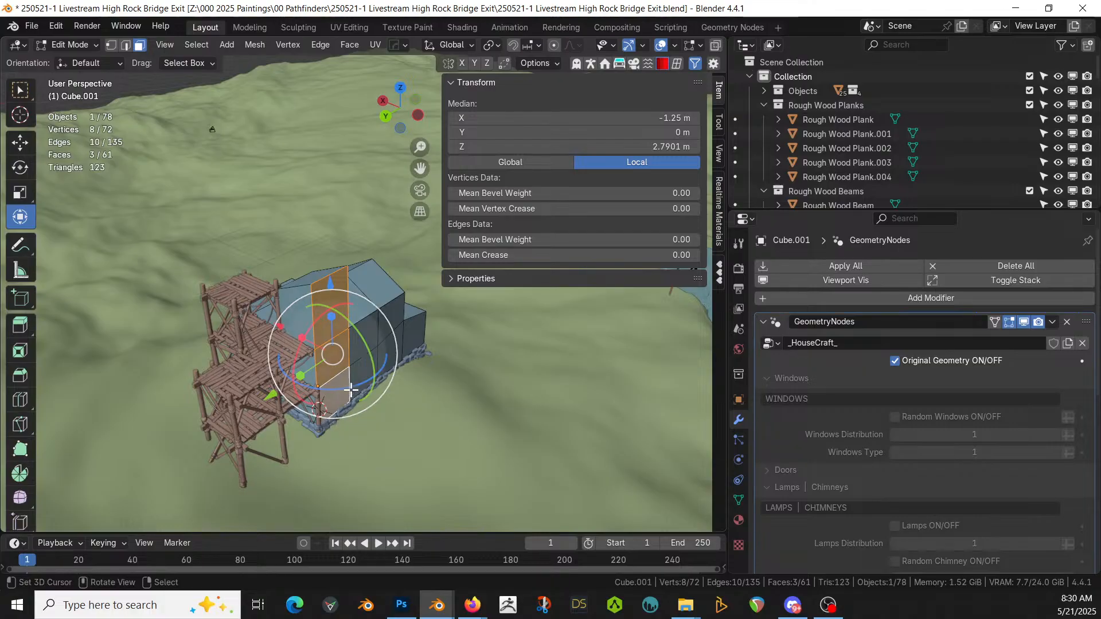
{"action": "right_click", "coordinate": [340, 390], "text": "shift"}
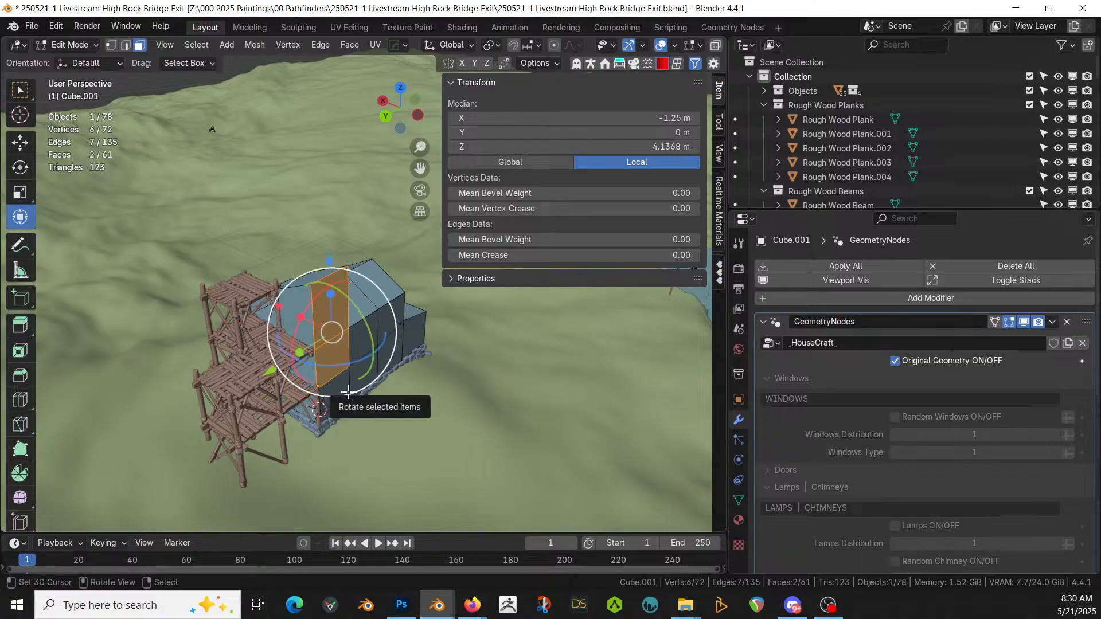
{"action": "type", "text": "e2.5"}
{"action": "key", "text": "Return"}
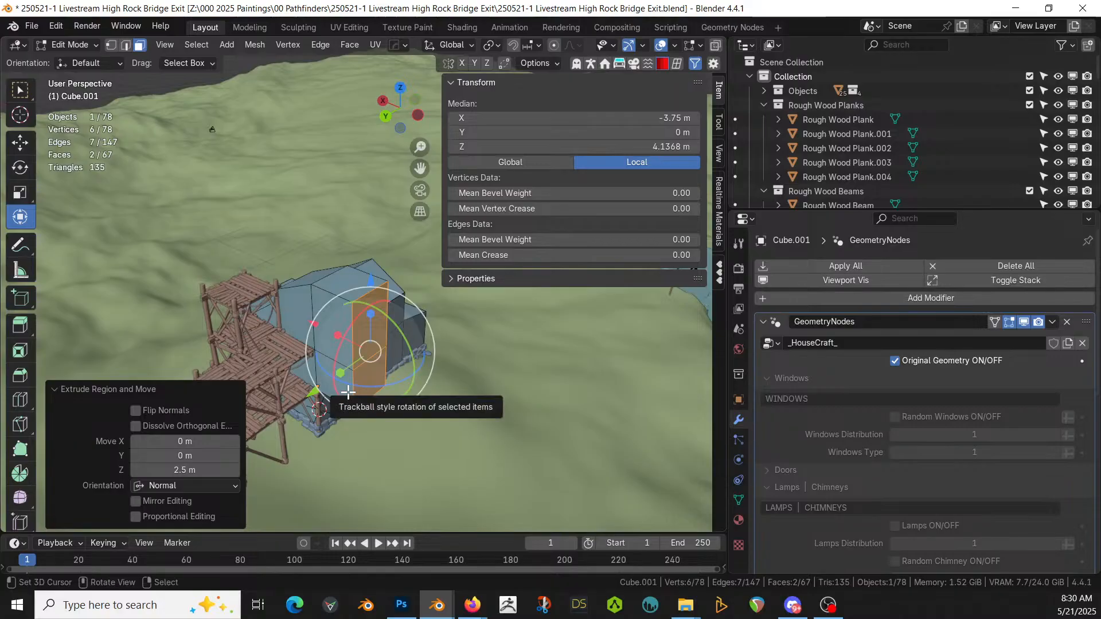
Step: Lower the outer top edge of the tower's new extension about 1.1 m along Z to form a gabled roof
{"action": "middle_click_drag", "start_coordinate": [348, 392], "coordinate": [371, 354]}
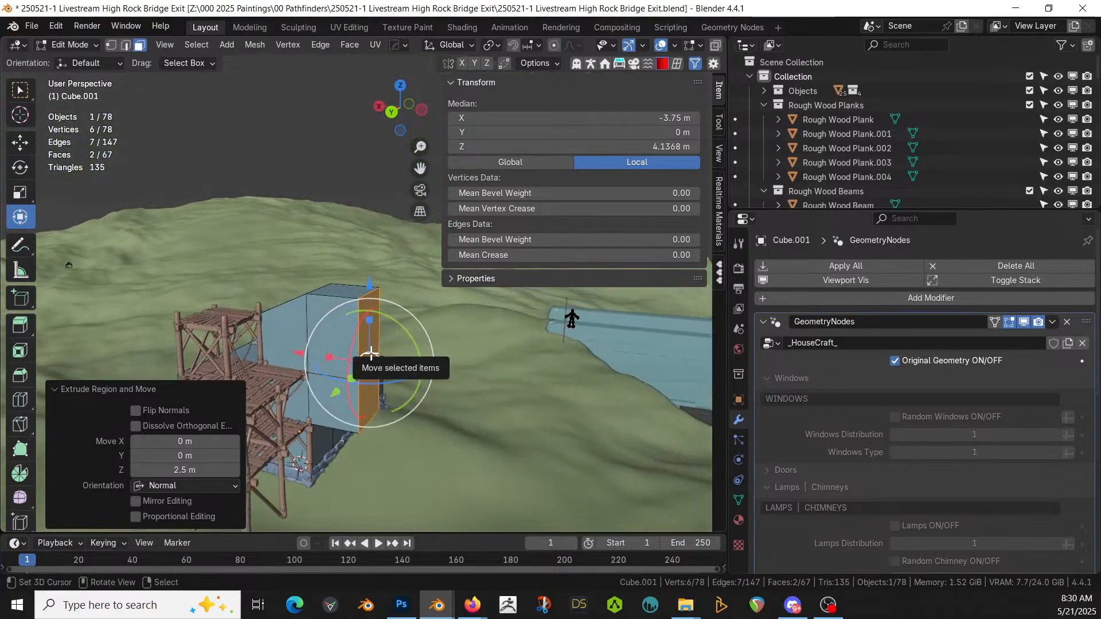
{"action": "key", "text": "KP_1"}
{"action": "scroll", "coordinate": [371, 353], "scroll_direction": "up", "scroll_amount": 2}
{"action": "middle_click_drag", "start_coordinate": [393, 317], "coordinate": [448, 396]}
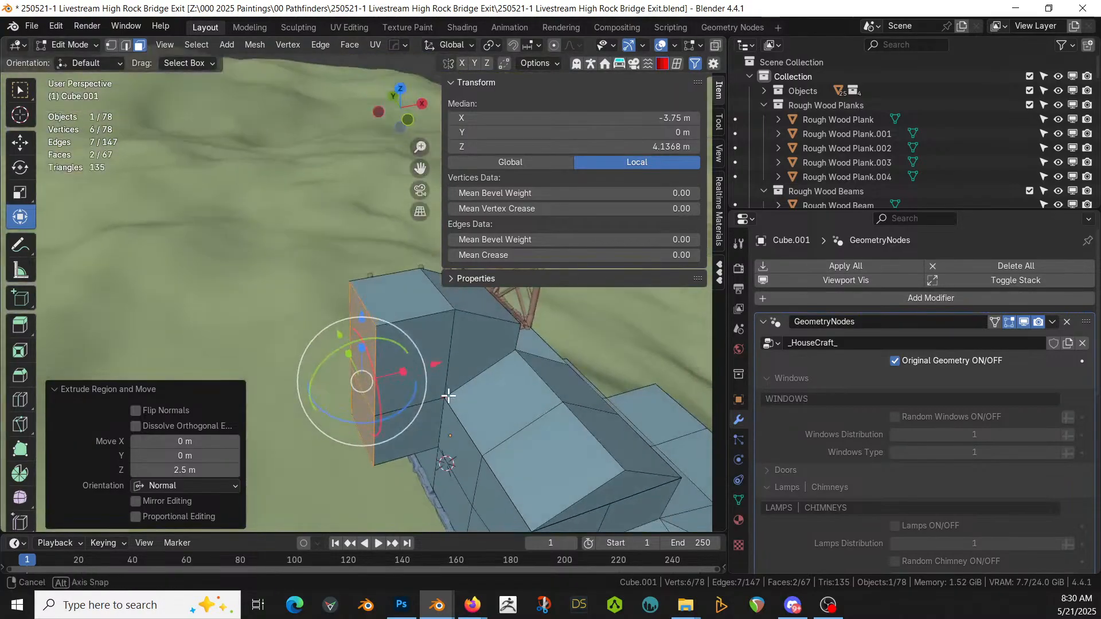
{"action": "key", "text": "2"}
{"action": "left_click", "coordinate": [361, 300]}
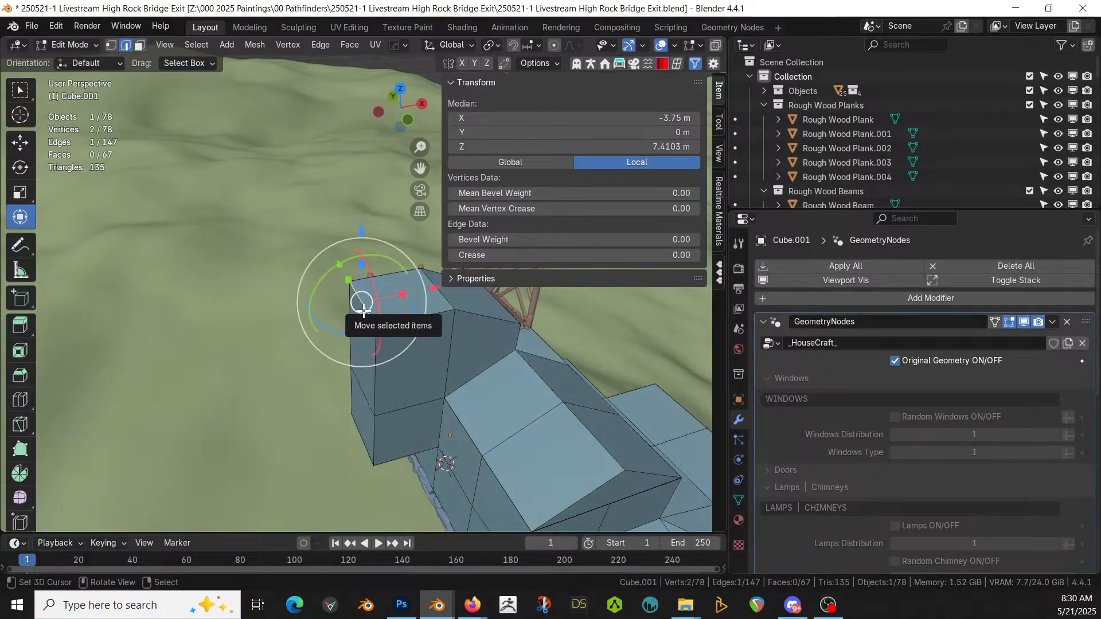
{"action": "key", "text": "KP_1"}
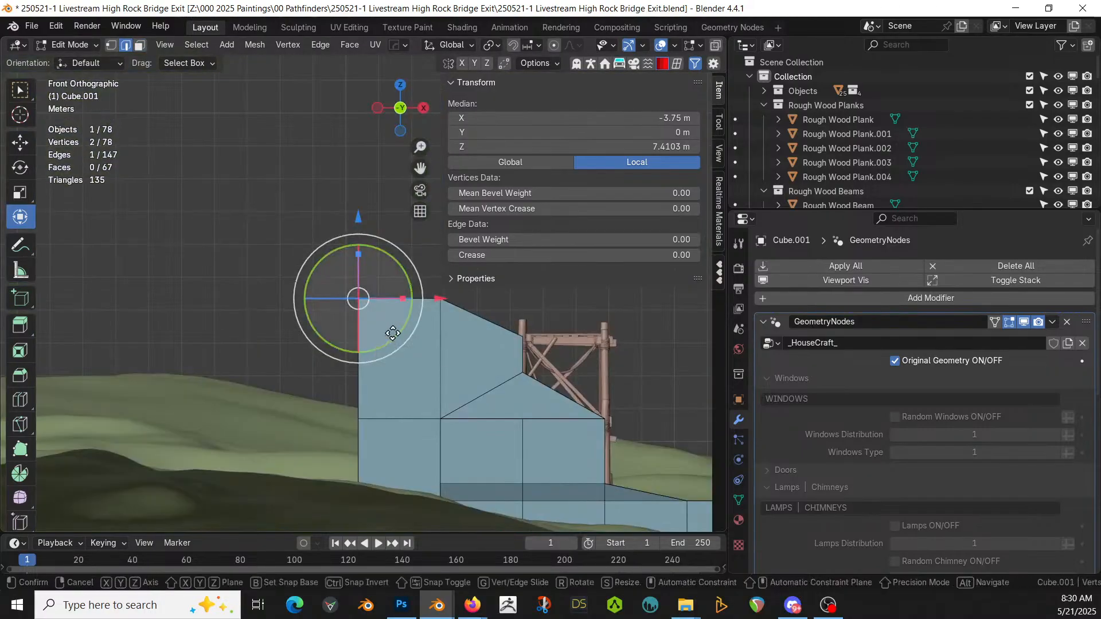
{"action": "key", "text": "g"}
{"action": "key", "text": "z"}
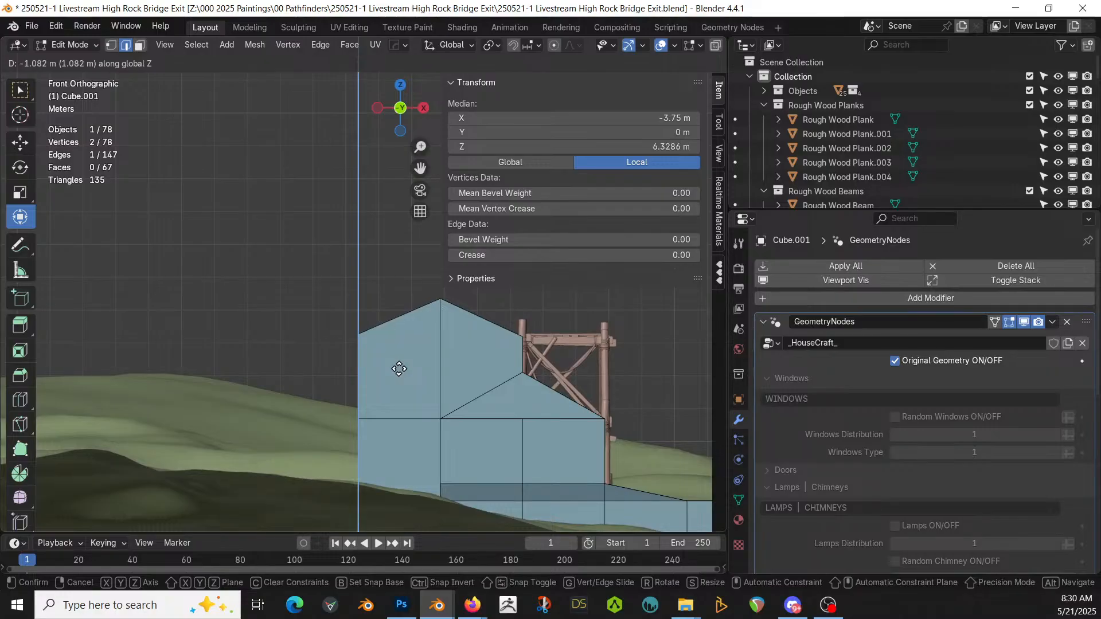
{"action": "left_click", "coordinate": [399, 368]}
Step: Leave mesh editing, turn off Original Geometry and inspect the generated tower with its gabled roof from several sides
{"action": "key", "text": "Tab"}
{"action": "middle_click_drag", "start_coordinate": [399, 372], "coordinate": [608, 396]}
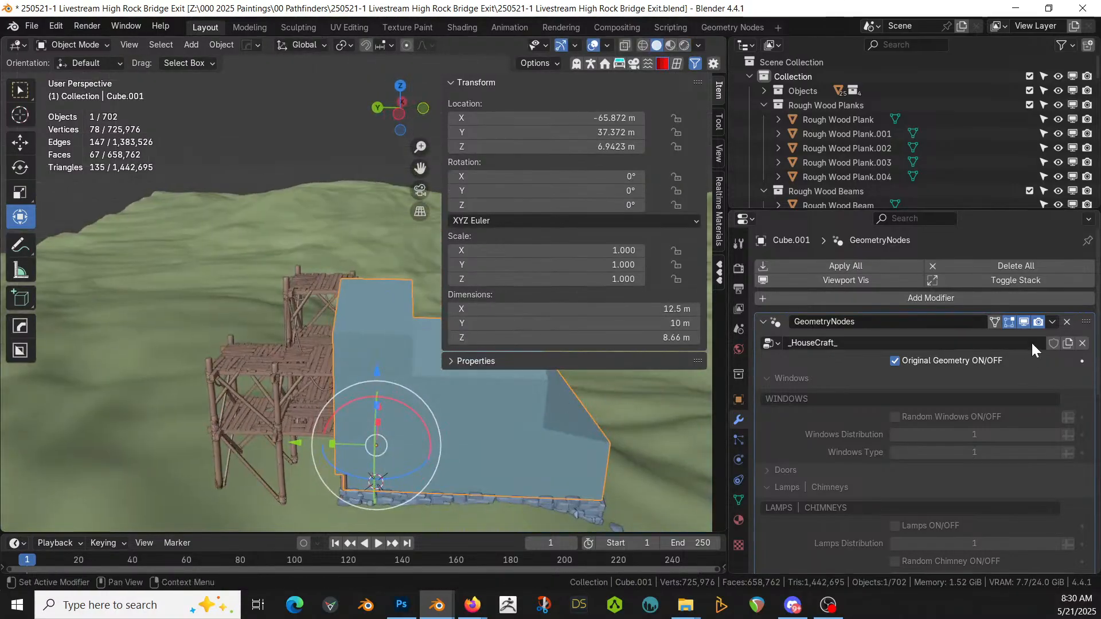
{"action": "left_click", "coordinate": [895, 361]}
{"action": "middle_click_drag", "start_coordinate": [457, 453], "coordinate": [576, 433]}
{"action": "mouse_move", "coordinate": [476, 440]}
{"action": "middle_mouse_down"}
{"action": "mouse_move", "coordinate": [372, 339]}
{"action": "mouse_move", "coordinate": [374, 297]}
{"action": "mouse_move", "coordinate": [382, 337]}
{"action": "middle_mouse_up"}
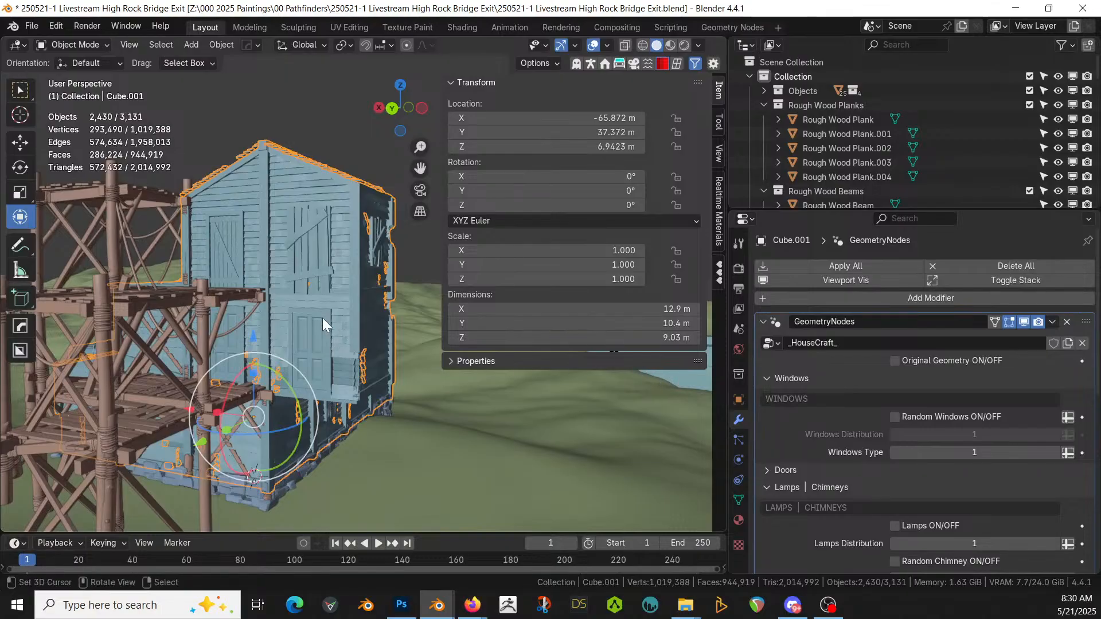
Step: Turn on Original Geometry and assign Material.002 to the lower wall face of the tower's extension on the scaffold side
{"action": "key", "text": "Tab"}
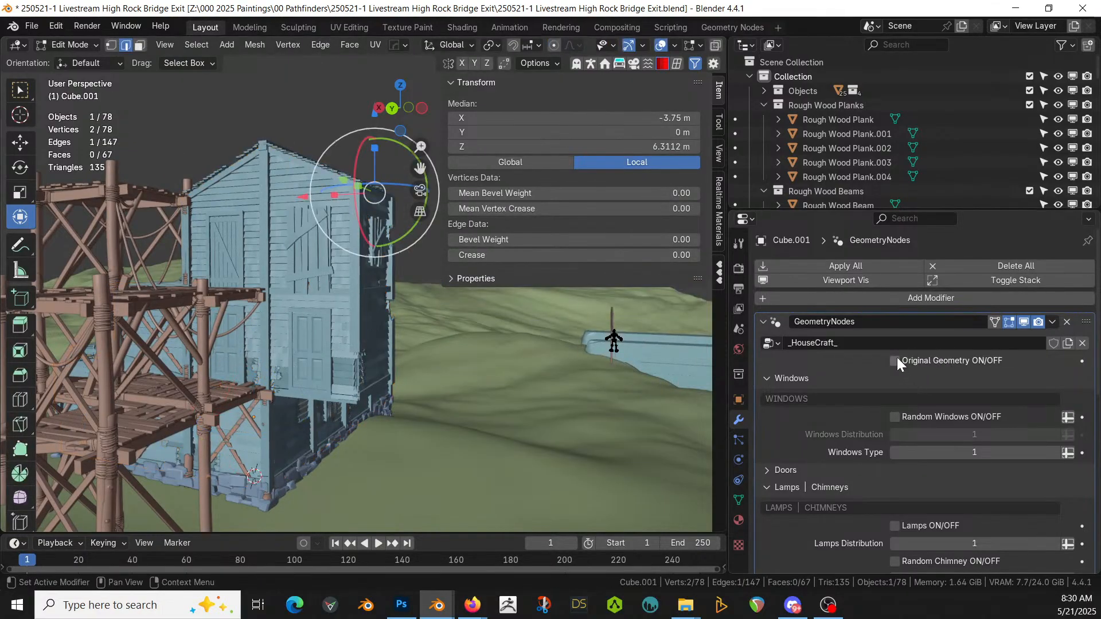
{"action": "left_click", "coordinate": [896, 361]}
{"action": "key", "text": "3"}
{"action": "left_click", "coordinate": [308, 337]}
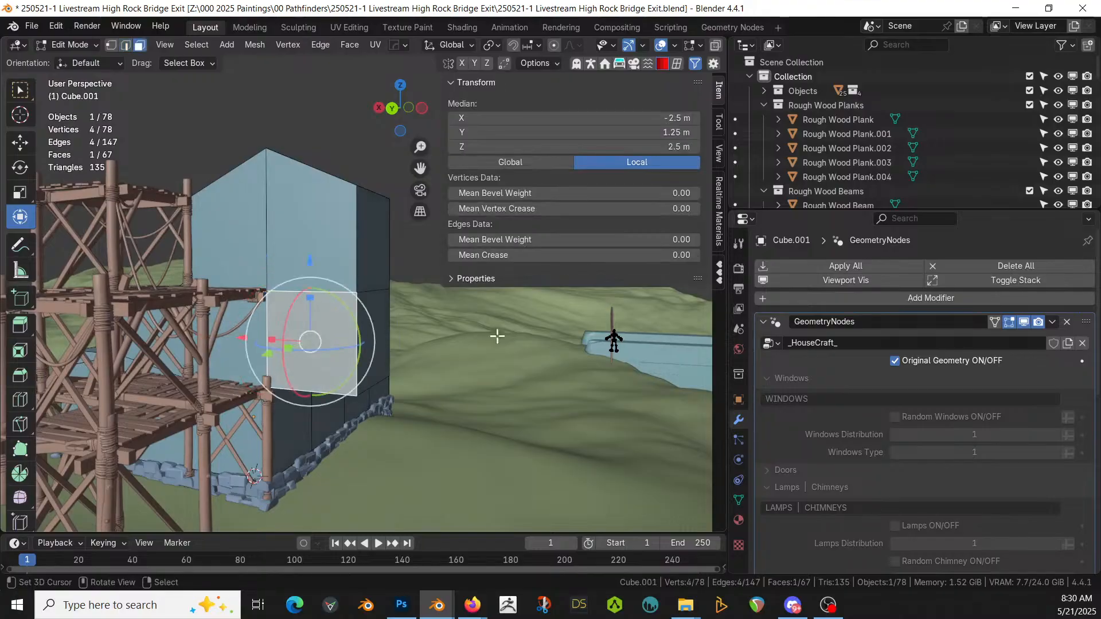
{"action": "left_click", "coordinate": [740, 519]}
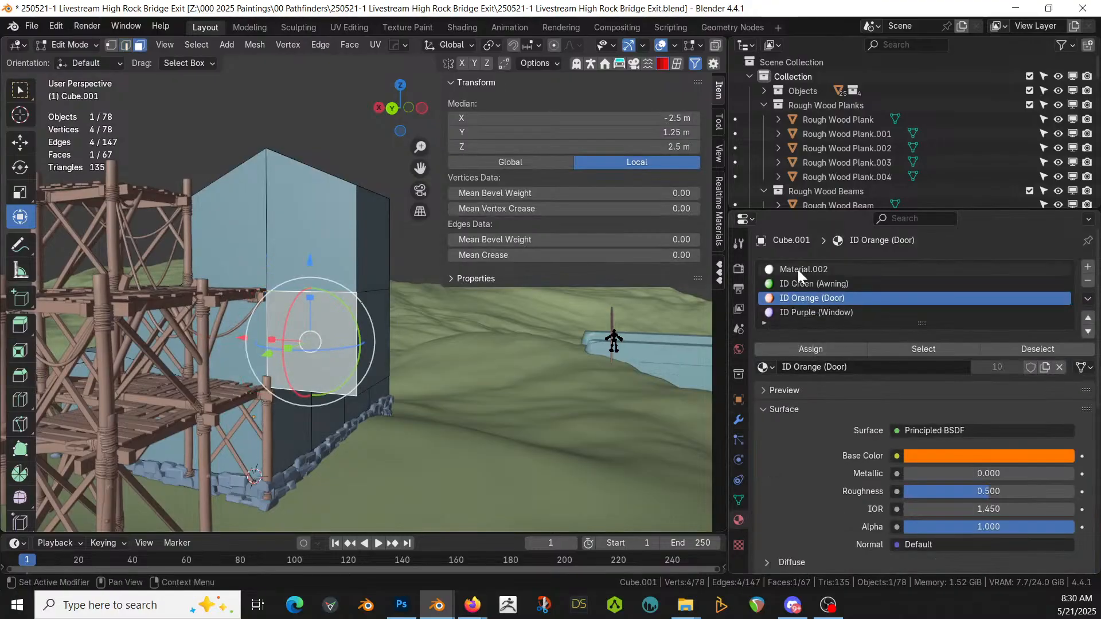
{"action": "left_click", "coordinate": [798, 269]}
{"action": "left_click", "coordinate": [799, 350]}
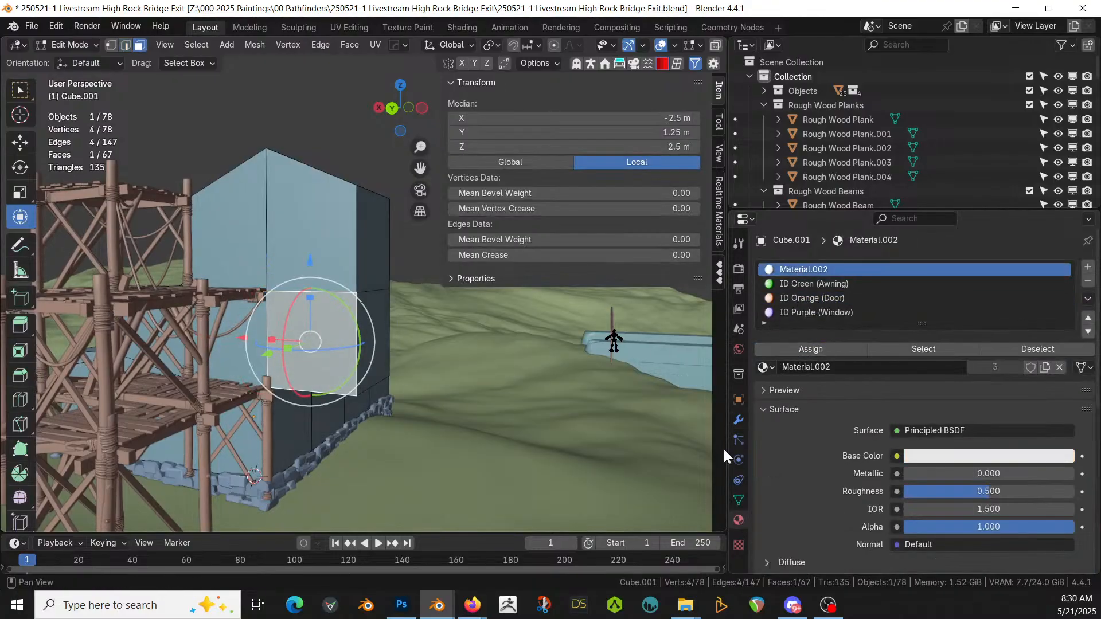
Step: Turn off Original Geometry and inspect the generated tower wall and overhang from below
{"action": "left_click", "coordinate": [739, 420]}
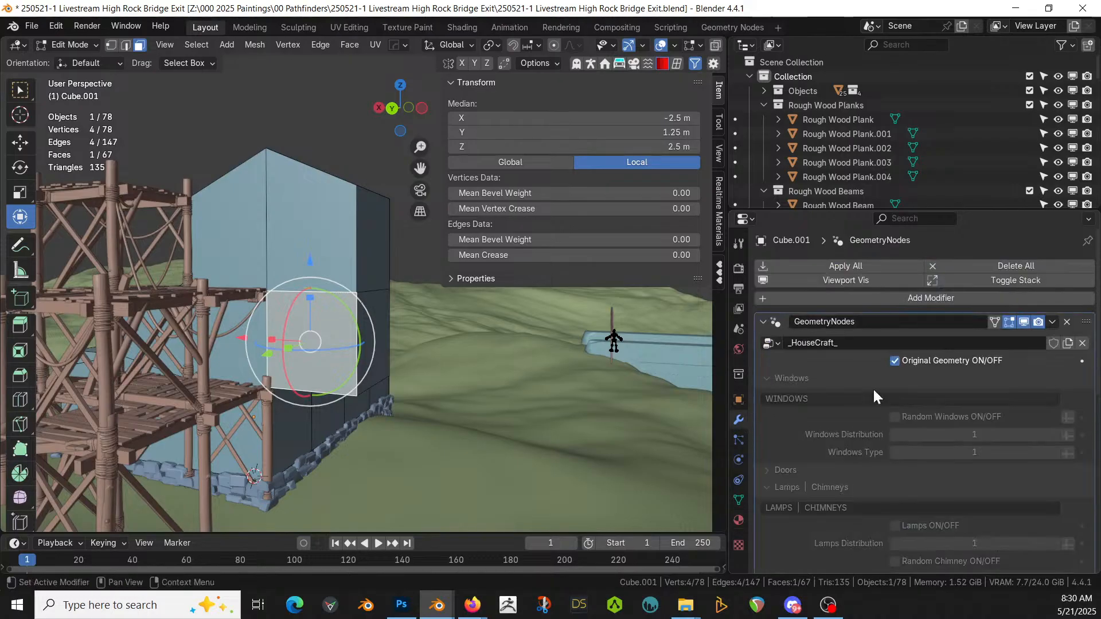
{"action": "left_click", "coordinate": [894, 361]}
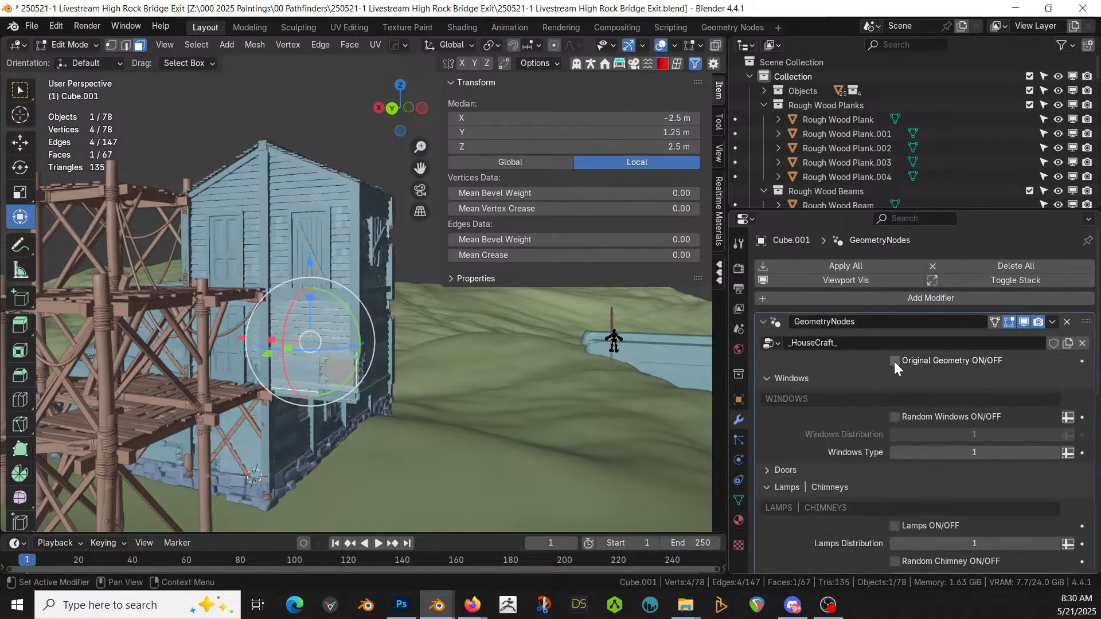
{"action": "mouse_move", "coordinate": [155, 388]}
{"action": "middle_mouse_down"}
{"action": "mouse_move", "coordinate": [162, 339]}
{"action": "mouse_move", "coordinate": [167, 383]}
{"action": "middle_mouse_up"}
{"action": "scroll", "coordinate": [198, 364], "scroll_direction": "up", "scroll_amount": 2}
{"action": "middle_click_drag", "start_coordinate": [211, 355], "coordinate": [213, 322]}
Step: Turn on Original Geometry, duplicate the underside face of the tower's overhang in place and separate it into its own object
{"action": "left_click", "coordinate": [895, 361]}
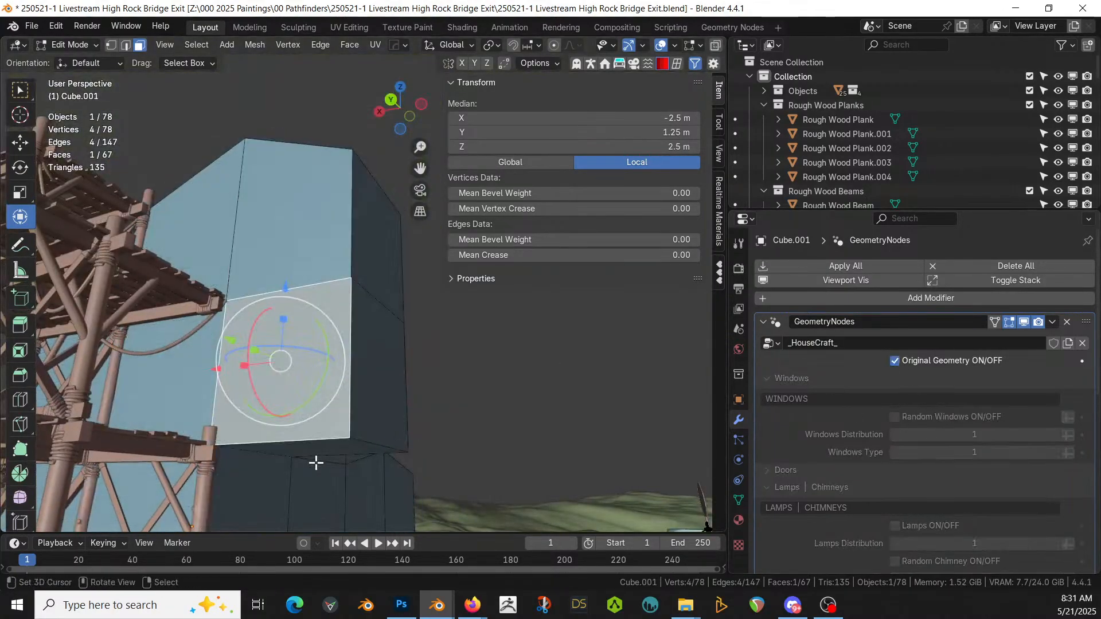
{"action": "left_click", "coordinate": [334, 449]}
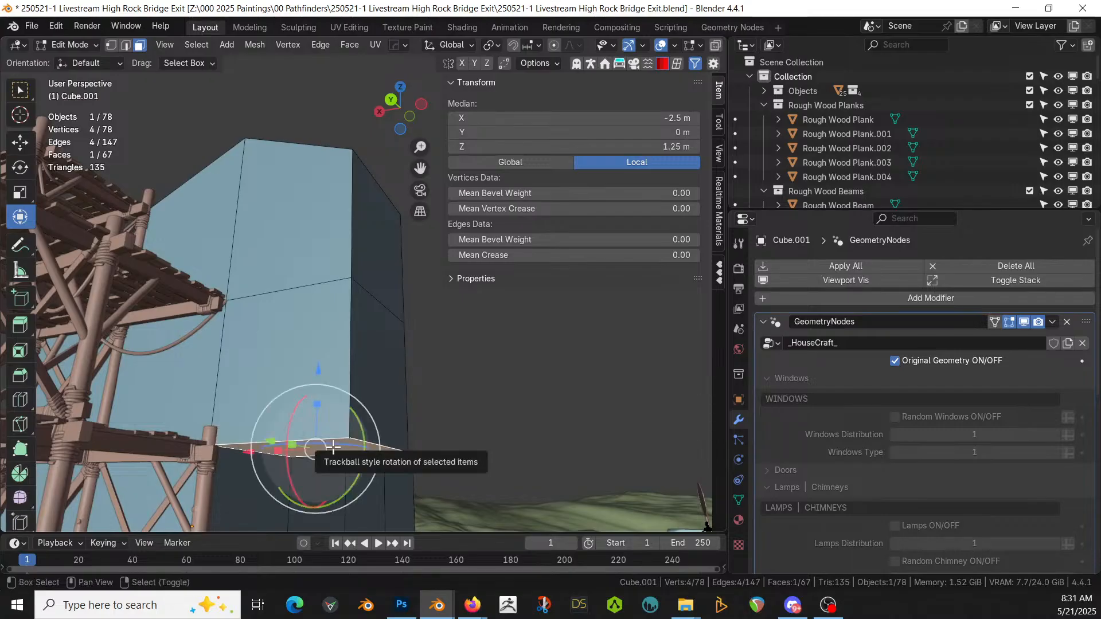
{"action": "key", "text": "shift+d"}
{"action": "key", "text": "Escape"}
{"action": "key", "text": "p"}
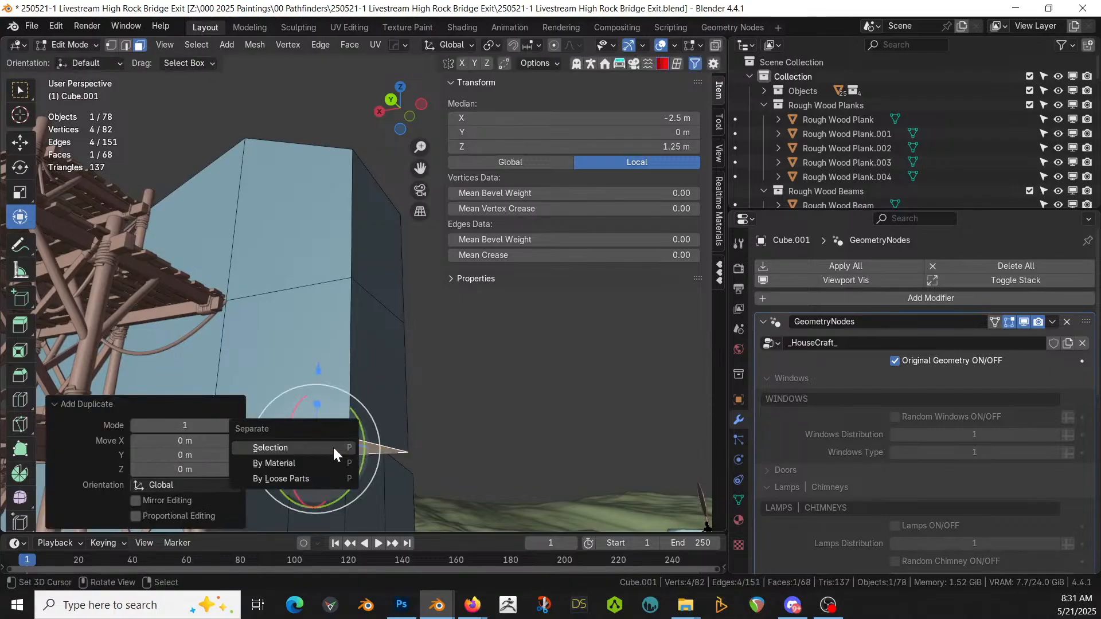
{"action": "left_click", "coordinate": [332, 446]}
Step: Remove the HouseCraft modifier from the separated face and join it to the scaffold object to generate supports under the overhang
{"action": "key", "text": "Tab"}
{"action": "left_click", "coordinate": [335, 454]}
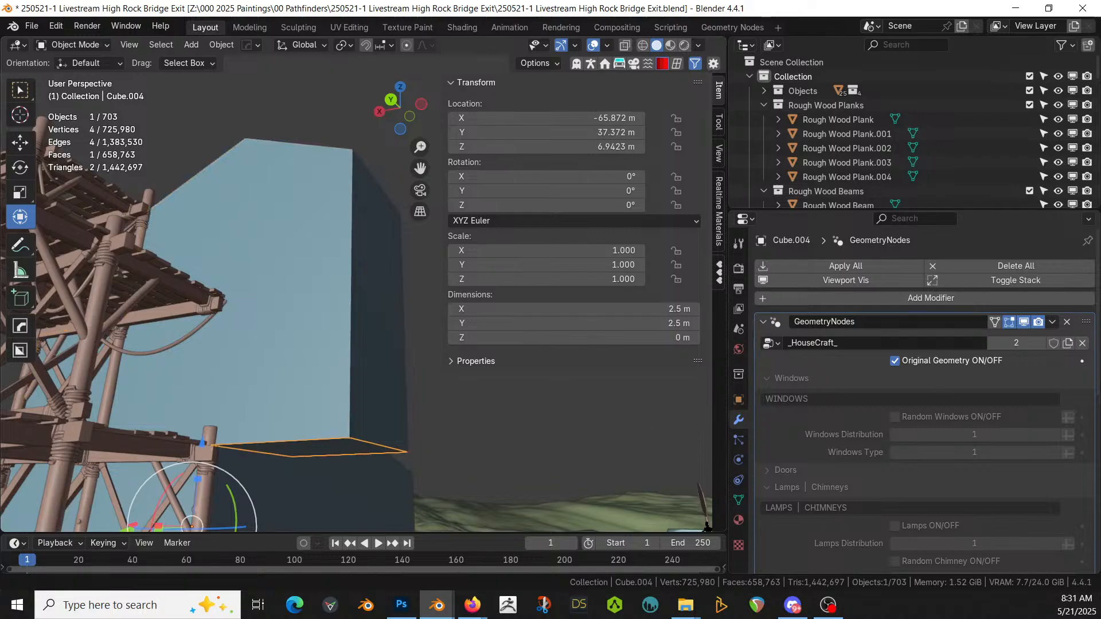
{"action": "left_click", "coordinate": [1067, 322]}
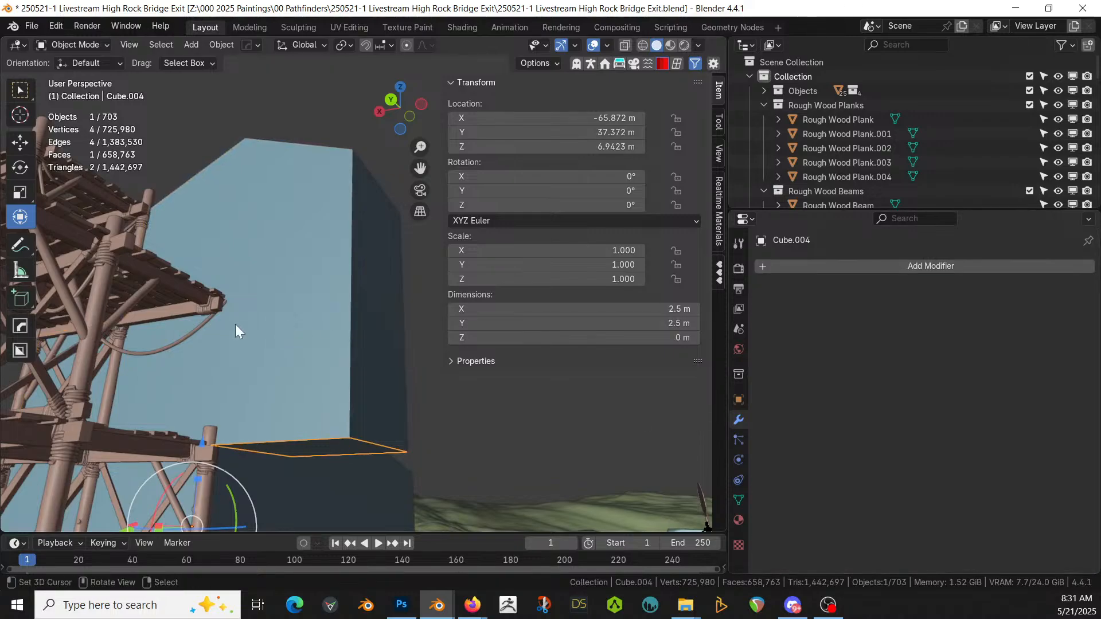
{"action": "left_click", "coordinate": [120, 269], "text": "shift"}
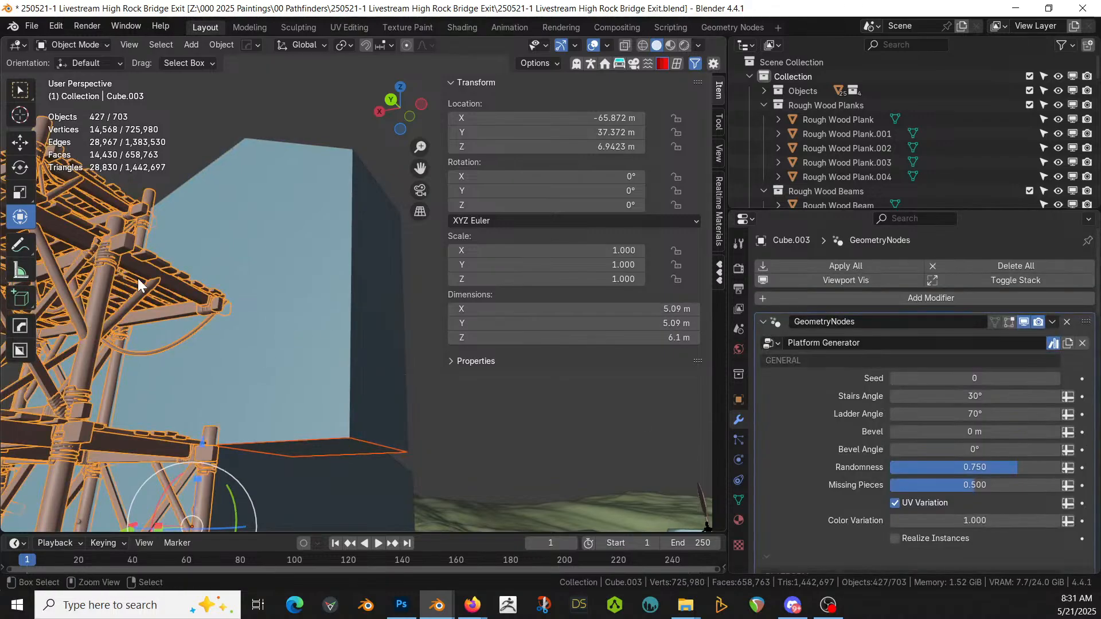
{"action": "key", "text": "ctrl+j"}
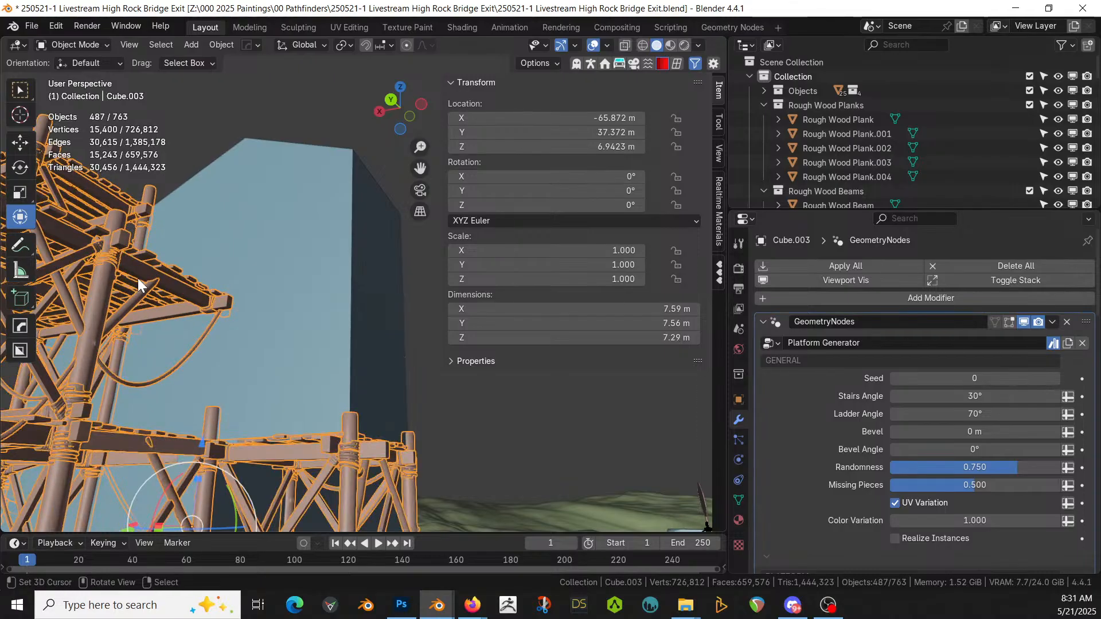
Step: Select the house, turn off Original Geometry and inspect the house and its scaffold supports from several sides
{"action": "middle_click_drag", "start_coordinate": [170, 332], "coordinate": [223, 495]}
{"action": "scroll", "coordinate": [294, 491], "scroll_direction": "down", "scroll_amount": 3}
{"action": "middle_click_drag", "start_coordinate": [294, 491], "coordinate": [671, 459]}
{"action": "left_click", "coordinate": [382, 246]}
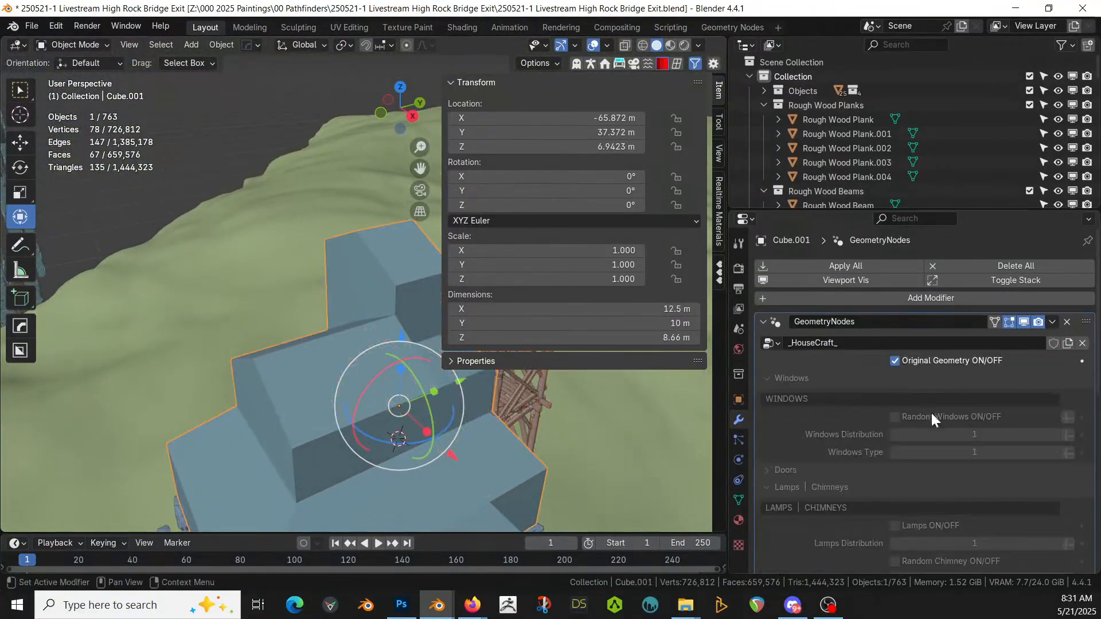
{"action": "left_click", "coordinate": [894, 361]}
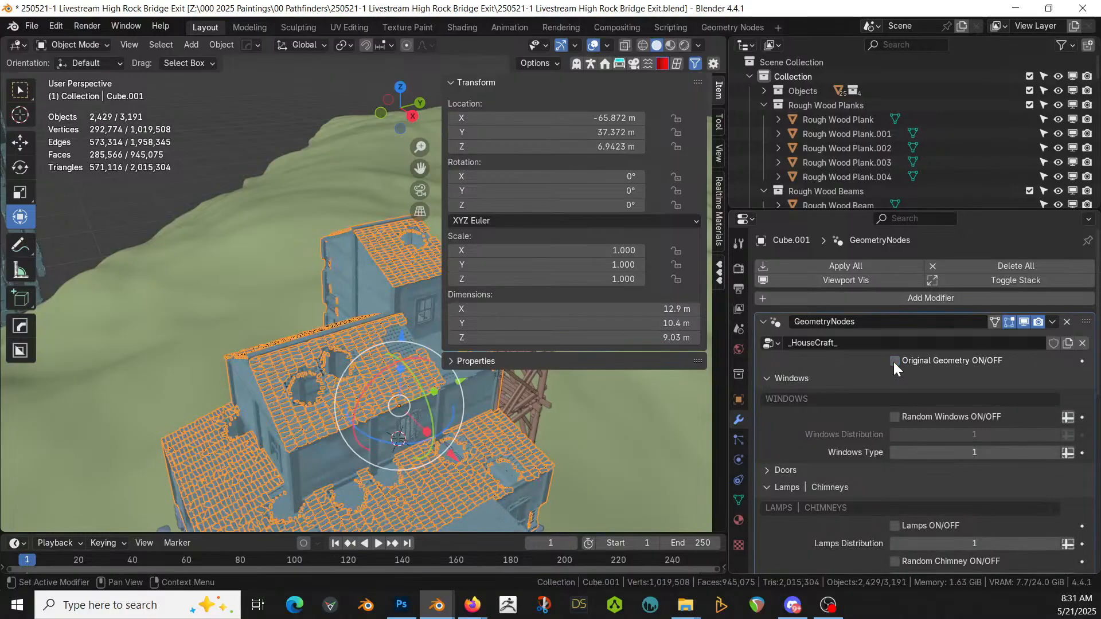
{"action": "middle_click_drag", "start_coordinate": [352, 410], "coordinate": [99, 363]}
{"action": "scroll", "coordinate": [152, 363], "scroll_direction": "up", "scroll_amount": 2}
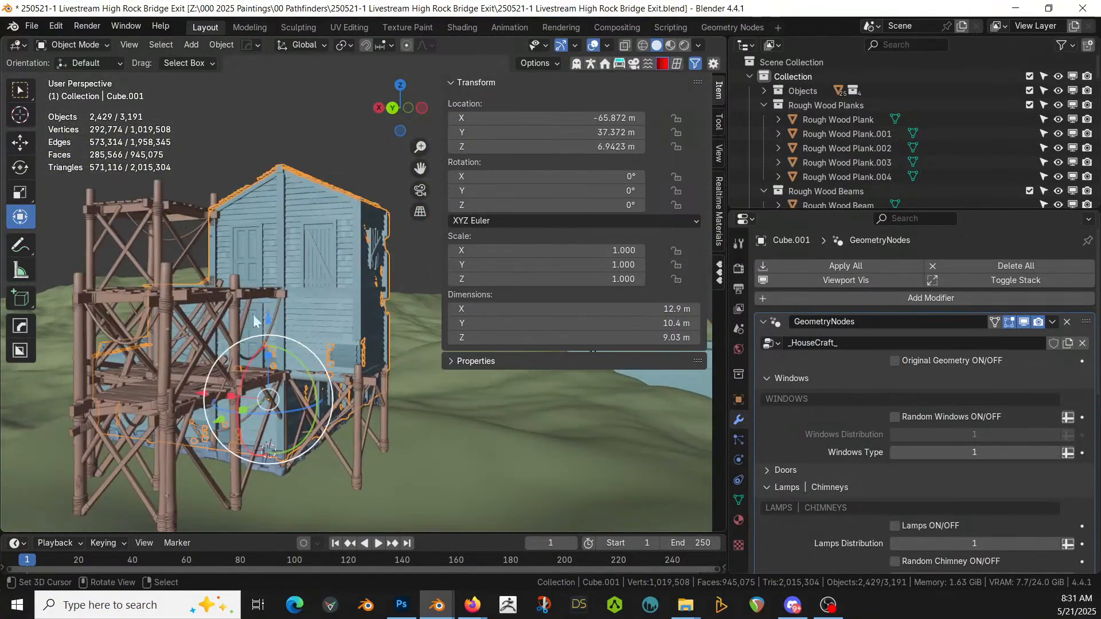
Step: Assign the ID Purple (Window) material to the upper wall face of the tower's extension on the scaffold side
{"action": "key", "text": "Tab"}
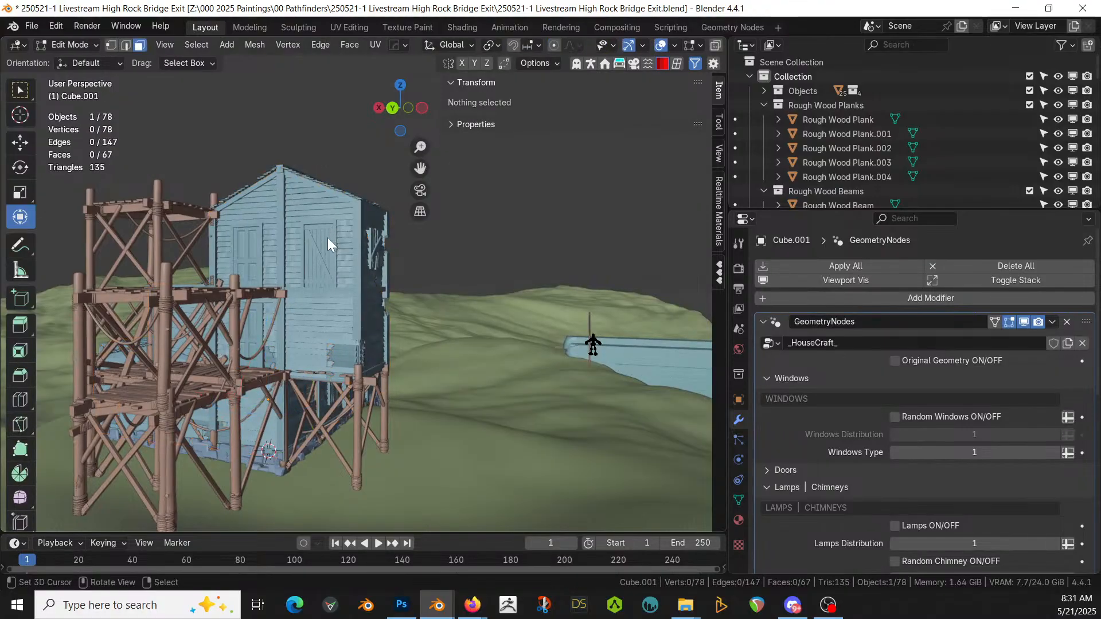
{"action": "key", "text": "Tab"}
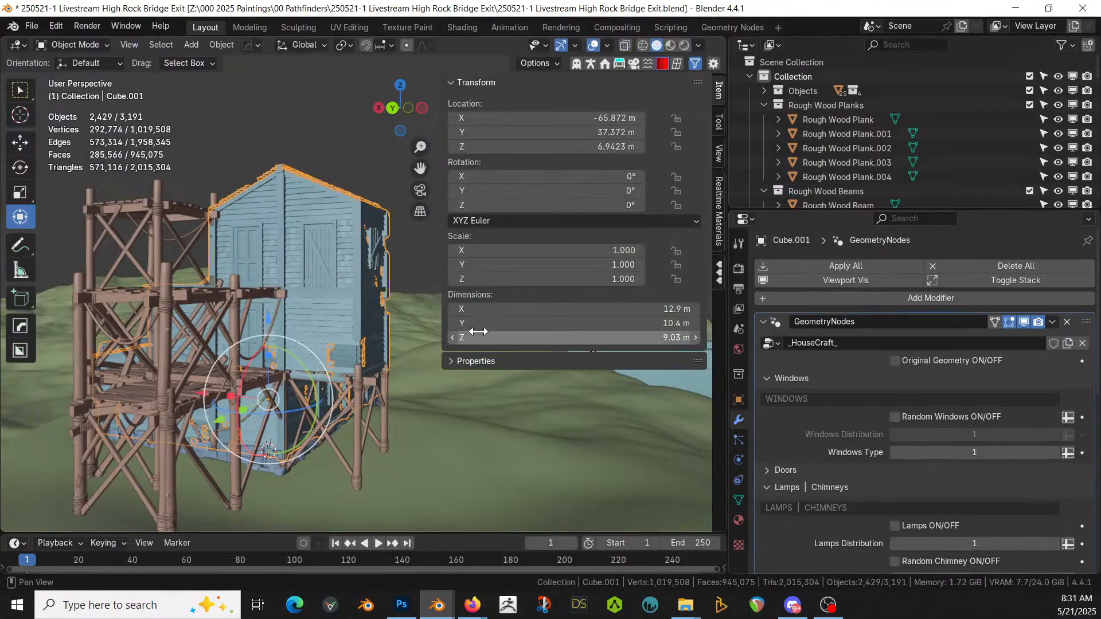
{"action": "key", "text": "Tab"}
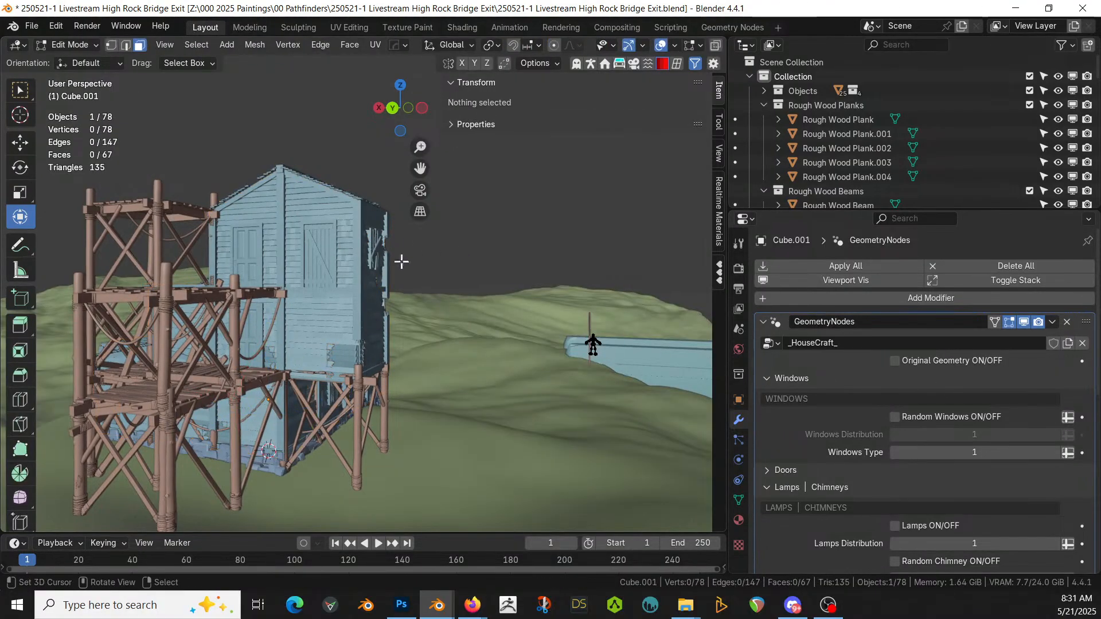
{"action": "left_click", "coordinate": [331, 255]}
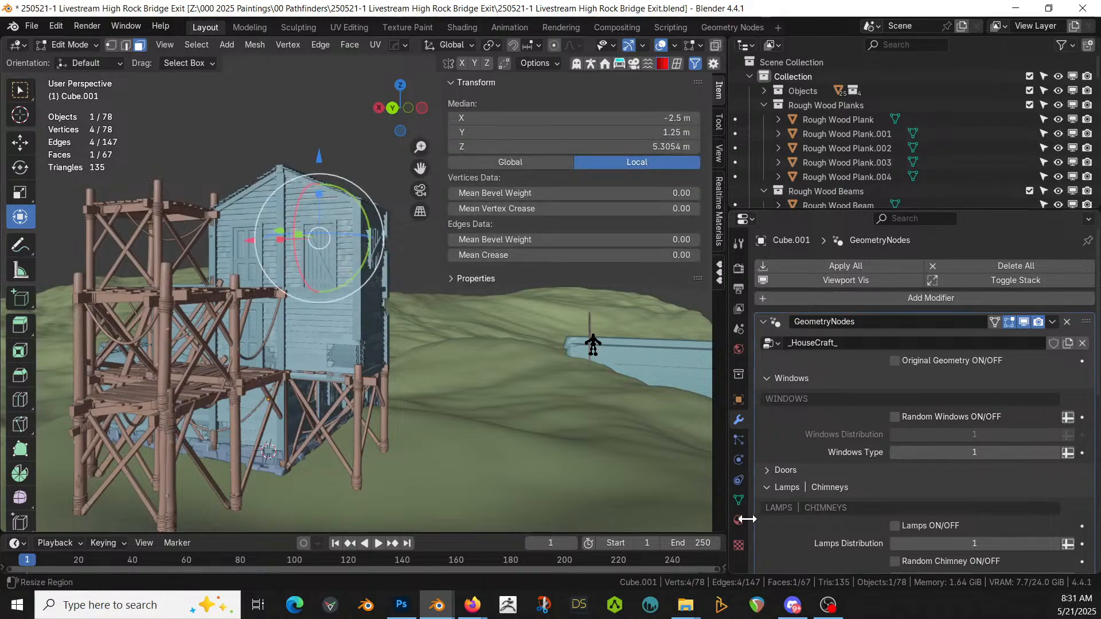
{"action": "left_click", "coordinate": [739, 521]}
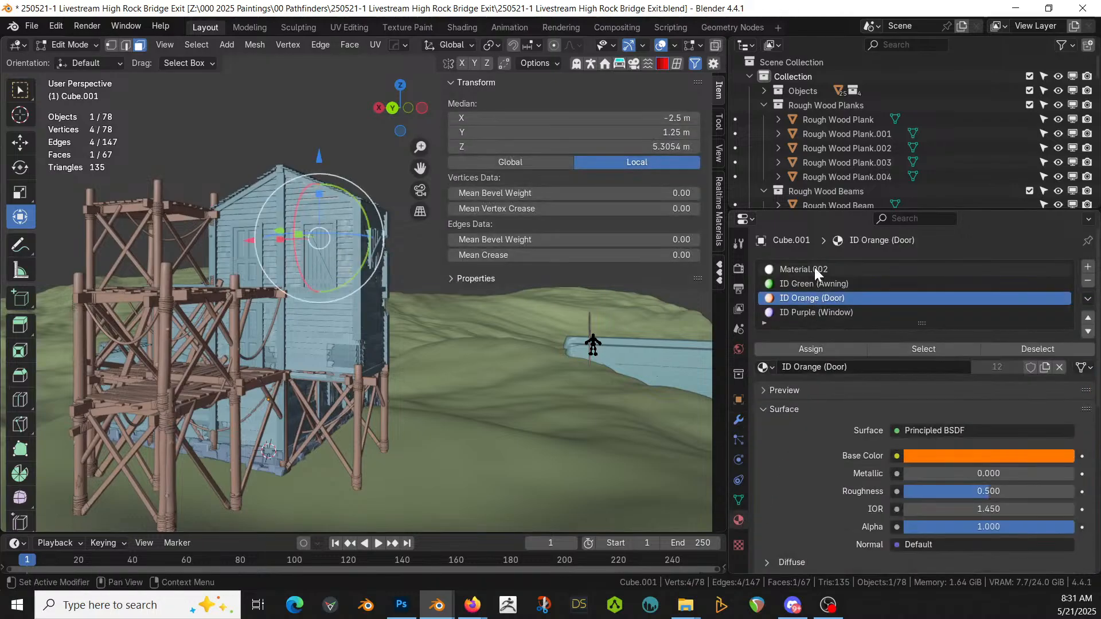
{"action": "left_click", "coordinate": [813, 312]}
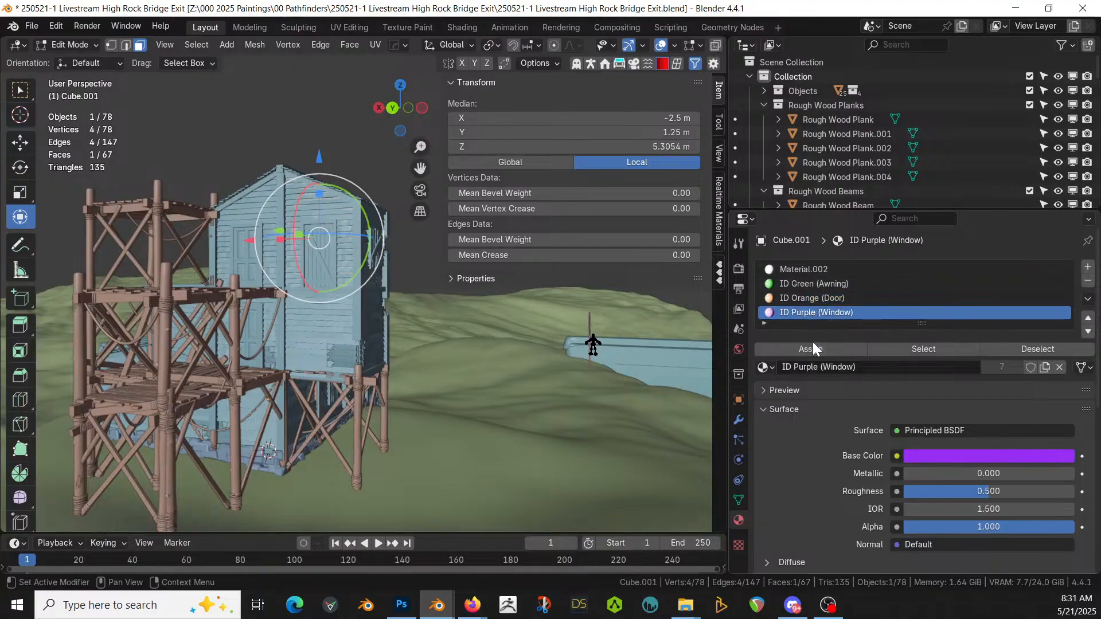
{"action": "left_click", "coordinate": [815, 349]}
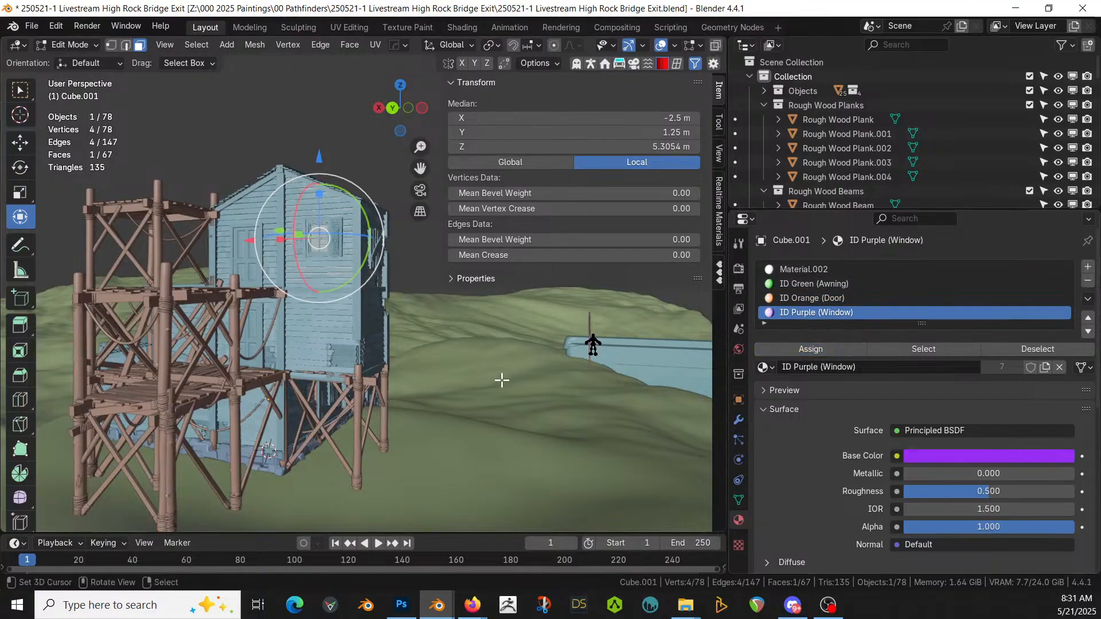
Step: Assign the ID Purple (Window) material to the tower extension's upper wall face on the opposite side and review the house
{"action": "middle_click_drag", "start_coordinate": [489, 421], "coordinate": [215, 456]}
{"action": "middle_click_drag", "start_coordinate": [293, 292], "coordinate": [381, 393]}
{"action": "left_click", "coordinate": [319, 301]}
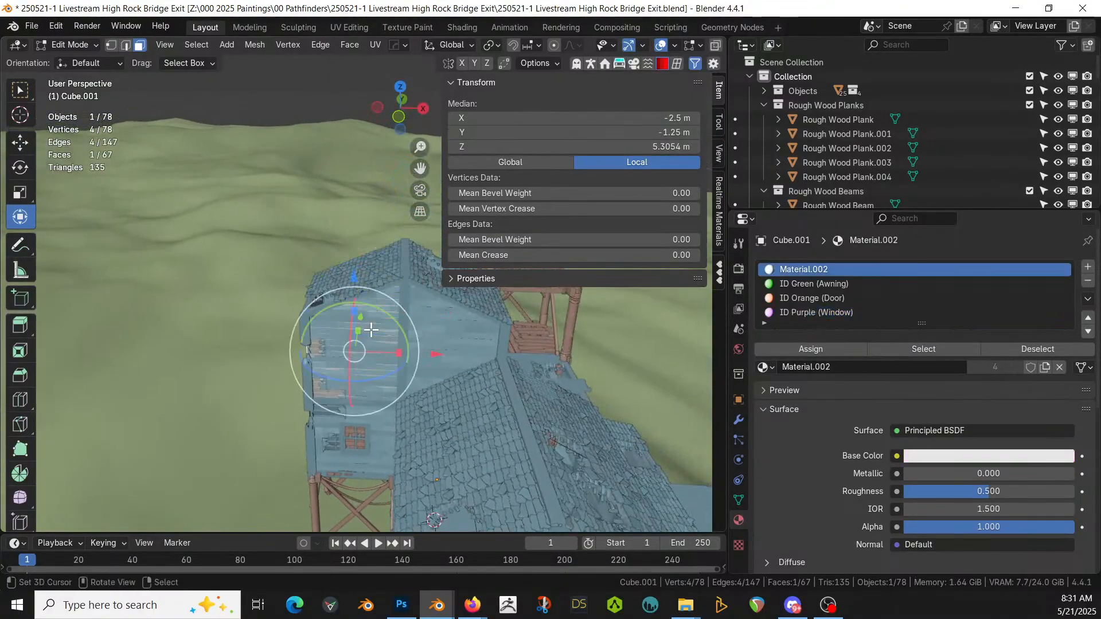
{"action": "left_click", "coordinate": [820, 313]}
{"action": "left_click", "coordinate": [818, 348]}
{"action": "middle_click_drag", "start_coordinate": [250, 432], "coordinate": [559, 417]}
{"action": "middle_click_drag", "start_coordinate": [559, 417], "coordinate": [341, 433]}
{"action": "scroll", "coordinate": [338, 405], "scroll_direction": "down", "scroll_amount": 3}
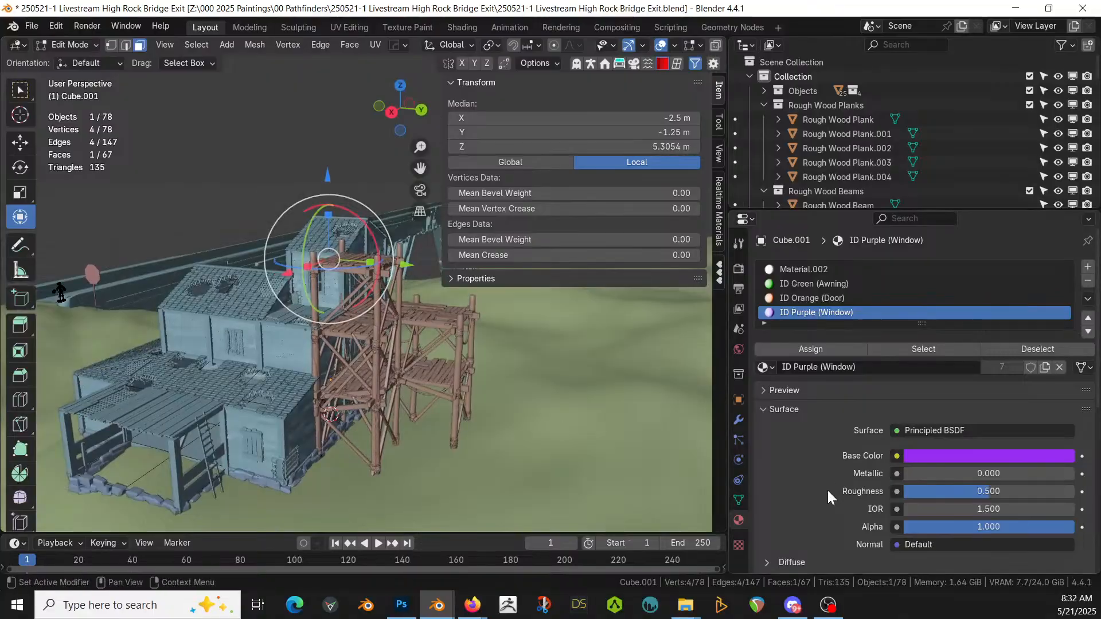
Step: Set the house's Random Damage Density to 0.02 in the HouseCraft modifier
{"action": "left_click", "coordinate": [738, 420]}
{"action": "scroll", "coordinate": [942, 460], "scroll_direction": "down", "scroll_amount": 5}
{"action": "scroll", "coordinate": [943, 462], "scroll_direction": "down", "scroll_amount": 6}
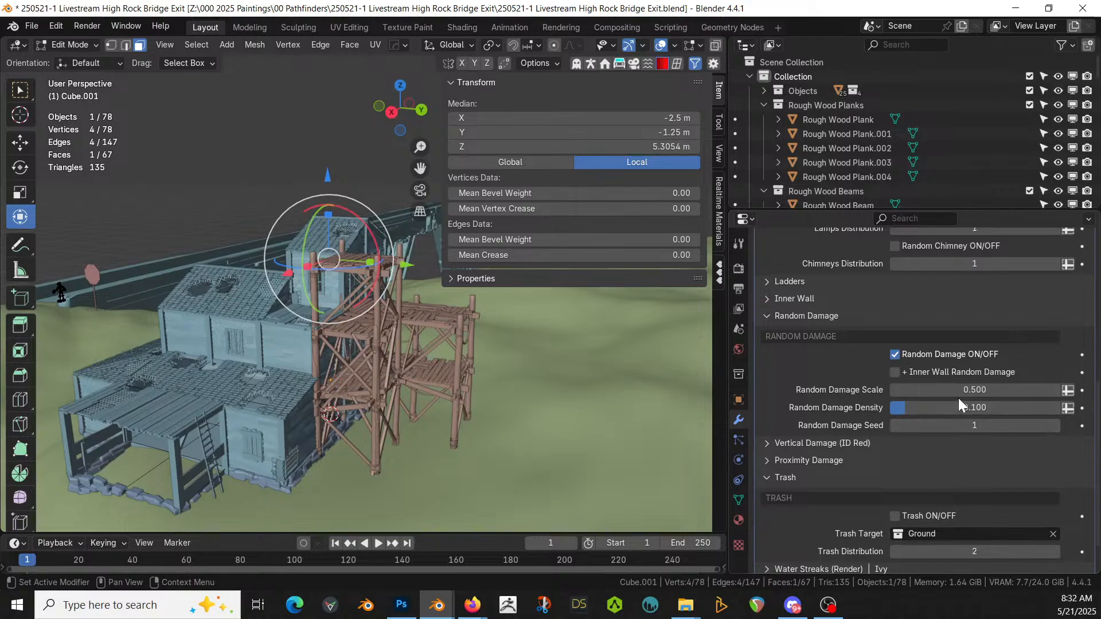
{"action": "left_click", "coordinate": [974, 409]}
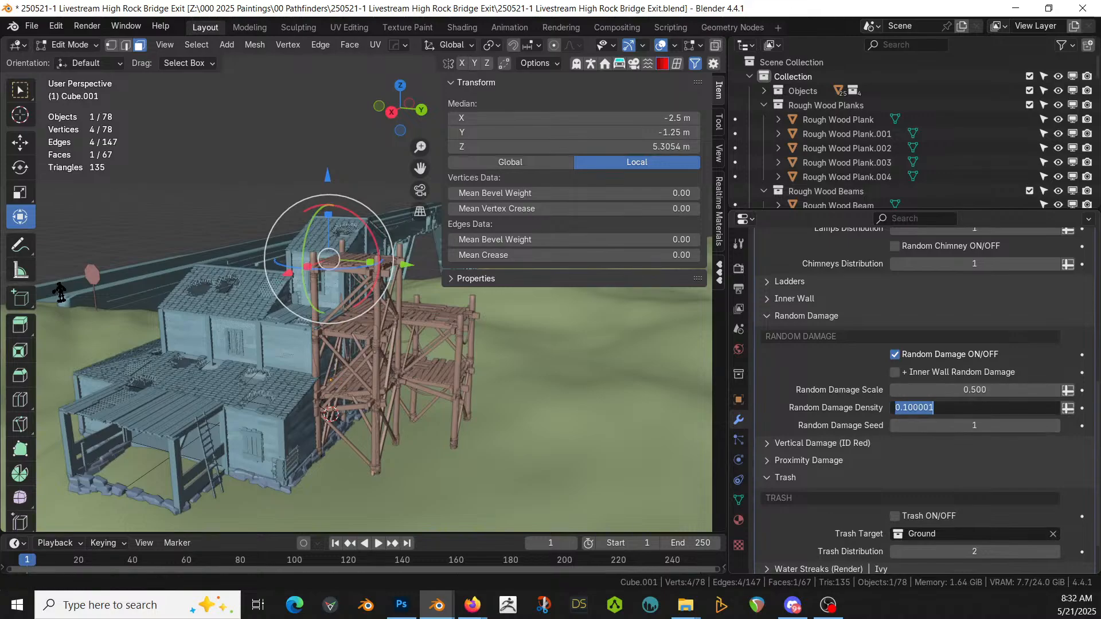
{"action": "key", "text": "BackSpace"}
{"action": "key", "text": "Return"}
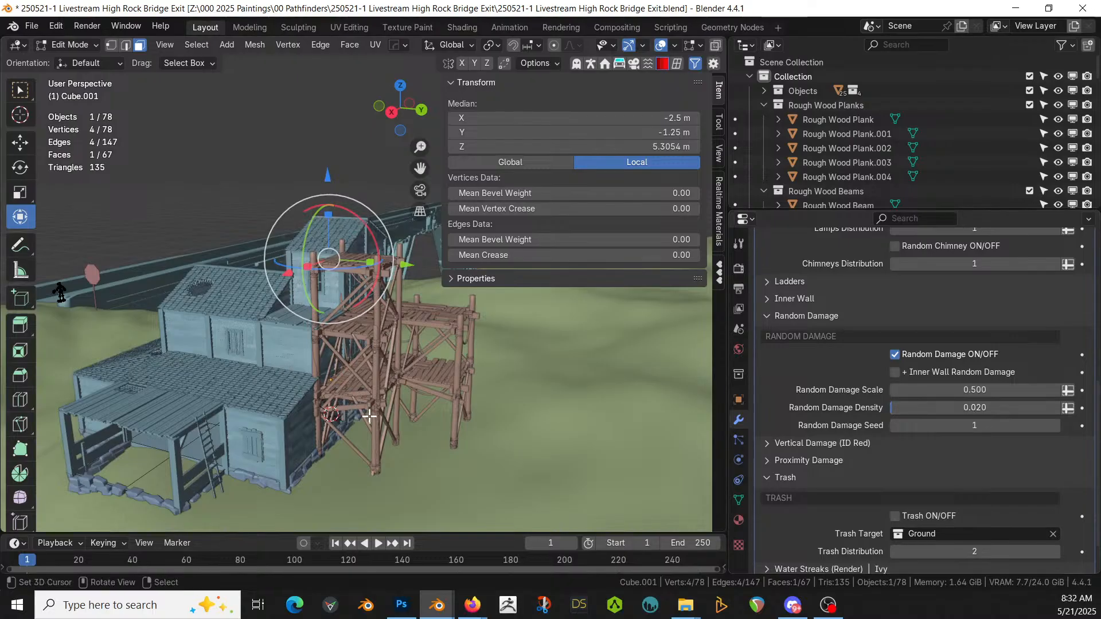
Step: Set the house's Random Damage Seed to 3 and expand the Vertical Damage (ID Red) settings
{"action": "left_click", "coordinate": [1057, 427]}
{"action": "left_click", "coordinate": [1056, 426]}
{"action": "middle_click_drag", "start_coordinate": [190, 408], "coordinate": [265, 381]}
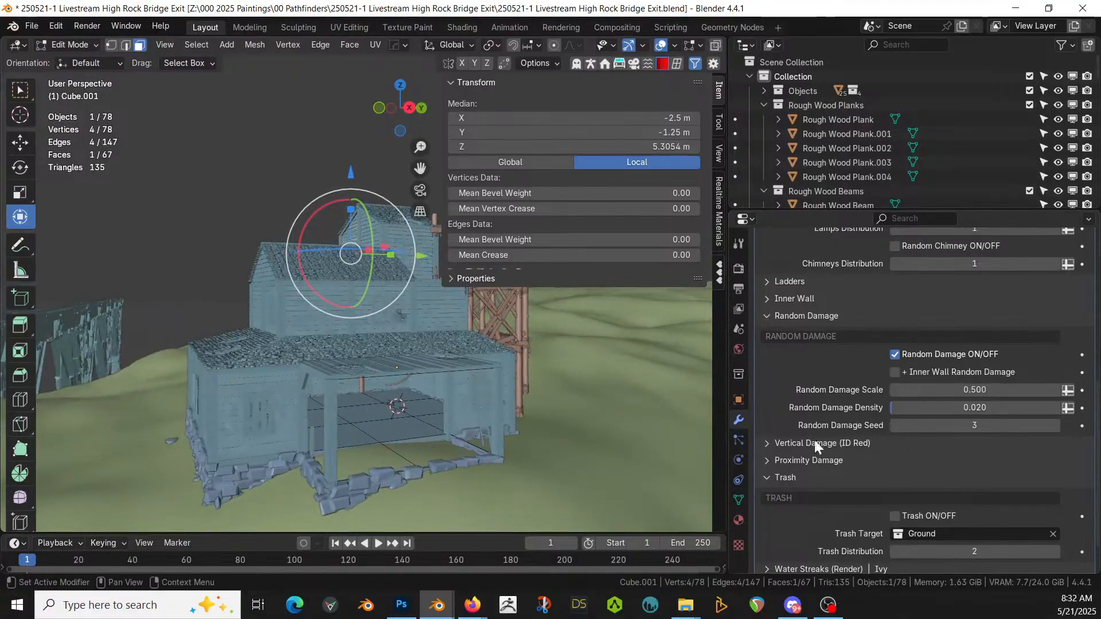
{"action": "scroll", "coordinate": [799, 448], "scroll_direction": "down", "scroll_amount": 2}
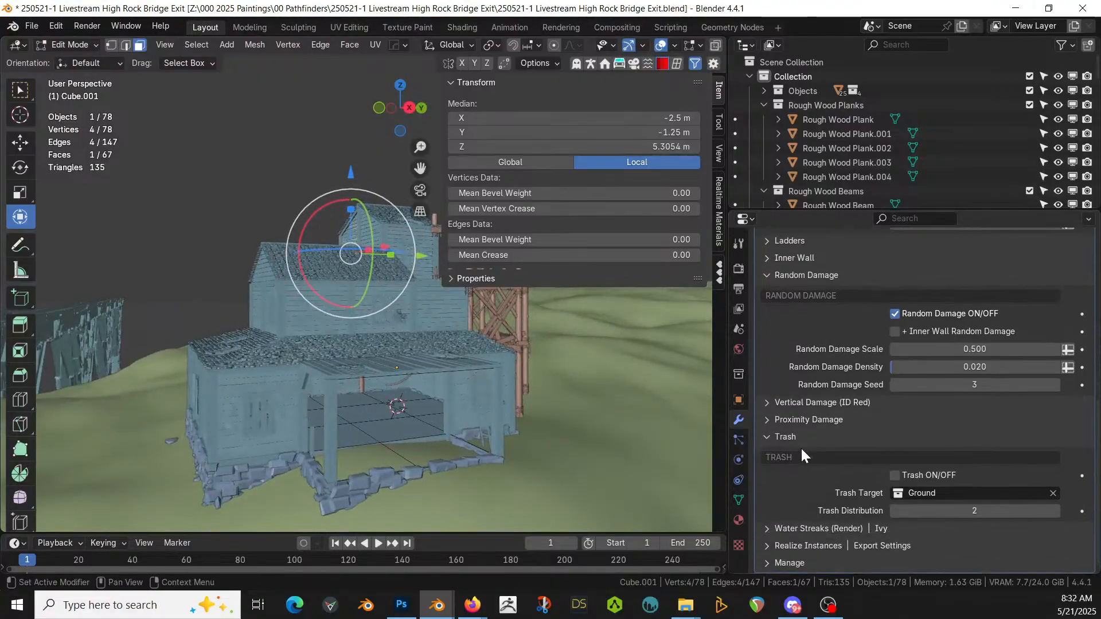
{"action": "left_click", "coordinate": [767, 402]}
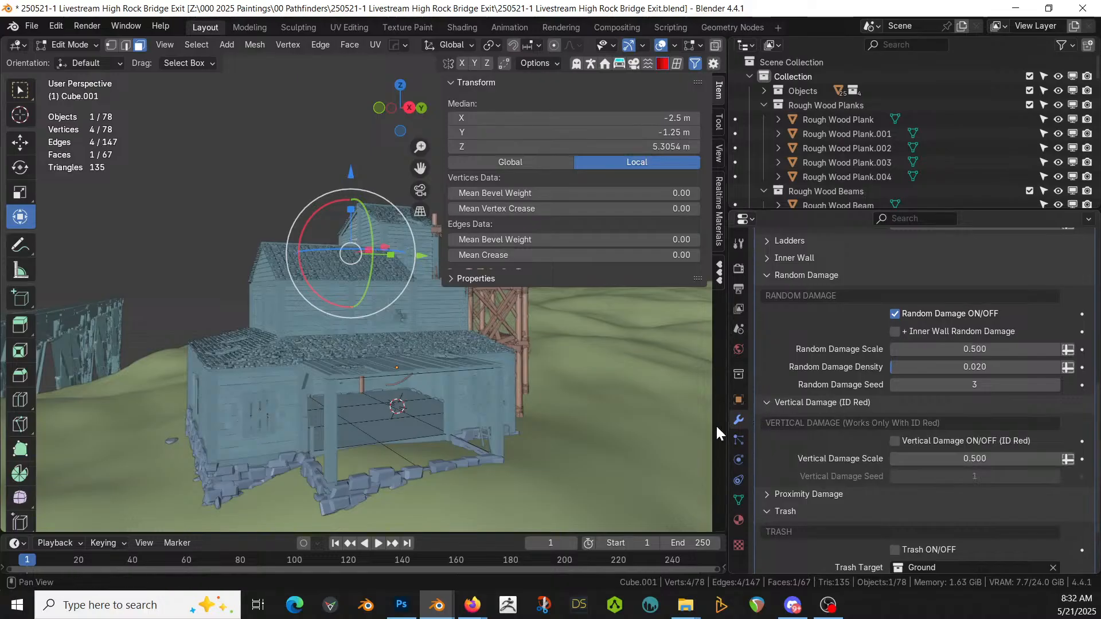
{"action": "mouse_move", "coordinate": [675, 449]}
{"action": "middle_mouse_down"}
{"action": "mouse_move", "coordinate": [600, 467]}
{"action": "mouse_move", "coordinate": [579, 494]}
{"action": "mouse_move", "coordinate": [632, 479]}
{"action": "middle_mouse_up"}
Step: Set the house's Water Streaks value to 1 in the HouseCraft modifier
{"action": "scroll", "coordinate": [897, 477], "scroll_direction": "down", "scroll_amount": 3}
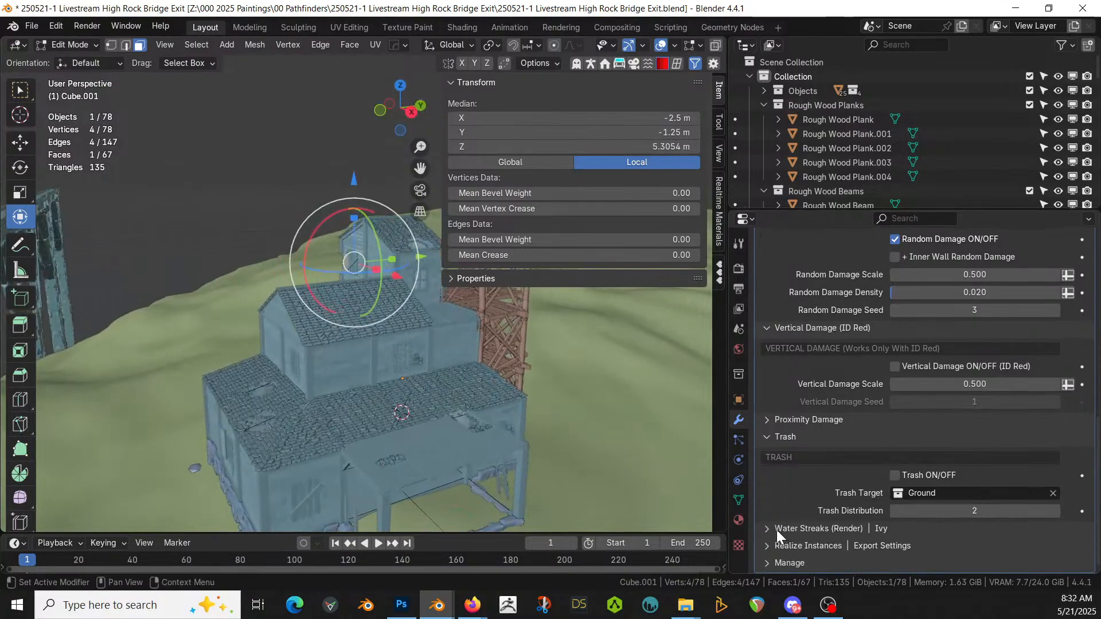
{"action": "left_click", "coordinate": [766, 526]}
{"action": "scroll", "coordinate": [882, 542], "scroll_direction": "down", "scroll_amount": 3}
{"action": "left_click", "coordinate": [904, 479]}
{"action": "type", "text": "1"}
{"action": "key", "text": "Return"}
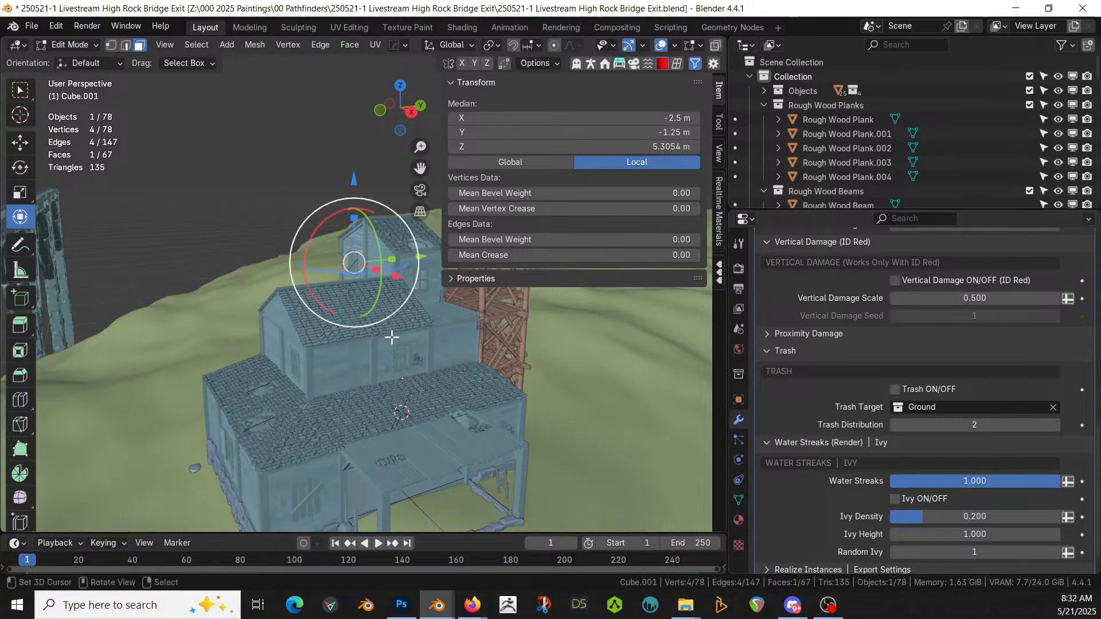
Step: Save the file and switch the viewport to Rendered shading
{"action": "middle_click_drag", "start_coordinate": [443, 404], "coordinate": [489, 423]}
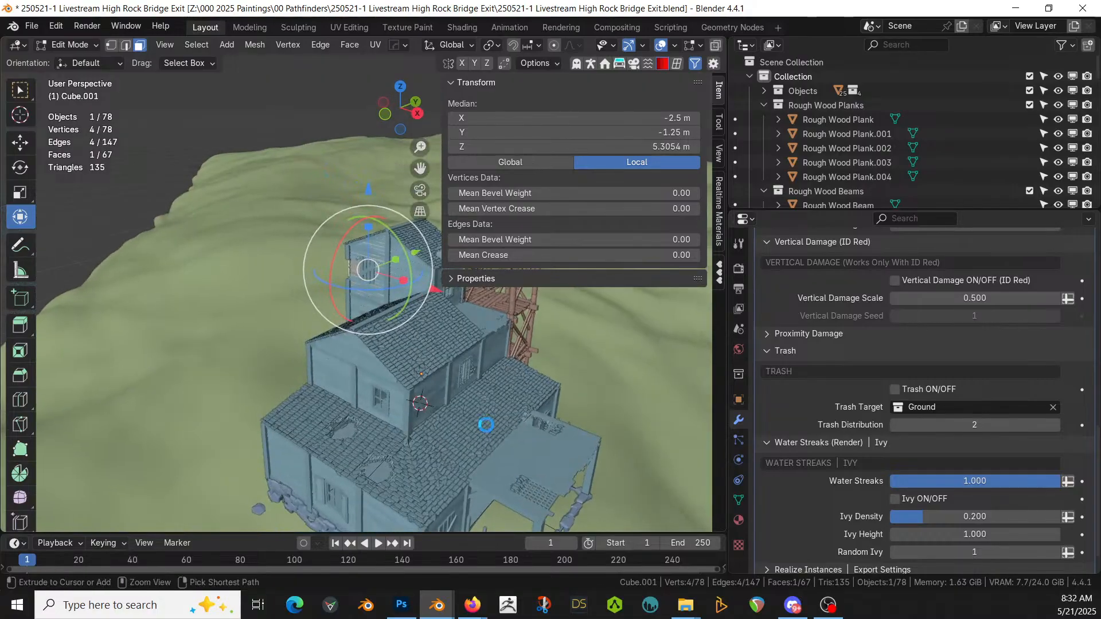
{"action": "key", "text": "ctrl+s"}
{"action": "key", "text": "z"}
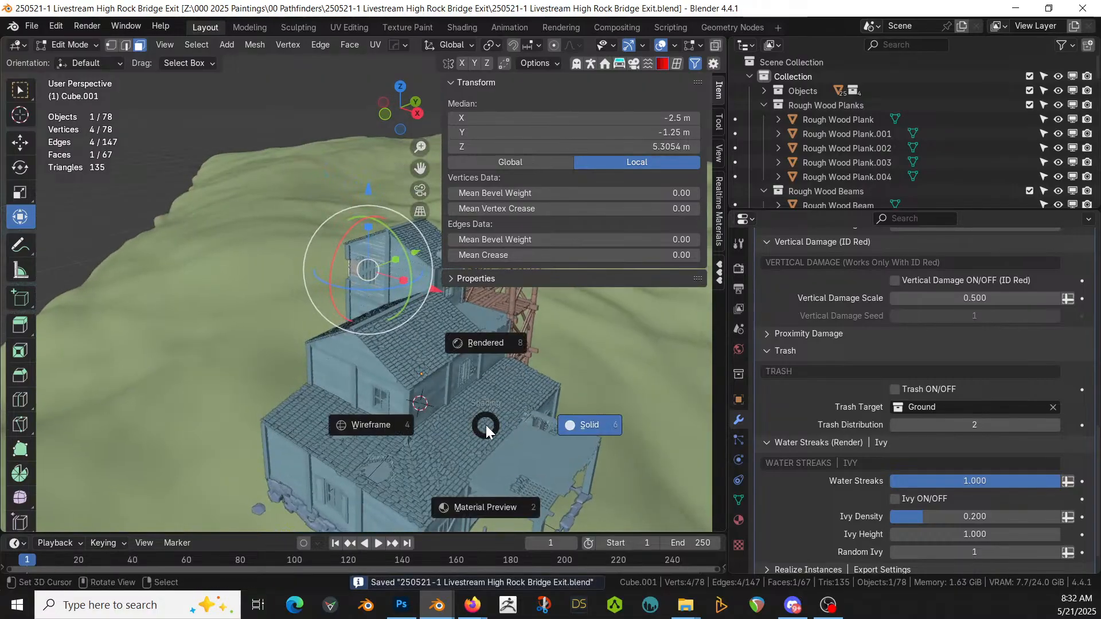
{"action": "key", "text": "8"}
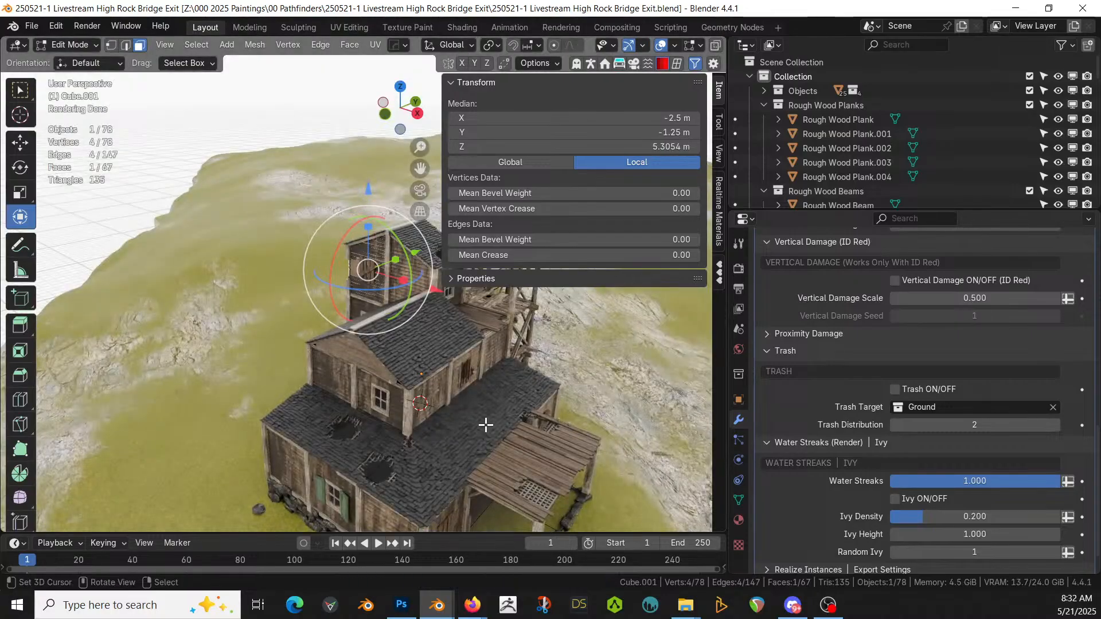
Step: Inspect the rendered house and its scaffold supports from several sides, and save the file
{"action": "middle_click_drag", "start_coordinate": [436, 491], "coordinate": [386, 418]}
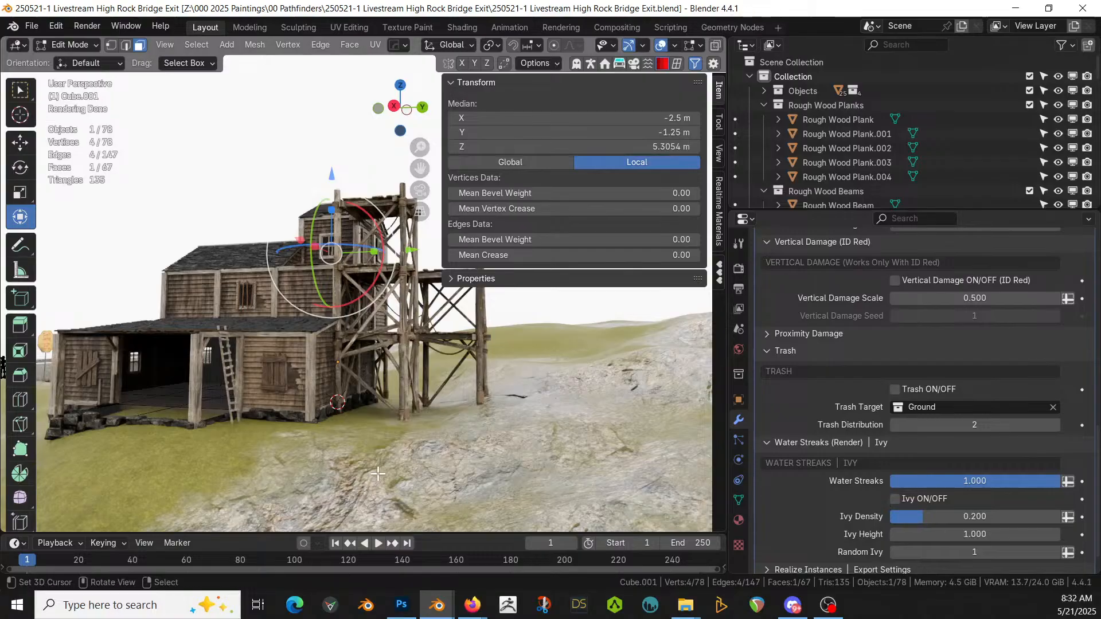
{"action": "middle_click_drag", "start_coordinate": [378, 473], "coordinate": [306, 451]}
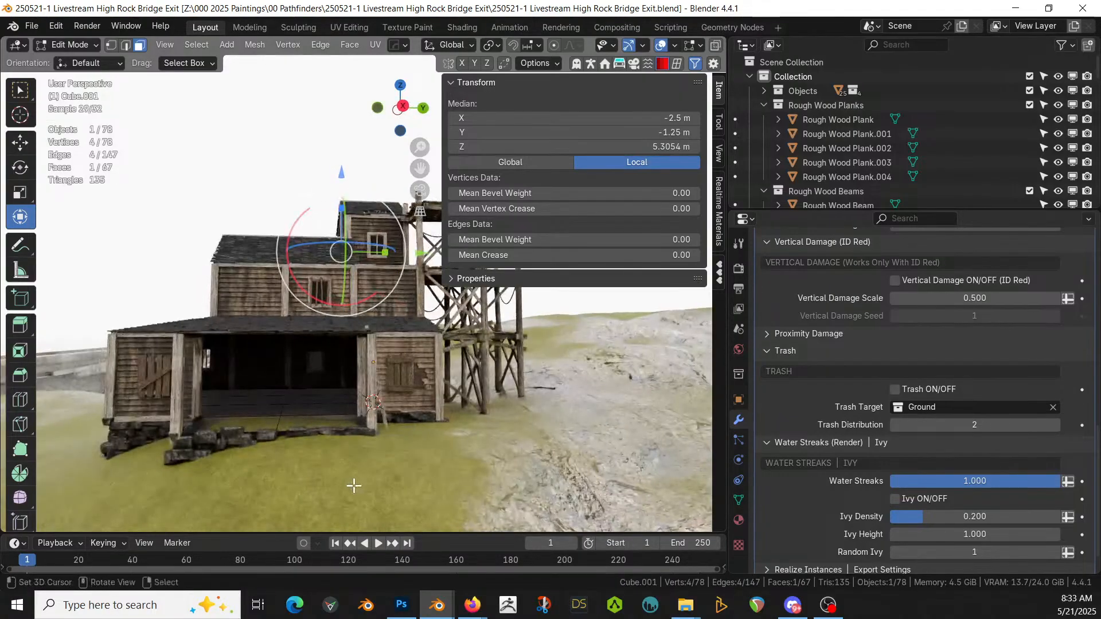
{"action": "middle_click_drag", "start_coordinate": [298, 397], "coordinate": [274, 433]}
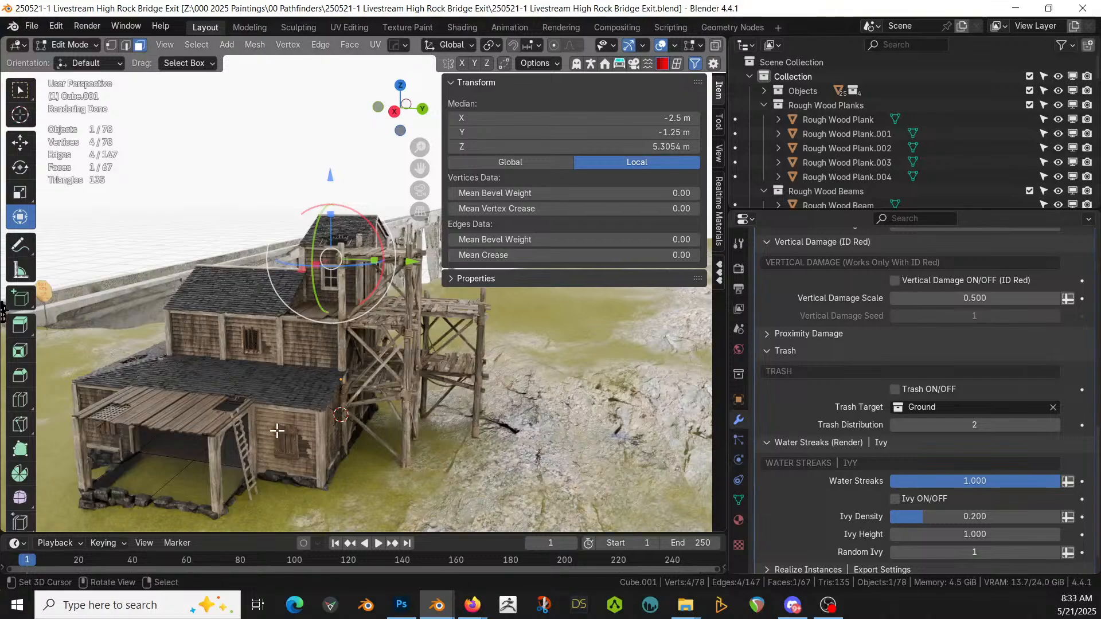
{"action": "middle_click_drag", "start_coordinate": [327, 423], "coordinate": [410, 420]}
{"action": "scroll", "coordinate": [401, 341], "scroll_direction": "up", "scroll_amount": 4}
{"action": "middle_click_drag", "start_coordinate": [394, 352], "coordinate": [377, 331]}
{"action": "mouse_move", "coordinate": [374, 377]}
{"action": "middle_mouse_down"}
{"action": "mouse_move", "coordinate": [337, 369]}
{"action": "mouse_move", "coordinate": [346, 339]}
{"action": "mouse_move", "coordinate": [364, 337]}
{"action": "mouse_move", "coordinate": [385, 381]}
{"action": "middle_mouse_up"}
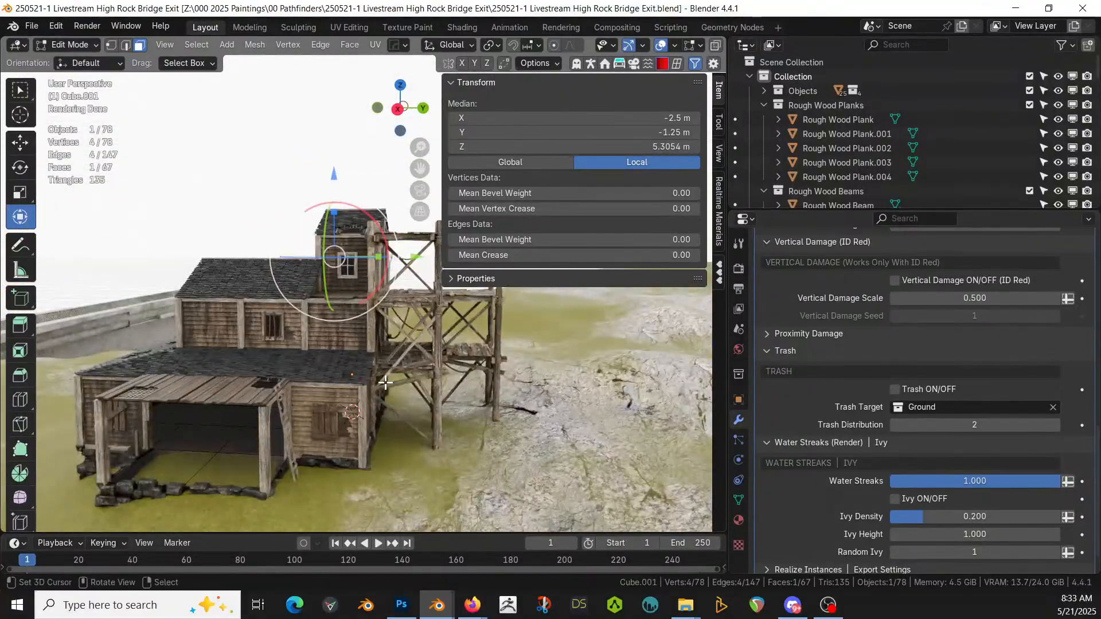
{"action": "key", "text": "ctrl+s"}
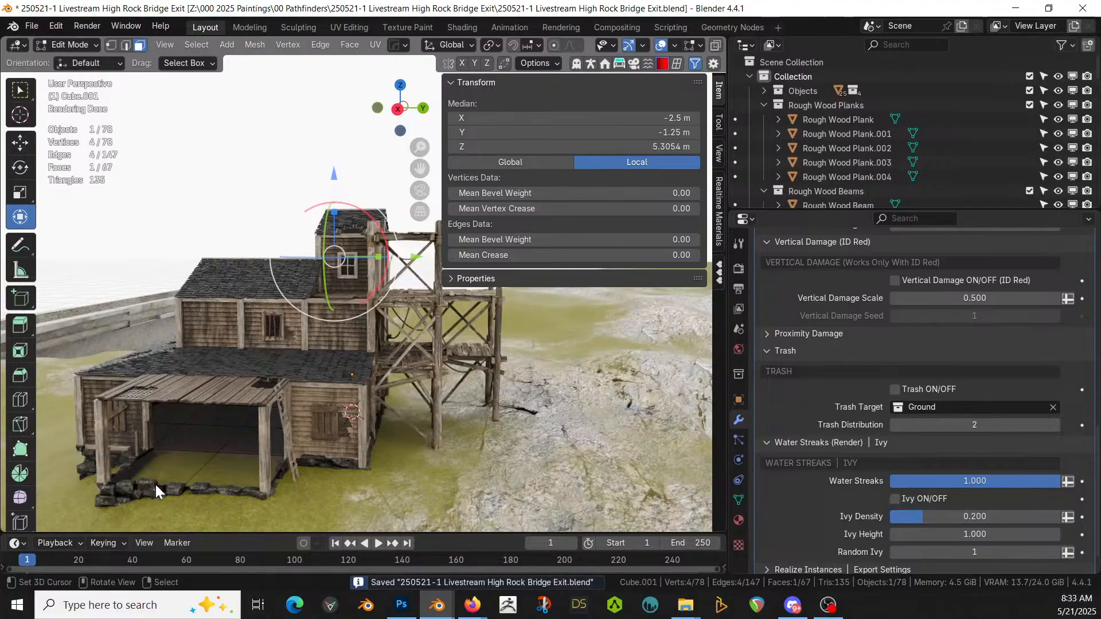
Step: Leave Edit Mode, select the stone foundation and try a Ruin Gen Stone Distance of 5
{"action": "key", "text": "Tab"}
{"action": "left_click", "coordinate": [148, 484]}
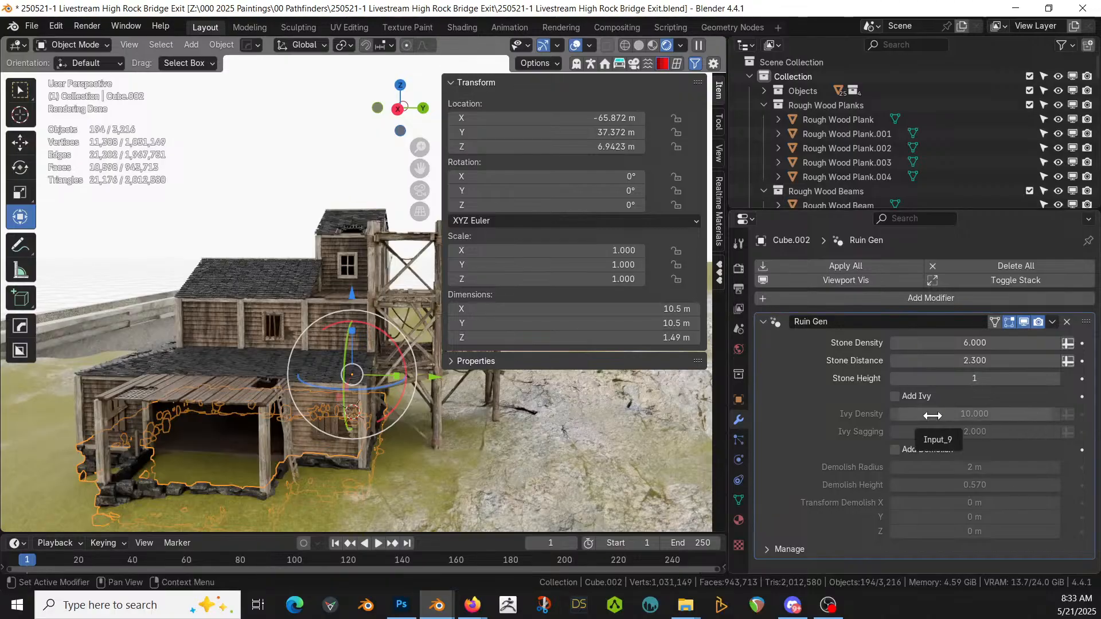
{"action": "left_click", "coordinate": [958, 361]}
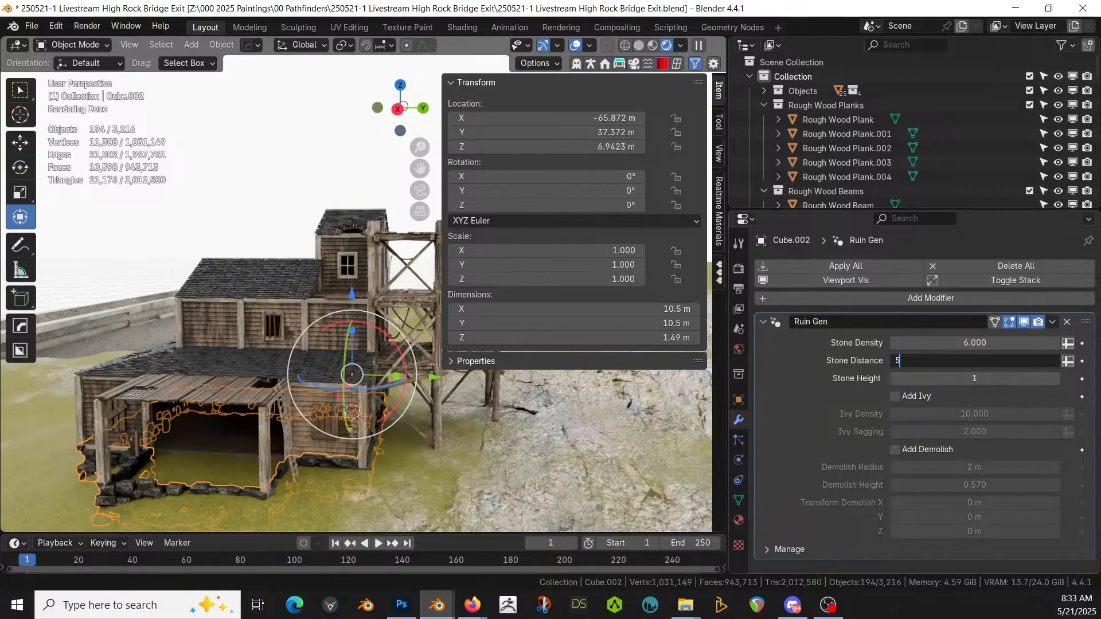
{"action": "type", "text": "5"}
{"action": "key", "text": "Return"}
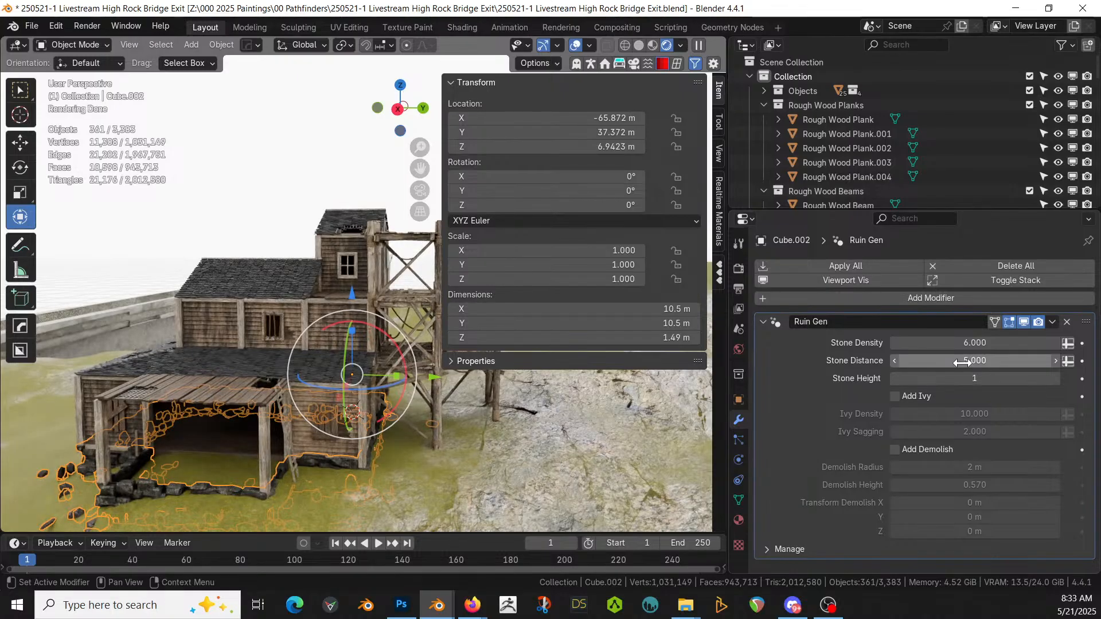
{"action": "middle_click_drag", "start_coordinate": [472, 363], "coordinate": [491, 342]}
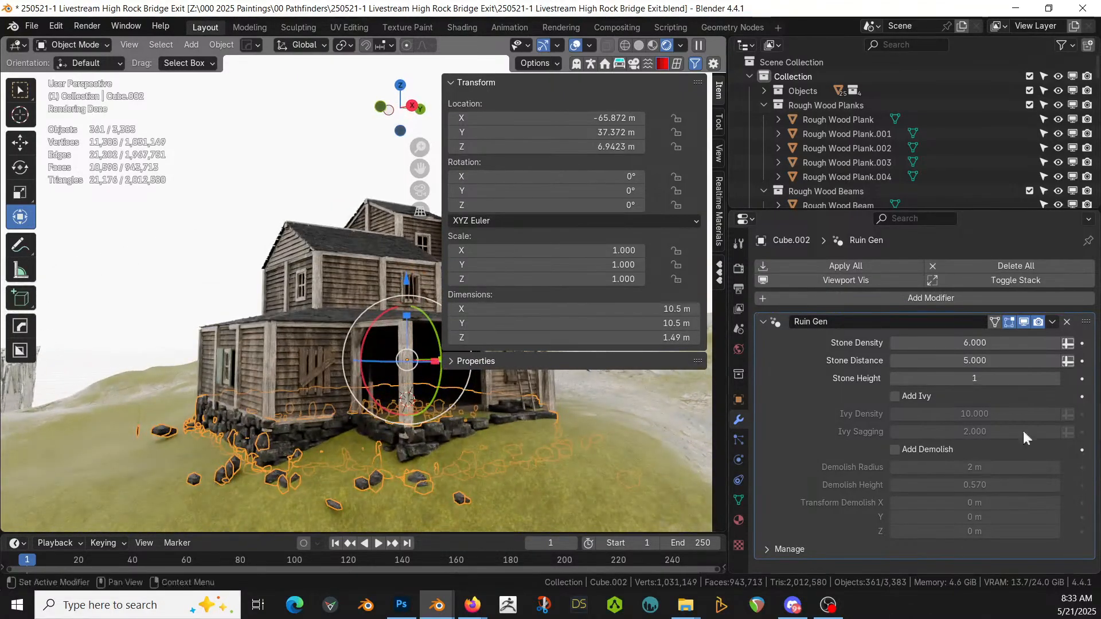
Step: Compare Stone Distance values of 2 and 3 for the foundation's scattered stones and settle on 2
{"action": "left_click", "coordinate": [975, 360]}
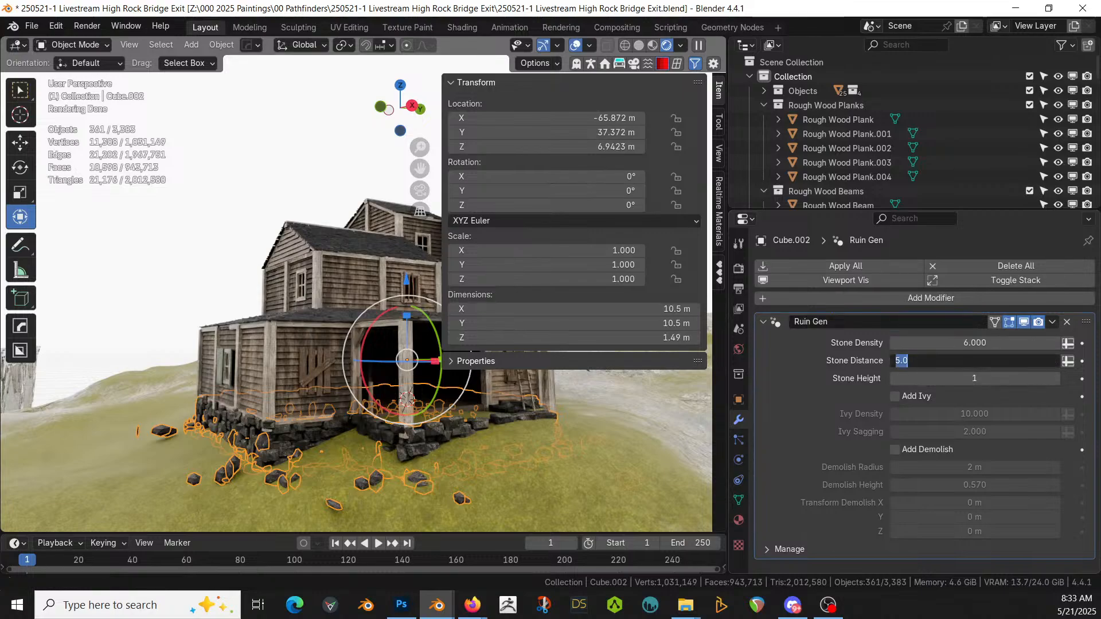
{"action": "type", "text": "2"}
{"action": "key", "text": "Return"}
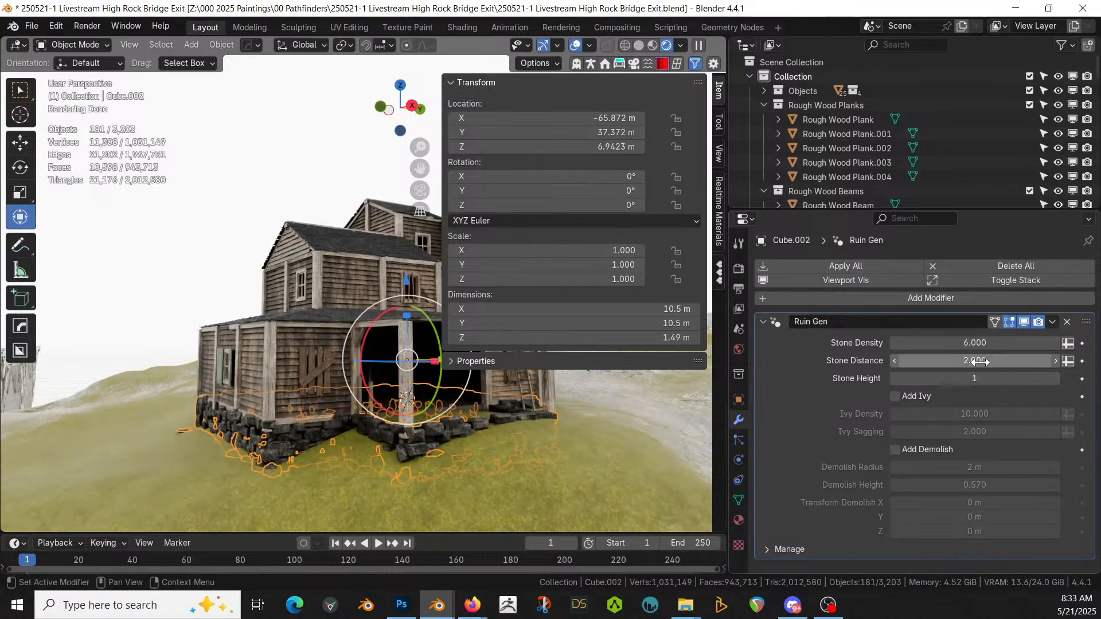
{"action": "left_click", "coordinate": [980, 361]}
{"action": "type", "text": "3"}
{"action": "key", "text": "Return"}
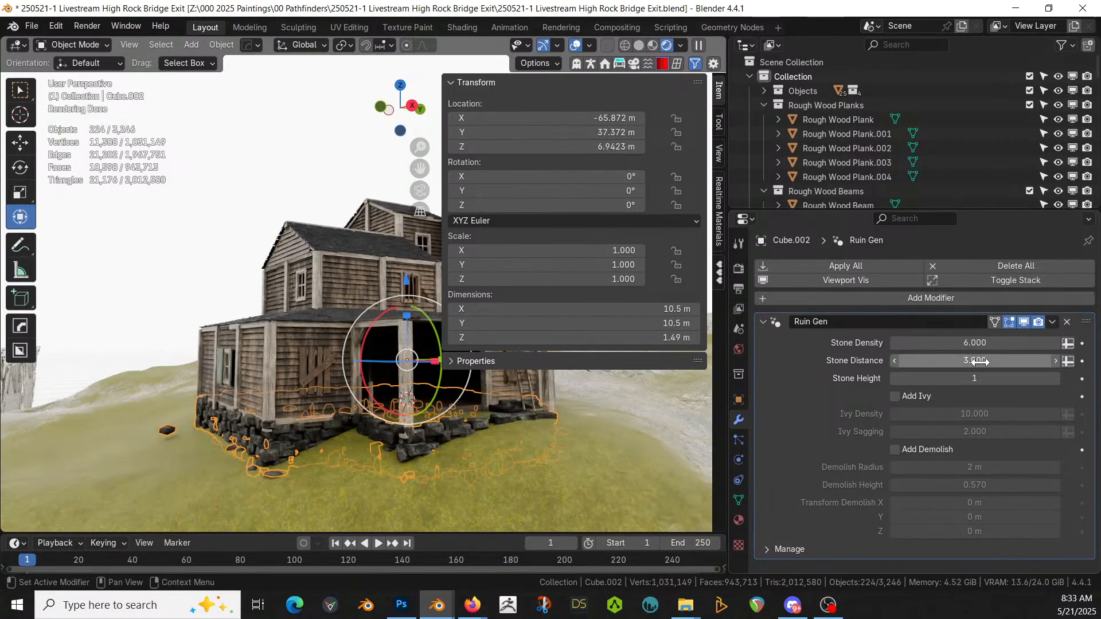
{"action": "left_click", "coordinate": [979, 361]}
{"action": "key", "text": "Return"}
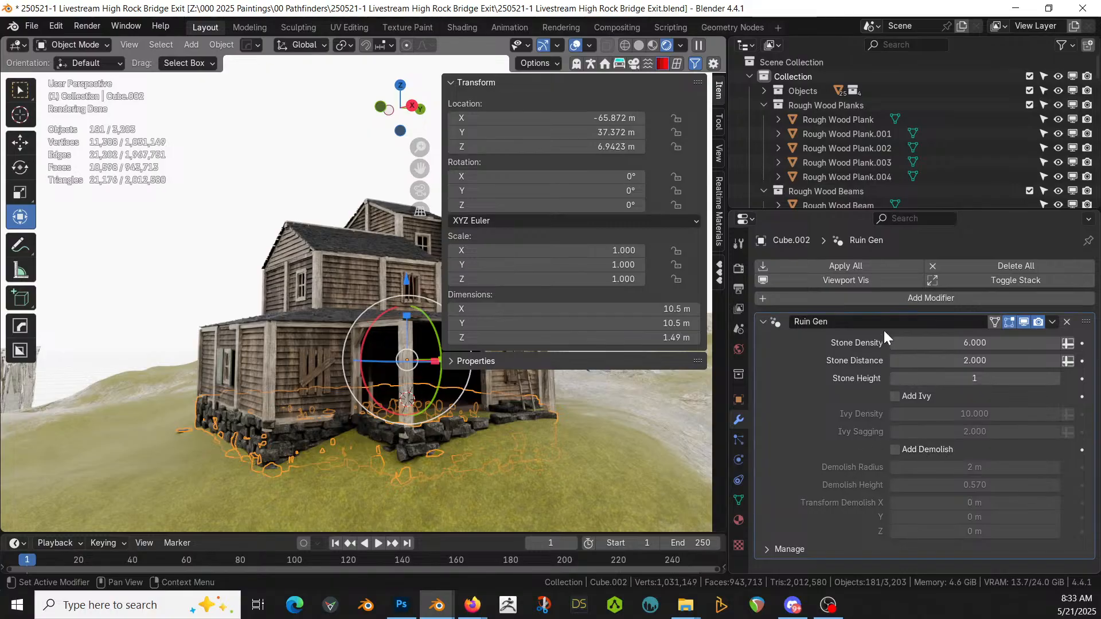
Step: Apply all modifiers on the stone foundation and remove its unused material slots
{"action": "left_click", "coordinate": [839, 267]}
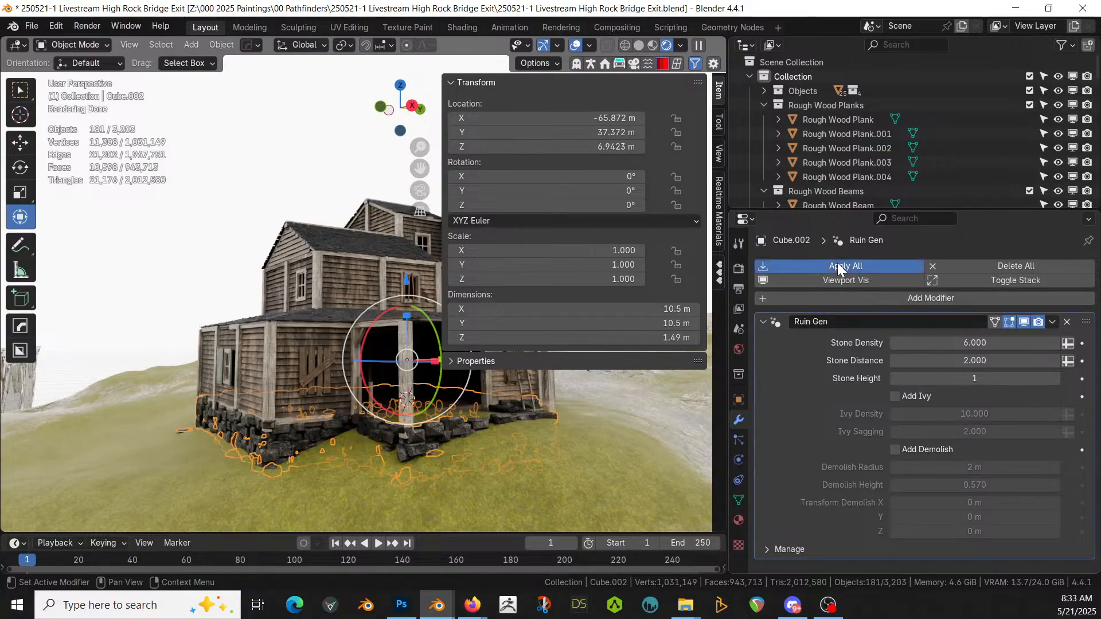
{"action": "scroll", "coordinate": [493, 482], "scroll_direction": "down", "scroll_amount": 2}
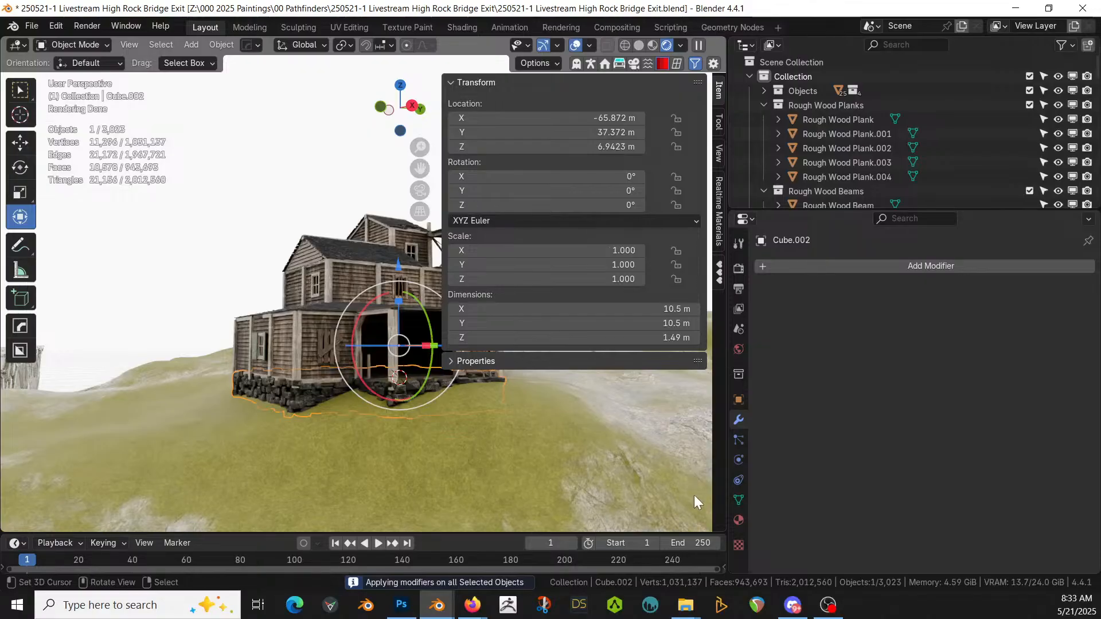
{"action": "left_click", "coordinate": [738, 520]}
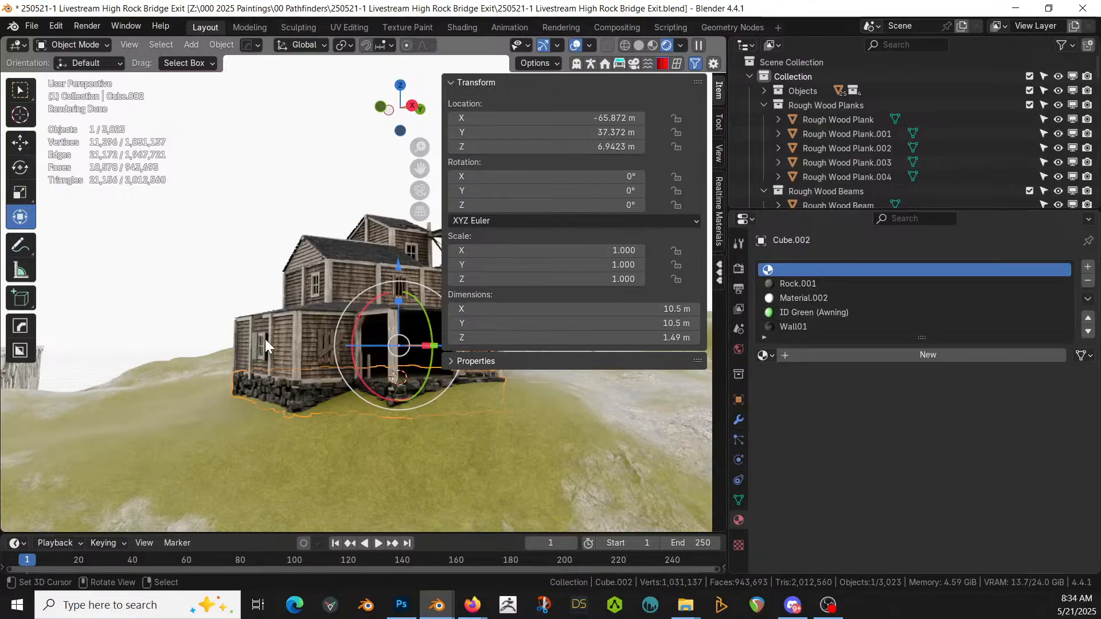
{"action": "key", "text": "Tab"}
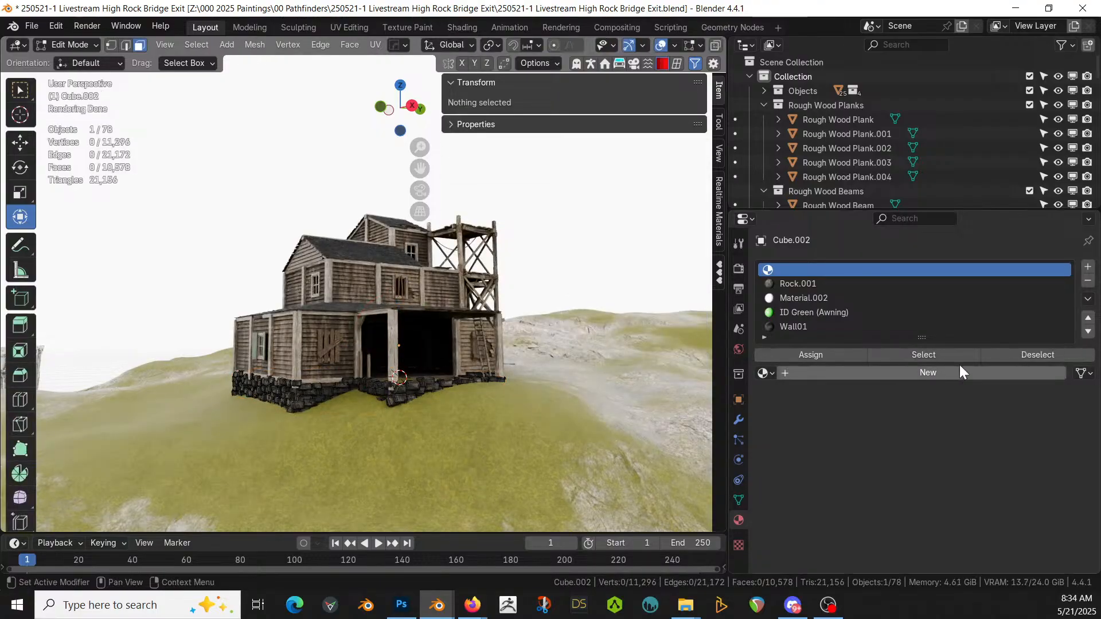
{"action": "key", "text": "Tab"}
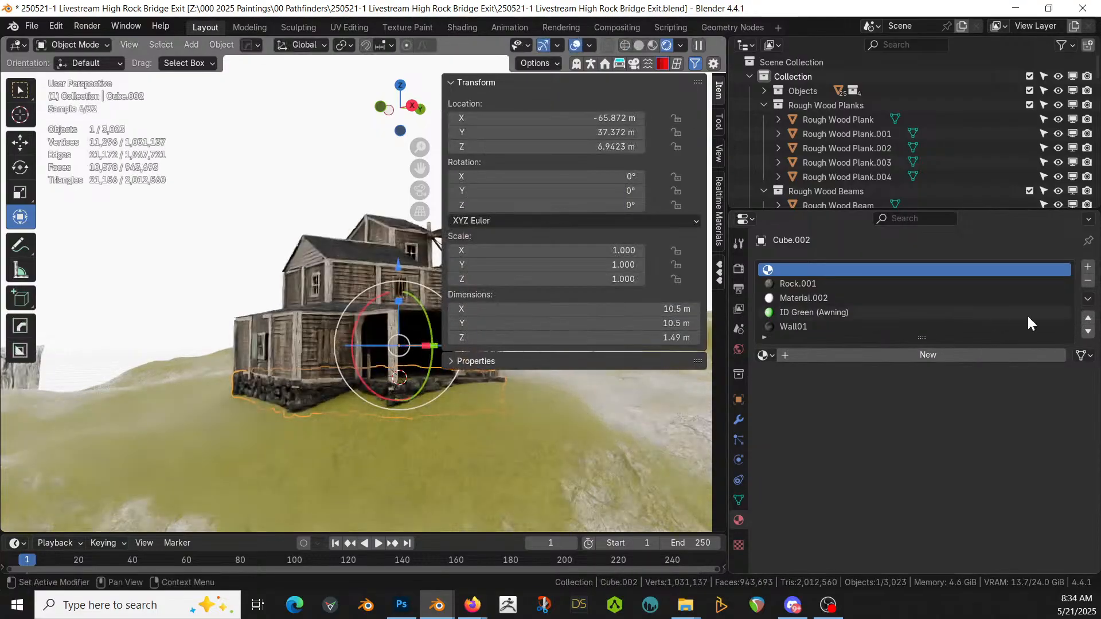
{"action": "left_click", "coordinate": [1088, 299]}
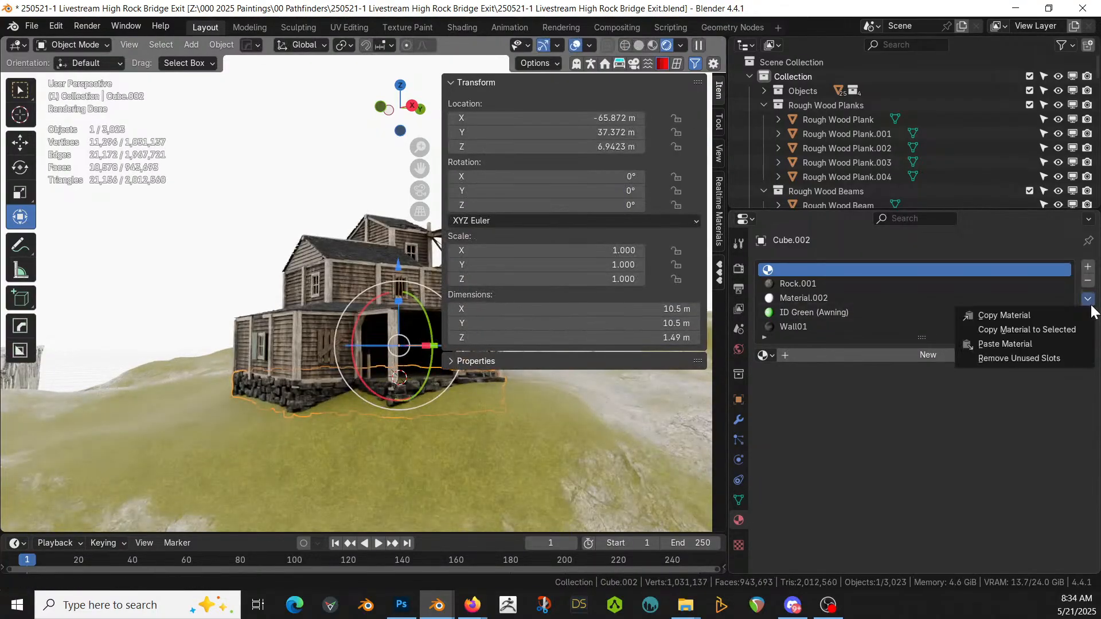
{"action": "left_click", "coordinate": [1040, 357]}
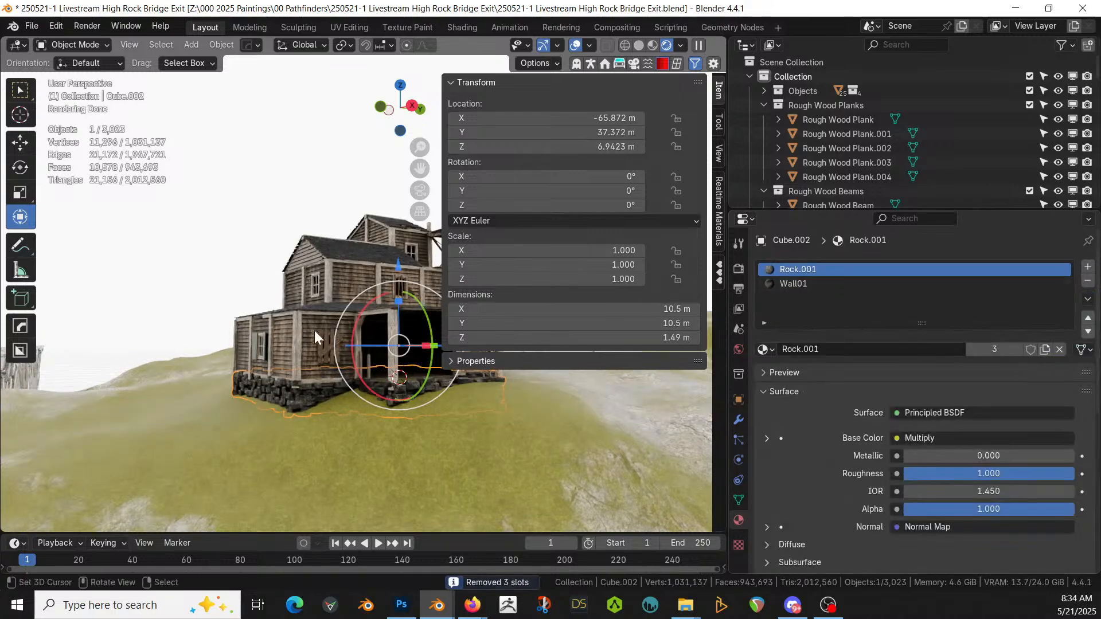
Step: Replace the foundation's Rock.001 material with Sc Rockplain rocks
{"action": "key", "text": "Tab"}
{"action": "left_click", "coordinate": [275, 390]}
{"action": "key", "text": "Tab"}
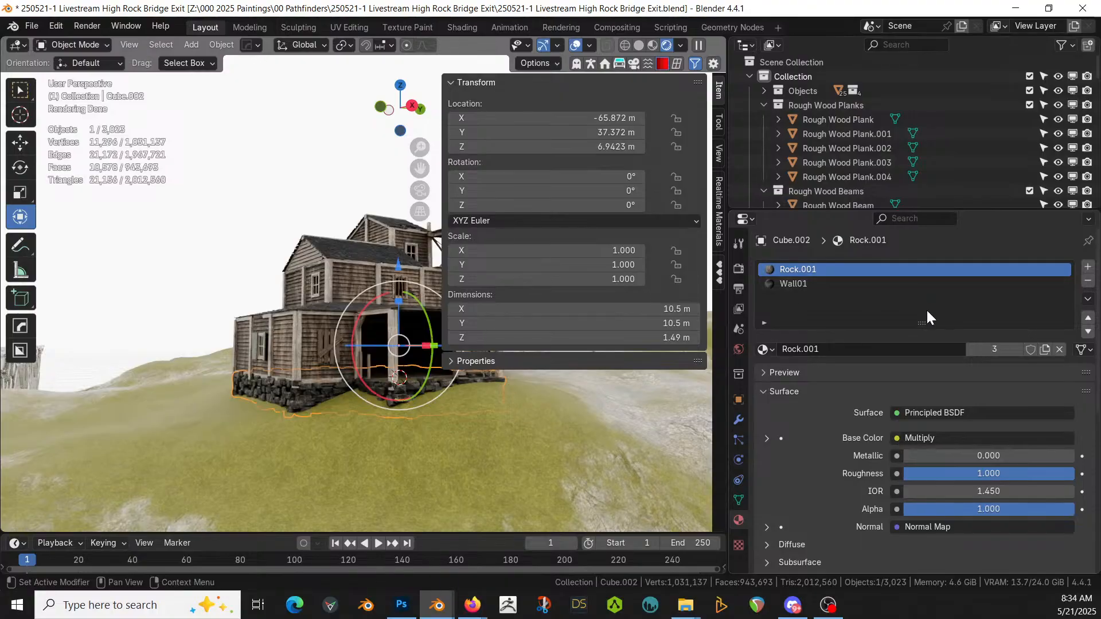
{"action": "left_click", "coordinate": [764, 349]}
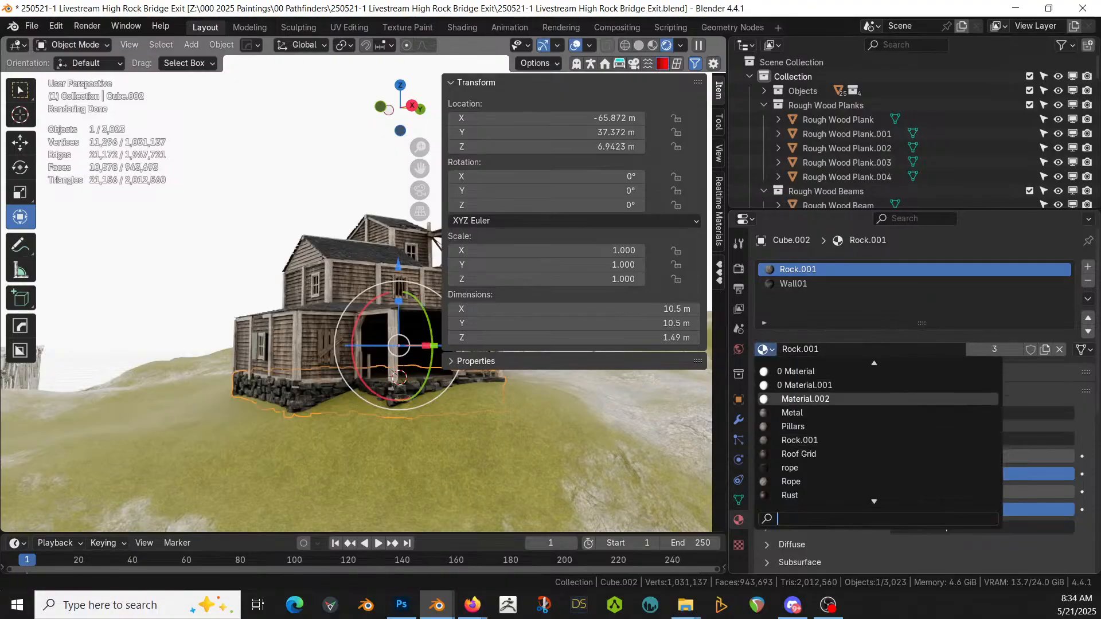
{"action": "type", "text": "ROCK"}
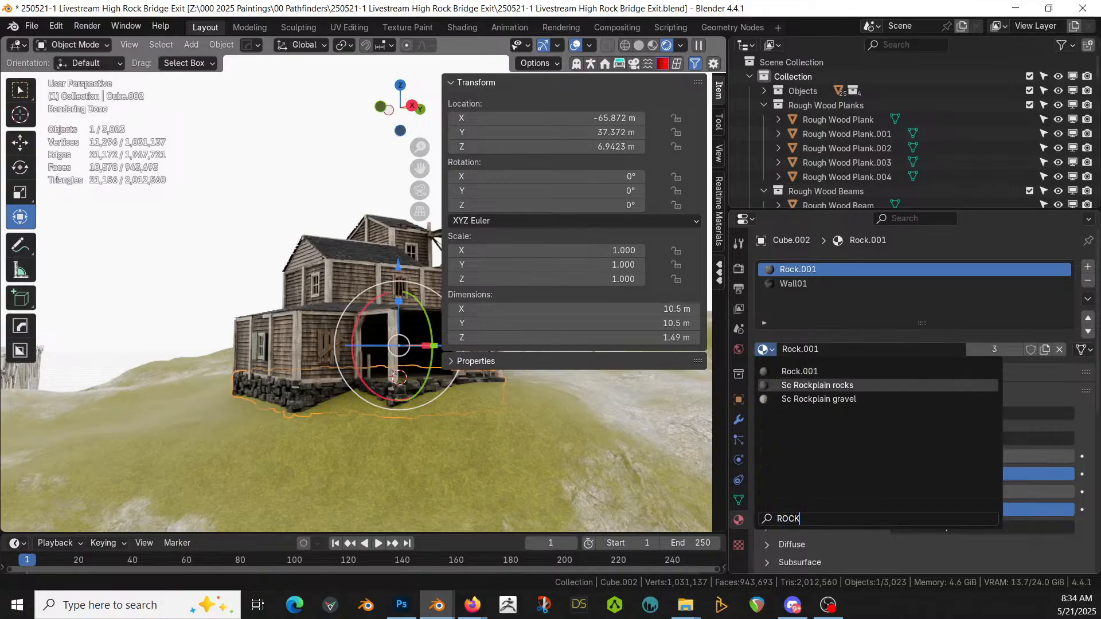
{"action": "left_click", "coordinate": [845, 385]}
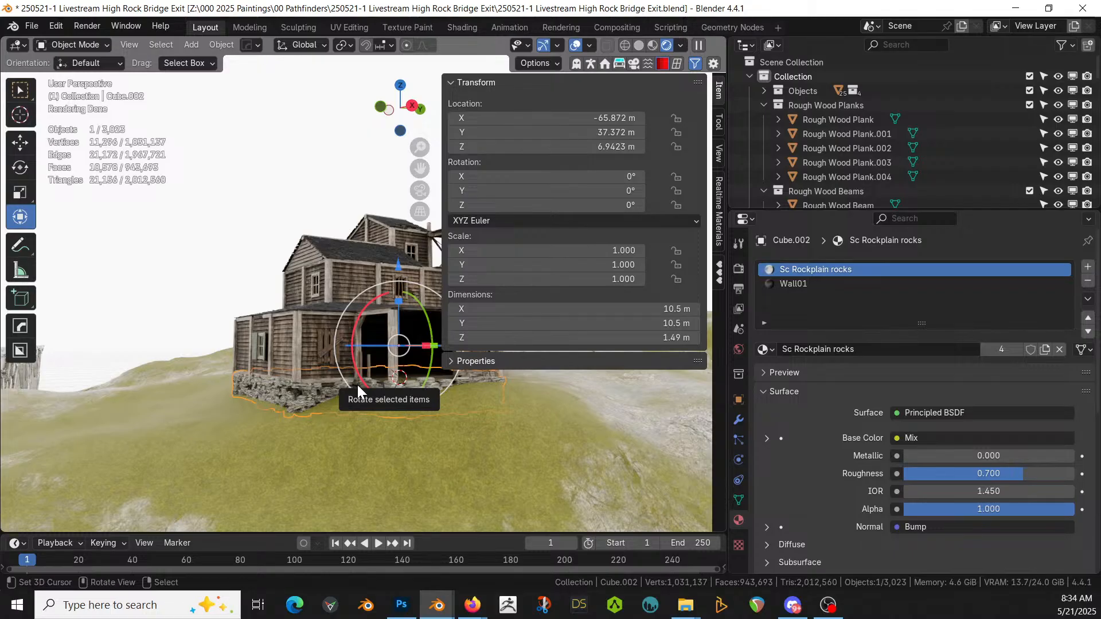
Step: Unwrap all of the stone foundation's faces with Smart UV Project
{"action": "scroll", "coordinate": [346, 404], "scroll_direction": "up", "scroll_amount": 5}
{"action": "middle_click_drag", "start_coordinate": [346, 404], "coordinate": [376, 300]}
{"action": "key", "text": "Tab"}
{"action": "key", "text": "a"}
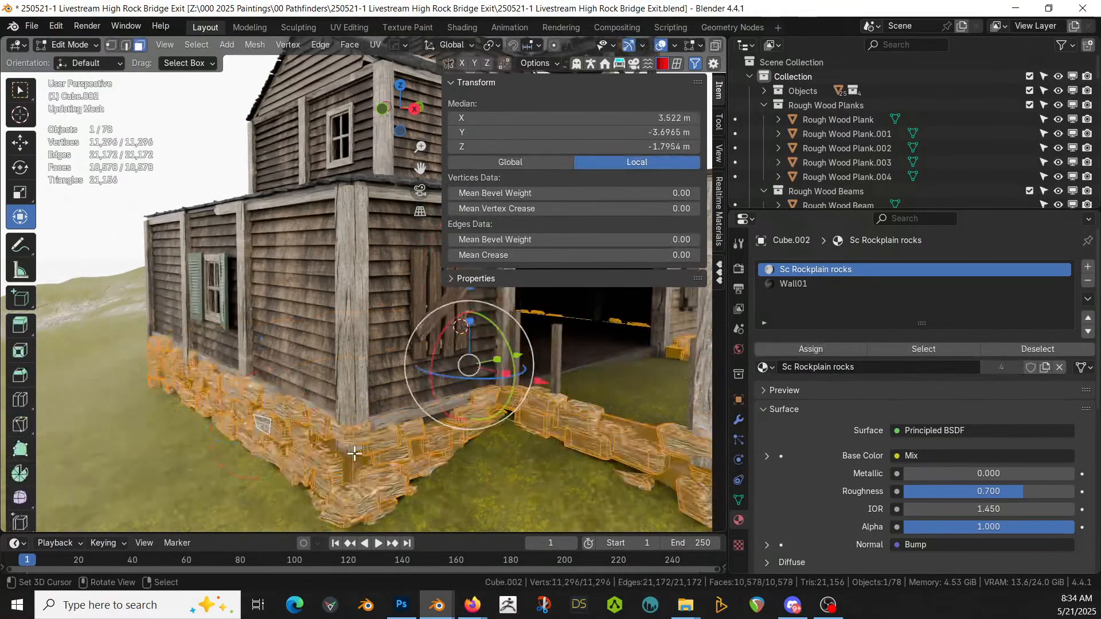
{"action": "key", "text": "u"}
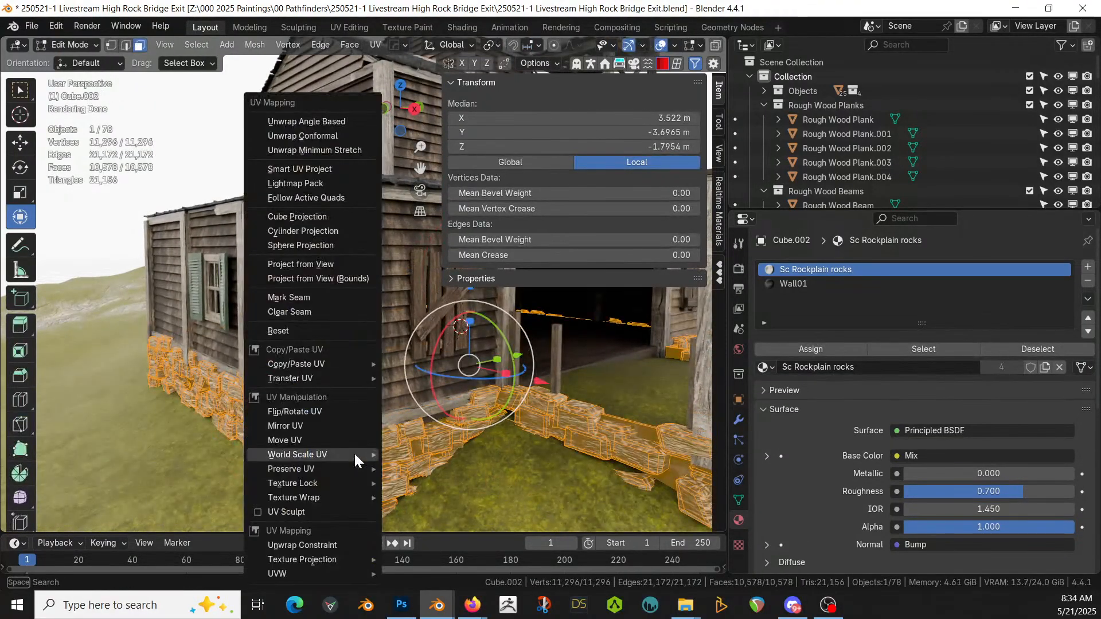
{"action": "left_click", "coordinate": [300, 168]}
{"action": "left_click", "coordinate": [286, 306]}
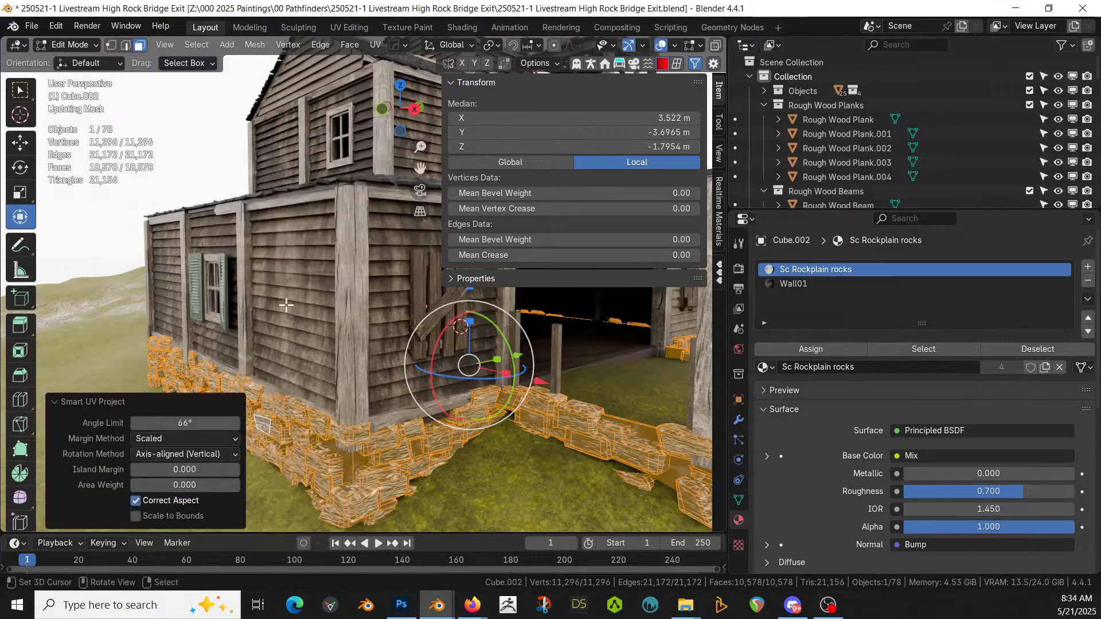
Step: Leave Edit Mode and move the stone foundation into a new collection named Foundation
{"action": "key", "text": "Tab"}
{"action": "scroll", "coordinate": [470, 458], "scroll_direction": "down", "scroll_amount": 3}
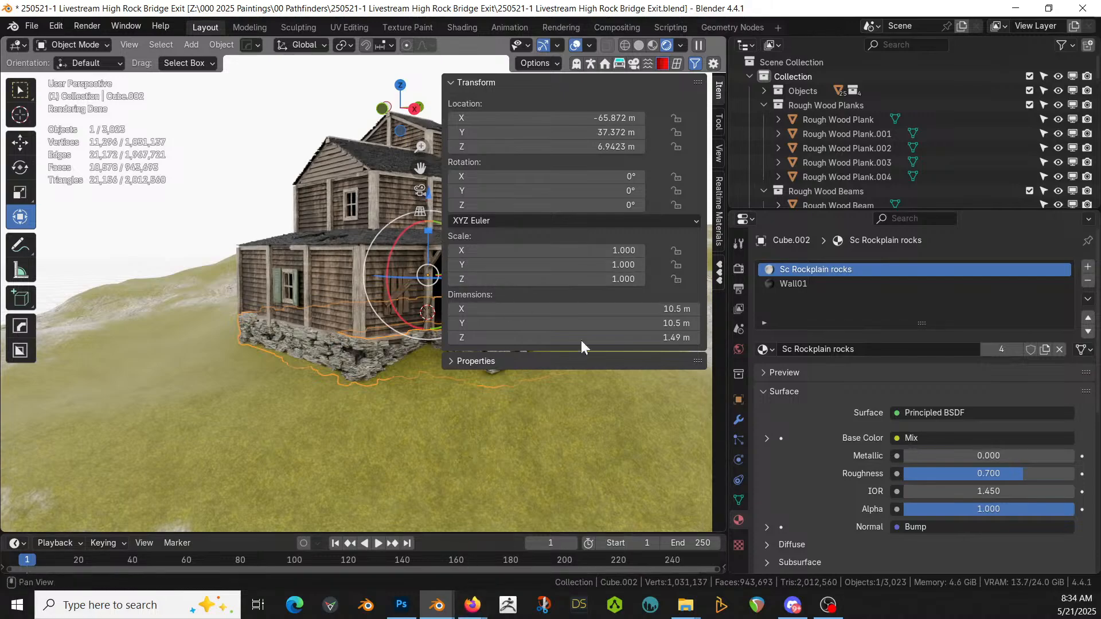
{"action": "middle_click_drag", "start_coordinate": [563, 393], "coordinate": [566, 460]}
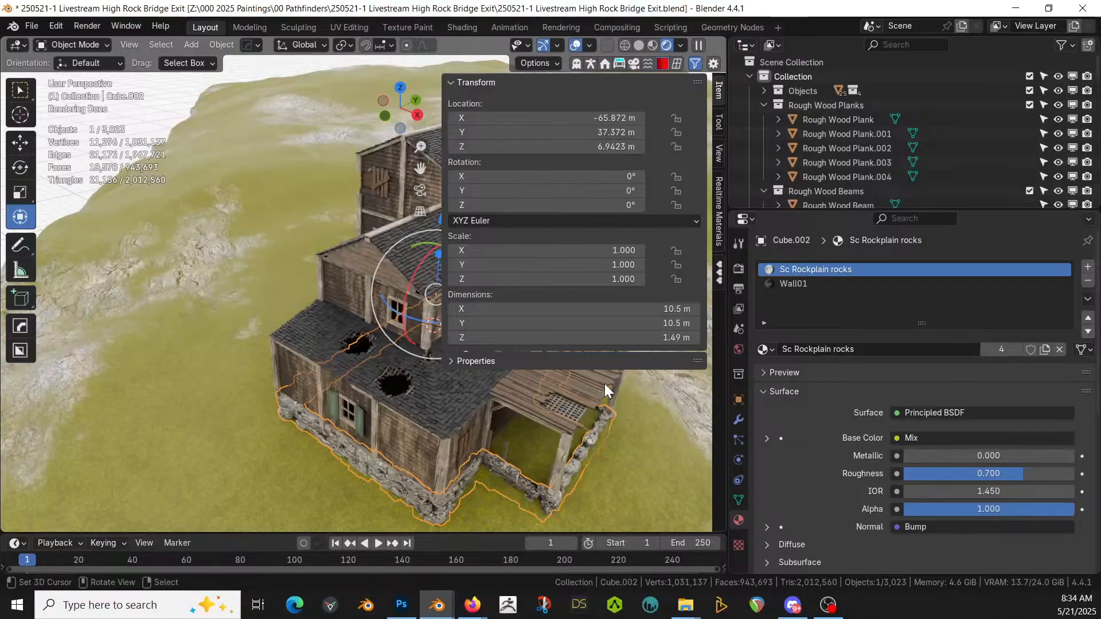
{"action": "scroll", "coordinate": [274, 416], "scroll_direction": "up", "scroll_amount": 3}
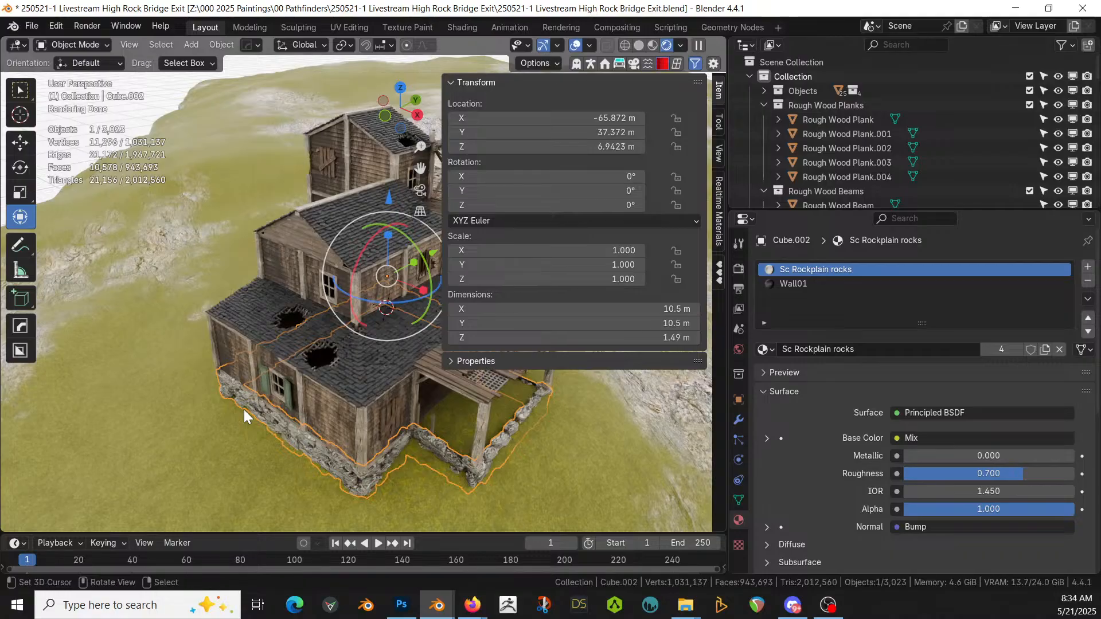
{"action": "key", "text": "m"}
{"action": "left_click", "coordinate": [243, 408]}
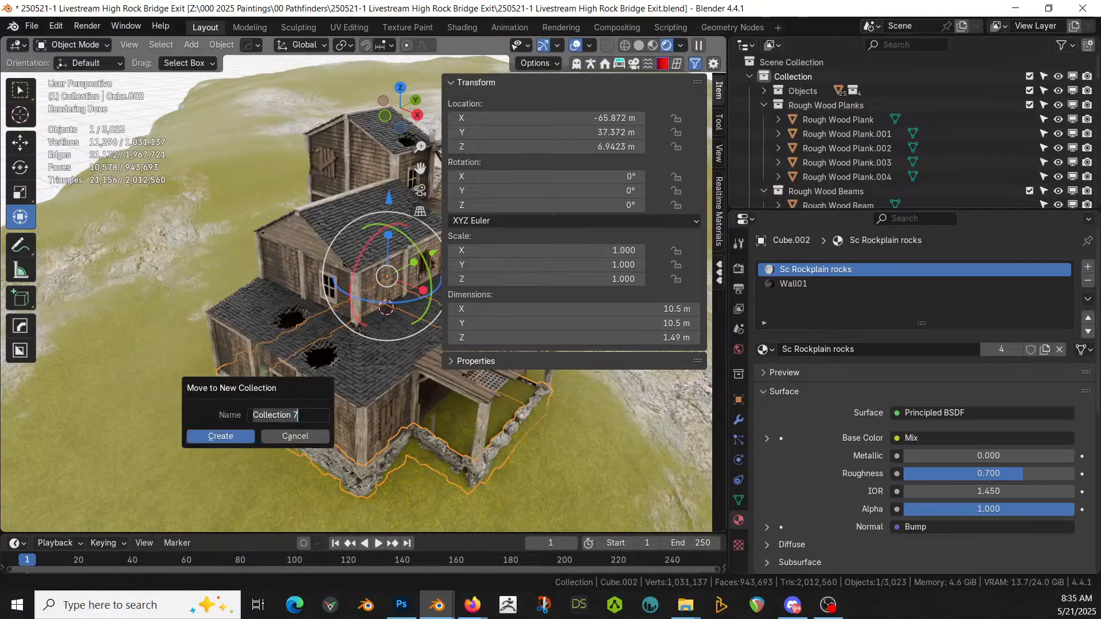
{"action": "type", "text": "fOUND"}
{"action": "key", "text": "BackSpace"}
{"action": "key", "text": "BackSpace"}
{"action": "key", "text": "BackSpace"}
{"action": "key", "text": "BackSpace"}
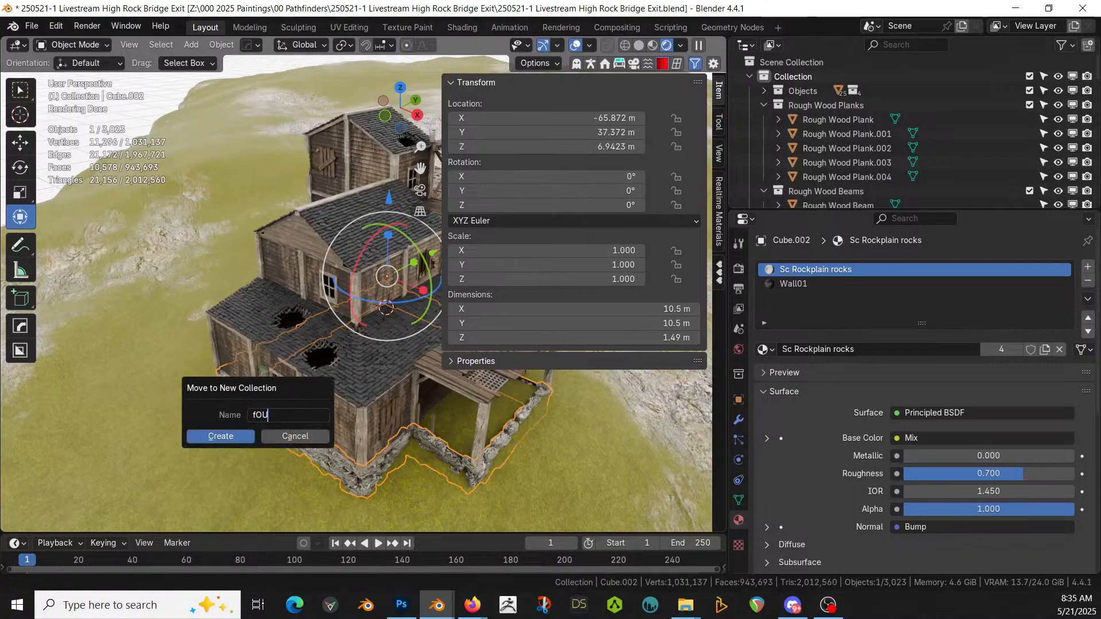
{"action": "key", "text": "BackSpace"}
{"action": "type", "text": "Foundation"}
{"action": "key", "text": "Return"}
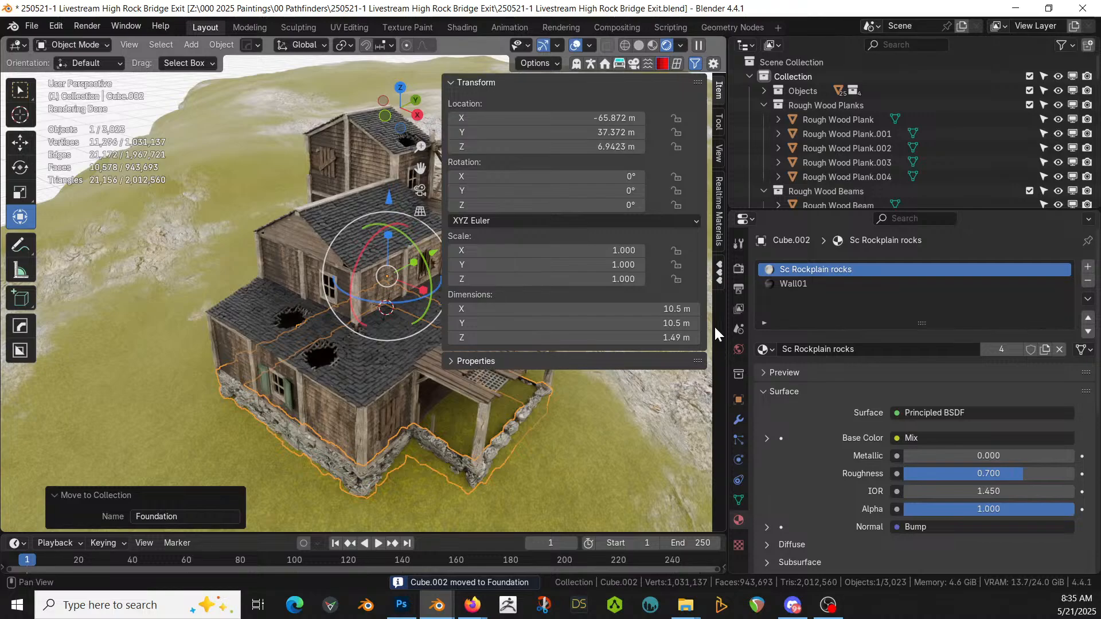
Step: Switch the viewport to solid shading and exclude the Geo-Scatter collection from the view layer
{"action": "key", "text": "z"}
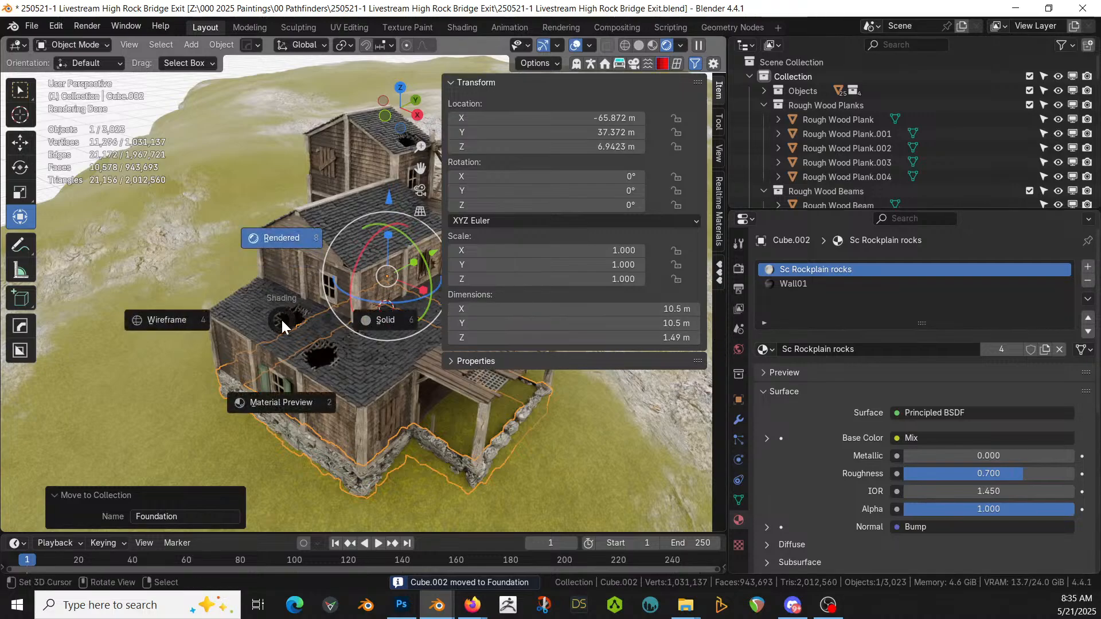
{"action": "key", "text": "6"}
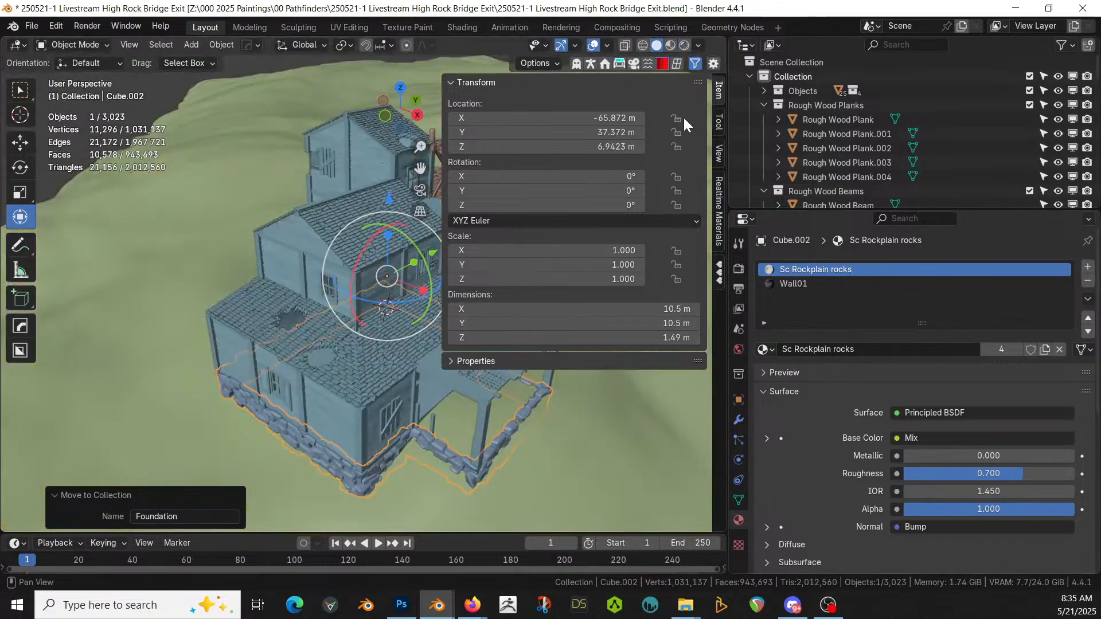
{"action": "left_click", "coordinate": [633, 65]}
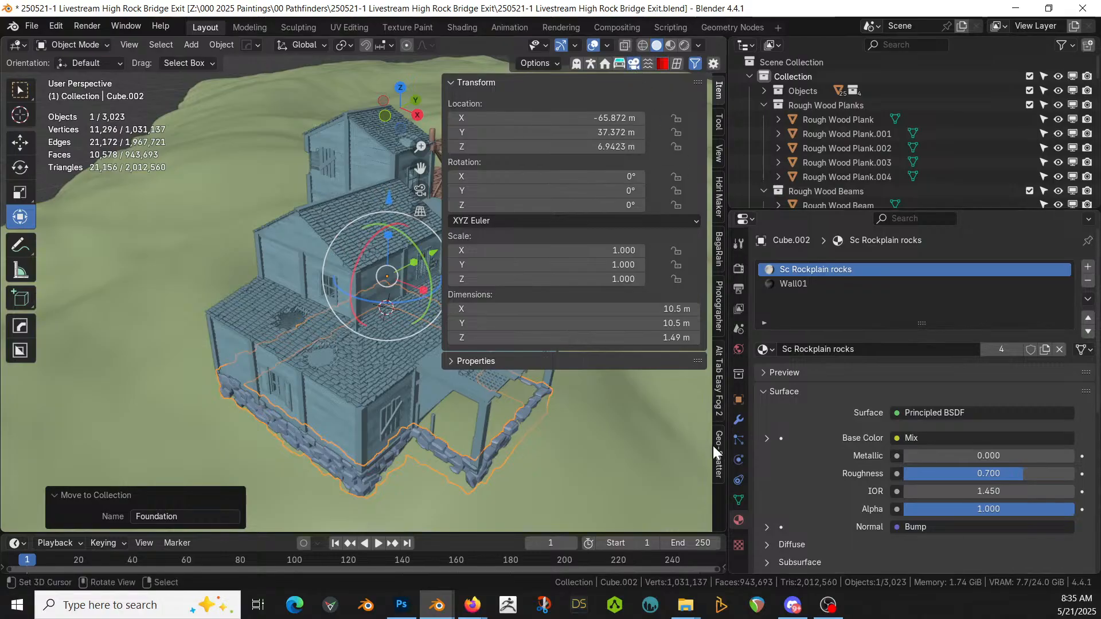
{"action": "left_click", "coordinate": [720, 464]}
{"action": "middle_click_drag", "start_coordinate": [347, 398], "coordinate": [232, 376], "text": "shift"}
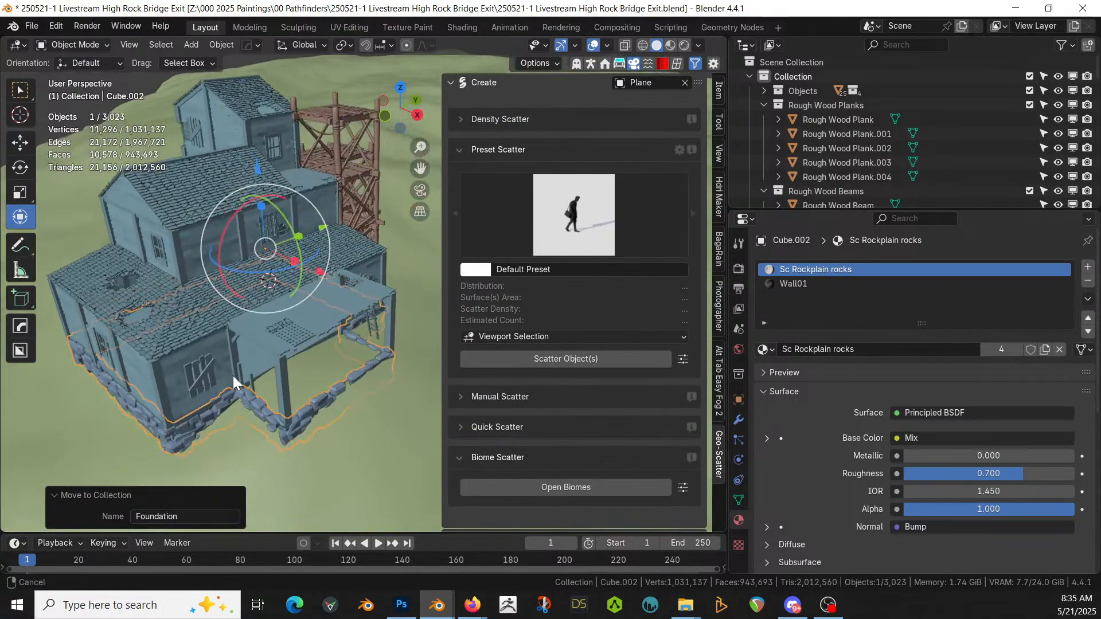
{"action": "left_click", "coordinate": [749, 76]}
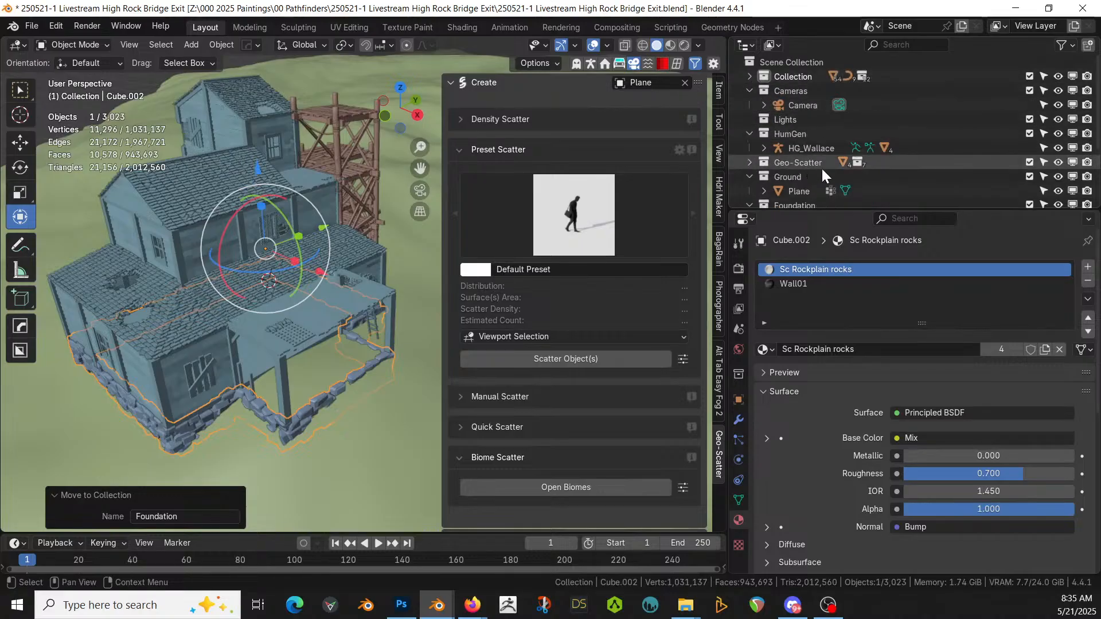
{"action": "left_click", "coordinate": [1030, 163]}
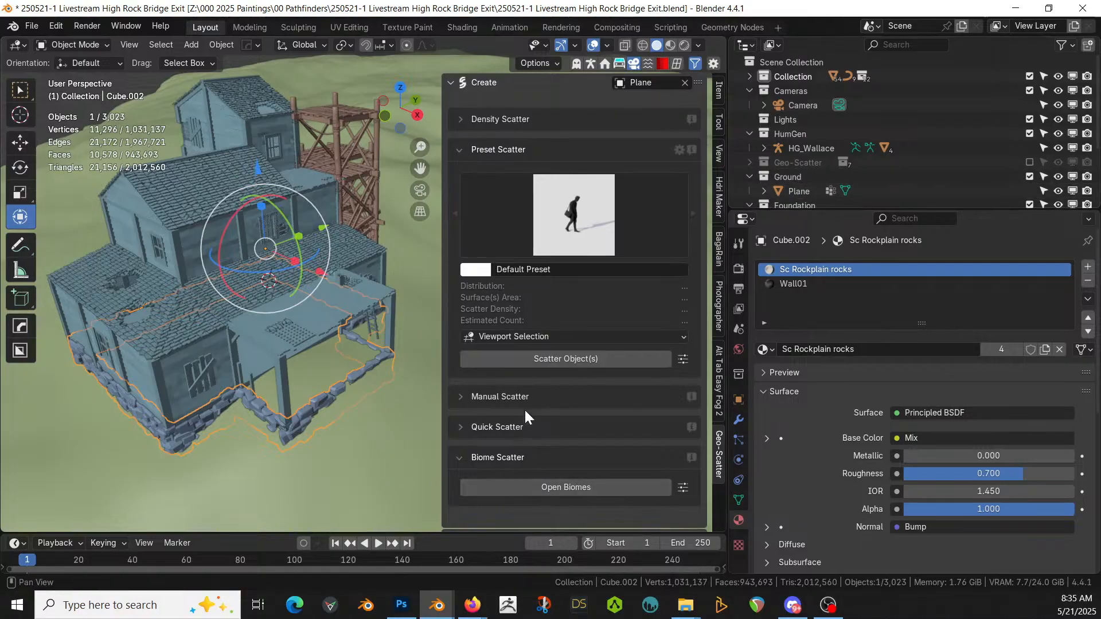
Step: Scatter the Rockplain 02 biome on the ground plane from the Geo-Scatter biome library
{"action": "left_click", "coordinate": [555, 486]}
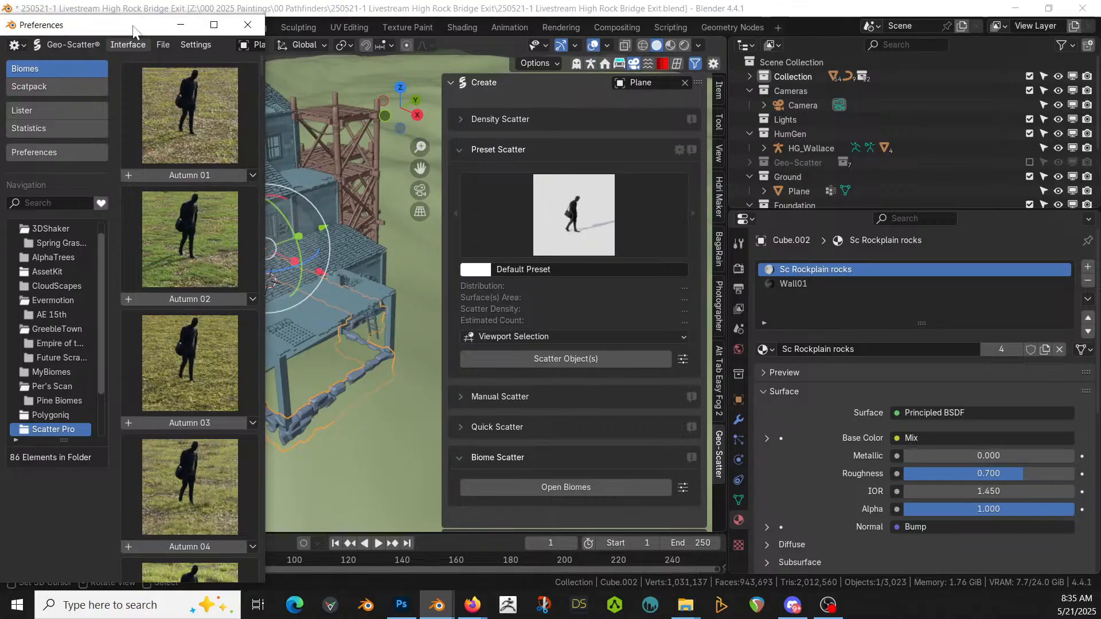
{"action": "left_click_drag", "start_coordinate": [136, 24], "coordinate": [0, 24]}
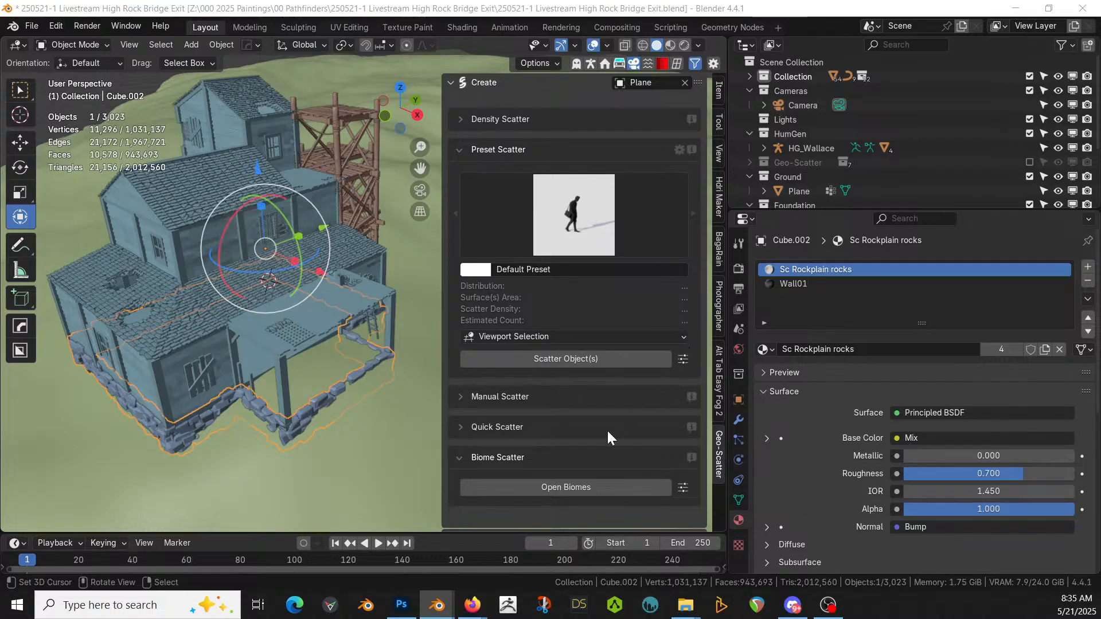
{"action": "scroll", "coordinate": [606, 430], "scroll_direction": "down", "scroll_amount": 8}
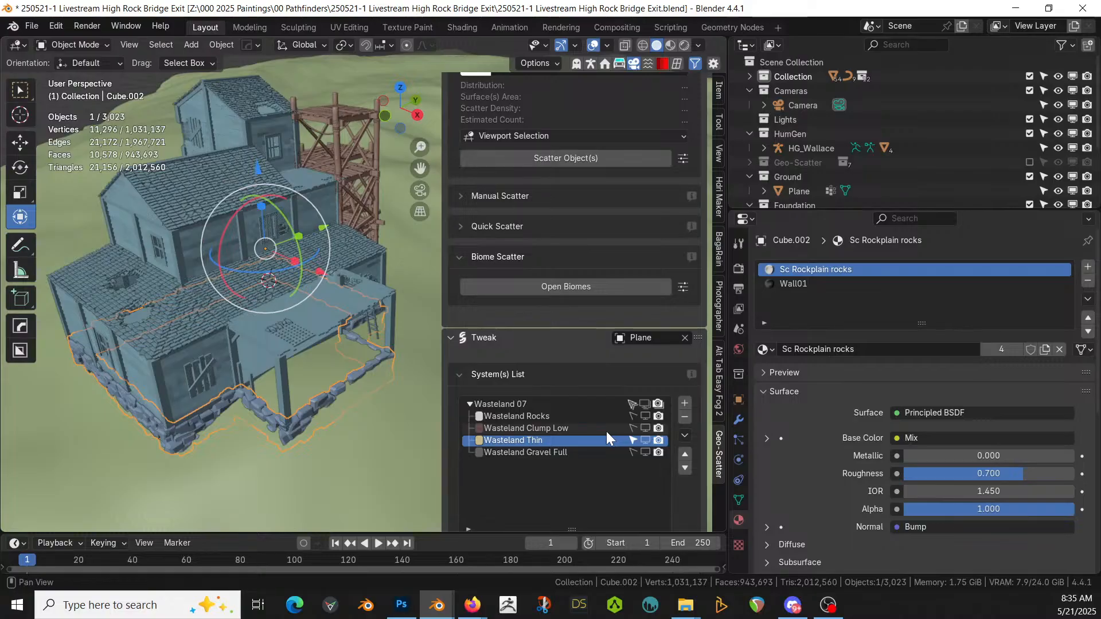
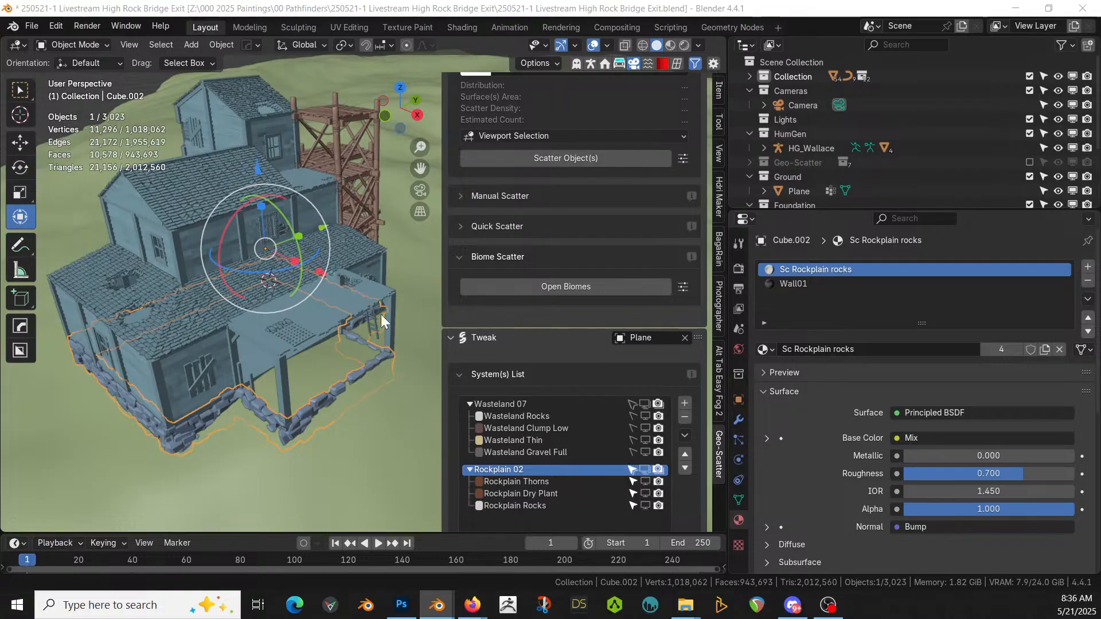
Step: Move the wooden scaffold beside the house into the Foundation collection
{"action": "middle_click_drag", "start_coordinate": [377, 333], "coordinate": [302, 325]}
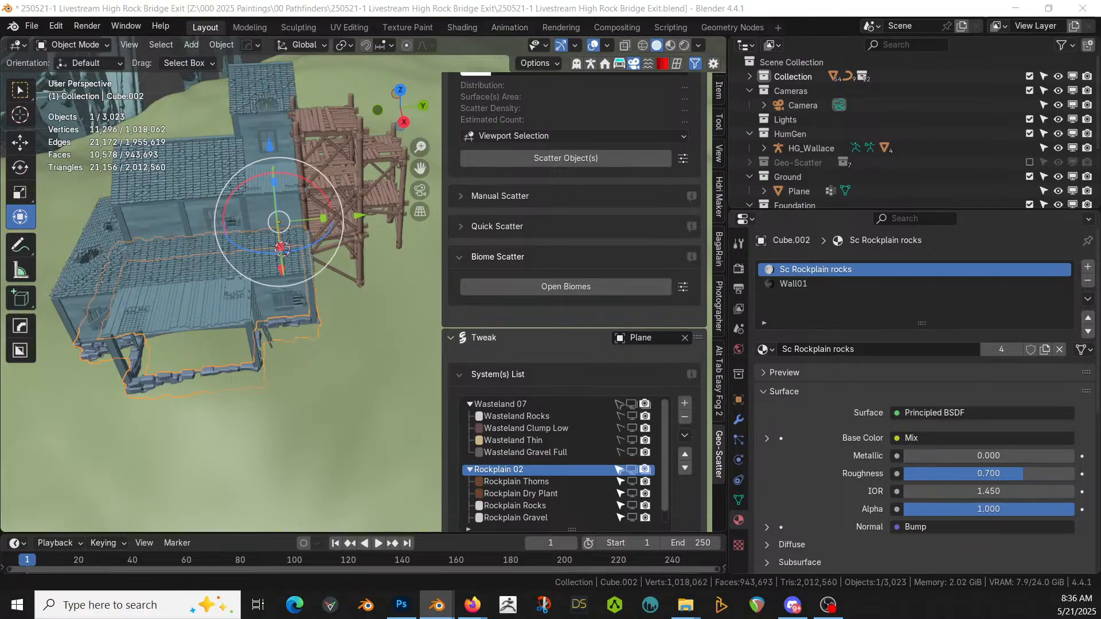
{"action": "left_click", "coordinate": [337, 179]}
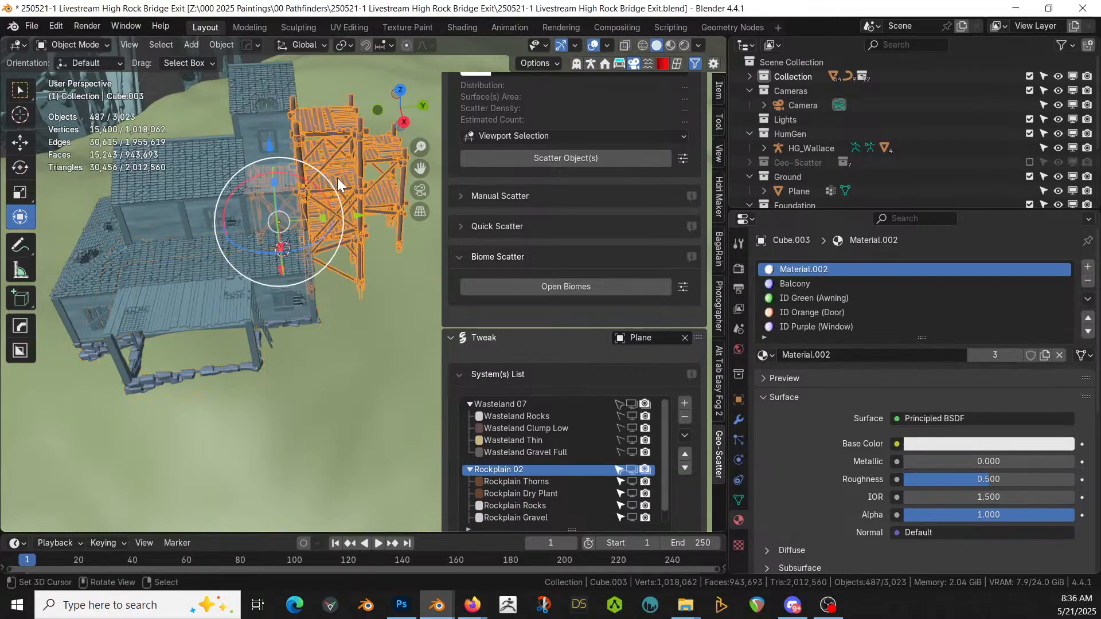
{"action": "key", "text": "m"}
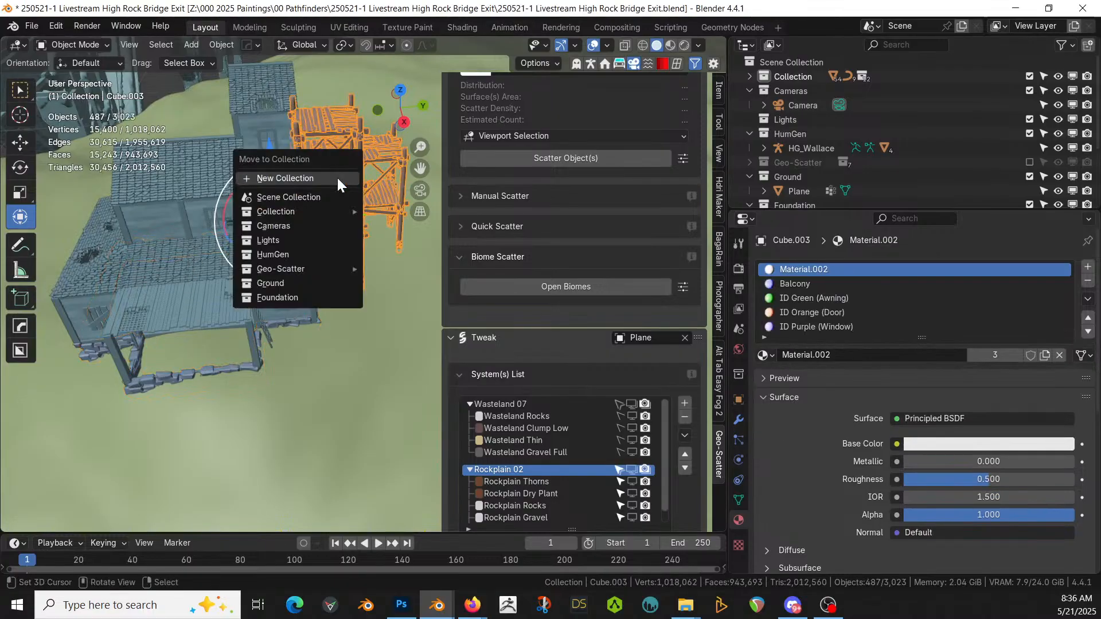
{"action": "left_click", "coordinate": [280, 298]}
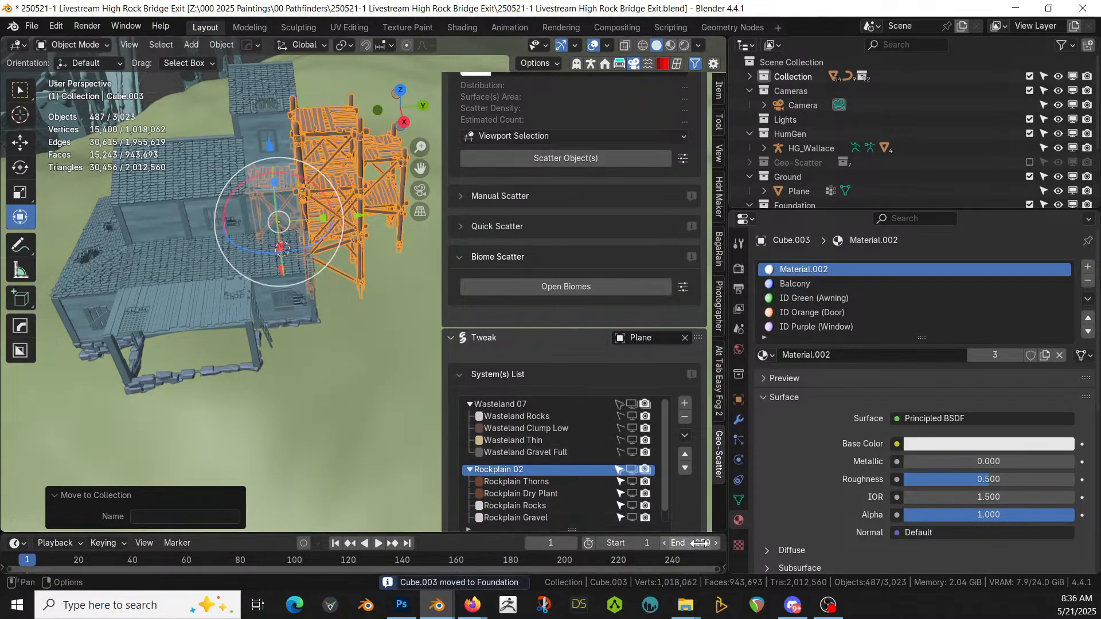
Step: Enable the vertex-group culling mask on the Rockplain 02 scatter group and assign the Top vertex group
{"action": "scroll", "coordinate": [676, 498], "scroll_direction": "down", "scroll_amount": 3}
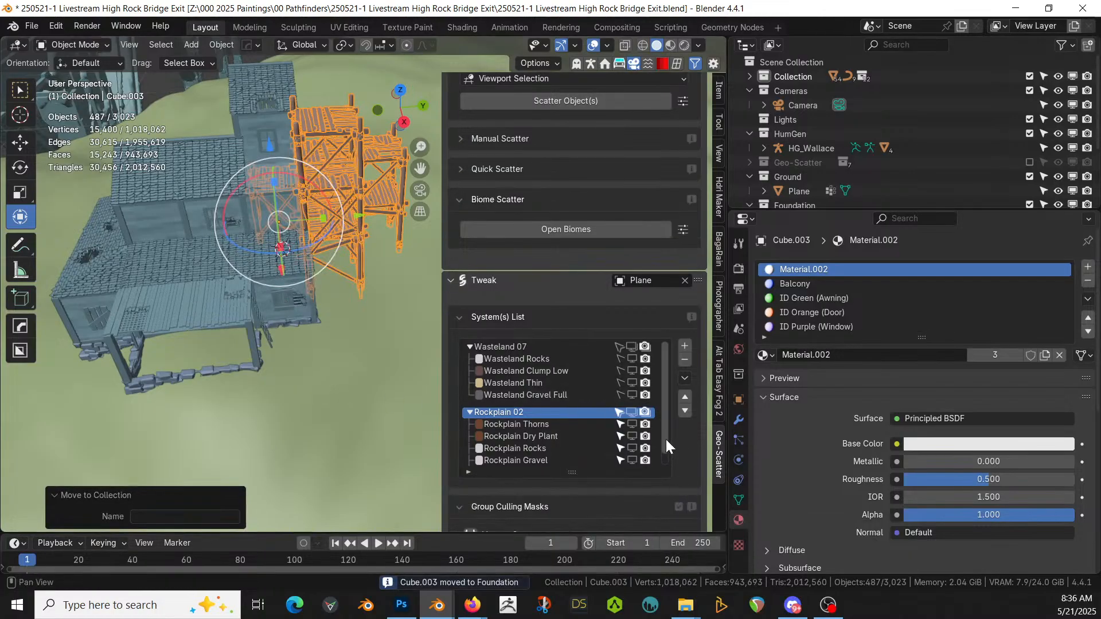
{"action": "scroll", "coordinate": [595, 473], "scroll_direction": "down", "scroll_amount": 4}
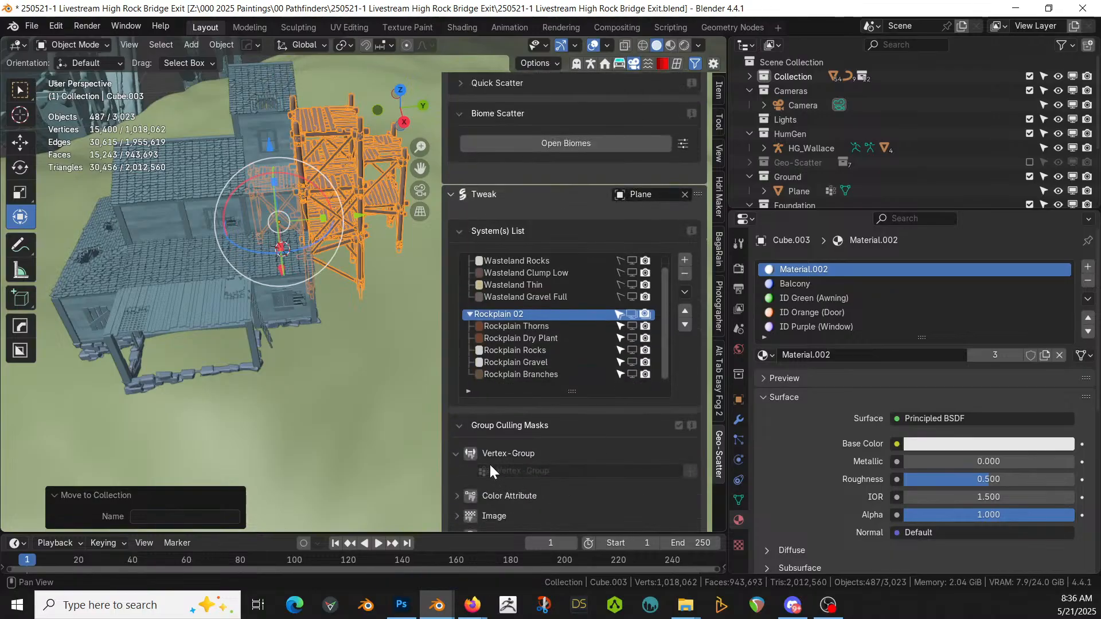
{"action": "left_click", "coordinate": [472, 453]}
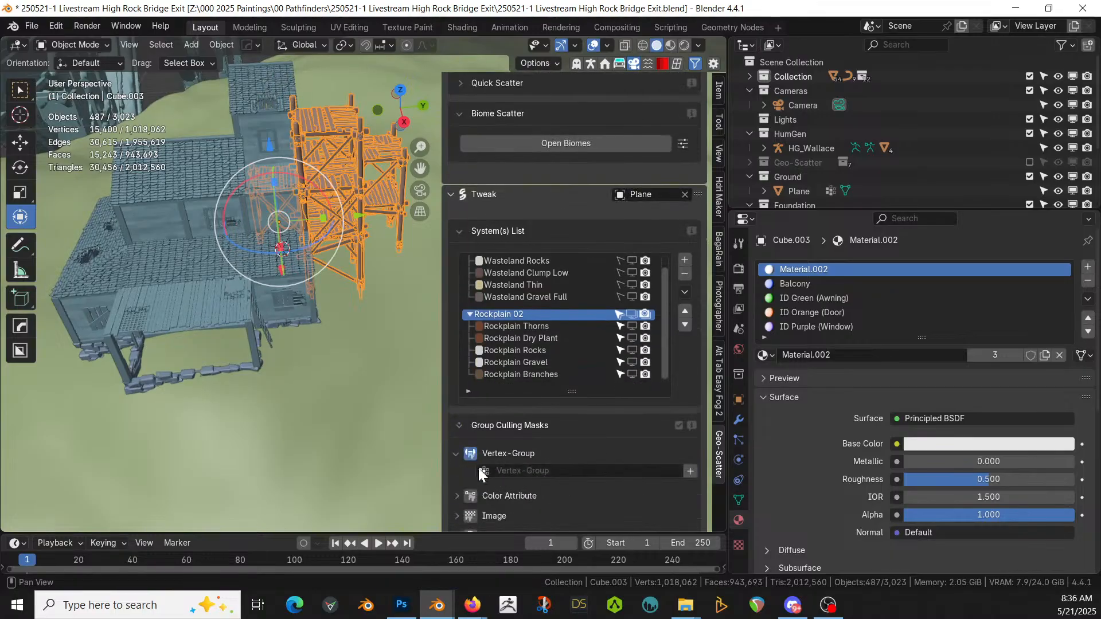
{"action": "left_click", "coordinate": [484, 471]}
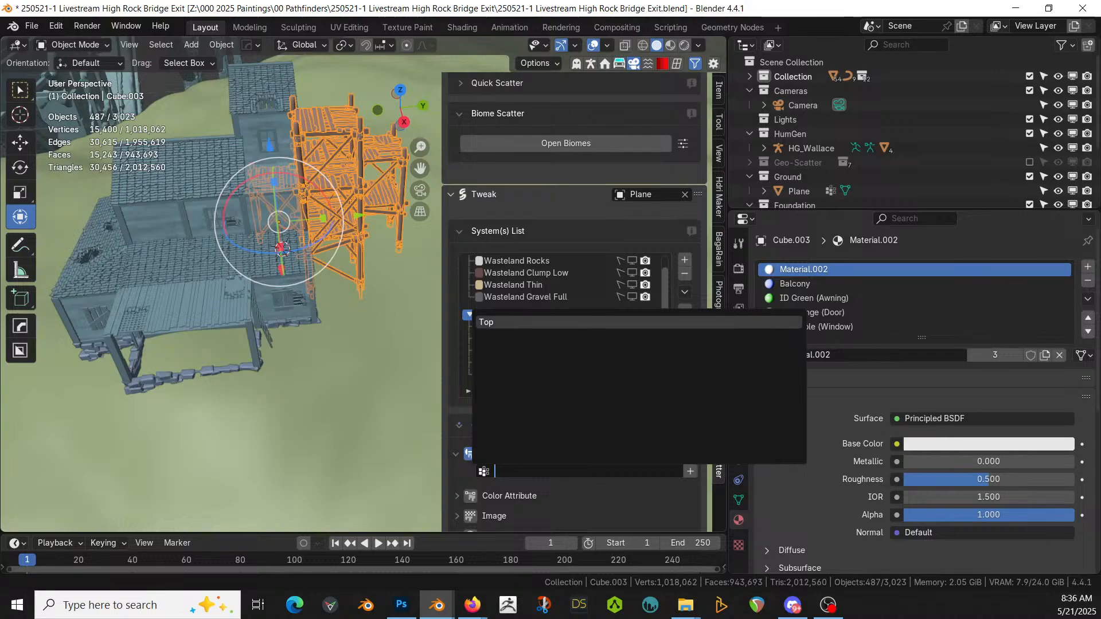
{"action": "left_click", "coordinate": [493, 324]}
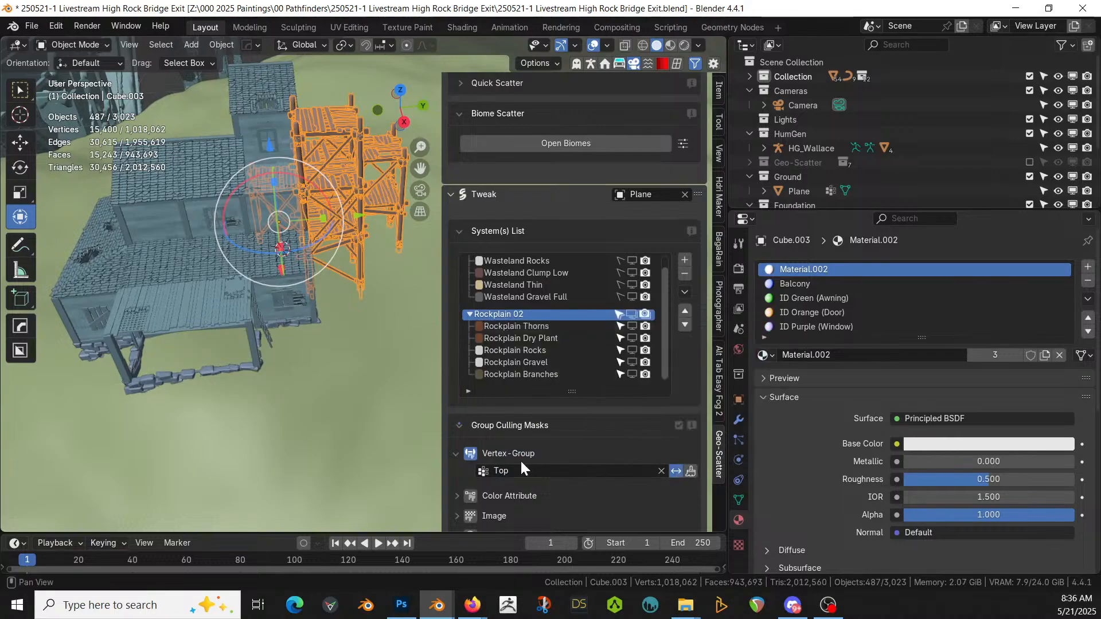
Step: Enable Object Repel 1 proximity on the Rockplain Thorns scatter, using the Foundation collection as its colliders
{"action": "left_click", "coordinate": [525, 325]}
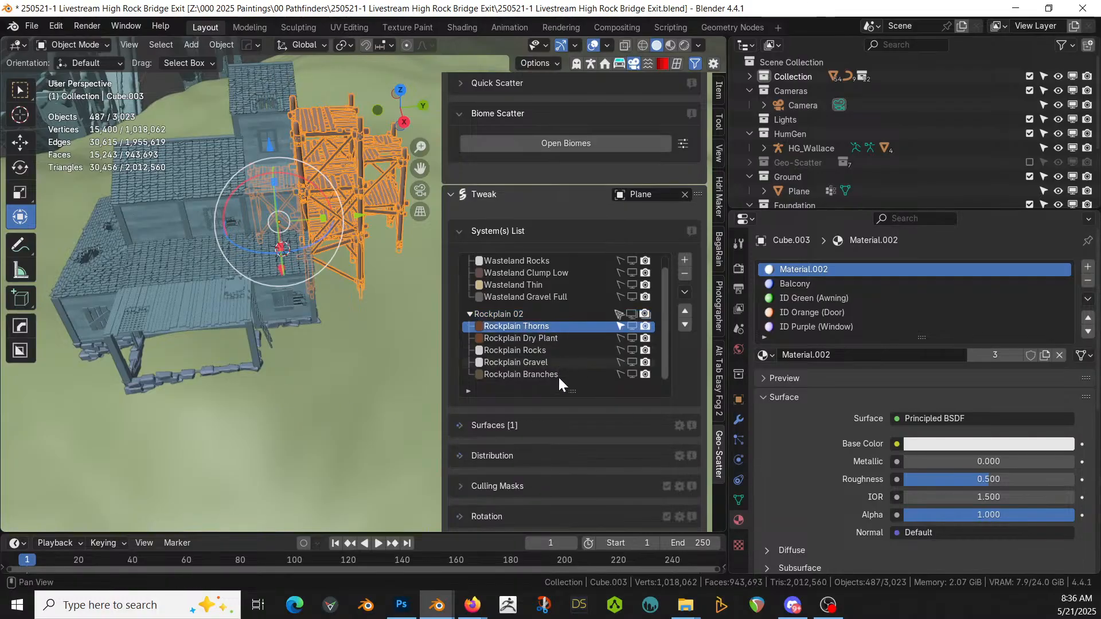
{"action": "scroll", "coordinate": [539, 488], "scroll_direction": "down", "scroll_amount": 3}
{"action": "scroll", "coordinate": [538, 490], "scroll_direction": "down", "scroll_amount": 10}
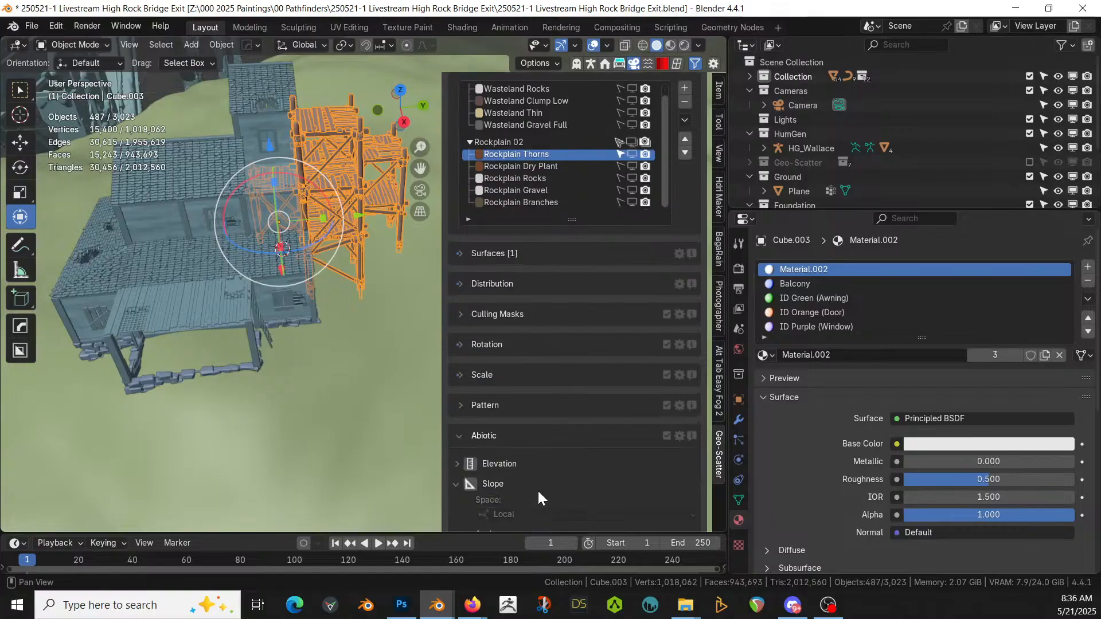
{"action": "scroll", "coordinate": [538, 491], "scroll_direction": "down", "scroll_amount": 9}
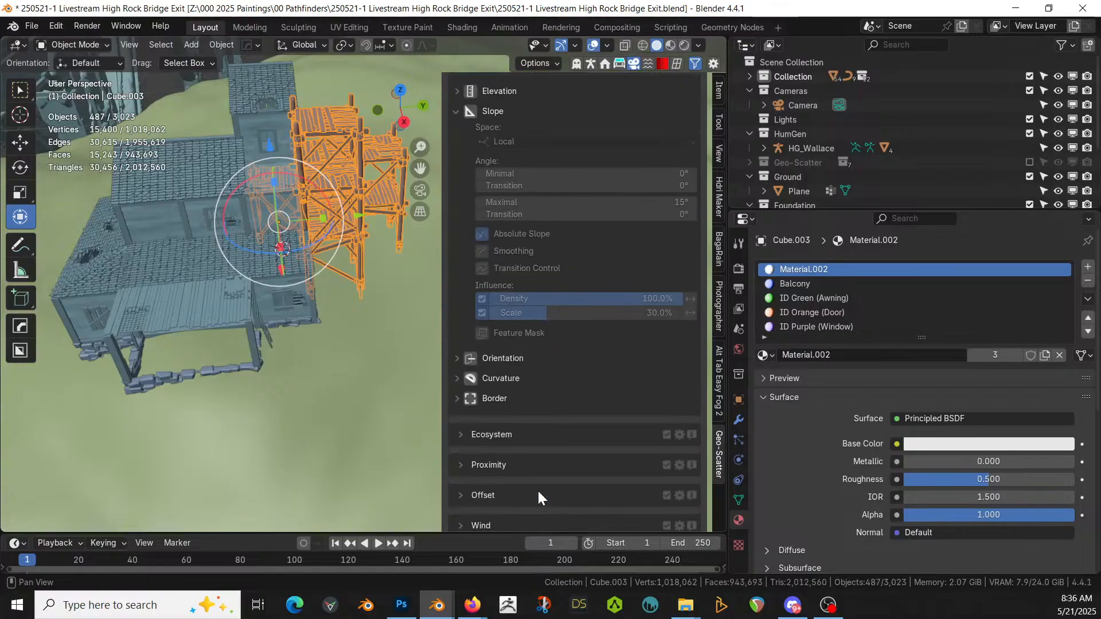
{"action": "left_click", "coordinate": [462, 408]}
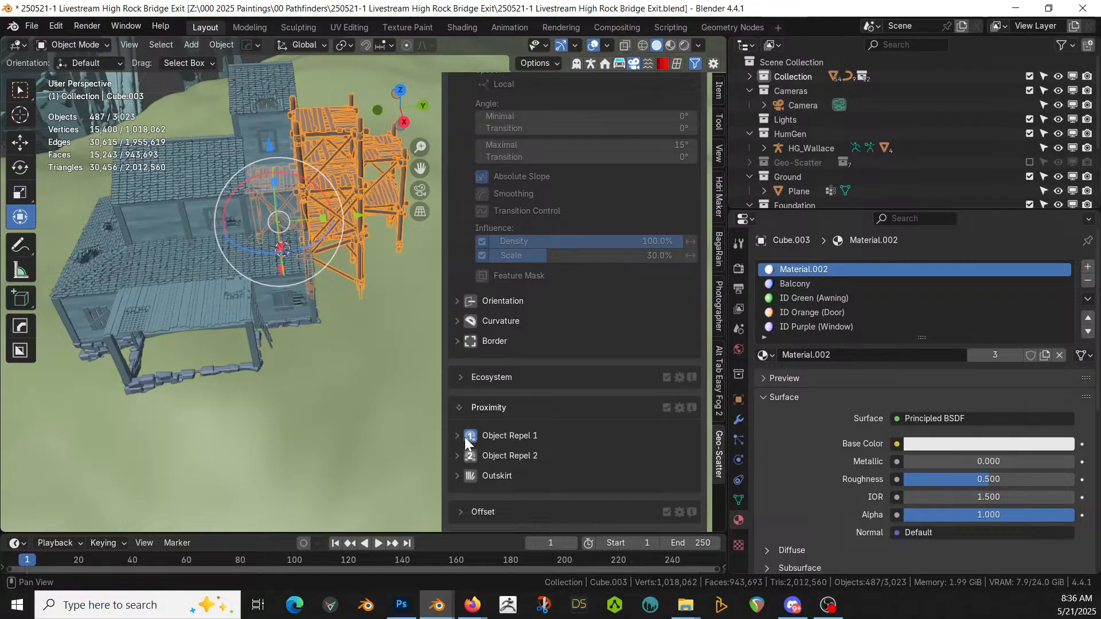
{"action": "left_click", "coordinate": [459, 436]}
{"action": "left_click", "coordinate": [485, 466]}
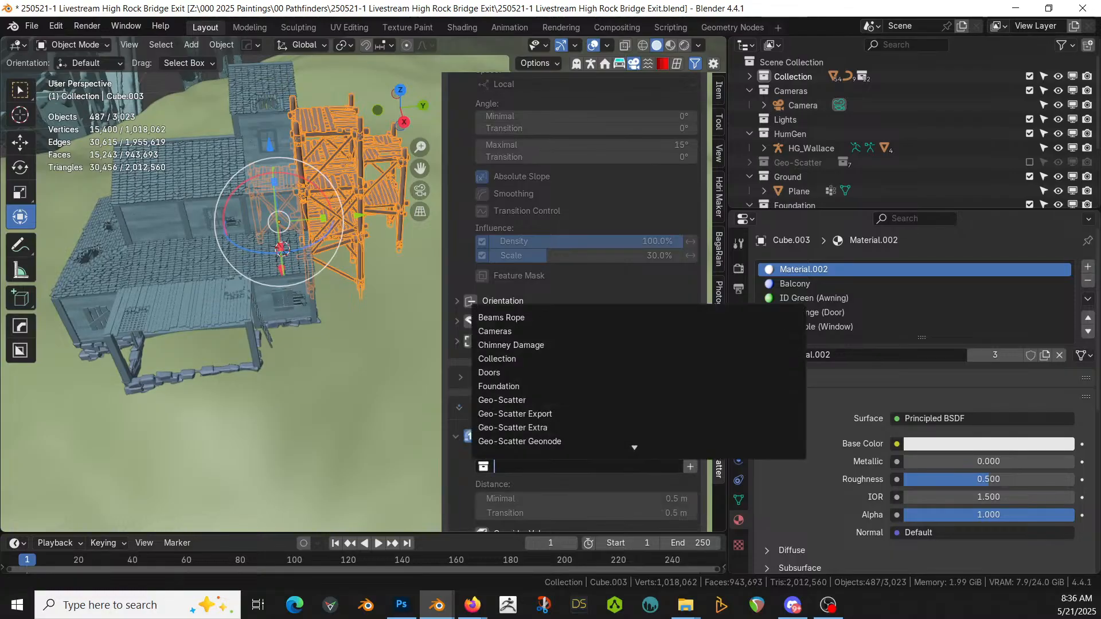
{"action": "type", "text": "Fo"}
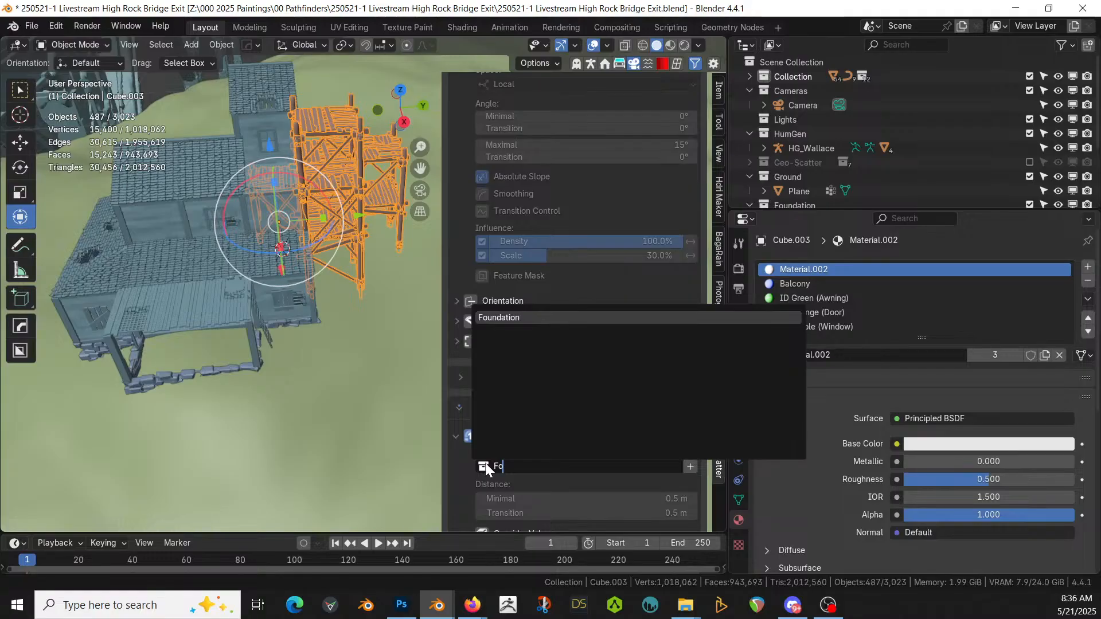
{"action": "left_click", "coordinate": [529, 320]}
{"action": "scroll", "coordinate": [645, 494], "scroll_direction": "down", "scroll_amount": 5}
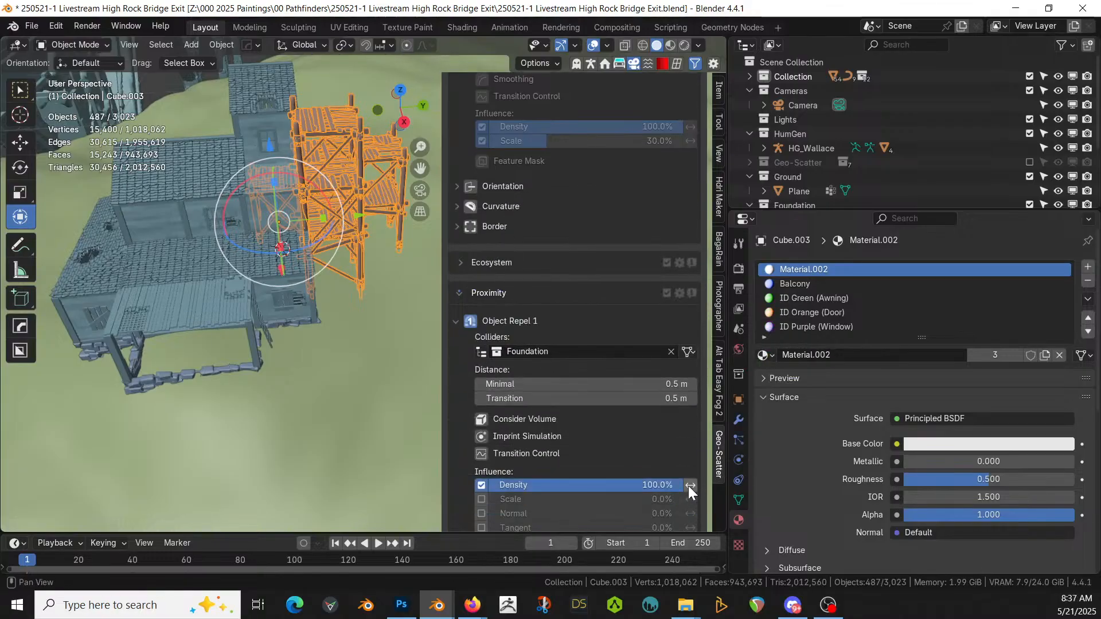
Step: Include the Geo-Scatter collection in the view layer again and save the file
{"action": "left_click", "coordinate": [1030, 162]}
{"action": "middle_click_drag", "start_coordinate": [85, 398], "coordinate": [480, 366]}
{"action": "scroll", "coordinate": [648, 408], "scroll_direction": "up", "scroll_amount": 15}
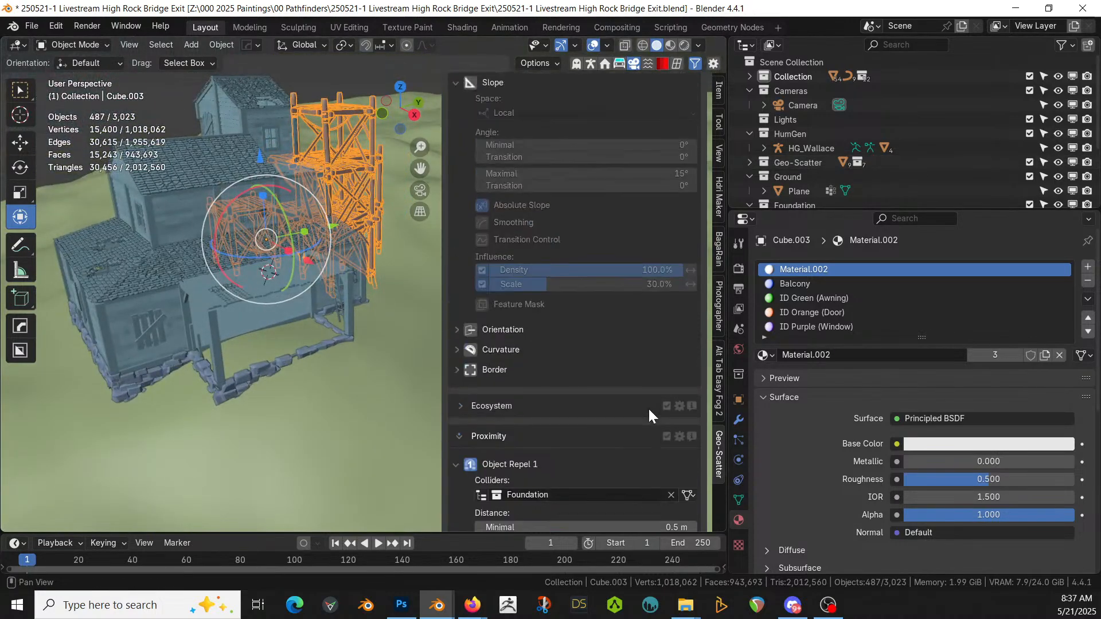
{"action": "scroll", "coordinate": [648, 408], "scroll_direction": "up", "scroll_amount": 5}
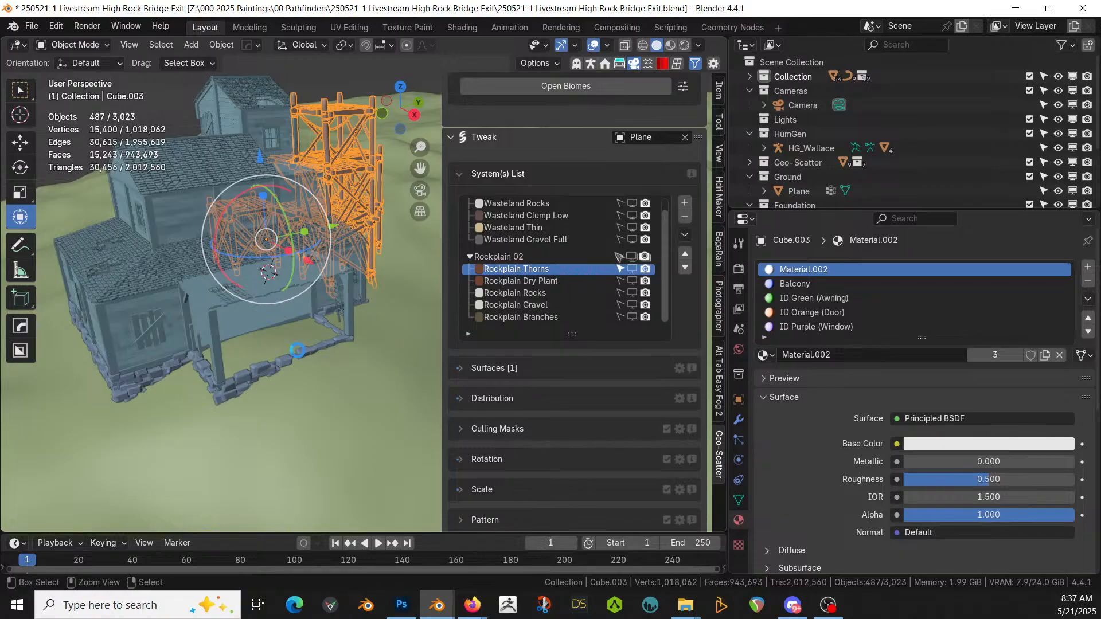
{"action": "key", "text": "ctrl+s"}
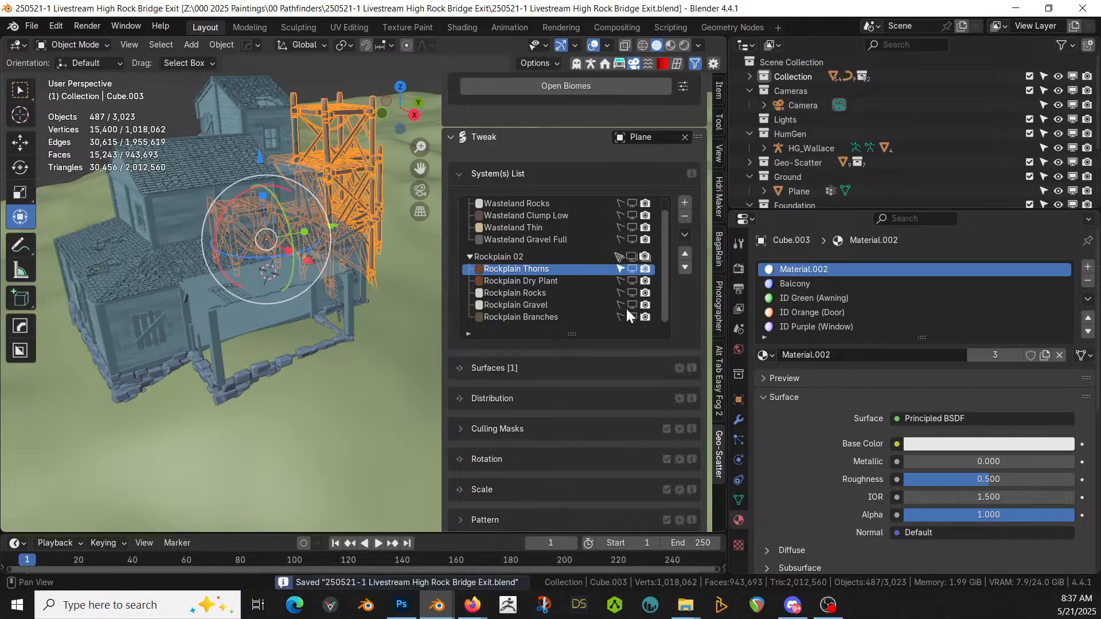
Step: Show the Rockplain Thorns scatter in the viewport, inspect its spread around the house foundation, and hide it again
{"action": "left_click", "coordinate": [633, 269]}
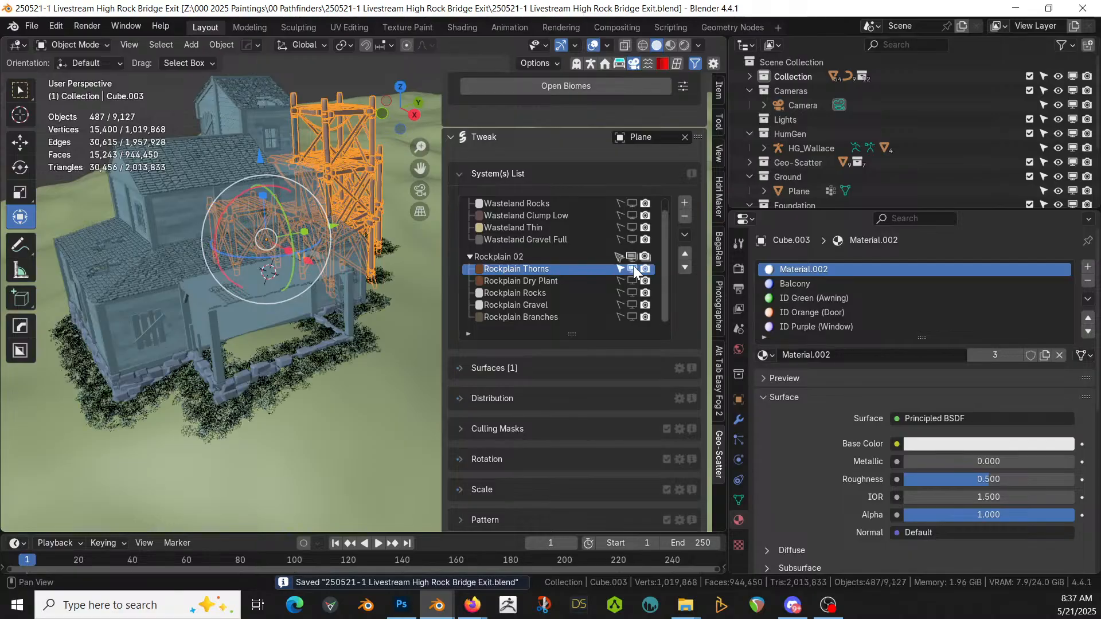
{"action": "middle_click_drag", "start_coordinate": [327, 394], "coordinate": [347, 367]}
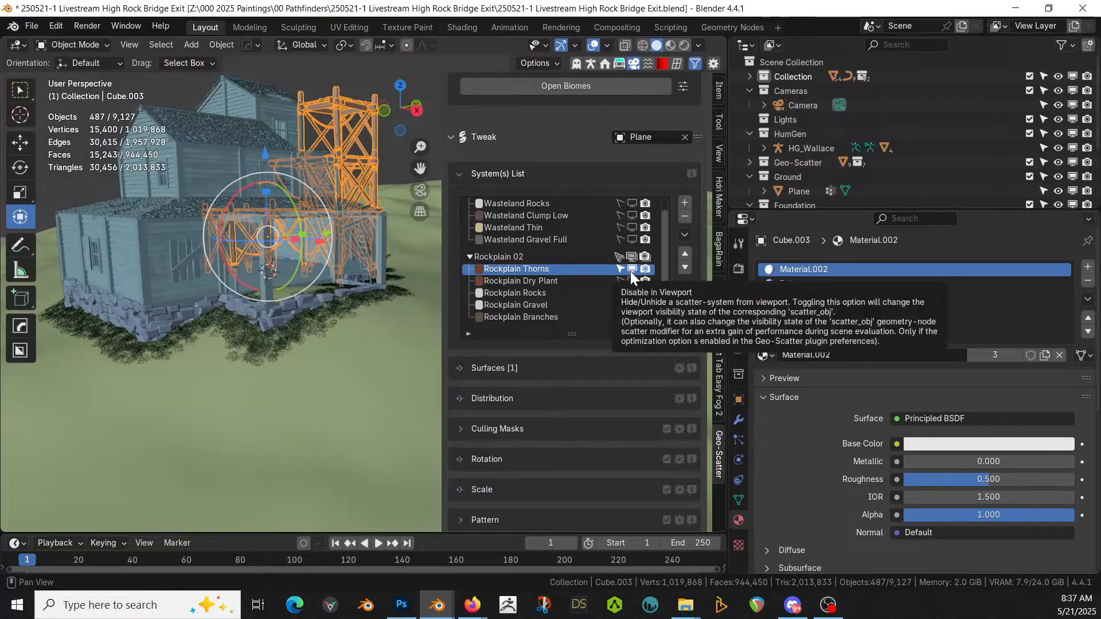
{"action": "left_click", "coordinate": [631, 270]}
Step: Enable Object Repel 1 proximity on the Rockplain Dry Plant scatter, using the Foundation collection as its colliders
{"action": "left_click", "coordinate": [546, 281]}
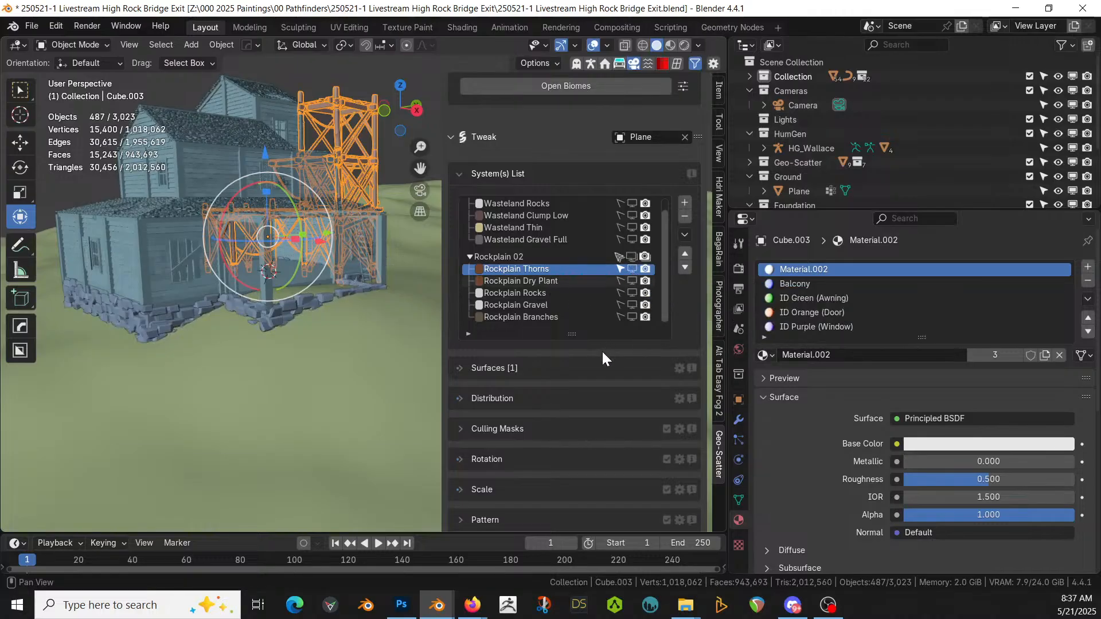
{"action": "scroll", "coordinate": [552, 475], "scroll_direction": "down", "scroll_amount": 3}
{"action": "scroll", "coordinate": [571, 472], "scroll_direction": "down", "scroll_amount": 10}
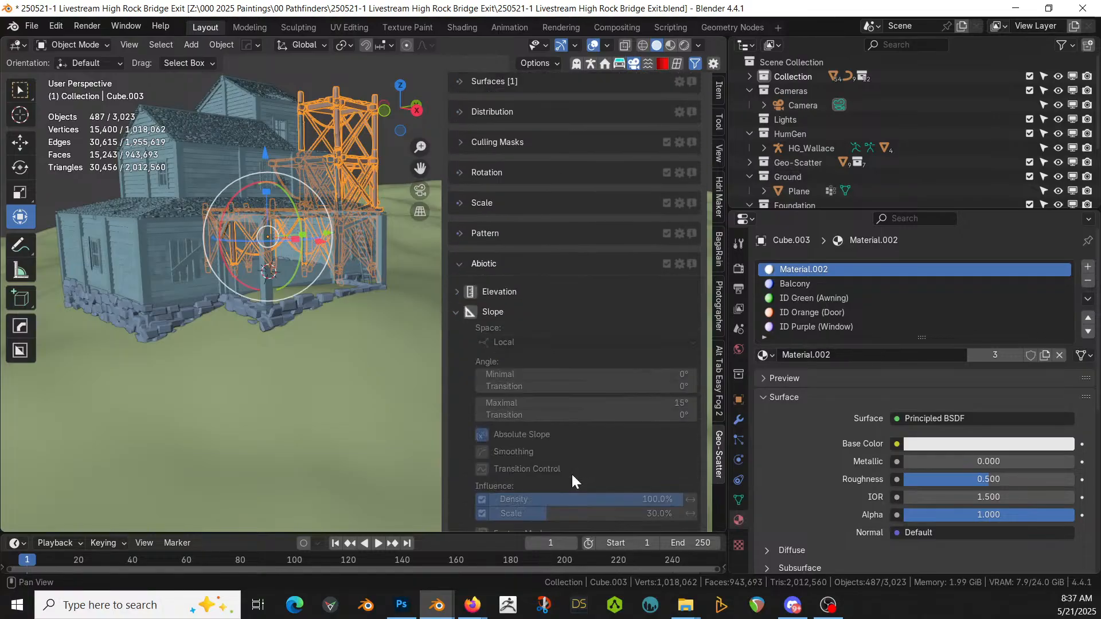
{"action": "left_click", "coordinate": [462, 261]}
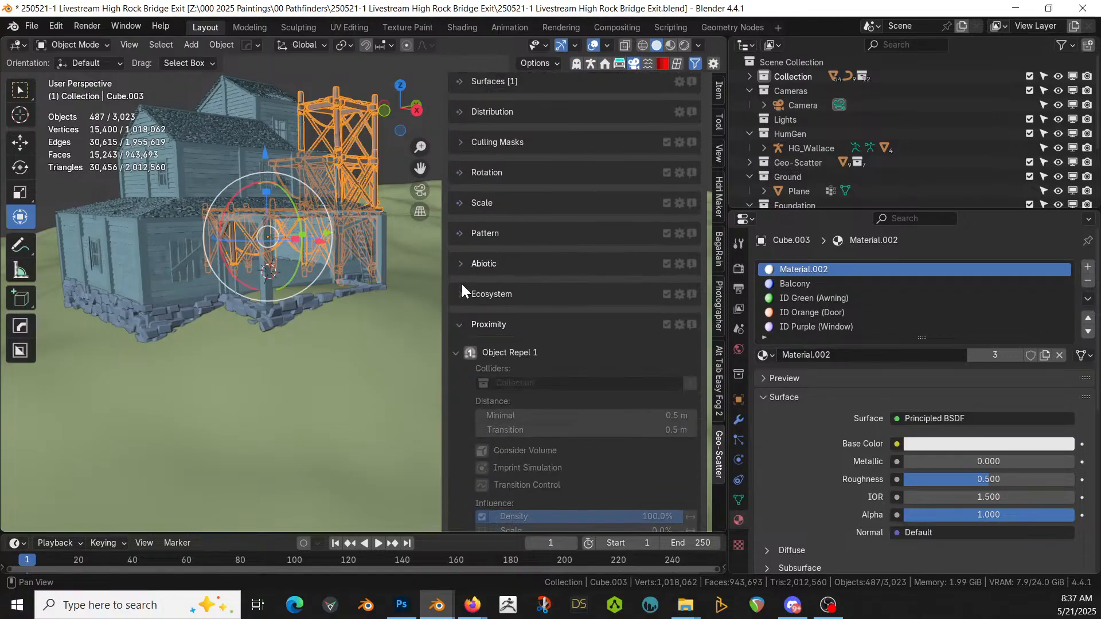
{"action": "left_click", "coordinate": [474, 353]}
{"action": "left_click", "coordinate": [486, 383]}
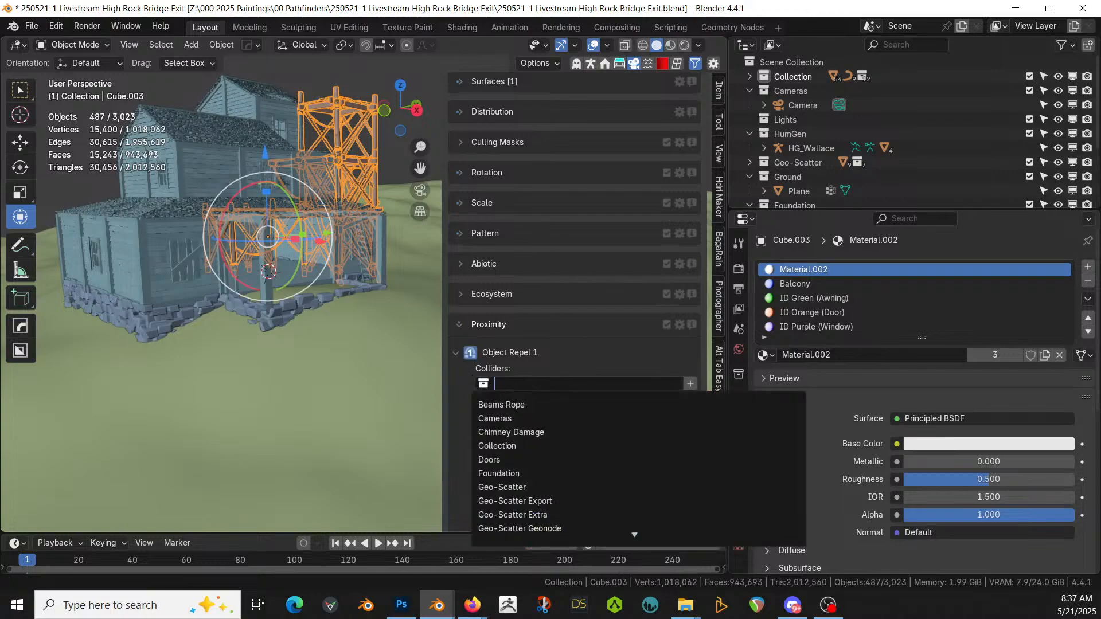
{"action": "type", "text": "Fou"}
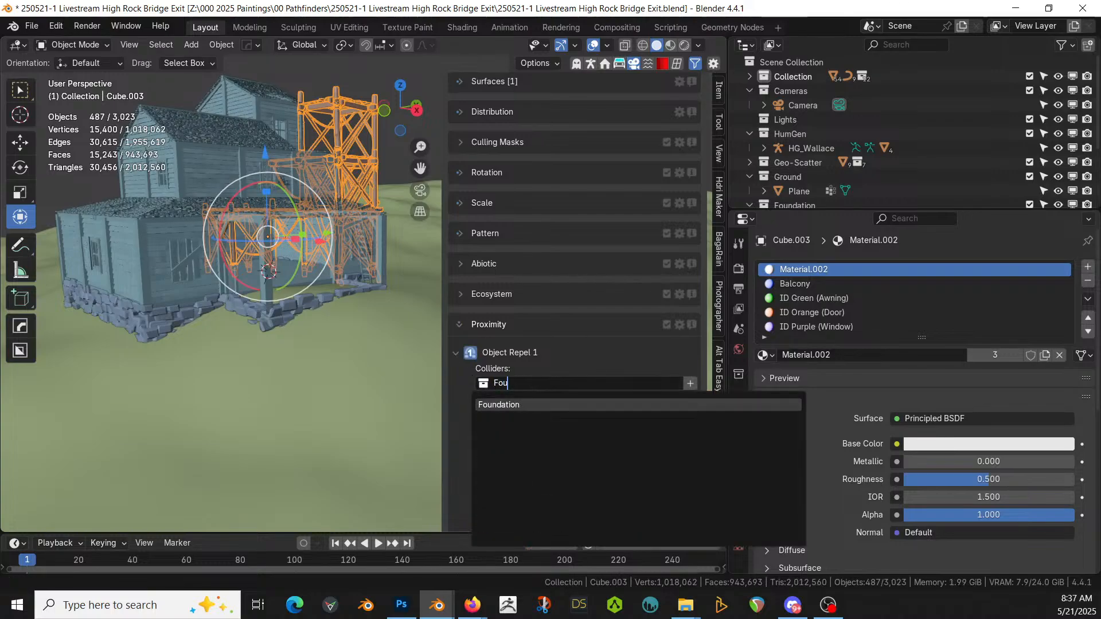
{"action": "left_click", "coordinate": [486, 405]}
{"action": "scroll", "coordinate": [653, 463], "scroll_direction": "down", "scroll_amount": 4}
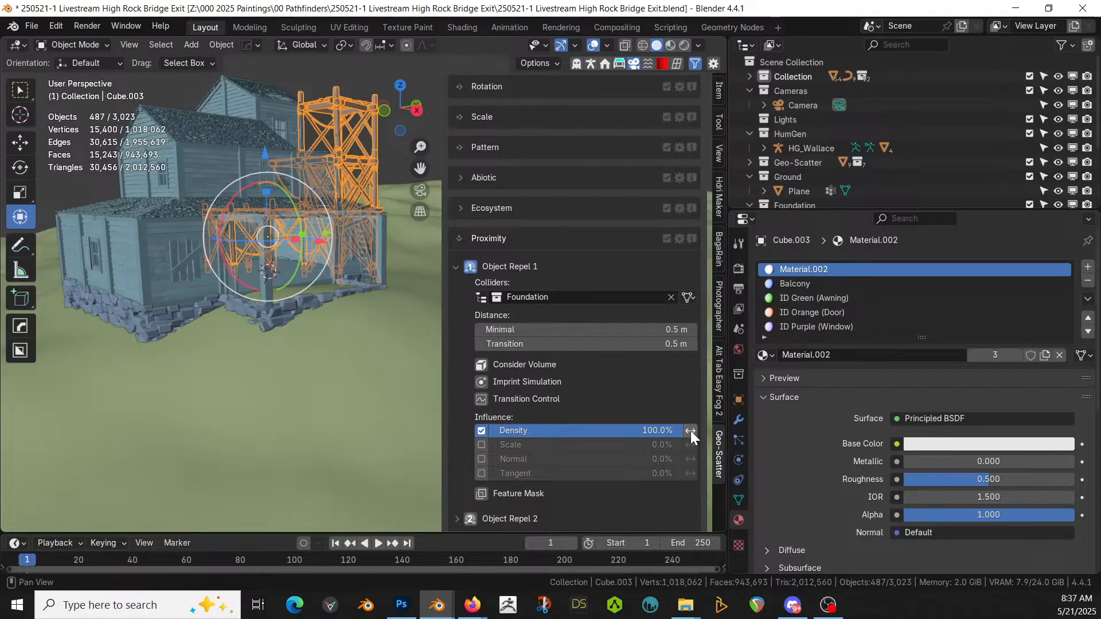
Step: Remove the Rockplain Gravel, Rockplain Rocks and Rockplain Branches scatters from the Rockplain 02 group
{"action": "scroll", "coordinate": [610, 377], "scroll_direction": "up", "scroll_amount": 11}
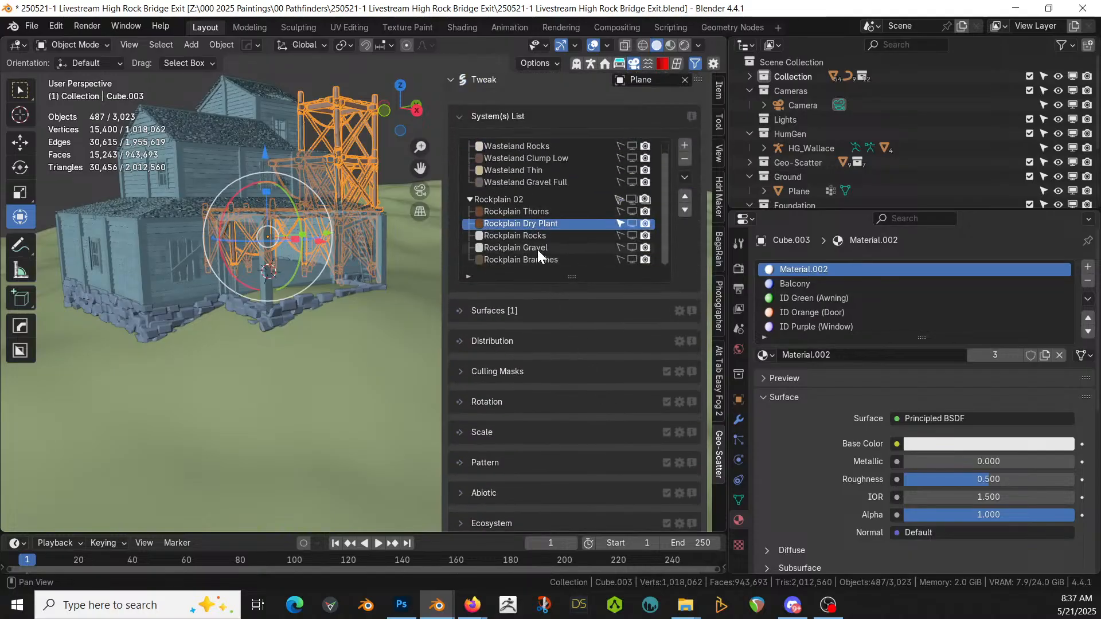
{"action": "left_click", "coordinate": [567, 246]}
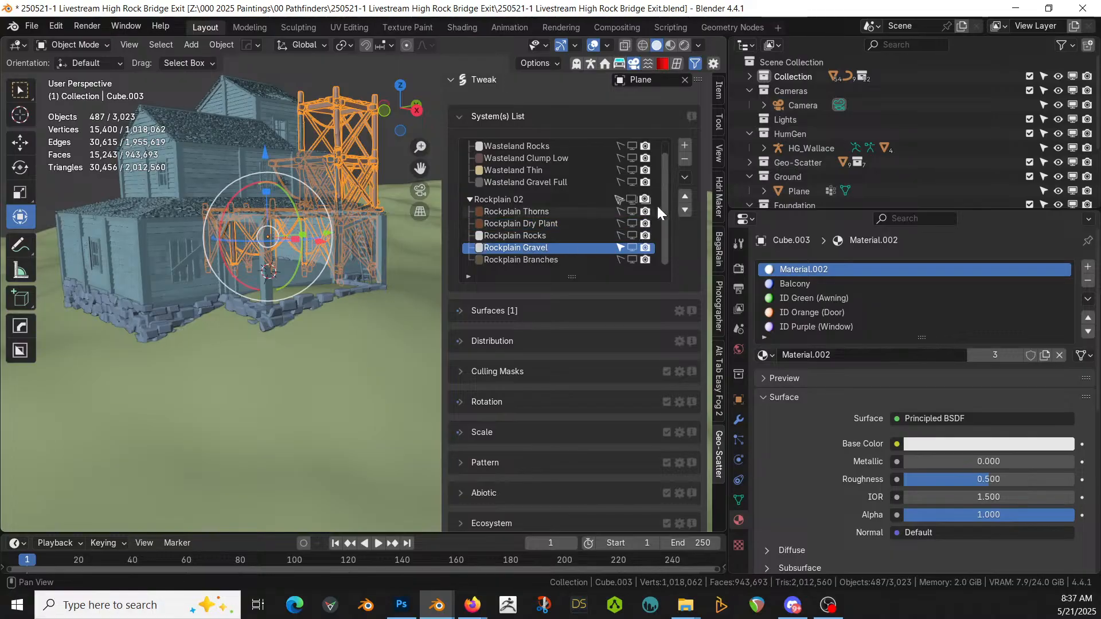
{"action": "left_click", "coordinate": [684, 159]}
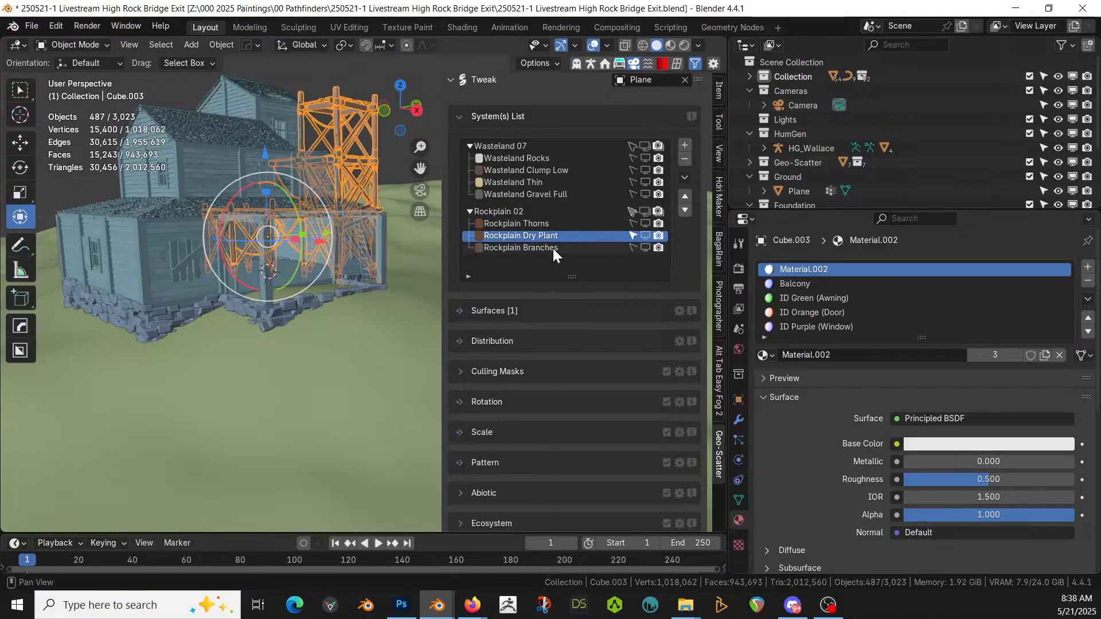
{"action": "left_click", "coordinate": [558, 248]}
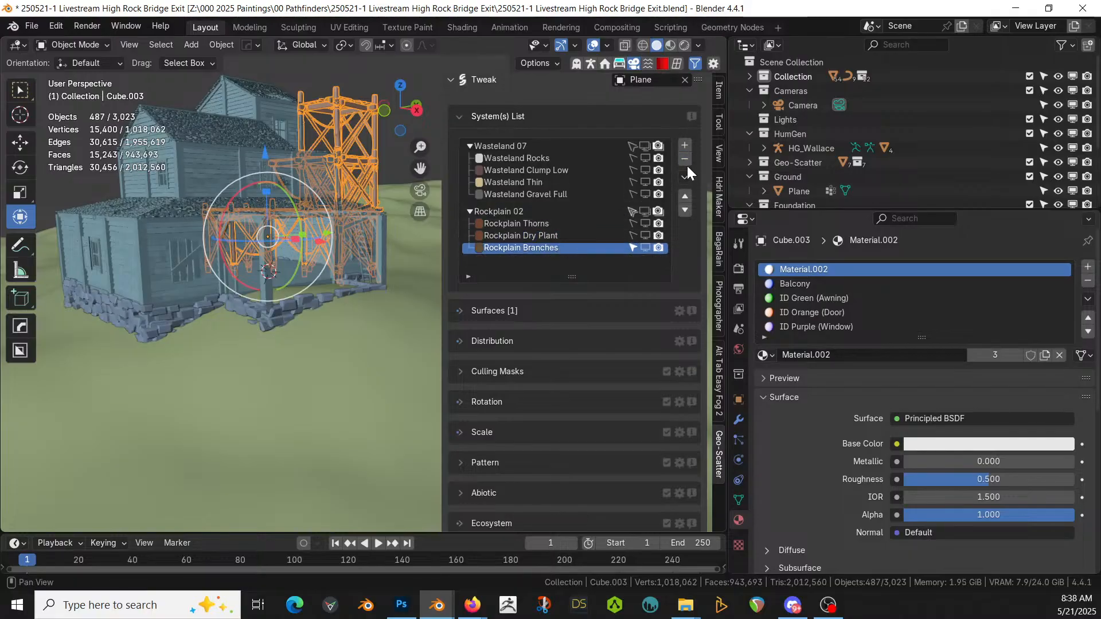
{"action": "left_click", "coordinate": [685, 159]}
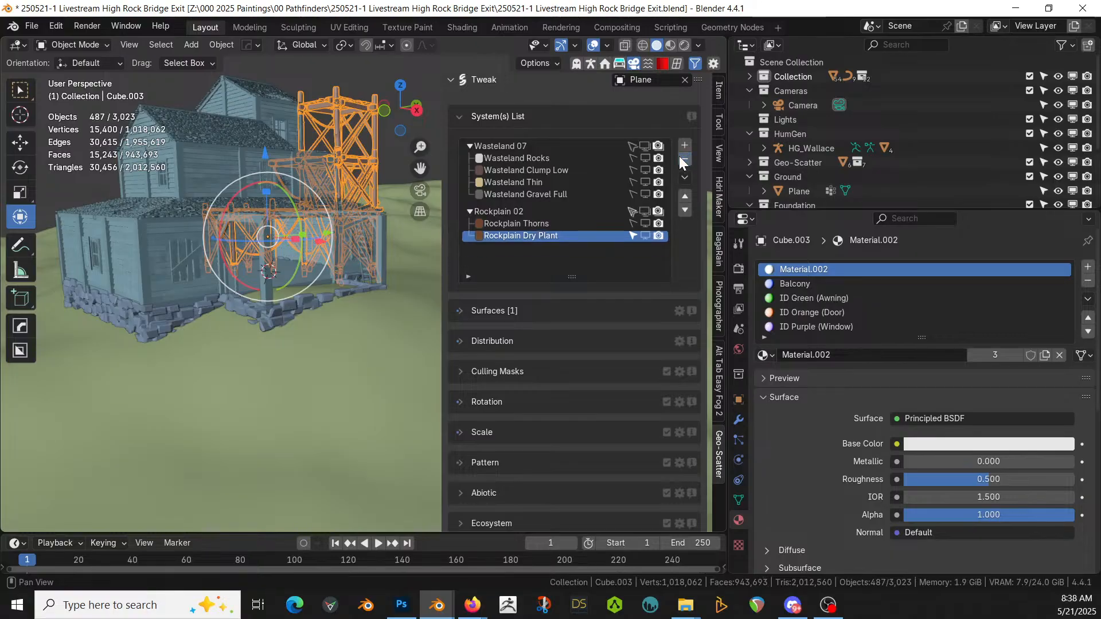
Step: Show the Rockplain Dry Plant and Rockplain Thorns scatters in the viewport and check them around the house
{"action": "left_click", "coordinate": [646, 237]}
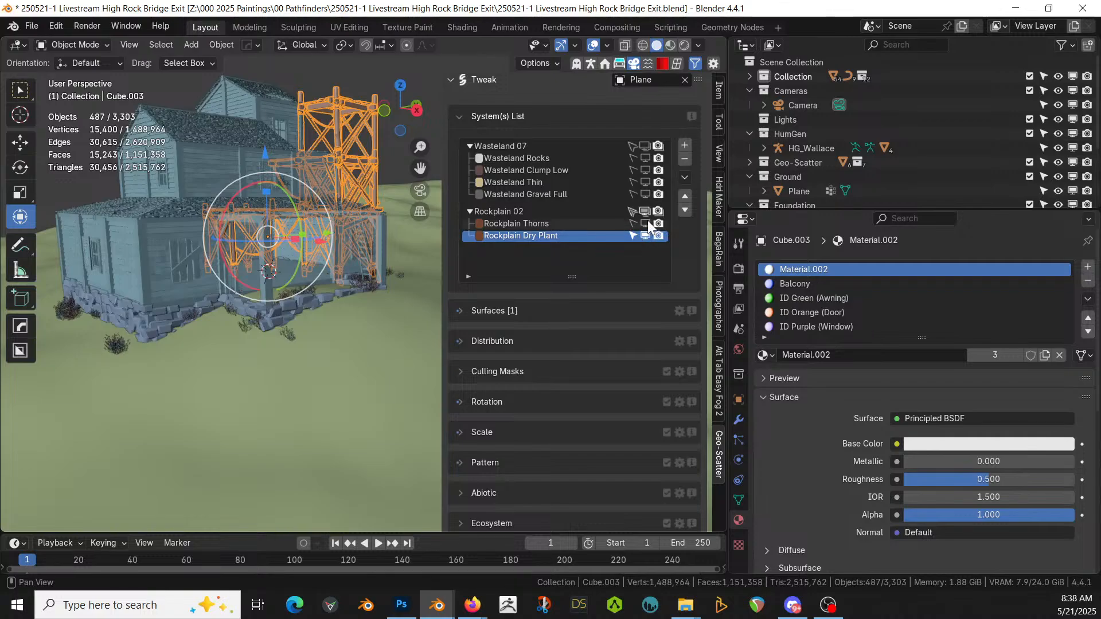
{"action": "left_click", "coordinate": [647, 224]}
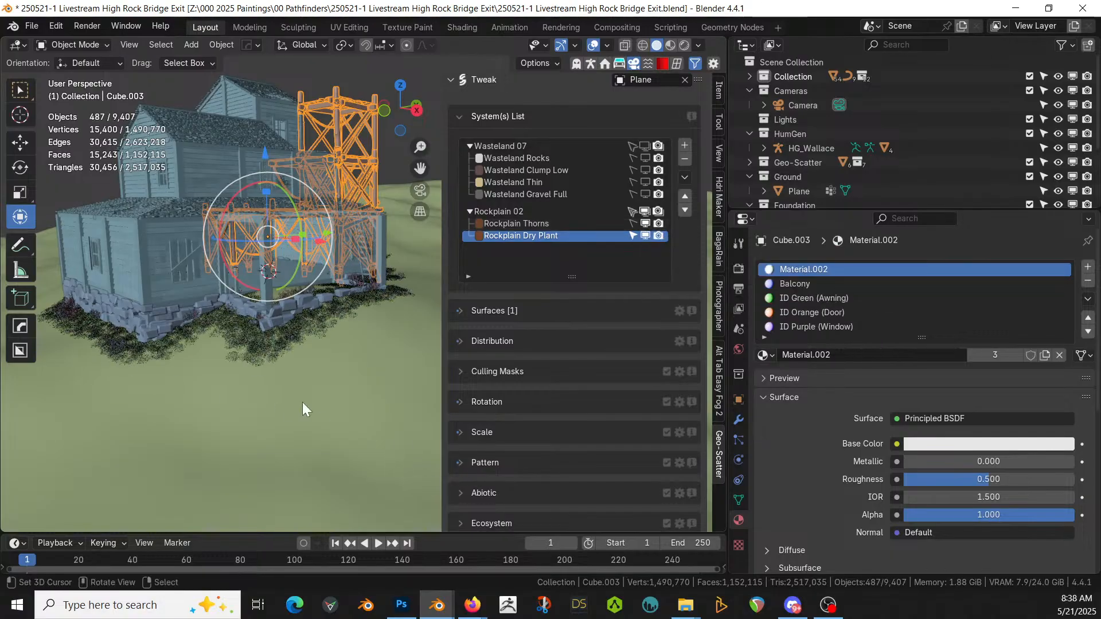
{"action": "middle_click_drag", "start_coordinate": [309, 374], "coordinate": [253, 410]}
{"action": "middle_click_drag", "start_coordinate": [173, 412], "coordinate": [743, 162]}
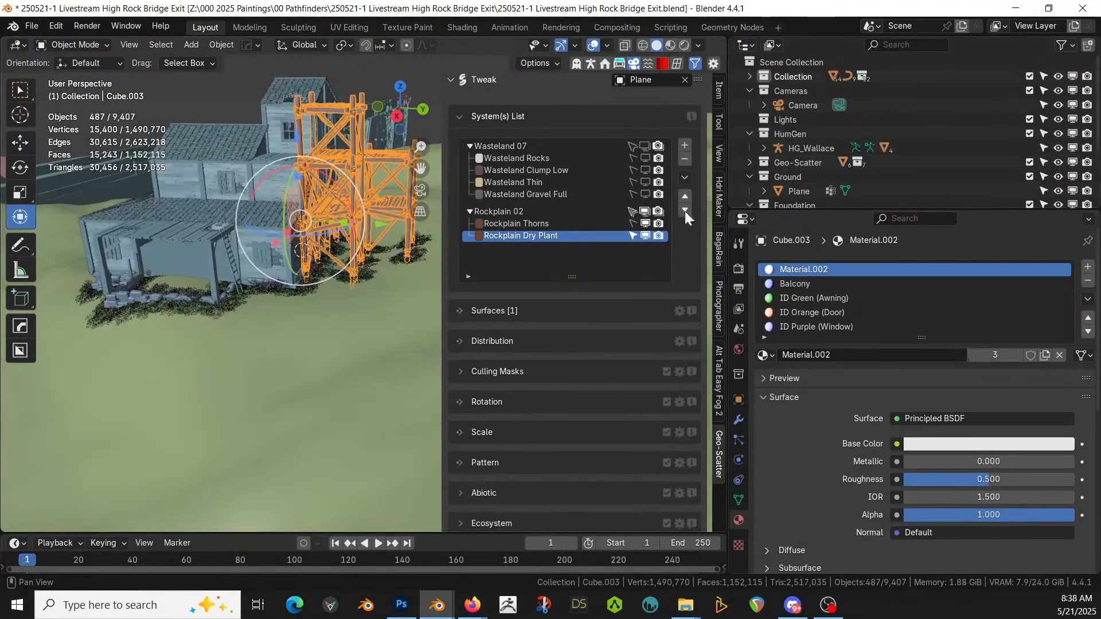
Step: Move the main house structure into a new collection named Structure
{"action": "left_click", "coordinate": [177, 223]}
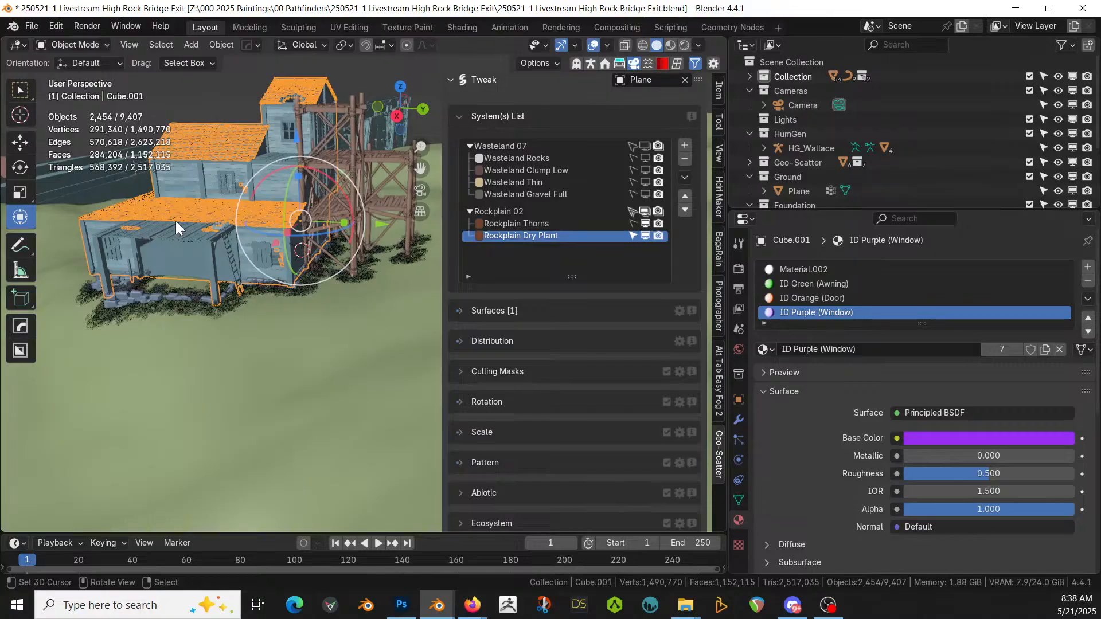
{"action": "key", "text": "m"}
{"action": "mouse_move", "coordinate": [163, 195]}
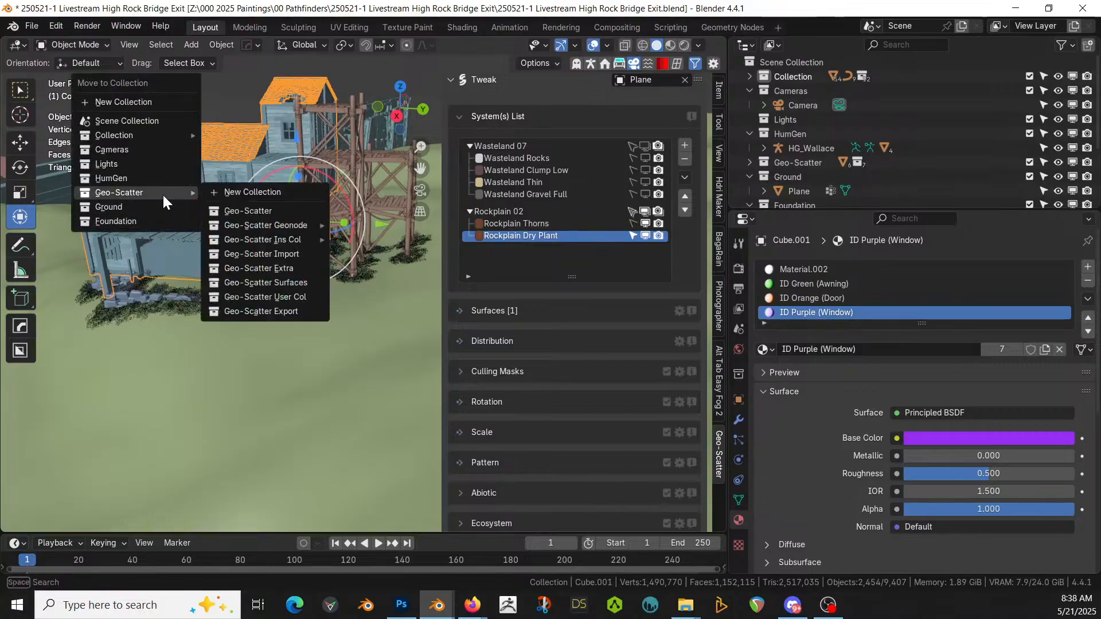
{"action": "left_click", "coordinate": [121, 101]}
{"action": "type", "text": "Structure"}
{"action": "key", "text": "Return"}
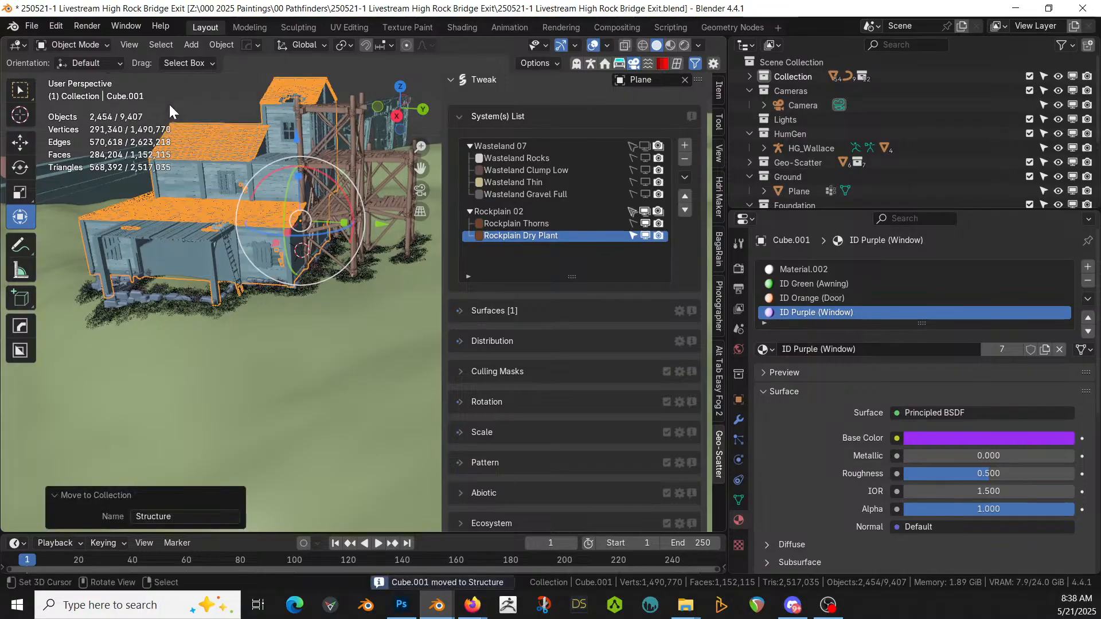
Step: Enable the Upward-Obstruction culling mask on the Wasteland 07 group with the Structure collection, and show the Wasteland Rocks scatter in the viewport
{"action": "left_click", "coordinate": [528, 146]}
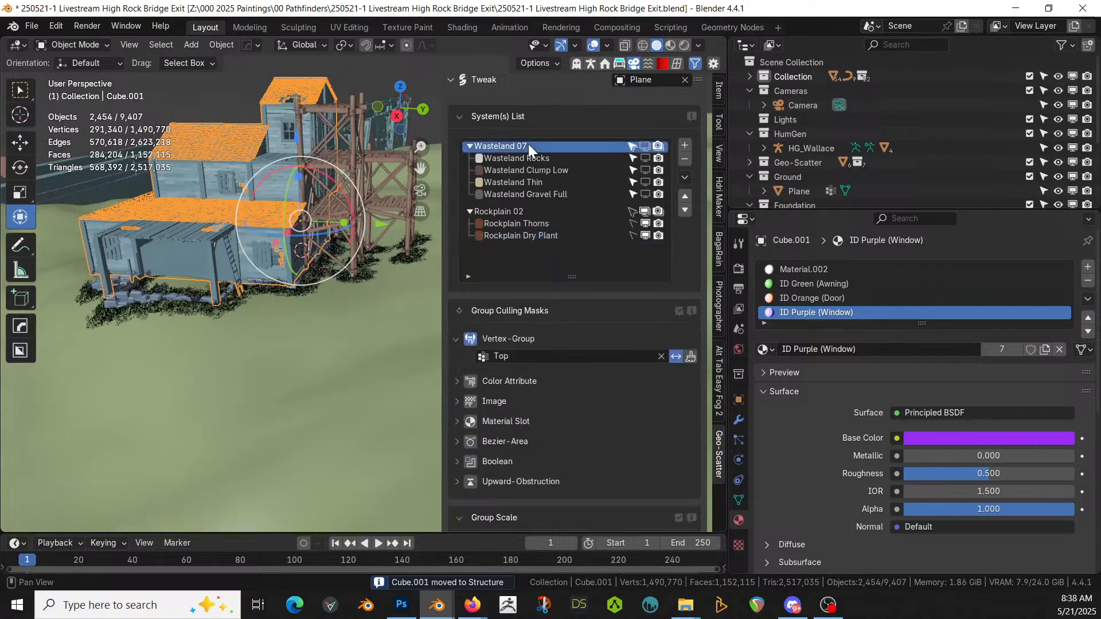
{"action": "left_click", "coordinate": [470, 481]}
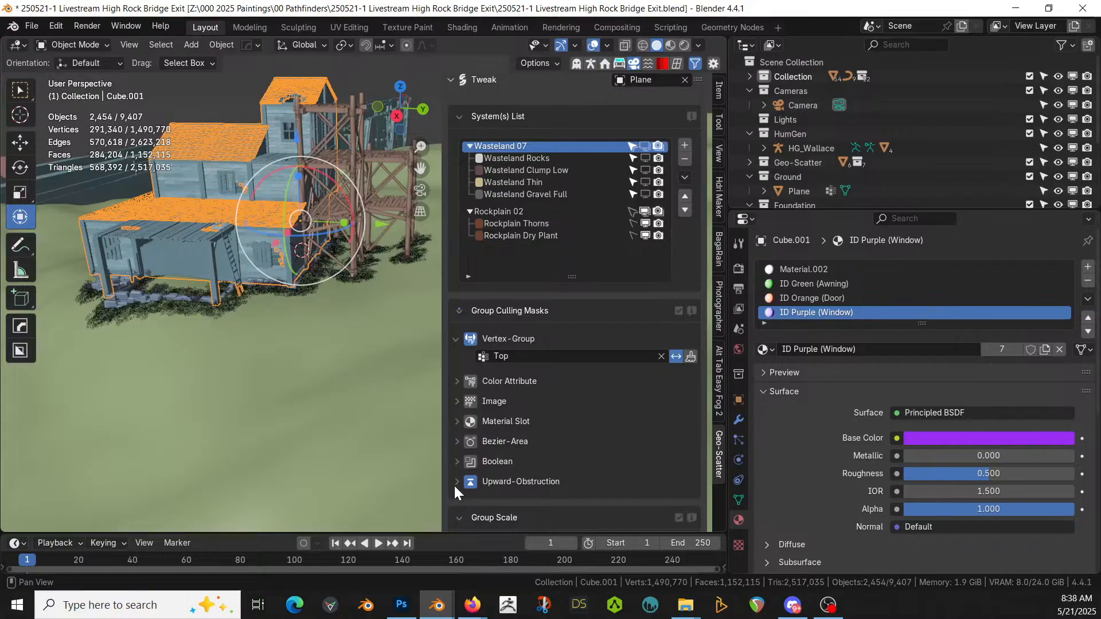
{"action": "left_click", "coordinate": [457, 482]}
{"action": "left_click", "coordinate": [488, 498]}
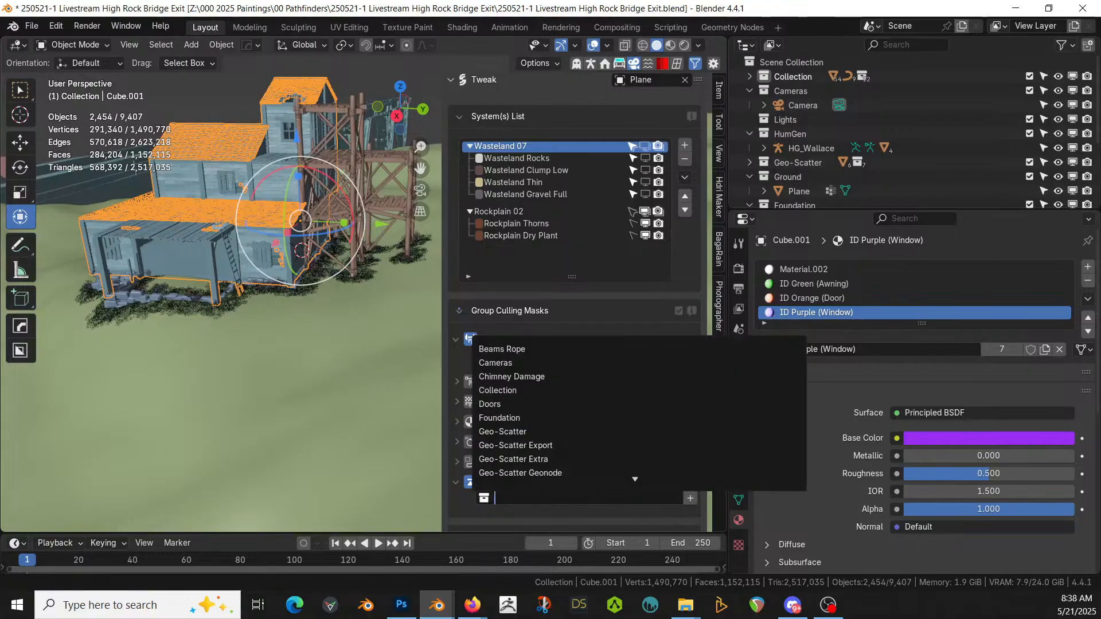
{"action": "type", "text": "Str"}
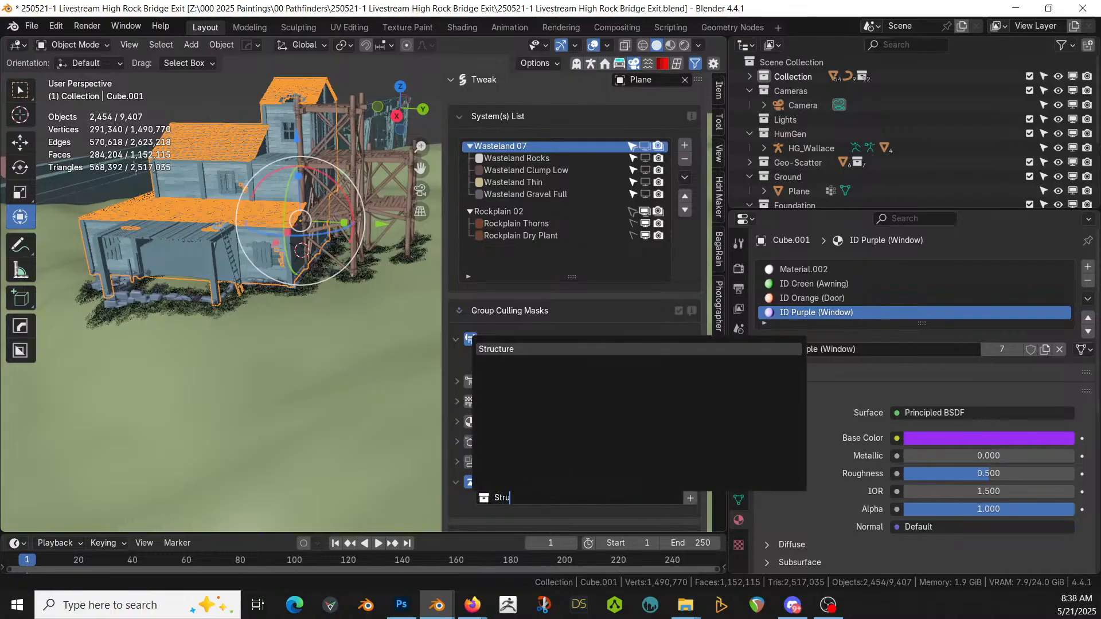
{"action": "type", "text": "u"}
{"action": "left_click", "coordinate": [497, 349]}
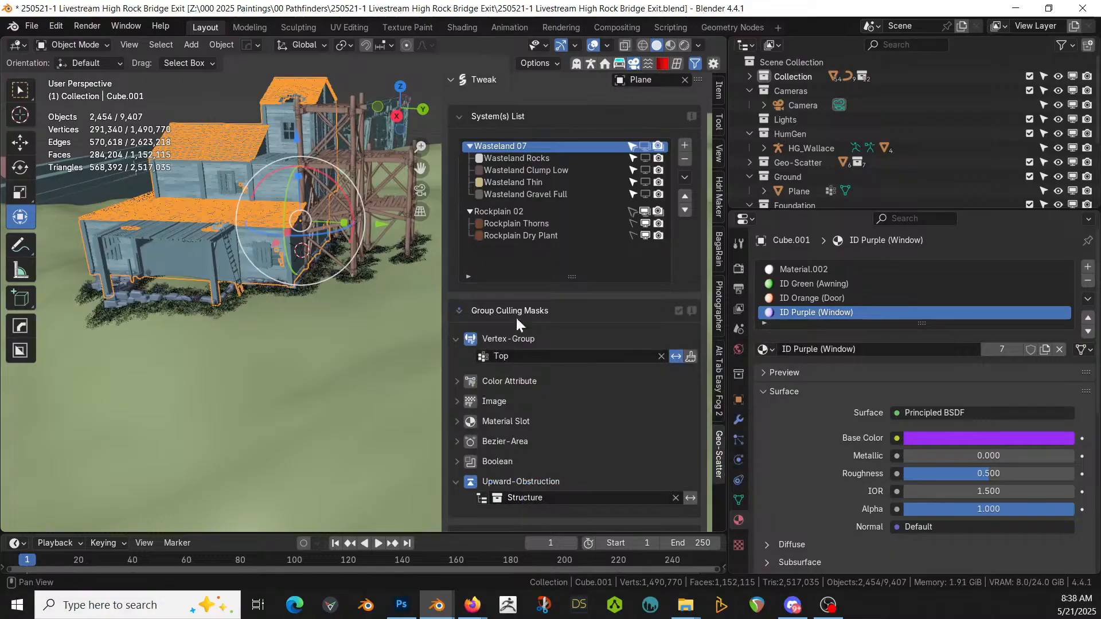
{"action": "left_click", "coordinate": [645, 160]}
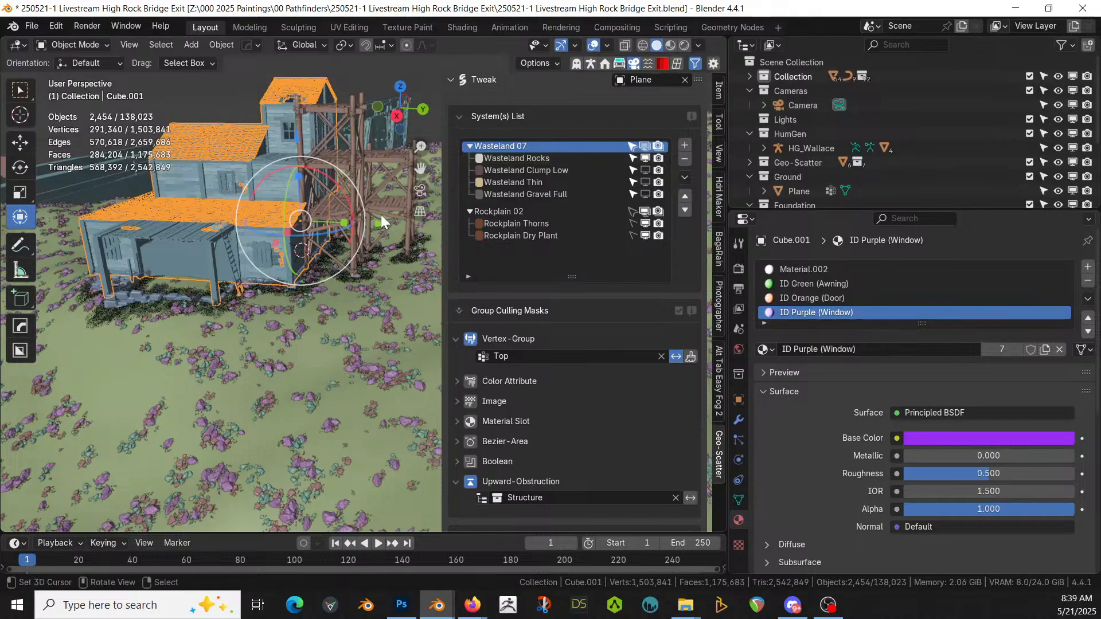
{"action": "middle_click_drag", "start_coordinate": [331, 353], "coordinate": [219, 370]}
Step: Reframe the camera shot by walk navigation so the house stands right of centre on the hill, and widen the viewport
{"action": "key", "text": "KP_0"}
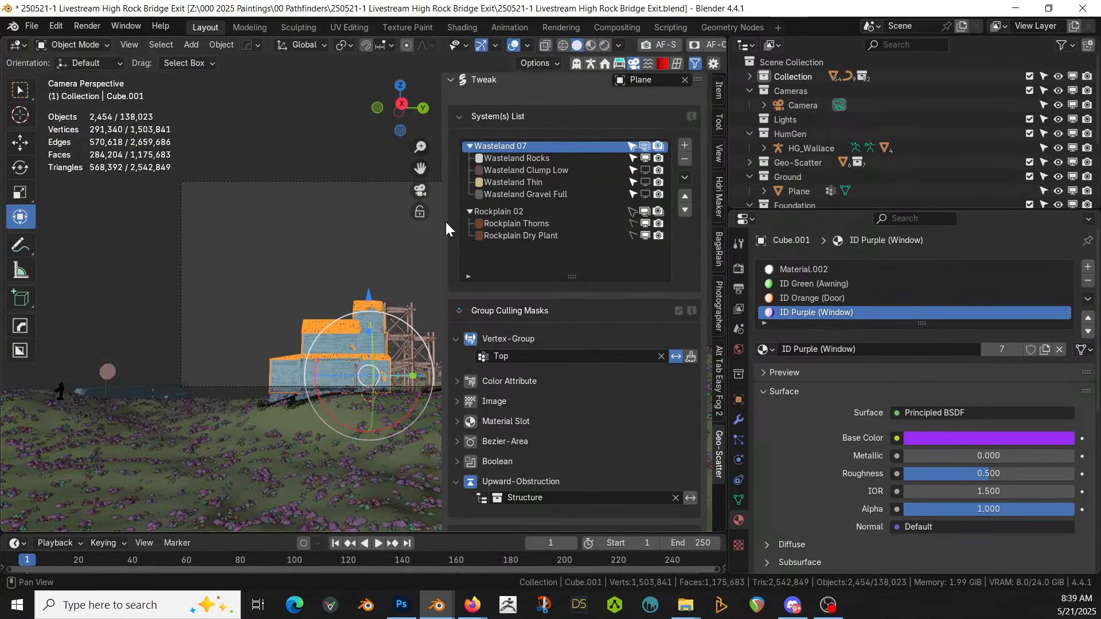
{"action": "left_click_drag", "start_coordinate": [445, 224], "coordinate": [638, 218]}
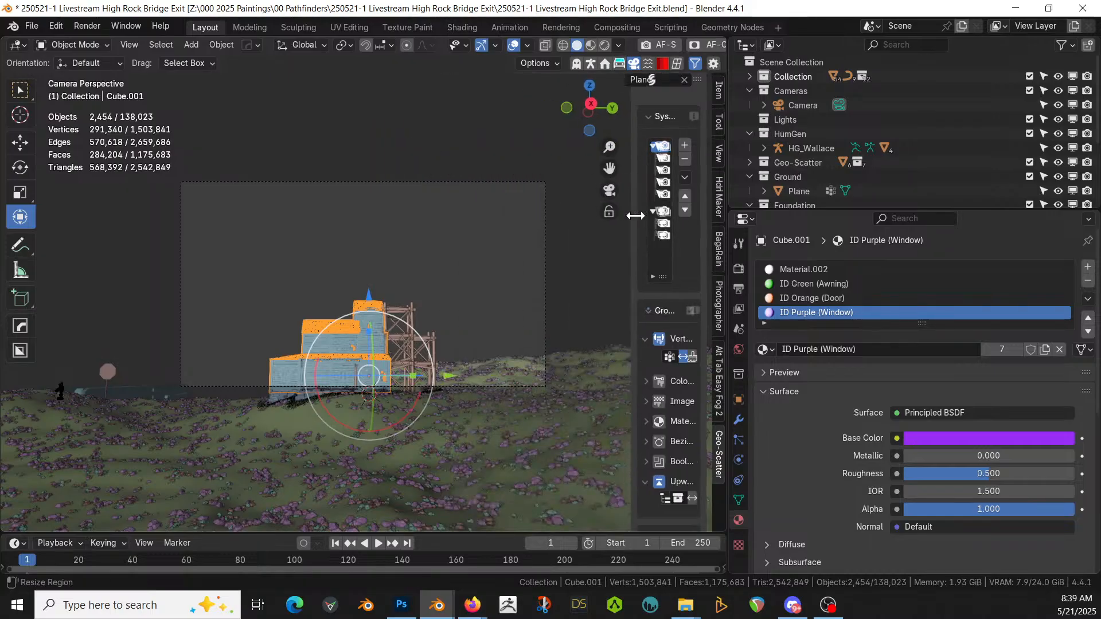
{"action": "key", "text": "shift+grave"}
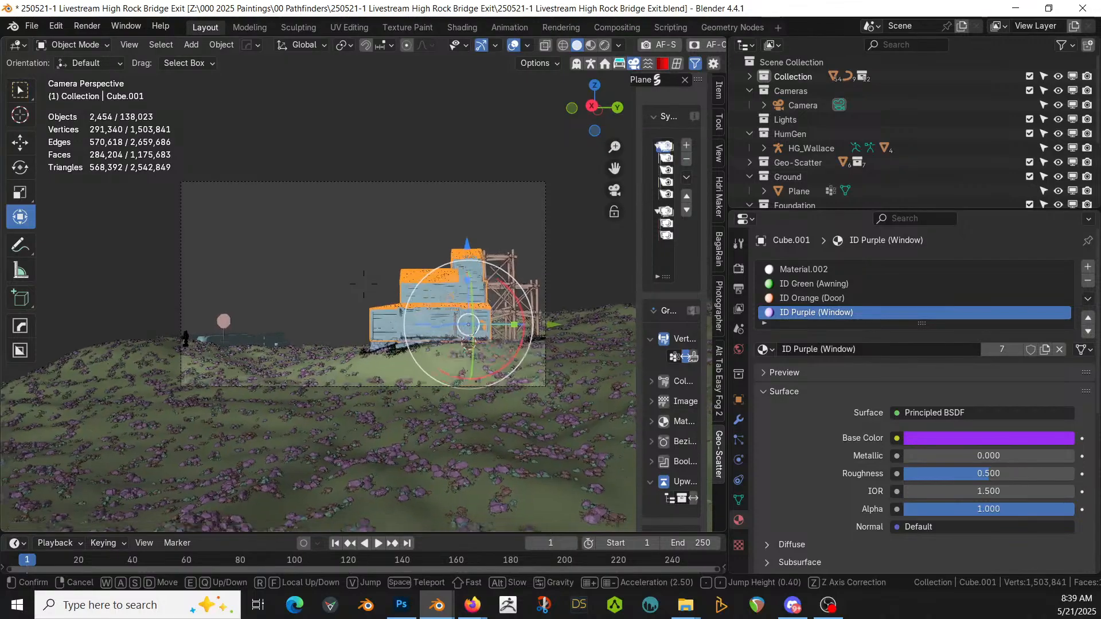
{"action": "key", "text": "Return"}
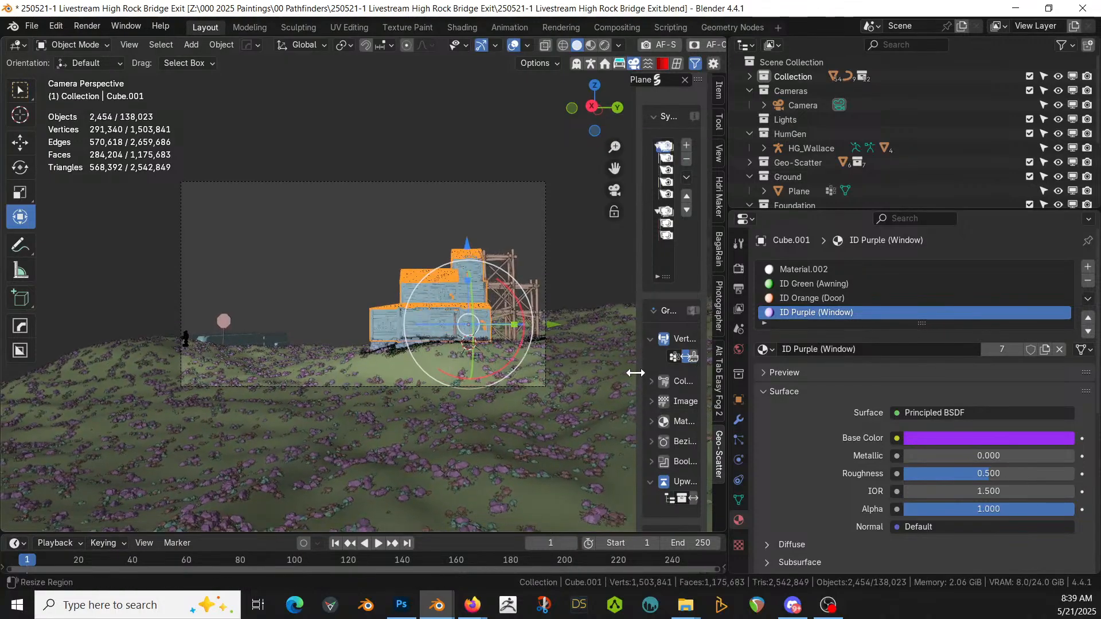
{"action": "left_click_drag", "start_coordinate": [635, 373], "coordinate": [571, 373]}
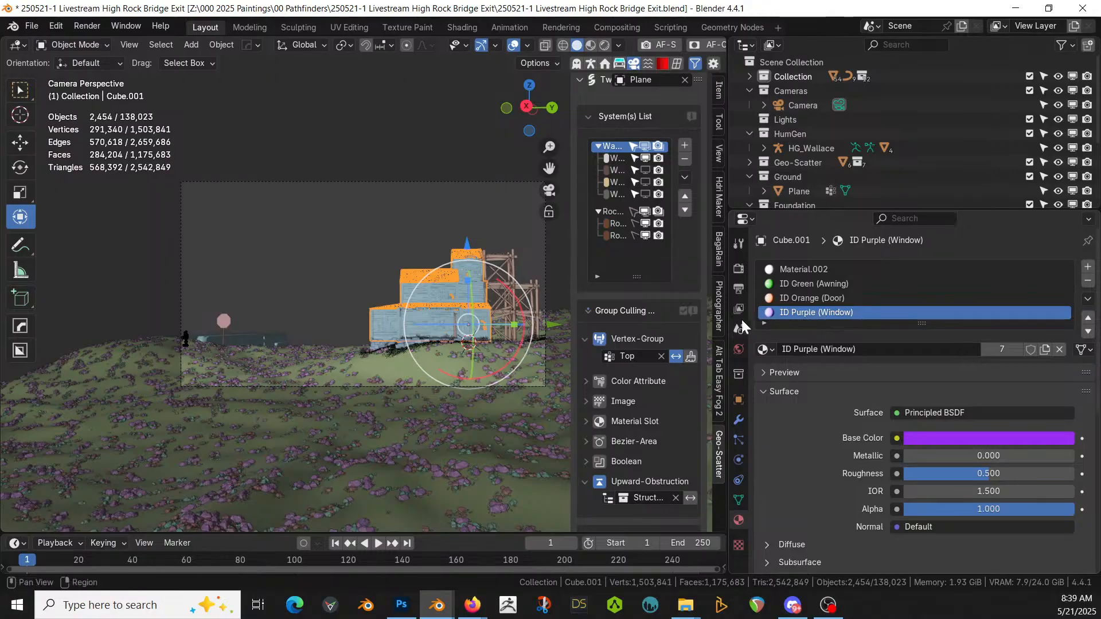
{"action": "left_click_drag", "start_coordinate": [726, 310], "coordinate": [856, 309]}
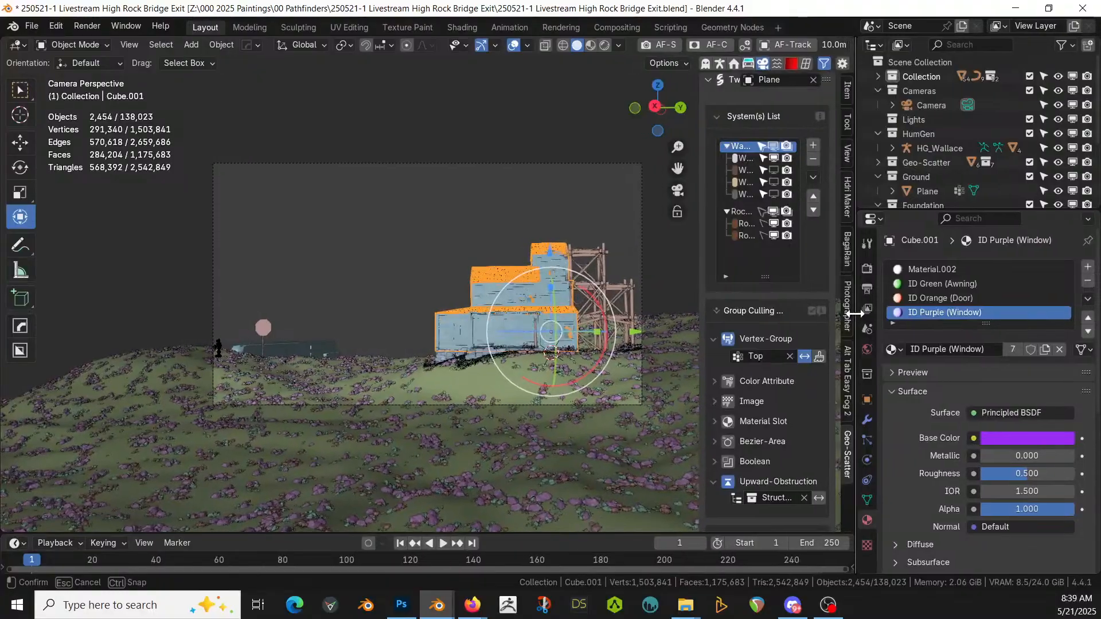
Step: Apply the arri alexa 65 camera preset to the scene camera
{"action": "left_click", "coordinate": [847, 310]}
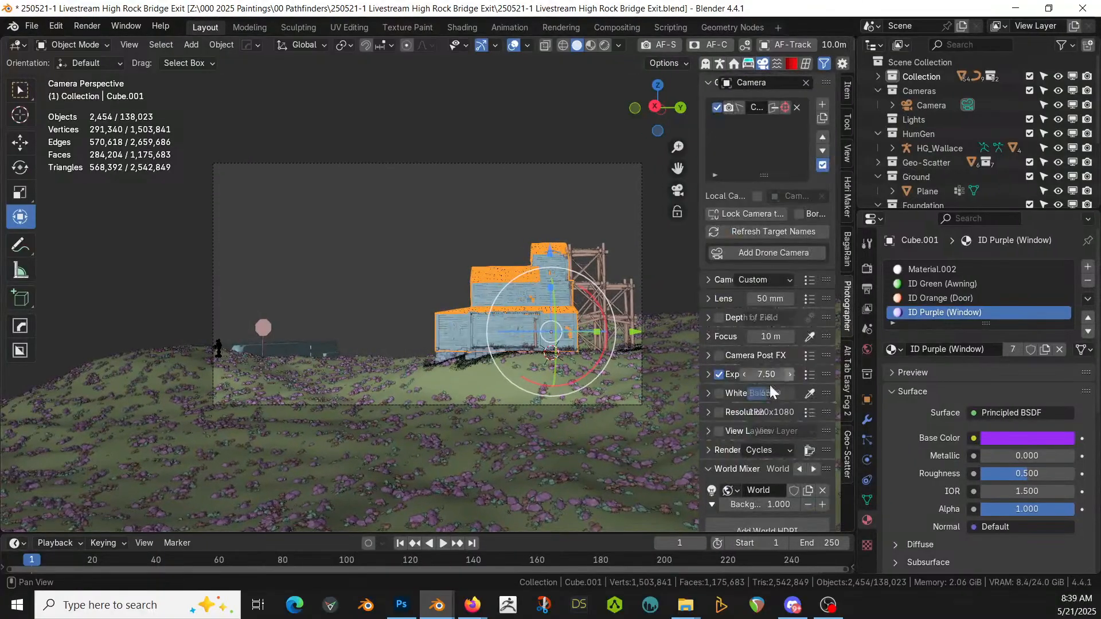
{"action": "left_click", "coordinate": [813, 278]}
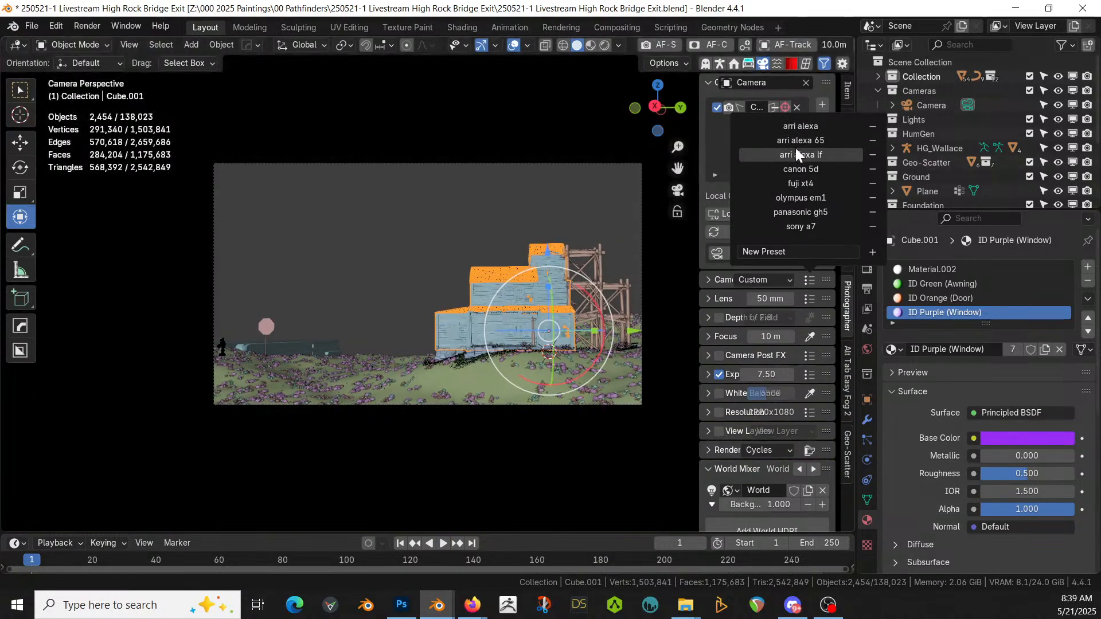
{"action": "left_click", "coordinate": [800, 140]}
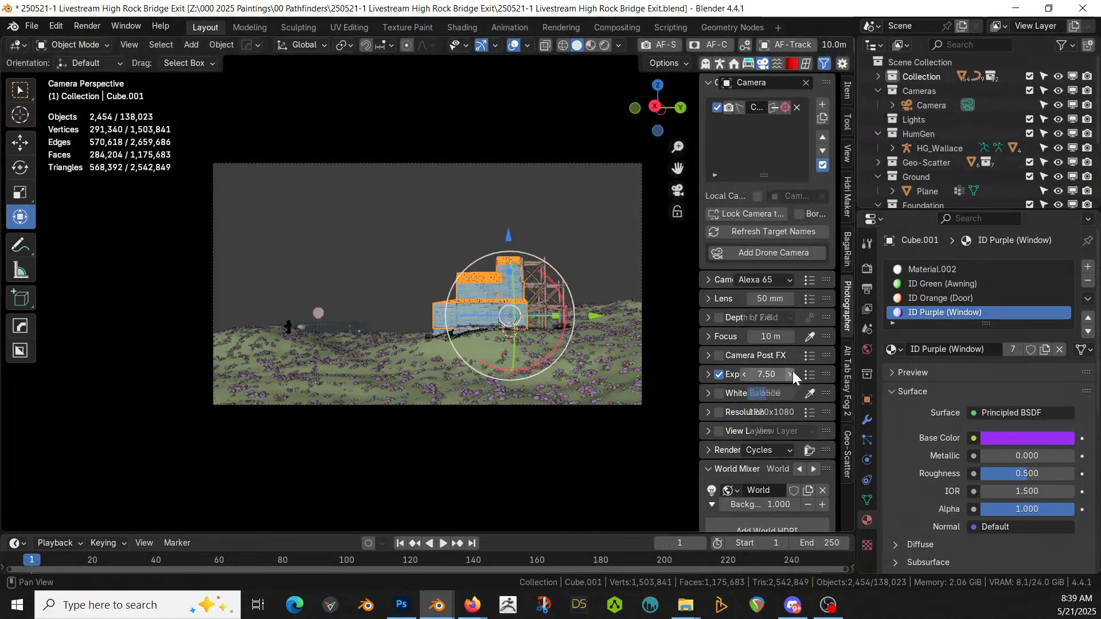
Step: Apply the cooke 50mm anamorphic lens preset, set its focal length to 35 mm, and apply the 2 39:1 50 resolution preset
{"action": "left_click", "coordinate": [806, 299]}
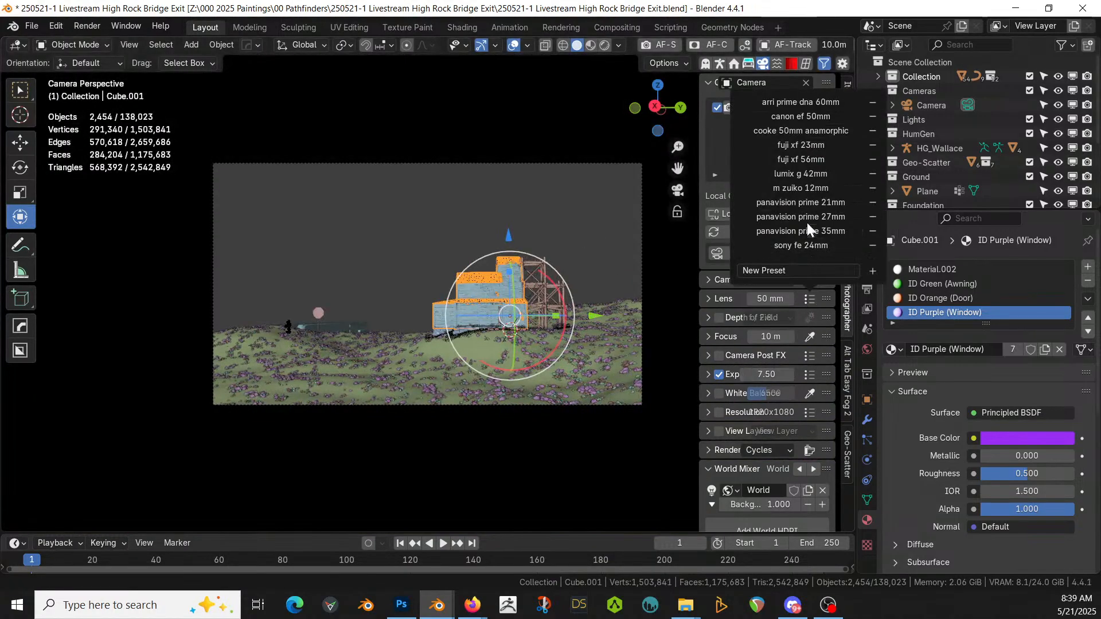
{"action": "left_click", "coordinate": [812, 130]}
{"action": "left_click", "coordinate": [768, 299]}
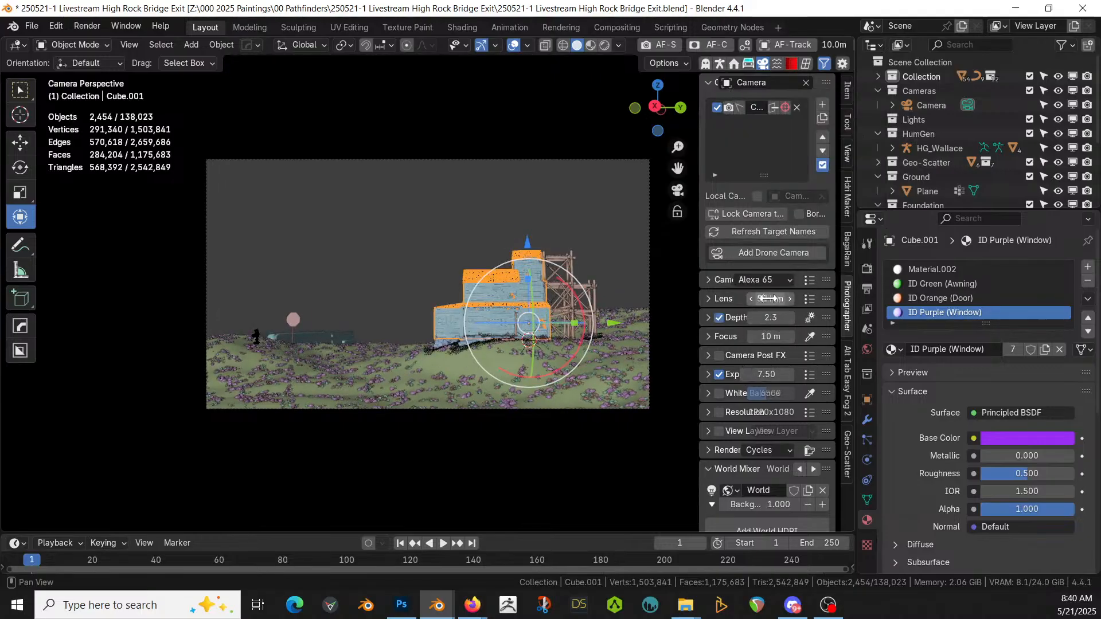
{"action": "type", "text": "35"}
{"action": "key", "text": "Return"}
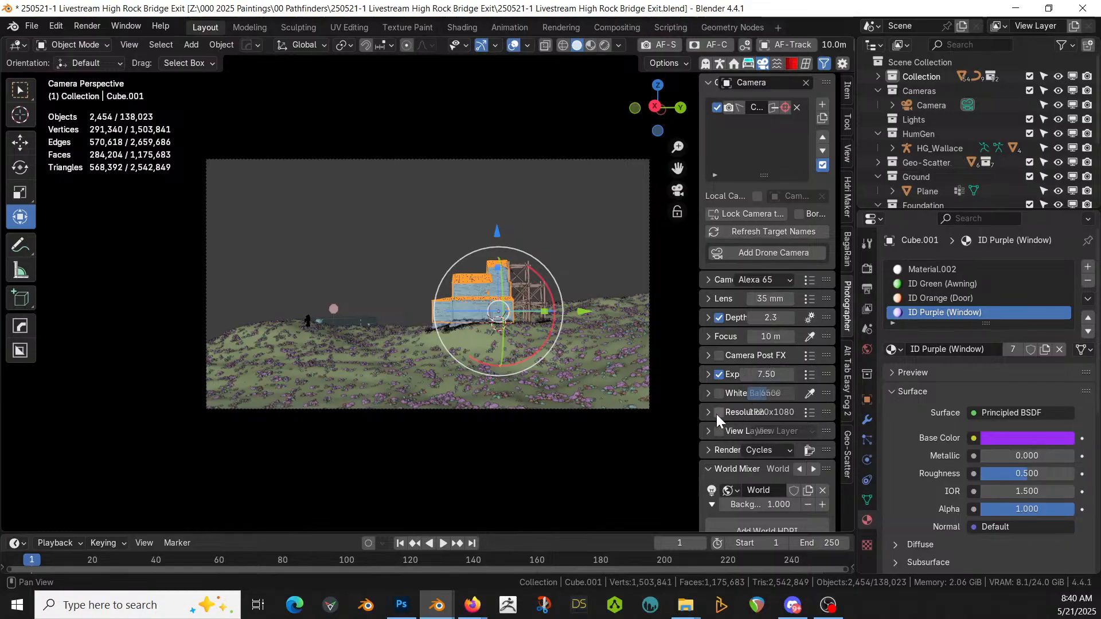
{"action": "left_click", "coordinate": [803, 412]}
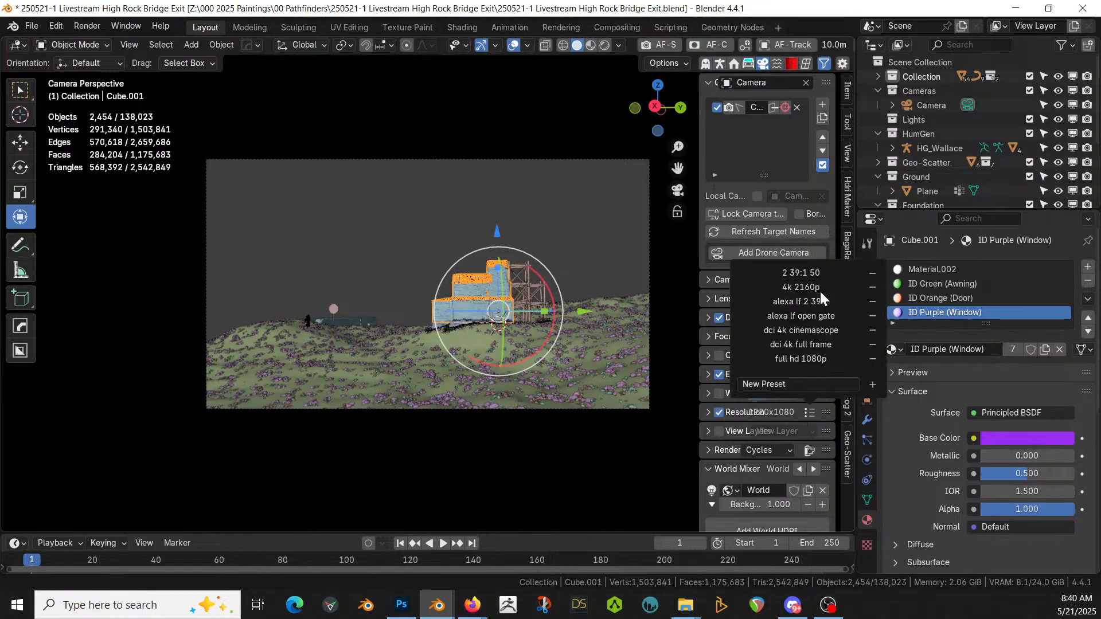
{"action": "left_click", "coordinate": [825, 268]}
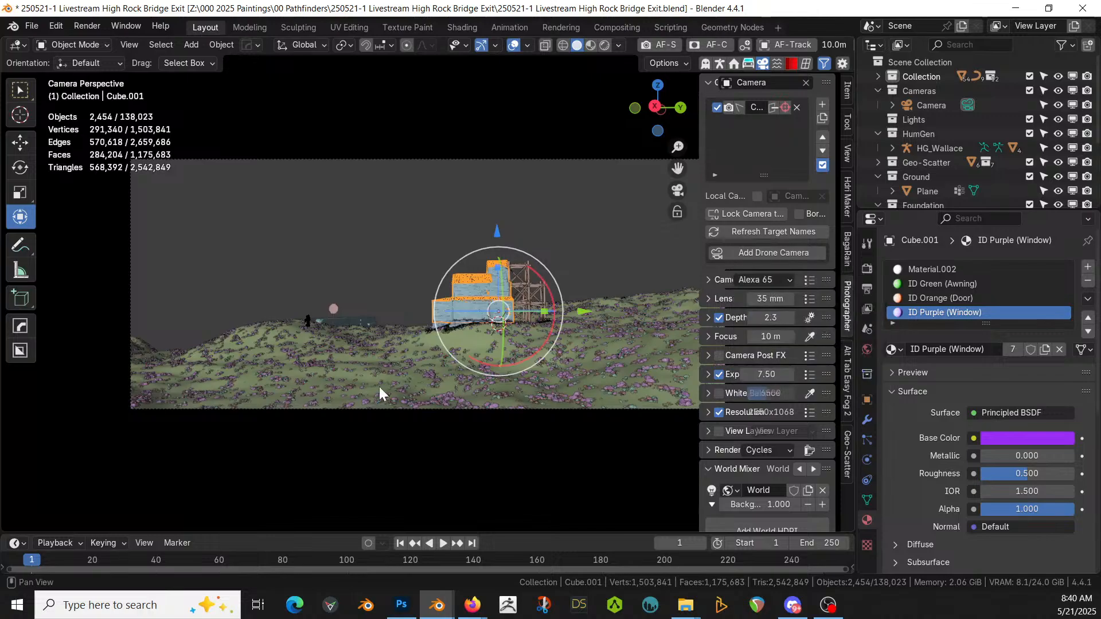
Step: Reframe the camera by walk navigation so the house and scaffolding stand on the hill in the right third of the wide frame
{"action": "key", "text": "shift+grave"}
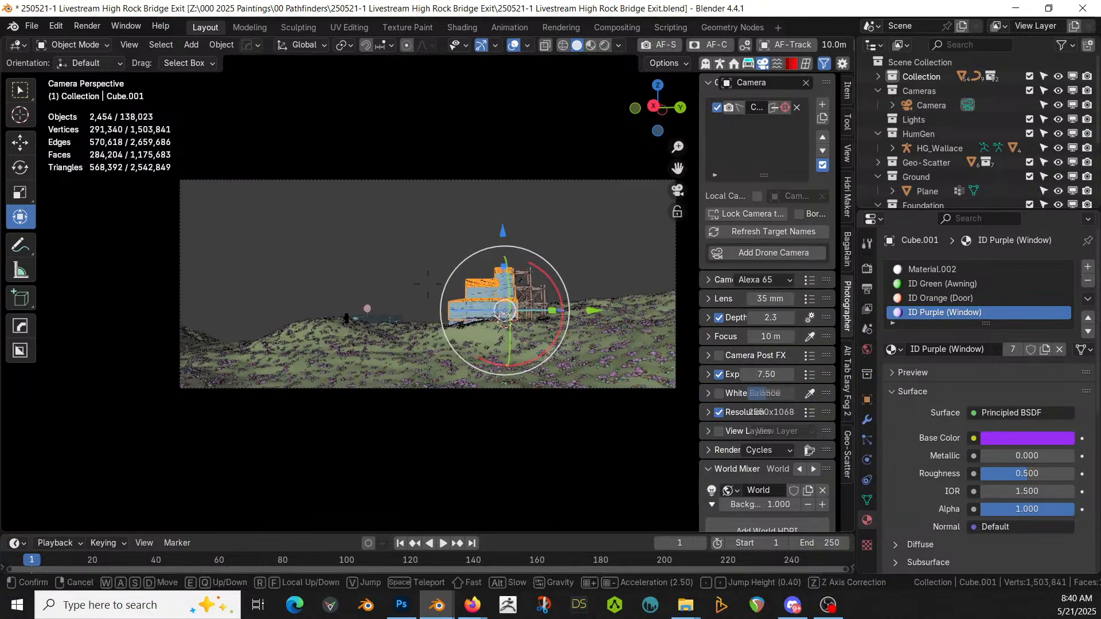
{"action": "key", "text": "q"}
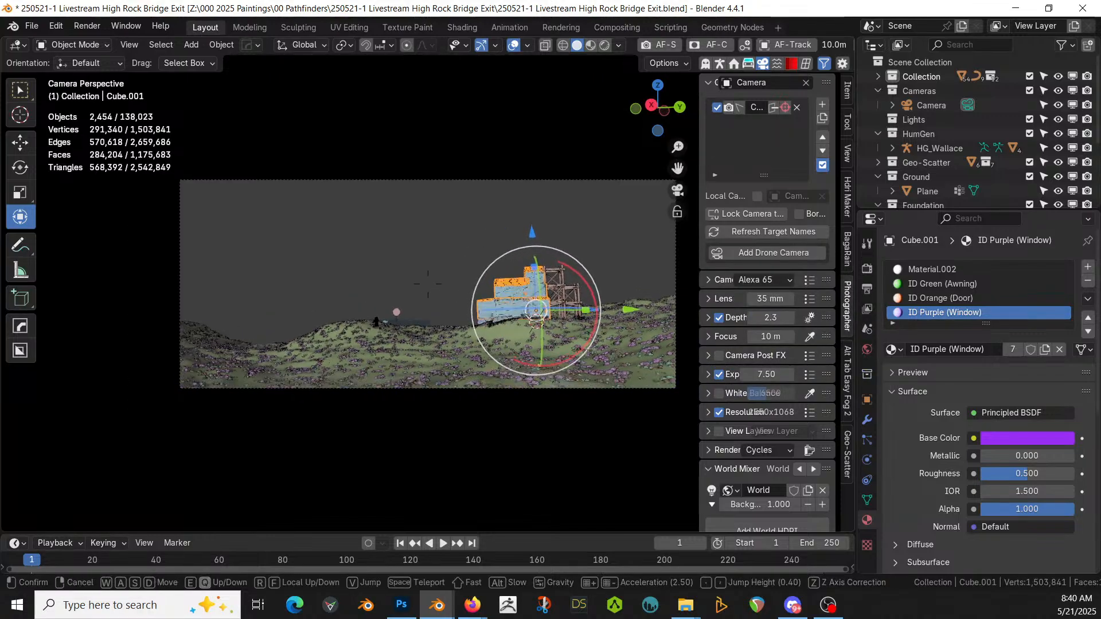
{"action": "key", "text": "w"}
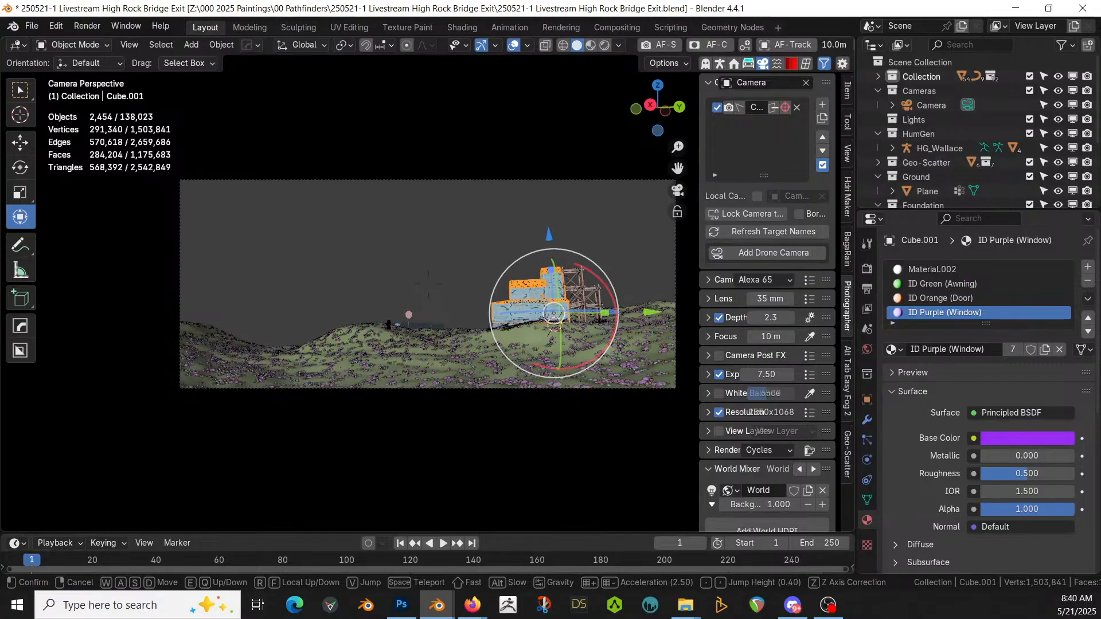
{"action": "key", "text": "q"}
{"action": "key", "text": "q"}
{"action": "key", "text": "q"}
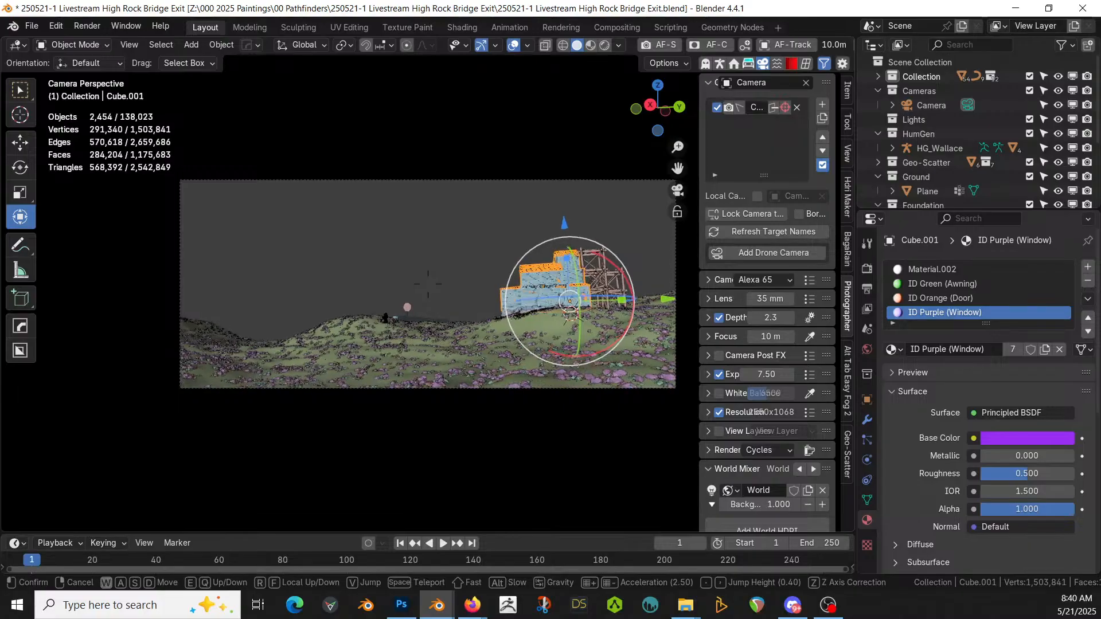
{"action": "key", "text": "e"}
{"action": "key", "text": "d"}
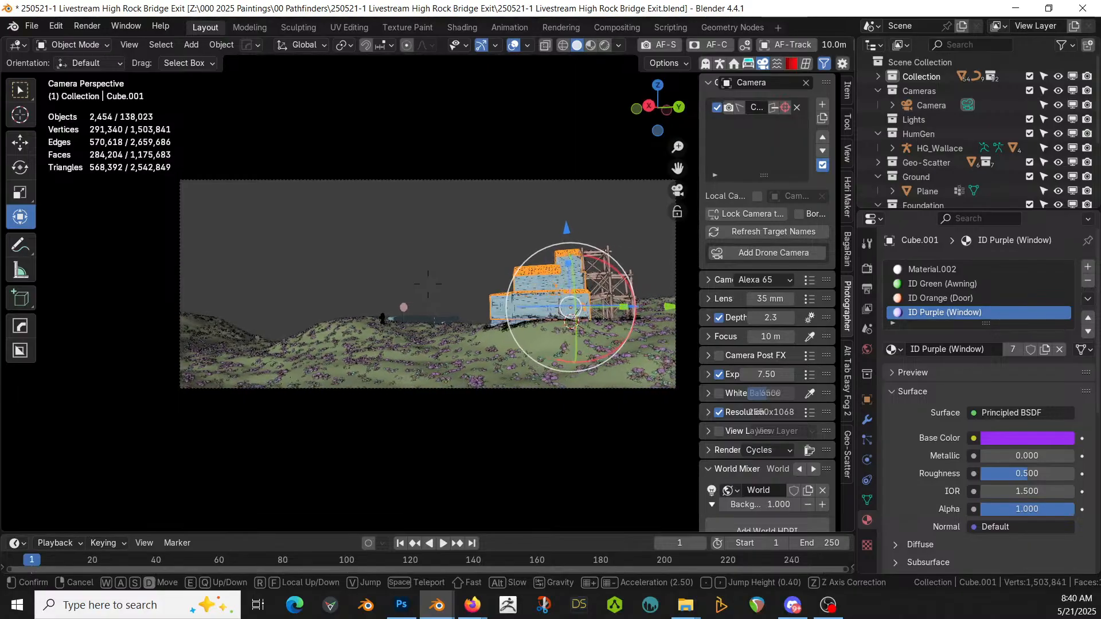
{"action": "key", "text": "w"}
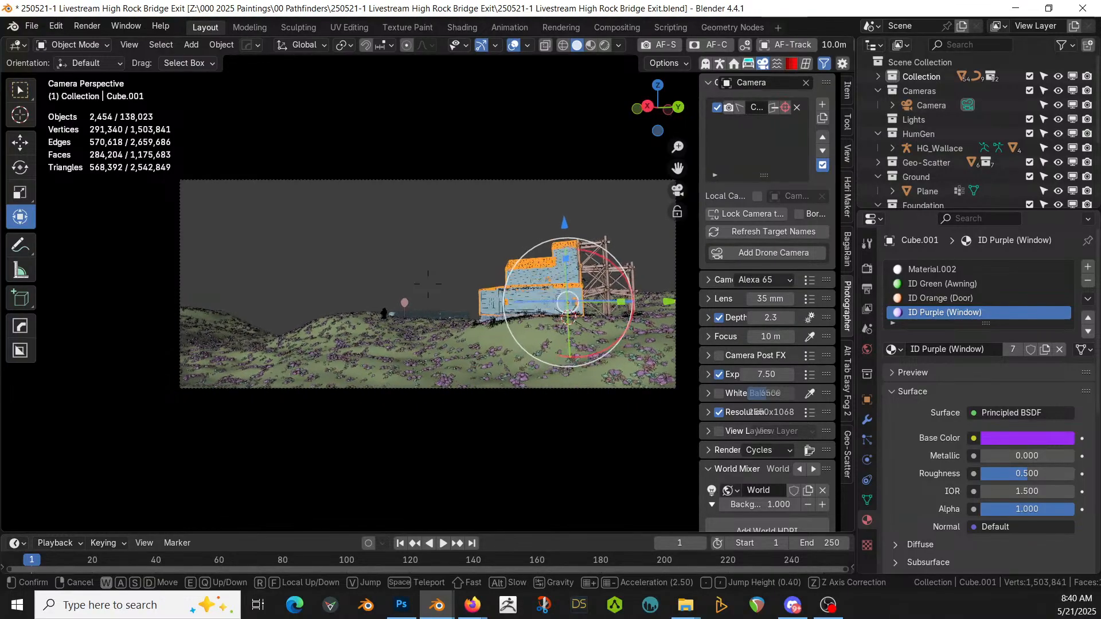
{"action": "key", "text": "d"}
{"action": "left_click", "coordinate": [428, 284]}
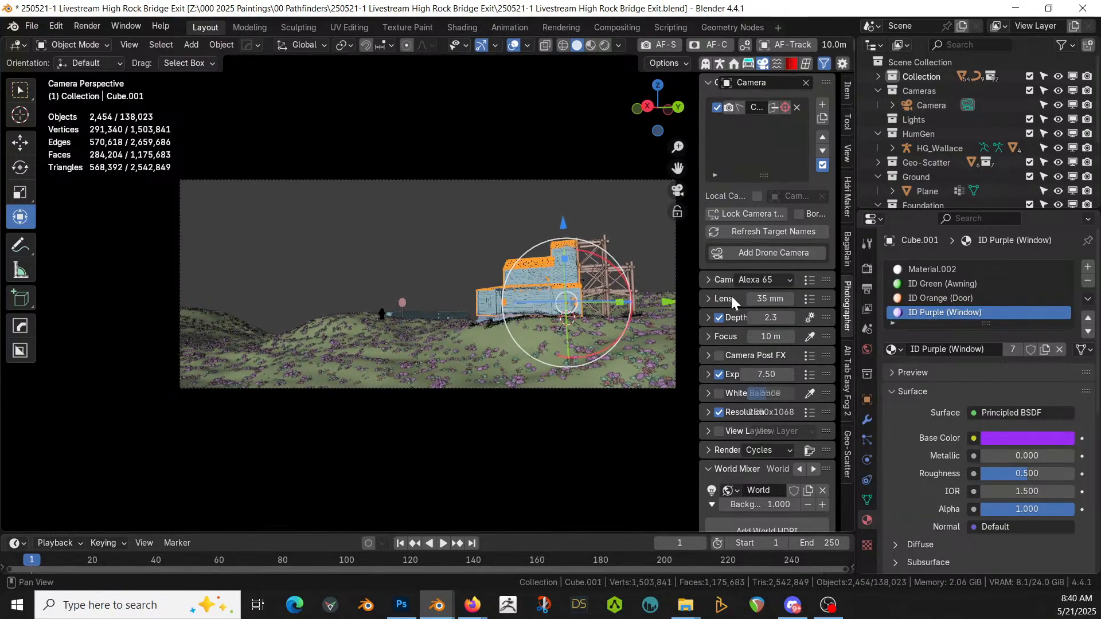
Step: Set the camera's Clip End to 500 m and save the file
{"action": "left_click", "coordinate": [709, 281]}
{"action": "double_click", "coordinate": [794, 361]}
{"action": "type", "text": "500"}
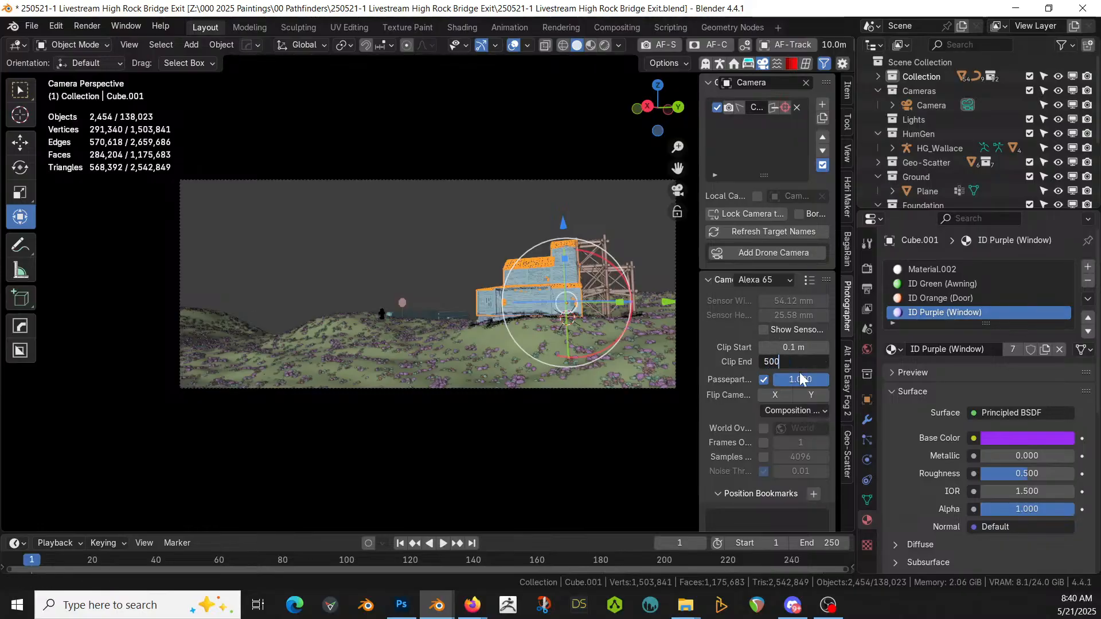
{"action": "key", "text": "Return"}
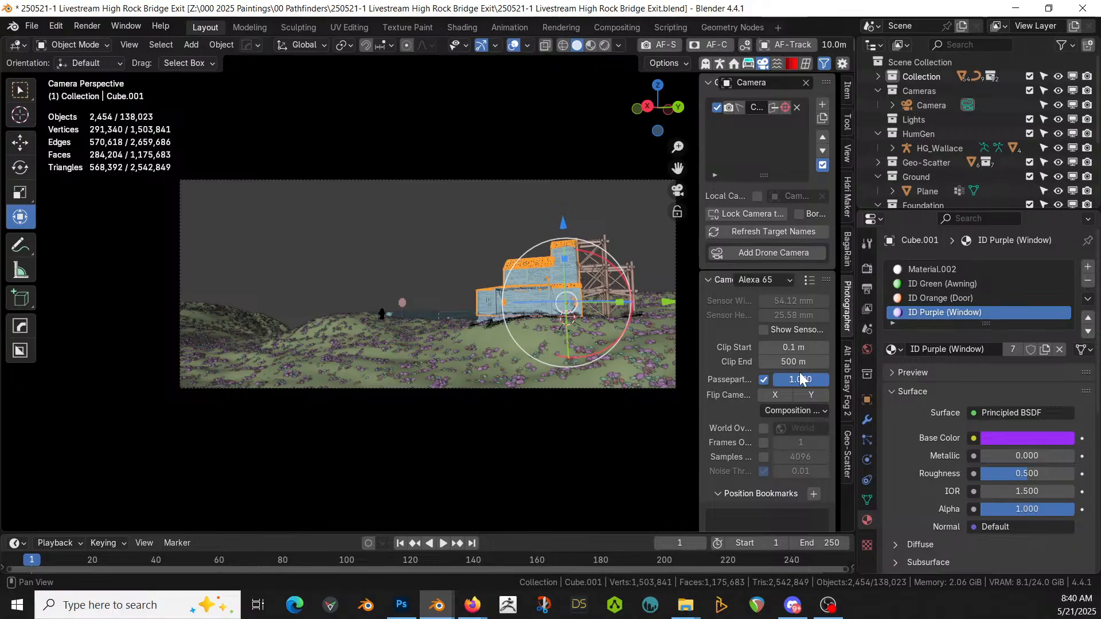
{"action": "key", "text": "ctrl+s"}
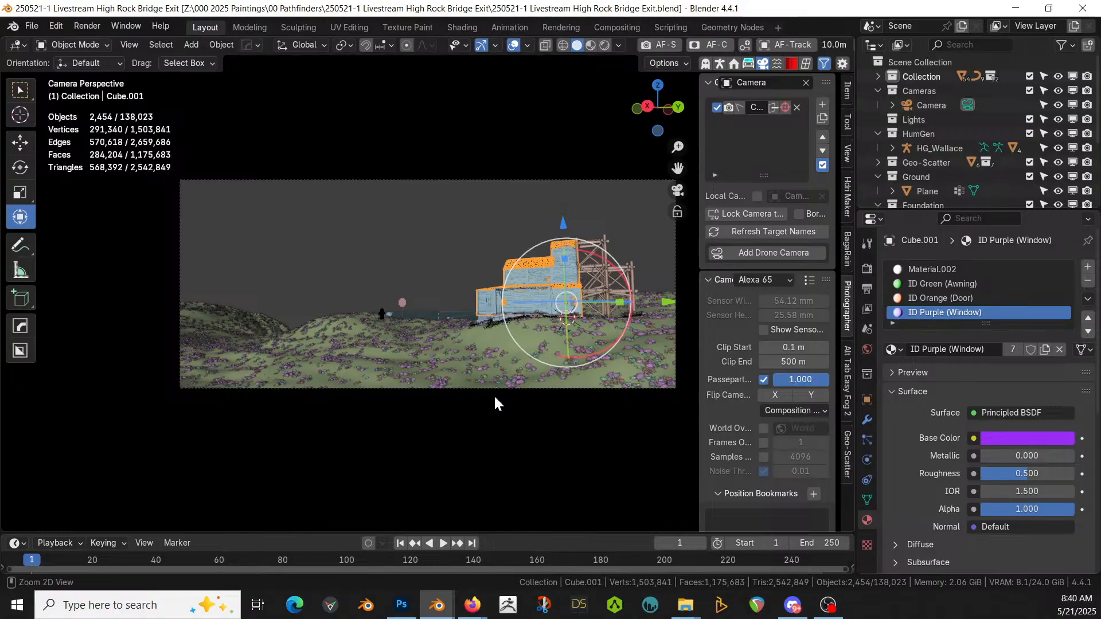
Step: Preview the camera shot in rendered shading, check the house front and its base up close, and return to solid shading
{"action": "key", "text": "z"}
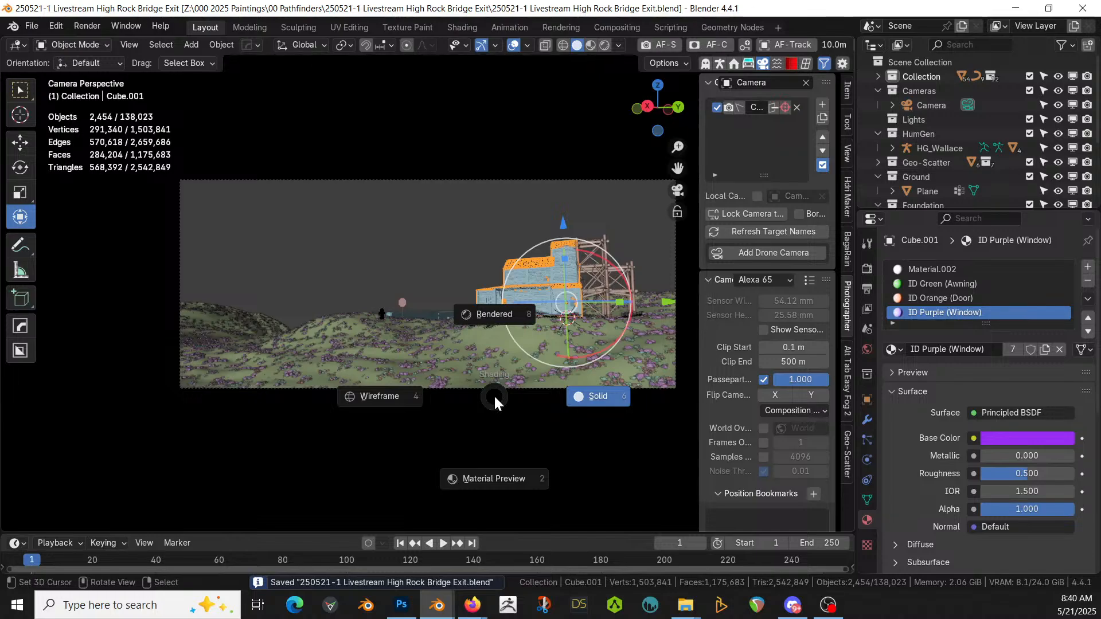
{"action": "key", "text": "8"}
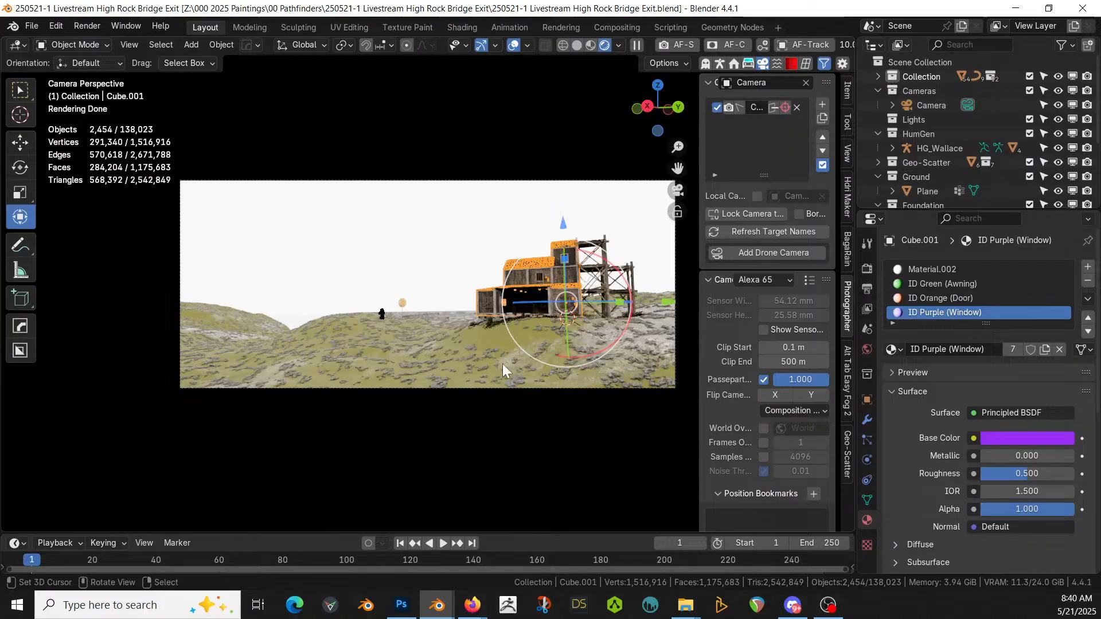
{"action": "scroll", "coordinate": [502, 363], "scroll_direction": "up", "scroll_amount": 5}
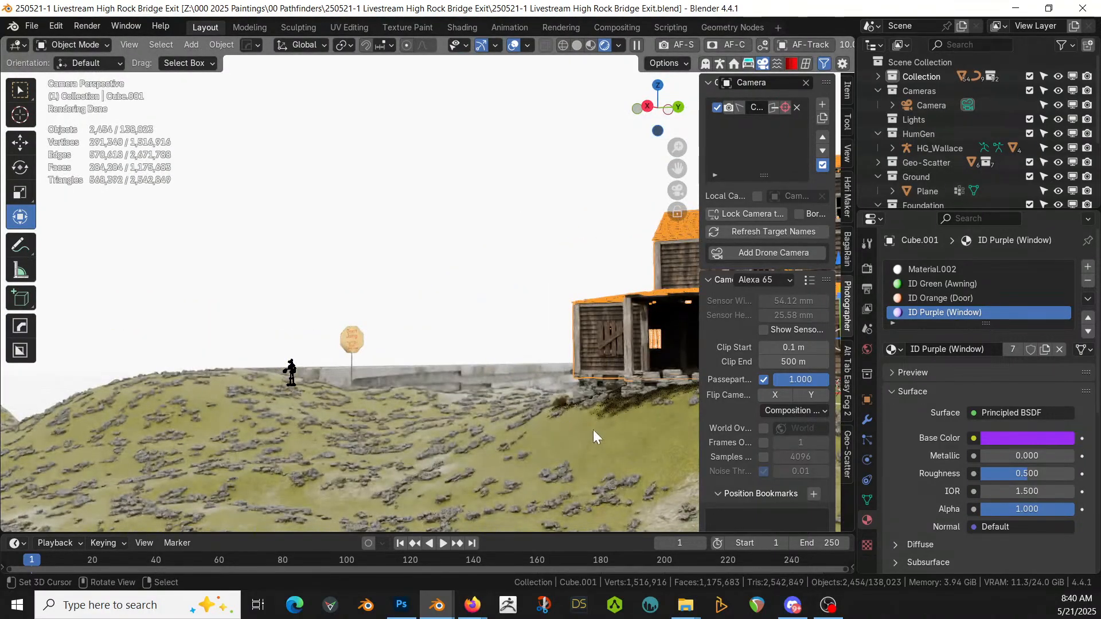
{"action": "middle_click_drag", "start_coordinate": [588, 463], "coordinate": [353, 459], "text": "shift"}
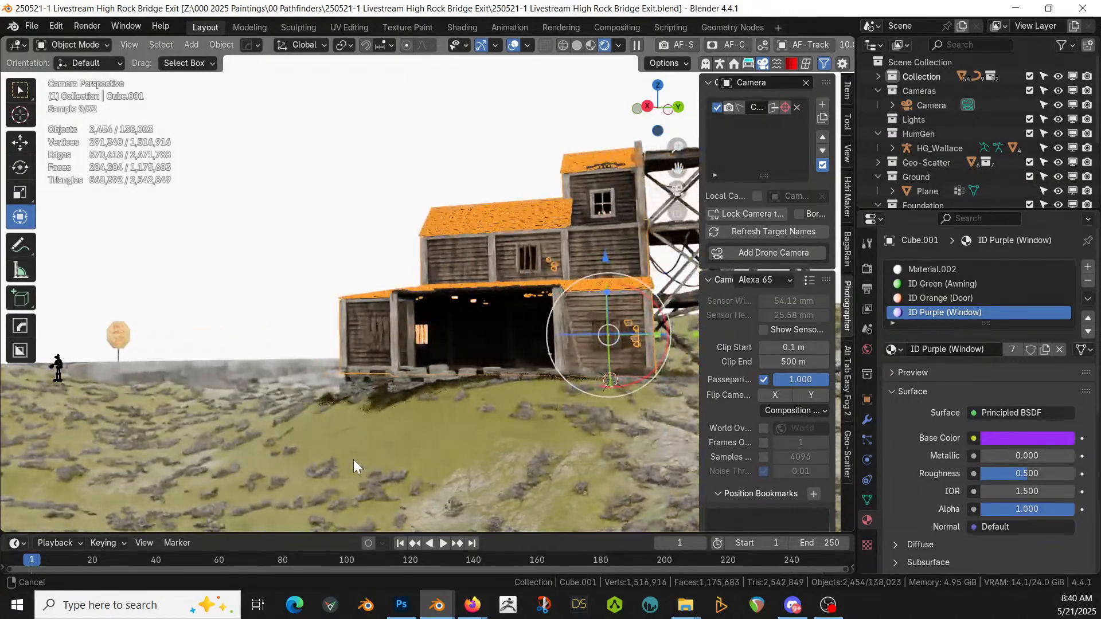
{"action": "scroll", "coordinate": [353, 460], "scroll_direction": "up", "scroll_amount": 2}
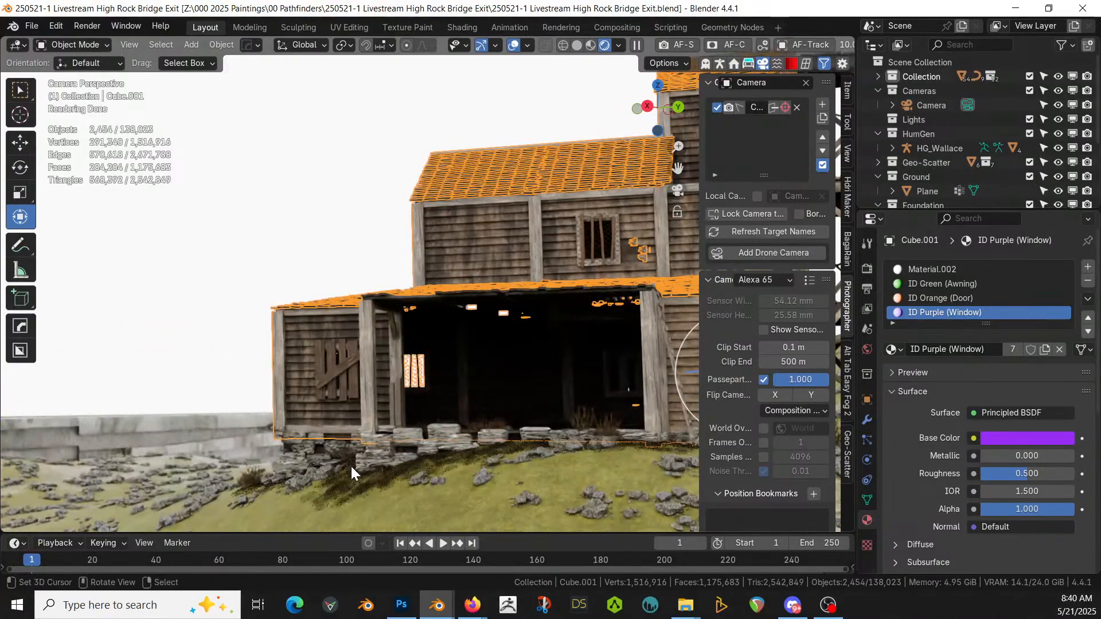
{"action": "key", "text": "z"}
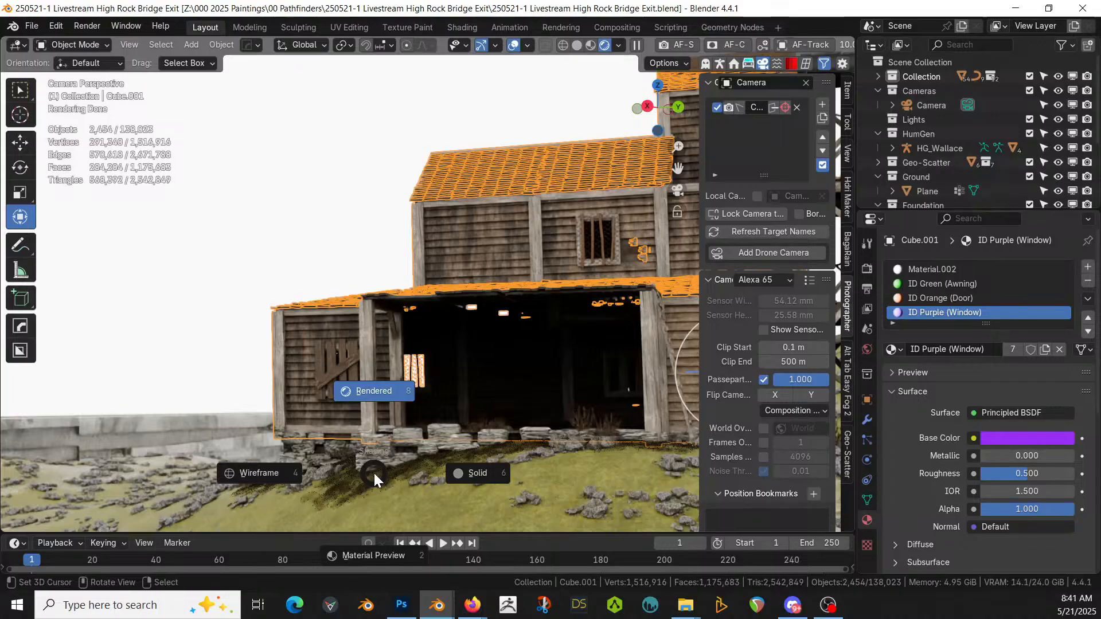
{"action": "key", "text": "6"}
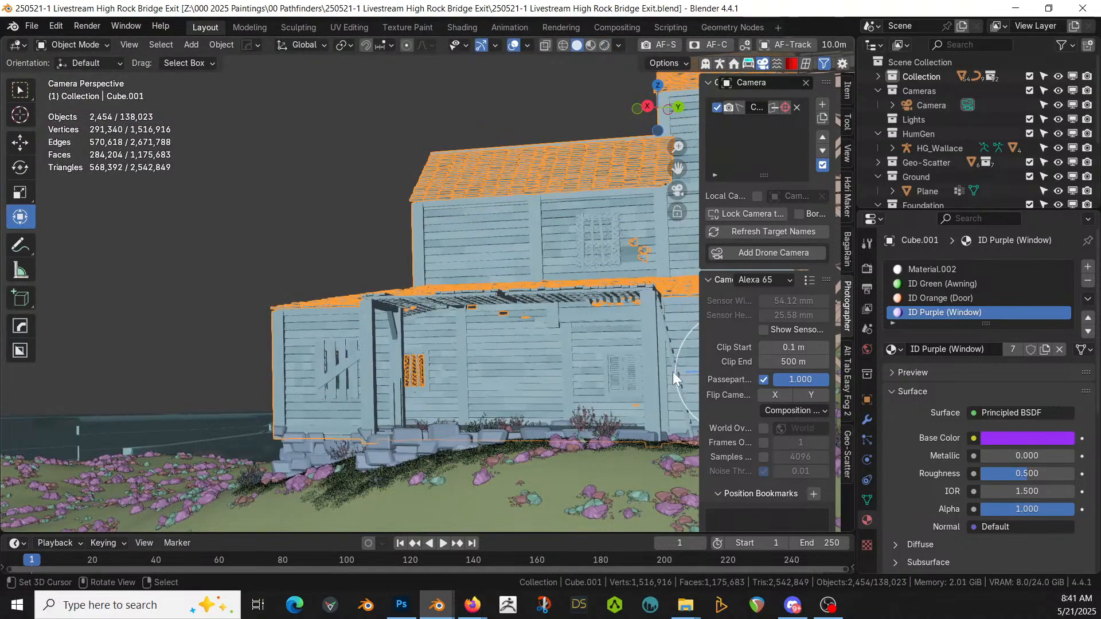
Step: Select the house's stone foundation outside the camera view and examine it and the surrounding rocks in rendered shading
{"action": "middle_click_drag", "start_coordinate": [401, 434], "coordinate": [339, 274]}
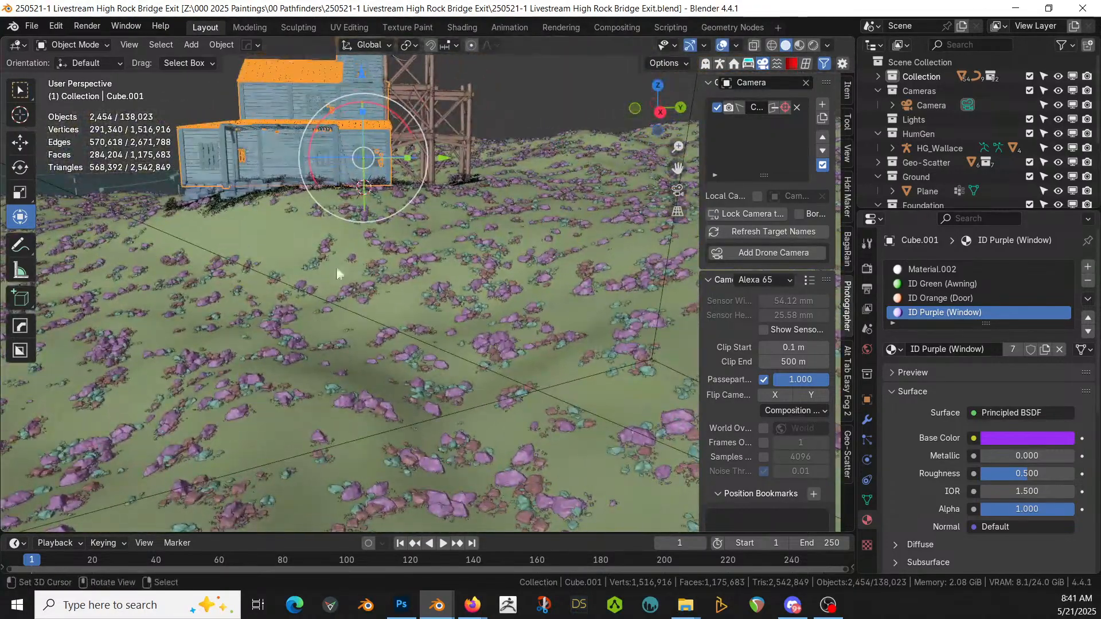
{"action": "left_click", "coordinate": [237, 190]}
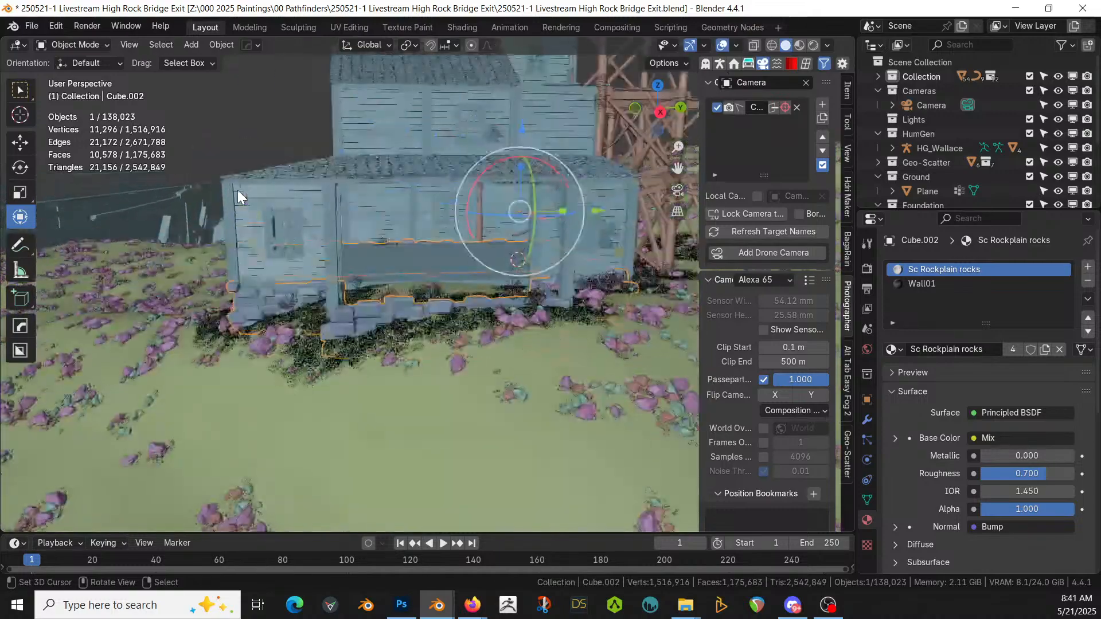
{"action": "scroll", "coordinate": [238, 191], "scroll_direction": "up", "scroll_amount": 3}
{"action": "scroll", "coordinate": [237, 191], "scroll_direction": "up", "scroll_amount": 3}
{"action": "mouse_move", "coordinate": [246, 235]}
{"action": "middle_mouse_down"}
{"action": "mouse_move", "coordinate": [221, 213]}
{"action": "mouse_move", "coordinate": [205, 214]}
{"action": "middle_mouse_up"}
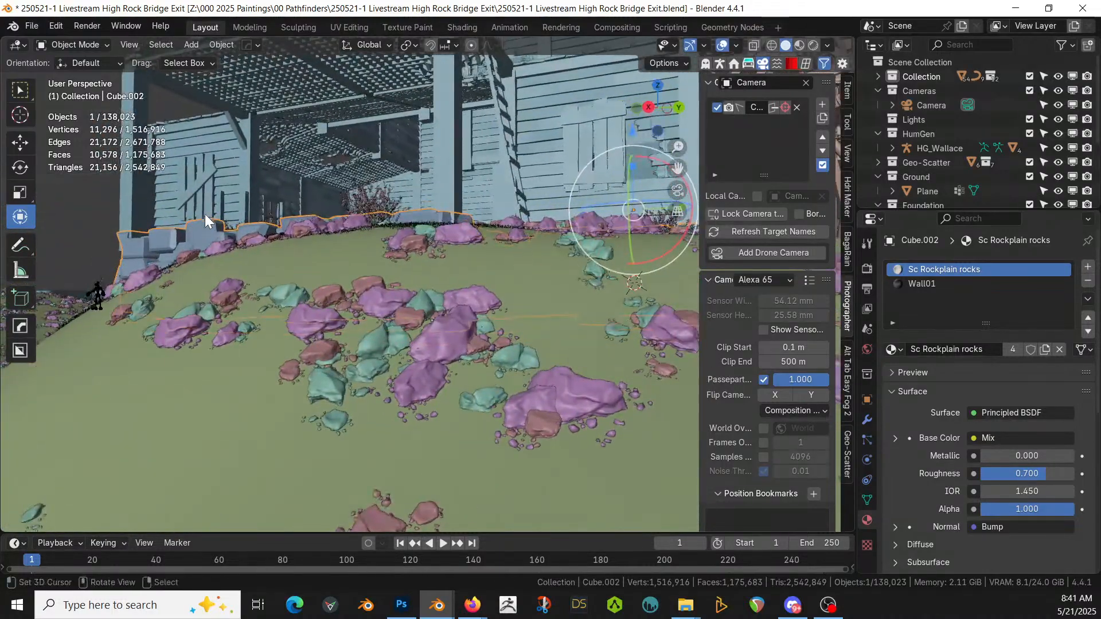
{"action": "key", "text": "z"}
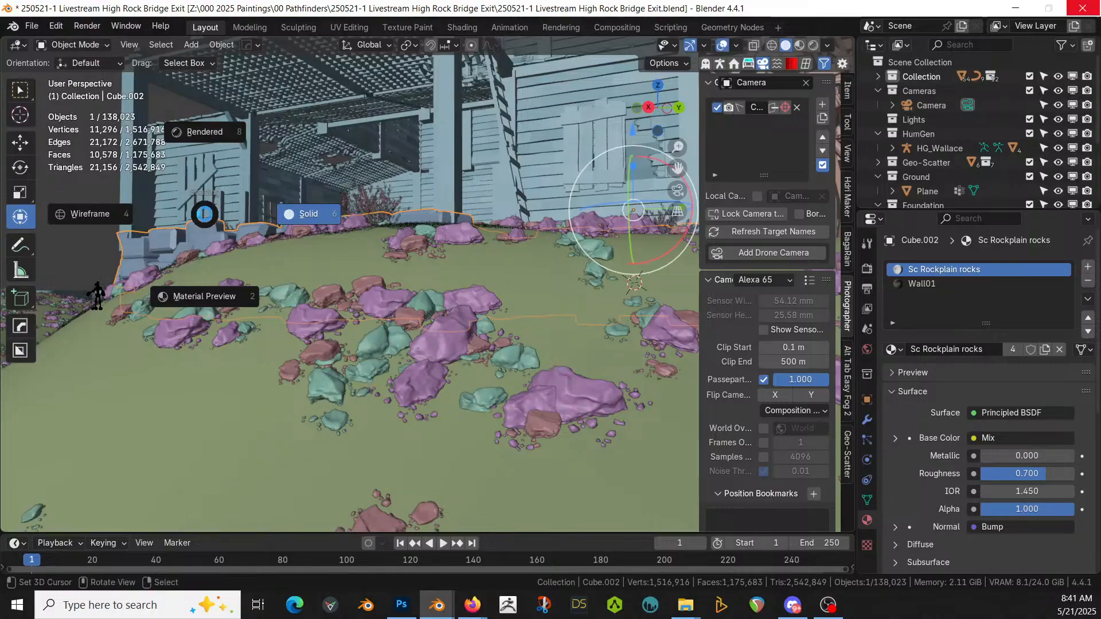
{"action": "key", "text": "8"}
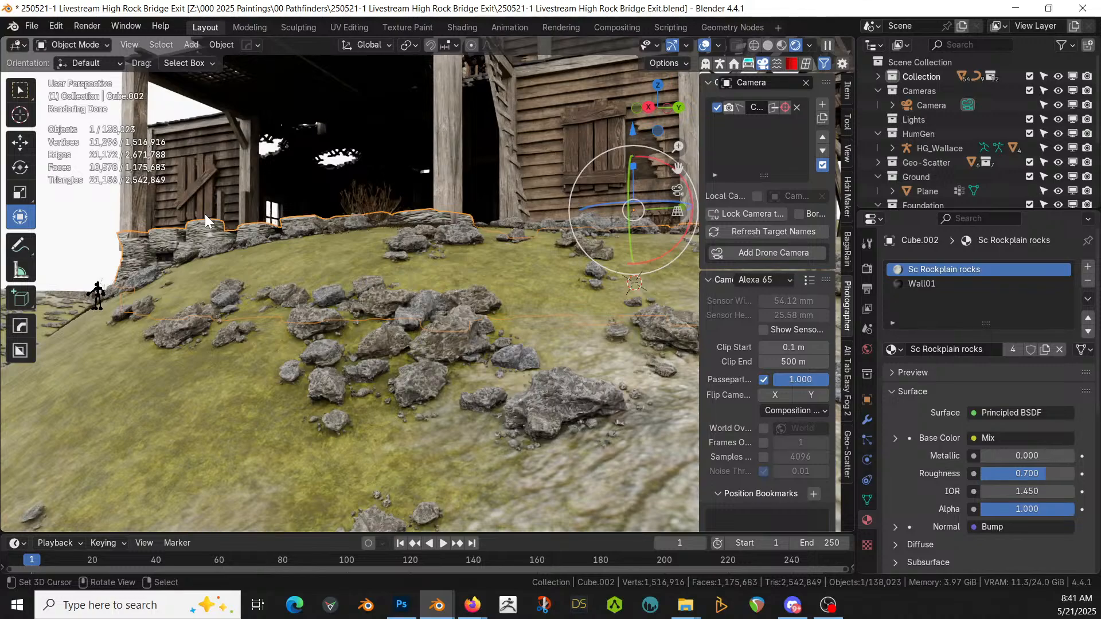
{"action": "middle_click_drag", "start_coordinate": [259, 336], "coordinate": [463, 349], "text": "shift"}
{"action": "scroll", "coordinate": [465, 349], "scroll_direction": "down", "scroll_amount": 6}
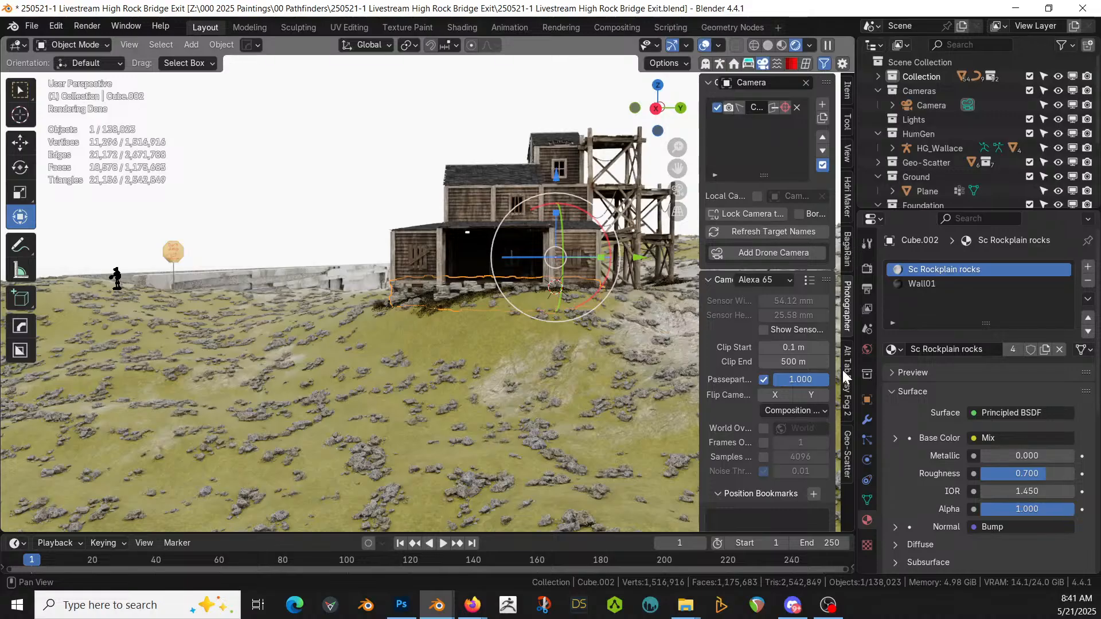
Step: Start an HDRi Maker background import and open the jpg folder of mattePaint_hdri_seq070_2000px in HDRI Images
{"action": "left_click", "coordinate": [847, 188]}
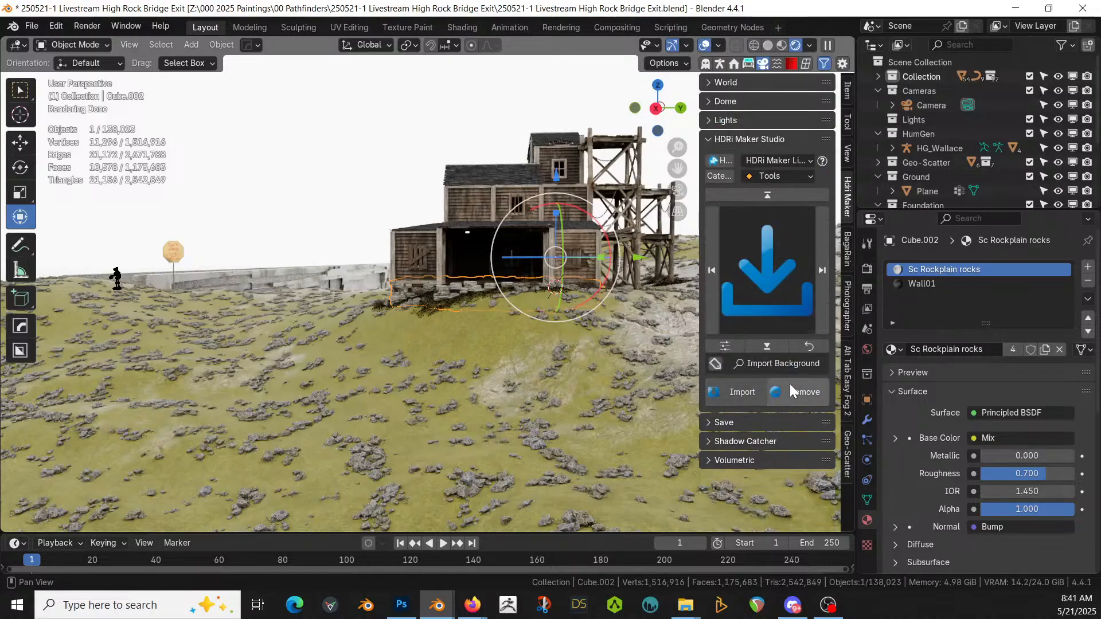
{"action": "left_click", "coordinate": [740, 392]}
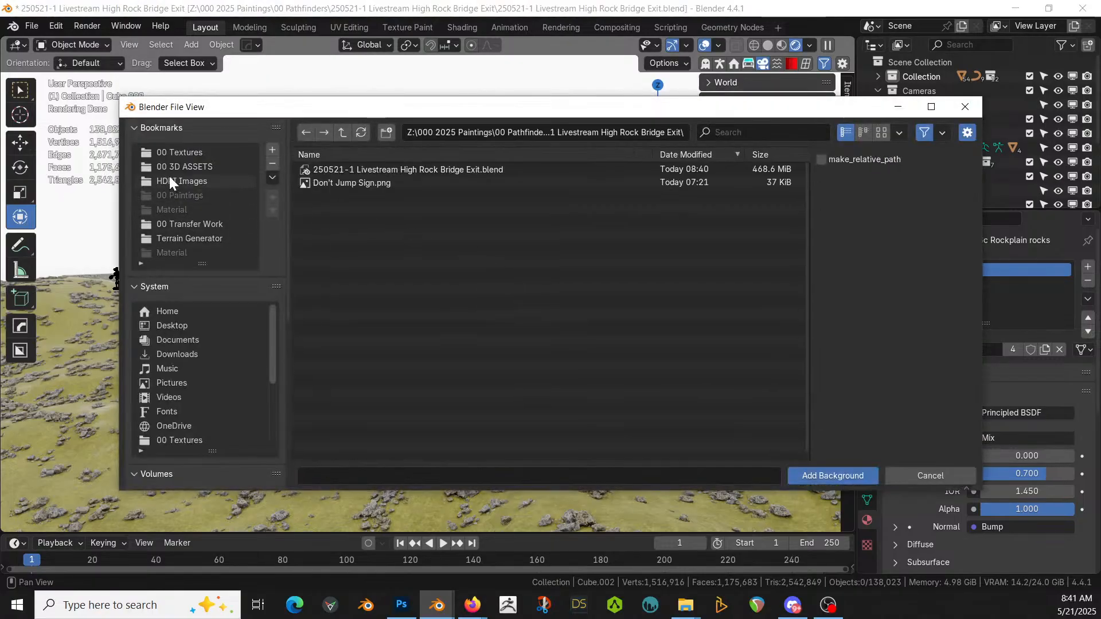
{"action": "left_click", "coordinate": [170, 177]}
{"action": "left_click", "coordinate": [375, 172]}
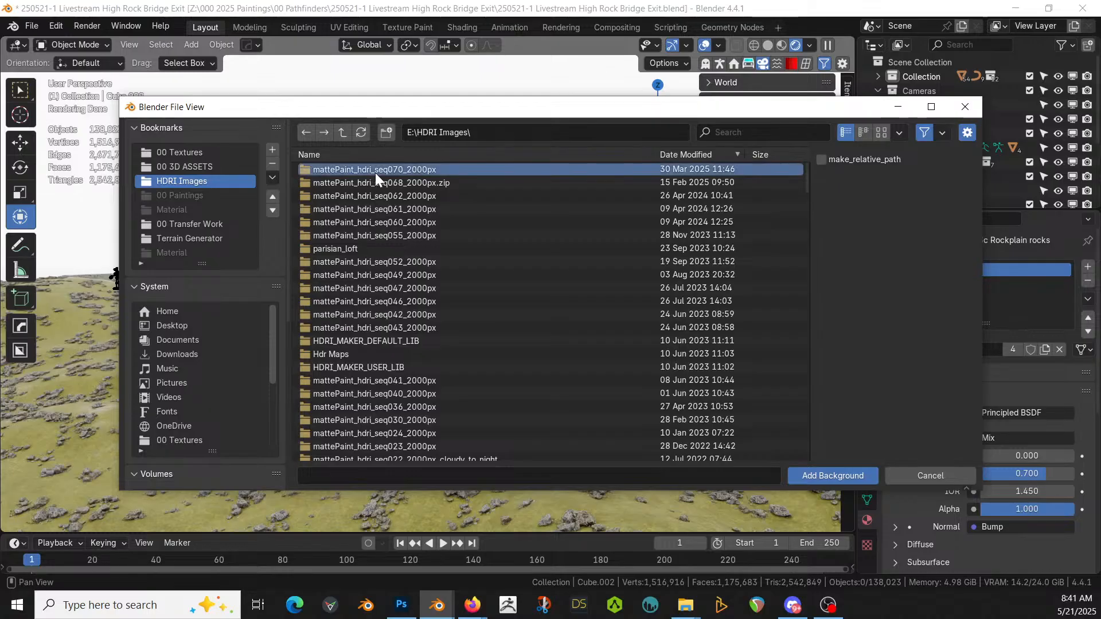
{"action": "double_click", "coordinate": [374, 172]}
{"action": "double_click", "coordinate": [332, 166]}
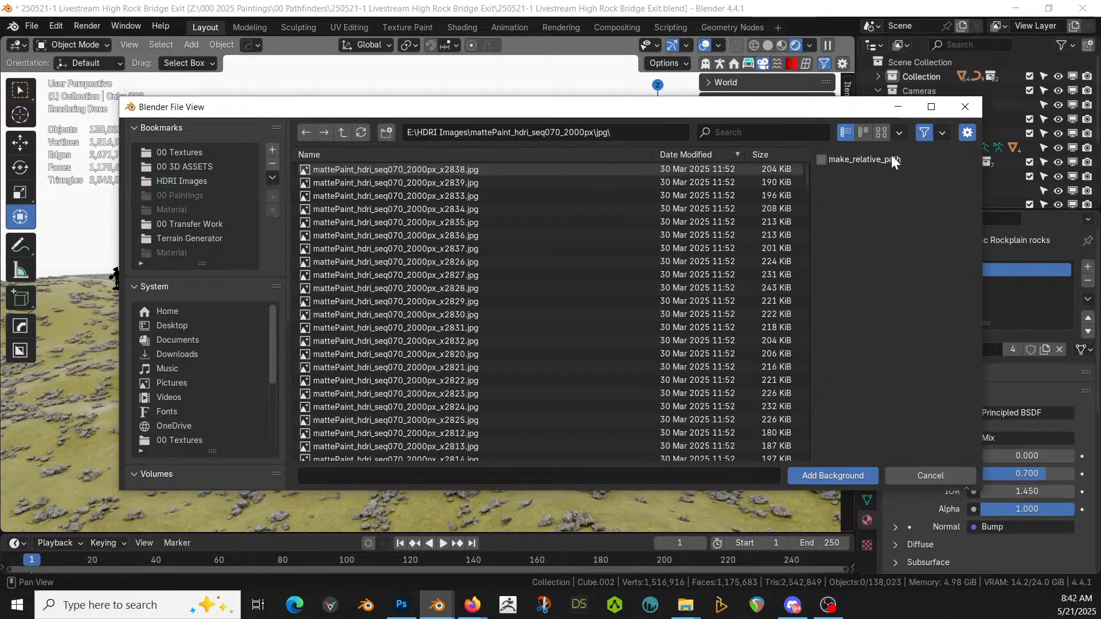
Step: Browse the jpg previews as thumbnails, pick the cloudy sky mattePaint_hdri_seq070_2000px_x1482.jpg, and return to the detailed list
{"action": "left_click", "coordinate": [883, 132]}
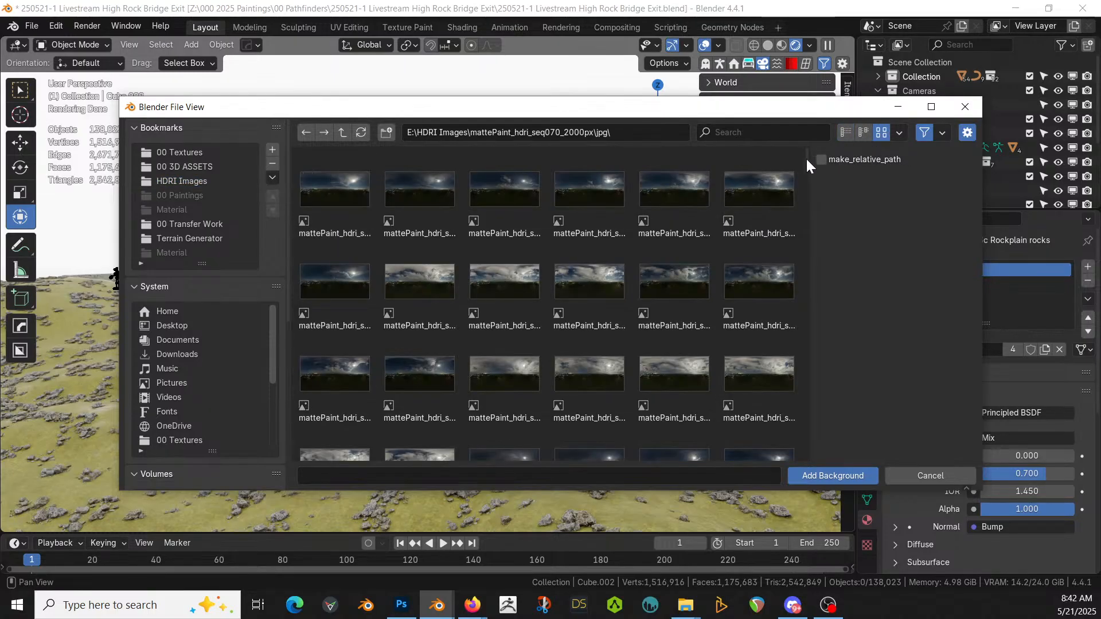
{"action": "left_click_drag", "start_coordinate": [805, 155], "coordinate": [807, 379]}
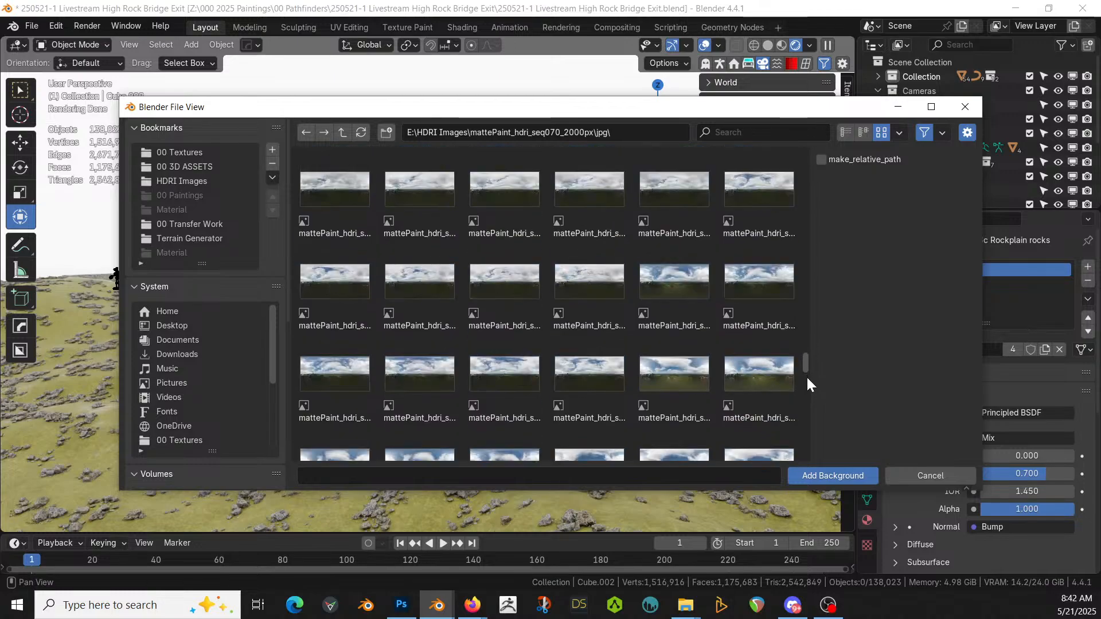
{"action": "scroll", "coordinate": [806, 377], "scroll_direction": "down", "scroll_amount": 1}
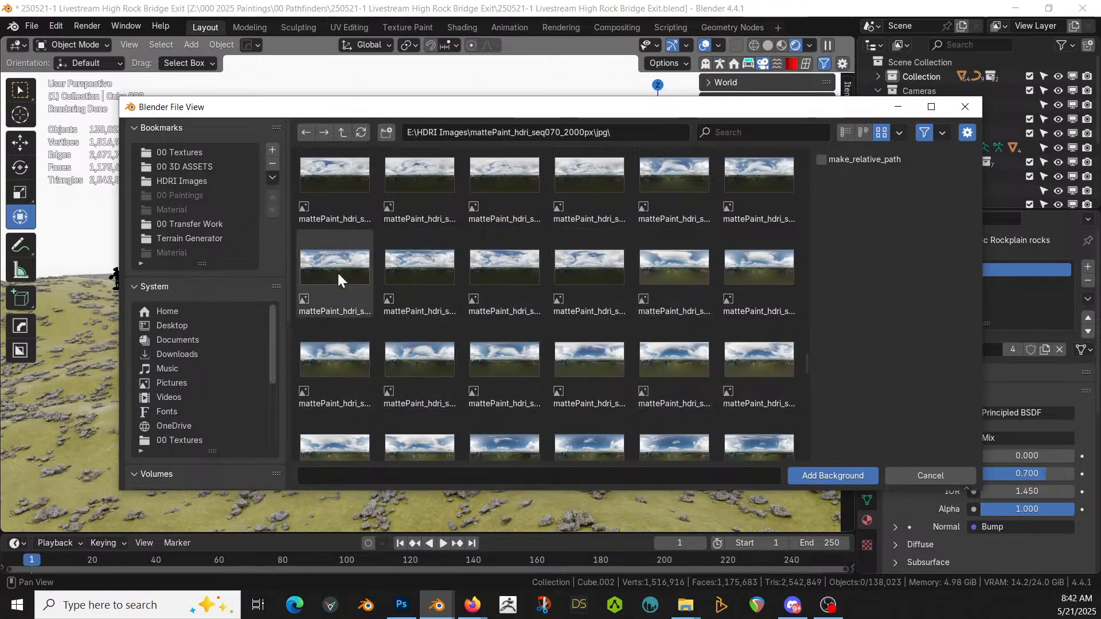
{"action": "left_click", "coordinate": [339, 255]}
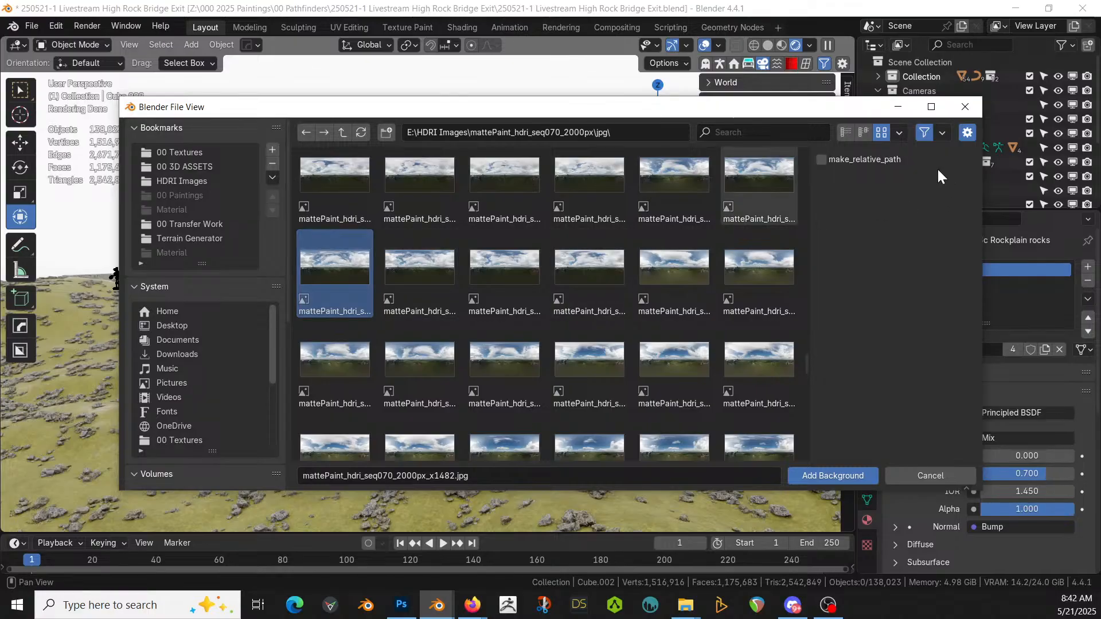
{"action": "left_click", "coordinate": [843, 134]}
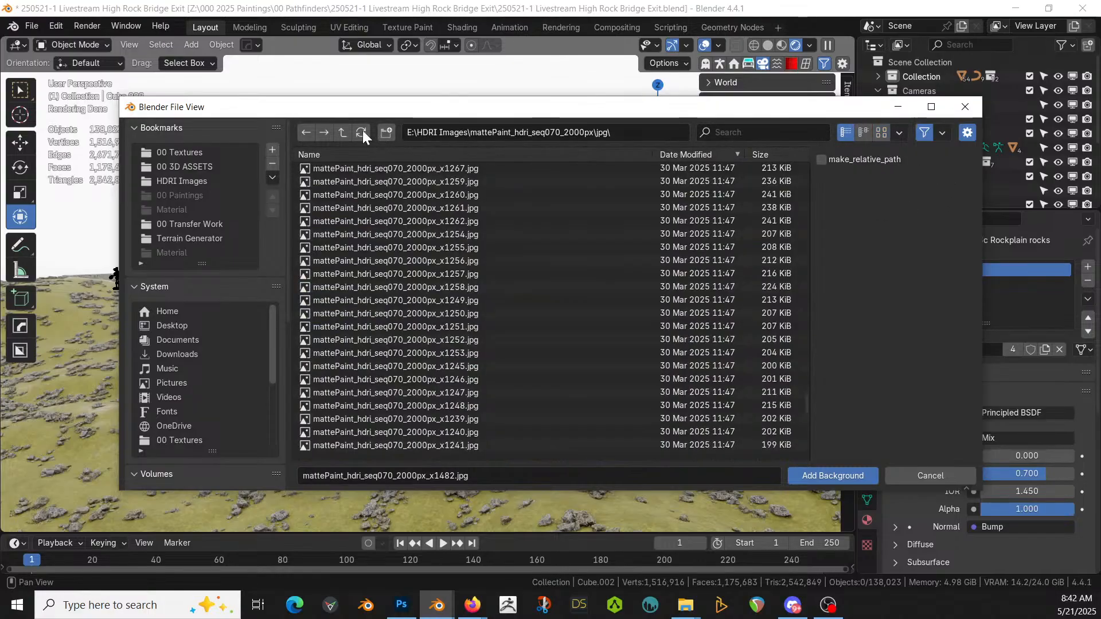
Step: Find the matching 1482 file in the sibling exr folder and add mattePaint_hdri_seq070_2000px_x1482.exr as the background
{"action": "left_click", "coordinate": [343, 131]}
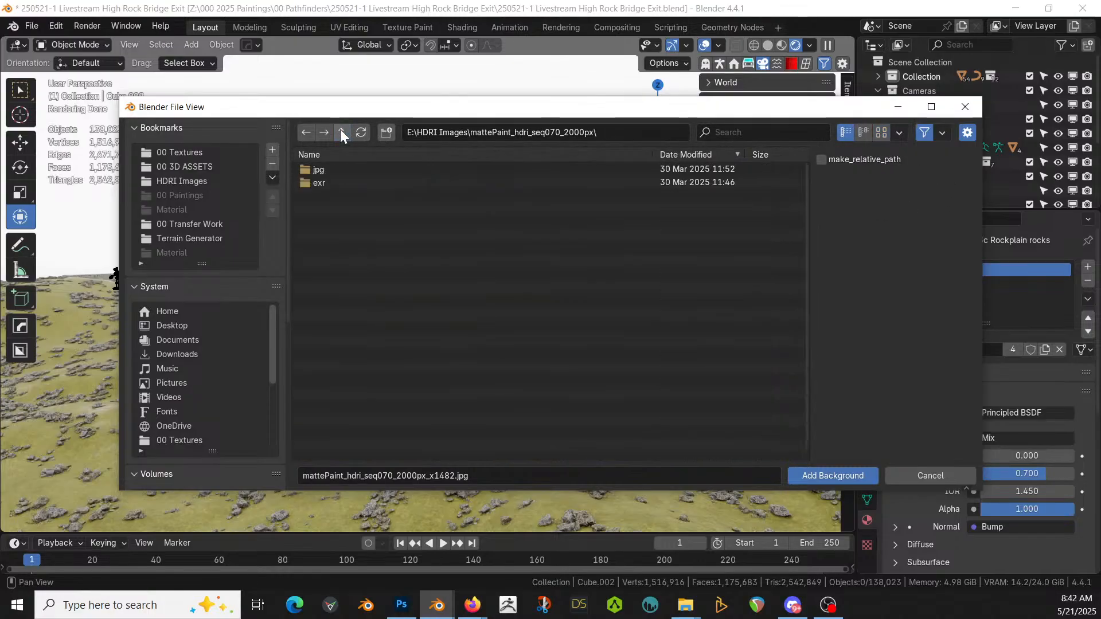
{"action": "left_click", "coordinate": [314, 183]}
{"action": "left_click", "coordinate": [779, 134]}
{"action": "type", "text": "1482"}
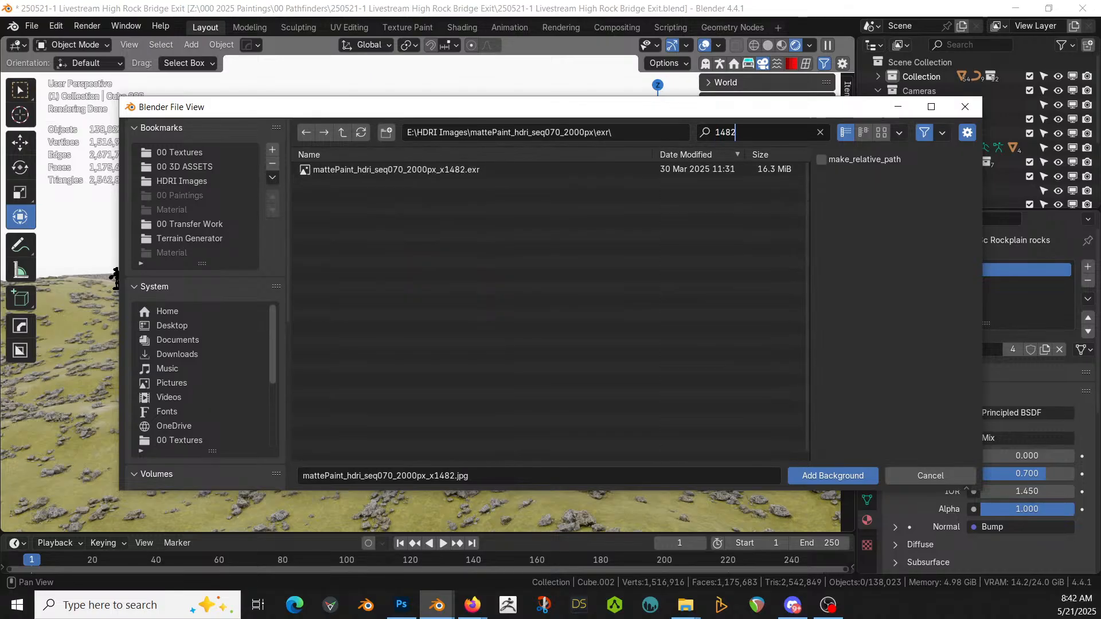
{"action": "left_click", "coordinate": [373, 168]}
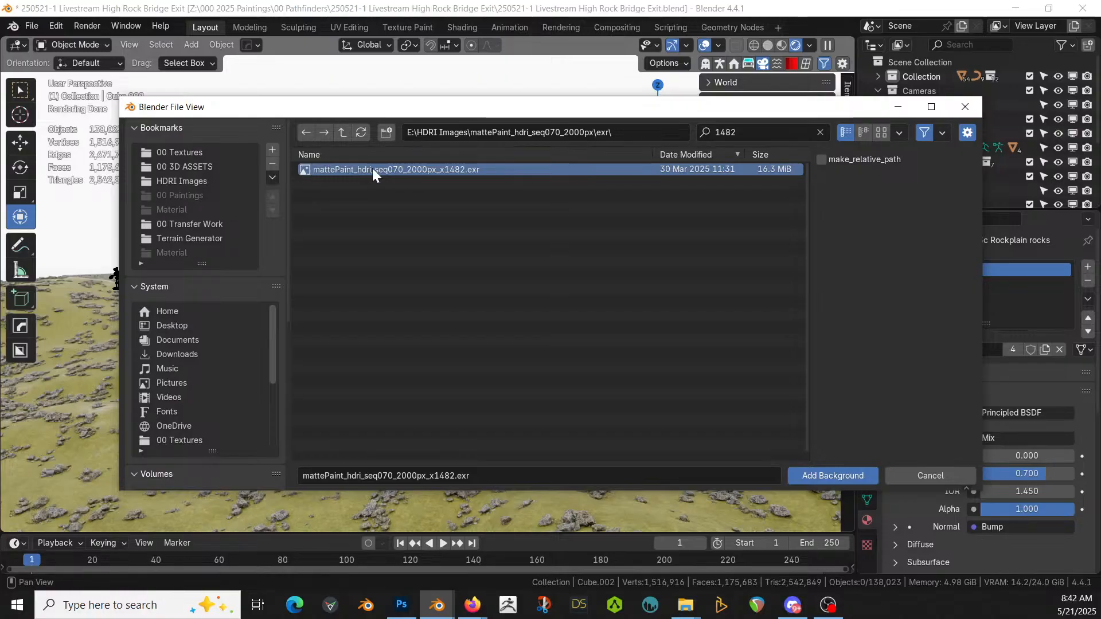
{"action": "left_click", "coordinate": [844, 474]}
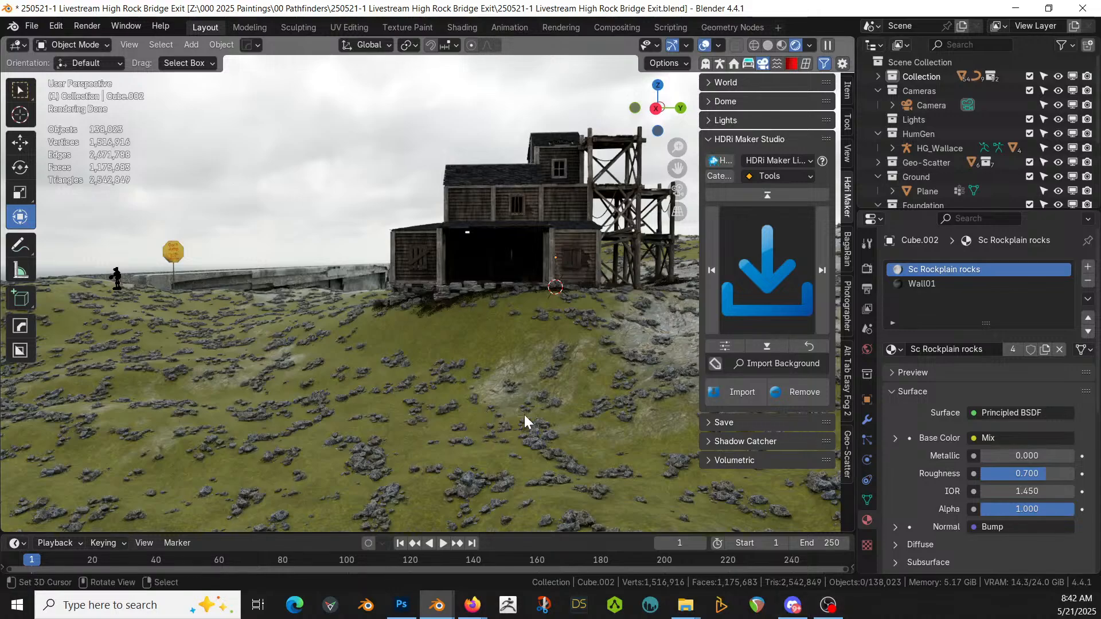
Step: Examine the scene under the new sky through the camera and from above the house and bridge
{"action": "scroll", "coordinate": [524, 414], "scroll_direction": "down", "scroll_amount": 1}
{"action": "middle_click_drag", "start_coordinate": [524, 415], "coordinate": [526, 411]}
{"action": "key", "text": "KP_0"}
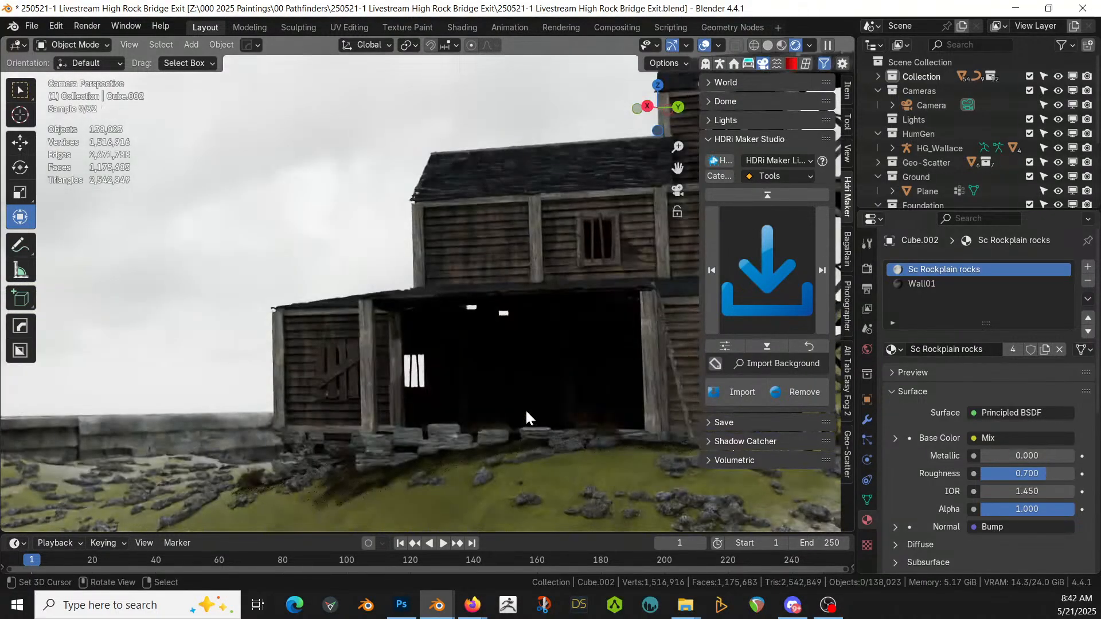
{"action": "scroll", "coordinate": [457, 450], "scroll_direction": "down", "scroll_amount": 3}
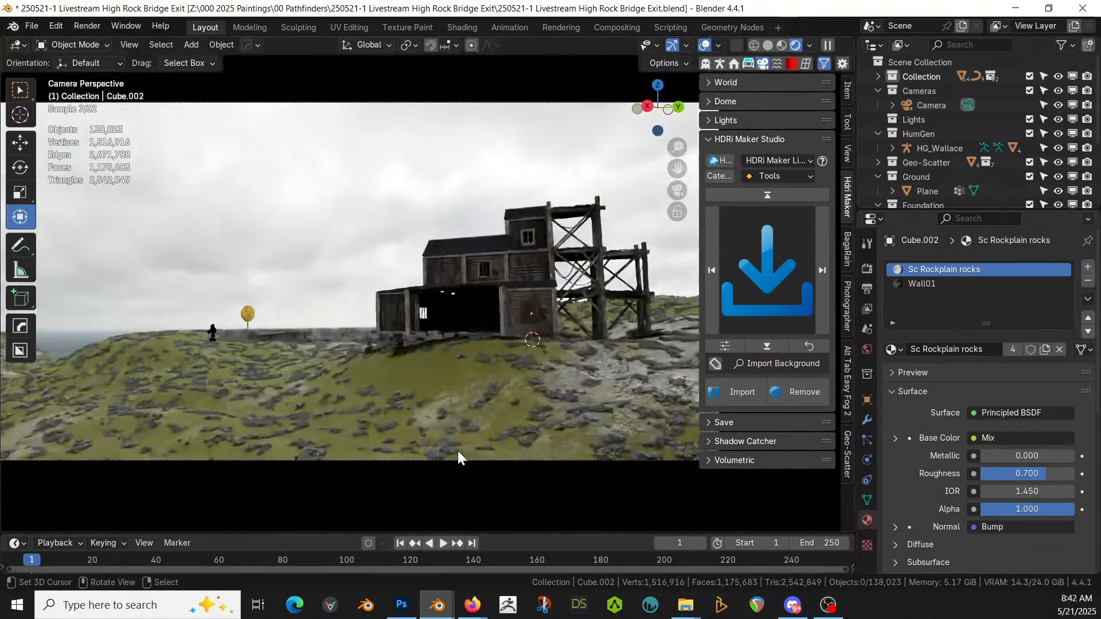
{"action": "scroll", "coordinate": [457, 451], "scroll_direction": "down", "scroll_amount": 2}
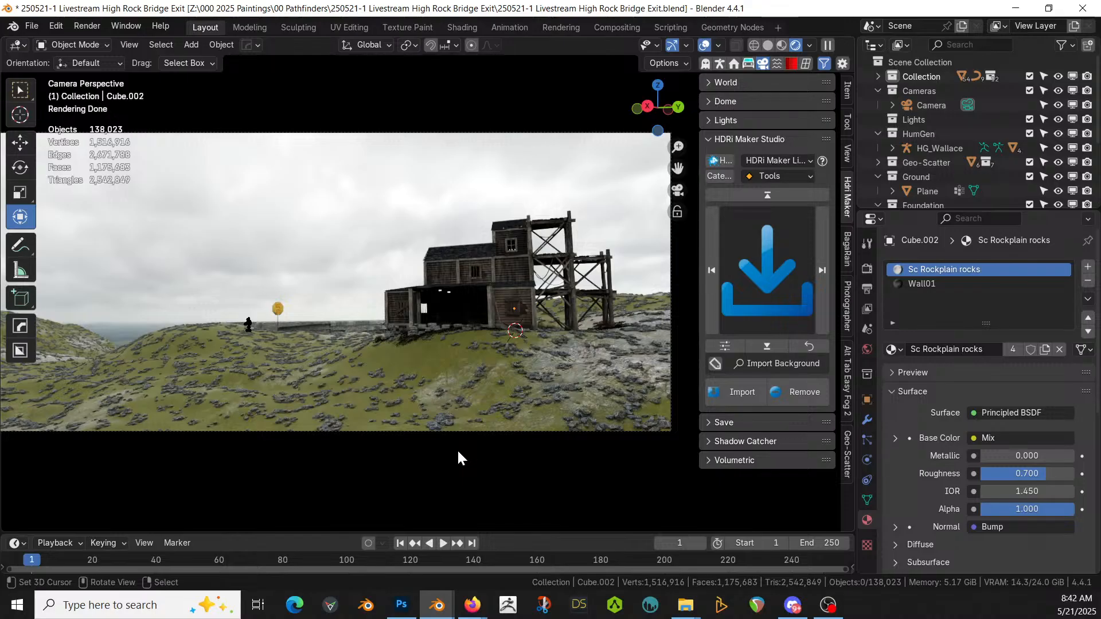
{"action": "middle_click_drag", "start_coordinate": [373, 348], "coordinate": [412, 377]}
{"action": "scroll", "coordinate": [411, 377], "scroll_direction": "down", "scroll_amount": 2}
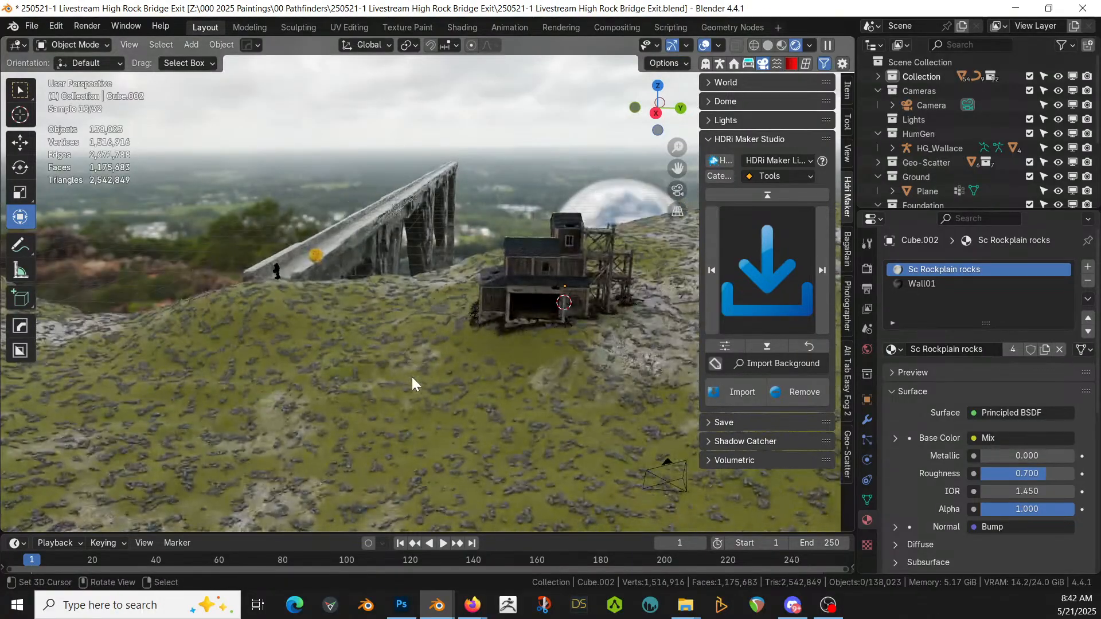
{"action": "middle_click_drag", "start_coordinate": [412, 377], "coordinate": [316, 397]}
Step: Set the stone bridge's Array modifier count to 10 and check the bridge in and around the camera view
{"action": "scroll", "coordinate": [319, 395], "scroll_direction": "down", "scroll_amount": 10}
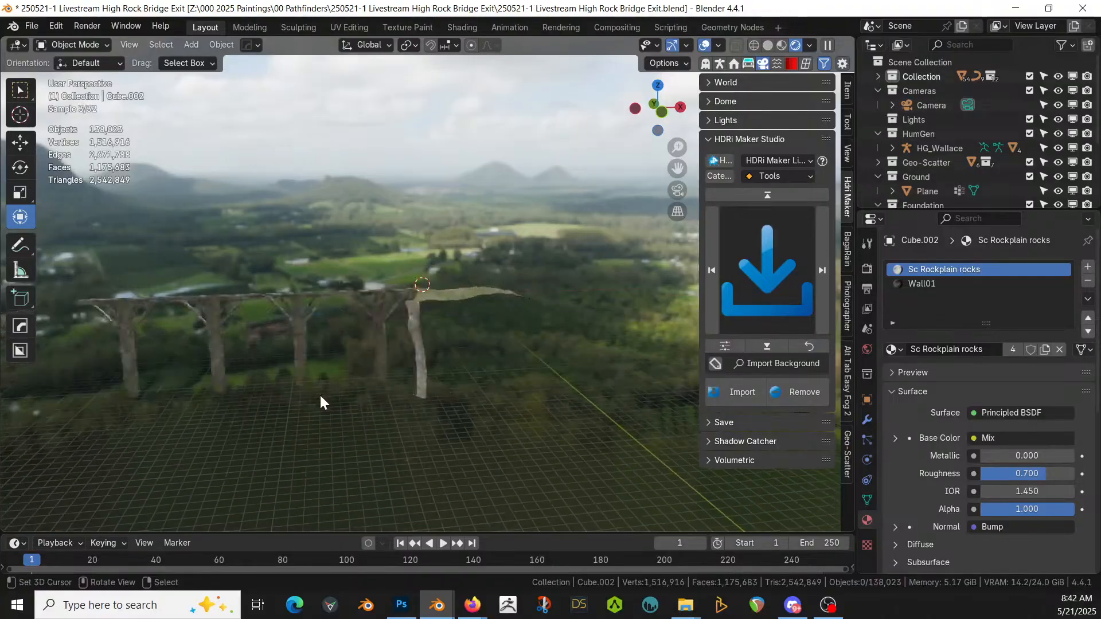
{"action": "scroll", "coordinate": [320, 402], "scroll_direction": "up", "scroll_amount": 8}
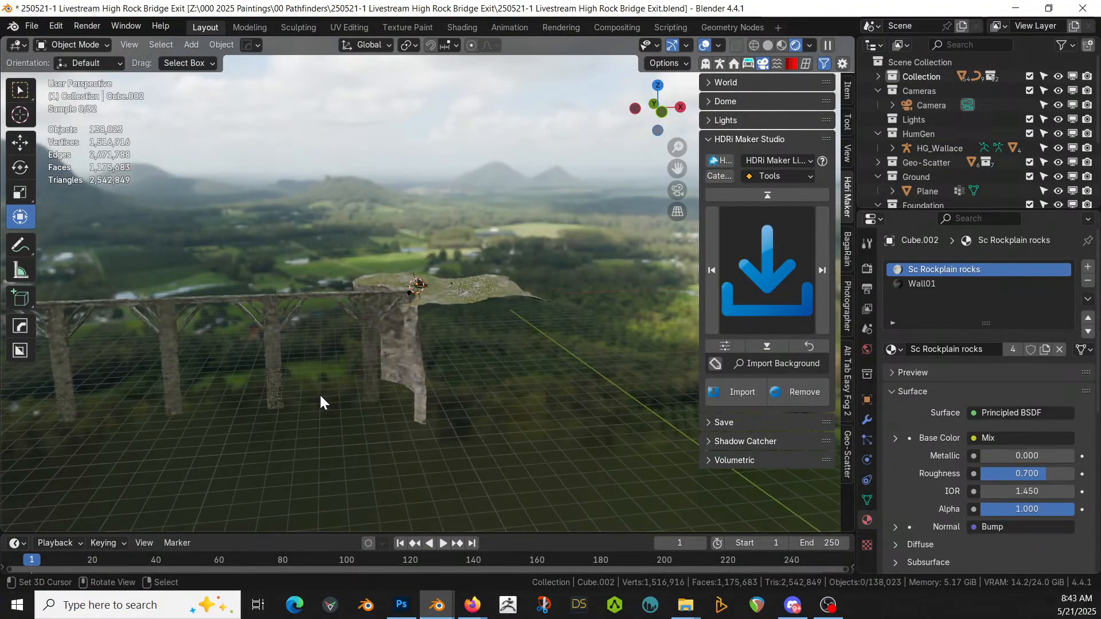
{"action": "middle_click_drag", "start_coordinate": [318, 393], "coordinate": [465, 394], "text": "shift"}
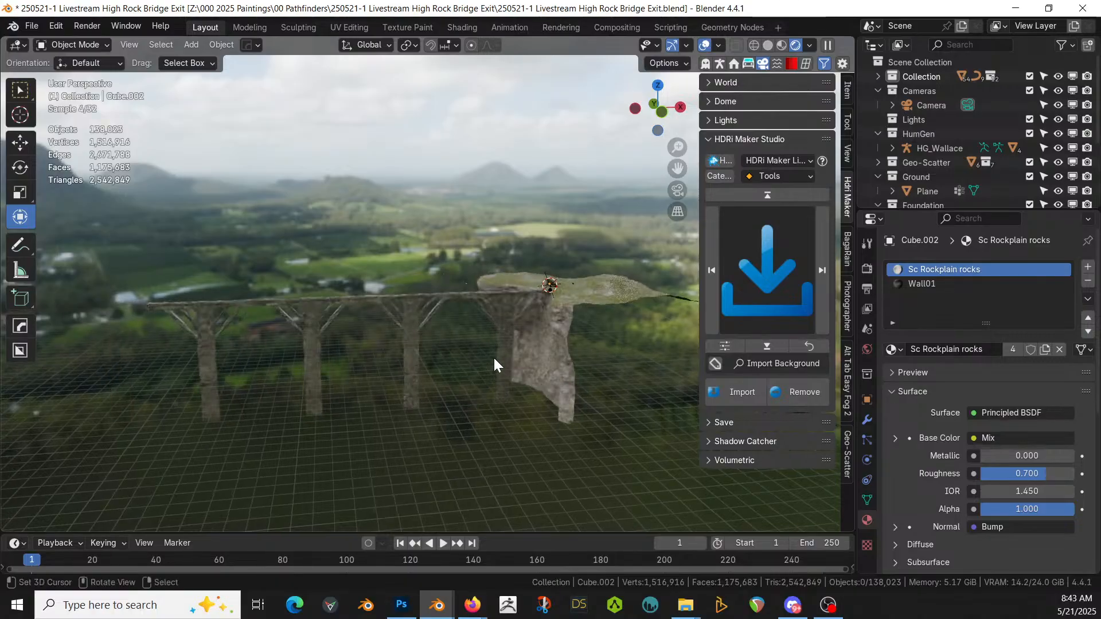
{"action": "left_click", "coordinate": [411, 322]}
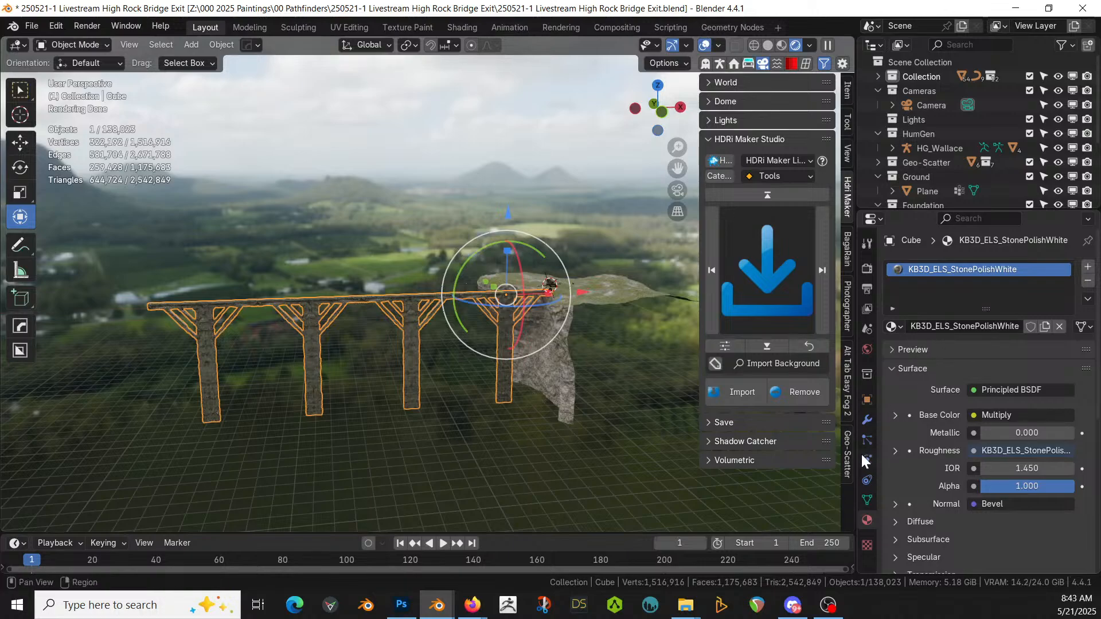
{"action": "left_click", "coordinate": [867, 420]}
{"action": "left_click", "coordinate": [892, 322]}
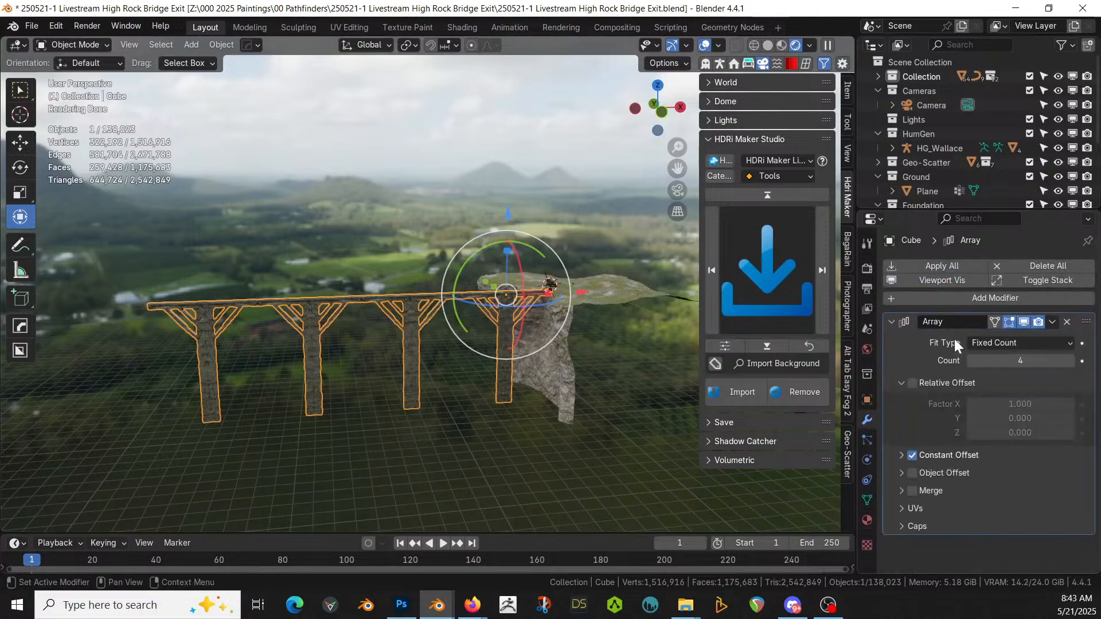
{"action": "double_click", "coordinate": [1027, 361]}
{"action": "type", "text": "10"}
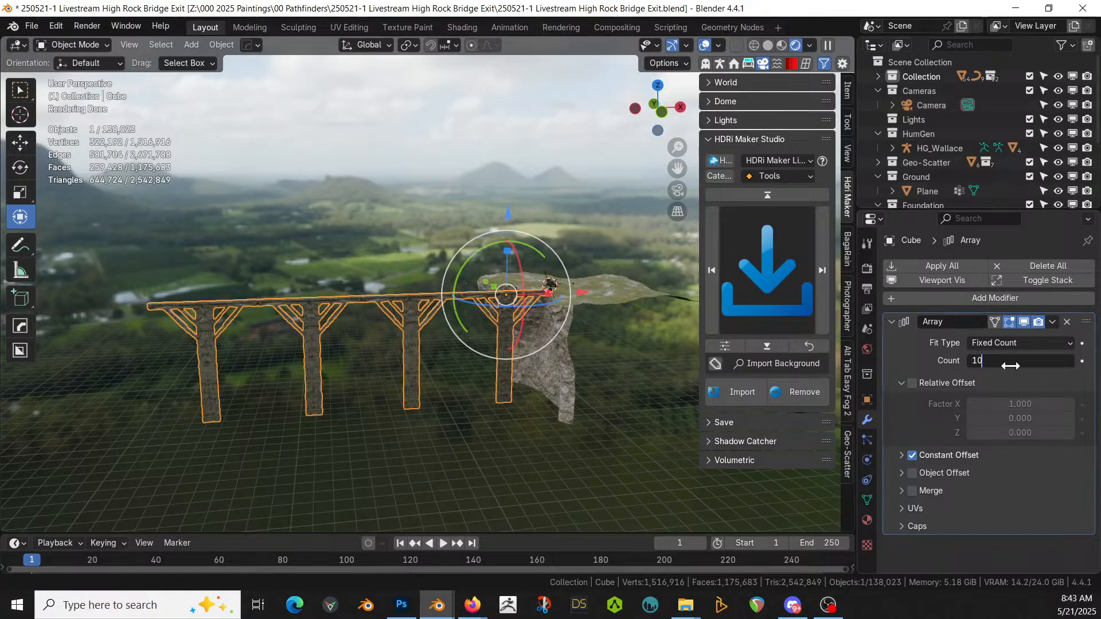
{"action": "key", "text": "Return"}
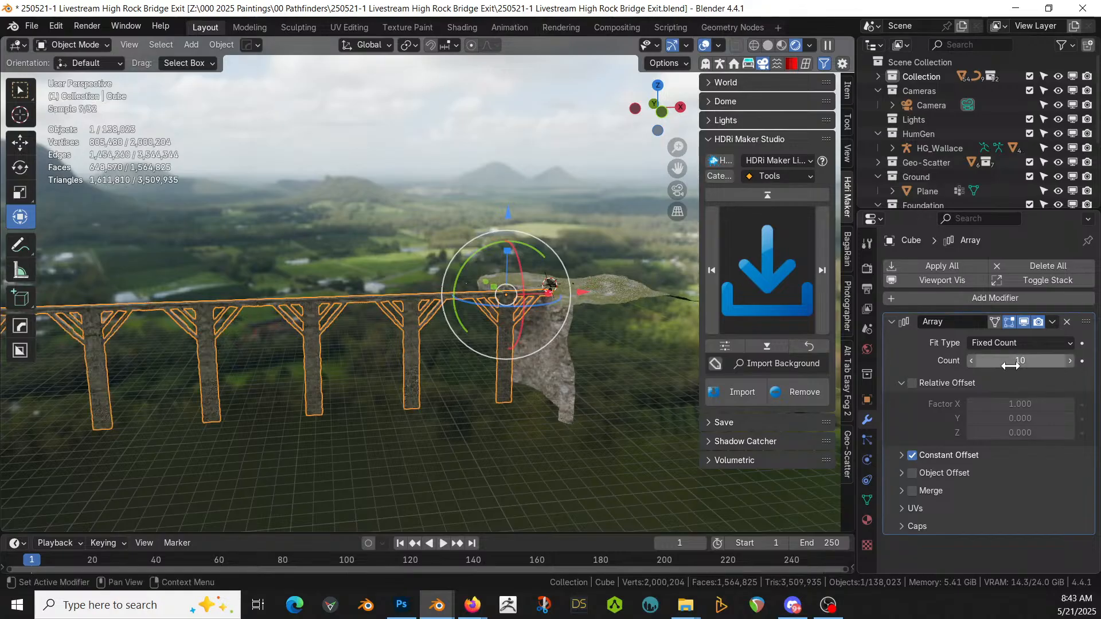
{"action": "key", "text": "KP_0"}
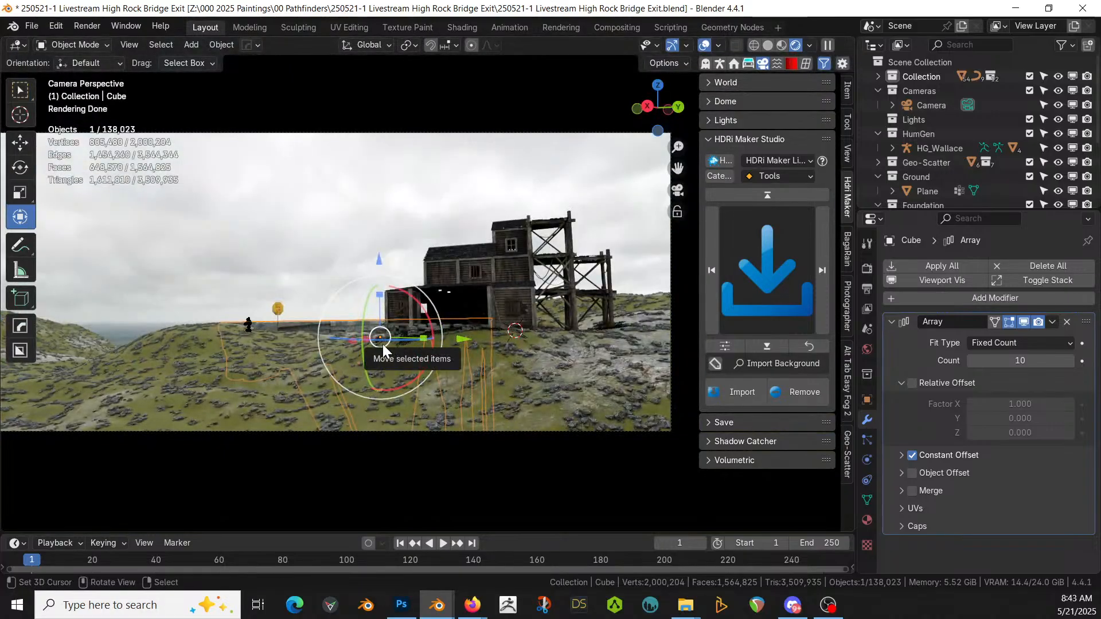
{"action": "middle_click_drag", "start_coordinate": [416, 343], "coordinate": [467, 360]}
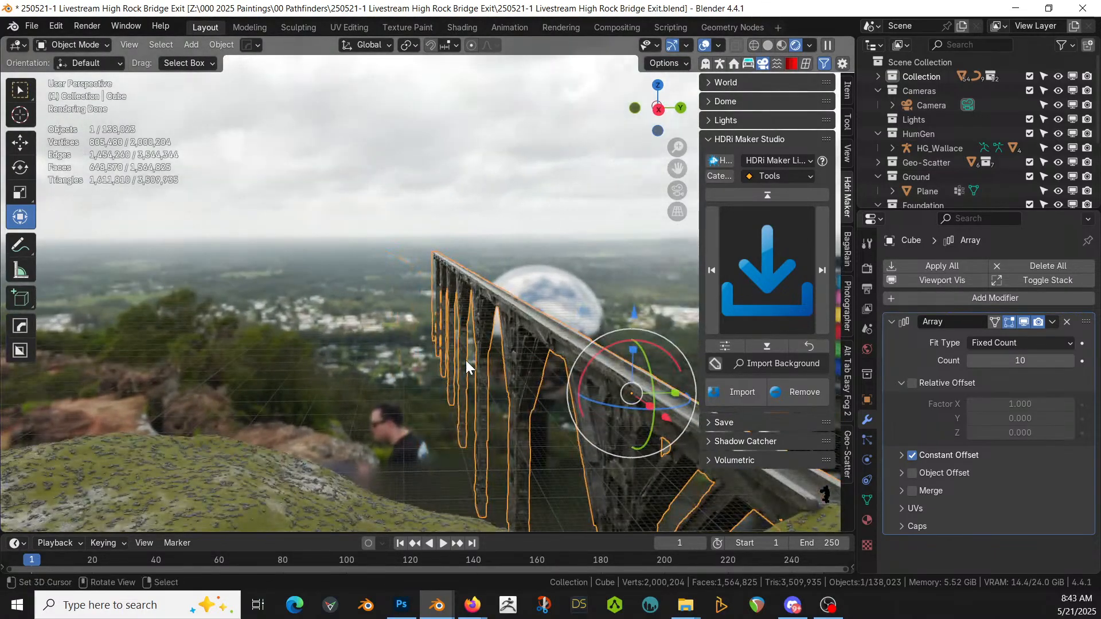
{"action": "key", "text": "KP_0"}
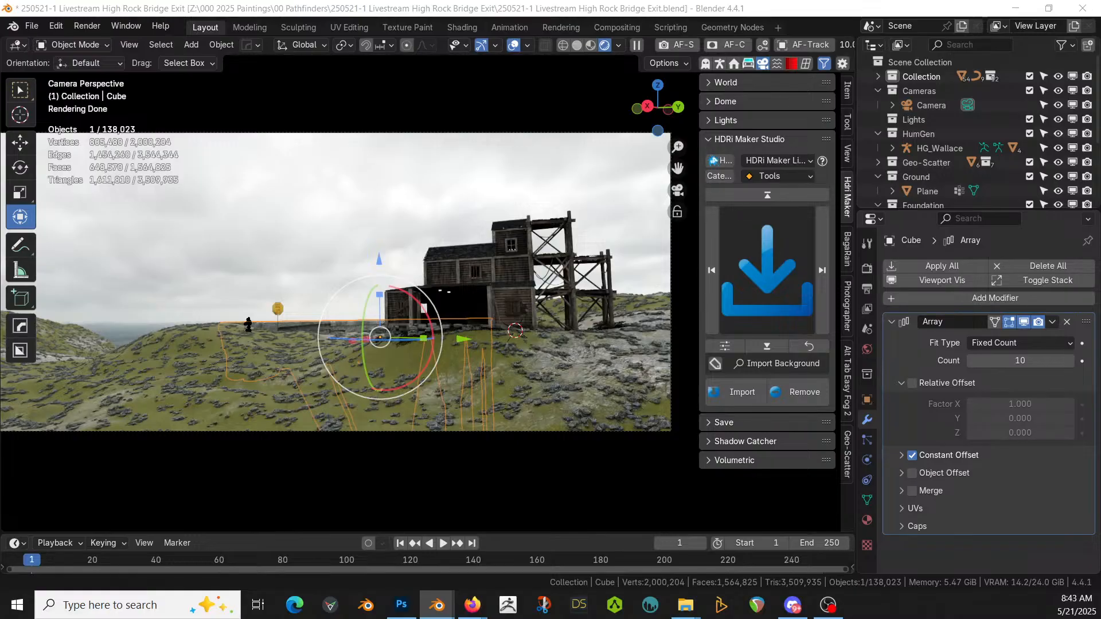
Step: Bring the Altocumulus_06 cloud volume into the camera view and exclude the Geo-Scatter collection from the view layer
{"action": "left_click_drag", "start_coordinate": [1, 467], "coordinate": [330, 267]}
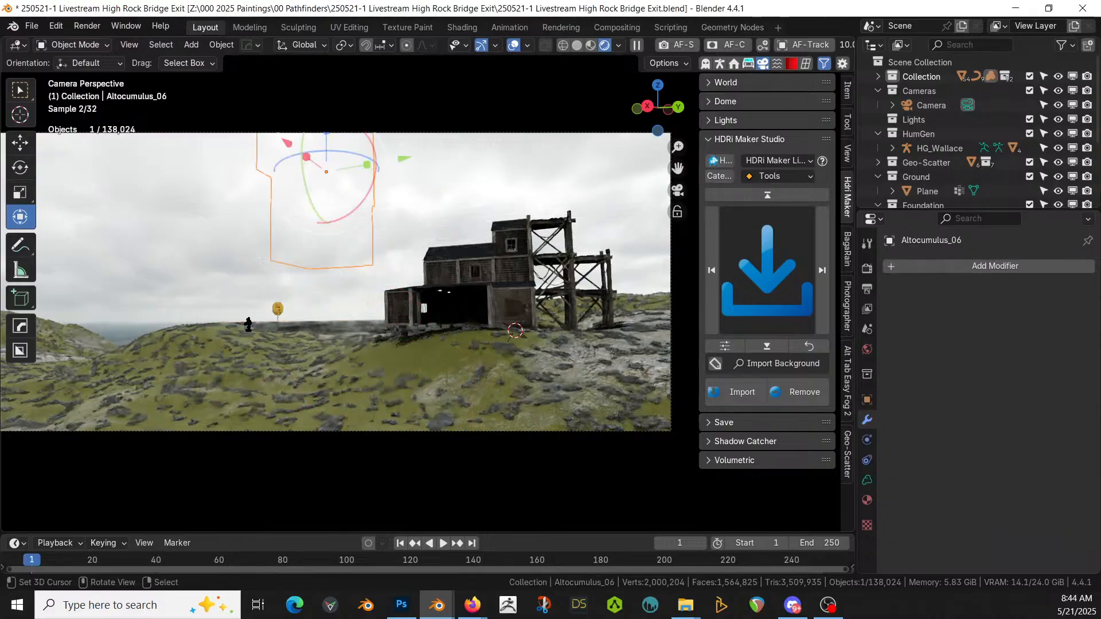
{"action": "left_click", "coordinate": [1029, 162]}
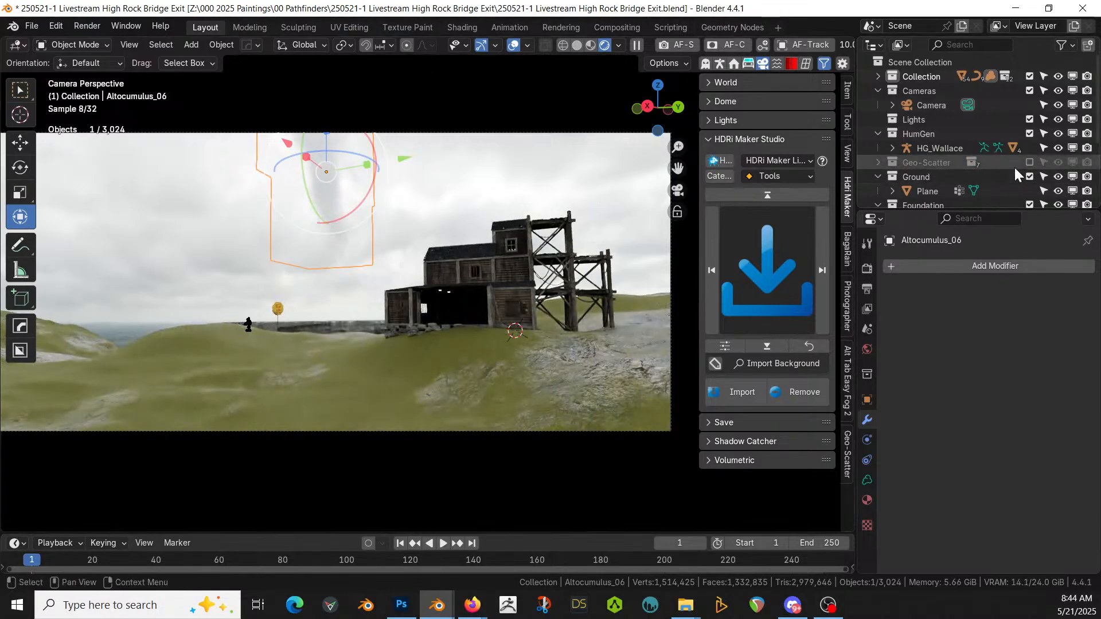
Step: Locate Altocumulus_06 in the scene hierarchy and move it into a new collection named VDB
{"action": "key", "text": "period"}
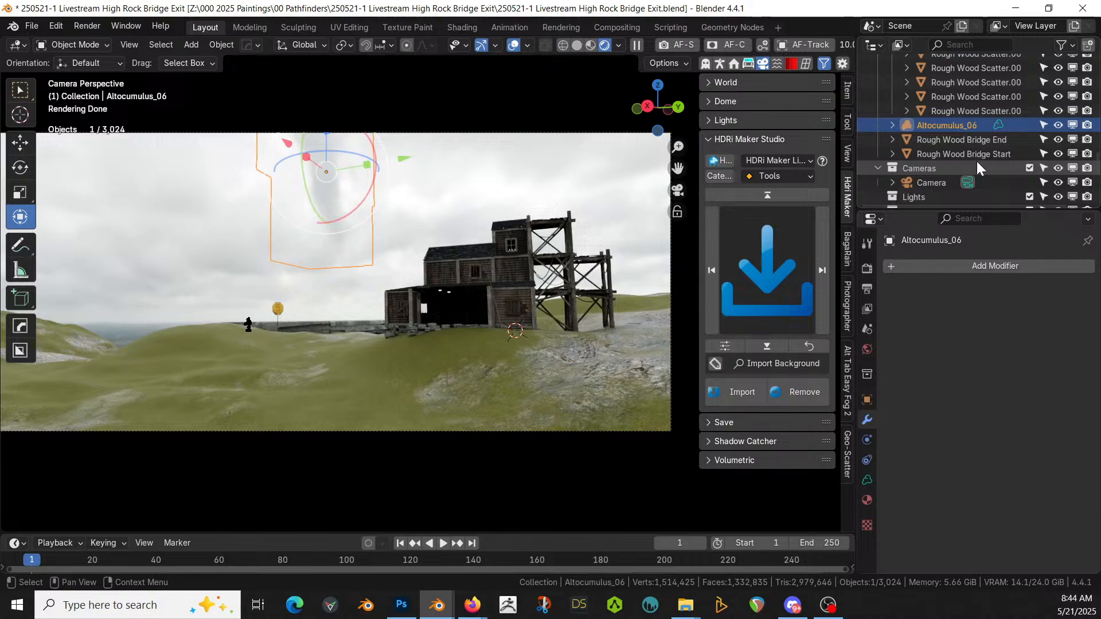
{"action": "scroll", "coordinate": [977, 163], "scroll_direction": "up", "scroll_amount": 2}
{"action": "scroll", "coordinate": [976, 161], "scroll_direction": "down", "scroll_amount": 1}
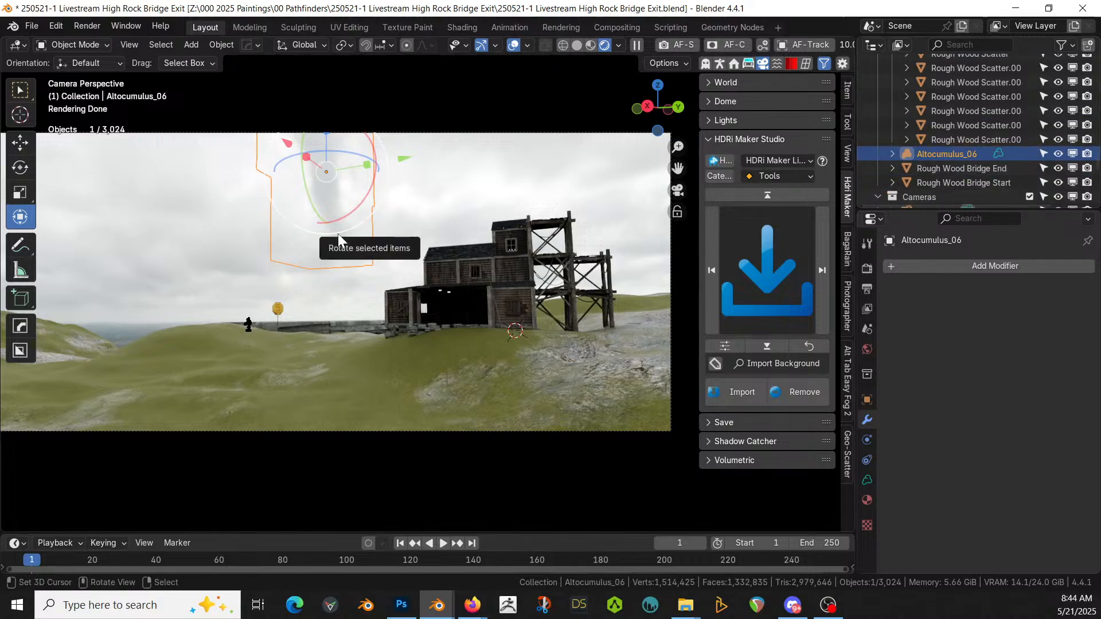
{"action": "key", "text": "m"}
{"action": "left_click", "coordinate": [311, 234]}
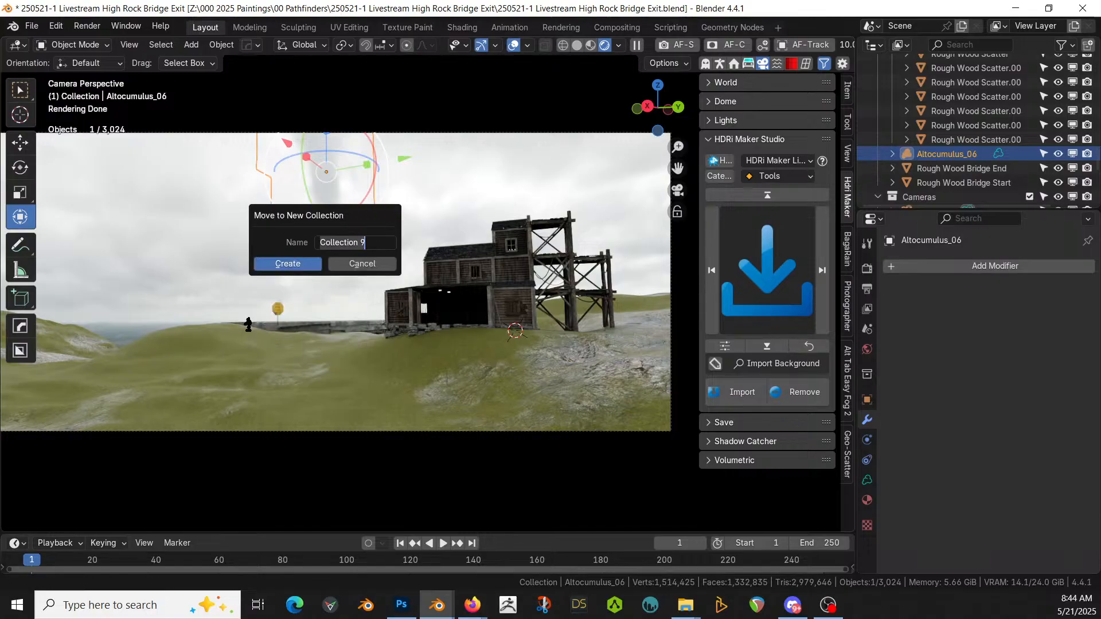
{"action": "type", "text": "VDB"}
{"action": "key", "text": "Return"}
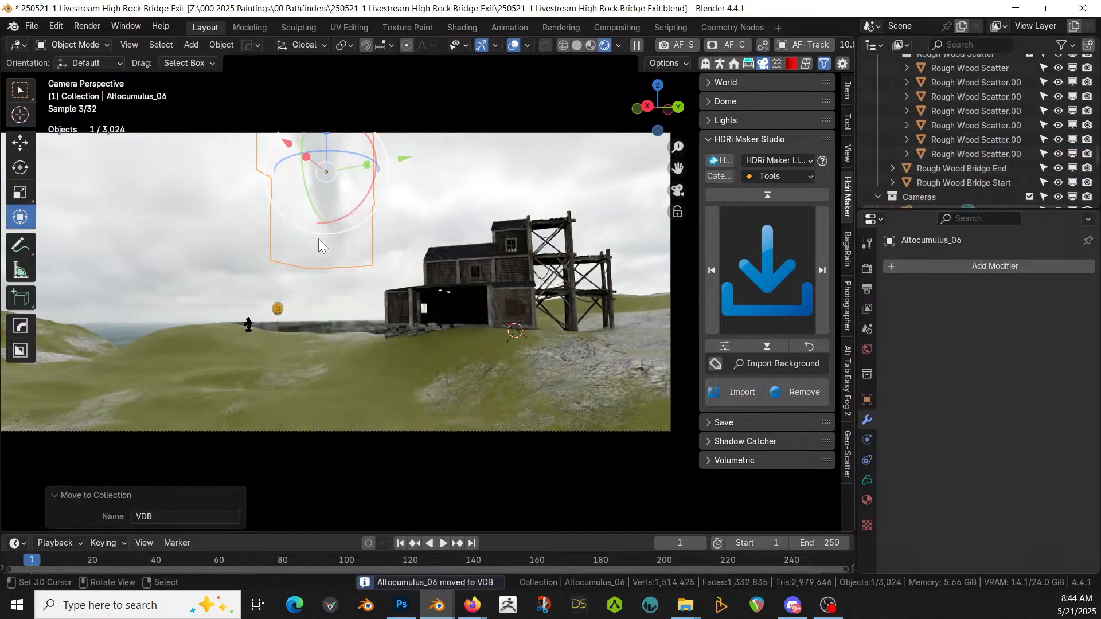
Step: Collapse the main collection named Collection and exclude it from the view layer
{"action": "scroll", "coordinate": [944, 118], "scroll_direction": "up", "scroll_amount": 6}
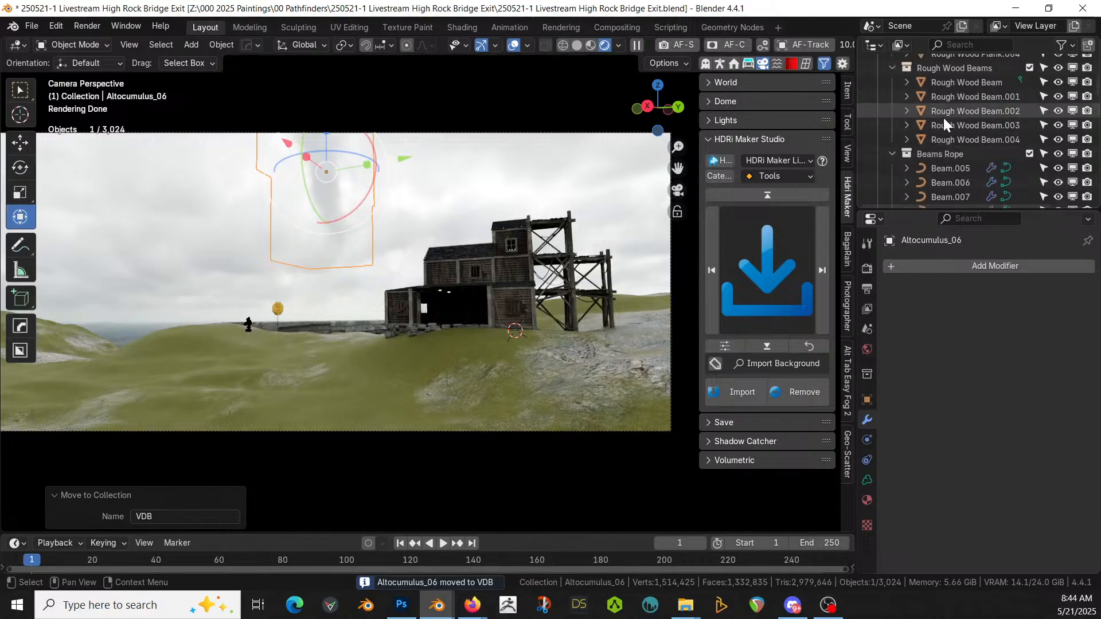
{"action": "scroll", "coordinate": [943, 118], "scroll_direction": "up", "scroll_amount": 5}
{"action": "left_click", "coordinate": [877, 76]}
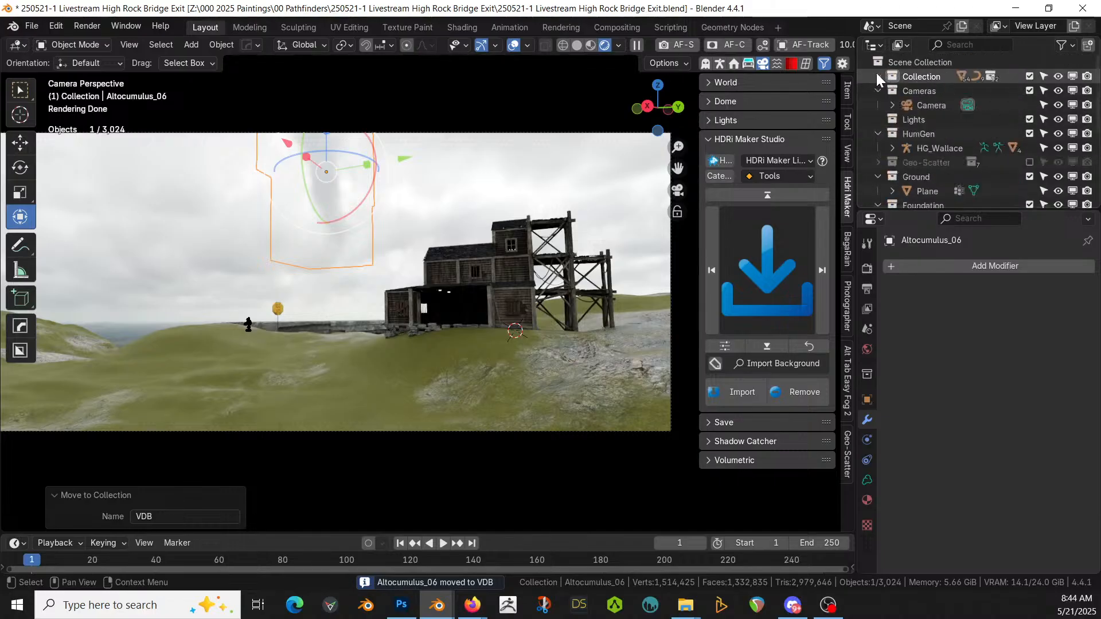
{"action": "left_click", "coordinate": [1033, 75]}
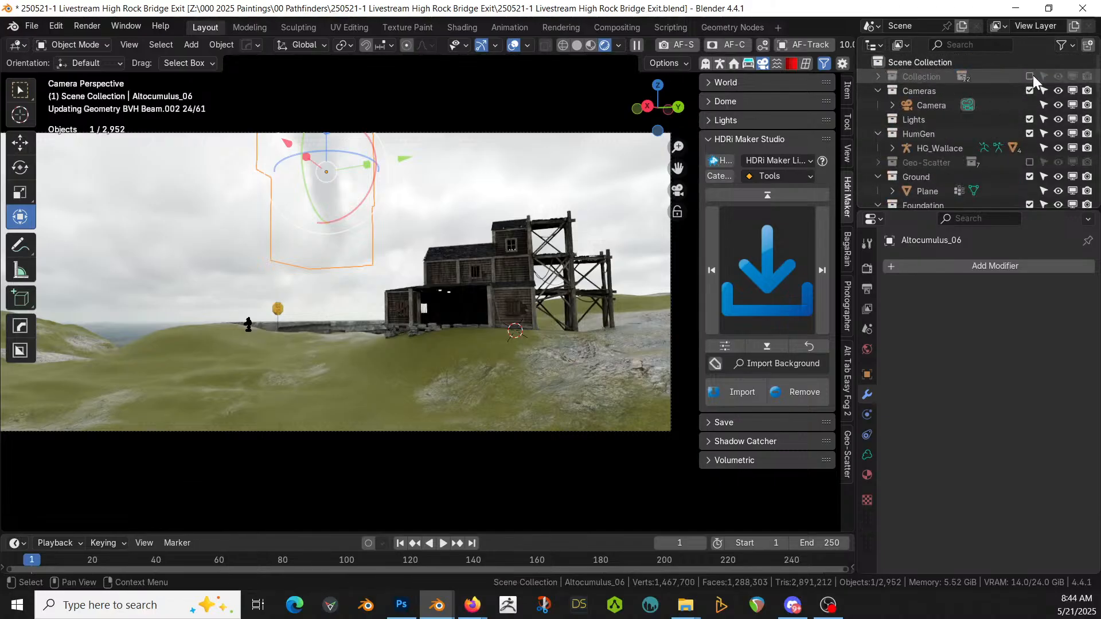
Step: Scale the Altocumulus_06 cloud by a factor of 10 and view it from directly above
{"action": "middle_click_drag", "start_coordinate": [282, 217], "coordinate": [394, 252]}
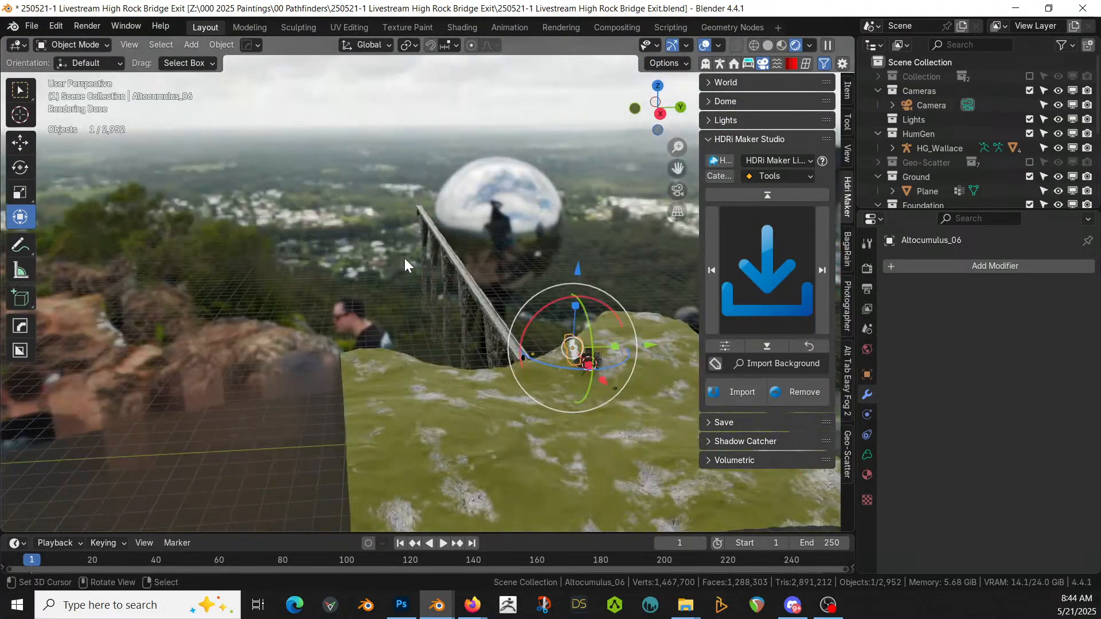
{"action": "type", "text": "s10"}
{"action": "key", "text": "Return"}
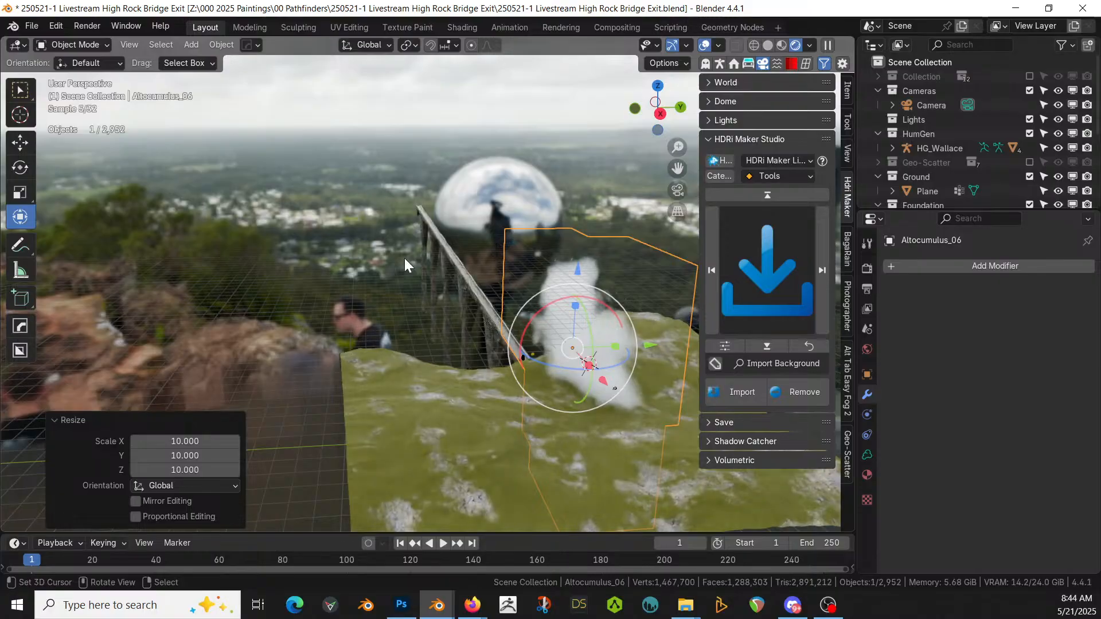
{"action": "key", "text": "KP_7"}
{"action": "scroll", "coordinate": [543, 250], "scroll_direction": "down", "scroll_amount": 2}
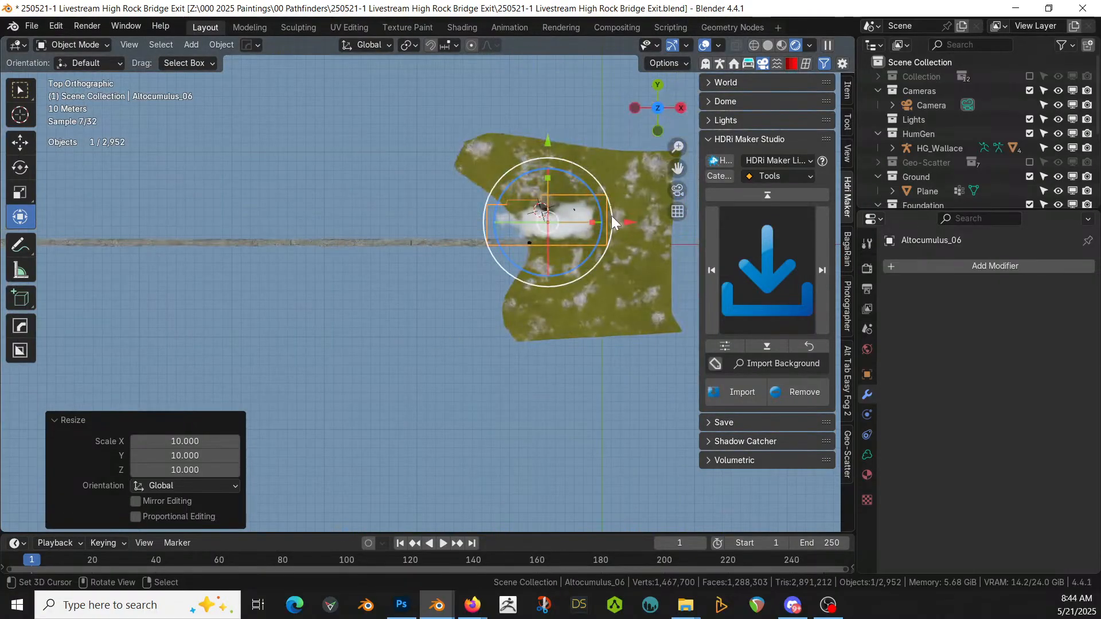
Step: Rotate the Altocumulus_06 cloud about 76° in top view and move it about -166 m in X and -32 m in Y onto the bridge
{"action": "key", "text": "r"}
{"action": "left_click", "coordinate": [564, 279]}
{"action": "key", "text": "g"}
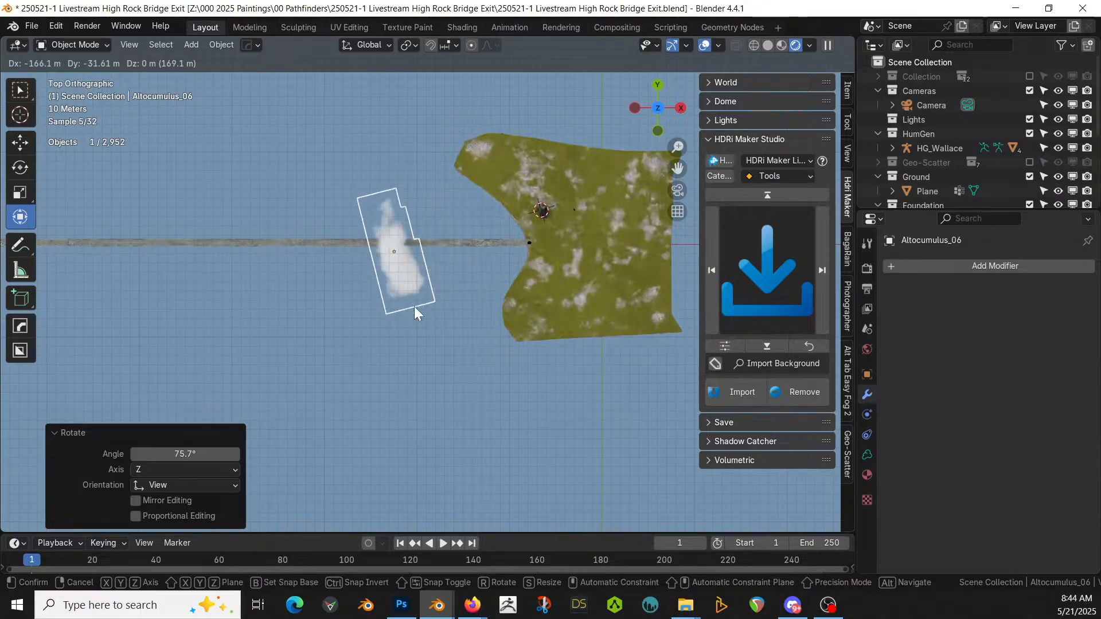
{"action": "left_click", "coordinate": [414, 306]}
Step: Reposition the cloud in camera view by about 60 m in X, -121 m in Y and -9 m in Z, away from the building
{"action": "key", "text": "KP_0"}
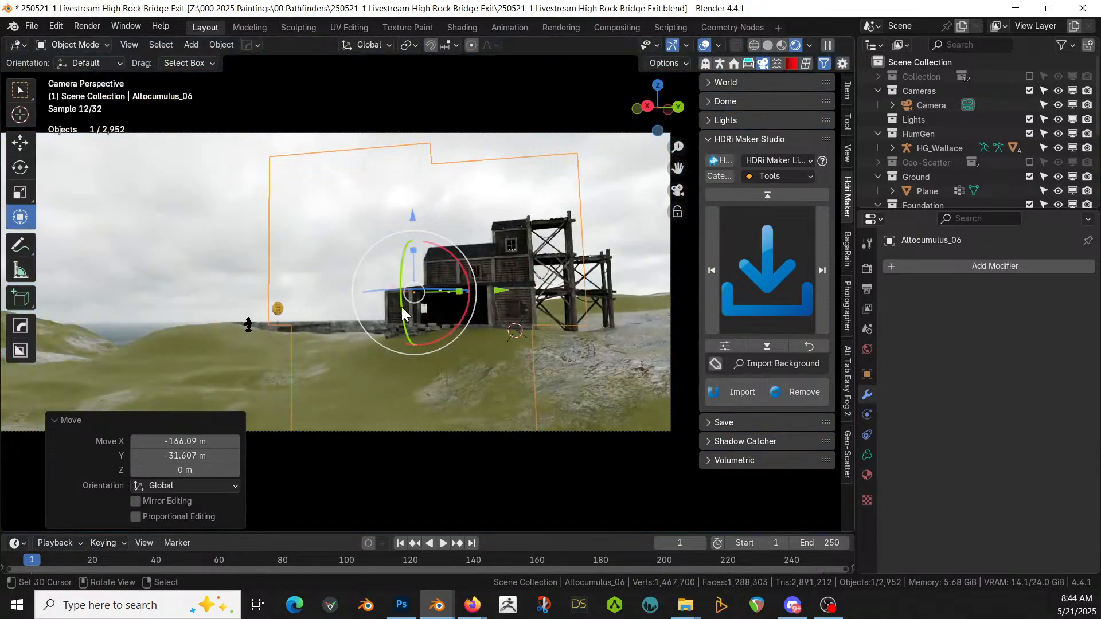
{"action": "key", "text": "g"}
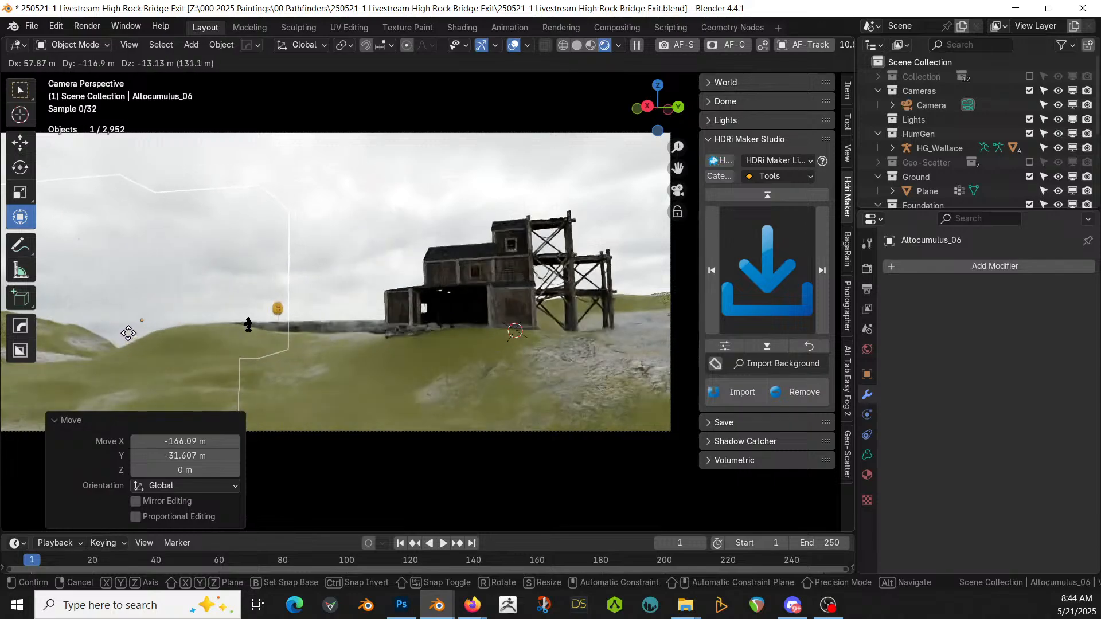
{"action": "left_click", "coordinate": [119, 322]}
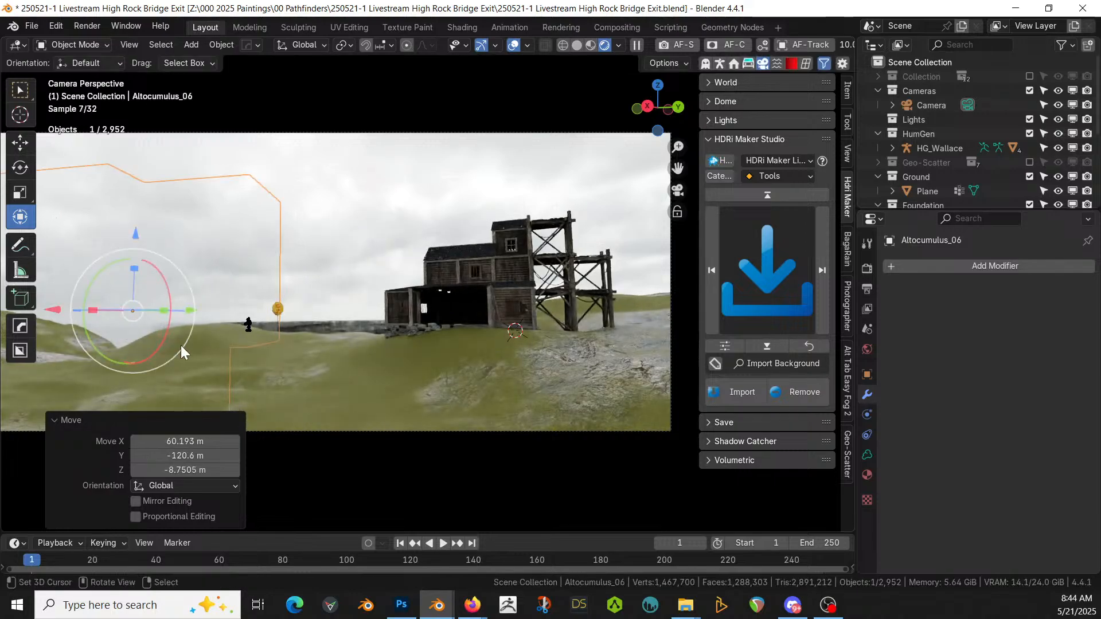
Step: Place two duplicates of the cloud in a row toward the bridge, the second linked and offset about -22 m in X and 85 m in Y
{"action": "key", "text": "KP_7"}
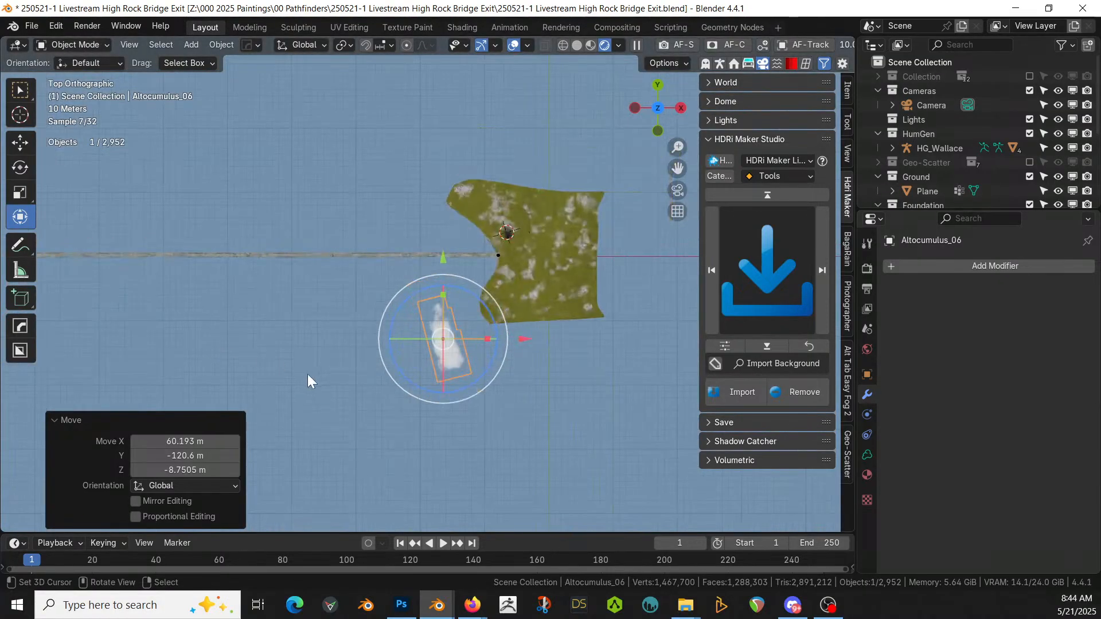
{"action": "key", "text": "shift+d"}
{"action": "left_click", "coordinate": [351, 324]}
{"action": "key", "text": "alt+d"}
{"action": "left_click", "coordinate": [370, 284]}
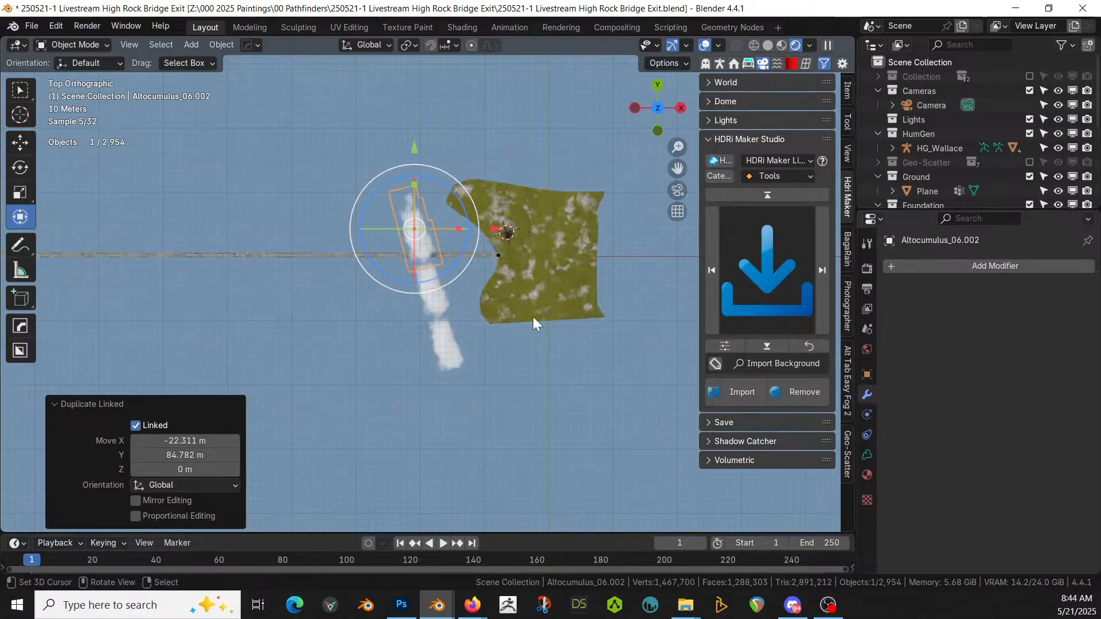
Step: Rotate the newest cloud copy about 22° and move it beside the ground's edge on the +Y side of the bridge
{"action": "key", "text": "r"}
{"action": "left_click", "coordinate": [510, 362]}
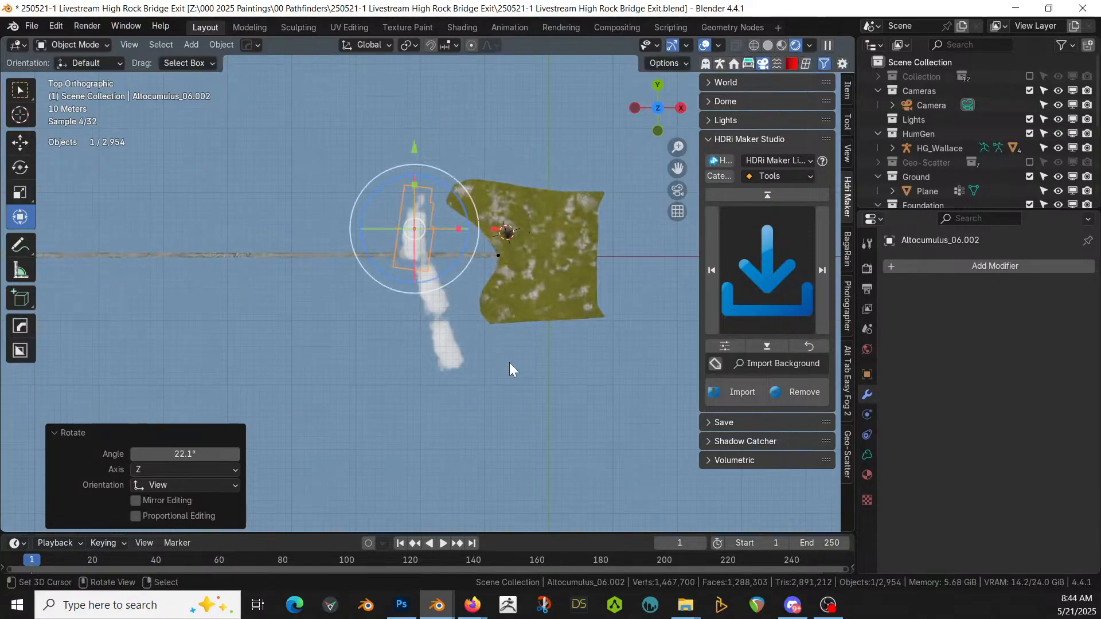
{"action": "key", "text": "g"}
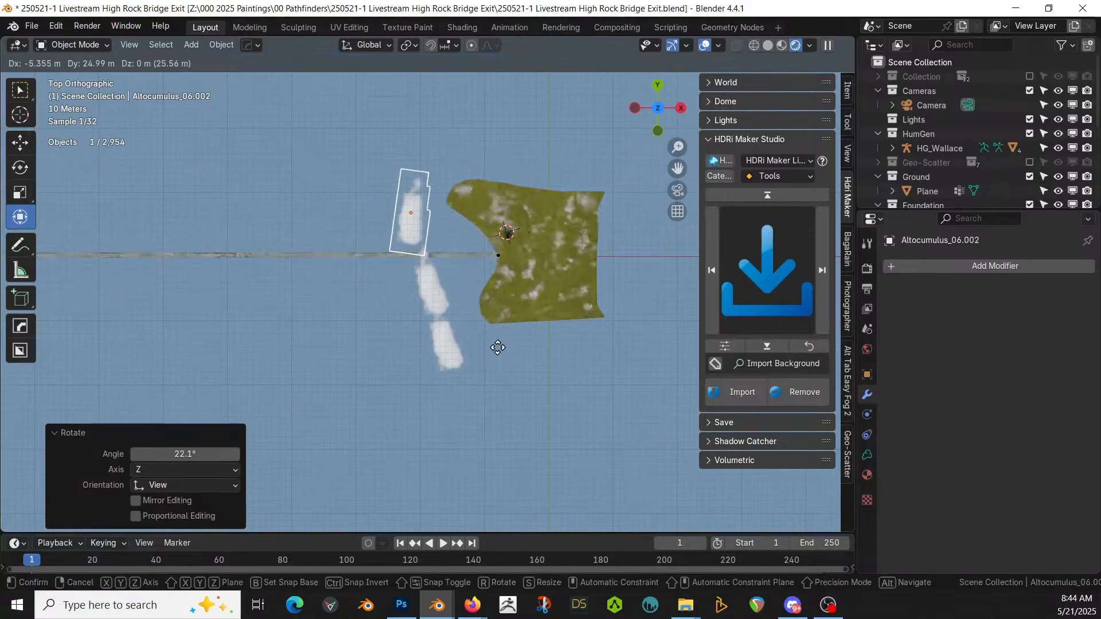
{"action": "left_click", "coordinate": [538, 357]}
Step: Move the middle cloud about -29 m in X and 17 m in Y, and add a linked duplicate 148 m along Y, rotated about 24°
{"action": "left_click", "coordinate": [437, 310]}
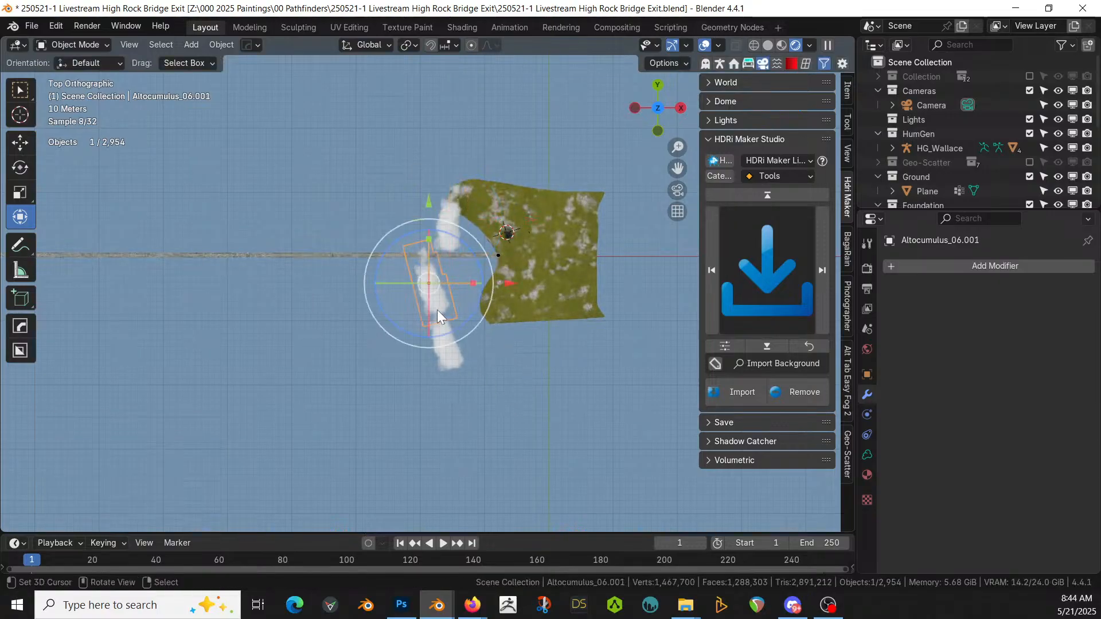
{"action": "key", "text": "g"}
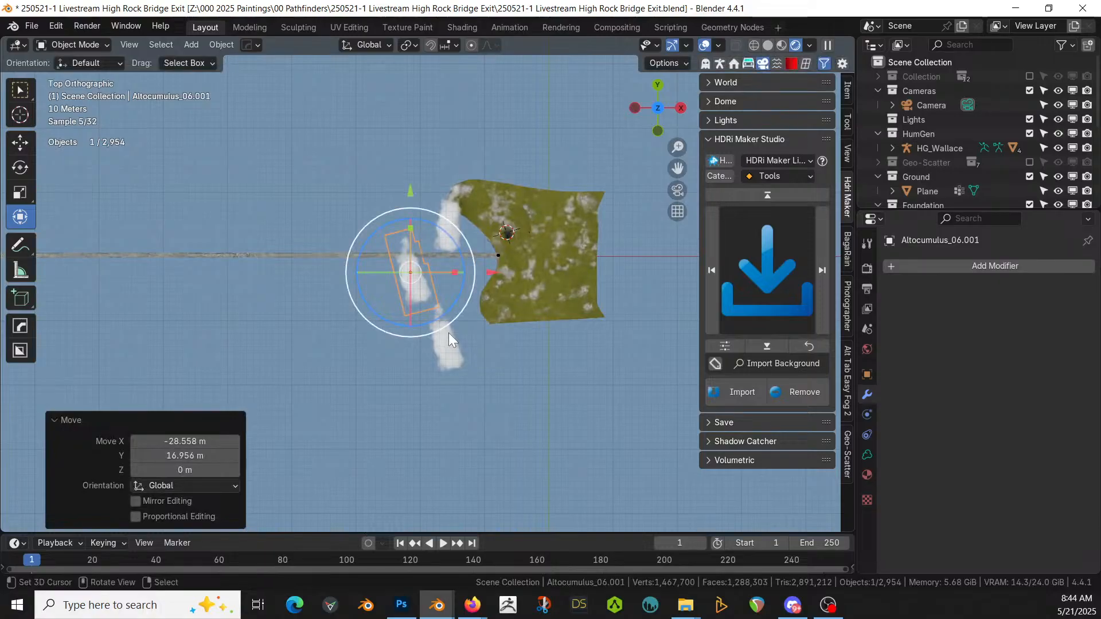
{"action": "key", "text": "shift+d"}
{"action": "left_click", "coordinate": [437, 246]}
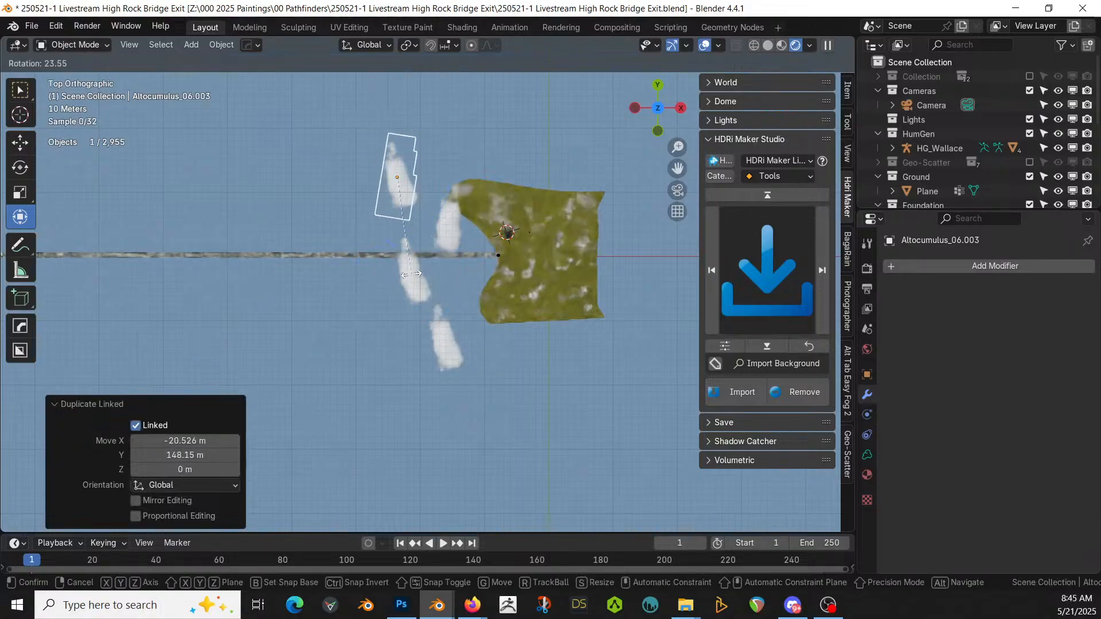
{"action": "key", "text": "r"}
{"action": "left_click", "coordinate": [410, 274]}
Step: Examine the cloud arrangement from the camera and in perspective, check the VDB collection's contents, and switch the viewport to solid shading
{"action": "key", "text": "KP_0"}
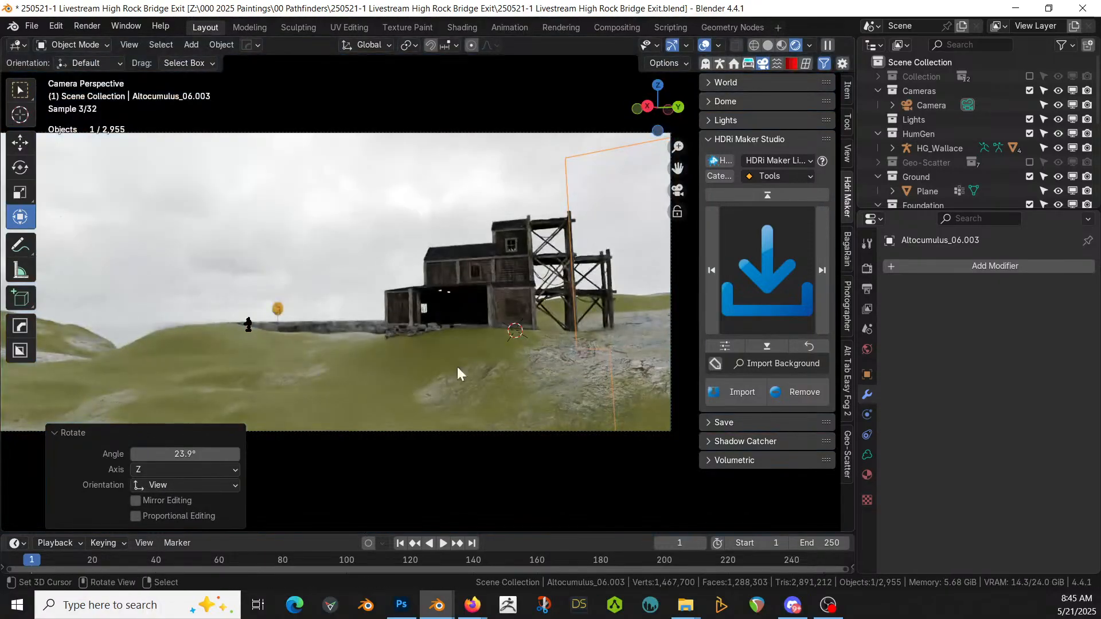
{"action": "middle_click_drag", "start_coordinate": [398, 408], "coordinate": [429, 421]}
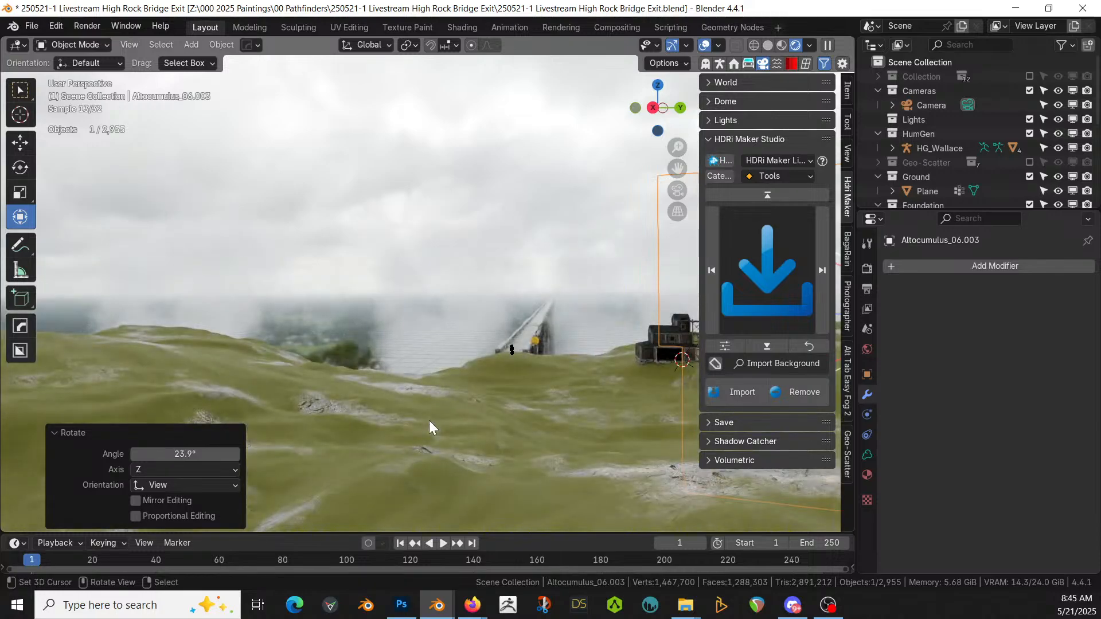
{"action": "key", "text": "KP_0"}
{"action": "middle_click_drag", "start_coordinate": [376, 429], "coordinate": [428, 353]}
{"action": "scroll", "coordinate": [958, 150], "scroll_direction": "down", "scroll_amount": 2}
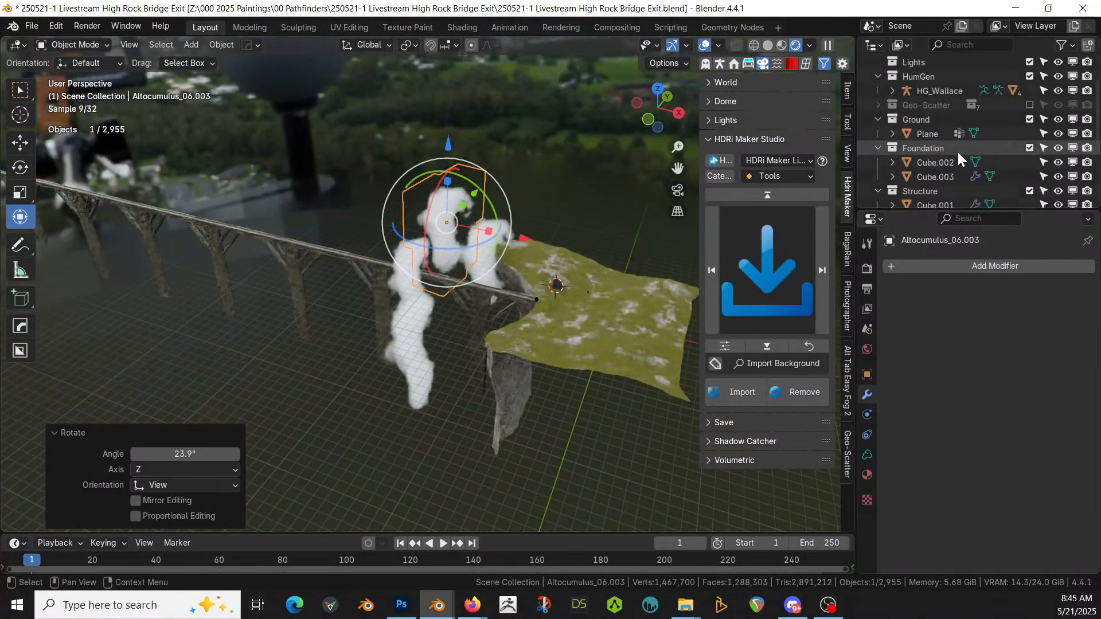
{"action": "scroll", "coordinate": [957, 150], "scroll_direction": "down", "scroll_amount": 3}
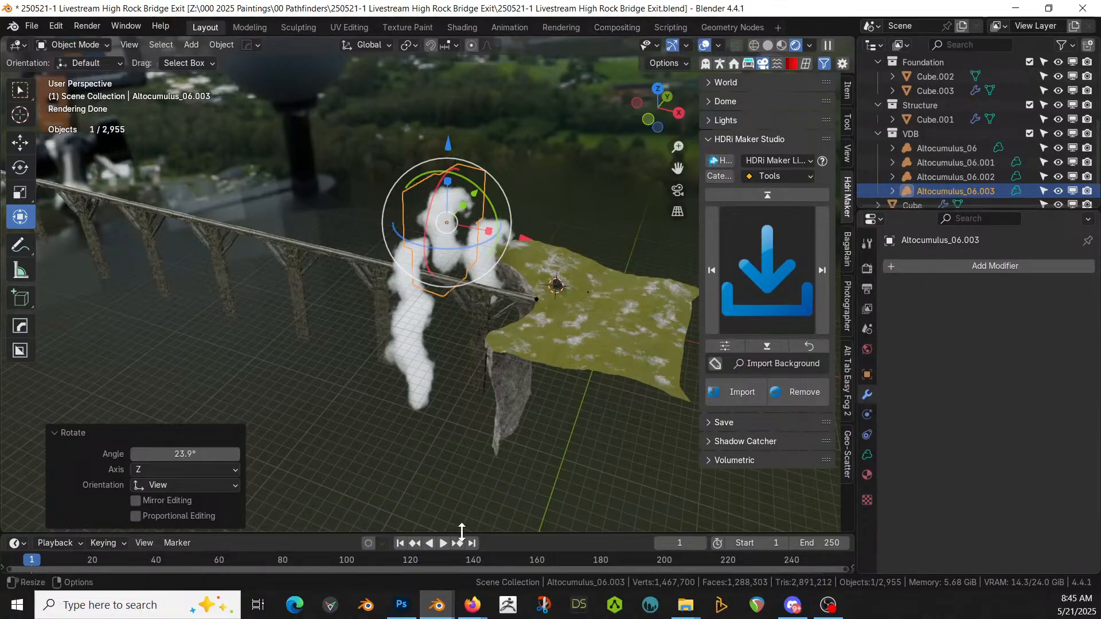
{"action": "key", "text": "z"}
{"action": "key", "text": "6"}
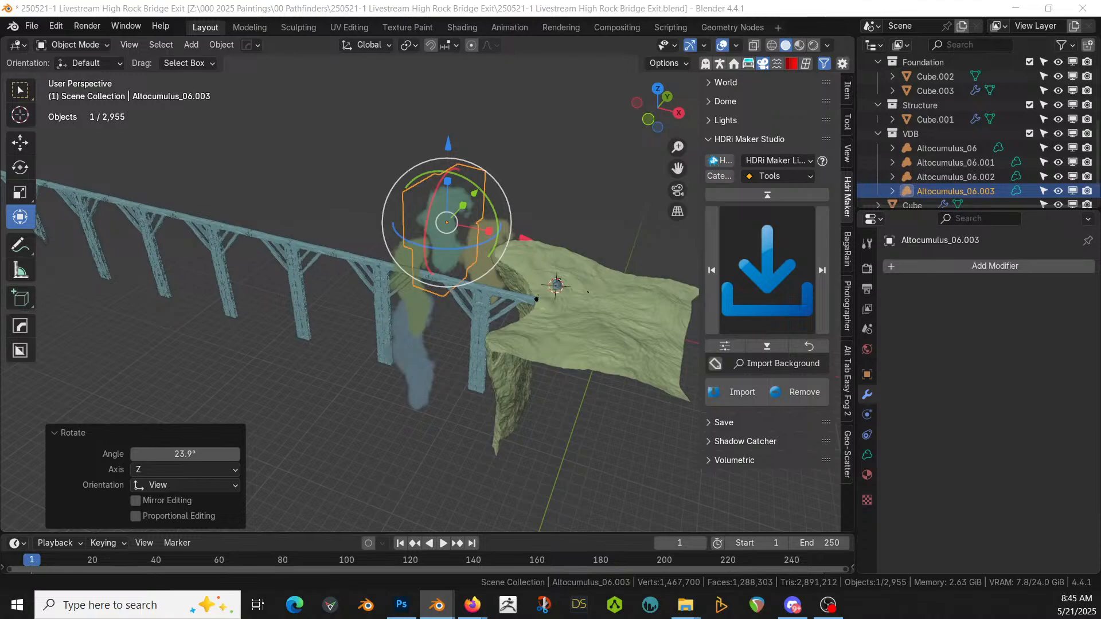
Step: Bring the Cumulonimbus_03 cloud file into the scene near the bridge and scale it by 20
{"action": "left_click_drag", "start_coordinate": [63, 618], "coordinate": [264, 308]}
{"action": "type", "text": "s"}
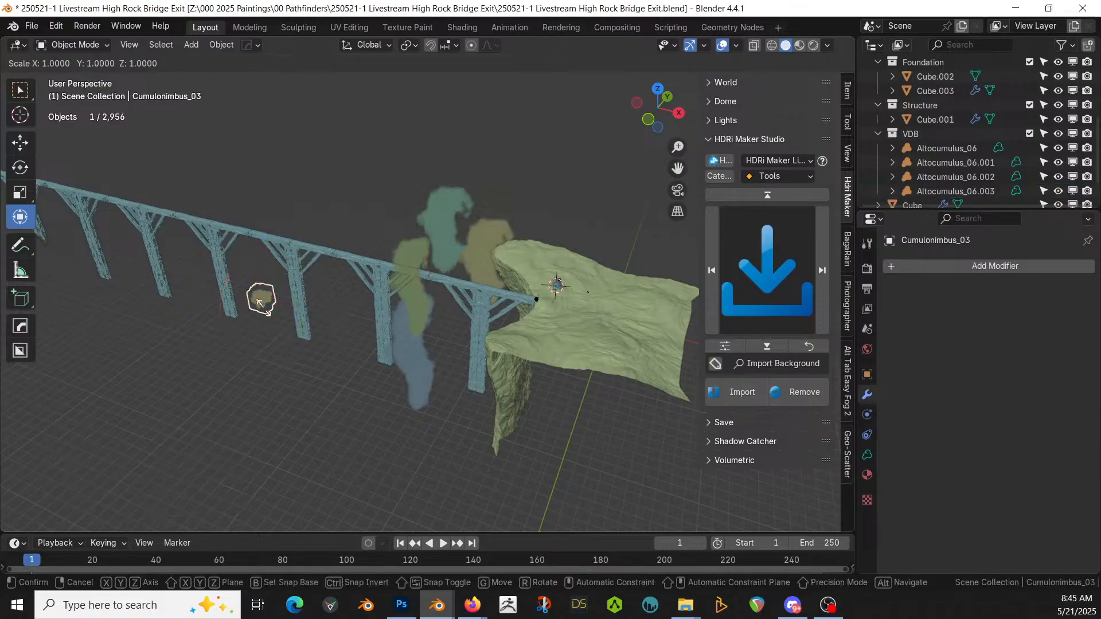
{"action": "type", "text": "20"}
{"action": "key", "text": "Return"}
Step: Move the Cumulonimbus_03 cloud about -110 m in X and -100 m in Y in top view
{"action": "middle_click_drag", "start_coordinate": [540, 404], "coordinate": [480, 426]}
{"action": "key", "text": "KP_7"}
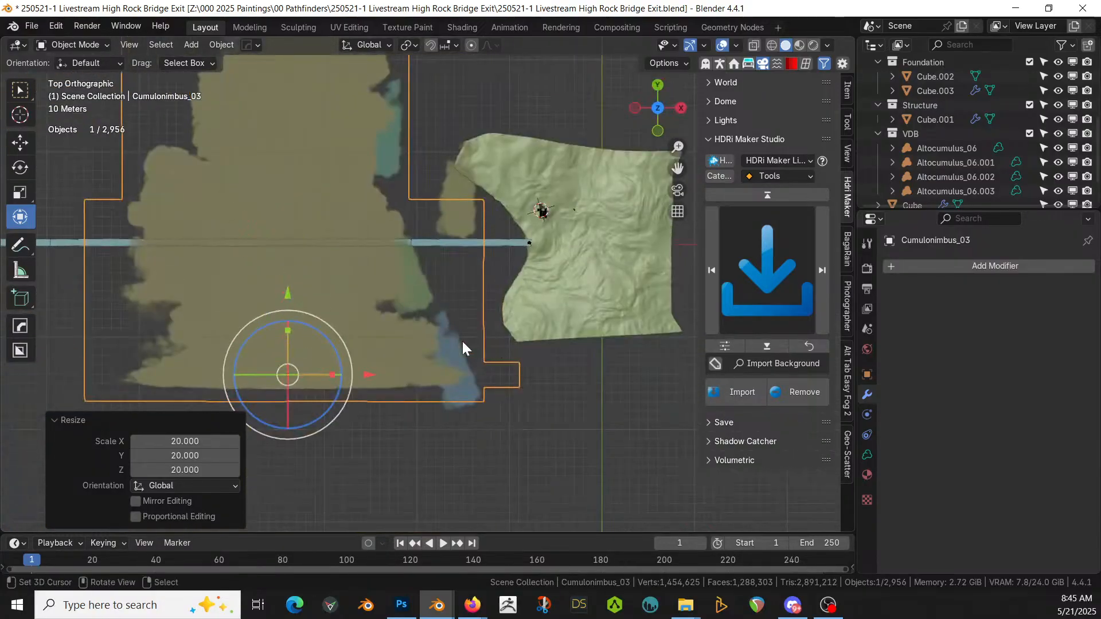
{"action": "key", "text": "h"}
{"action": "key", "text": "ctrl+z"}
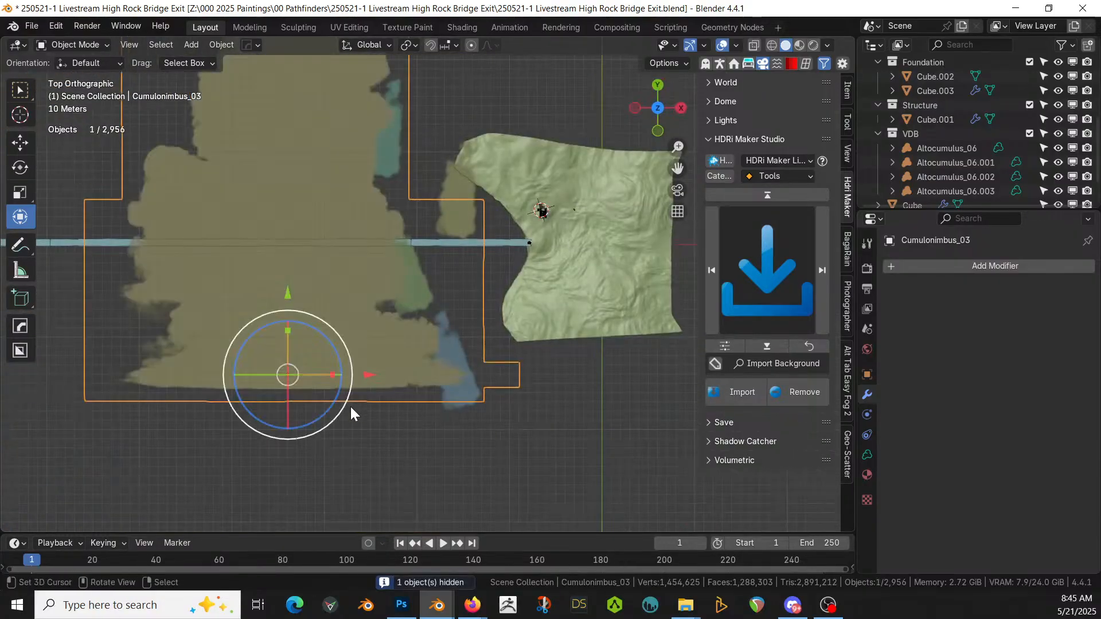
{"action": "key", "text": "g"}
{"action": "left_click", "coordinate": [250, 448]}
Step: Clear the cumulonimbus cloud's rotation and rotate it 90° about the X axis
{"action": "middle_click_drag", "start_coordinate": [310, 310], "coordinate": [219, 233]}
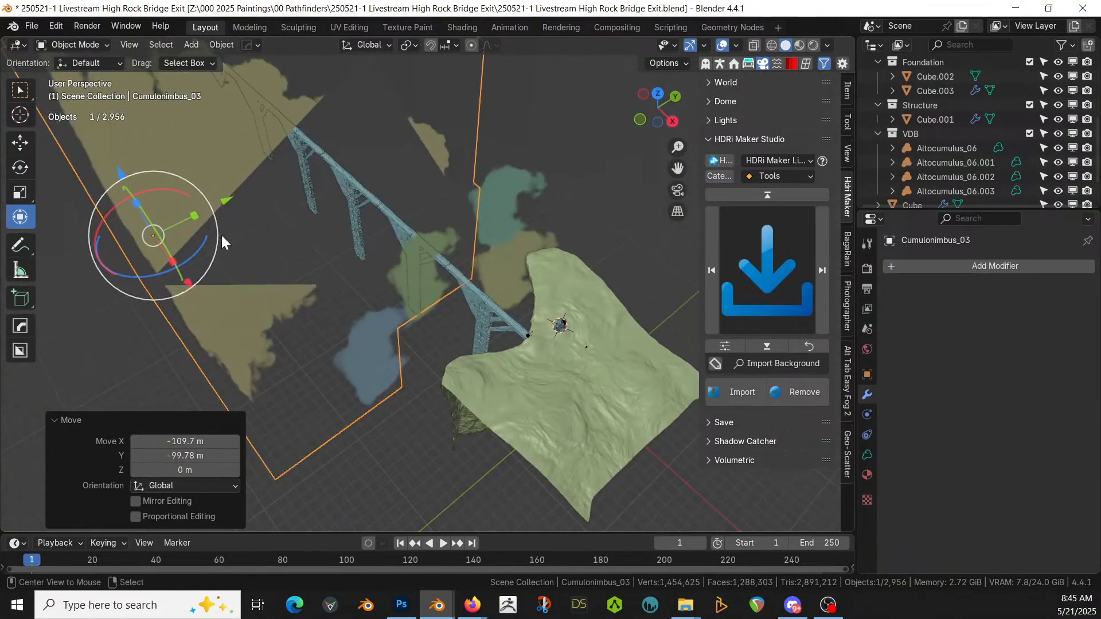
{"action": "key", "text": "alt+r"}
{"action": "type", "text": "r"}
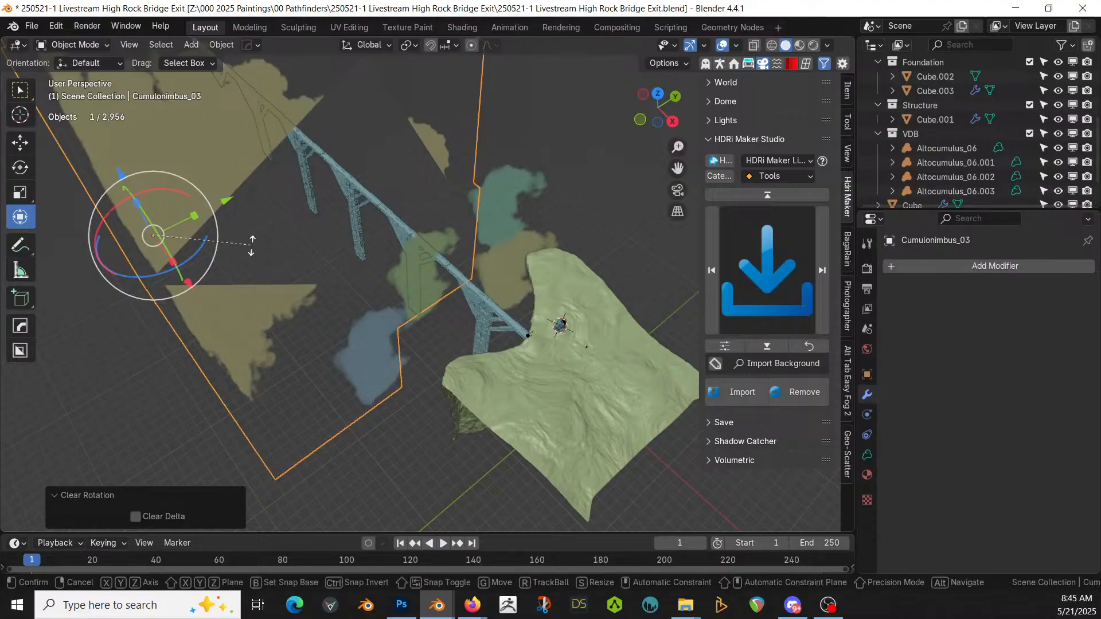
{"action": "type", "text": "x90"}
{"action": "key", "text": "Return"}
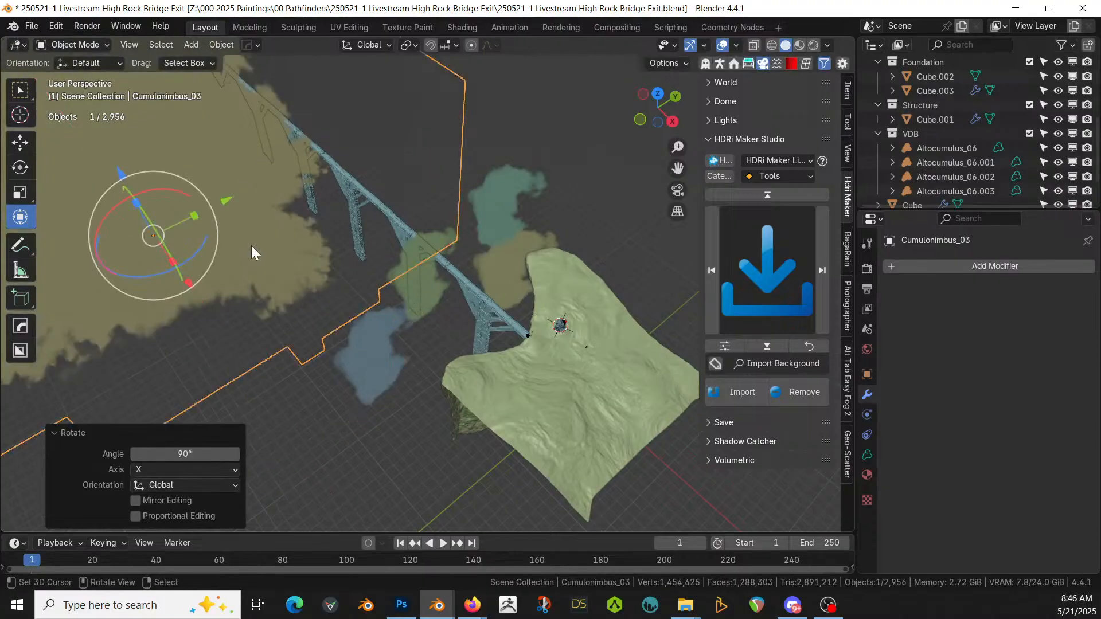
Step: Switch the viewport to rendered shading and inspect the cumulonimbus cloud from a low angle
{"action": "key", "text": "z"}
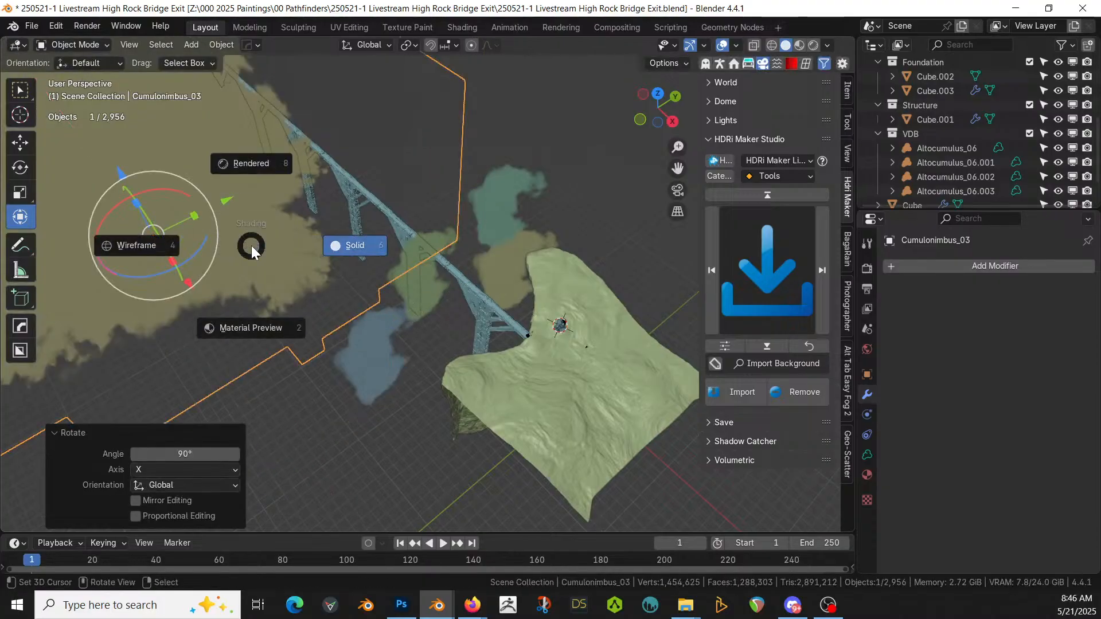
{"action": "key", "text": "8"}
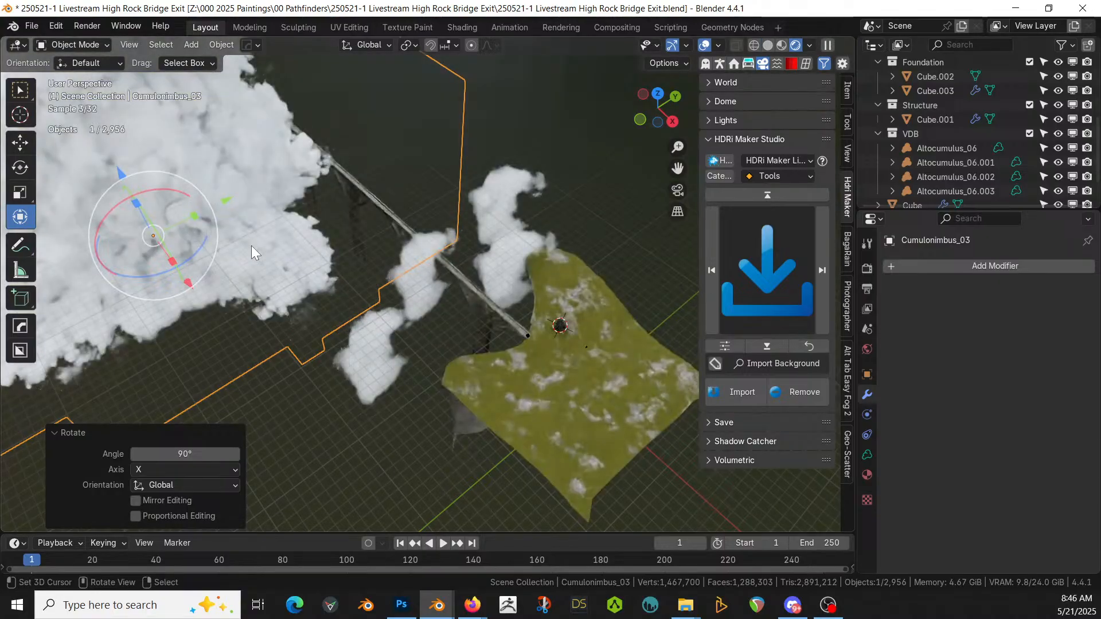
{"action": "middle_click_drag", "start_coordinate": [334, 264], "coordinate": [303, 177]}
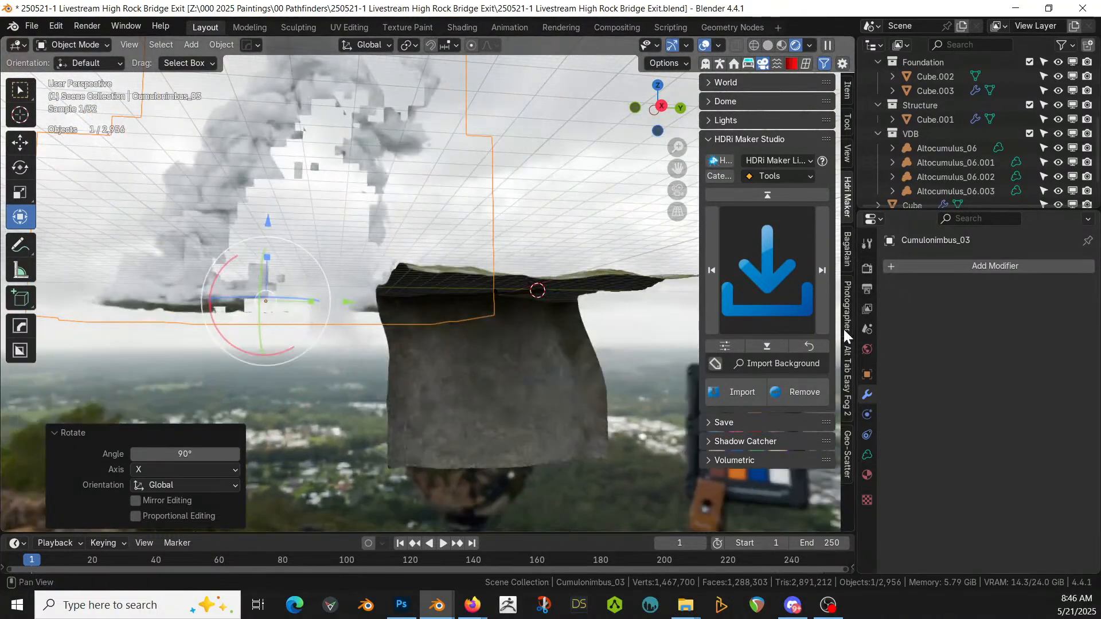
Step: Set the camera's clip end to 2 km and its clip start to 2 m
{"action": "left_click", "coordinate": [845, 301]}
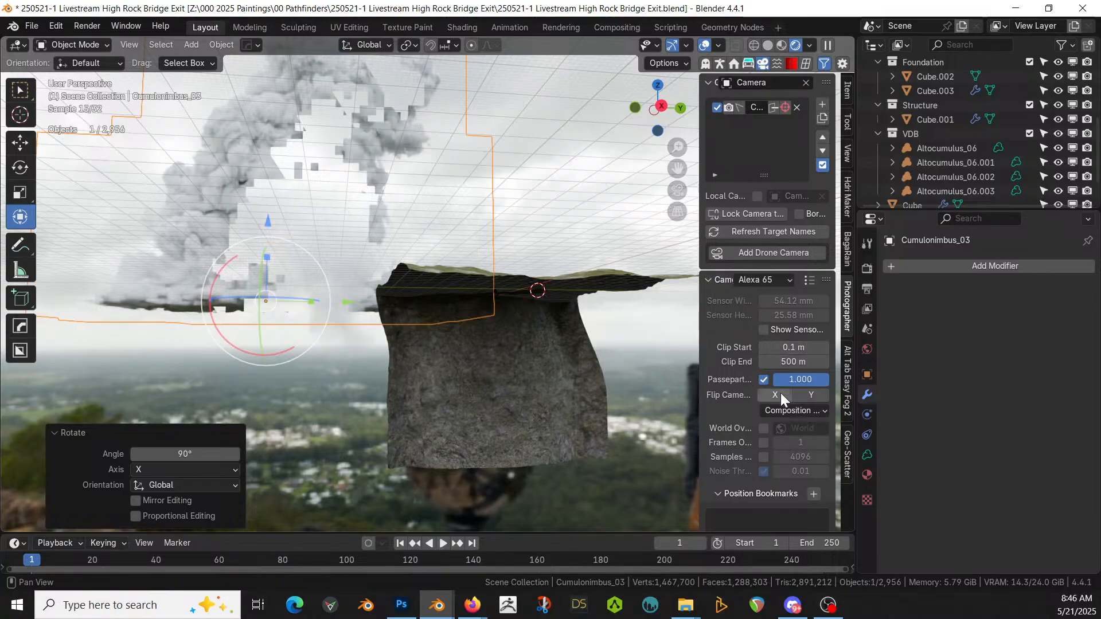
{"action": "left_click", "coordinate": [793, 361]}
{"action": "type", "text": "2km"}
{"action": "key", "text": "Return"}
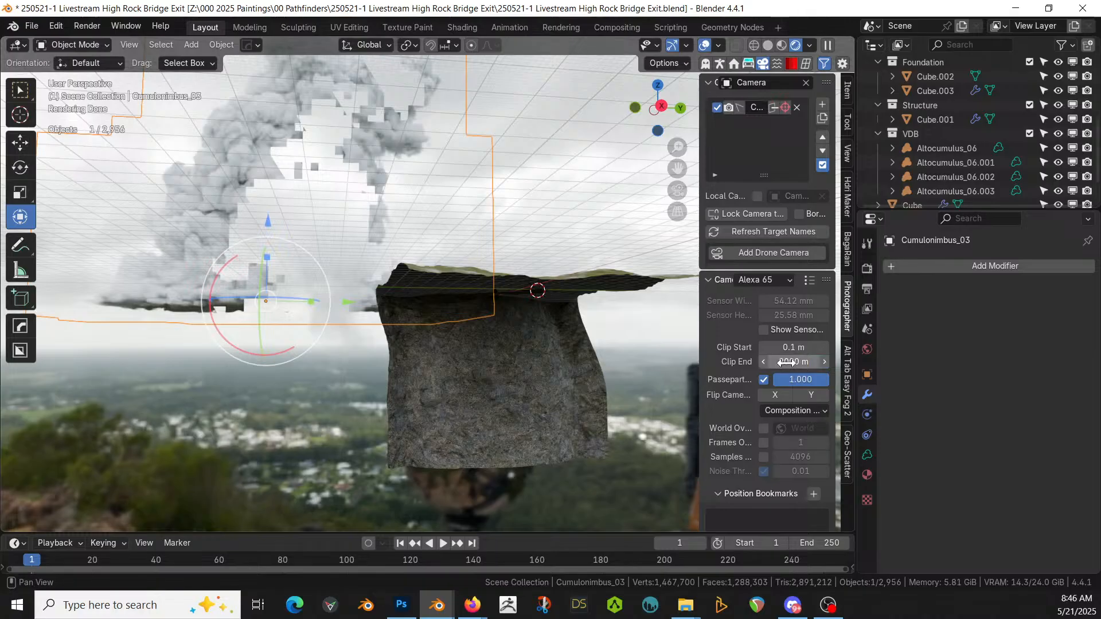
{"action": "middle_click_drag", "start_coordinate": [205, 116], "coordinate": [465, 323]}
{"action": "left_click", "coordinate": [797, 348]}
{"action": "type", "text": "2"}
{"action": "key", "text": "Return"}
Step: Move the cumulonimbus cloud in camera view by about 58 m in X, -135 m in Y and -110 m in Z, behind the hills
{"action": "middle_click_drag", "start_coordinate": [380, 240], "coordinate": [294, 228]}
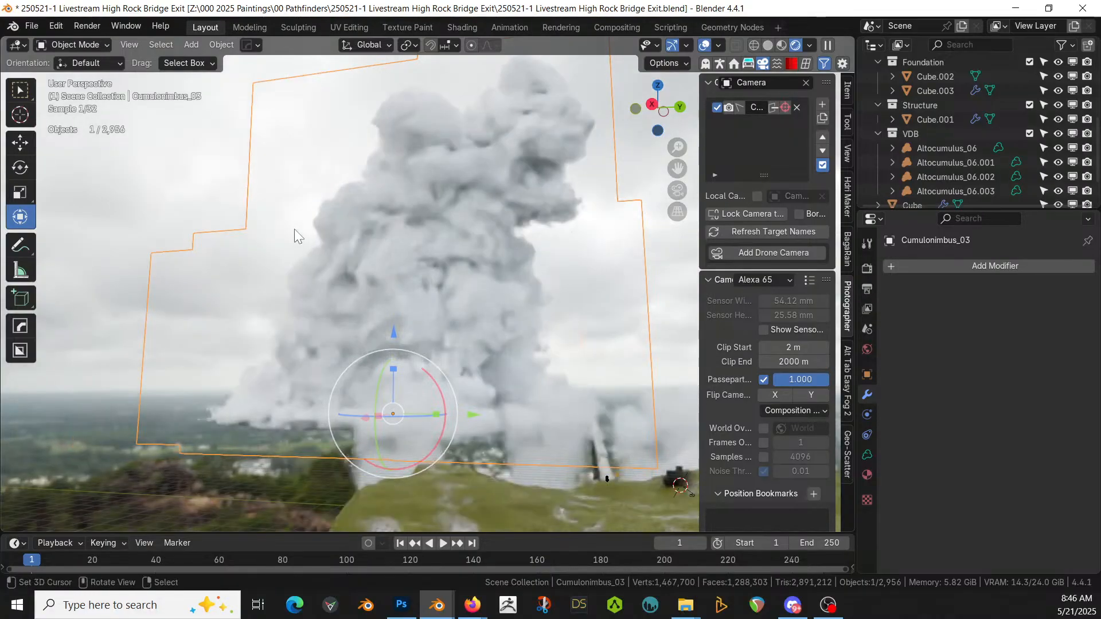
{"action": "key", "text": "KP_0"}
{"action": "key", "text": "g"}
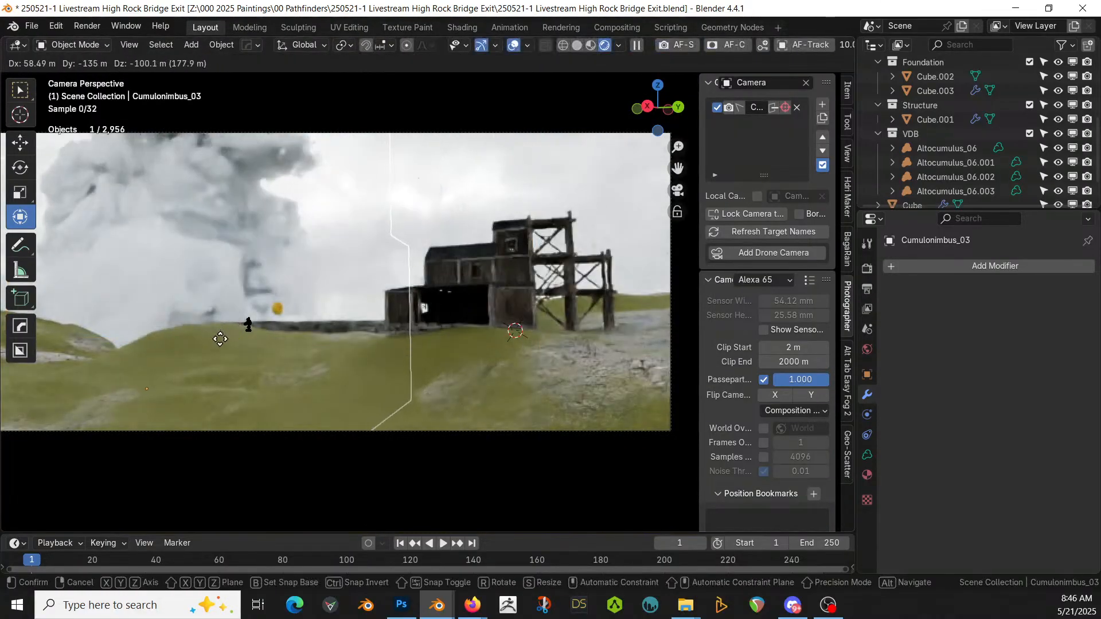
{"action": "left_click", "coordinate": [220, 347]}
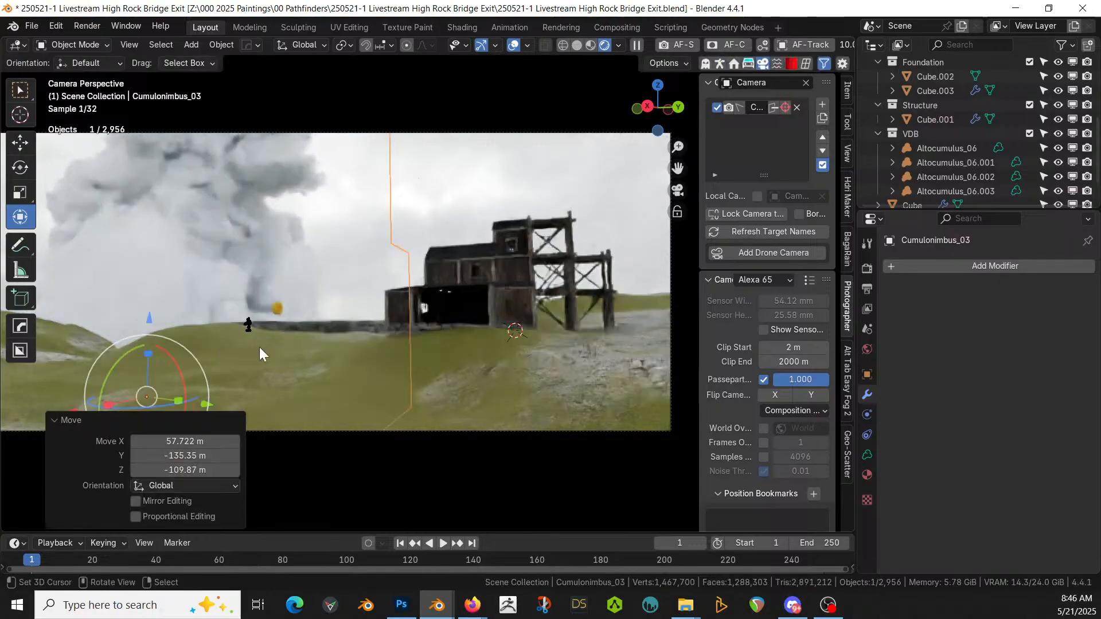
Step: Add a linked duplicate of the cumulonimbus cloud about -378 m in X and 414 m in Y away, and rotate it about 102°
{"action": "key", "text": "KP_0"}
{"action": "scroll", "coordinate": [307, 361], "scroll_direction": "down", "scroll_amount": 3}
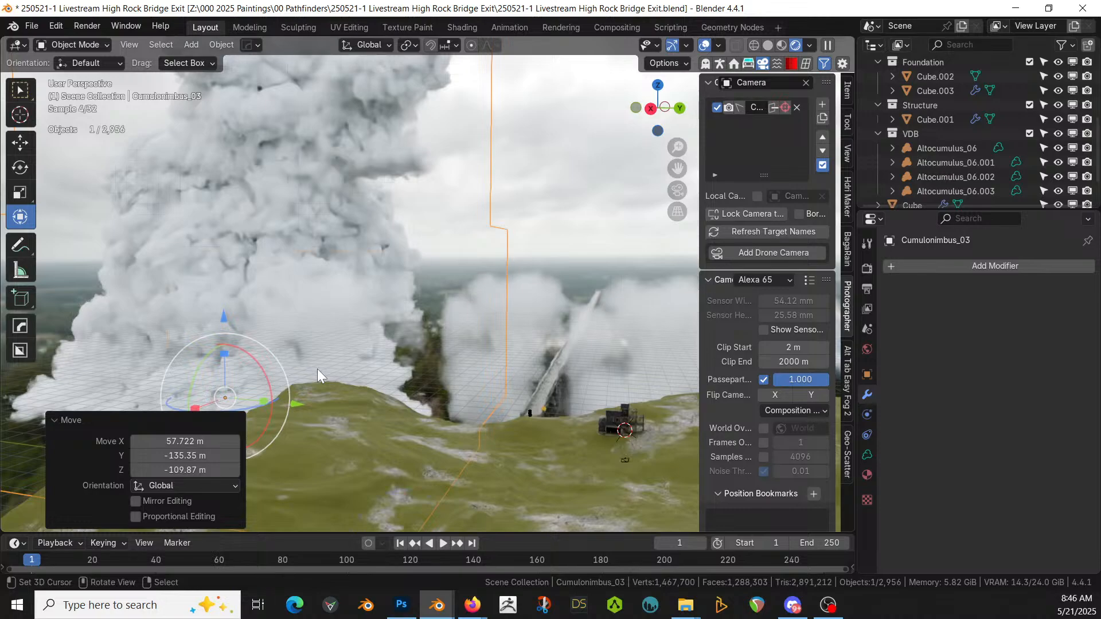
{"action": "key", "text": "KP_7"}
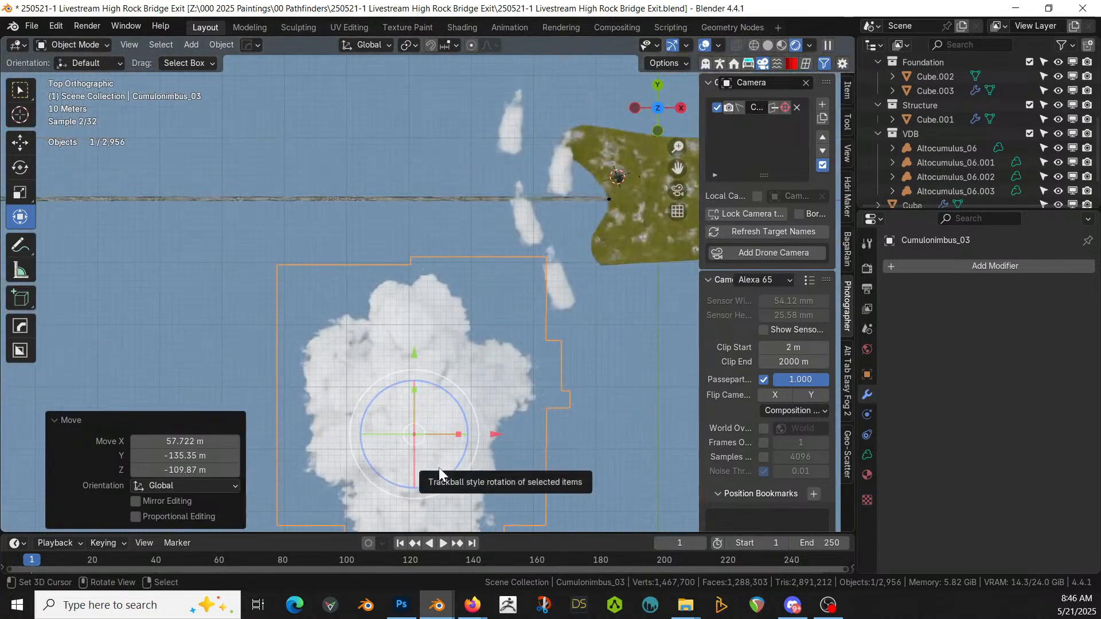
{"action": "key", "text": "shift+d"}
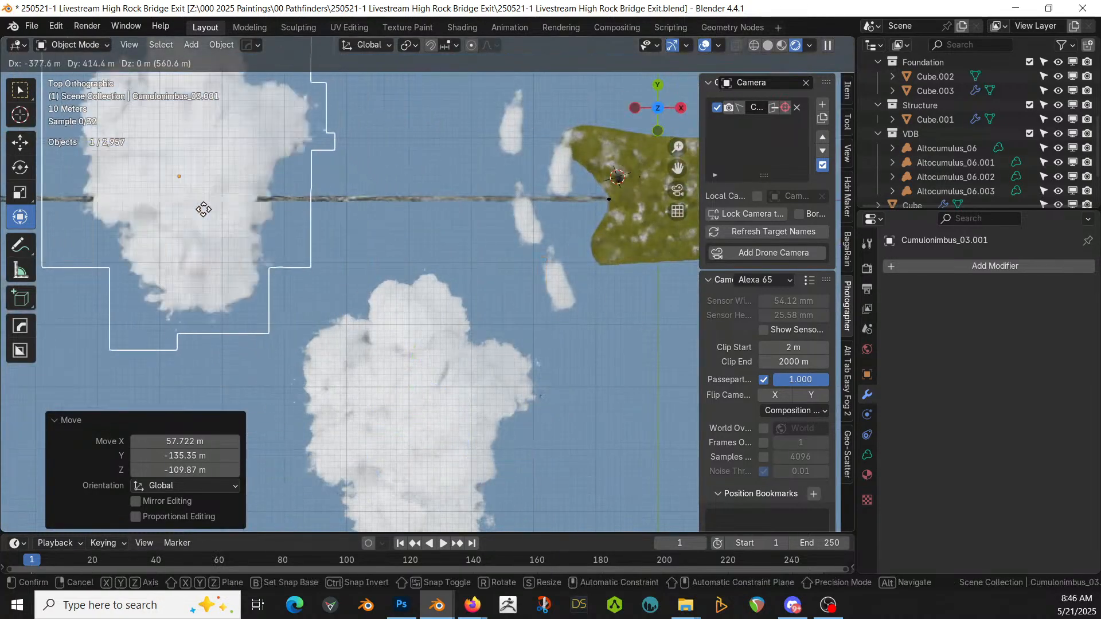
{"action": "left_click", "coordinate": [204, 209]}
{"action": "key", "text": "r"}
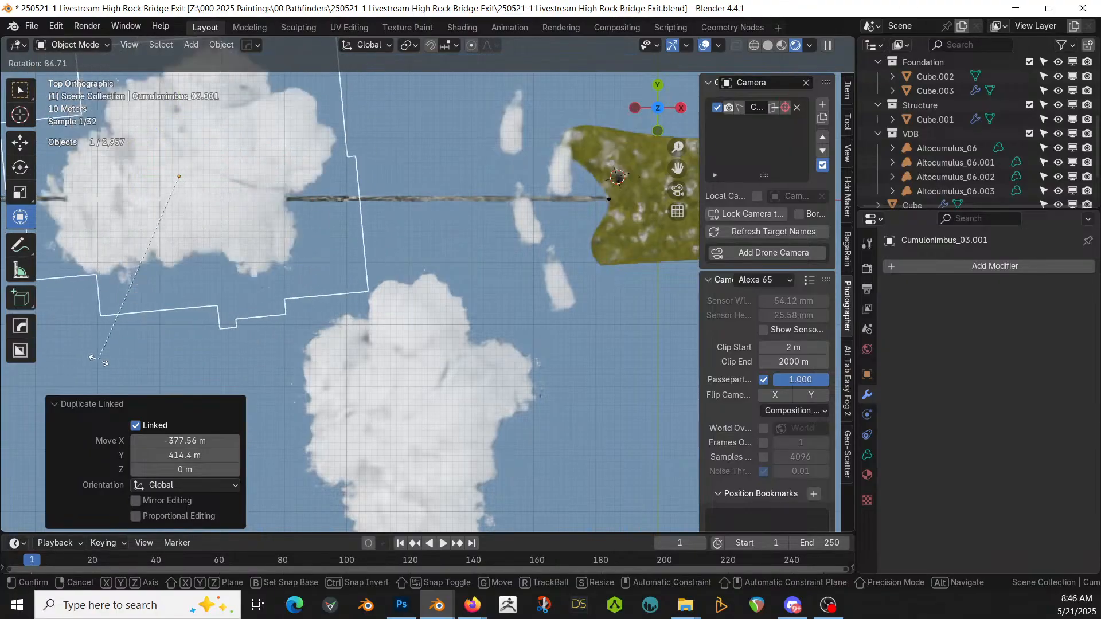
{"action": "left_click", "coordinate": [23, 360]}
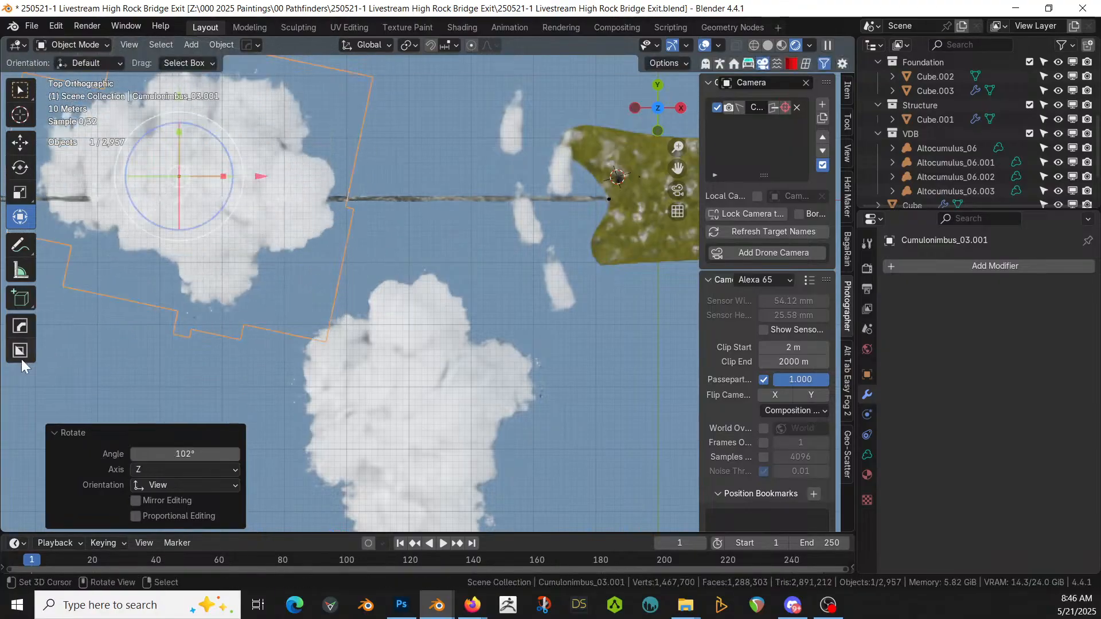
Step: Check the two cumulonimbus clouds from the camera and from above, and lower both by about 103 m along Z
{"action": "scroll", "coordinate": [398, 349], "scroll_direction": "down", "scroll_amount": 2}
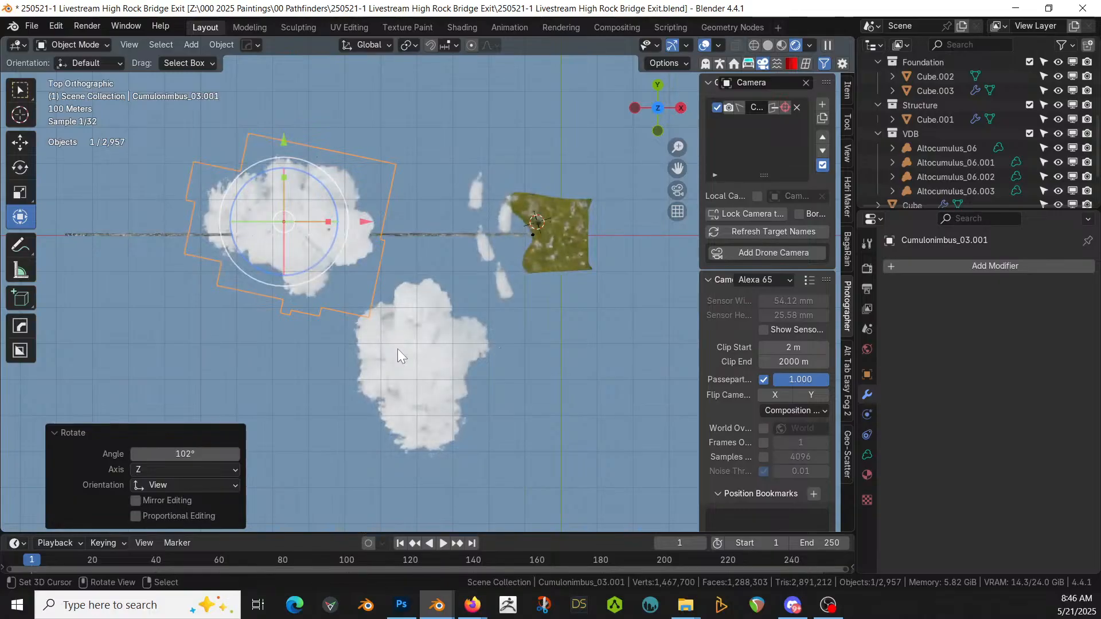
{"action": "key", "text": "KP_0"}
{"action": "middle_click_drag", "start_coordinate": [419, 356], "coordinate": [443, 354]}
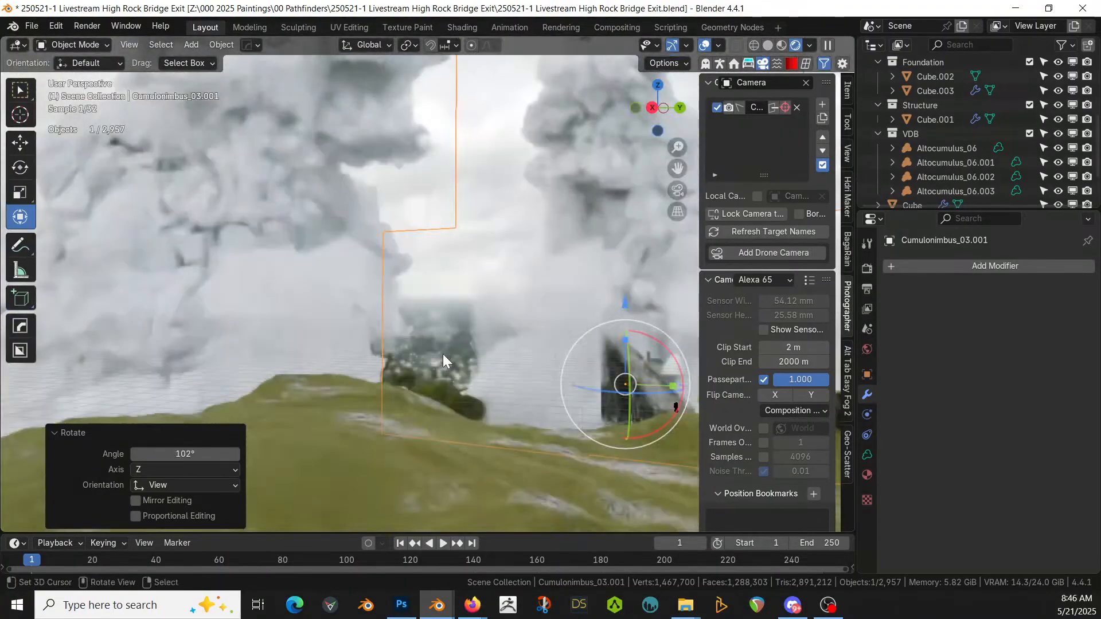
{"action": "middle_click_drag", "start_coordinate": [462, 350], "coordinate": [351, 341], "text": "shift"}
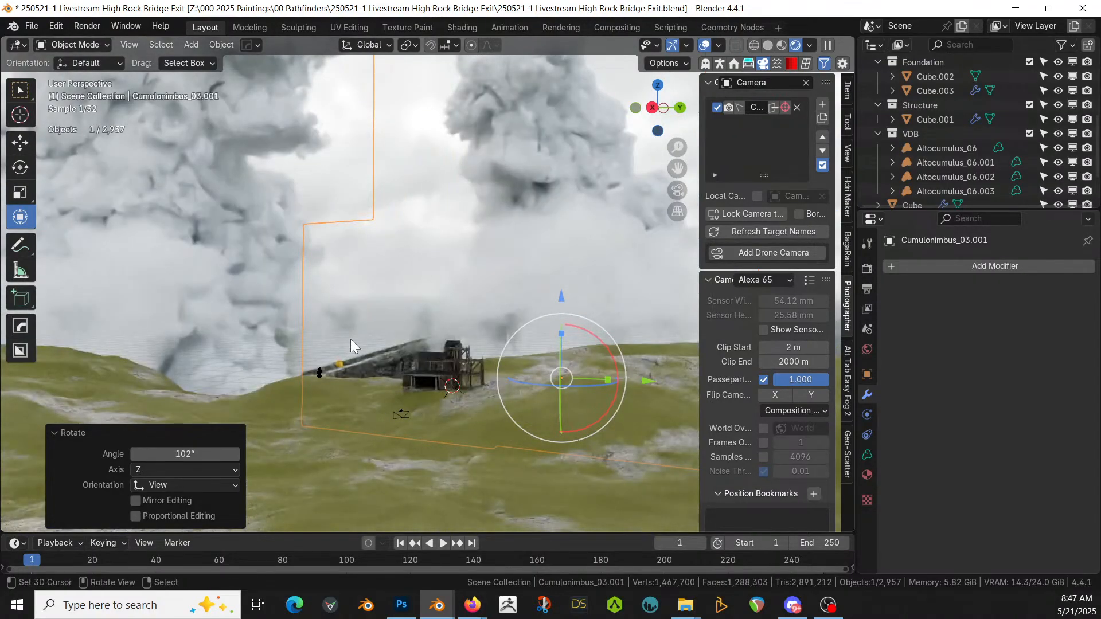
{"action": "key", "text": "KP_7"}
{"action": "scroll", "coordinate": [426, 345], "scroll_direction": "down", "scroll_amount": 4}
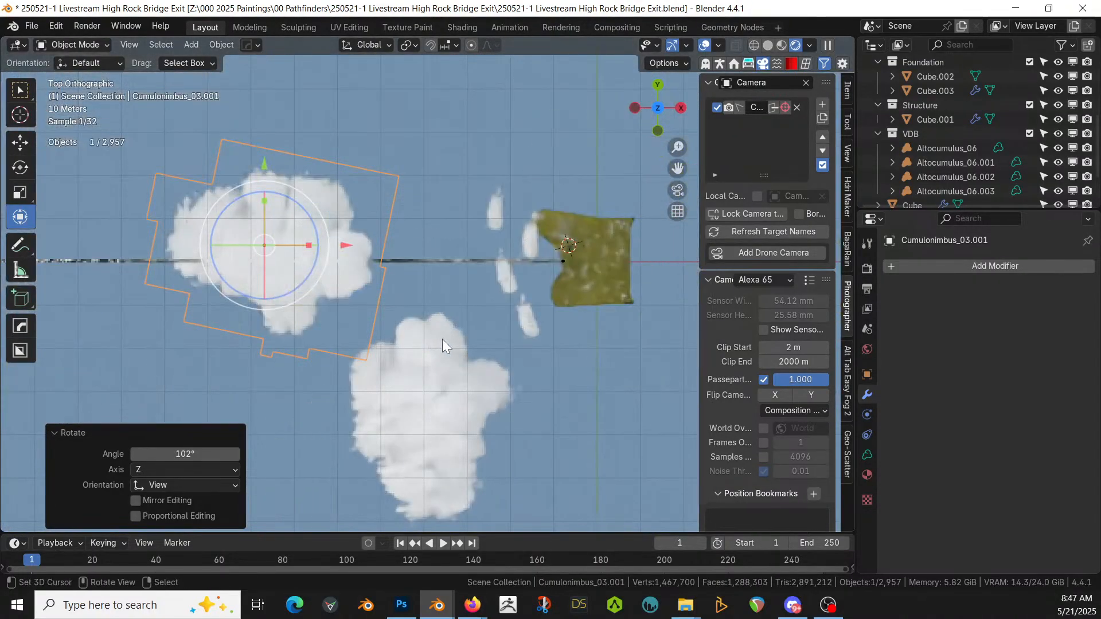
{"action": "key", "text": "KP_1"}
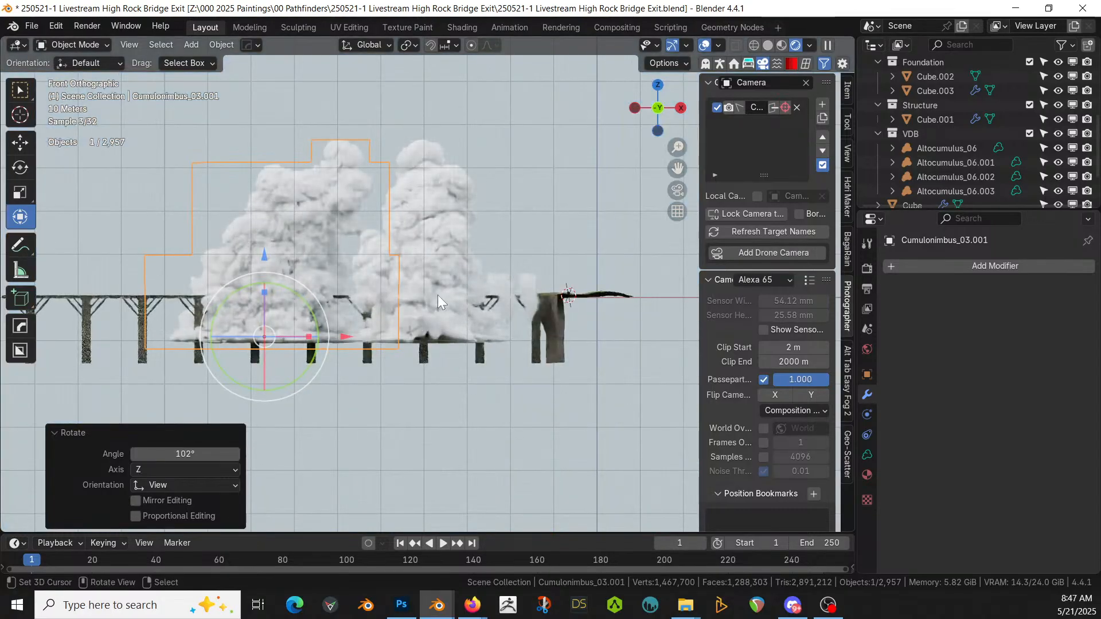
{"action": "left_click", "coordinate": [435, 204], "text": "shift"}
{"action": "key", "text": "g"}
{"action": "key", "text": "z"}
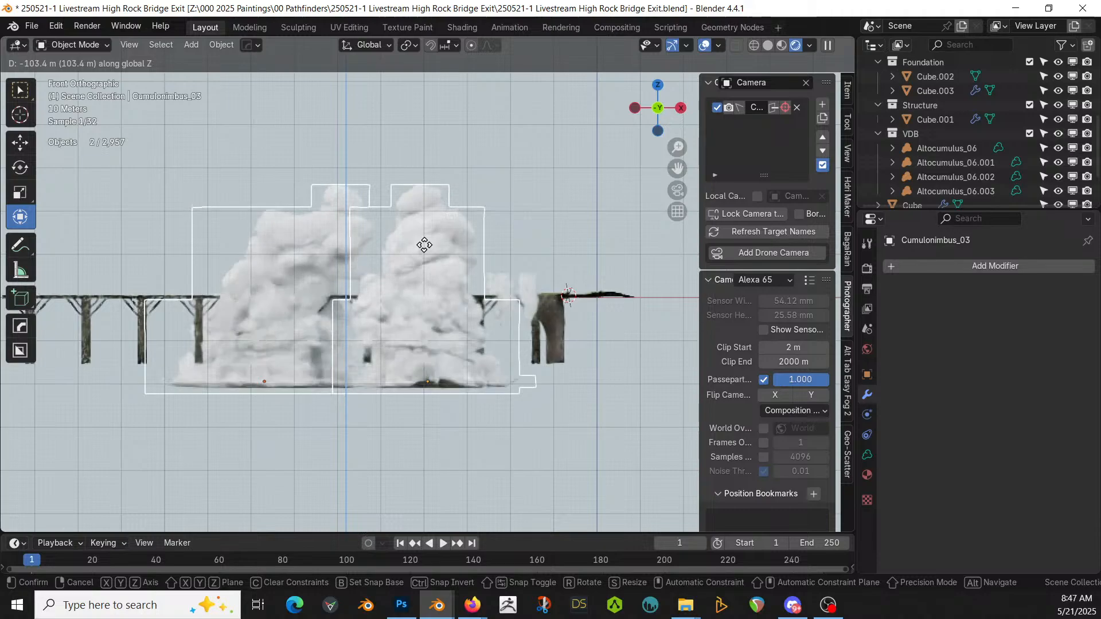
{"action": "left_click", "coordinate": [425, 245]}
Step: Set the viewport's clip end to 10000 m and inspect the lowered clouds around the bridge
{"action": "middle_click_drag", "start_coordinate": [426, 244], "coordinate": [604, 273]}
{"action": "scroll", "coordinate": [521, 343], "scroll_direction": "down", "scroll_amount": 3}
{"action": "scroll", "coordinate": [519, 343], "scroll_direction": "up", "scroll_amount": 4}
{"action": "scroll", "coordinate": [518, 345], "scroll_direction": "down", "scroll_amount": 3}
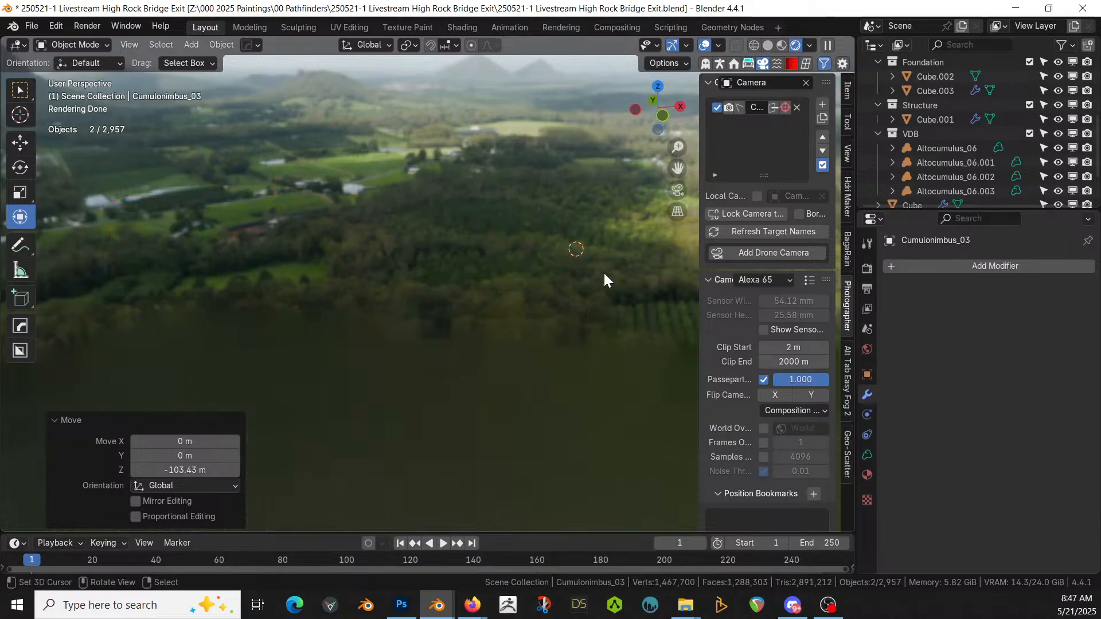
{"action": "left_click", "coordinate": [847, 152]}
{"action": "left_click", "coordinate": [790, 136]}
{"action": "type", "text": "10000"}
{"action": "key", "text": "Return"}
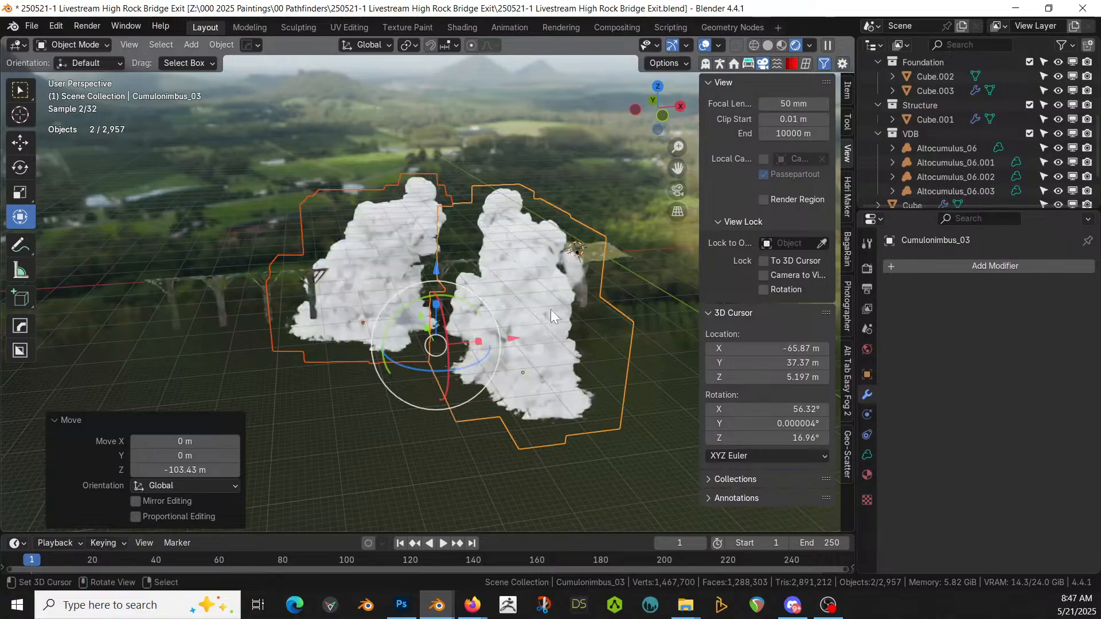
{"action": "middle_click_drag", "start_coordinate": [565, 312], "coordinate": [401, 378]}
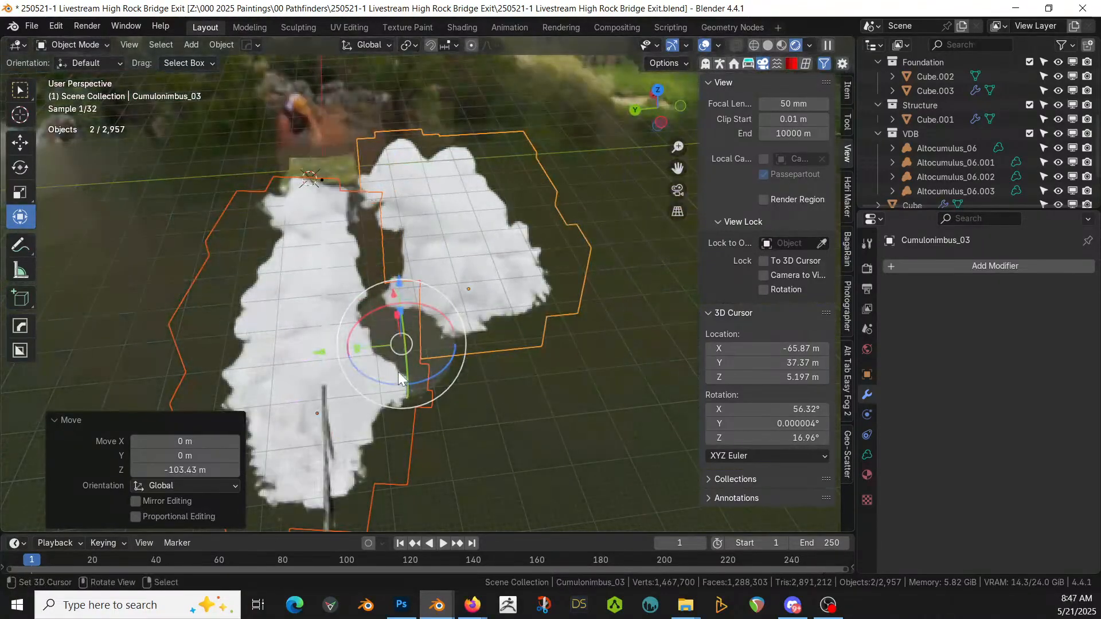
Step: Bring the Cumulus_10 cloud into the scene over the bridge and scale it uniformly by 10
{"action": "key", "text": "KP_7"}
{"action": "scroll", "coordinate": [397, 359], "scroll_direction": "down", "scroll_amount": 4}
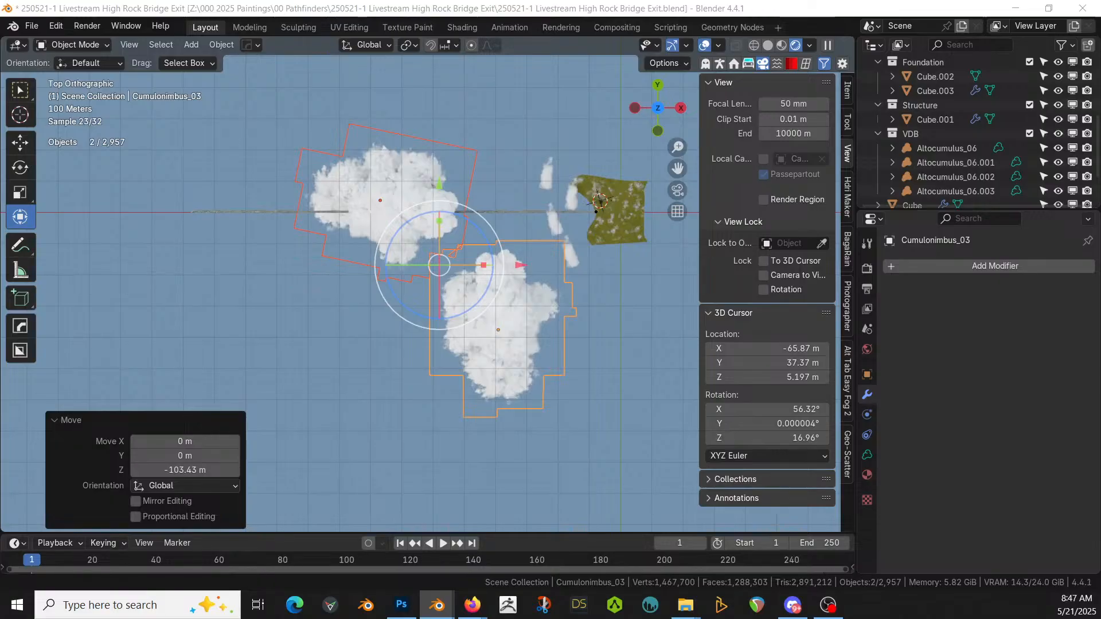
{"action": "left_click_drag", "start_coordinate": [481, 273], "coordinate": [521, 212]}
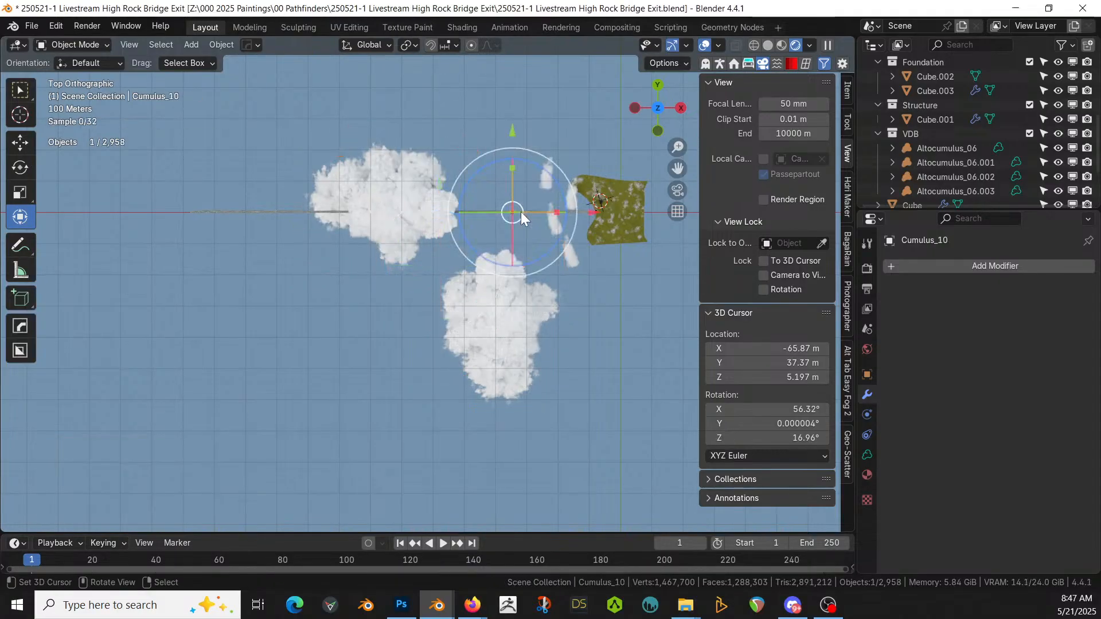
{"action": "key", "text": "KP_Decimal"}
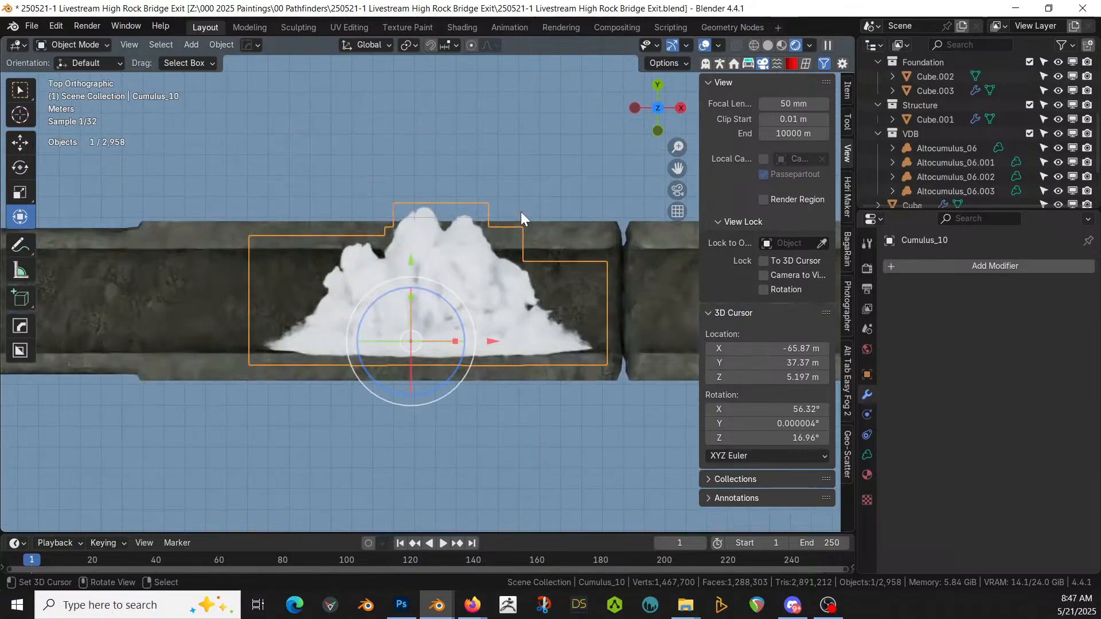
{"action": "type", "text": "s10"}
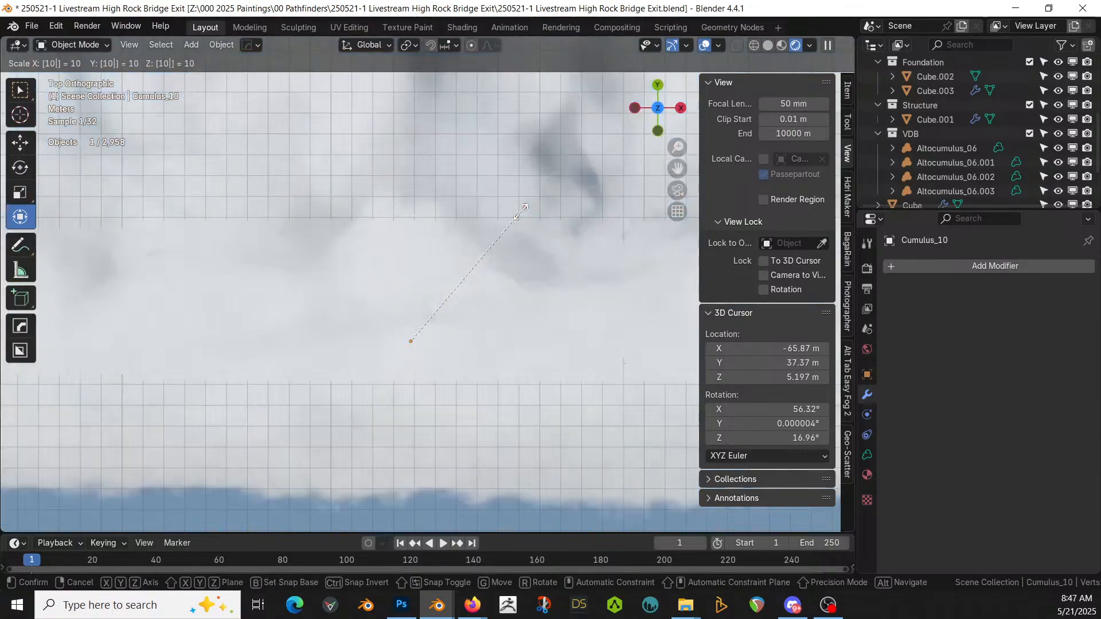
{"action": "key", "text": "Return"}
{"action": "key", "text": "KP_Decimal"}
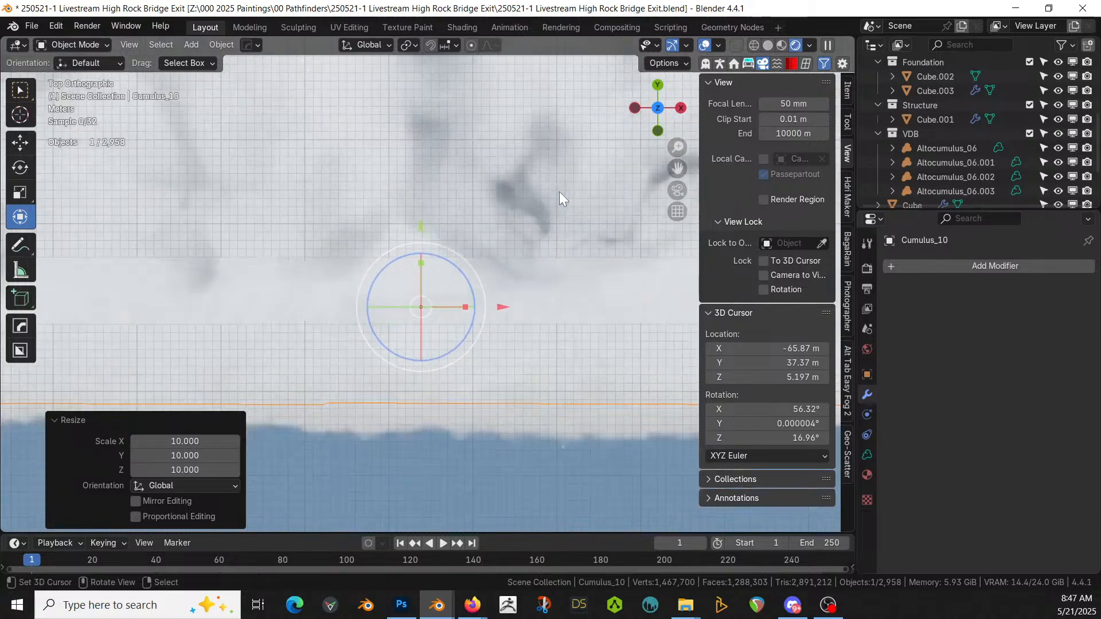
Step: Switch the viewport to solid shading and rotate the Cumulus_10 cloud 90° about the global X axis
{"action": "key", "text": "z"}
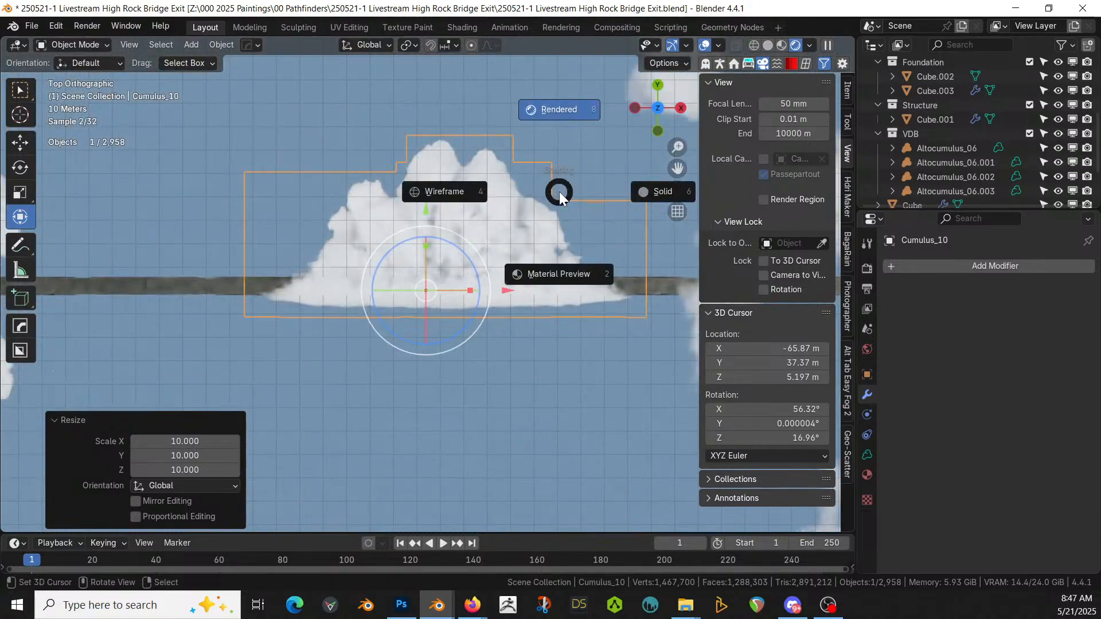
{"action": "key", "text": "6"}
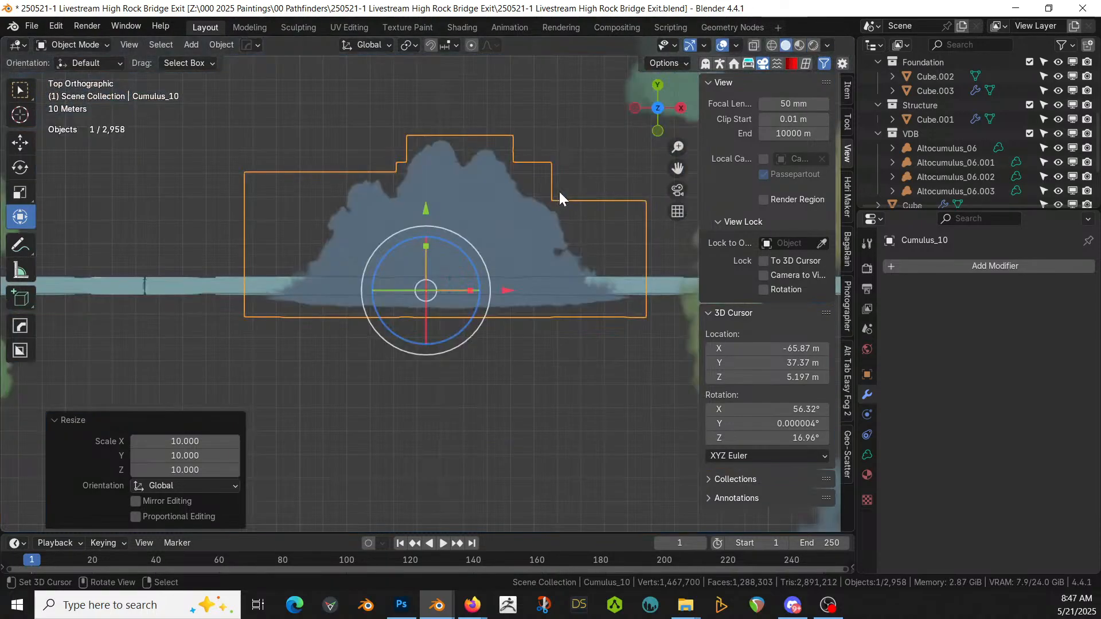
{"action": "middle_click_drag", "start_coordinate": [559, 192], "coordinate": [387, 47]}
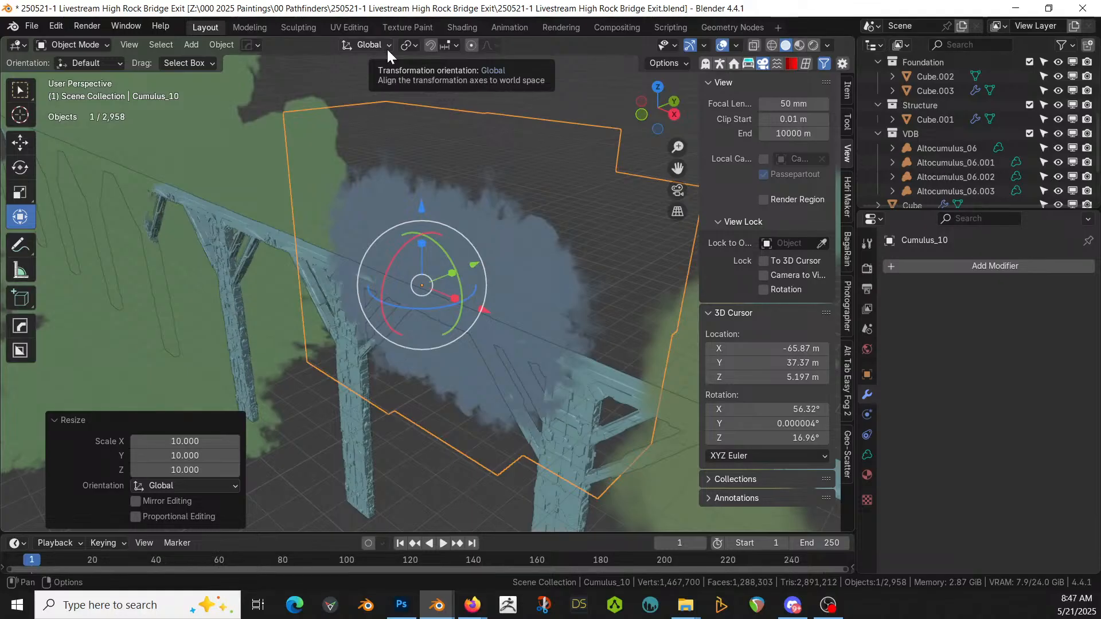
{"action": "type", "text": "rx90"}
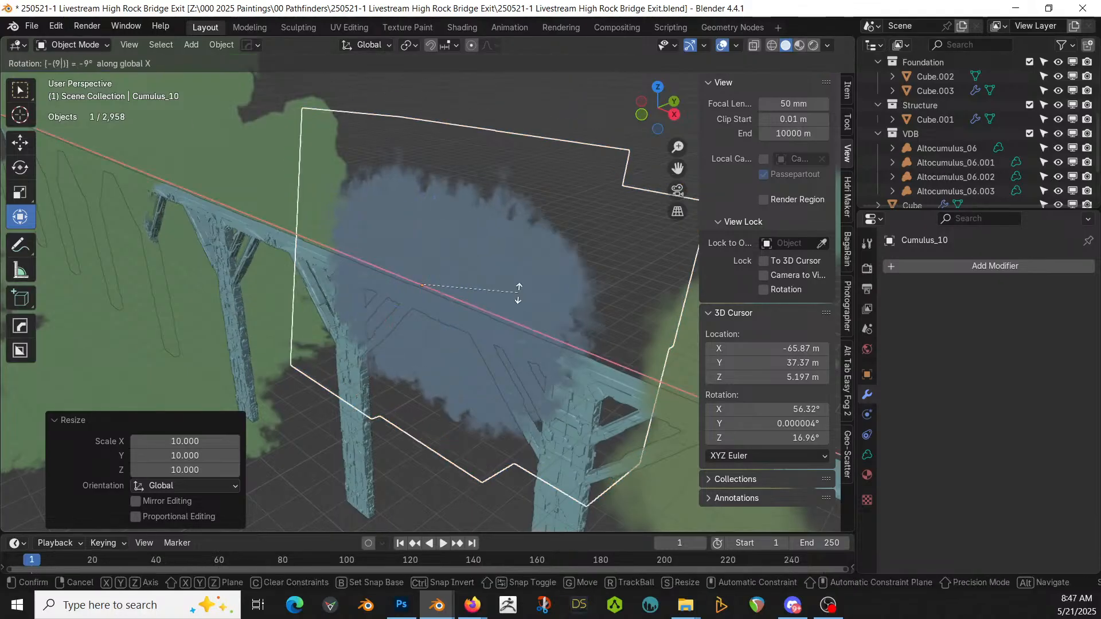
{"action": "key", "text": "Escape"}
{"action": "type", "text": "rx90"}
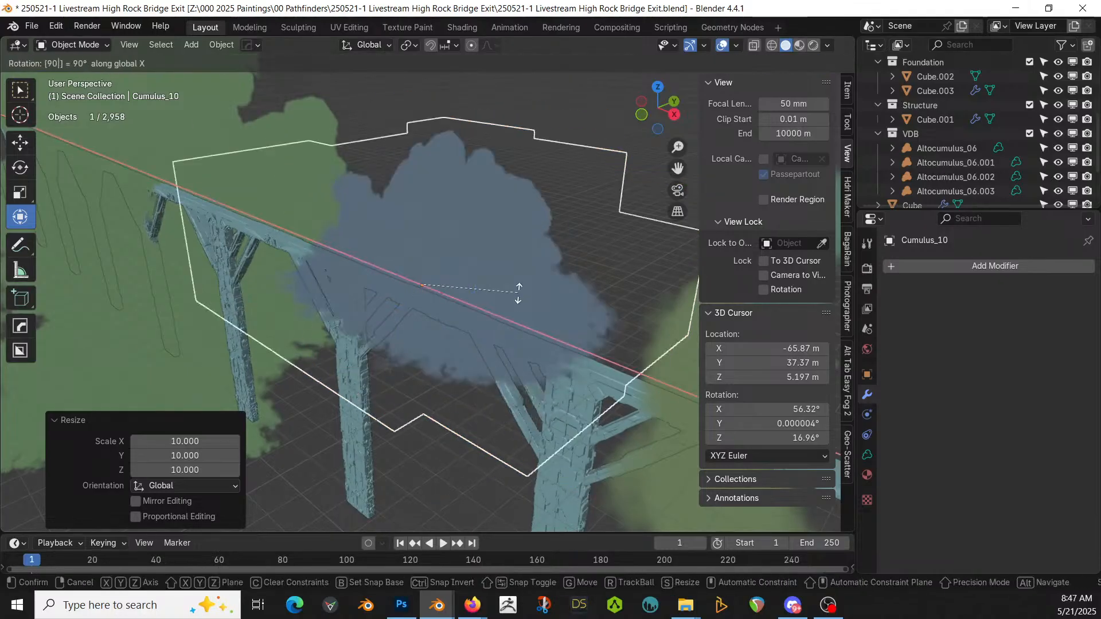
{"action": "key", "text": "Return"}
Step: Rotate Cumulus_10 about -74° around Z and move it in camera view by about 26 m in X, -53 m in Y and -14 m in Z
{"action": "middle_click_drag", "start_coordinate": [518, 294], "coordinate": [546, 351]}
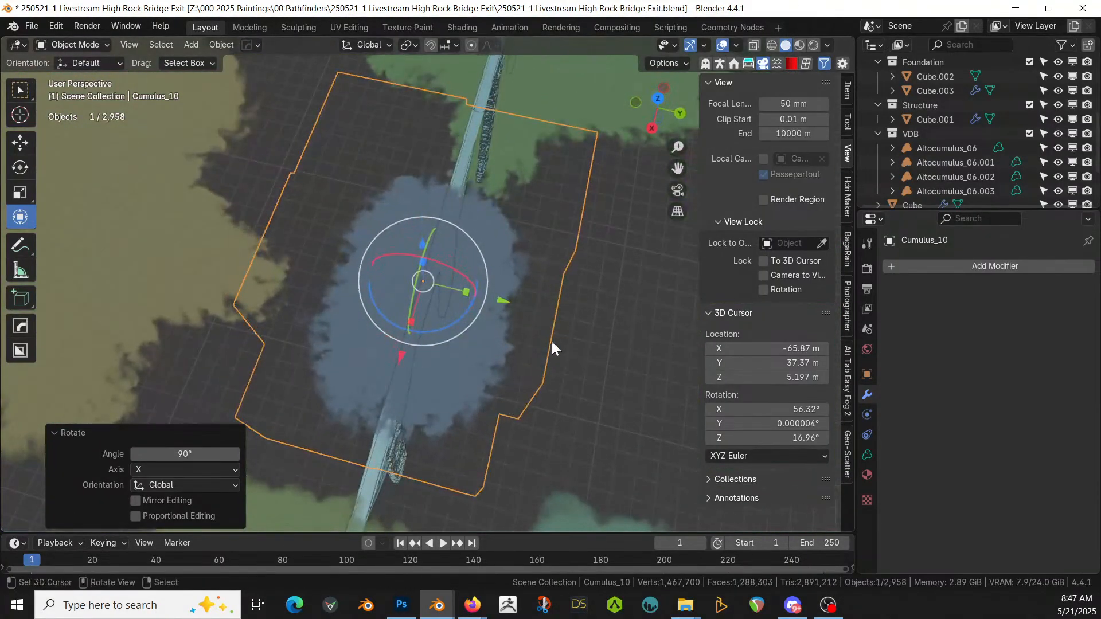
{"action": "key", "text": "r"}
{"action": "key", "text": "z"}
{"action": "left_click", "coordinate": [410, 394]}
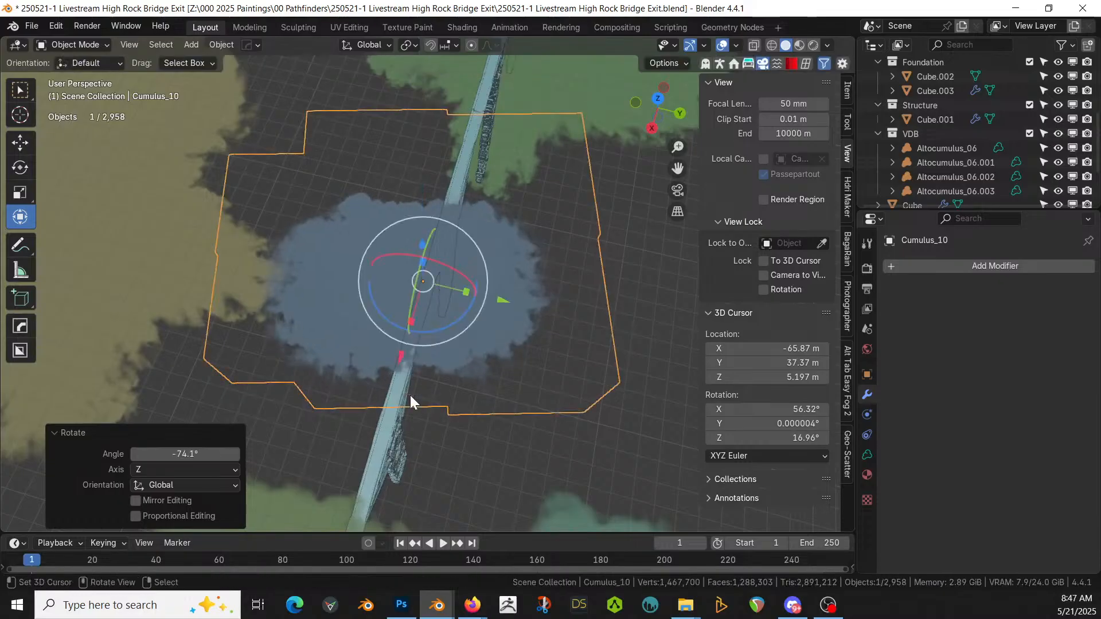
{"action": "key", "text": "KP_0"}
{"action": "key", "text": "g"}
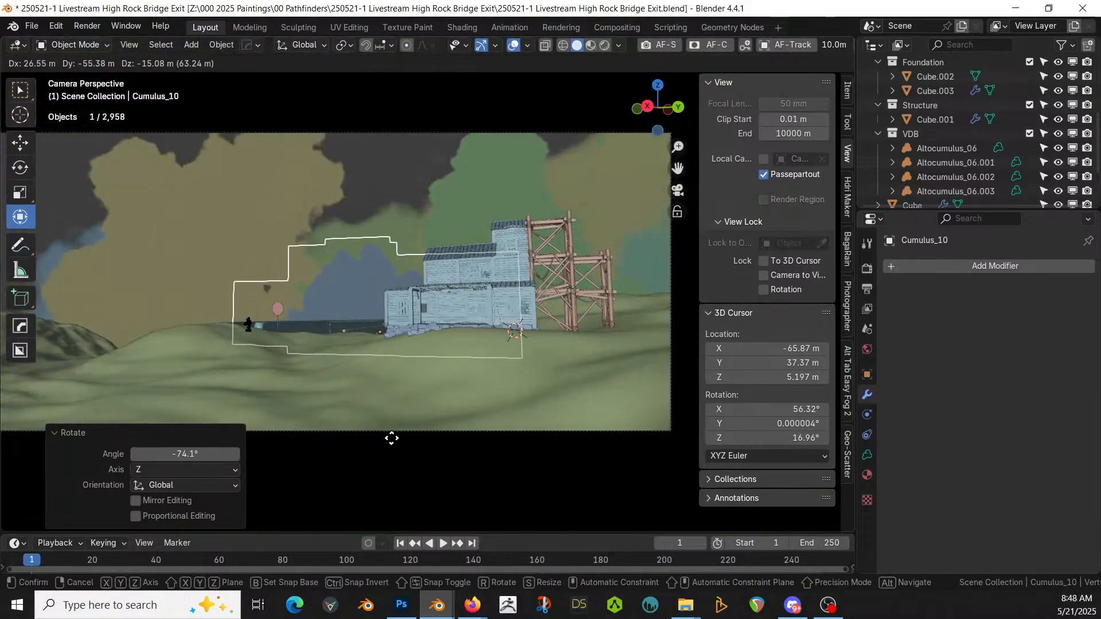
{"action": "left_click", "coordinate": [394, 436]}
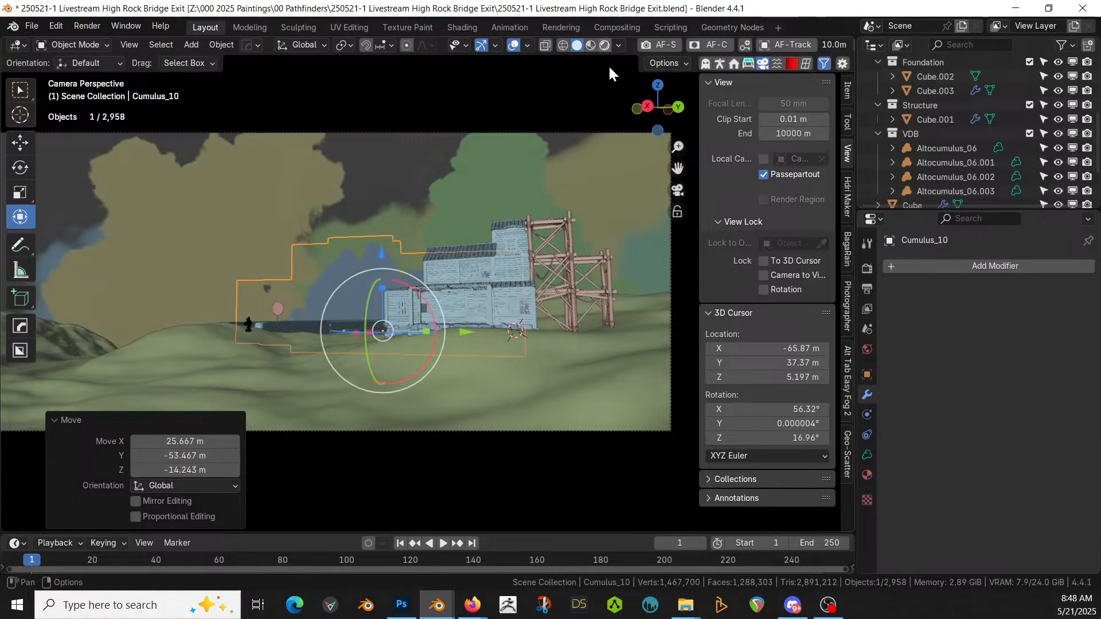
Step: Switch to rendered shading and delete both cumulonimbus clouds and the Altocumulus_06.002 cloud
{"action": "left_click", "coordinate": [606, 49]}
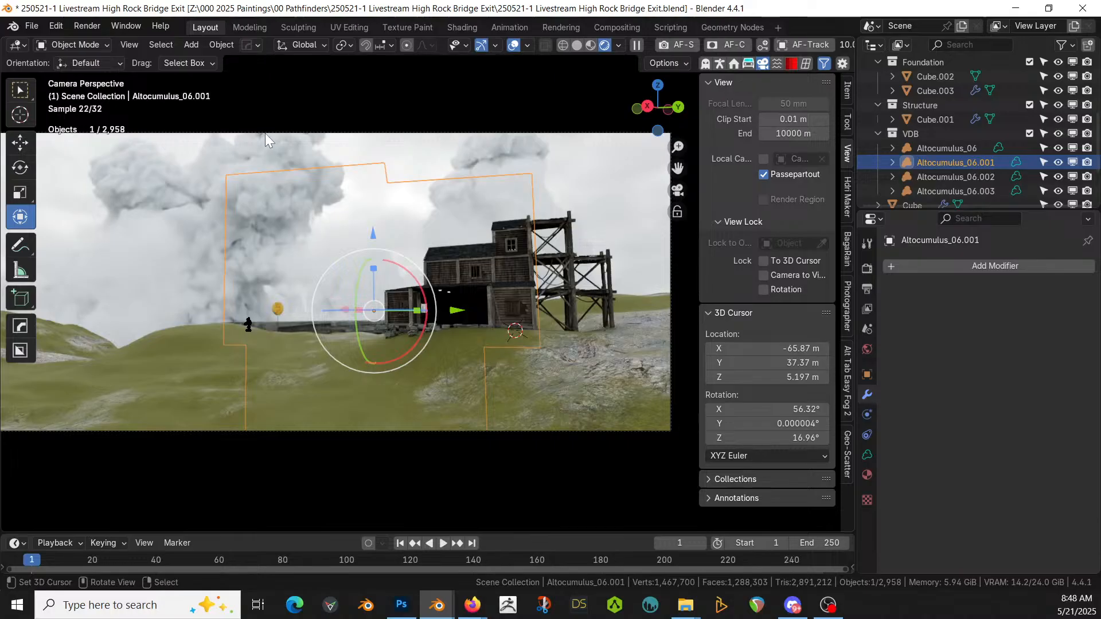
{"action": "left_click", "coordinate": [265, 155]}
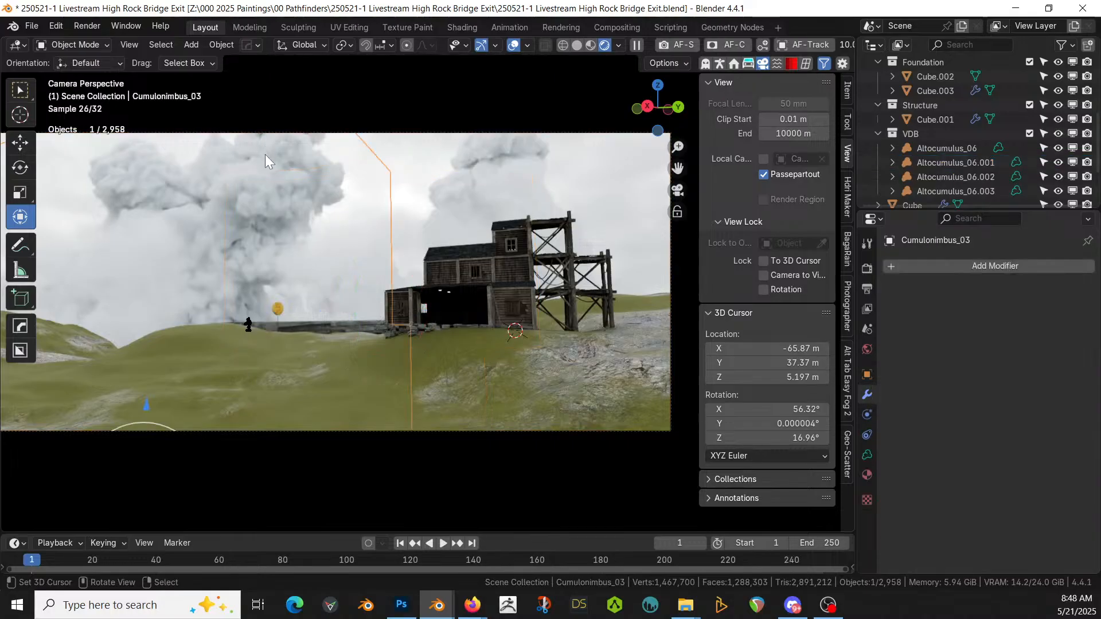
{"action": "key", "text": "Delete"}
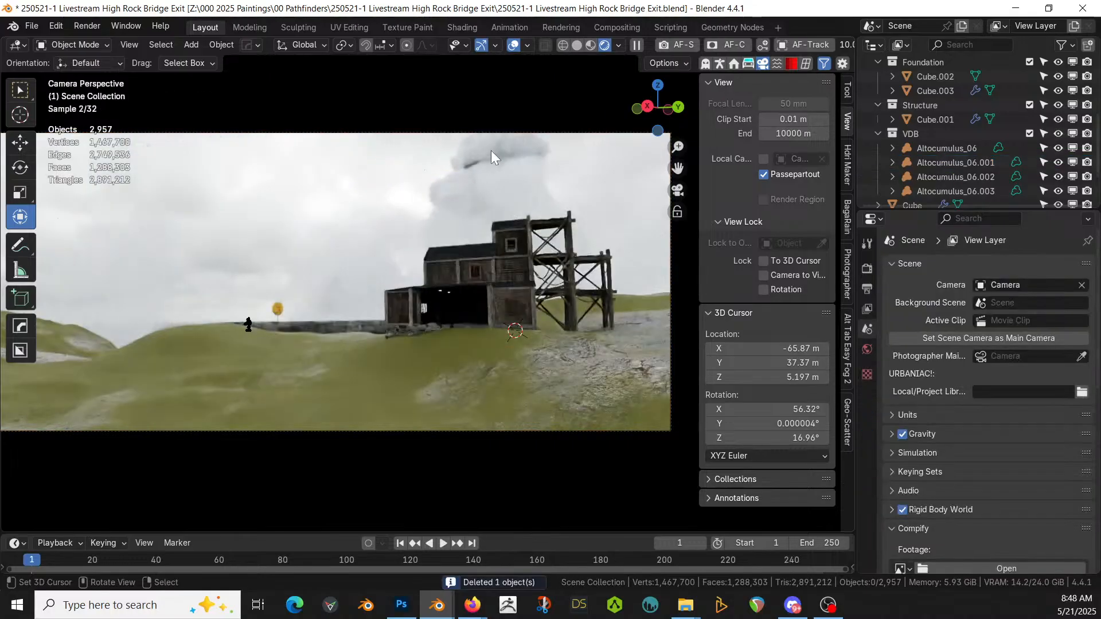
{"action": "left_click", "coordinate": [492, 151]}
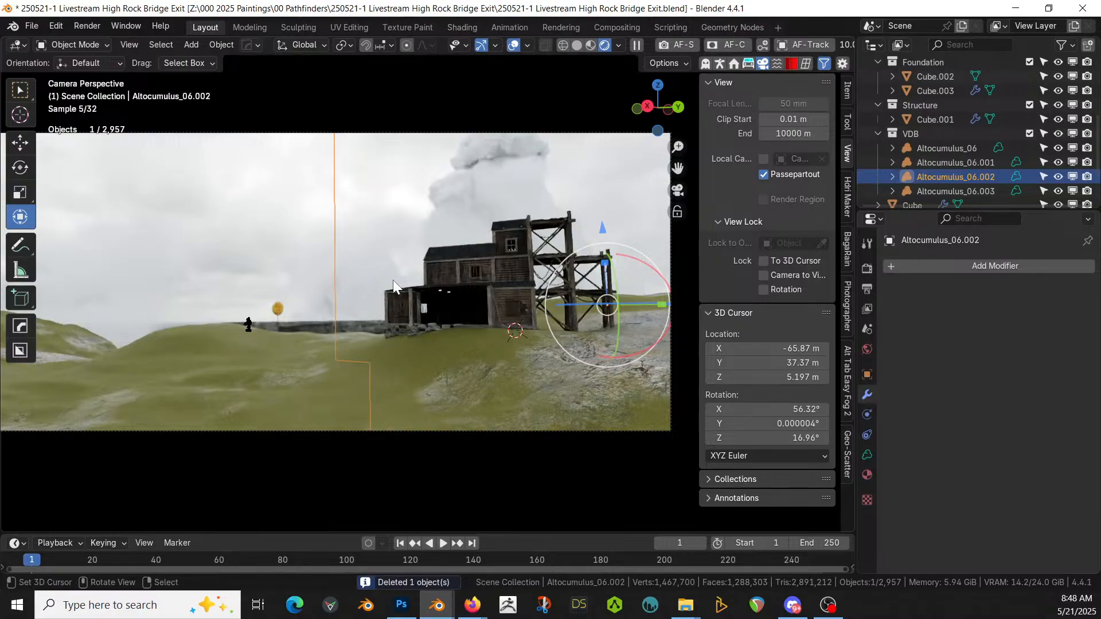
{"action": "key", "text": "Delete"}
{"action": "middle_click_drag", "start_coordinate": [370, 347], "coordinate": [512, 414]}
{"action": "left_click", "coordinate": [207, 98]}
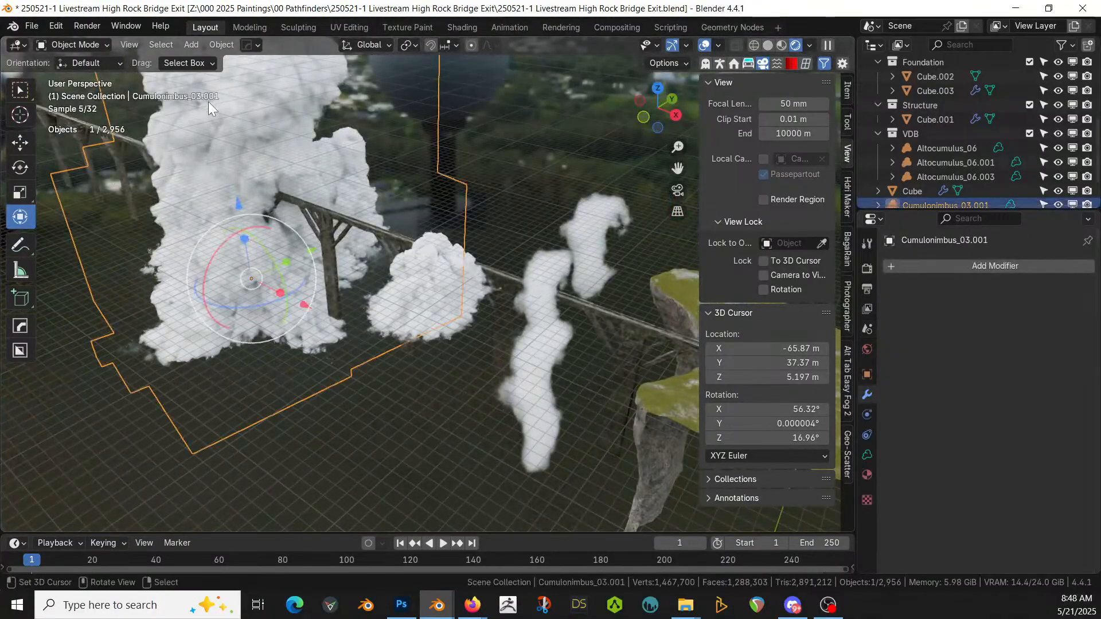
{"action": "key", "text": "Delete"}
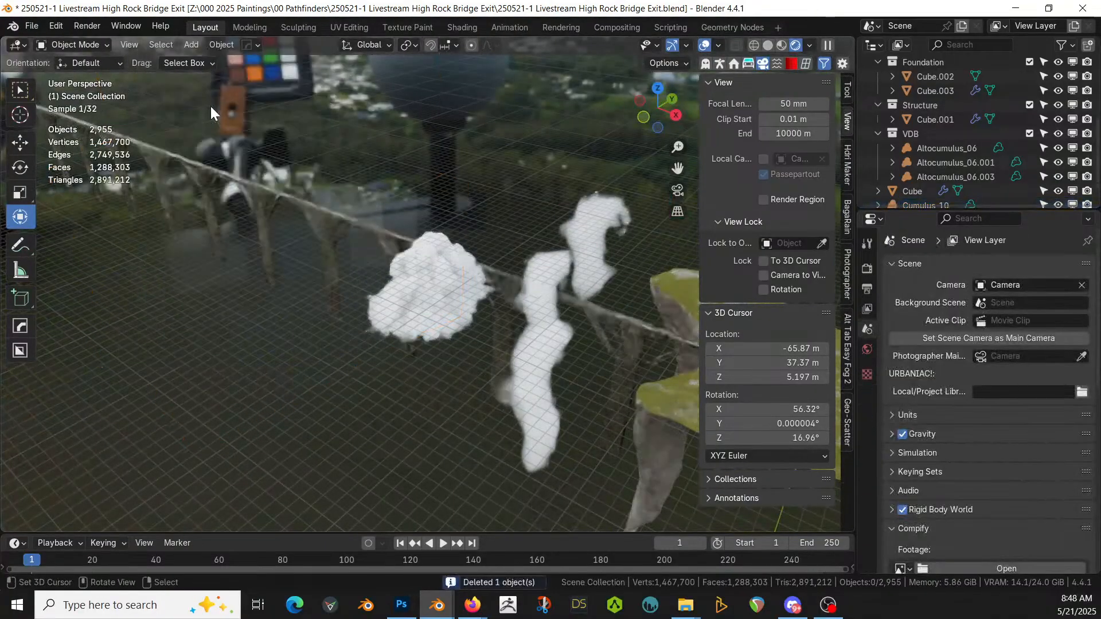
Step: Place the 3D cursor at the far end of the bridge and add a plane there
{"action": "key", "text": "KP_0"}
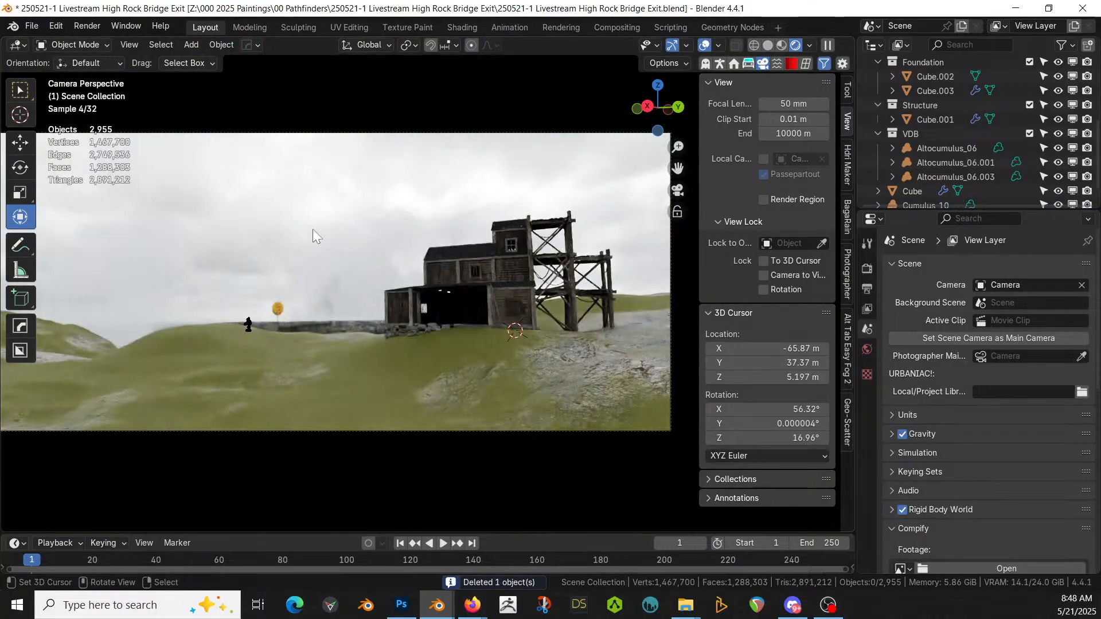
{"action": "scroll", "coordinate": [376, 310], "scroll_direction": "up", "scroll_amount": 2}
{"action": "middle_click_drag", "start_coordinate": [376, 310], "coordinate": [438, 339]}
{"action": "middle_click_drag", "start_coordinate": [515, 344], "coordinate": [408, 195]}
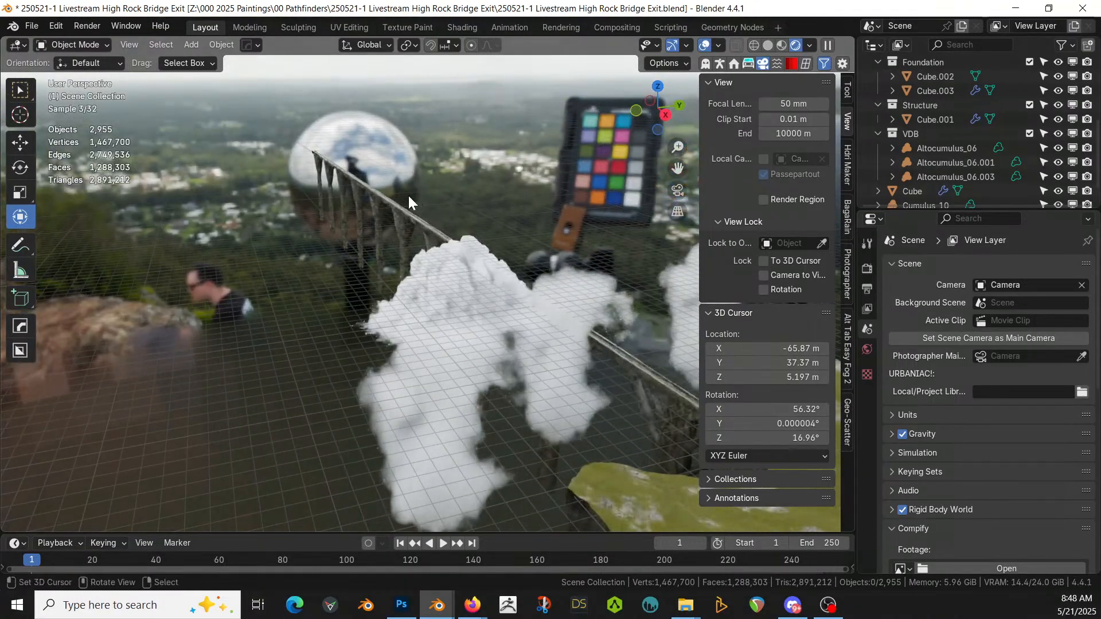
{"action": "left_click", "coordinate": [361, 182]}
{"action": "left_click", "coordinate": [362, 182]}
{"action": "key", "text": "shift+a"}
{"action": "mouse_move", "coordinate": [360, 181]}
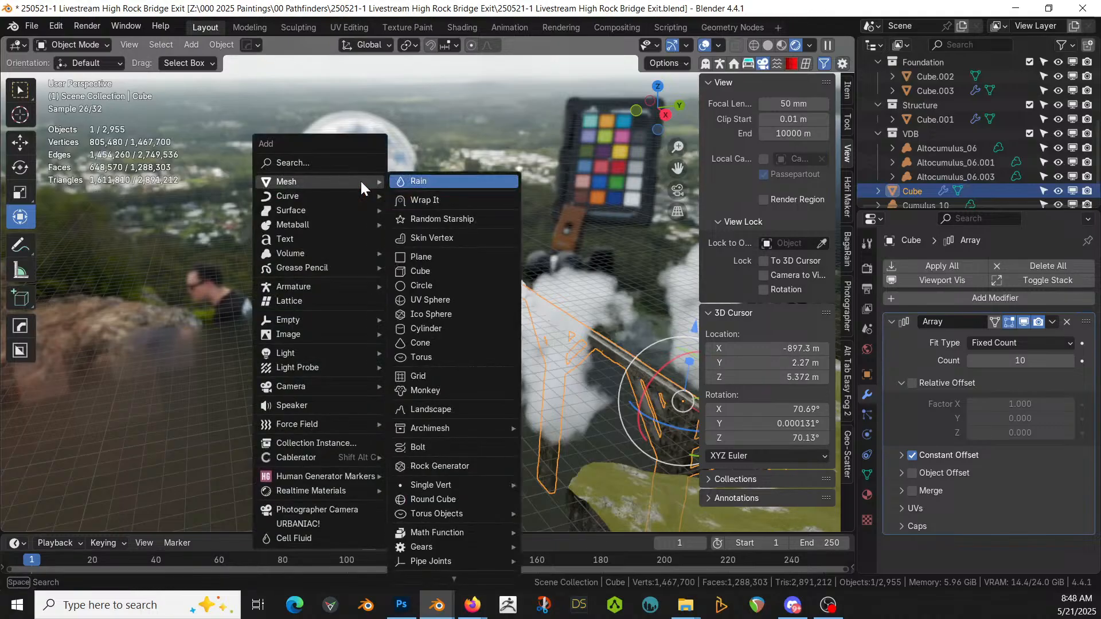
{"action": "left_click", "coordinate": [451, 253]}
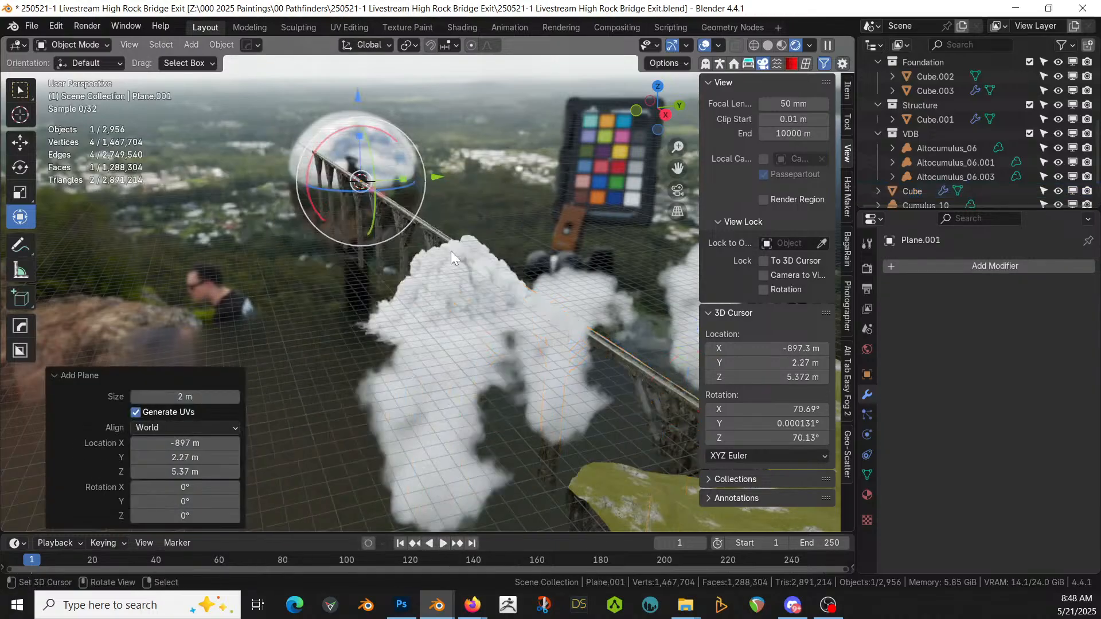
Step: Scale the new plane by 500 and rotate it 90° about the global Y axis
{"action": "type", "text": "s500"}
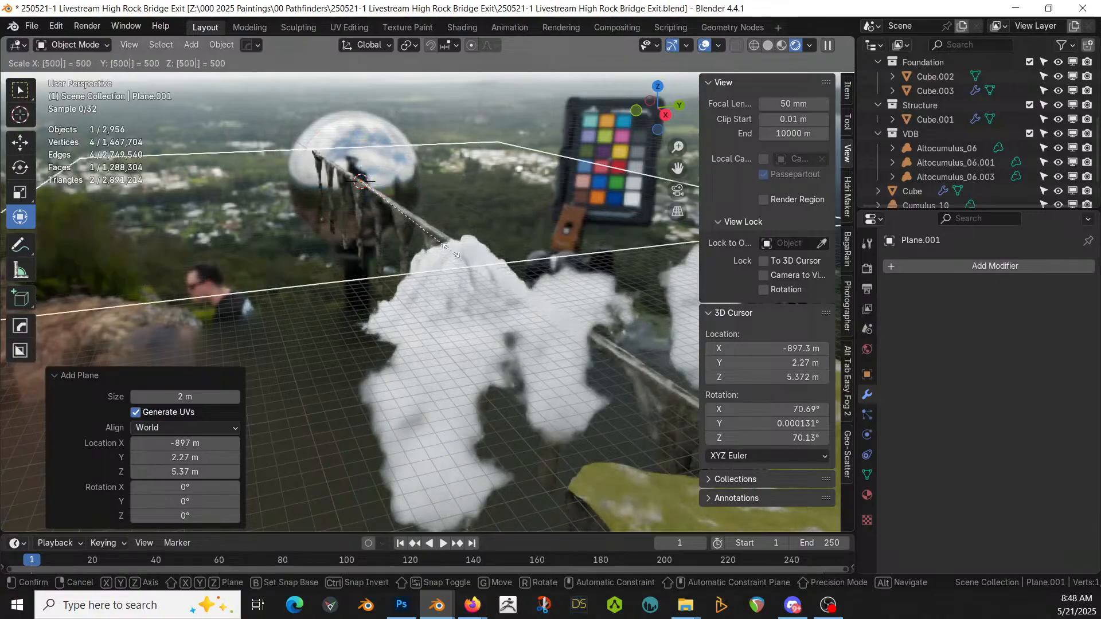
{"action": "key", "text": "Return"}
{"action": "type", "text": "r"}
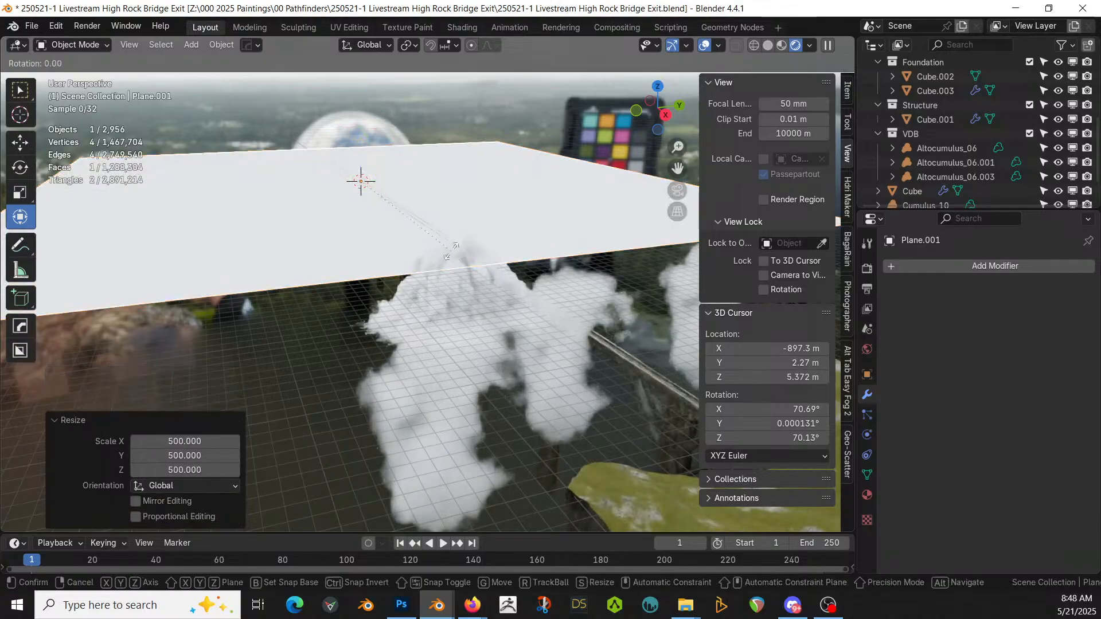
{"action": "type", "text": "y90"}
{"action": "key", "text": "Return"}
Step: In camera view, stretch the plane along Y by a factor of about 3.32
{"action": "key", "text": "KP_0"}
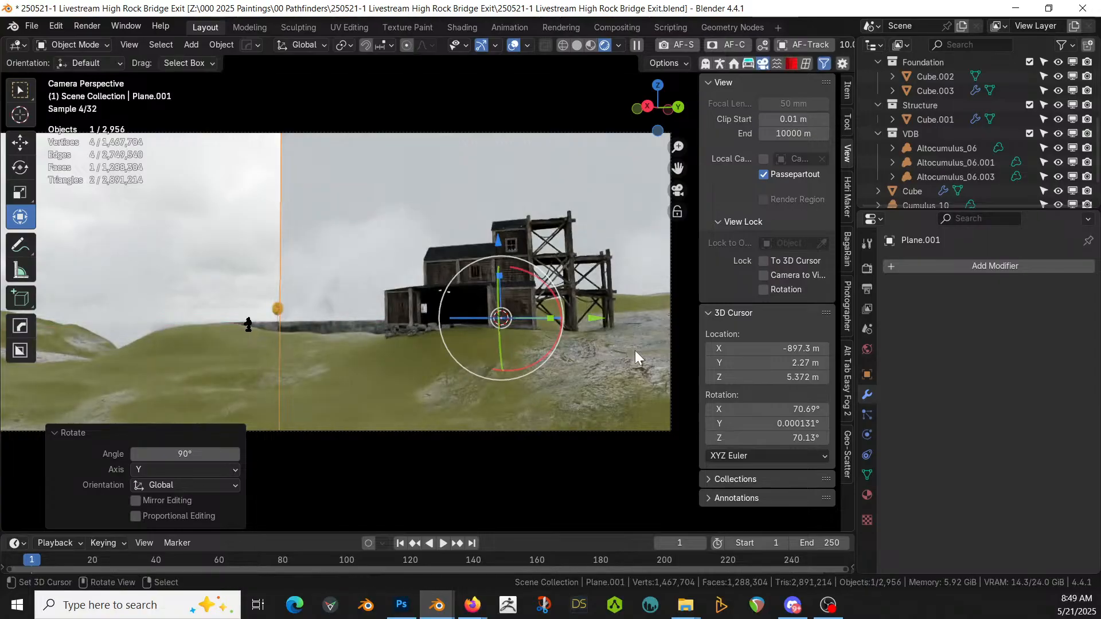
{"action": "key", "text": "s"}
{"action": "key", "text": "y"}
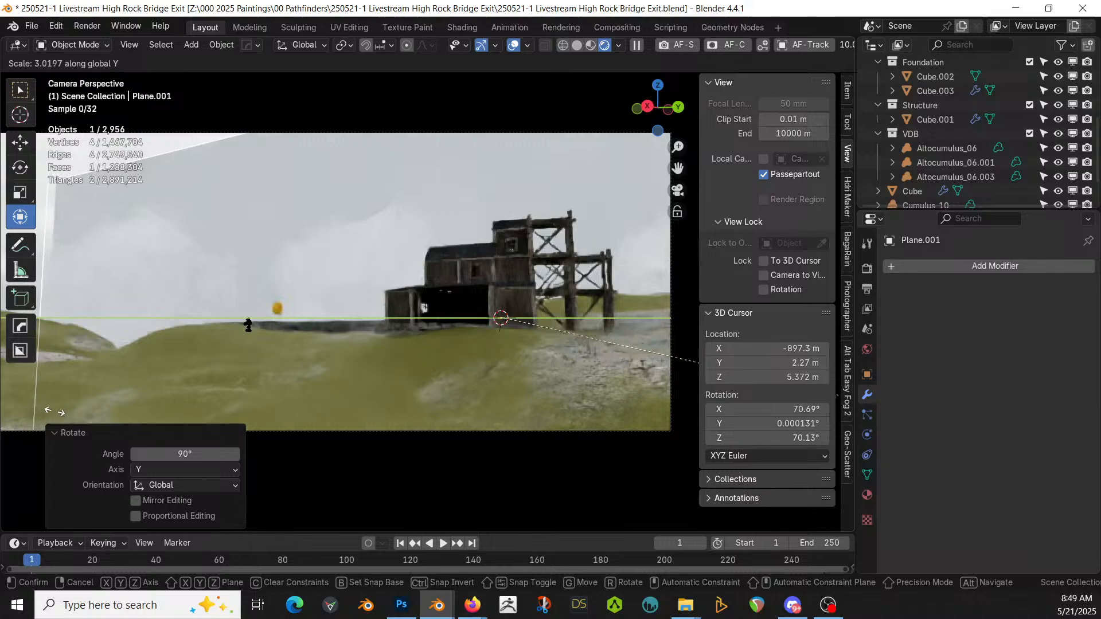
{"action": "left_click", "coordinate": [95, 417]}
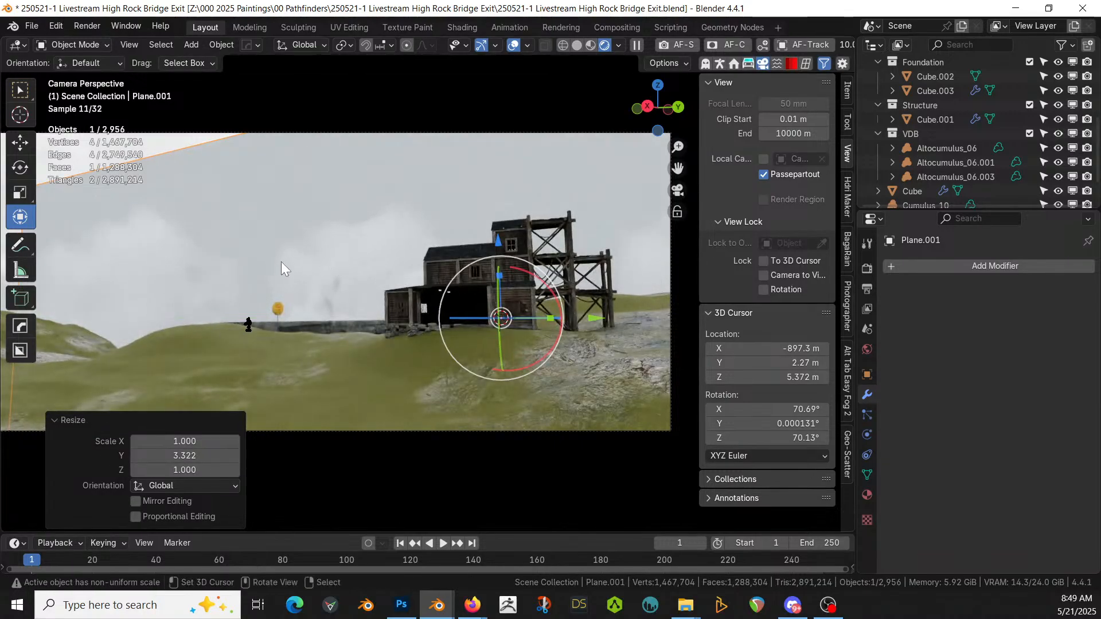
Step: Move the plane about -162 m in X, then in camera view by about 151 m in X, -256 m in Y and 219 m in Z
{"action": "middle_click_drag", "start_coordinate": [318, 277], "coordinate": [91, 447]}
{"action": "scroll", "coordinate": [295, 327], "scroll_direction": "down", "scroll_amount": 7}
{"action": "scroll", "coordinate": [305, 319], "scroll_direction": "down", "scroll_amount": 3}
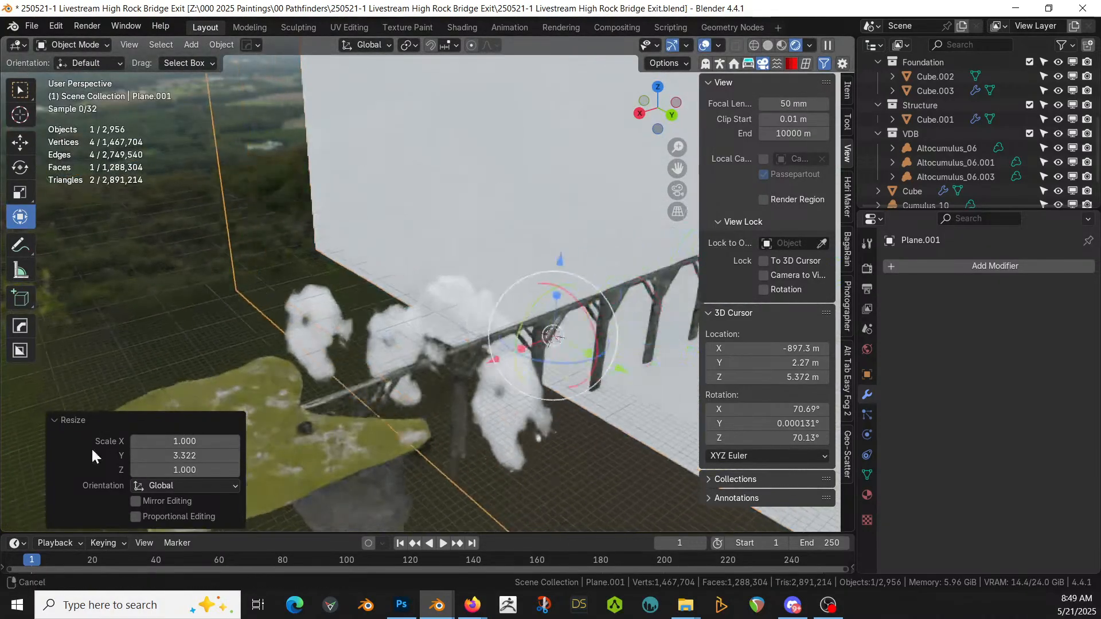
{"action": "scroll", "coordinate": [91, 446], "scroll_direction": "up", "scroll_amount": 4}
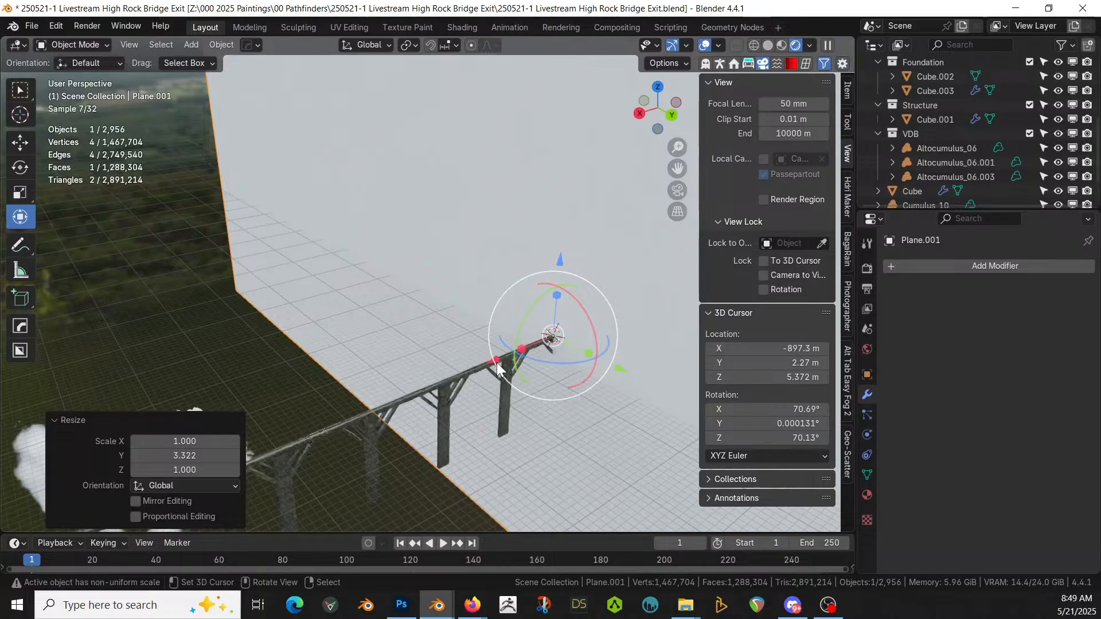
{"action": "mouse_move", "coordinate": [552, 338]}
{"action": "left_mouse_down"}
{"action": "mouse_move", "coordinate": [624, 324]}
{"action": "mouse_move", "coordinate": [563, 357]}
{"action": "left_mouse_up"}
{"action": "key", "text": "KP_0"}
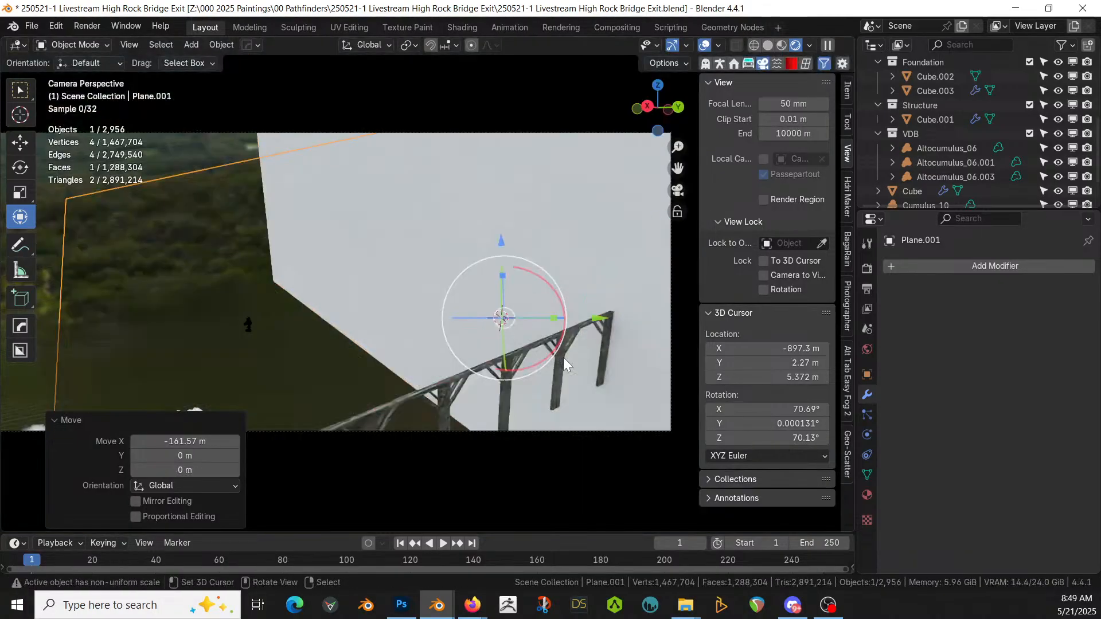
{"action": "key", "text": "g"}
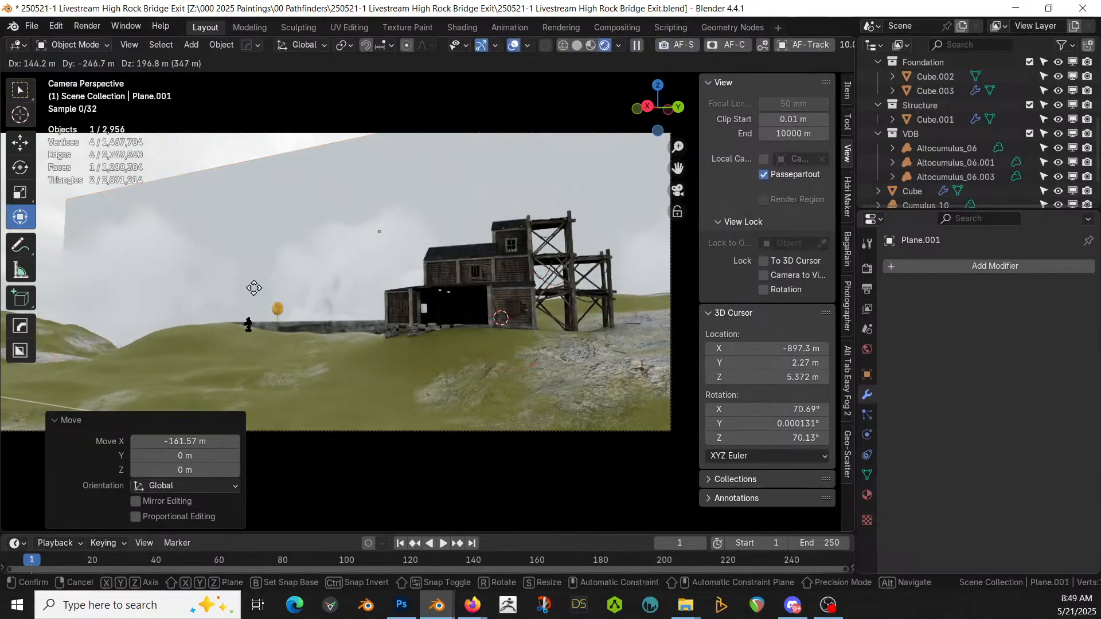
{"action": "left_click", "coordinate": [253, 284]}
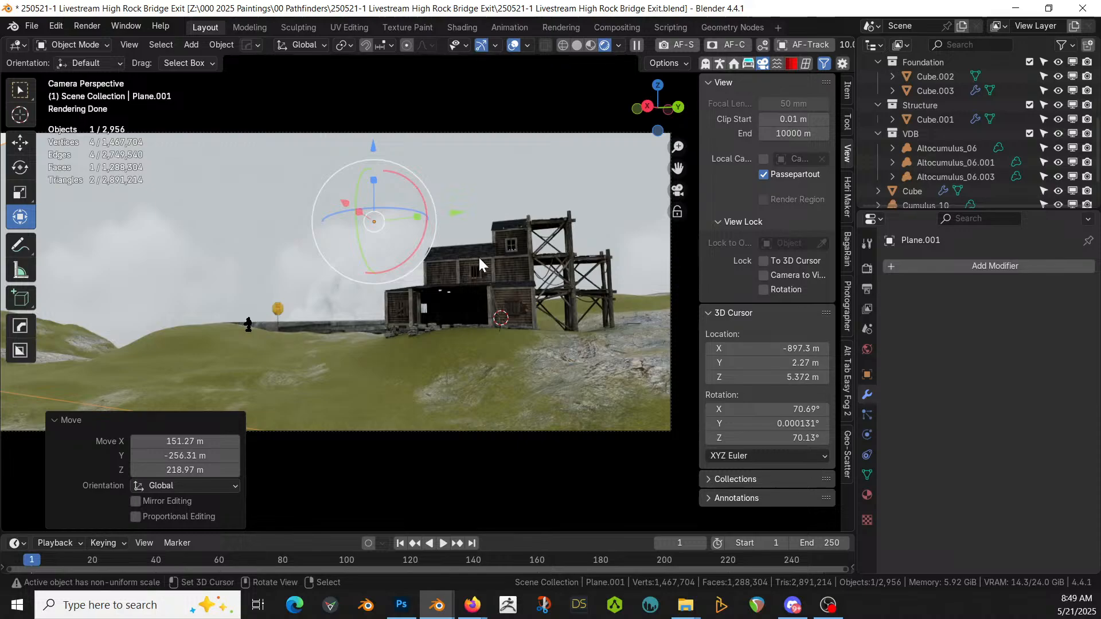
Step: Isolate the plane in local view and apply its rotation and scale
{"action": "key", "text": "KP_Divide"}
{"action": "middle_click_drag", "start_coordinate": [478, 256], "coordinate": [510, 287]}
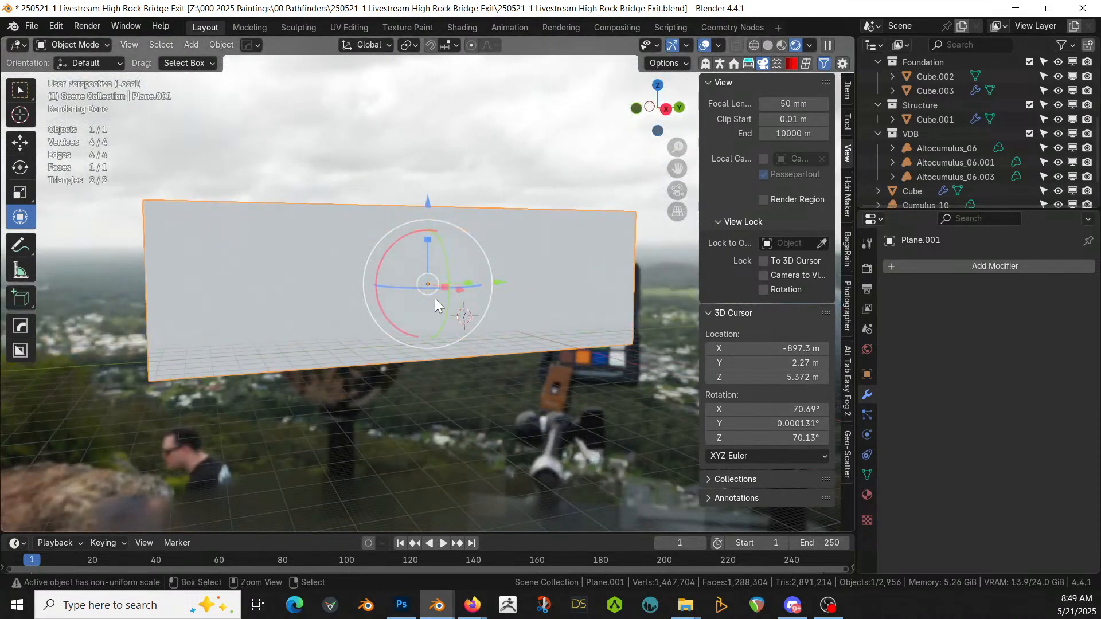
{"action": "key", "text": "ctrl+a"}
{"action": "left_click", "coordinate": [419, 298]}
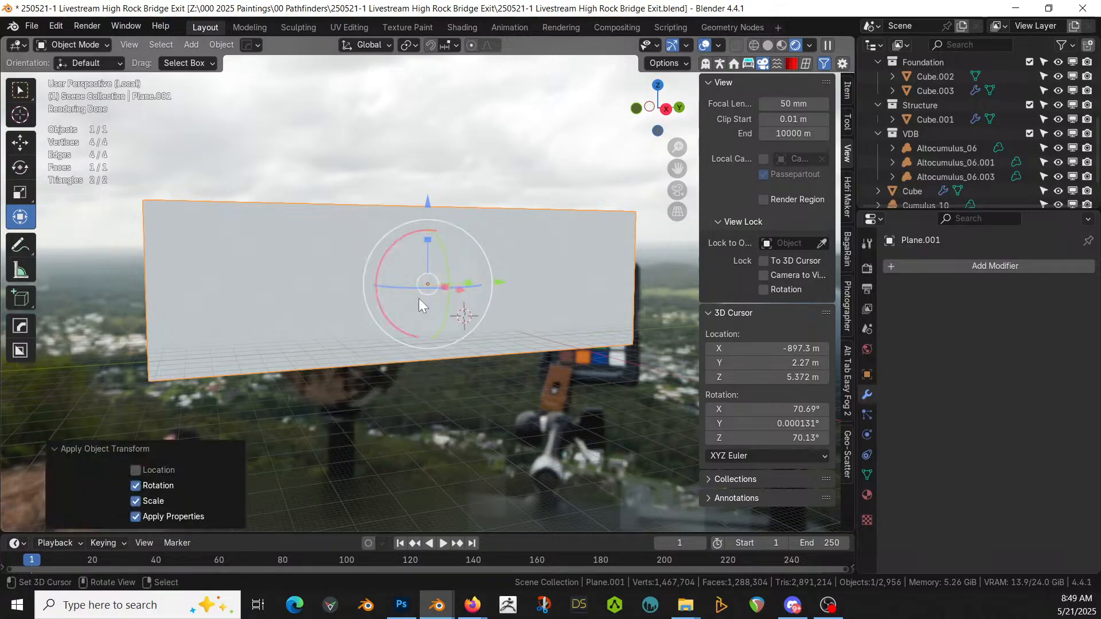
Step: Create a new material on the plane and name it Fog Back
{"action": "left_click", "coordinate": [867, 496]}
{"action": "left_click", "coordinate": [971, 327]}
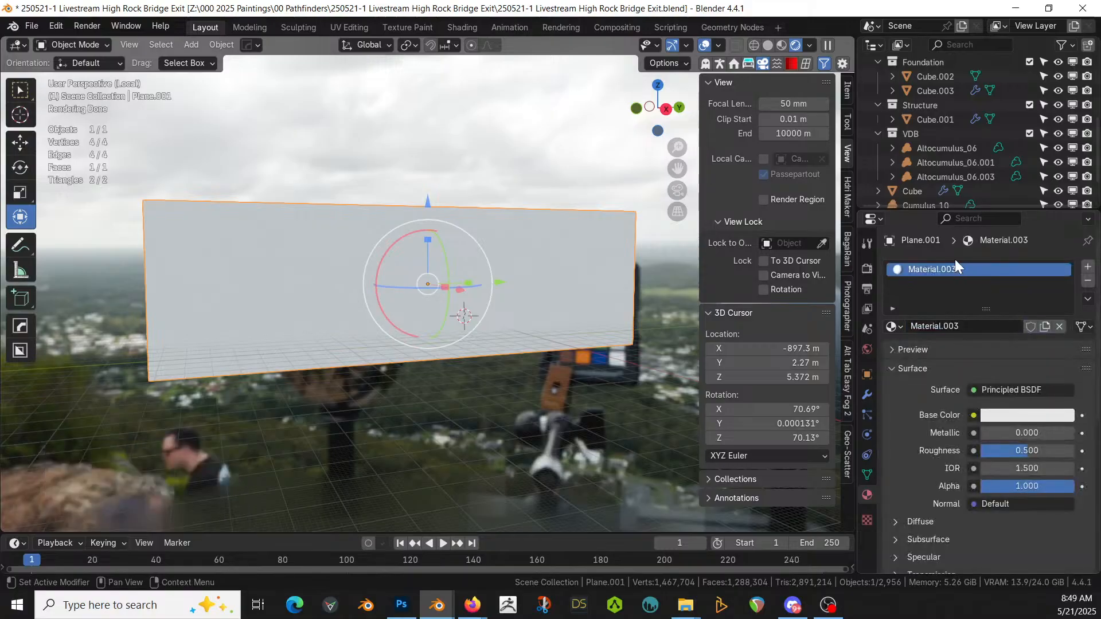
{"action": "double_click", "coordinate": [952, 272]}
{"action": "type", "text": "Fog Back"}
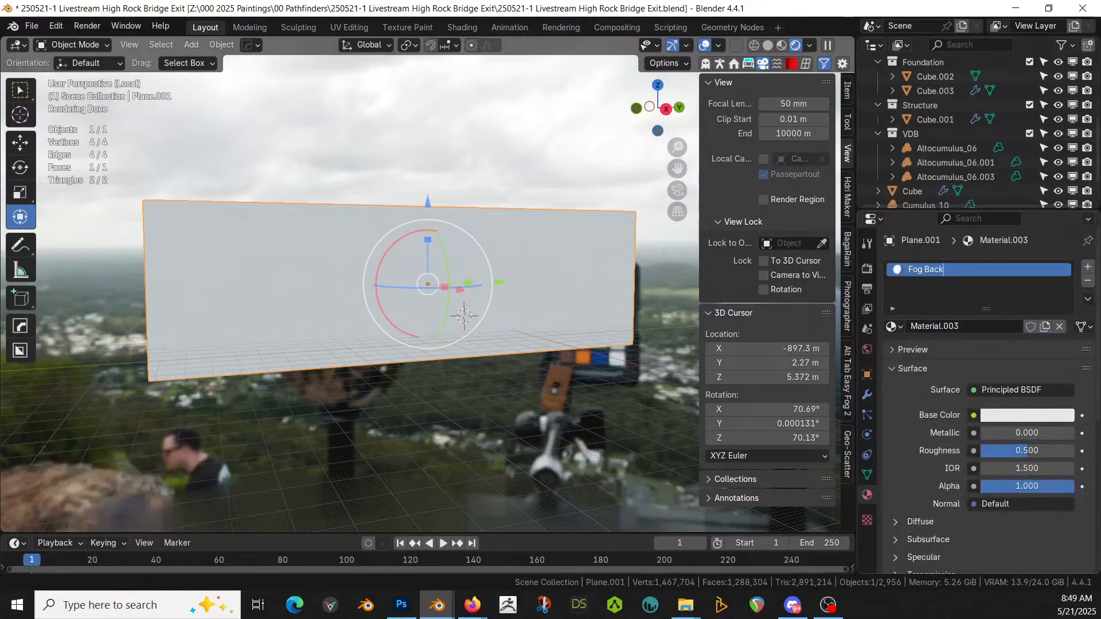
{"action": "key", "text": "Return"}
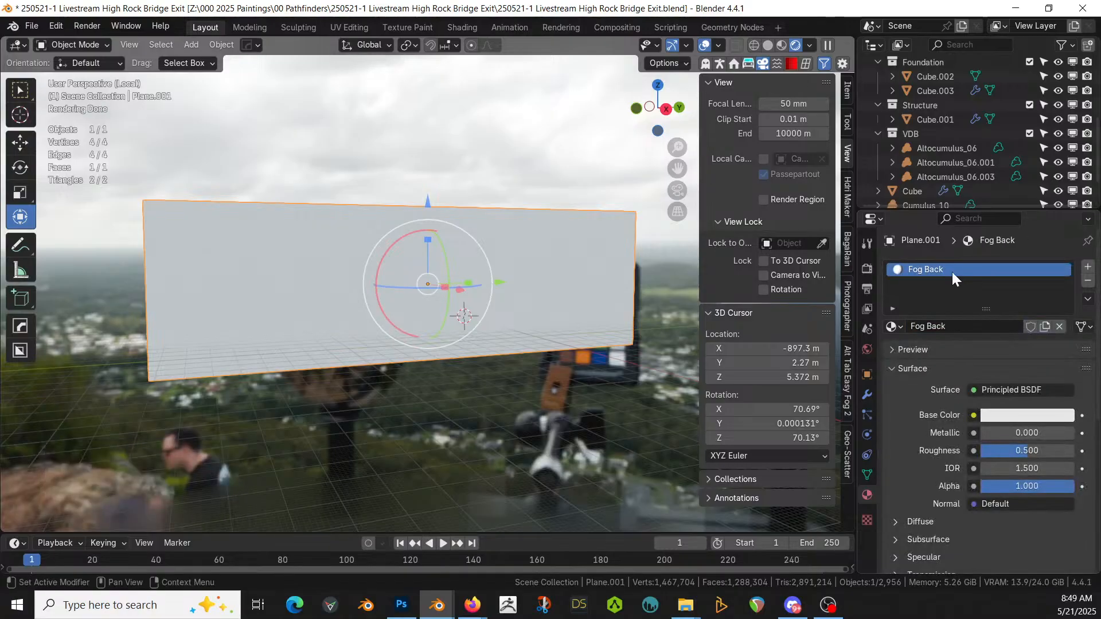
Step: Switch to the Shading workspace and set its 3D viewport's clip end to 10 km
{"action": "left_click", "coordinate": [468, 27]}
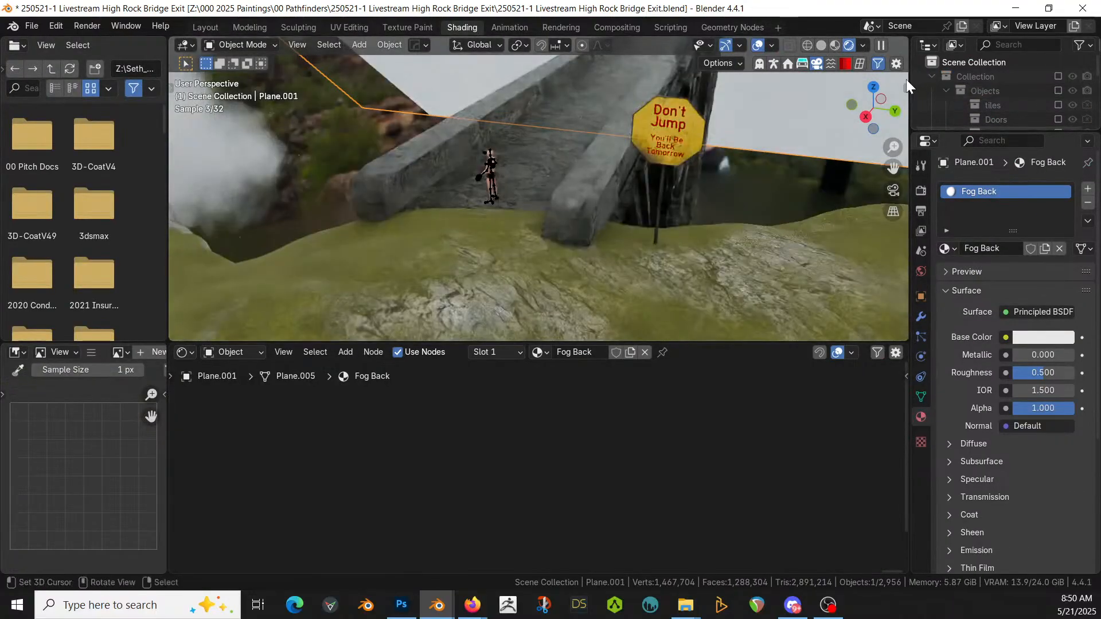
{"action": "left_click_drag", "start_coordinate": [906, 87], "coordinate": [703, 111]}
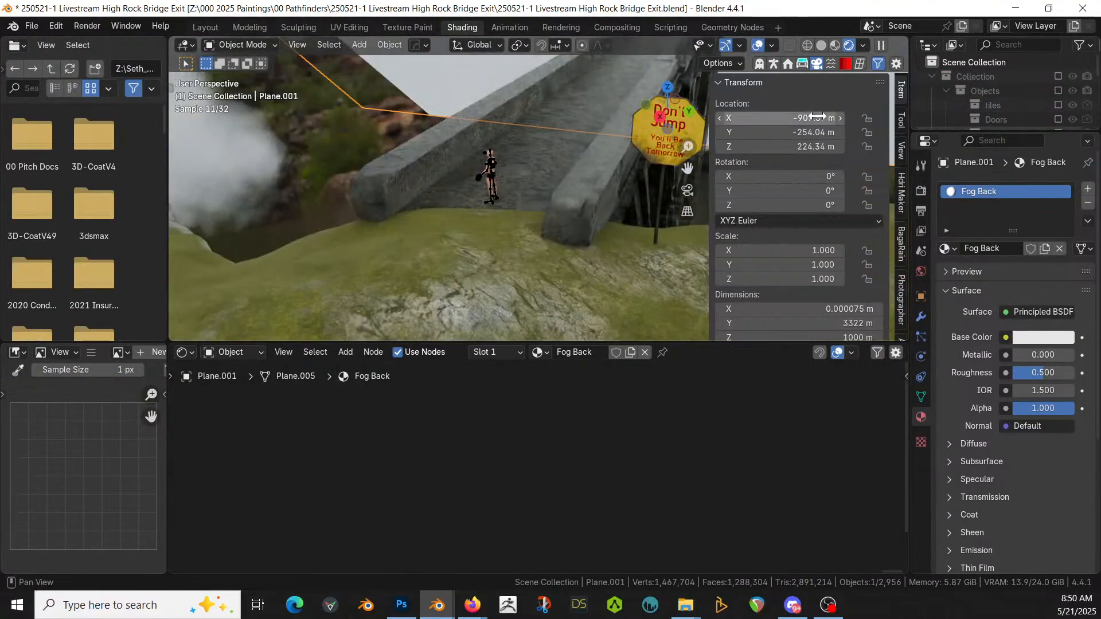
{"action": "left_click", "coordinate": [901, 152]}
{"action": "left_click", "coordinate": [803, 133]}
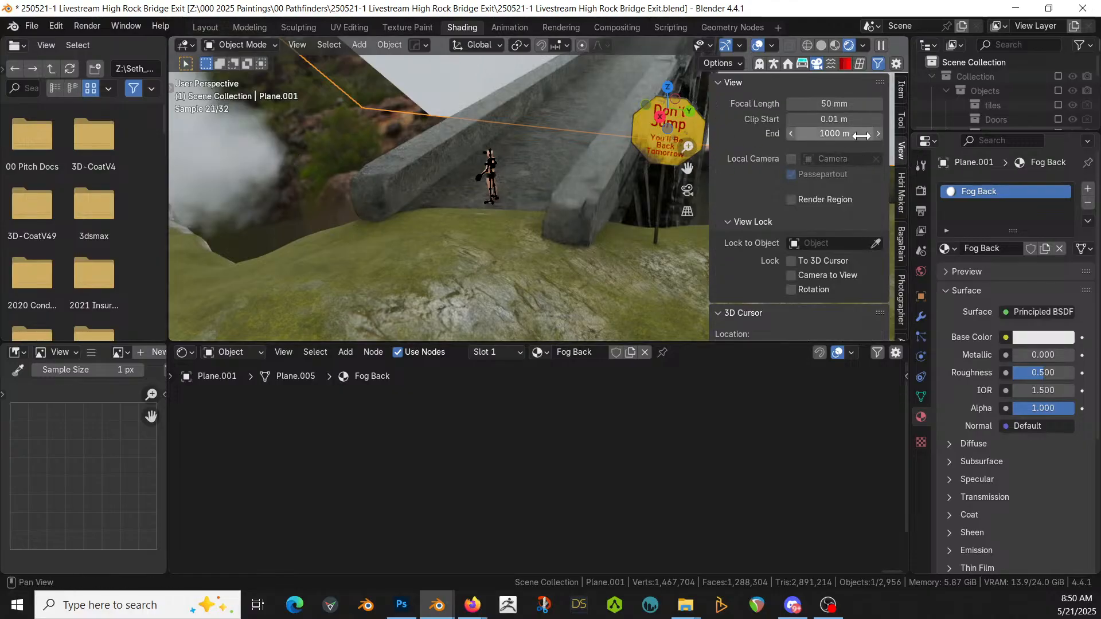
{"action": "type", "text": "10"}
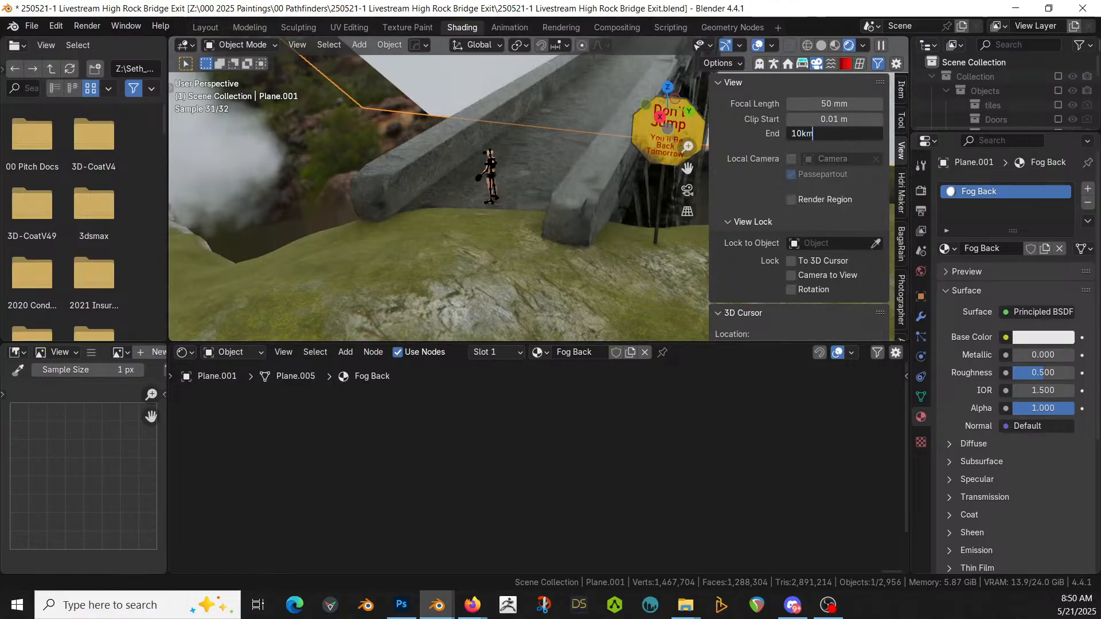
{"action": "type", "text": "km"}
{"action": "key", "text": "Return"}
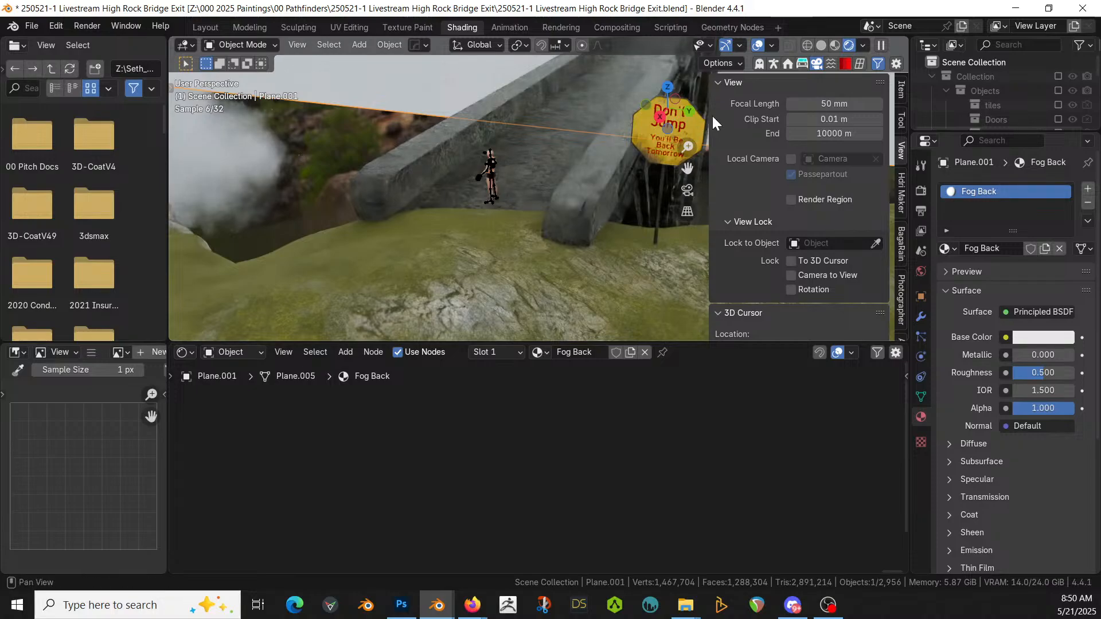
{"action": "key", "text": "n"}
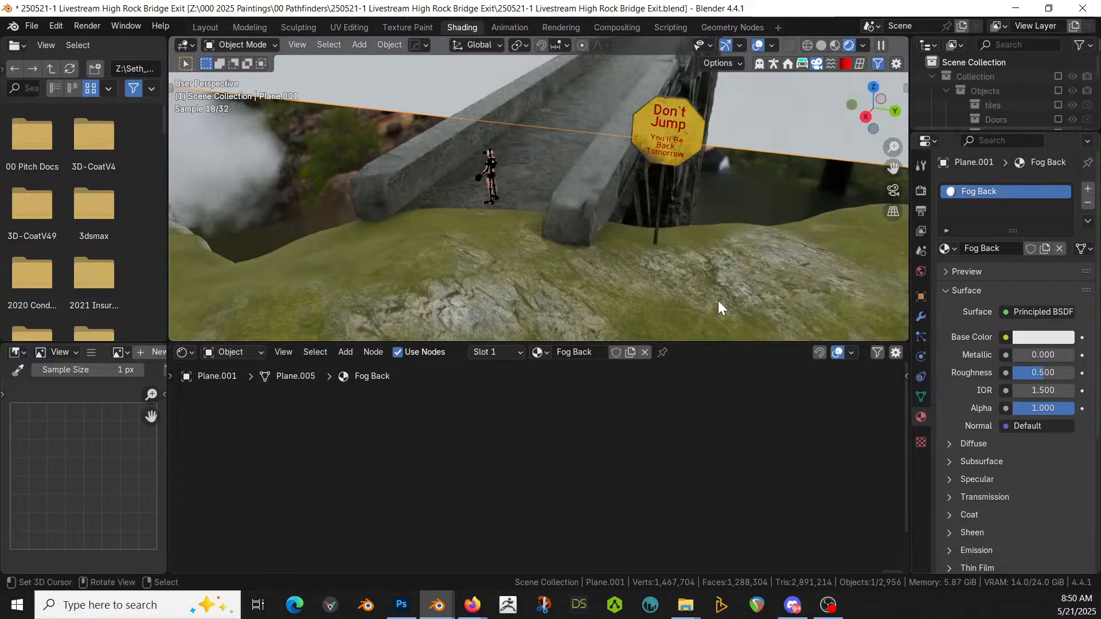
Step: Add a Gradient Texture node to the Fog Back material and connect its Color output to the Principled BSDF's Base Color
{"action": "scroll", "coordinate": [665, 229], "scroll_direction": "down", "scroll_amount": 3}
{"action": "middle_click_drag", "start_coordinate": [665, 228], "coordinate": [681, 157]}
{"action": "scroll", "coordinate": [682, 159], "scroll_direction": "down", "scroll_amount": 3}
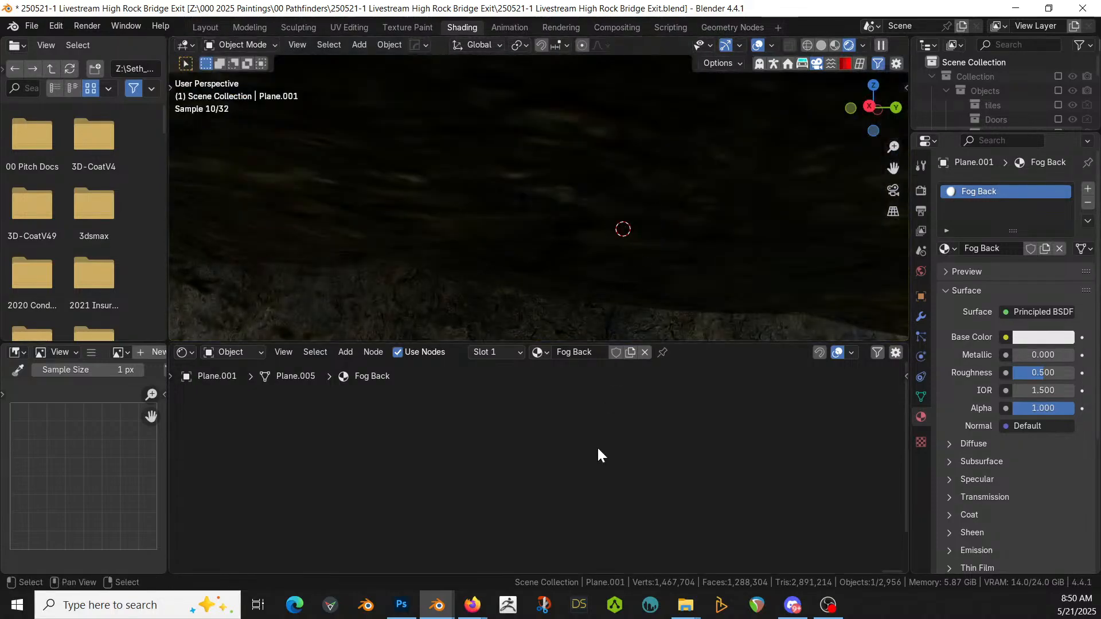
{"action": "middle_click_drag", "start_coordinate": [597, 96], "coordinate": [618, 130]}
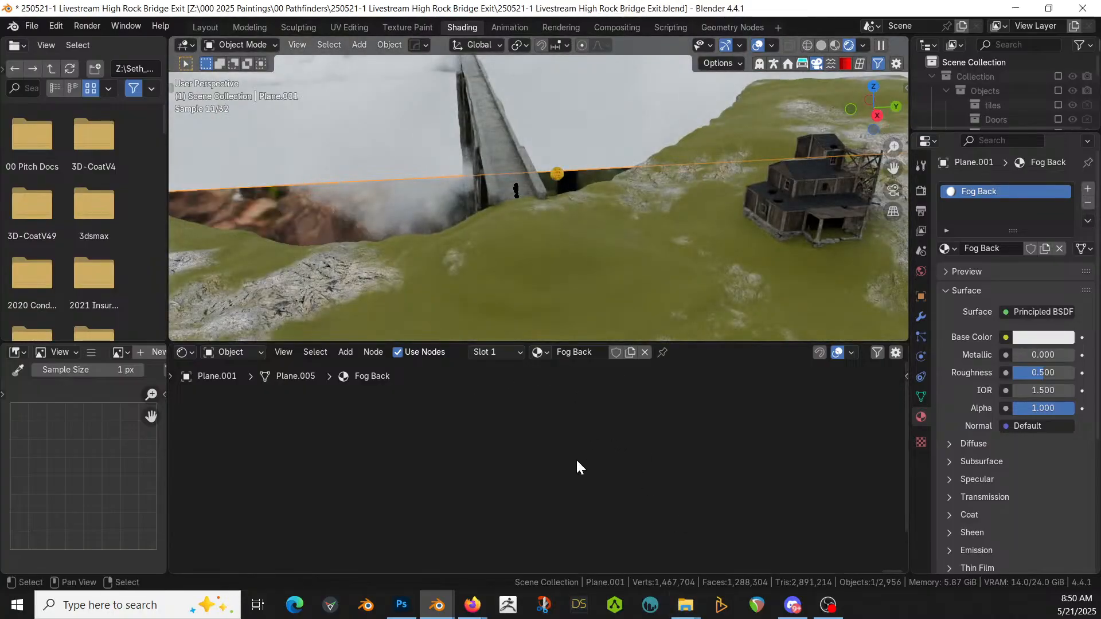
{"action": "key", "text": "Home"}
{"action": "key", "text": "shift+a"}
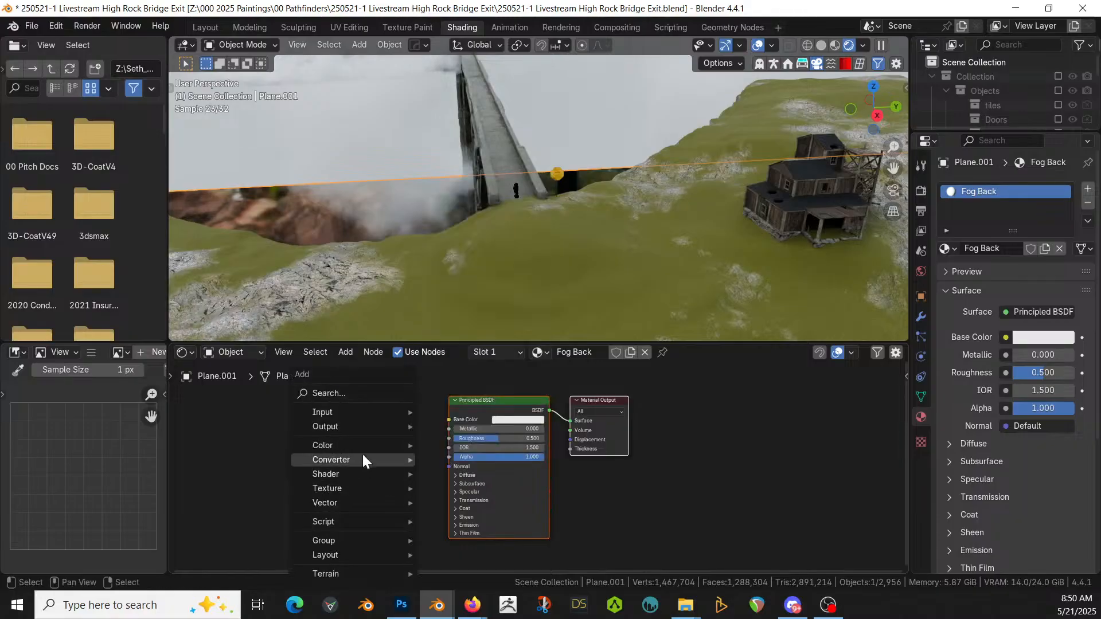
{"action": "left_click", "coordinate": [322, 398]}
{"action": "type", "text": "grad"}
{"action": "key", "text": "Return"}
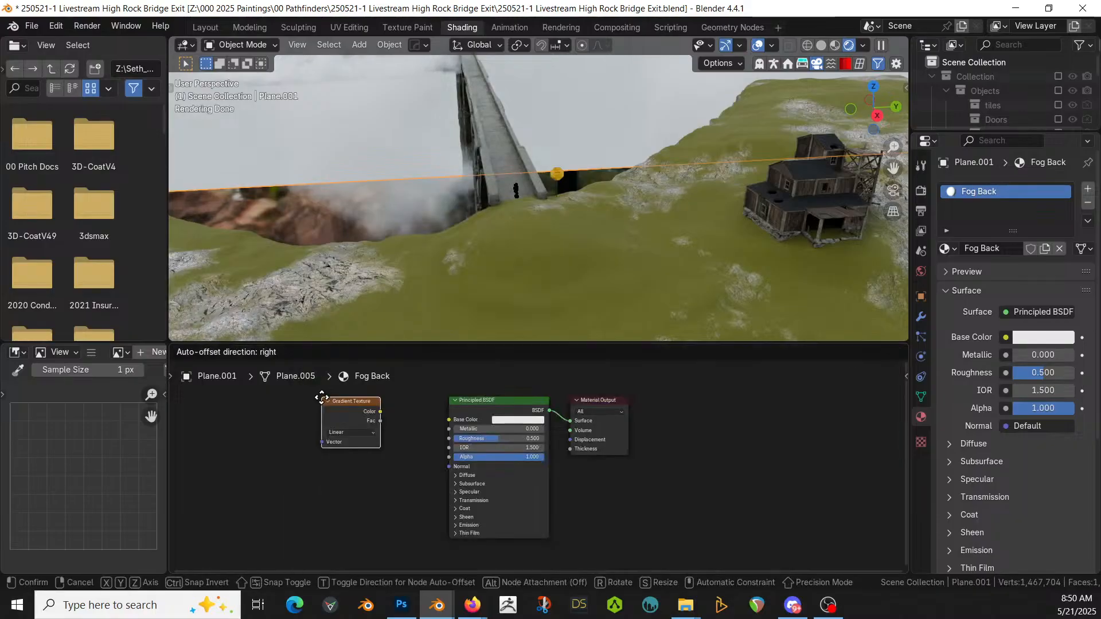
{"action": "left_click", "coordinate": [270, 416]}
{"action": "left_click_drag", "start_coordinate": [312, 430], "coordinate": [450, 419]}
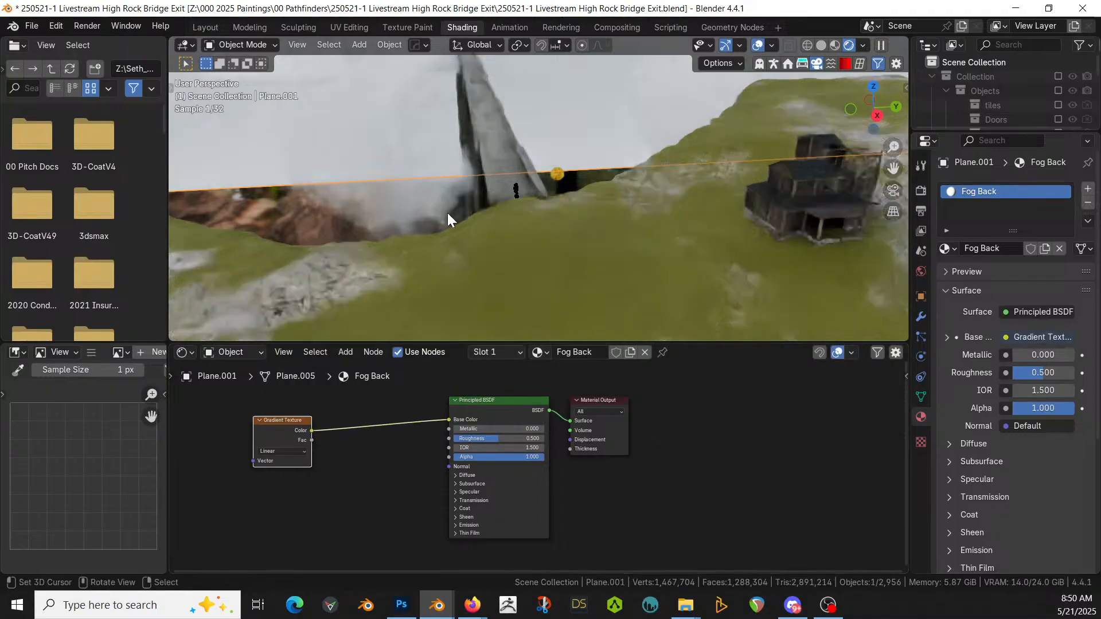
Step: Isolate the plane in local view and add Texture Coordinate and Mapping nodes to the Gradient Texture
{"action": "key", "text": "KP_Divide"}
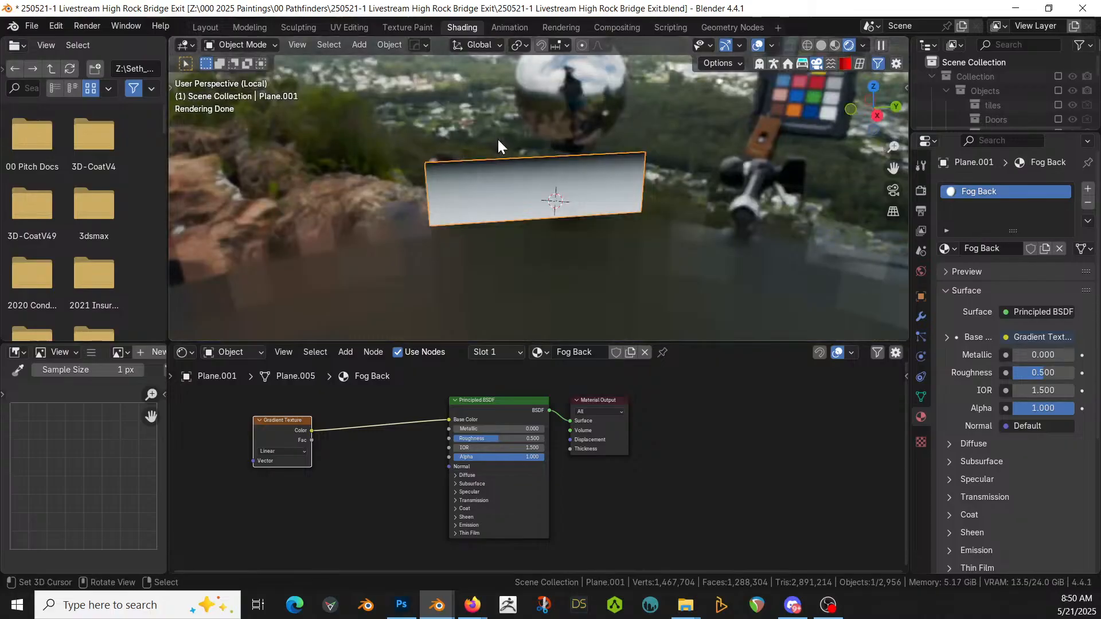
{"action": "scroll", "coordinate": [324, 453], "scroll_direction": "up", "scroll_amount": 2}
{"action": "middle_click_drag", "start_coordinate": [329, 452], "coordinate": [649, 480]}
{"action": "scroll", "coordinate": [649, 480], "scroll_direction": "up", "scroll_amount": 2}
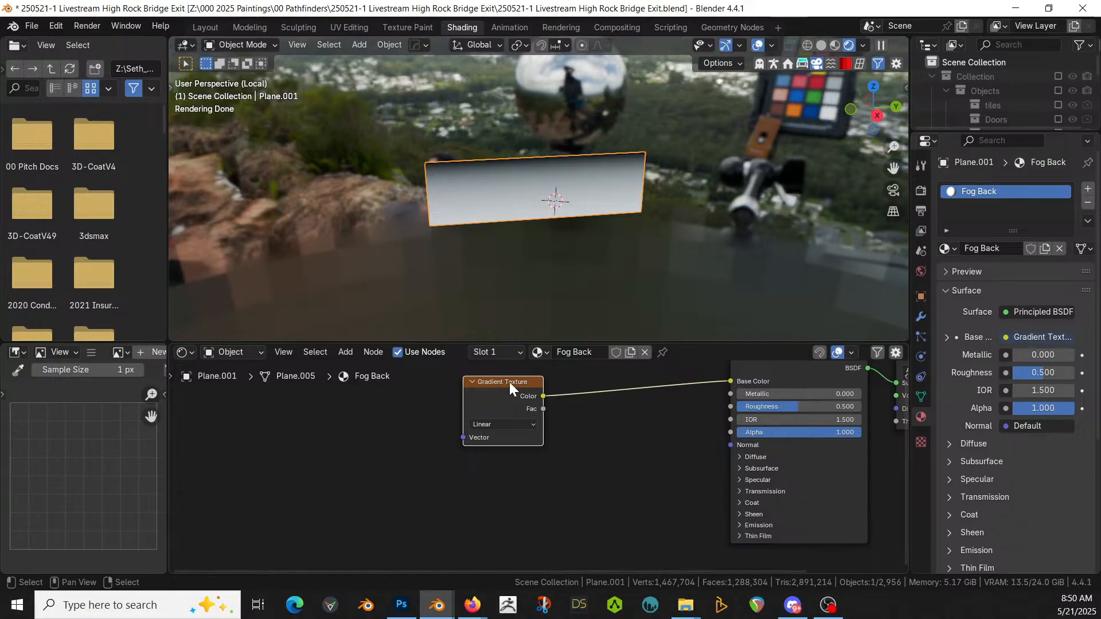
{"action": "key", "text": "ctrl+t"}
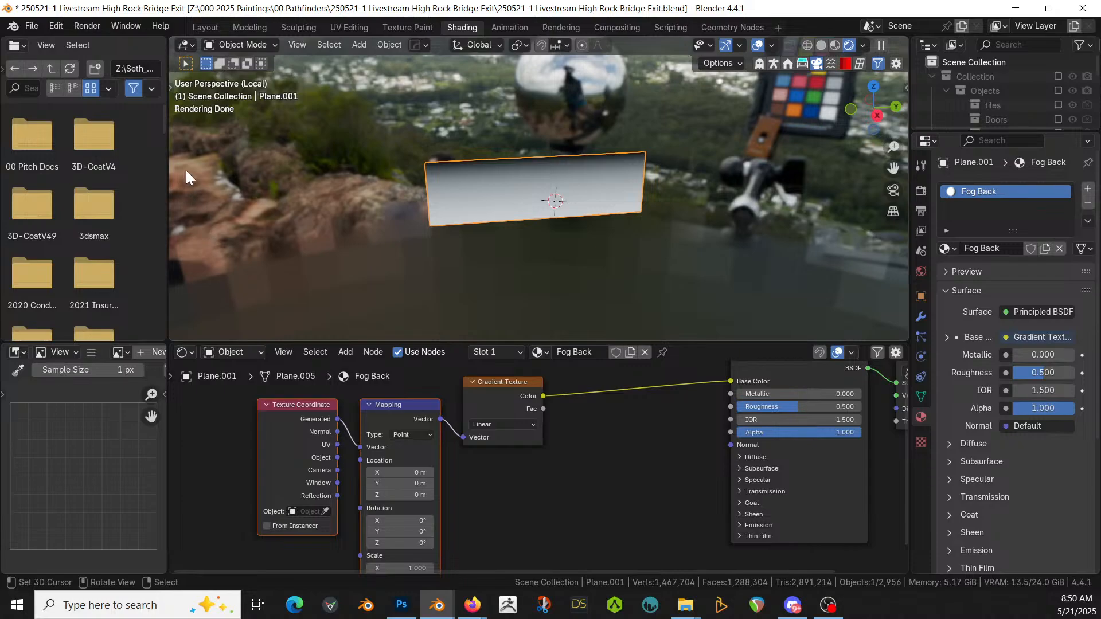
Step: Show the 3D viewport's tools and activate the Transform tool
{"action": "key", "text": "t"}
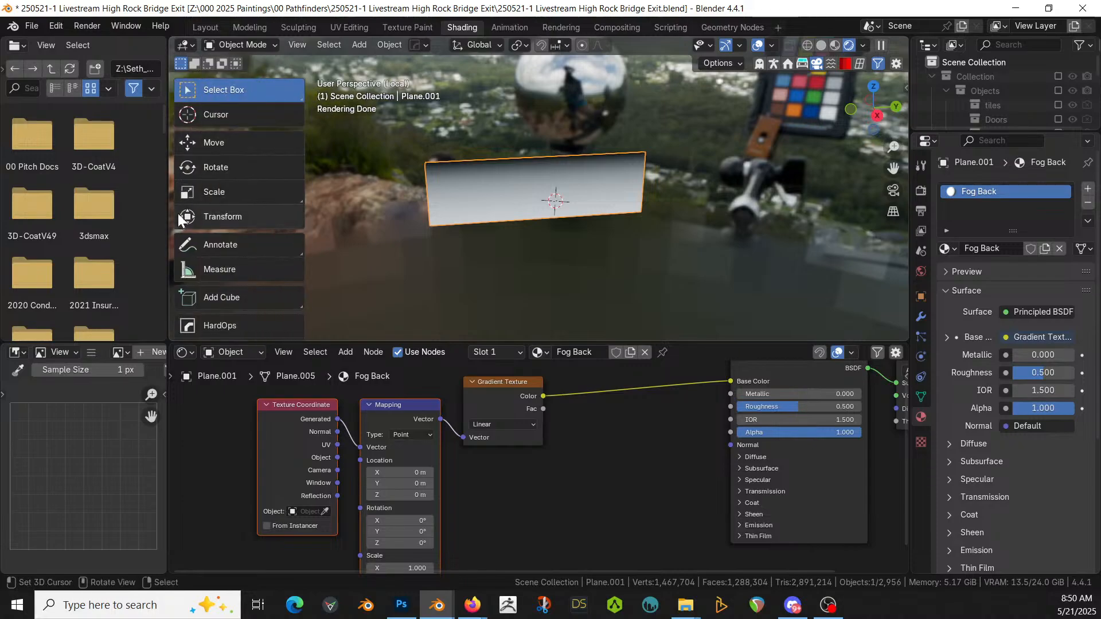
{"action": "left_click", "coordinate": [186, 223]}
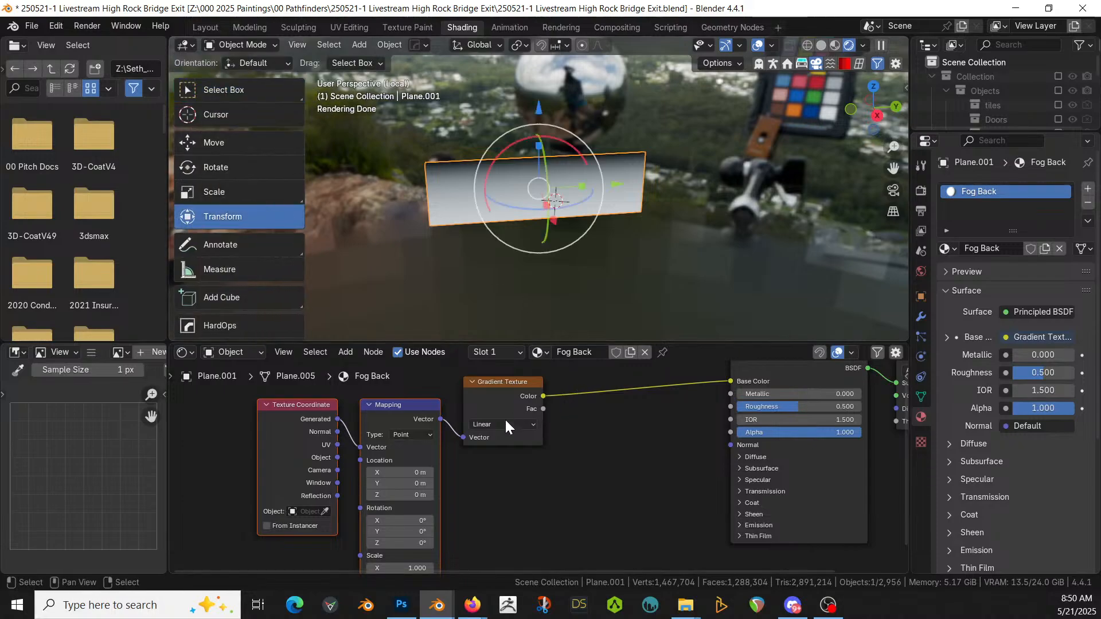
Step: Try a 180° X rotation on the Mapping node and reset it to 0°
{"action": "left_click", "coordinate": [423, 519]}
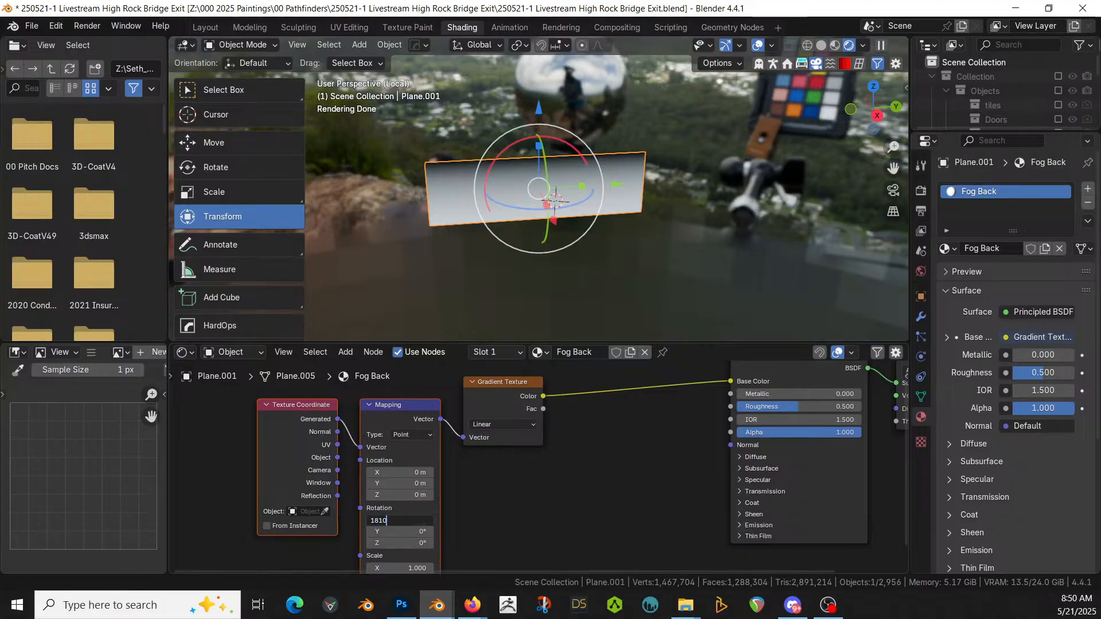
{"action": "key", "text": "Return"}
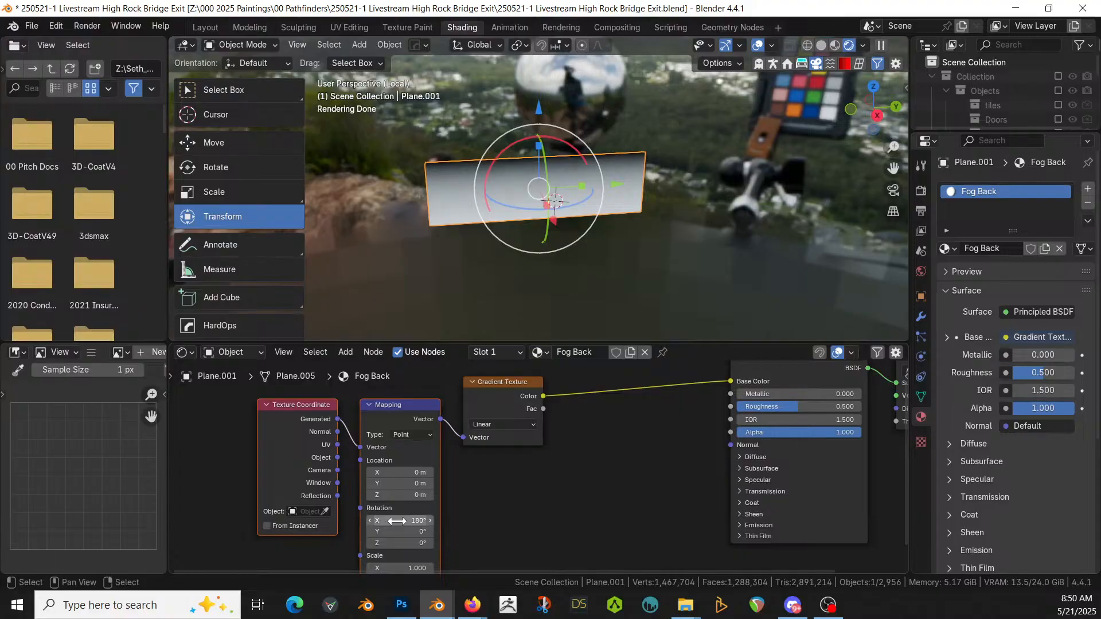
{"action": "left_click", "coordinate": [396, 520]}
{"action": "type", "text": "0"}
{"action": "key", "text": "Return"}
Step: Set the Mapping node's Y rotation to 180°
{"action": "left_click", "coordinate": [397, 531]}
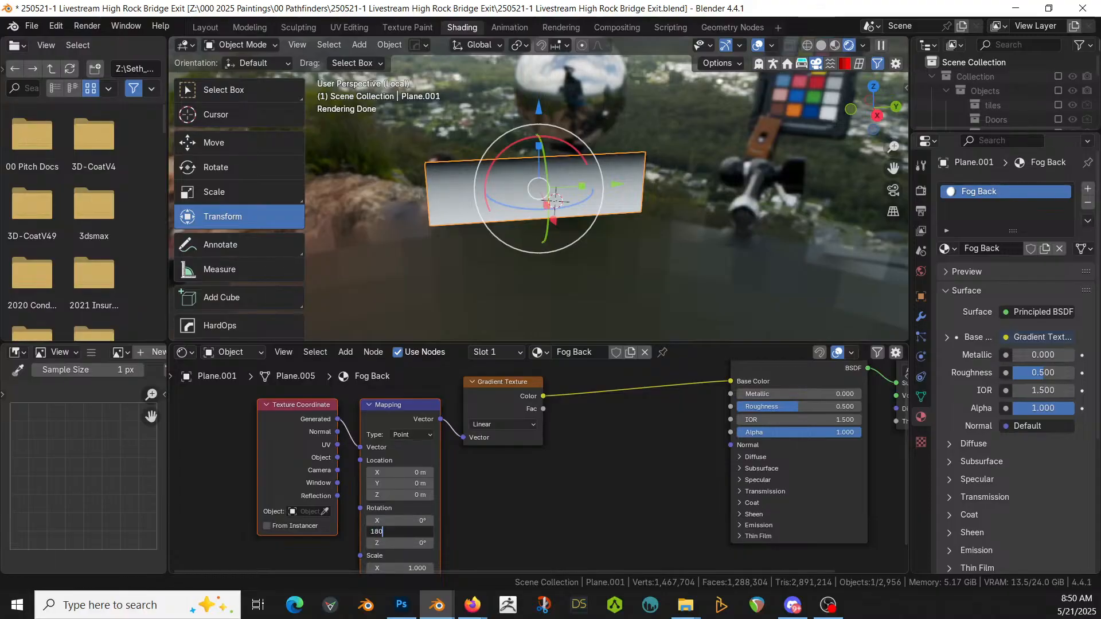
{"action": "key", "text": "Return"}
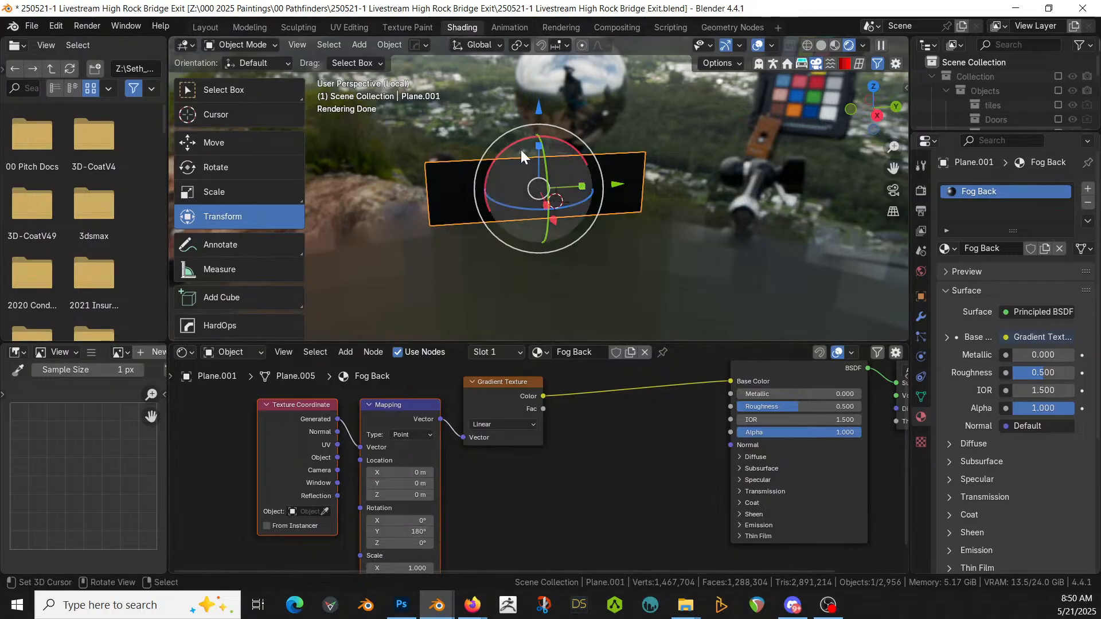
Step: Apply all transforms to the isolated plane
{"action": "scroll", "coordinate": [447, 511], "scroll_direction": "down", "scroll_amount": 1}
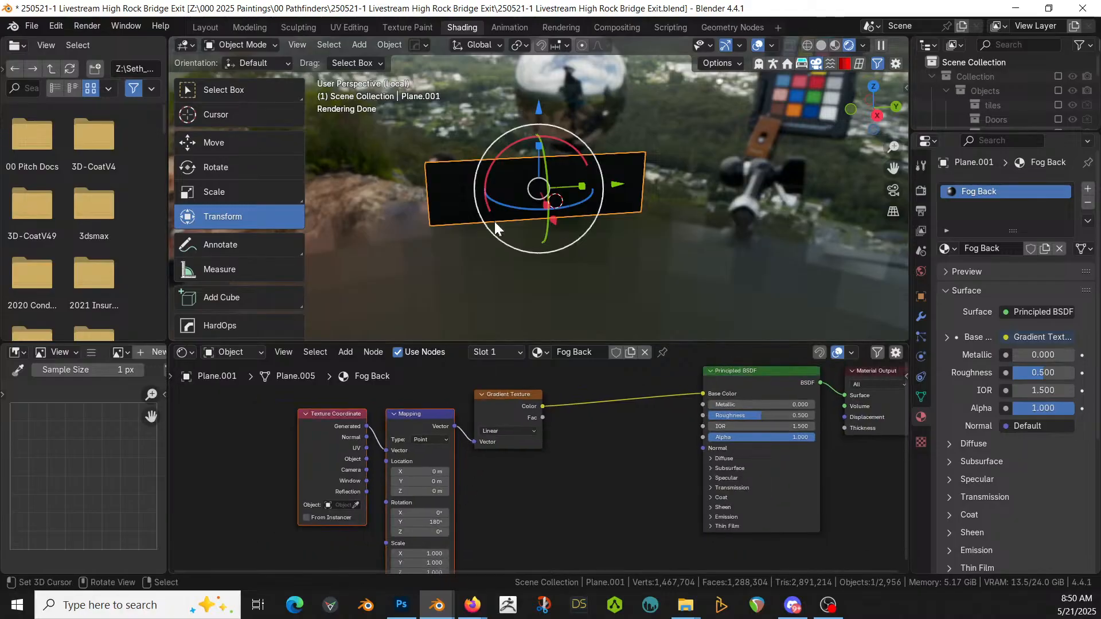
{"action": "key", "text": "ctrl+a"}
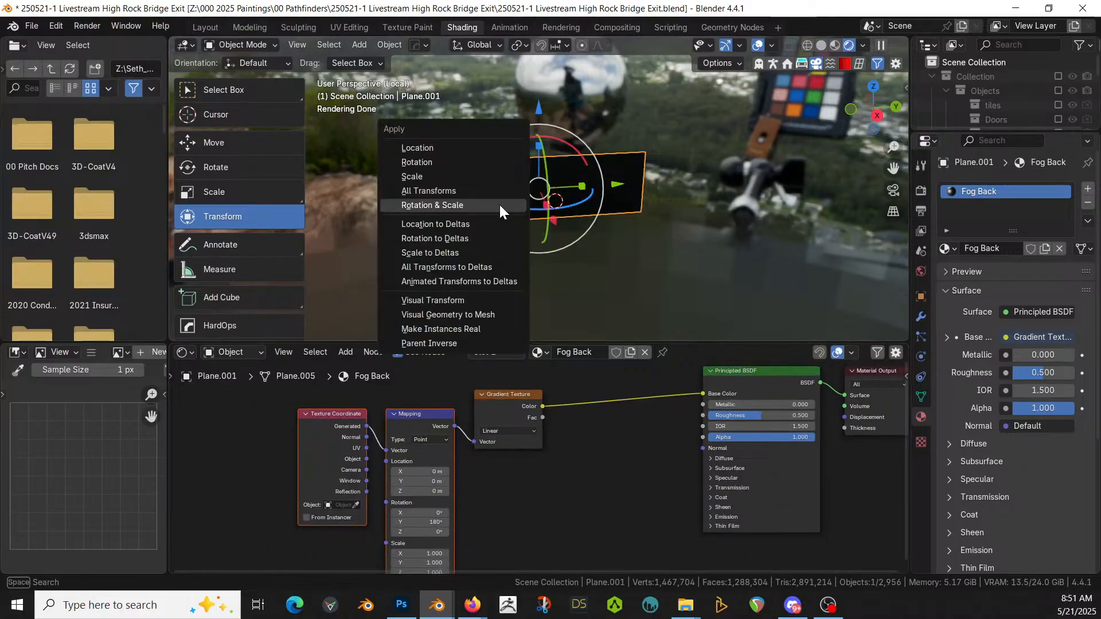
{"action": "left_click", "coordinate": [469, 189]}
Step: Reset the Mapping node's Y rotation to 0°, try a 180° Z rotation and return it to 0°
{"action": "middle_click_drag", "start_coordinate": [476, 528], "coordinate": [490, 445]}
{"action": "left_click", "coordinate": [452, 441]}
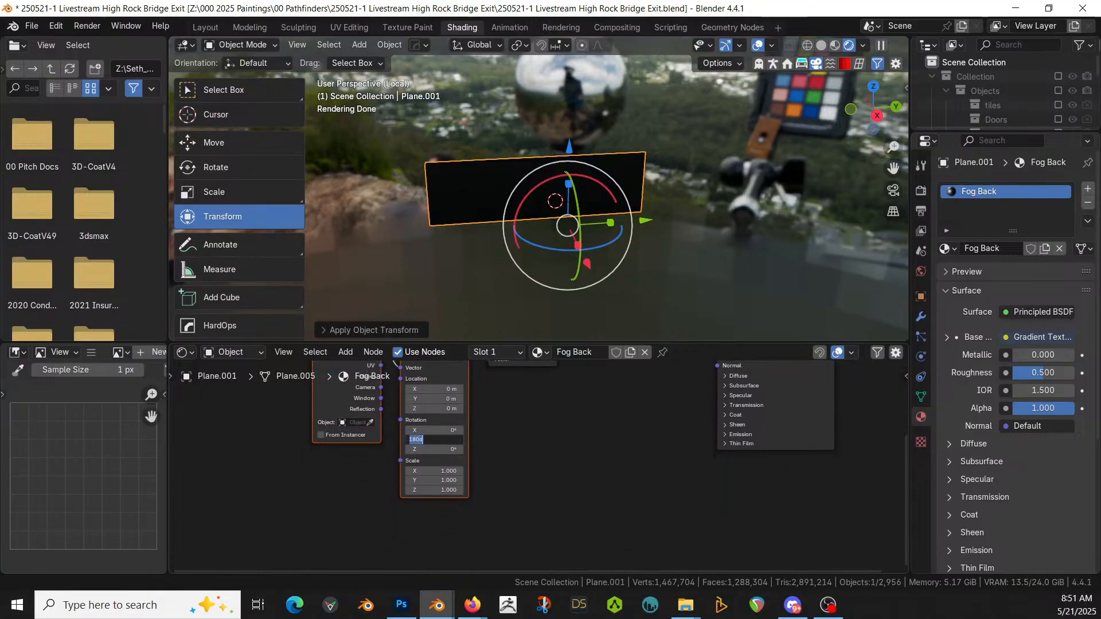
{"action": "key", "text": "Return"}
{"action": "left_click", "coordinate": [440, 449]}
{"action": "type", "text": "180"}
{"action": "key", "text": "Return"}
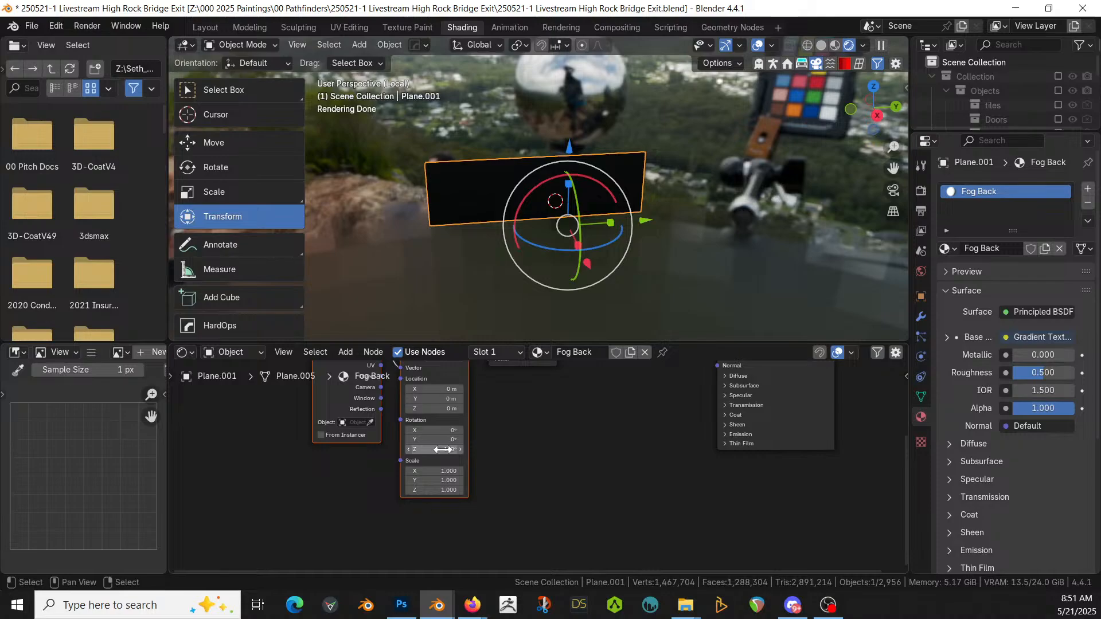
{"action": "left_click", "coordinate": [442, 450]}
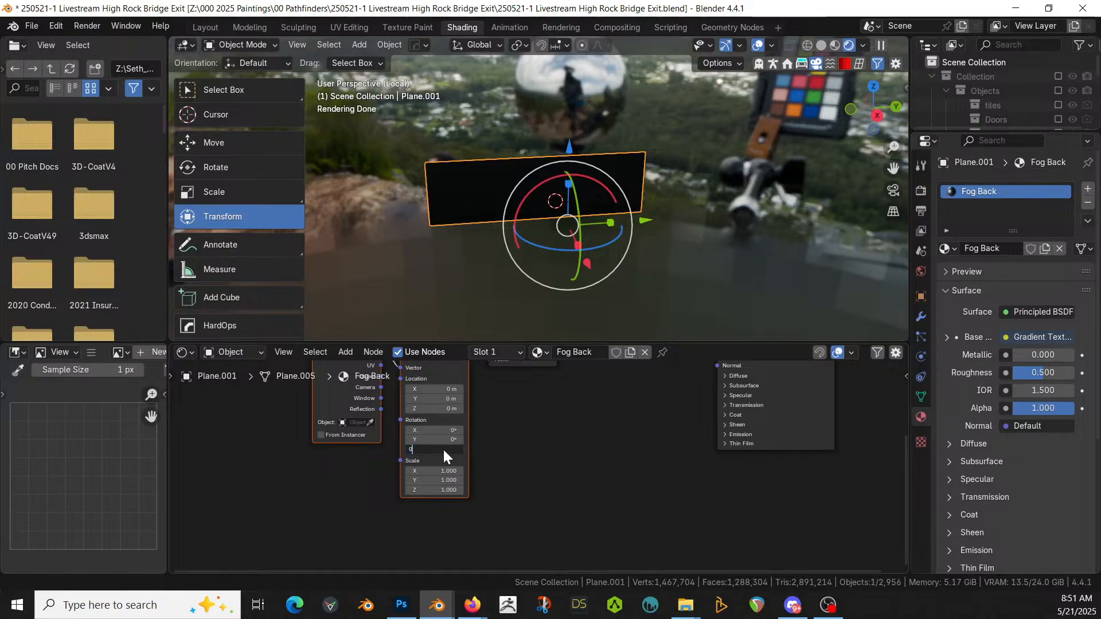
{"action": "key", "text": "Return"}
Step: Set the Mapping node's Y rotation to about -18.6° so the gradient runs across the plane's height
{"action": "left_click_drag", "start_coordinate": [441, 439], "coordinate": [480, 439]}
{"action": "scroll", "coordinate": [463, 438], "scroll_direction": "up", "scroll_amount": 1}
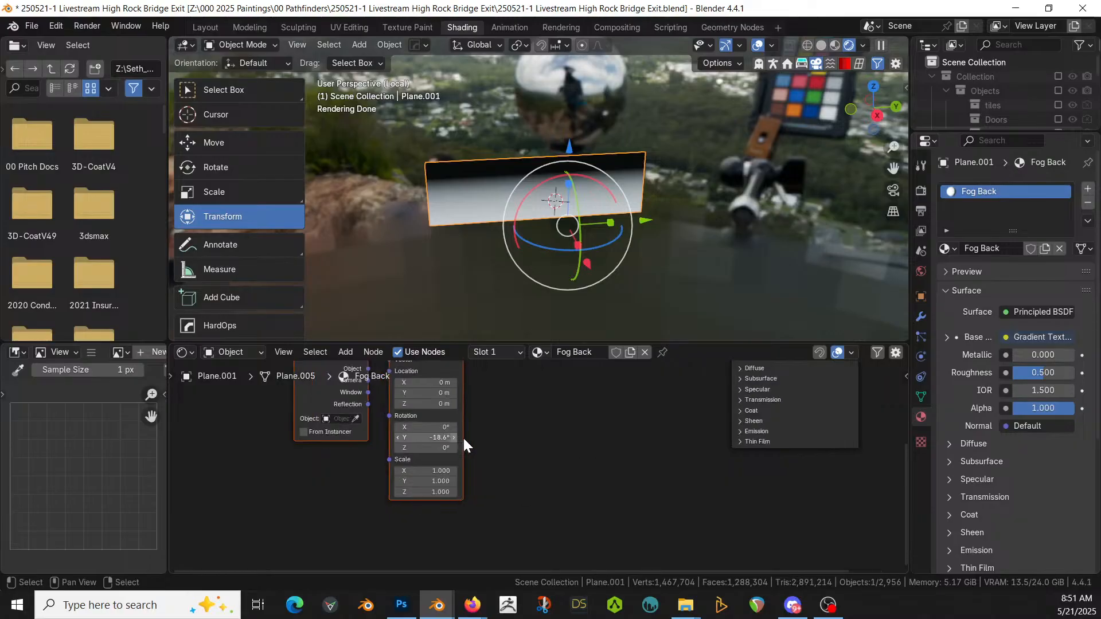
{"action": "middle_click_drag", "start_coordinate": [535, 452], "coordinate": [520, 550]}
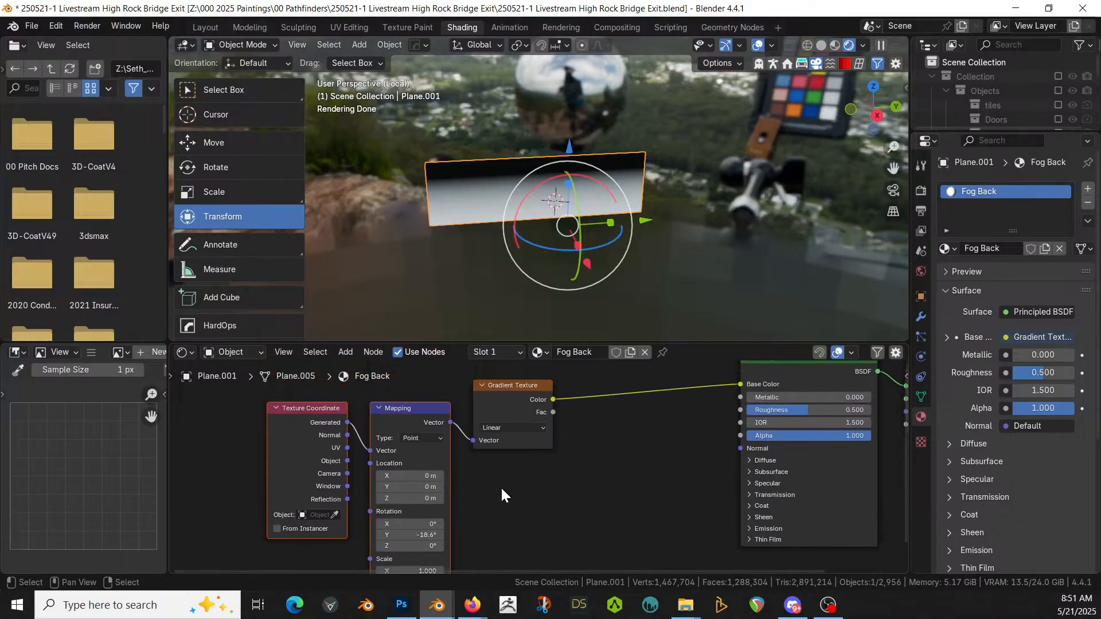
Step: Set the Mapping node's scale to X 0.1 and Y 131.9, and its location to X 0.26 m and Y 122 m
{"action": "middle_click_drag", "start_coordinate": [501, 486], "coordinate": [531, 410]}
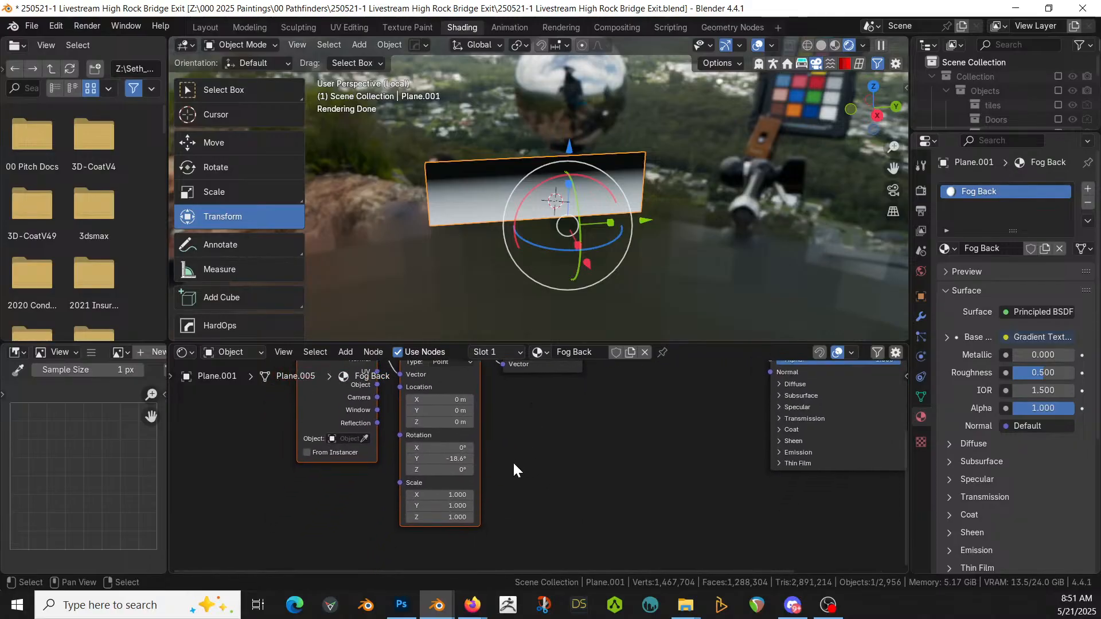
{"action": "mouse_move", "coordinate": [436, 506]}
{"action": "left_mouse_down"}
{"action": "mouse_move", "coordinate": [493, 495]}
{"action": "mouse_move", "coordinate": [448, 495]}
{"action": "left_mouse_up"}
{"action": "left_click_drag", "start_coordinate": [442, 495], "coordinate": [466, 495]}
{"action": "left_click", "coordinate": [442, 495]}
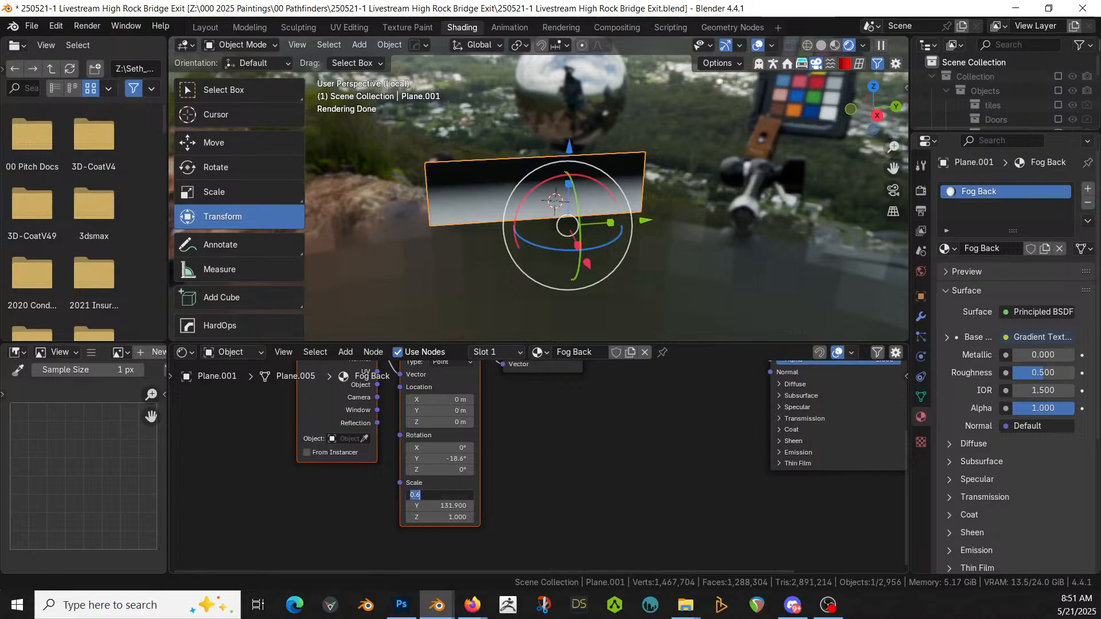
{"action": "key", "text": "Return"}
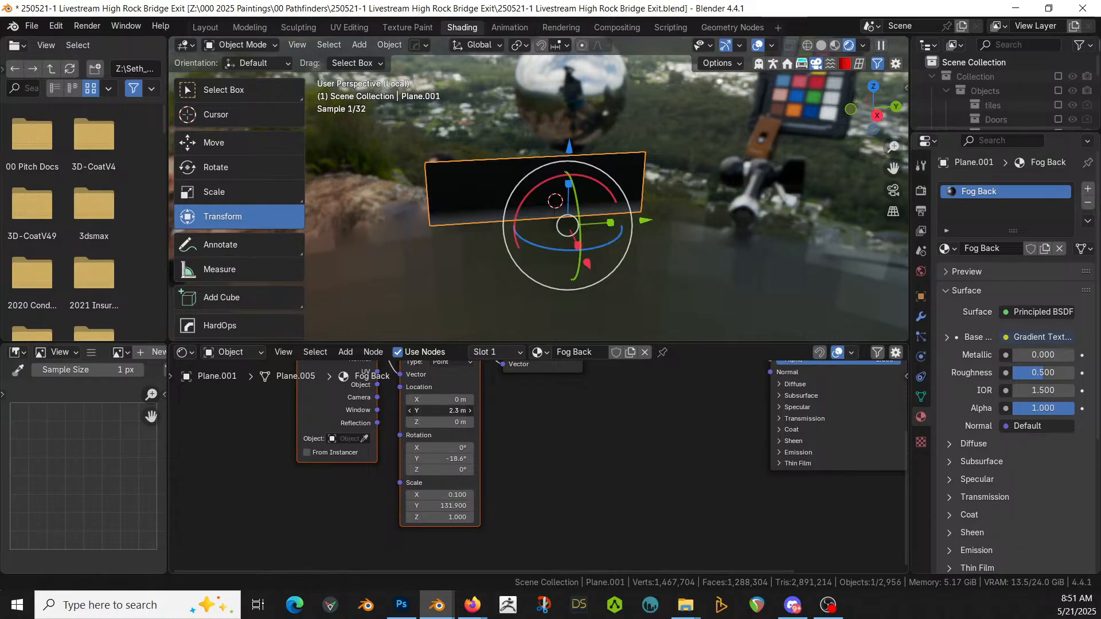
{"action": "mouse_move", "coordinate": [429, 411]}
{"action": "left_mouse_down"}
{"action": "mouse_move", "coordinate": [444, 401]}
{"action": "mouse_move", "coordinate": [435, 403]}
{"action": "left_mouse_up"}
Step: Reroute the Gradient Texture's color from Base Color to the Principled BSDF's Alpha and leave local view to check it in the scene
{"action": "middle_click_drag", "start_coordinate": [520, 457], "coordinate": [442, 551]}
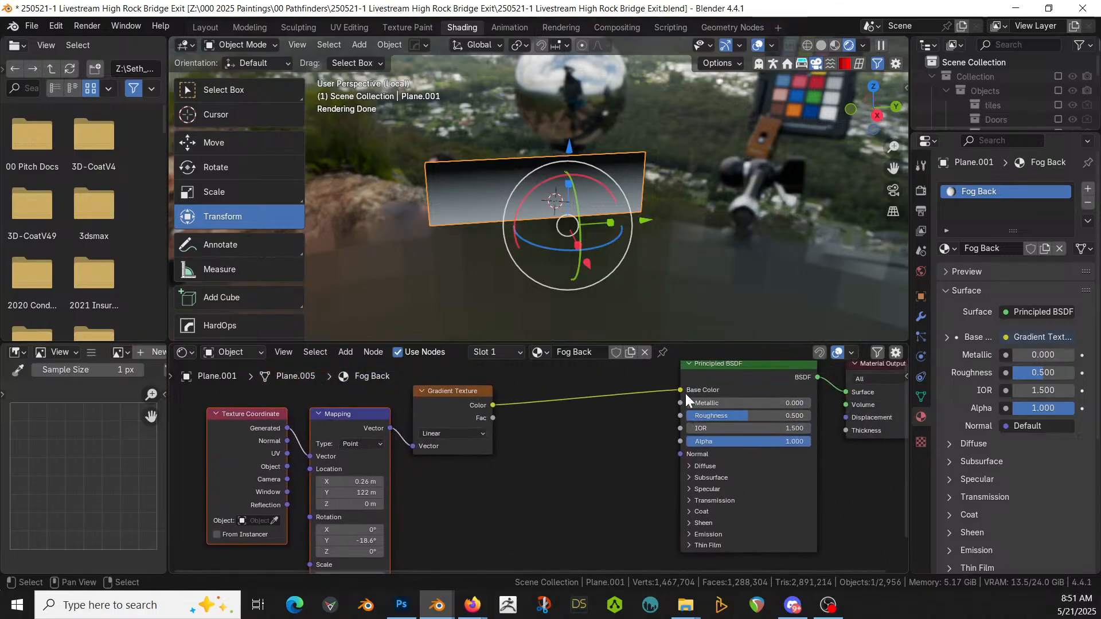
{"action": "left_click_drag", "start_coordinate": [680, 389], "coordinate": [686, 439]}
{"action": "key", "text": "KP_0"}
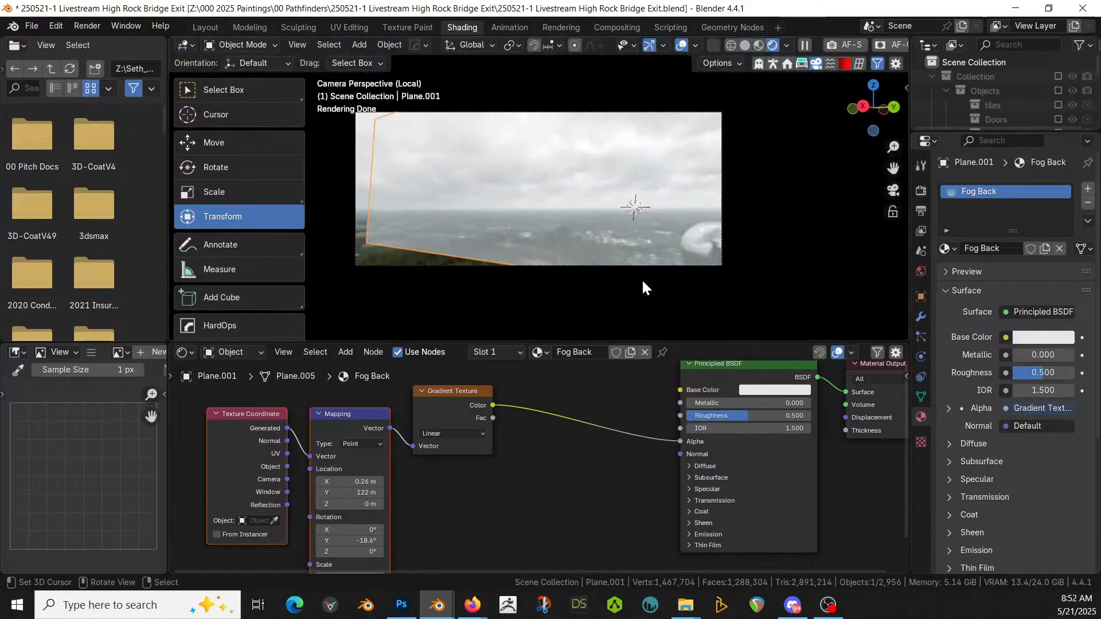
{"action": "key", "text": "KP_0"}
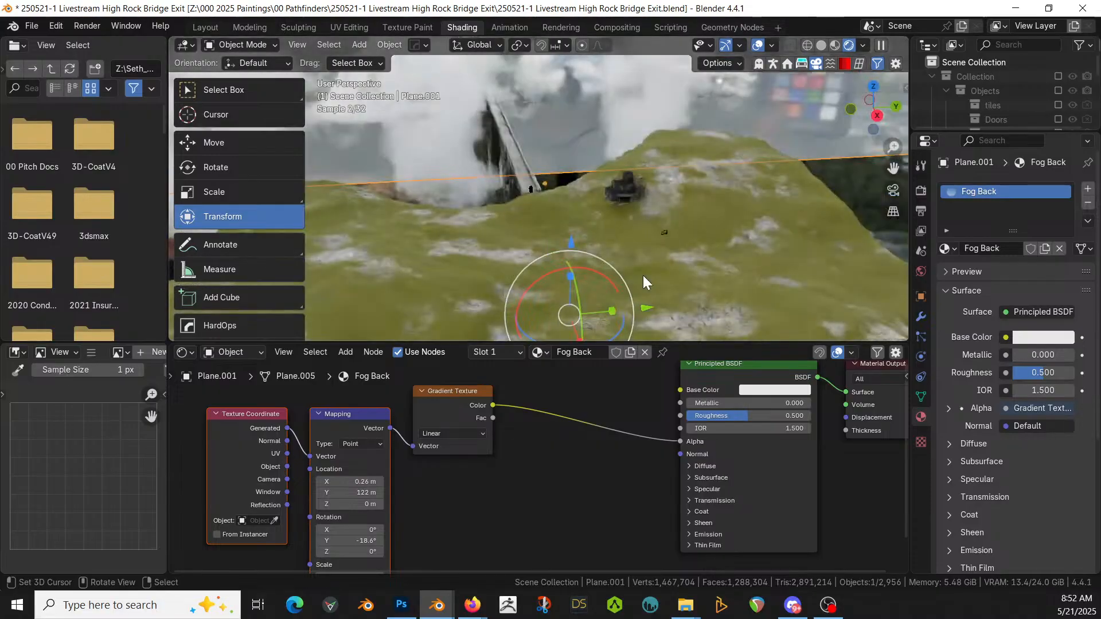
{"action": "key", "text": "KP_0"}
{"action": "middle_click_drag", "start_coordinate": [633, 285], "coordinate": [686, 289]}
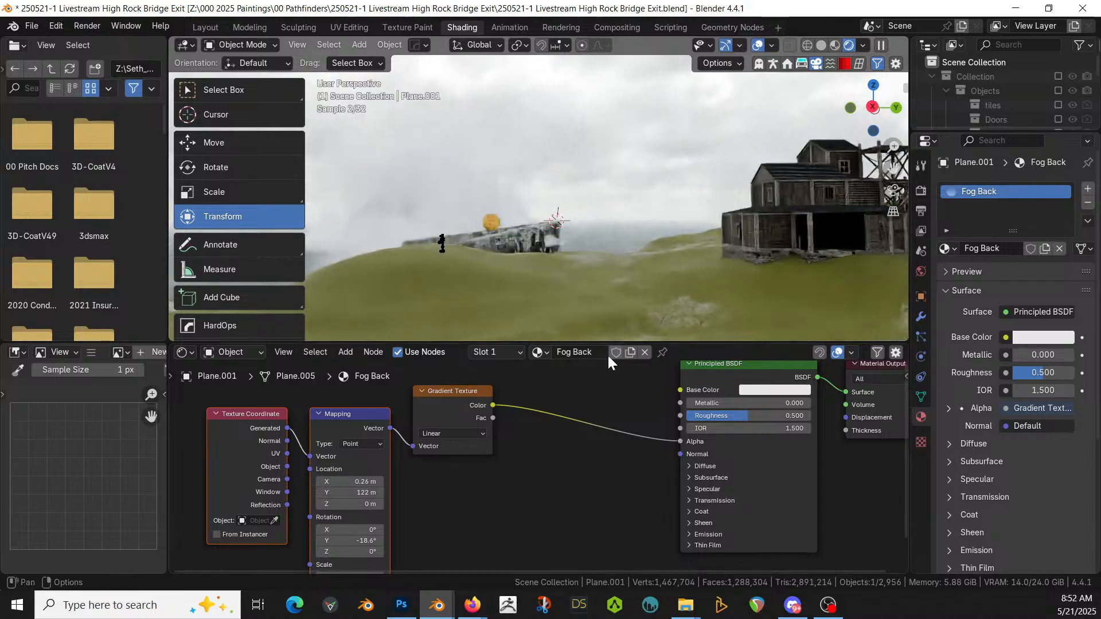
Step: Preview the Gradient Texture alone to set the Mapping location to X 0.01 m and Y 118 m, and restore the Principled BSDF output
{"action": "left_click", "coordinate": [472, 393], "text": "ctrl+shift"}
{"action": "scroll", "coordinate": [659, 160], "scroll_direction": "down", "scroll_amount": 2}
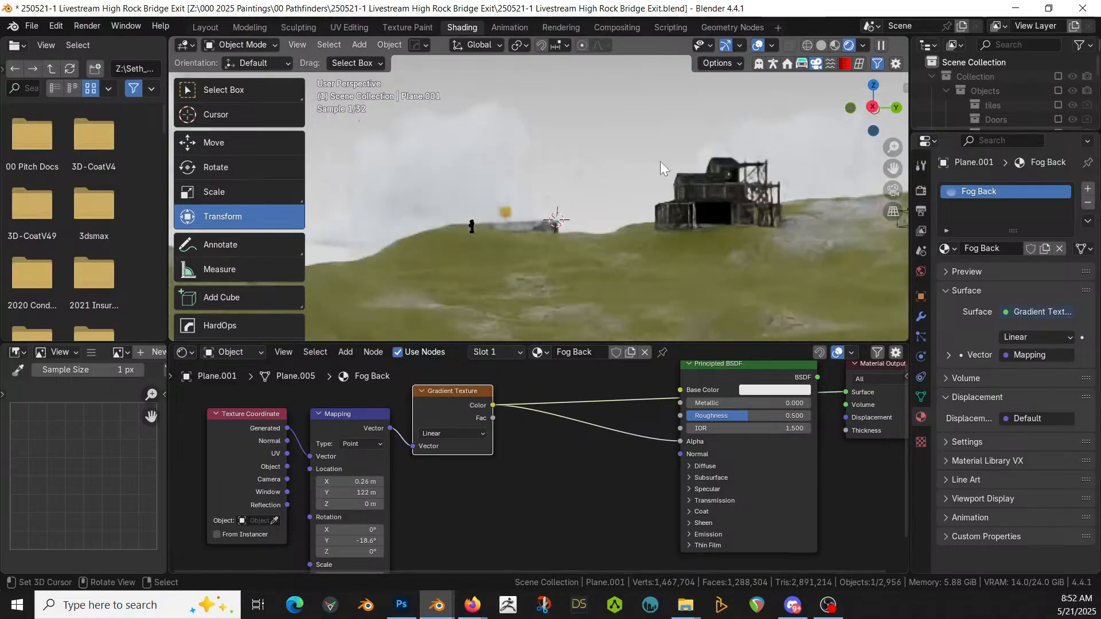
{"action": "scroll", "coordinate": [587, 204], "scroll_direction": "down", "scroll_amount": 1}
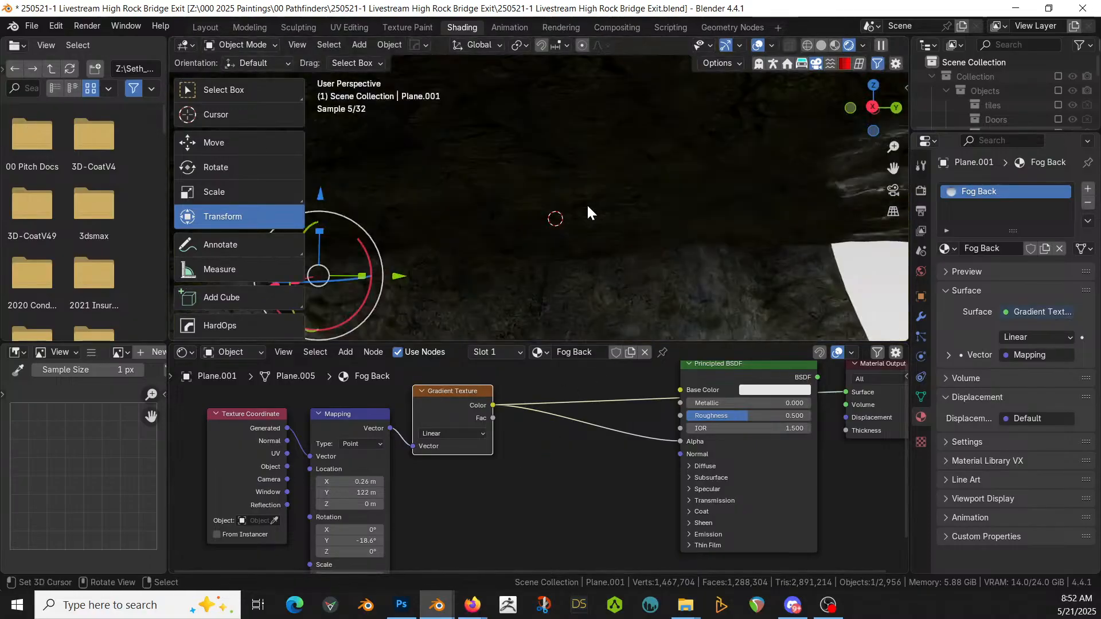
{"action": "scroll", "coordinate": [586, 204], "scroll_direction": "up", "scroll_amount": 1}
{"action": "middle_click_drag", "start_coordinate": [586, 204], "coordinate": [645, 169]}
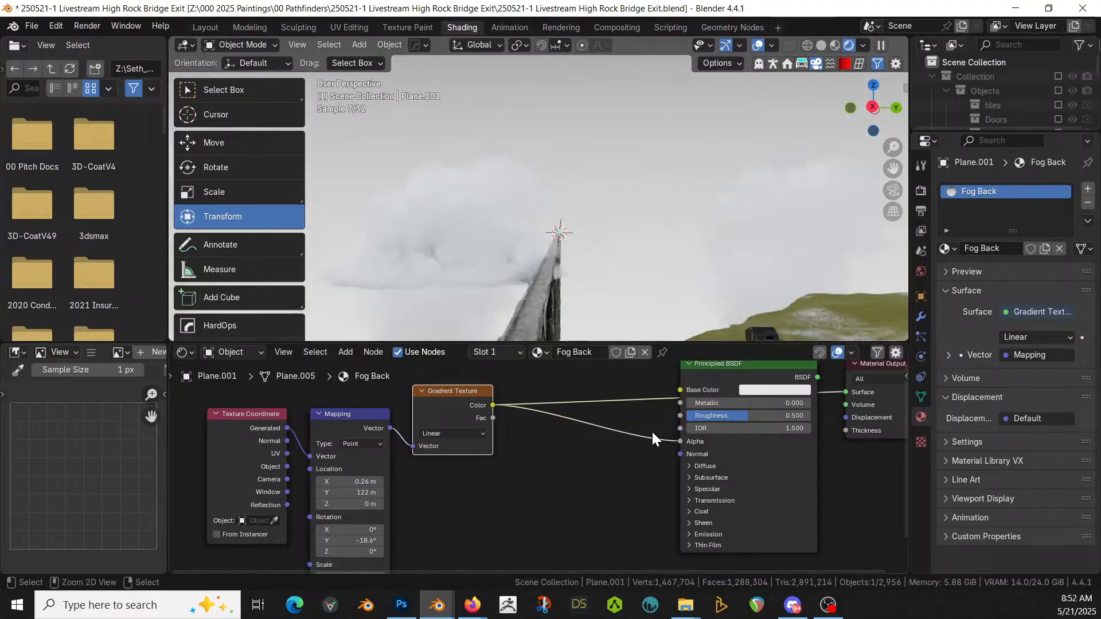
{"action": "middle_click_drag", "start_coordinate": [558, 141], "coordinate": [576, 302]}
{"action": "scroll", "coordinate": [577, 303], "scroll_direction": "down", "scroll_amount": 5}
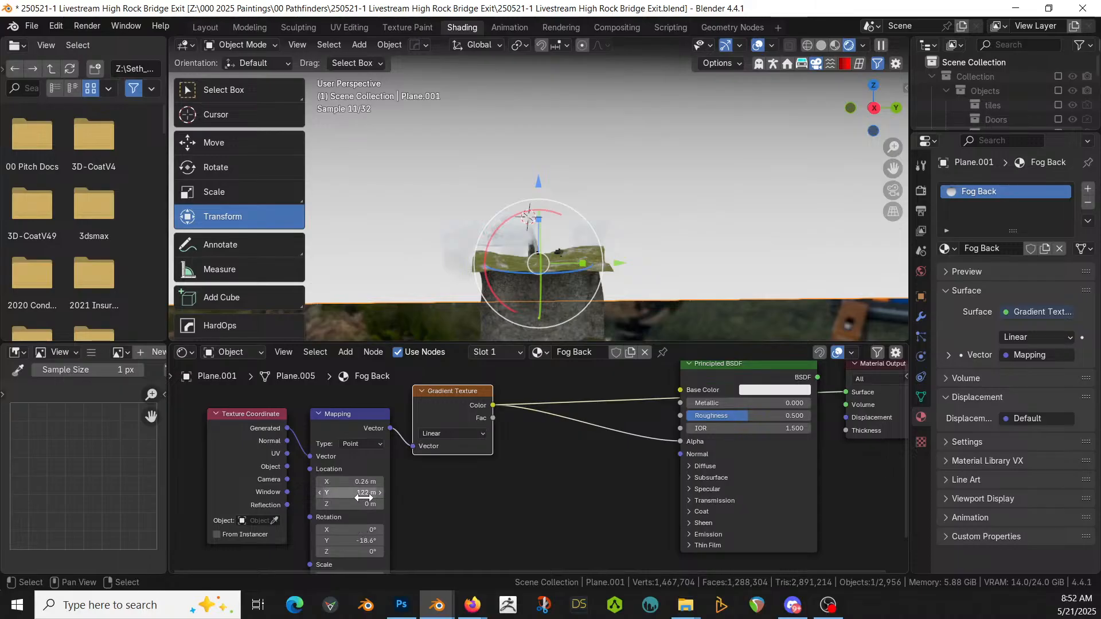
{"action": "mouse_move", "coordinate": [350, 493]}
{"action": "left_mouse_down"}
{"action": "mouse_move", "coordinate": [338, 493]}
{"action": "mouse_move", "coordinate": [361, 492]}
{"action": "mouse_move", "coordinate": [359, 483]}
{"action": "mouse_move", "coordinate": [332, 482]}
{"action": "left_mouse_up"}
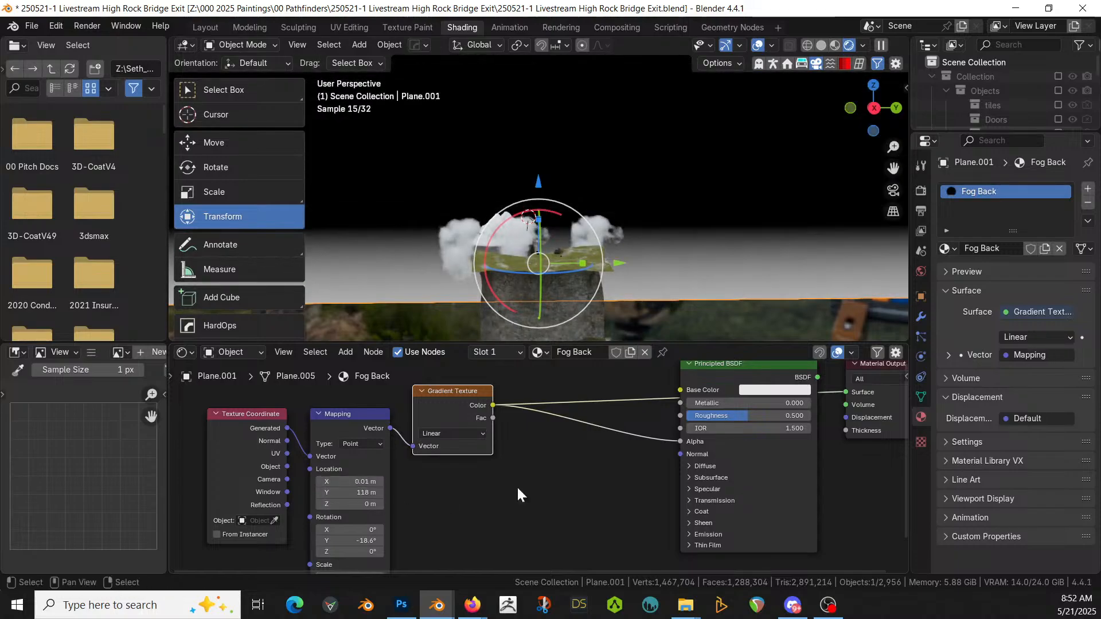
{"action": "left_click", "coordinate": [736, 366], "text": "ctrl+shift"}
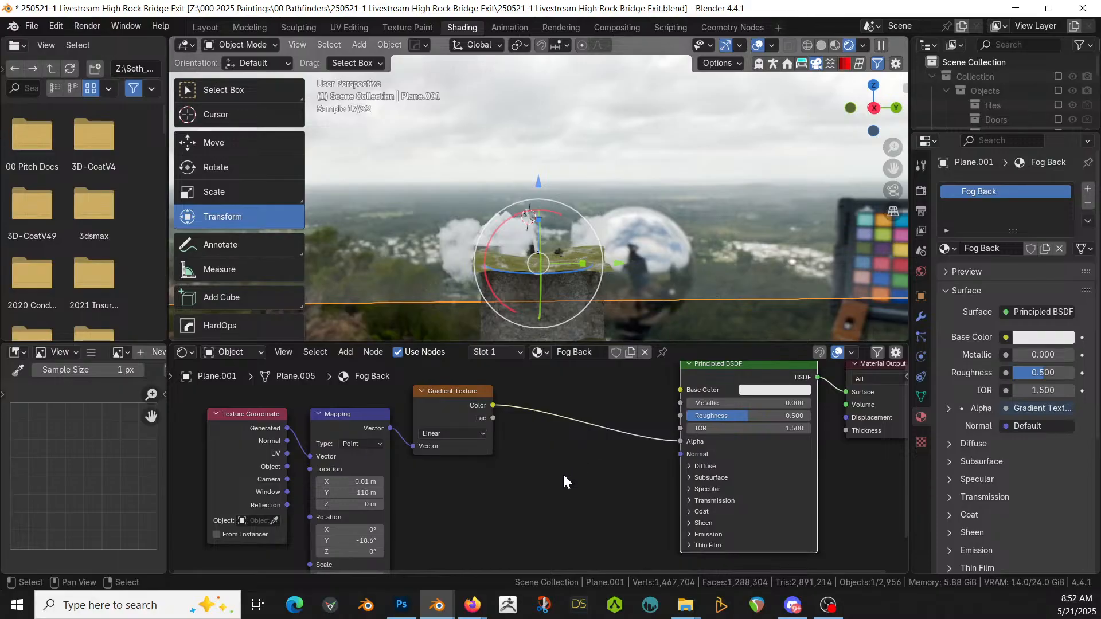
Step: Insert a Color Ramp node between the Gradient Texture and the Principled BSDF's Alpha
{"action": "key", "text": "shift+a"}
{"action": "left_click", "coordinate": [519, 392]}
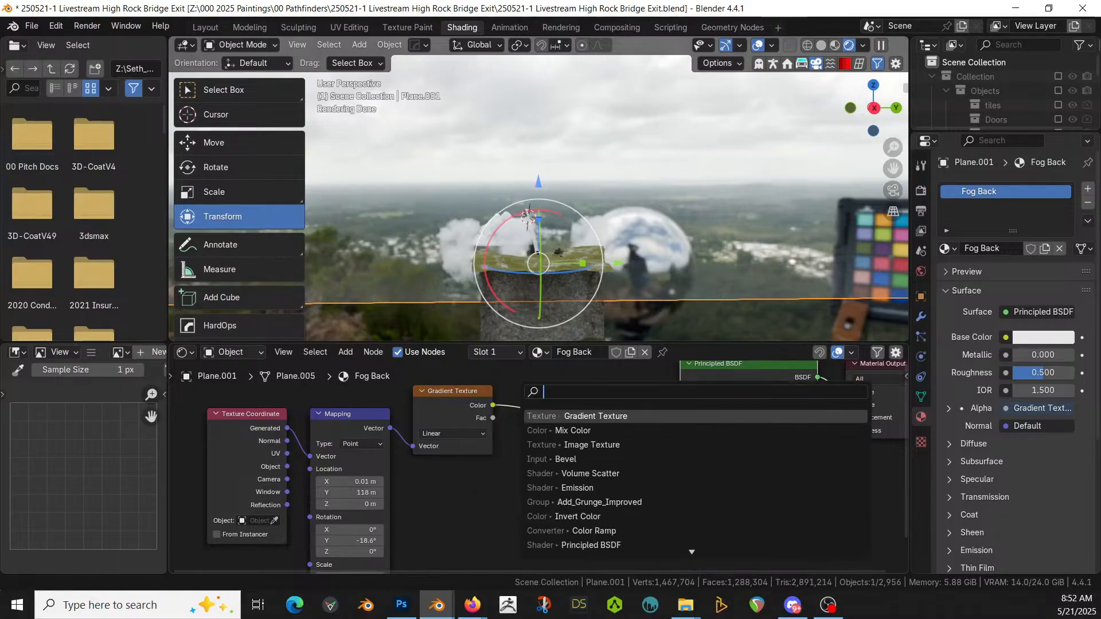
{"action": "type", "text": "ramp"}
{"action": "key", "text": "Return"}
{"action": "left_click", "coordinate": [517, 388]}
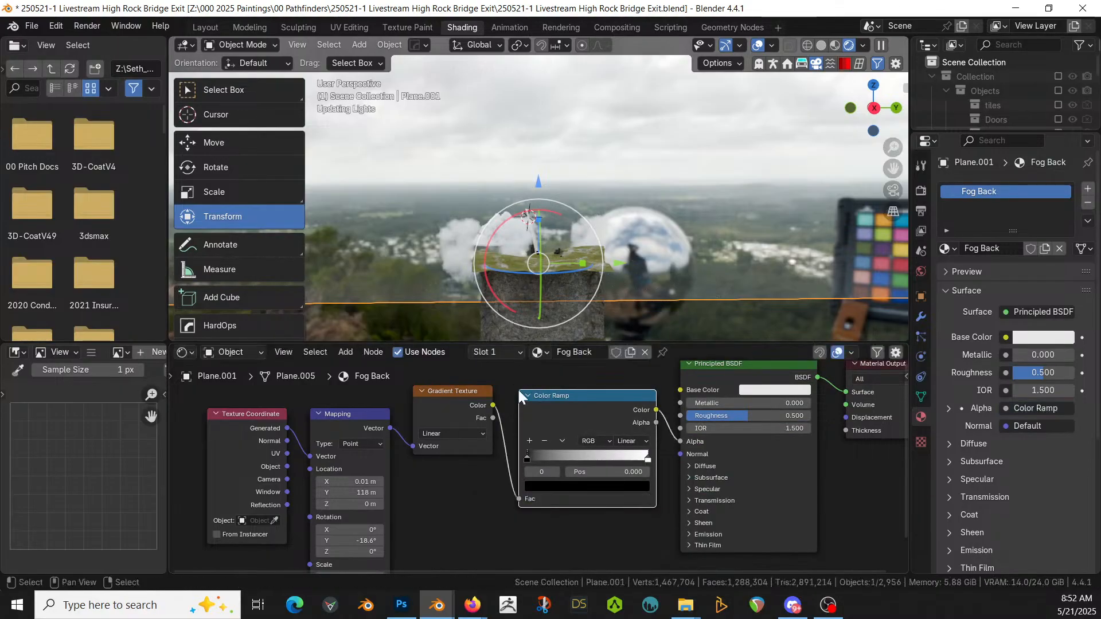
Step: Preview the Color Ramp, move its white stop to position 0.124, and return to the full material to check it near the bridge
{"action": "left_click", "coordinate": [623, 398], "text": "ctrl+shift"}
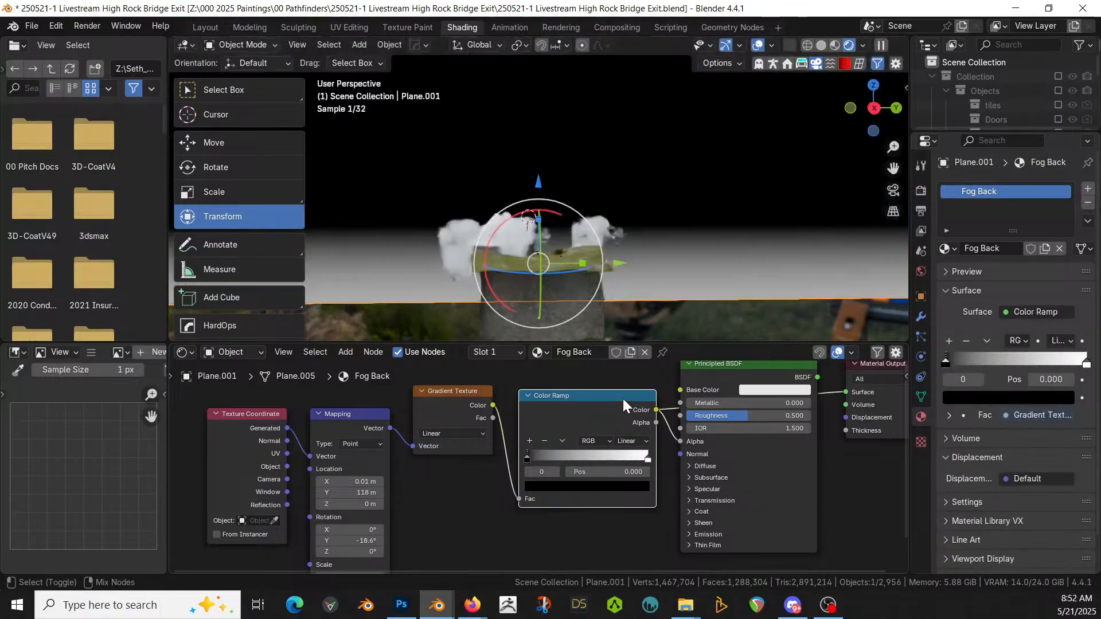
{"action": "left_click_drag", "start_coordinate": [646, 459], "coordinate": [540, 462]}
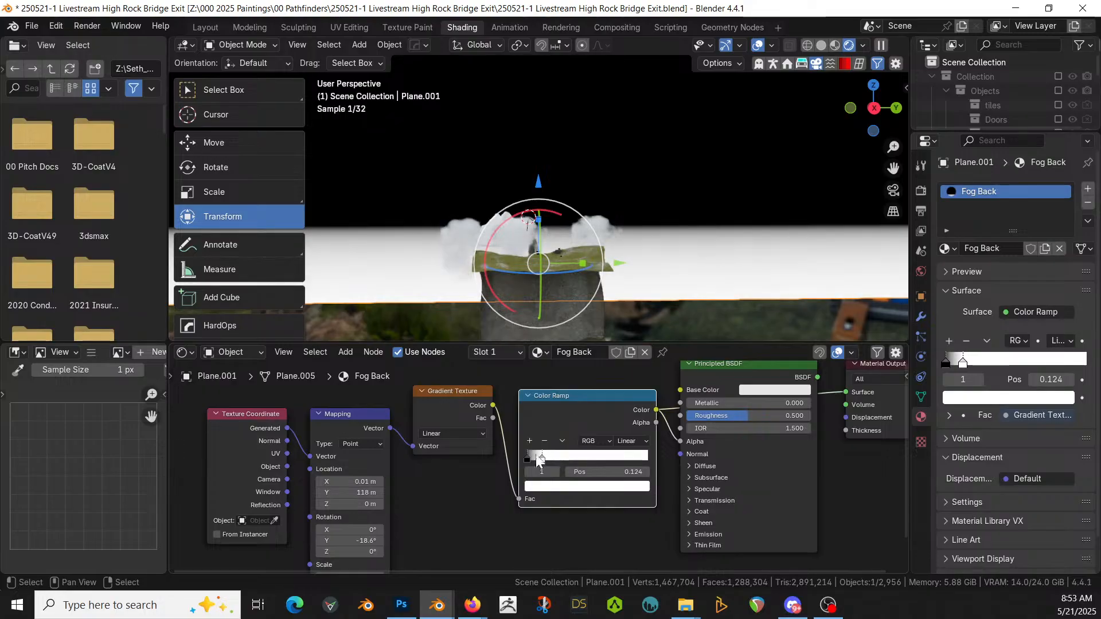
{"action": "left_click", "coordinate": [731, 367], "text": "ctrl+shift"}
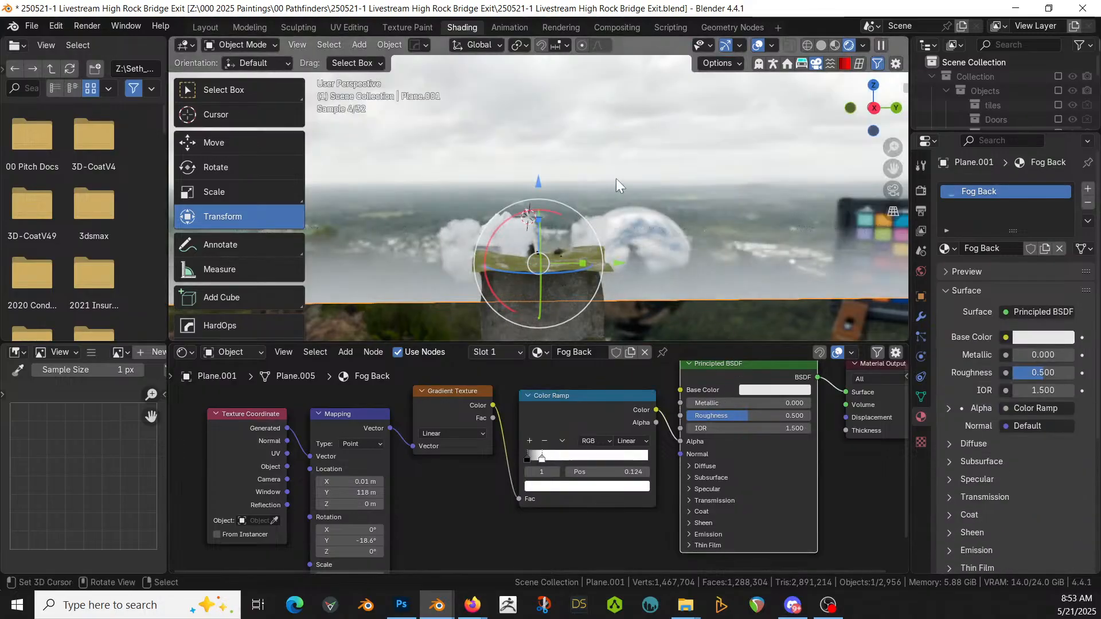
{"action": "key", "text": "KP_0"}
{"action": "middle_click_drag", "start_coordinate": [615, 177], "coordinate": [595, 184]}
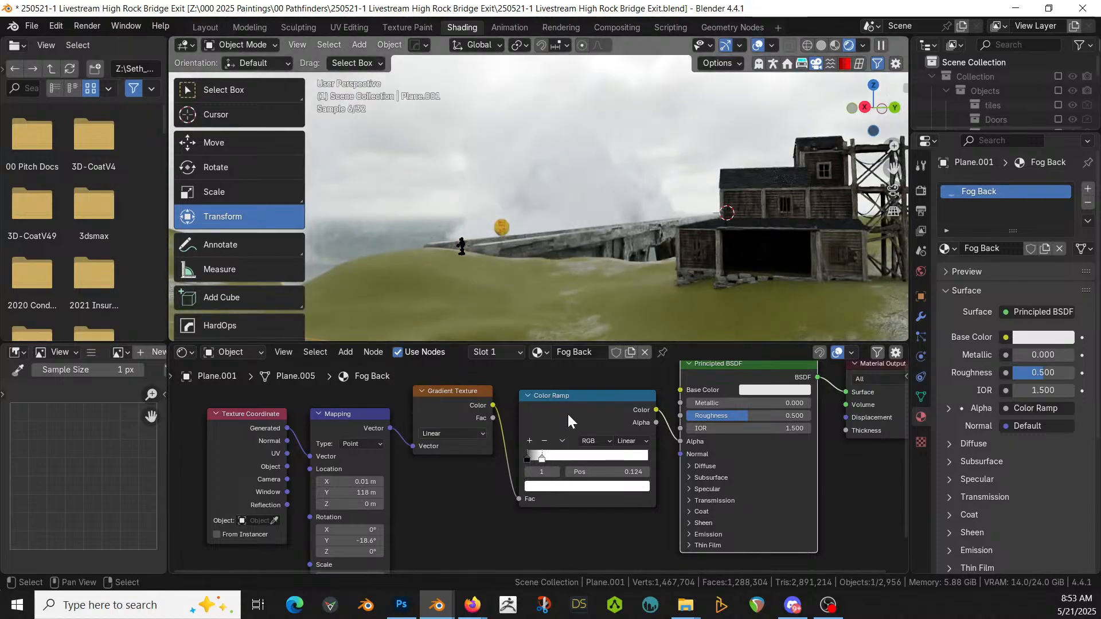
Step: Preview the Color Ramp again to set the Mapping X location to 0.11 m, and restore the Principled BSDF output
{"action": "left_click", "coordinate": [588, 395], "text": "ctrl+shift"}
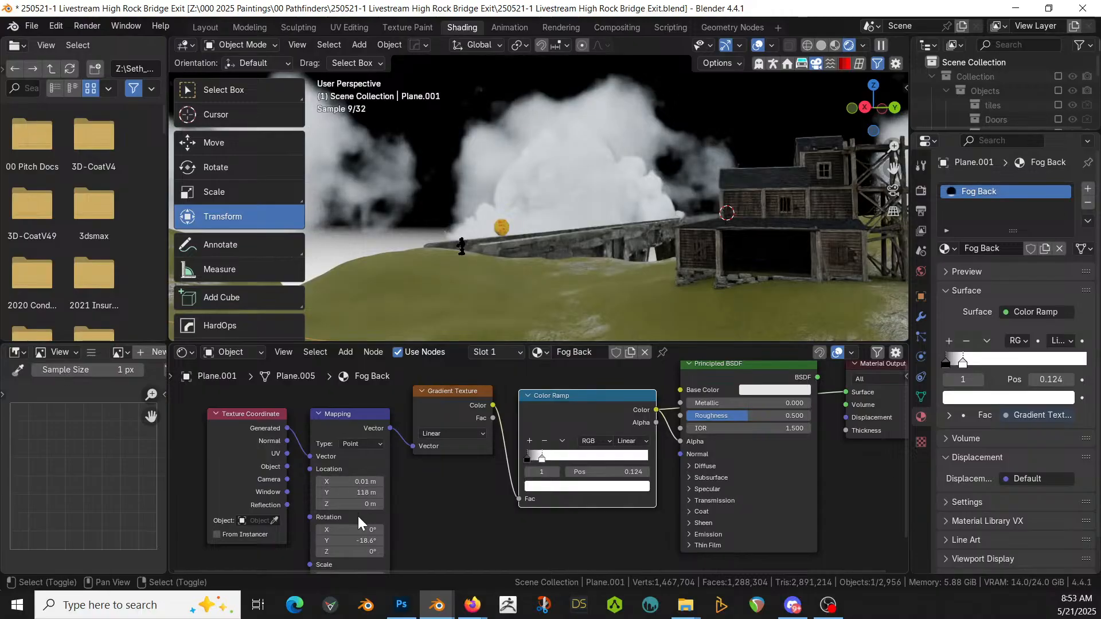
{"action": "mouse_move", "coordinate": [351, 482]}
{"action": "left_mouse_down"}
{"action": "mouse_move", "coordinate": [392, 482]}
{"action": "mouse_move", "coordinate": [364, 482]}
{"action": "left_mouse_up"}
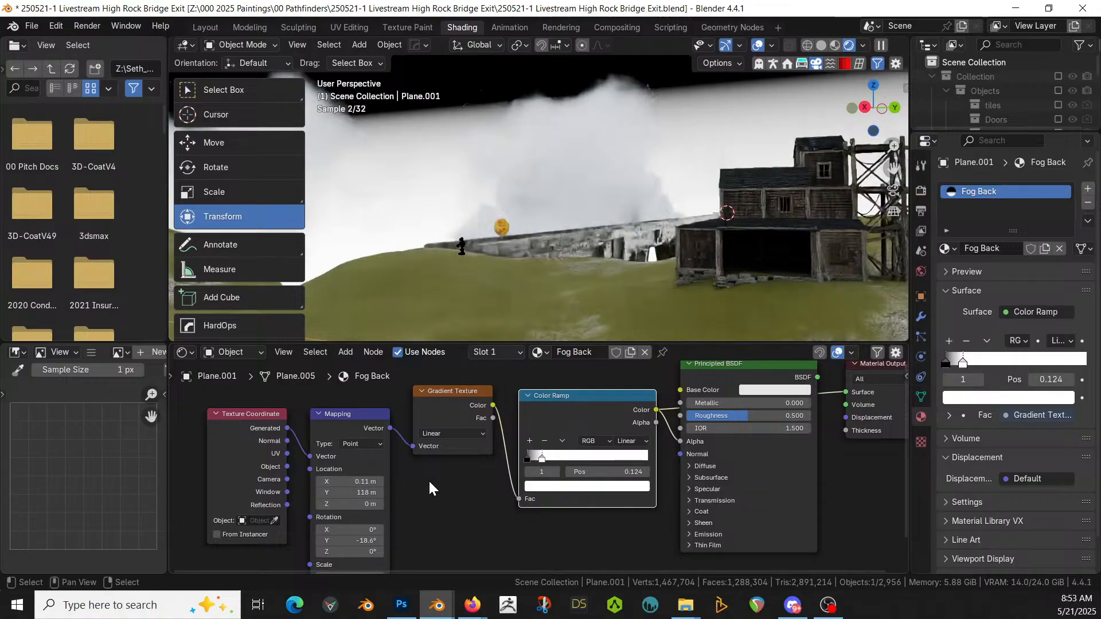
{"action": "left_click", "coordinate": [711, 366], "text": "ctrl+shift"}
{"action": "middle_click_drag", "start_coordinate": [491, 158], "coordinate": [585, 172]}
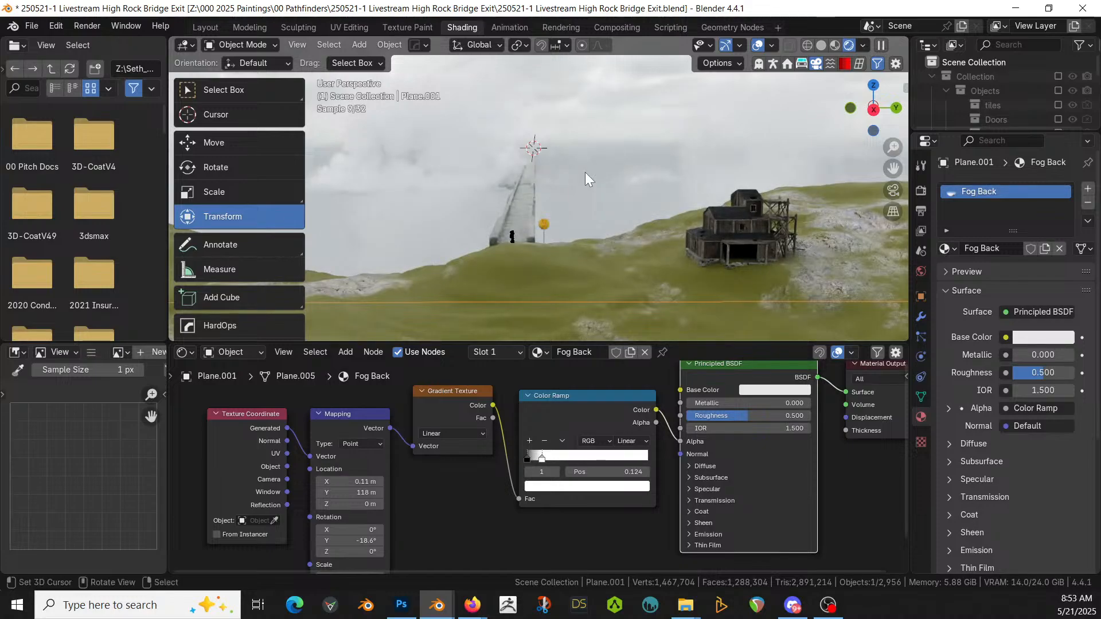
Step: Move the Altocumulus_06.001 cloud beside the bridge along the Y axis
{"action": "left_click", "coordinate": [417, 166]}
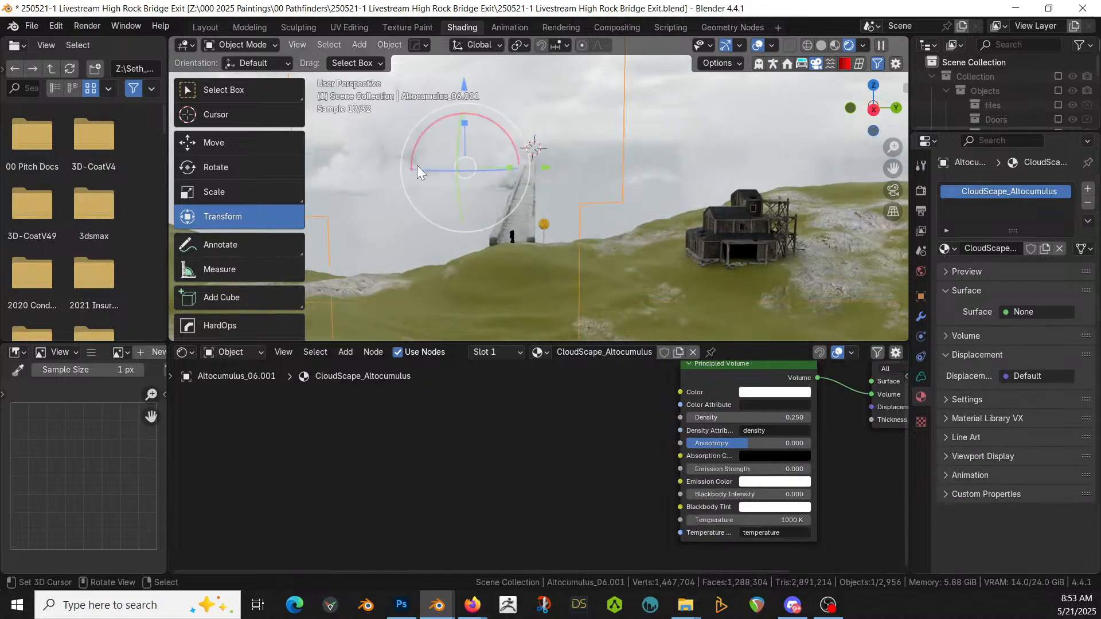
{"action": "left_click_drag", "start_coordinate": [545, 168], "coordinate": [580, 153]}
{"action": "key", "text": "KP_Decimal"}
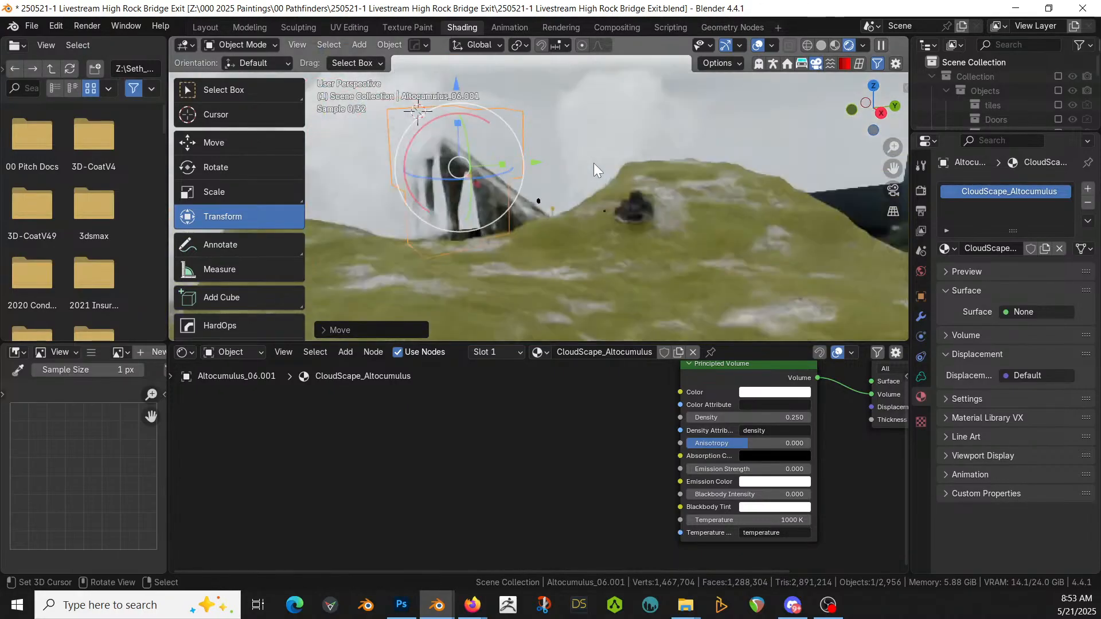
Step: Duplicate the Cumulus_10 cloud farther along the bridge in the top view and rotate the copy
{"action": "middle_click_drag", "start_coordinate": [577, 123], "coordinate": [895, 46]}
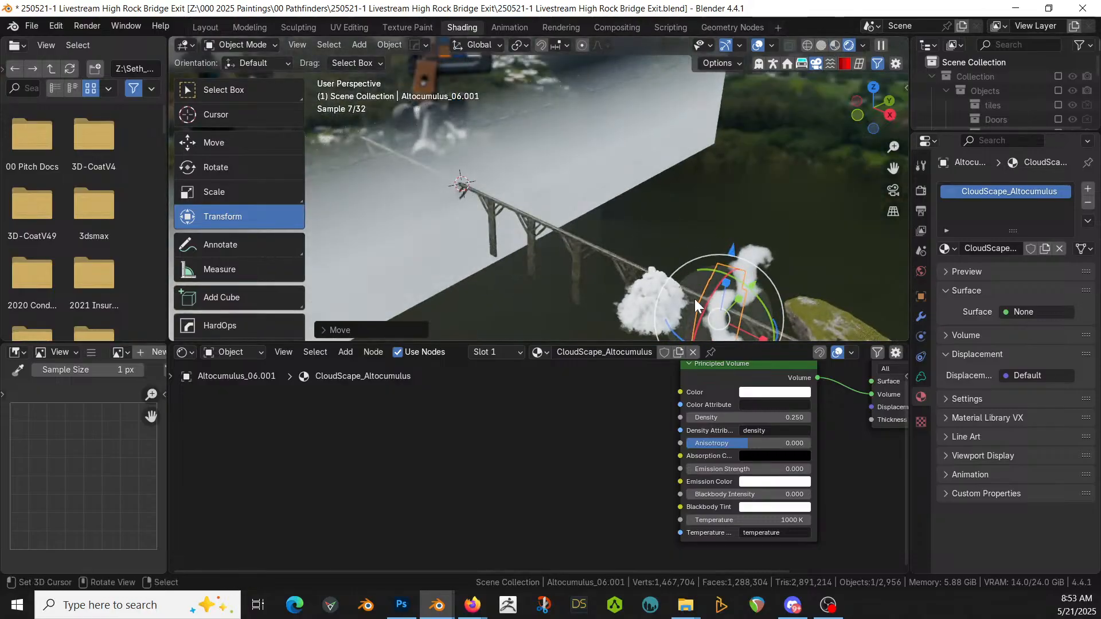
{"action": "key", "text": "KP_7"}
{"action": "scroll", "coordinate": [618, 260], "scroll_direction": "down", "scroll_amount": 3}
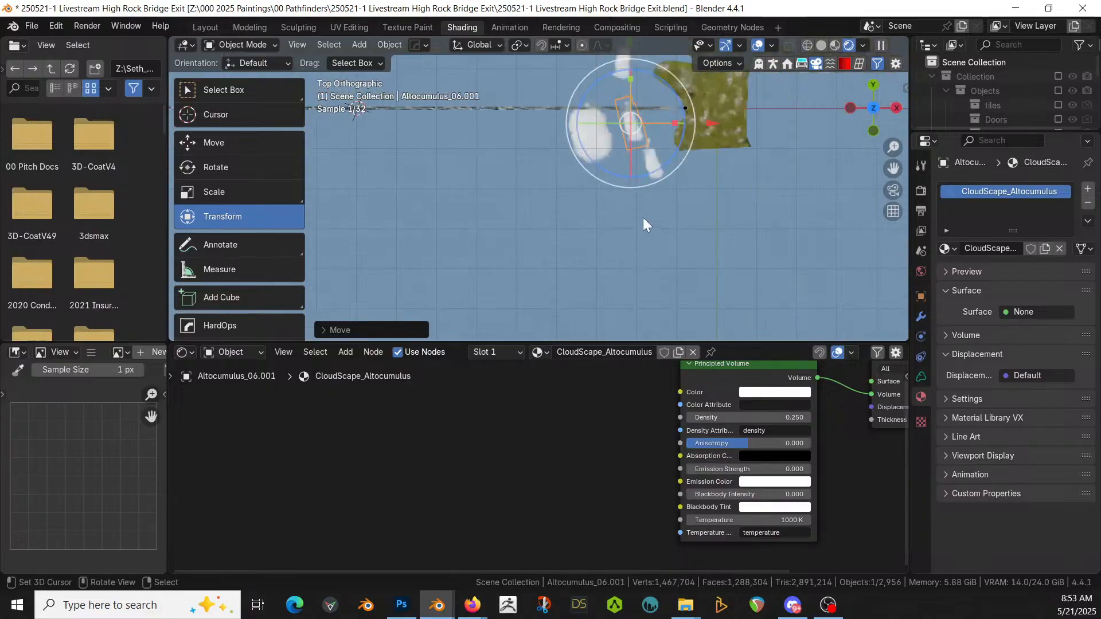
{"action": "left_click", "coordinate": [582, 139]}
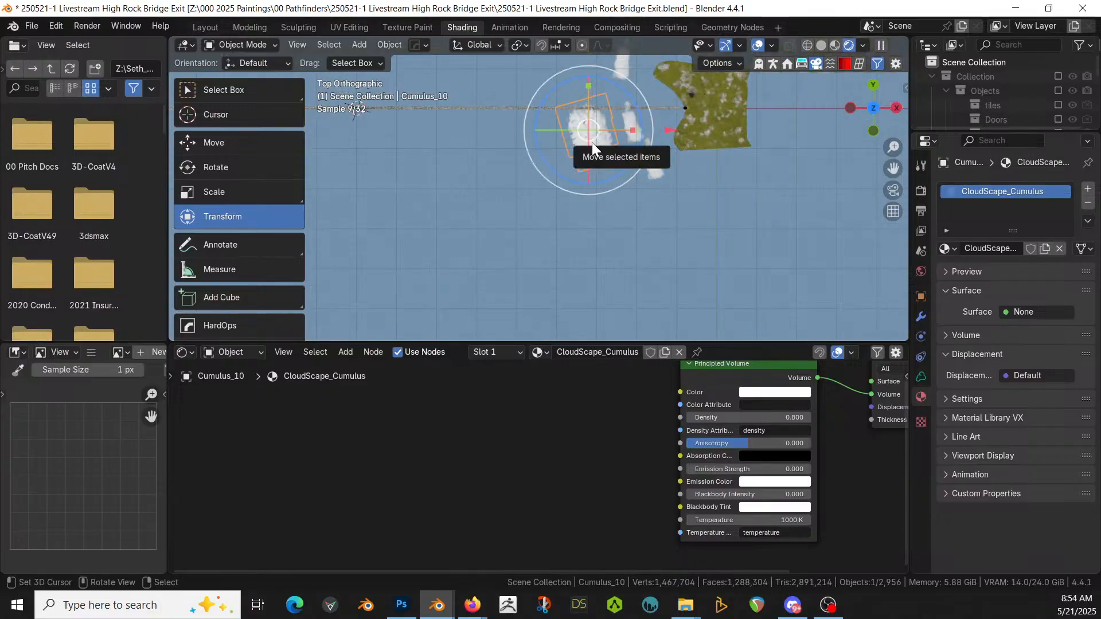
{"action": "left_click_drag", "start_coordinate": [592, 142], "coordinate": [551, 124]}
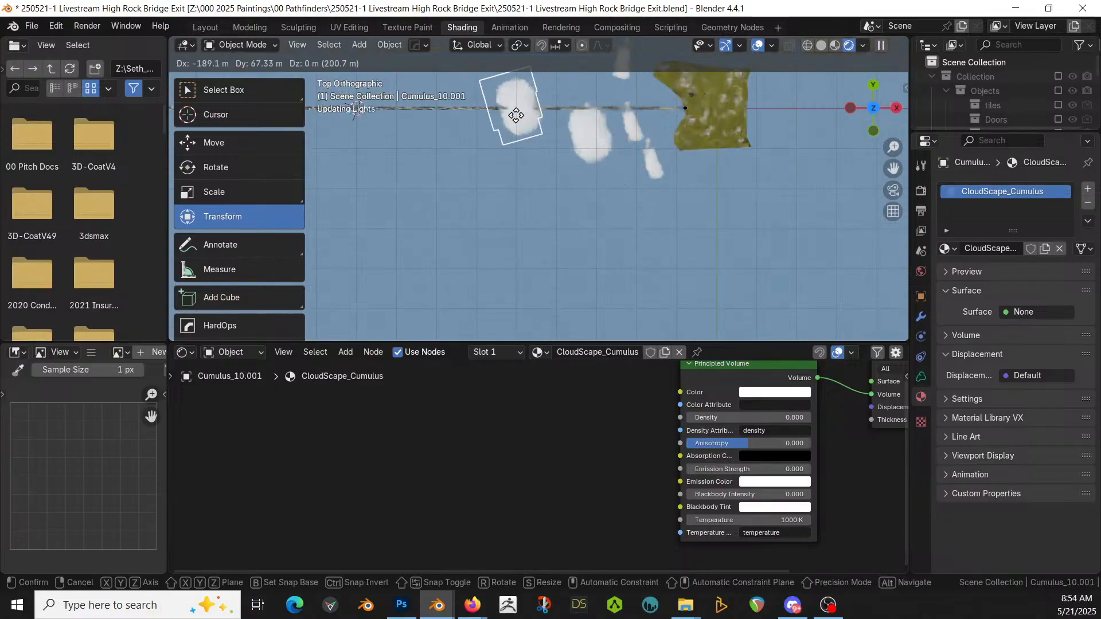
{"action": "left_click", "coordinate": [511, 118]}
{"action": "key", "text": "r"}
{"action": "left_click", "coordinate": [500, 135]}
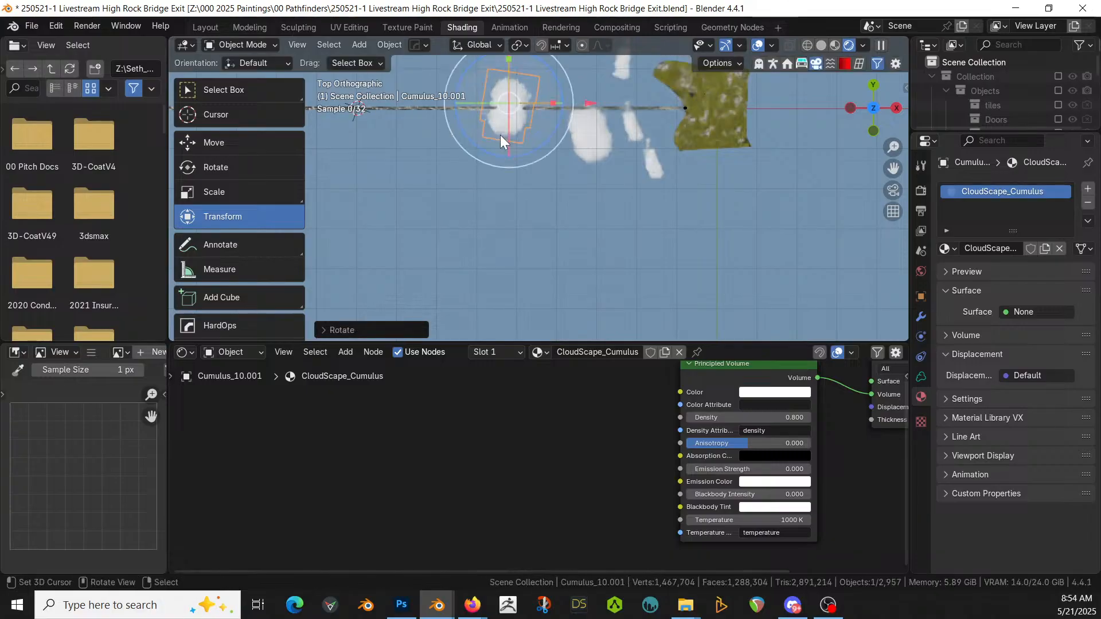
Step: Check the cumulus copy against the bridge deck from a low viewpoint and delete it
{"action": "middle_click_drag", "start_coordinate": [638, 140], "coordinate": [459, 49]}
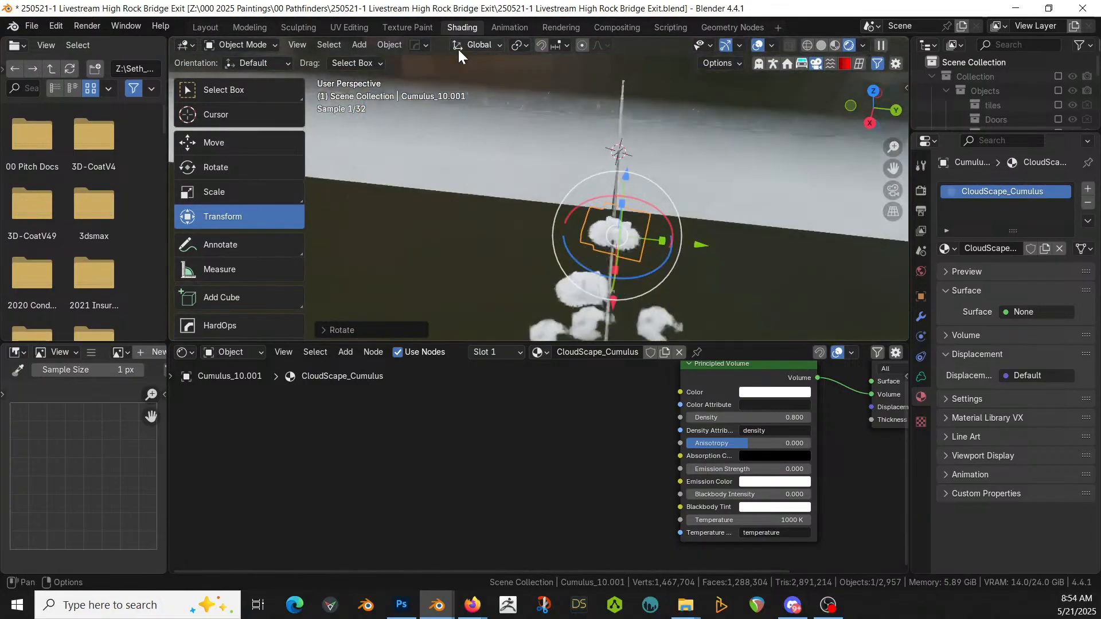
{"action": "middle_click_drag", "start_coordinate": [599, 221], "coordinate": [315, 332]}
{"action": "scroll", "coordinate": [628, 75], "scroll_direction": "up", "scroll_amount": 7}
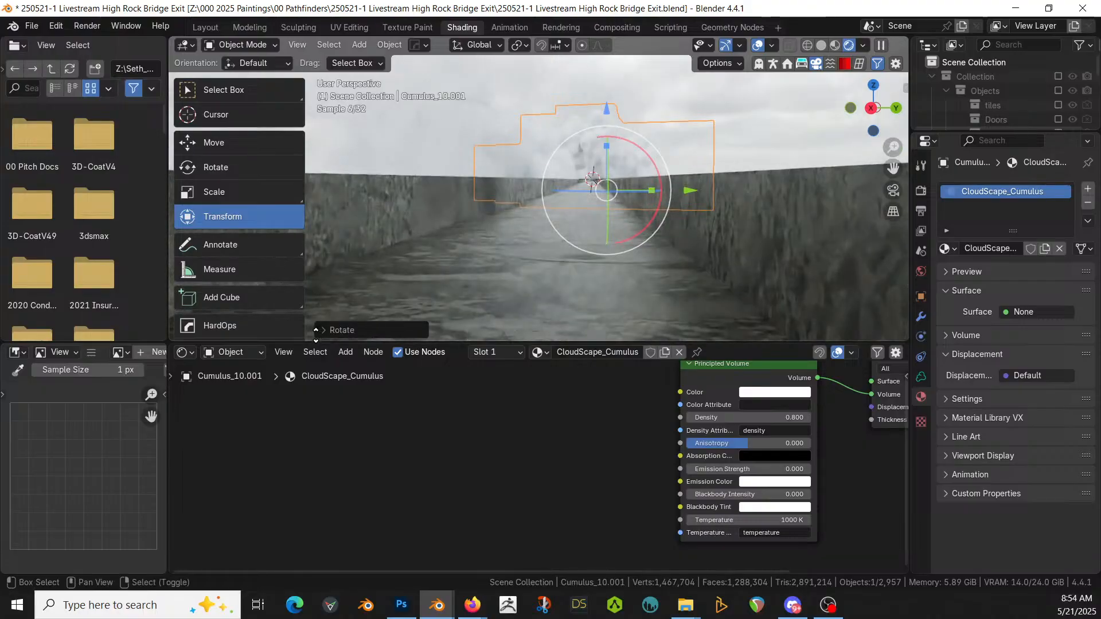
{"action": "middle_click_drag", "start_coordinate": [587, 273], "coordinate": [566, 276]}
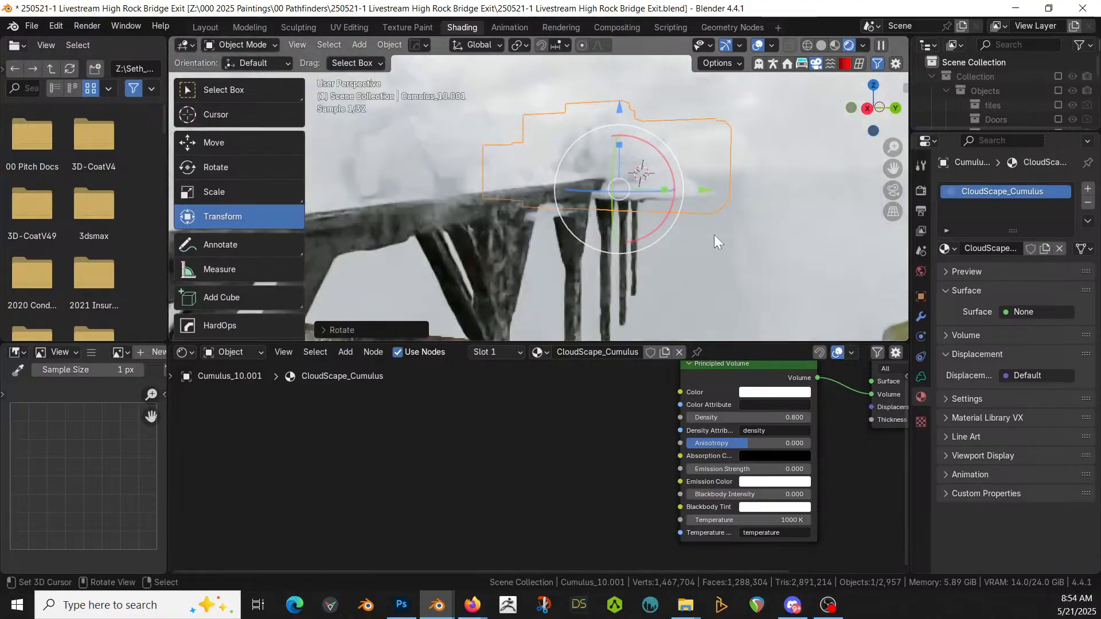
{"action": "right_click", "coordinate": [665, 188]}
{"action": "right_click", "coordinate": [659, 174]}
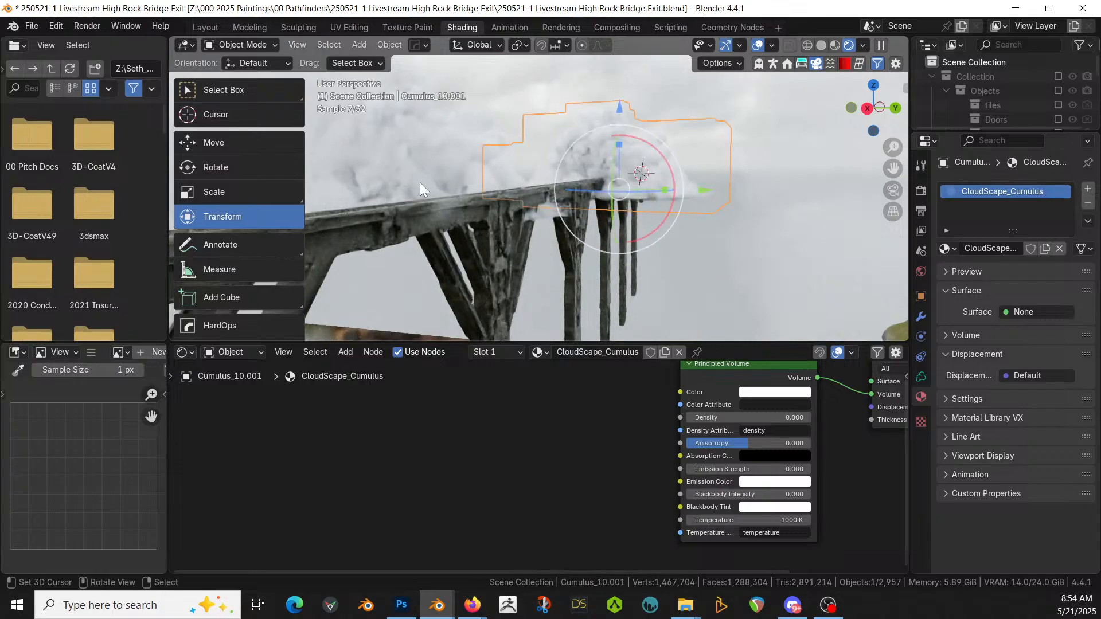
{"action": "key", "text": "Delete"}
Step: Delete the original Cumulus_10 cloud beside the bridge
{"action": "right_click", "coordinate": [483, 150]}
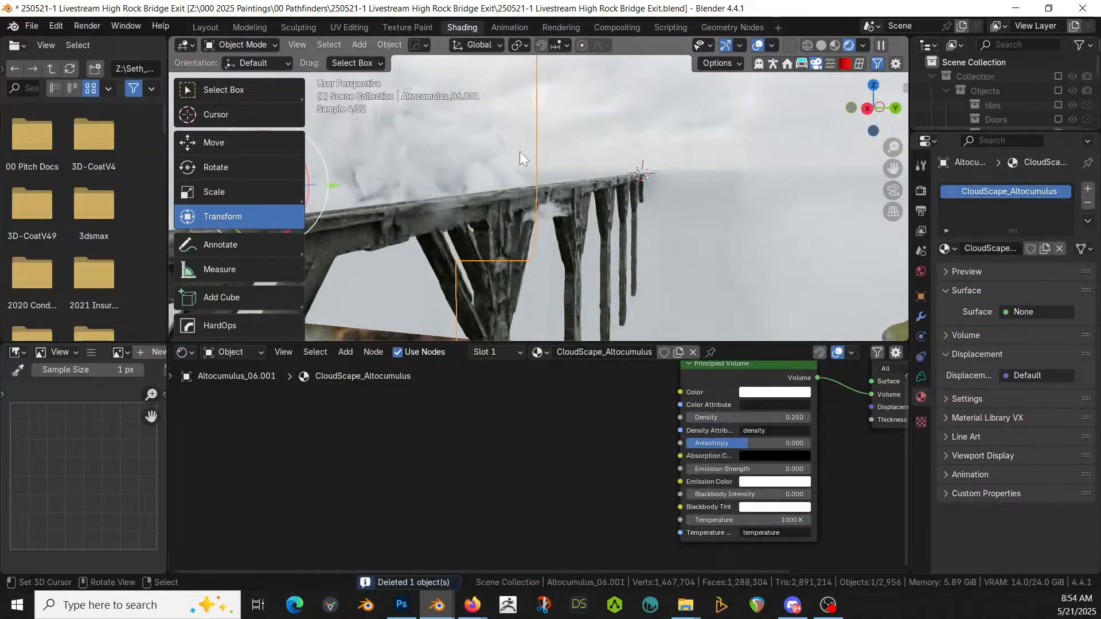
{"action": "key", "text": "KP_7"}
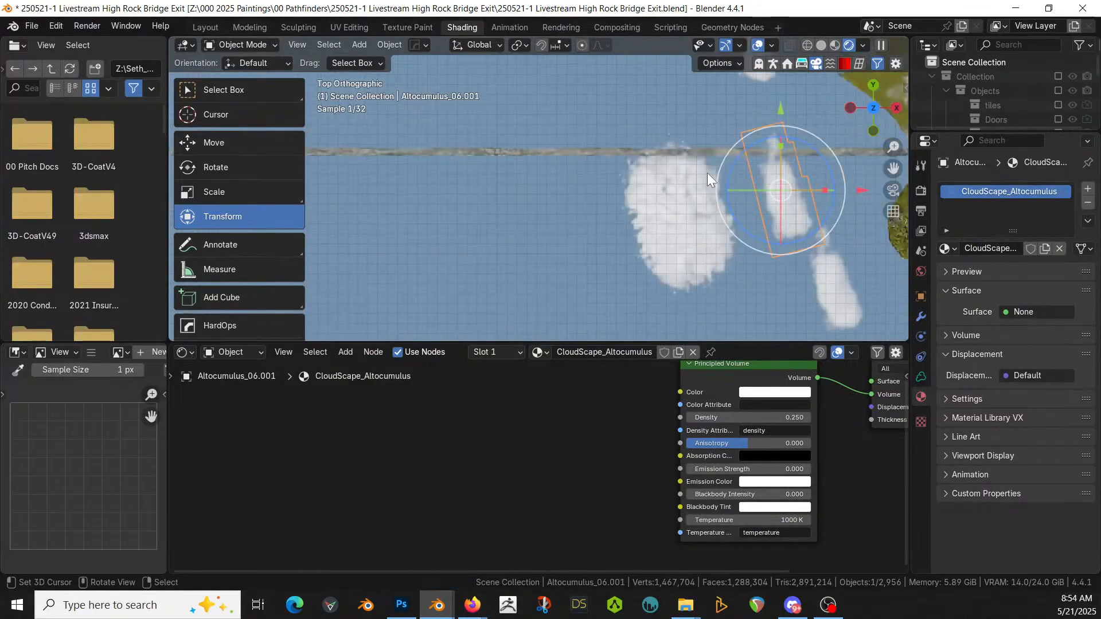
{"action": "right_click", "coordinate": [698, 236]}
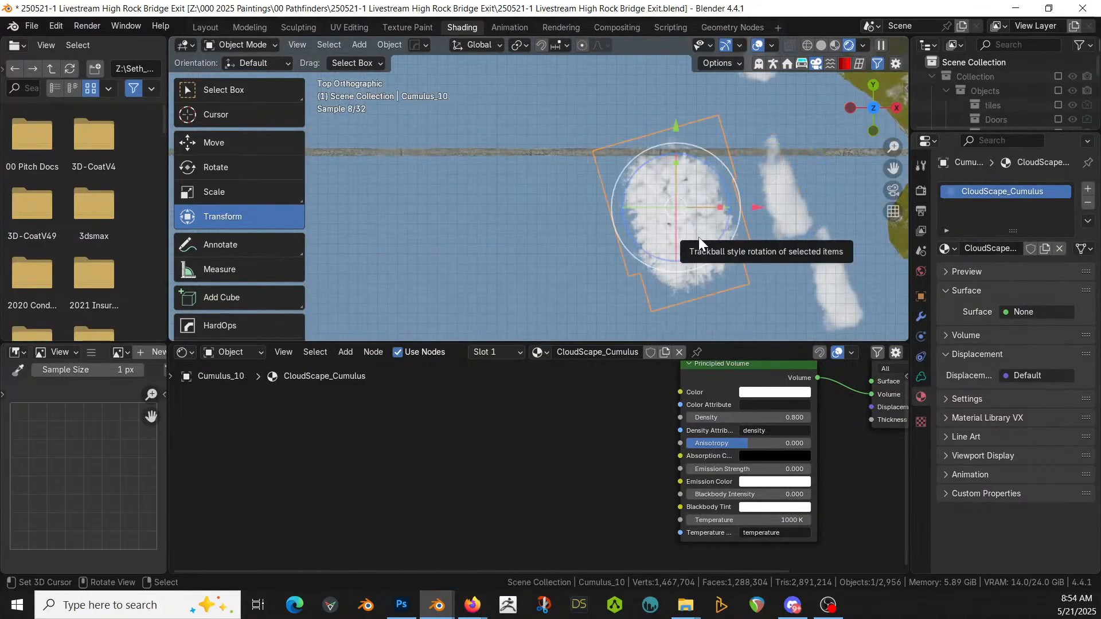
{"action": "key", "text": "Delete"}
Step: Place four linked duplicates of Altocumulus_06.001 around the bridge and scale the farthest copy up to about 1.8 times
{"action": "right_click", "coordinate": [779, 202]}
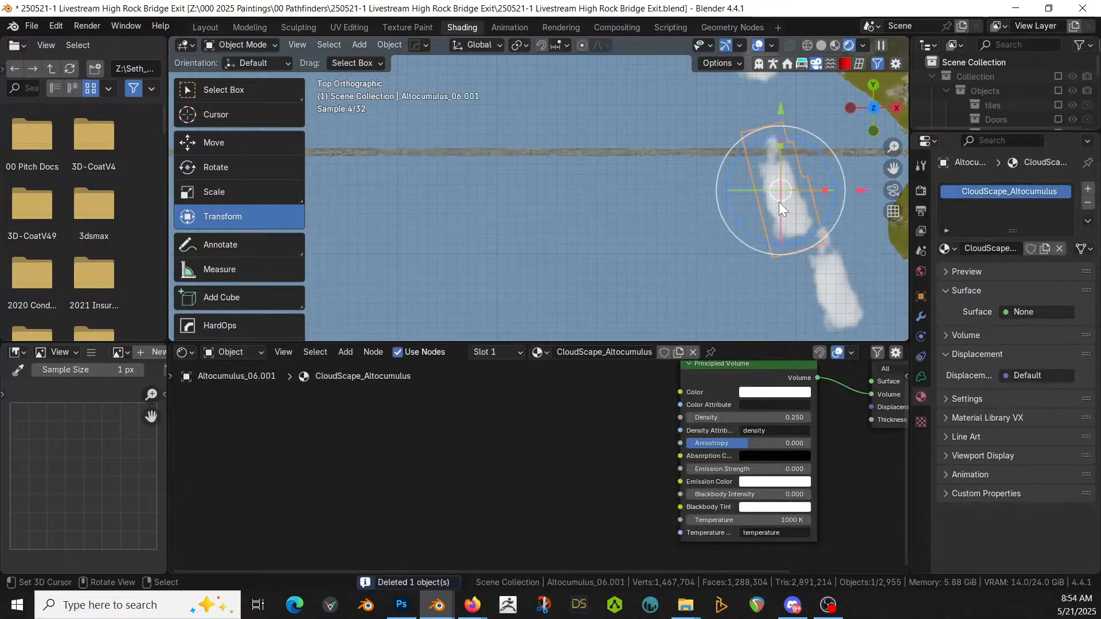
{"action": "key", "text": "alt+d"}
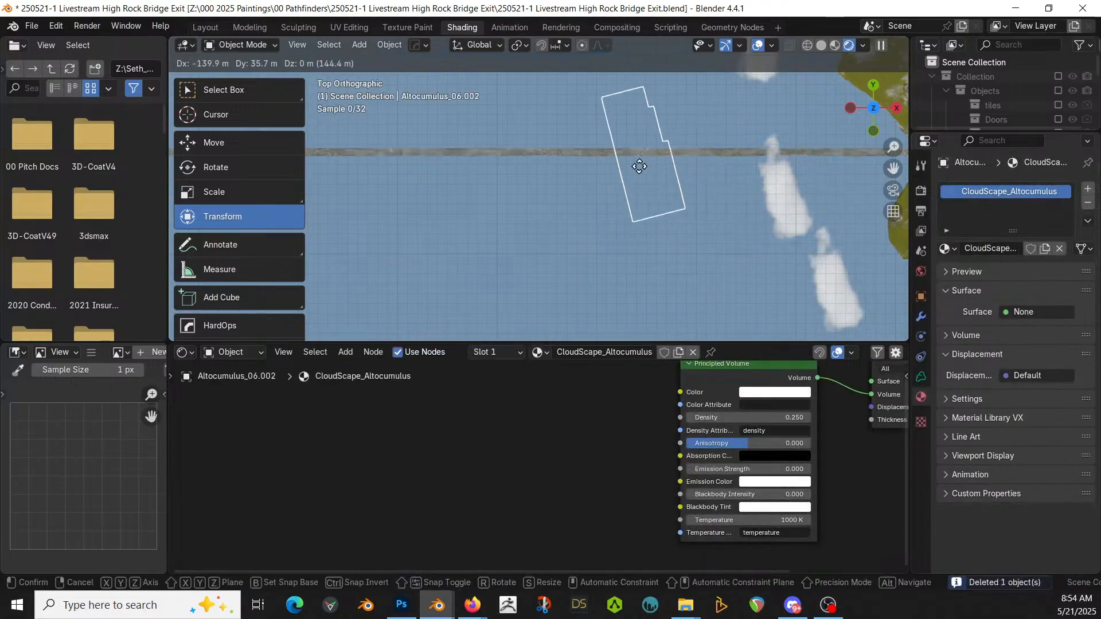
{"action": "left_click", "coordinate": [607, 165]}
{"action": "key", "text": "alt+d"}
{"action": "left_click", "coordinate": [690, 290]}
{"action": "key", "text": "alt+d"}
{"action": "left_click", "coordinate": [683, 121]}
{"action": "key", "text": "alt+d"}
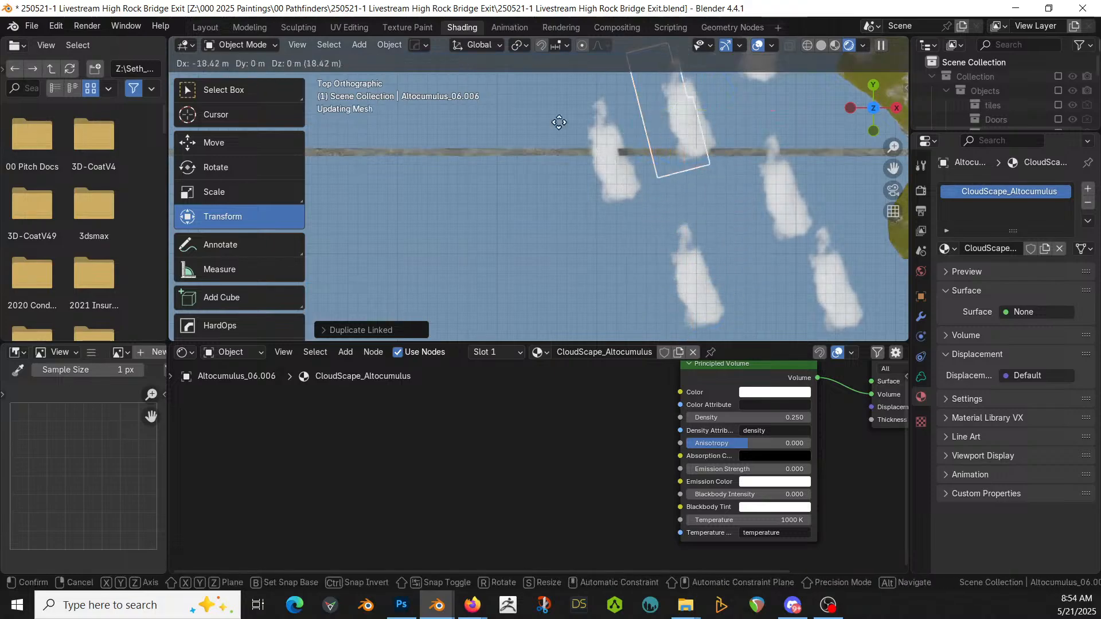
{"action": "left_click", "coordinate": [471, 128]}
{"action": "key", "text": "s"}
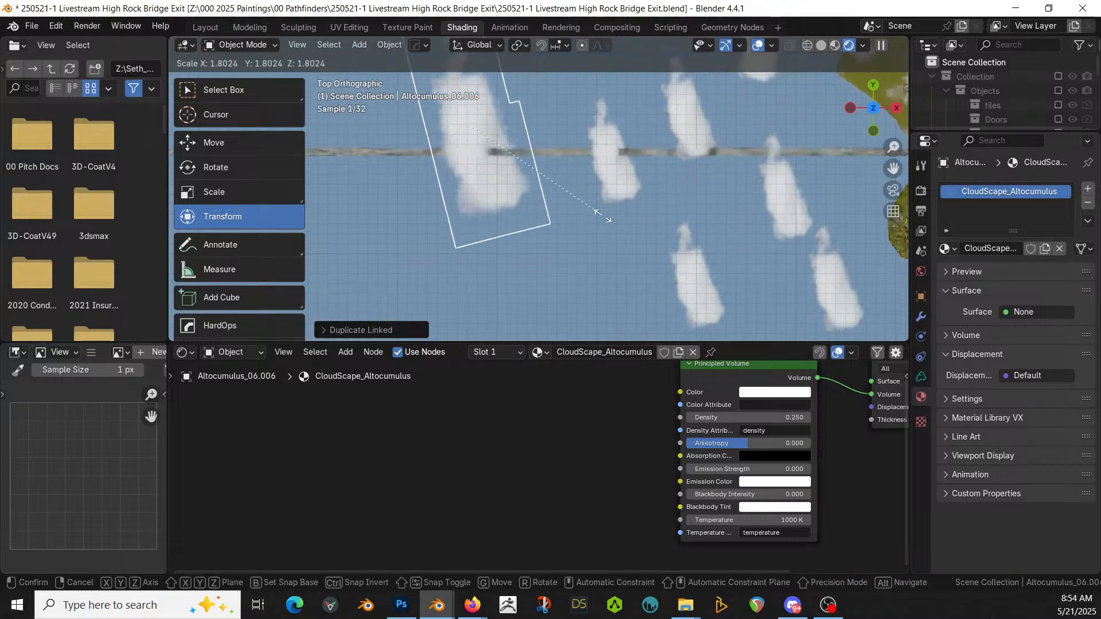
{"action": "left_click", "coordinate": [819, 286]}
Step: Enlarge the middle altocumulus copy across the bridge, rotate it more parallel to the Y axis, and shift it slightly
{"action": "left_click", "coordinate": [593, 157]}
{"action": "key", "text": "s"}
{"action": "key", "text": "Escape"}
{"action": "key", "text": "s"}
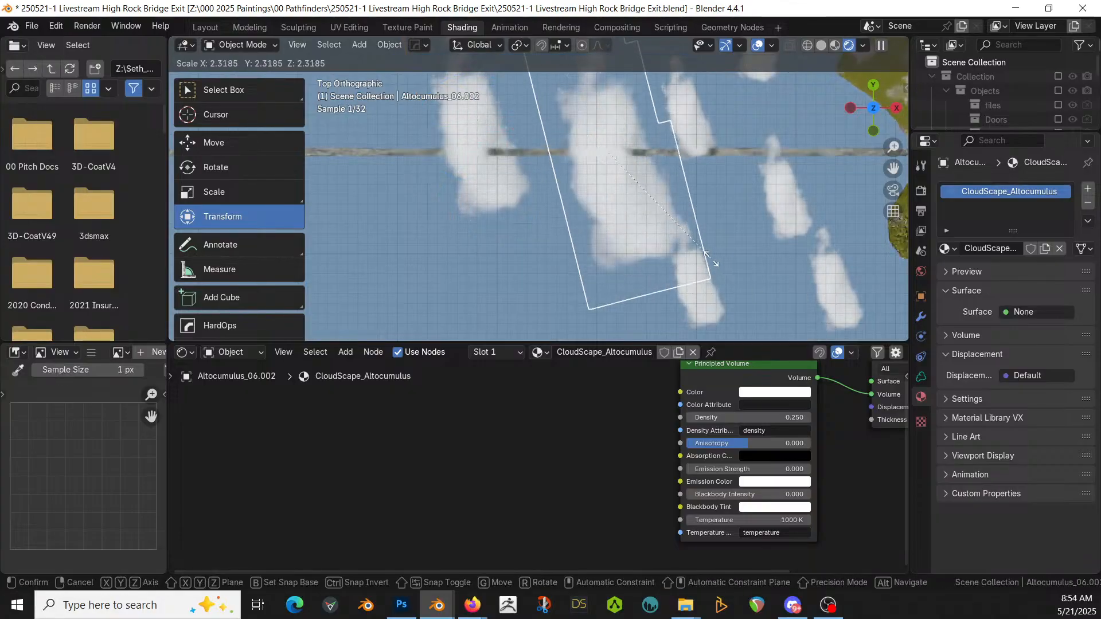
{"action": "left_click", "coordinate": [689, 248]}
{"action": "left_click", "coordinate": [670, 262]}
{"action": "key", "text": "g"}
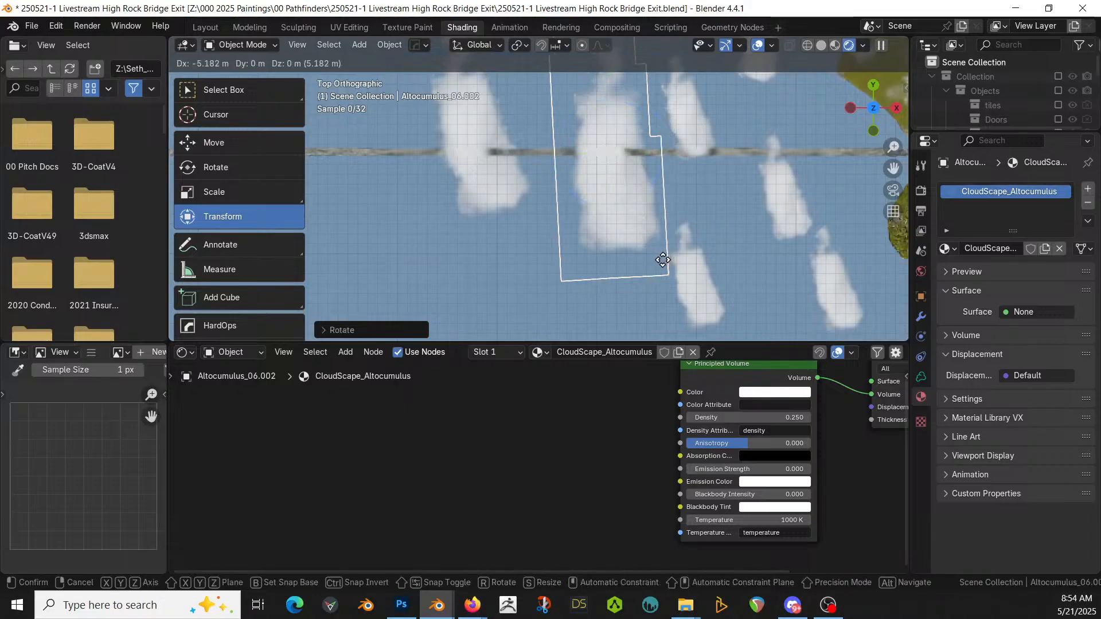
{"action": "left_click", "coordinate": [655, 262]}
Step: Check the altocumulus clouds along the bridge from ground level and save the file
{"action": "middle_click_drag", "start_coordinate": [656, 260], "coordinate": [467, 102]}
{"action": "scroll", "coordinate": [467, 102], "scroll_direction": "up", "scroll_amount": 8}
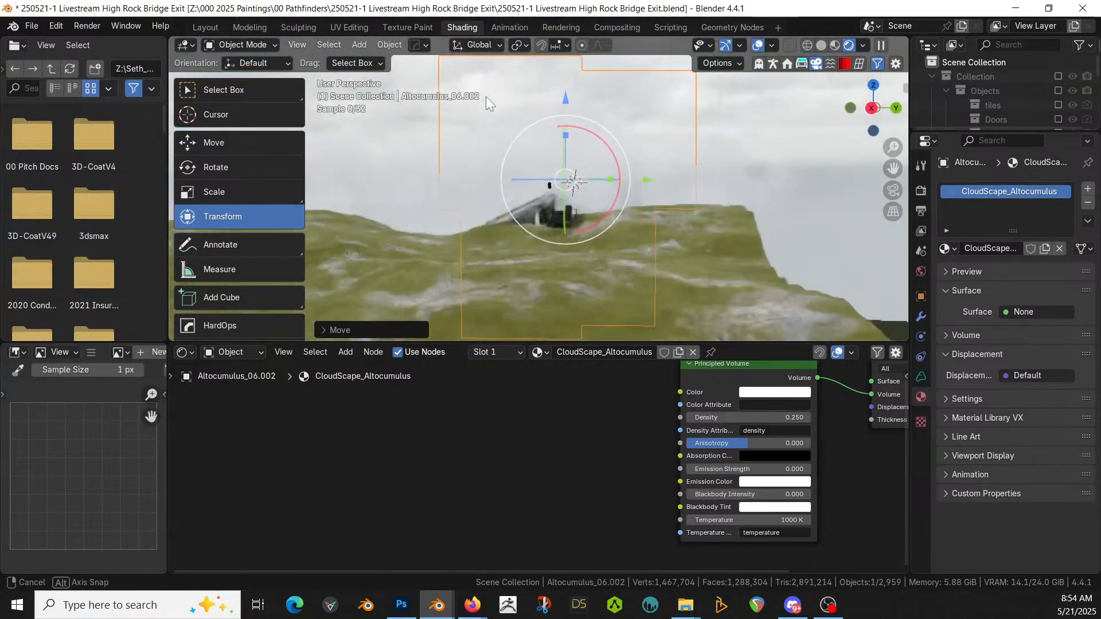
{"action": "scroll", "coordinate": [493, 98], "scroll_direction": "up", "scroll_amount": 3}
{"action": "middle_click_drag", "start_coordinate": [493, 99], "coordinate": [467, 102]}
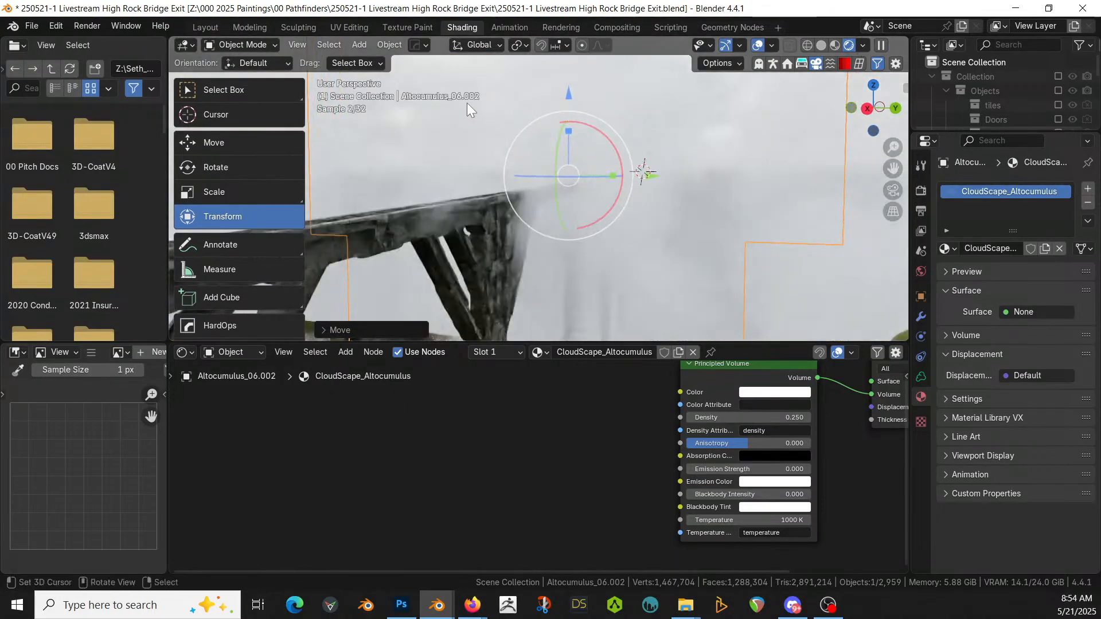
{"action": "scroll", "coordinate": [469, 102], "scroll_direction": "down", "scroll_amount": 1}
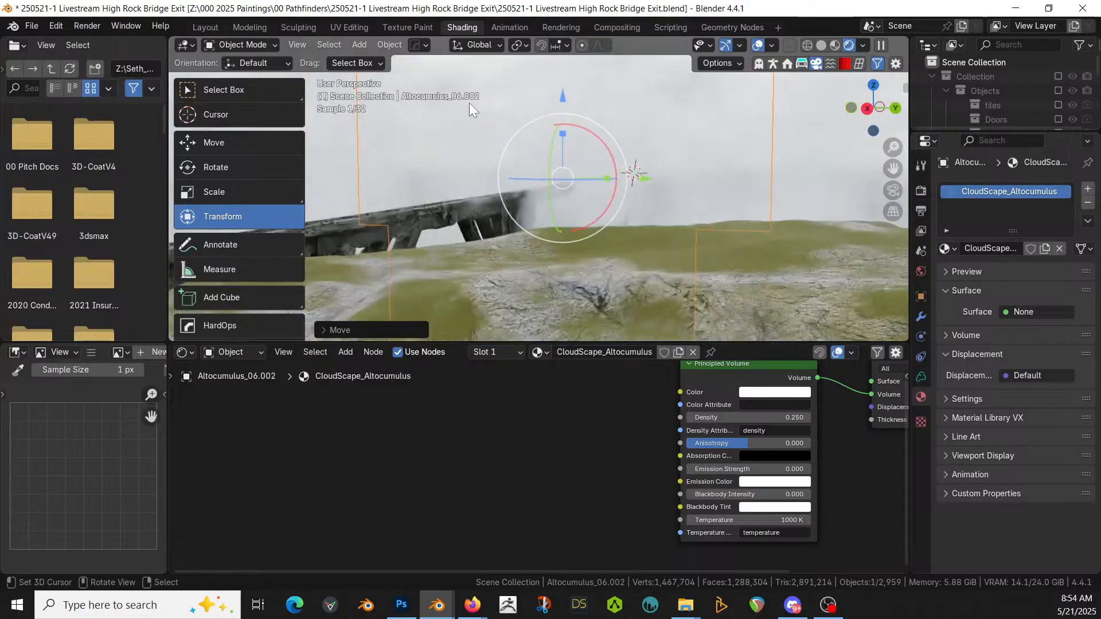
{"action": "middle_click_drag", "start_coordinate": [469, 103], "coordinate": [542, 94], "text": "shift"}
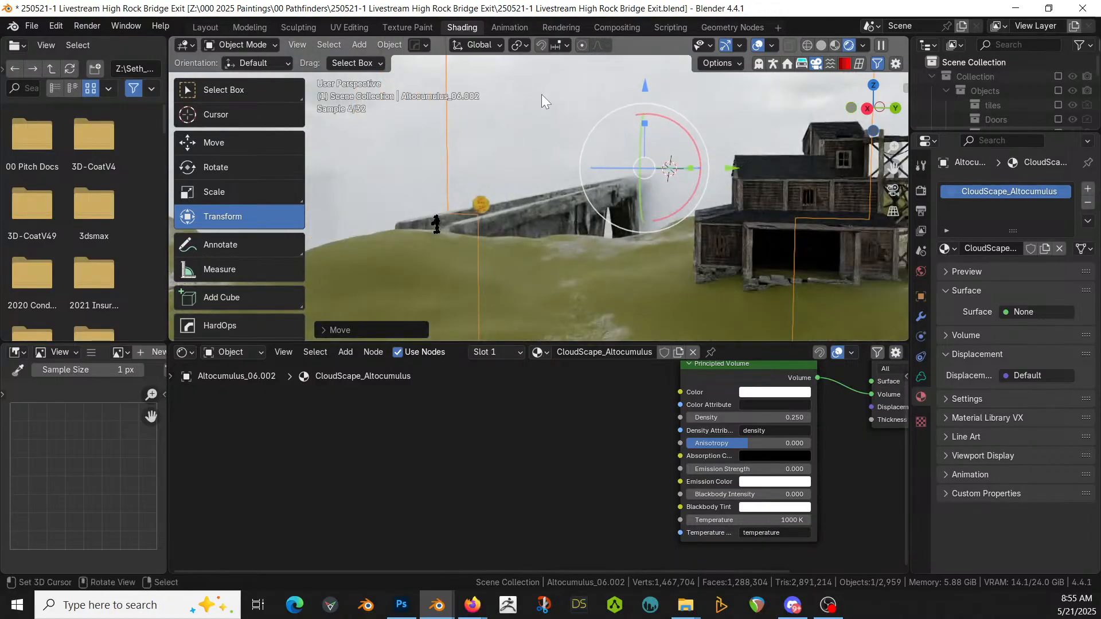
{"action": "key", "text": "ctrl+s"}
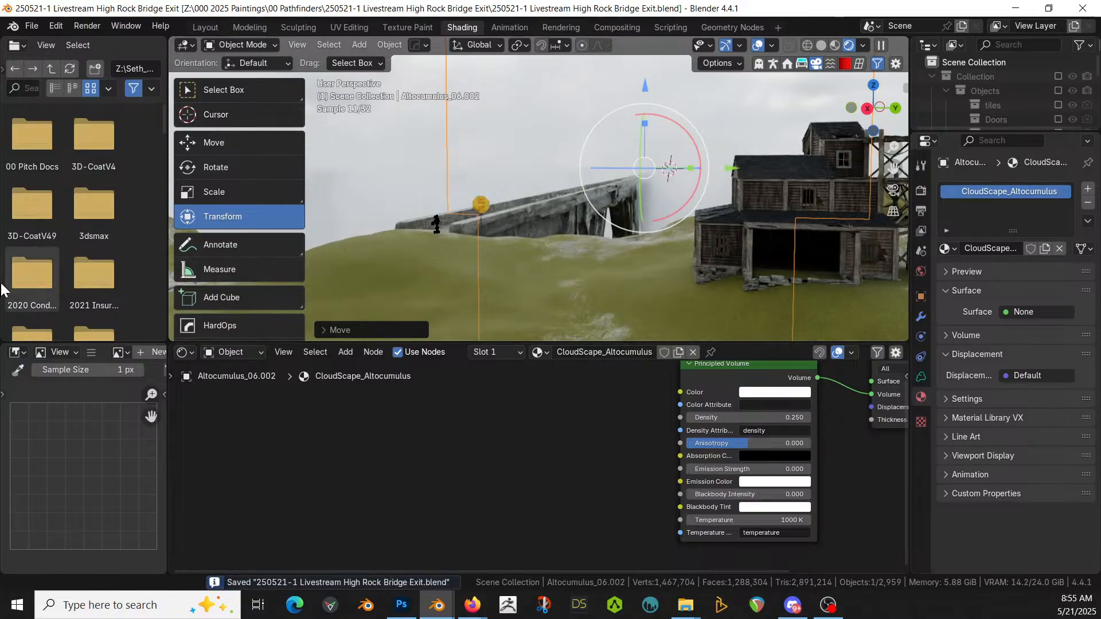
Step: In the Layout workspace, exit local view and set the roughness of the backdrop plane's Fog Back material to 1.000
{"action": "left_click", "coordinate": [209, 30]}
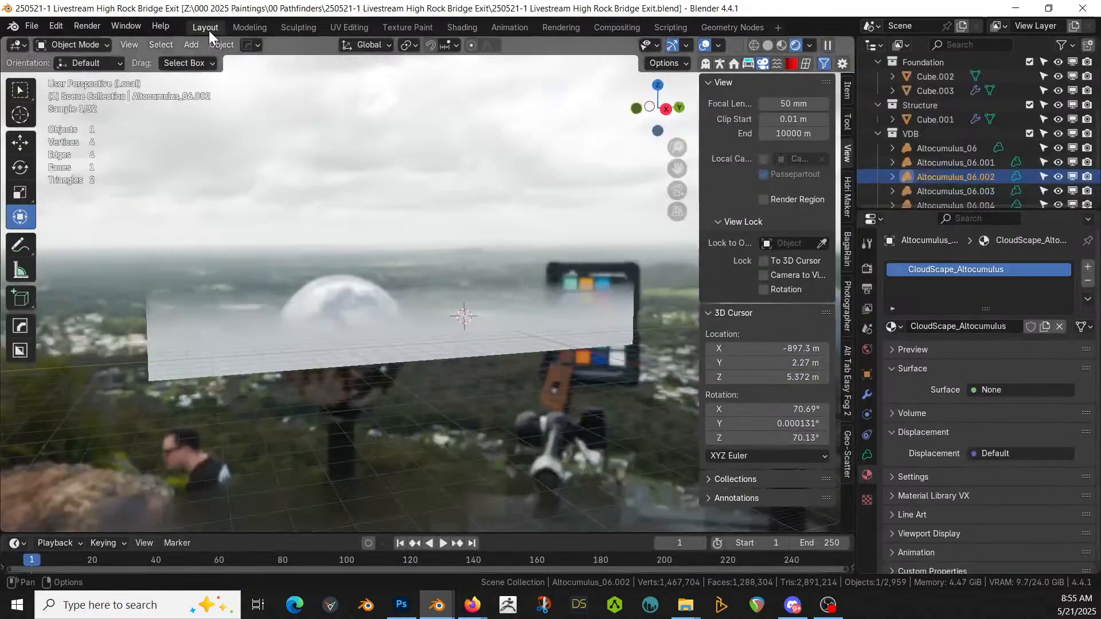
{"action": "middle_click_drag", "start_coordinate": [443, 497], "coordinate": [583, 507]}
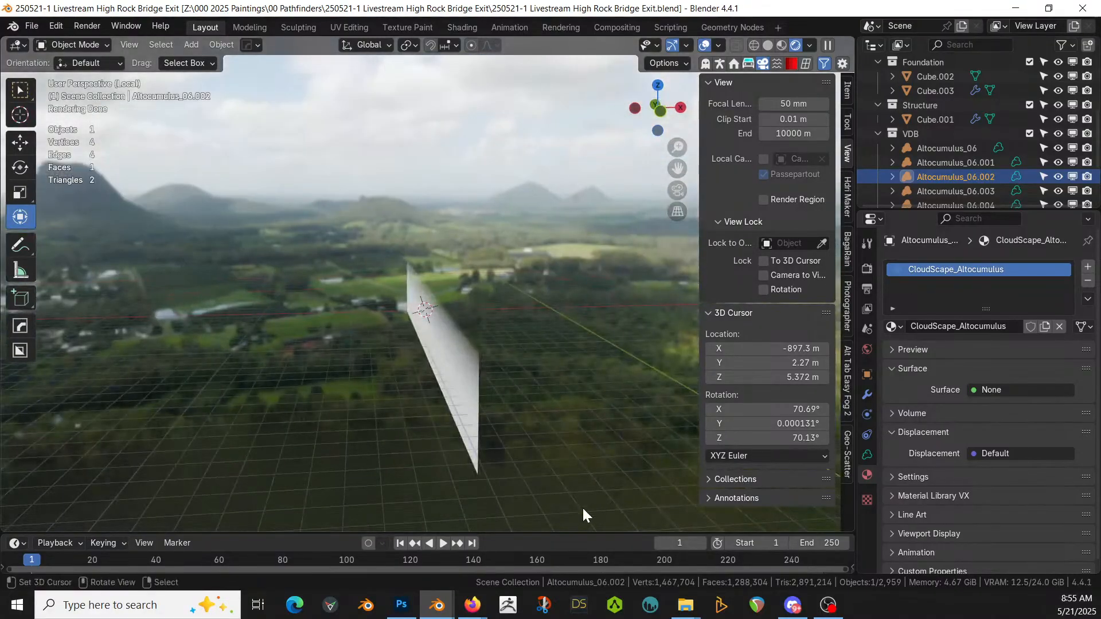
{"action": "key", "text": "KP_Divide"}
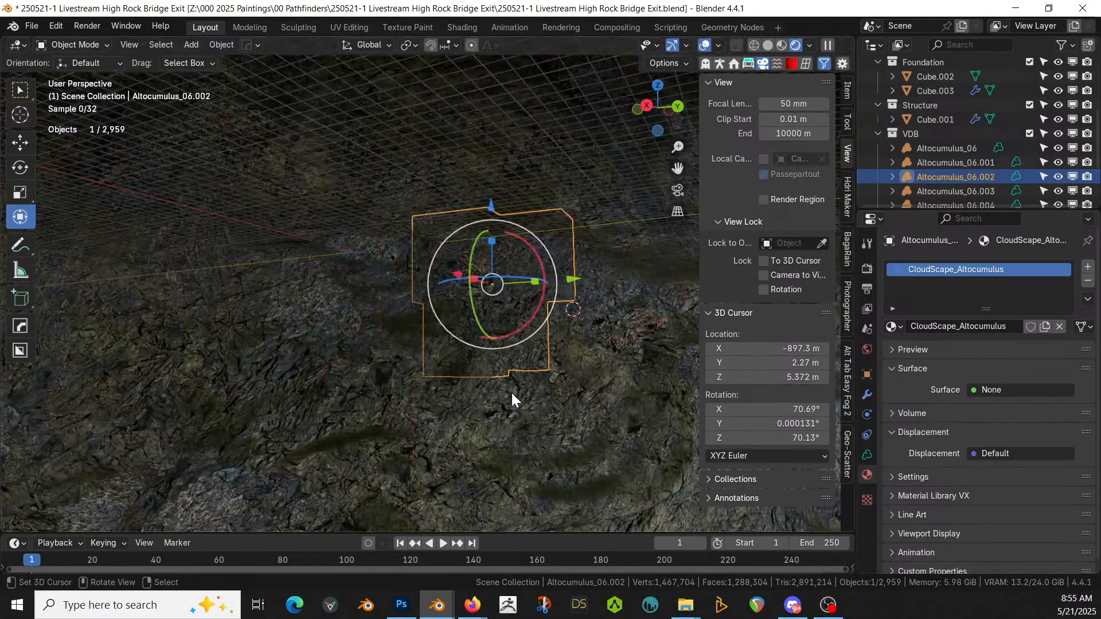
{"action": "middle_click_drag", "start_coordinate": [512, 394], "coordinate": [522, 419]}
{"action": "left_click", "coordinate": [377, 295]}
{"action": "middle_click_drag", "start_coordinate": [376, 295], "coordinate": [473, 269]}
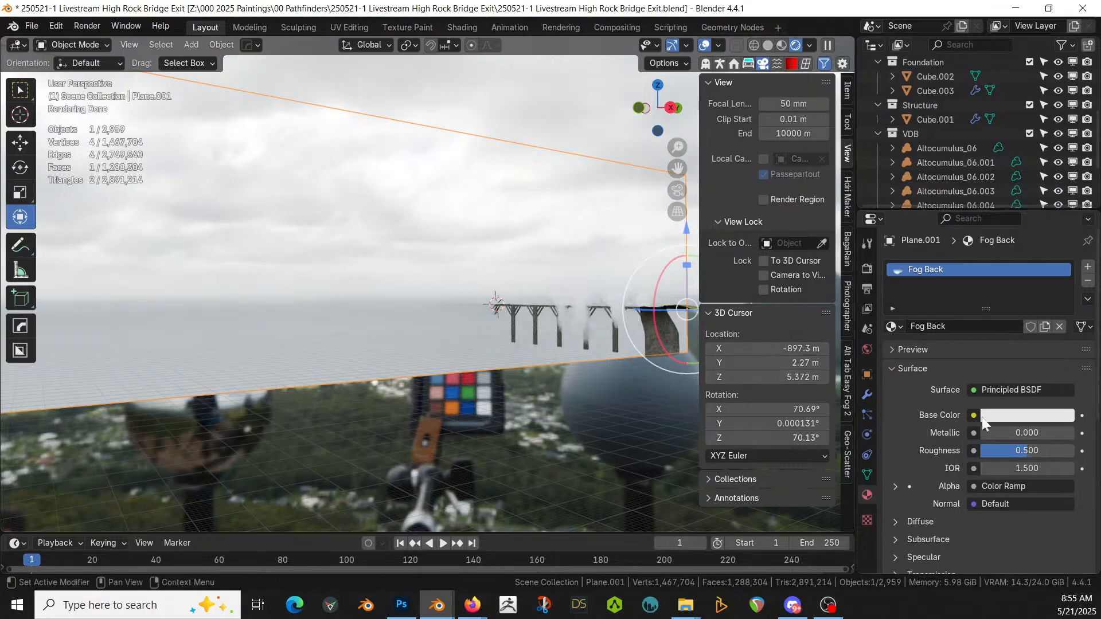
{"action": "left_click_drag", "start_coordinate": [1028, 452], "coordinate": [1081, 452]}
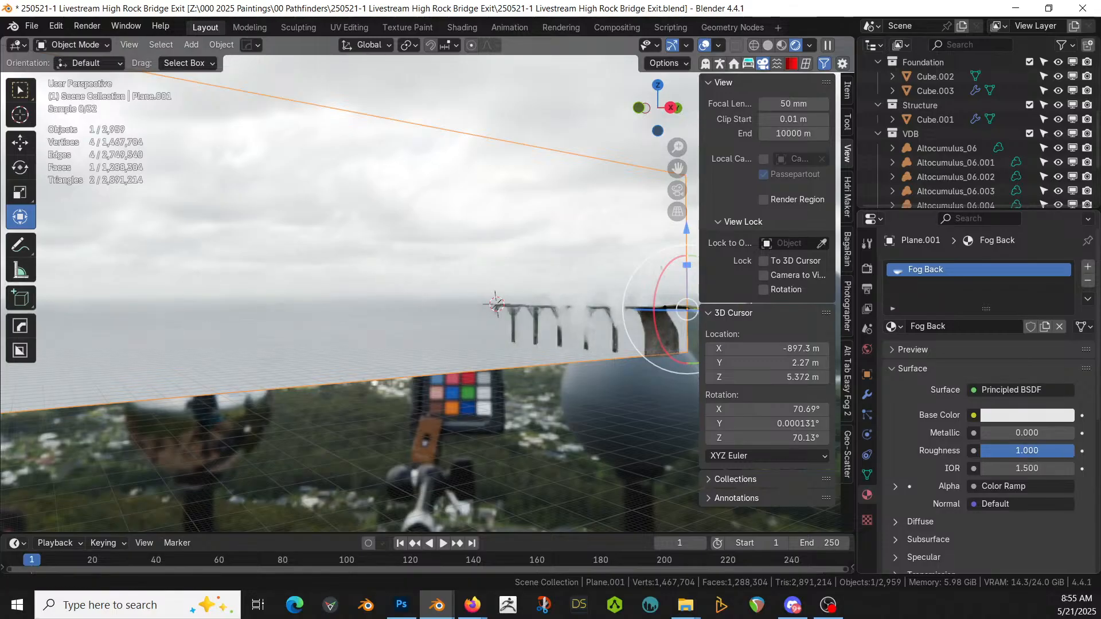
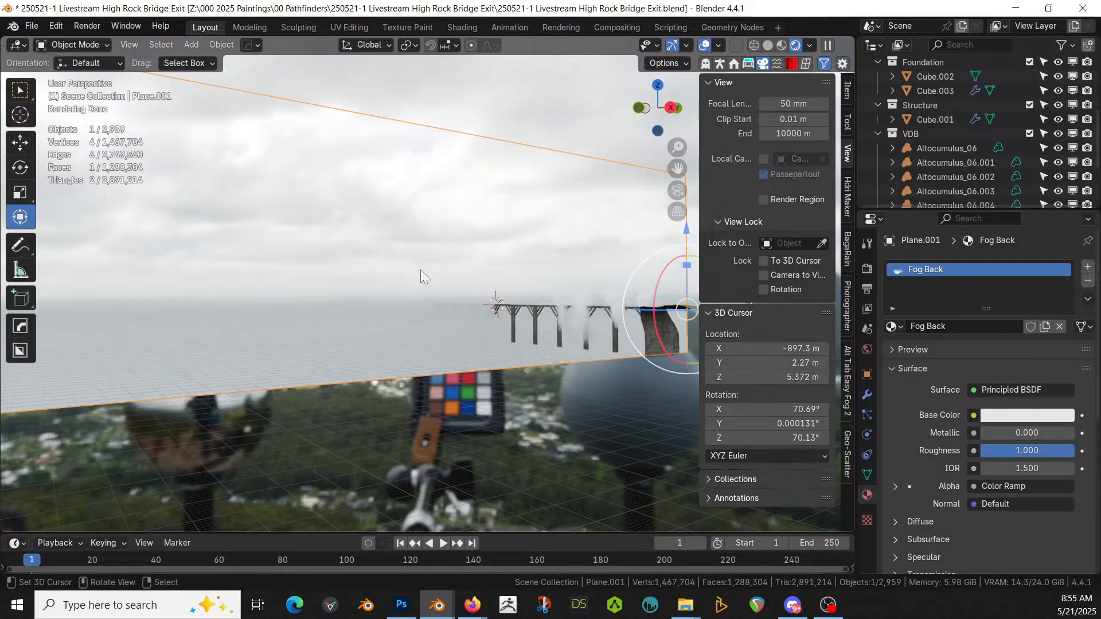
Step: Check the fog backdrop and clouds through the scene camera
{"action": "middle_click_drag", "start_coordinate": [460, 239], "coordinate": [387, 242]}
{"action": "key", "text": "KP_0"}
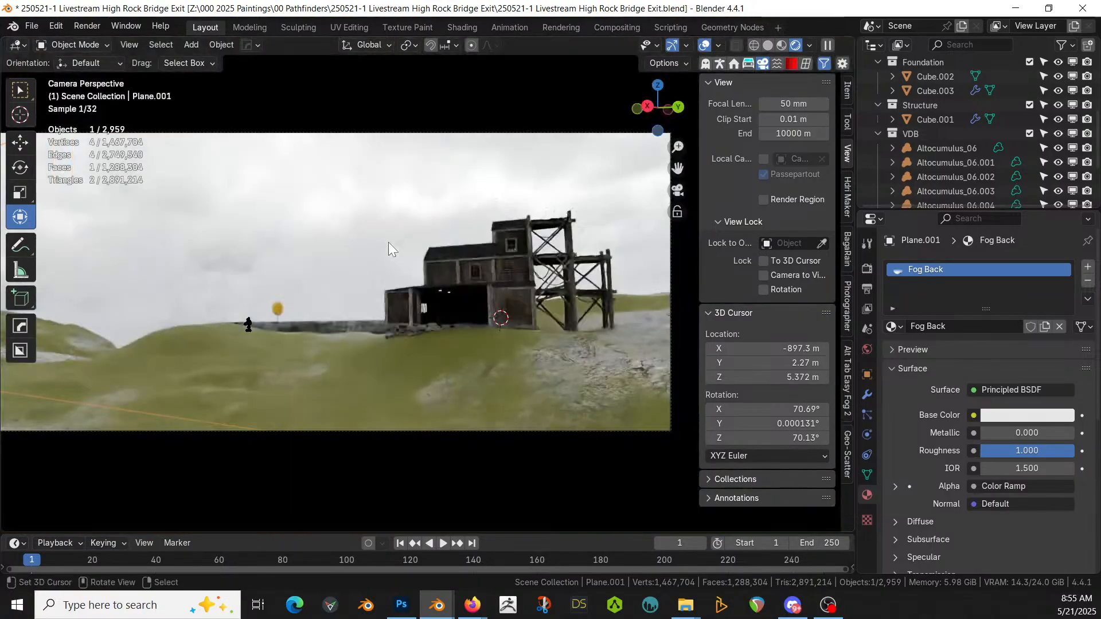
{"action": "scroll", "coordinate": [387, 242], "scroll_direction": "up", "scroll_amount": 2}
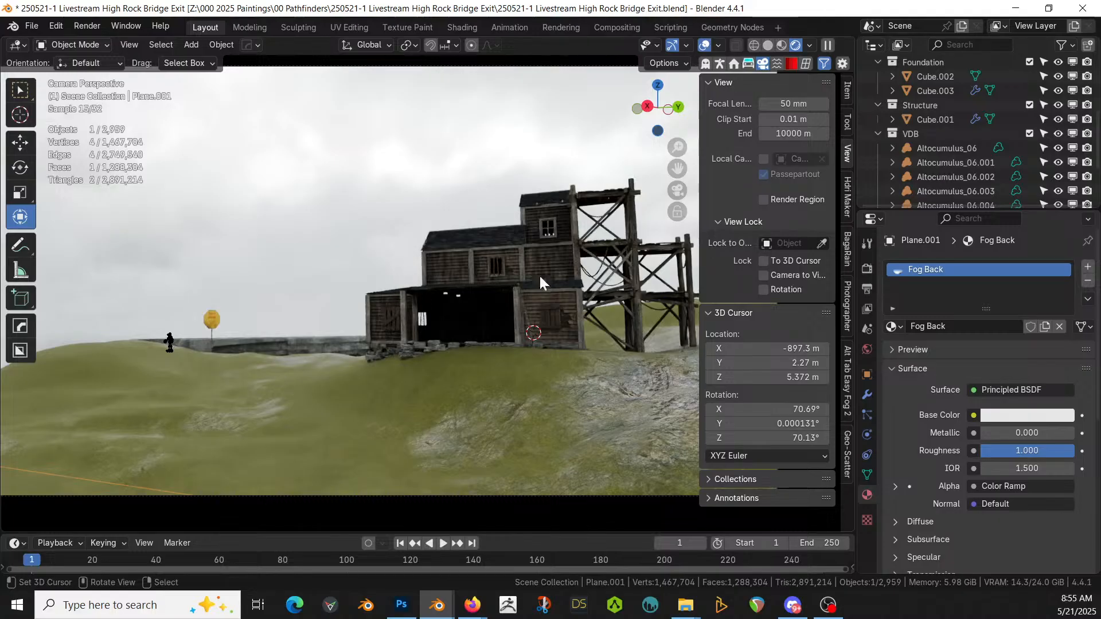
Step: Select the warning sign's Cylinder and the bridge's Cube, and move both into the Foundation collection
{"action": "middle_click_drag", "start_coordinate": [473, 270], "coordinate": [365, 285]}
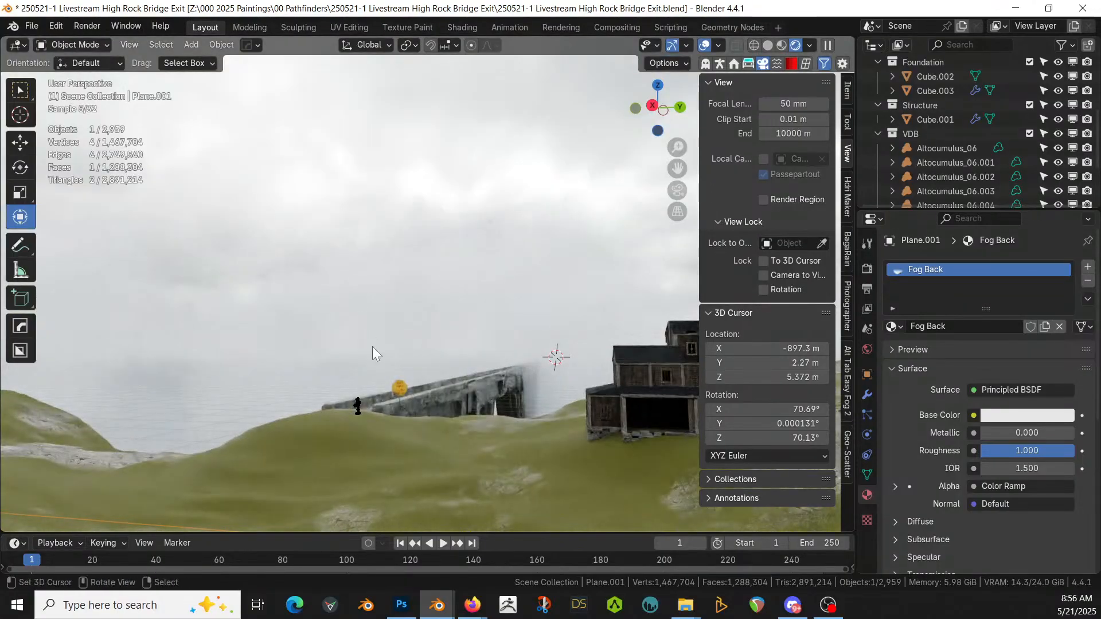
{"action": "left_click", "coordinate": [394, 388]}
{"action": "key", "text": "KP_Decimal"}
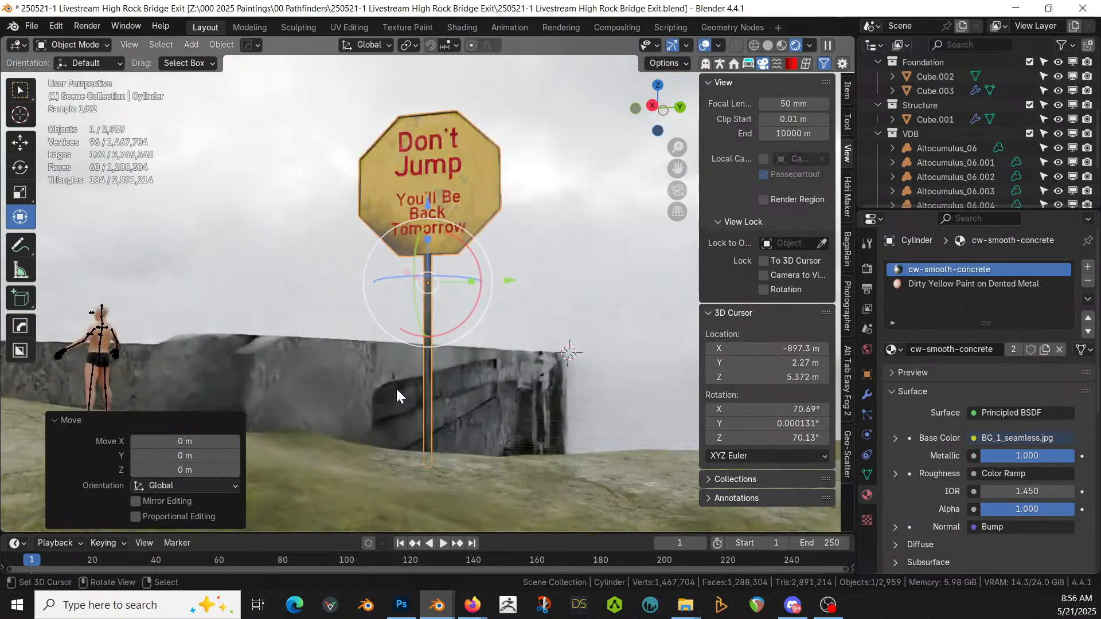
{"action": "middle_click_drag", "start_coordinate": [396, 387], "coordinate": [339, 406]}
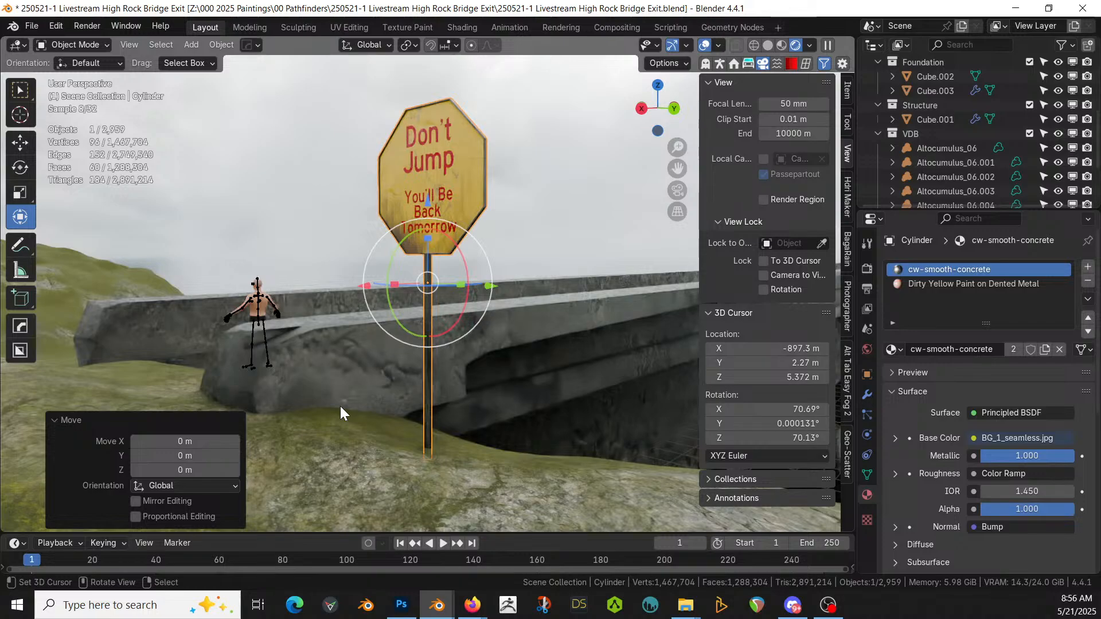
{"action": "left_click", "coordinate": [369, 361], "text": "shift"}
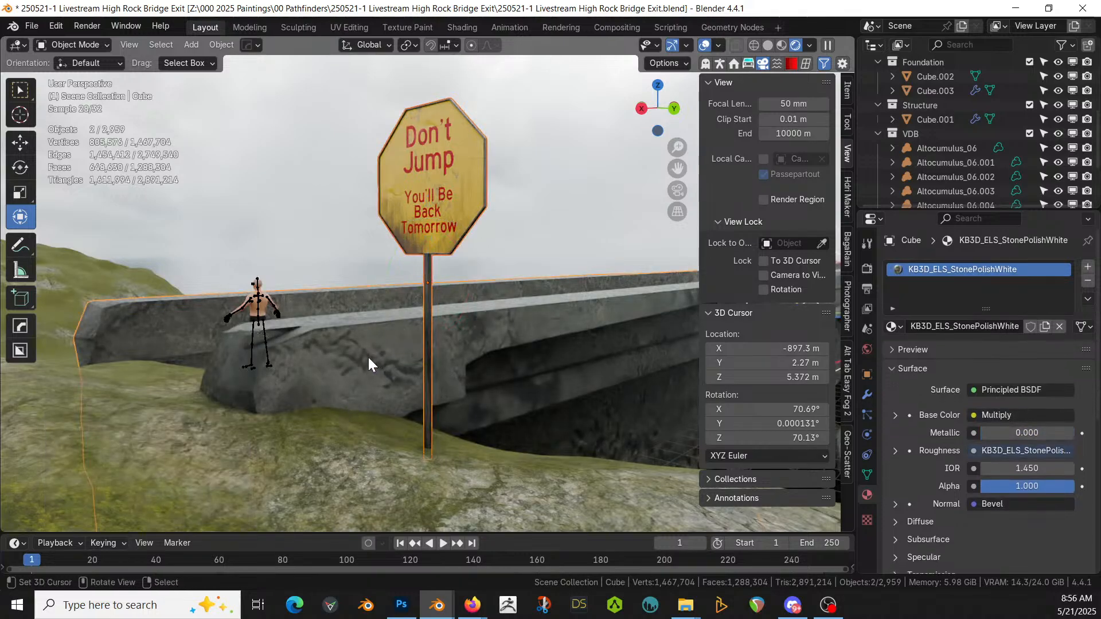
{"action": "key", "text": "m"}
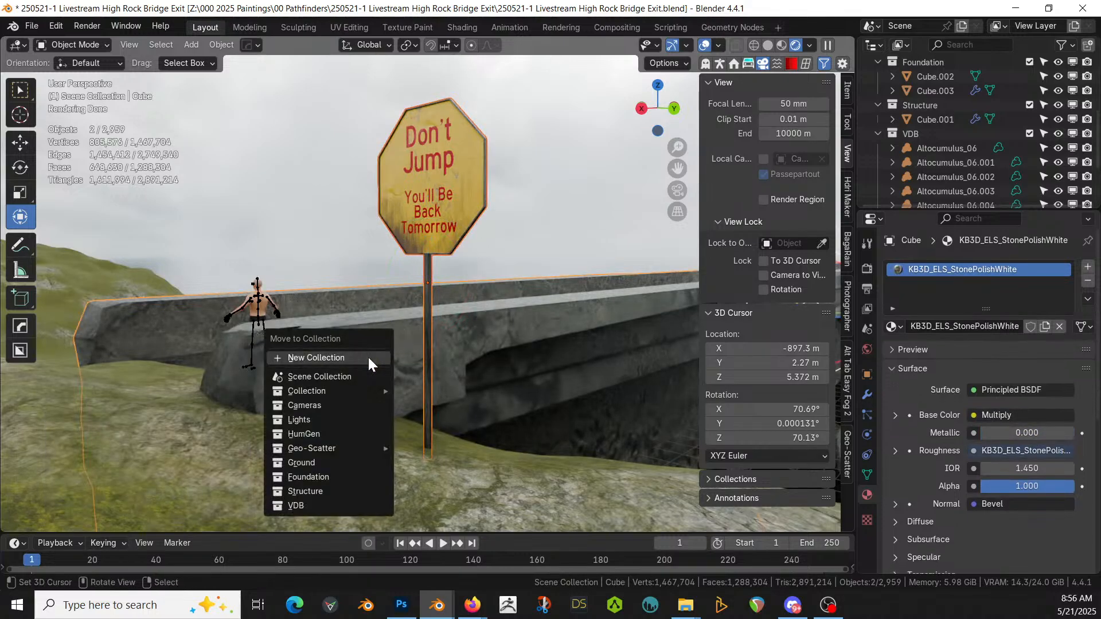
{"action": "left_click", "coordinate": [332, 476]}
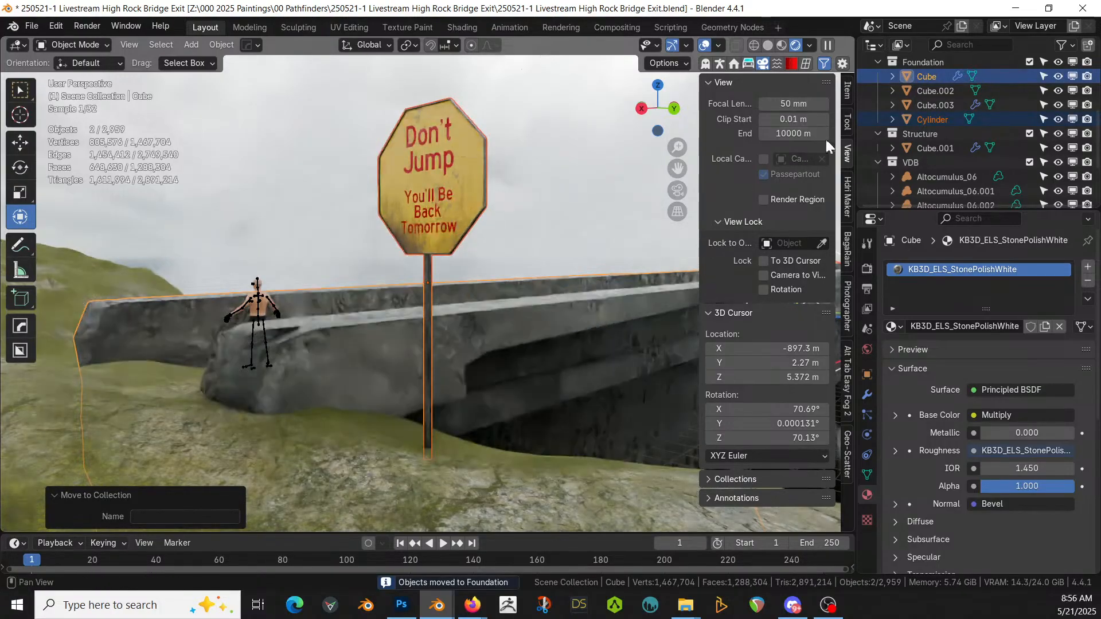
Step: Include the Geo-Scatter collection in the view layer again and inspect the scattered rocks around the sign
{"action": "scroll", "coordinate": [1019, 153], "scroll_direction": "down", "scroll_amount": 3}
{"action": "scroll", "coordinate": [1019, 153], "scroll_direction": "up", "scroll_amount": 3}
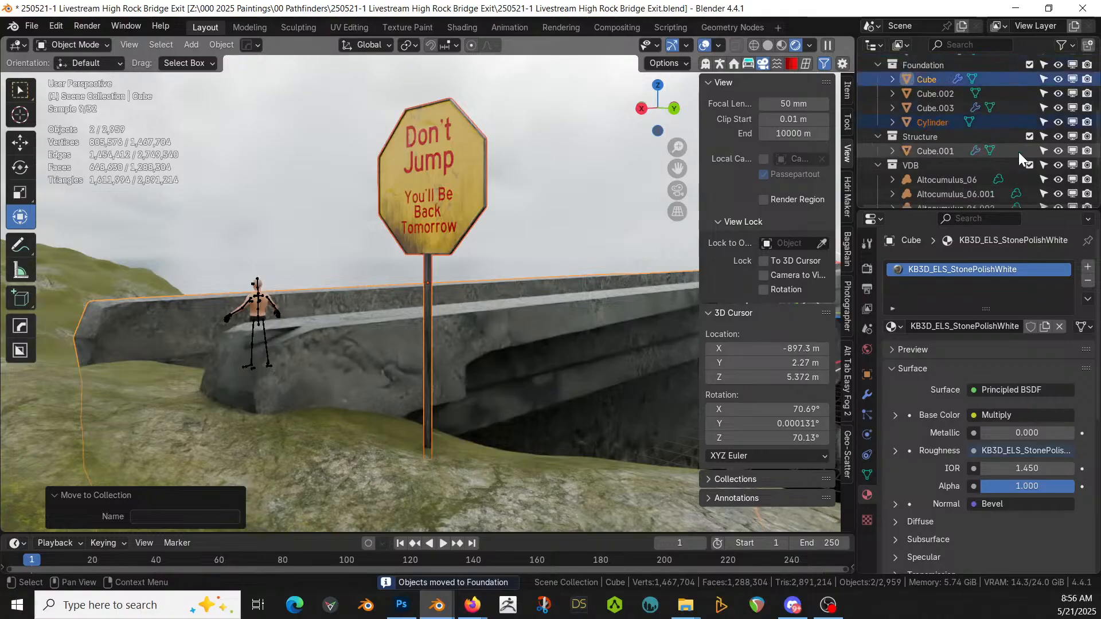
{"action": "scroll", "coordinate": [1018, 153], "scroll_direction": "up", "scroll_amount": 5}
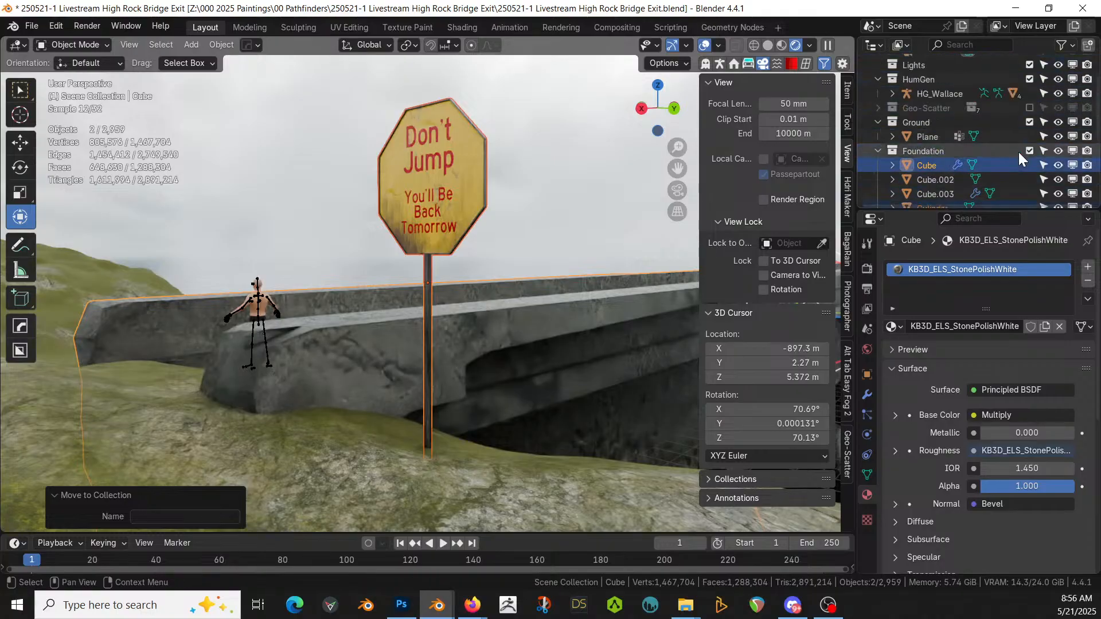
{"action": "left_click", "coordinate": [1030, 108]}
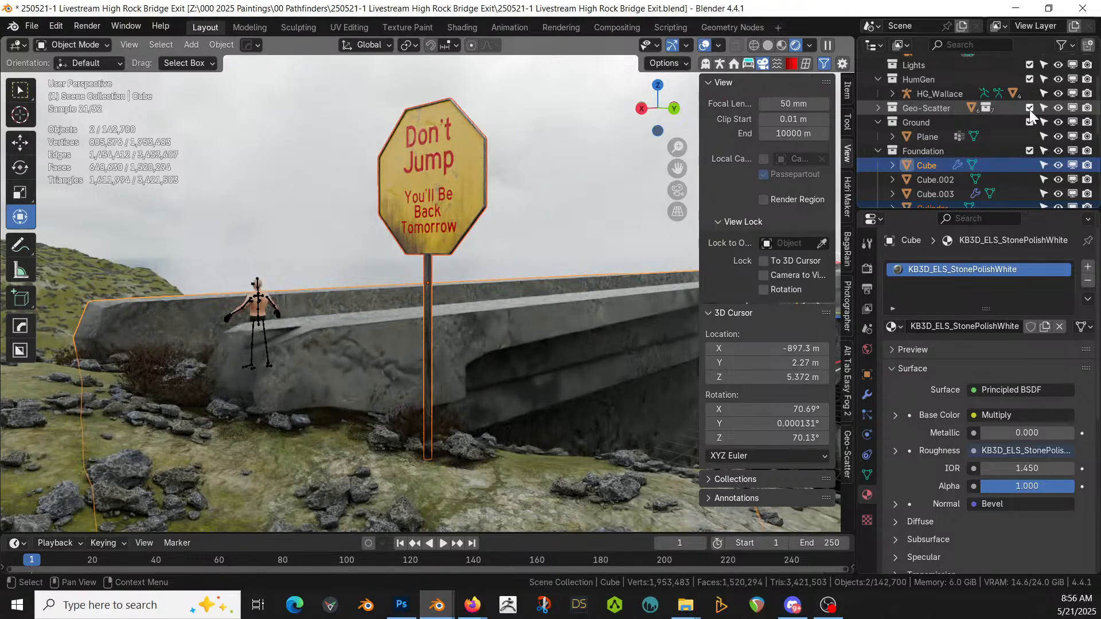
{"action": "middle_click_drag", "start_coordinate": [381, 350], "coordinate": [426, 405]}
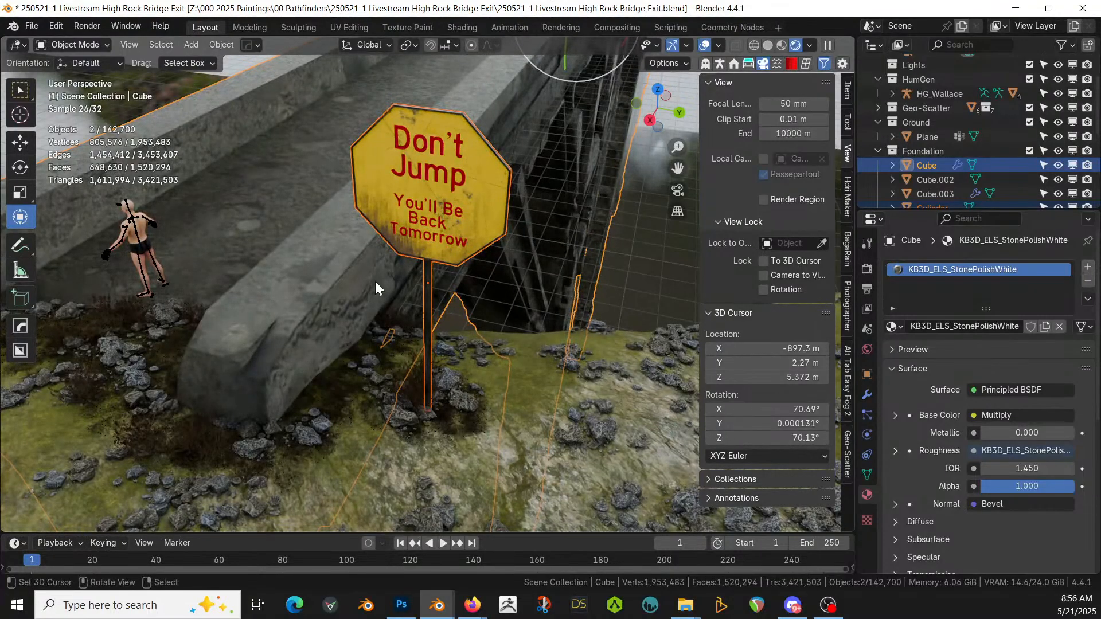
Step: Align the scene camera to a new viewpoint with the bridge and sign on one side and the wooden building on the other
{"action": "key", "text": "KP_0"}
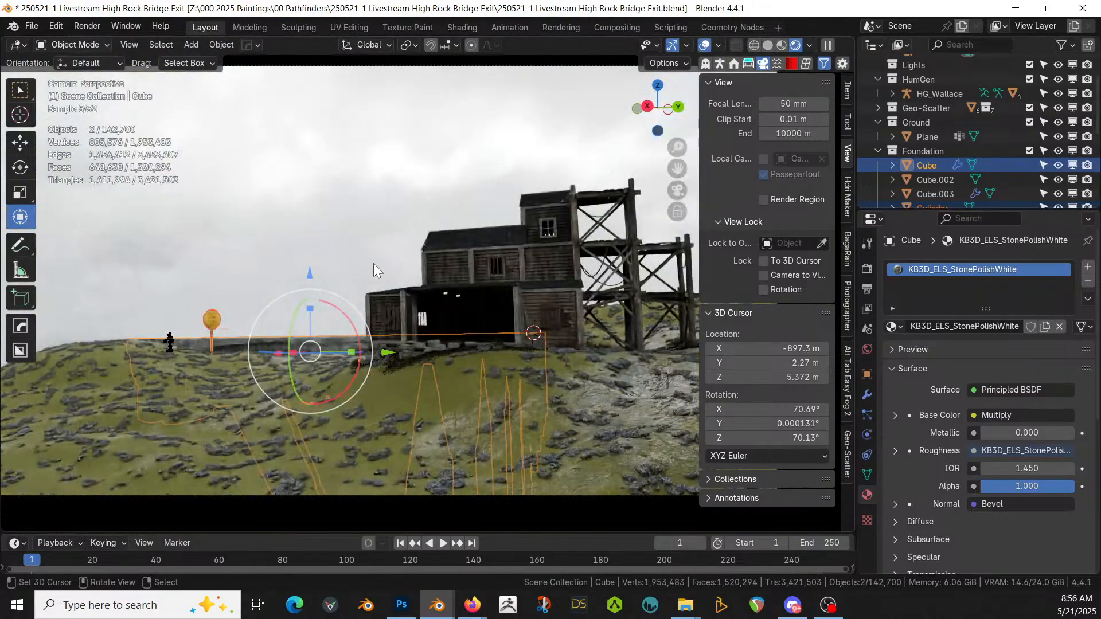
{"action": "scroll", "coordinate": [377, 263], "scroll_direction": "down", "scroll_amount": 2}
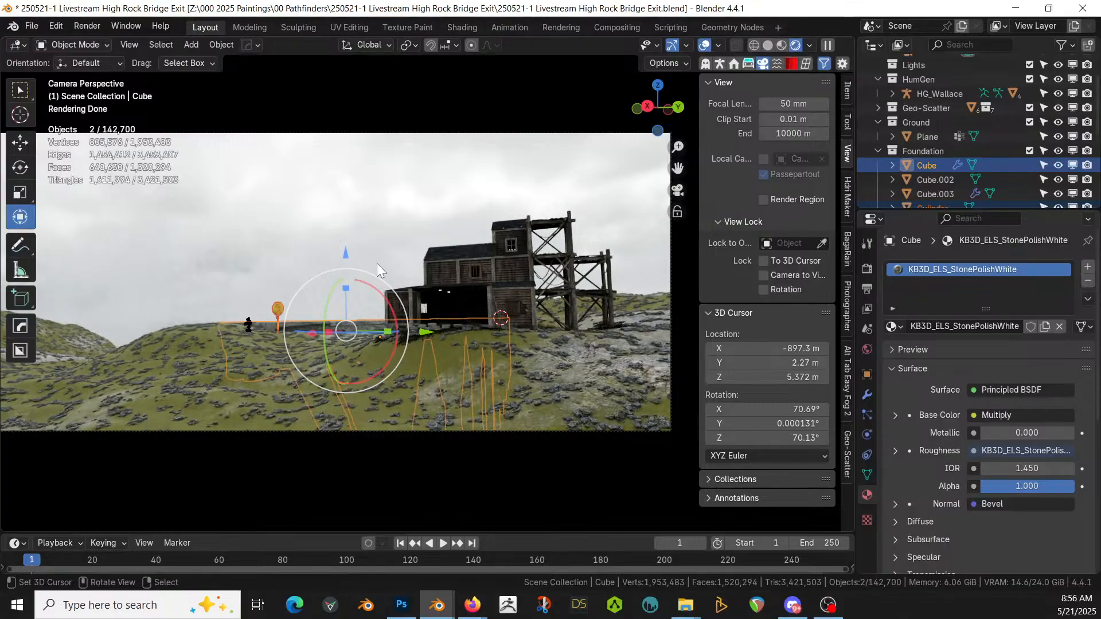
{"action": "middle_click_drag", "start_coordinate": [334, 334], "coordinate": [516, 341]}
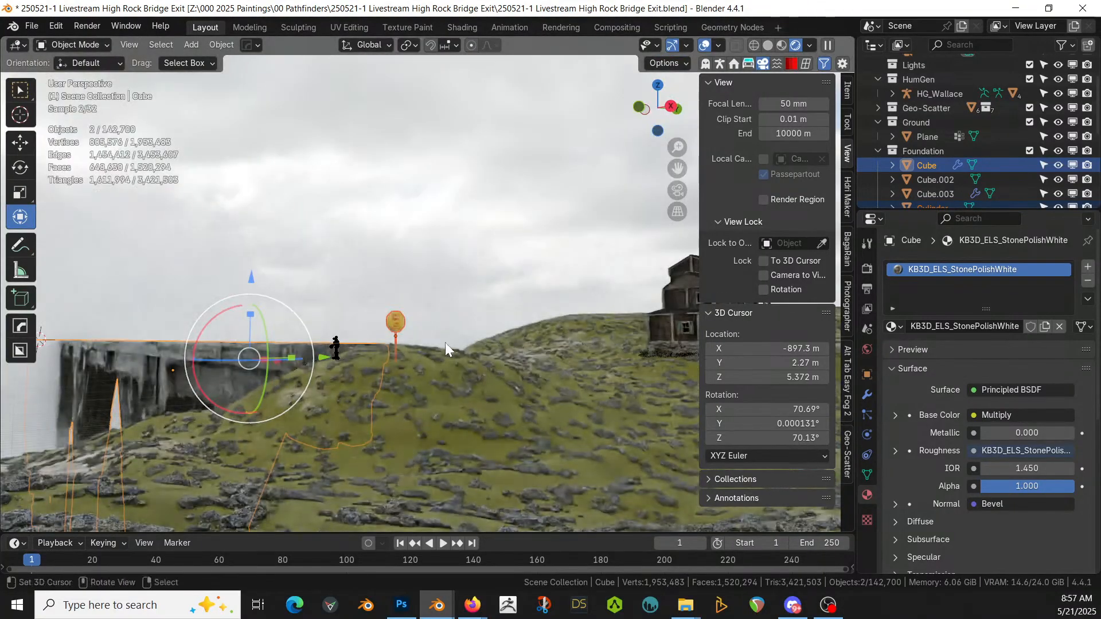
{"action": "mouse_move", "coordinate": [445, 343]}
{"action": "middle_mouse_down", "text": "shift"}
{"action": "mouse_move", "coordinate": [423, 342]}
{"action": "mouse_move", "coordinate": [448, 345]}
{"action": "middle_mouse_up", "text": "shift"}
{"action": "key", "text": "KP_0"}
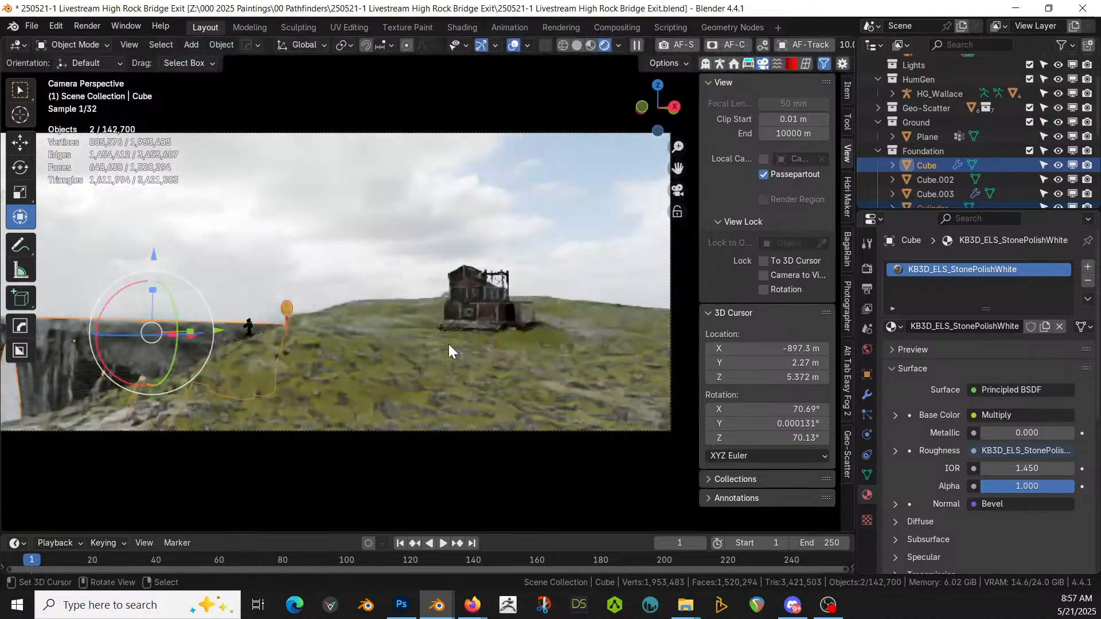
Step: Refine the camera framing with Walk navigation, pulling back and lowering it for a wider shot of bridge, hill and building
{"action": "scroll", "coordinate": [356, 356], "scroll_direction": "down", "scroll_amount": 2}
{"action": "key", "text": "shift+grave"}
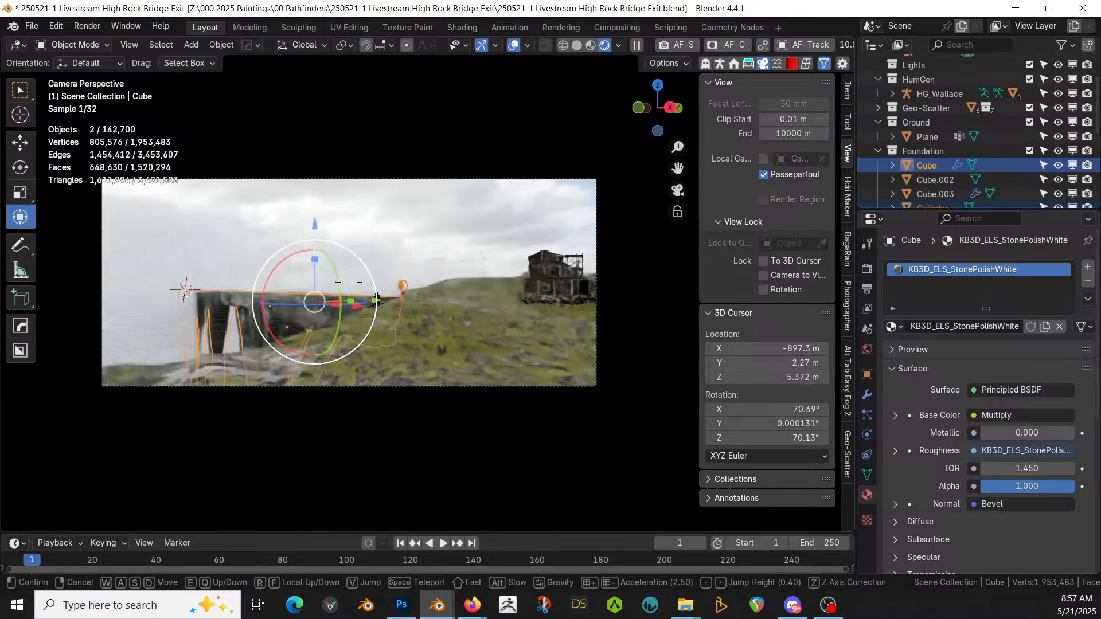
{"action": "left_click", "coordinate": [356, 355]}
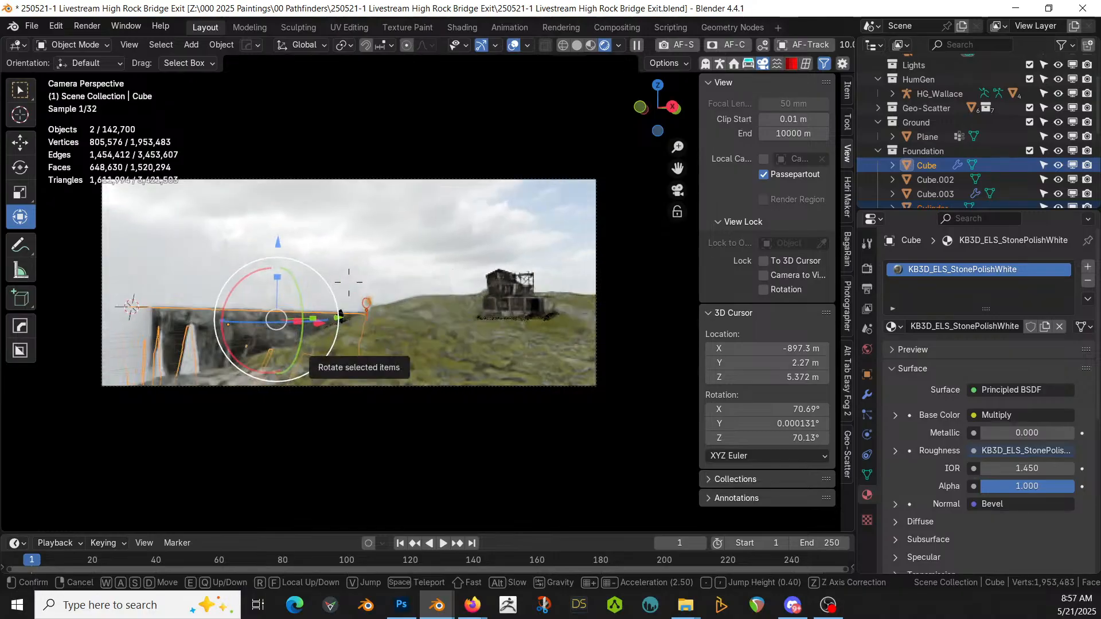
{"action": "key", "text": "shift+grave"}
{"action": "key", "text": "q"}
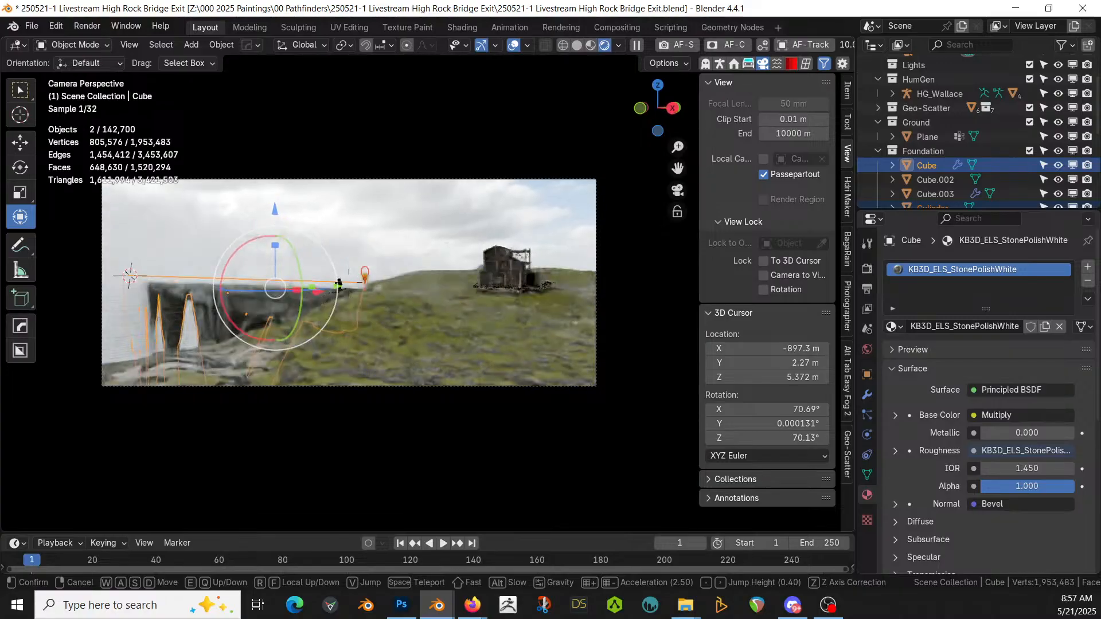
{"action": "left_click", "coordinate": [356, 355]}
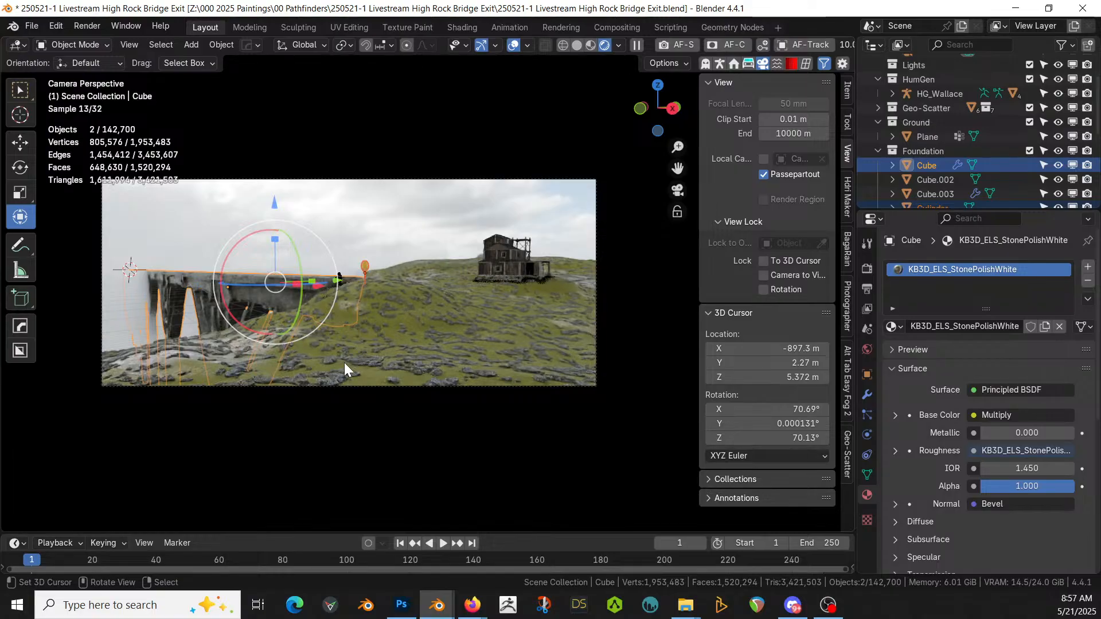
Step: Check the backdrop plane's edge through the camera in Solid shading, and return to Rendered shading
{"action": "key", "text": "z"}
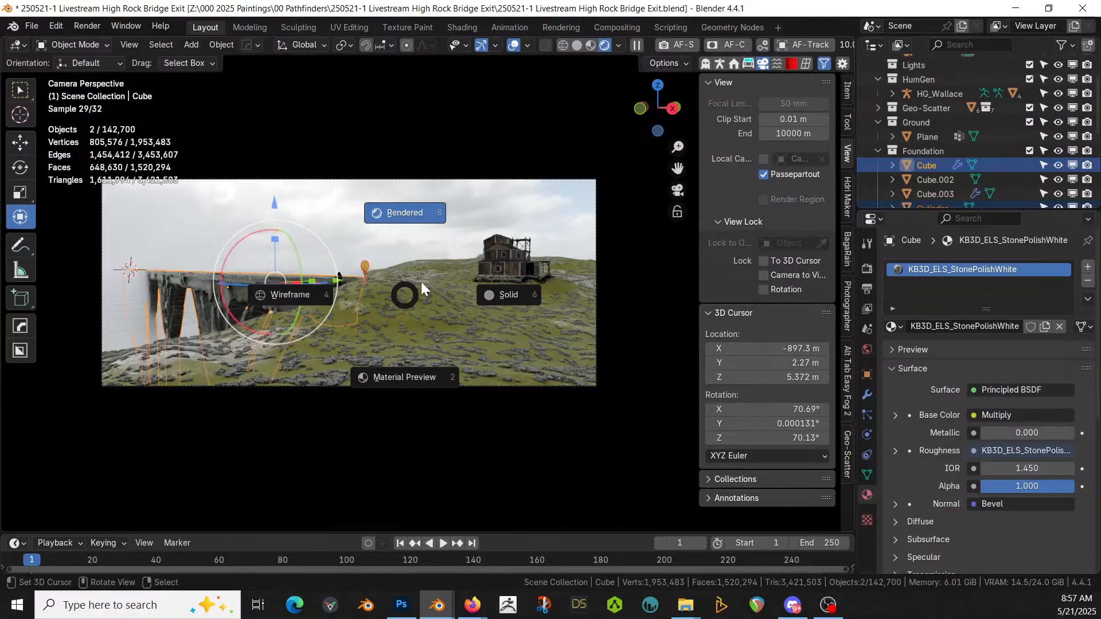
{"action": "left_click", "coordinate": [421, 281]}
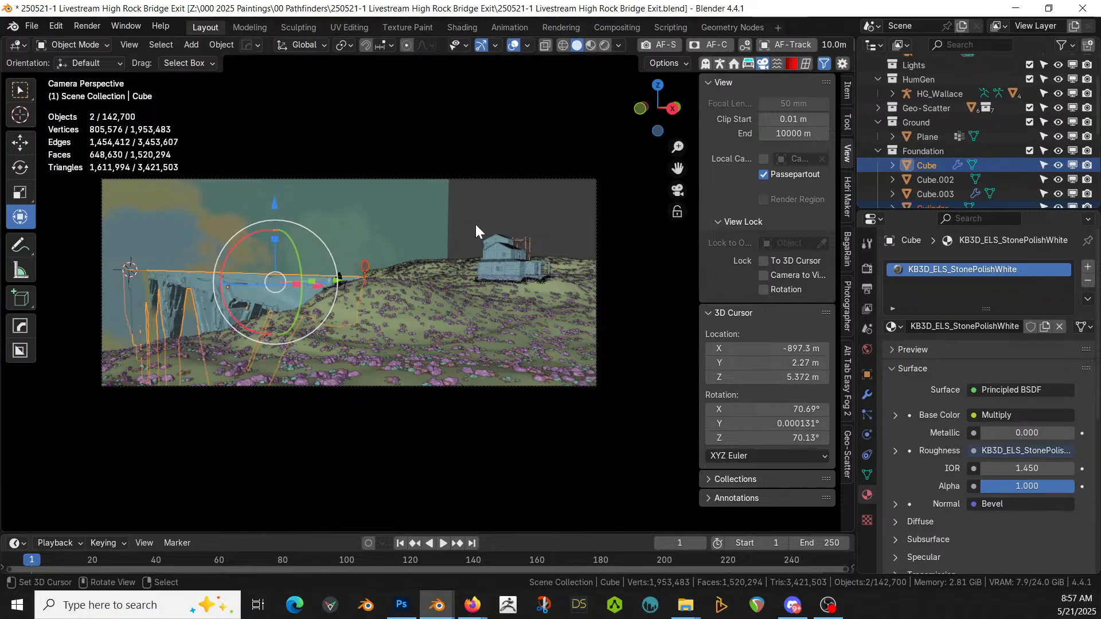
{"action": "key", "text": "z"}
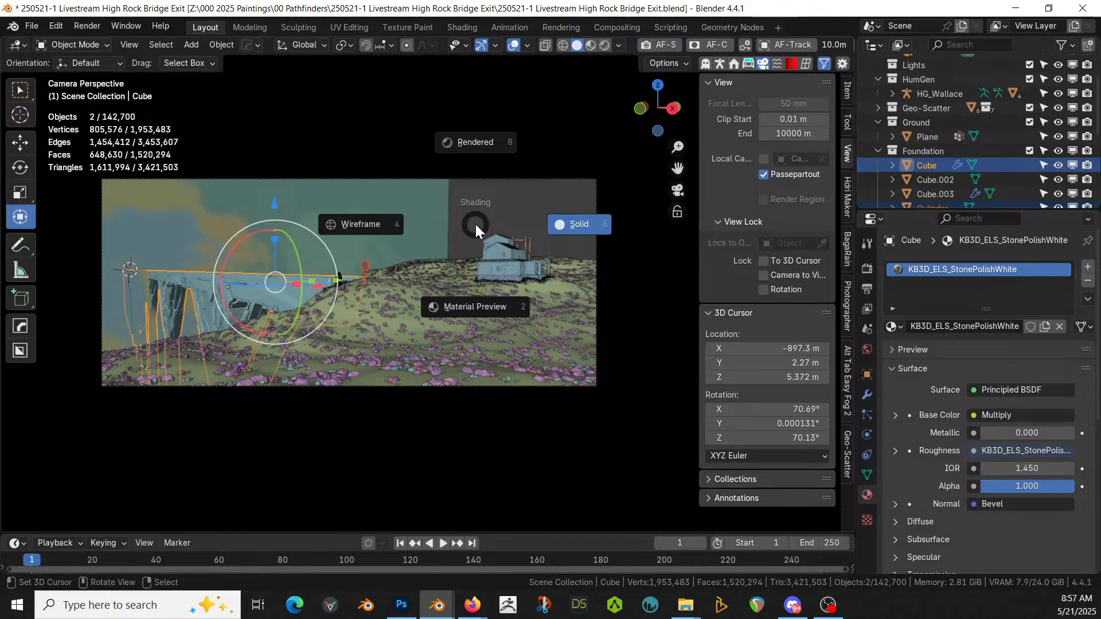
{"action": "key", "text": "8"}
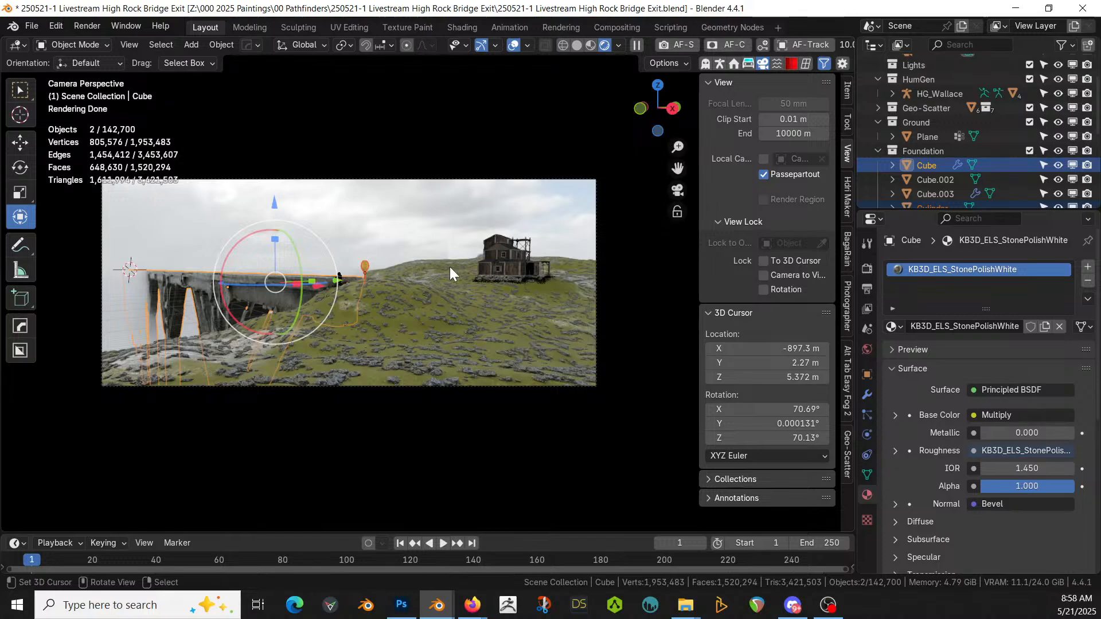
Step: Select the fog backdrop plane and bring up its Fog Back material nodes in the Shading workspace
{"action": "left_click", "coordinate": [418, 248]}
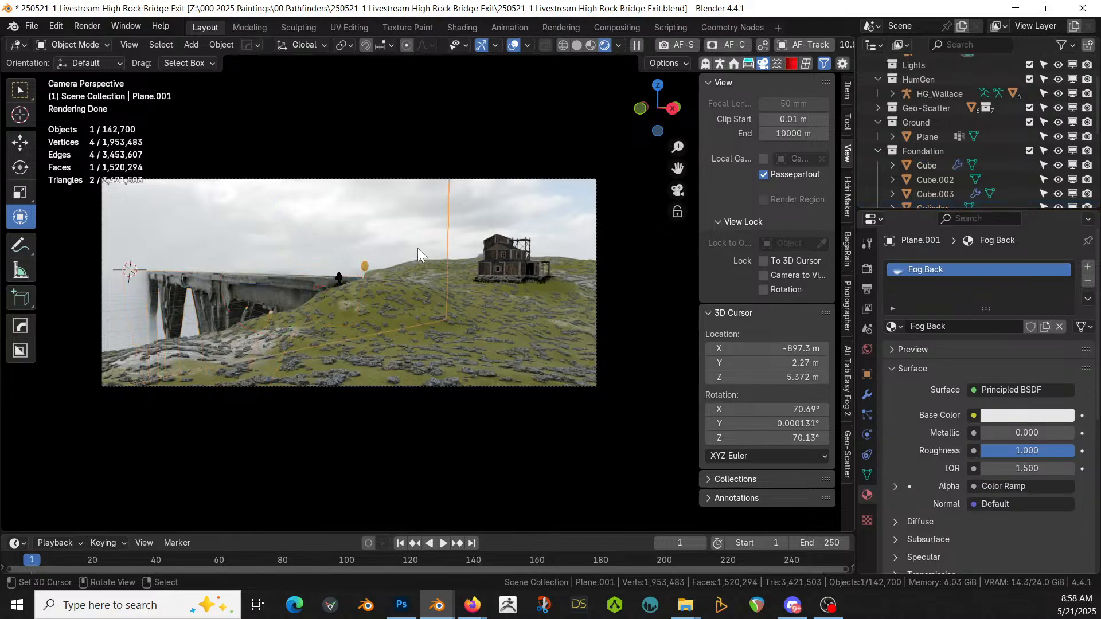
{"action": "left_click", "coordinate": [480, 26]}
{"action": "scroll", "coordinate": [491, 497], "scroll_direction": "down", "scroll_amount": 1}
{"action": "middle_click_drag", "start_coordinate": [496, 528], "coordinate": [518, 604]}
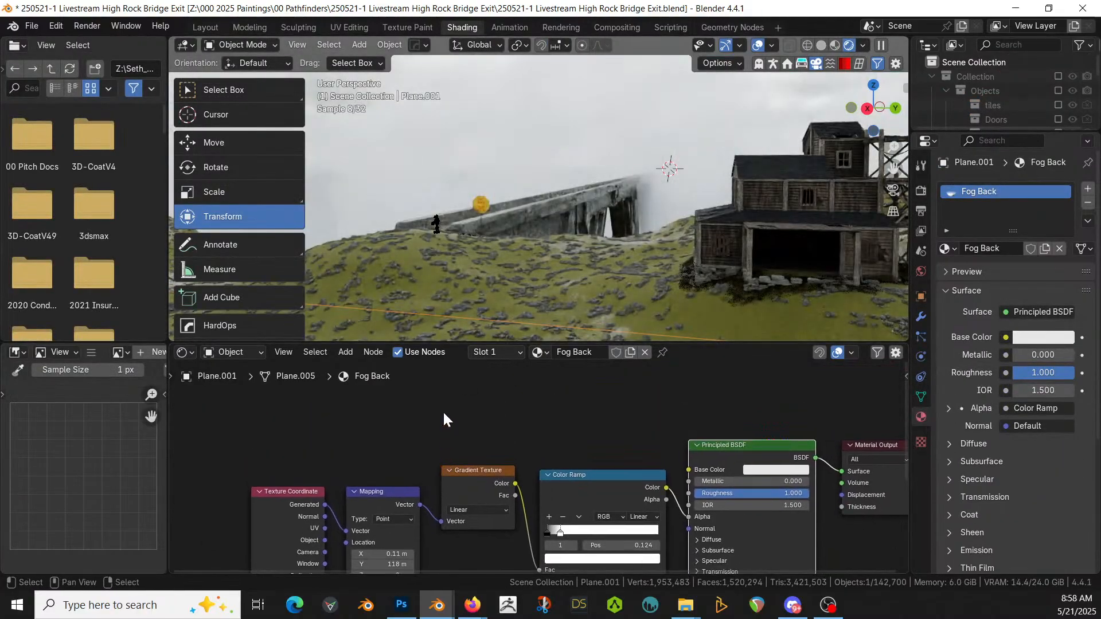
{"action": "key", "text": "shift+a"}
{"action": "mouse_move", "coordinate": [444, 413]}
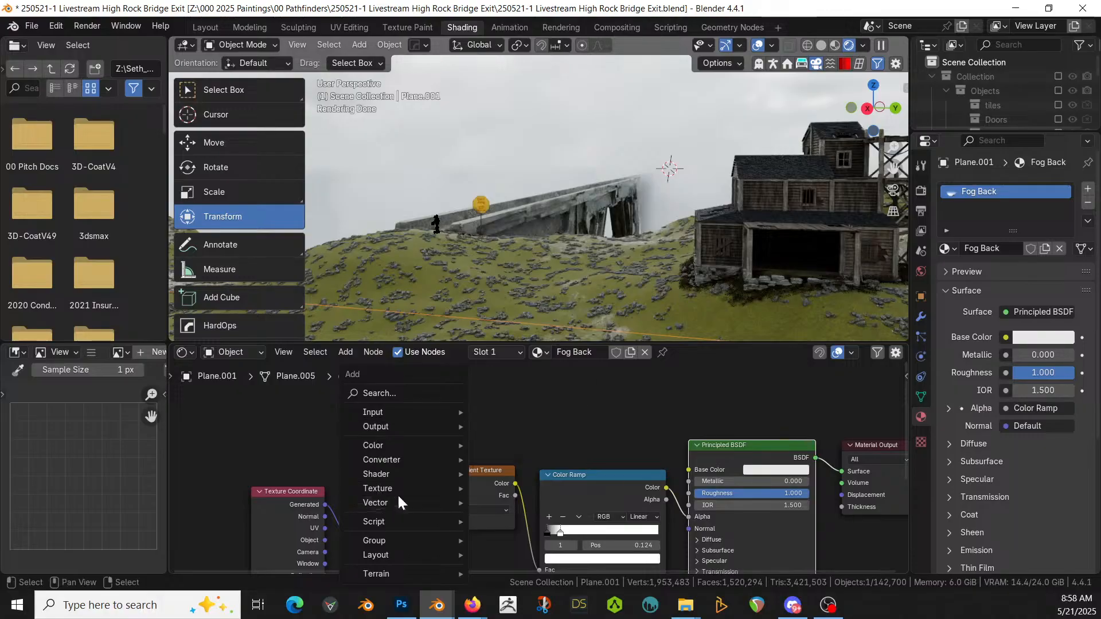
{"action": "mouse_move", "coordinate": [411, 496]}
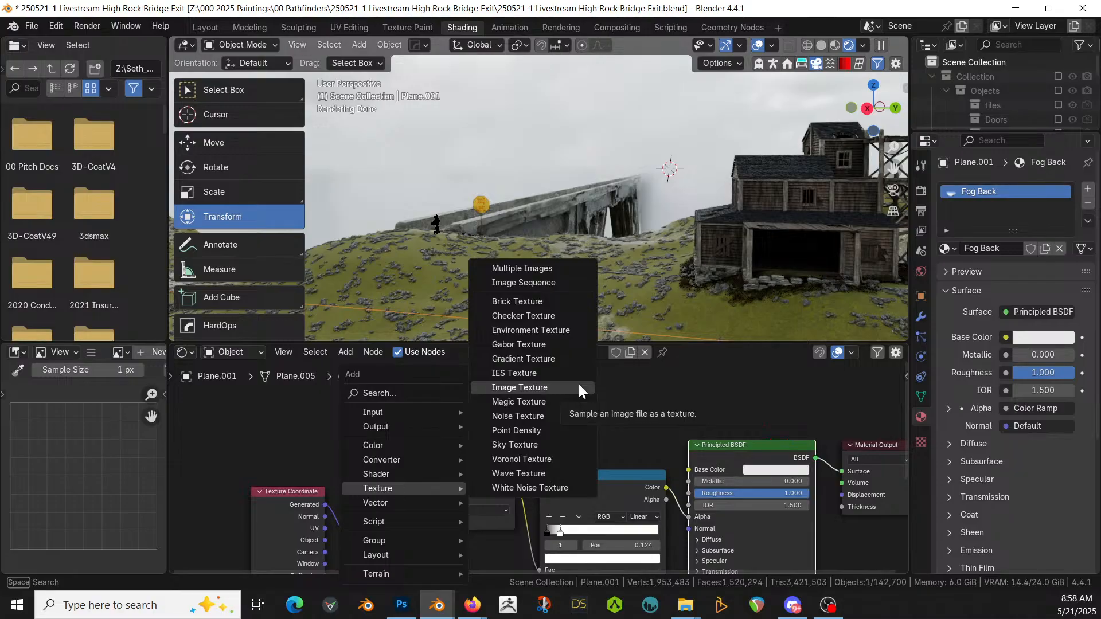
Step: Duplicate the Fog Back material's Gradient Texture node and place the copy above the original
{"action": "mouse_move", "coordinate": [605, 436]}
{"action": "middle_mouse_down"}
{"action": "mouse_move", "coordinate": [667, 490]}
{"action": "mouse_move", "coordinate": [625, 441]}
{"action": "middle_mouse_up"}
{"action": "left_click", "coordinate": [485, 479]}
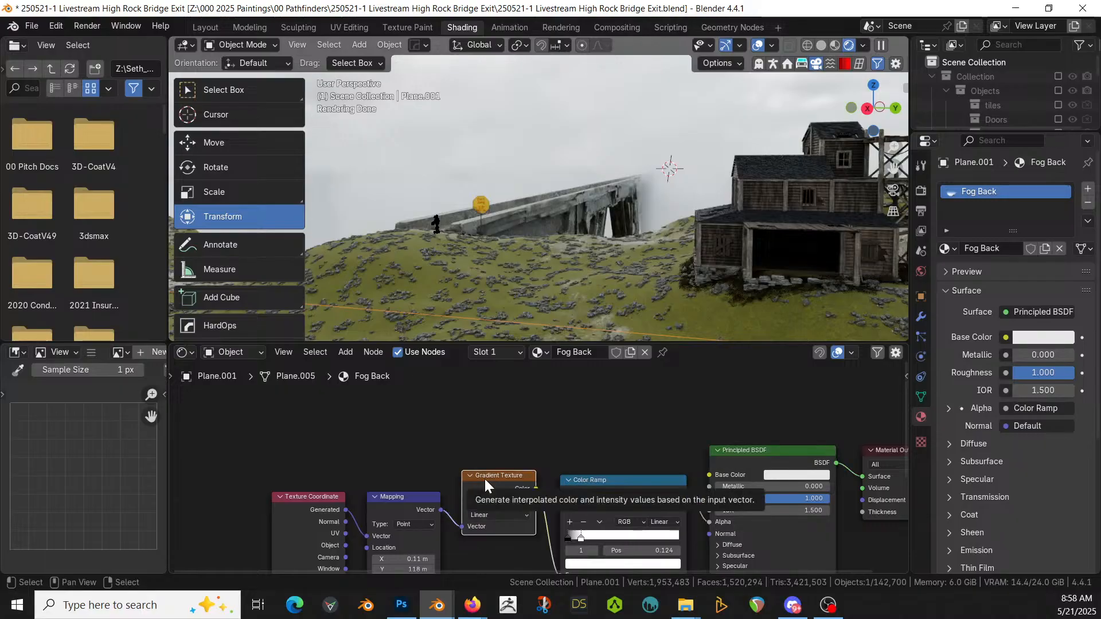
{"action": "key", "text": "shift+d"}
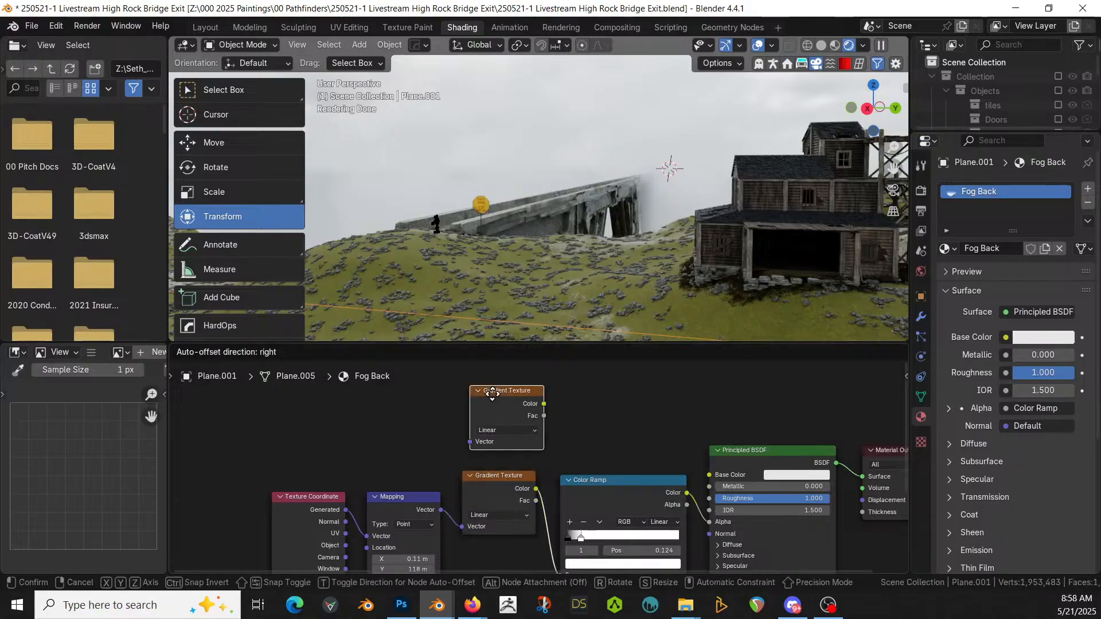
{"action": "left_click", "coordinate": [496, 392]}
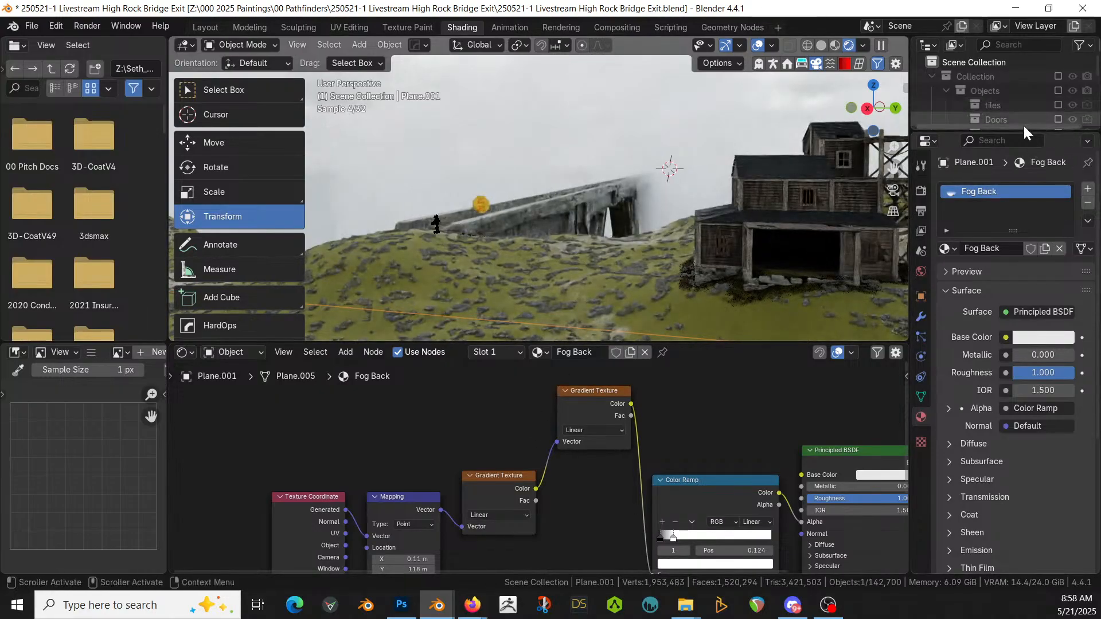
Step: Enlarge the Outliner and exclude the Geo-Scatter collection from the view layer
{"action": "left_click_drag", "start_coordinate": [1020, 132], "coordinate": [1004, 368]}
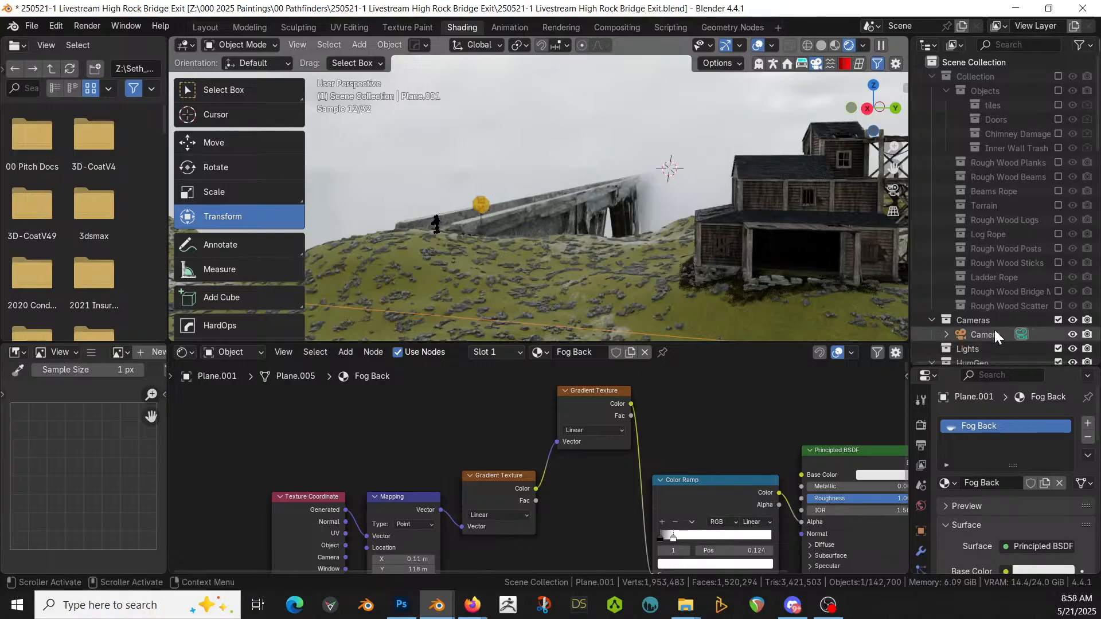
{"action": "scroll", "coordinate": [996, 325], "scroll_direction": "down", "scroll_amount": 3}
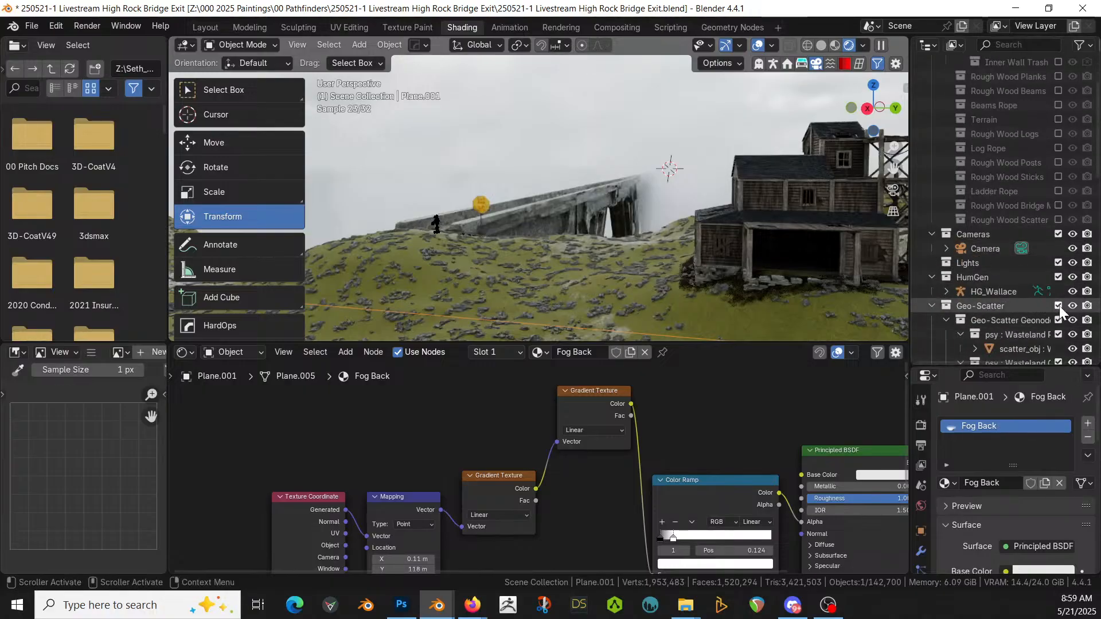
{"action": "key", "text": "e"}
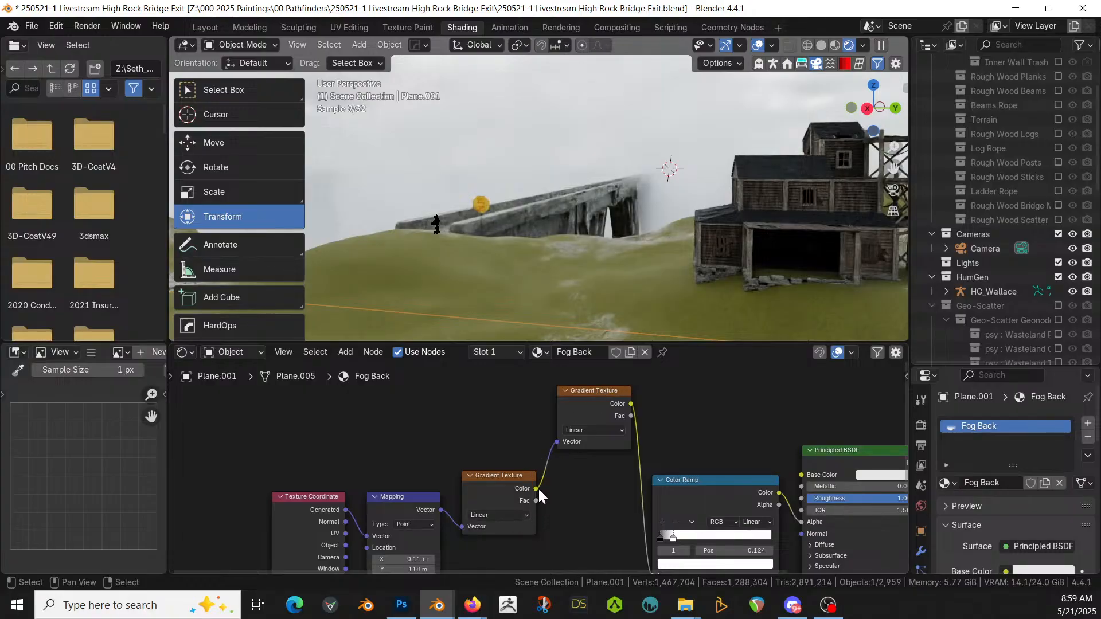
Step: Reconnect the original Gradient Texture's Color output to the Color Ramp and cut the duplicate's incoming link
{"action": "left_click_drag", "start_coordinate": [536, 489], "coordinate": [651, 496]}
{"action": "middle_click_drag", "start_coordinate": [642, 460], "coordinate": [641, 571]}
{"action": "right_click_drag", "start_coordinate": [541, 468], "coordinate": [584, 496], "text": "ctrl"}
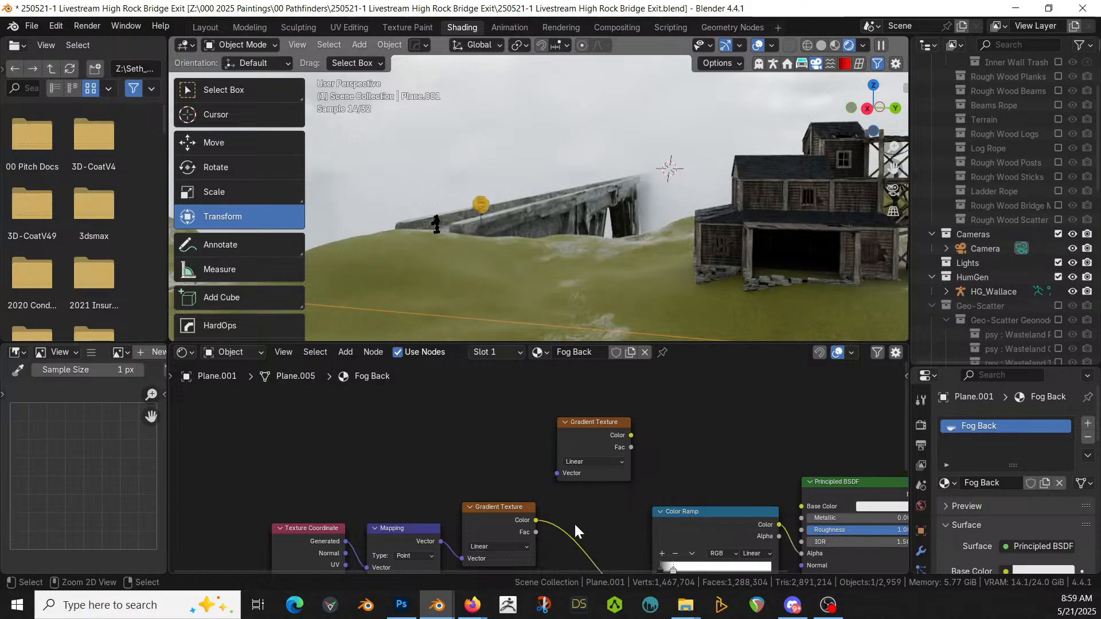
Step: Add Texture Coordinate and Mapping nodes feeding the duplicated Gradient Texture, and space the three nodes apart above the original chain
{"action": "left_click", "coordinate": [590, 426]}
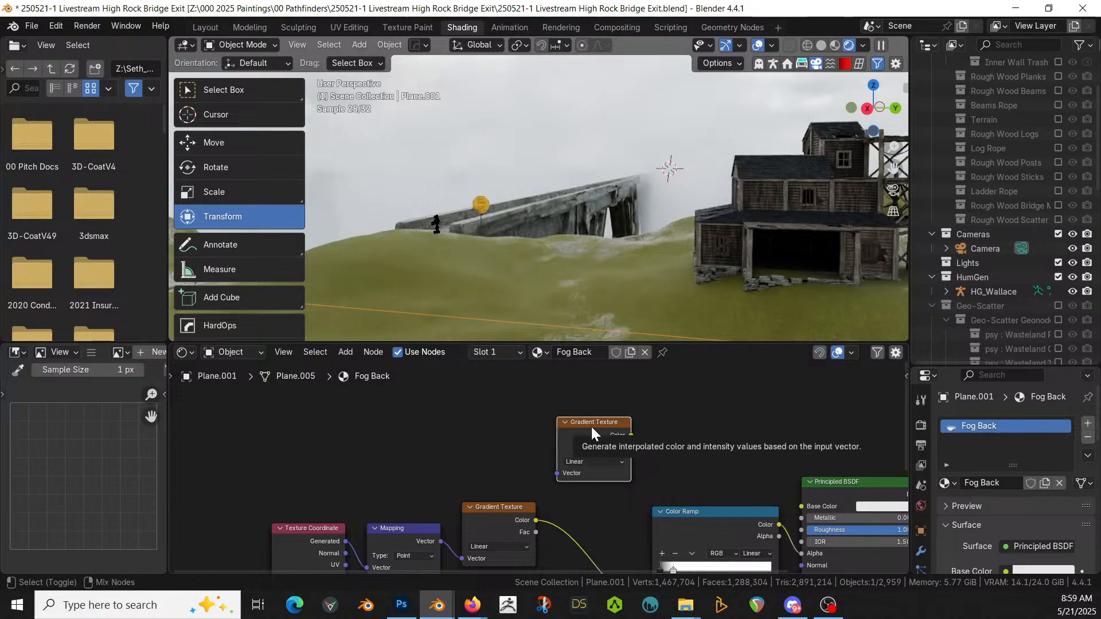
{"action": "left_click_drag", "start_coordinate": [591, 426], "coordinate": [514, 384]}
{"action": "key", "text": "ctrl+t"}
{"action": "middle_click_drag", "start_coordinate": [516, 386], "coordinate": [590, 419]}
{"action": "left_click_drag", "start_coordinate": [591, 419], "coordinate": [727, 392]}
{"action": "left_click_drag", "start_coordinate": [303, 475], "coordinate": [521, 541]}
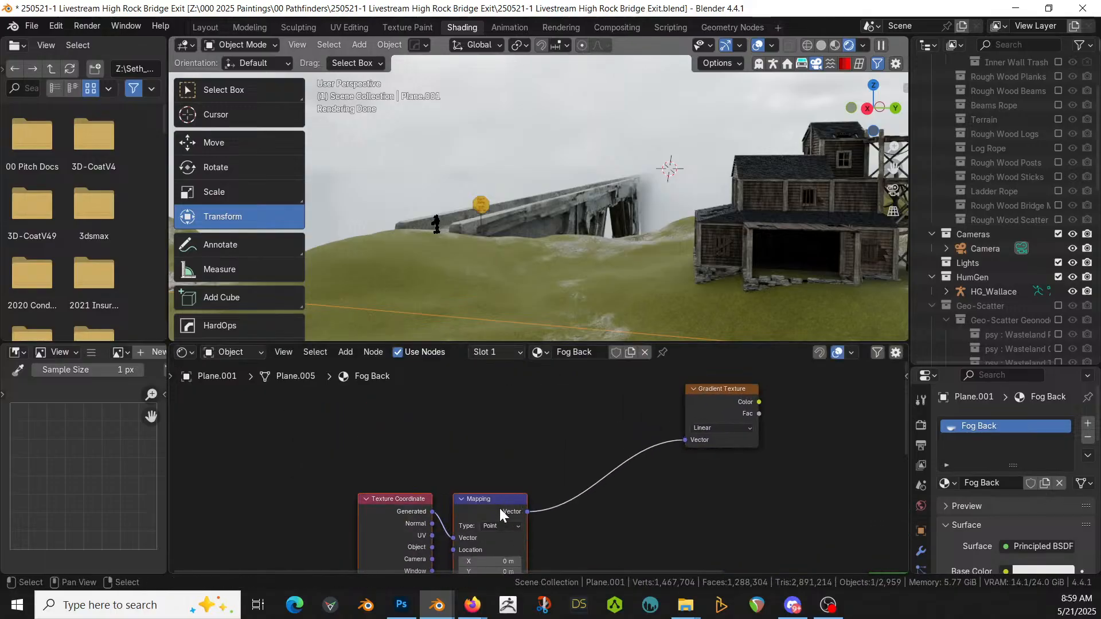
{"action": "left_click_drag", "start_coordinate": [496, 498], "coordinate": [465, 374]}
Step: Set the new Mapping node's location to 0.5 m on X, Y and Z
{"action": "middle_click_drag", "start_coordinate": [491, 475], "coordinate": [506, 427]}
{"action": "left_click_drag", "start_coordinate": [476, 390], "coordinate": [476, 410]}
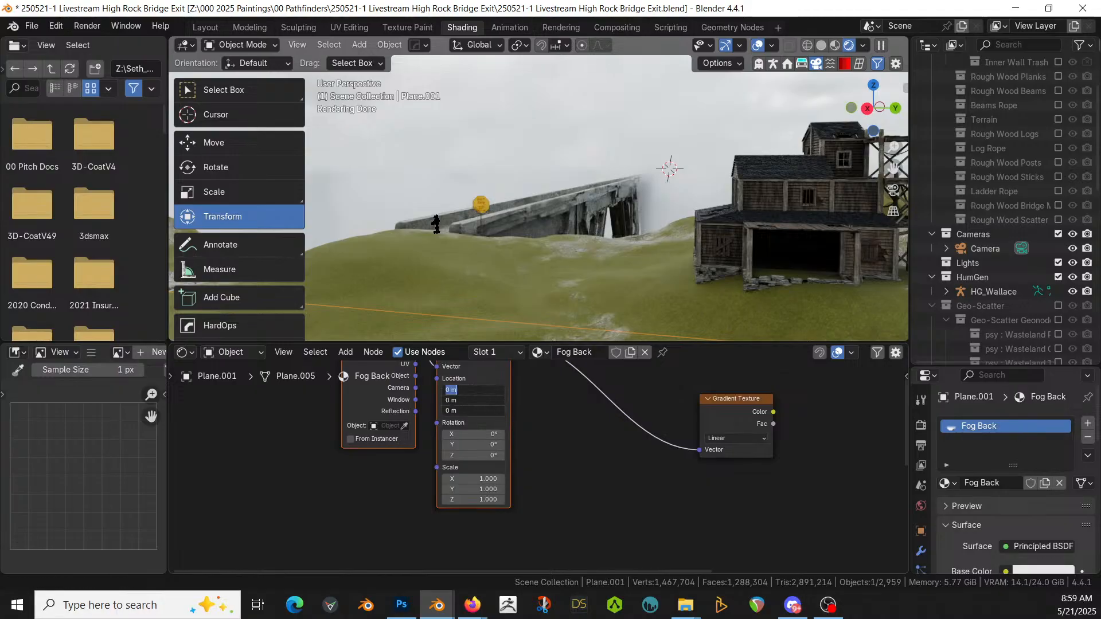
{"action": "type", "text": ".5"}
{"action": "key", "text": "Return"}
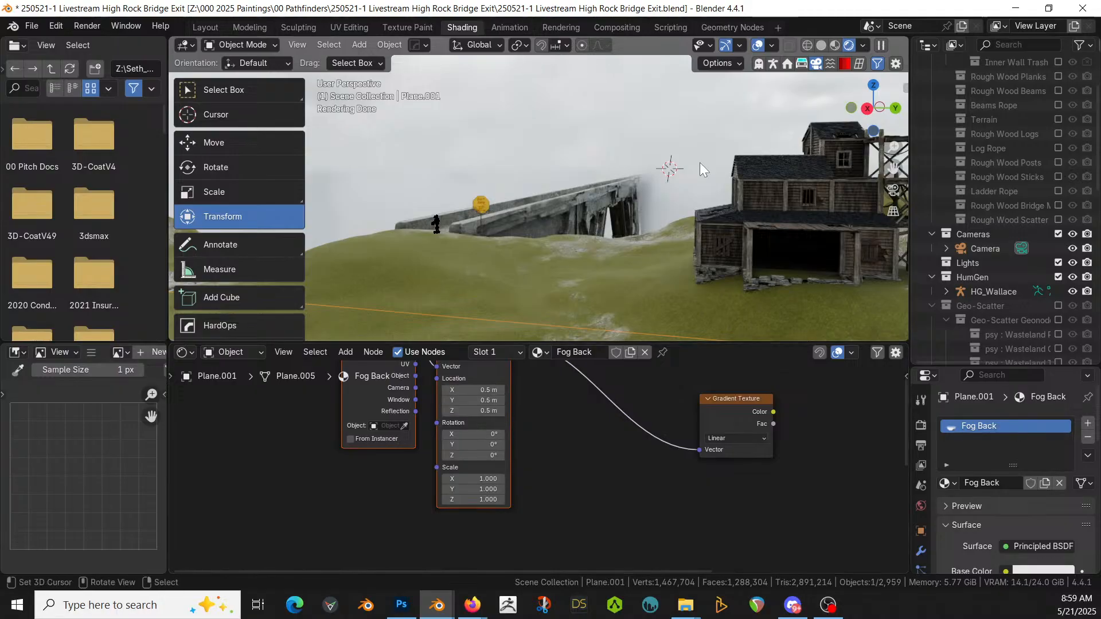
Step: Isolate the fog plane in local view and preview the duplicated Gradient Texture directly on it
{"action": "key", "text": "KP_Divide"}
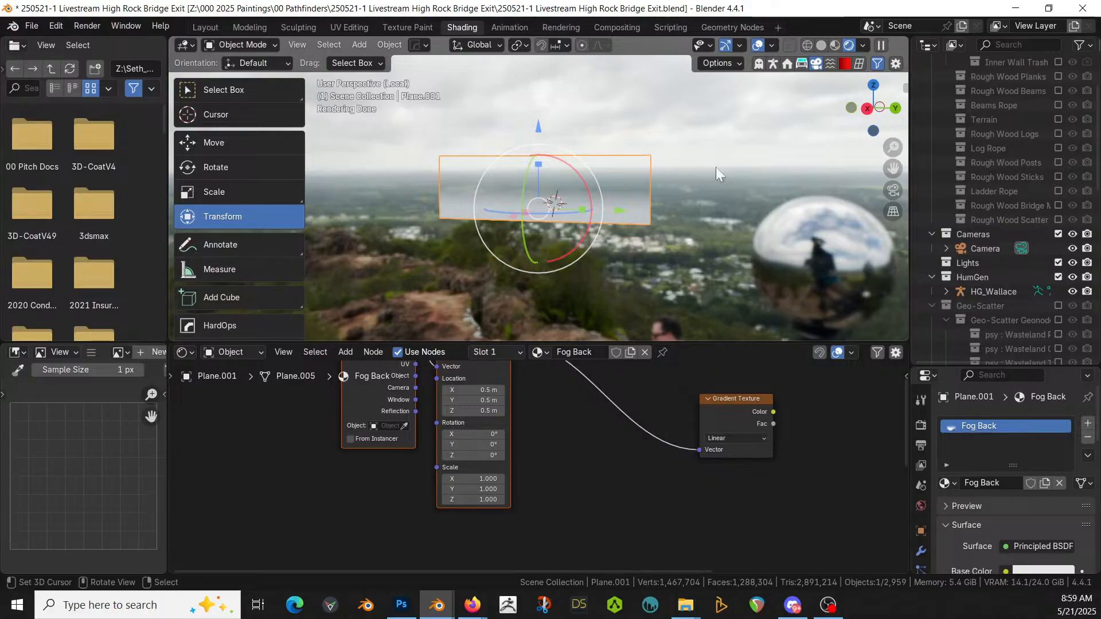
{"action": "left_click", "coordinate": [728, 401], "text": "ctrl+shift"}
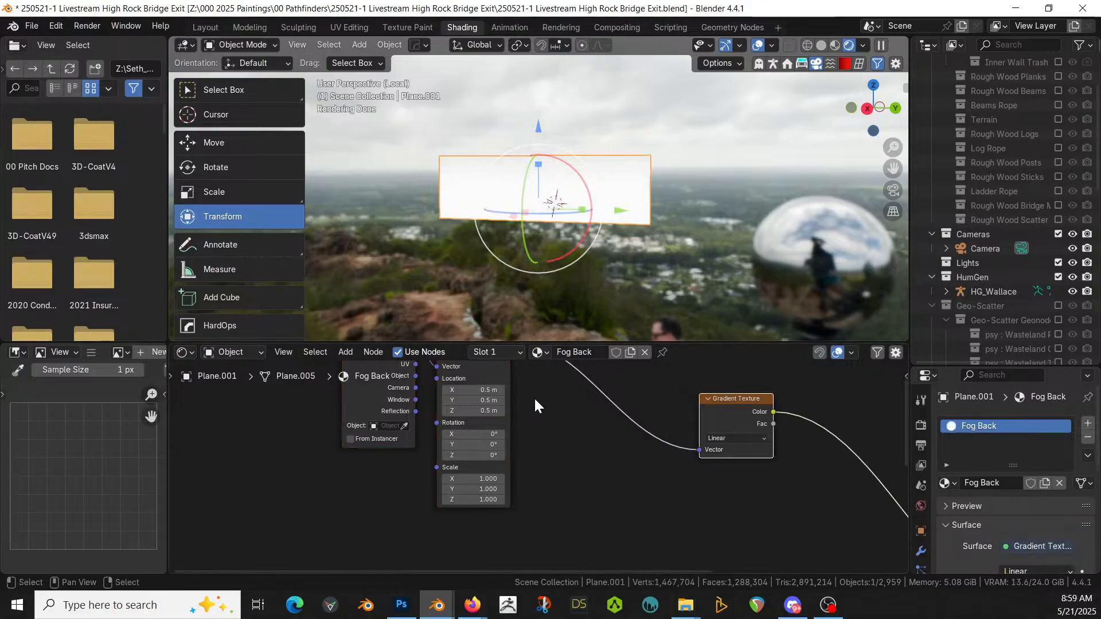
{"action": "middle_click_drag", "start_coordinate": [598, 431], "coordinate": [611, 468]}
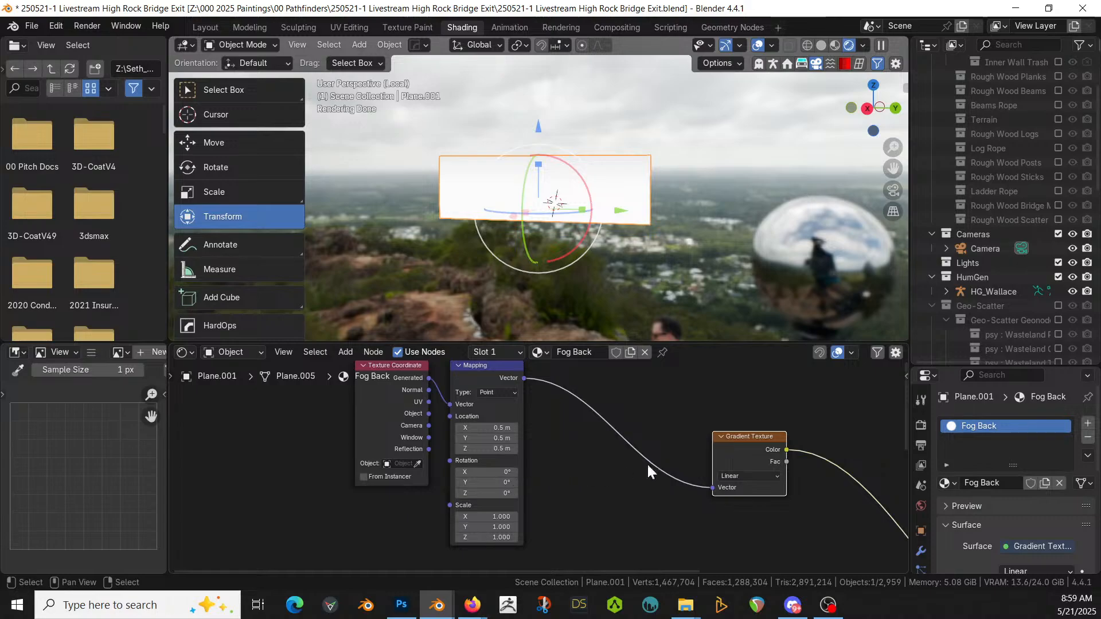
Step: Try the Spherical, Radial and Quadratic Sphere types on the duplicated Gradient Texture
{"action": "left_click", "coordinate": [750, 476]}
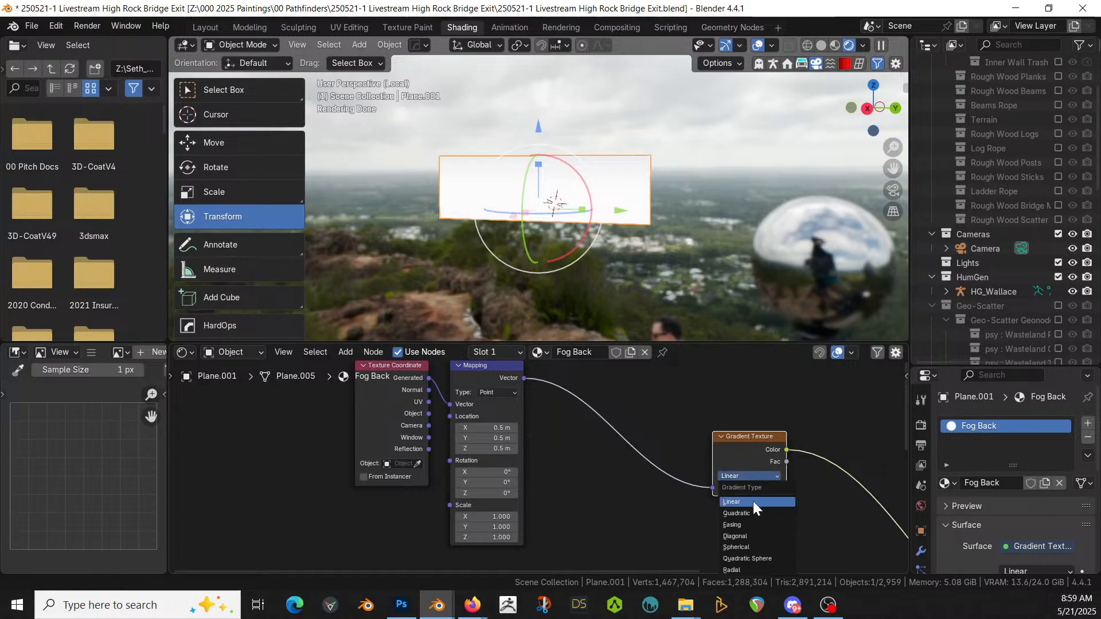
{"action": "left_click", "coordinate": [750, 549]}
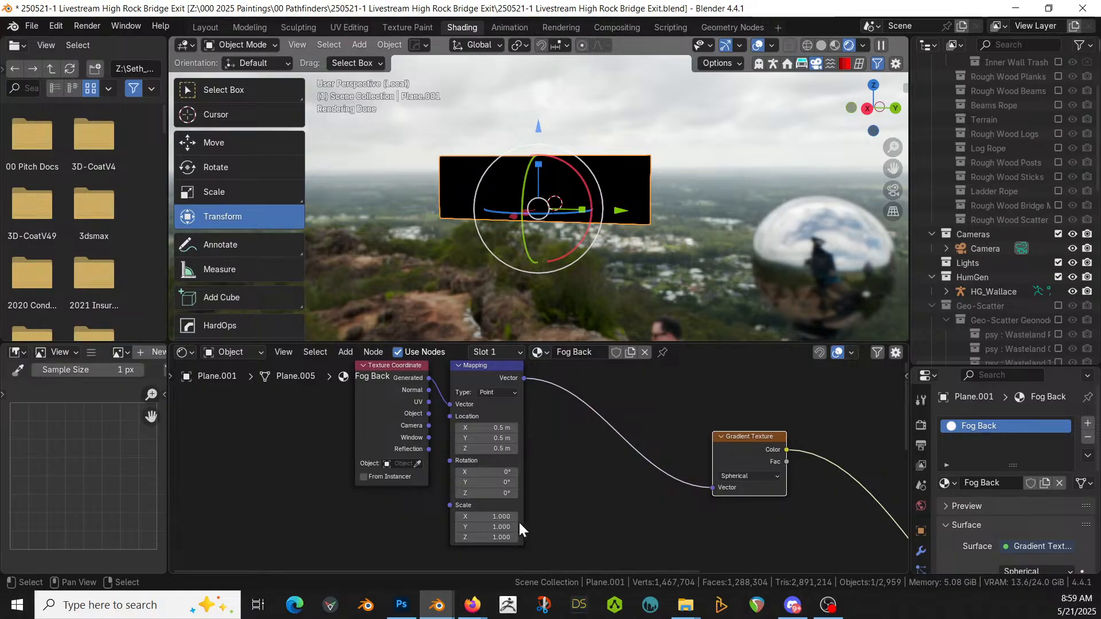
{"action": "left_click", "coordinate": [749, 475]}
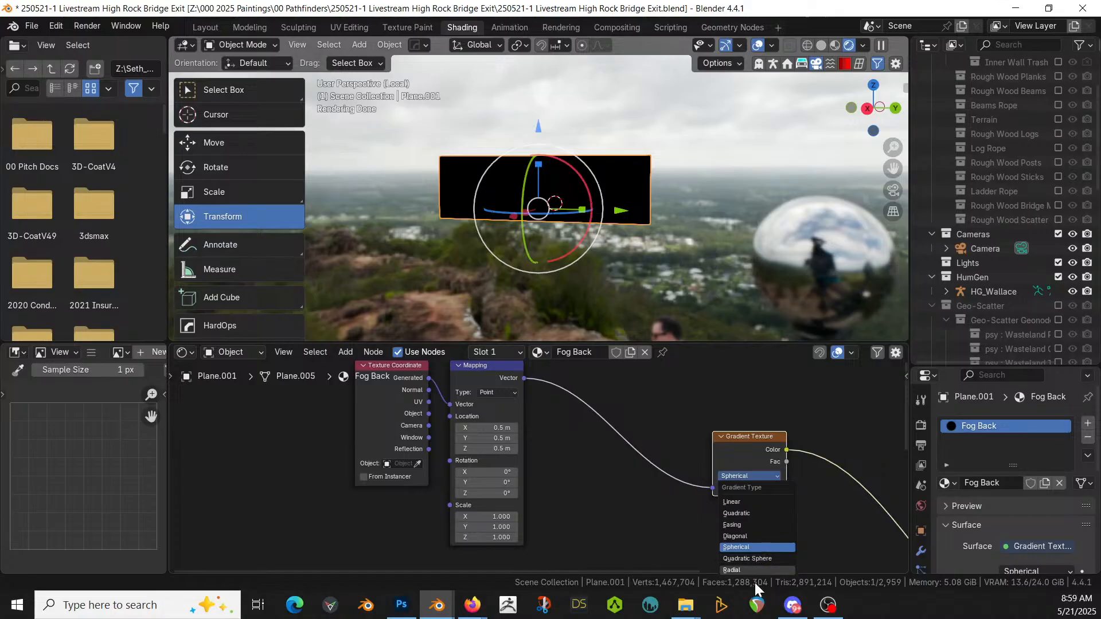
{"action": "left_click", "coordinate": [736, 570]}
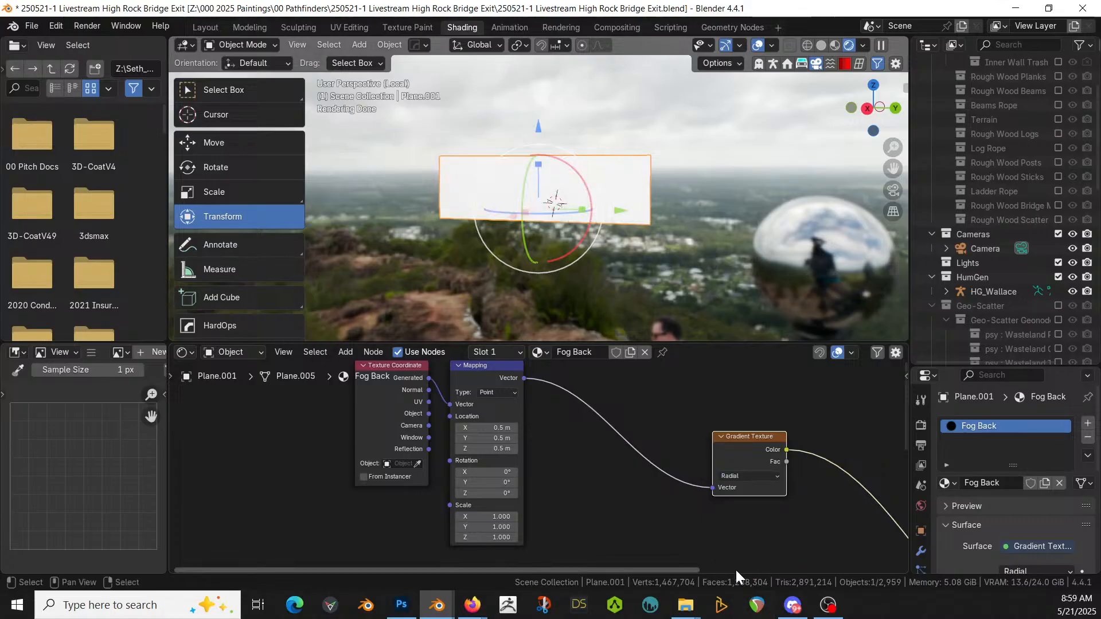
{"action": "left_click", "coordinate": [747, 475]}
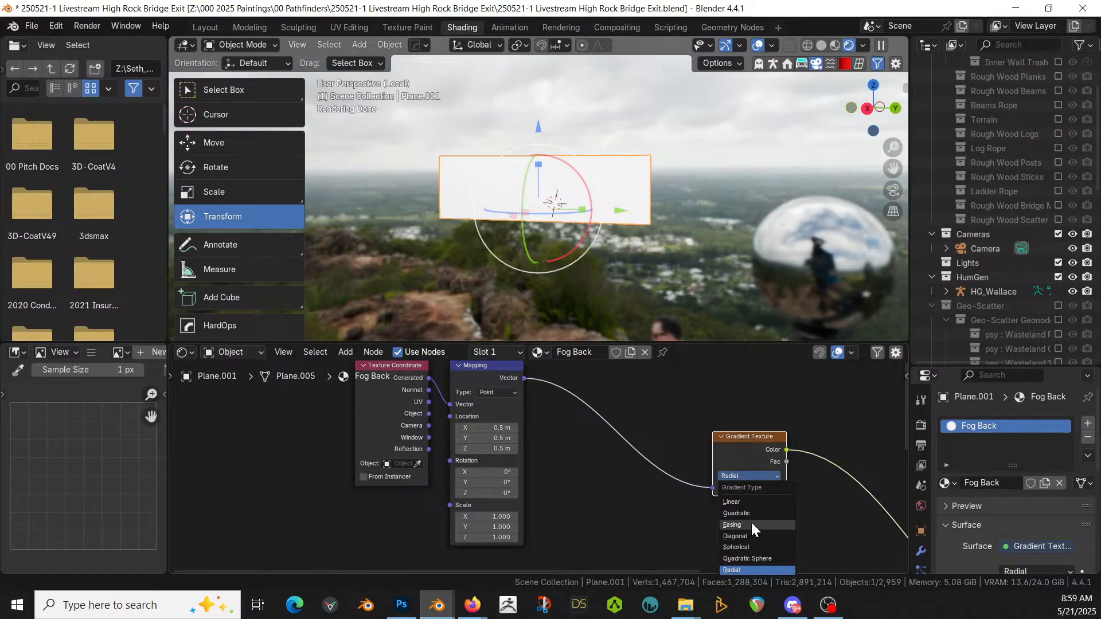
{"action": "left_click", "coordinate": [758, 559]}
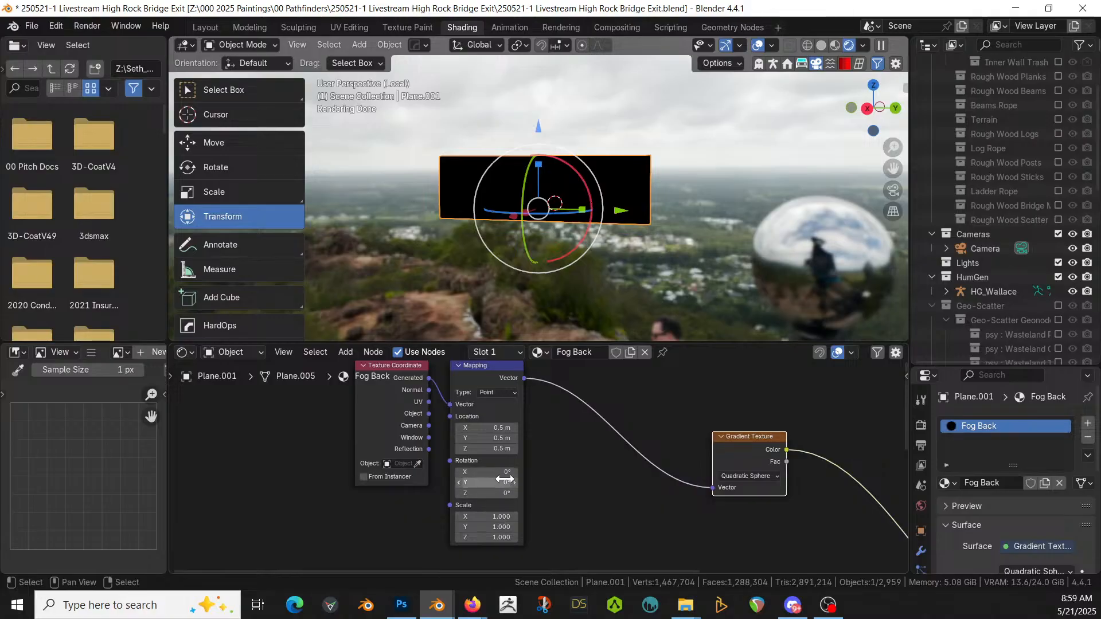
Step: Reset the new Mapping node's location to 0 m on all axes and set the duplicated gradient's type to Spherical
{"action": "left_click_drag", "start_coordinate": [501, 429], "coordinate": [501, 448]}
{"action": "type", "text": "0"}
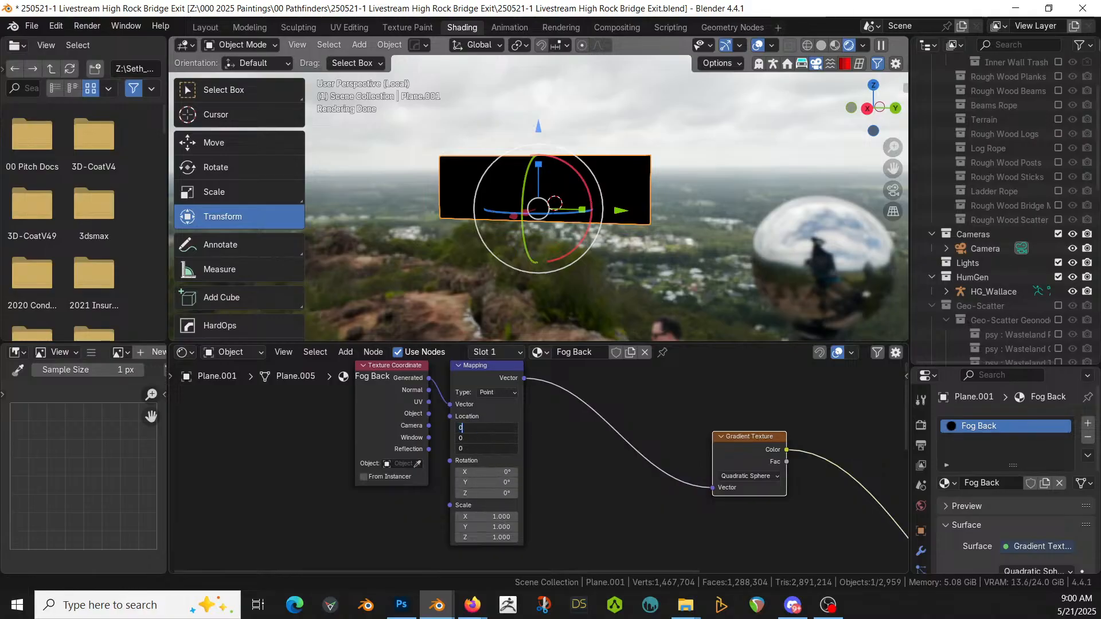
{"action": "key", "text": "Return"}
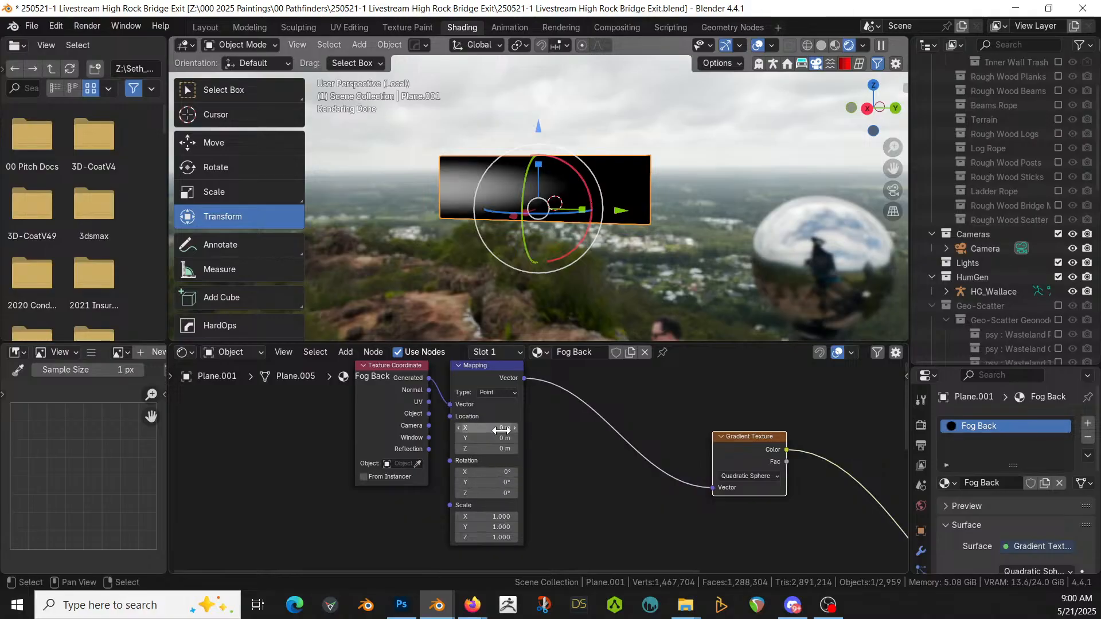
{"action": "left_click", "coordinate": [745, 476]}
{"action": "left_click", "coordinate": [741, 542]}
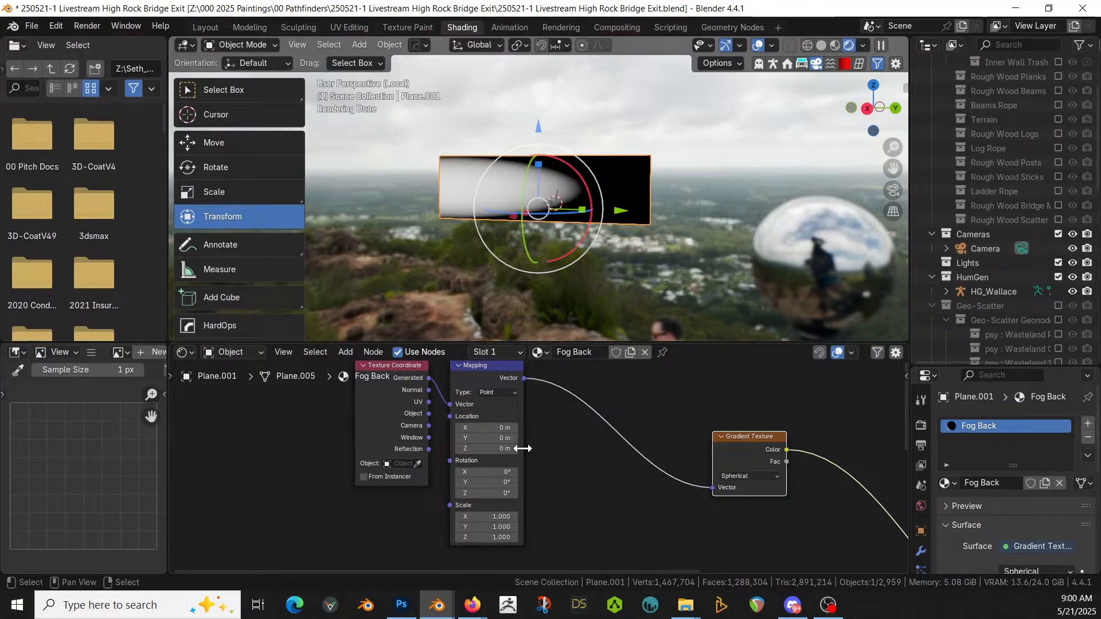
Step: Apply the fog plane's rotation and scale
{"action": "scroll", "coordinate": [522, 448], "scroll_direction": "up", "scroll_amount": 1}
{"action": "key", "text": "ctrl+a"}
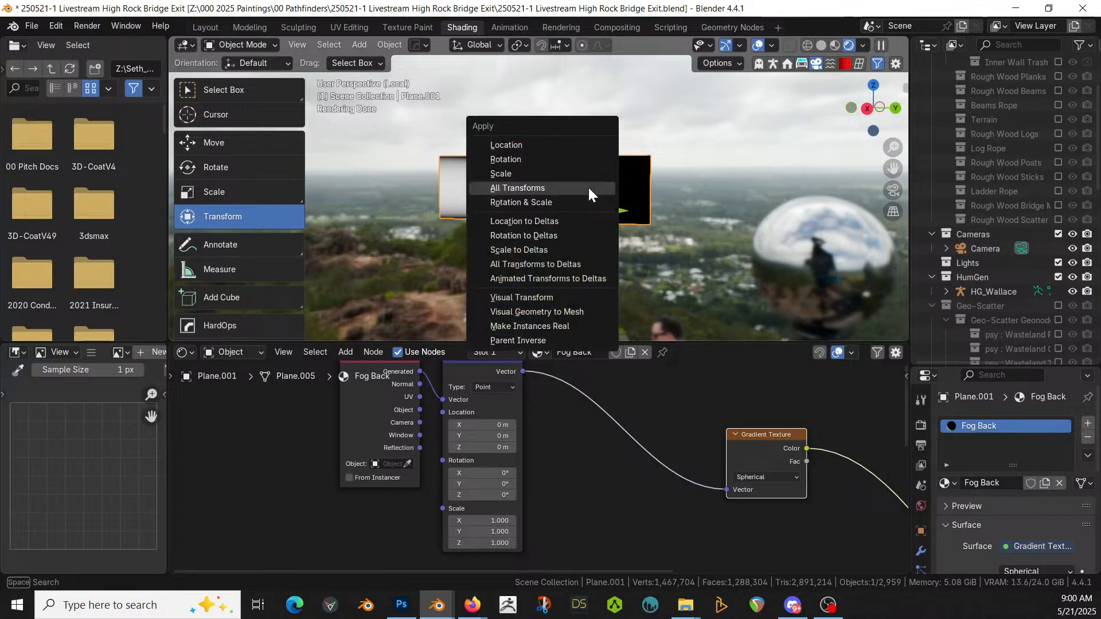
{"action": "left_click", "coordinate": [567, 201]}
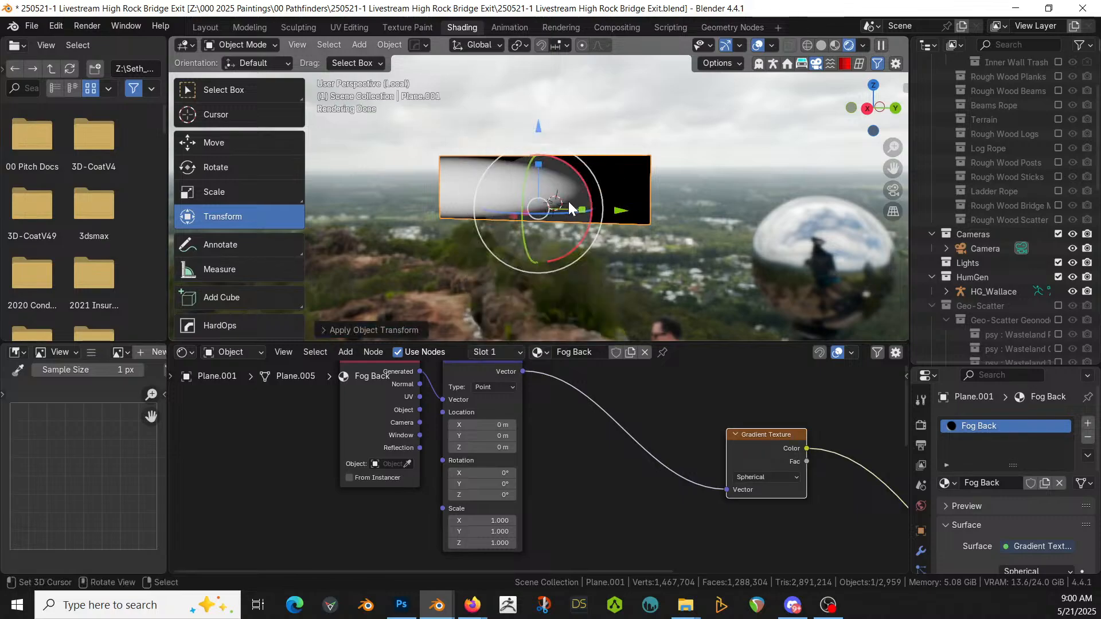
Step: Set the new Mapping node's Y location to -0.5 m to centre the spherical gradient, after trying 0.5 m
{"action": "scroll", "coordinate": [515, 450], "scroll_direction": "up", "scroll_amount": 2}
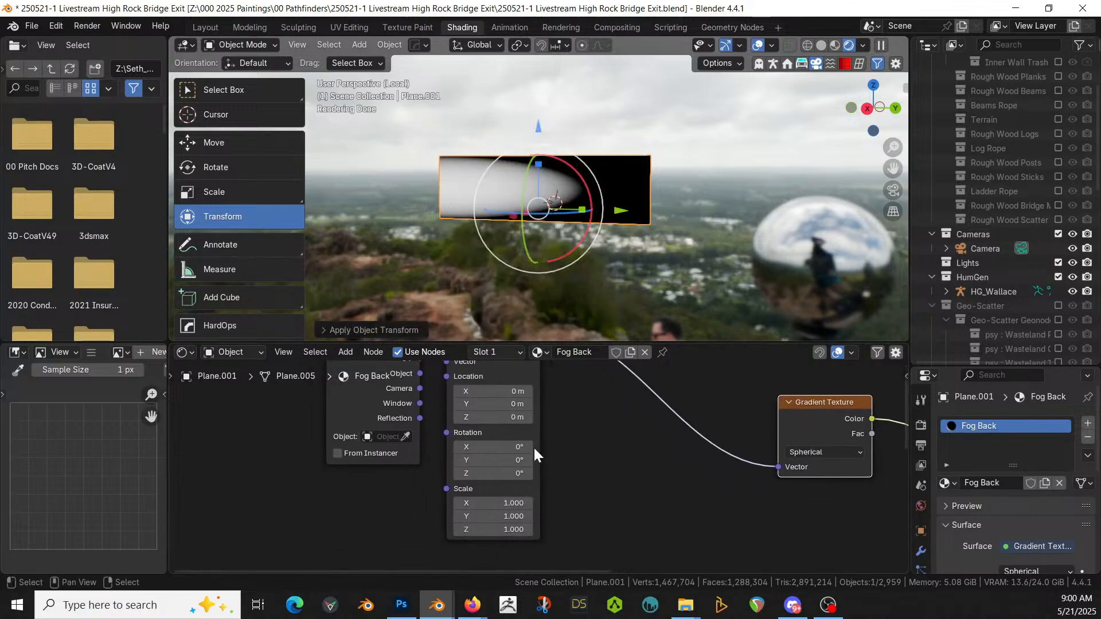
{"action": "left_click", "coordinate": [488, 403]}
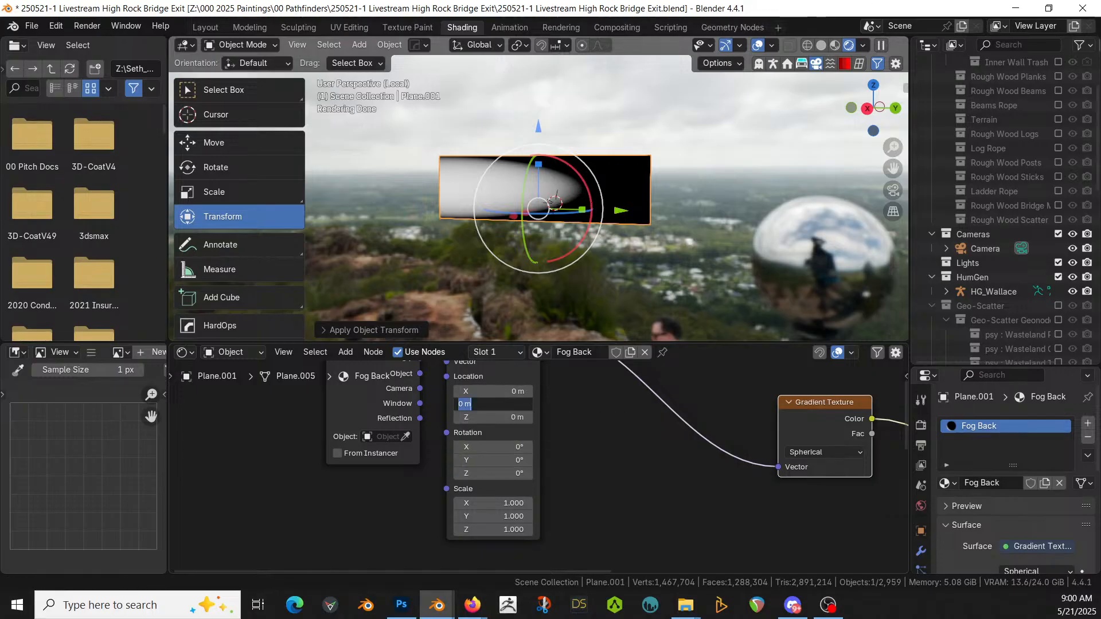
{"action": "type", "text": "0.5"}
{"action": "key", "text": "Return"}
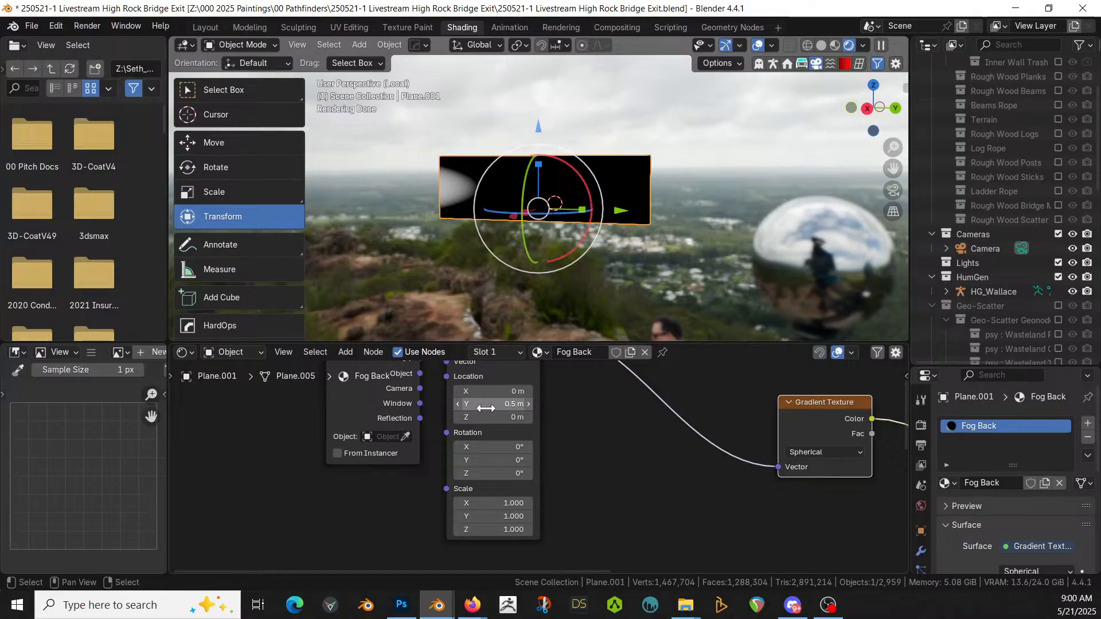
{"action": "left_click", "coordinate": [488, 404]}
{"action": "type", "text": "-0.5"}
{"action": "key", "text": "Return"}
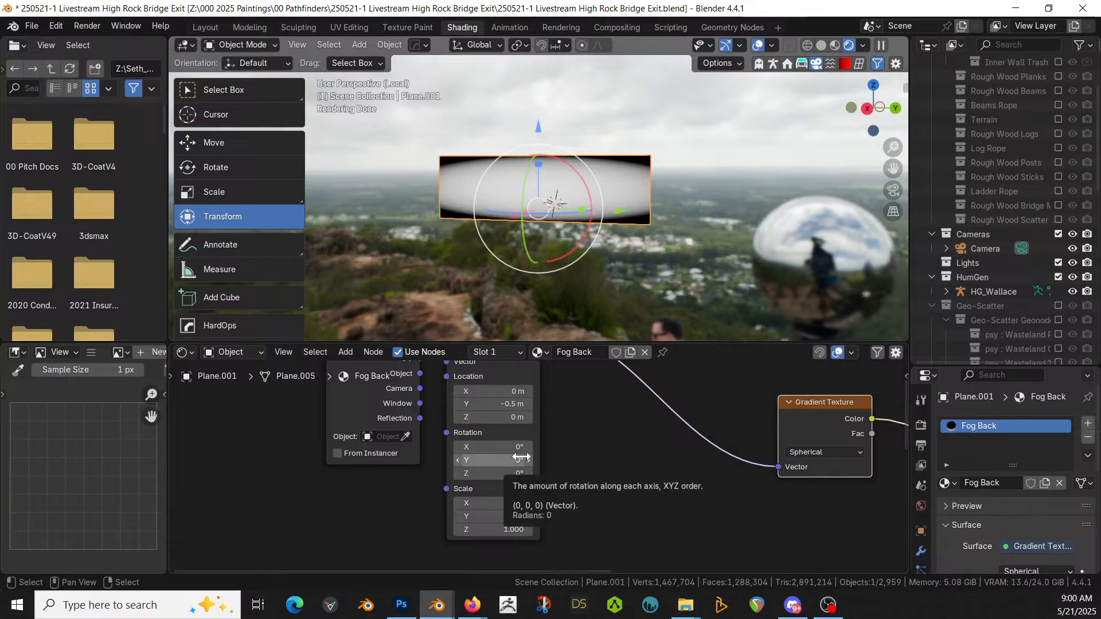
Step: Fit the spherical gradient within the plane's sides by setting the Mapping node's Y scale to 1.420 and Y location to -0.71 m
{"action": "left_click_drag", "start_coordinate": [513, 517], "coordinate": [551, 516]}
{"action": "left_click_drag", "start_coordinate": [500, 404], "coordinate": [496, 404]}
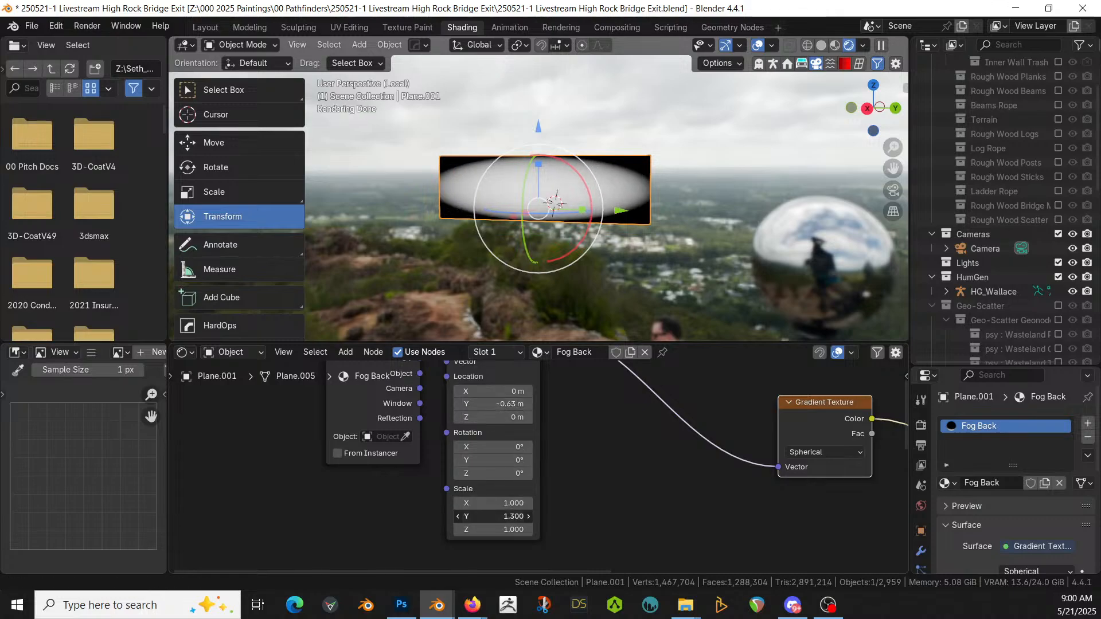
{"action": "left_click_drag", "start_coordinate": [497, 516], "coordinate": [499, 516]}
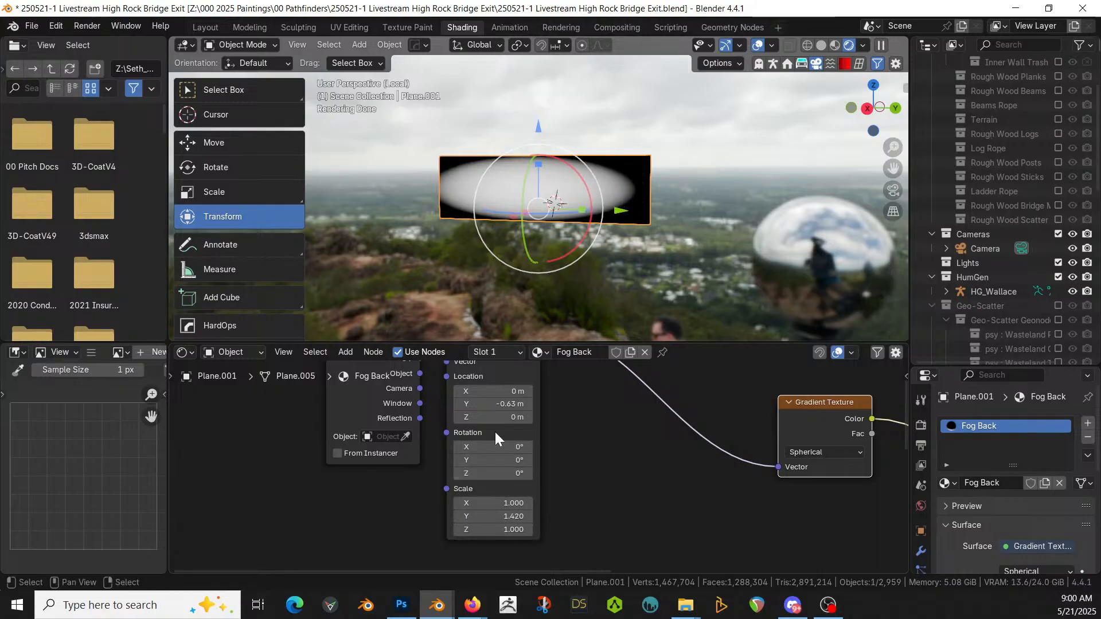
{"action": "left_click_drag", "start_coordinate": [492, 404], "coordinate": [493, 404]}
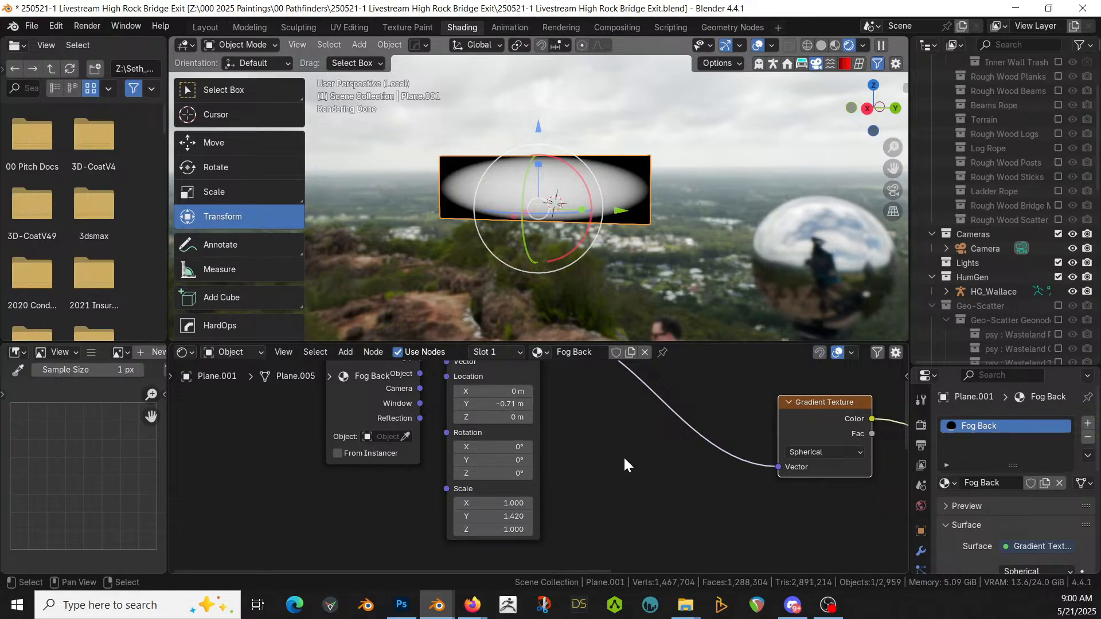
Step: Cut the spherical Gradient Texture's preview link to the Material Output
{"action": "middle_click_drag", "start_coordinate": [624, 458], "coordinate": [422, 403]}
{"action": "scroll", "coordinate": [601, 405], "scroll_direction": "down", "scroll_amount": 2}
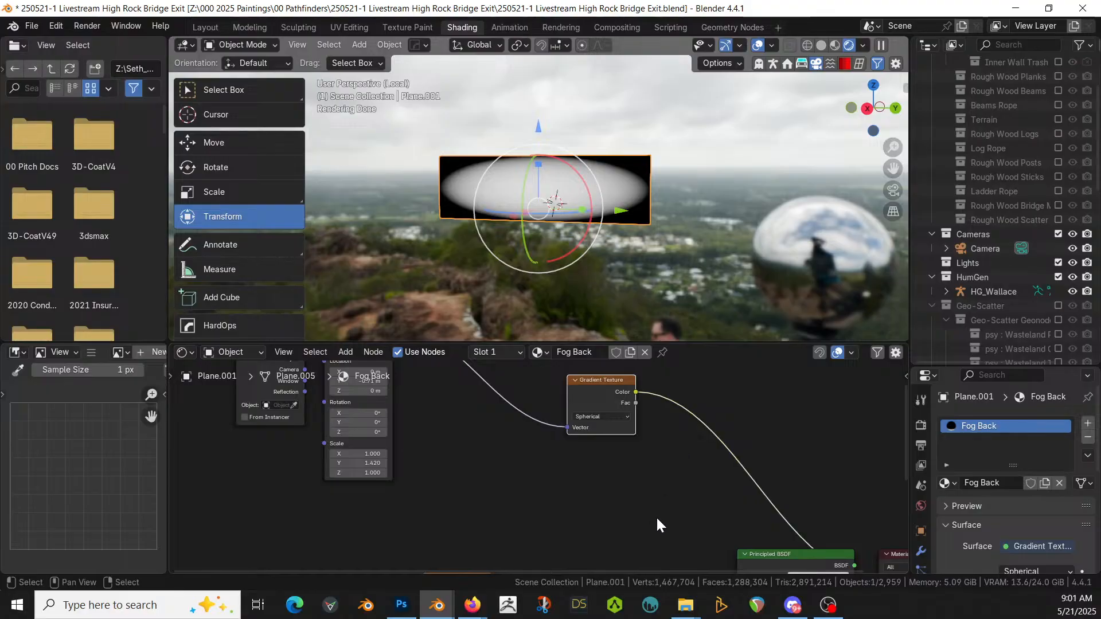
{"action": "middle_click_drag", "start_coordinate": [656, 516], "coordinate": [650, 472]}
{"action": "right_click_drag", "start_coordinate": [754, 377], "coordinate": [669, 462], "text": "ctrl"}
Step: Insert a Mix Color node between the original linear Gradient Texture and the Color Ramp
{"action": "middle_click_drag", "start_coordinate": [601, 458], "coordinate": [588, 520]}
{"action": "scroll", "coordinate": [567, 450], "scroll_direction": "down", "scroll_amount": 2}
{"action": "scroll", "coordinate": [568, 440], "scroll_direction": "down", "scroll_amount": 1}
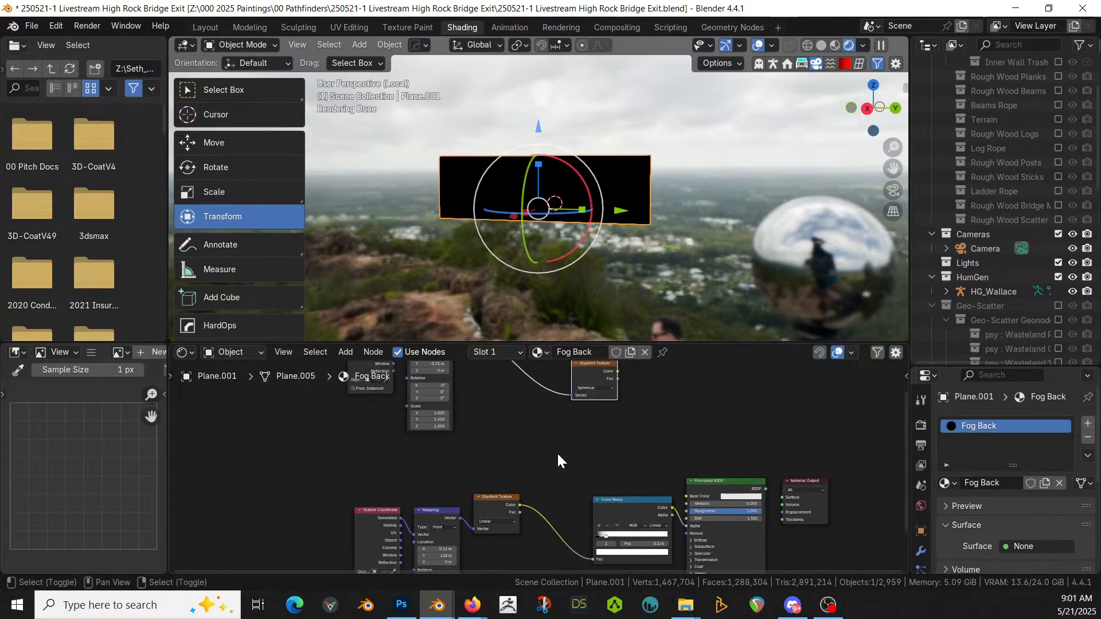
{"action": "key", "text": "shift+a"}
{"action": "left_click", "coordinate": [513, 394]}
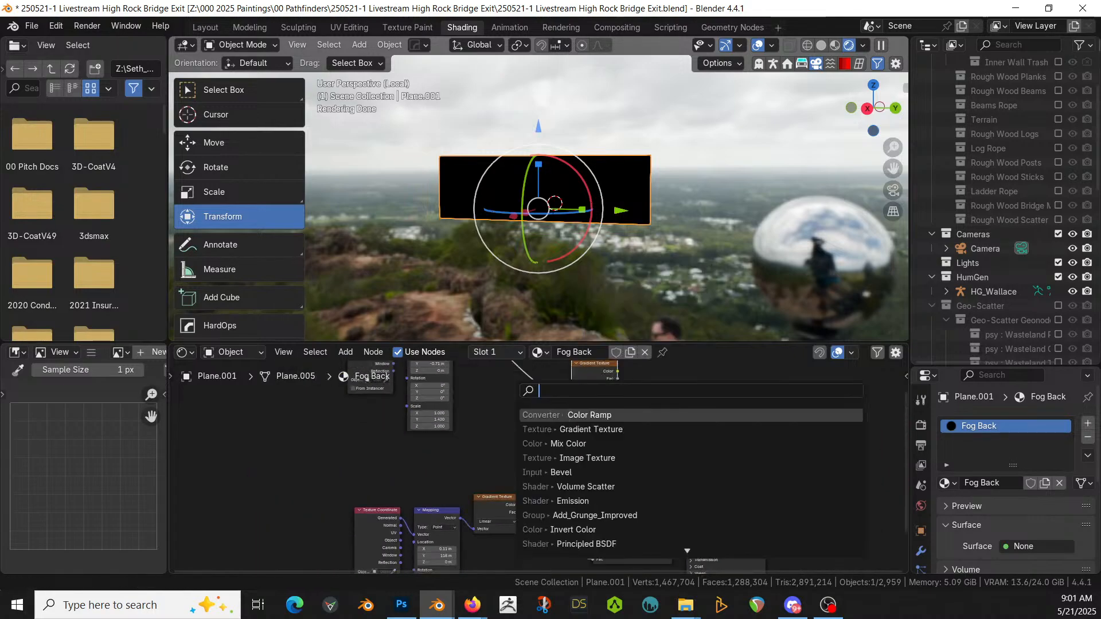
{"action": "type", "text": "mix"}
{"action": "key", "text": "Down"}
{"action": "key", "text": "Down"}
{"action": "key", "text": "Up"}
{"action": "key", "text": "Return"}
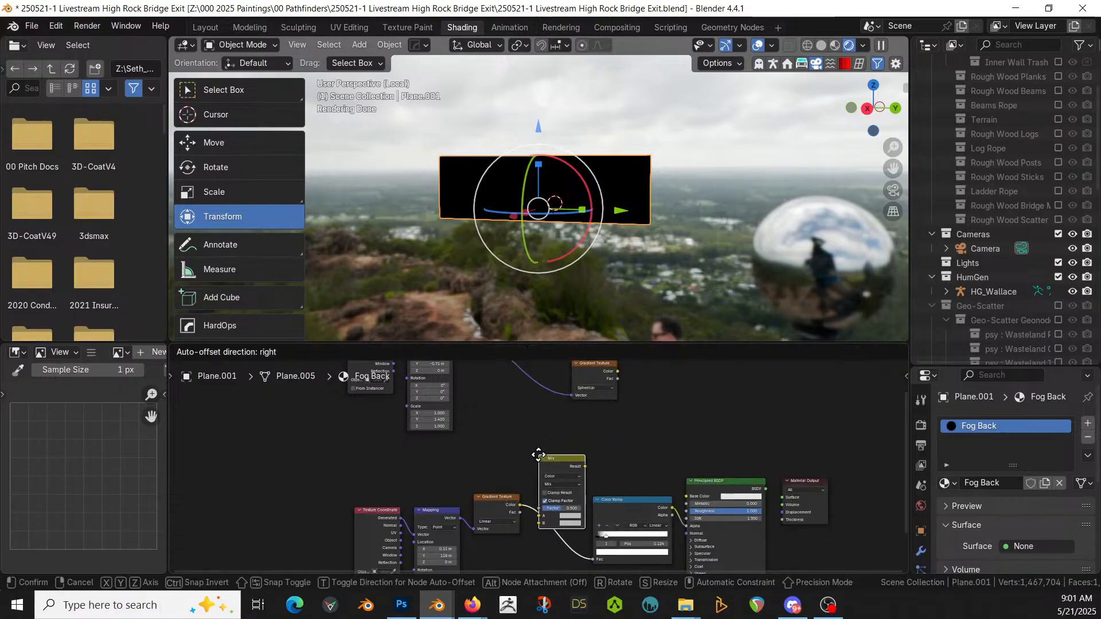
{"action": "left_click", "coordinate": [543, 453]}
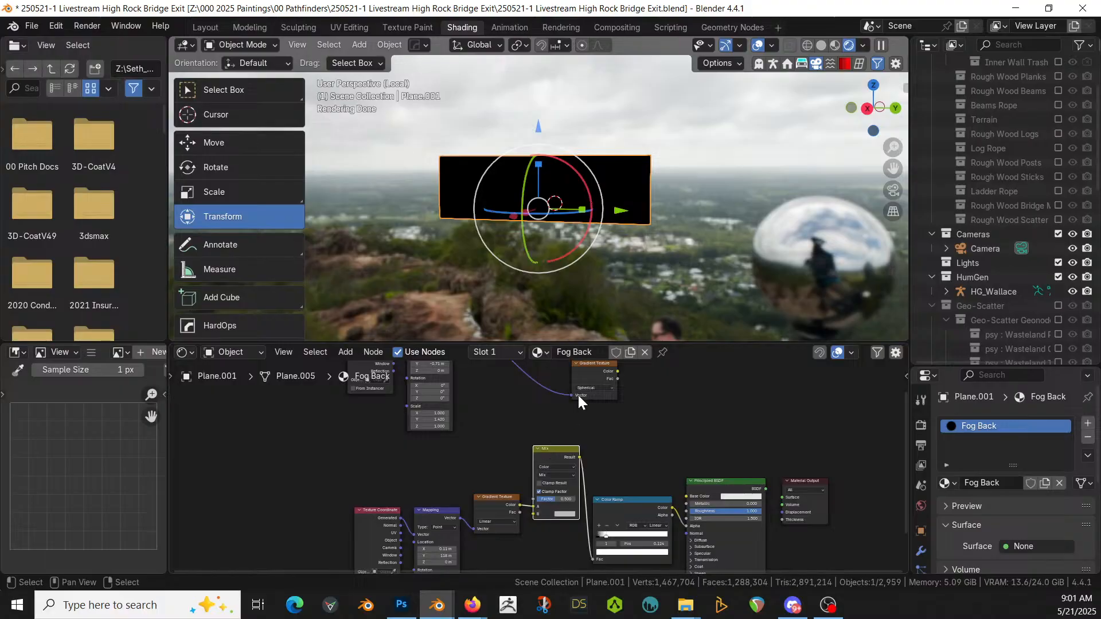
Step: Connect the spherical Gradient Texture's Color to the Mix node's B input and set its blending mode to Multiply with factor 1
{"action": "middle_click_drag", "start_coordinate": [597, 403], "coordinate": [664, 426]}
{"action": "left_click_drag", "start_coordinate": [683, 394], "coordinate": [600, 534]}
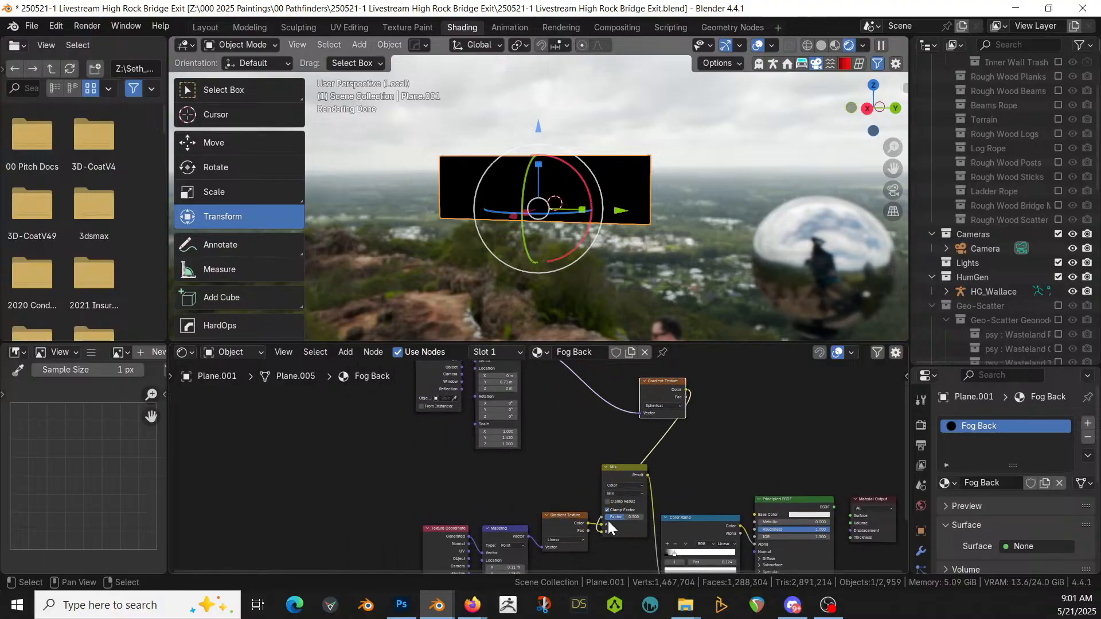
{"action": "left_click", "coordinate": [624, 493]}
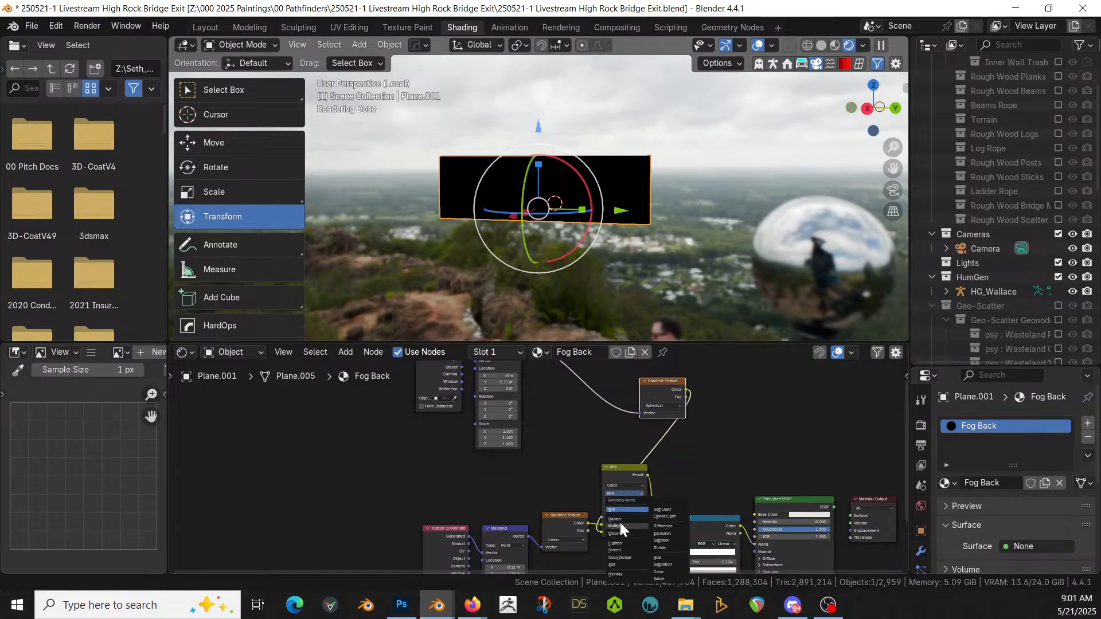
{"action": "left_click", "coordinate": [621, 525]}
Step: Preview the Color Ramp on the plane, then reconnect the Principled BSDF to the Material Output and switch to the Layout workspace
{"action": "left_click", "coordinate": [693, 518], "text": "ctrl+shift"}
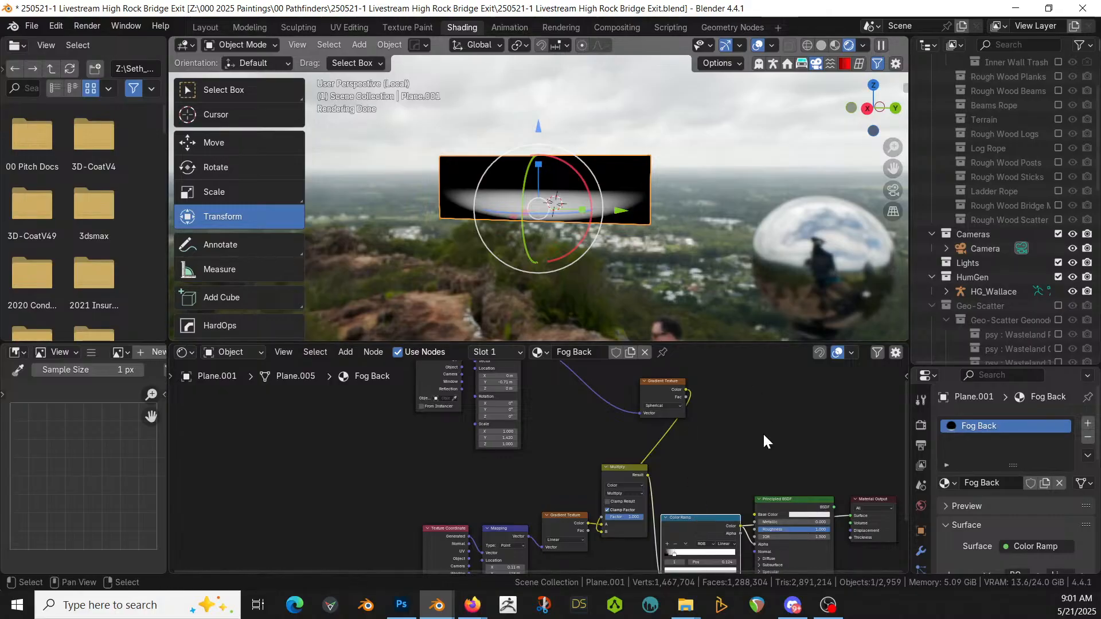
{"action": "left_click", "coordinate": [781, 501], "text": "ctrl+shift"}
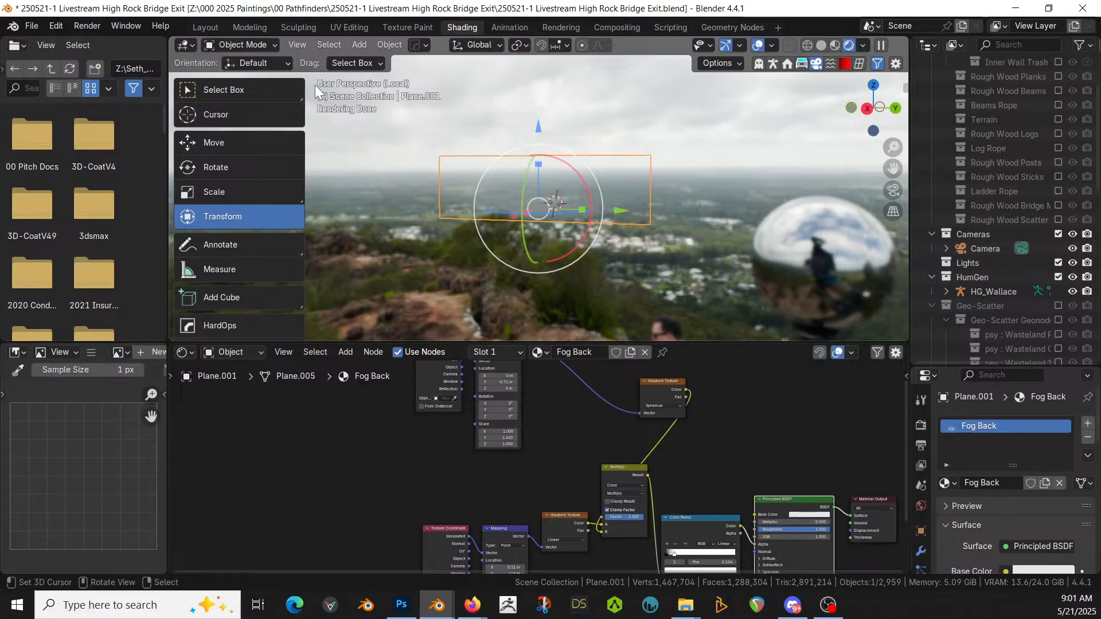
{"action": "left_click", "coordinate": [200, 27]}
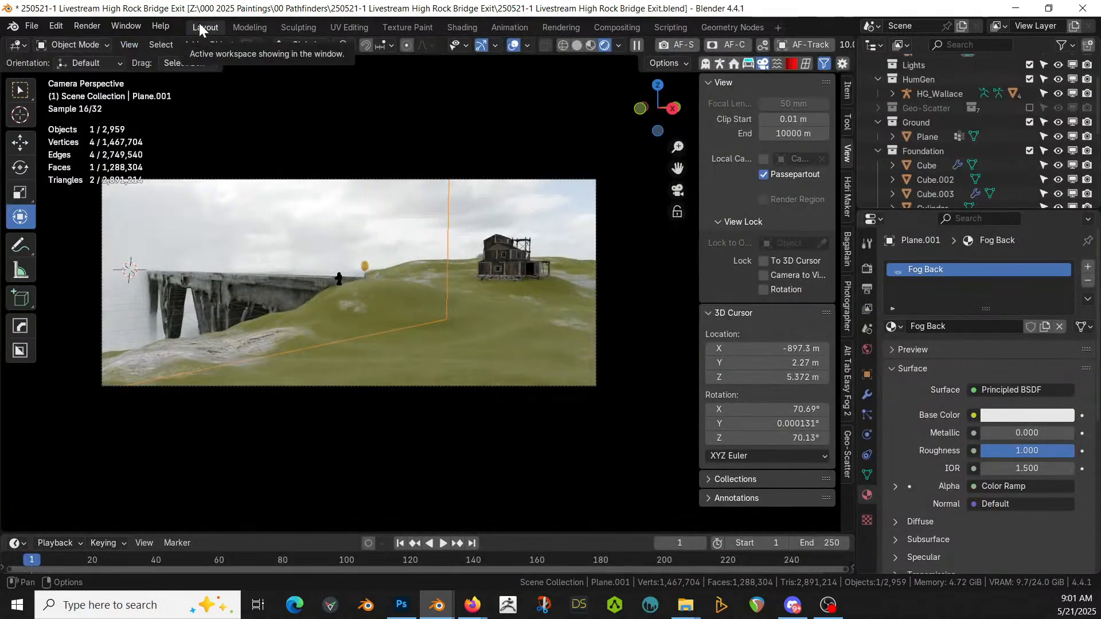
Step: Exclude the VDB cloud collection from the view layer and inspect the bridge and valley without the clouds
{"action": "middle_click_drag", "start_coordinate": [264, 398], "coordinate": [358, 286]}
{"action": "scroll", "coordinate": [1008, 136], "scroll_direction": "down", "scroll_amount": 5}
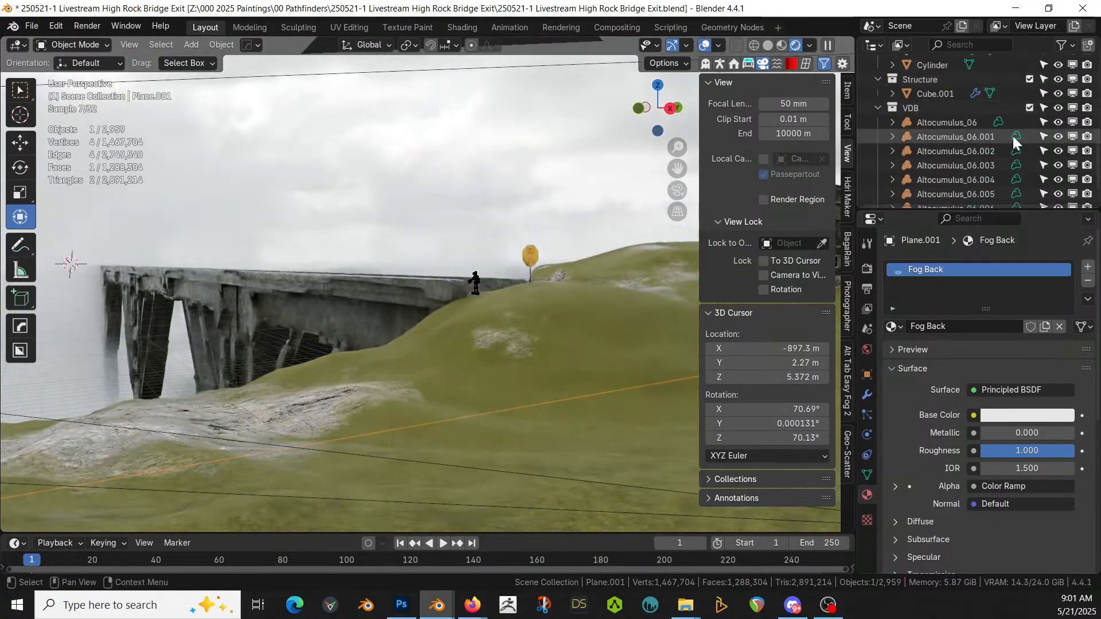
{"action": "left_click", "coordinate": [1029, 108]}
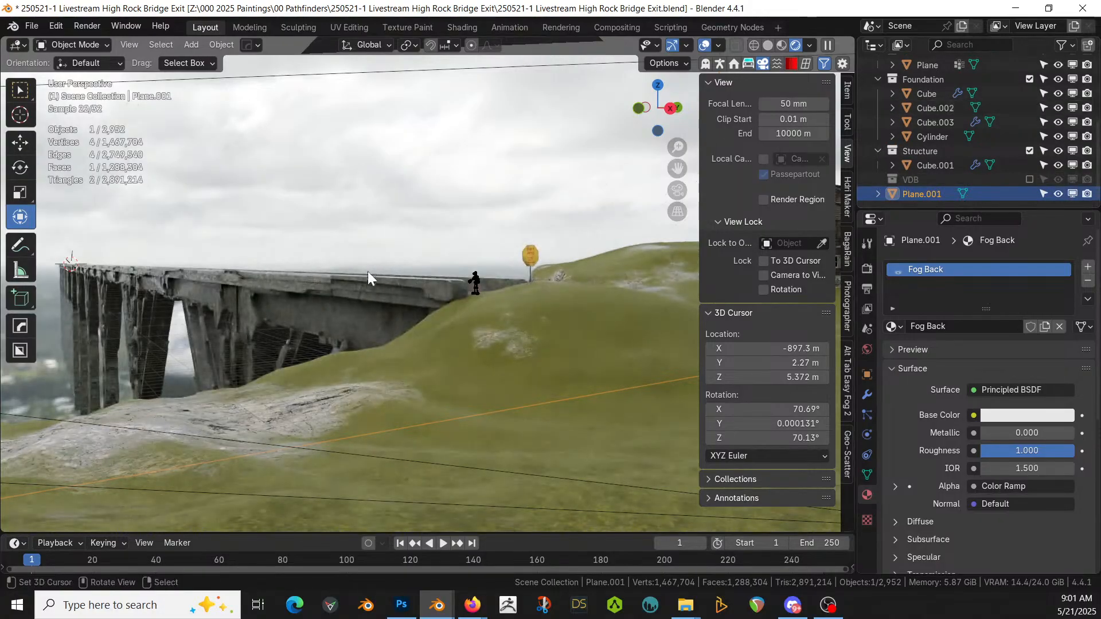
{"action": "middle_click_drag", "start_coordinate": [366, 277], "coordinate": [335, 280]}
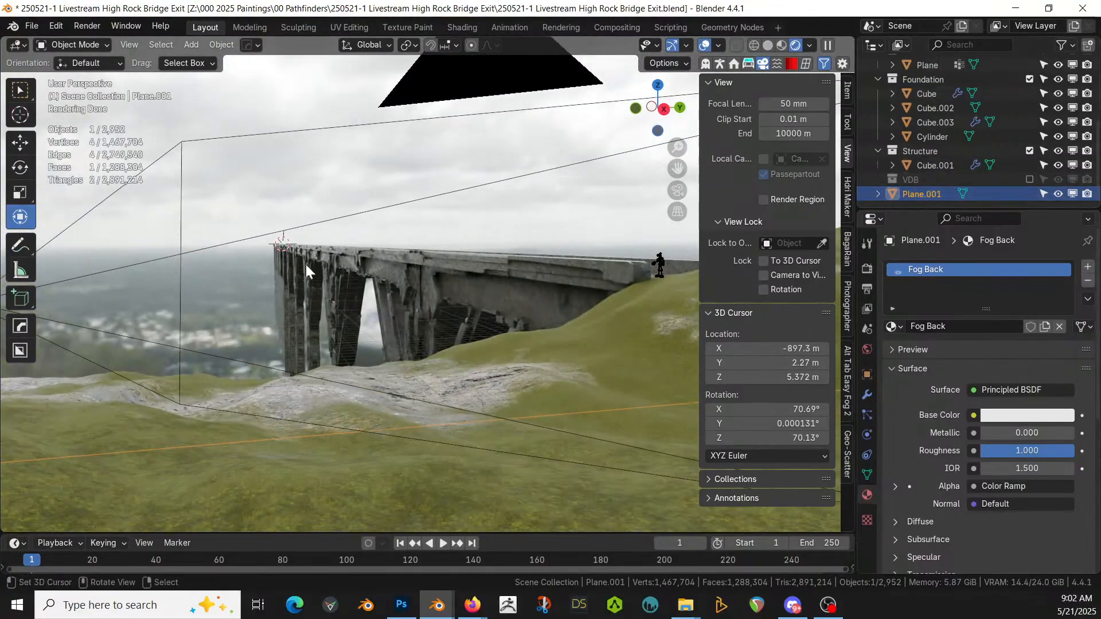
{"action": "scroll", "coordinate": [199, 269], "scroll_direction": "down", "scroll_amount": 1}
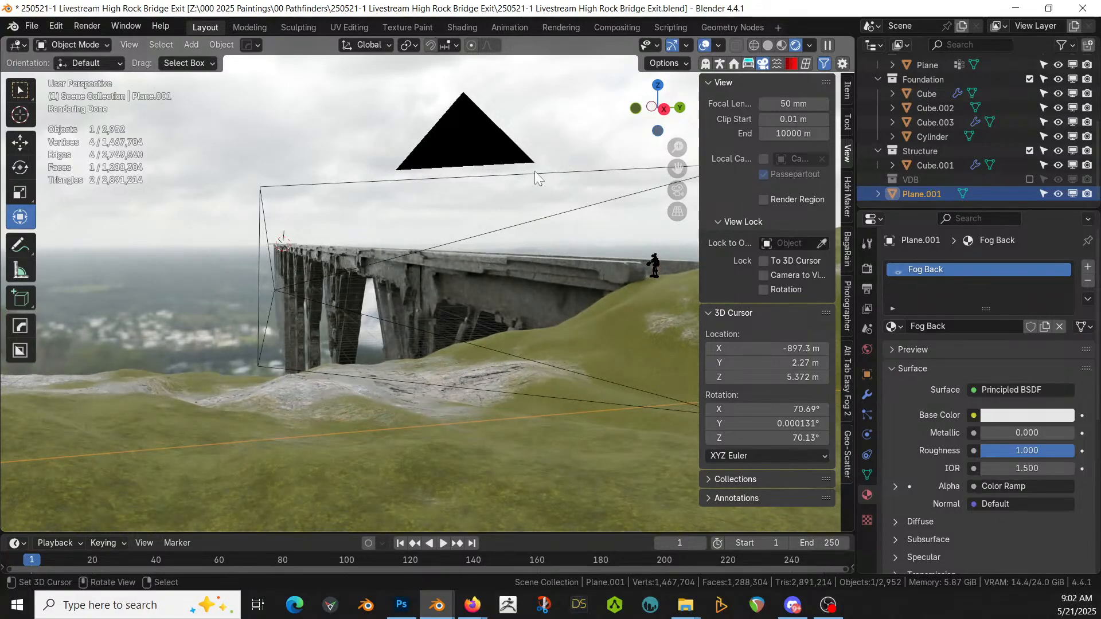
Step: In the Shading workspace, preview the Fog Back Color Ramp on the plane and set its white stop's position to 0.036
{"action": "left_click", "coordinate": [462, 27]}
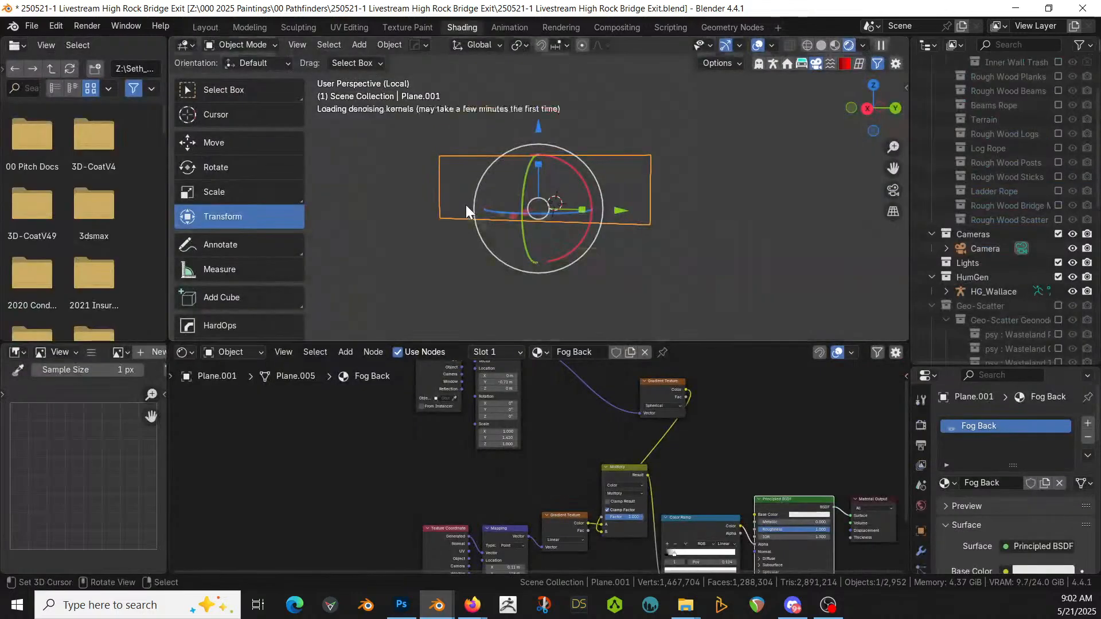
{"action": "left_click", "coordinate": [718, 518], "text": "ctrl+shift"}
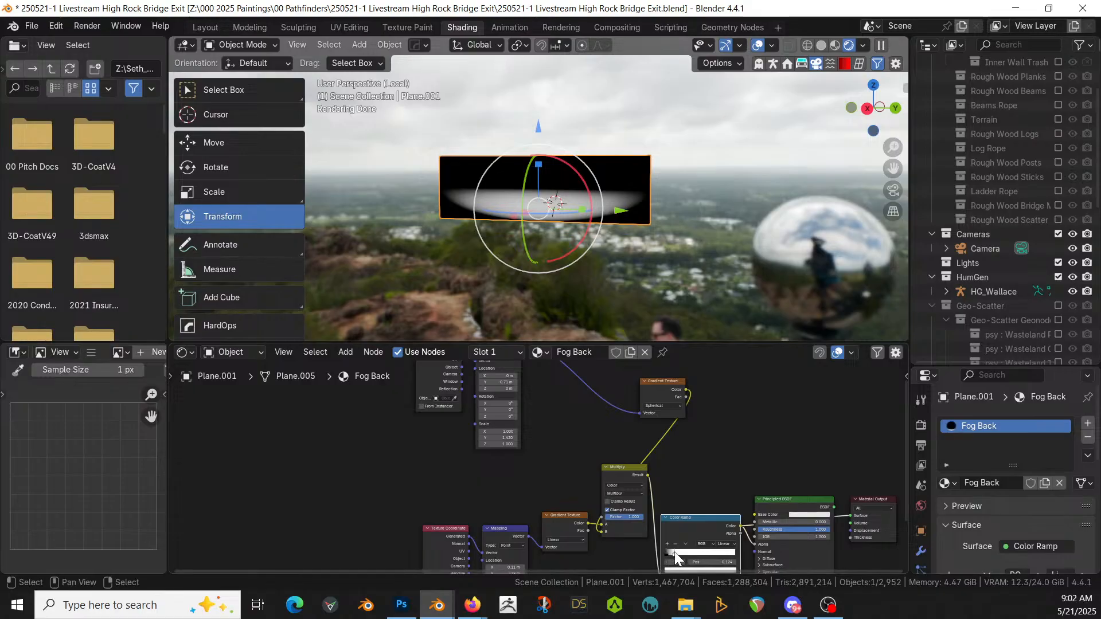
{"action": "left_click_drag", "start_coordinate": [674, 554], "coordinate": [666, 555]}
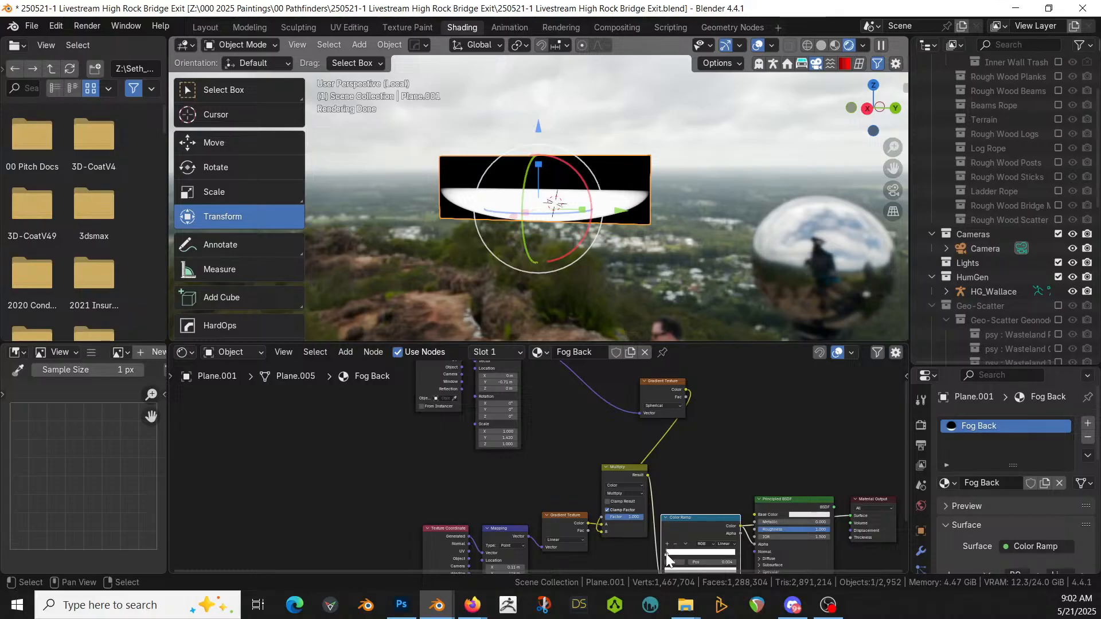
{"action": "left_click_drag", "start_coordinate": [666, 553], "coordinate": [669, 552]}
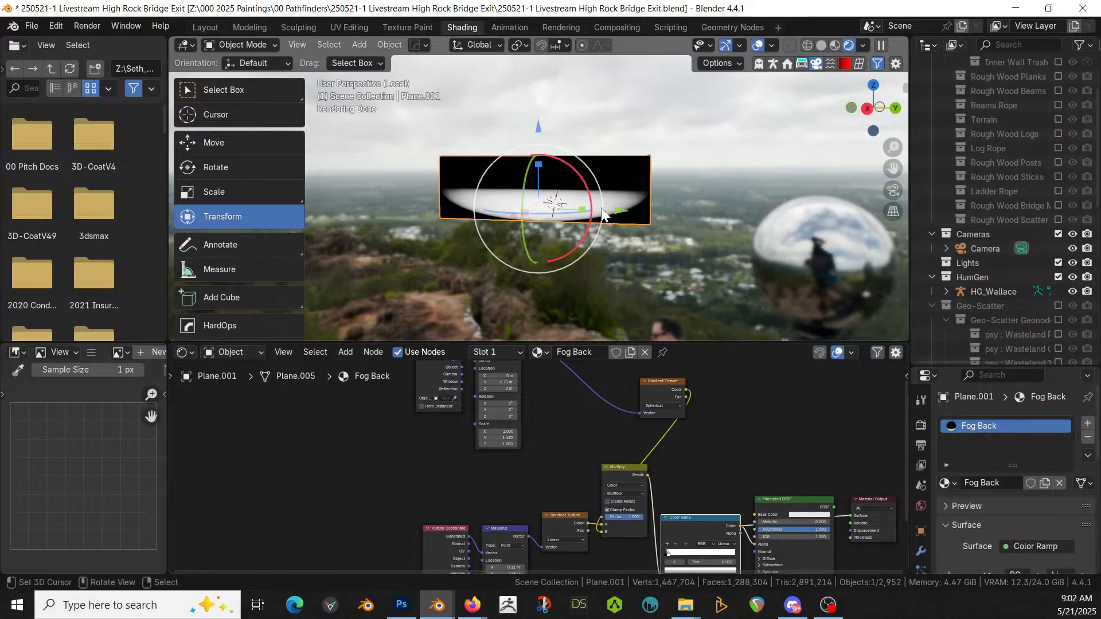
Step: Scale the fog plane up to about 1.867 and lower it to about -226.73 m on Z
{"action": "key", "text": "s"}
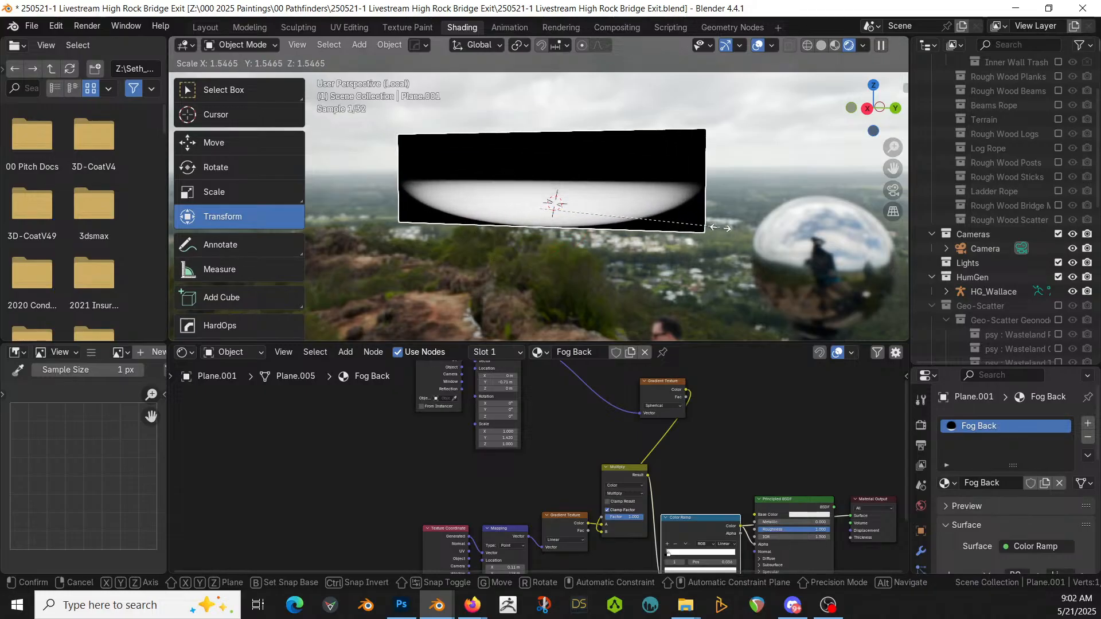
{"action": "left_click", "coordinate": [754, 235]}
{"action": "key", "text": "g"}
{"action": "left_click", "coordinate": [644, 233]}
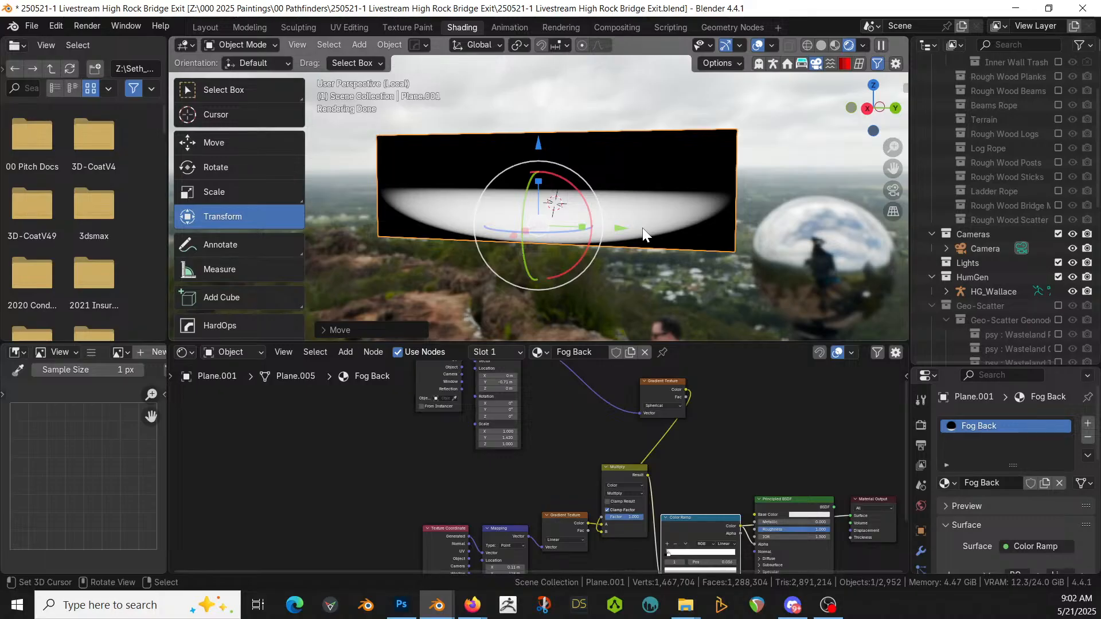
Step: Exit local view and check the enlarged fog plane behind the bridge through the scene camera
{"action": "key", "text": "KP_0"}
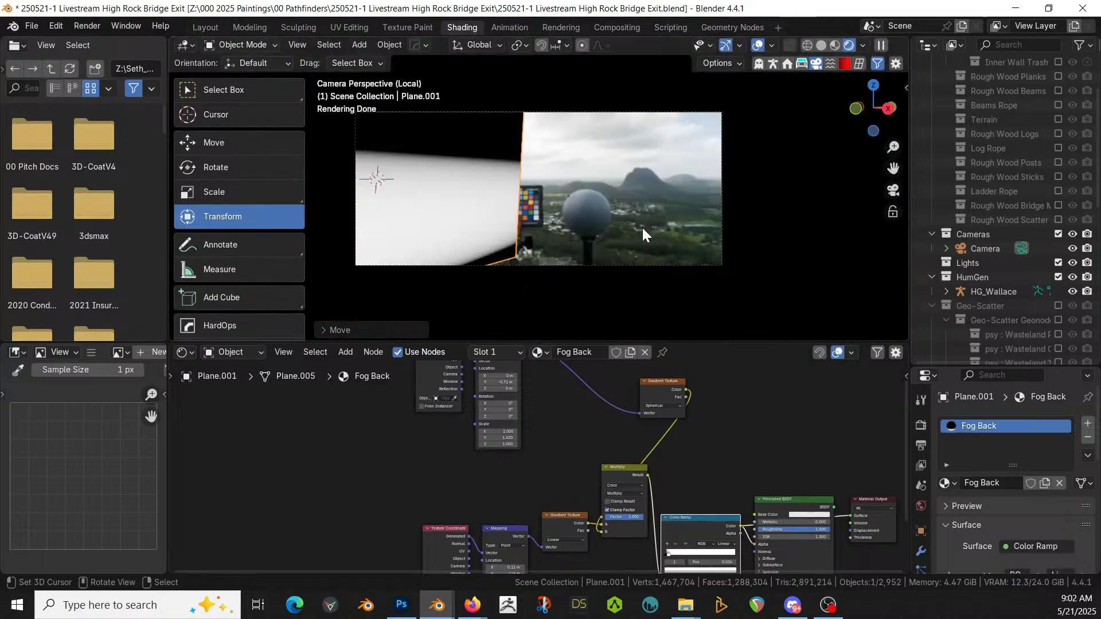
{"action": "key", "text": "KP_Divide"}
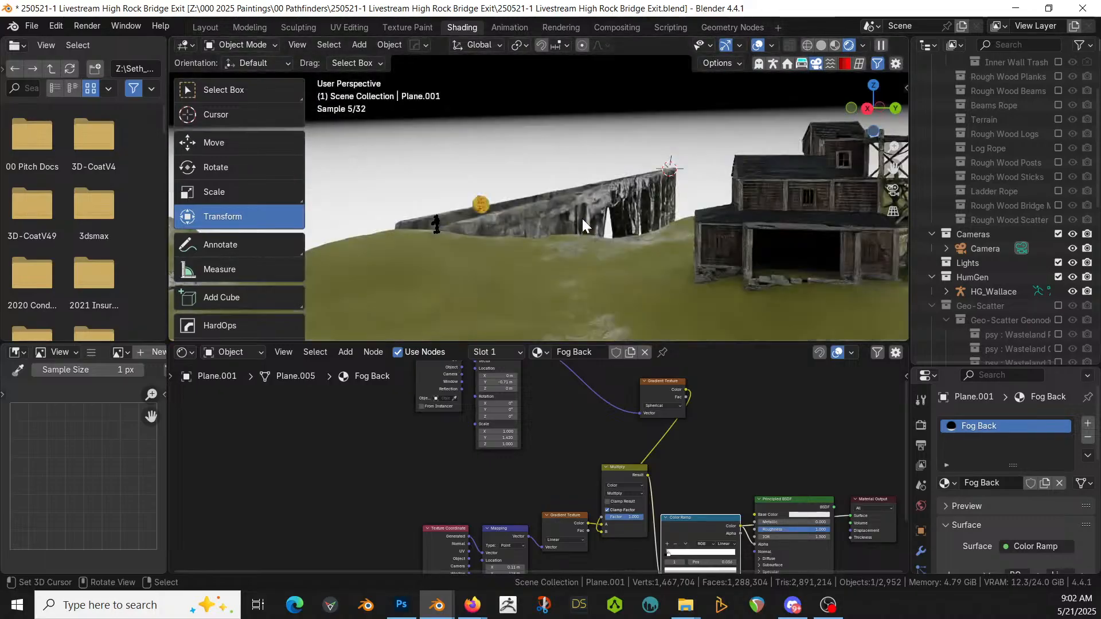
{"action": "key", "text": "KP_0"}
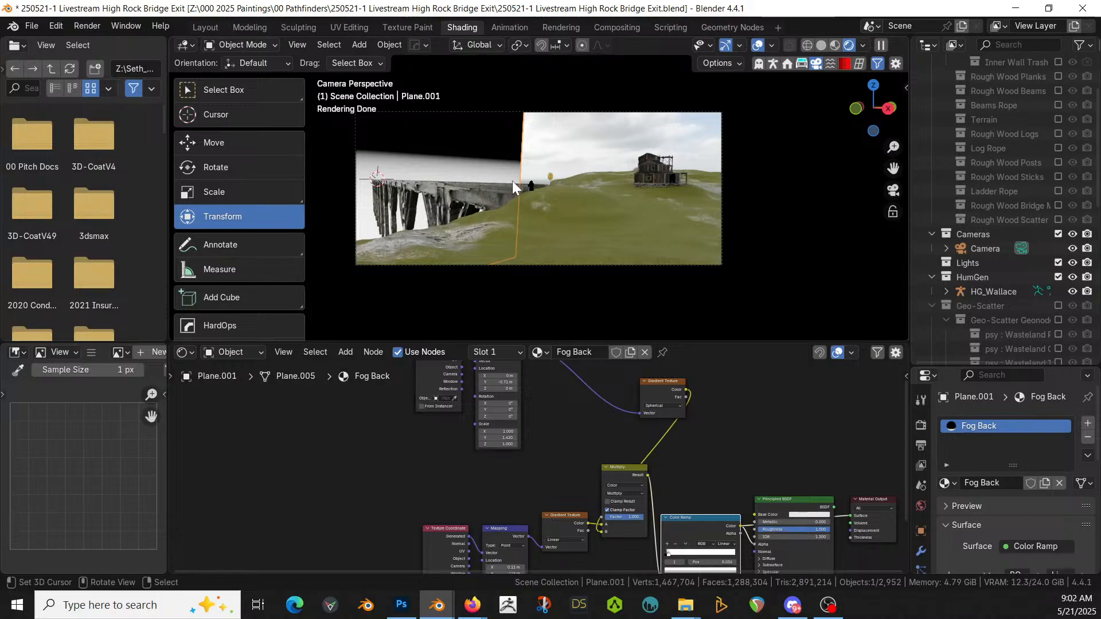
{"action": "middle_click_drag", "start_coordinate": [529, 221], "coordinate": [551, 192]}
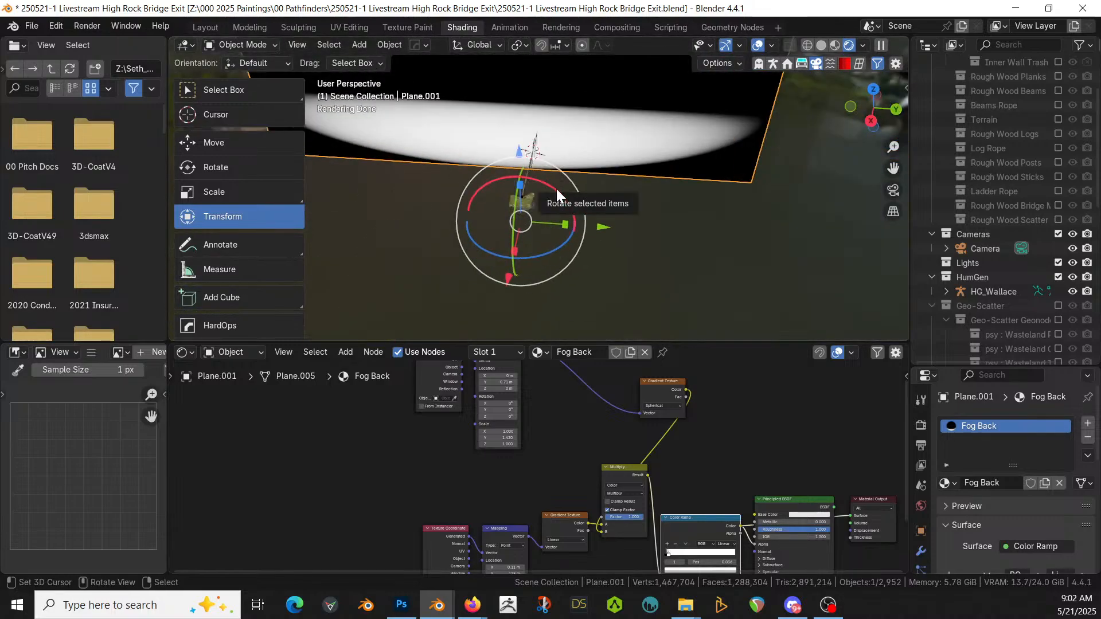
{"action": "key", "text": "KP_0"}
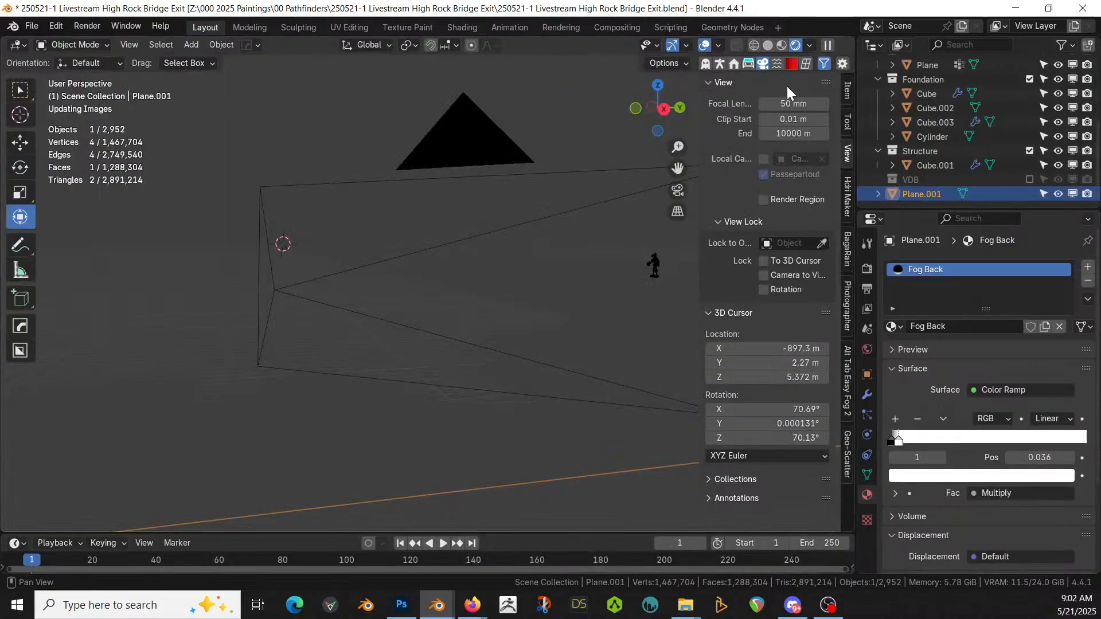
Step: In the Layout workspace, set the camera's Clip End to 5 km in the Photographer settings
{"action": "left_click", "coordinate": [848, 88]}
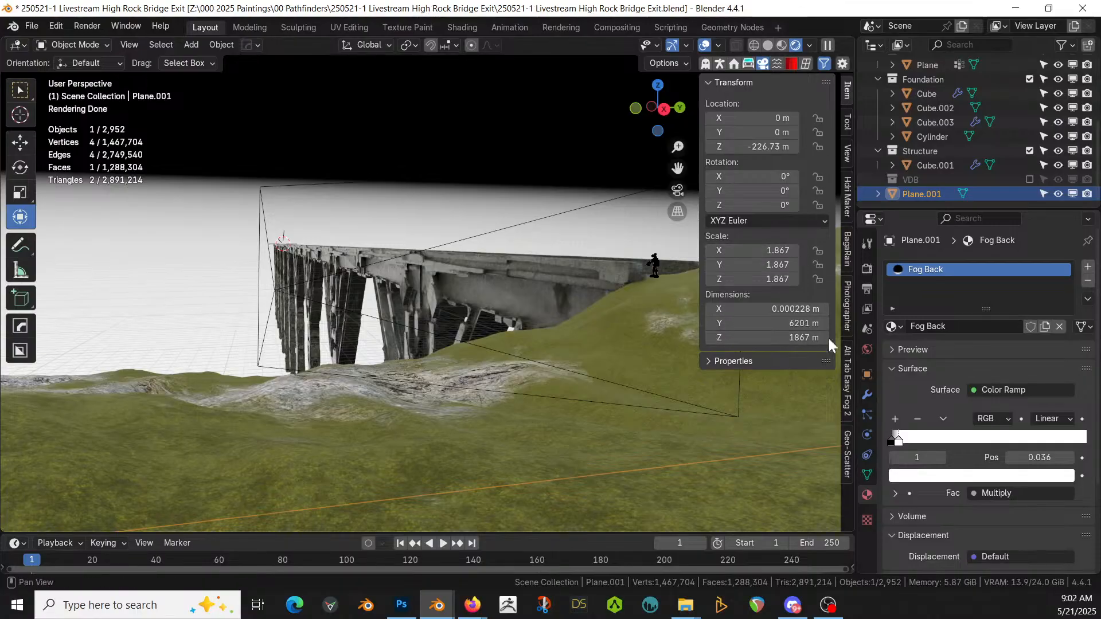
{"action": "left_click", "coordinate": [848, 292]}
{"action": "left_click", "coordinate": [787, 360]}
{"action": "type", "text": "5km"}
{"action": "key", "text": "Return"}
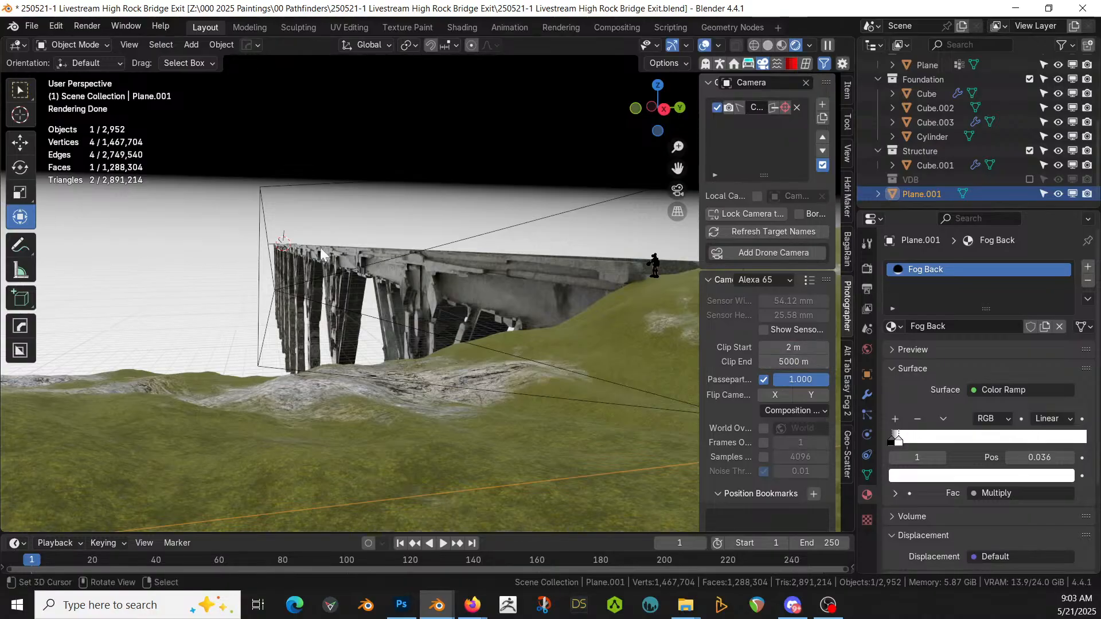
Step: Move the fog plane about 448 m along the global Y axis
{"action": "mouse_move", "coordinate": [589, 232]}
{"action": "middle_mouse_down"}
{"action": "mouse_move", "coordinate": [628, 225]}
{"action": "mouse_move", "coordinate": [600, 230]}
{"action": "middle_mouse_up"}
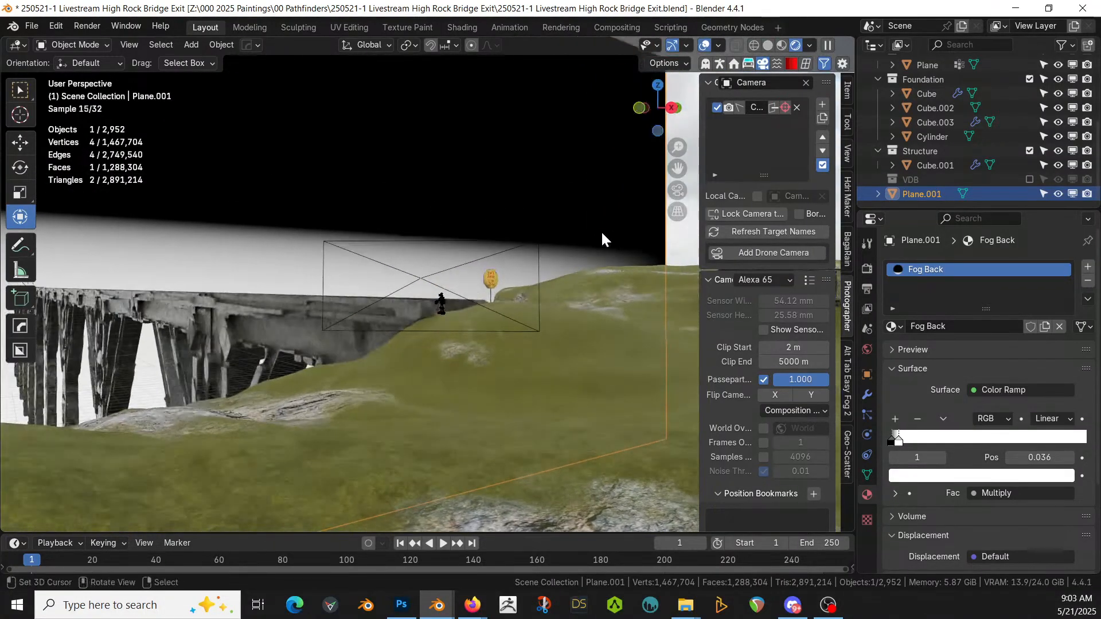
{"action": "scroll", "coordinate": [509, 284], "scroll_direction": "down", "scroll_amount": 1}
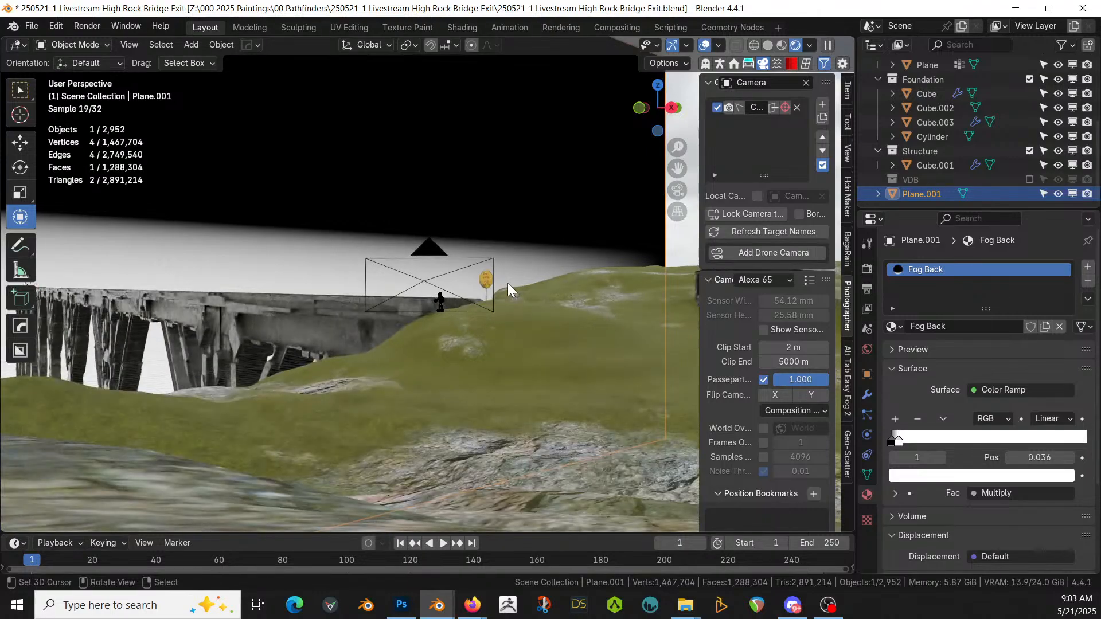
{"action": "scroll", "coordinate": [499, 288], "scroll_direction": "down", "scroll_amount": 1}
{"action": "scroll", "coordinate": [497, 286], "scroll_direction": "up", "scroll_amount": 2}
{"action": "middle_click_drag", "start_coordinate": [498, 287], "coordinate": [427, 293]}
{"action": "scroll", "coordinate": [445, 300], "scroll_direction": "down", "scroll_amount": 10}
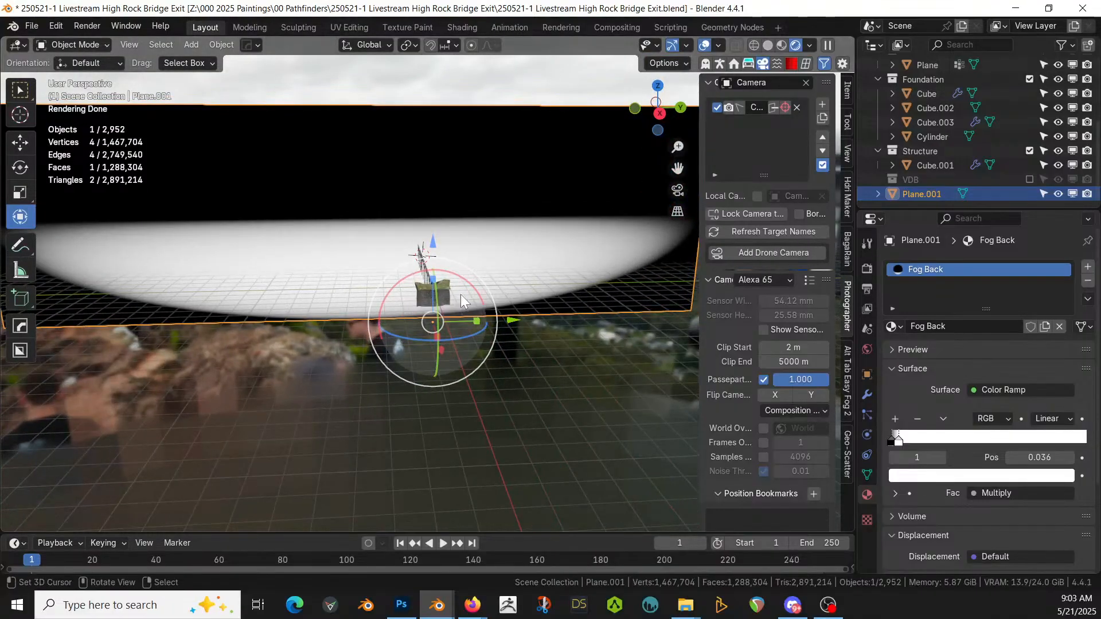
{"action": "left_click_drag", "start_coordinate": [511, 322], "coordinate": [582, 315]}
Step: Raise the fog plane about 74 m along global Z while looking through the camera
{"action": "key", "text": "KP_0"}
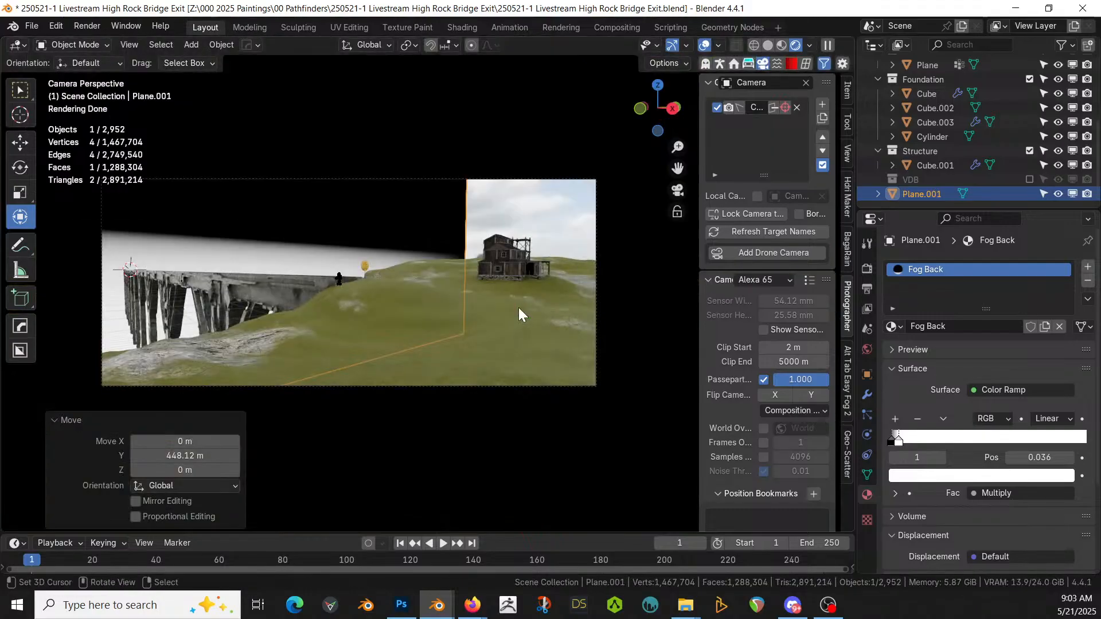
{"action": "key", "text": "g"}
{"action": "key", "text": "z"}
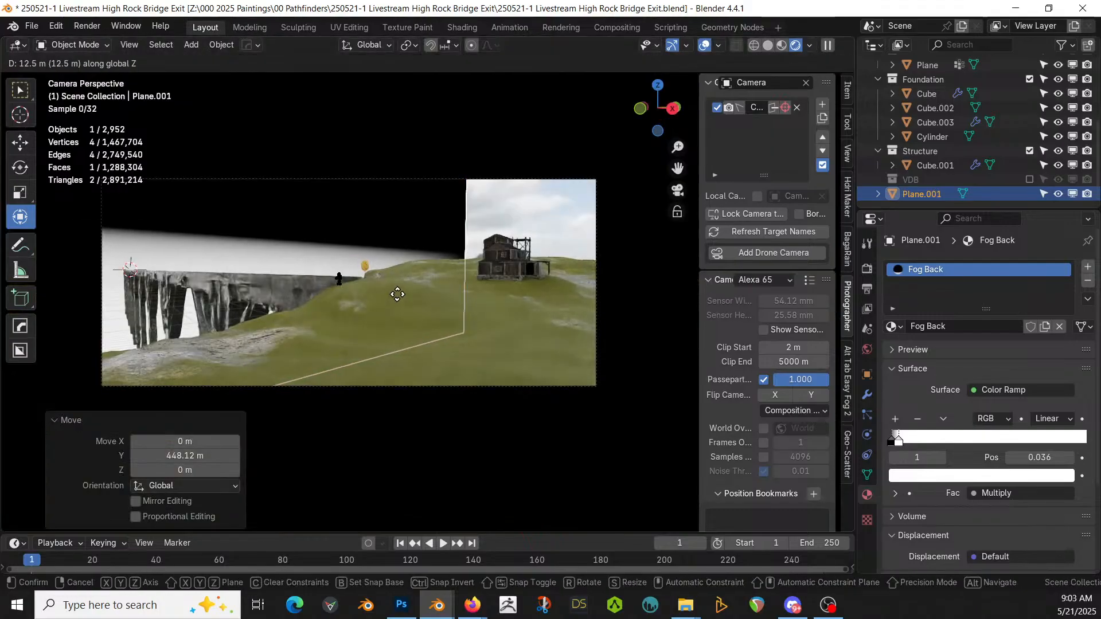
{"action": "left_click", "coordinate": [403, 234]}
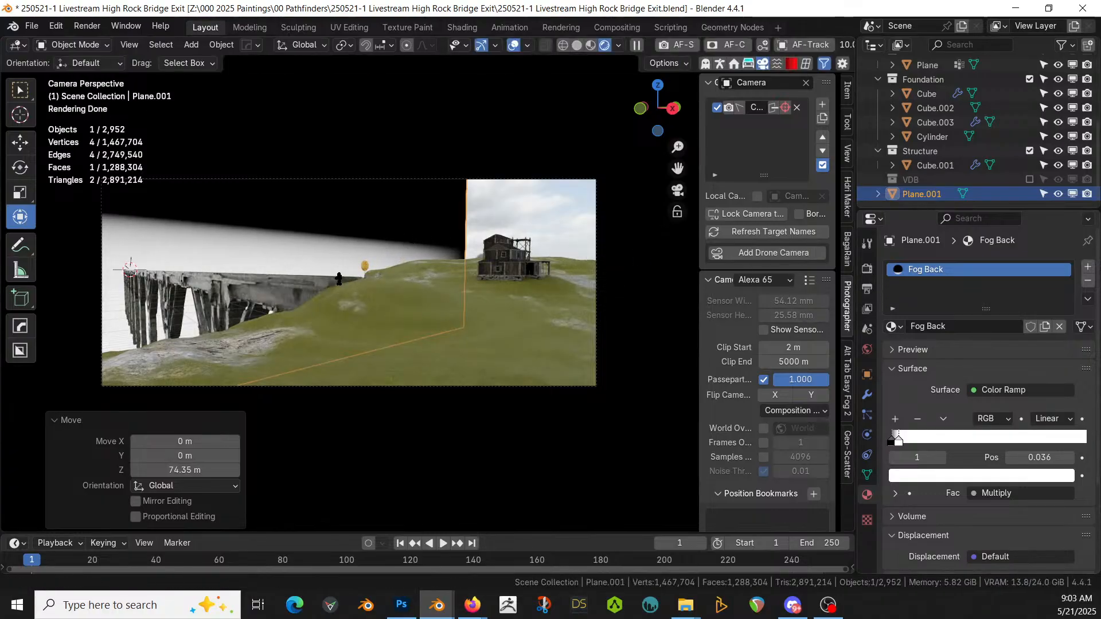
Step: In the Shading workspace, reconnect the Principled BSDF to the Material Output and set the Color Ramp's white stop to 0.018
{"action": "left_click", "coordinate": [460, 27]}
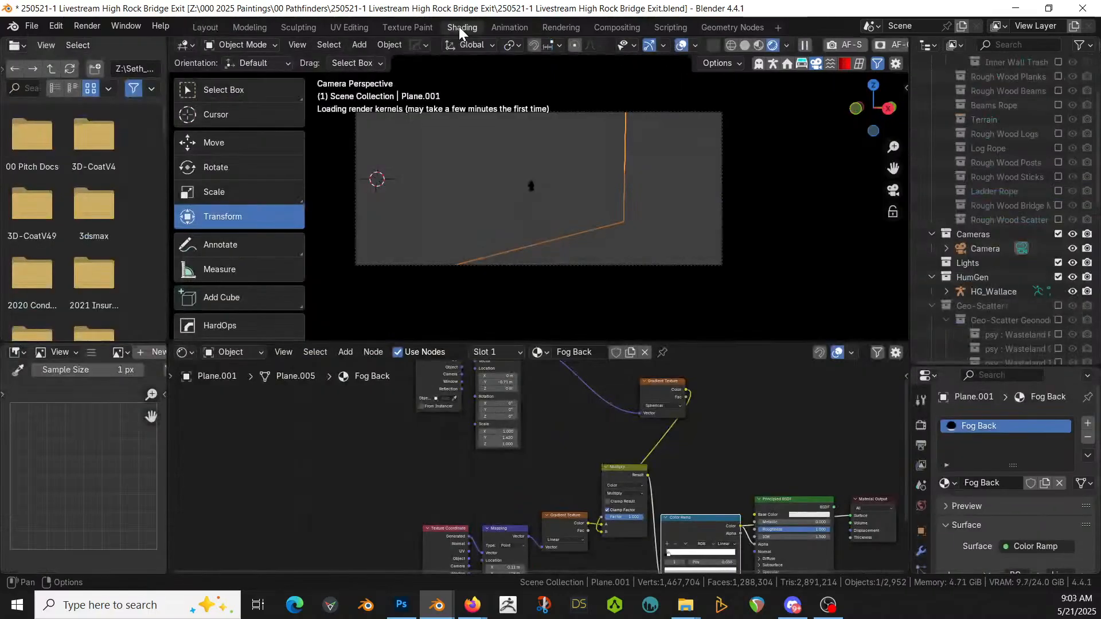
{"action": "left_click", "coordinate": [807, 502]}
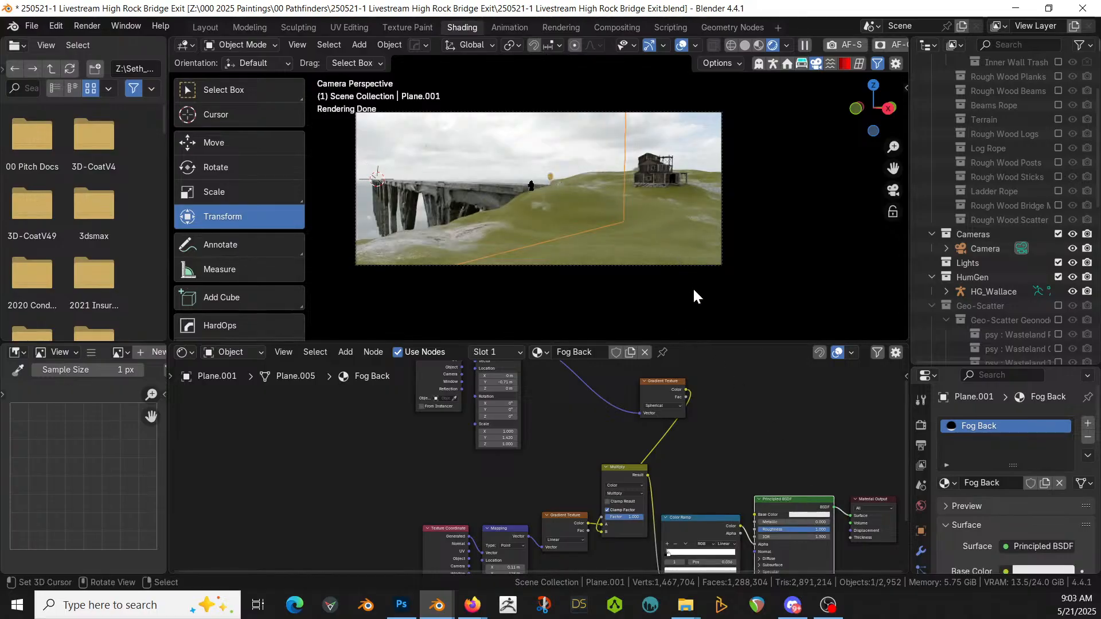
{"action": "scroll", "coordinate": [651, 510], "scroll_direction": "up", "scroll_amount": 8}
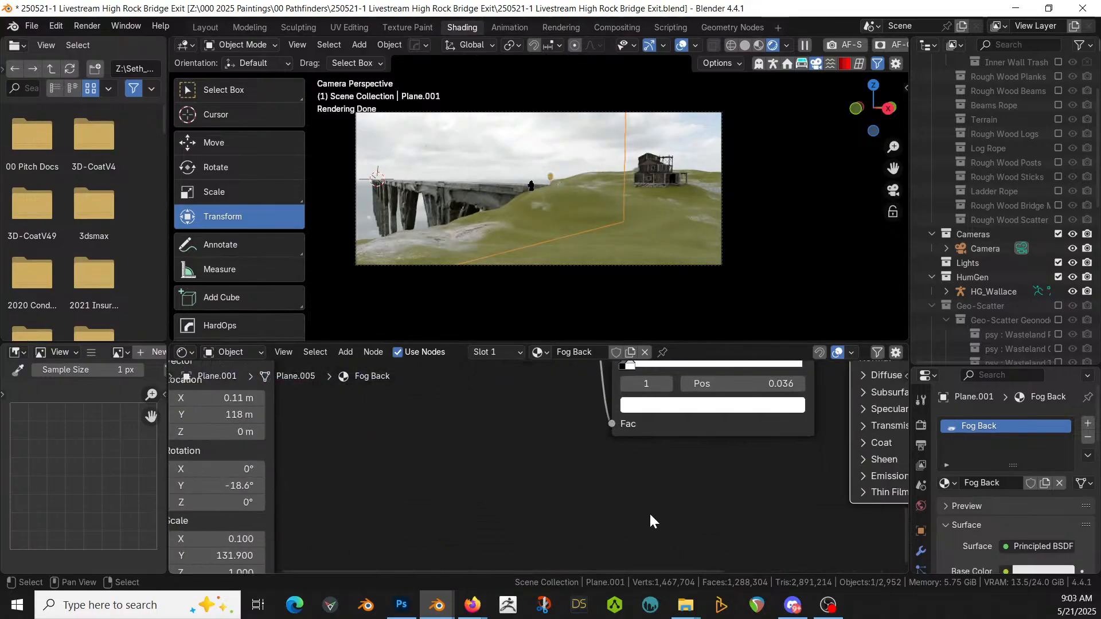
{"action": "scroll", "coordinate": [650, 511], "scroll_direction": "down", "scroll_amount": 4}
{"action": "scroll", "coordinate": [482, 451], "scroll_direction": "up", "scroll_amount": 5}
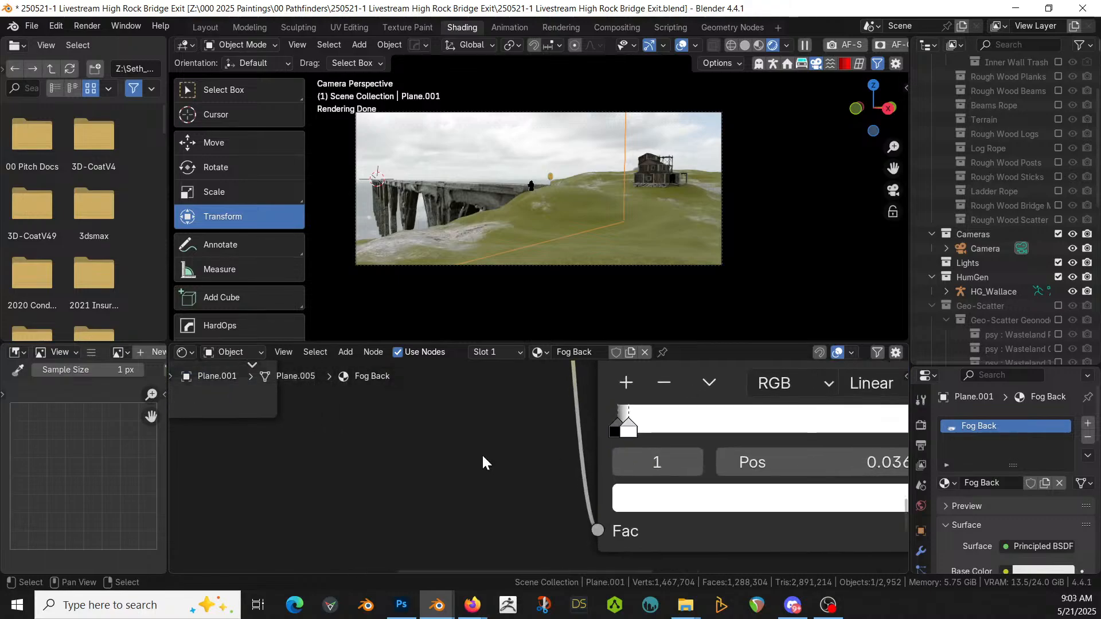
{"action": "left_click_drag", "start_coordinate": [631, 434], "coordinate": [626, 435]}
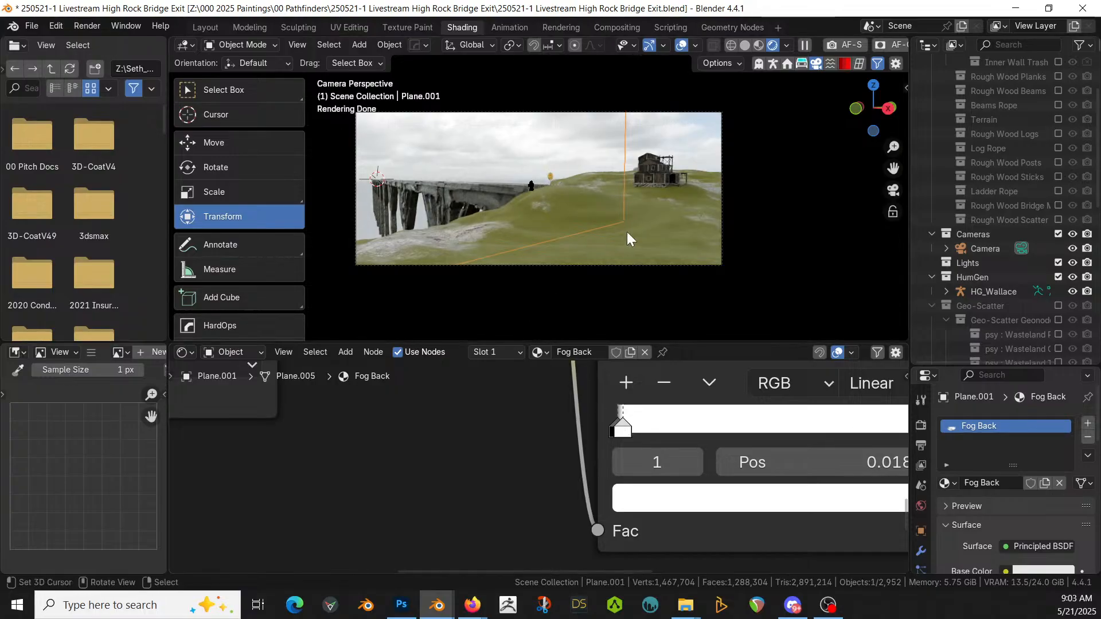
{"action": "middle_click_drag", "start_coordinate": [628, 231], "coordinate": [602, 187]}
{"action": "key", "text": "KP_0"}
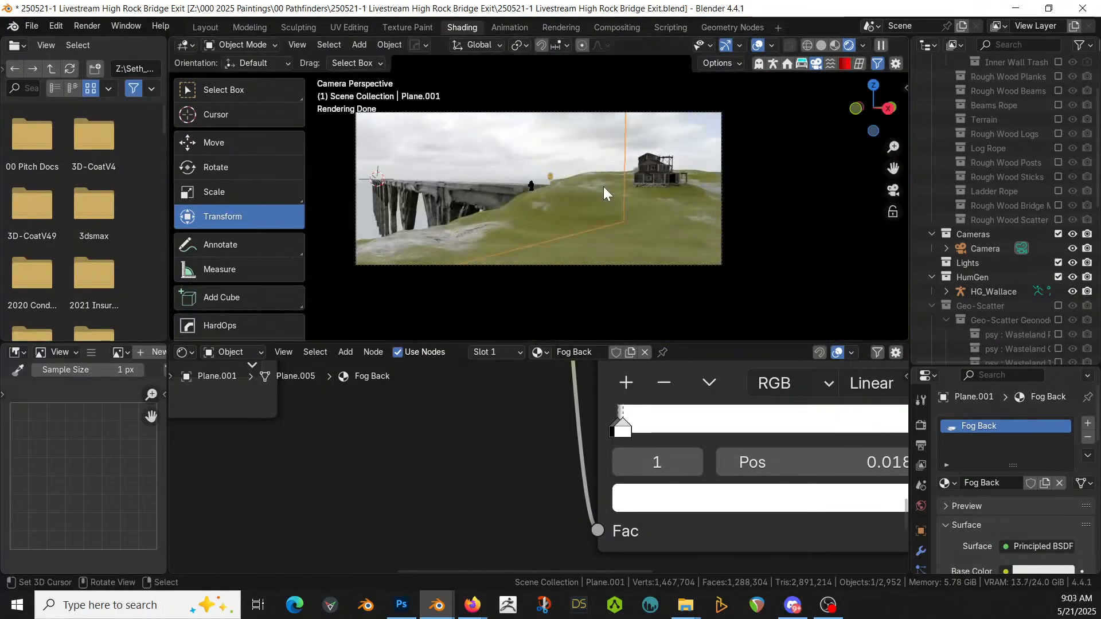
Step: Return to the Layout workspace and include the VDB cloud collection in the view layer again
{"action": "scroll", "coordinate": [1049, 309], "scroll_direction": "down", "scroll_amount": 5}
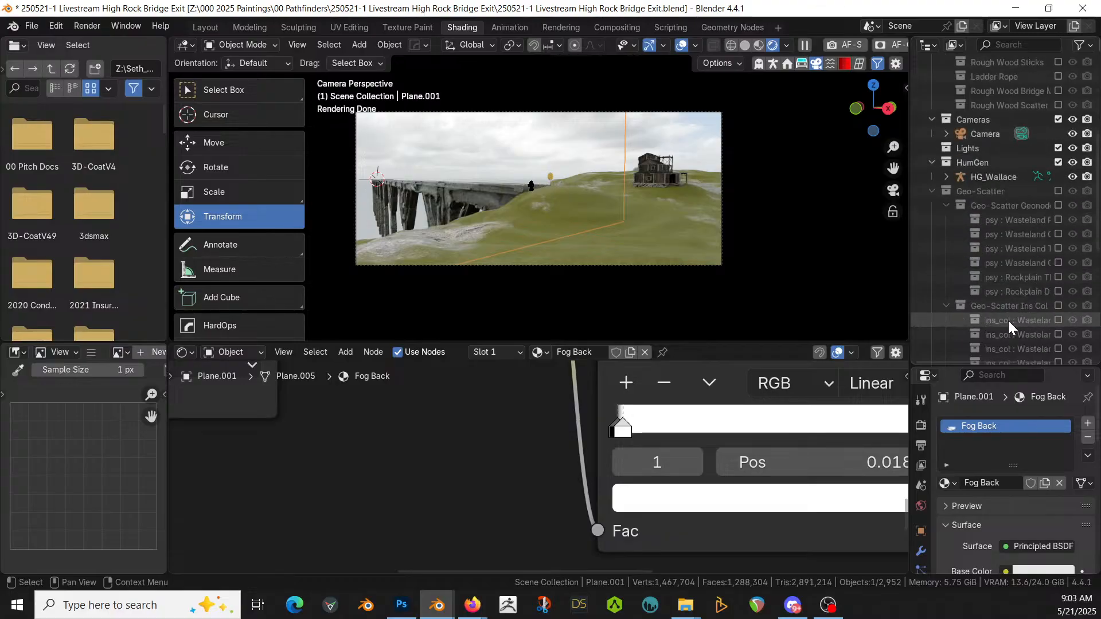
{"action": "left_click", "coordinate": [204, 27]}
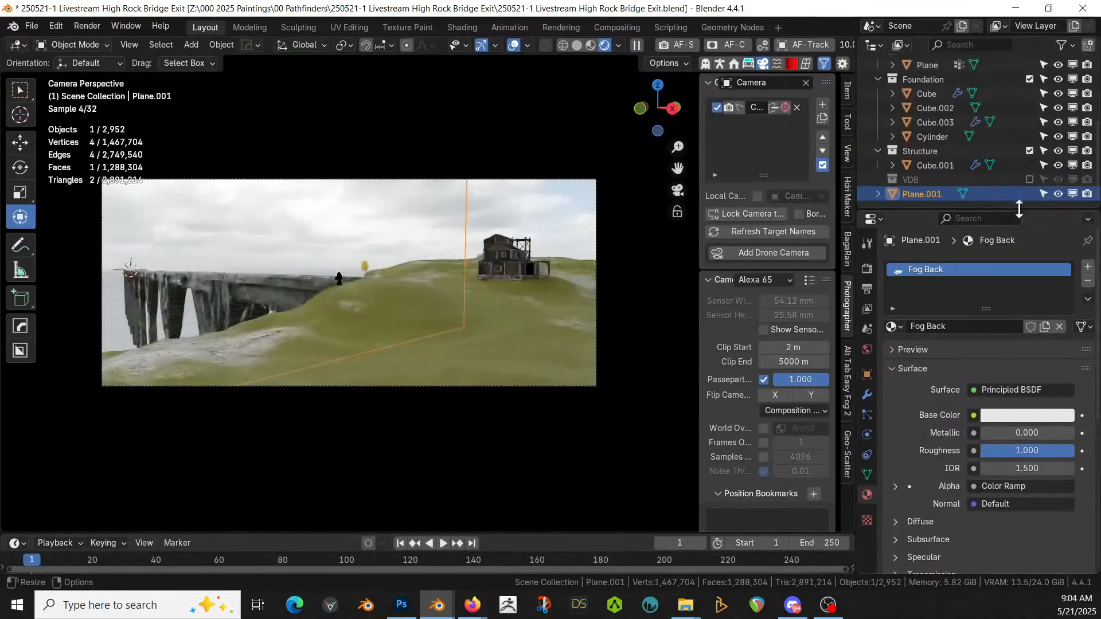
{"action": "left_click", "coordinate": [1029, 180]}
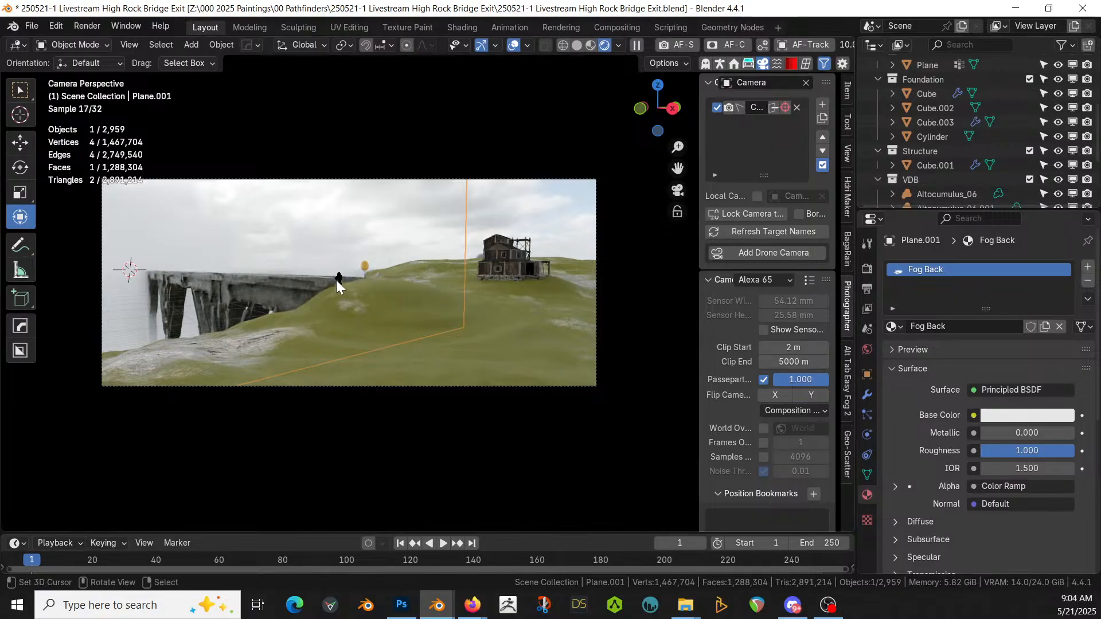
Step: Make a linked duplicate of the Altocumulus cloud above the bridge's end and move it about 183 m along global Y
{"action": "left_click", "coordinate": [338, 253]}
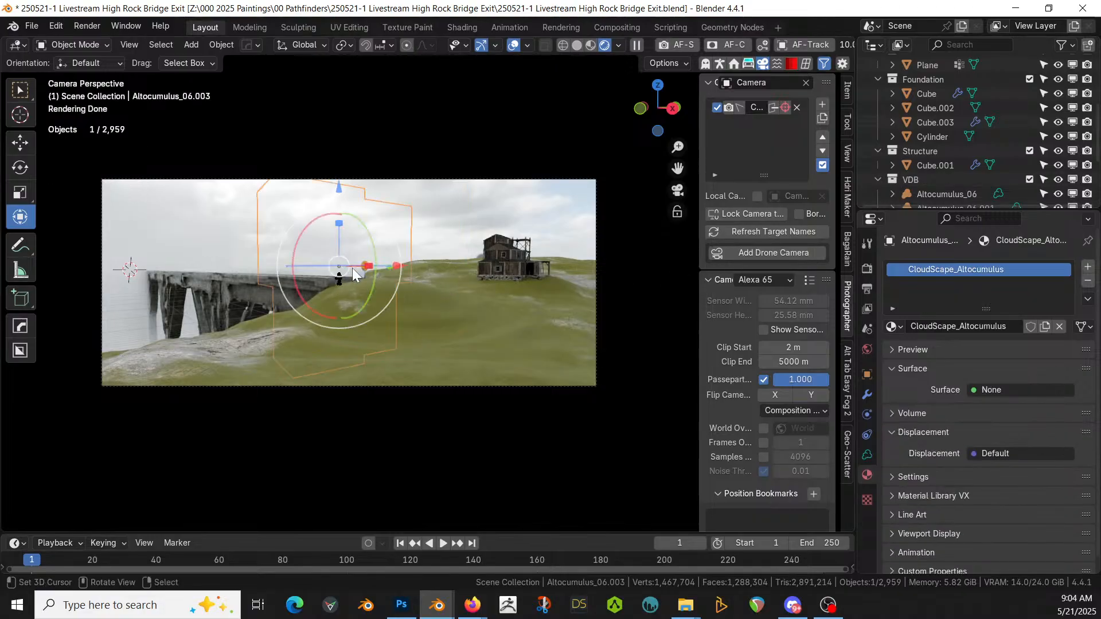
{"action": "key", "text": "alt+d"}
{"action": "key", "text": "Escape"}
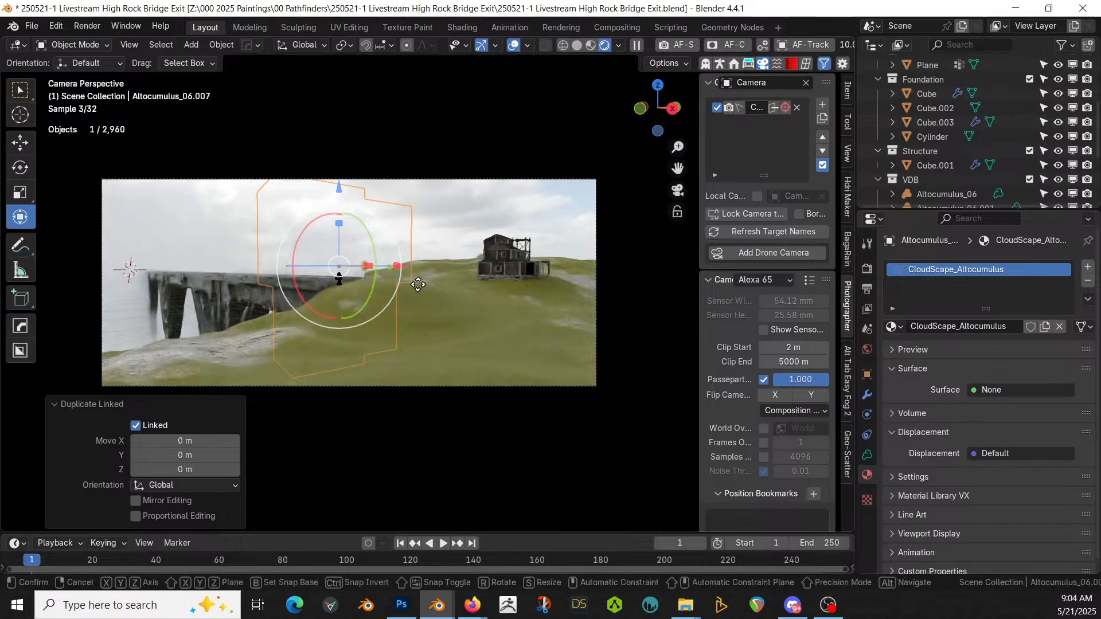
{"action": "key", "text": "g"}
{"action": "key", "text": "y"}
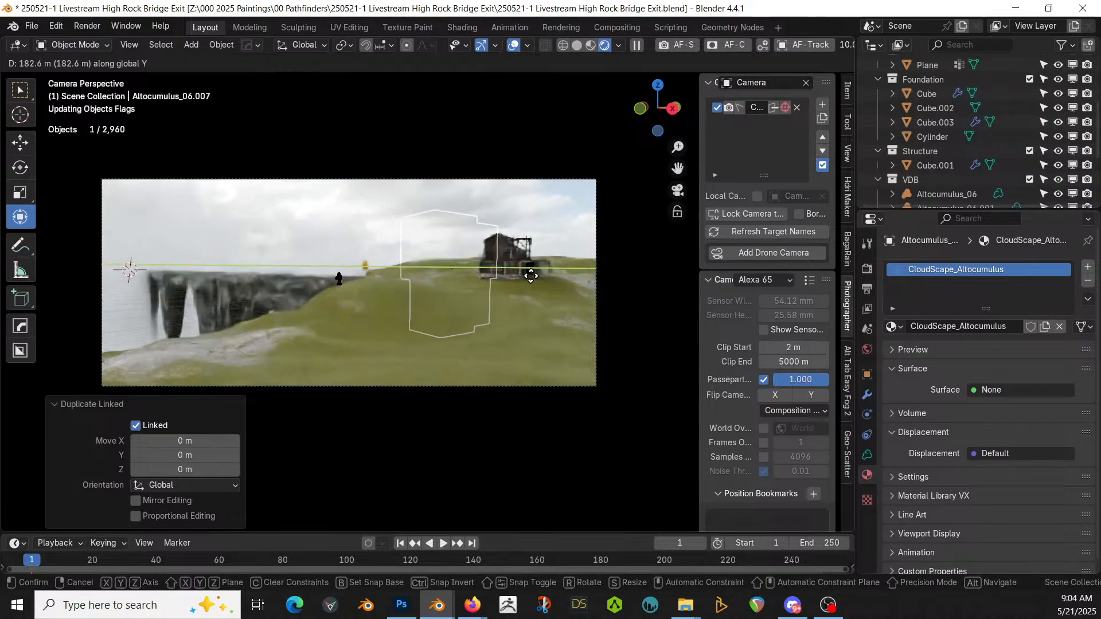
{"action": "left_click", "coordinate": [533, 277]}
Step: Raise the duplicated cloud about 20.6 m along global Z, nudge it about 7.3 m X, 9.2 m Y and 6.6 m Z, and save
{"action": "key", "text": "g"}
{"action": "key", "text": "z"}
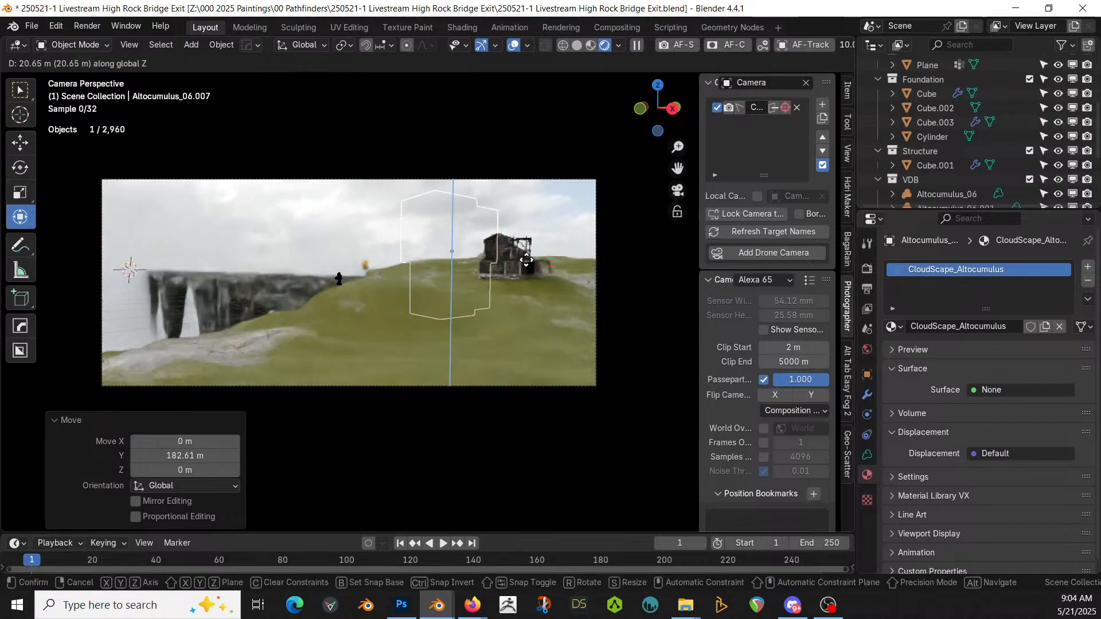
{"action": "left_click", "coordinate": [527, 260]}
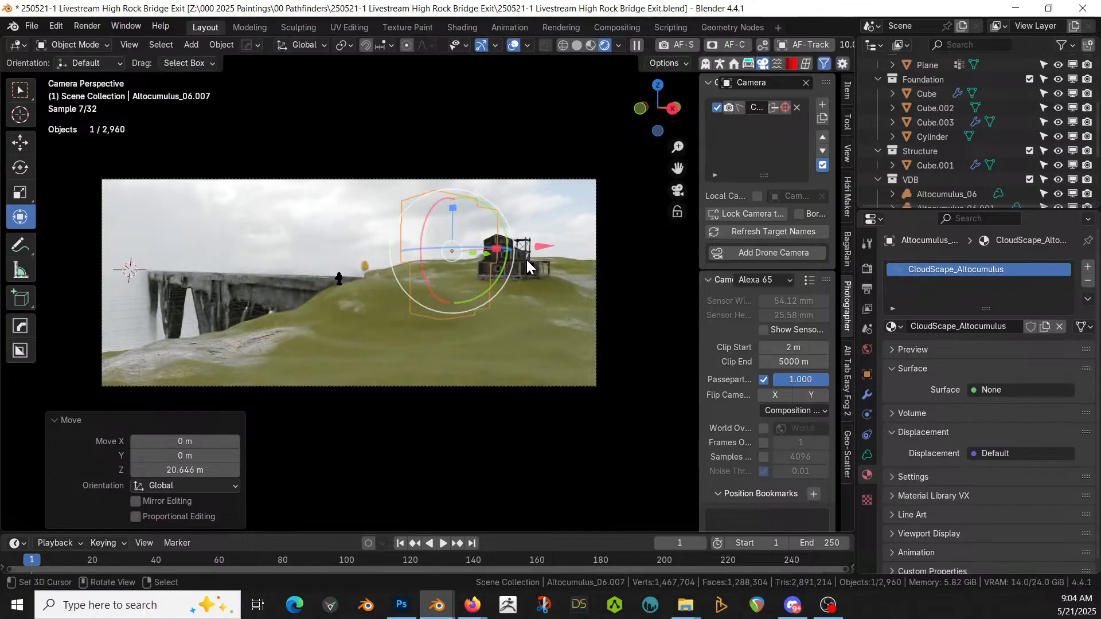
{"action": "key", "text": "g"}
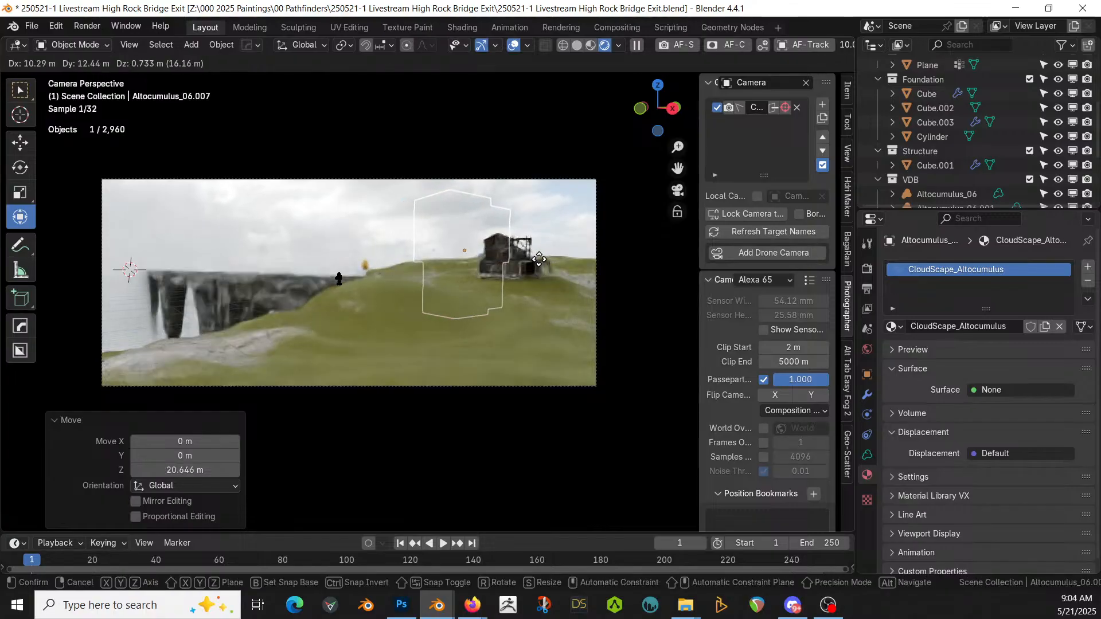
{"action": "left_click", "coordinate": [537, 256]}
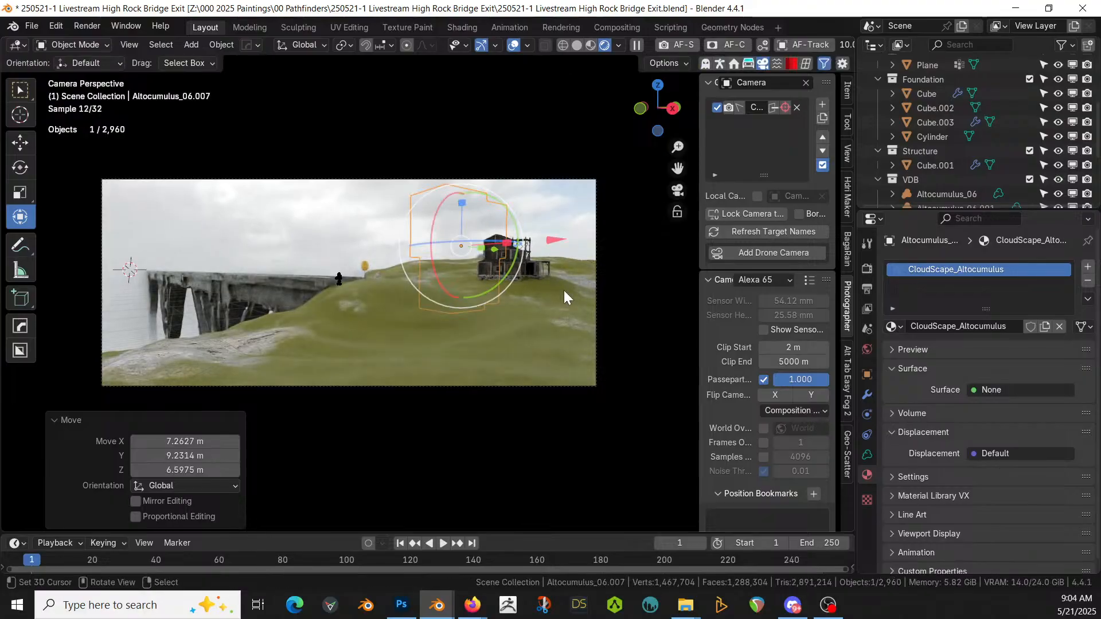
{"action": "key", "text": "ctrl+s"}
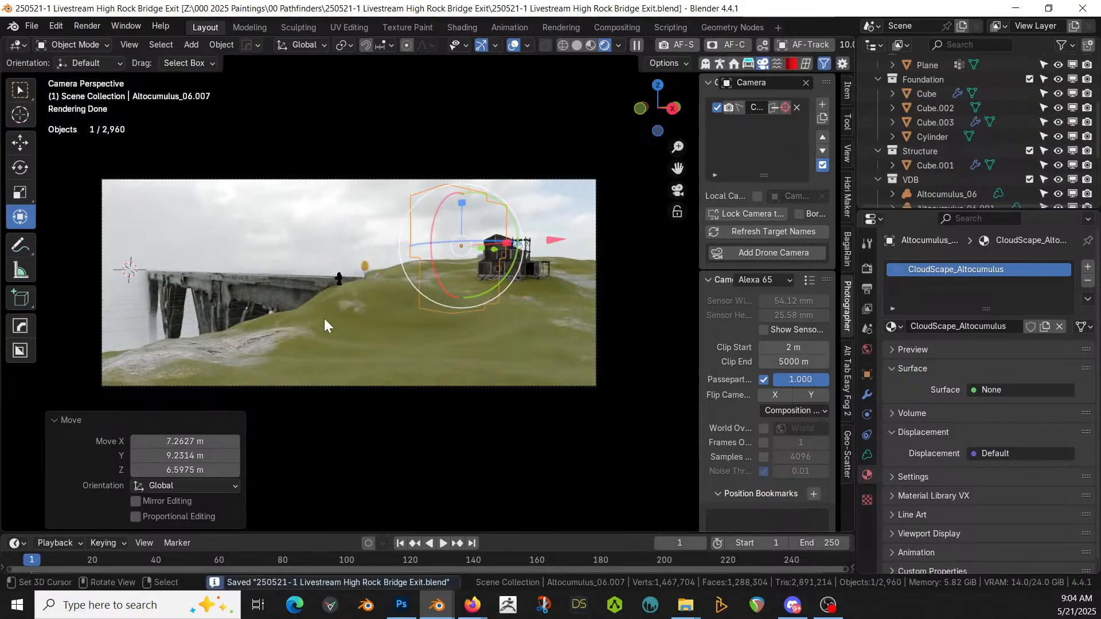
Step: Delete the HumGen collection with its whole hierarchy and return to the camera view
{"action": "scroll", "coordinate": [324, 318], "scroll_direction": "up", "scroll_amount": 2}
{"action": "scroll", "coordinate": [325, 321], "scroll_direction": "up", "scroll_amount": 2}
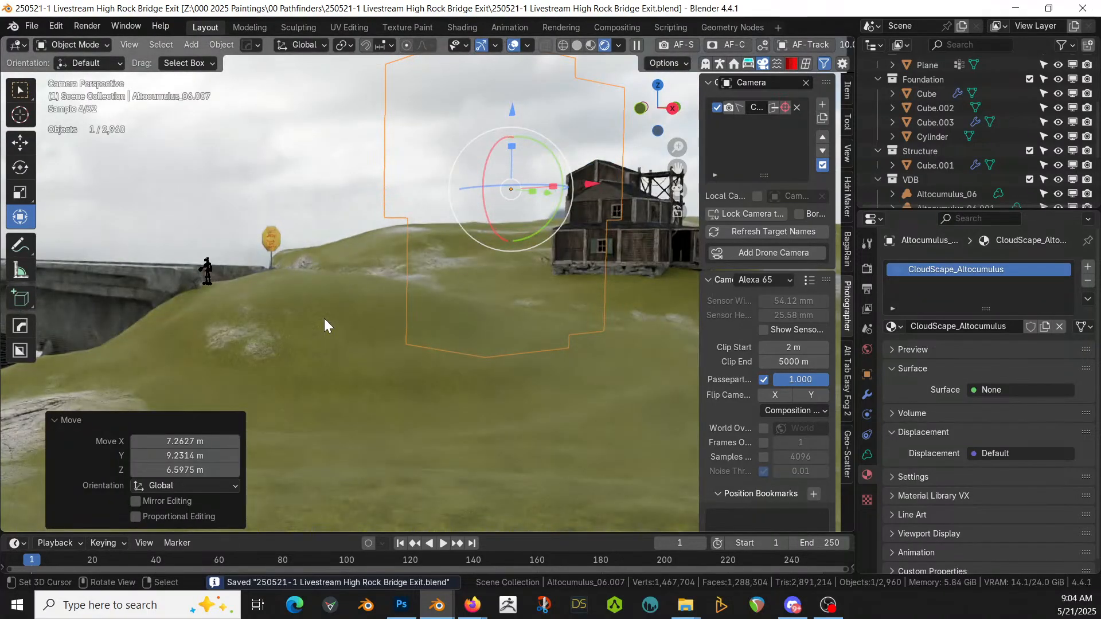
{"action": "scroll", "coordinate": [1089, 113], "scroll_direction": "up", "scroll_amount": 4}
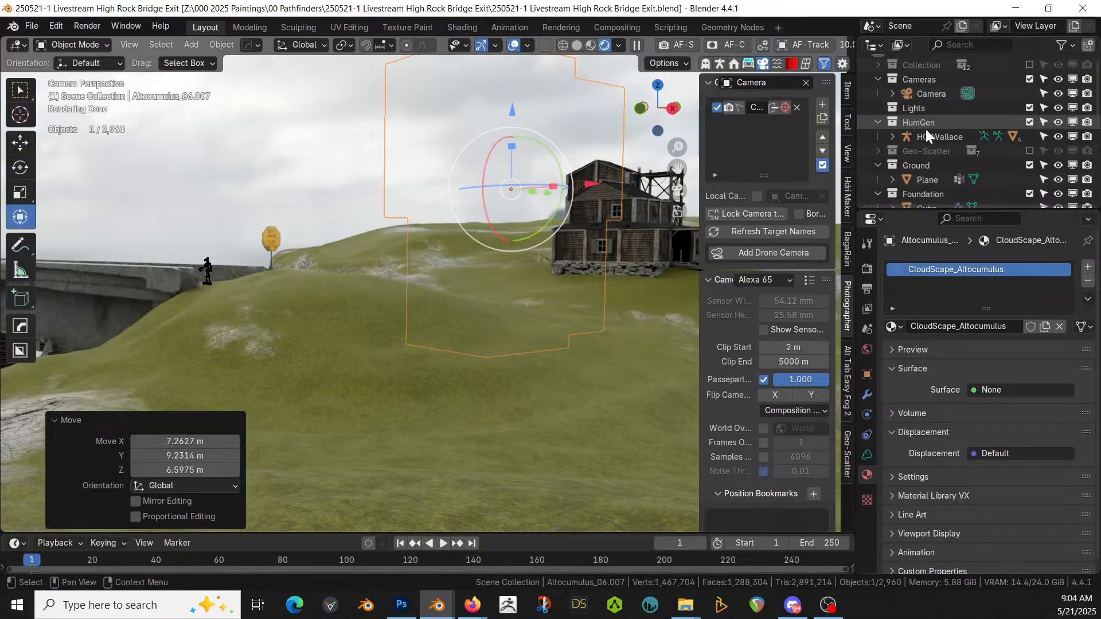
{"action": "right_click", "coordinate": [925, 129]}
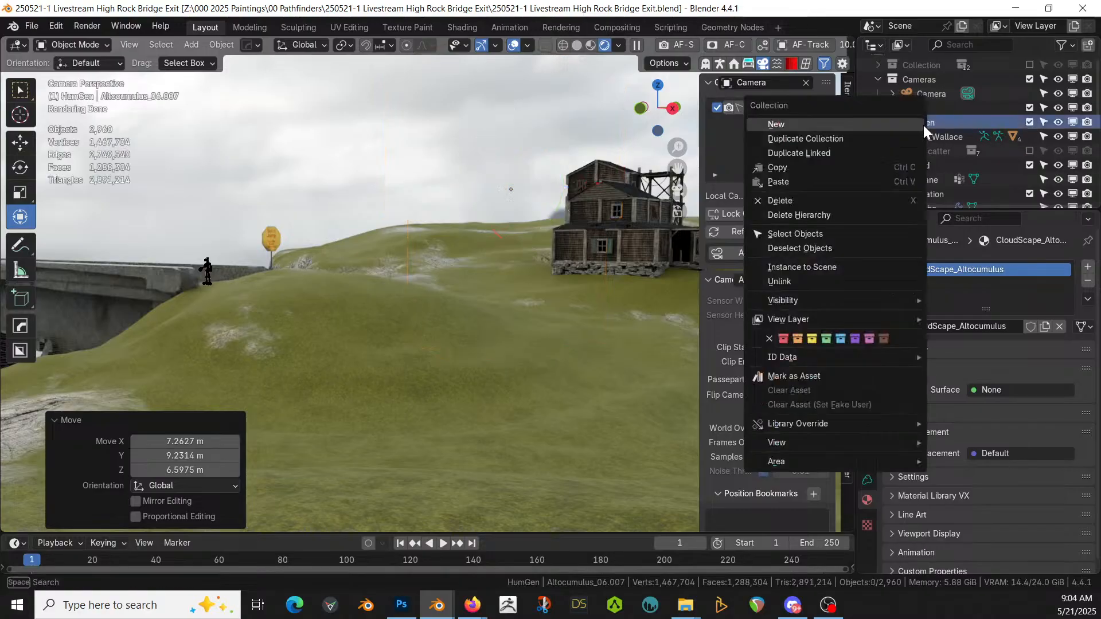
{"action": "left_click", "coordinate": [804, 215]}
{"action": "middle_click_drag", "start_coordinate": [408, 296], "coordinate": [489, 284]}
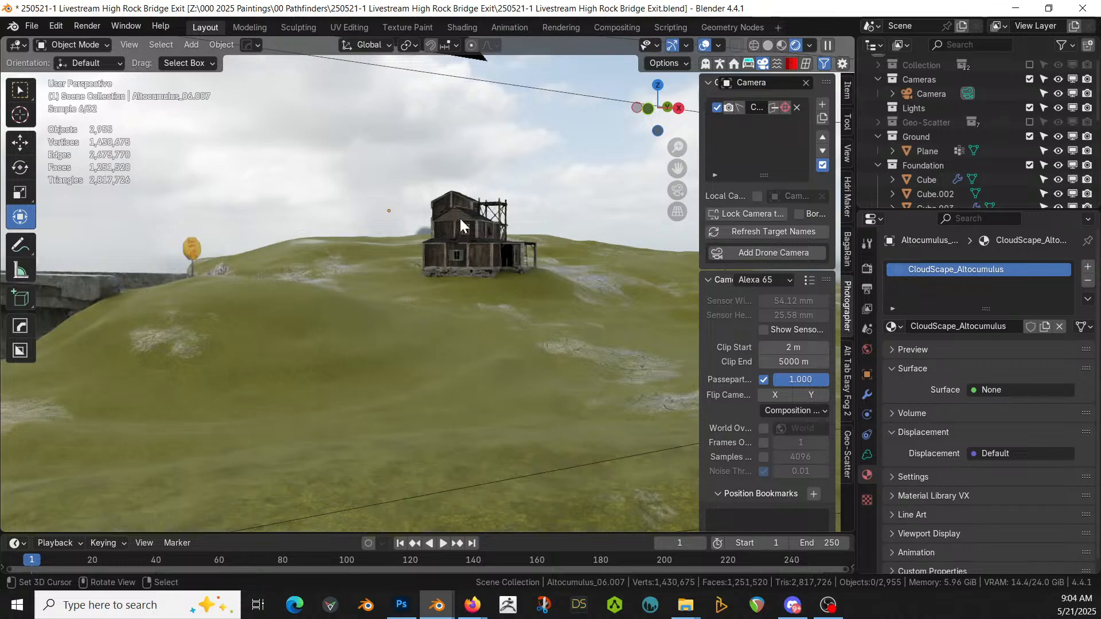
{"action": "key", "text": "KP_0"}
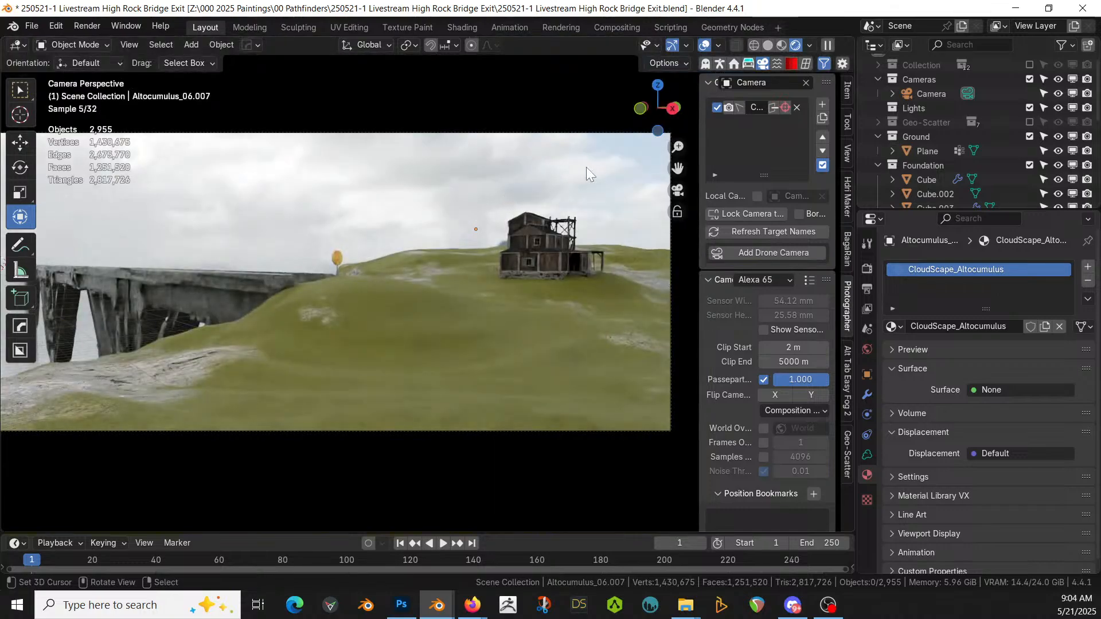
Step: Set the Z Location of the HDRi Maker world background to -0.02 and save the file
{"action": "left_click", "coordinate": [846, 196]}
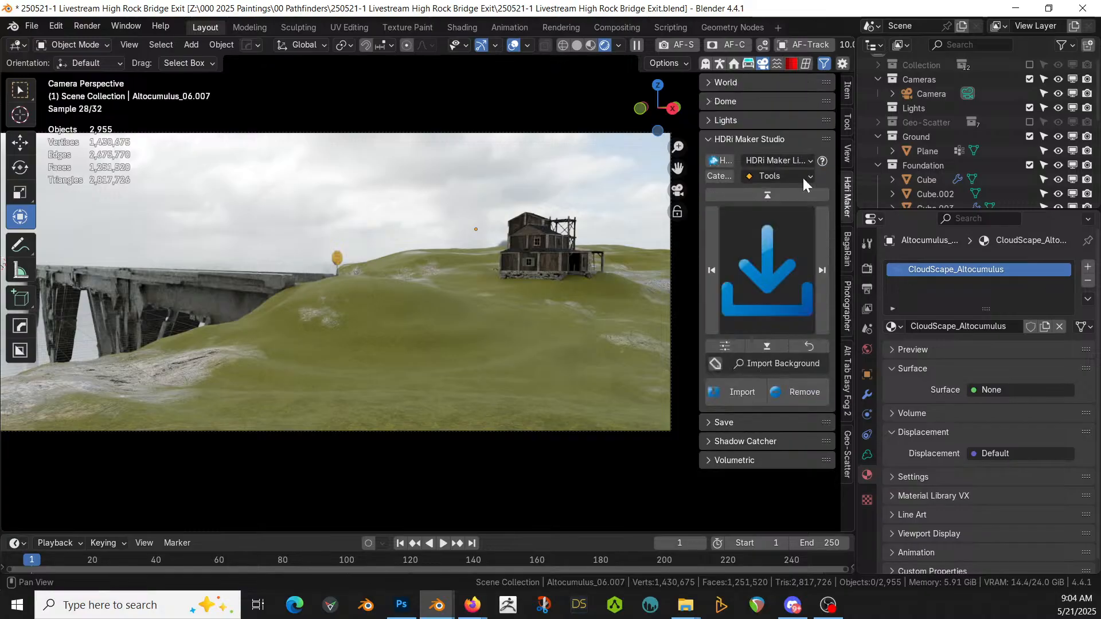
{"action": "left_click", "coordinate": [711, 82]}
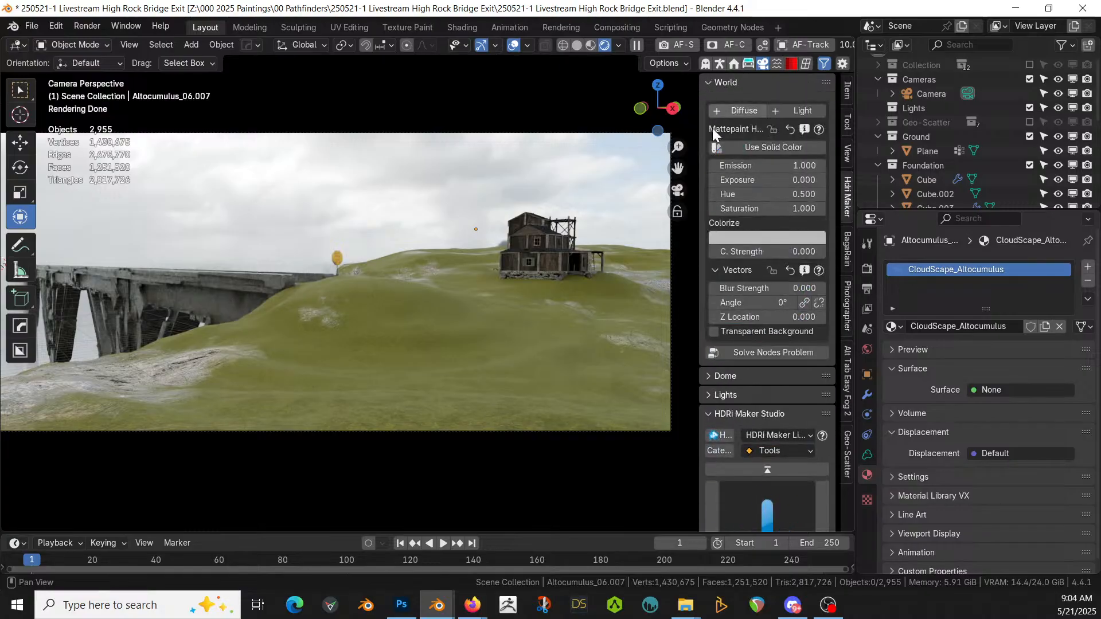
{"action": "left_click", "coordinate": [739, 311]}
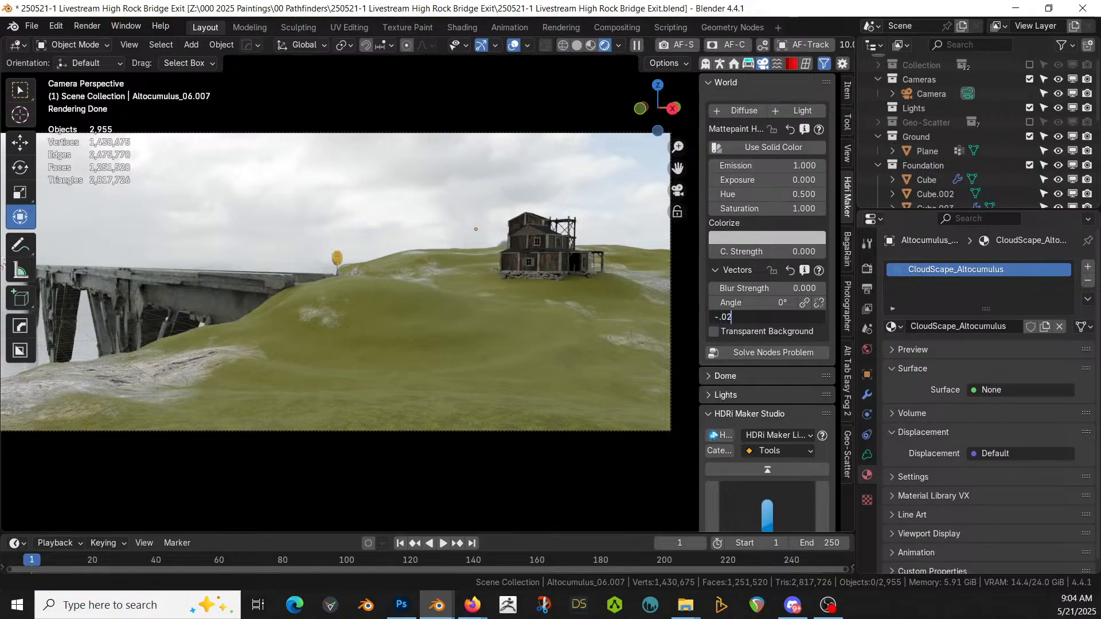
{"action": "type", "text": "-.02"}
{"action": "key", "text": "Return"}
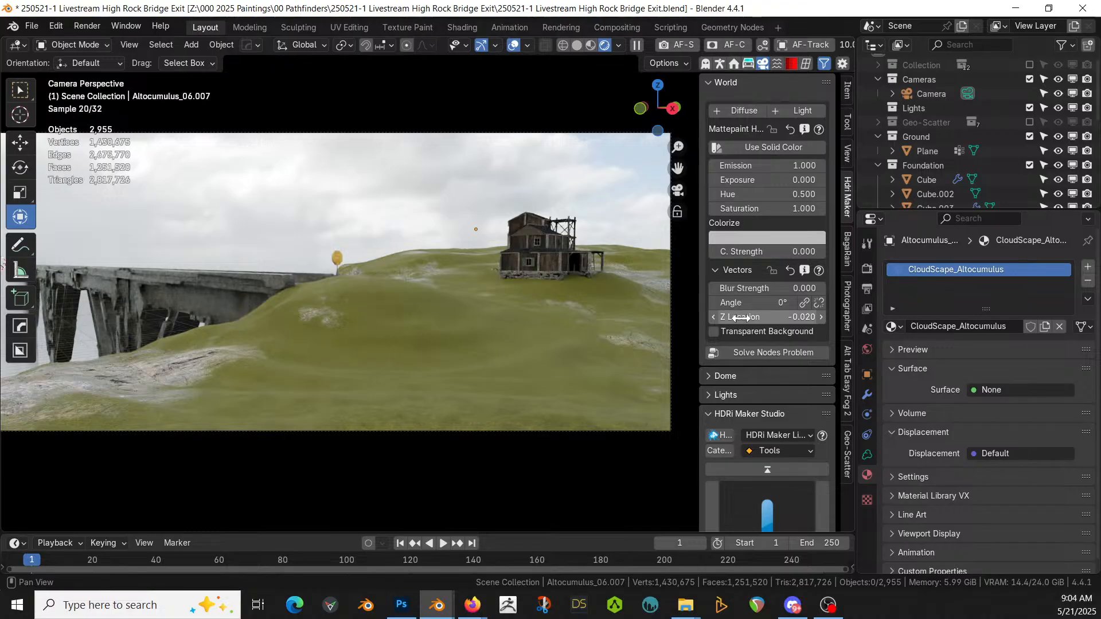
{"action": "key", "text": "ctrl+s"}
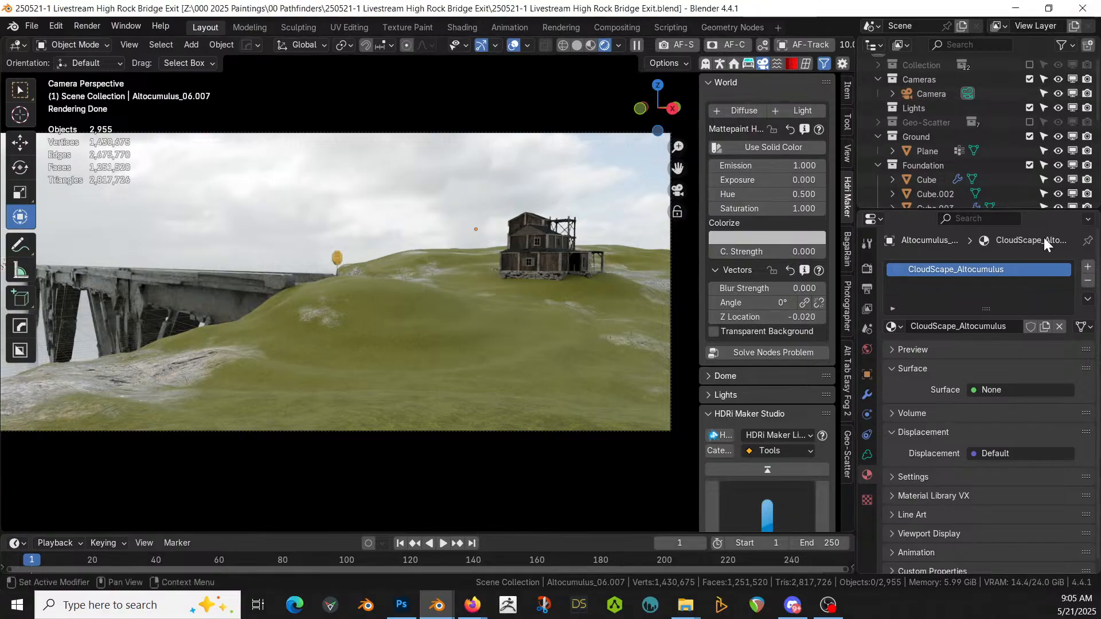
Step: Include the Geo-Scatter collection just long enough to enable viewport display of the second scatter layer under Wasteland 07
{"action": "left_click", "coordinate": [1029, 122]}
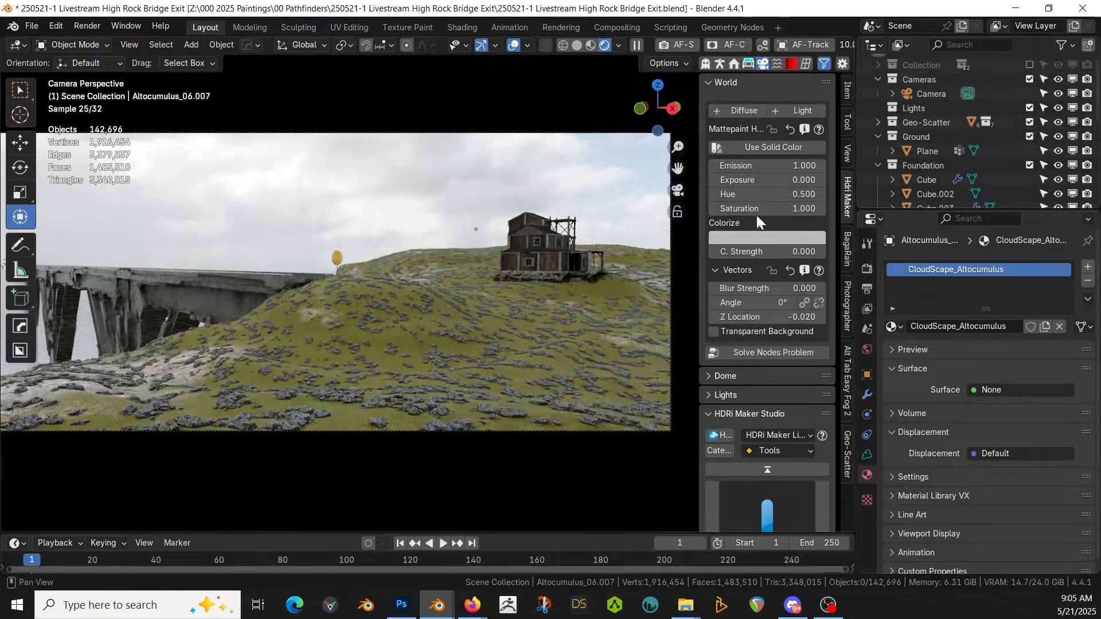
{"action": "left_click", "coordinate": [846, 456]}
{"action": "scroll", "coordinate": [779, 411], "scroll_direction": "down", "scroll_amount": 8}
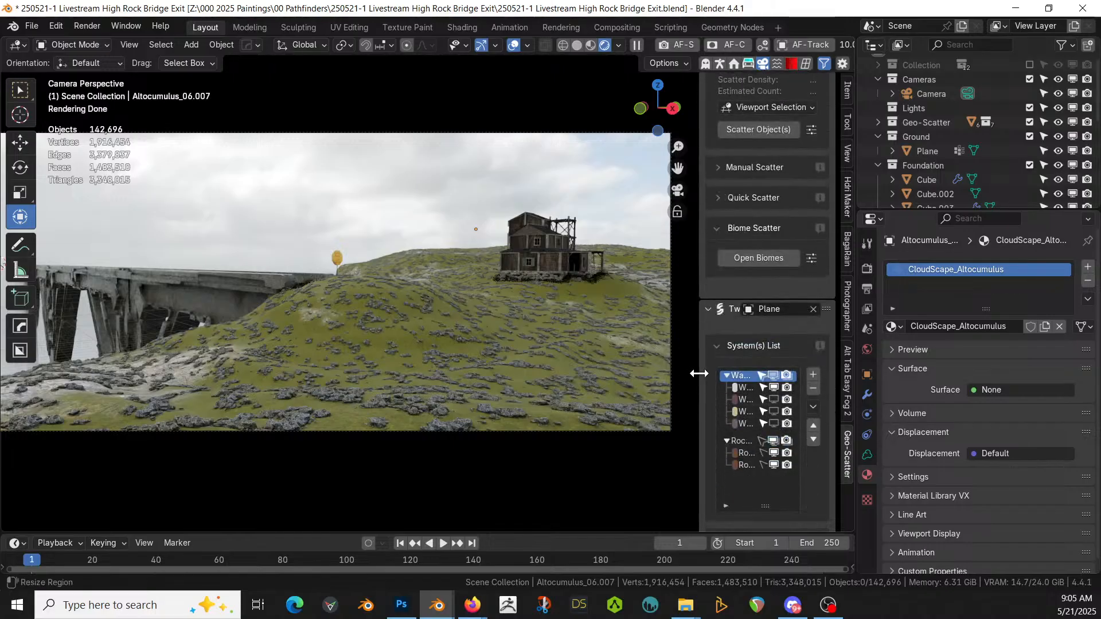
{"action": "left_click_drag", "start_coordinate": [701, 373], "coordinate": [647, 378]}
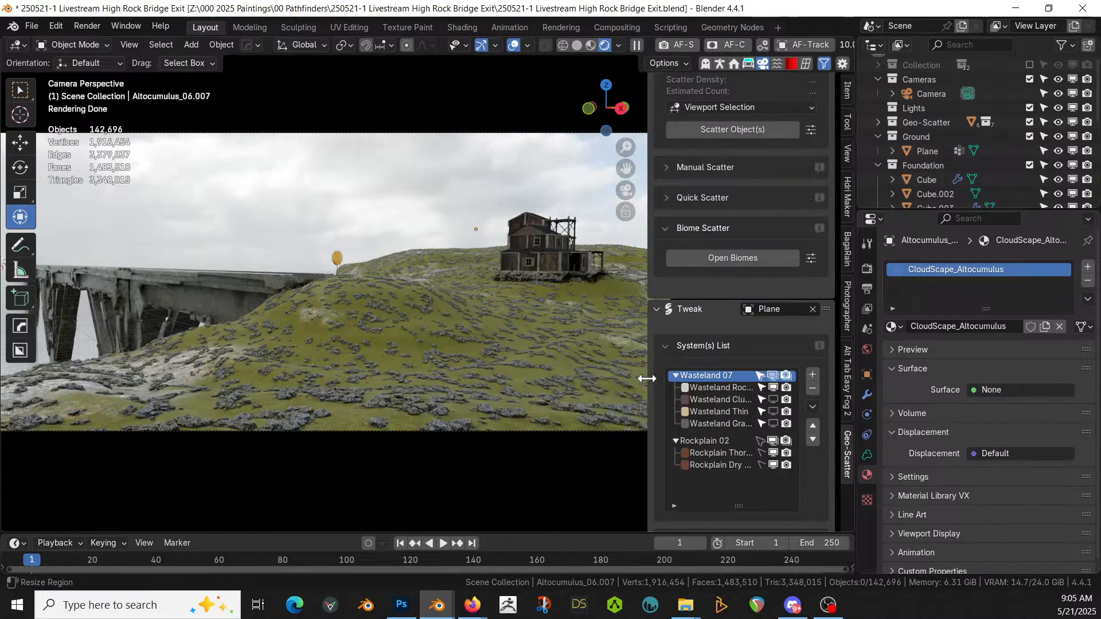
{"action": "left_click", "coordinate": [777, 400]}
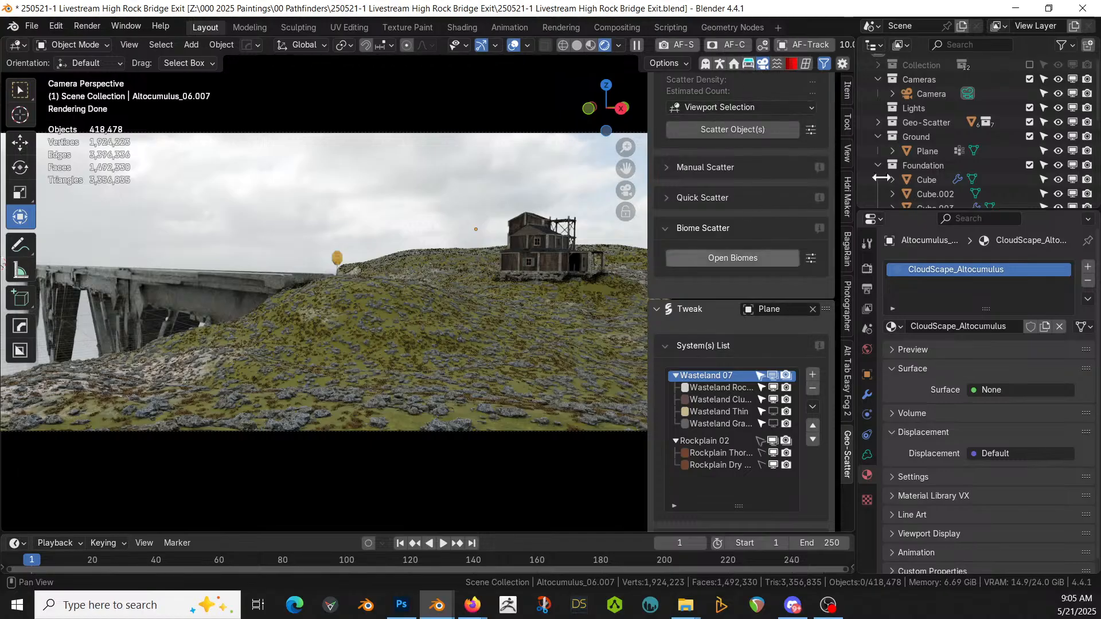
{"action": "left_click", "coordinate": [1030, 123]}
Step: Switch to solid shading and lower the camera with walk navigation so the foreground ground covers more of the frame
{"action": "left_click", "coordinate": [577, 45]}
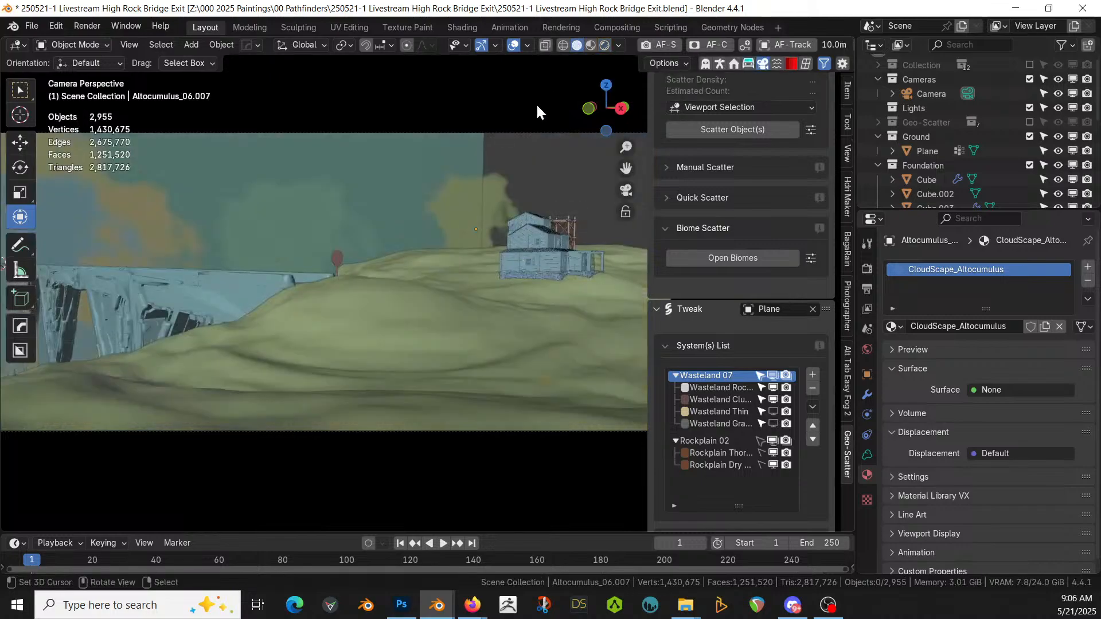
{"action": "key", "text": "shift+grave"}
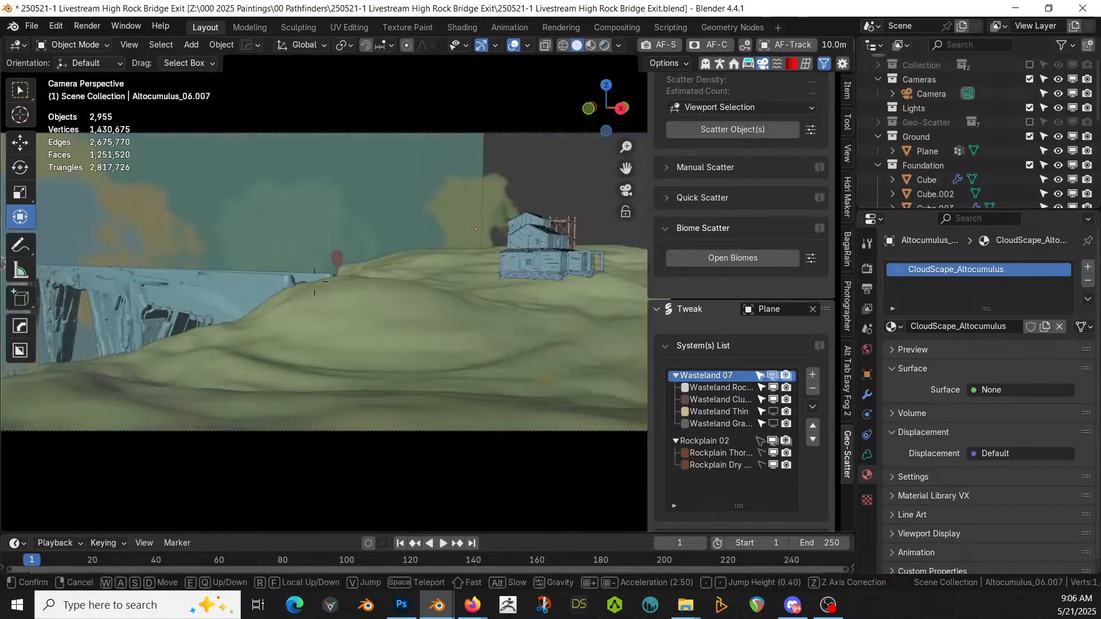
{"action": "key", "text": "q"}
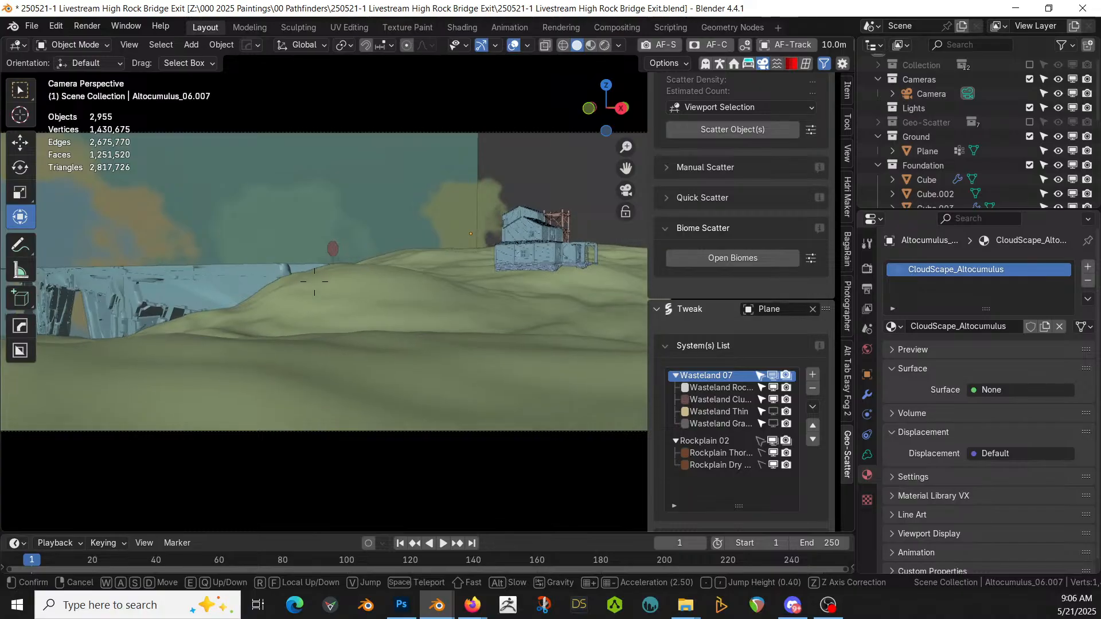
{"action": "key", "text": "q"}
{"action": "left_click", "coordinate": [392, 339]}
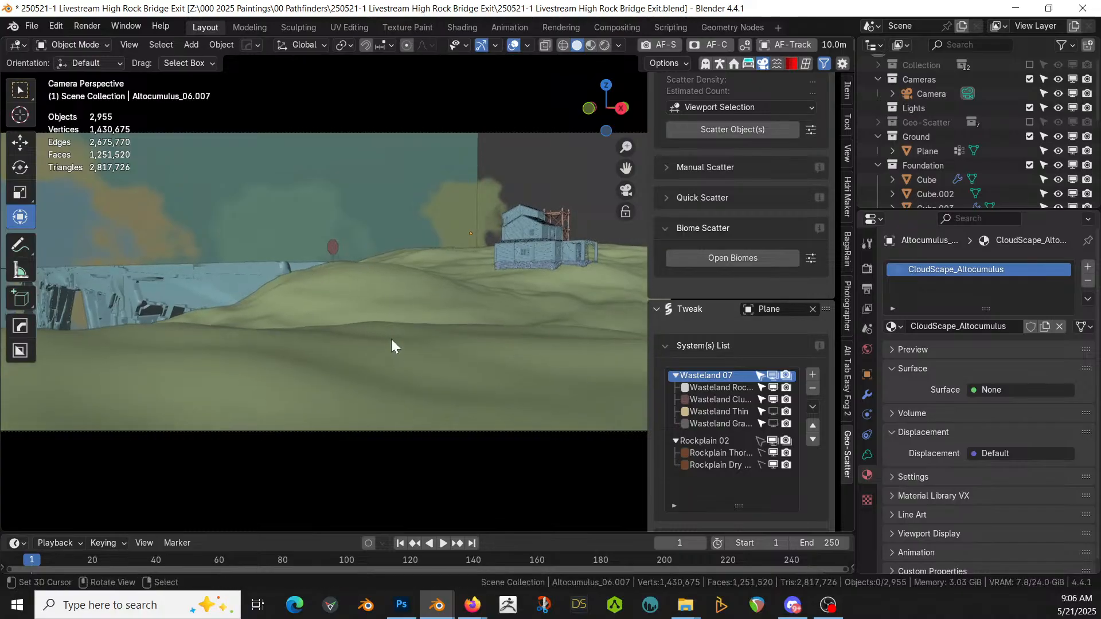
{"action": "key", "text": "shift+grave"}
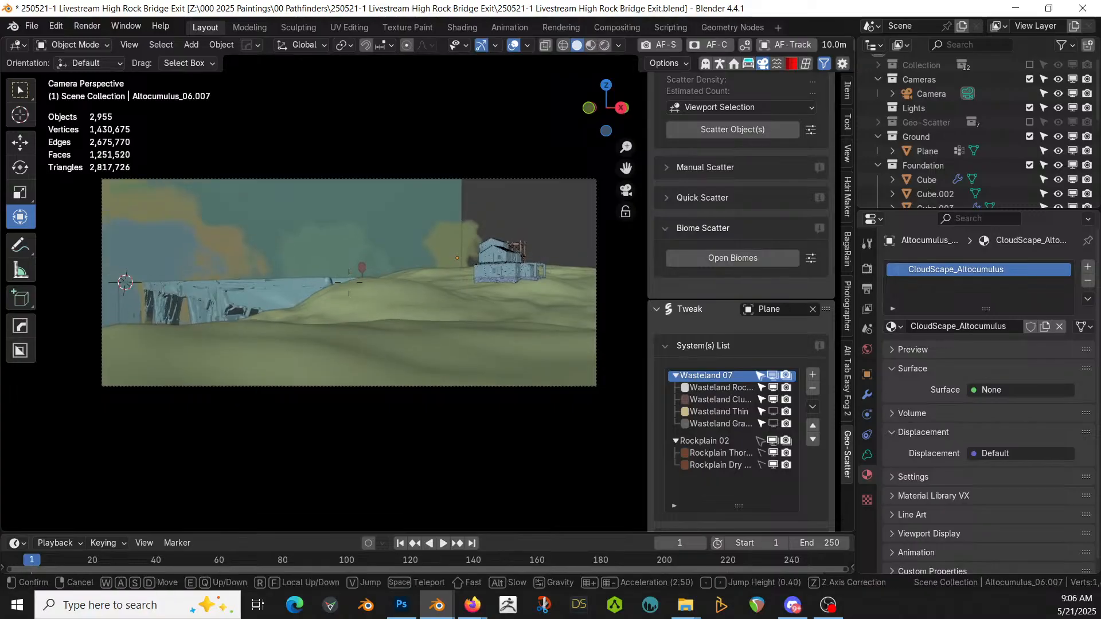
{"action": "left_click", "coordinate": [390, 338]}
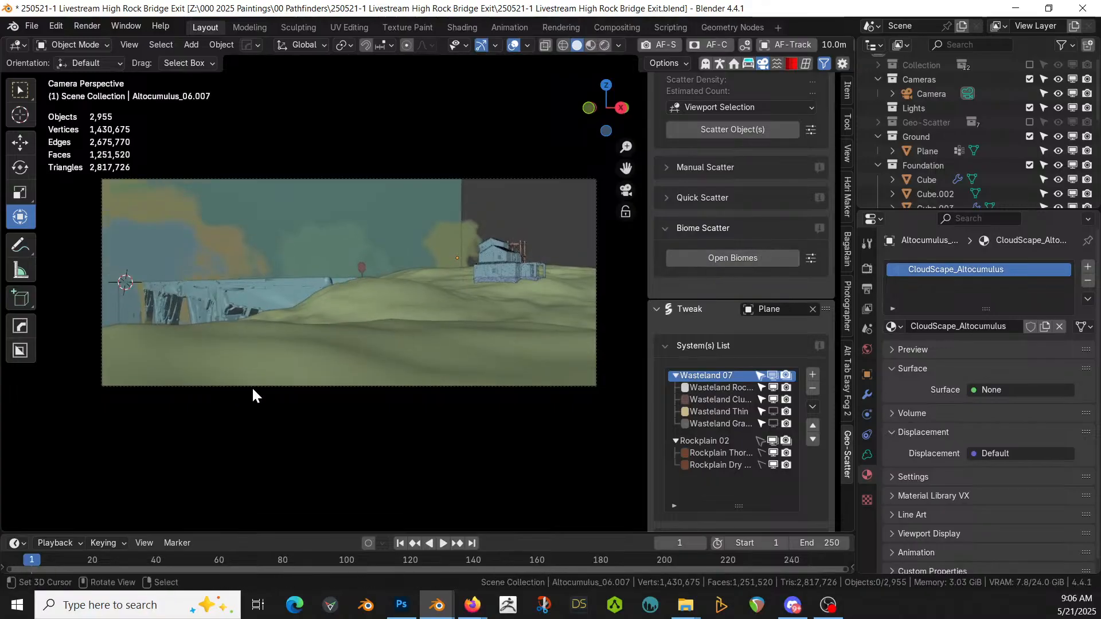
Step: Set the 3D cursor on the foreground ground, place the jeans-jacket human figure asset there, and clear its rotation
{"action": "right_click", "coordinate": [222, 352], "text": "shift"}
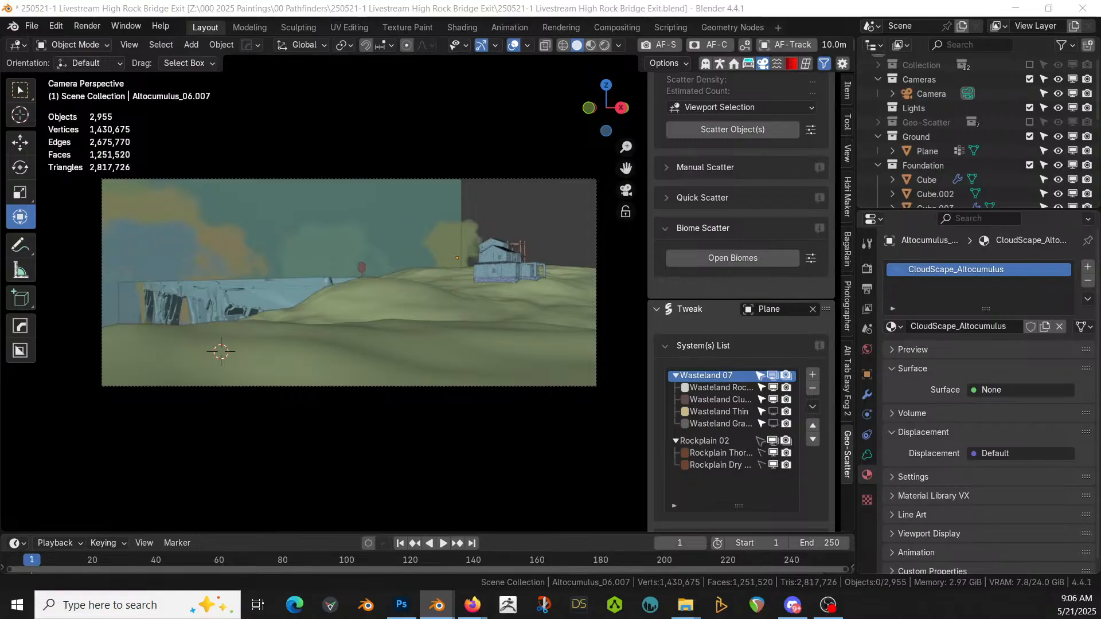
{"action": "left_click_drag", "start_coordinate": [289, 88], "coordinate": [236, 347]}
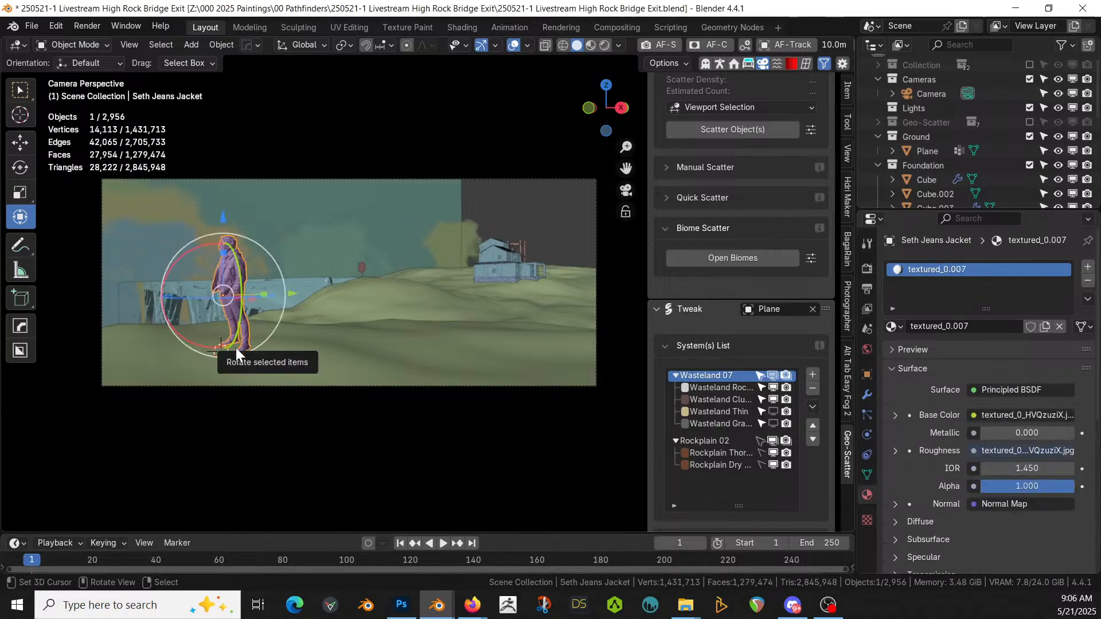
{"action": "key", "text": "alt+r"}
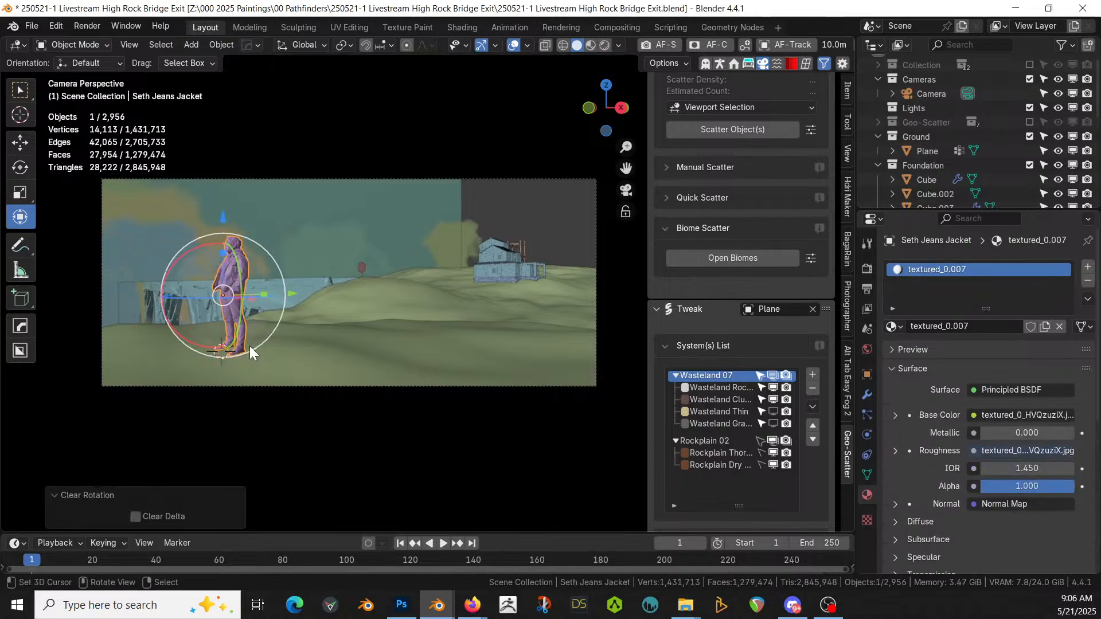
Step: Move the figure about 1.38 m along global Y and about -2.15 m along global X
{"action": "key", "text": "g"}
{"action": "key", "text": "y"}
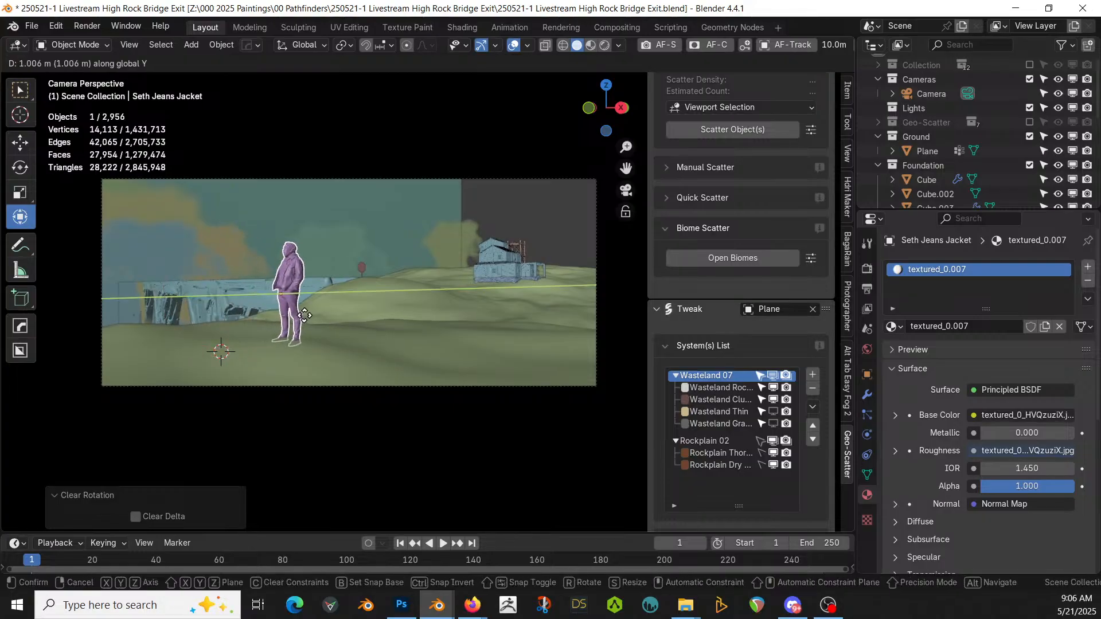
{"action": "left_click", "coordinate": [320, 309]}
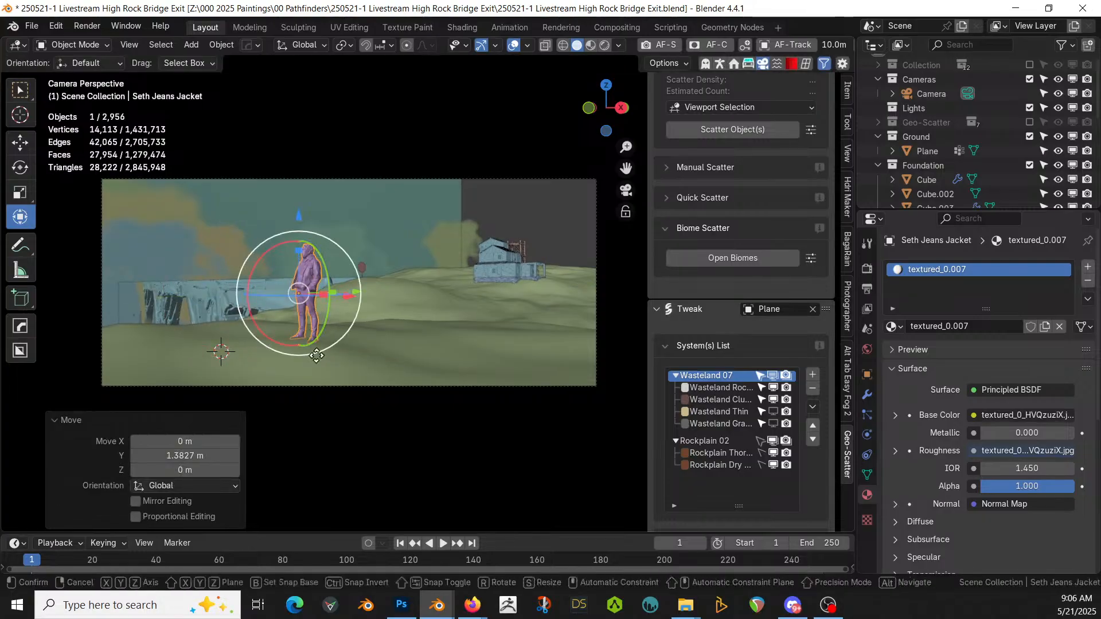
{"action": "key", "text": "g"}
{"action": "key", "text": "x"}
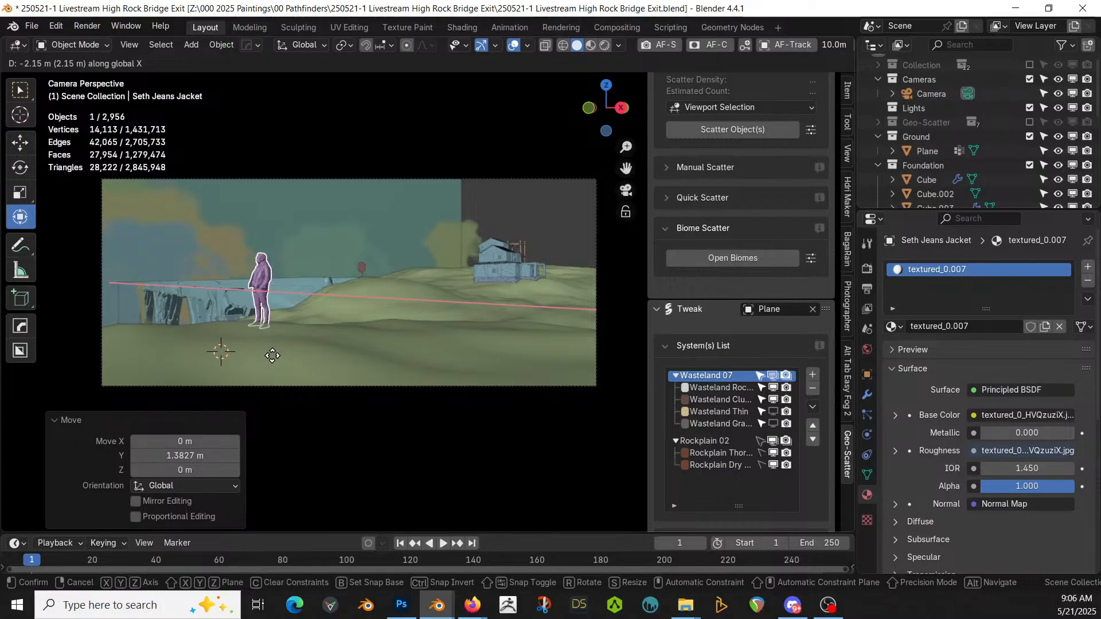
{"action": "left_click", "coordinate": [273, 356]}
Step: Shift the figure about -0.68 m along global Y and frame it in the viewport
{"action": "key", "text": "g"}
{"action": "key", "text": "y"}
{"action": "left_click", "coordinate": [245, 370]}
{"action": "key", "text": "KP_Decimal"}
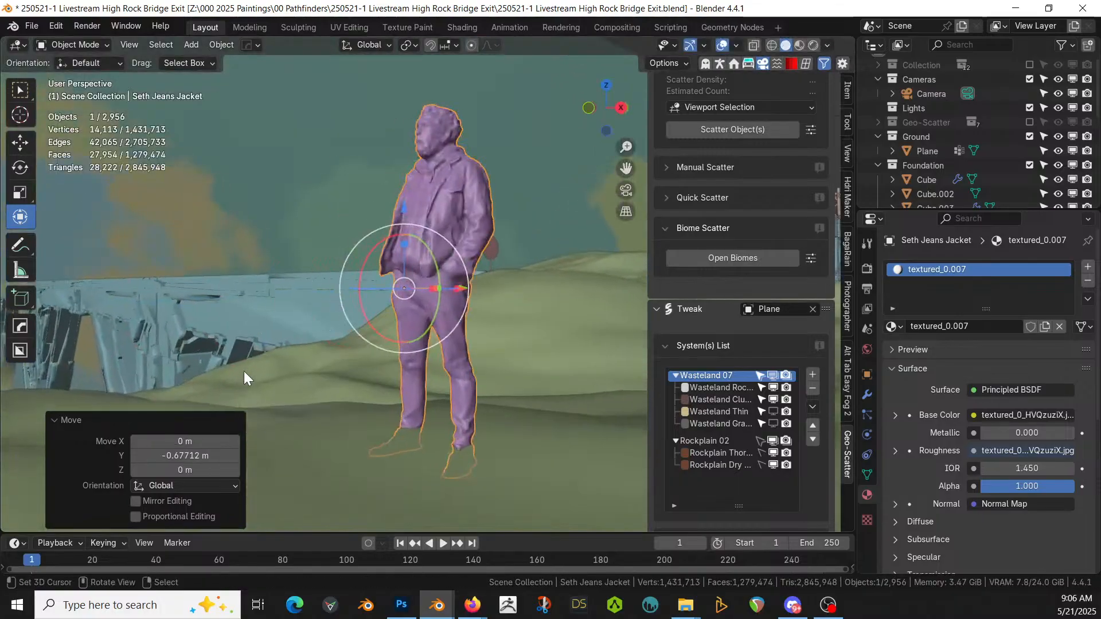
Step: Raise the jeans-jacket figure along global Z until the shoes rest on the foreground ground
{"action": "key", "text": "g"}
{"action": "key", "text": "z"}
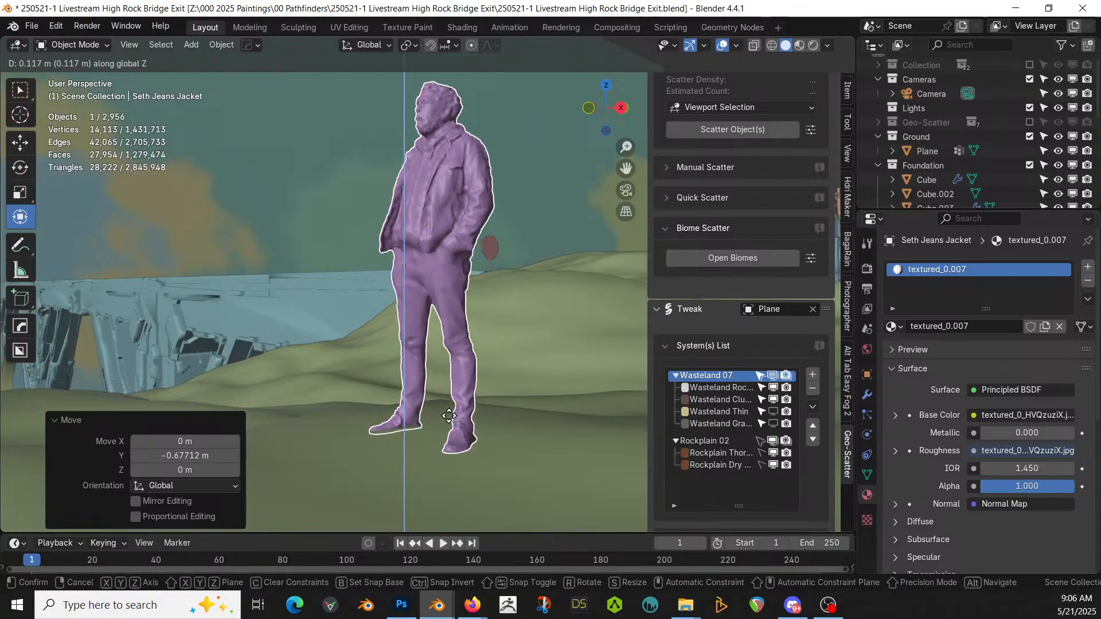
{"action": "left_click", "coordinate": [484, 435]}
{"action": "middle_click_drag", "start_coordinate": [528, 455], "coordinate": [486, 501]}
{"action": "key", "text": "g"}
{"action": "key", "text": "z"}
{"action": "left_click", "coordinate": [445, 433]}
Step: Rotate the figure 180° about the Z axis and return to the camera view
{"action": "type", "text": "rz180"}
{"action": "key", "text": "Return"}
{"action": "key", "text": "KP_0"}
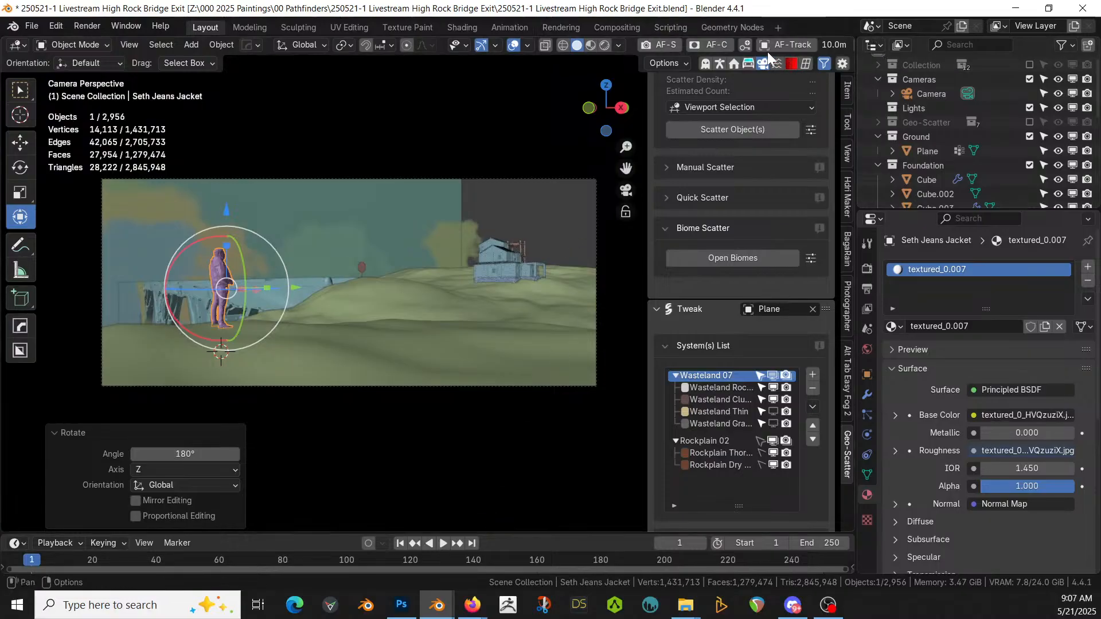
Step: Display the scene in rendered shading and set the camera's focus distance by sampling the wooden house on the hill
{"action": "left_click", "coordinate": [600, 47]}
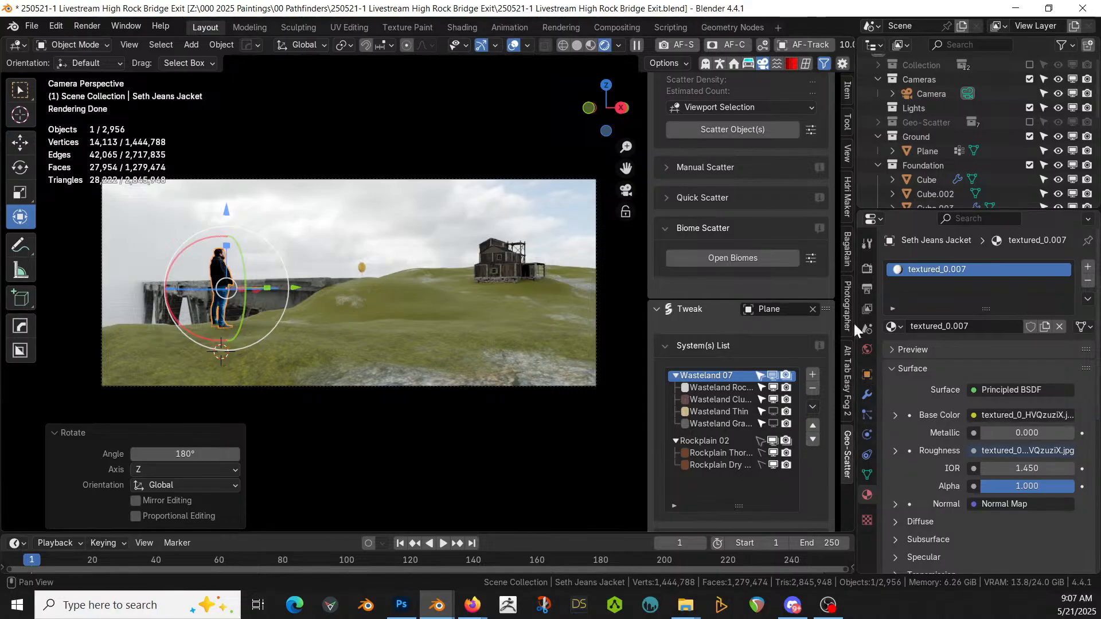
{"action": "left_click", "coordinate": [848, 298]}
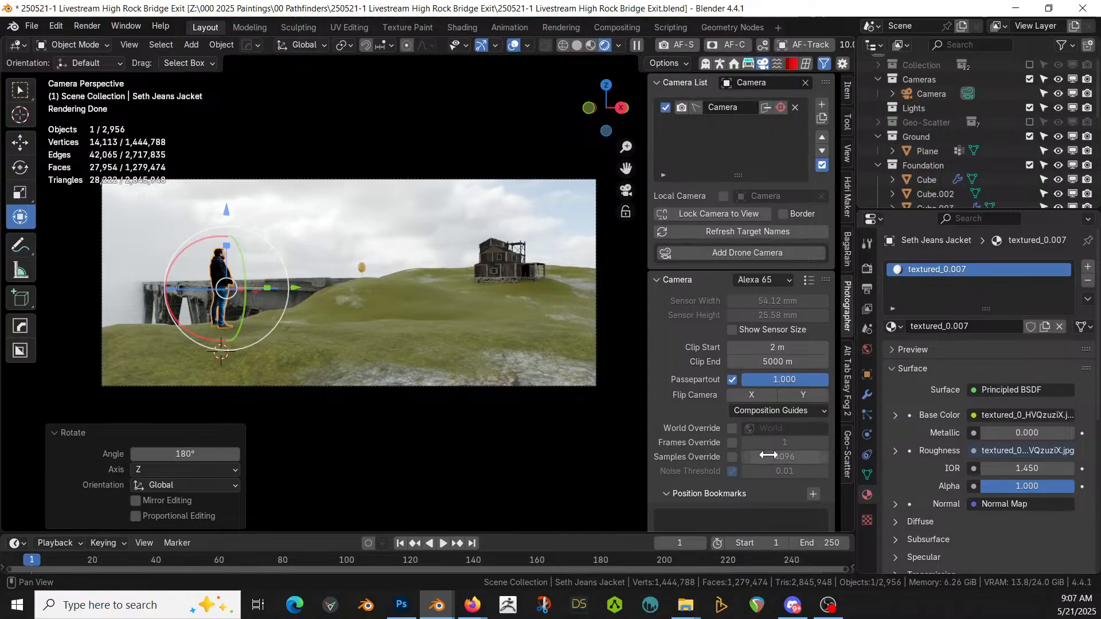
{"action": "scroll", "coordinate": [769, 455], "scroll_direction": "down", "scroll_amount": 8}
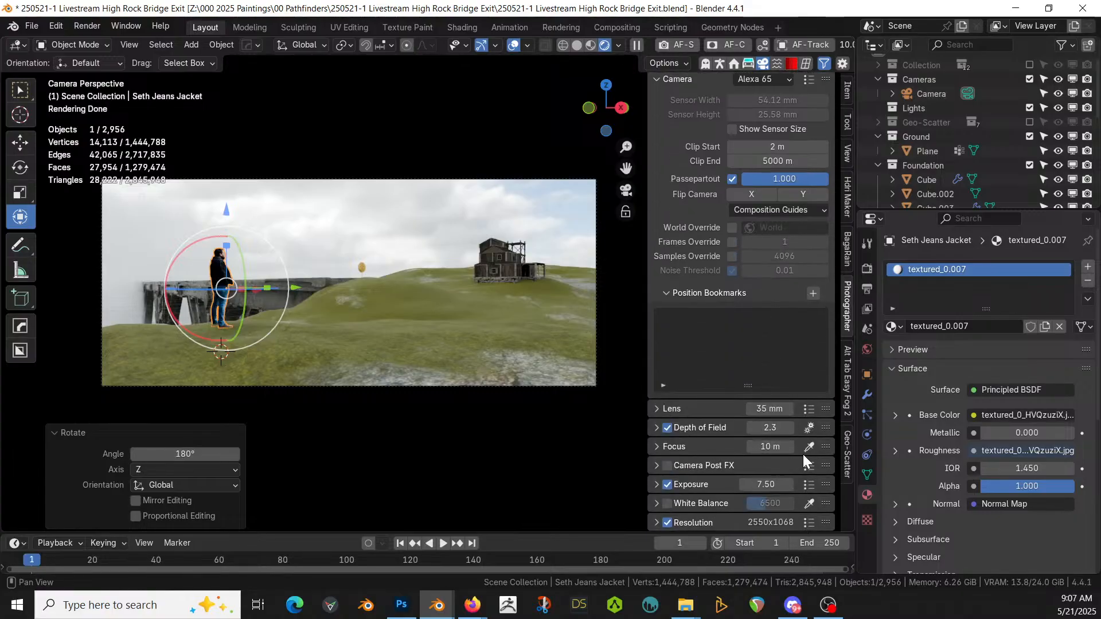
{"action": "left_click", "coordinate": [808, 447]}
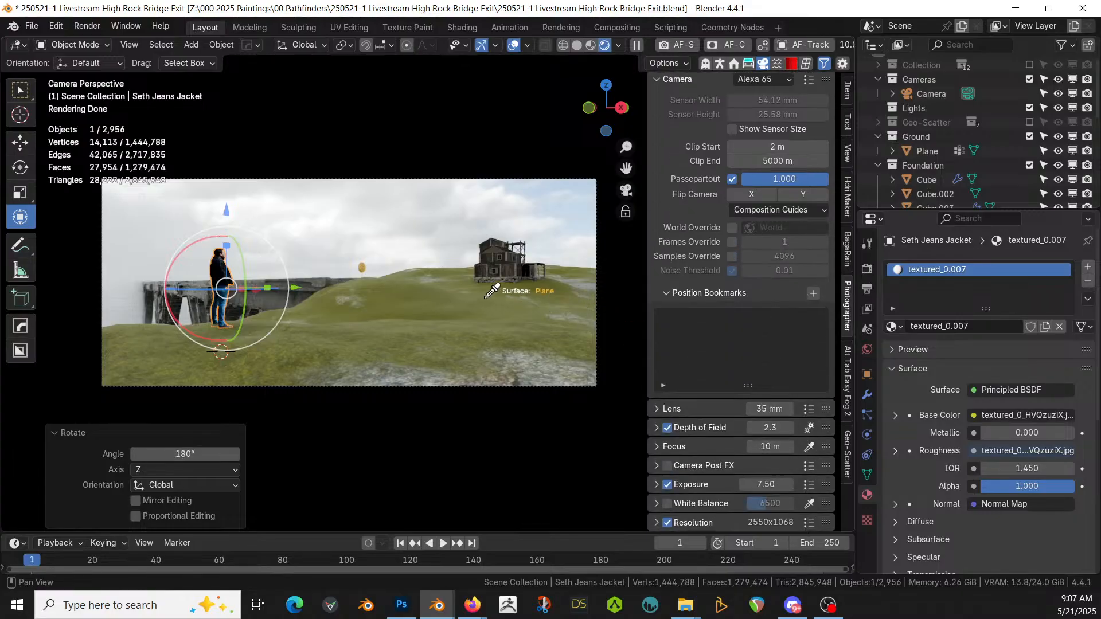
{"action": "left_click", "coordinate": [486, 266]}
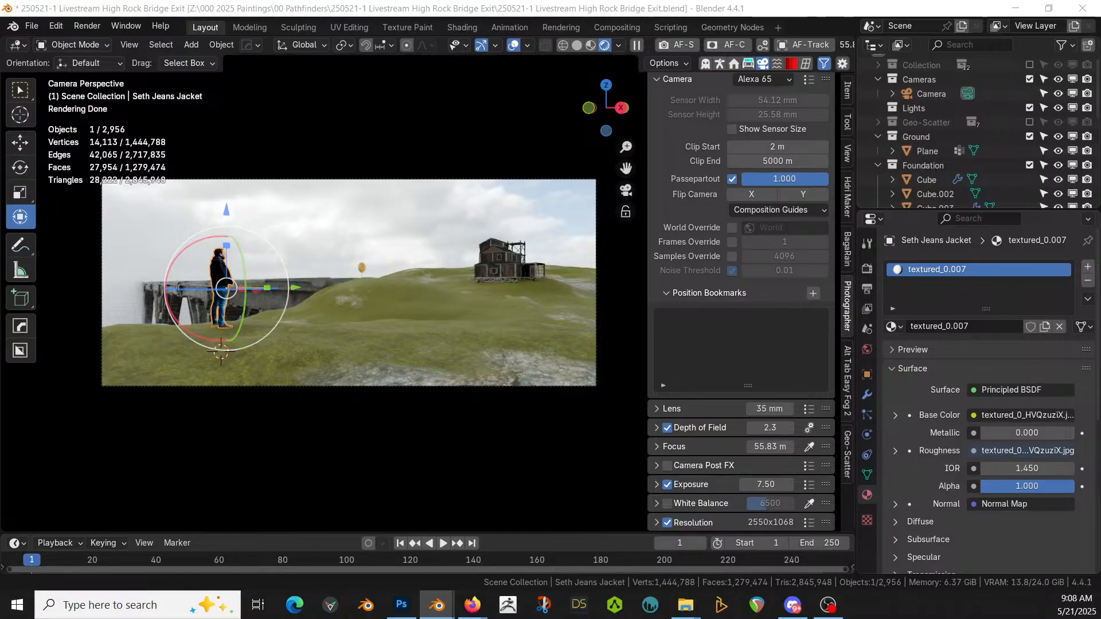
Step: Try the Stump 1 asset on the ground near the figure, lower it about 0.025 m along Z, and delete it
{"action": "left_click_drag", "start_coordinate": [1, 91], "coordinate": [166, 360]}
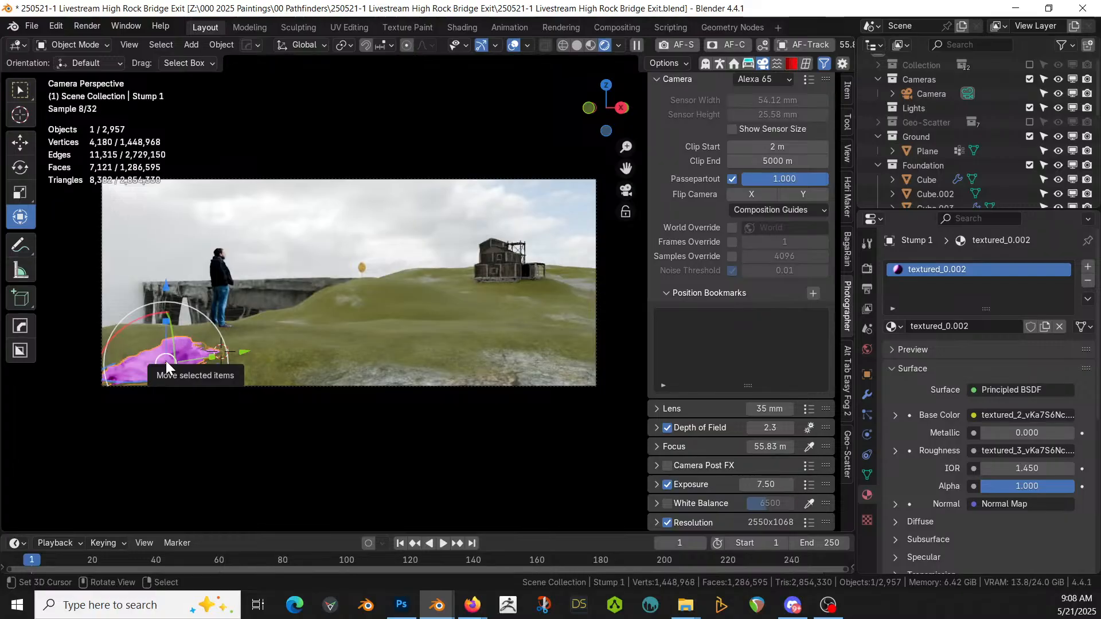
{"action": "key", "text": "KP_Decimal"}
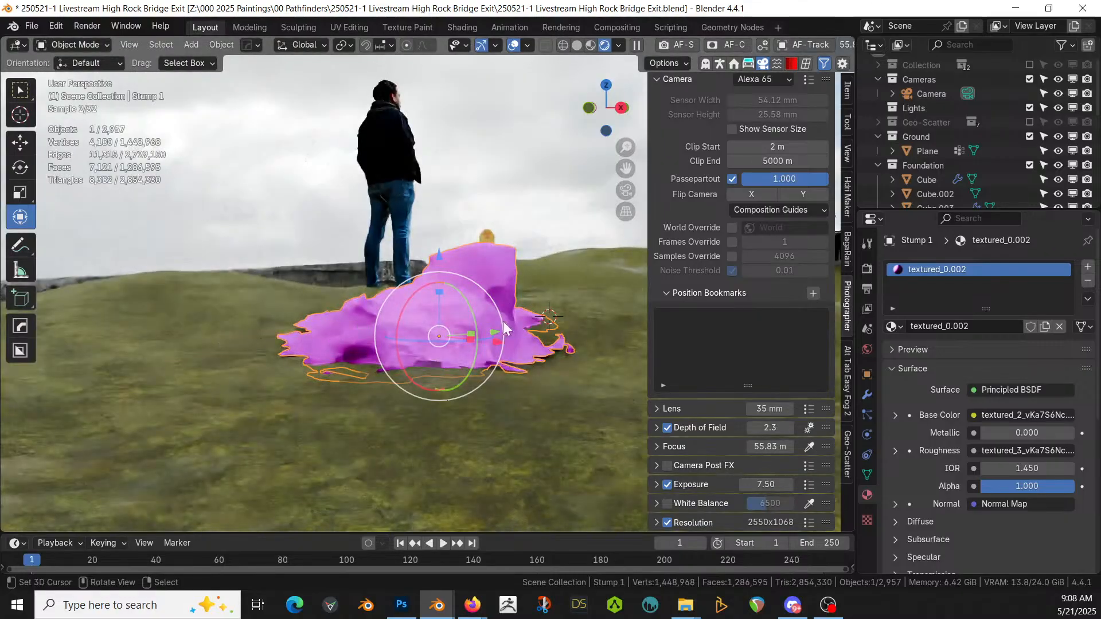
{"action": "key", "text": "g"}
{"action": "key", "text": "z"}
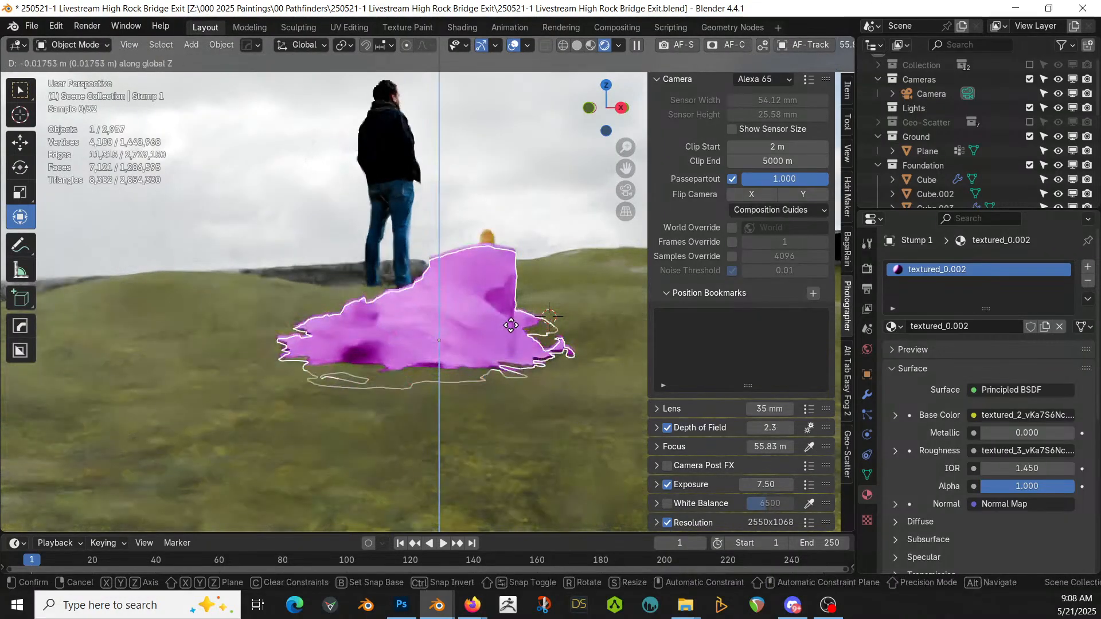
{"action": "left_click", "coordinate": [511, 327]}
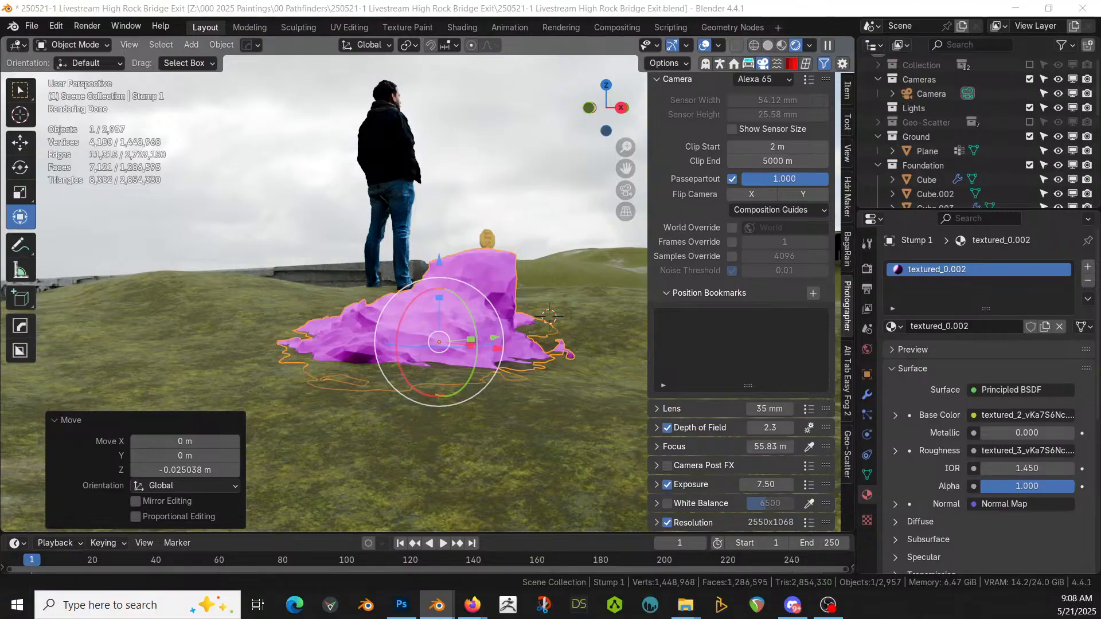
{"action": "left_click", "coordinate": [37, 25]}
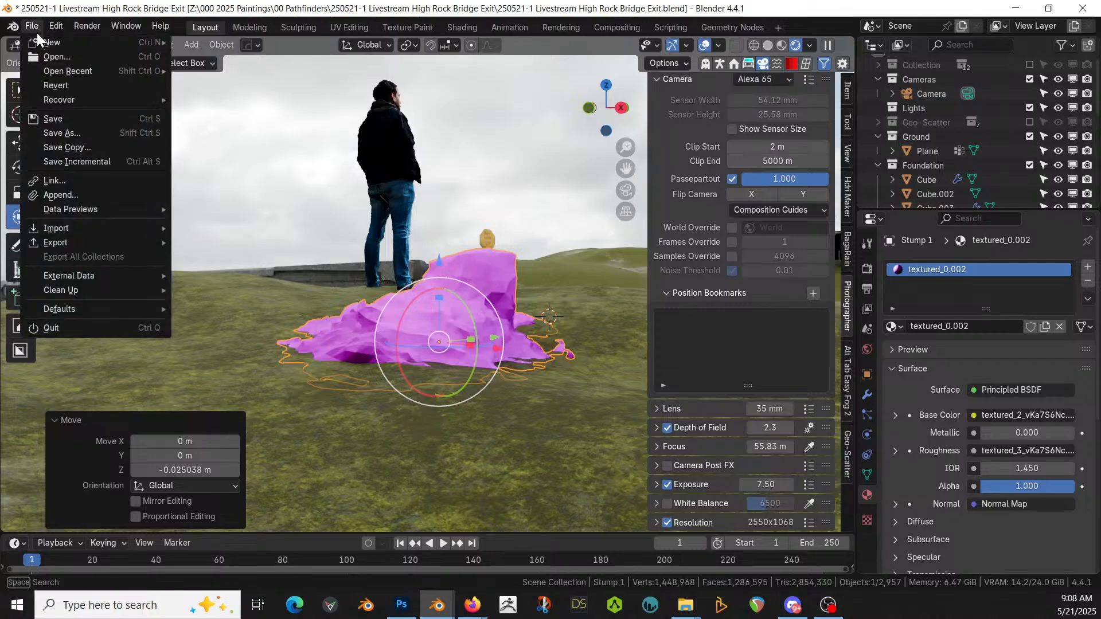
{"action": "mouse_move", "coordinate": [77, 276]}
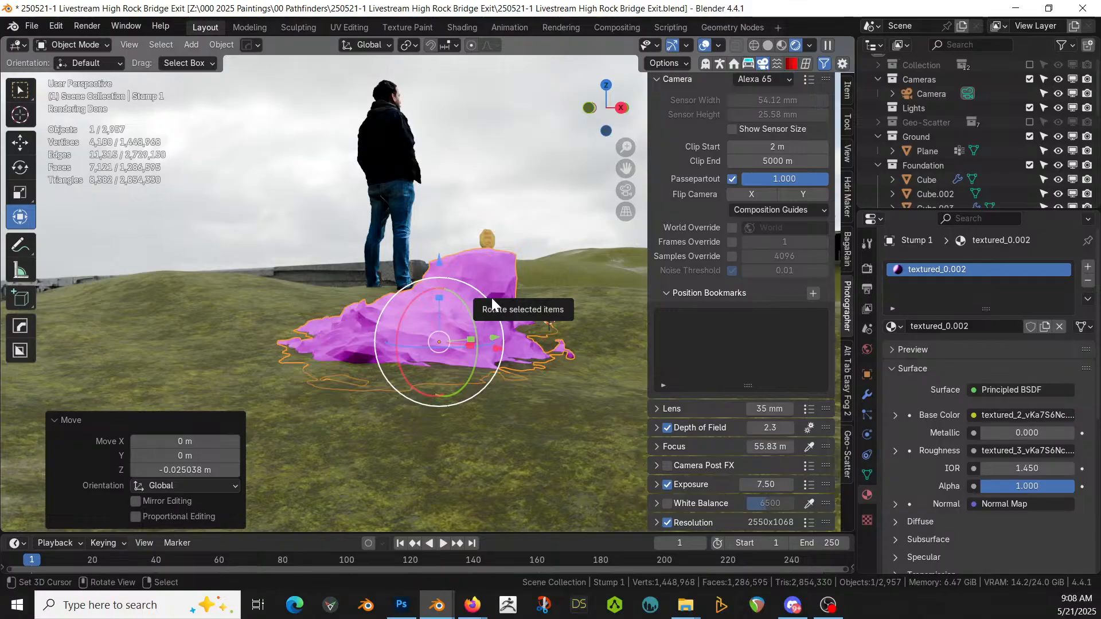
{"action": "key", "text": "Delete"}
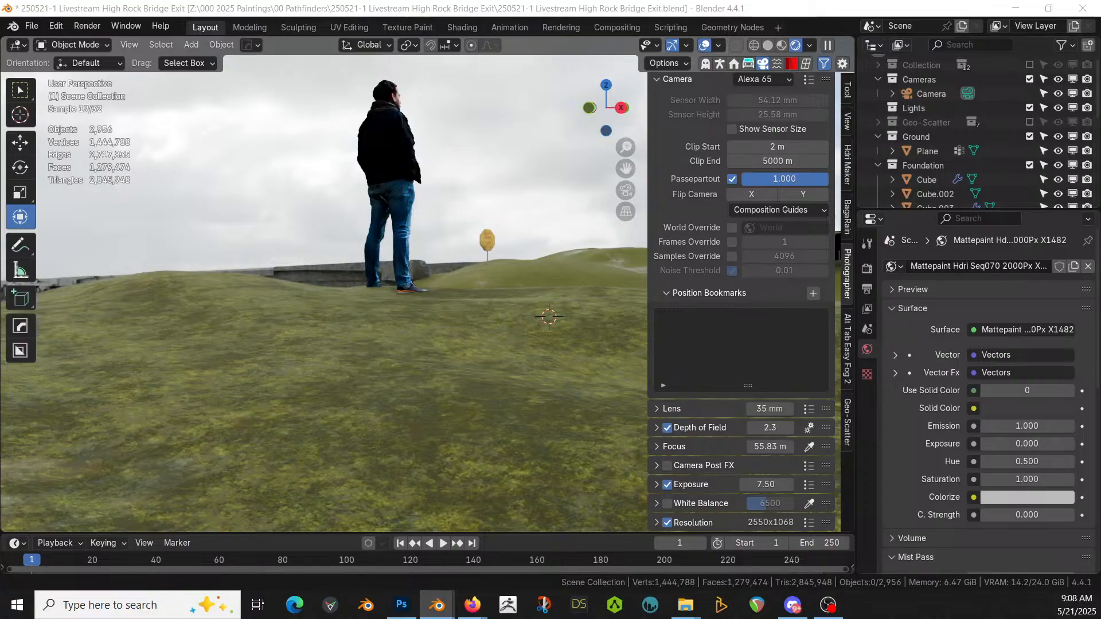
Step: Try the Two Stuemps and mossyrock4 assets on the foreground ground, deleting each one after viewing it
{"action": "left_click_drag", "start_coordinate": [622, 57], "coordinate": [401, 362]}
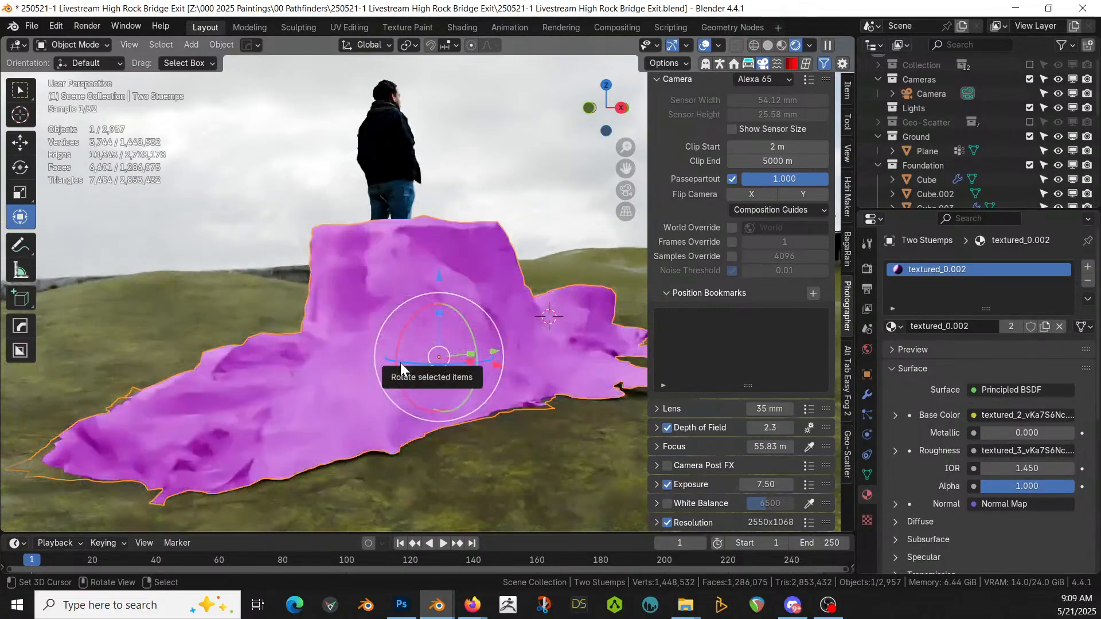
{"action": "key", "text": "Delete"}
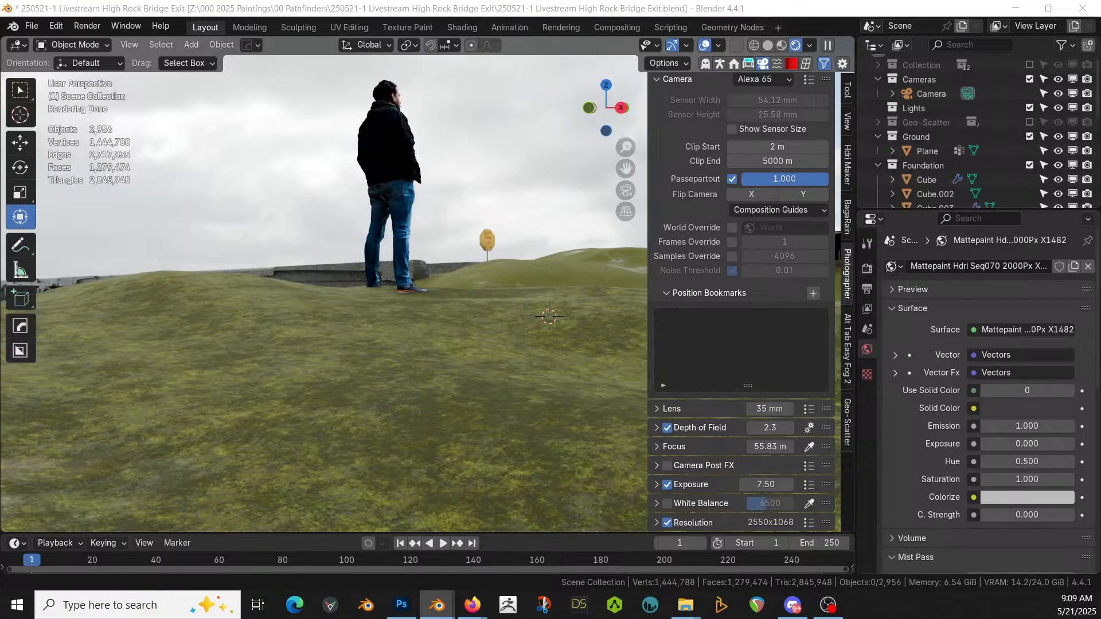
{"action": "left_click_drag", "start_coordinate": [153, 86], "coordinate": [370, 359]}
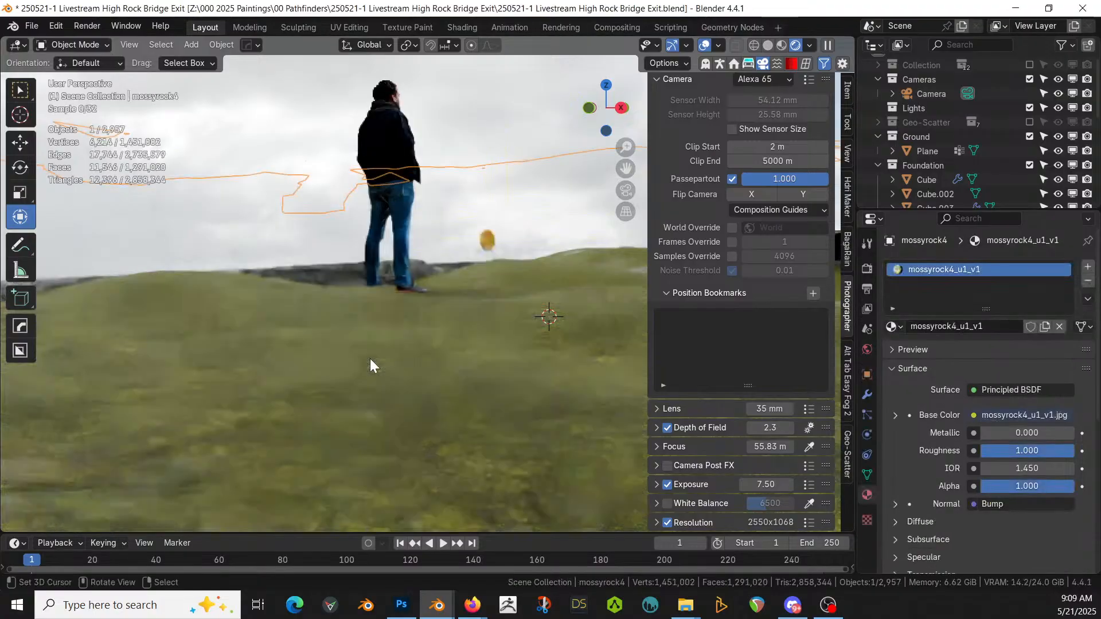
{"action": "key", "text": "KP_Decimal"}
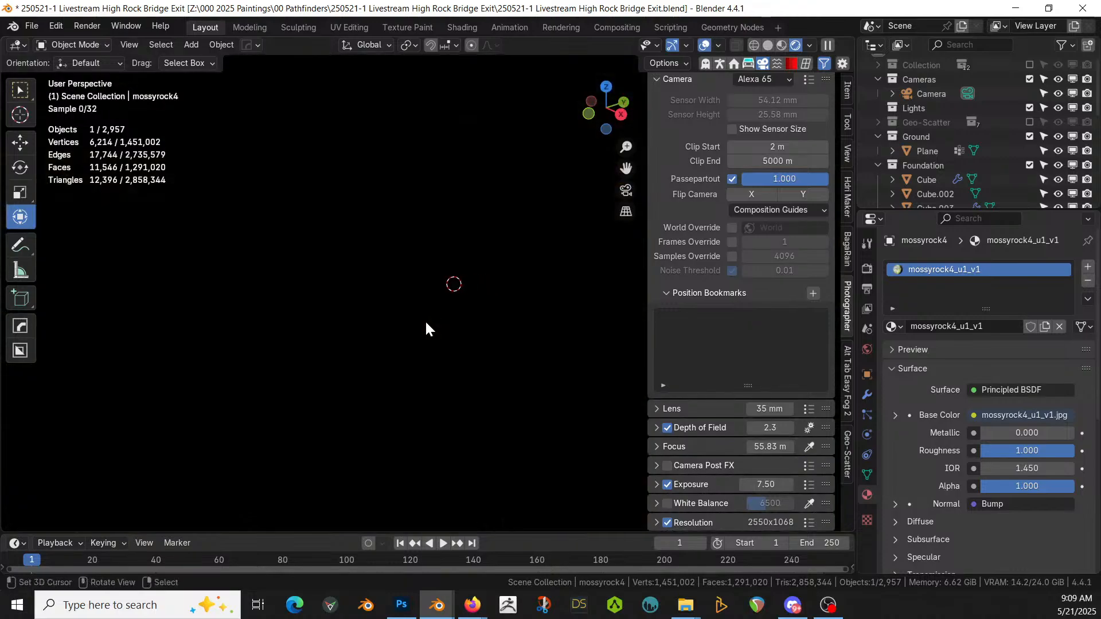
{"action": "scroll", "coordinate": [425, 320], "scroll_direction": "down", "scroll_amount": 6}
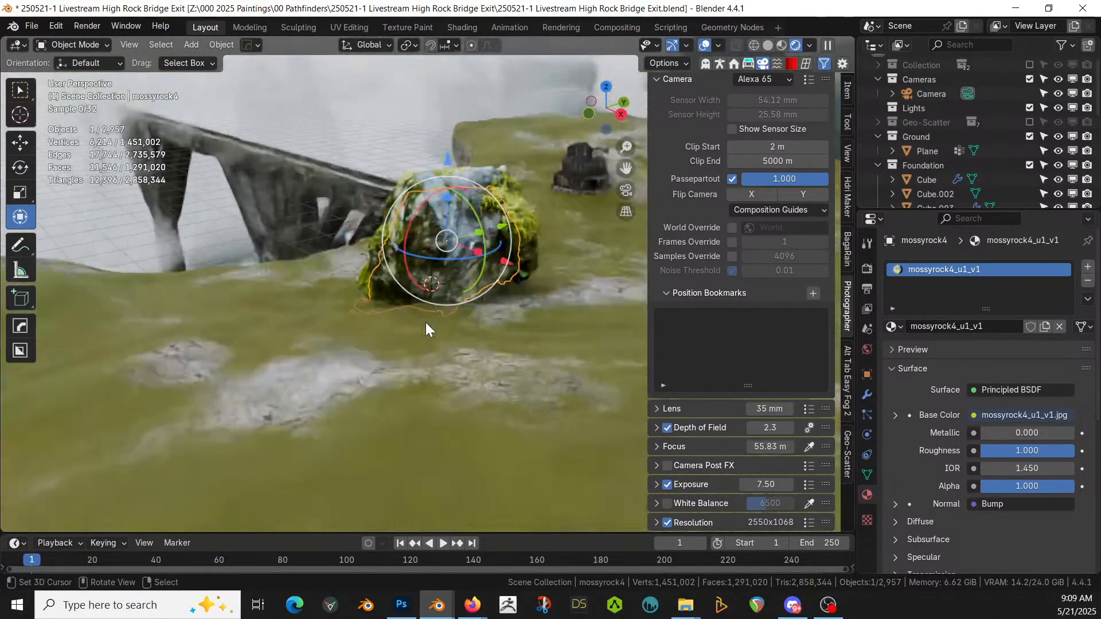
{"action": "key", "text": "x"}
{"action": "left_click", "coordinate": [460, 302]}
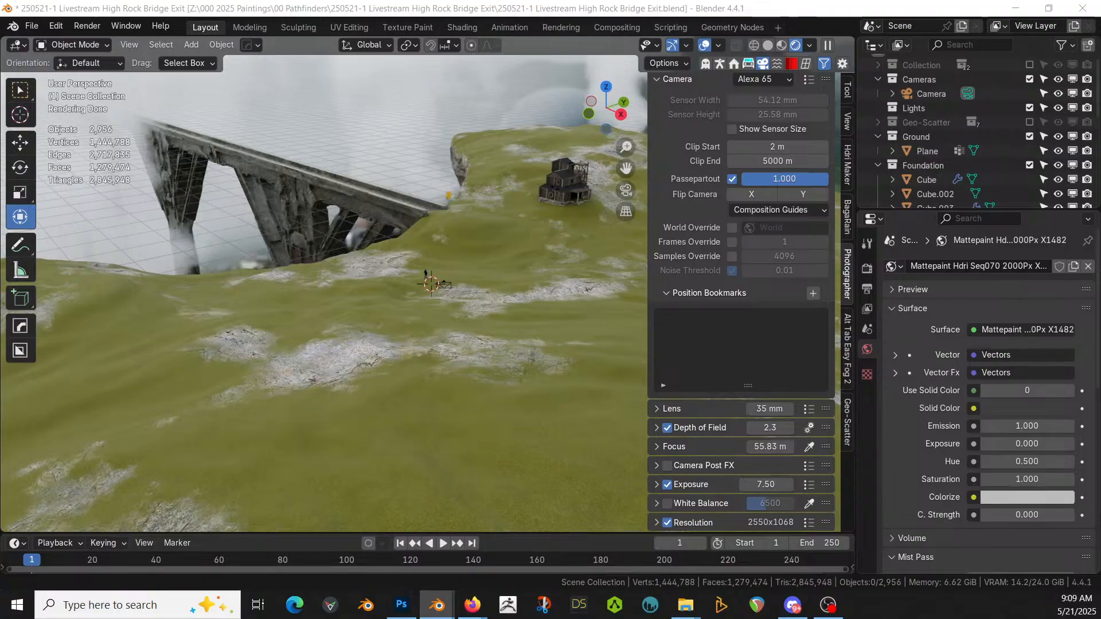
Step: Place the Boulderpile1 asset on the foreground ground and scale it uniformly to 0.335
{"action": "left_click_drag", "start_coordinate": [659, 278], "coordinate": [435, 305]}
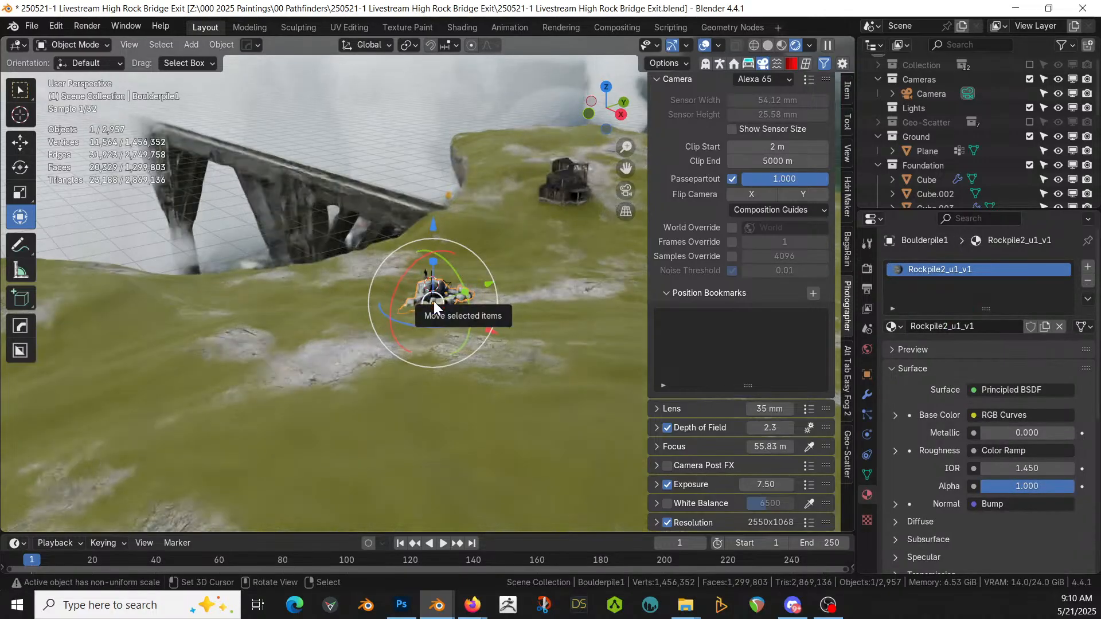
{"action": "scroll", "coordinate": [434, 301], "scroll_direction": "up", "scroll_amount": 4}
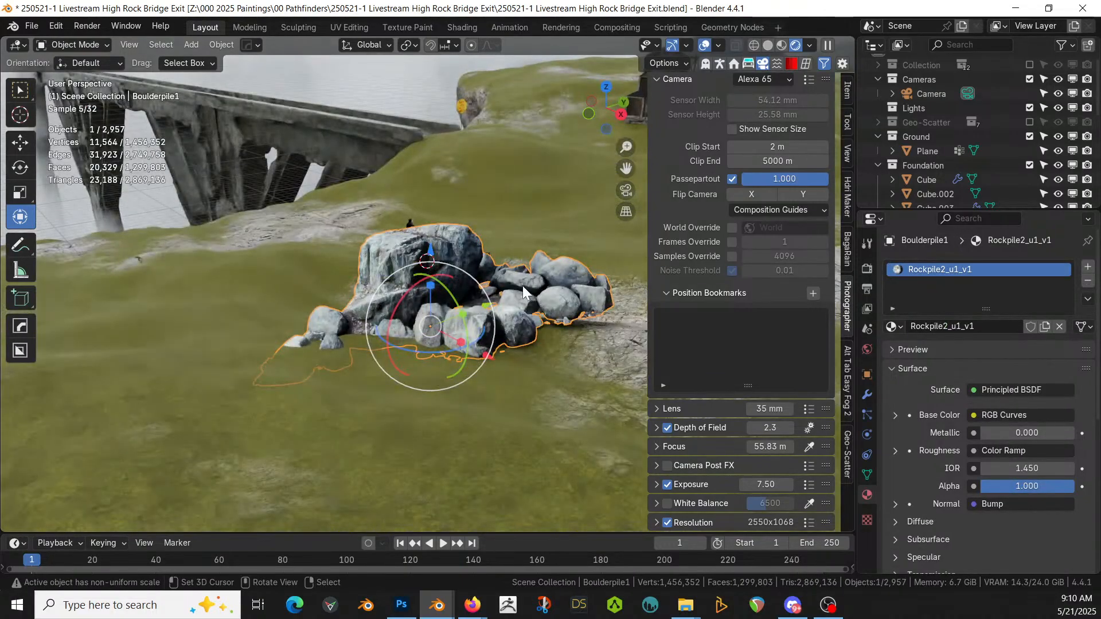
{"action": "key", "text": "s"}
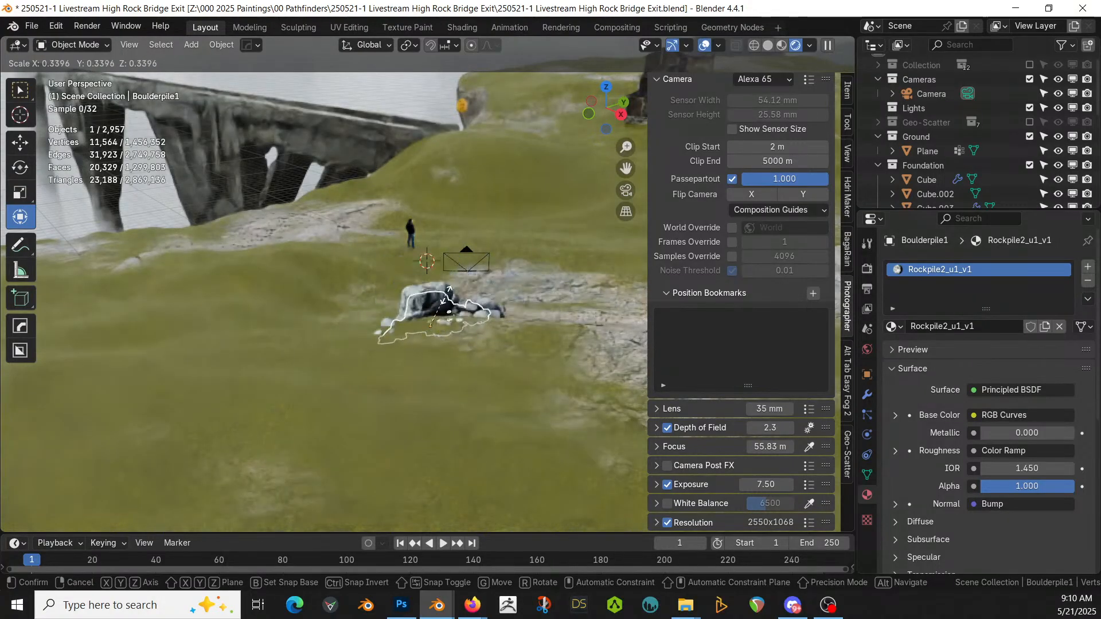
{"action": "left_click", "coordinate": [446, 295]}
Step: Move the boulder pile beside the figure by about -10.15 m in X and 8.39 m in Y, and lower it about 3.29 m
{"action": "key", "text": "KP_7"}
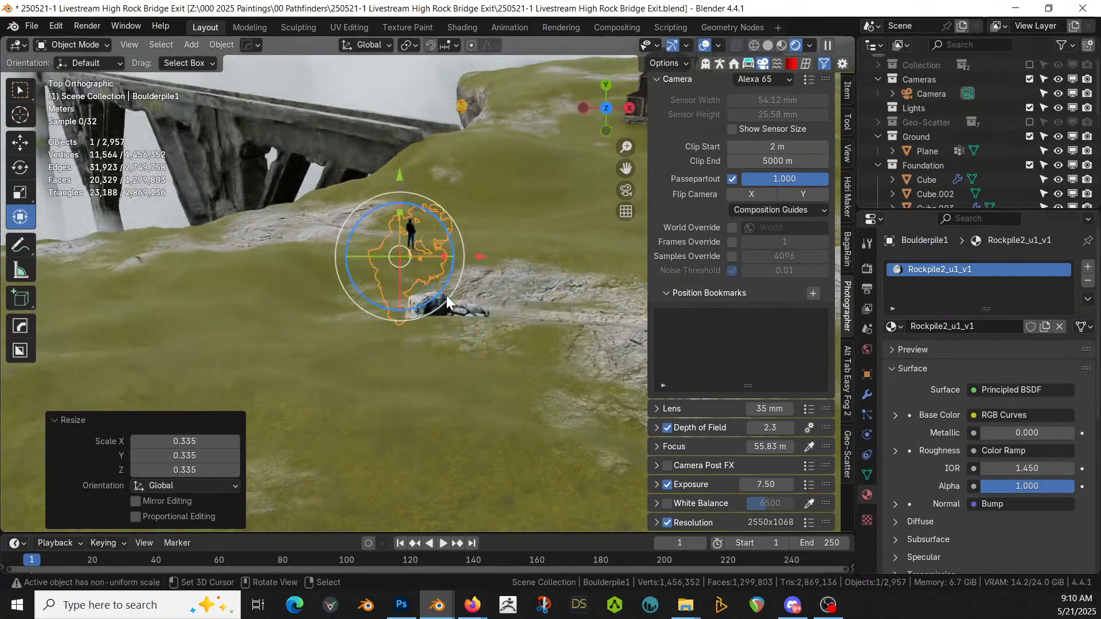
{"action": "scroll", "coordinate": [446, 295], "scroll_direction": "down", "scroll_amount": 3}
{"action": "middle_click_drag", "start_coordinate": [459, 297], "coordinate": [467, 421], "text": "shift"}
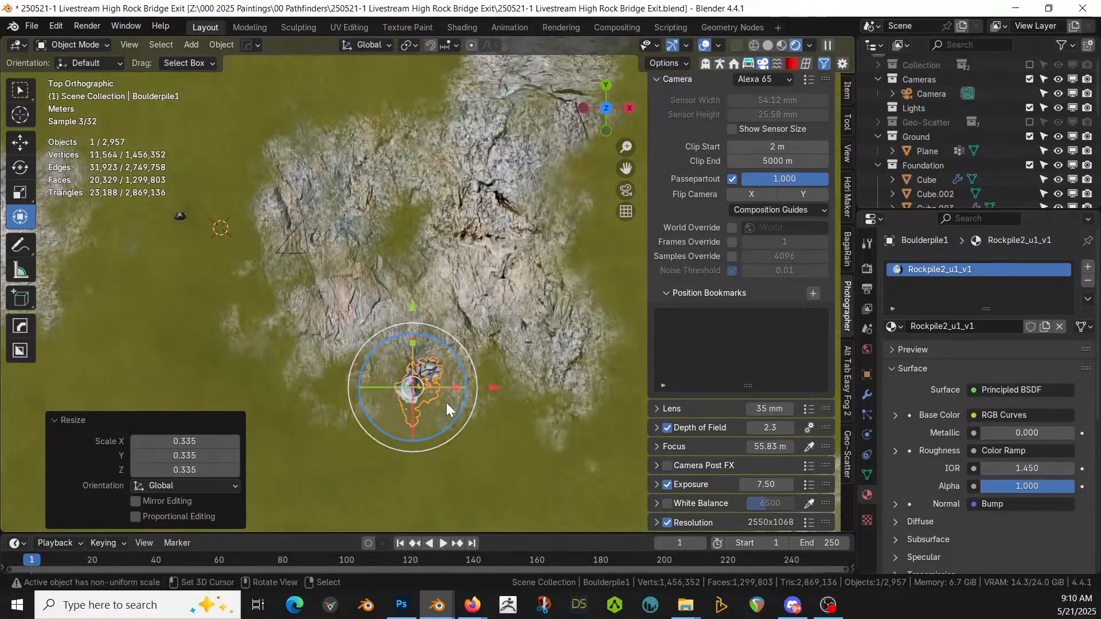
{"action": "key", "text": "g"}
{"action": "left_click", "coordinate": [251, 250]}
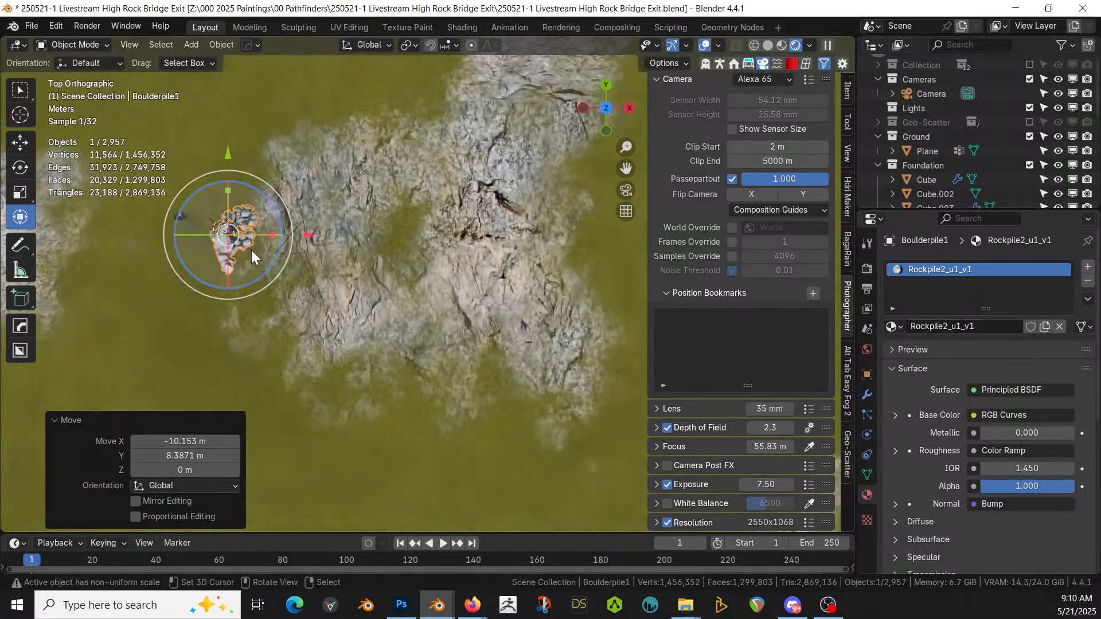
{"action": "key", "text": "KP_Decimal"}
{"action": "middle_click_drag", "start_coordinate": [251, 250], "coordinate": [413, 244]}
{"action": "left_click_drag", "start_coordinate": [424, 273], "coordinate": [442, 444]}
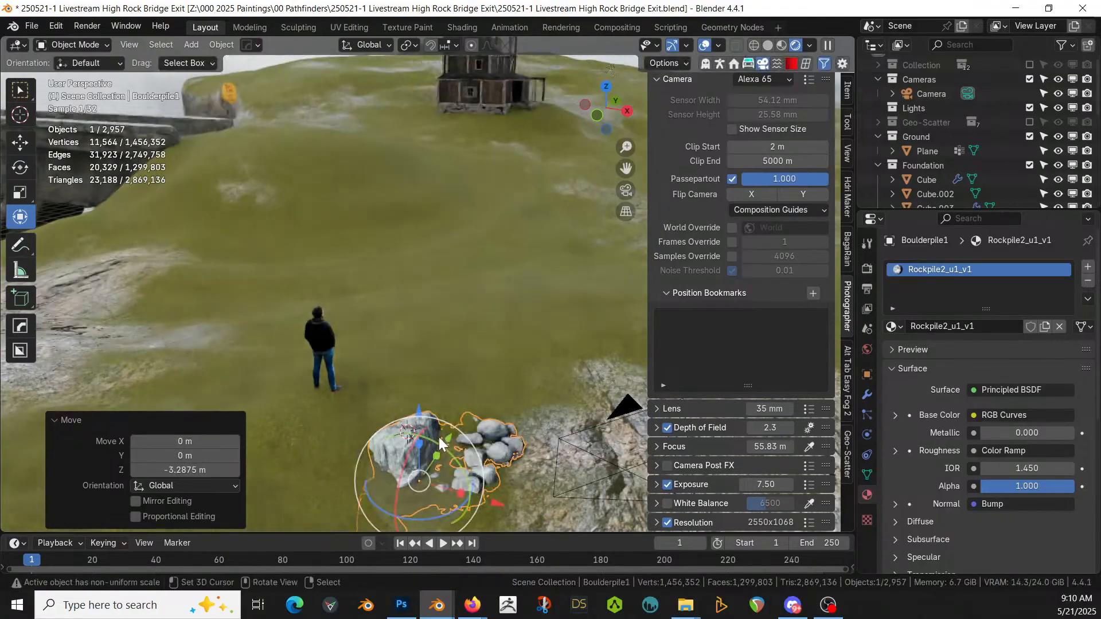
{"action": "key", "text": "KP_0"}
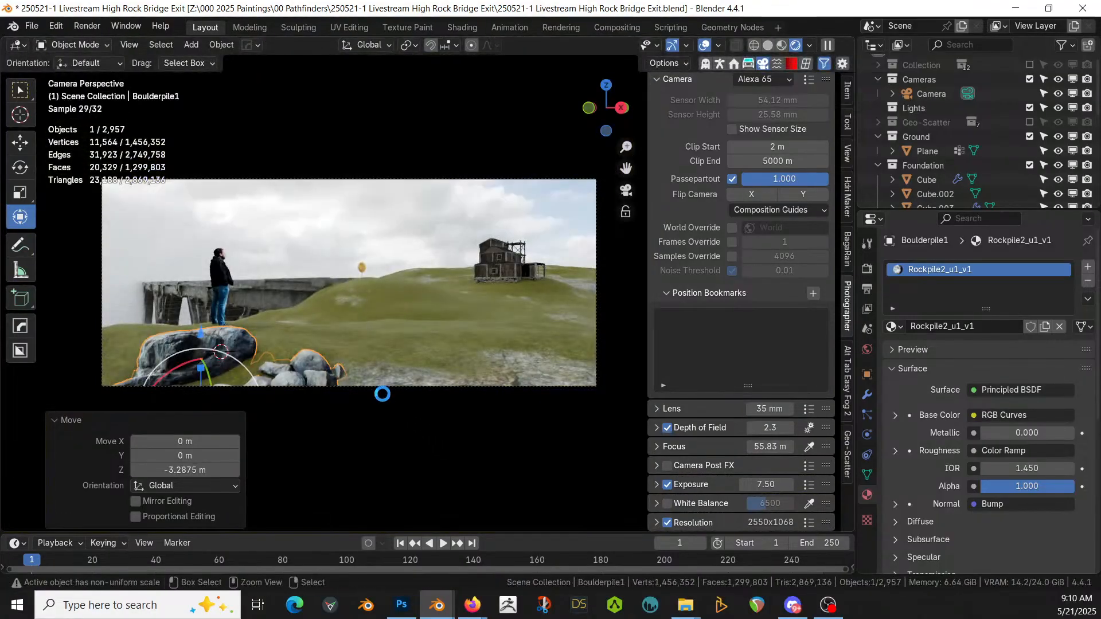
Step: Move the boulder pile into the Foundation collection and save the file before and after the change
{"action": "key", "text": "ctrl+s"}
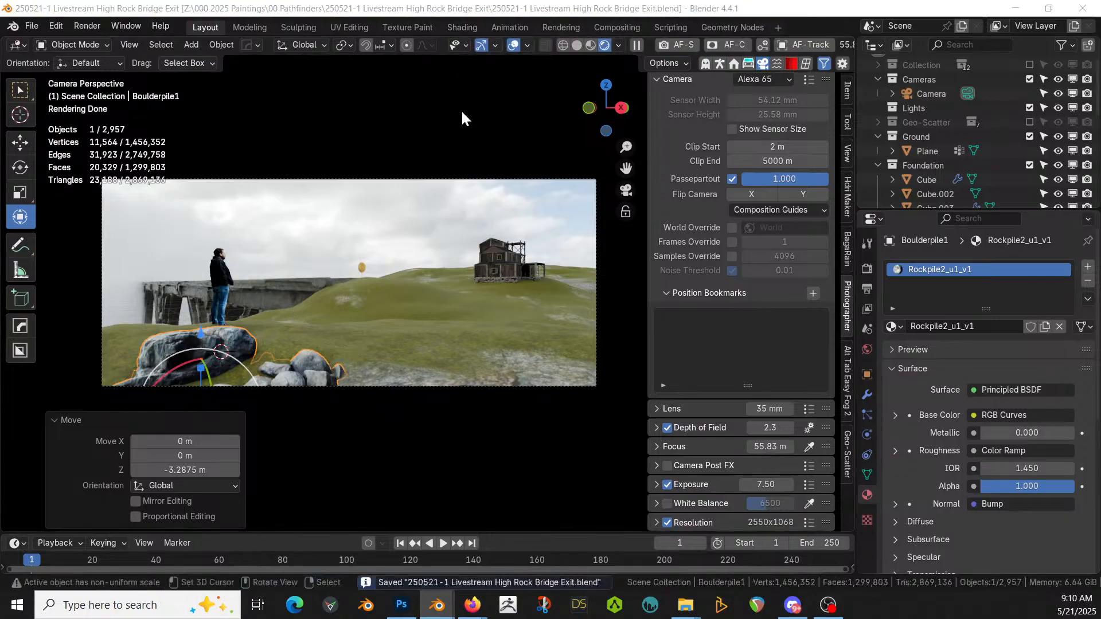
{"action": "key", "text": "m"}
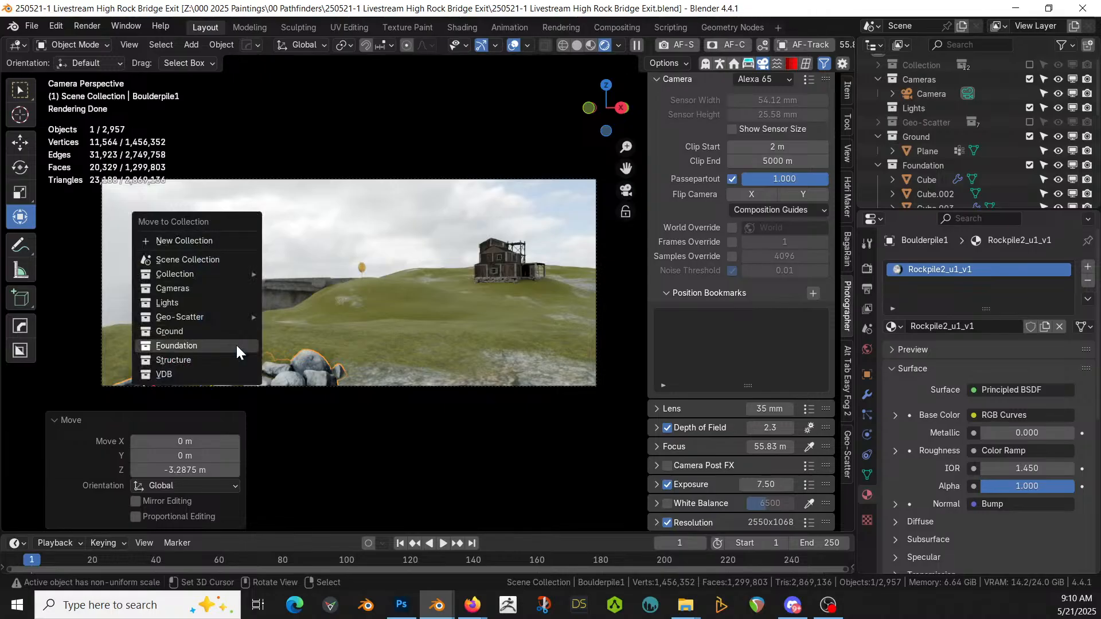
{"action": "left_click", "coordinate": [236, 346]}
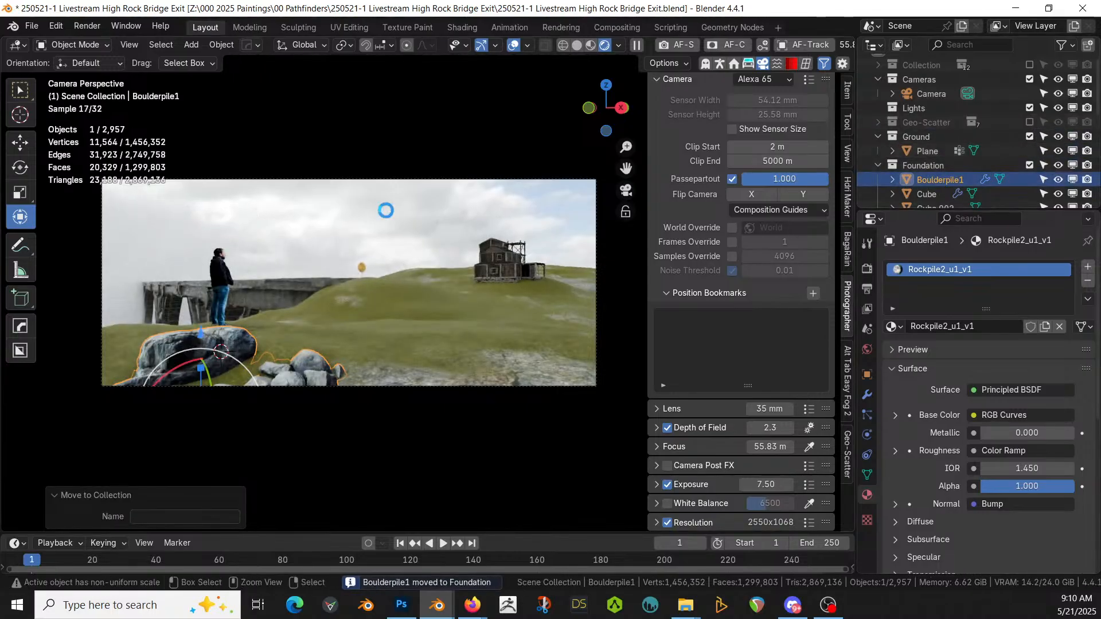
{"action": "key", "text": "ctrl+s"}
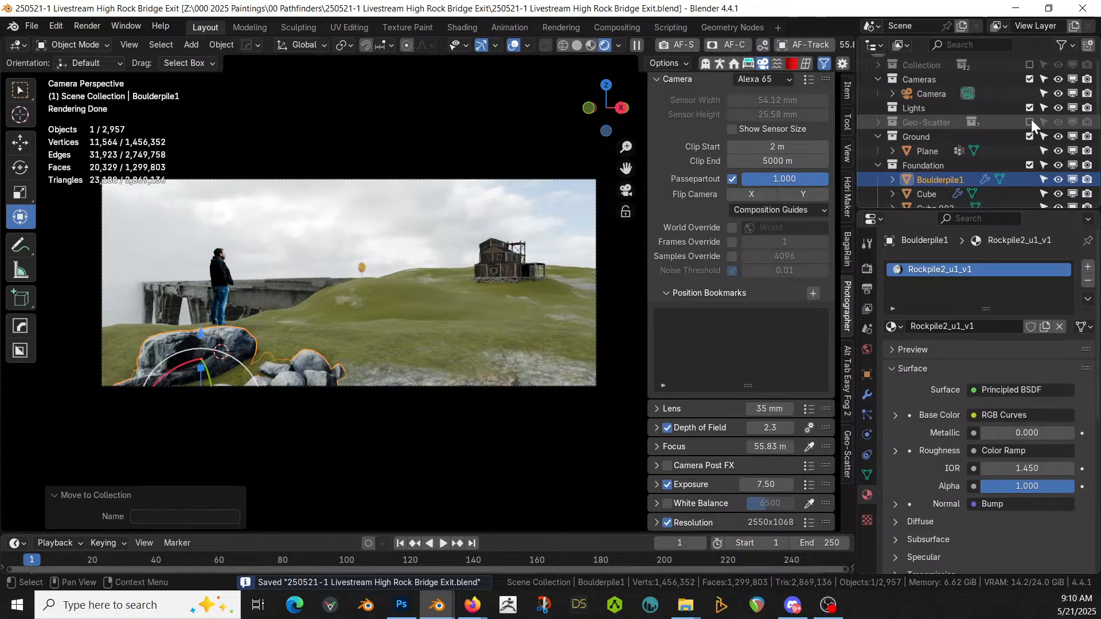
Step: Enable the Geo-Scatter collection, select the ground plane, and inspect the scattered foreground around the boulders
{"action": "left_click", "coordinate": [1031, 119]}
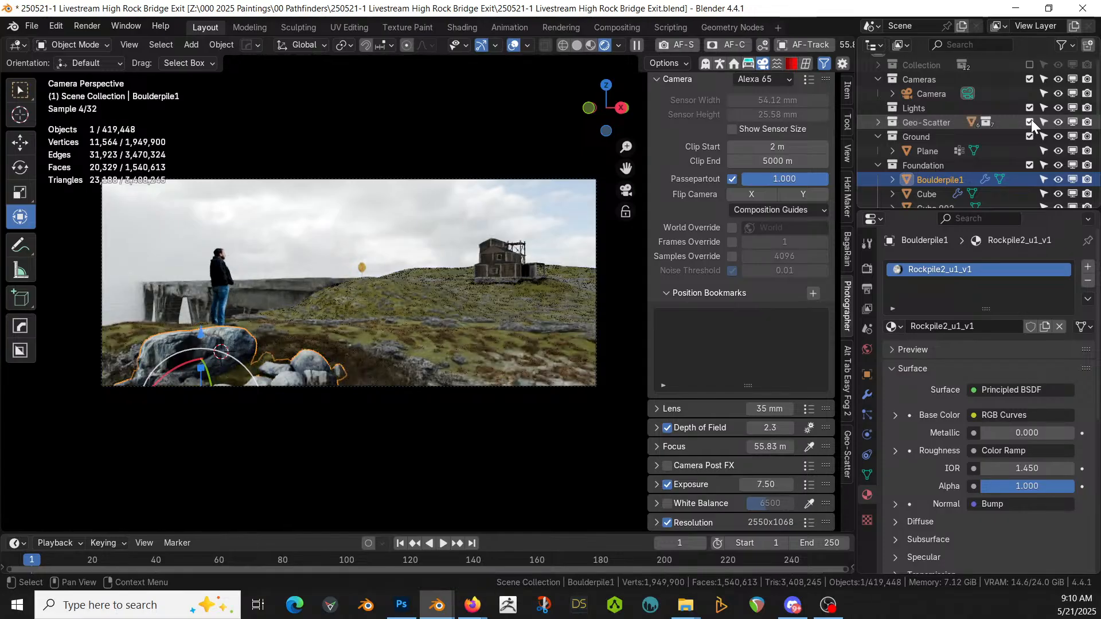
{"action": "left_click", "coordinate": [465, 451]}
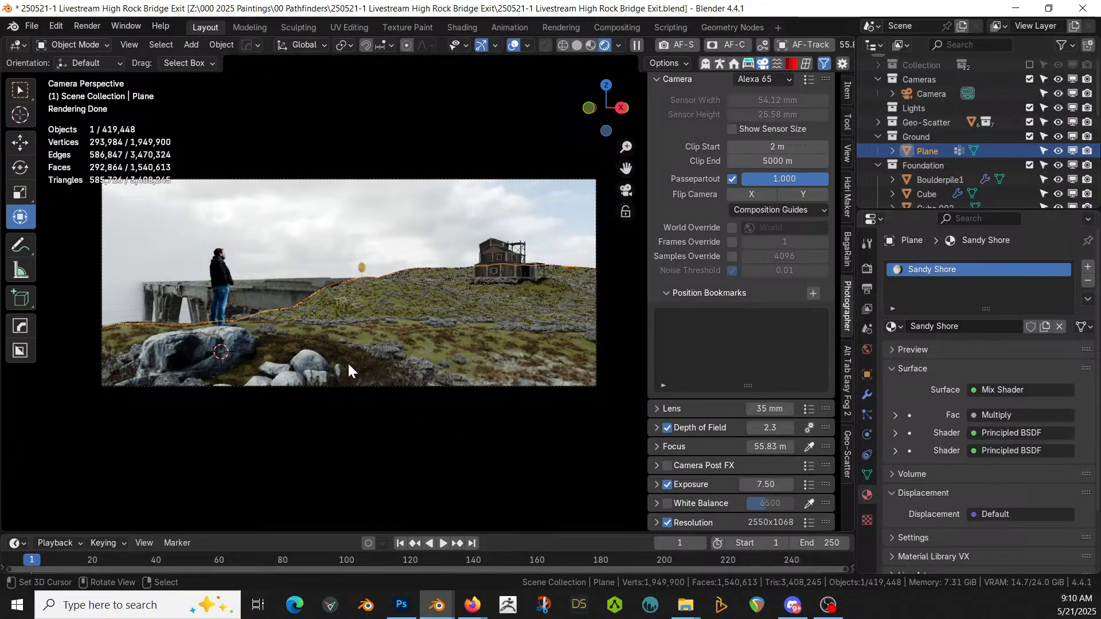
{"action": "middle_click_drag", "start_coordinate": [377, 411], "coordinate": [370, 414]}
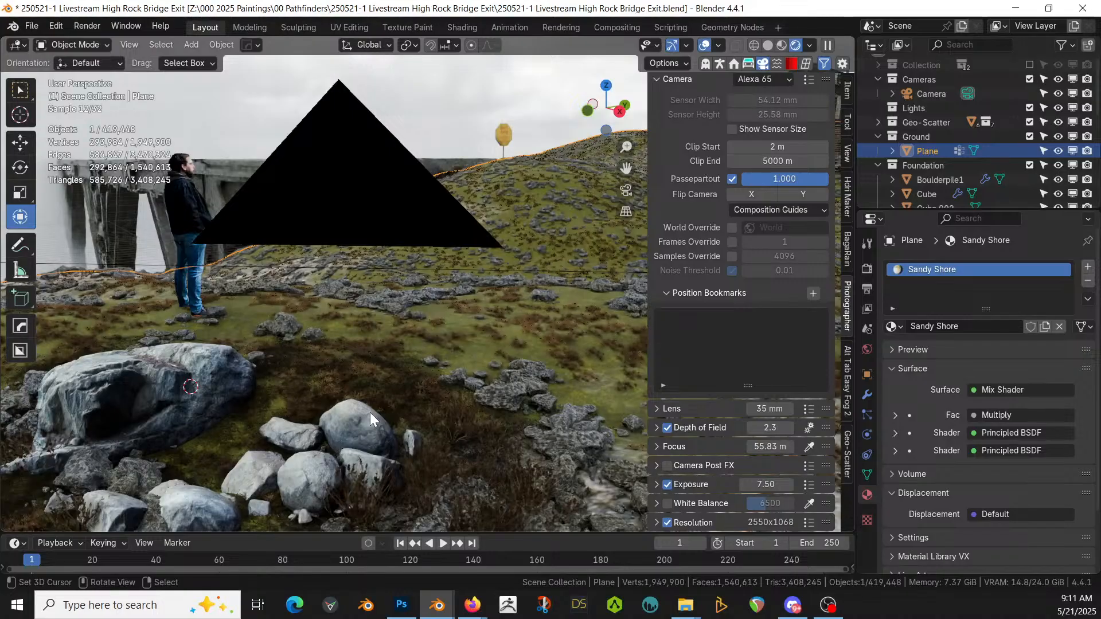
Step: Make a linked duplicate of the boulder pile, offset 2.118 m in X and 3.238 m in Y, and exclude the Geo-Scatter collection from the view layer
{"action": "scroll", "coordinate": [370, 411], "scroll_direction": "down", "scroll_amount": 3}
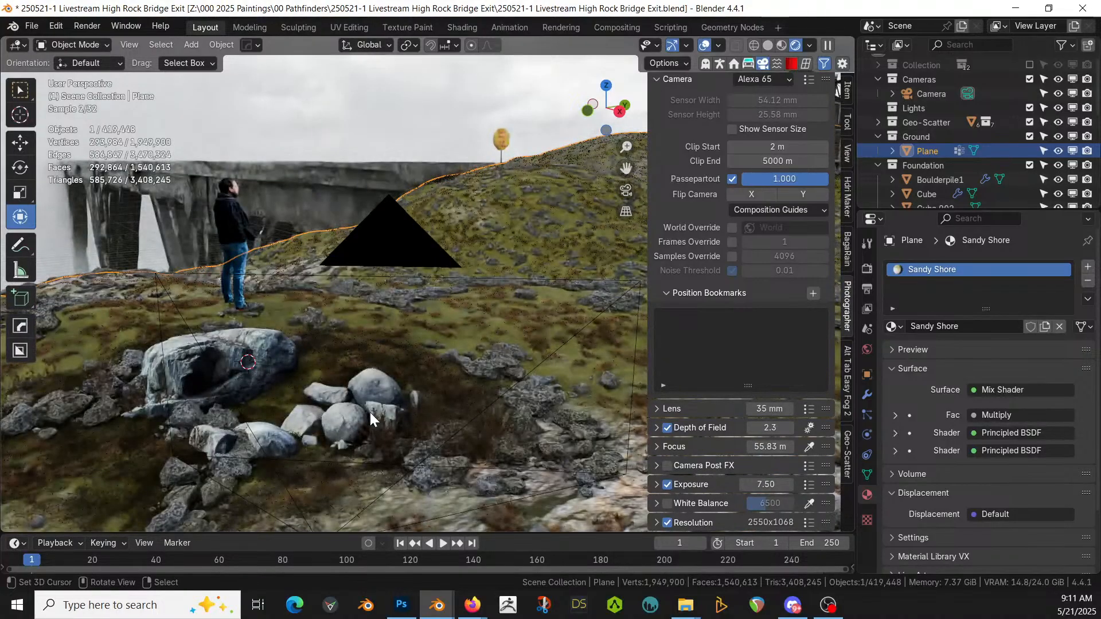
{"action": "key", "text": "KP_7"}
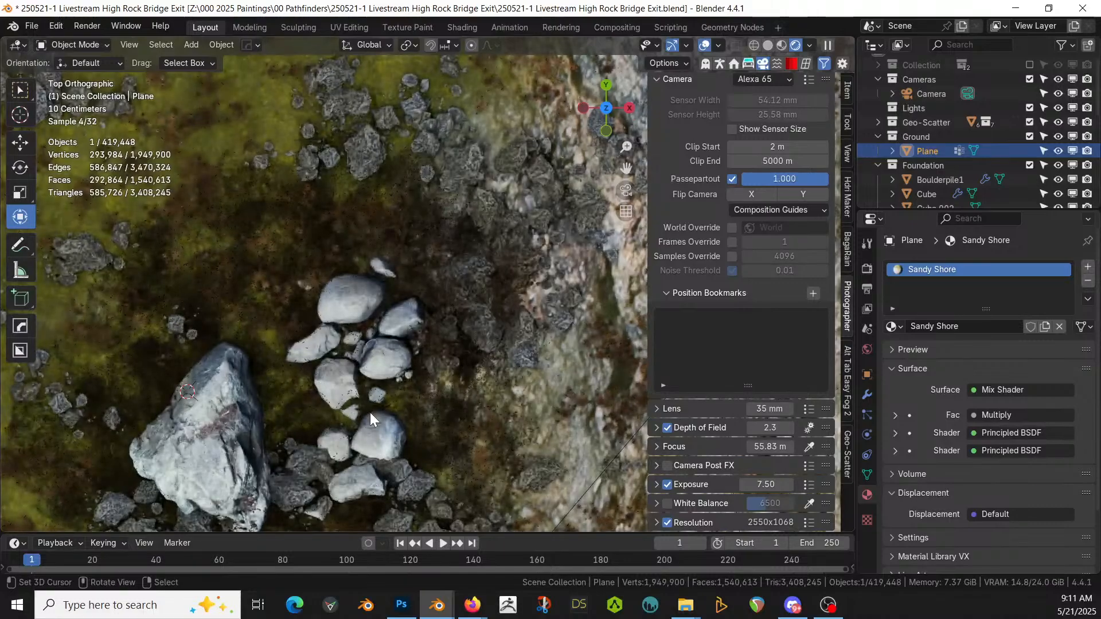
{"action": "scroll", "coordinate": [370, 412], "scroll_direction": "down", "scroll_amount": 2}
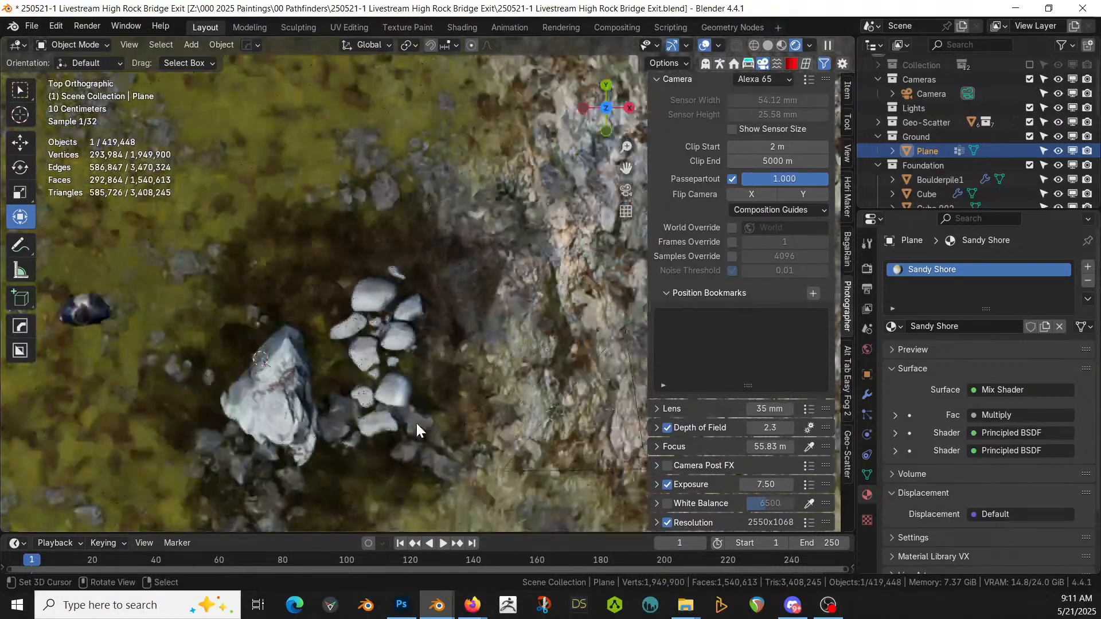
{"action": "left_click", "coordinate": [281, 386]}
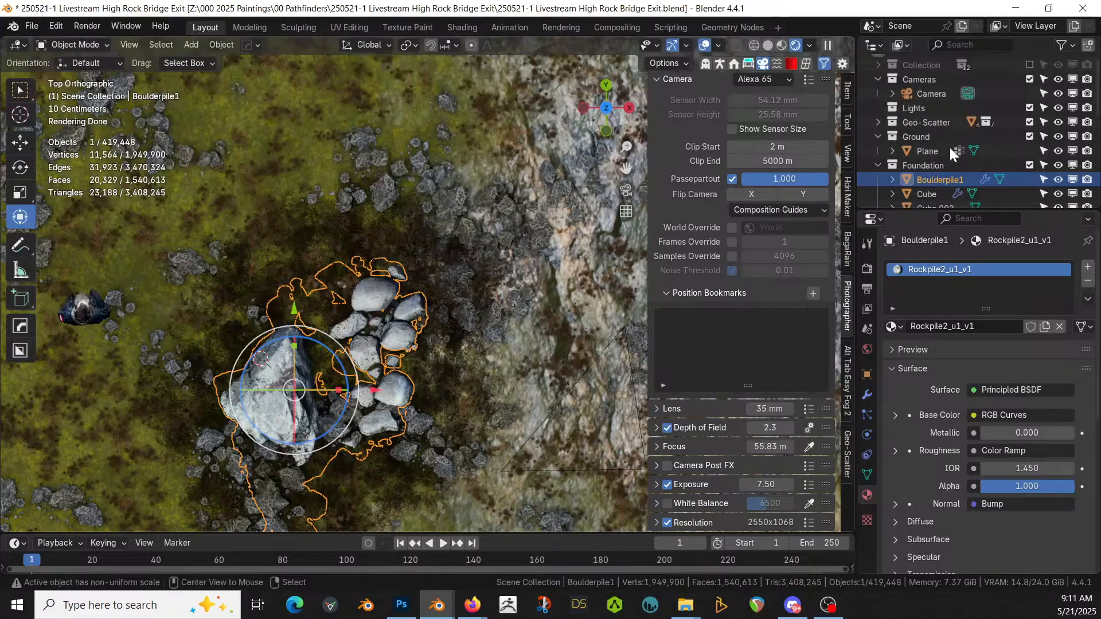
{"action": "key", "text": "shift+d"}
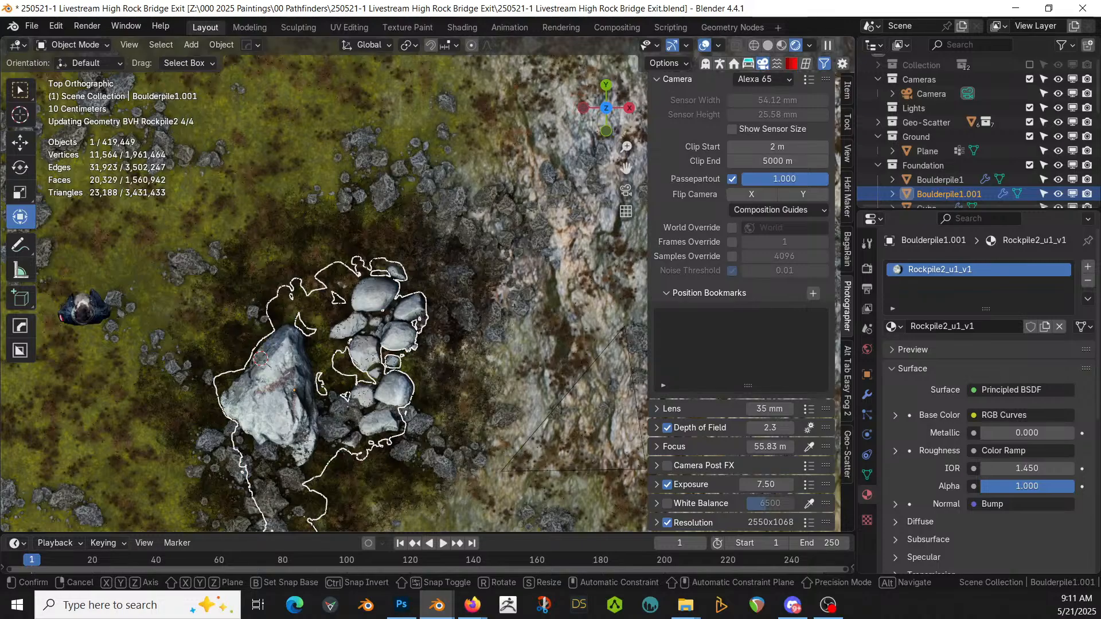
{"action": "left_click", "coordinate": [1030, 119]}
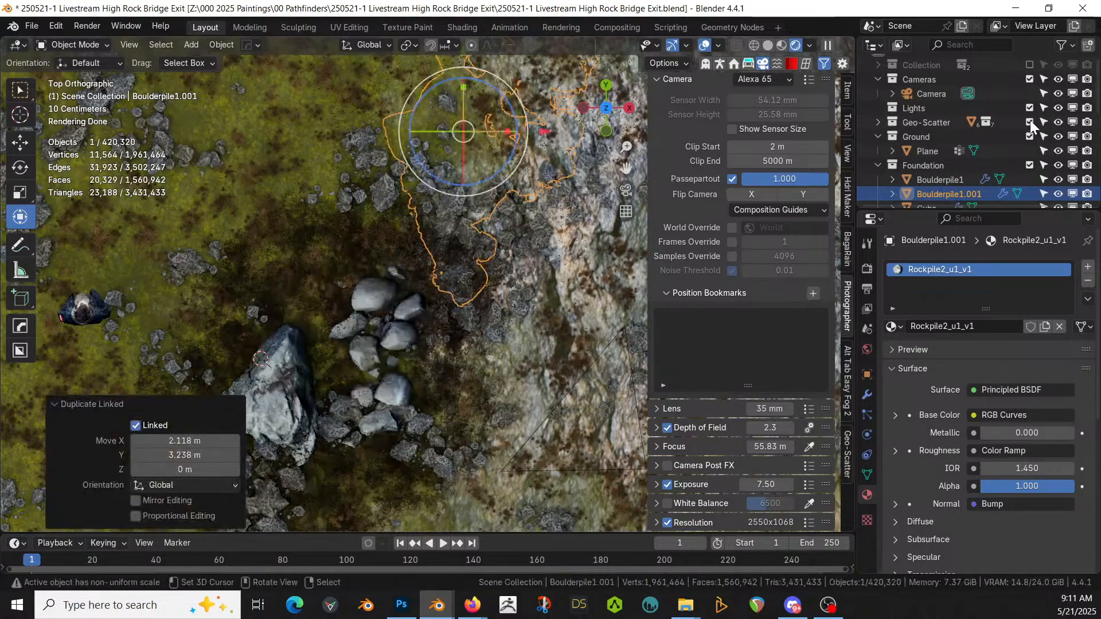
{"action": "left_click", "coordinate": [1030, 122]}
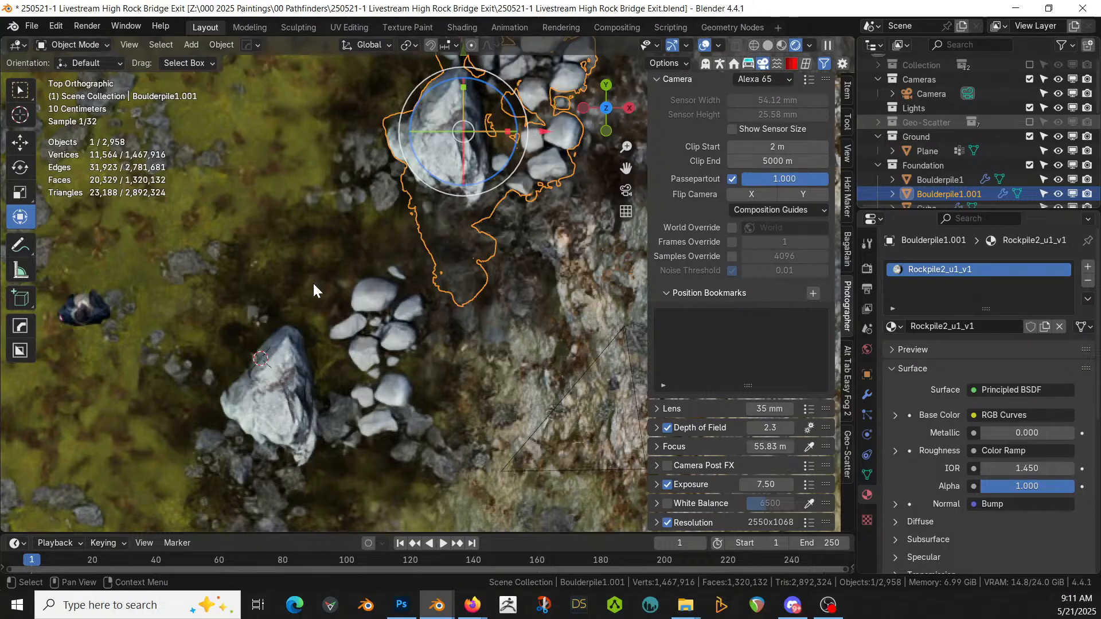
Step: Scale the duplicated boulder pile uniformly to 0.765 and rotate it 101° about the Z axis
{"action": "middle_click_drag", "start_coordinate": [312, 281], "coordinate": [342, 264]}
{"action": "middle_click_drag", "start_coordinate": [404, 319], "coordinate": [519, 309]}
{"action": "key", "text": "s"}
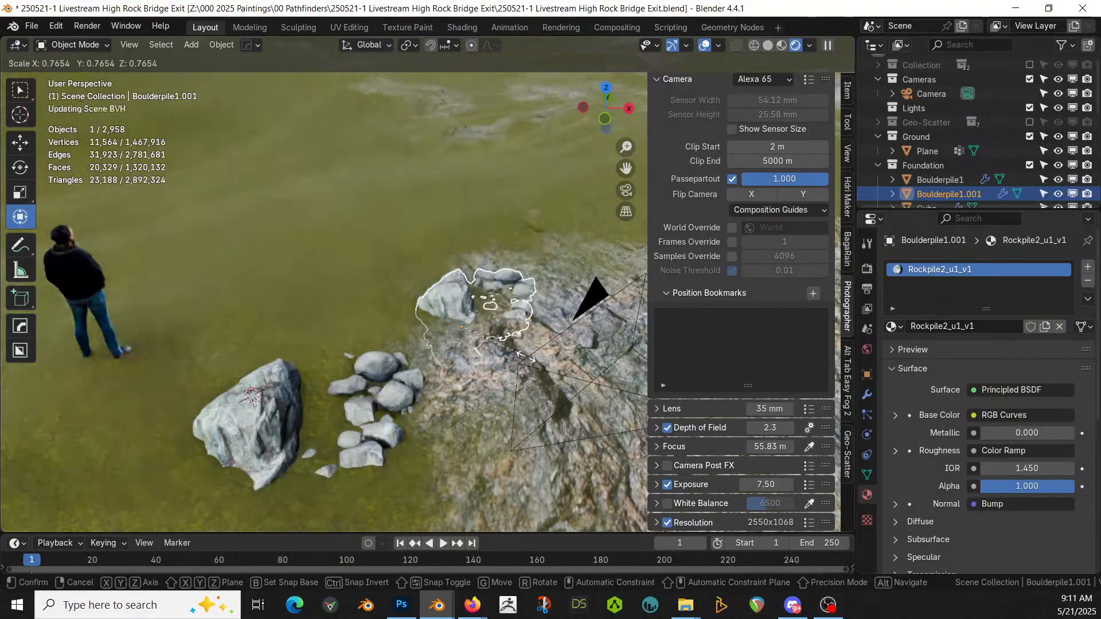
{"action": "left_click", "coordinate": [526, 357]}
{"action": "key", "text": "KP_7"}
{"action": "key", "text": "r"}
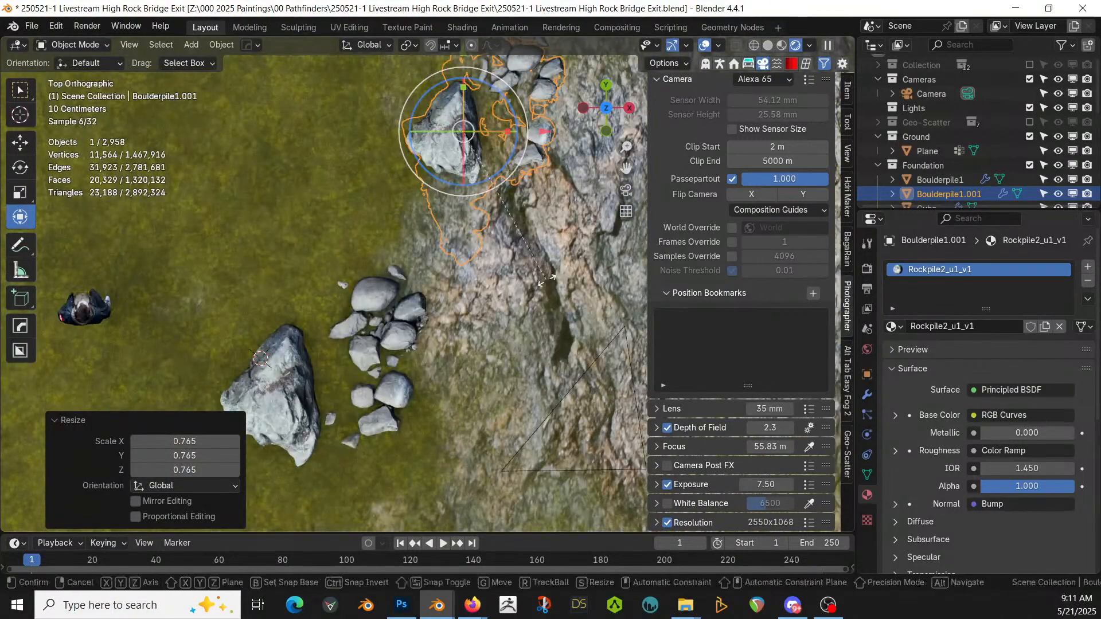
{"action": "key", "text": "z"}
{"action": "left_click", "coordinate": [547, 60]}
Step: Move the duplicated boulder pile about -0.50 m in X and -1.17 m in Y, and refine it from the camera view by 0.60 m in Y and 0.44 m in X
{"action": "key", "text": "g"}
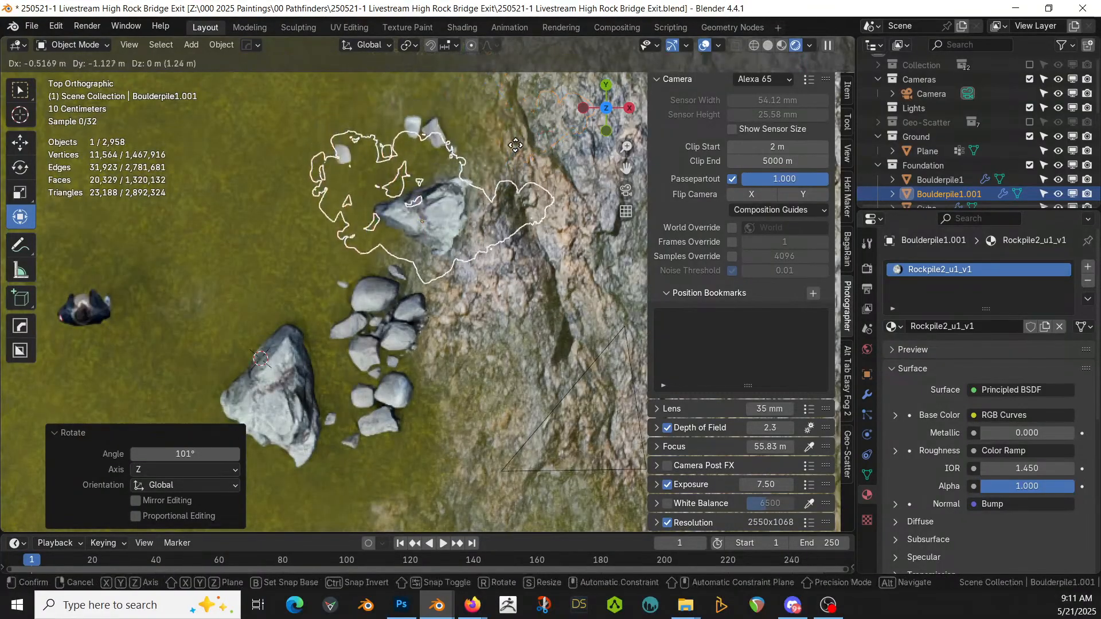
{"action": "left_click", "coordinate": [517, 147]}
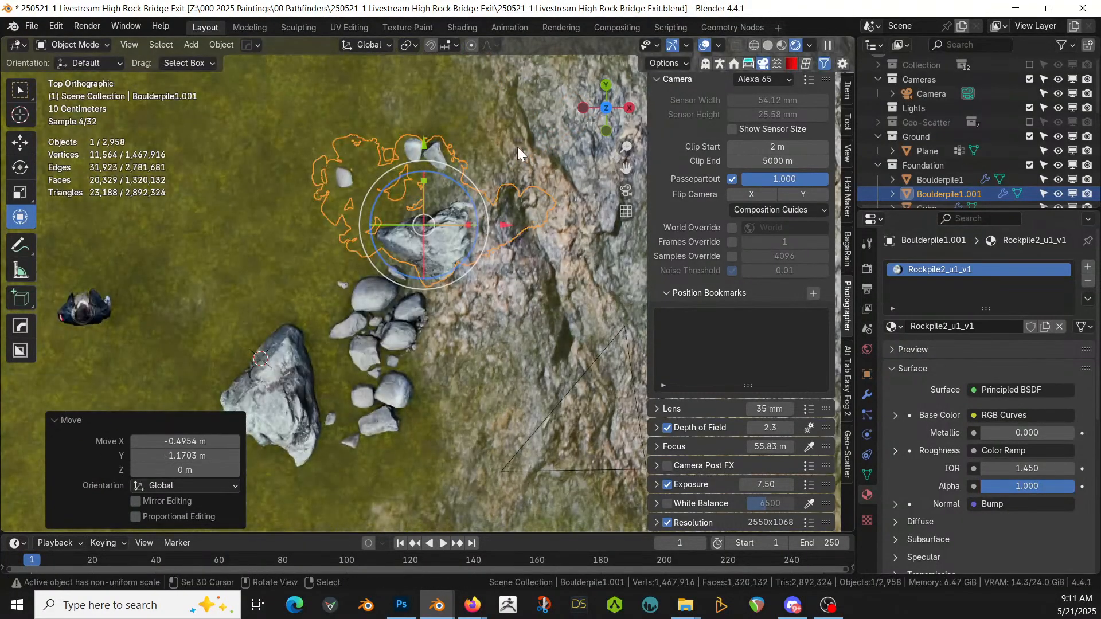
{"action": "key", "text": "KP_0"}
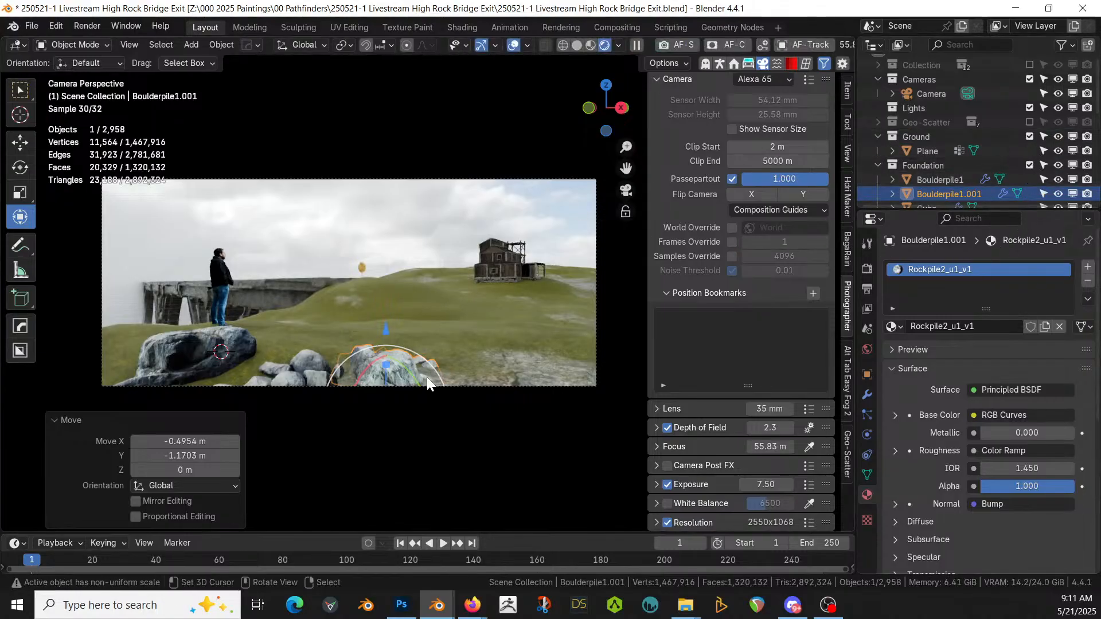
{"action": "key", "text": "g"}
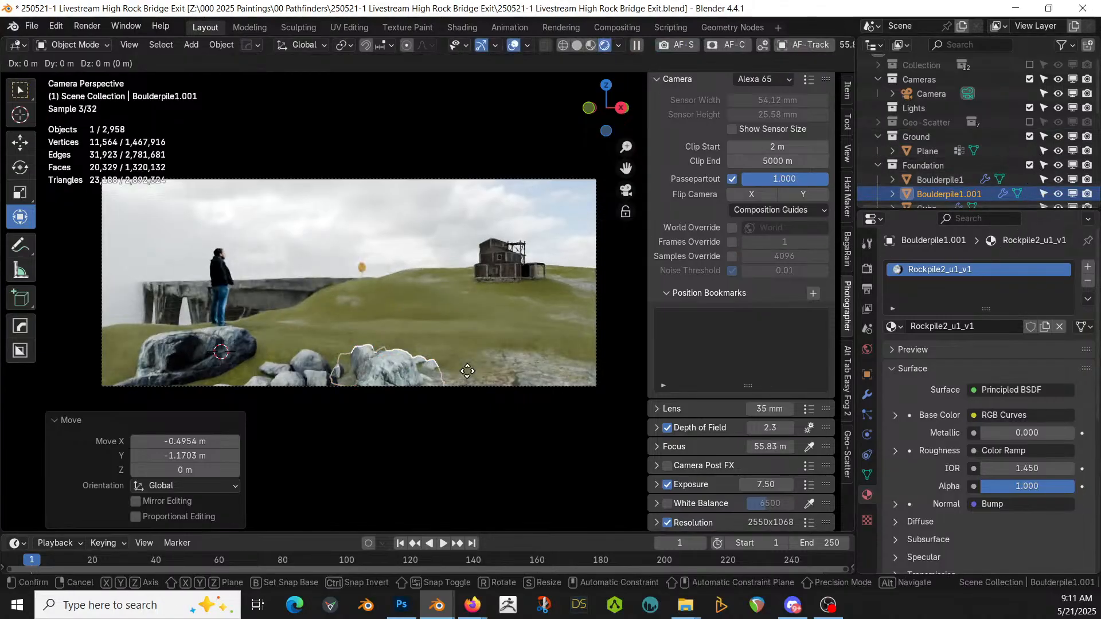
{"action": "key", "text": "y"}
{"action": "key", "text": "x"}
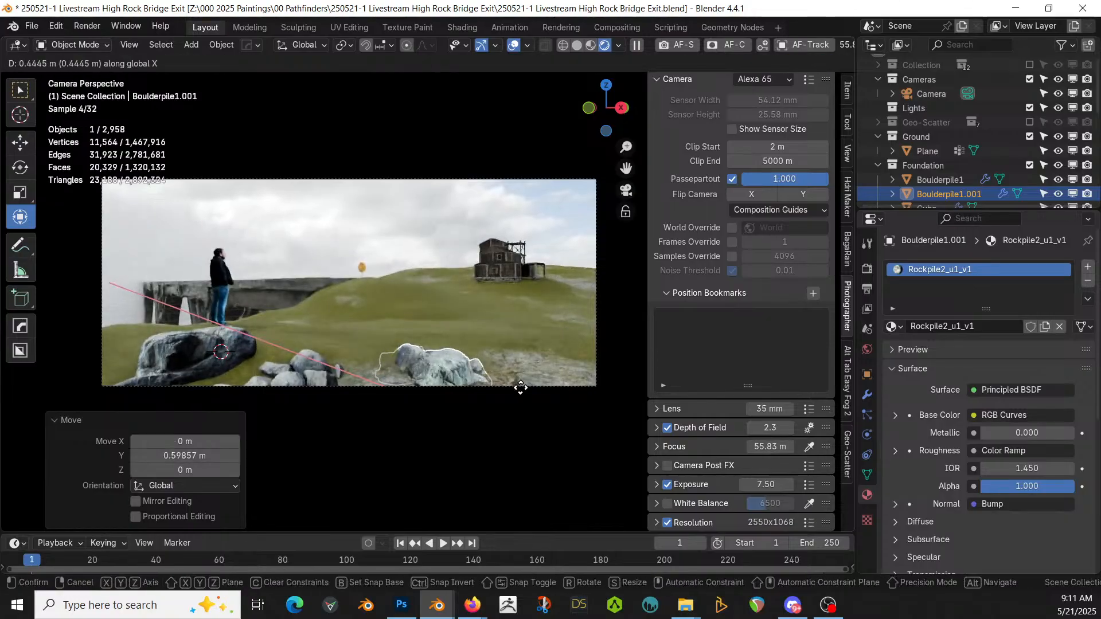
{"action": "left_click", "coordinate": [521, 388]}
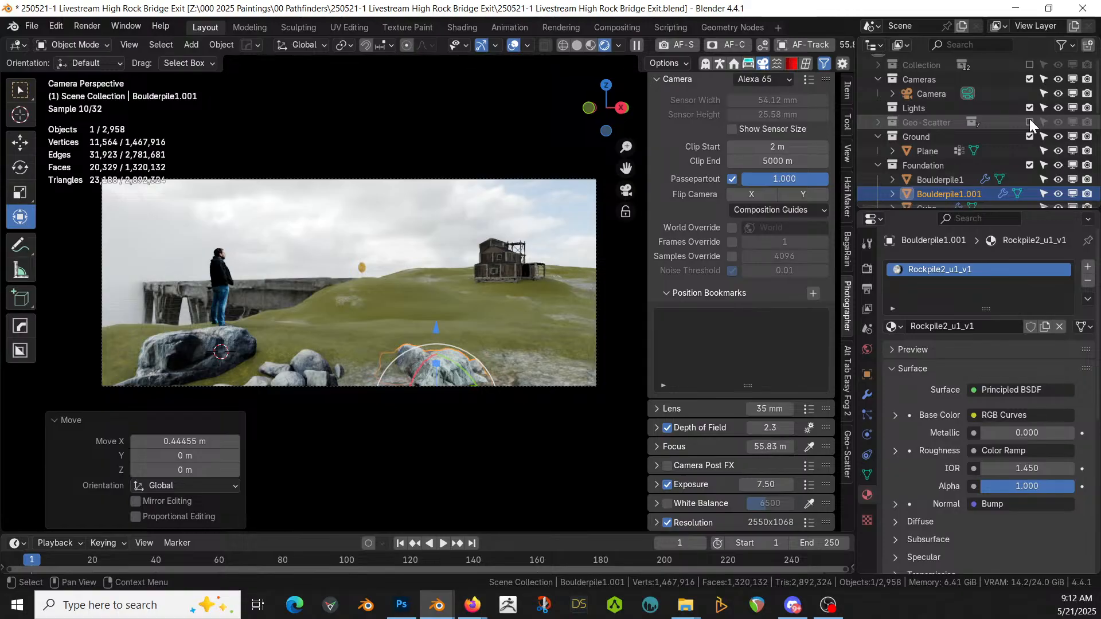
Step: Include the Geo-Scatter collection in the view layer again and save the file
{"action": "left_click", "coordinate": [1030, 120]}
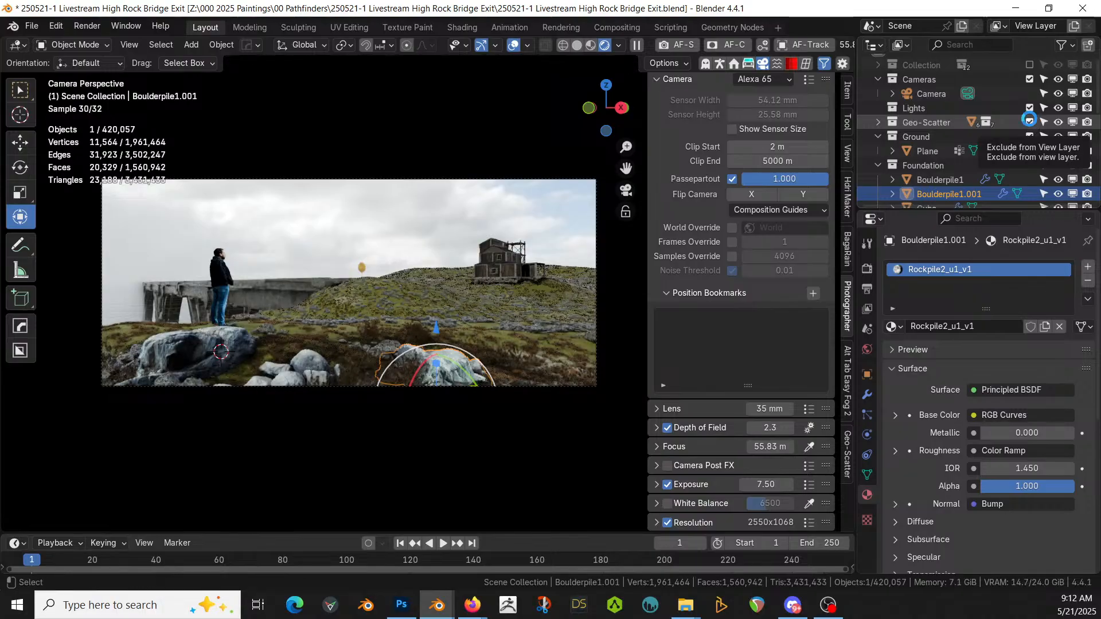
{"action": "key", "text": "ctrl+s"}
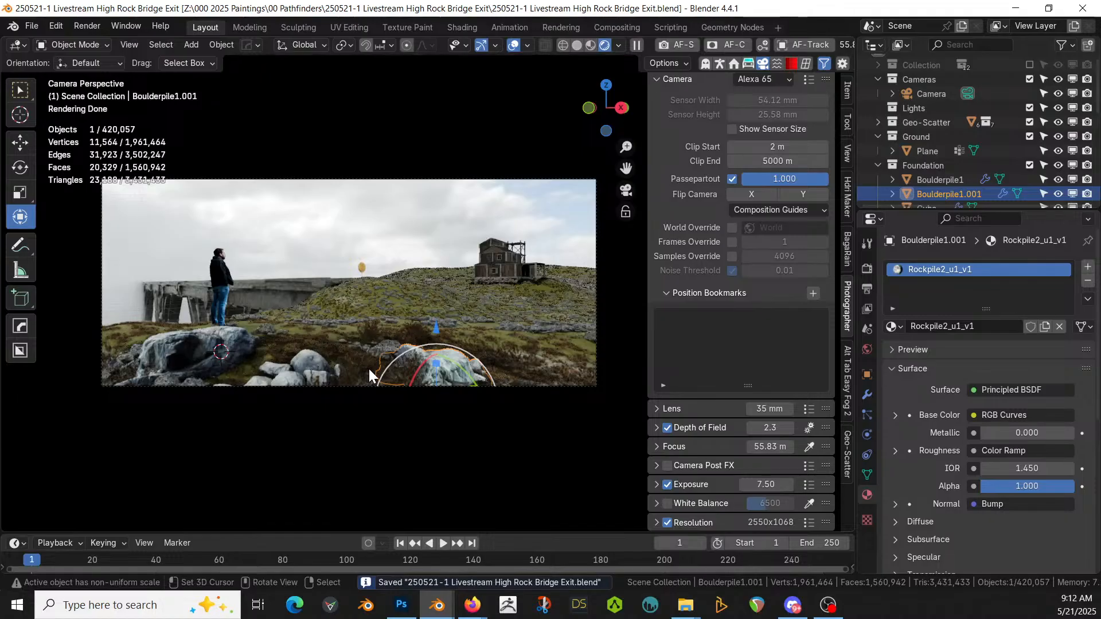
Step: Isolate the bridge in solid shading and examine its pillars, braces and deck geometry up close
{"action": "key", "text": "z"}
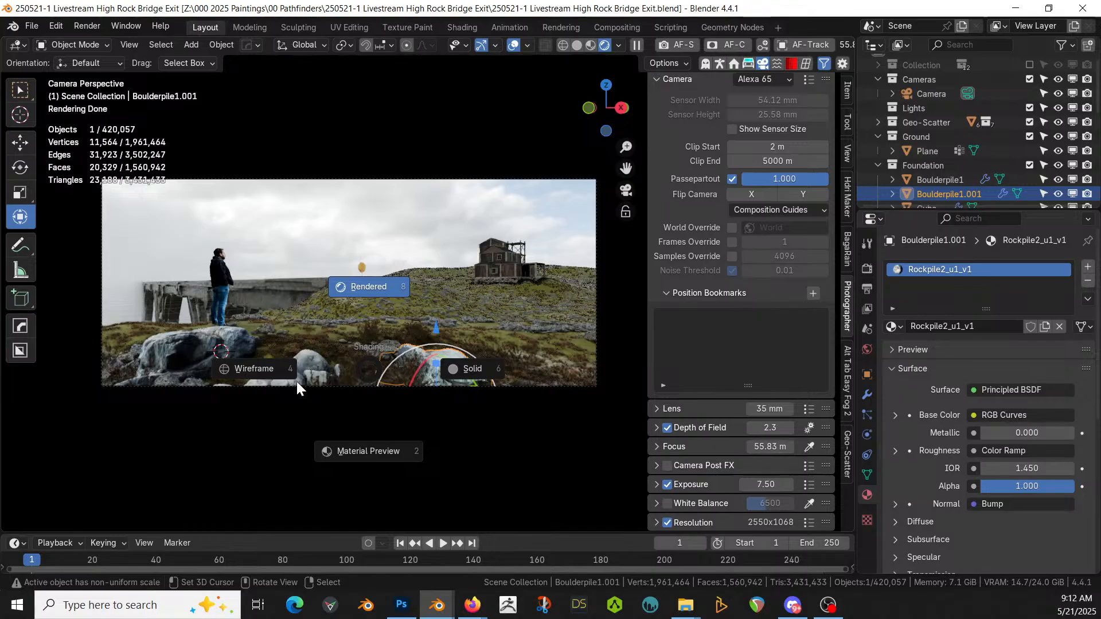
{"action": "left_click", "coordinate": [573, 43]}
{"action": "left_click", "coordinate": [268, 281]}
{"action": "key", "text": "KP_Divide"}
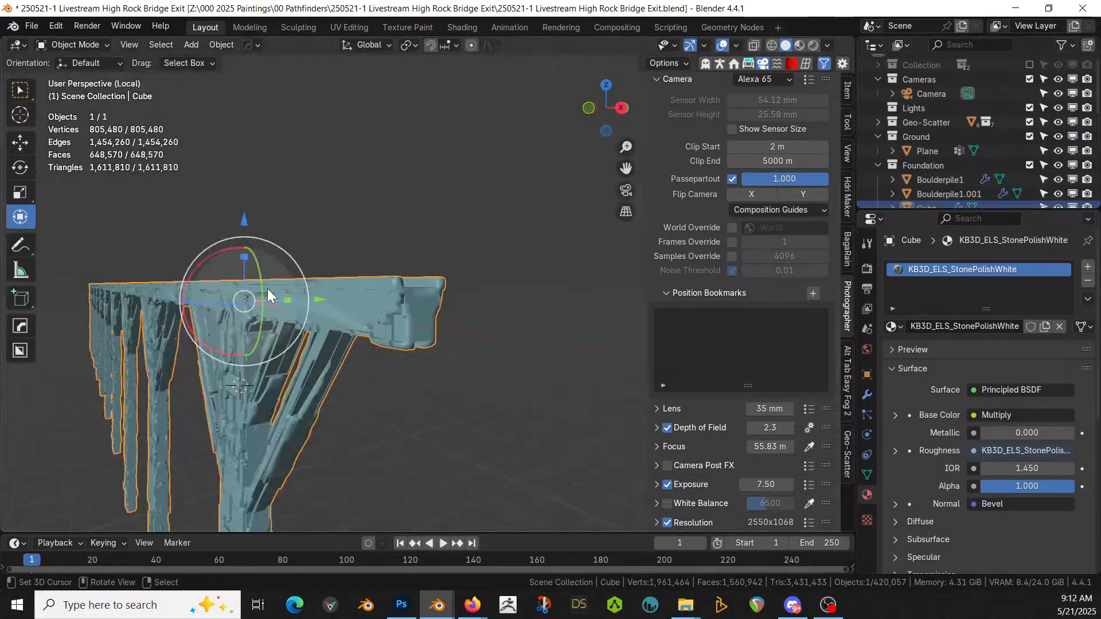
{"action": "middle_click_drag", "start_coordinate": [336, 324], "coordinate": [431, 310]}
{"action": "scroll", "coordinate": [431, 309], "scroll_direction": "up", "scroll_amount": 6}
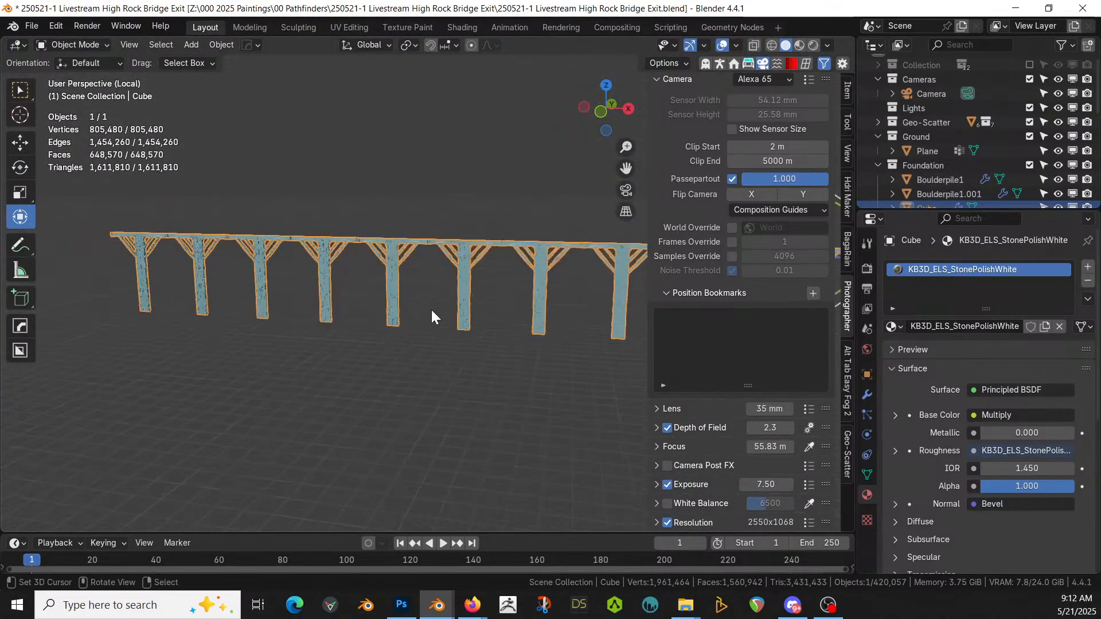
{"action": "scroll", "coordinate": [499, 285], "scroll_direction": "up", "scroll_amount": 4}
{"action": "middle_click_drag", "start_coordinate": [499, 285], "coordinate": [683, 492], "text": "shift"}
{"action": "scroll", "coordinate": [520, 391], "scroll_direction": "up", "scroll_amount": 4}
{"action": "middle_click_drag", "start_coordinate": [479, 397], "coordinate": [473, 397]}
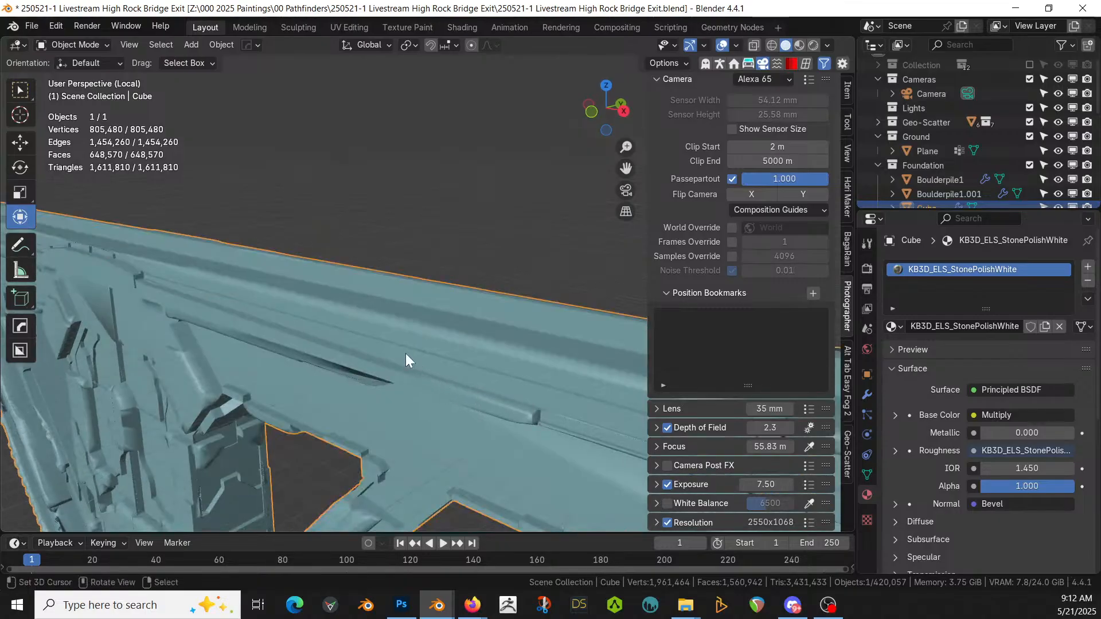
{"action": "scroll", "coordinate": [308, 329], "scroll_direction": "down", "scroll_amount": 4}
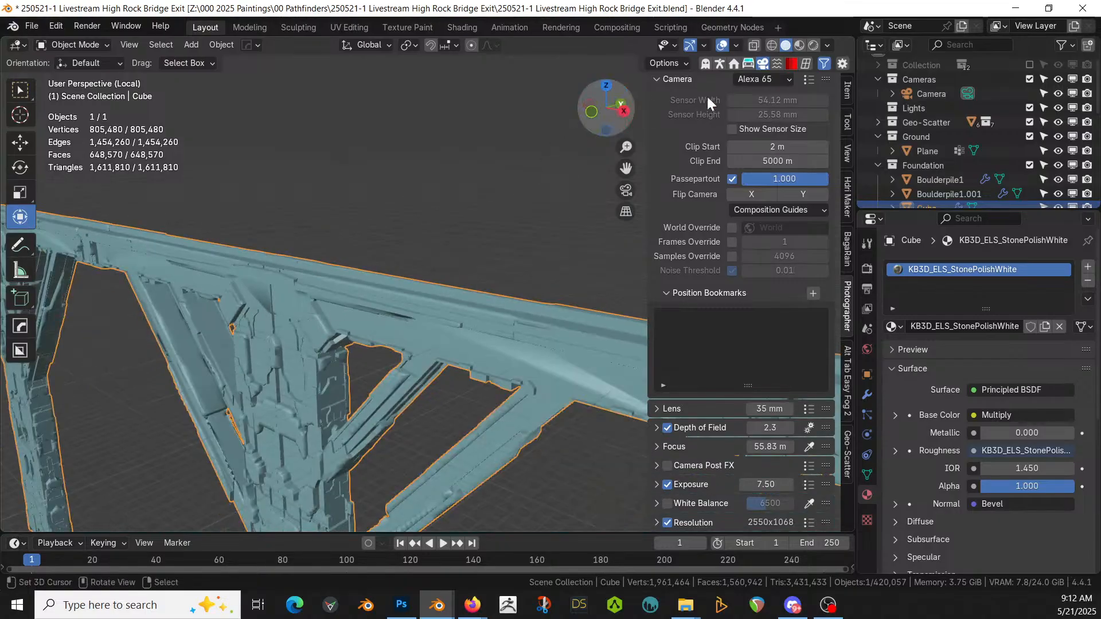
{"action": "key", "text": "KP_Divide"}
Step: Select and frame the wooden building on the hill, and exclude the Geo-Scatter collection from the view layer
{"action": "key", "text": "KP_0"}
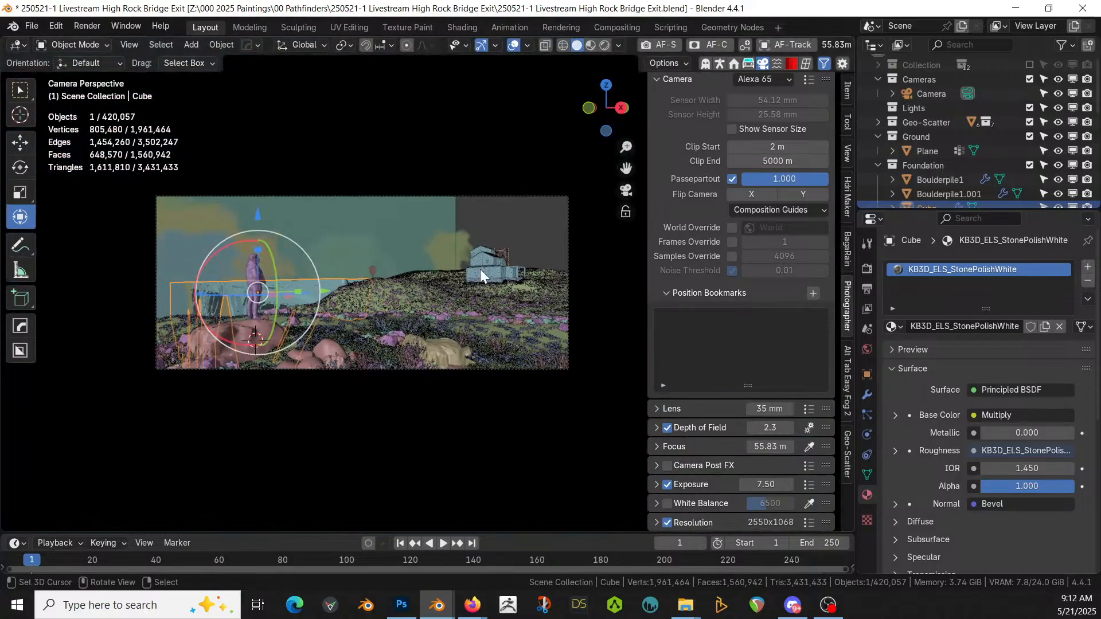
{"action": "left_click", "coordinate": [480, 270]}
{"action": "key", "text": "KP_0"}
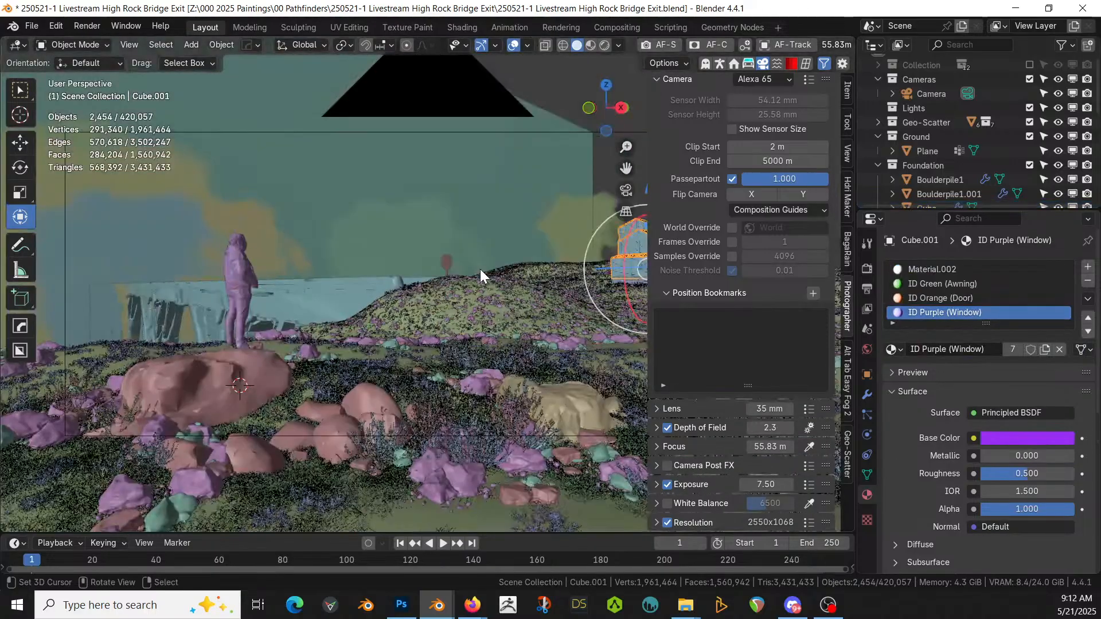
{"action": "key", "text": "KP_Decimal"}
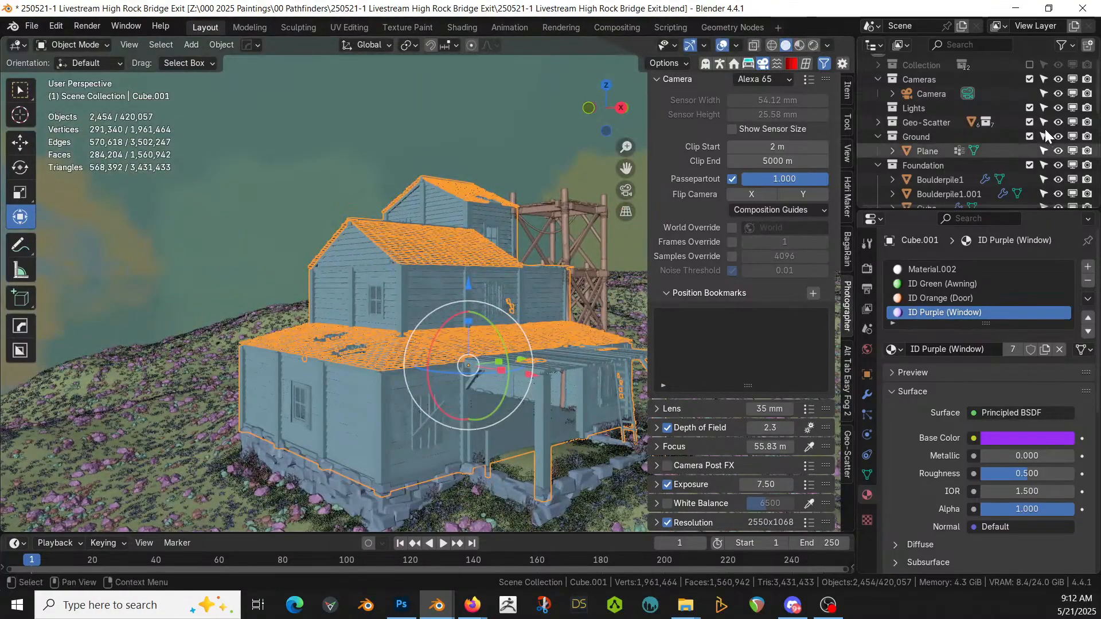
{"action": "left_click", "coordinate": [1030, 122]}
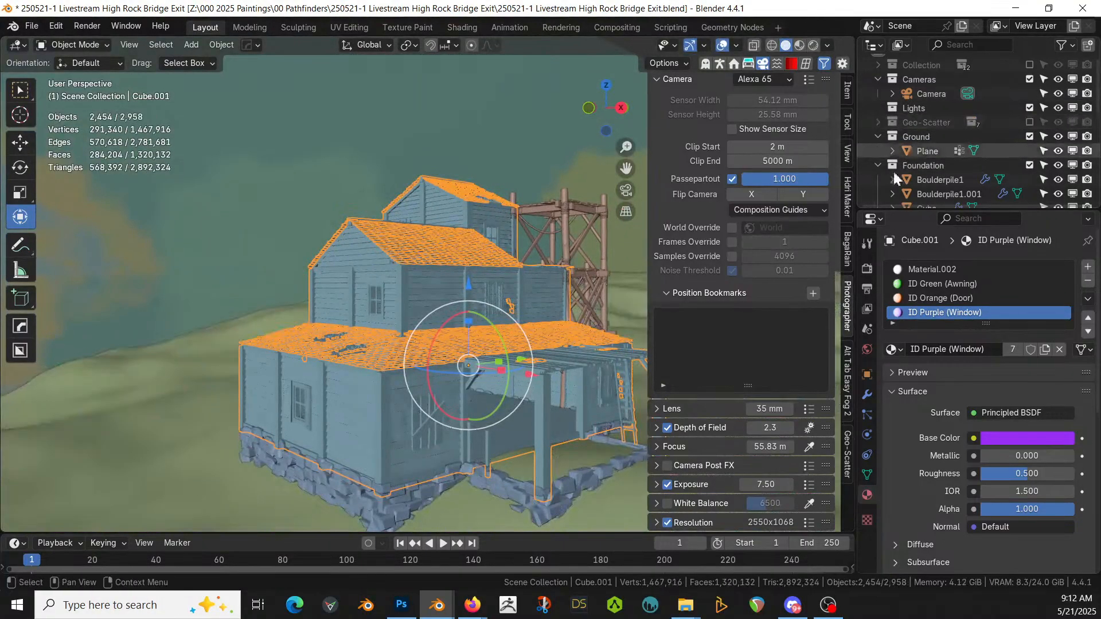
Step: Examine the building's stone foundation, walls and timber tower, and select the Fog Back plane behind the bridge
{"action": "left_click", "coordinate": [316, 462]}
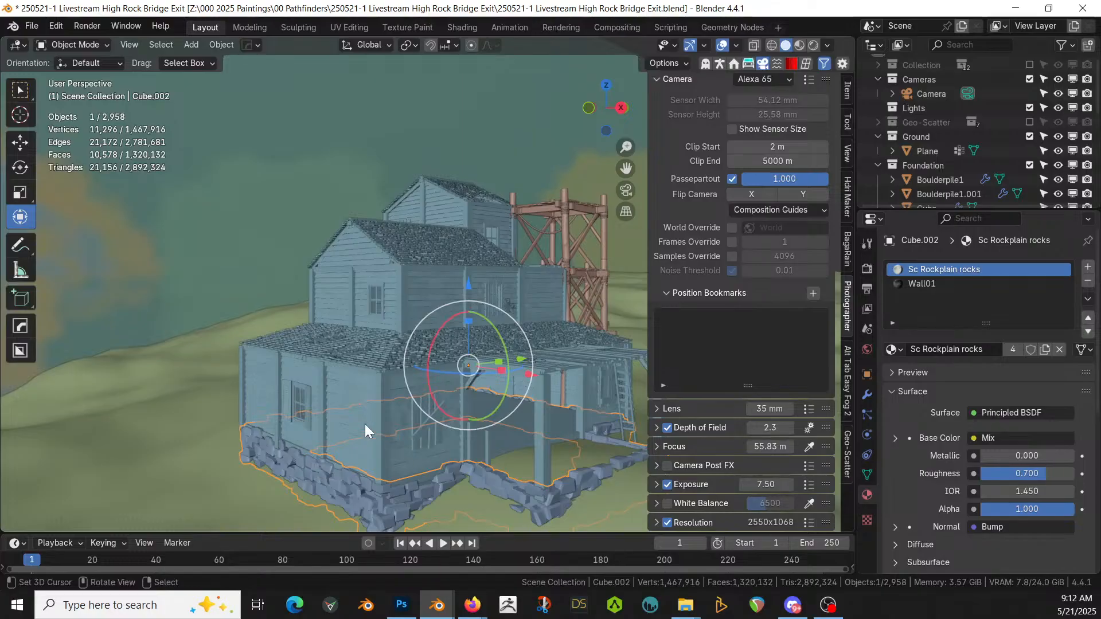
{"action": "left_click", "coordinate": [384, 412]}
{"action": "middle_click_drag", "start_coordinate": [387, 414], "coordinate": [203, 430], "text": "shift"}
{"action": "left_click", "coordinate": [423, 242]}
{"action": "middle_click_drag", "start_coordinate": [423, 242], "coordinate": [469, 303]}
{"action": "scroll", "coordinate": [377, 326], "scroll_direction": "down", "scroll_amount": 6}
{"action": "middle_click_drag", "start_coordinate": [361, 335], "coordinate": [419, 371]}
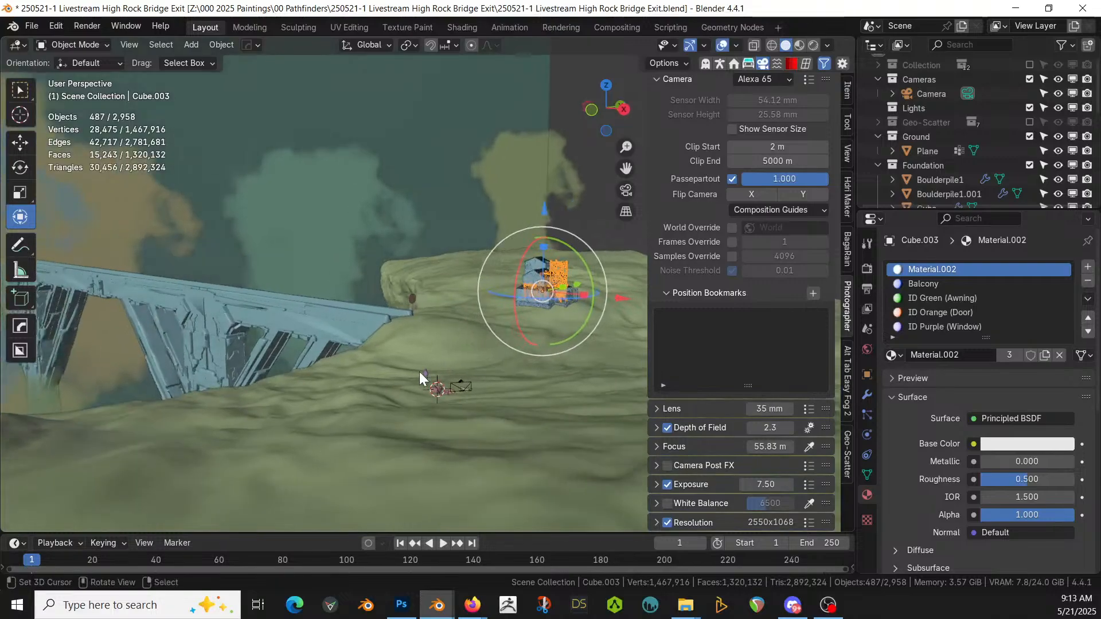
{"action": "left_click", "coordinate": [453, 87]}
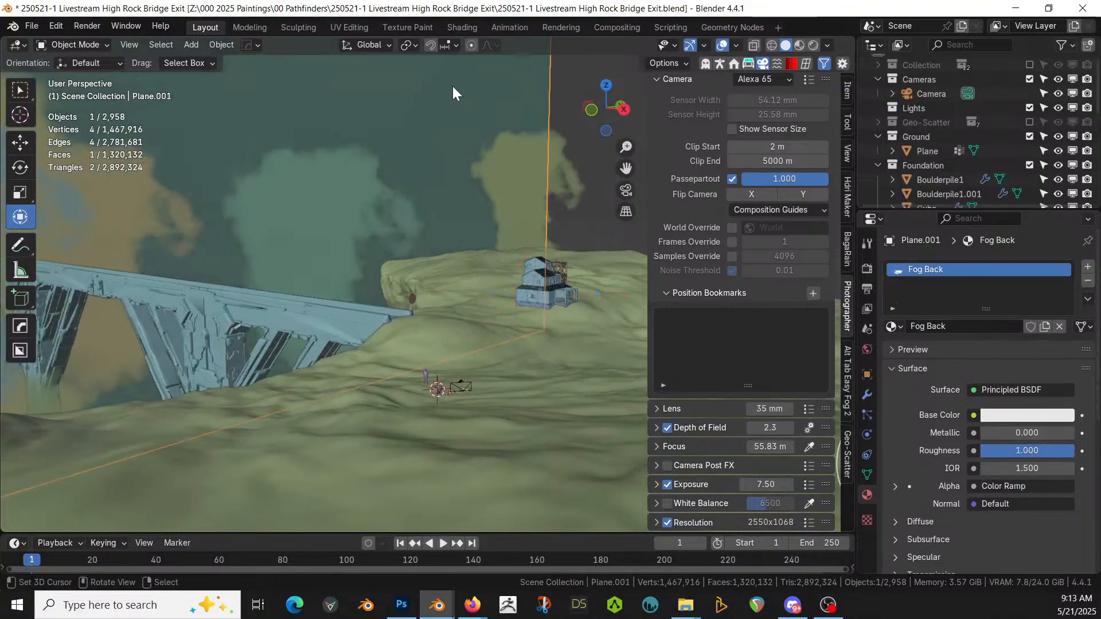
Step: Return to the camera view with rendered shading, clear the selection, and examine the foreground rocks and overall composition
{"action": "key", "text": "KP_0"}
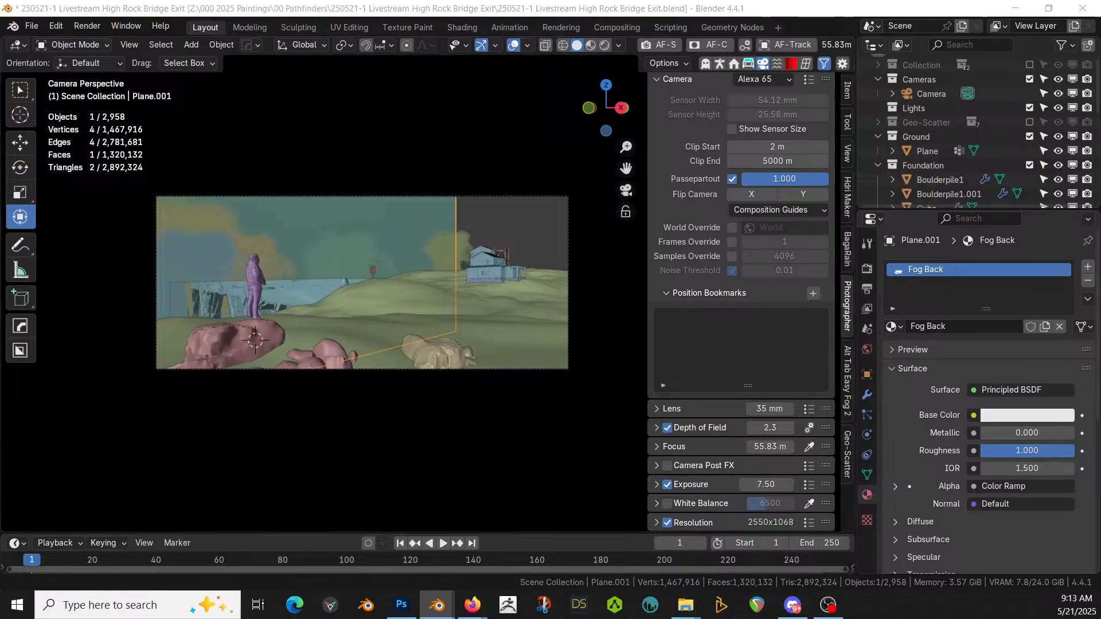
{"action": "left_click", "coordinate": [603, 49]}
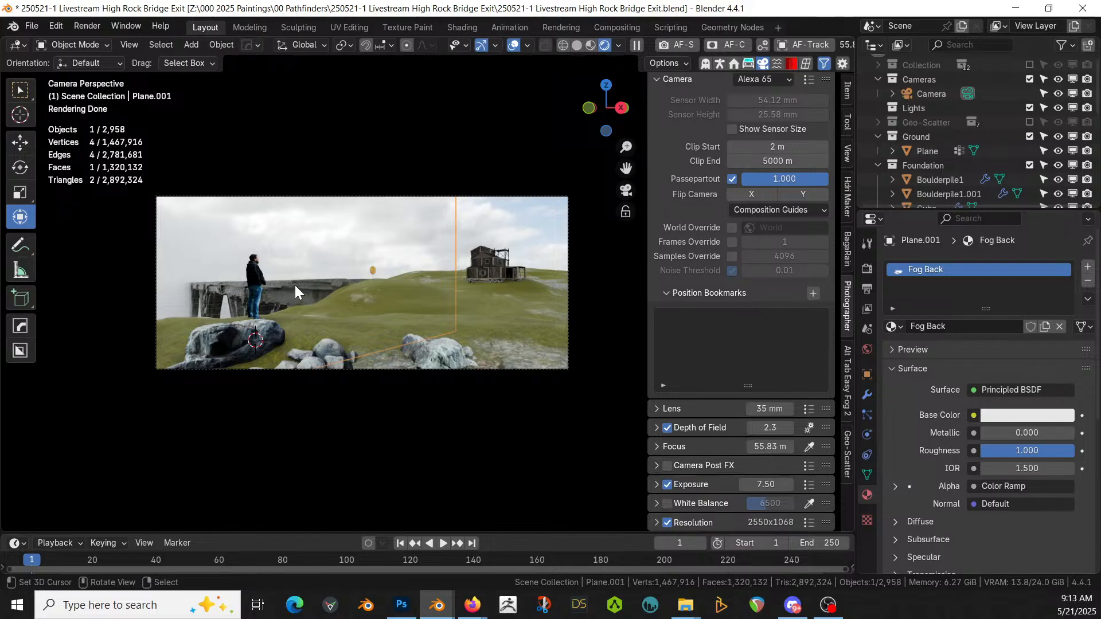
{"action": "left_click", "coordinate": [518, 134]}
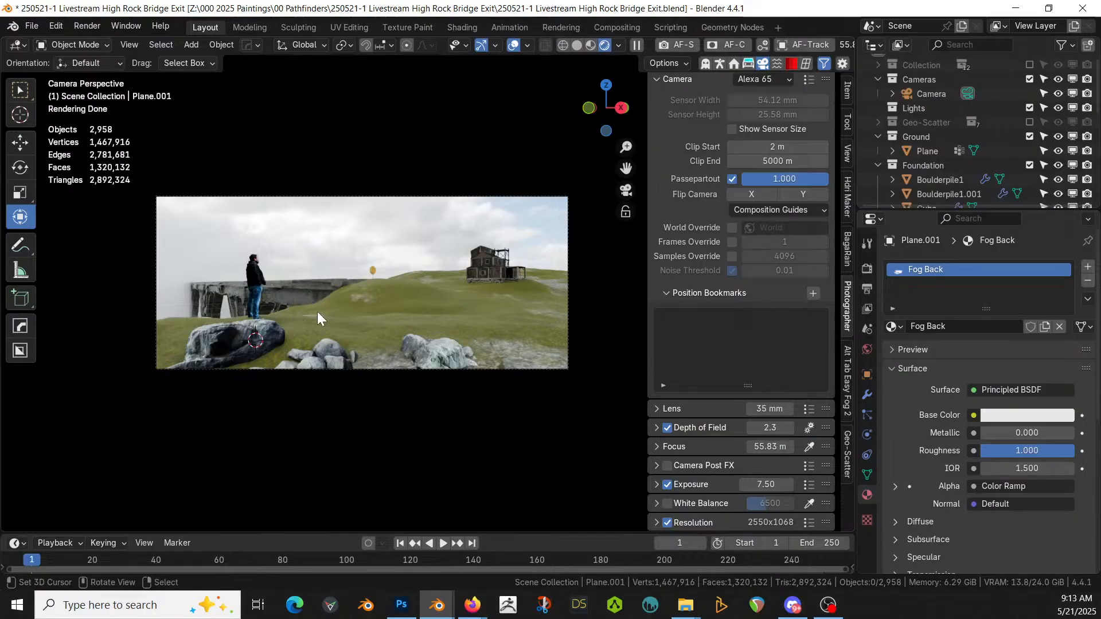
{"action": "scroll", "coordinate": [438, 404], "scroll_direction": "up", "scroll_amount": 2}
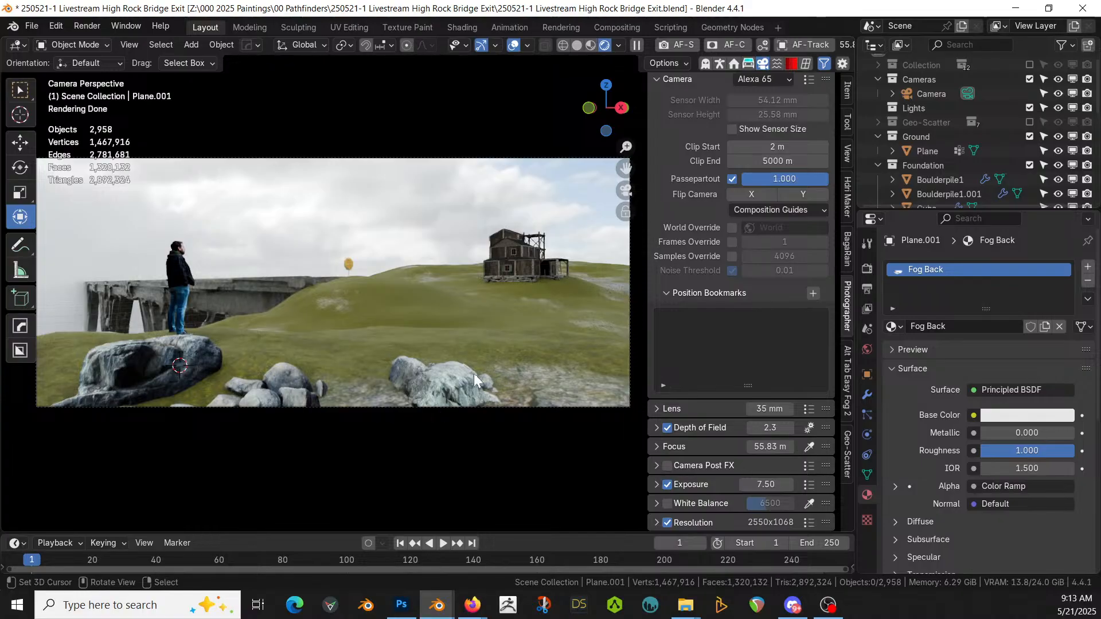
{"action": "middle_click_drag", "start_coordinate": [396, 332], "coordinate": [397, 332]}
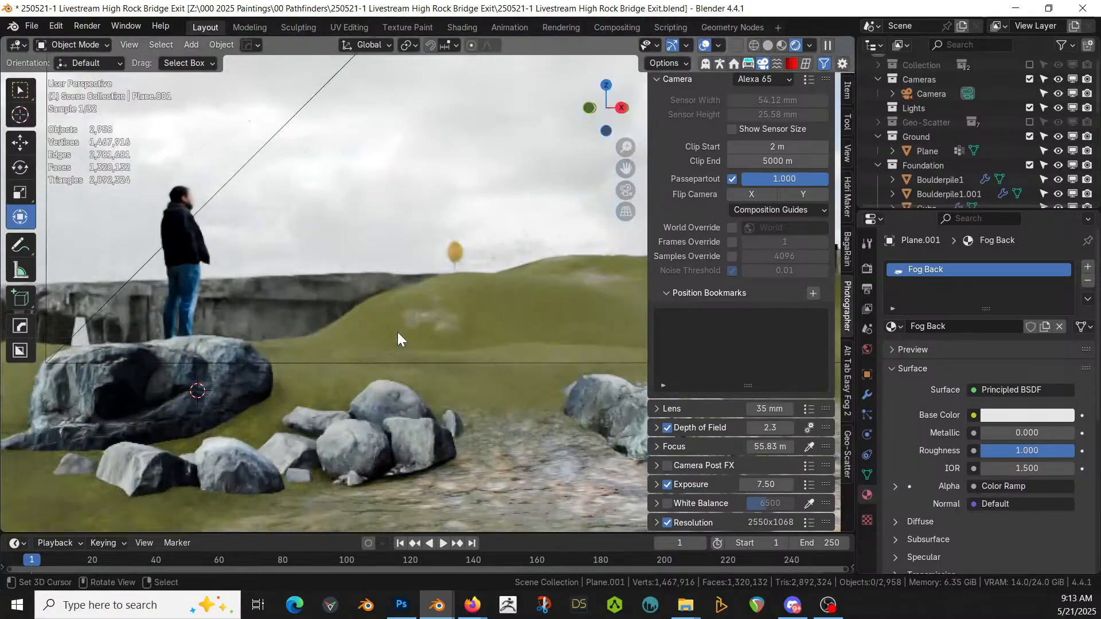
{"action": "scroll", "coordinate": [398, 332], "scroll_direction": "down", "scroll_amount": 5}
{"action": "scroll", "coordinate": [398, 332], "scroll_direction": "up", "scroll_amount": 8}
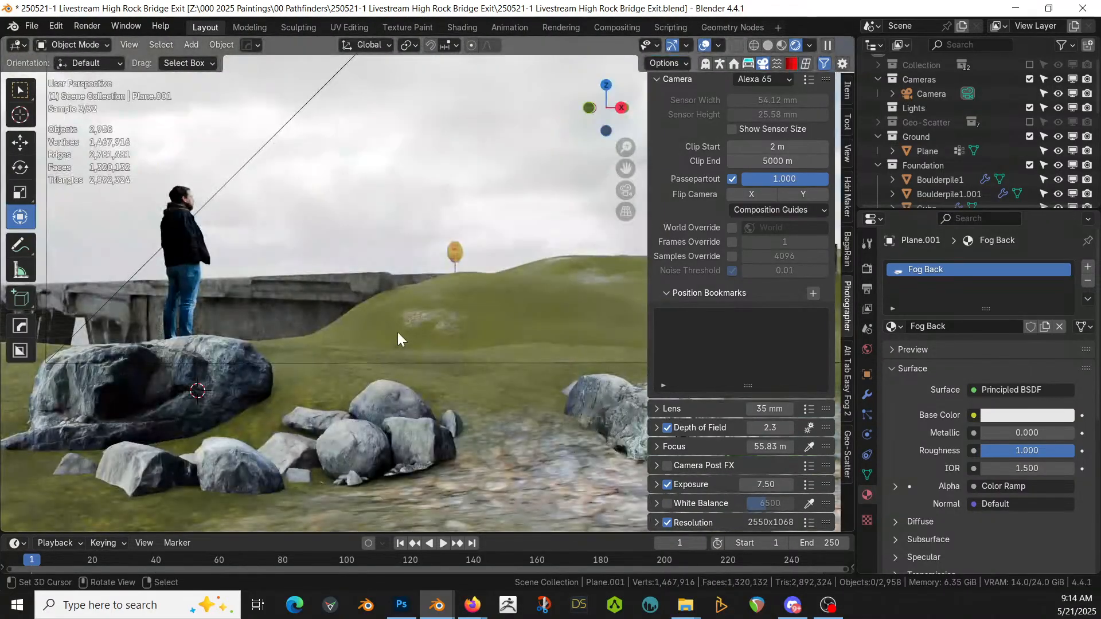
{"action": "key", "text": "KP_0"}
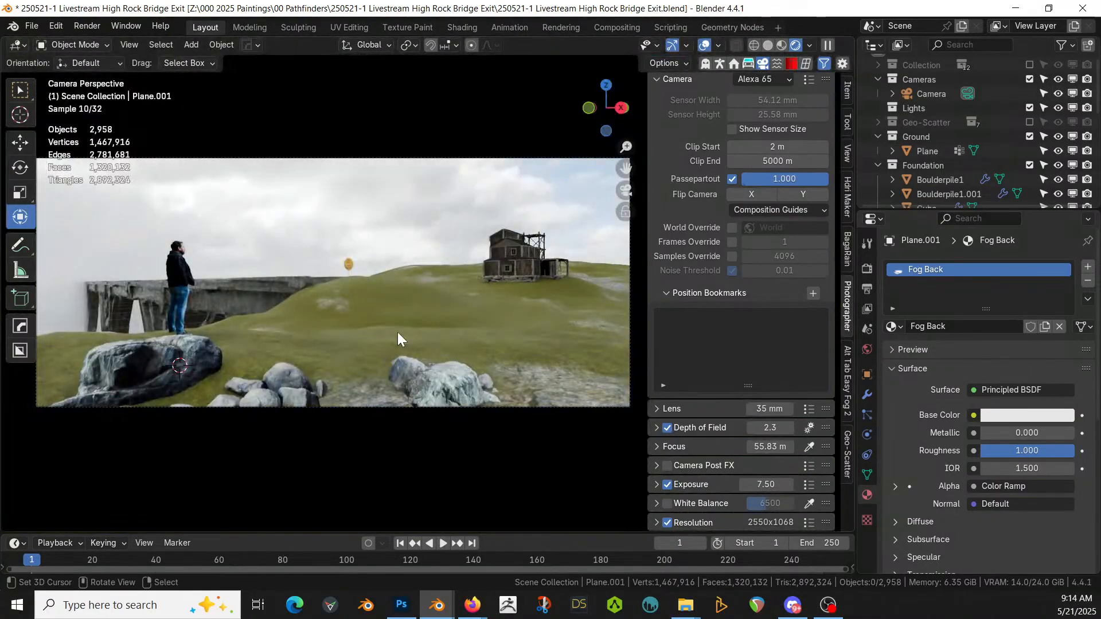